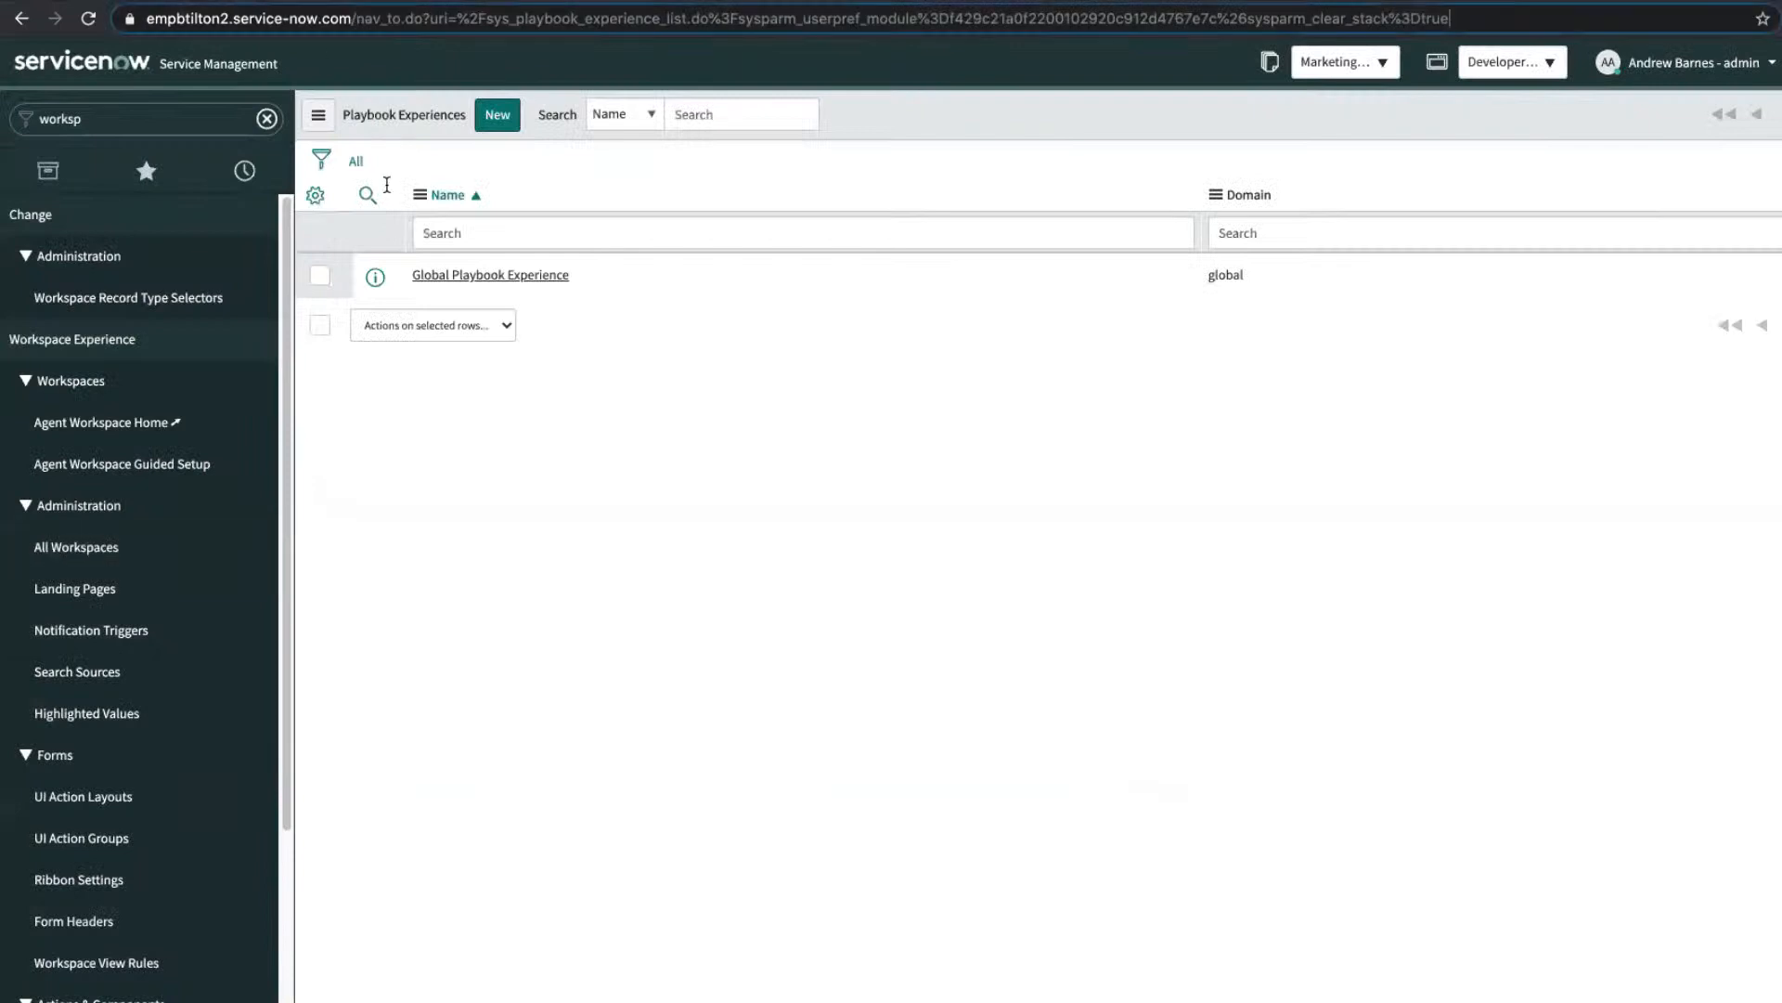
# Step: Filter the navigator for 'meetup' and open the Meetup Content Portal module
pyautogui.keyDown('shift'); pyautogui.click(375, 23); pyautogui.keyUp('shift')
pyautogui.keyDown('shift'); pyautogui.click(353, 21); pyautogui.keyUp('shift')
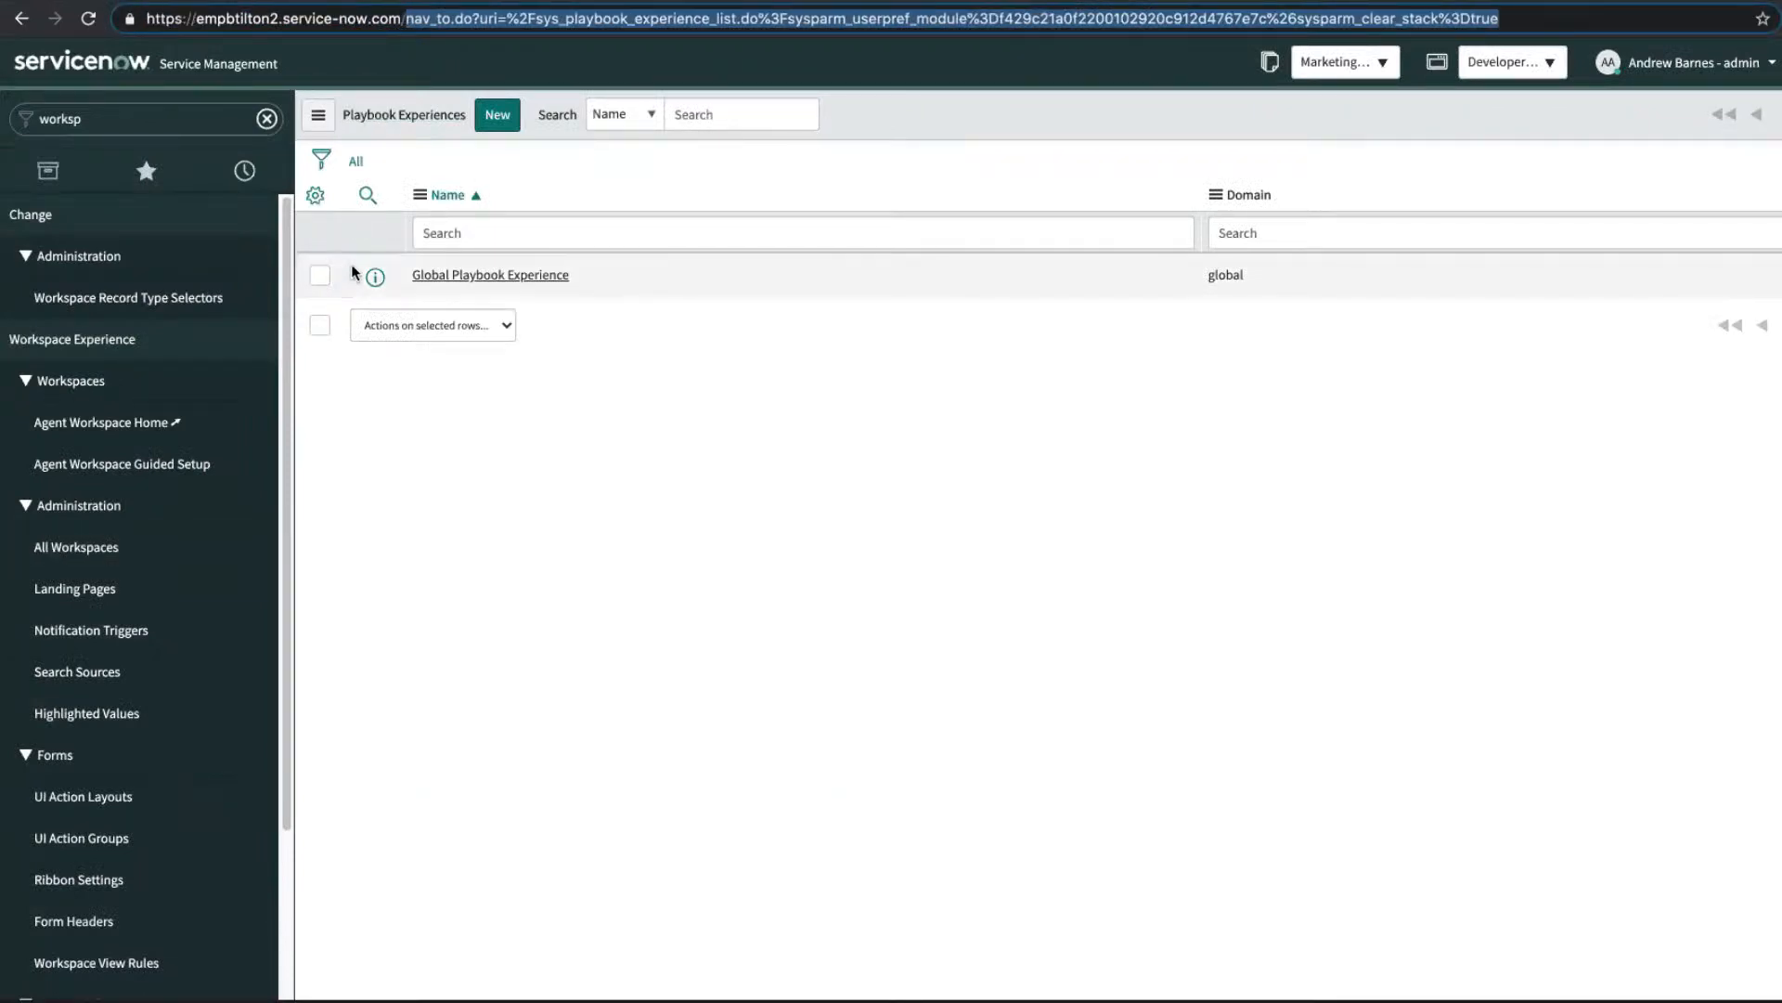
pyautogui.click(125, 121)
pyautogui.press('BackSpace')
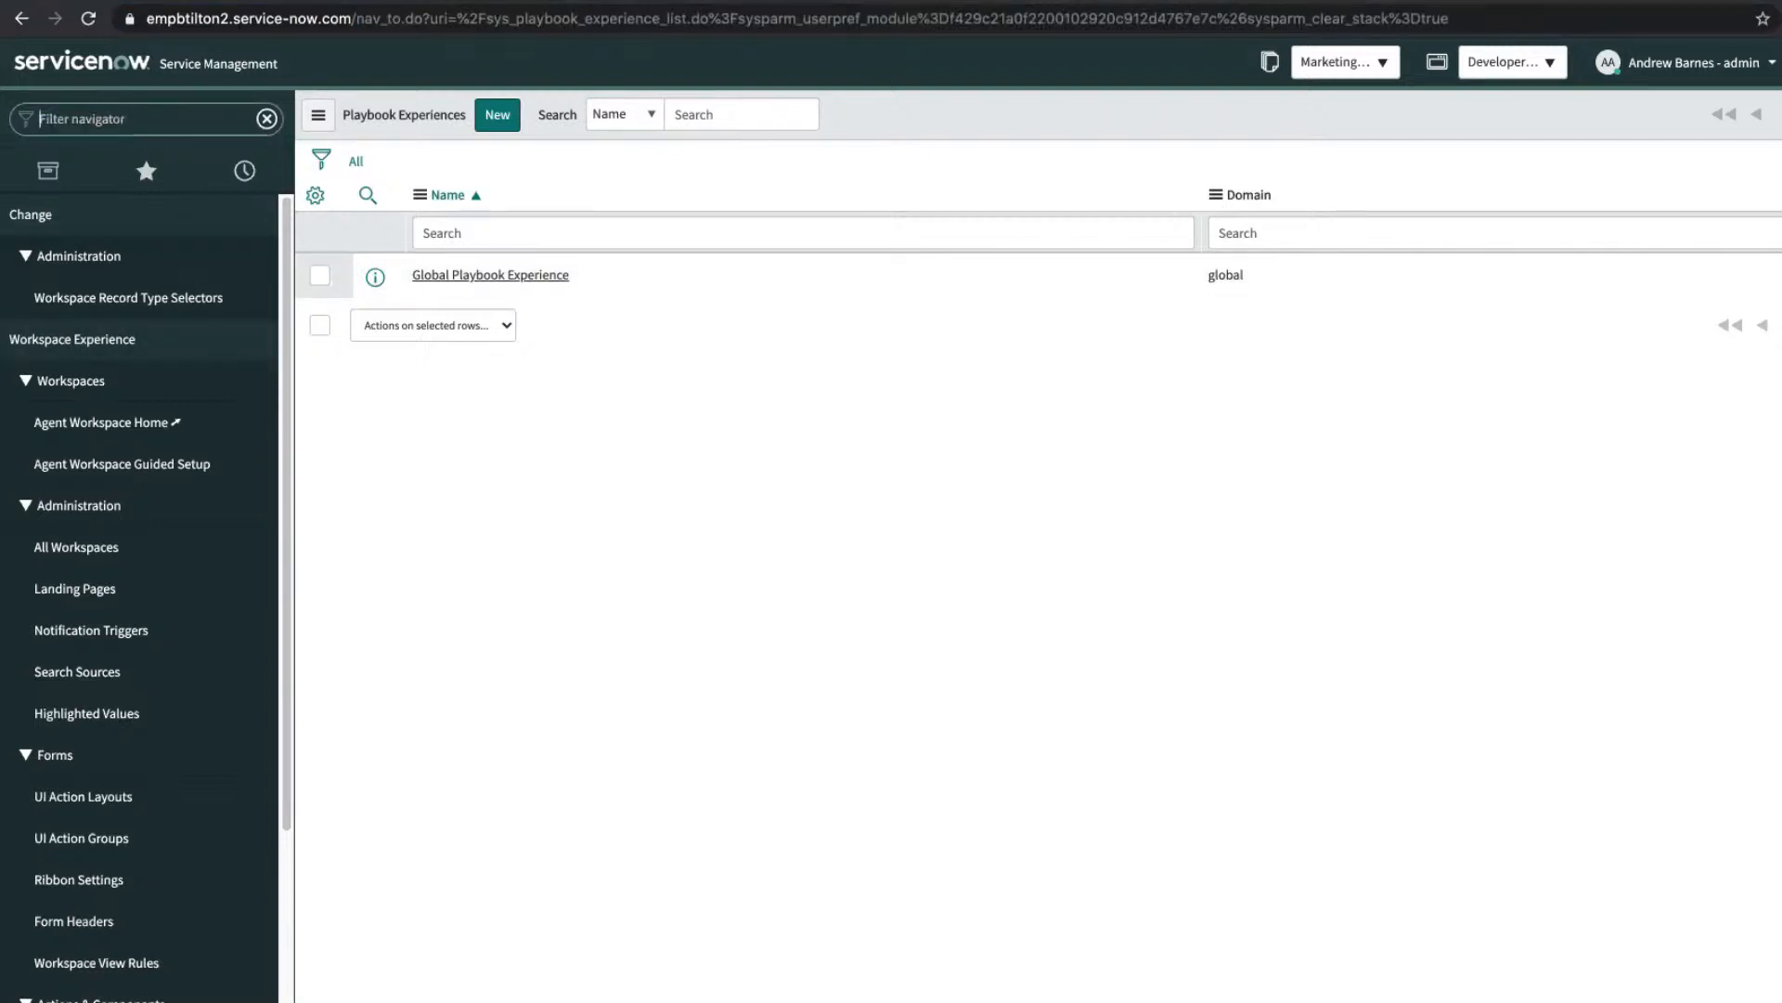
pyautogui.write('meetup')
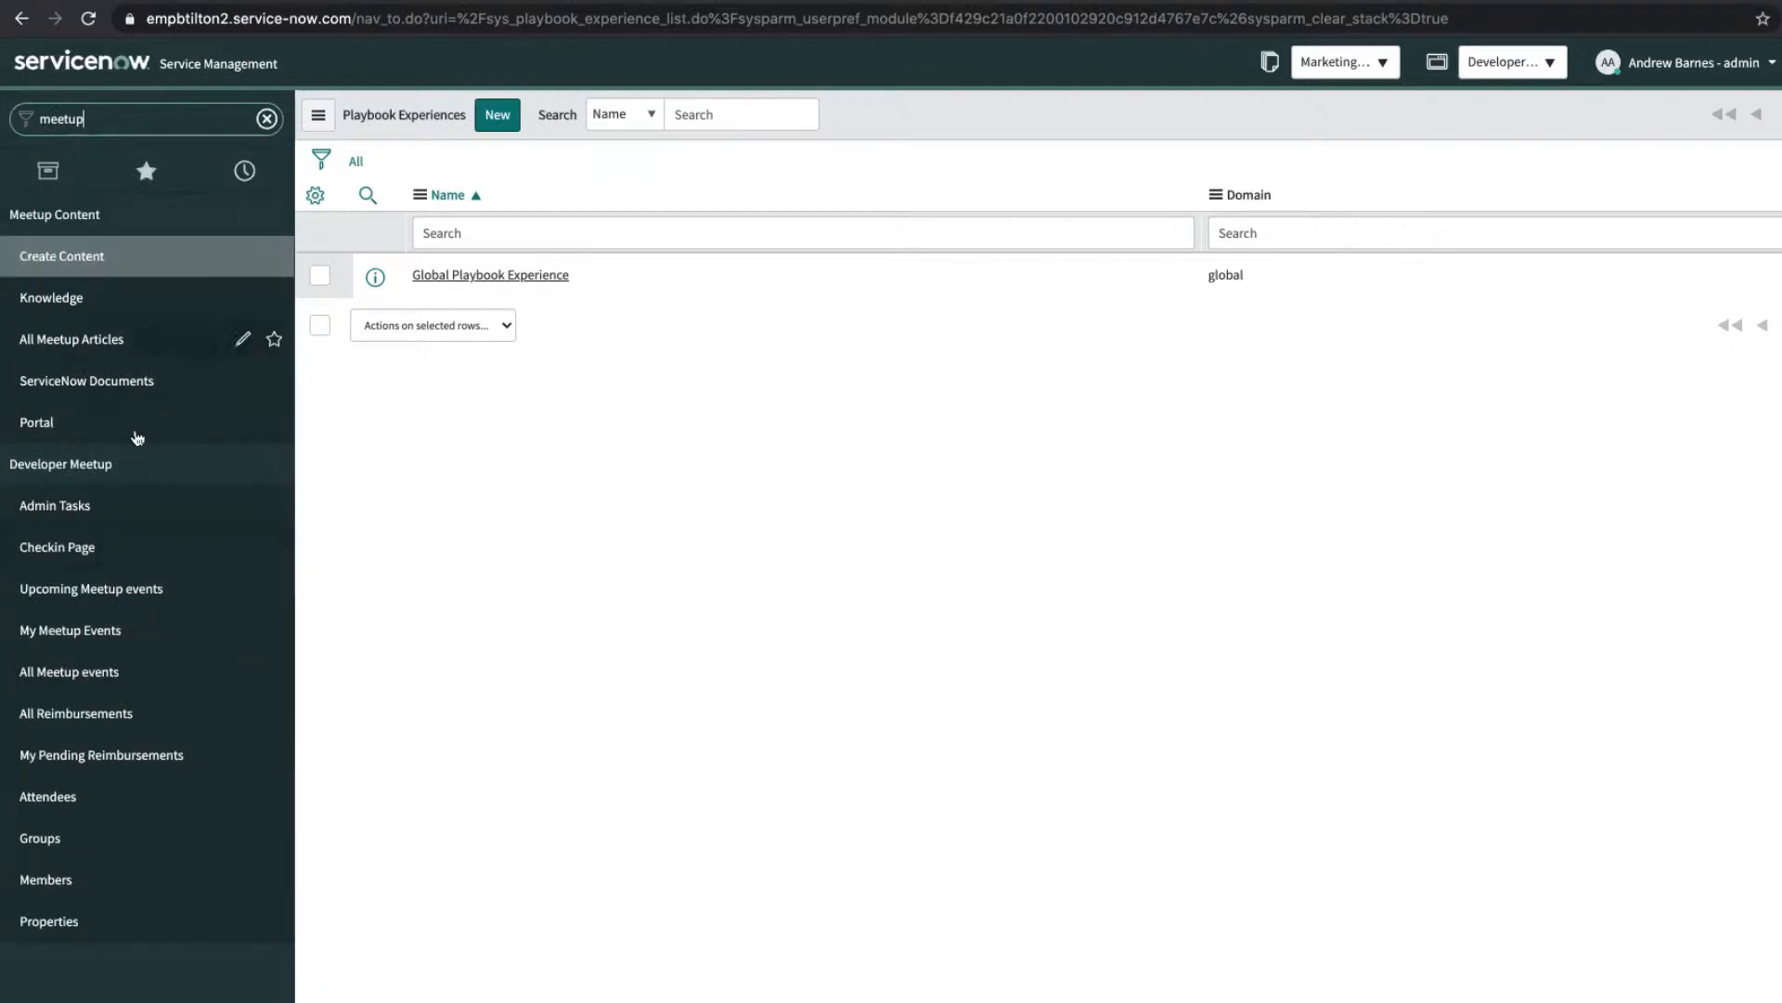
pyautogui.click(139, 423)
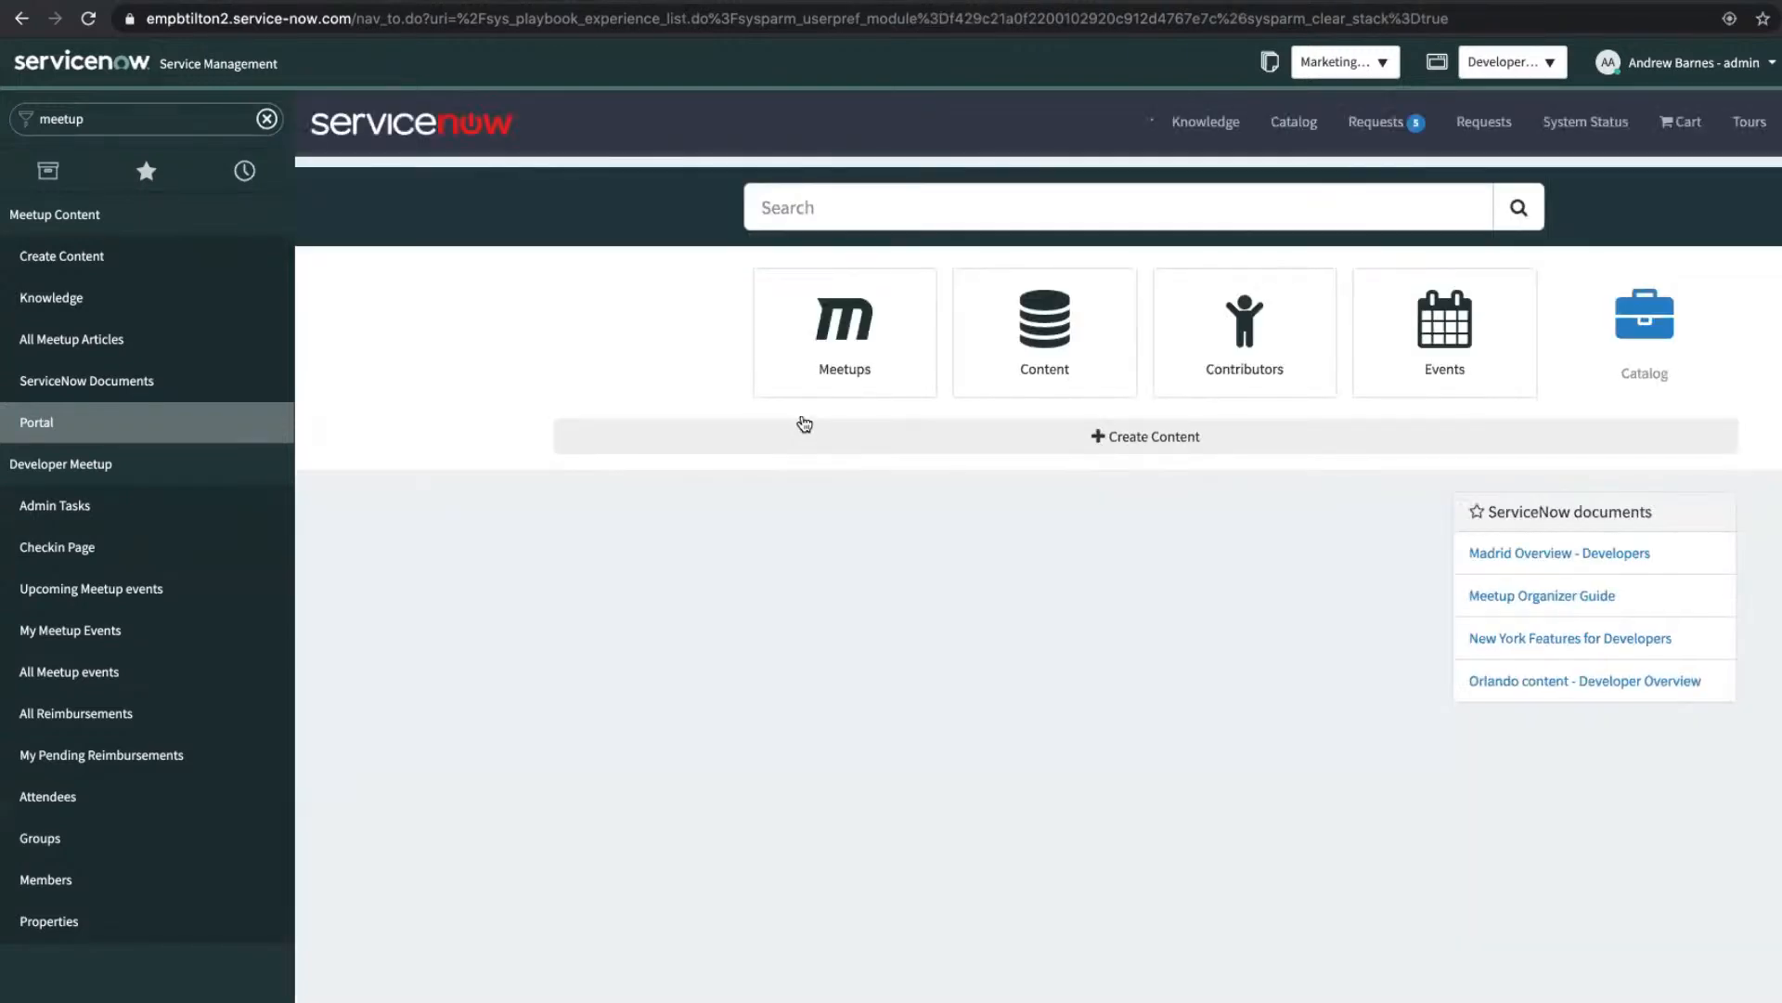
# Step: Load the /meetup address to reach the Developer Meetup Portal welcome page
pyautogui.click(103, 119)
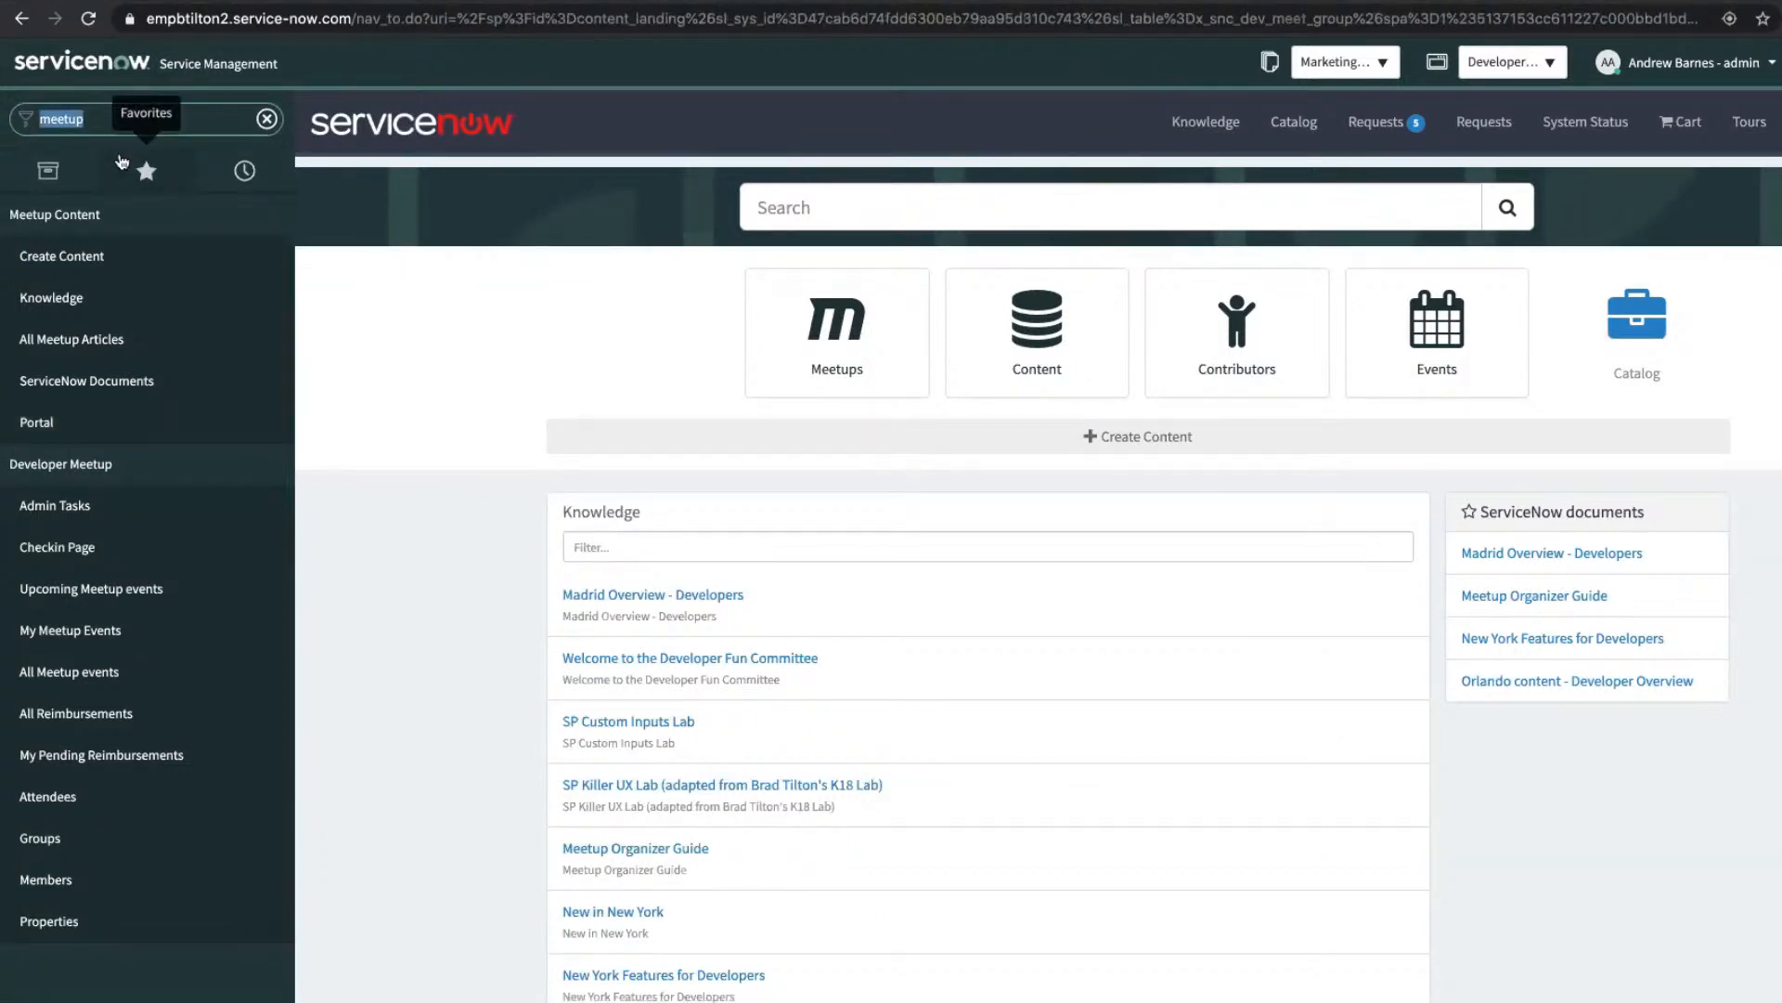
pyautogui.hotkey('ctrl', 'l')
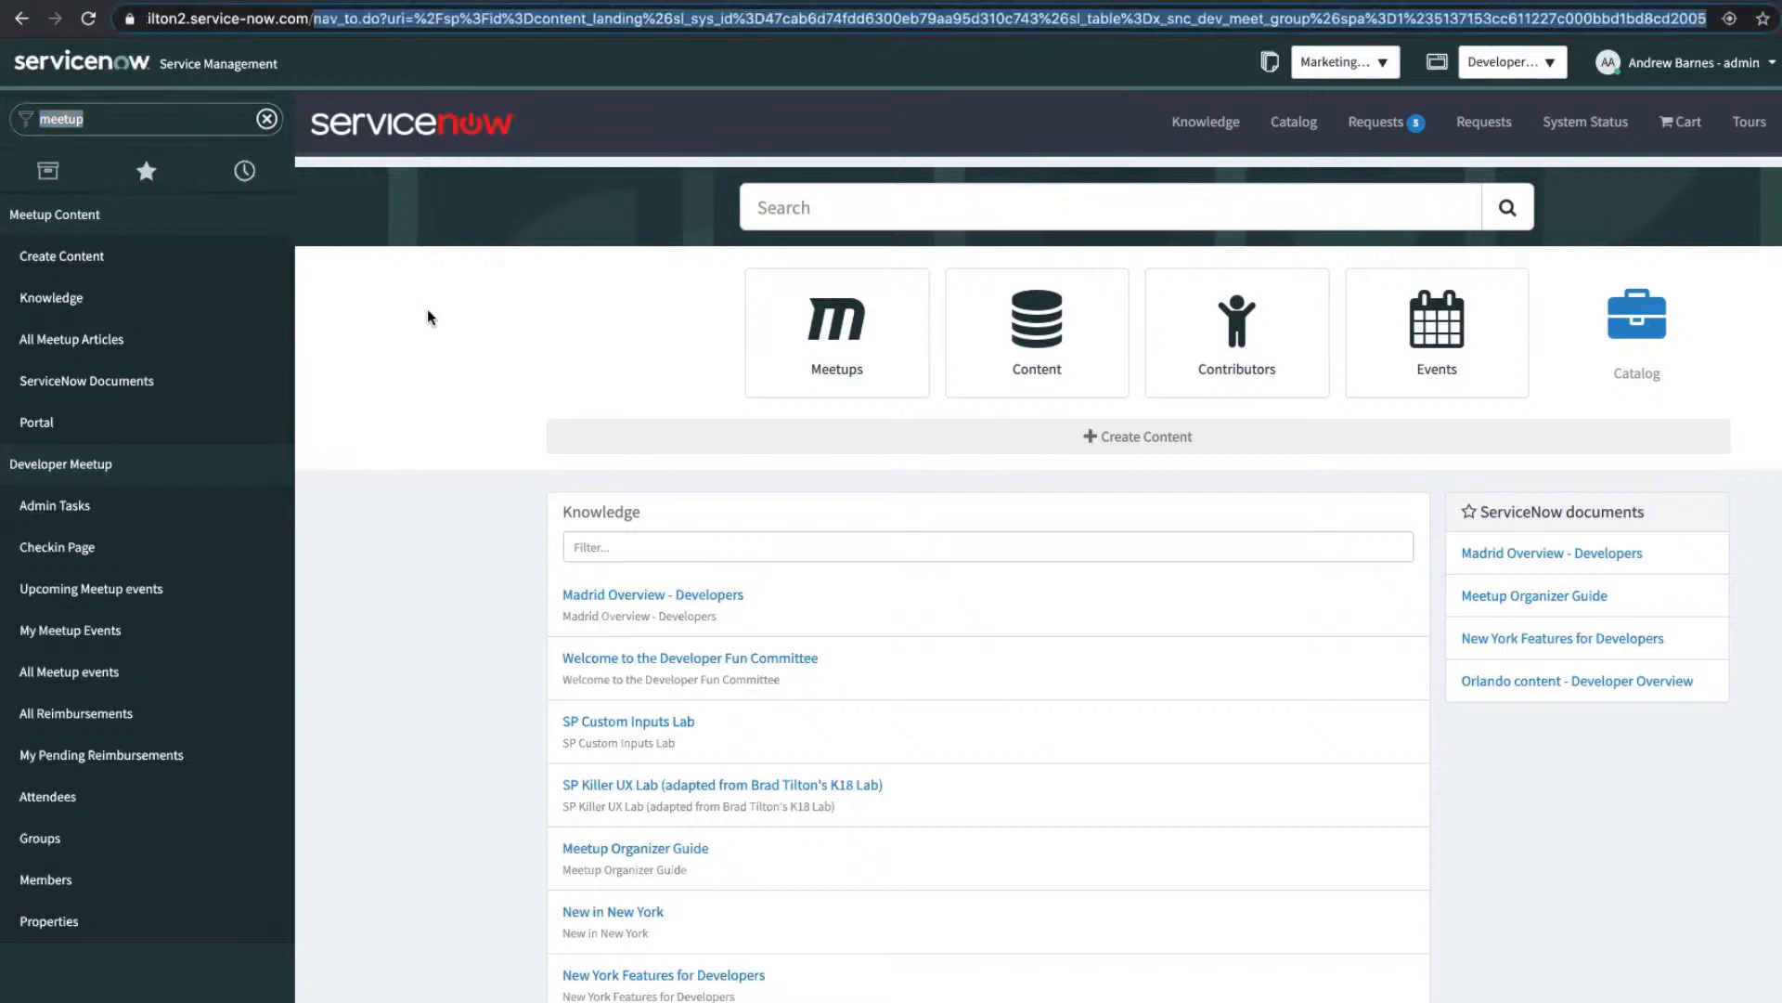
pyautogui.write('meetup')
pyautogui.press('Return')
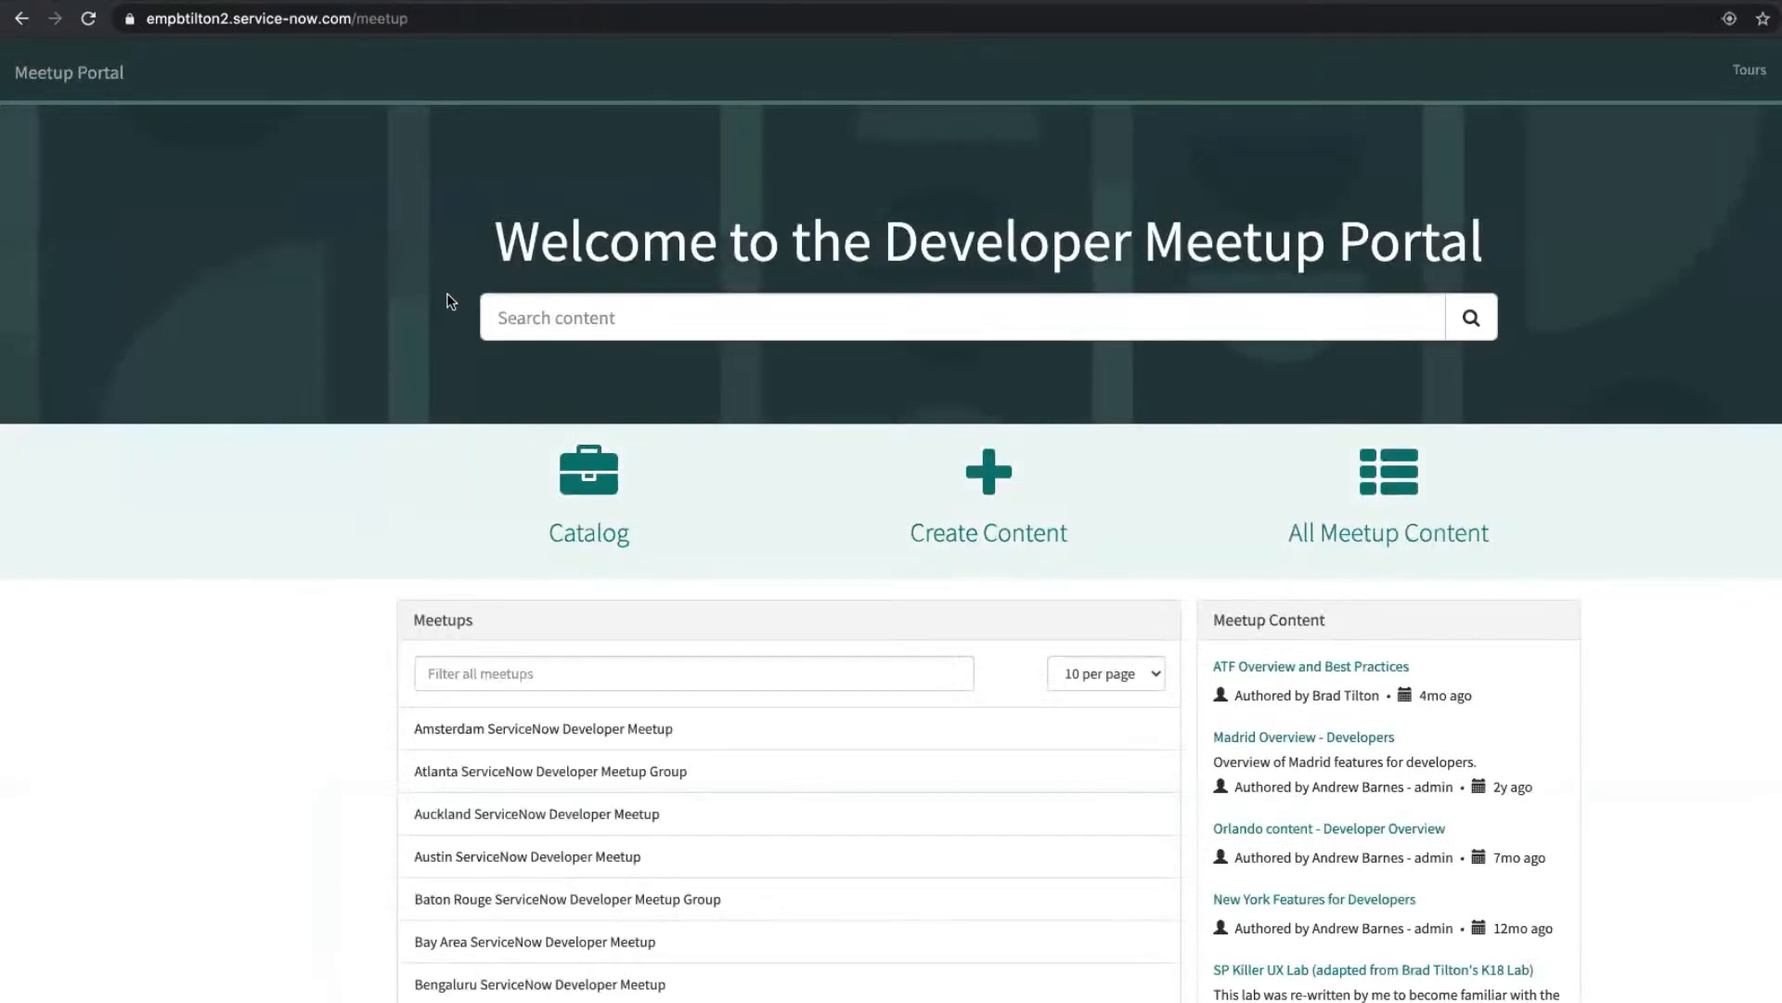
# Step: Open 'Become a meetup organizer' from the Catalog and enter the applicant's first name, last name, e-mail and phone number
pyautogui.click(598, 482)
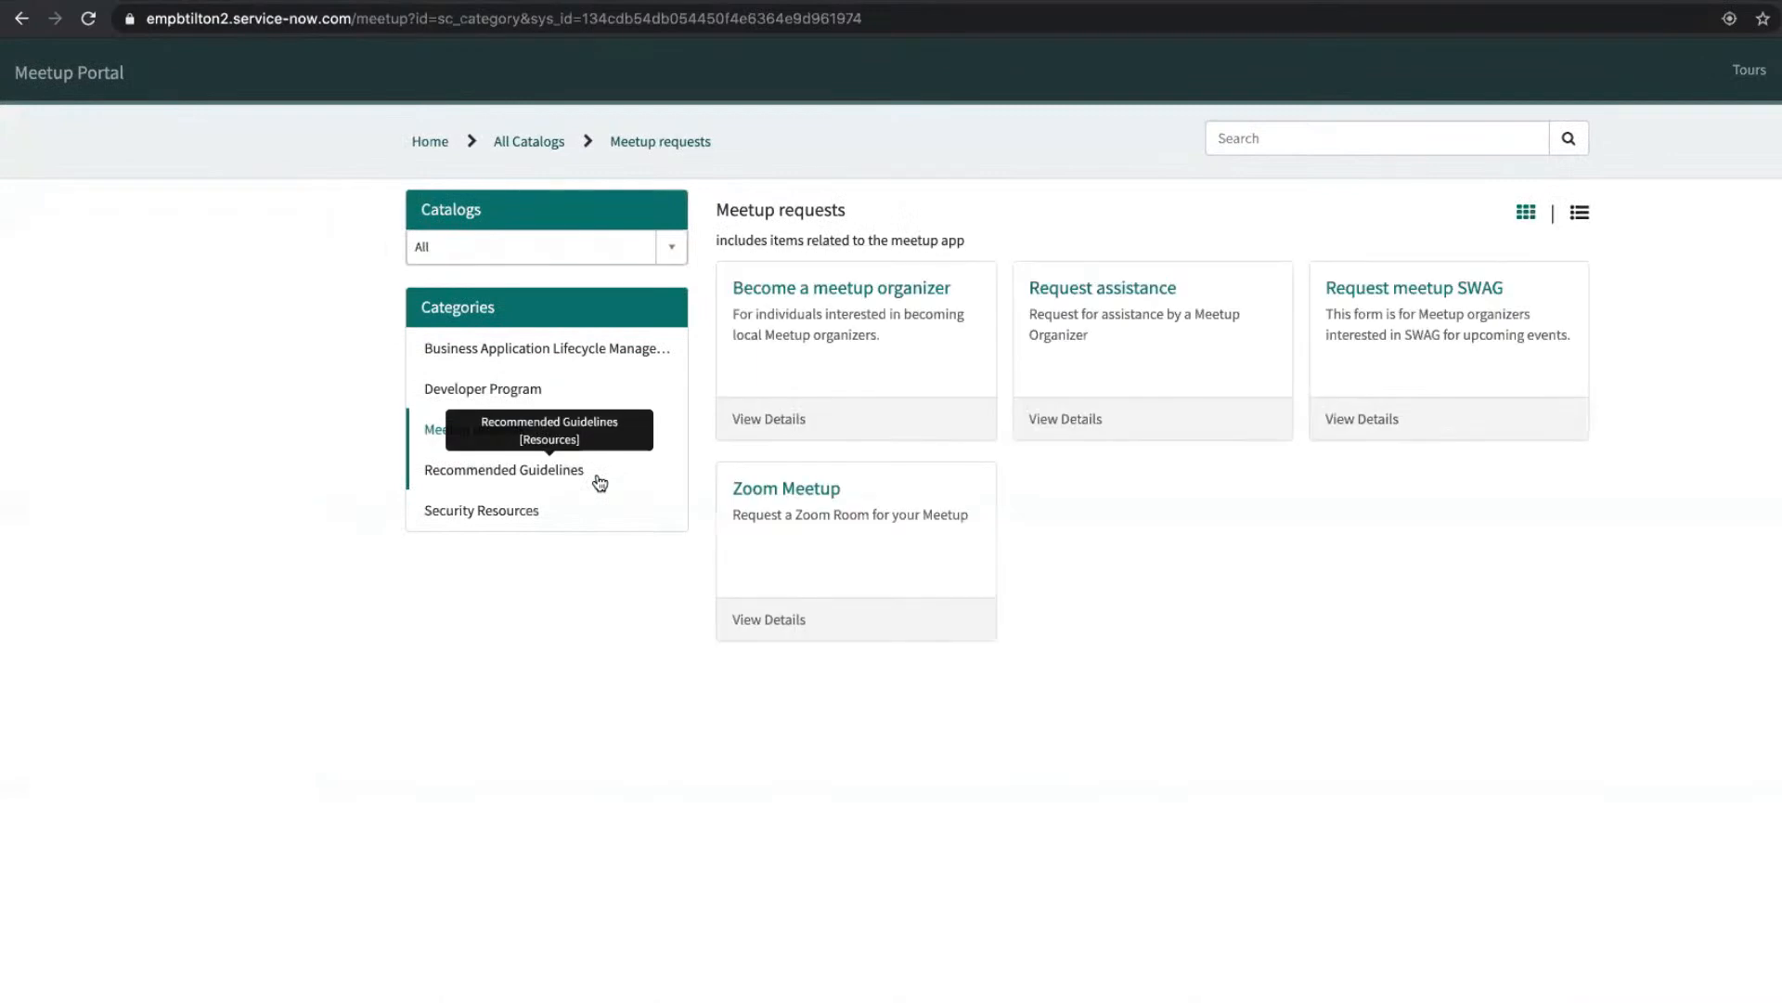
pyautogui.click(809, 287)
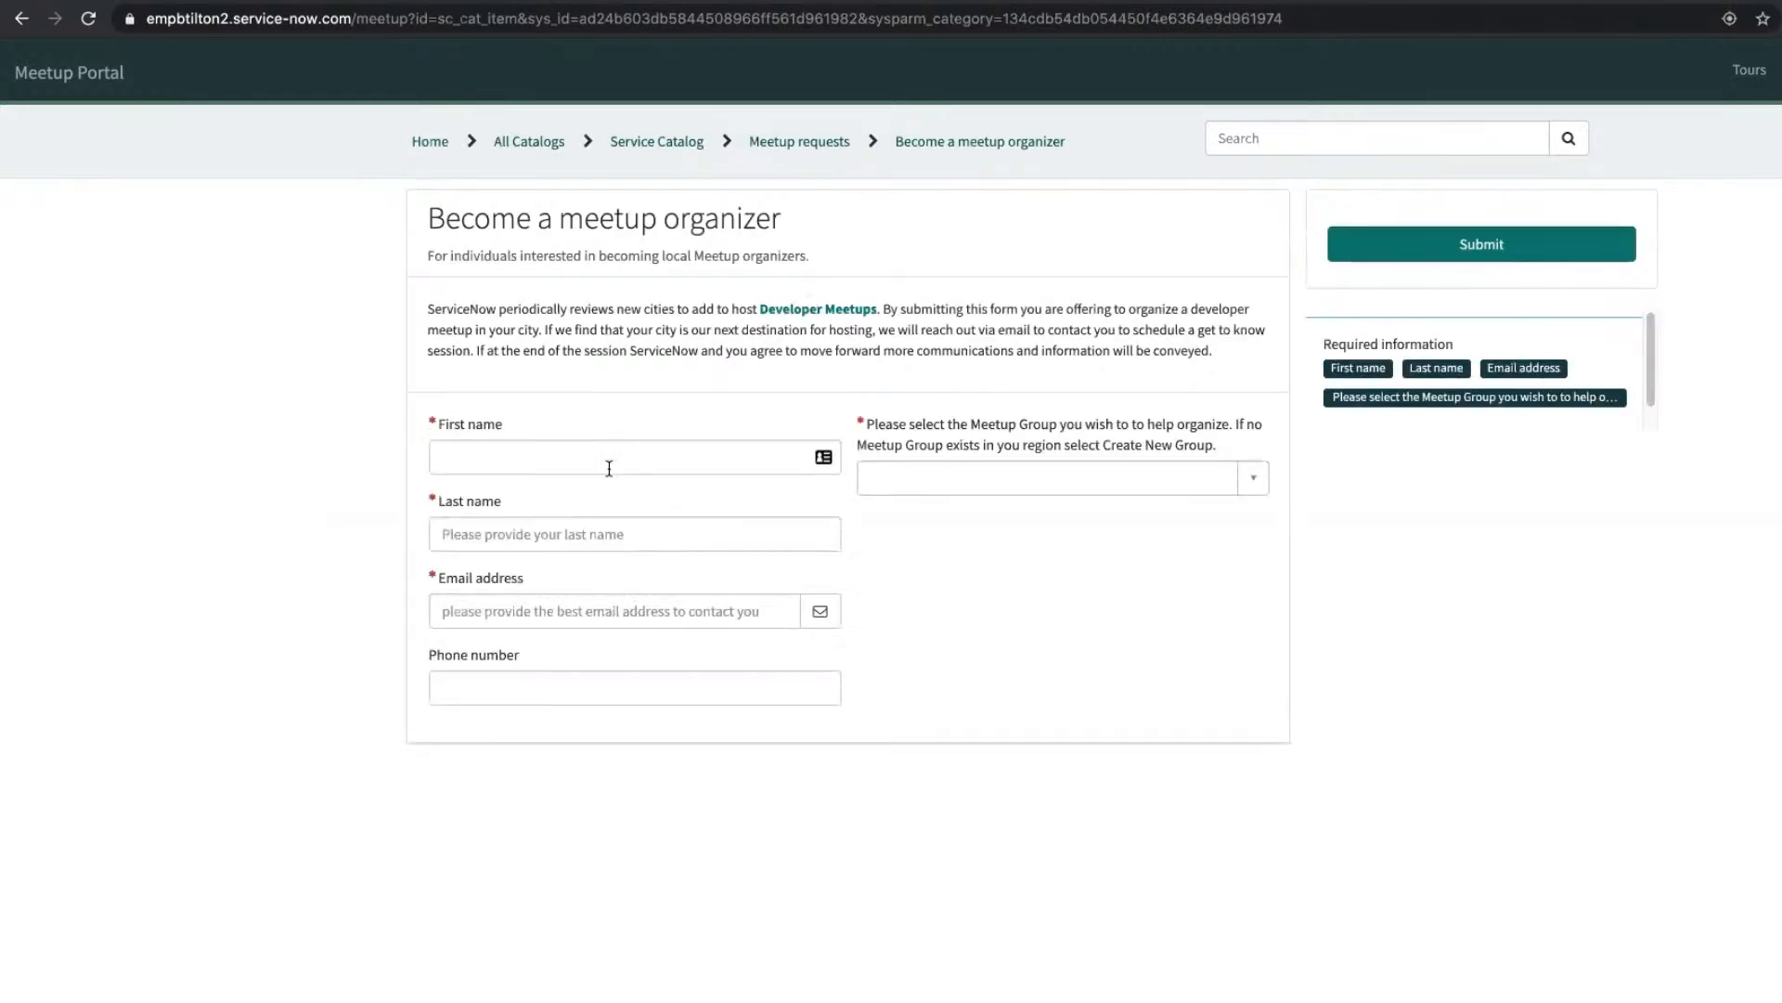
pyautogui.click(608, 462)
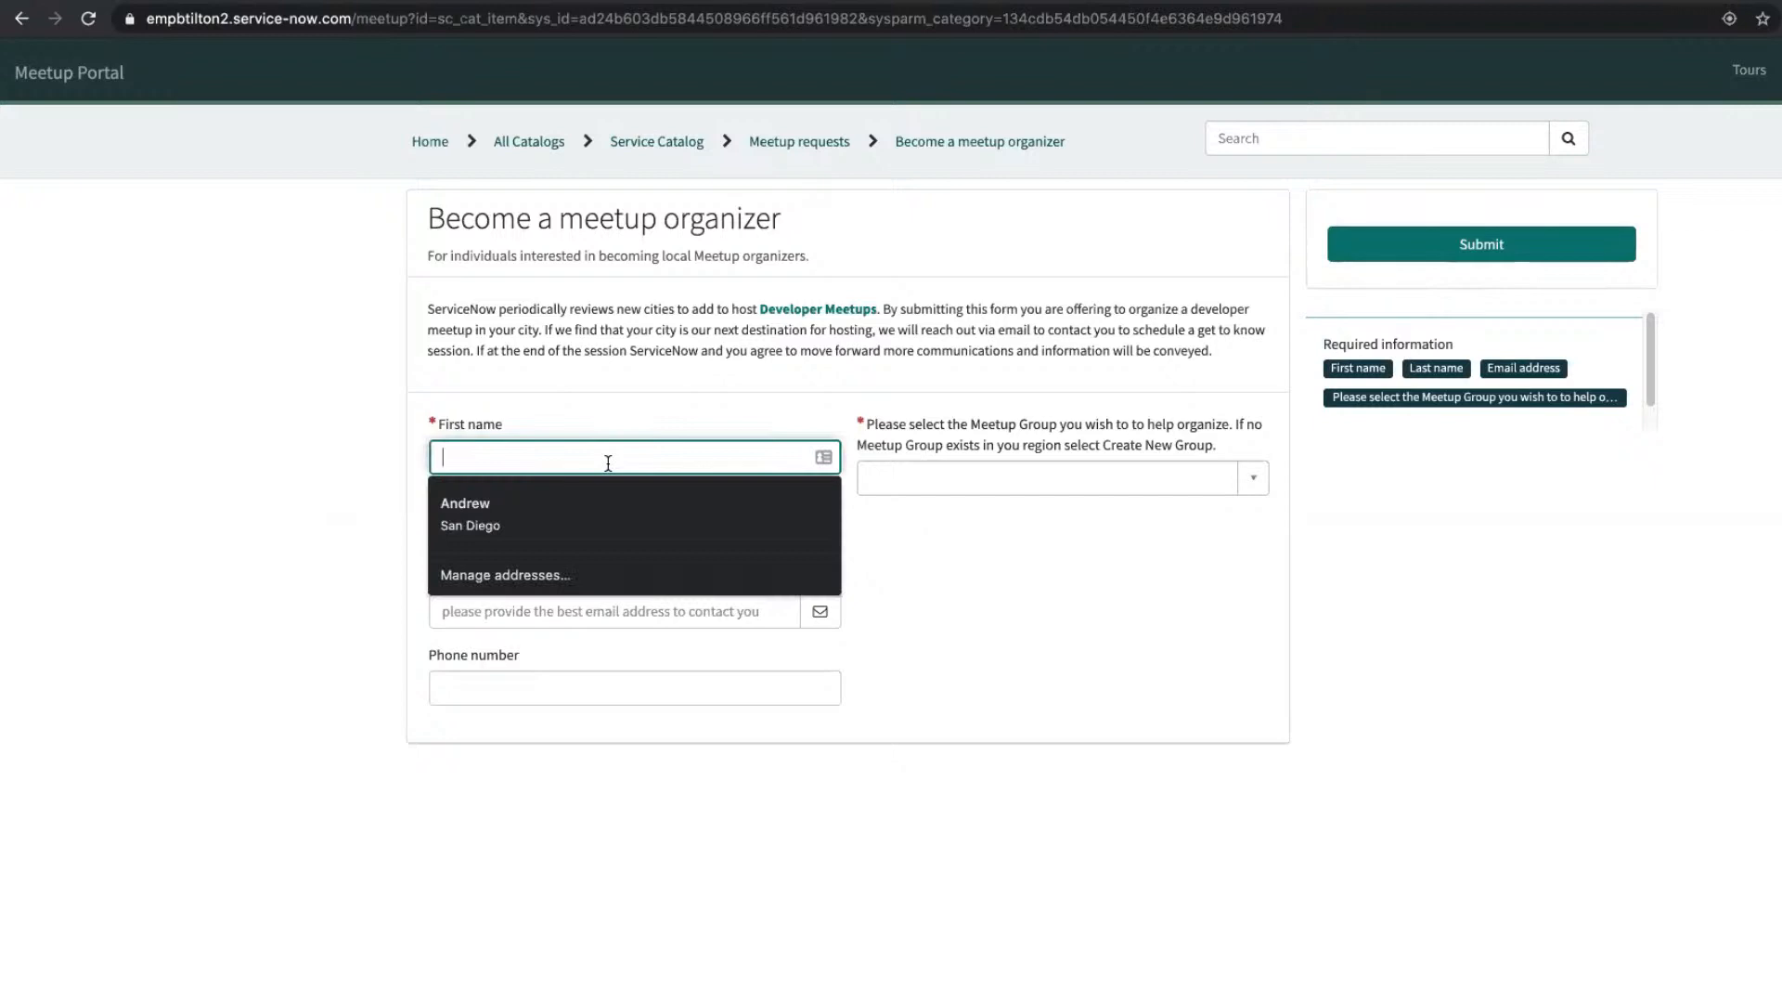
pyautogui.press('Tab')
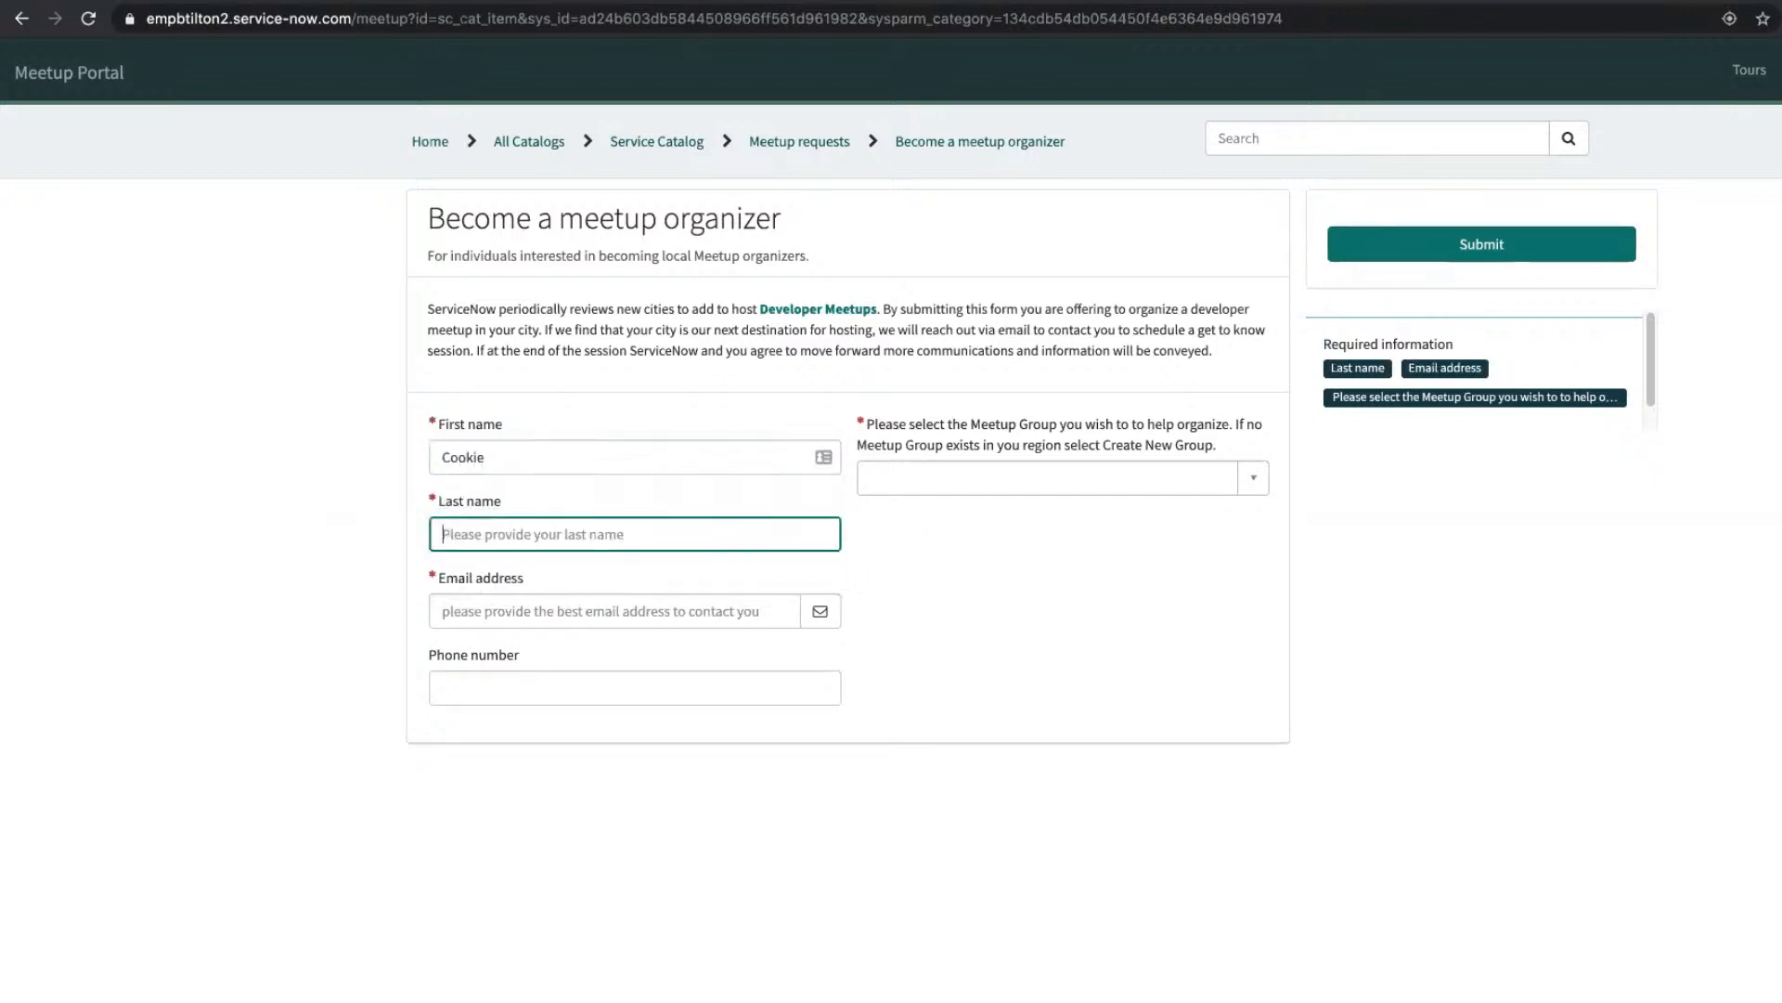
pyautogui.press('Tab')
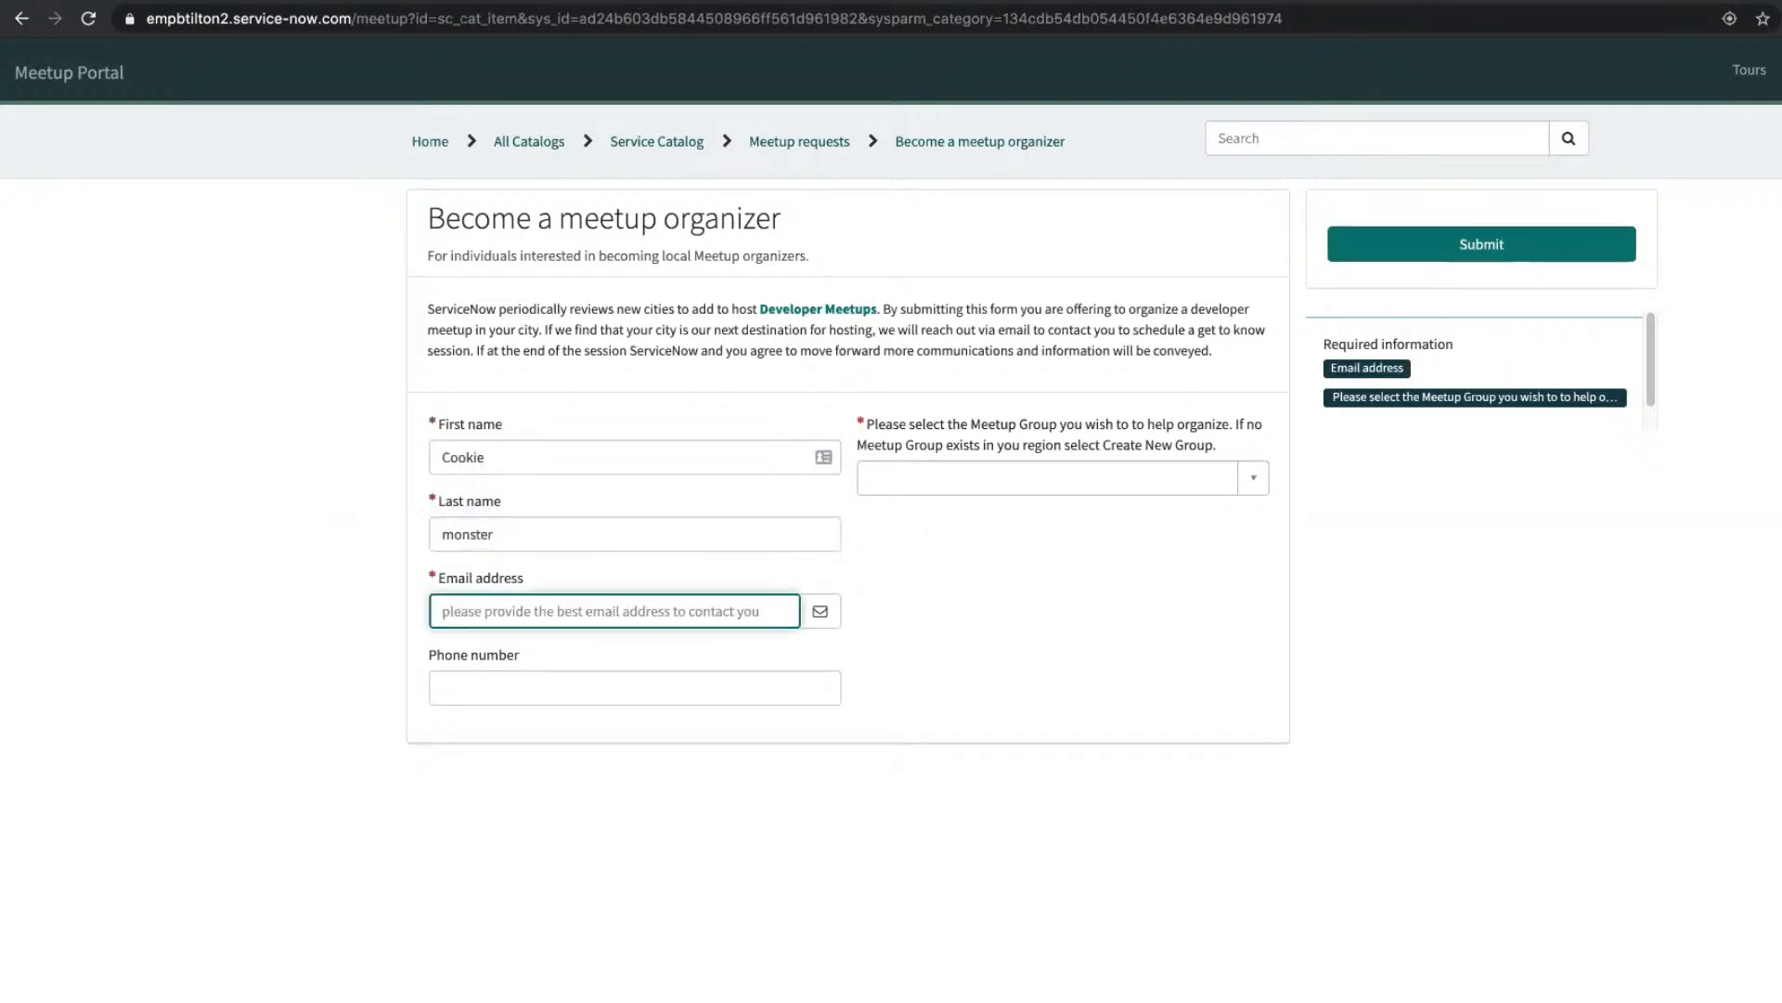
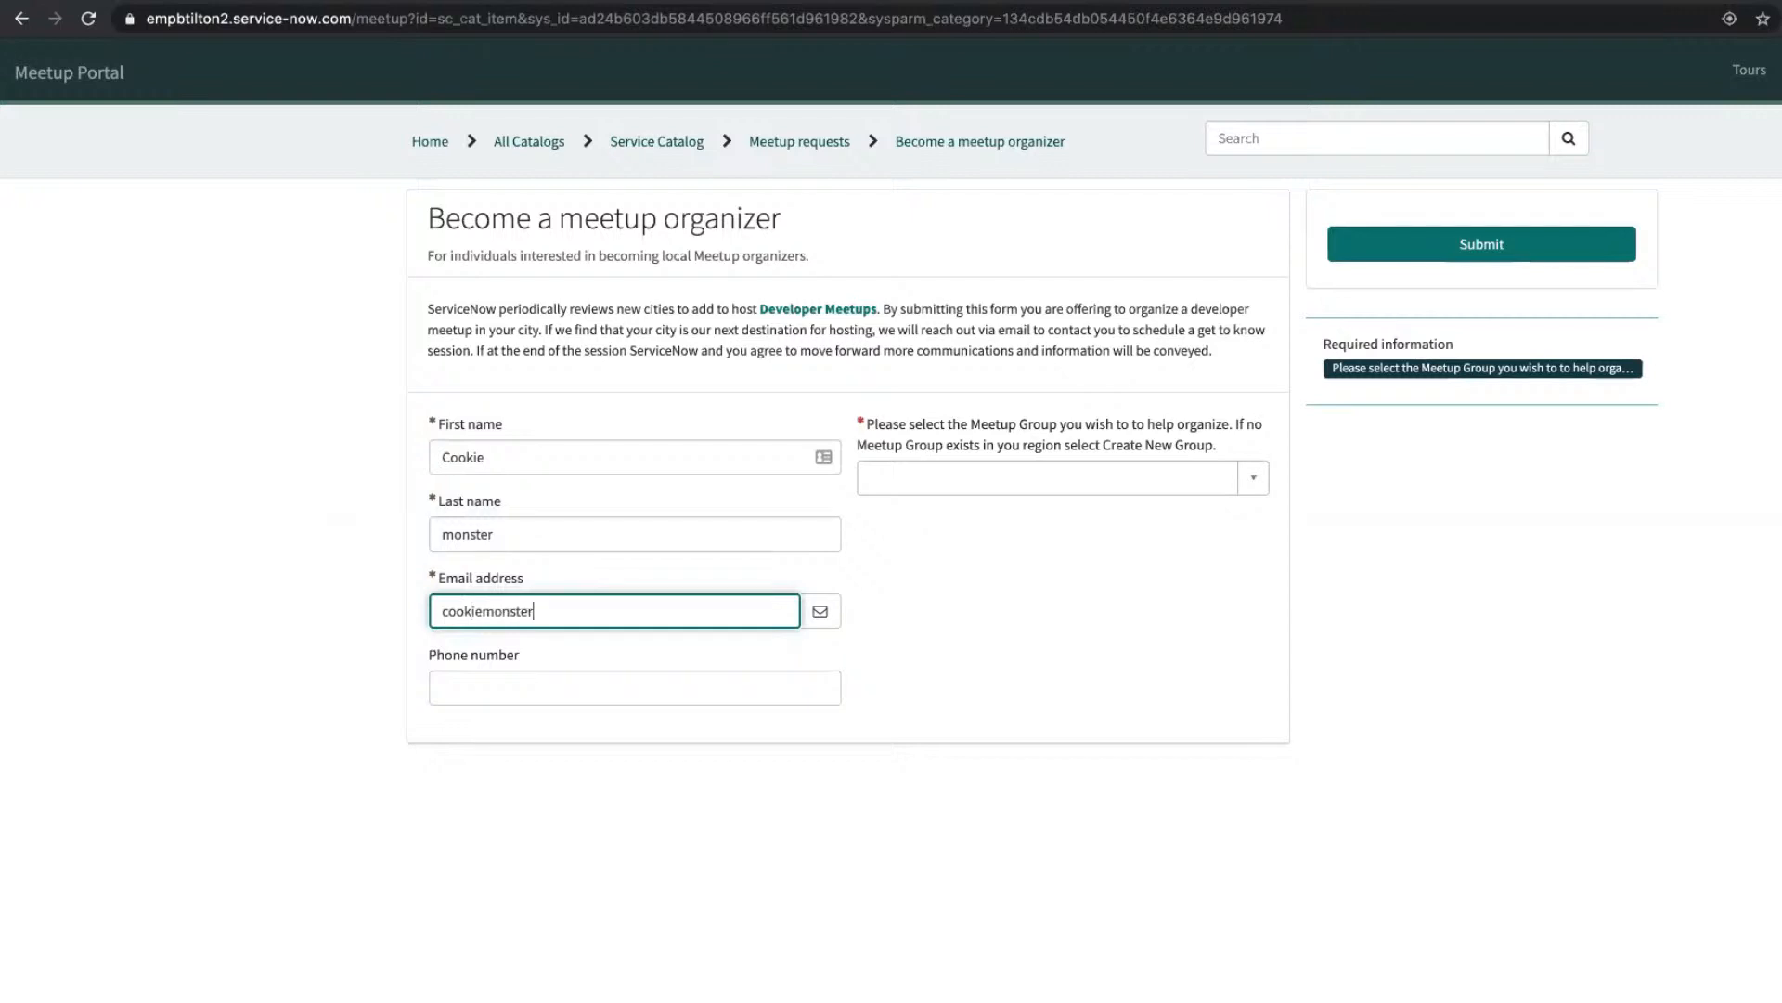
pyautogui.press('Tab')
pyautogui.press('Tab')
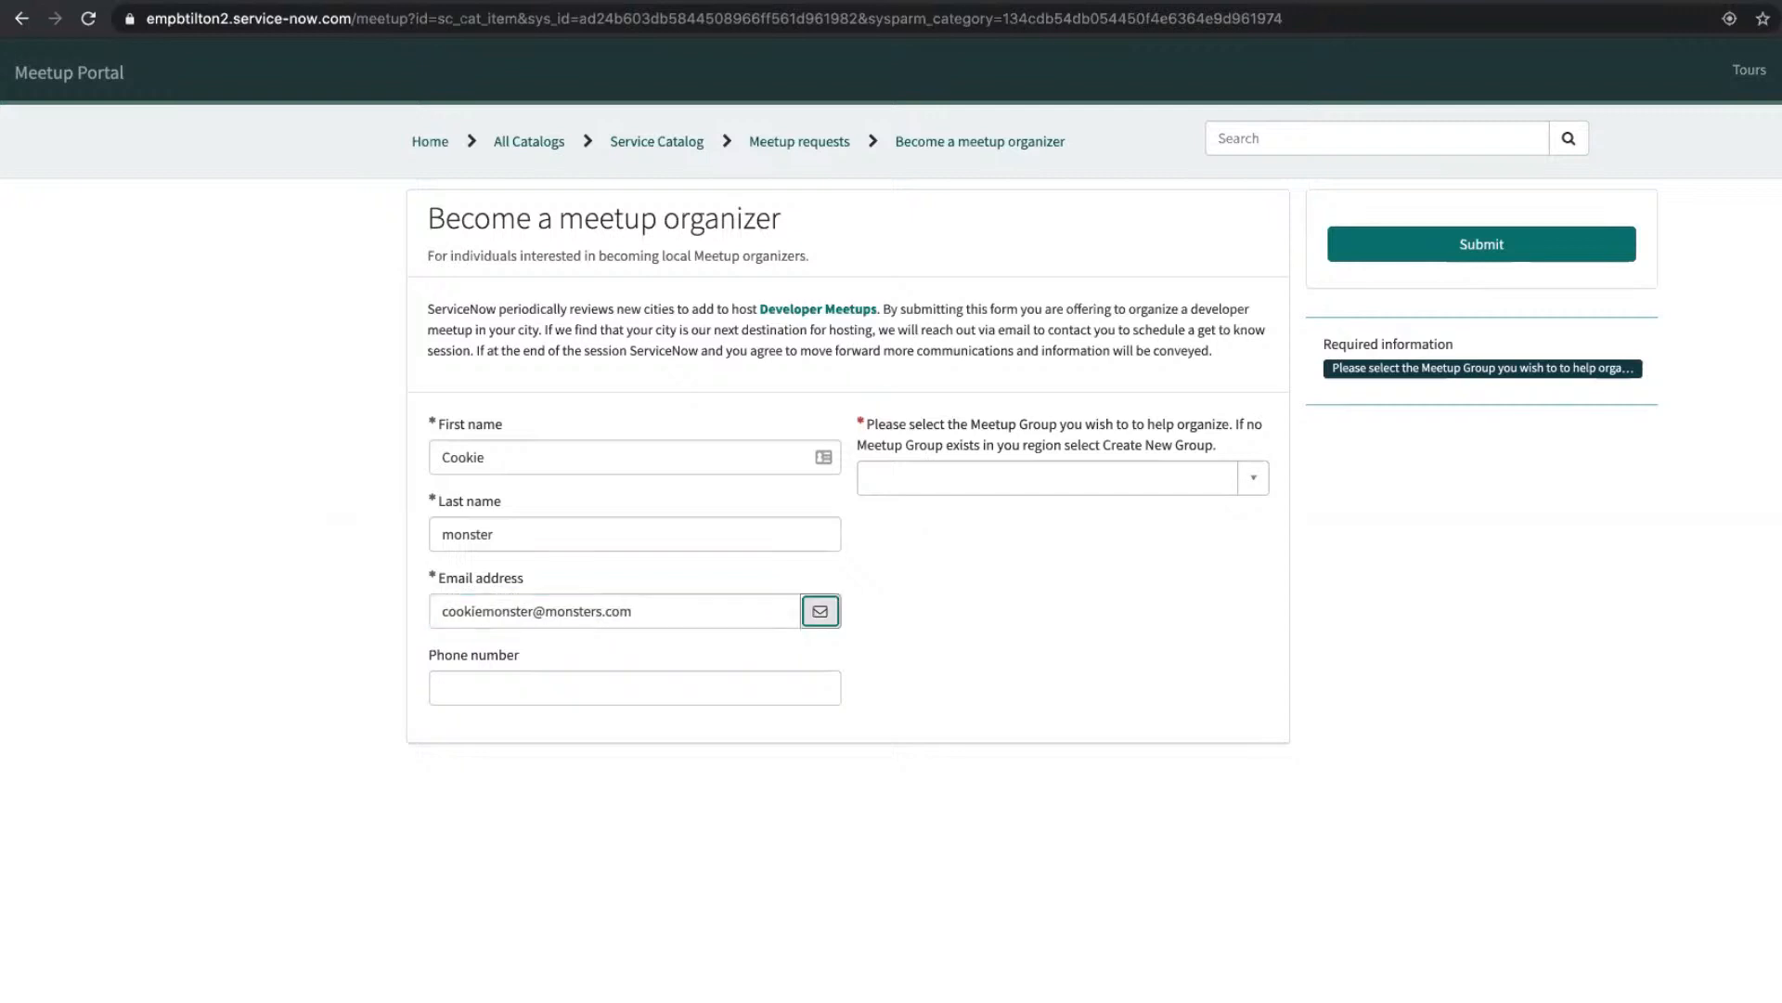
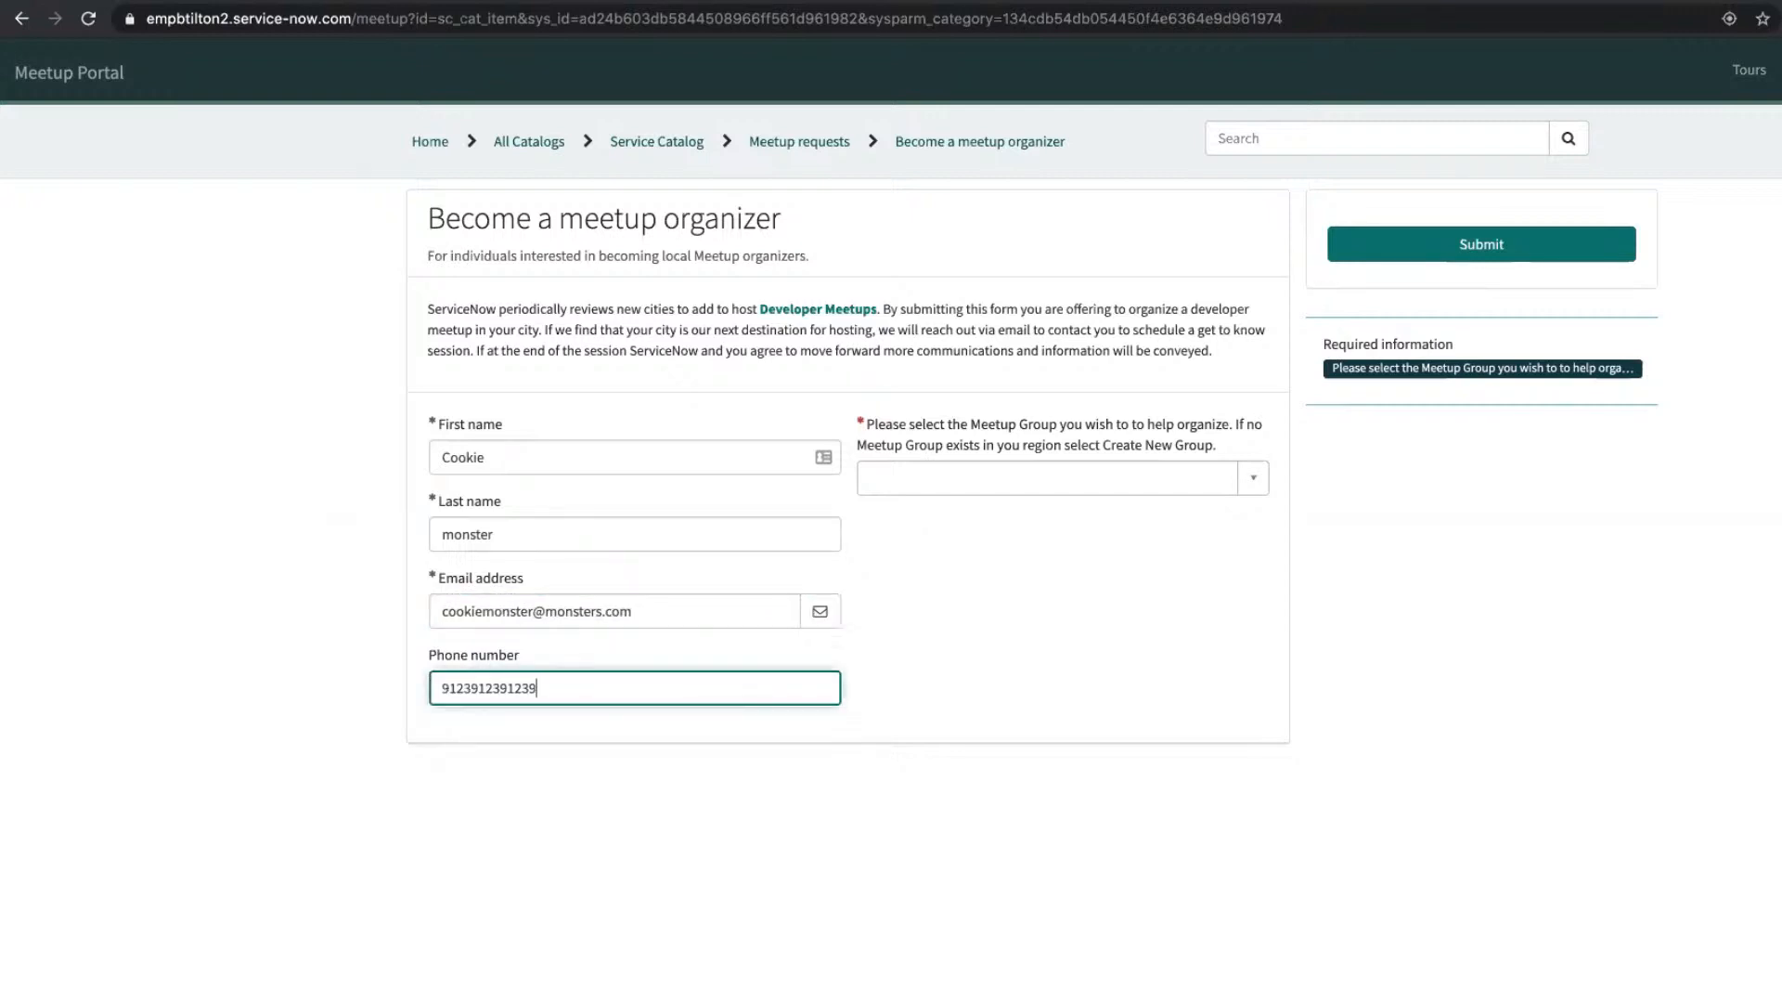
# Step: Choose Create New Group as the request's meetup group
pyautogui.click(1039, 466)
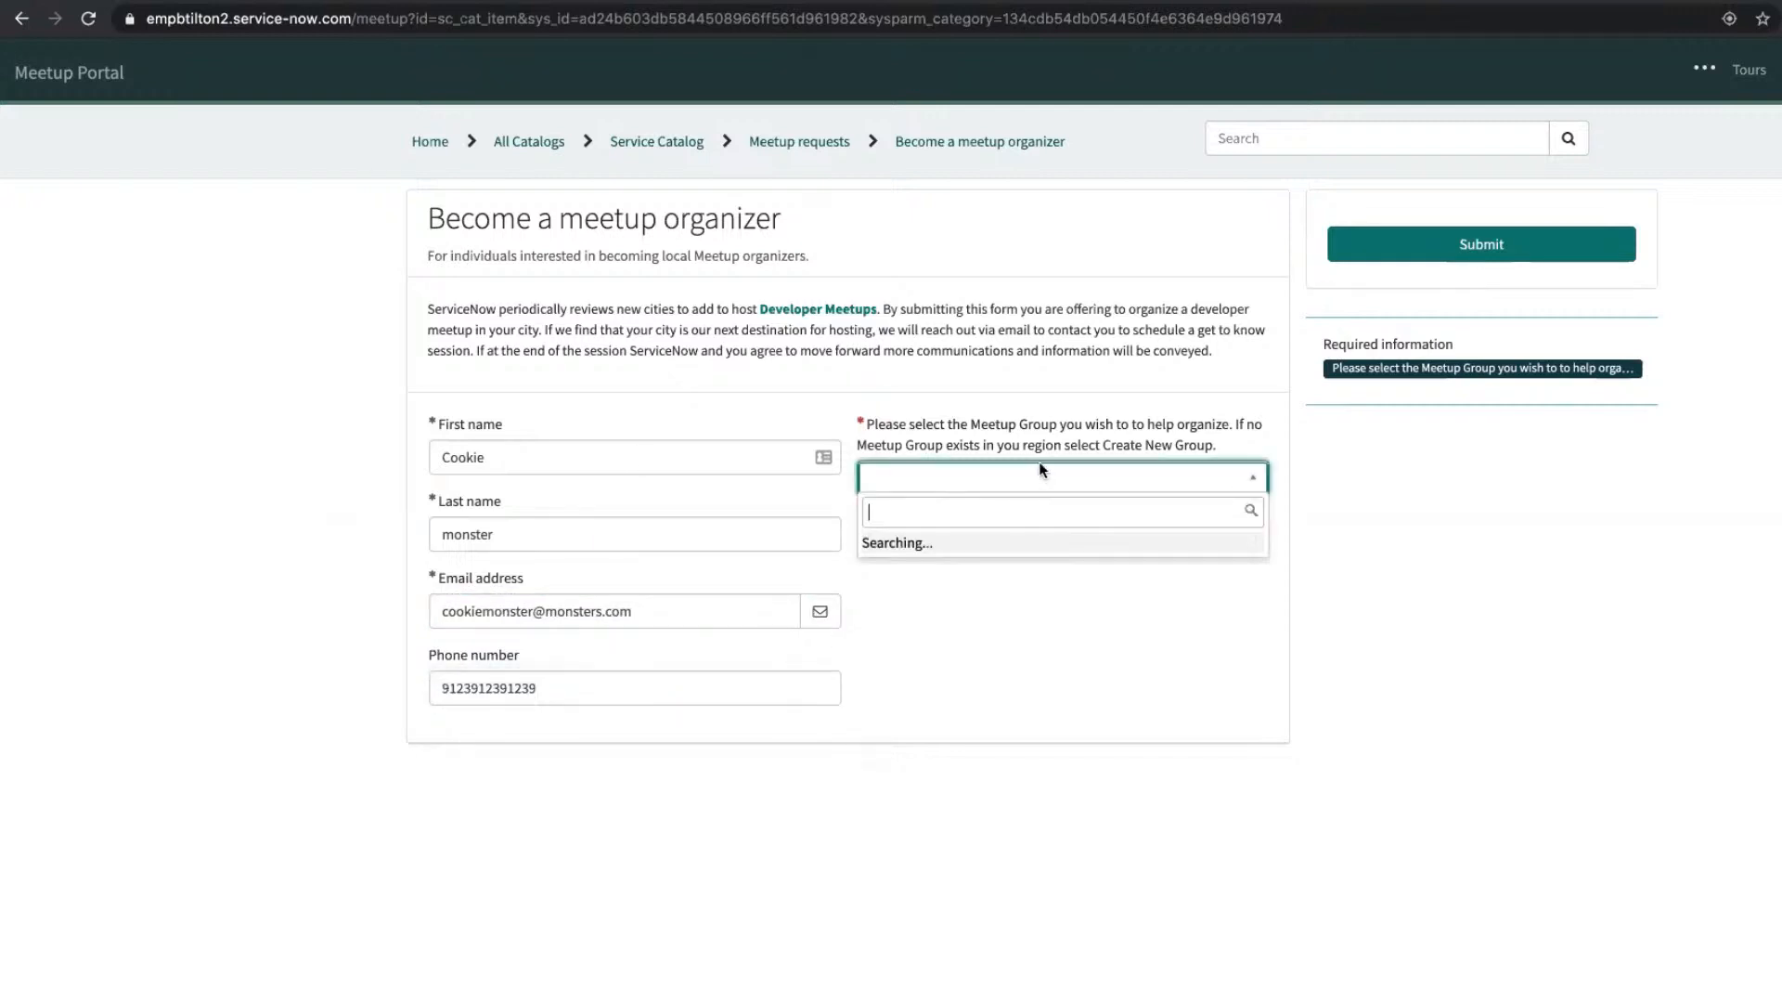
pyautogui.click(993, 321)
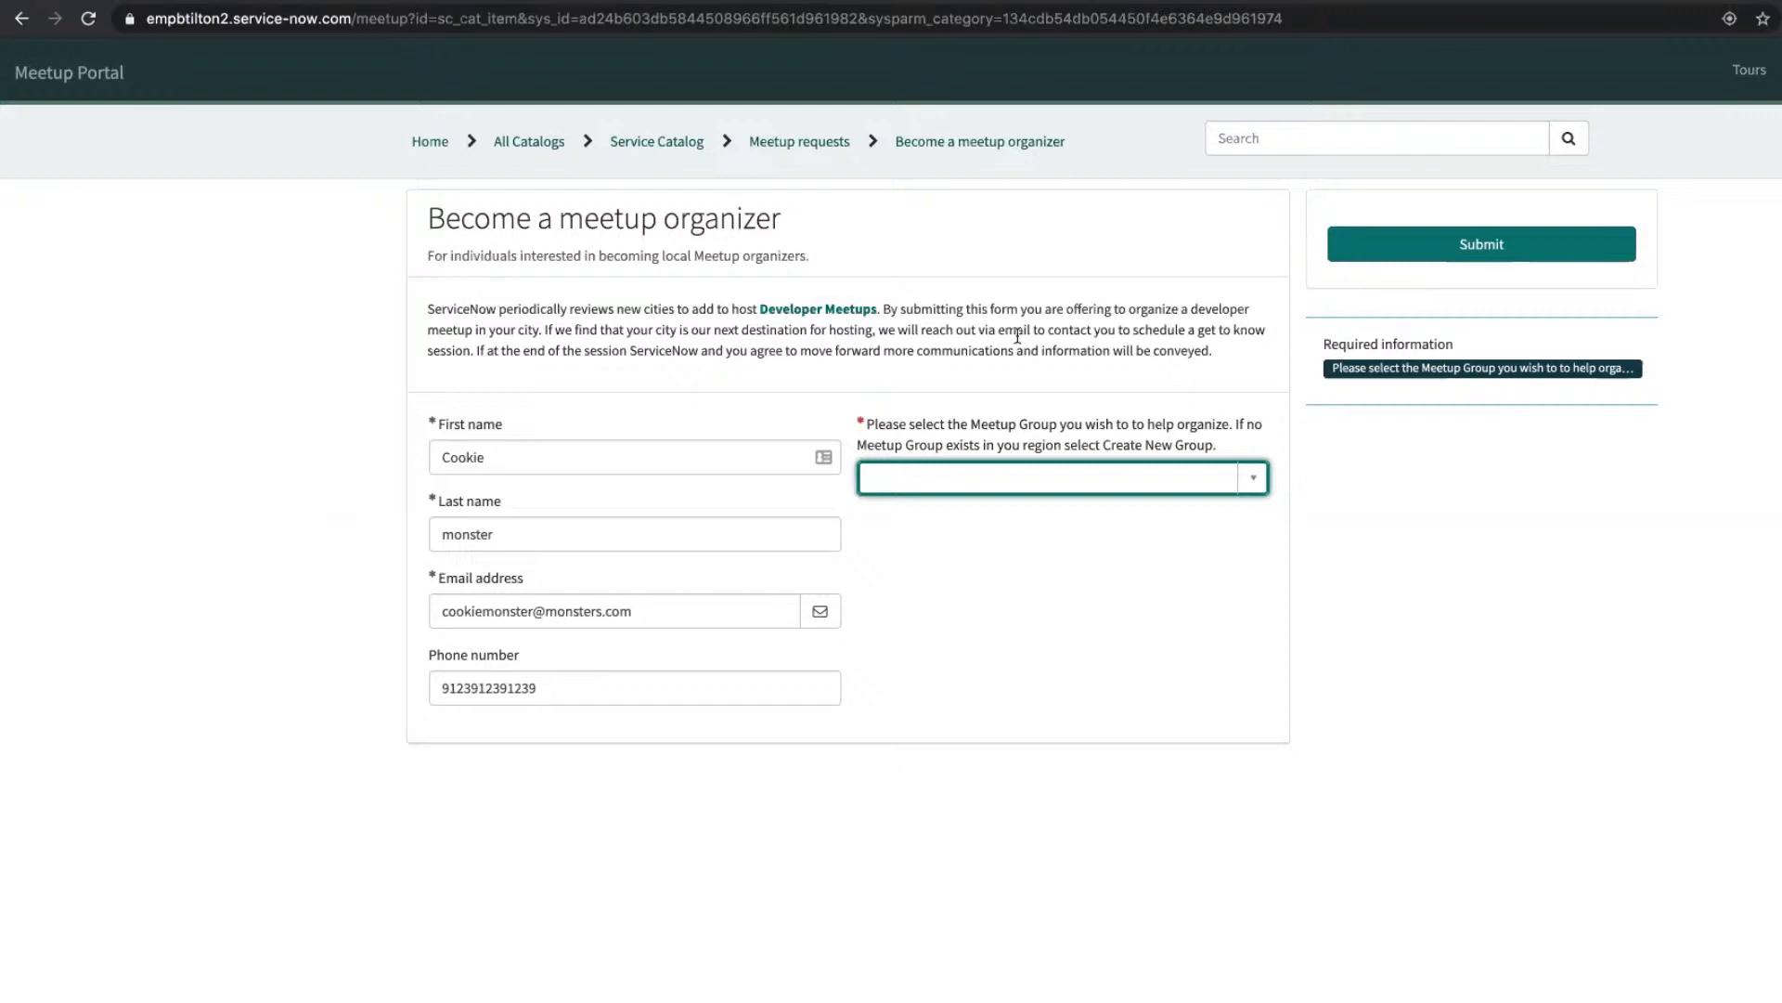
pyautogui.click(951, 491)
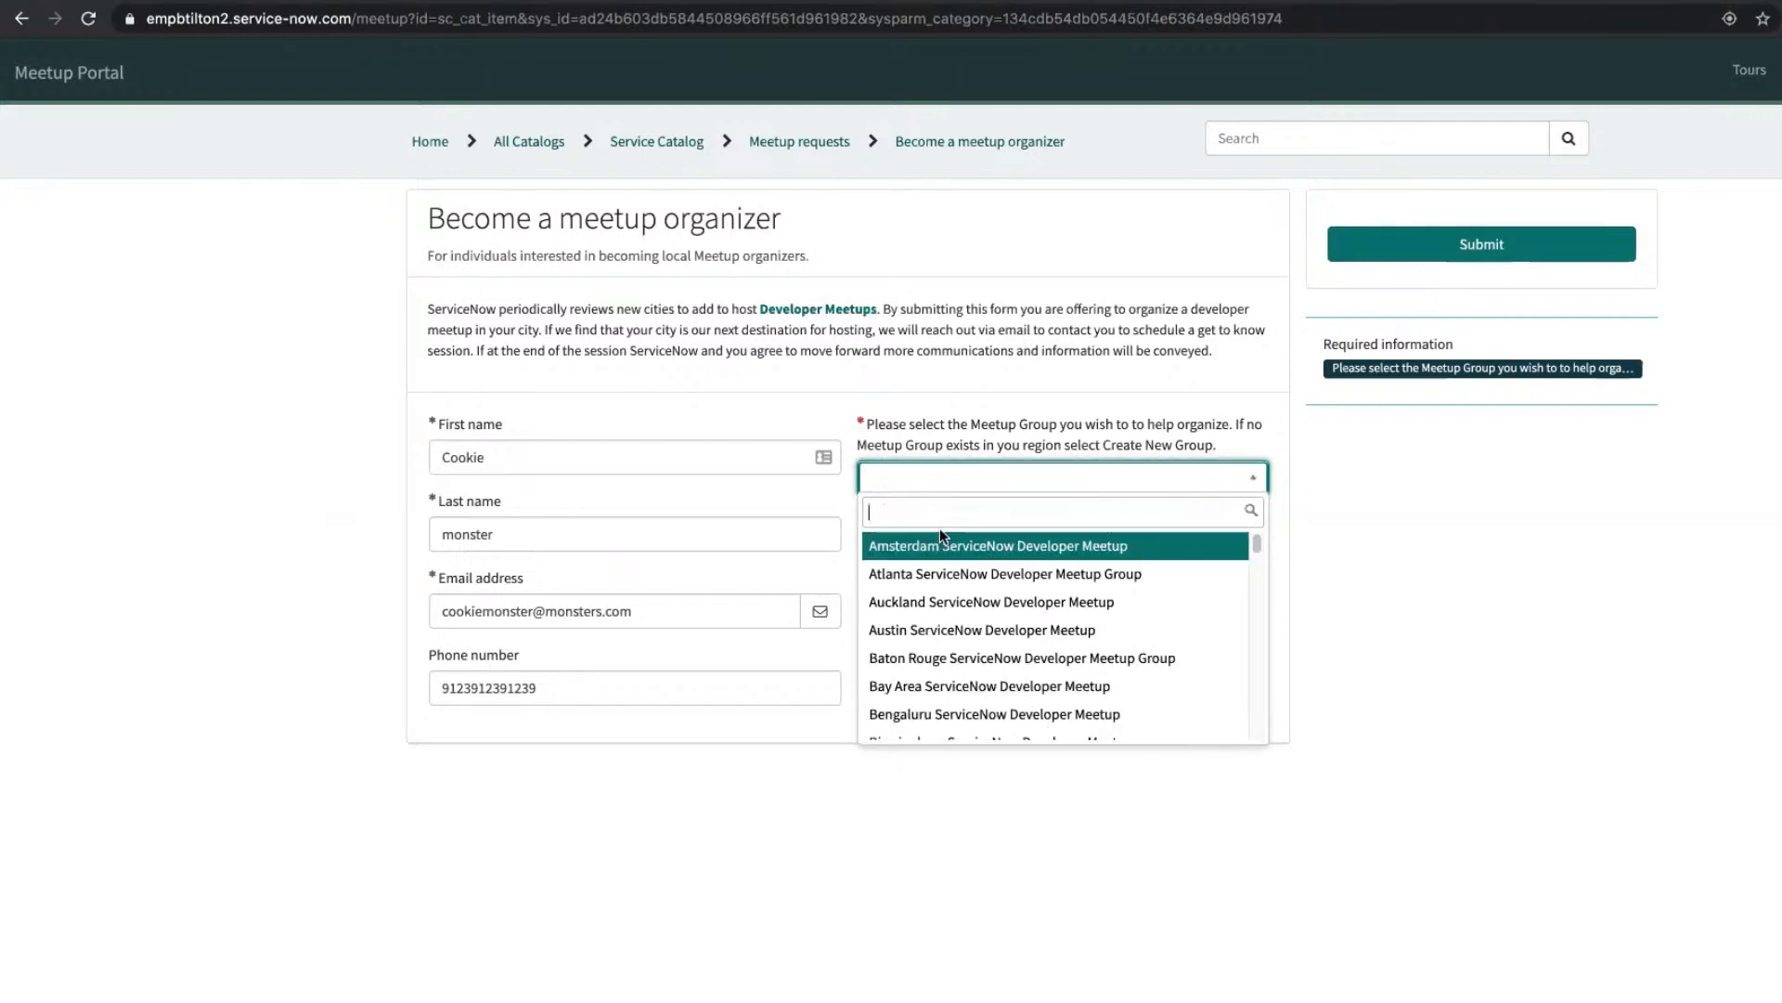
pyautogui.write('cre')
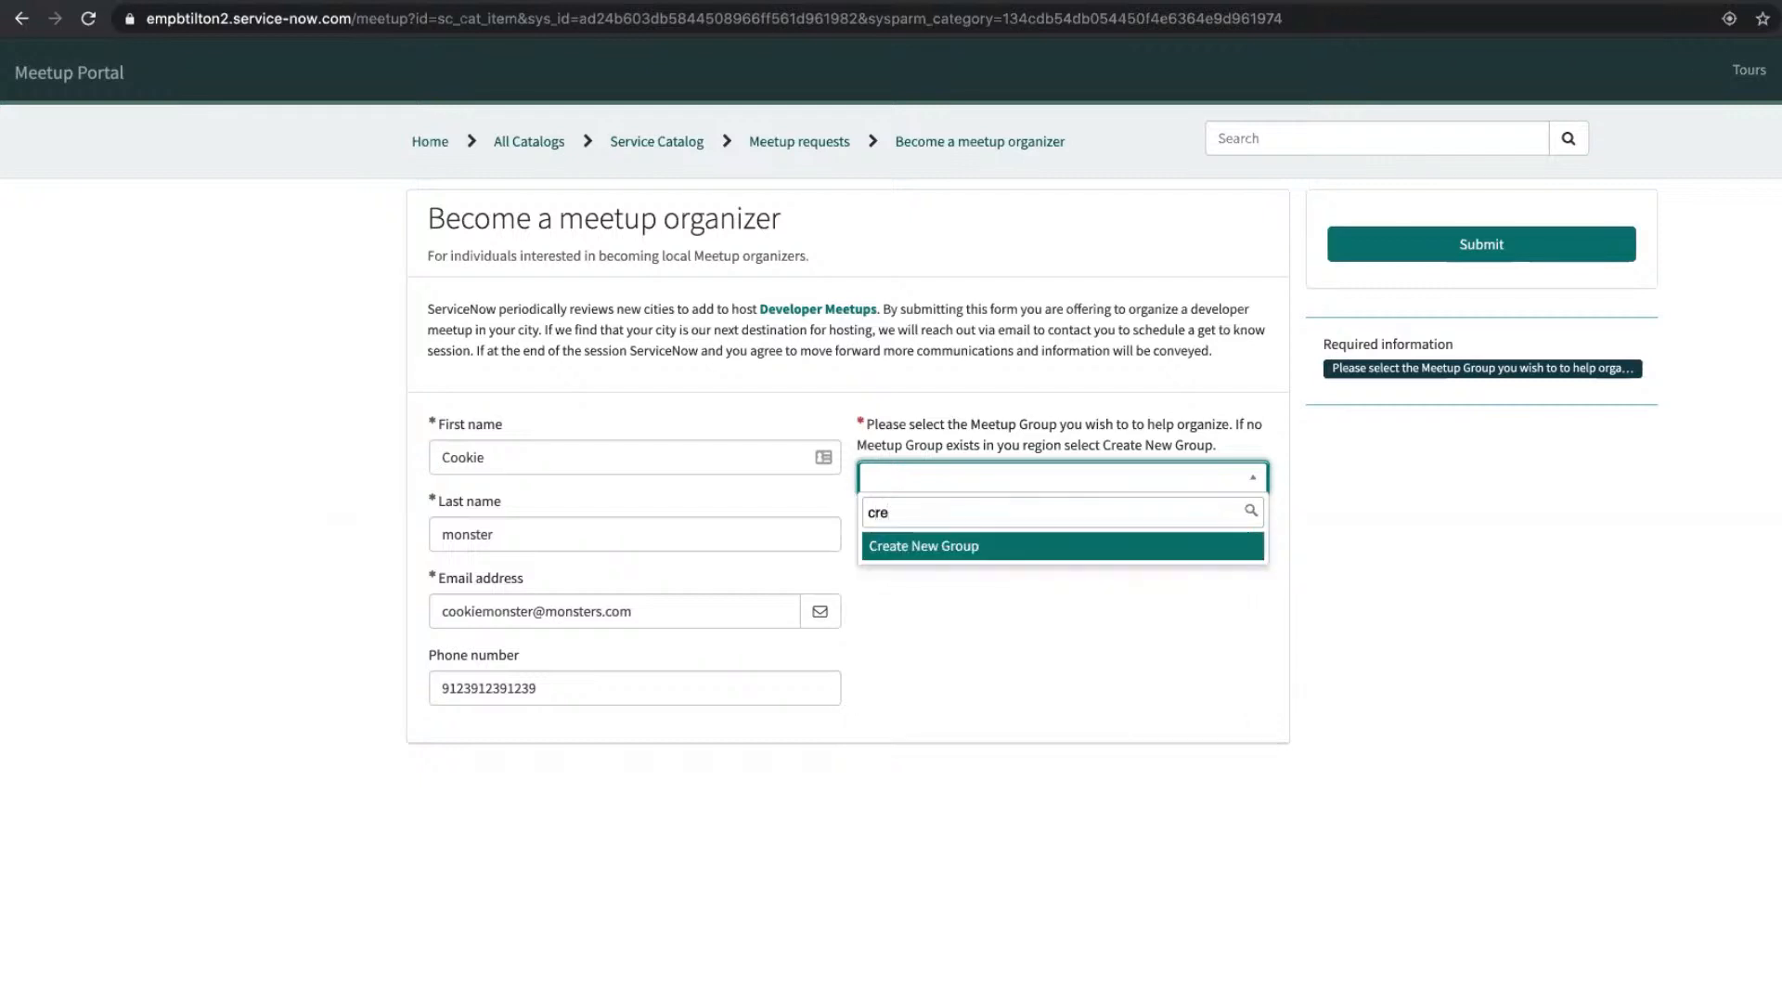
pyautogui.press('Return')
# Step: Enter the new group's city and set Country to United States of America
pyautogui.click(1056, 562)
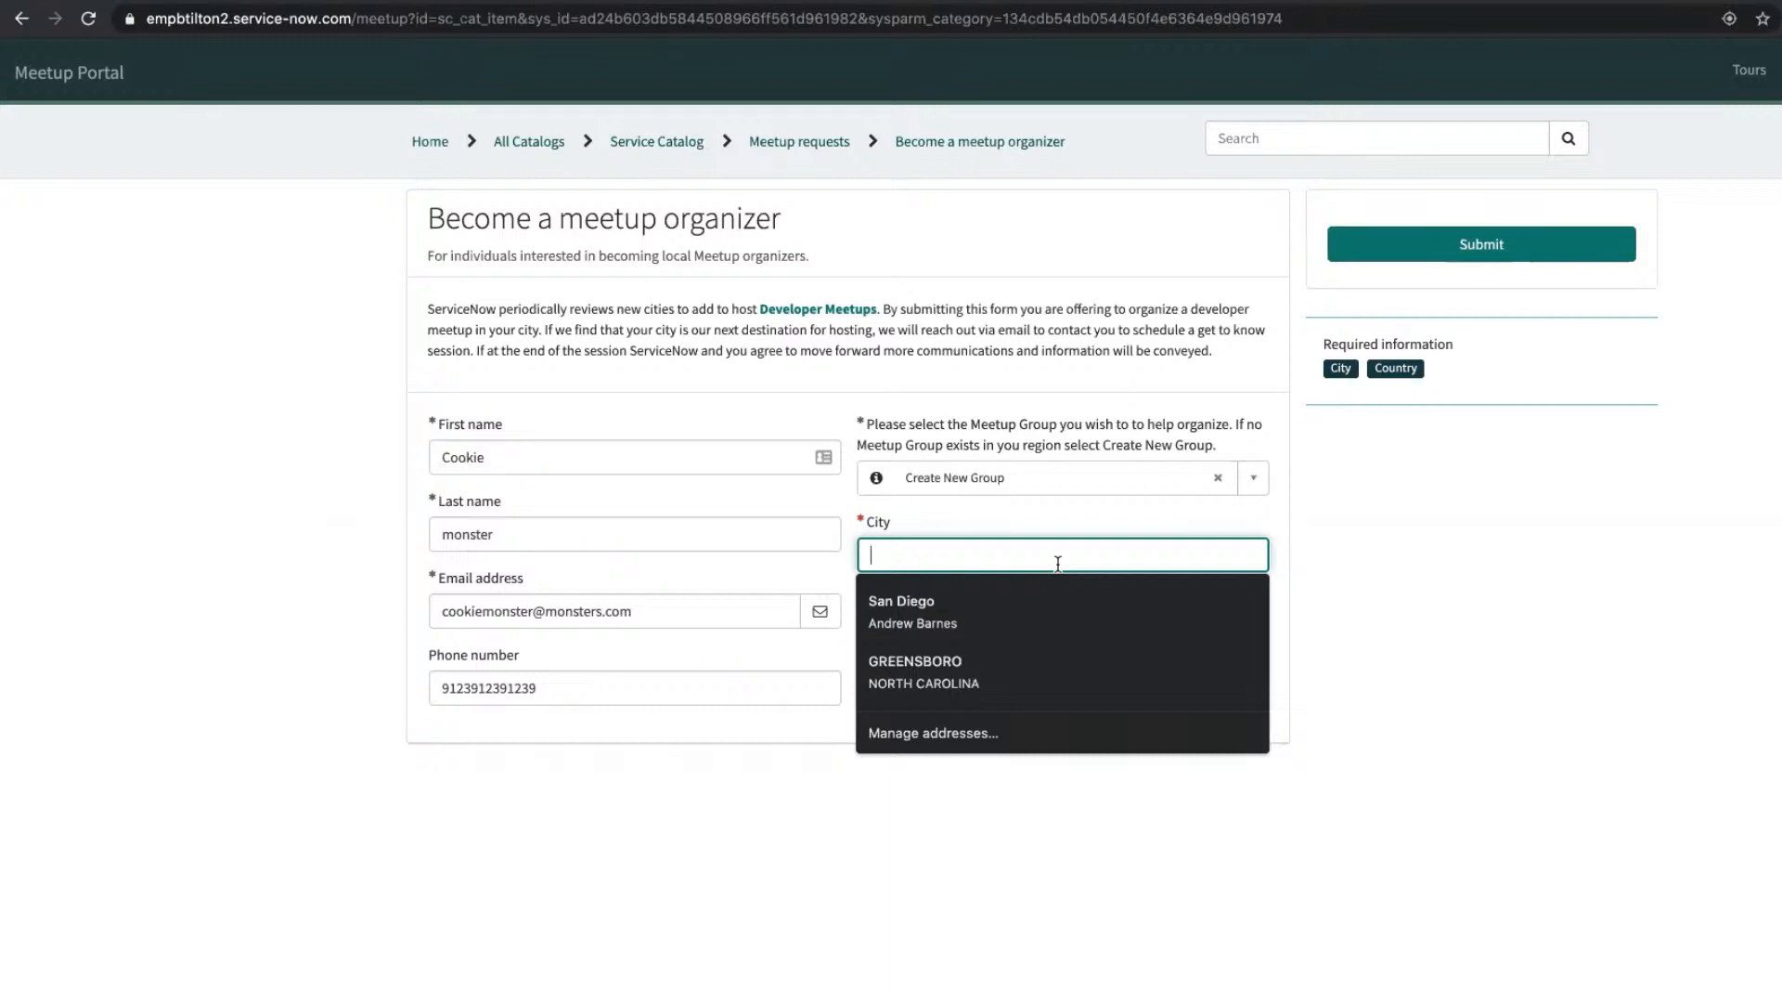
pyautogui.write('Oscars')
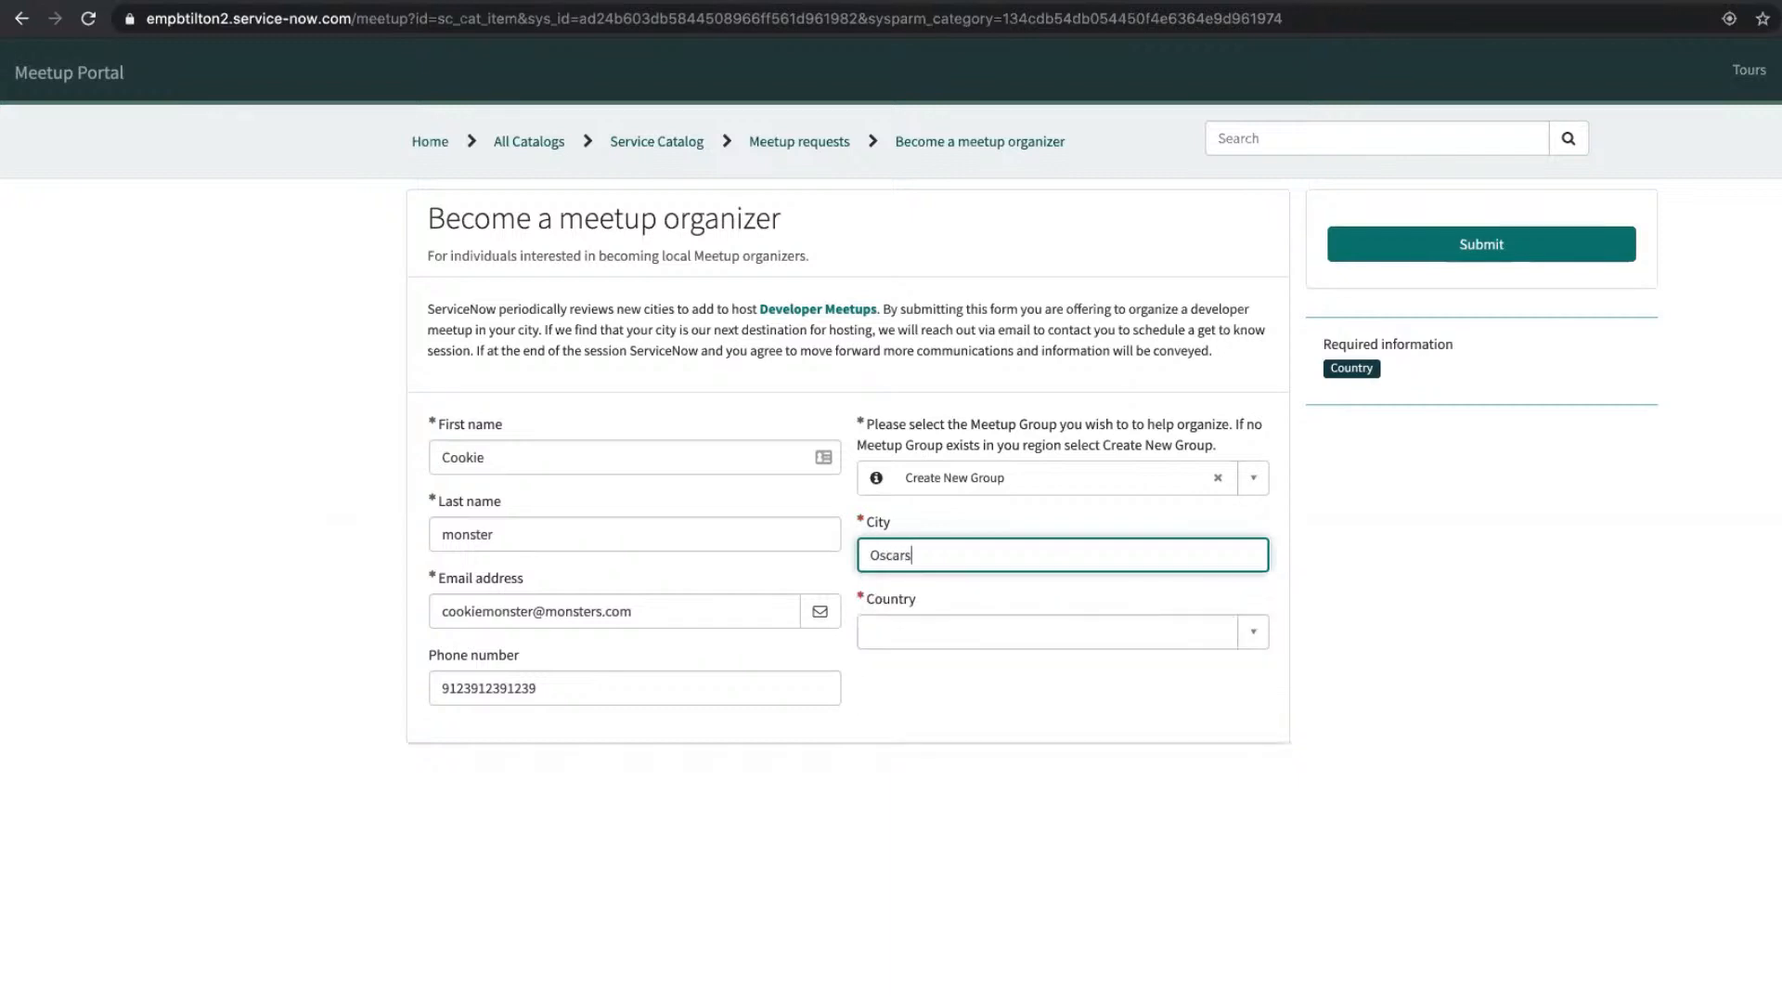
pyautogui.write(' Trash Can')
pyautogui.press('Tab')
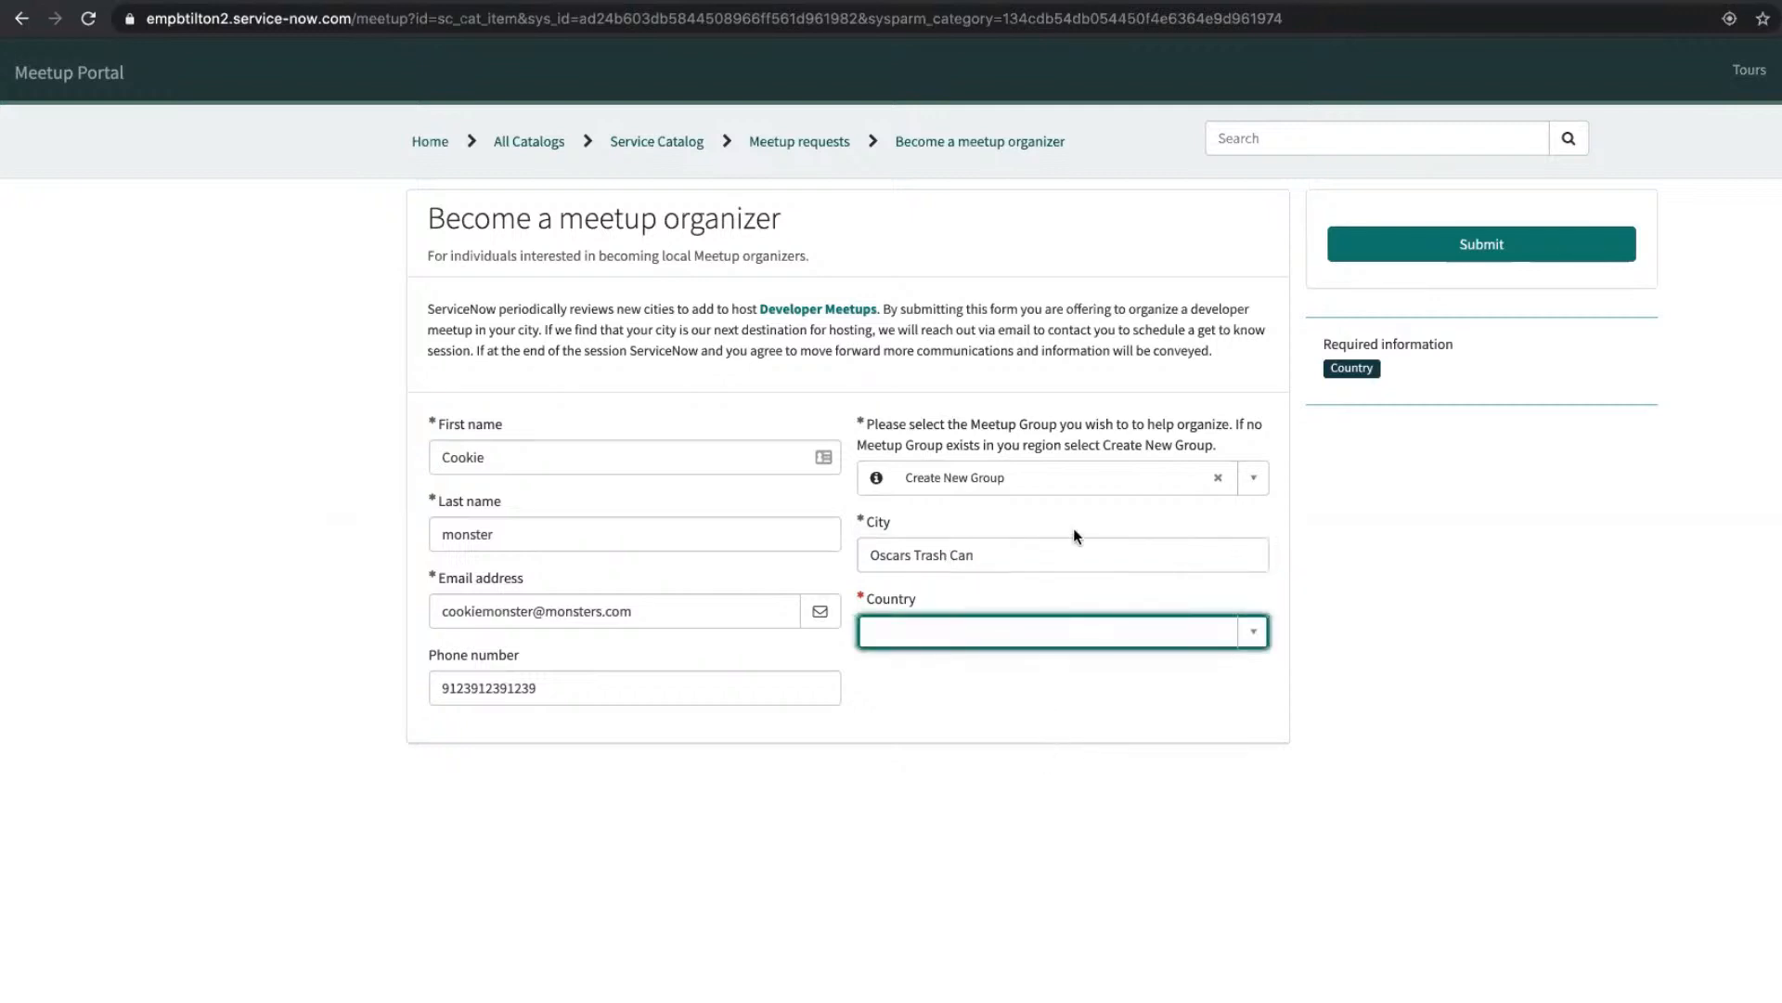
pyautogui.click(1054, 640)
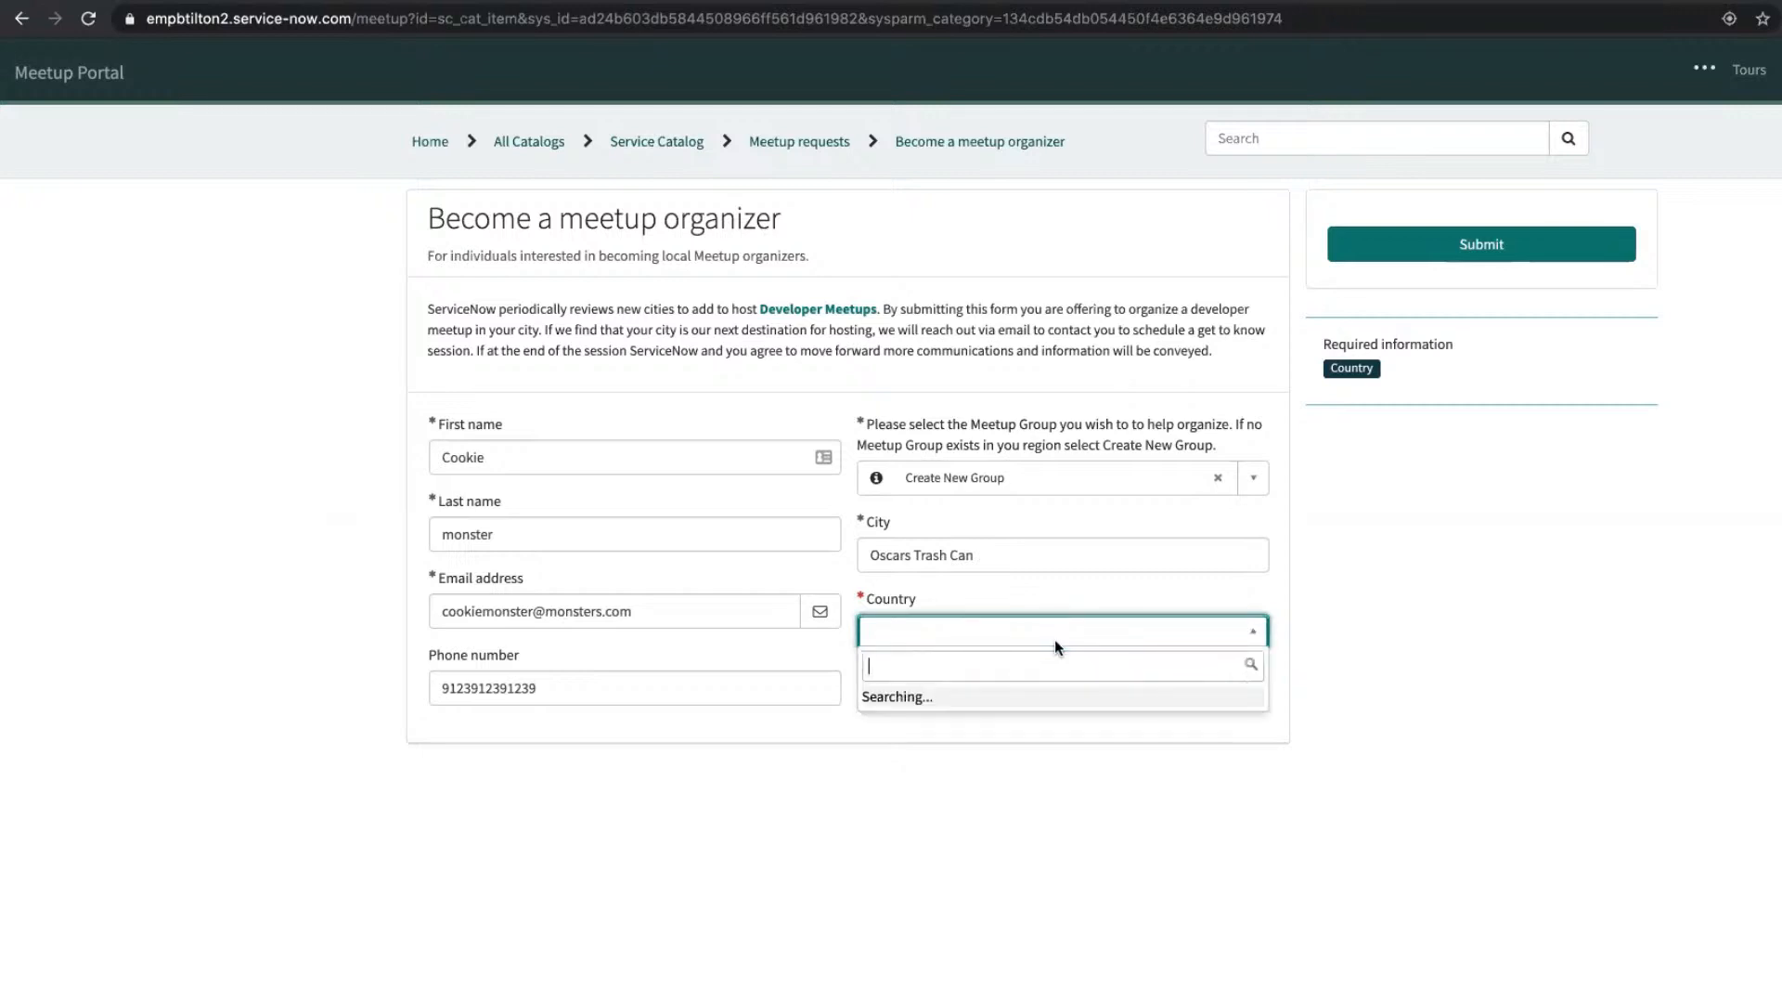
pyautogui.write('us')
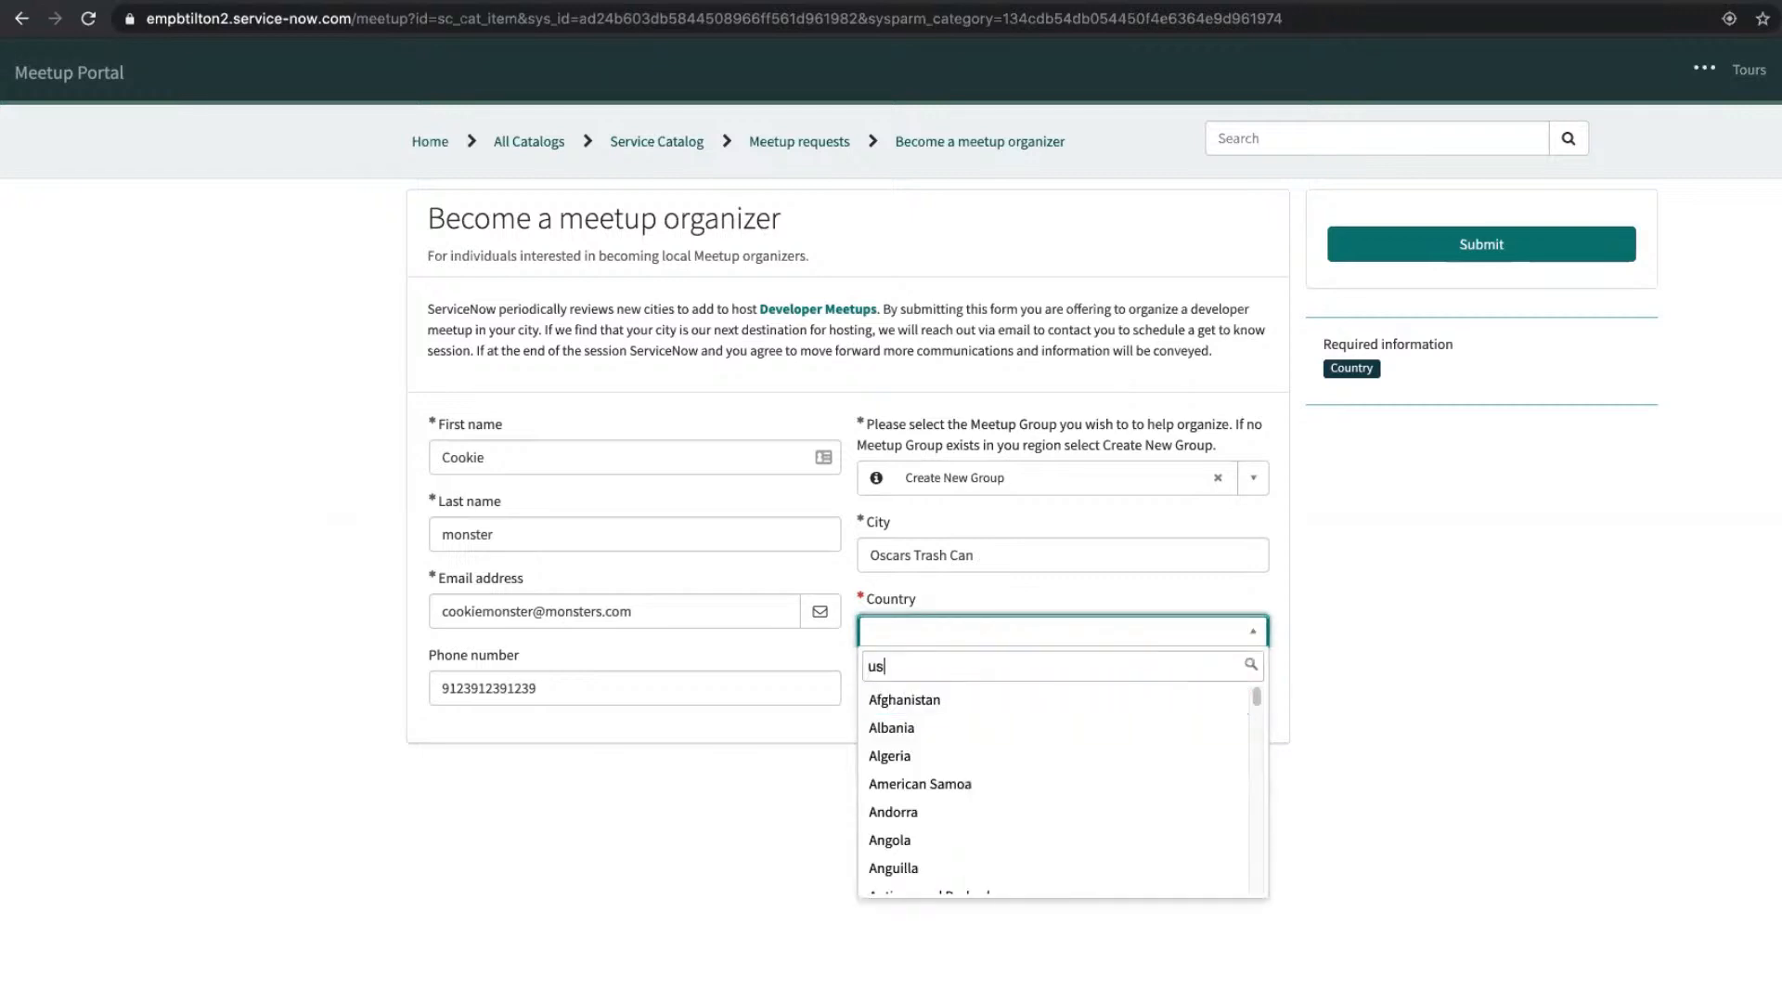
pyautogui.press('BackSpace')
pyautogui.write('ni')
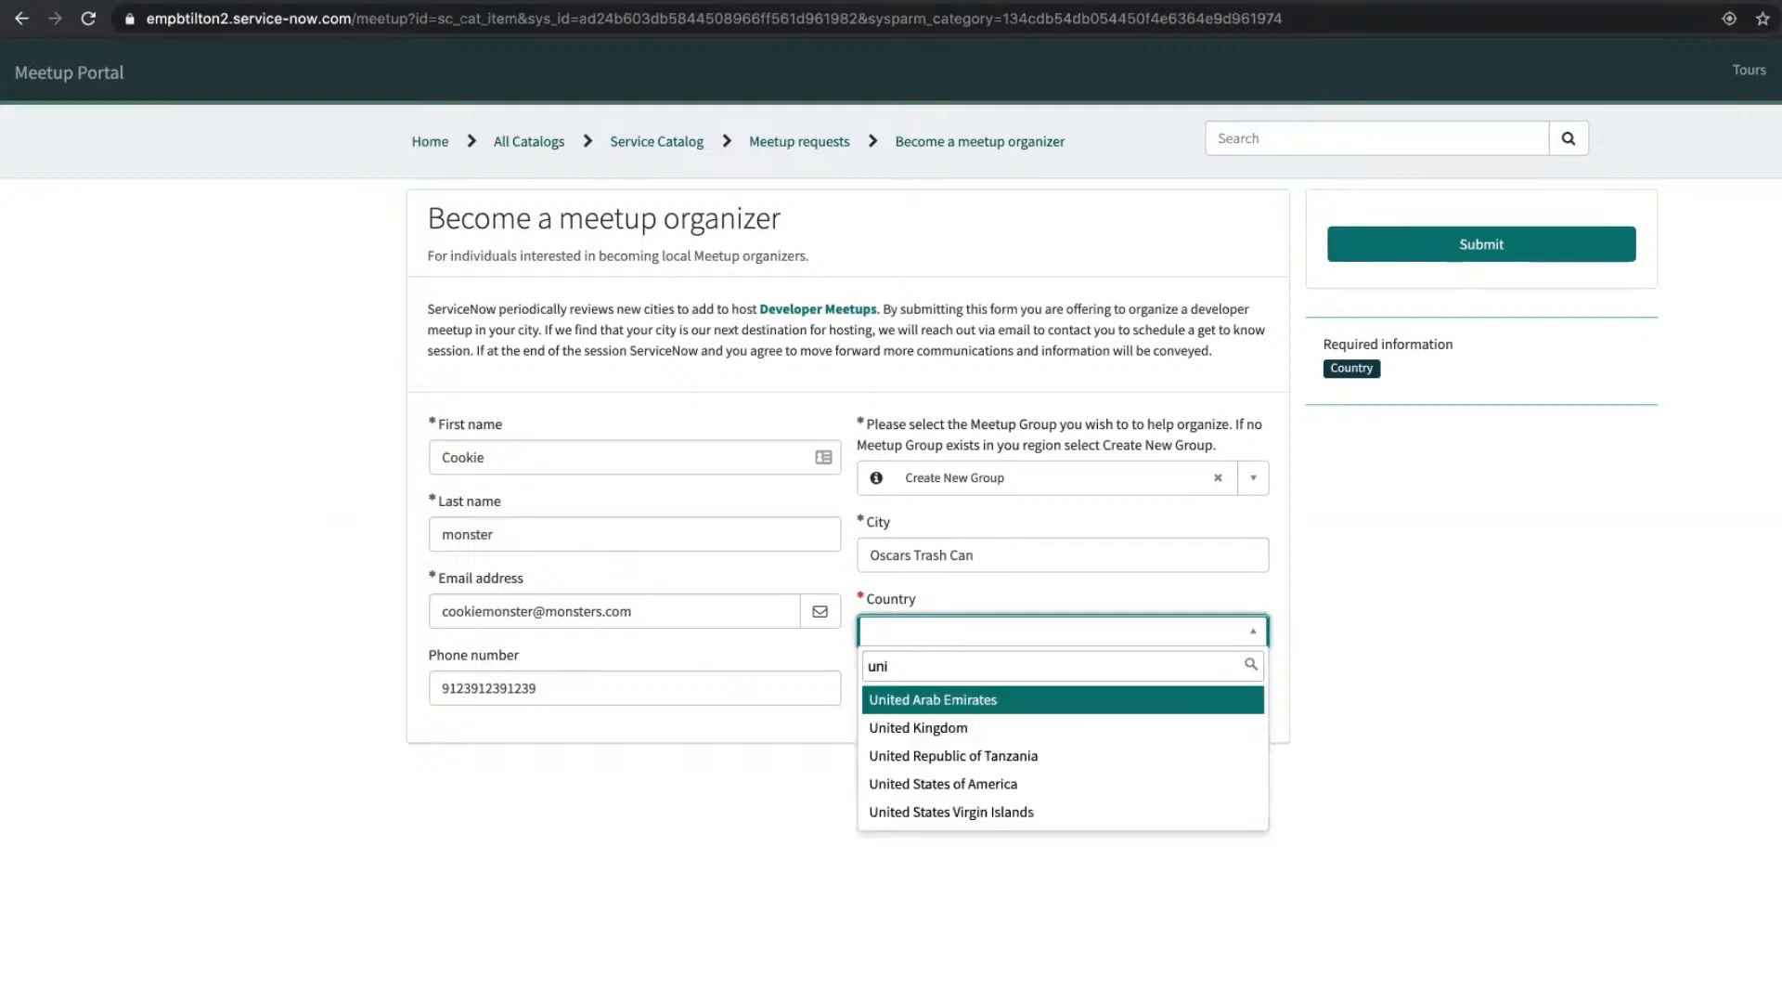
pyautogui.press('Down')
pyautogui.press('Down')
pyautogui.press('Down')
pyautogui.press('Return')
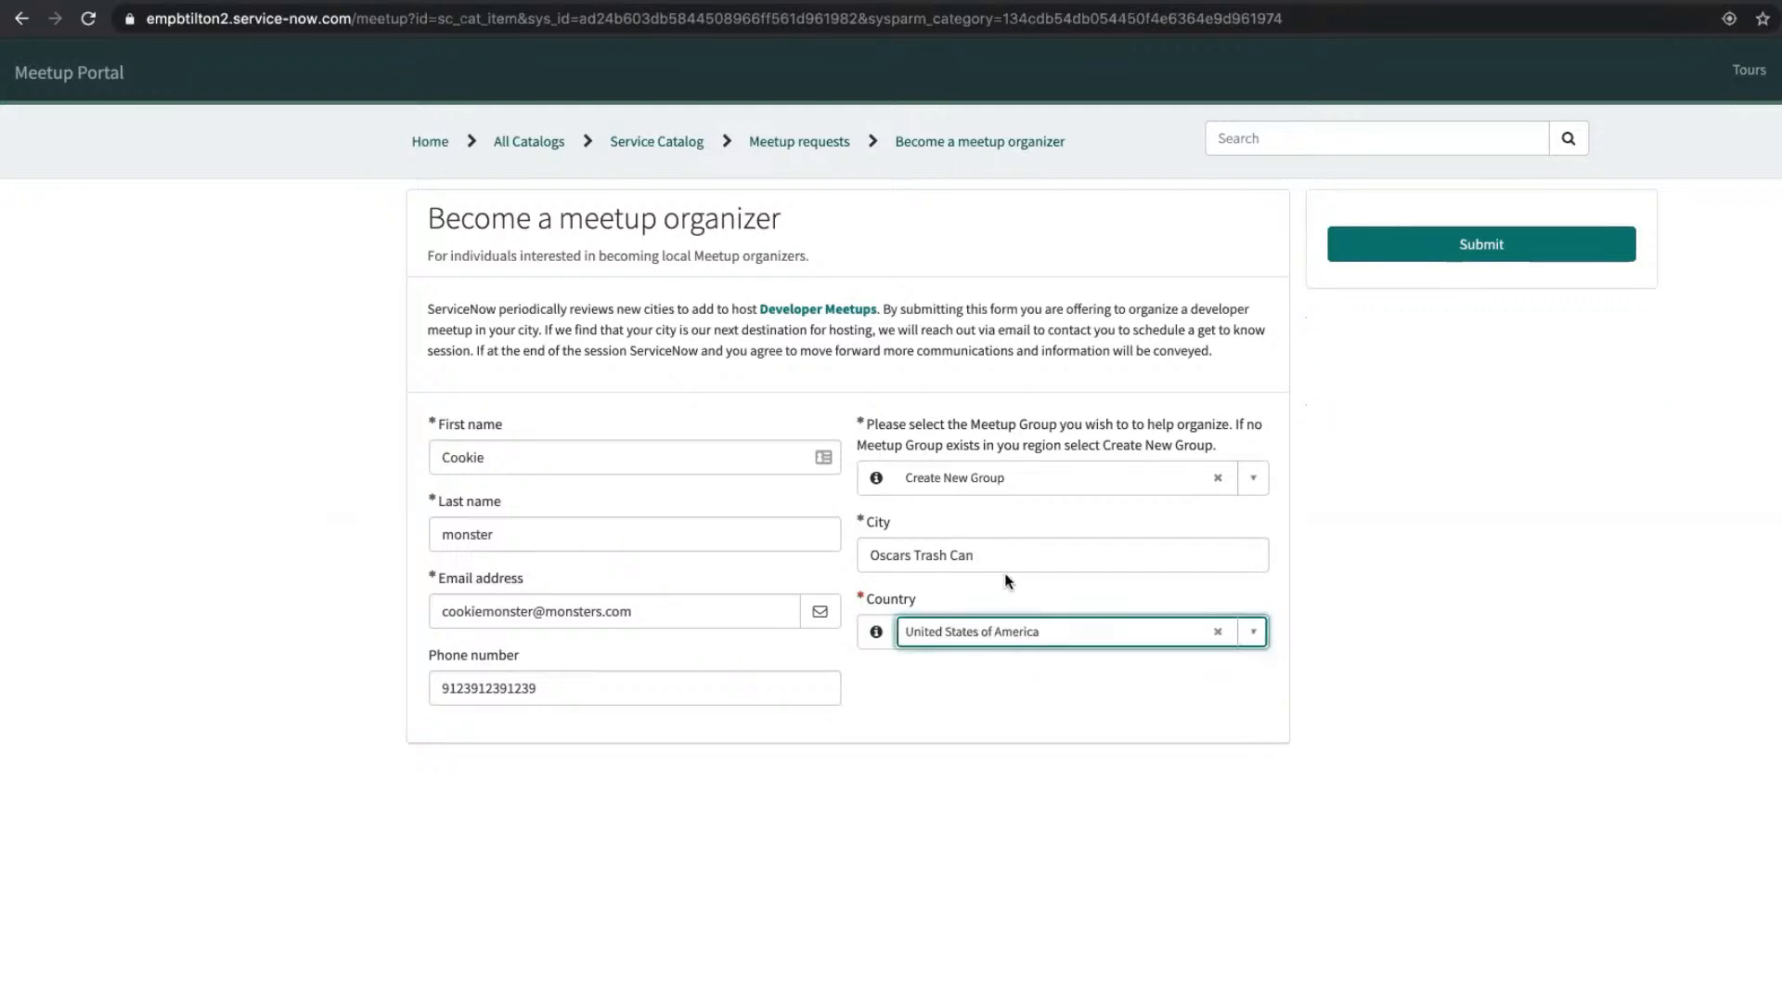
pyautogui.click(1022, 555)
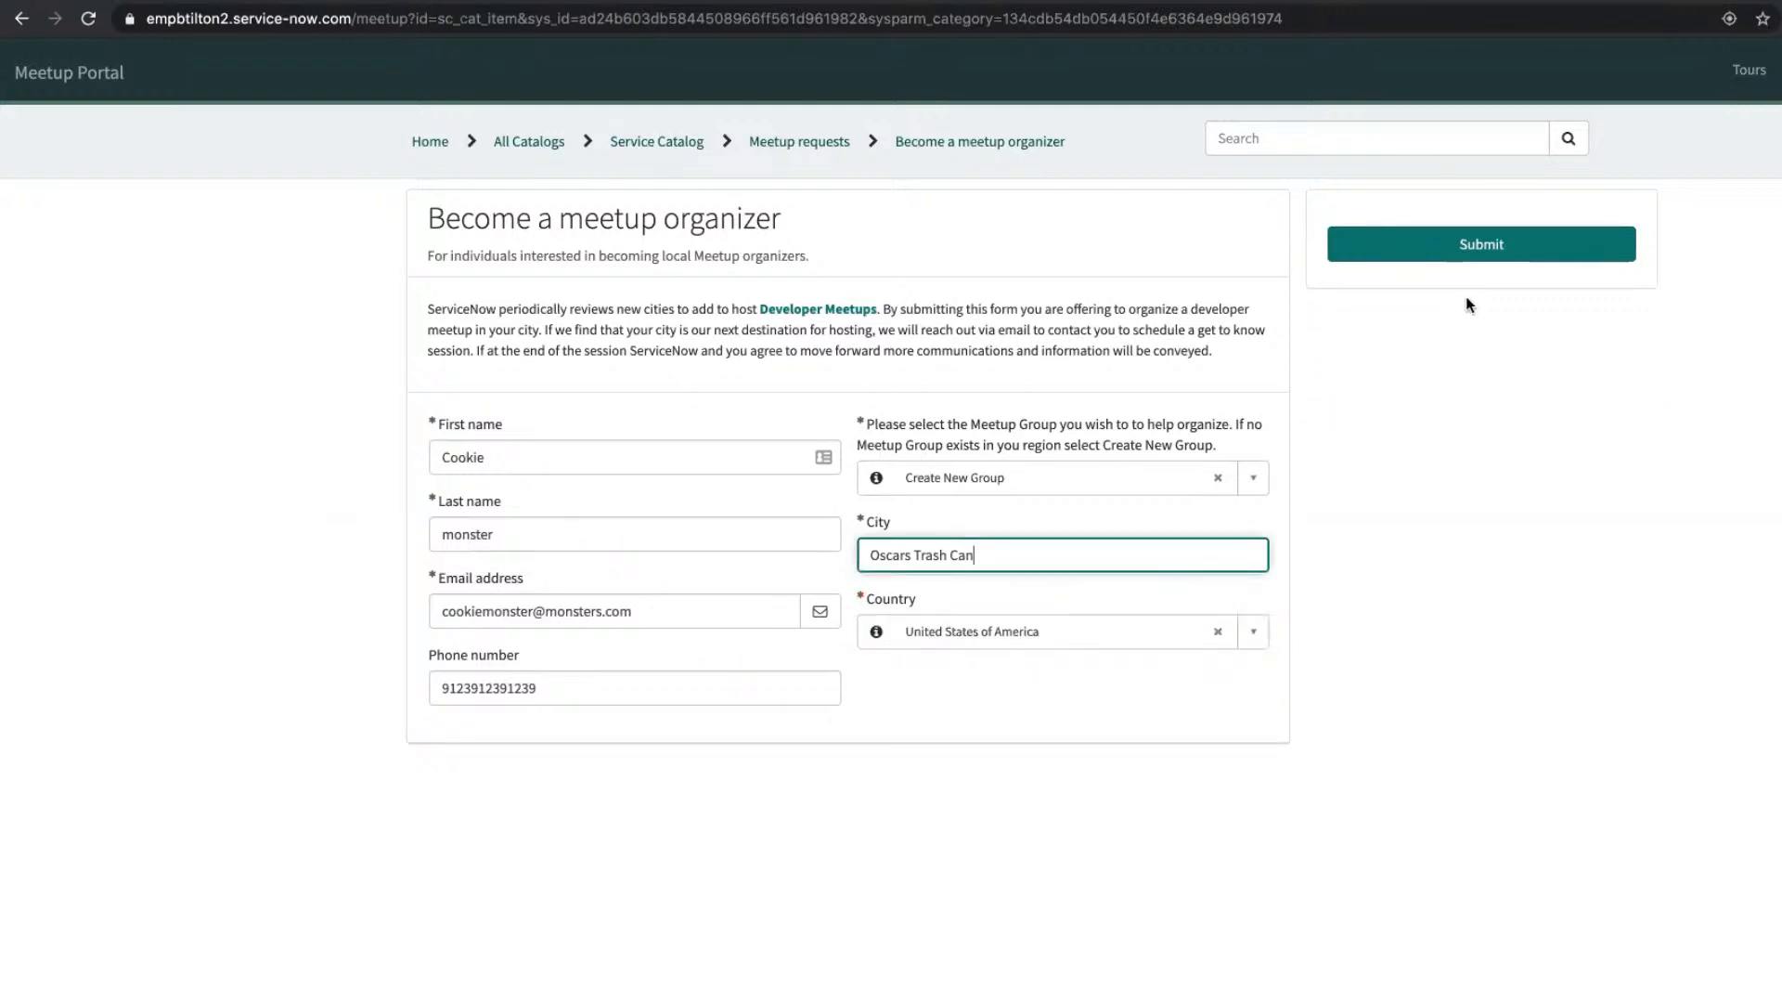
# Step: Submit the organizer request, creating REQ0010016 awaiting approval
pyautogui.click(1441, 248)
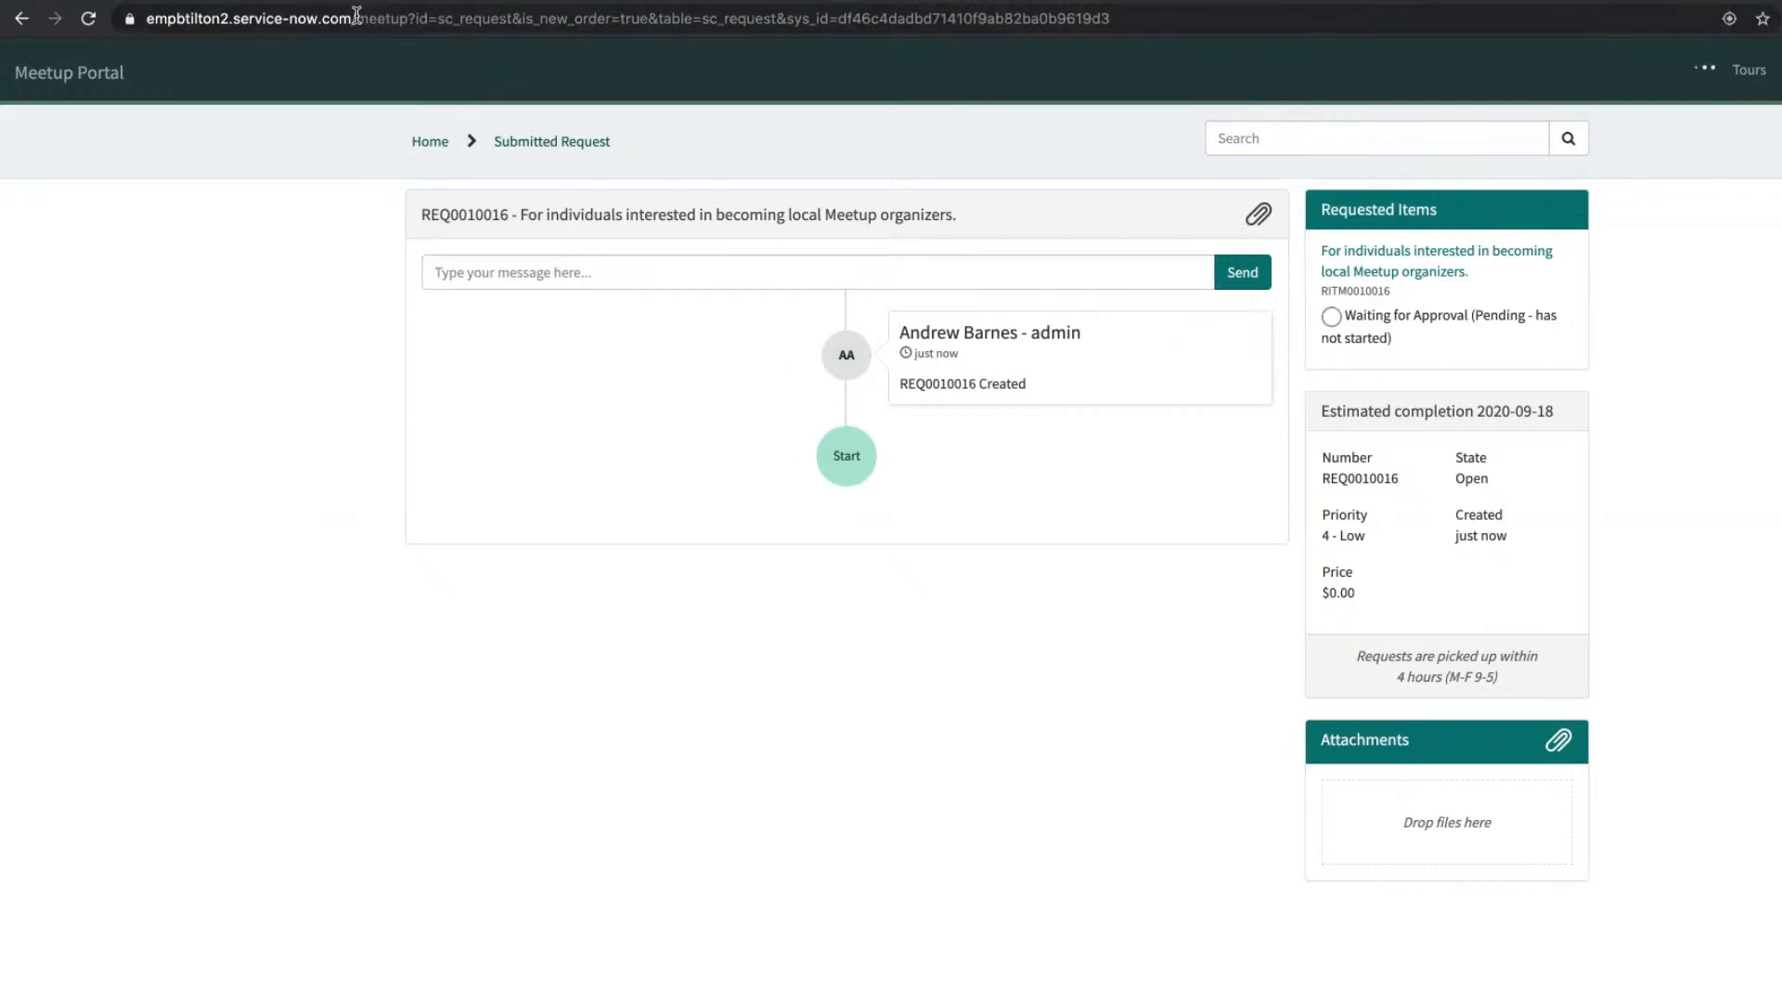
pyautogui.moveTo(358, 19); pyautogui.dragTo(1141, 32)
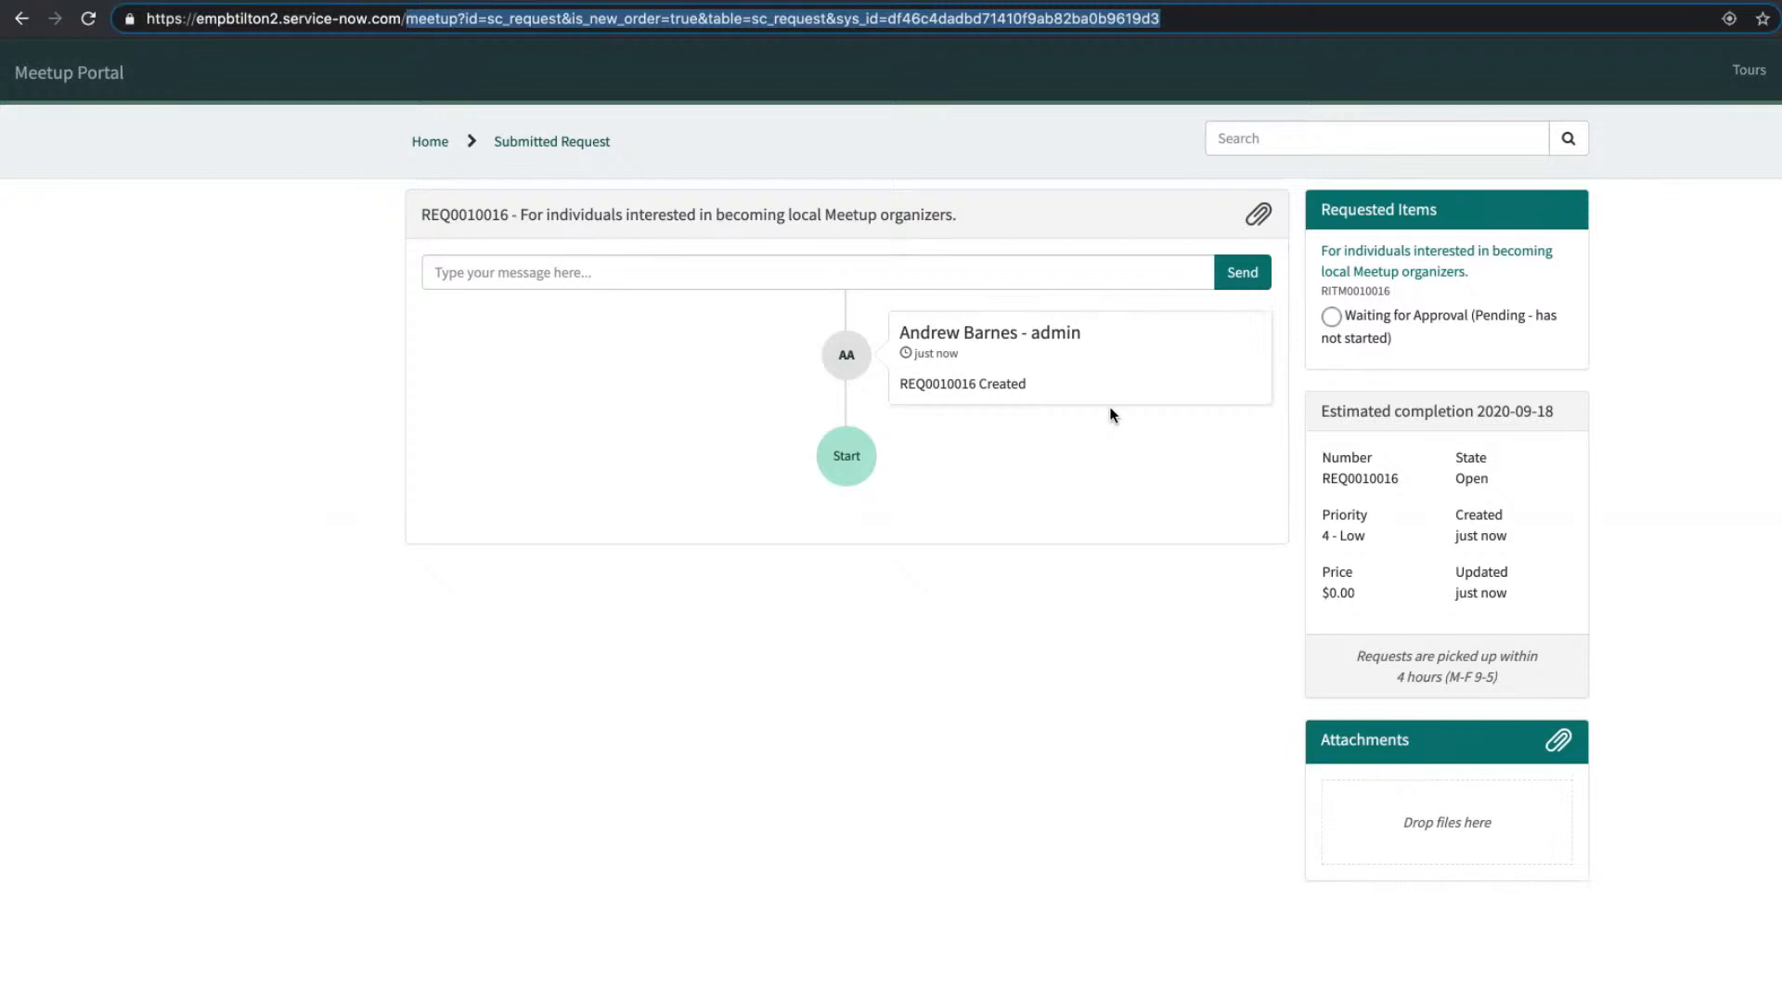
# Step: Filter Flow Designer subflows by application *mee and open 'On board new organizer existing group' to its Actions
pyautogui.press('BackSpace')
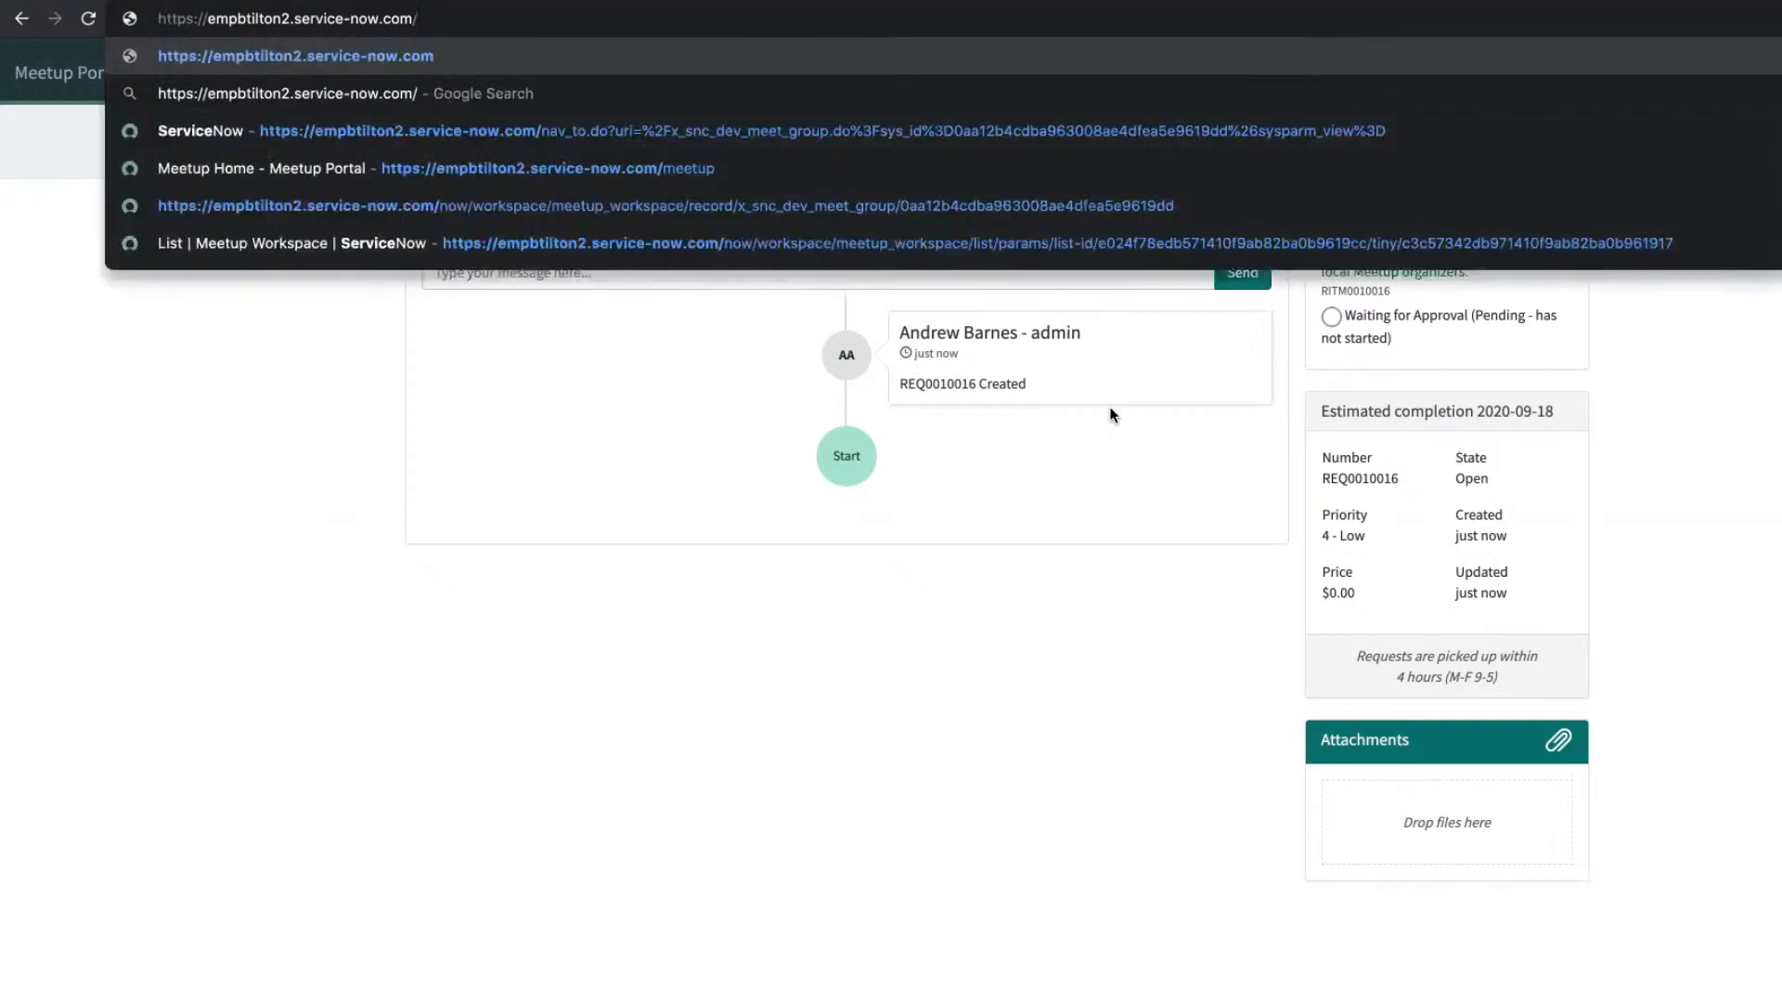
pyautogui.press('Return')
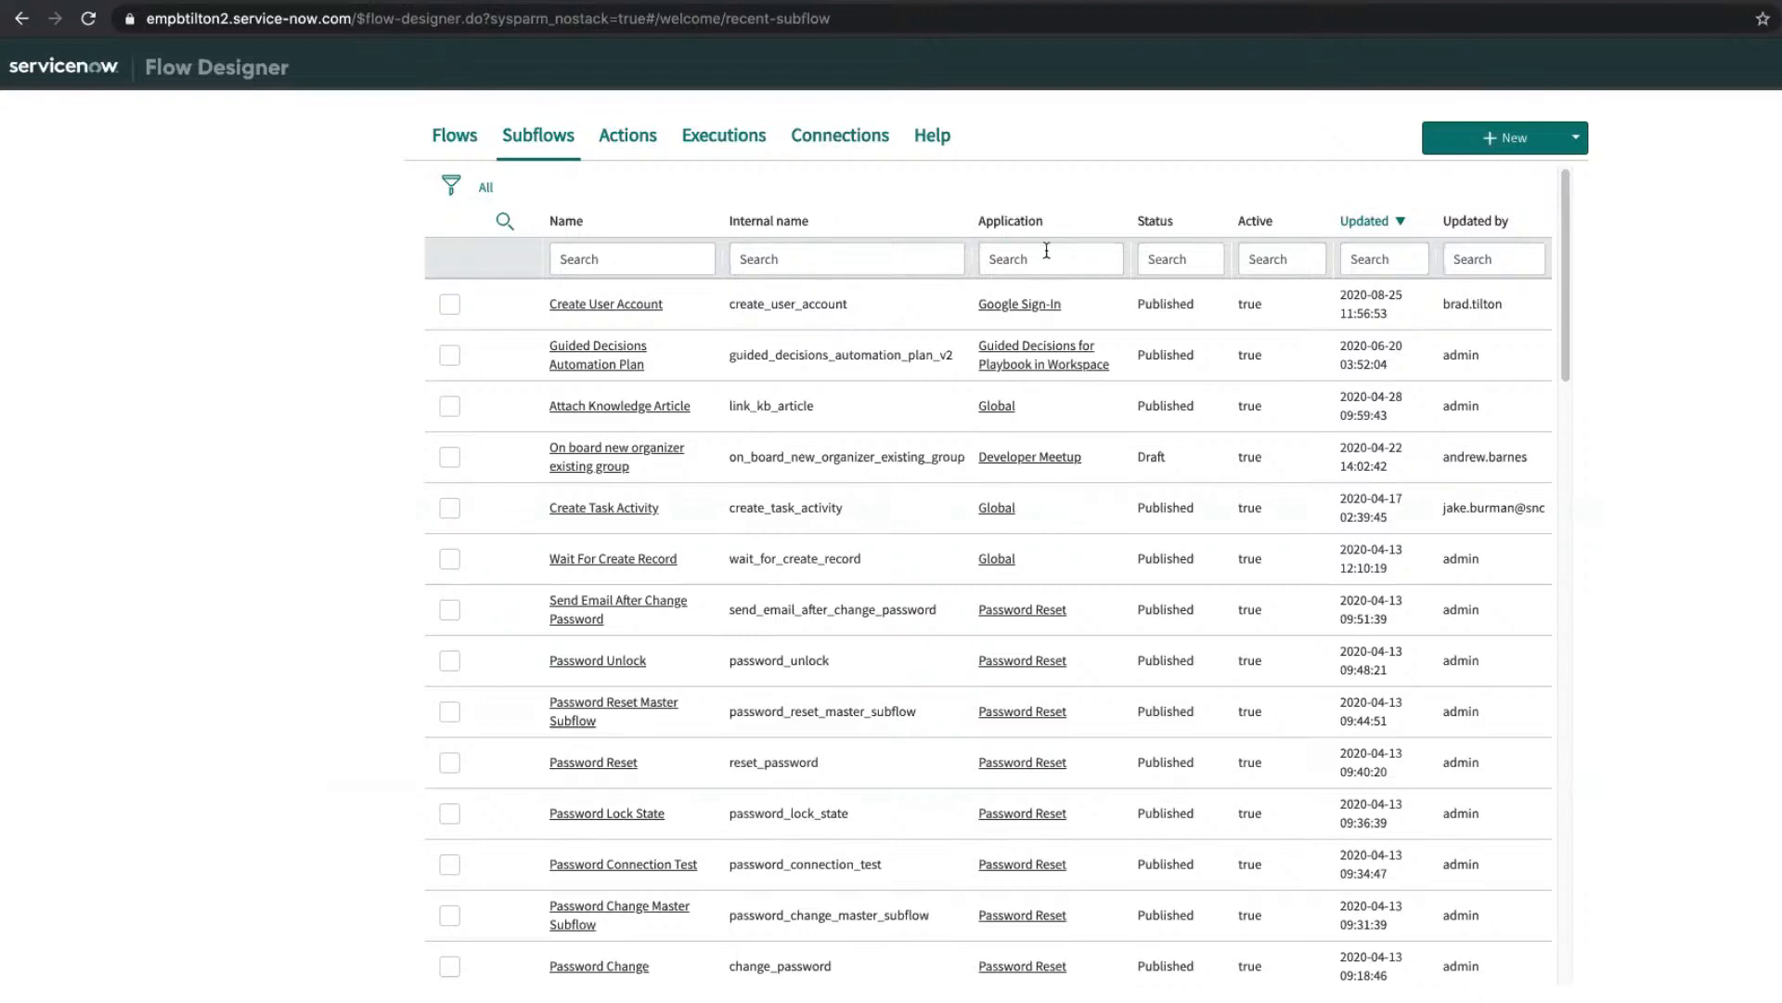
pyautogui.click(1018, 265)
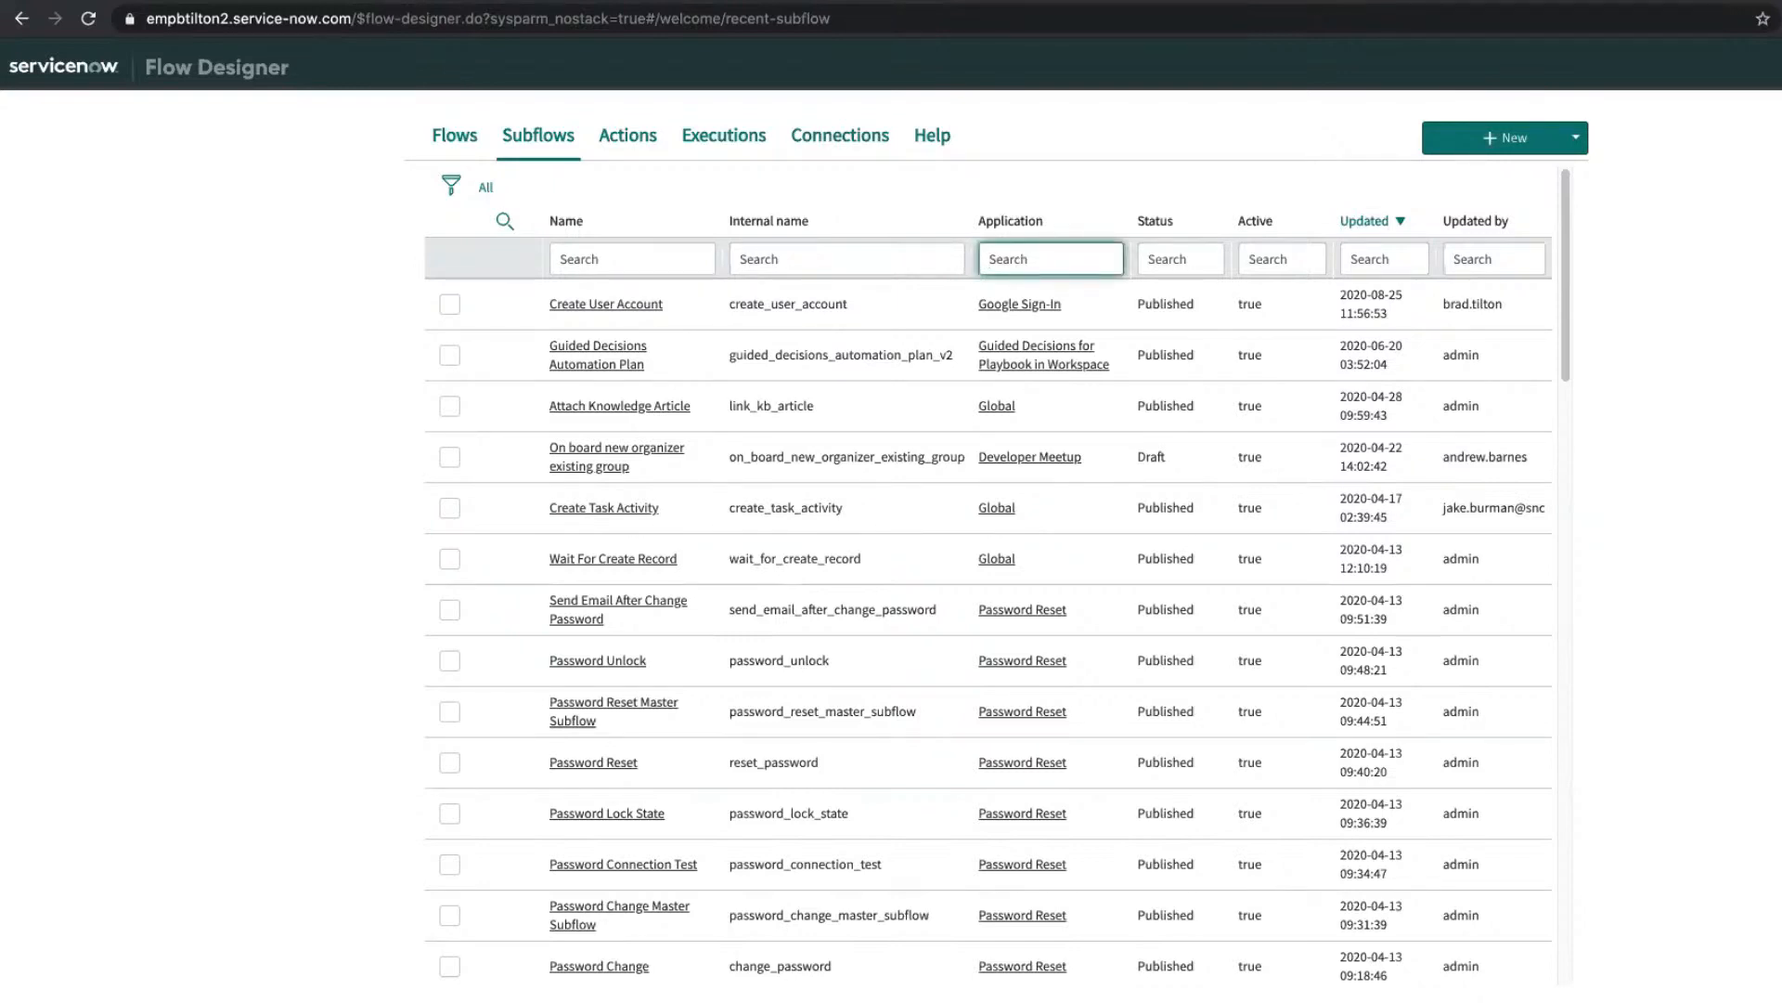
pyautogui.write('*mee')
pyautogui.press('Return')
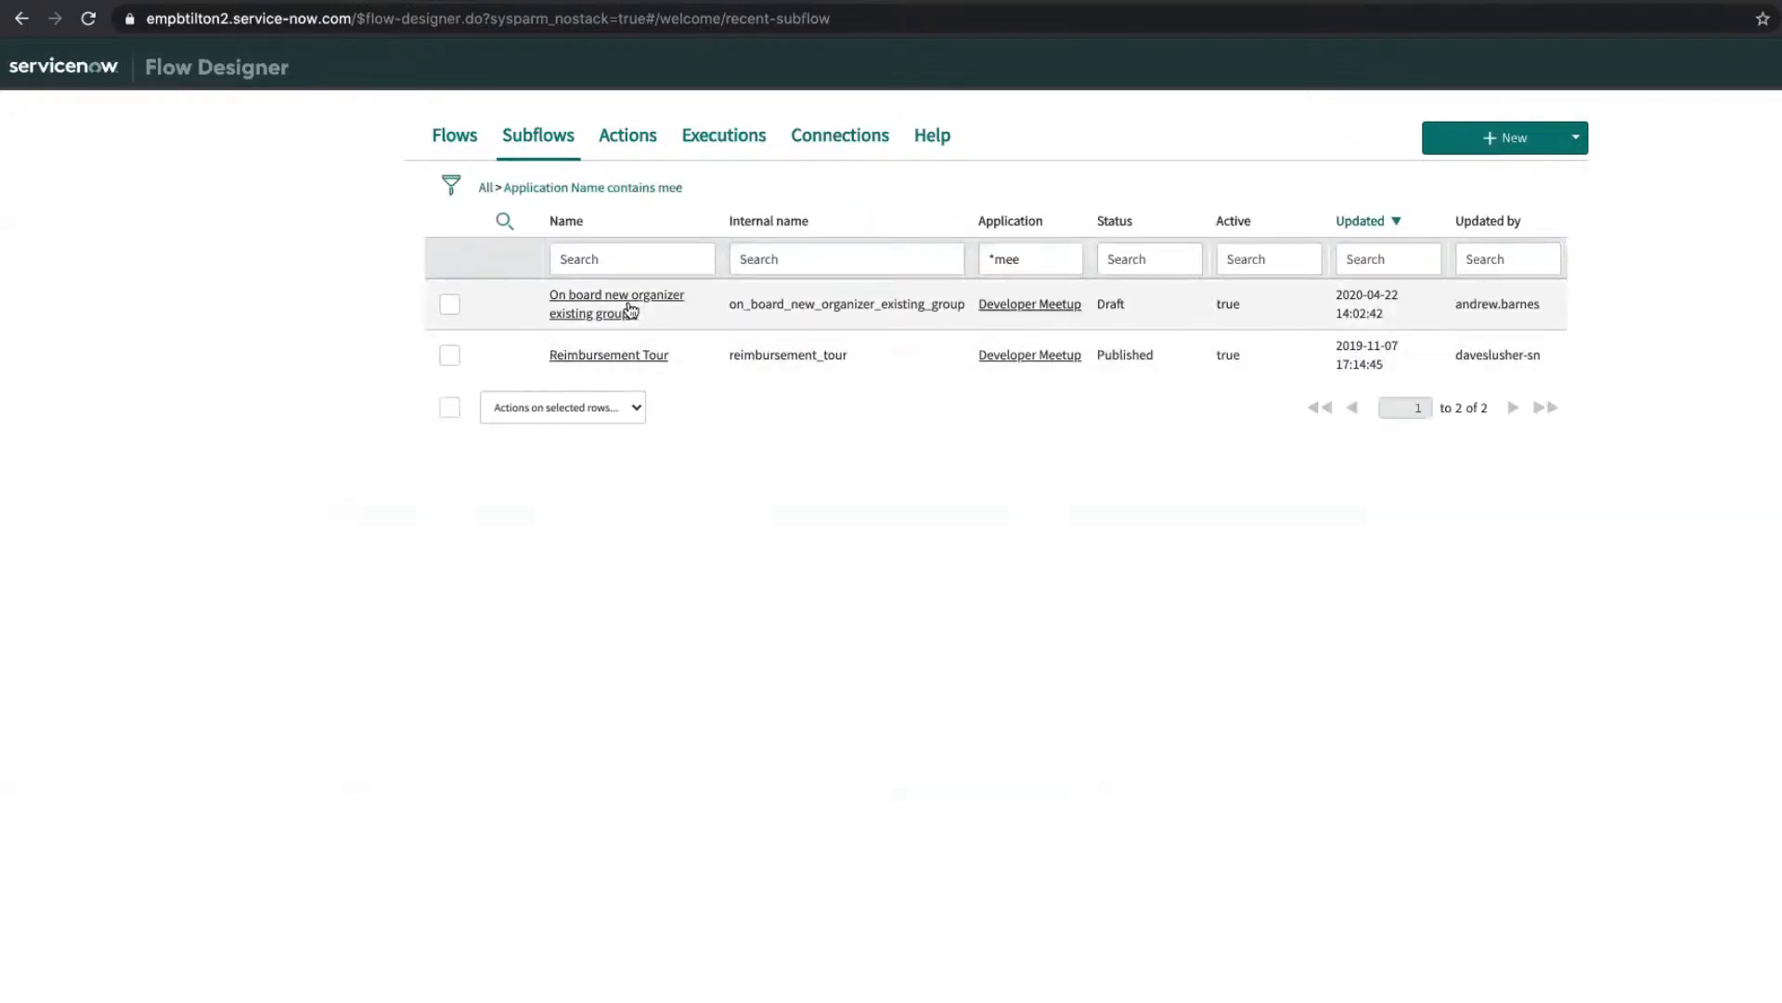
pyautogui.click(629, 308)
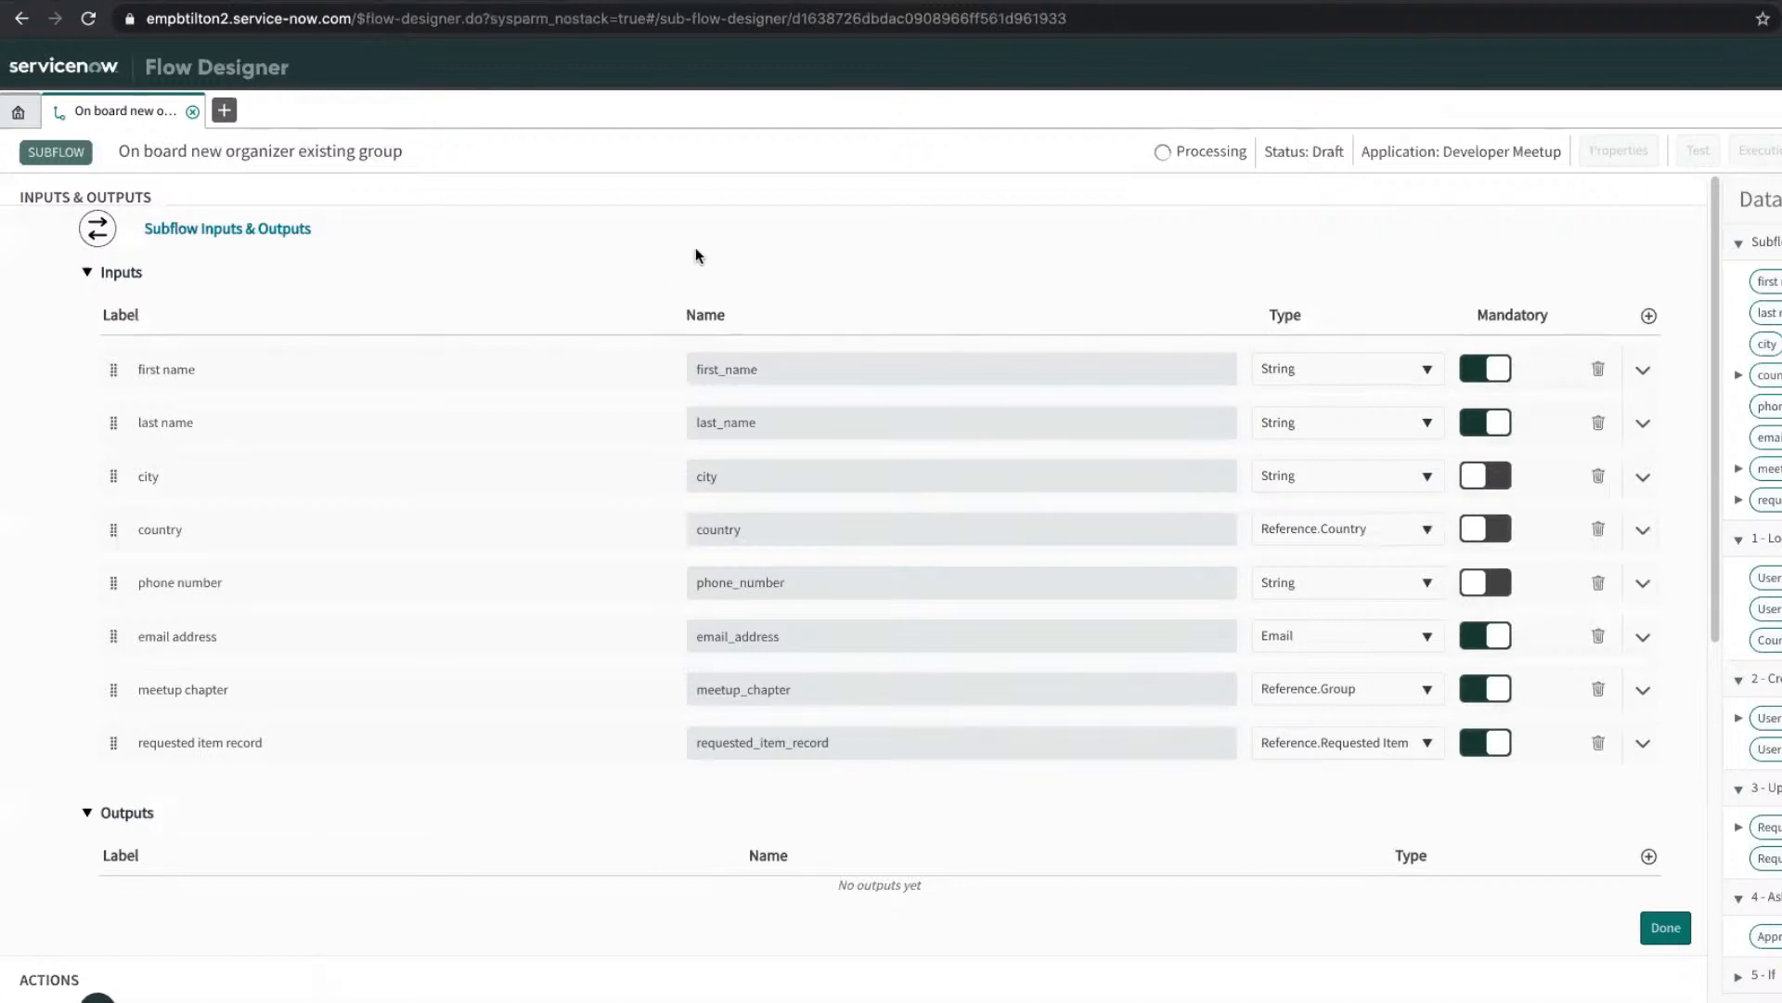
pyautogui.scroll(-7, 779, 362)
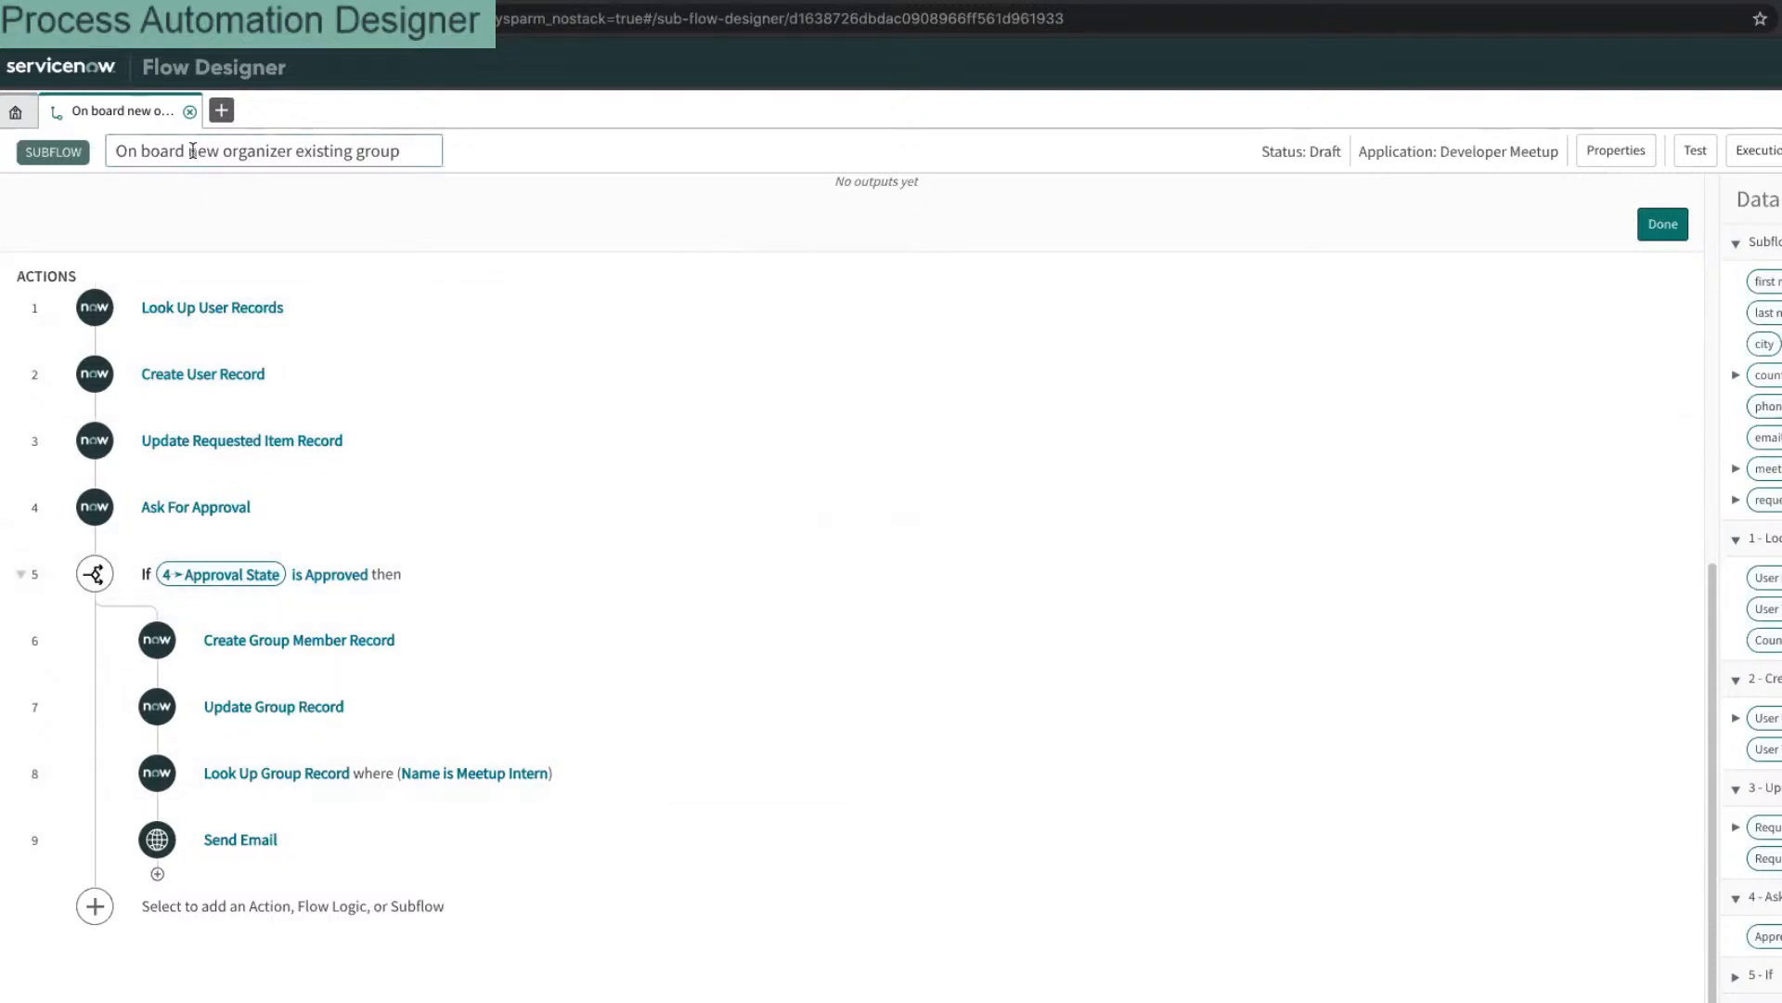
# Step: Filter the Flows list by name *meetup and open 'On board a new Meetup organizer'
pyautogui.click(18, 115)
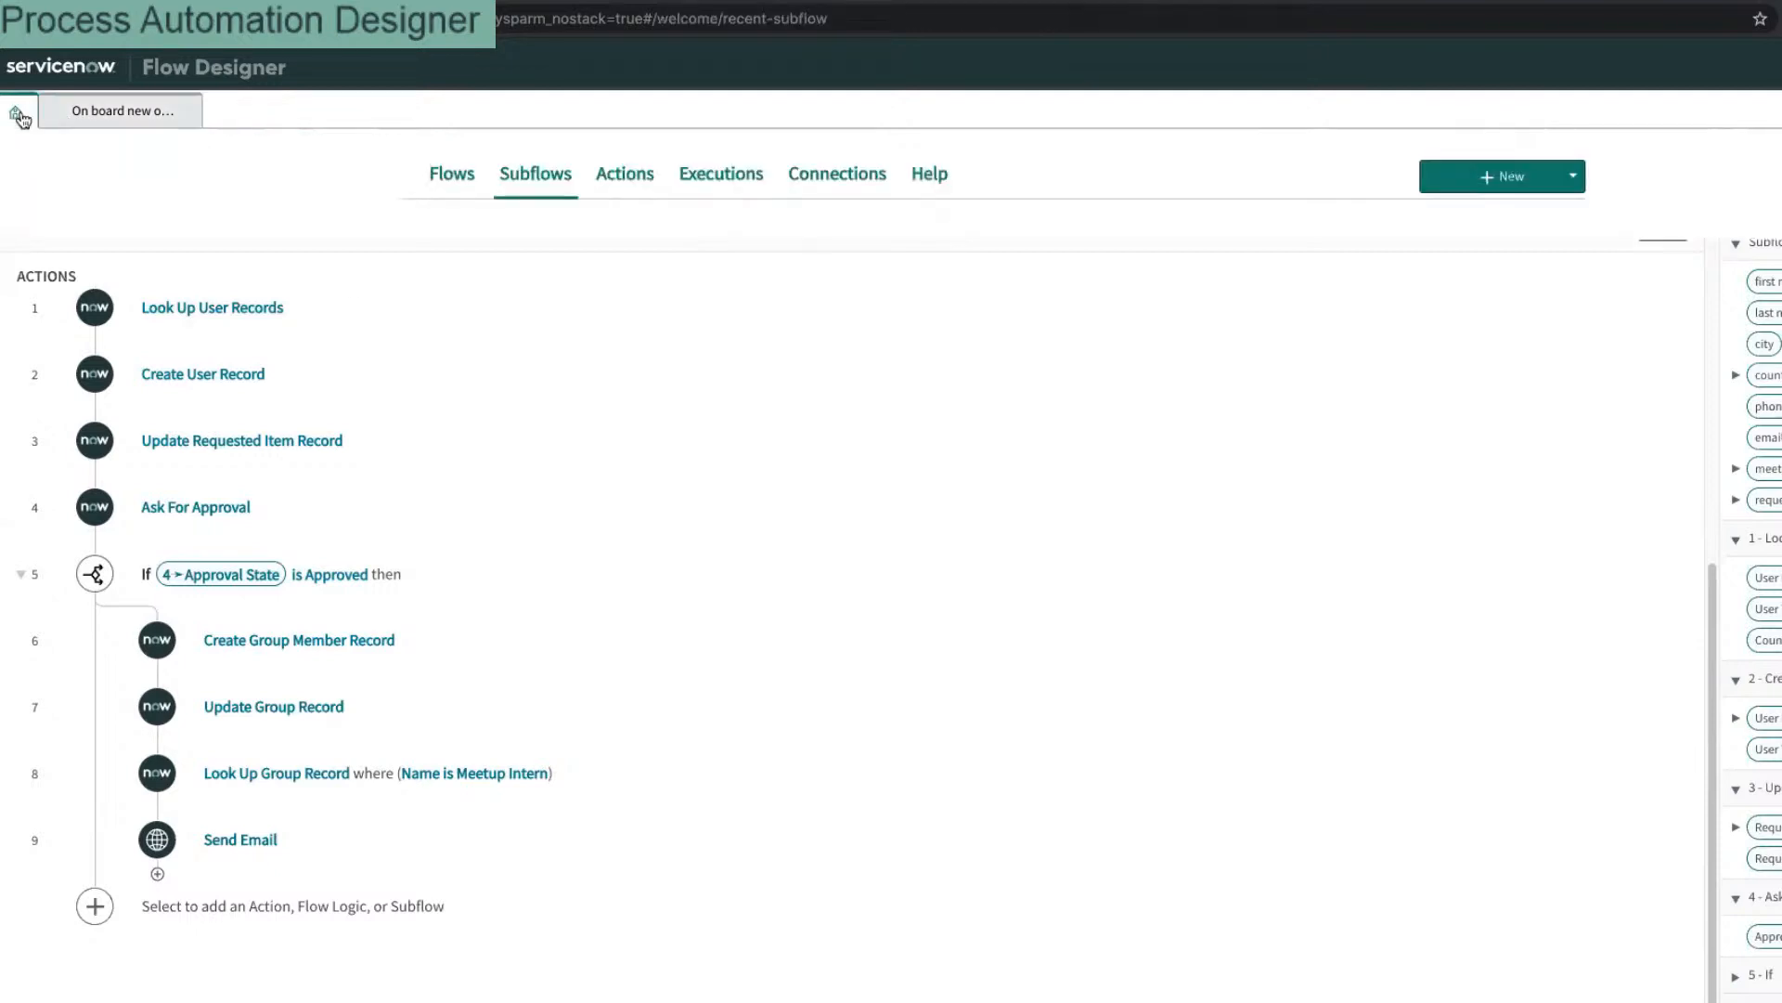
pyautogui.click(438, 171)
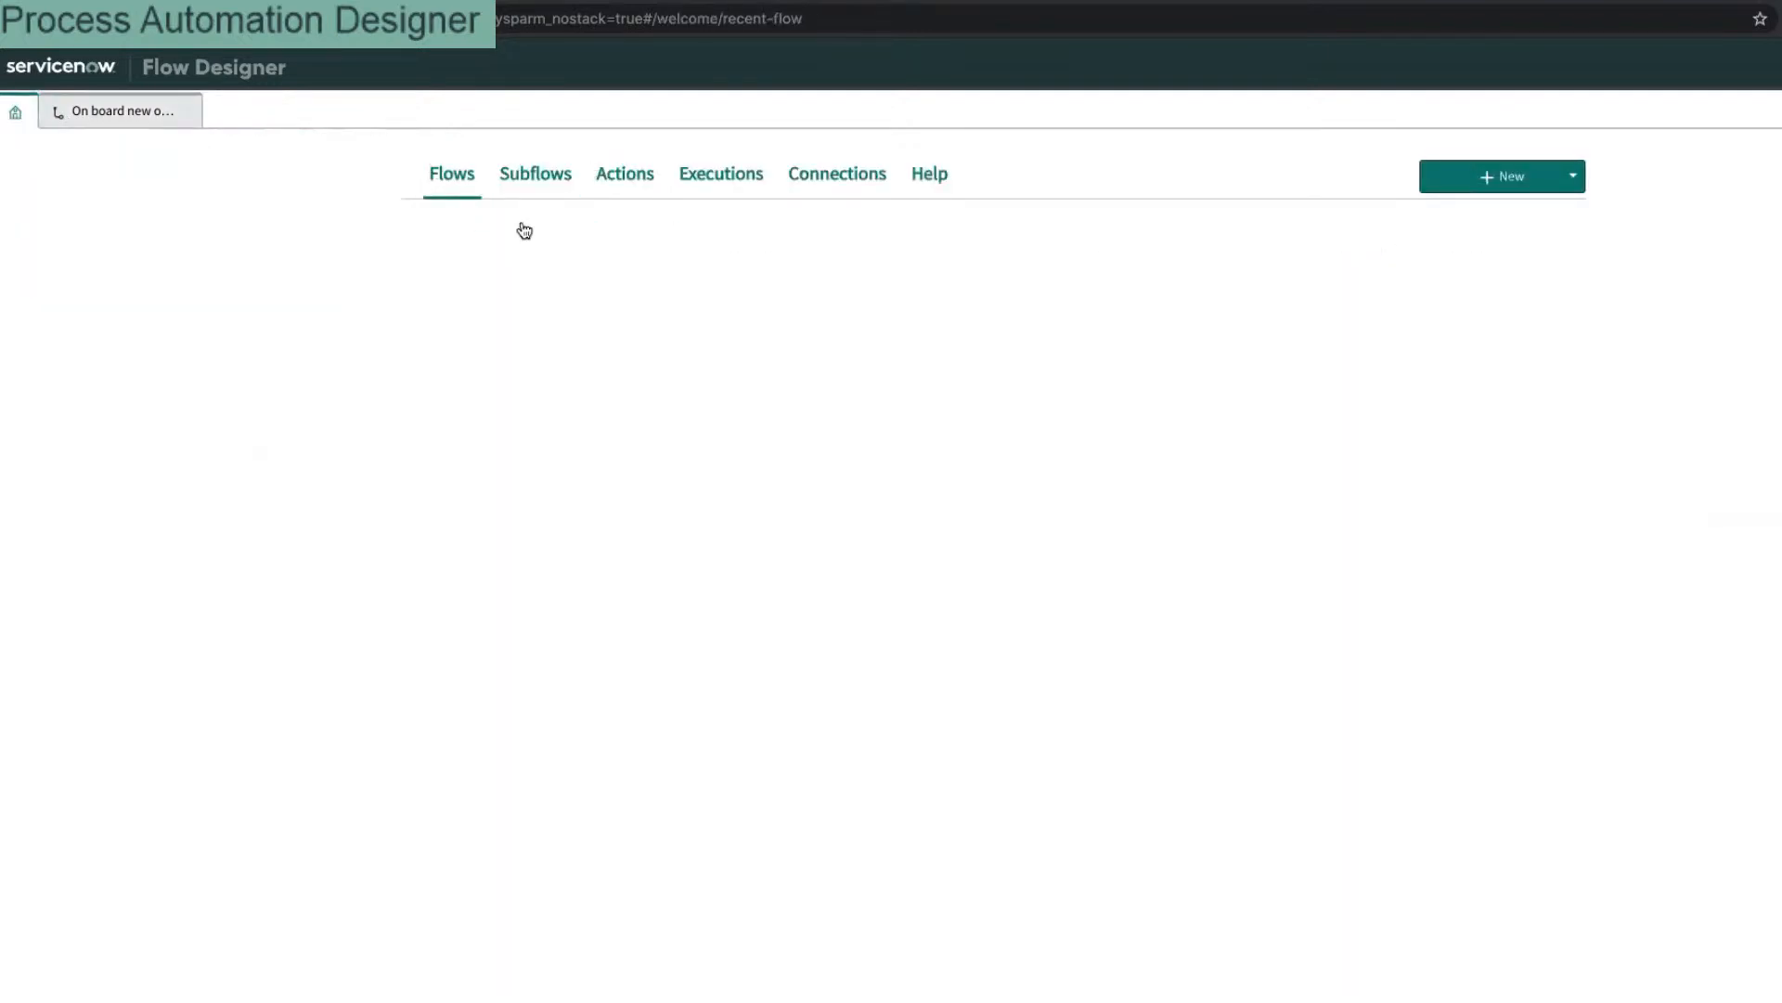
pyautogui.click(554, 298)
pyautogui.write('*meetup')
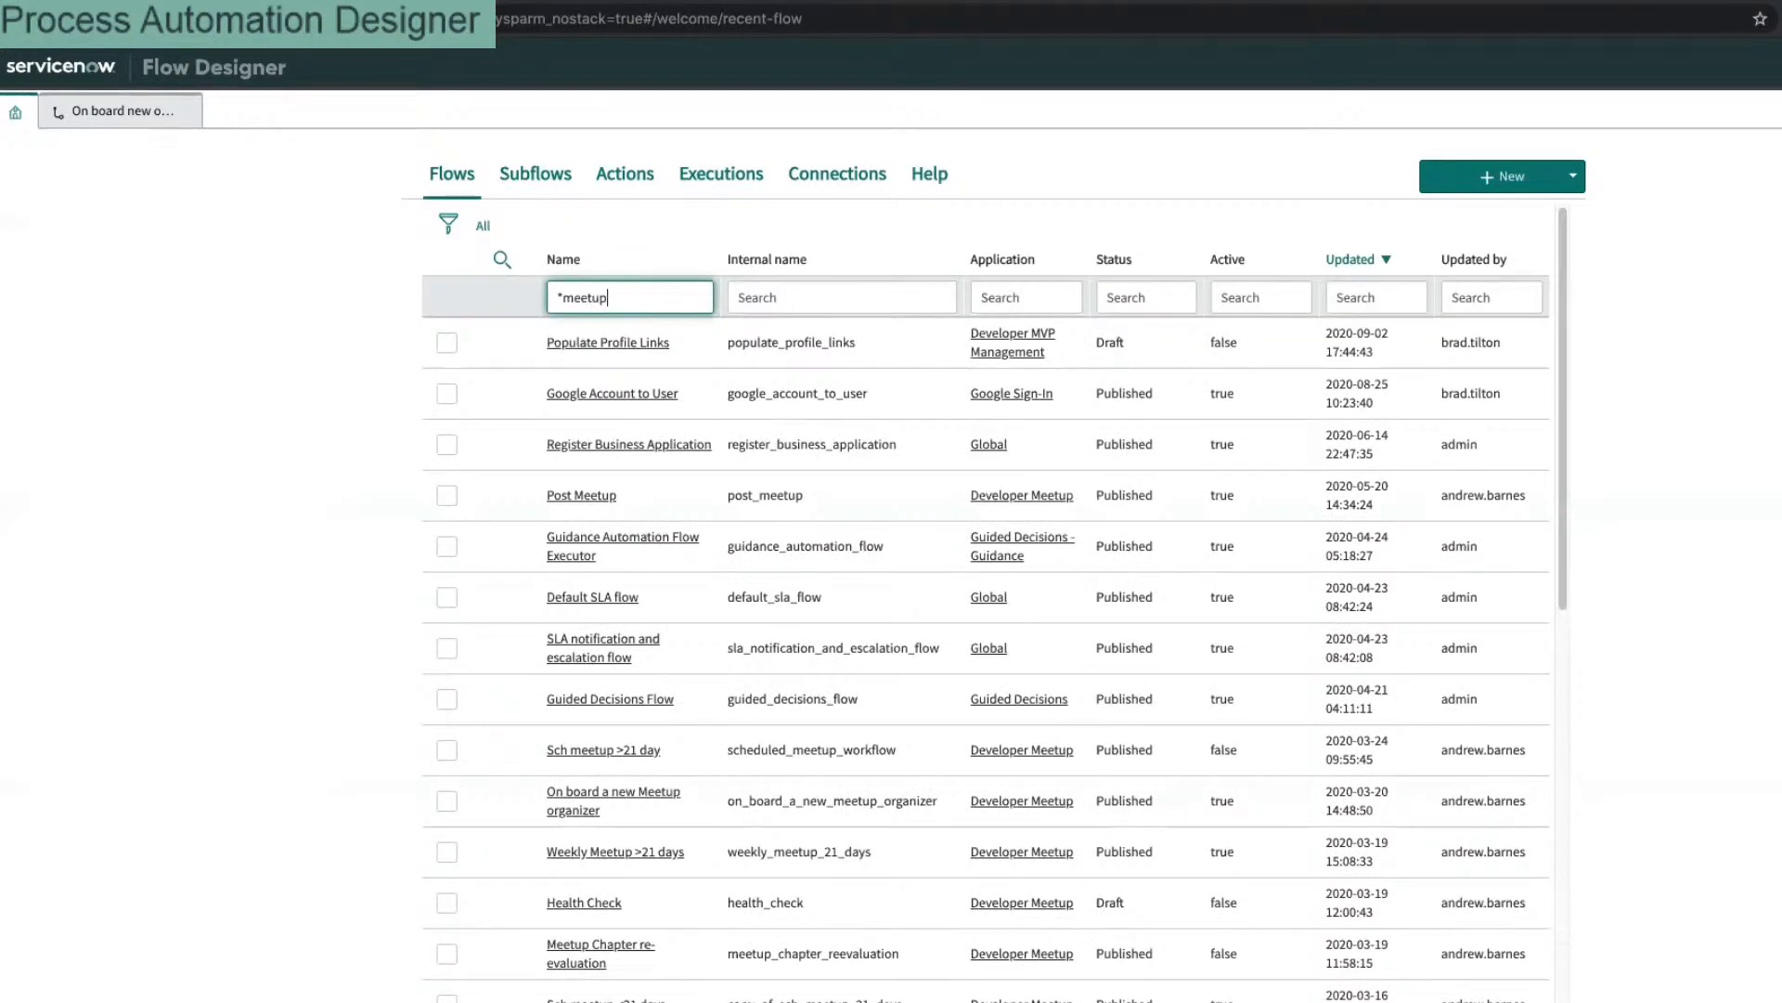
pyautogui.press('Return')
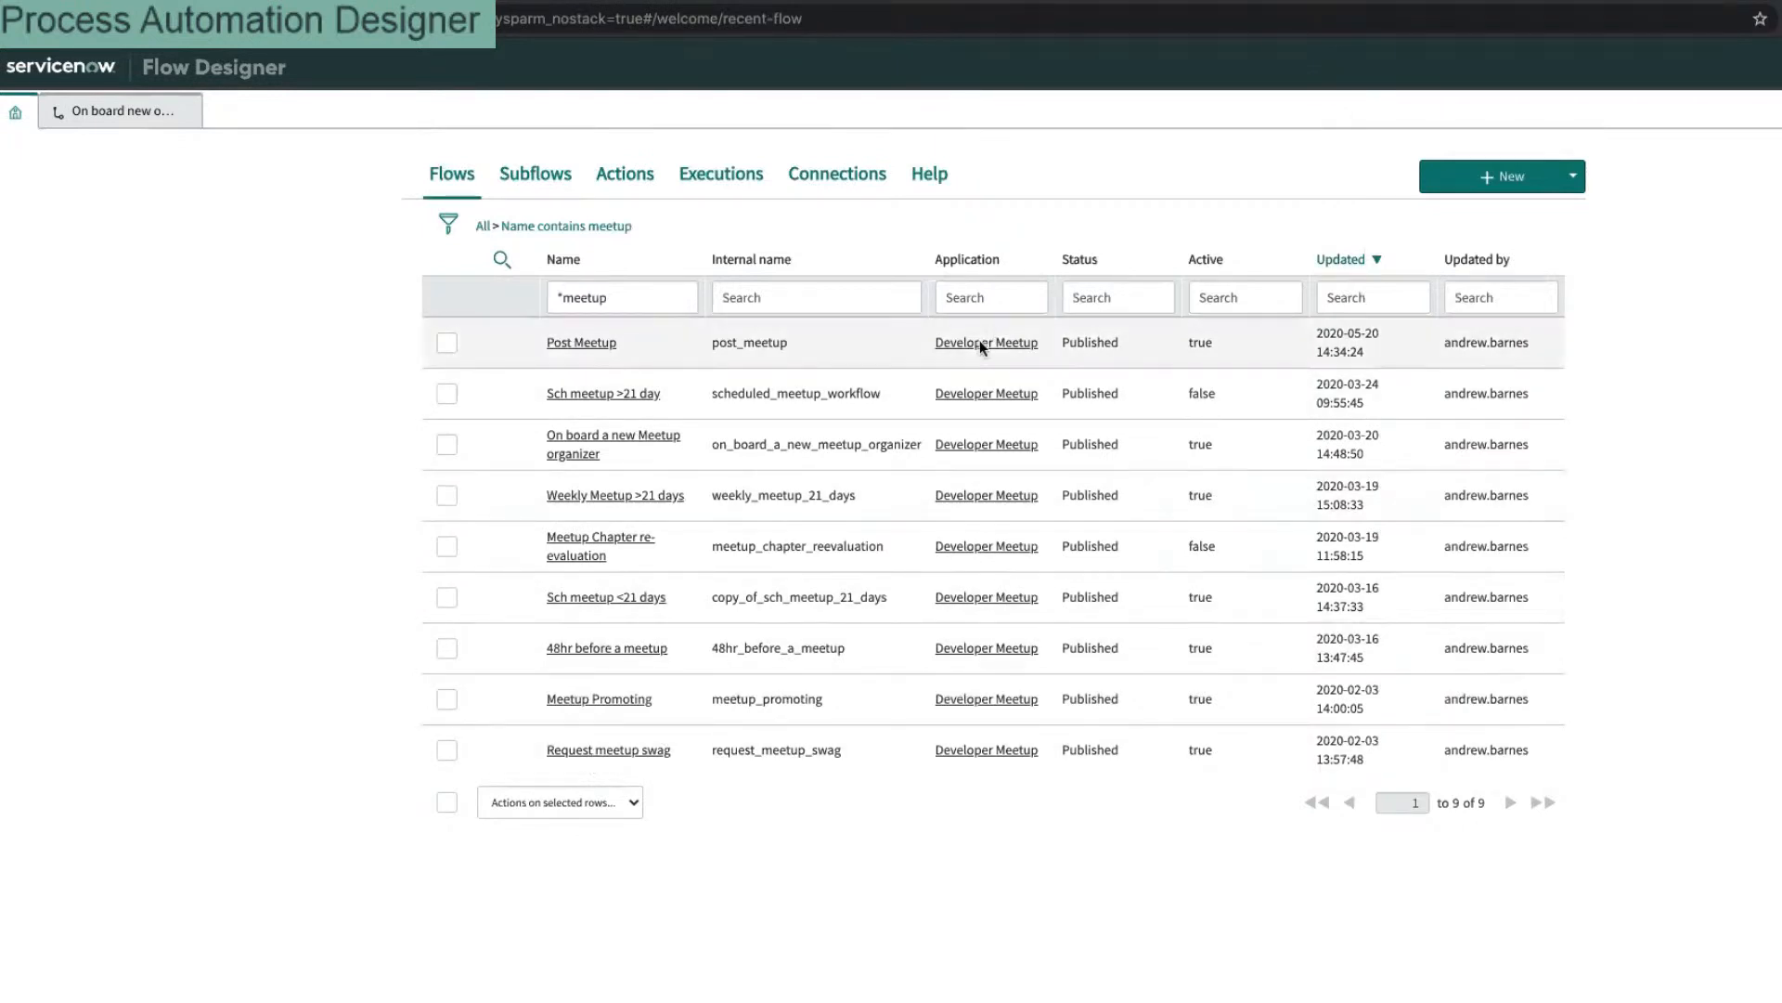
pyautogui.click(975, 288)
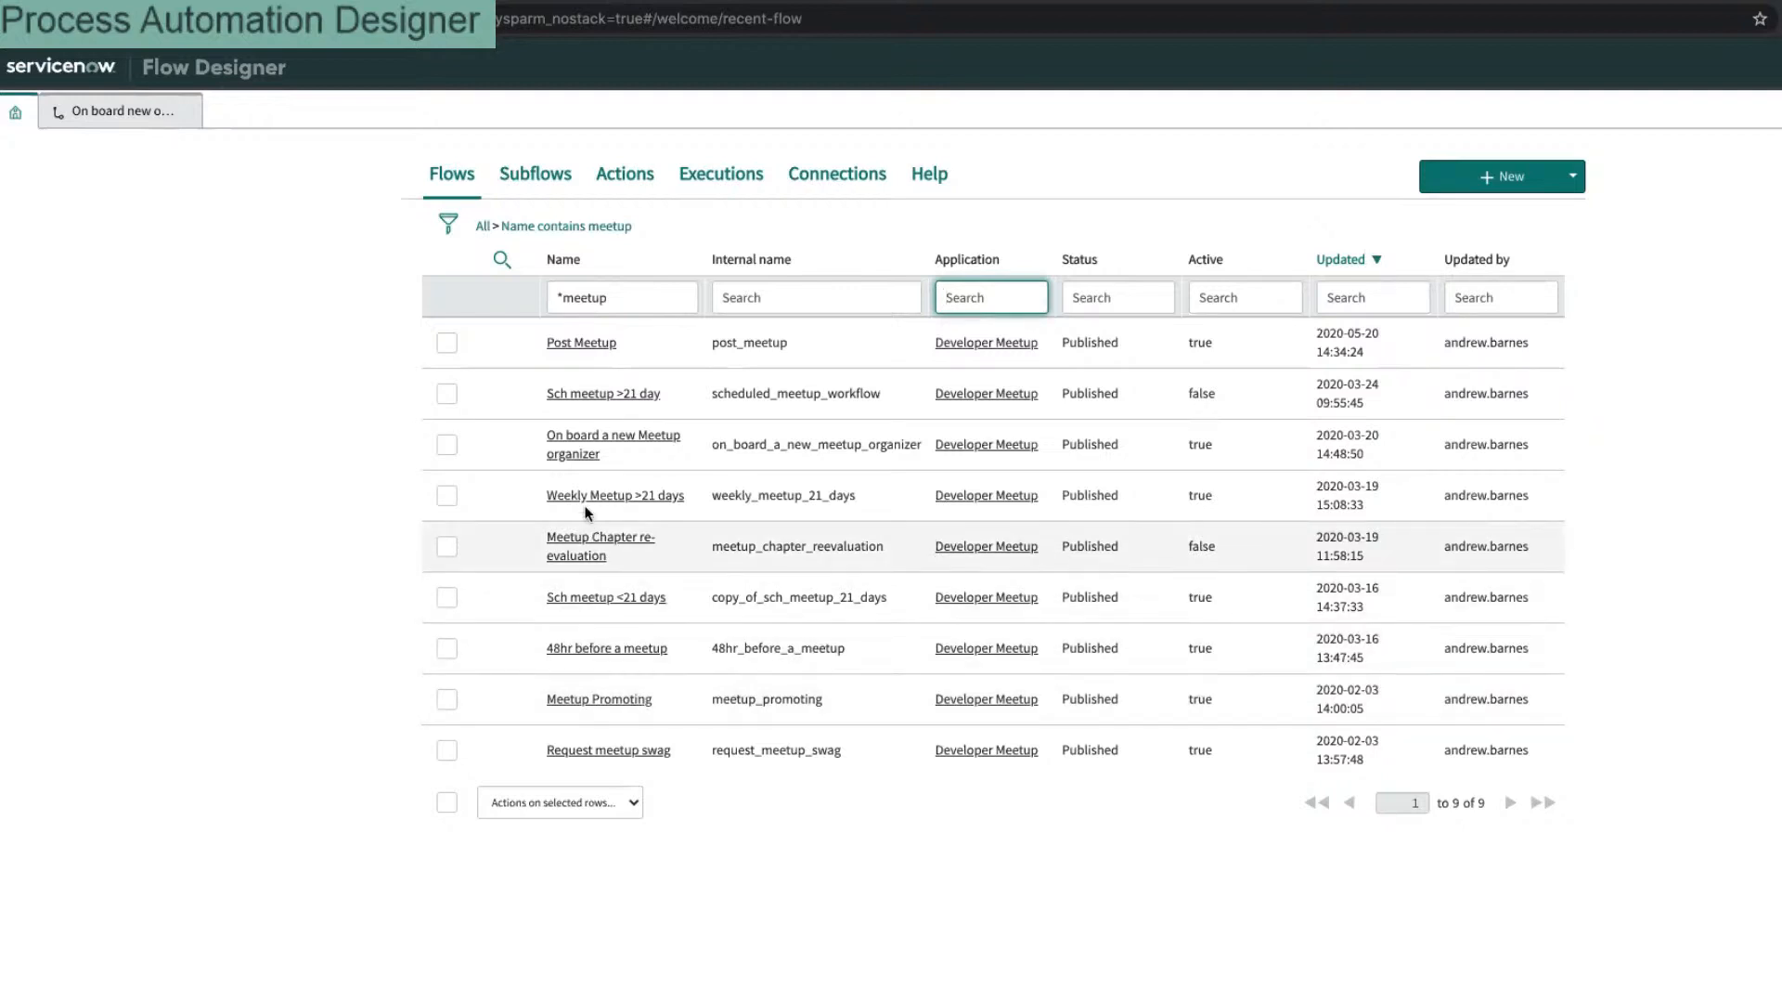
pyautogui.click(568, 440)
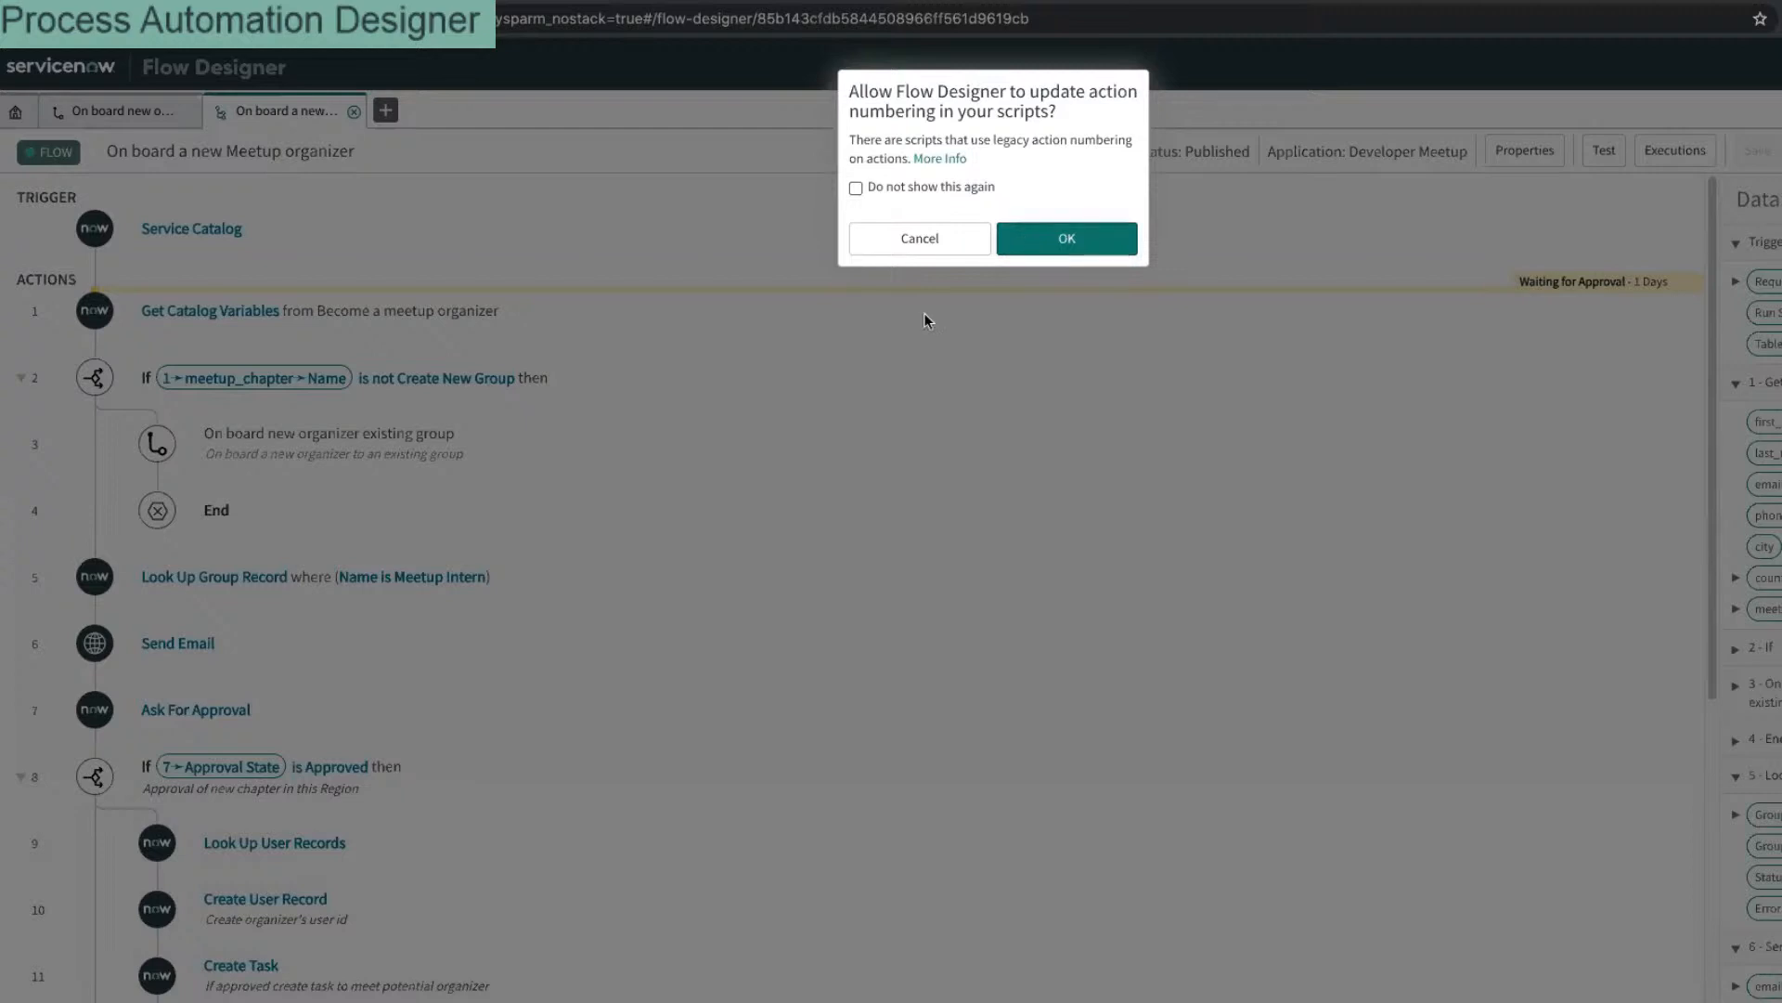
# Step: Accept the action-numbering update, preparing to insert a step between step 3 and End
pyautogui.click(1026, 243)
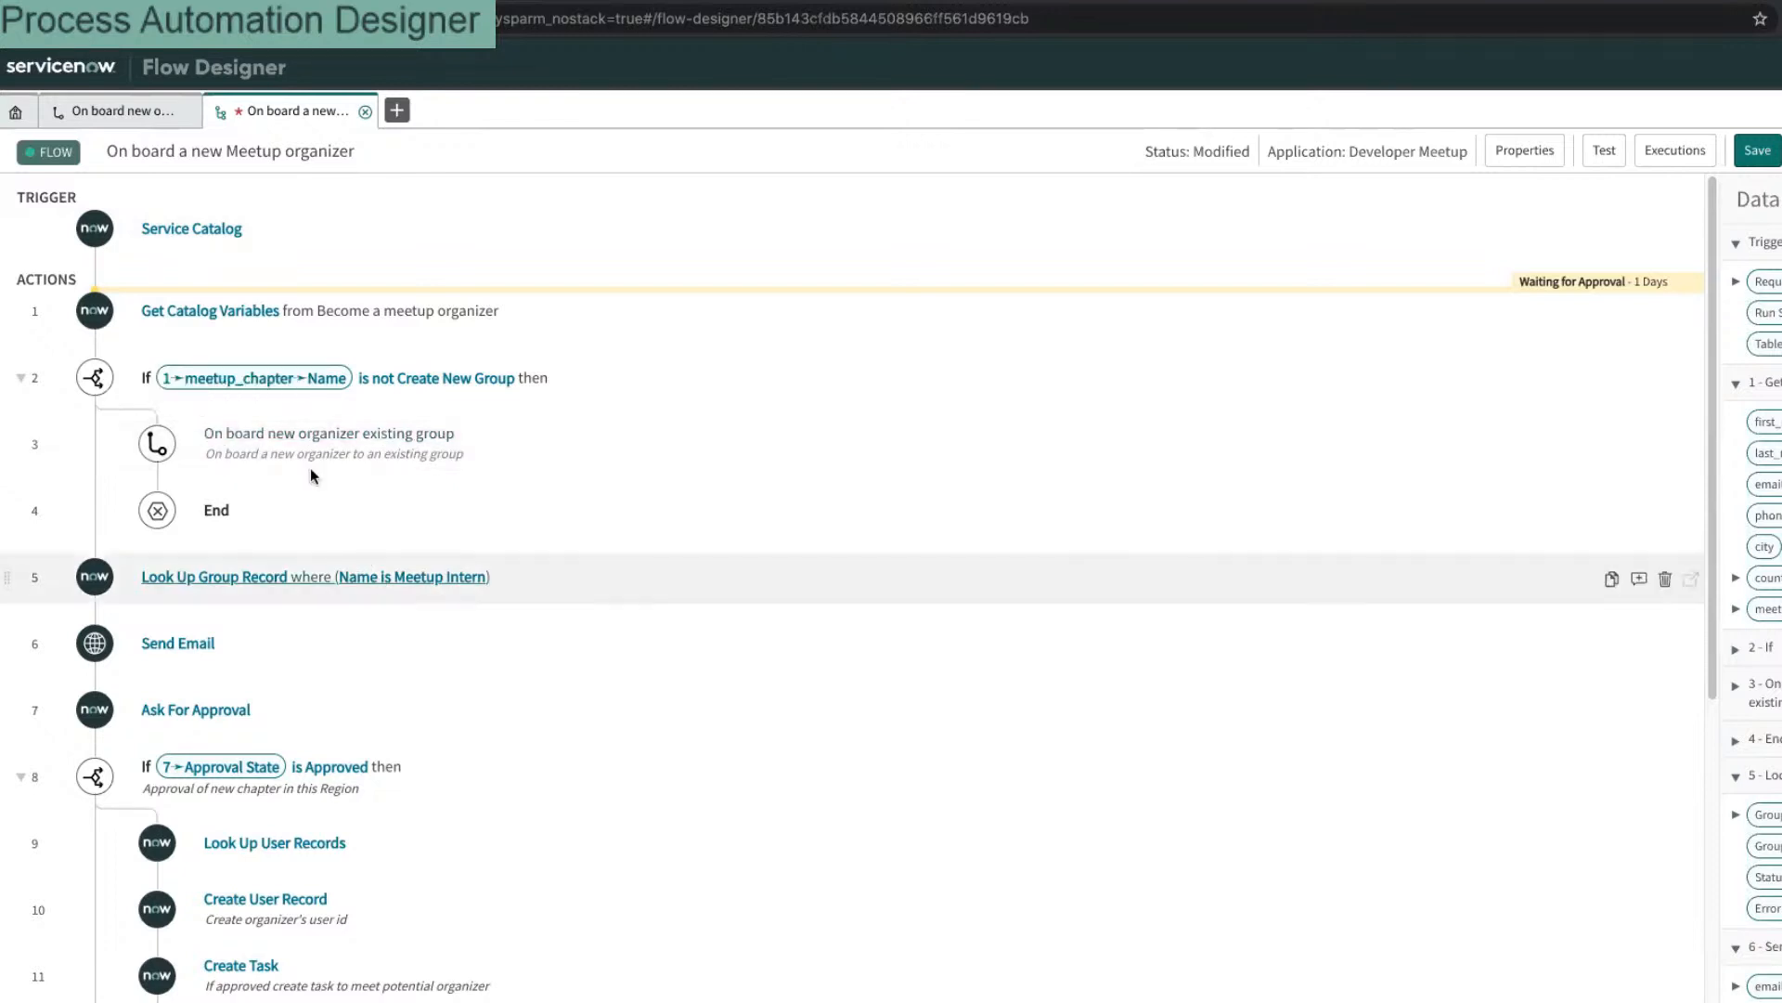
pyautogui.moveTo(322, 494)
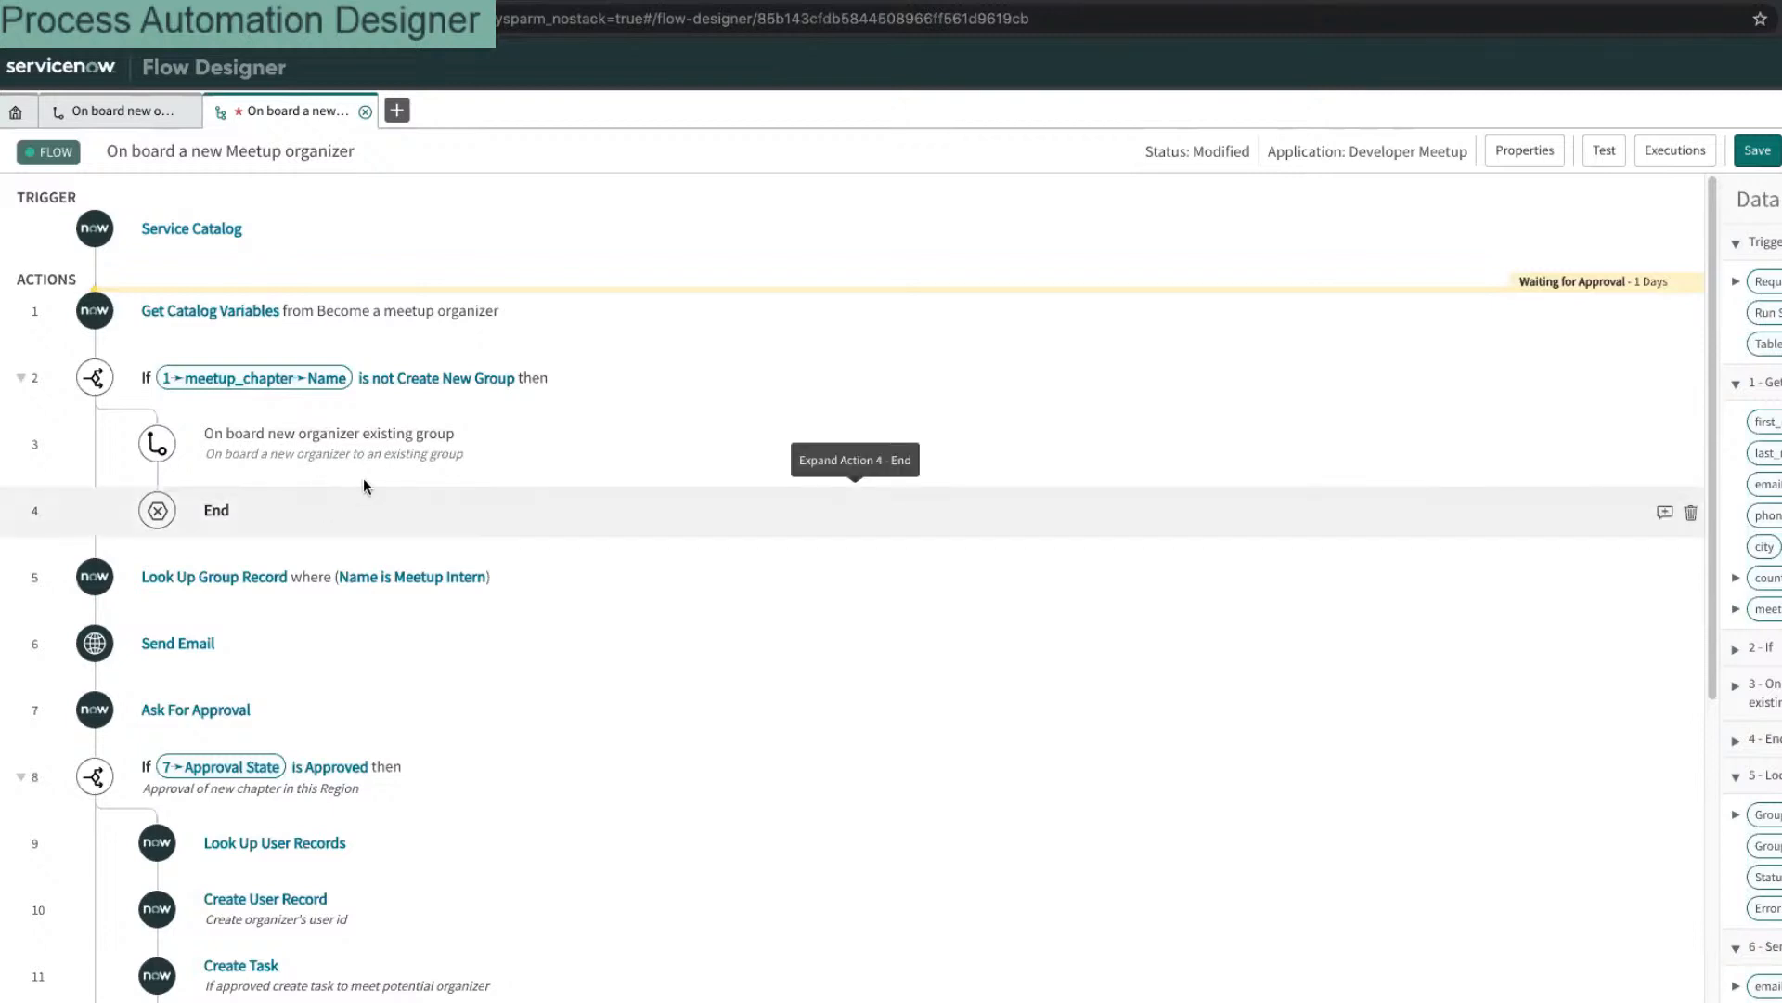
# Step: Start a new step after step 3, review the Flow Logic options, then cancel it
pyautogui.click(159, 480)
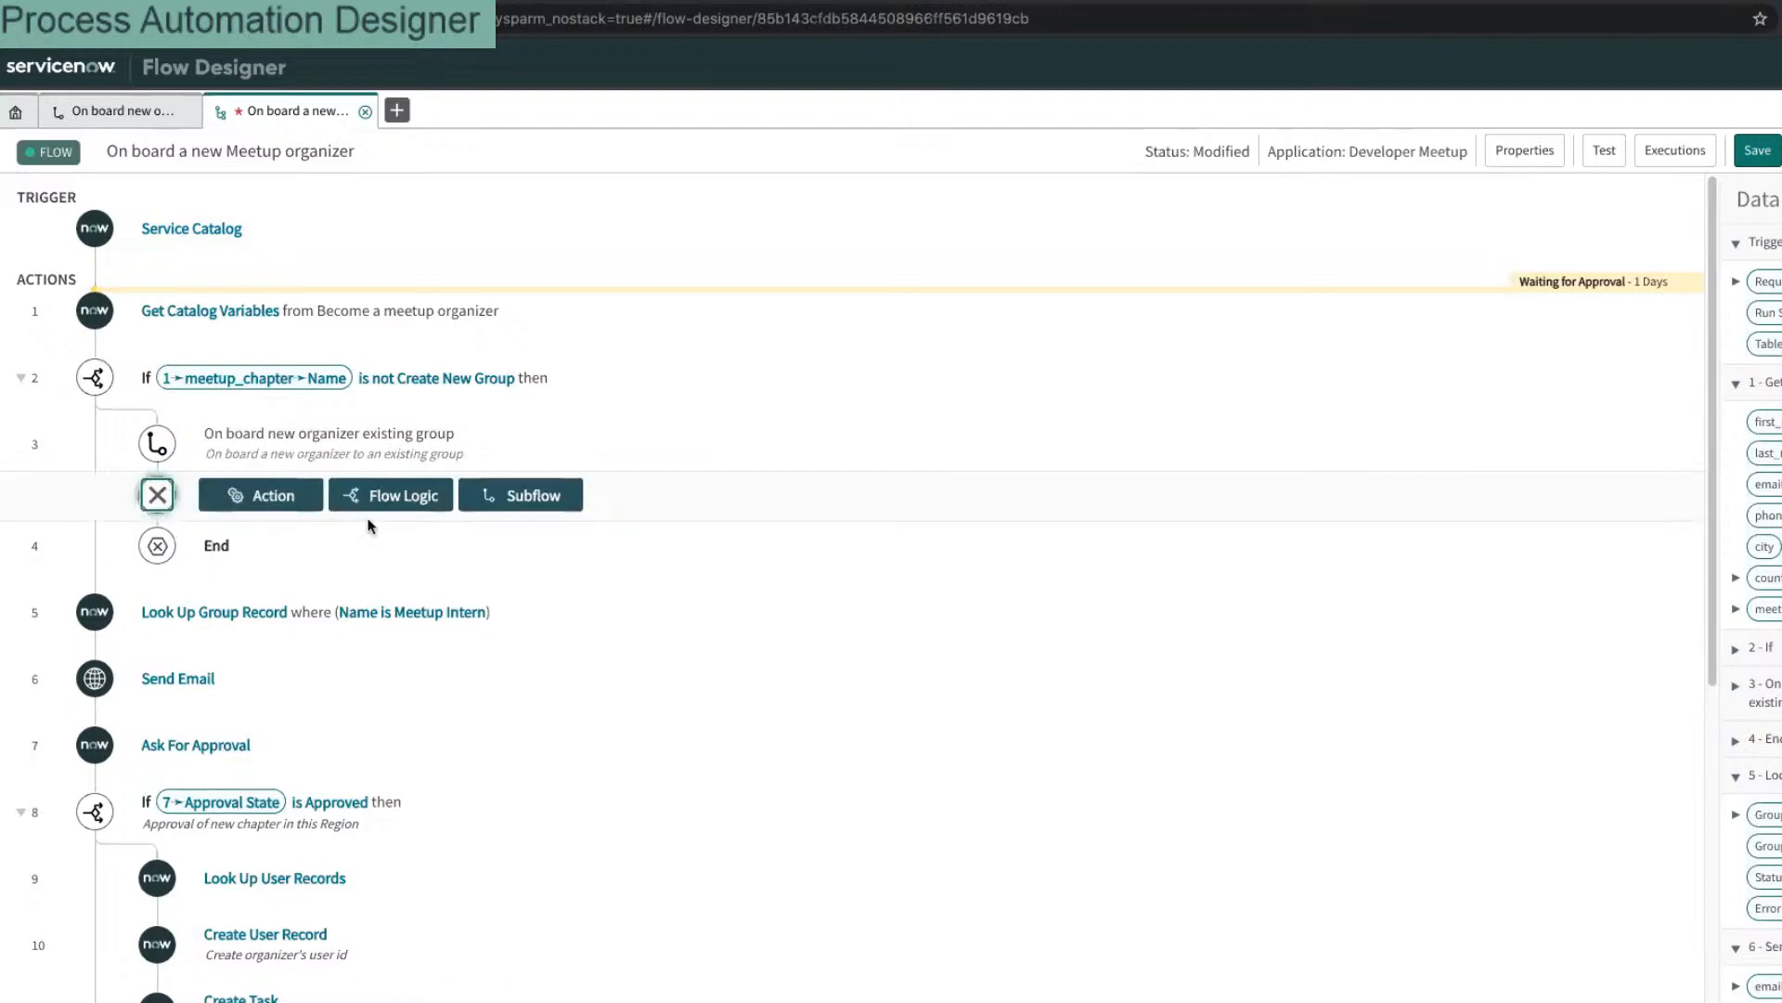
pyautogui.click(394, 499)
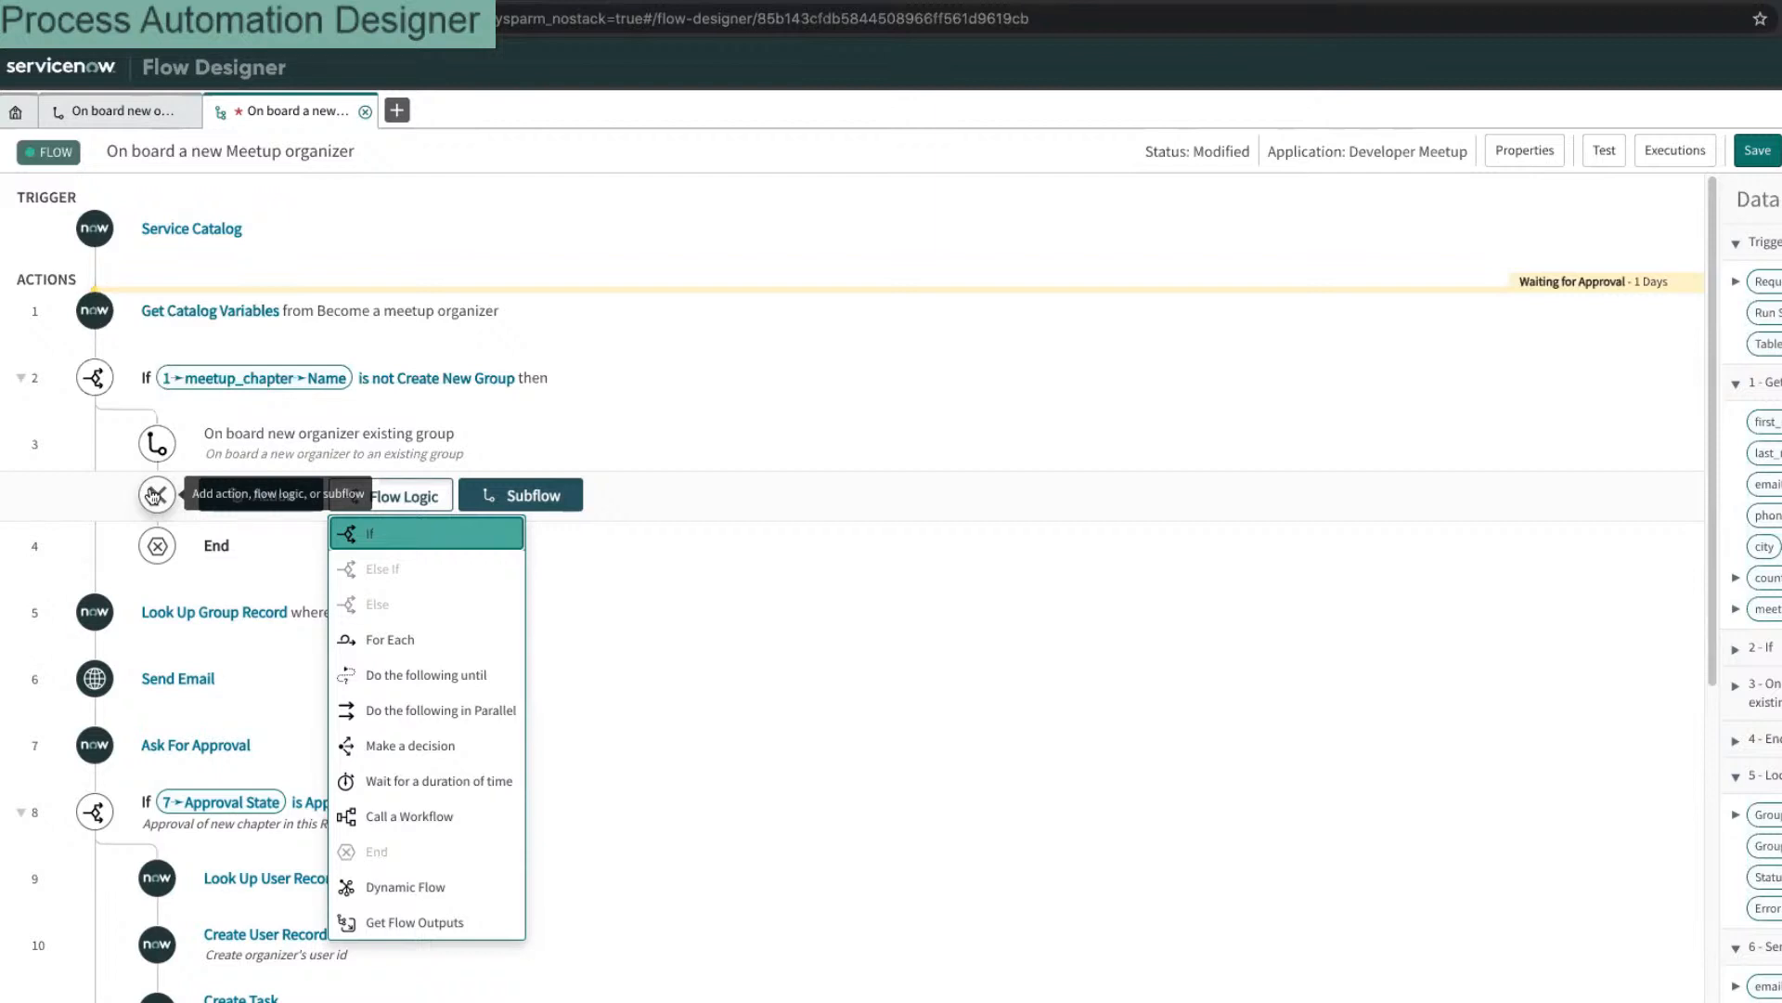
pyautogui.click(155, 495)
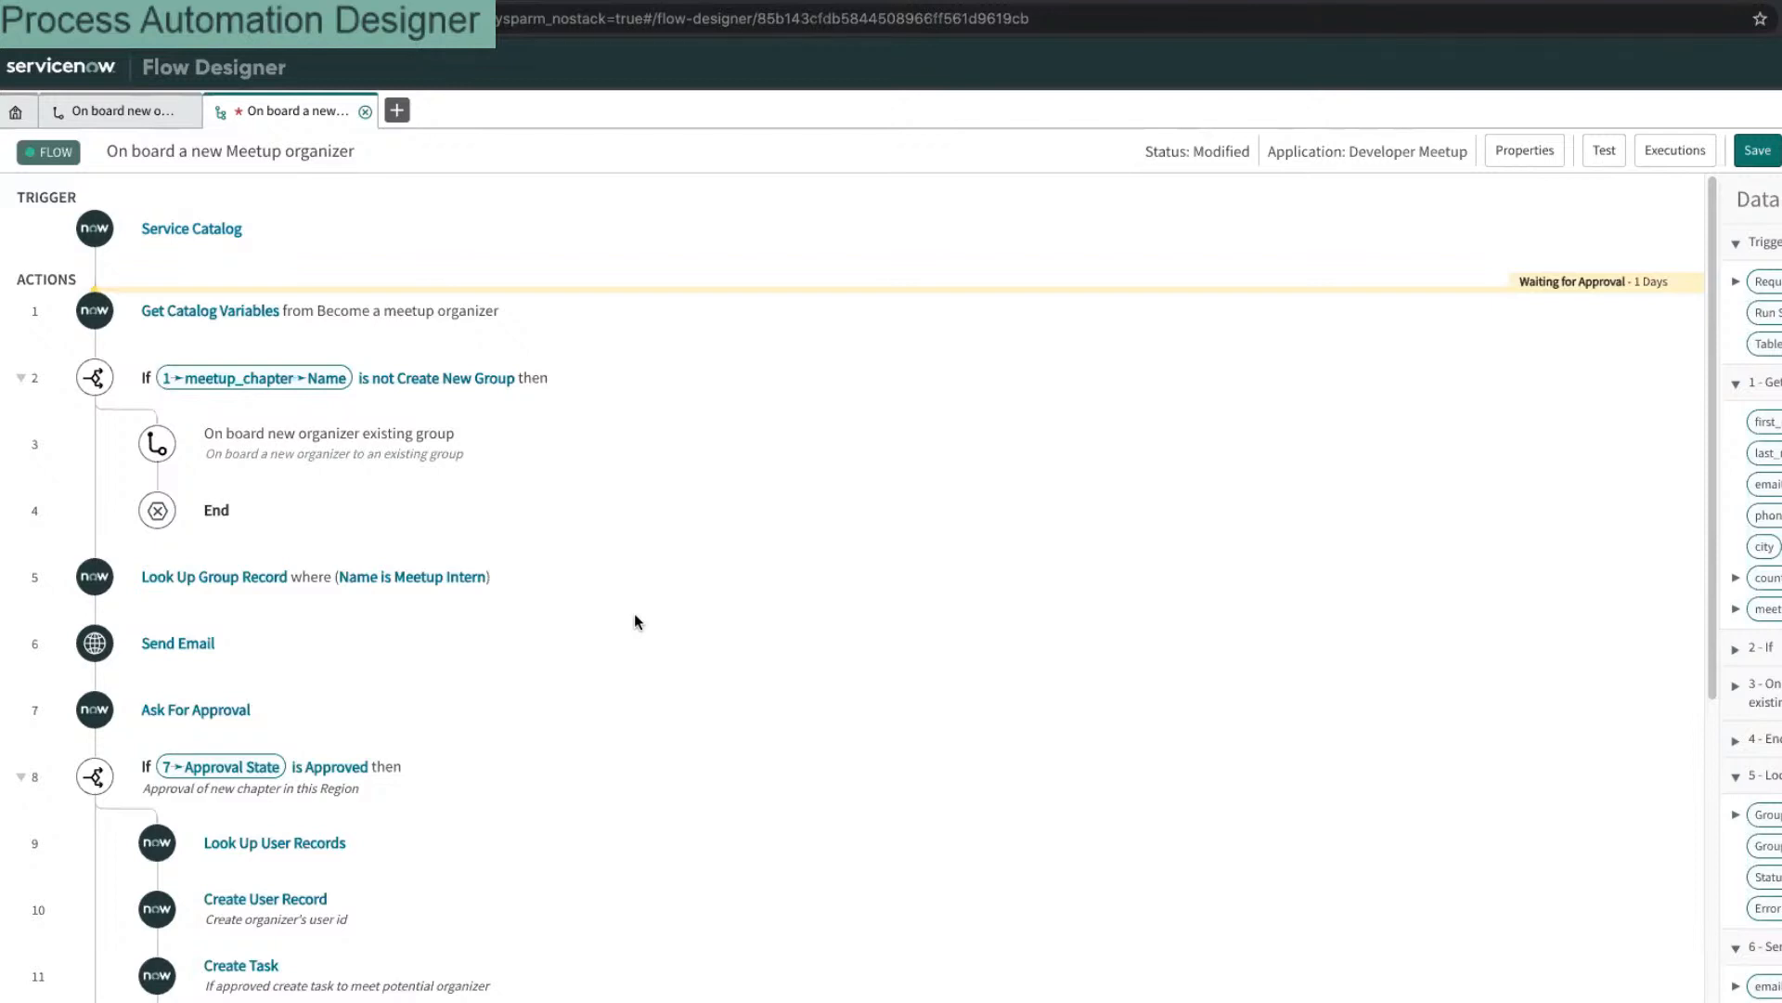
pyautogui.scroll(-6, 650, 631)
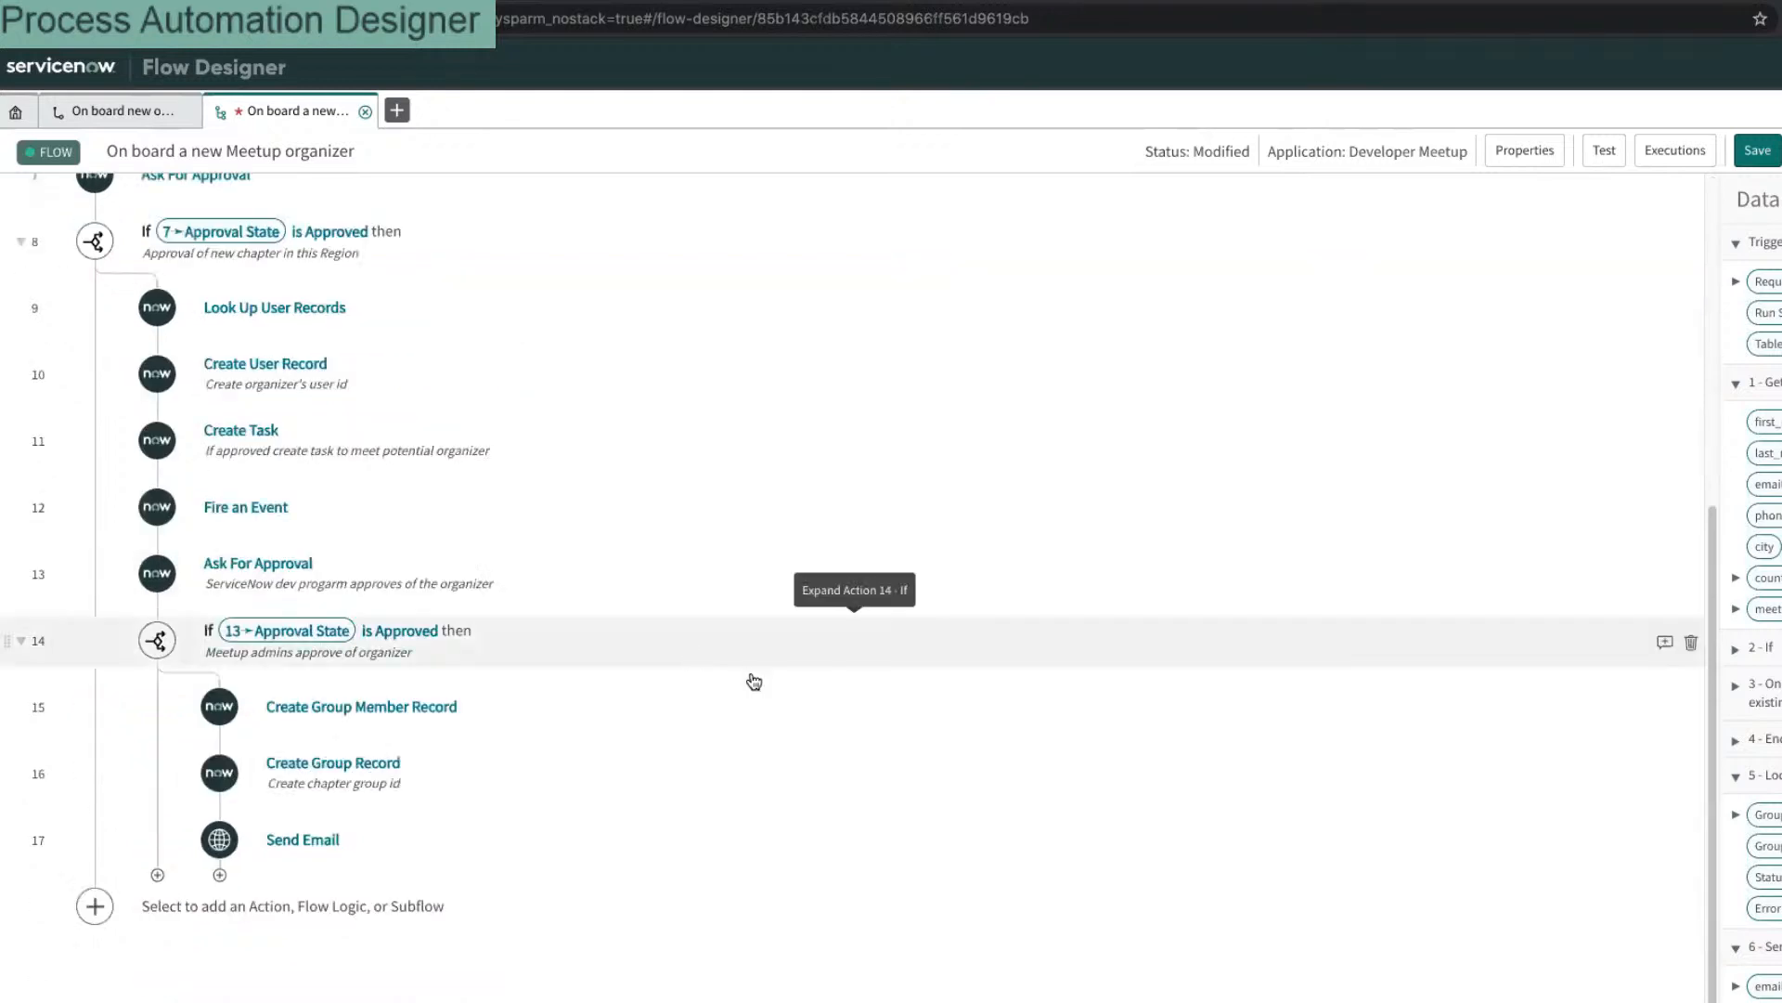
pyautogui.scroll(3, 752, 678)
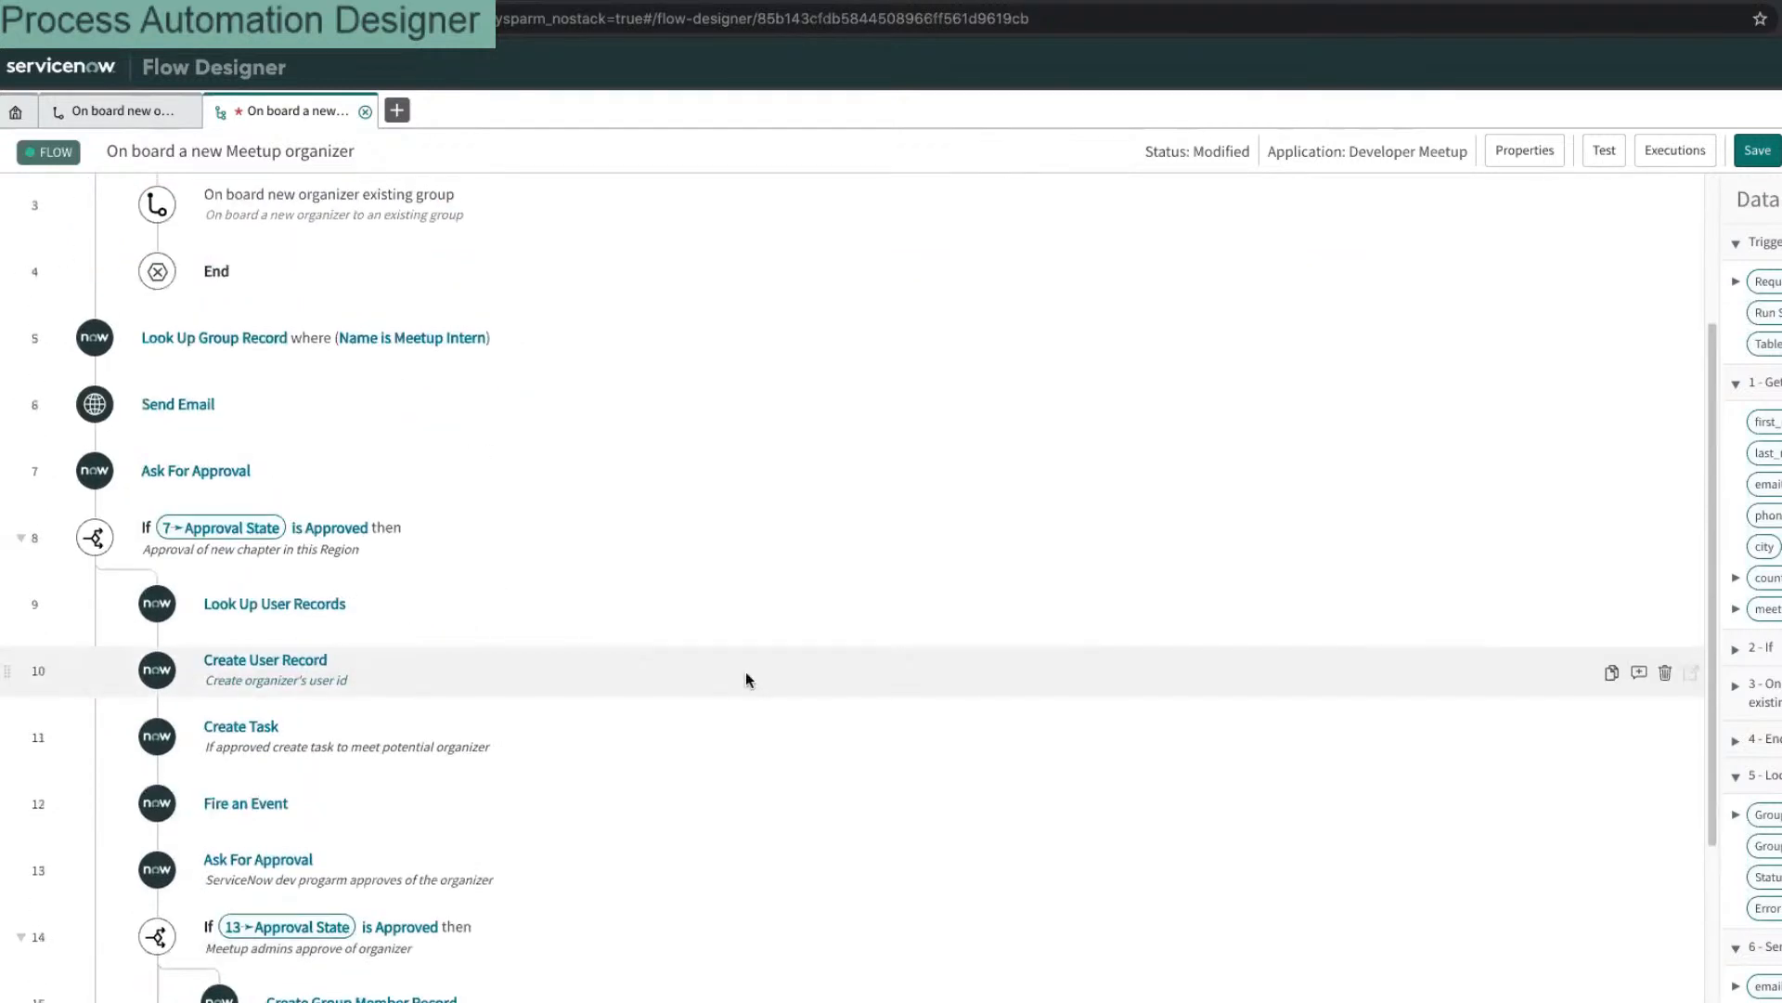
pyautogui.scroll(3, 743, 678)
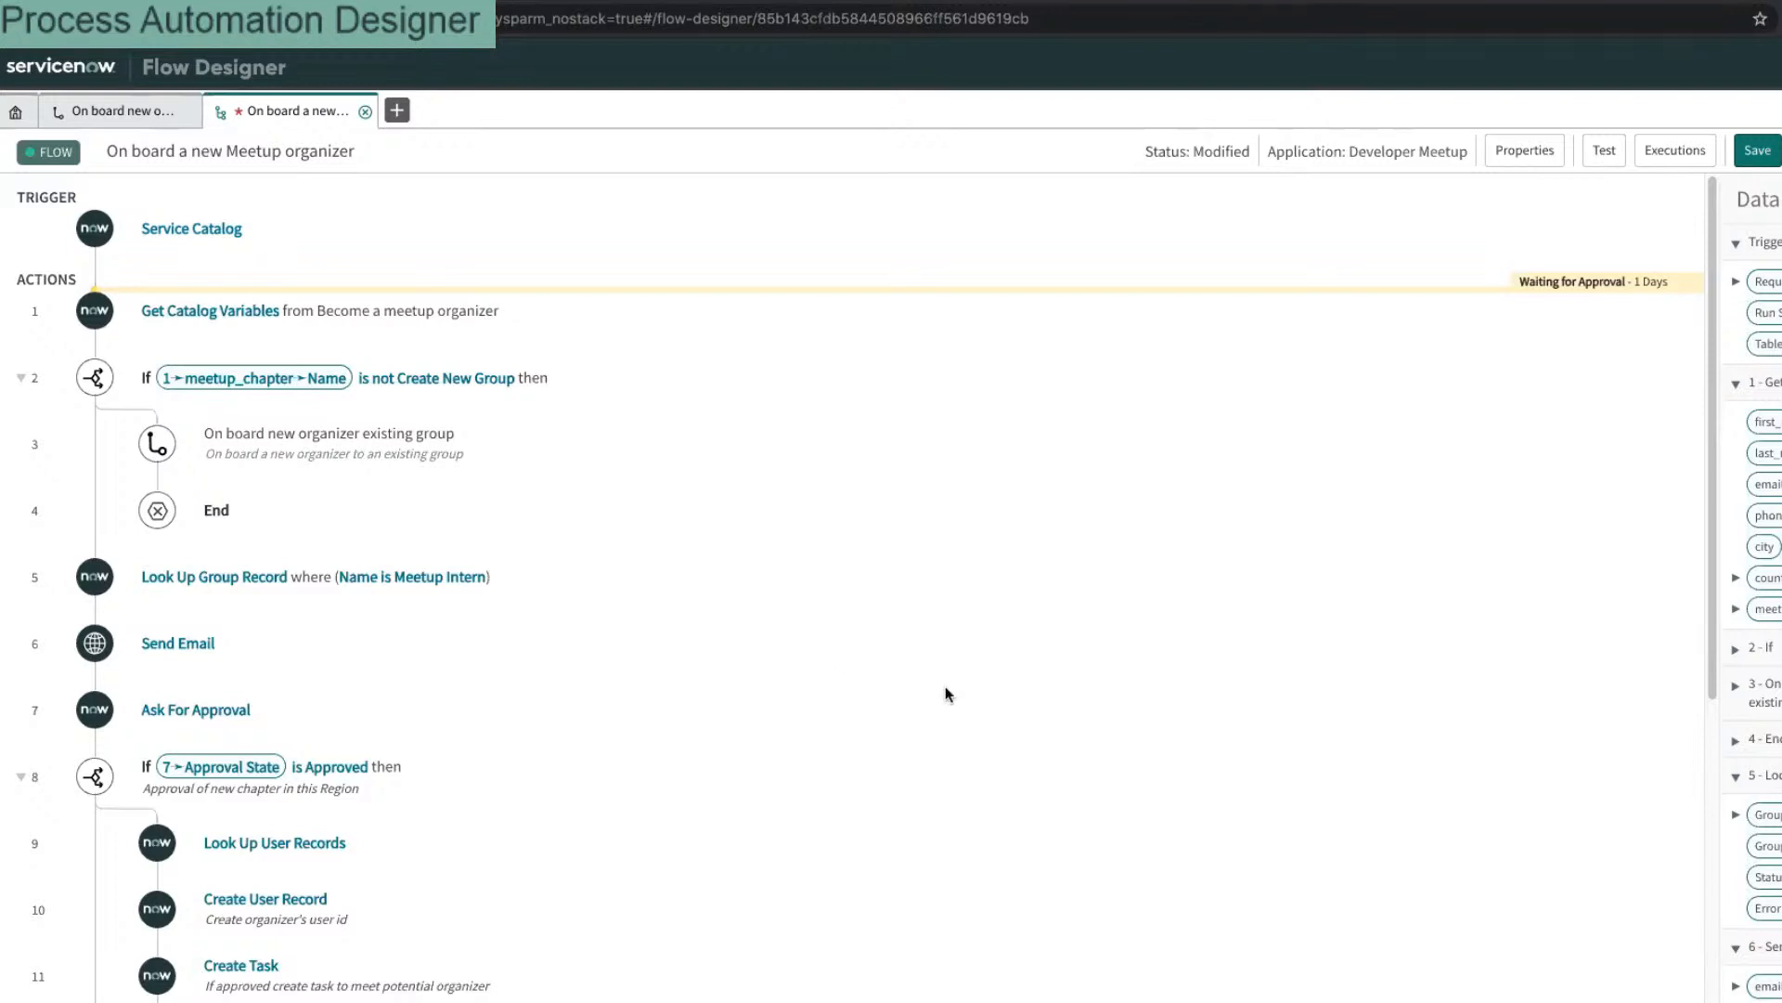
pyautogui.moveTo(941, 689)
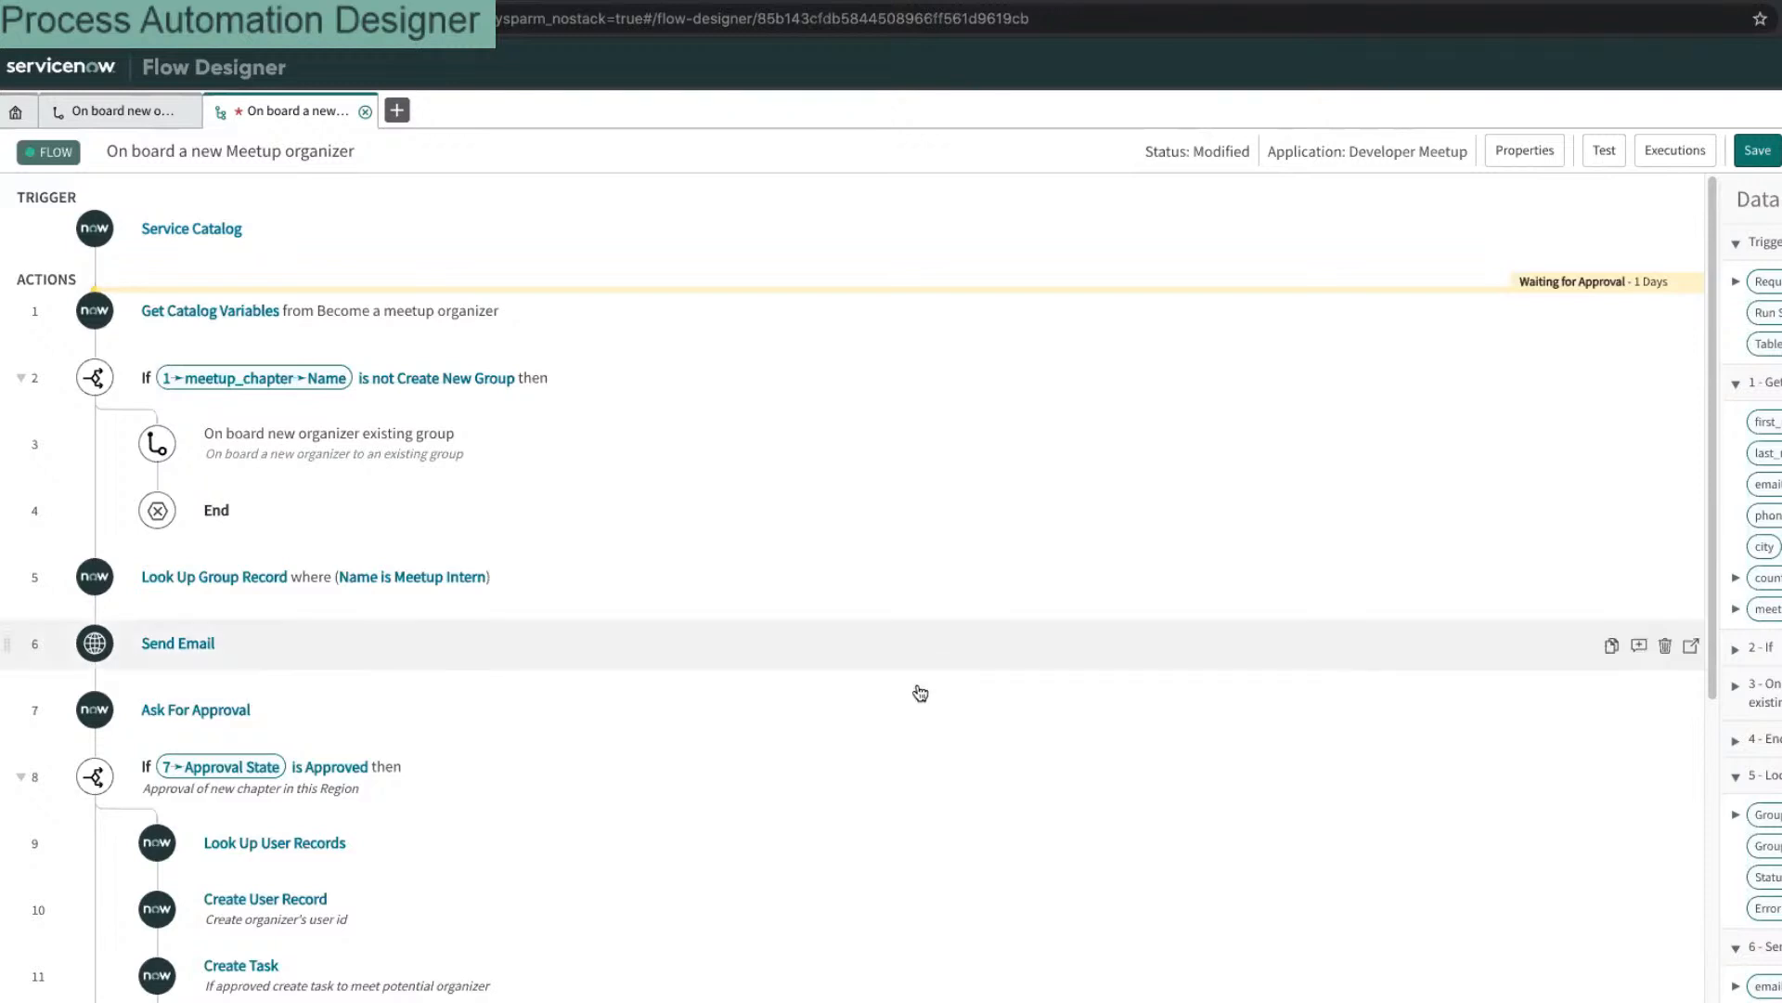
pyautogui.scroll(-3, 919, 687)
pyautogui.scroll(-5, 916, 690)
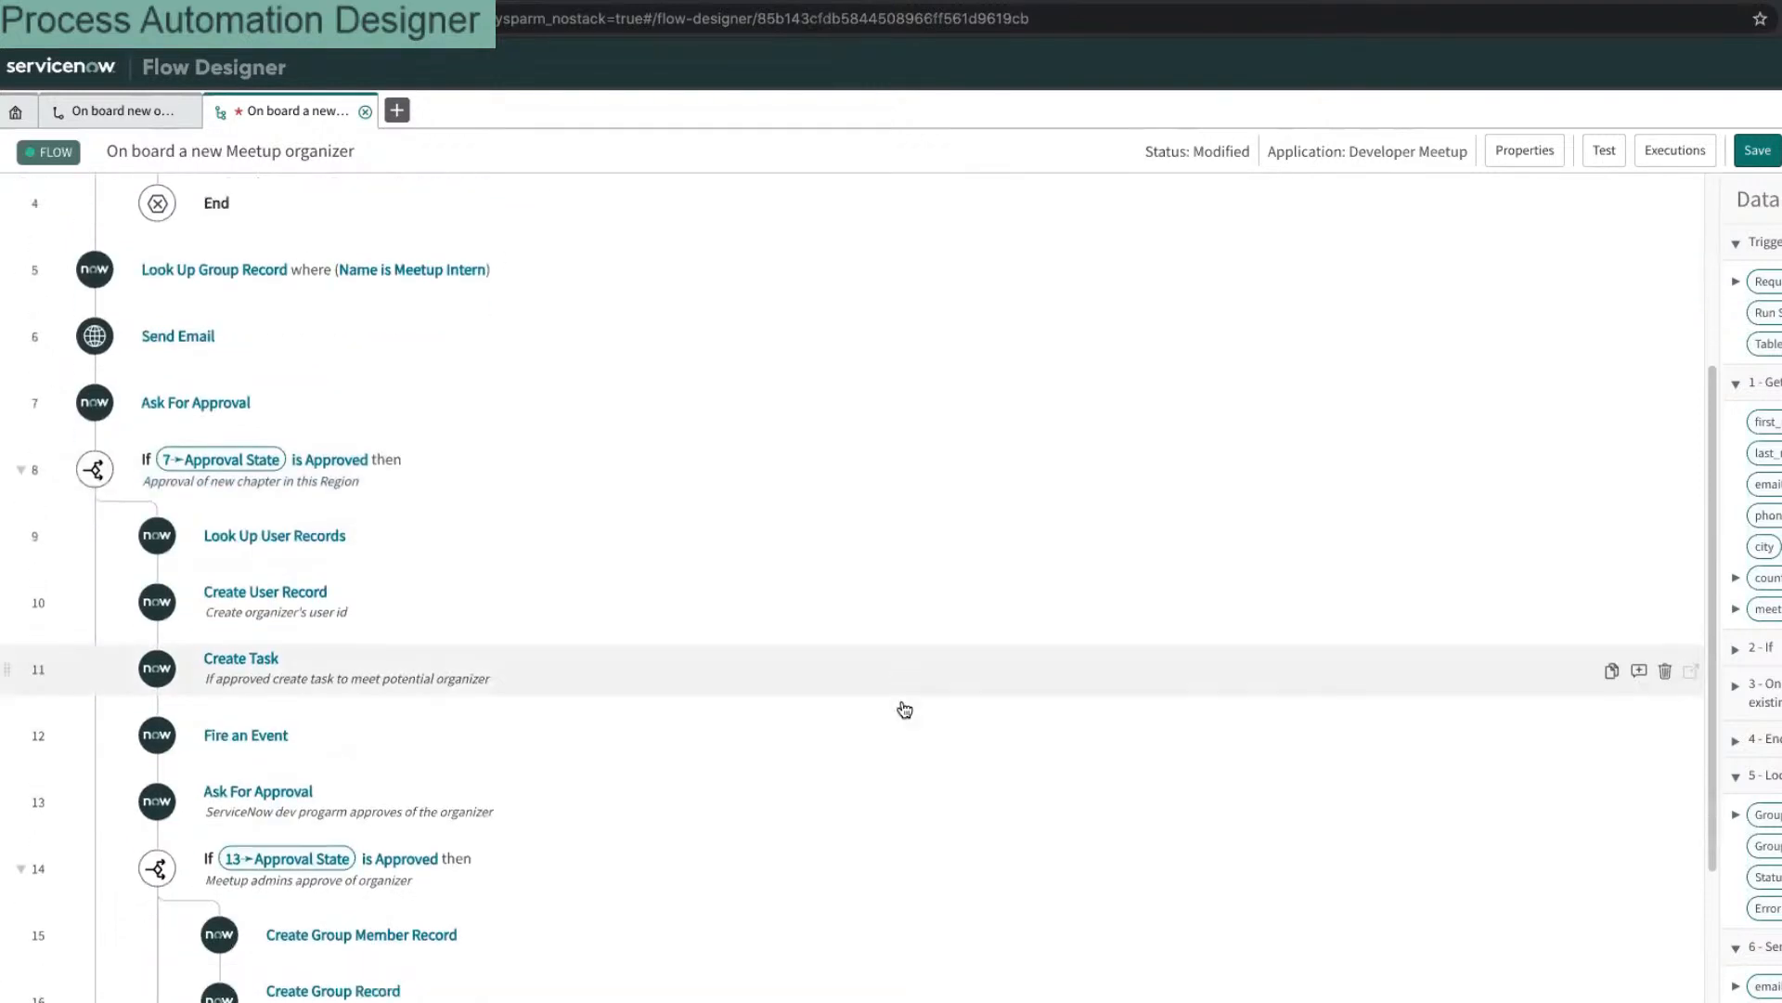
pyautogui.scroll(5, 881, 713)
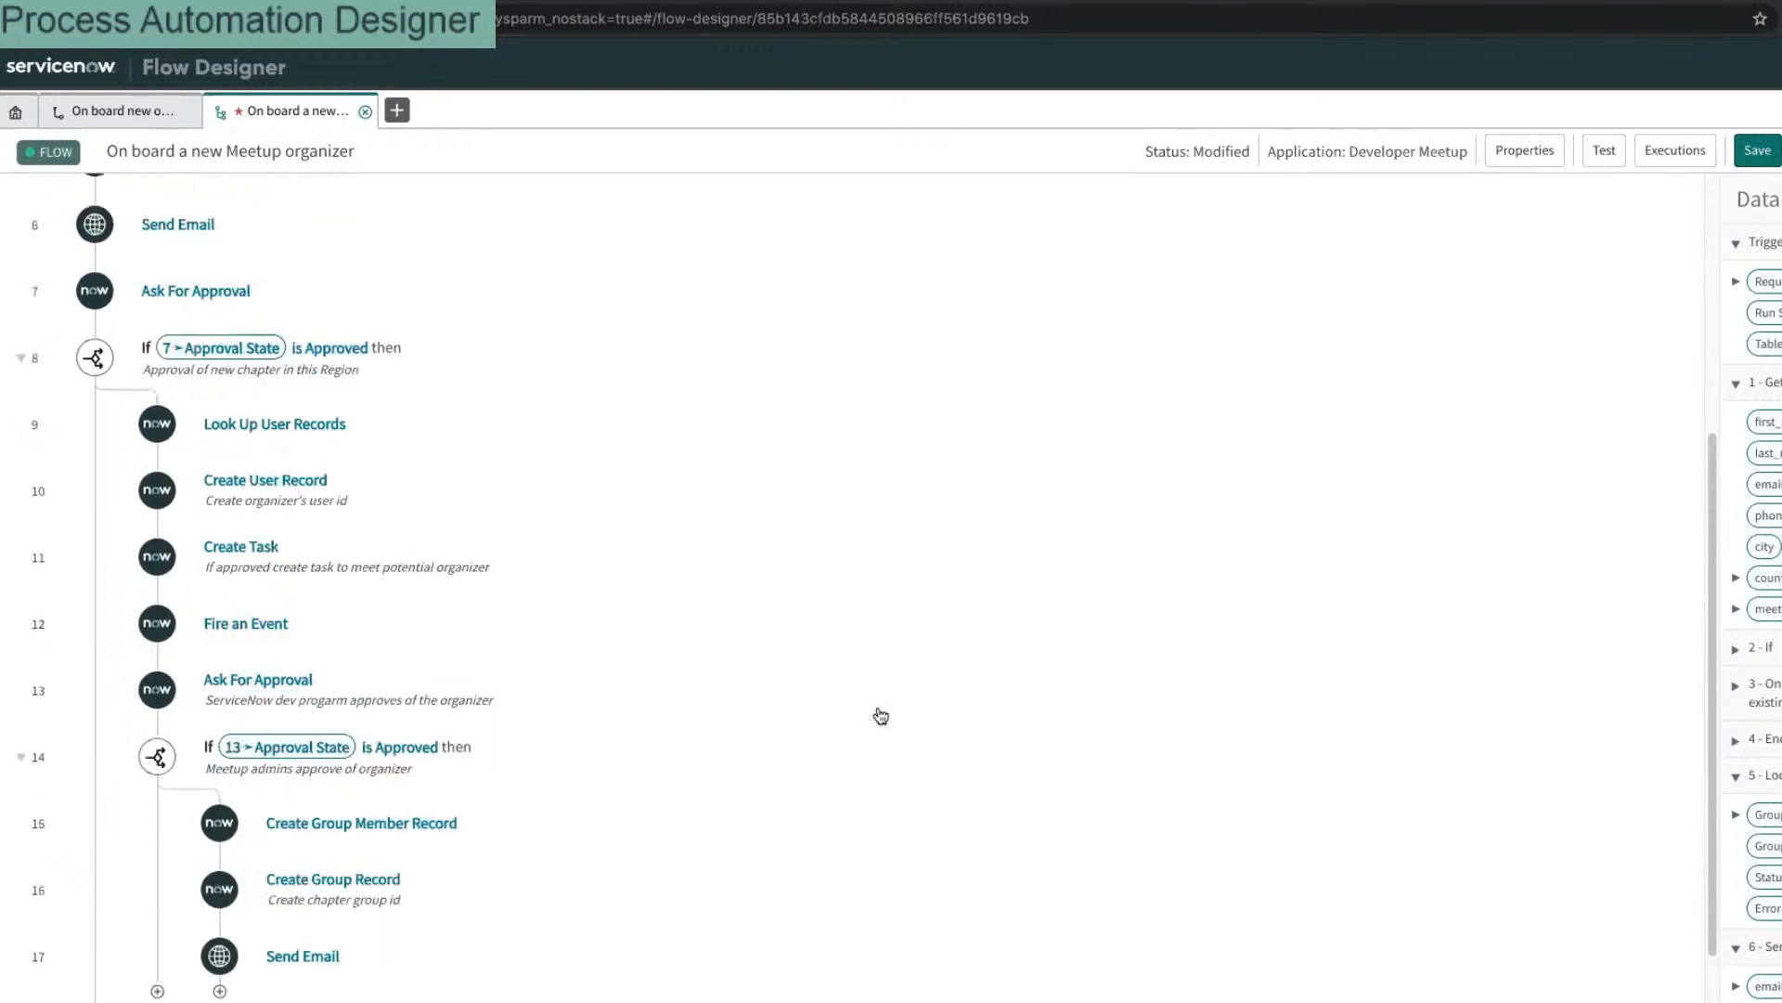
pyautogui.scroll(1, 860, 720)
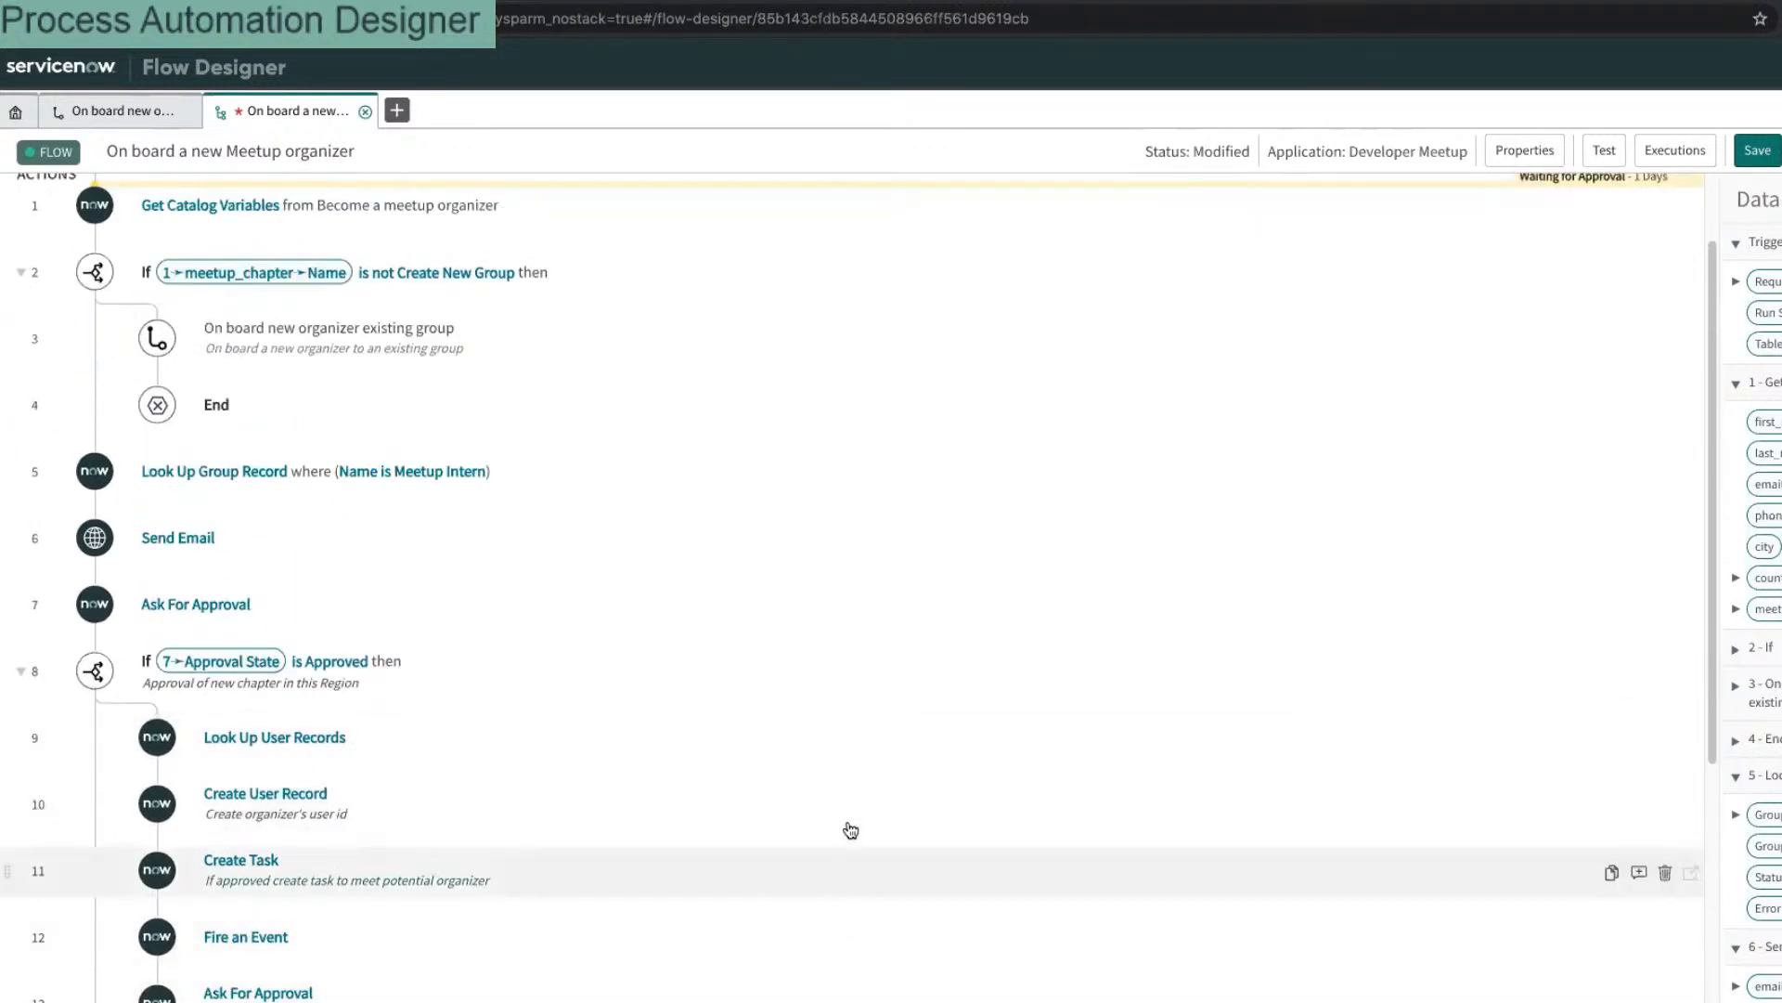
pyautogui.scroll(2, 821, 796)
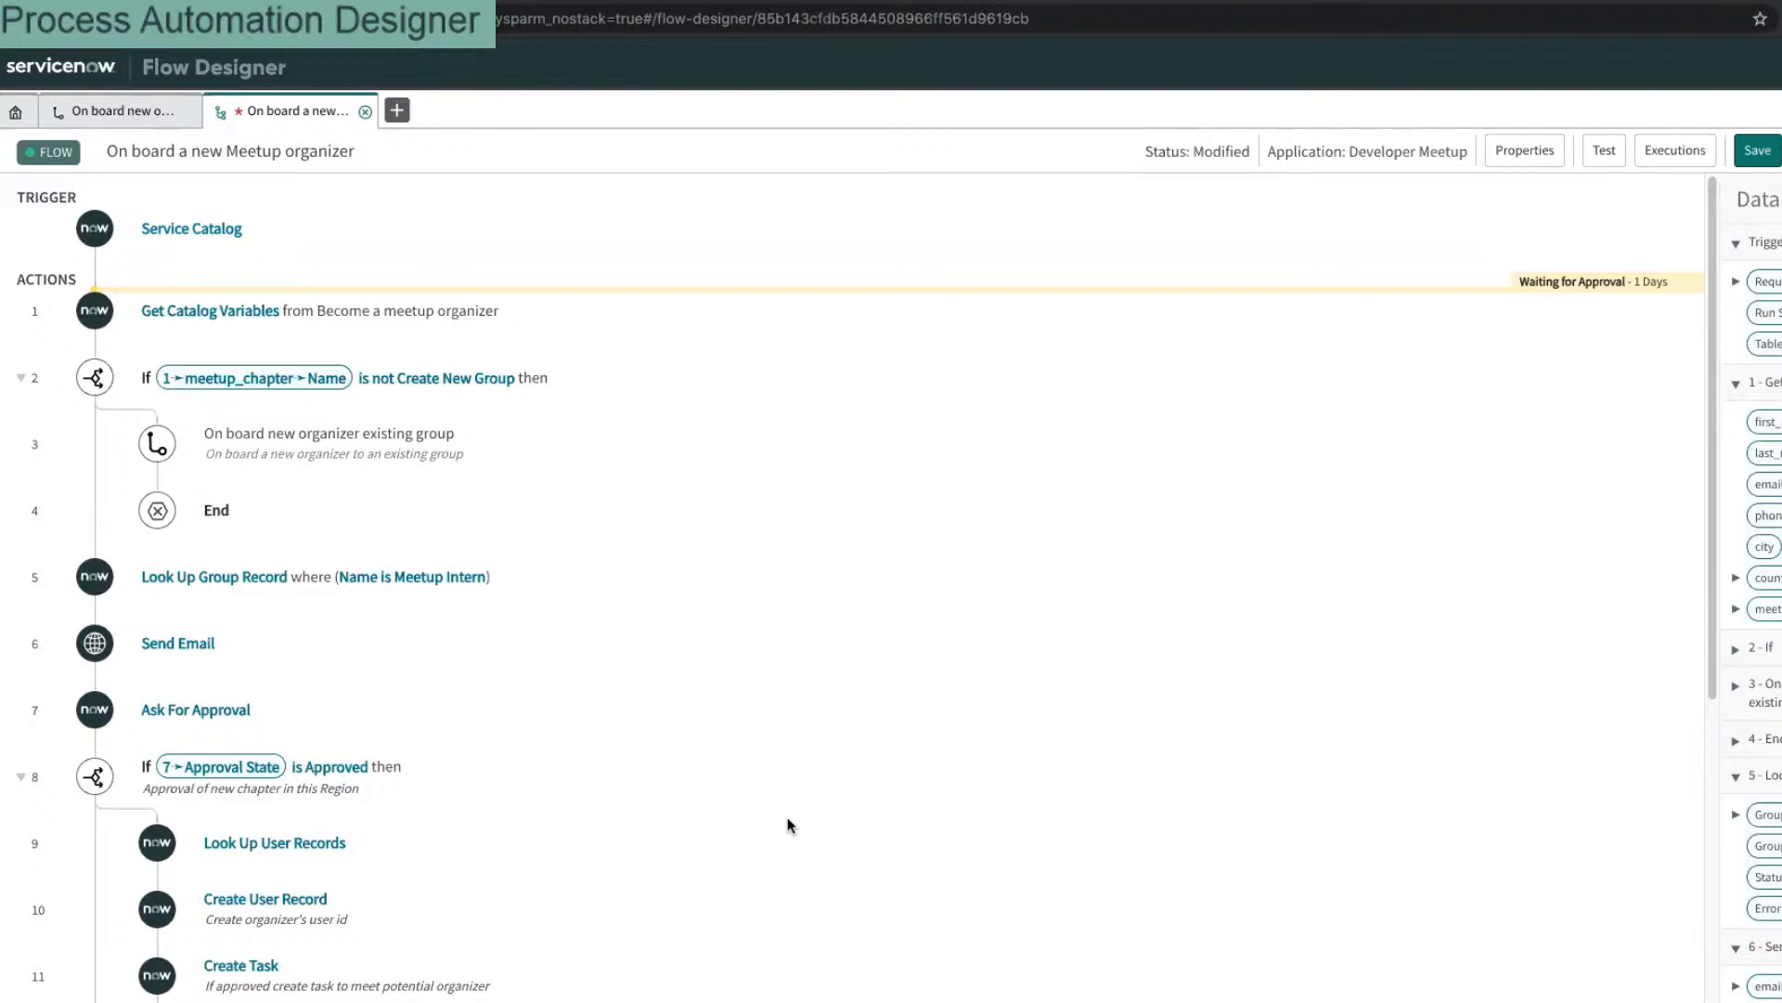
pyautogui.scroll(-3, 788, 832)
pyautogui.scroll(-2, 790, 794)
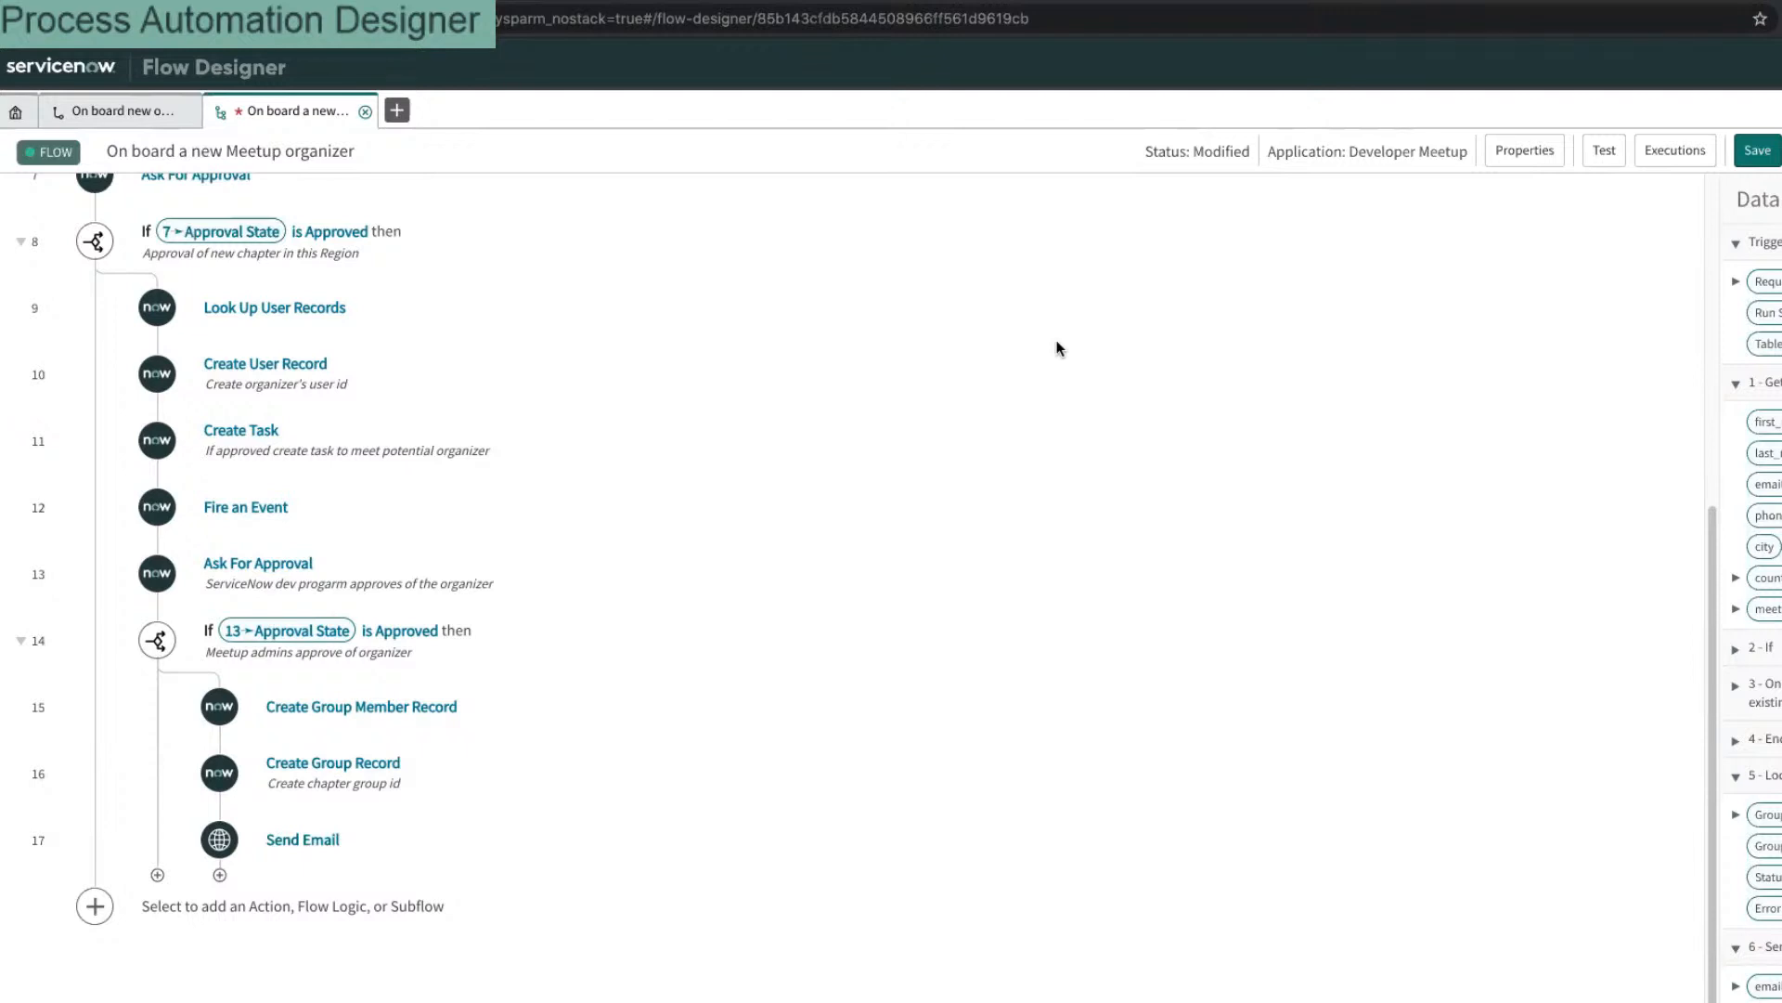
pyautogui.moveTo(910, 753)
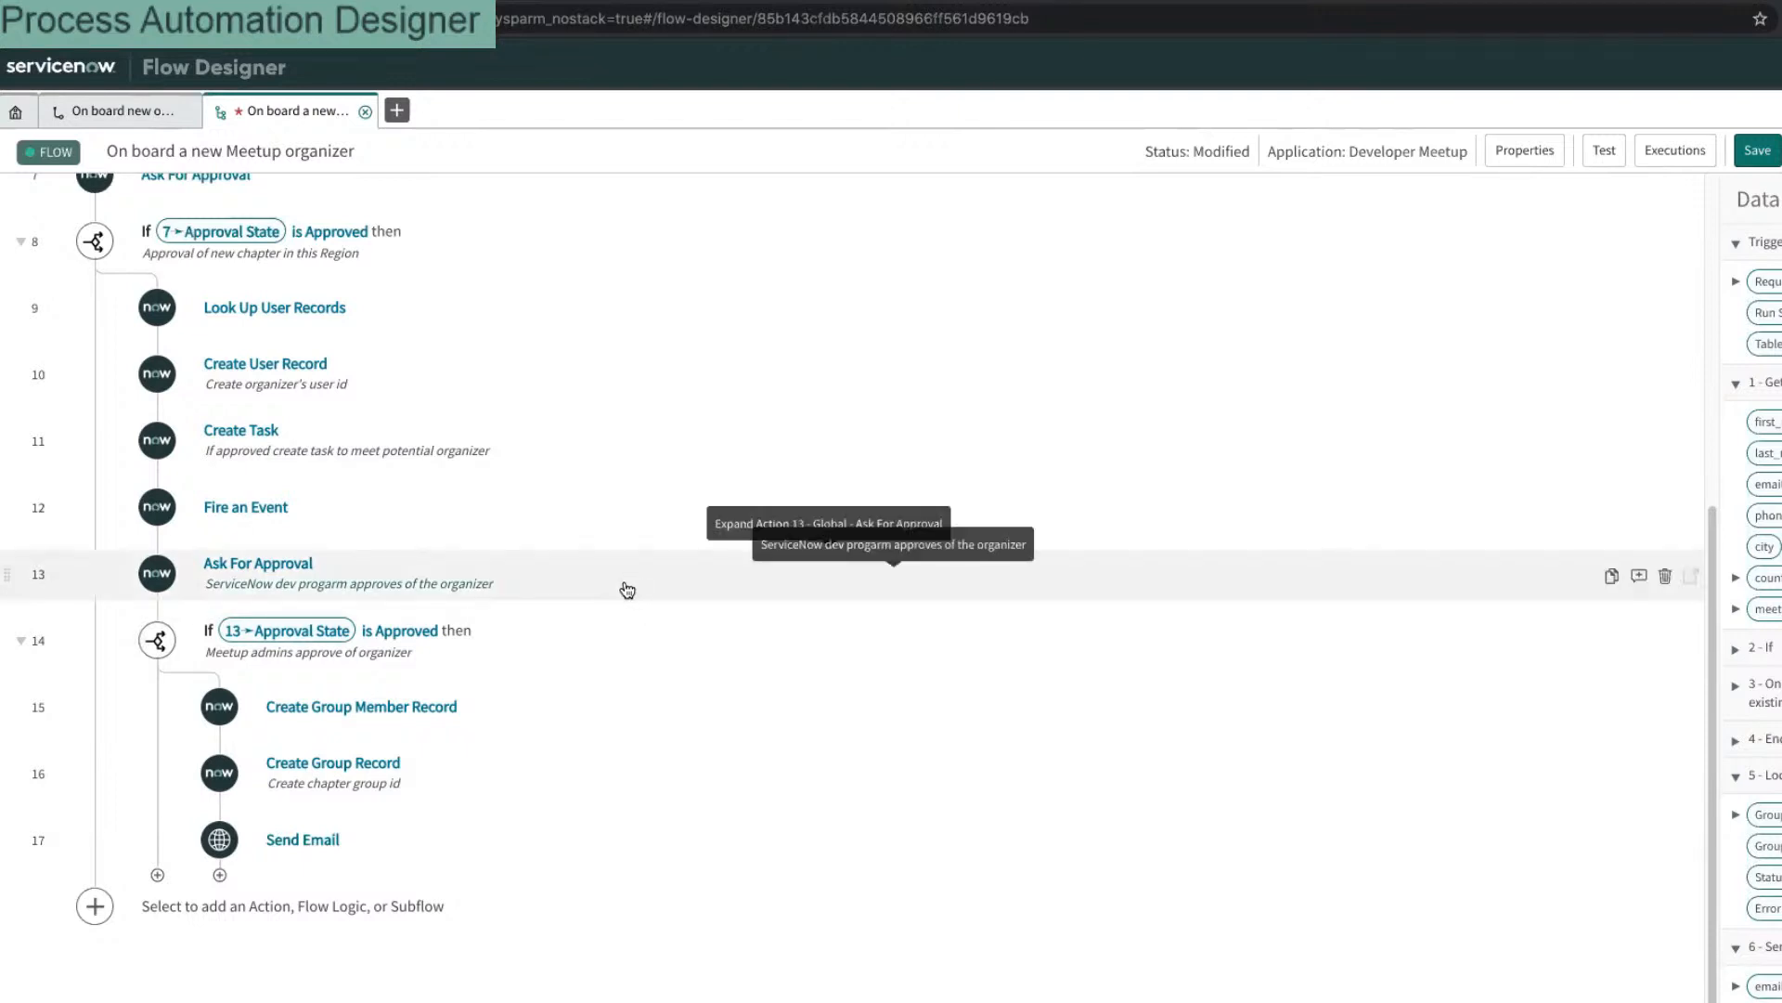
pyautogui.scroll(6, 617, 544)
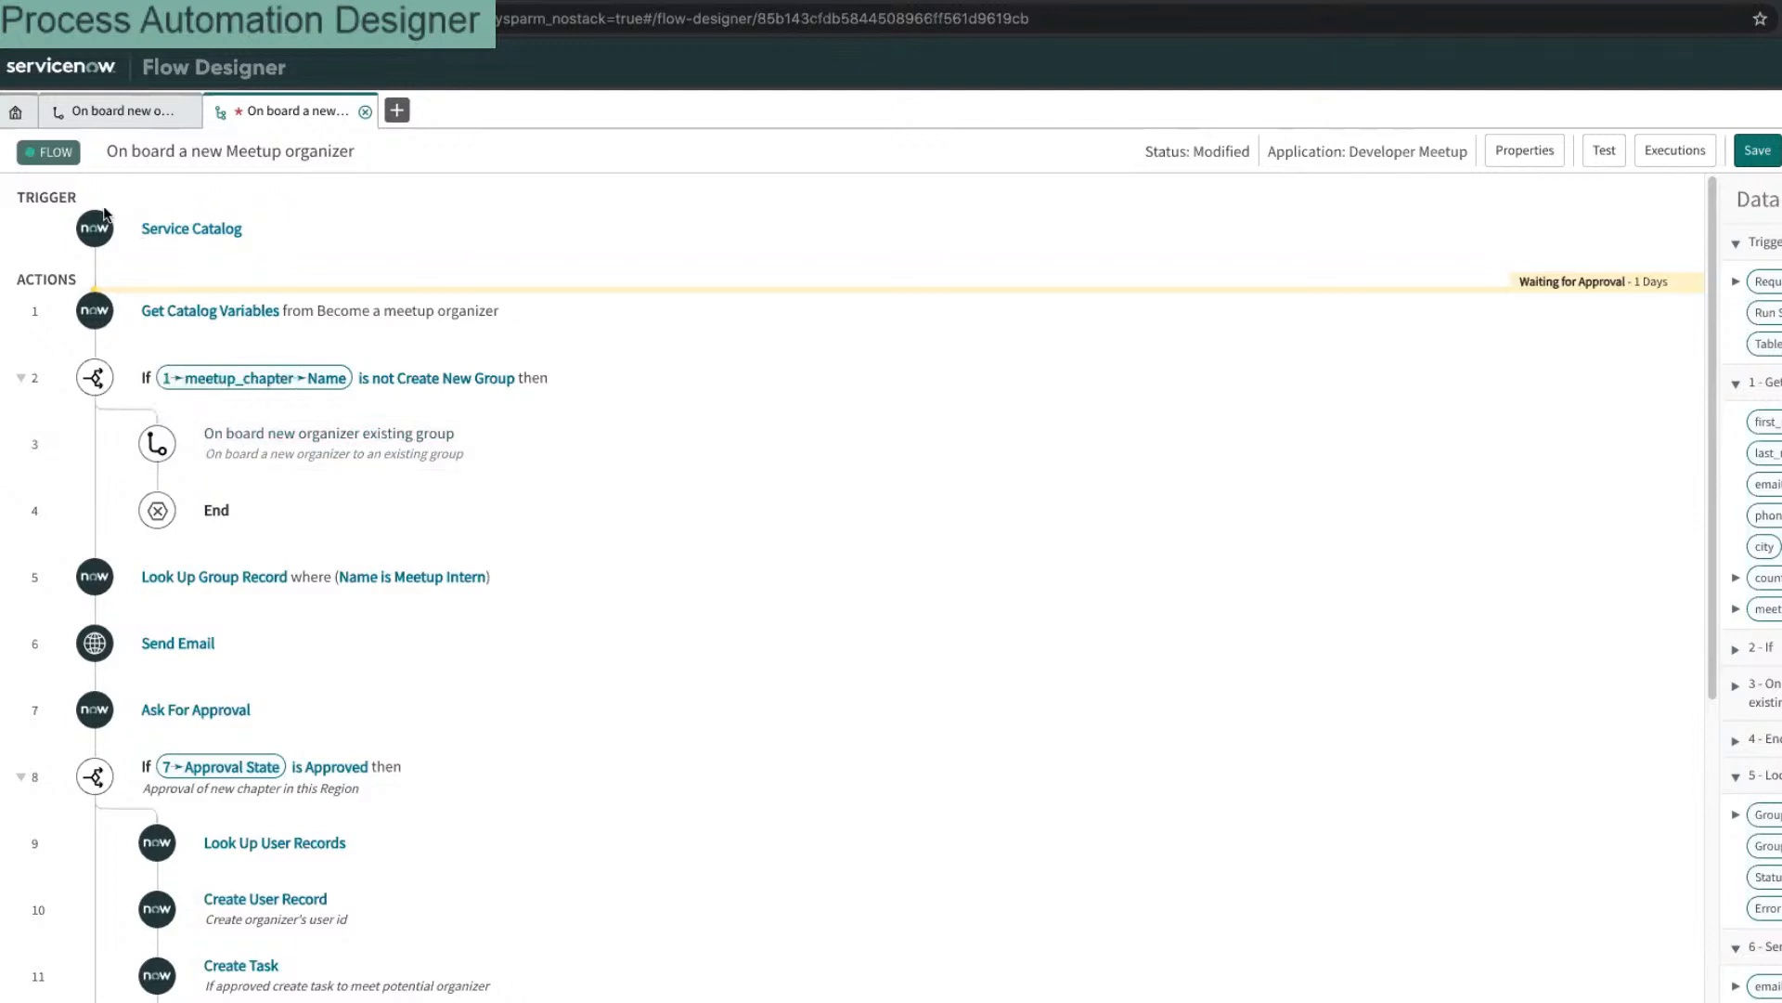
pyautogui.click(113, 112)
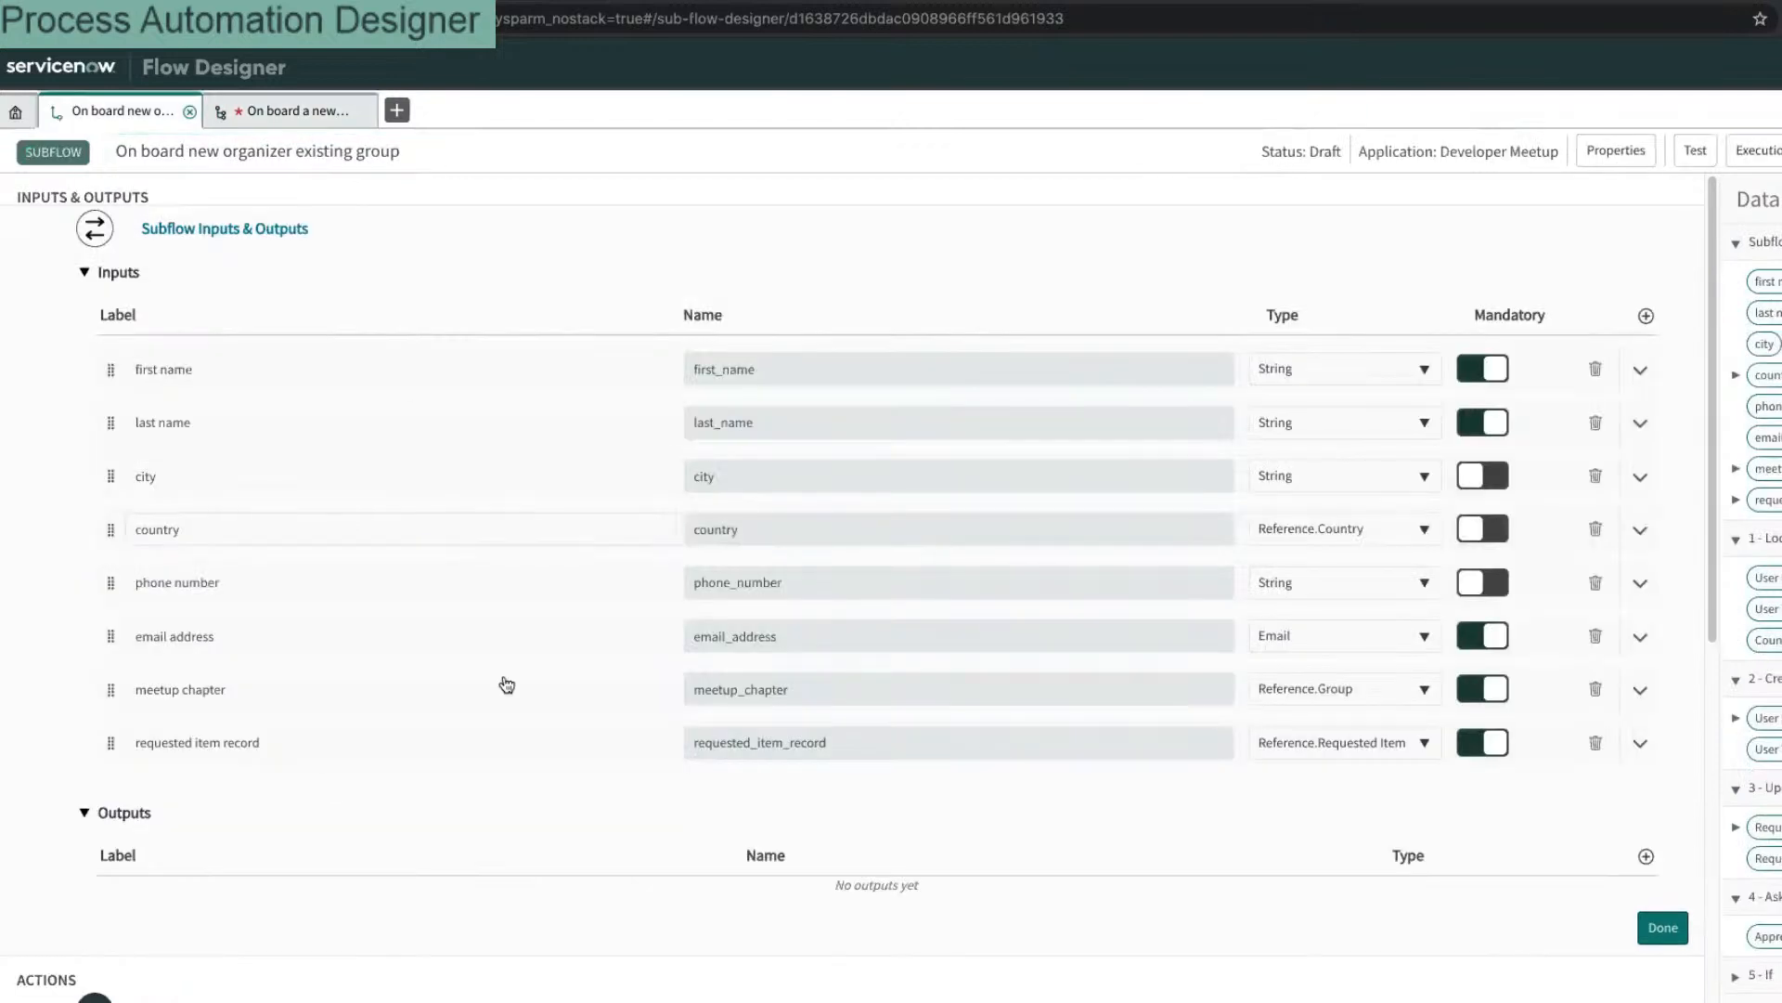
pyautogui.click(277, 118)
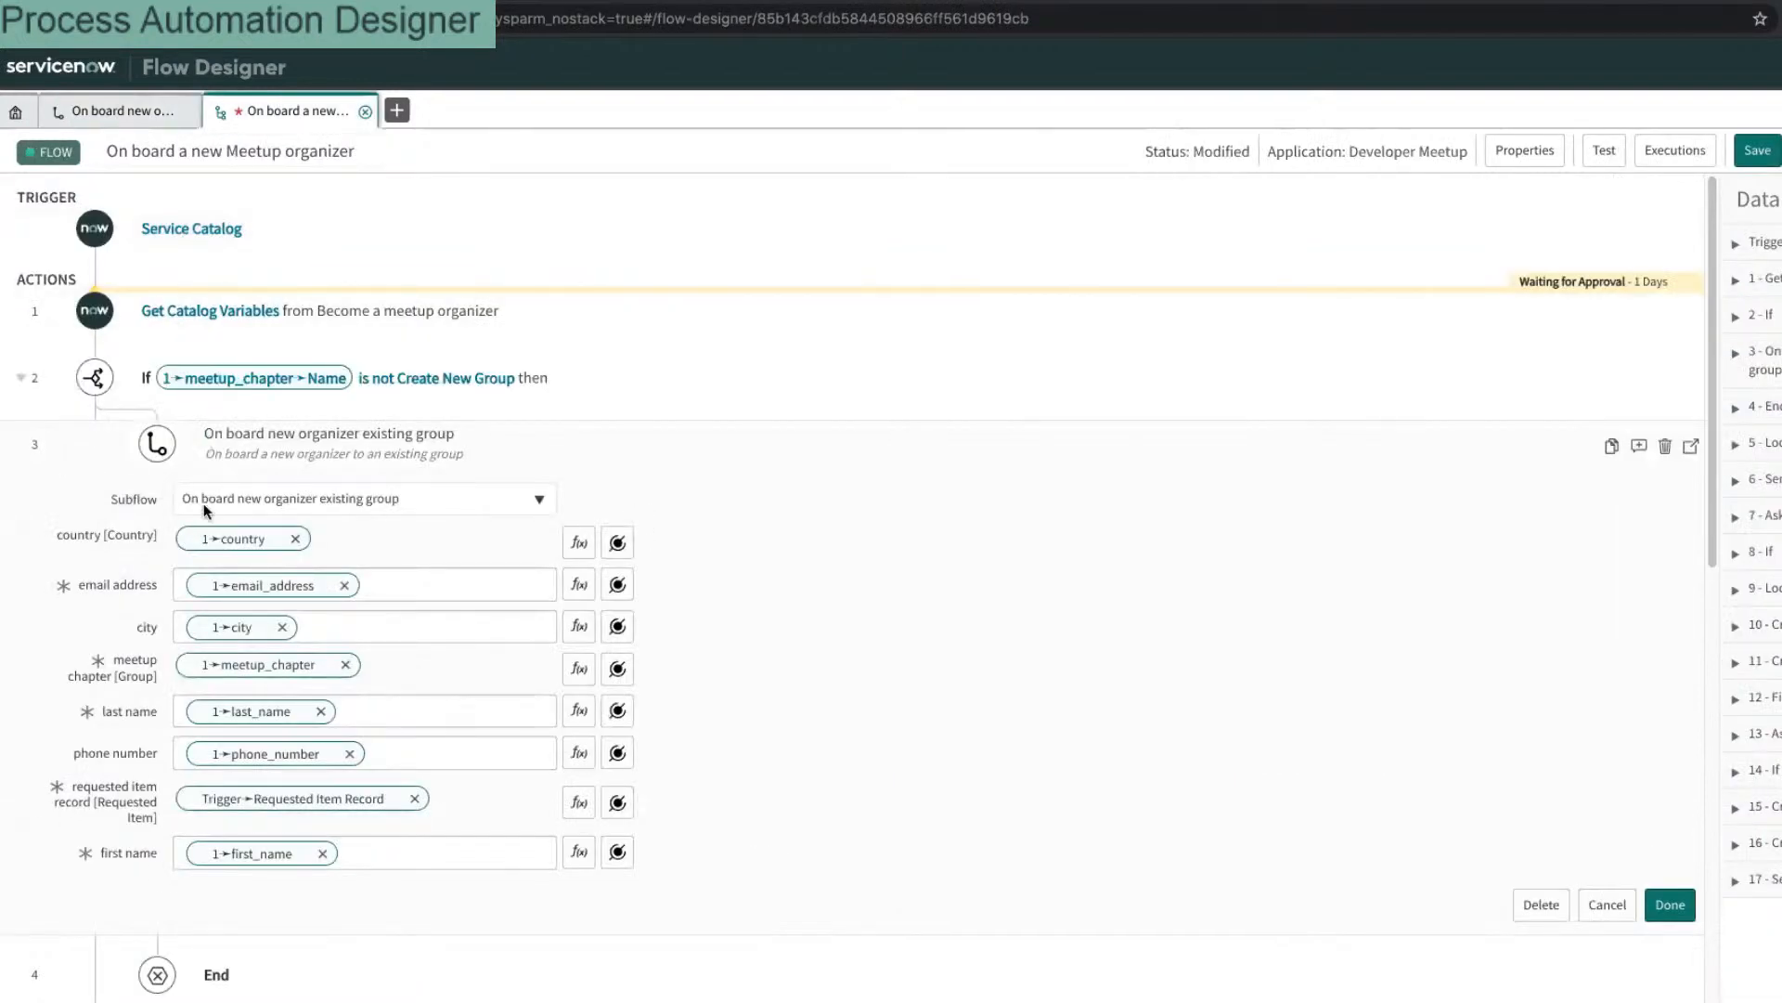
pyautogui.click(649, 429)
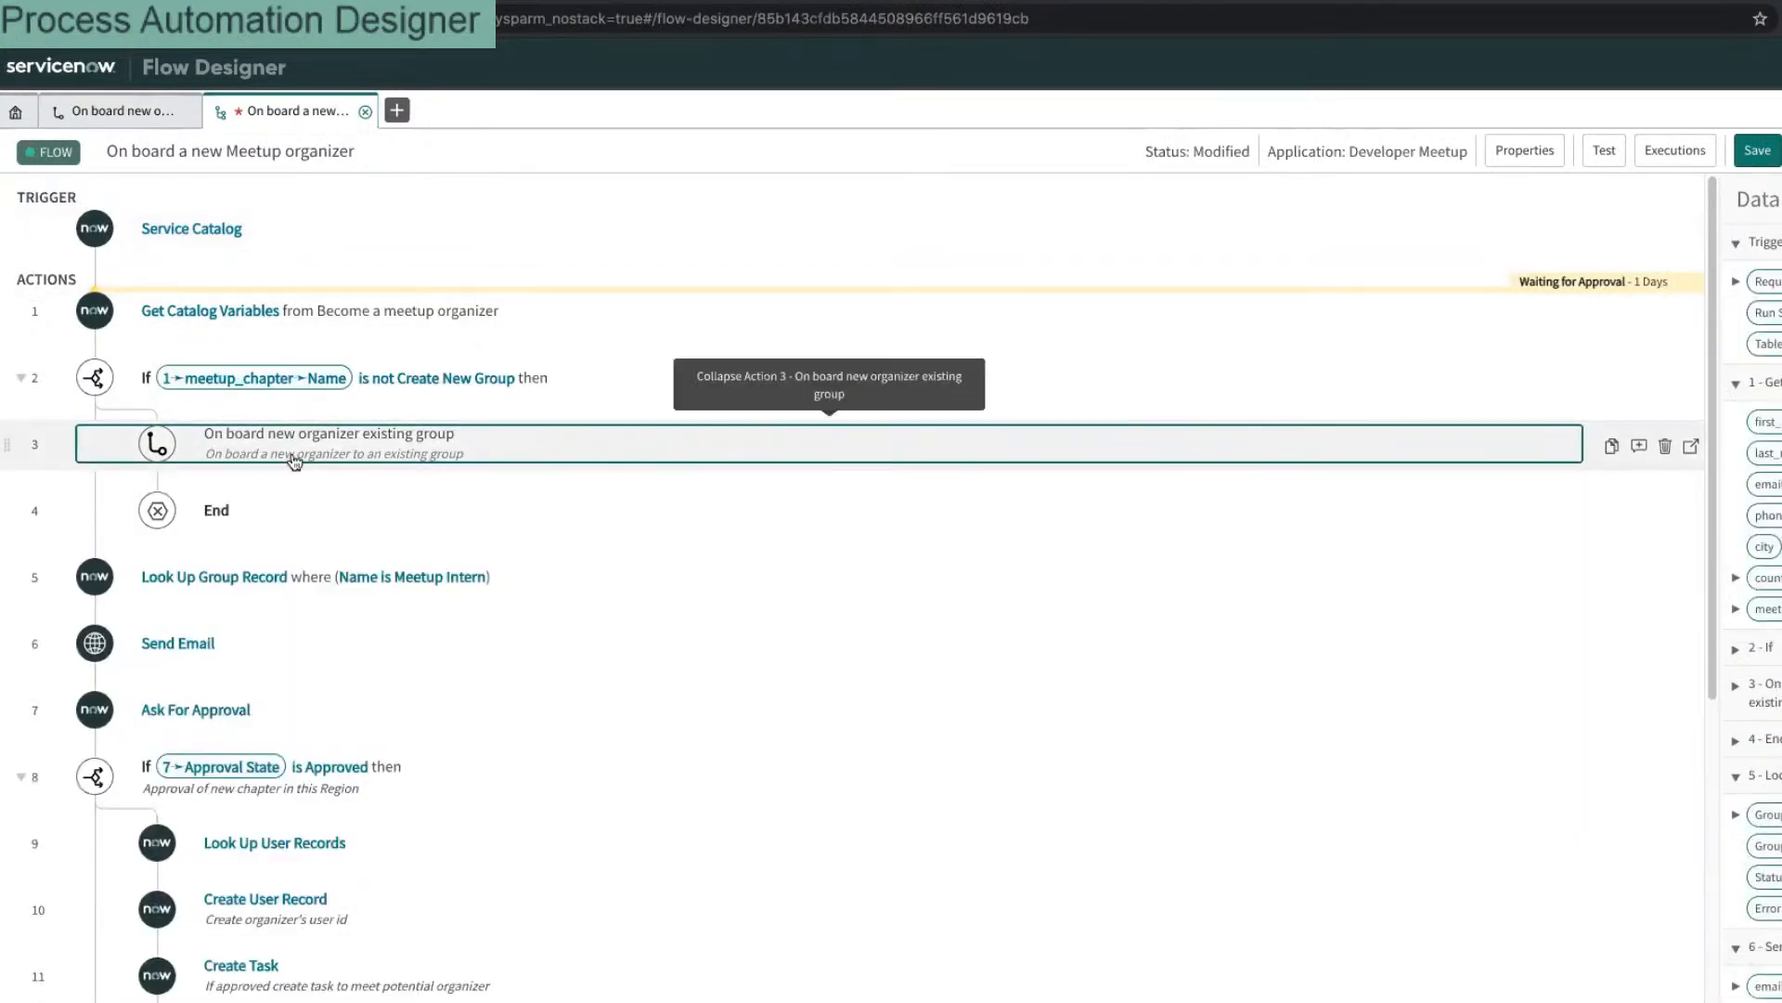
pyautogui.scroll(-4, 298, 397)
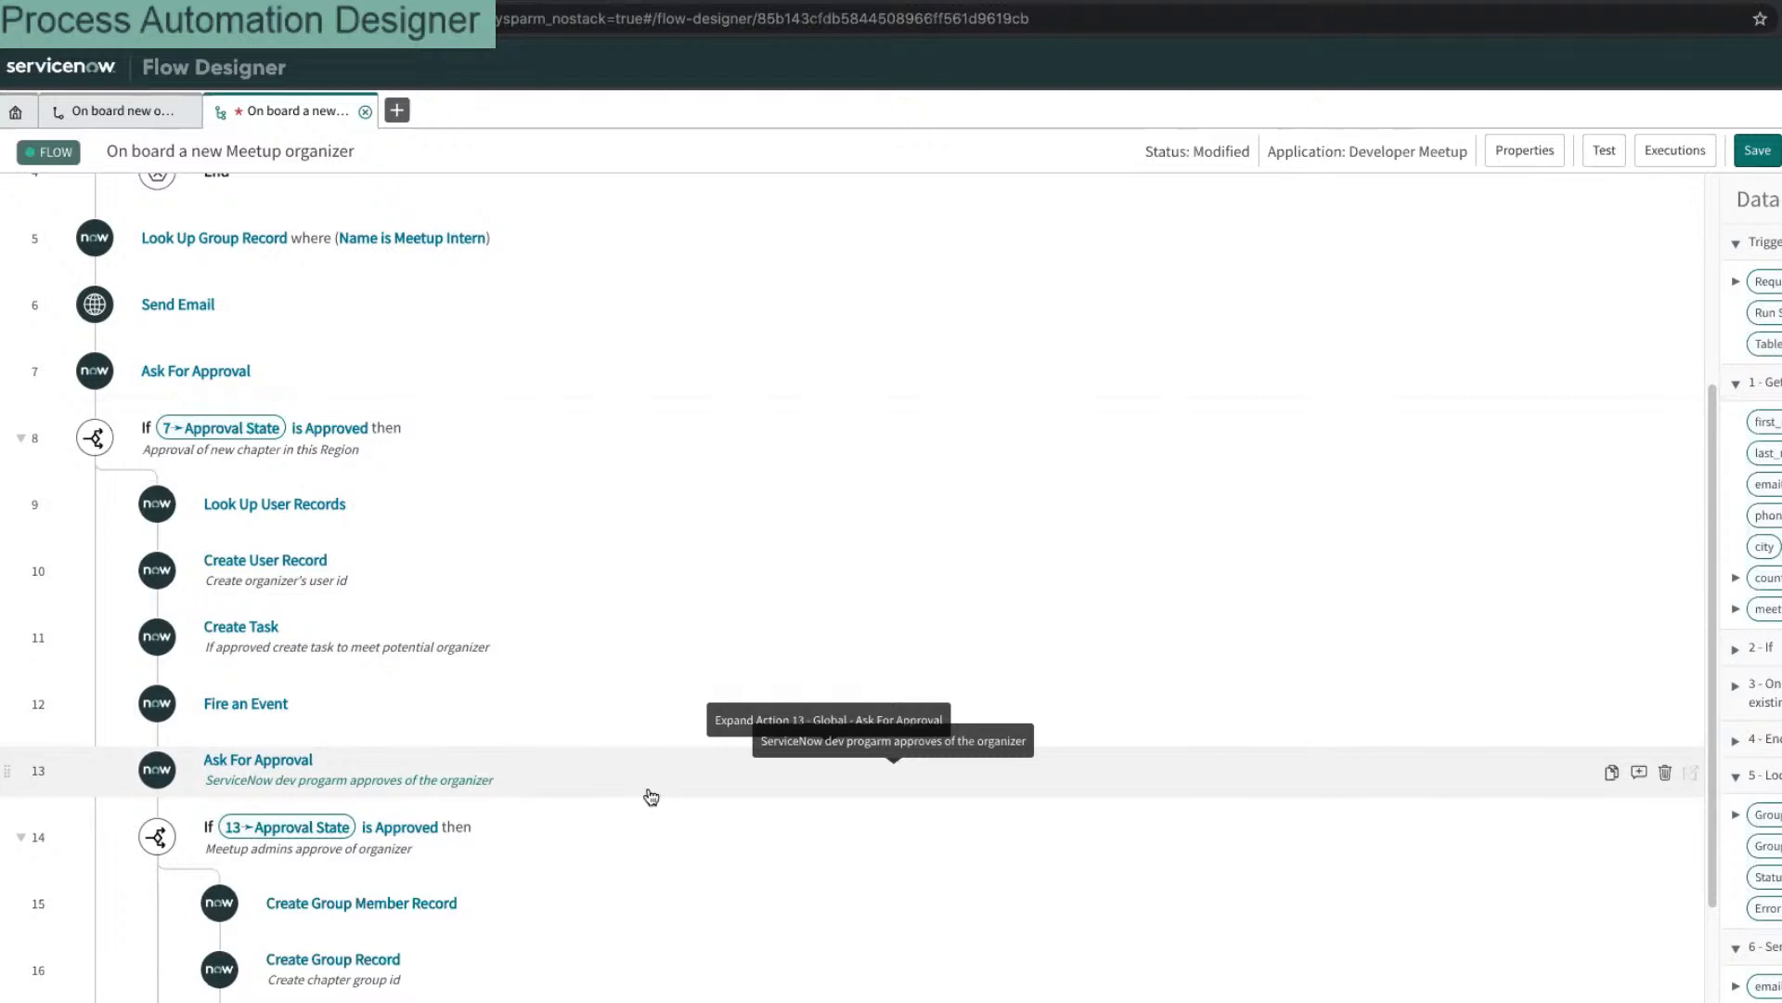
pyautogui.scroll(-2, 585, 358)
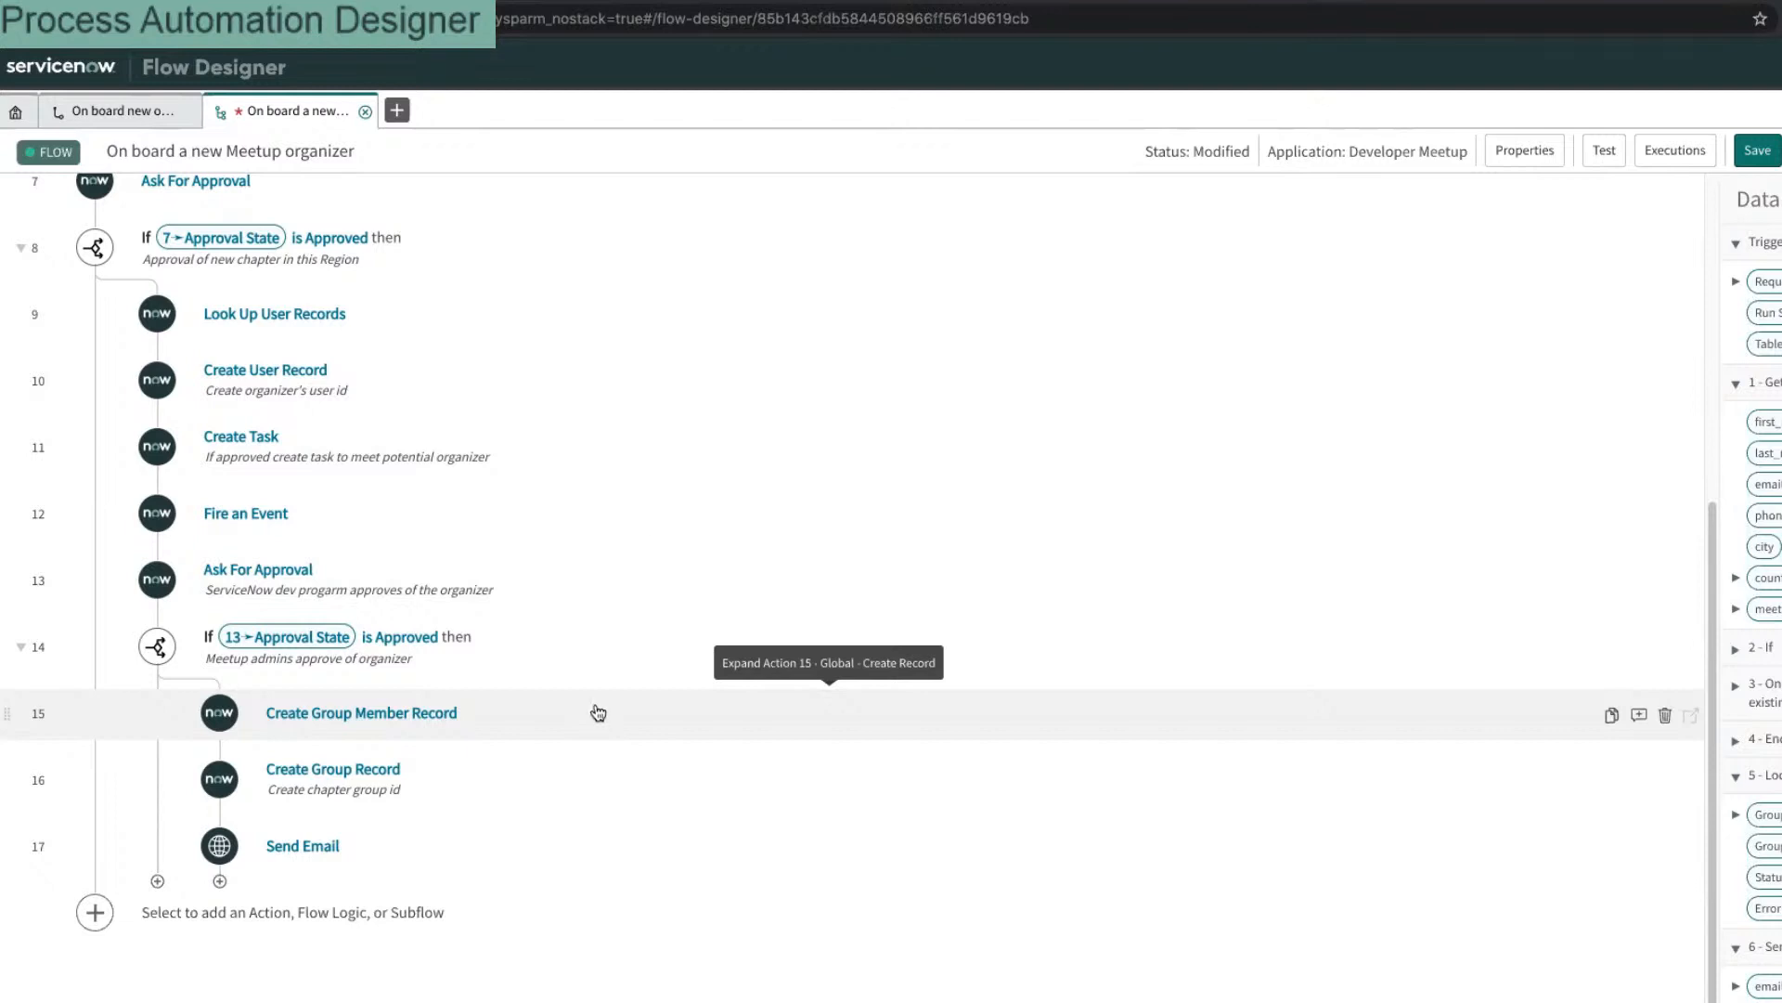
pyautogui.scroll(6, 730, 608)
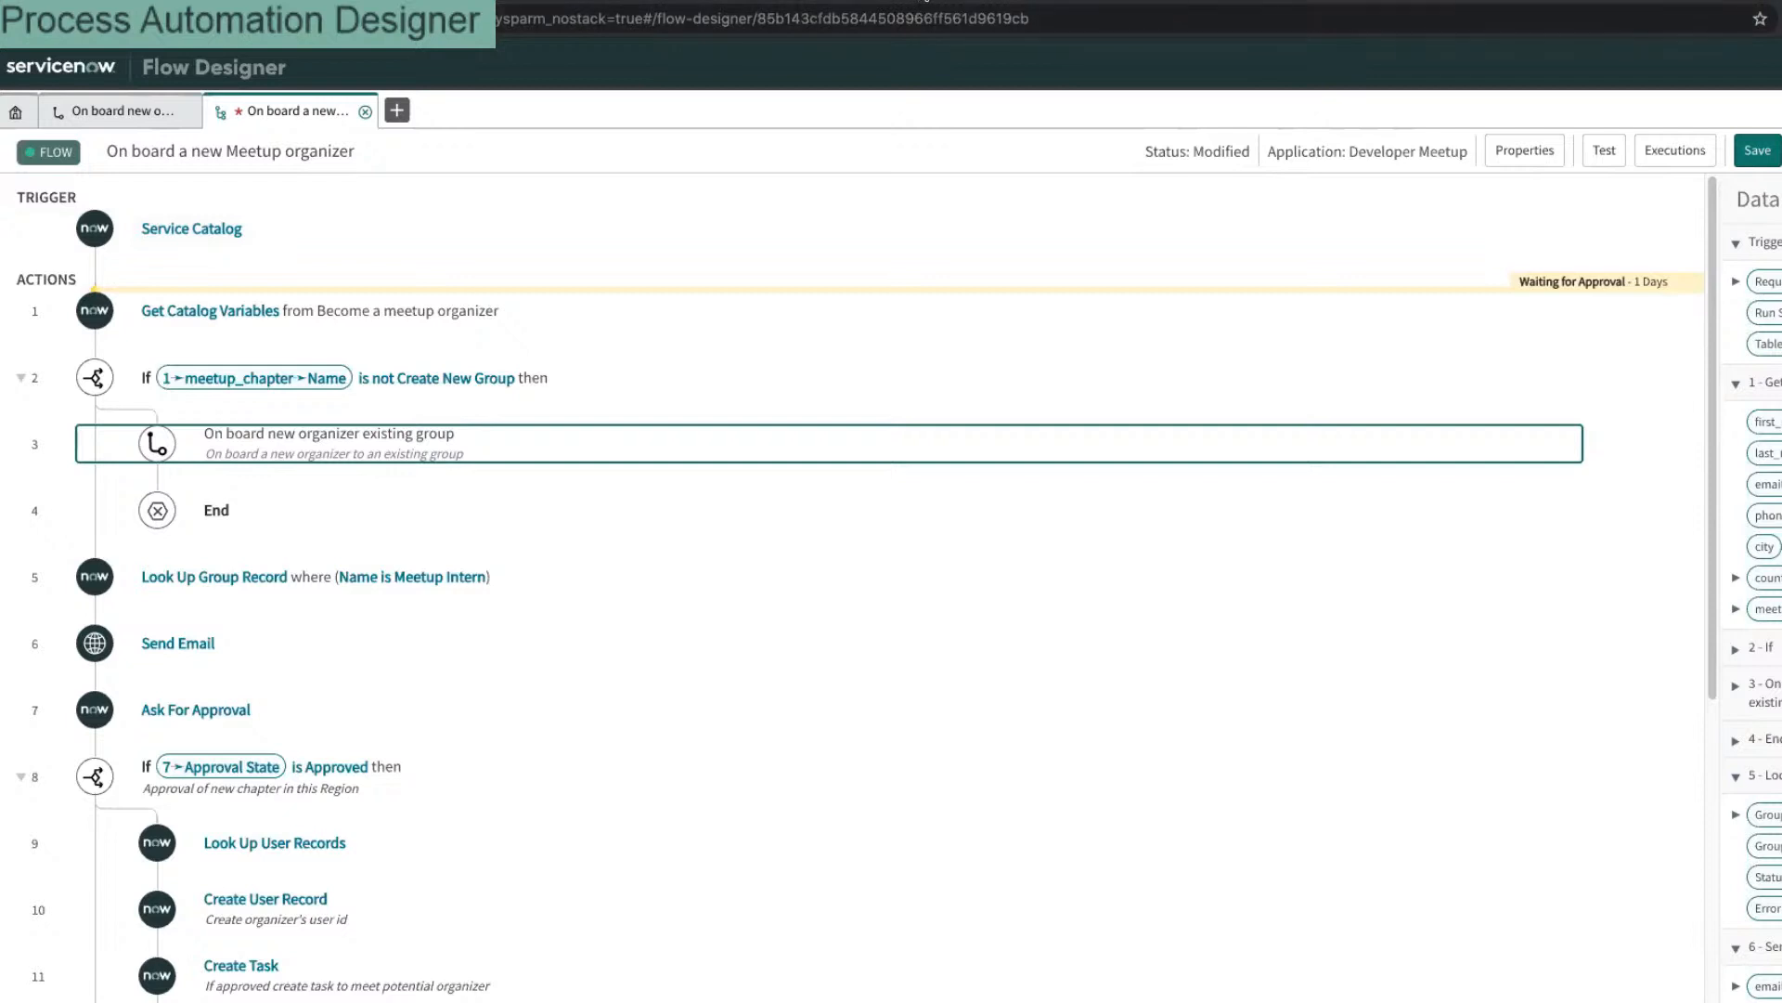
# Step: In the meetup Workspace tab, open Admin Tasks > Open from the Lists panel
pyautogui.click(913, 2)
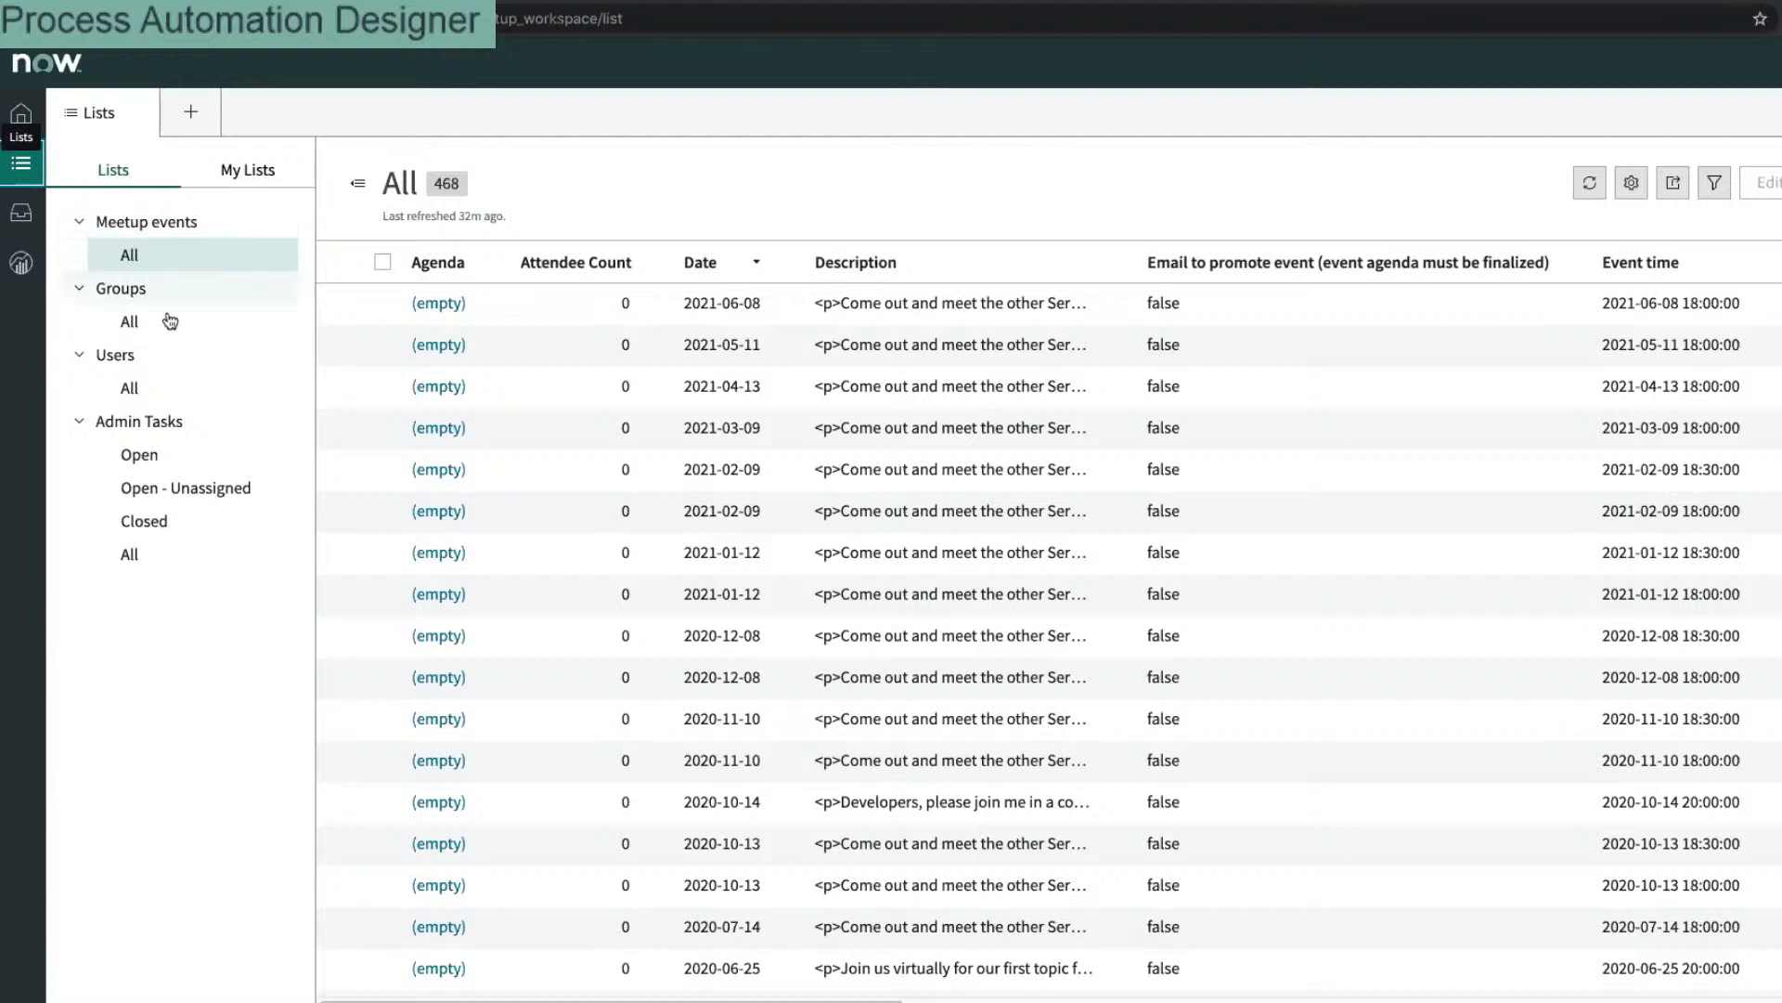
pyautogui.click(163, 464)
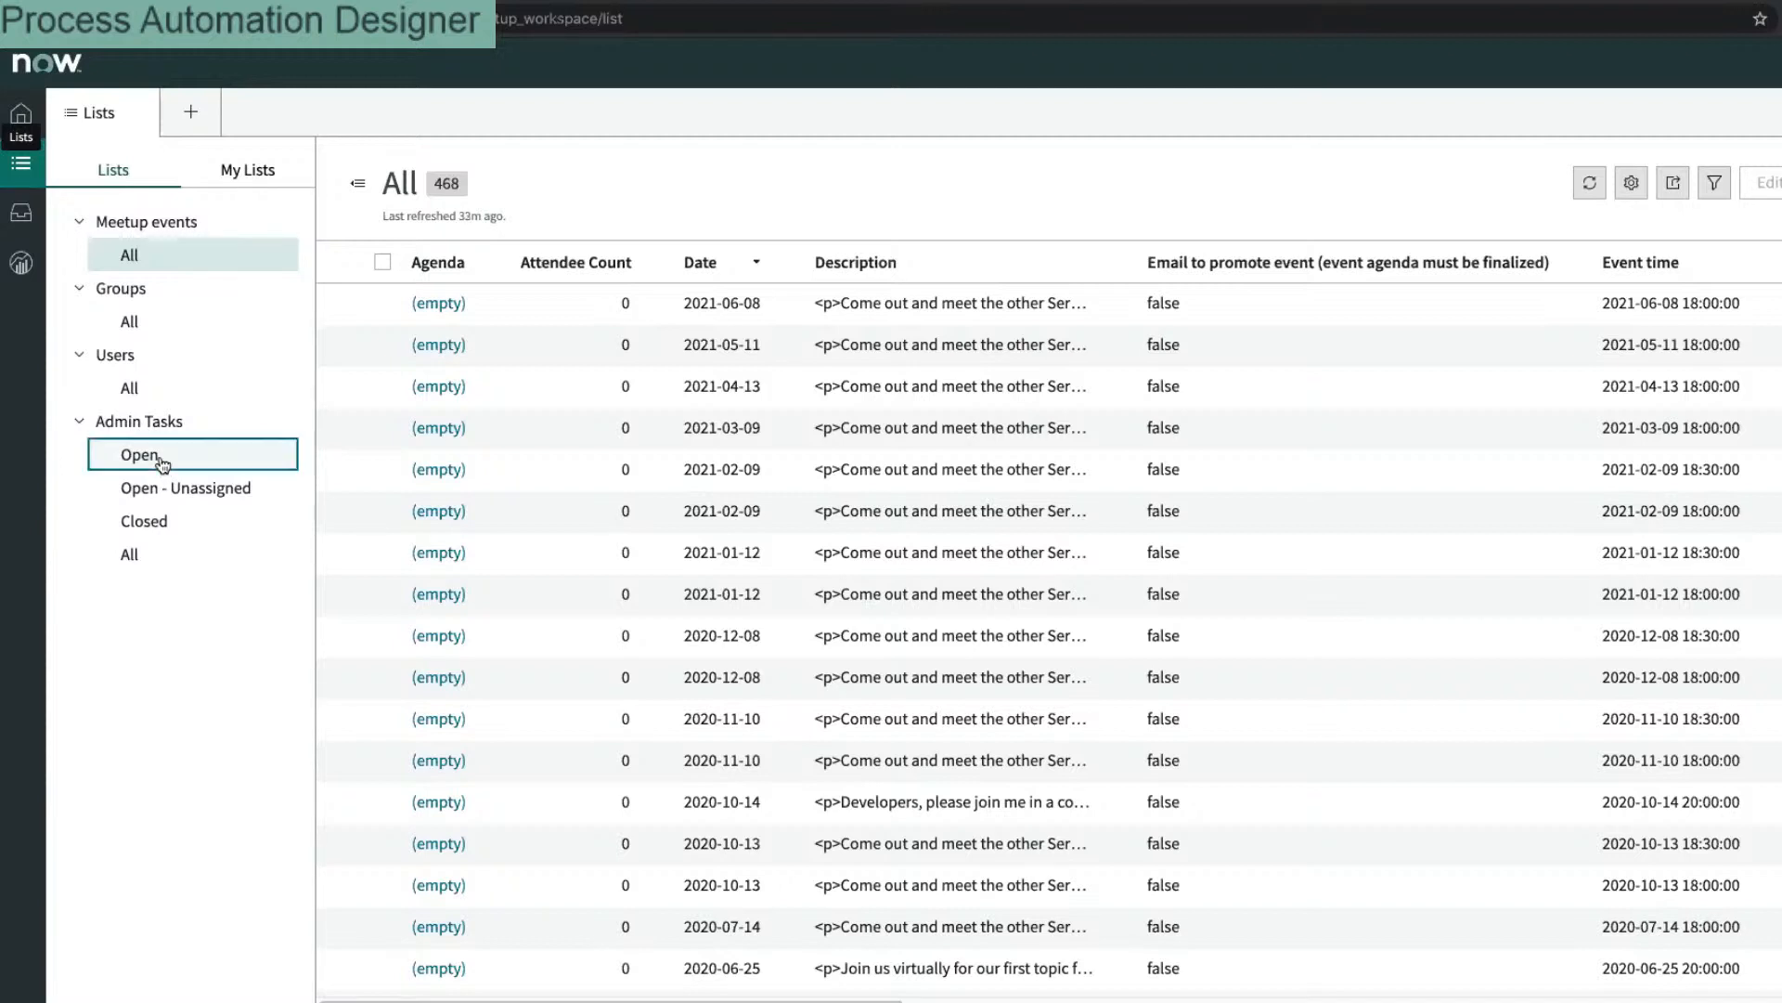
# Step: Show the full list of all groups
pyautogui.click(147, 321)
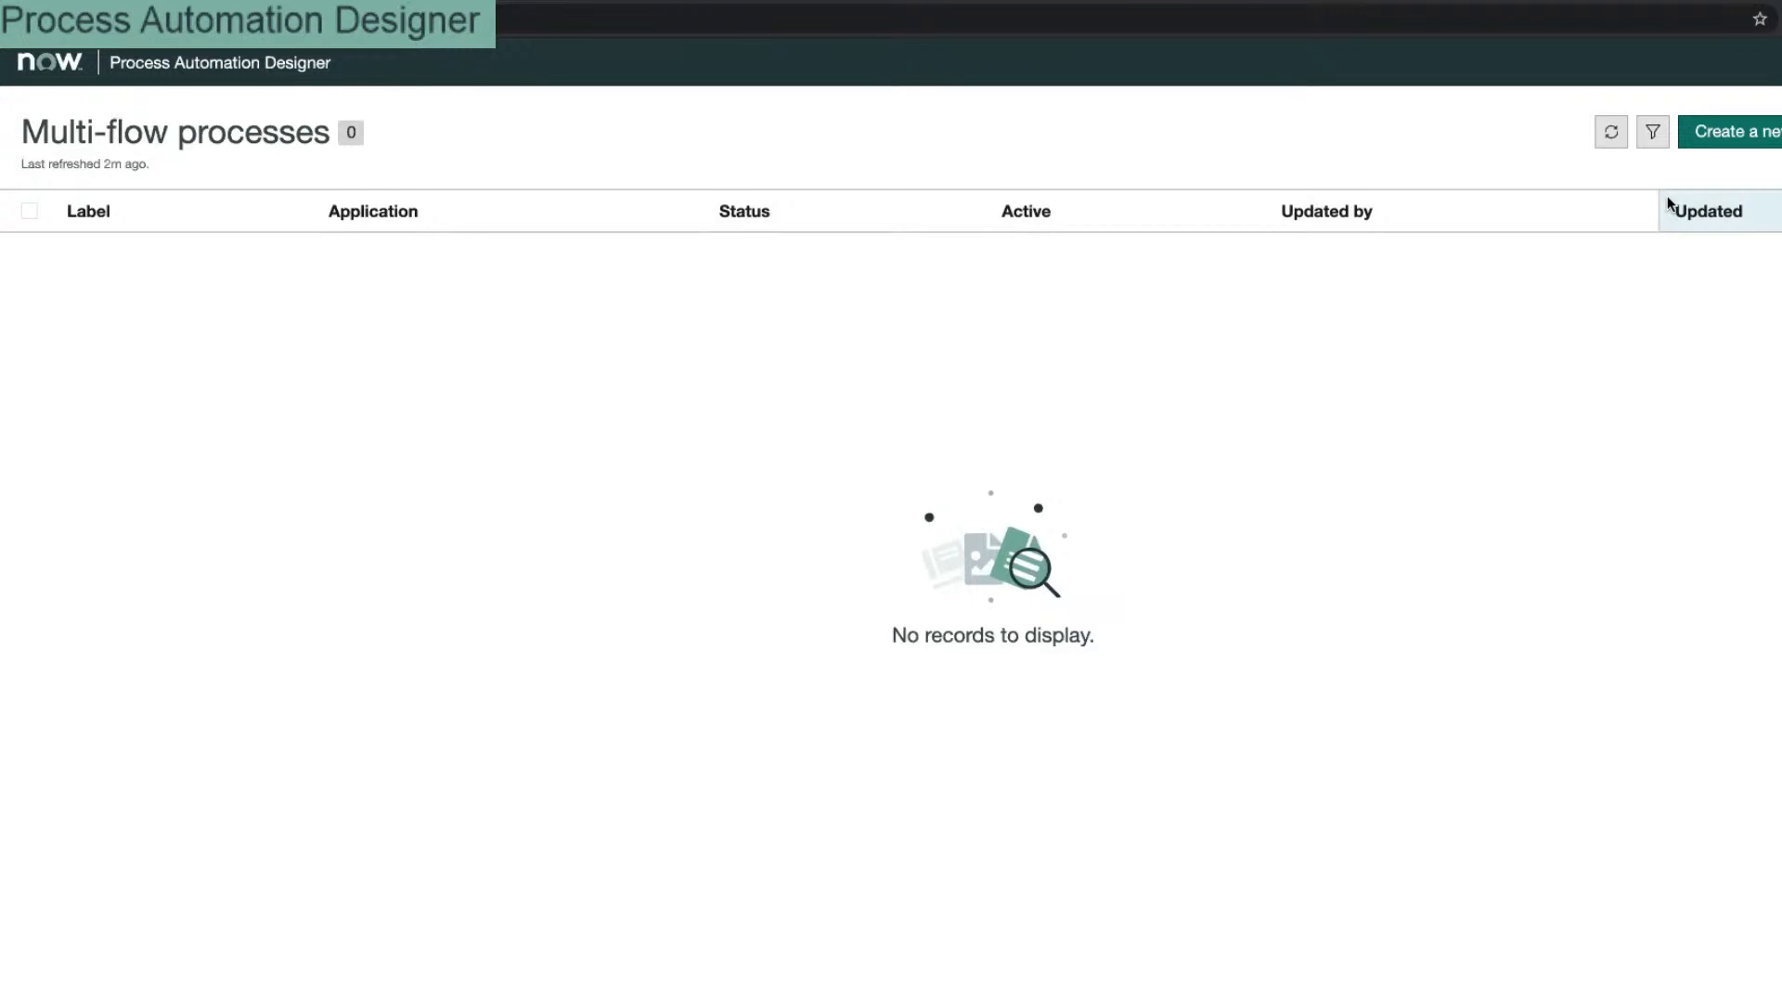
# Step: Create a process labelled 'Onboard Meetup Chapter', described 'Used to manage onboarding new meetup chapters'
pyautogui.click(1763, 146)
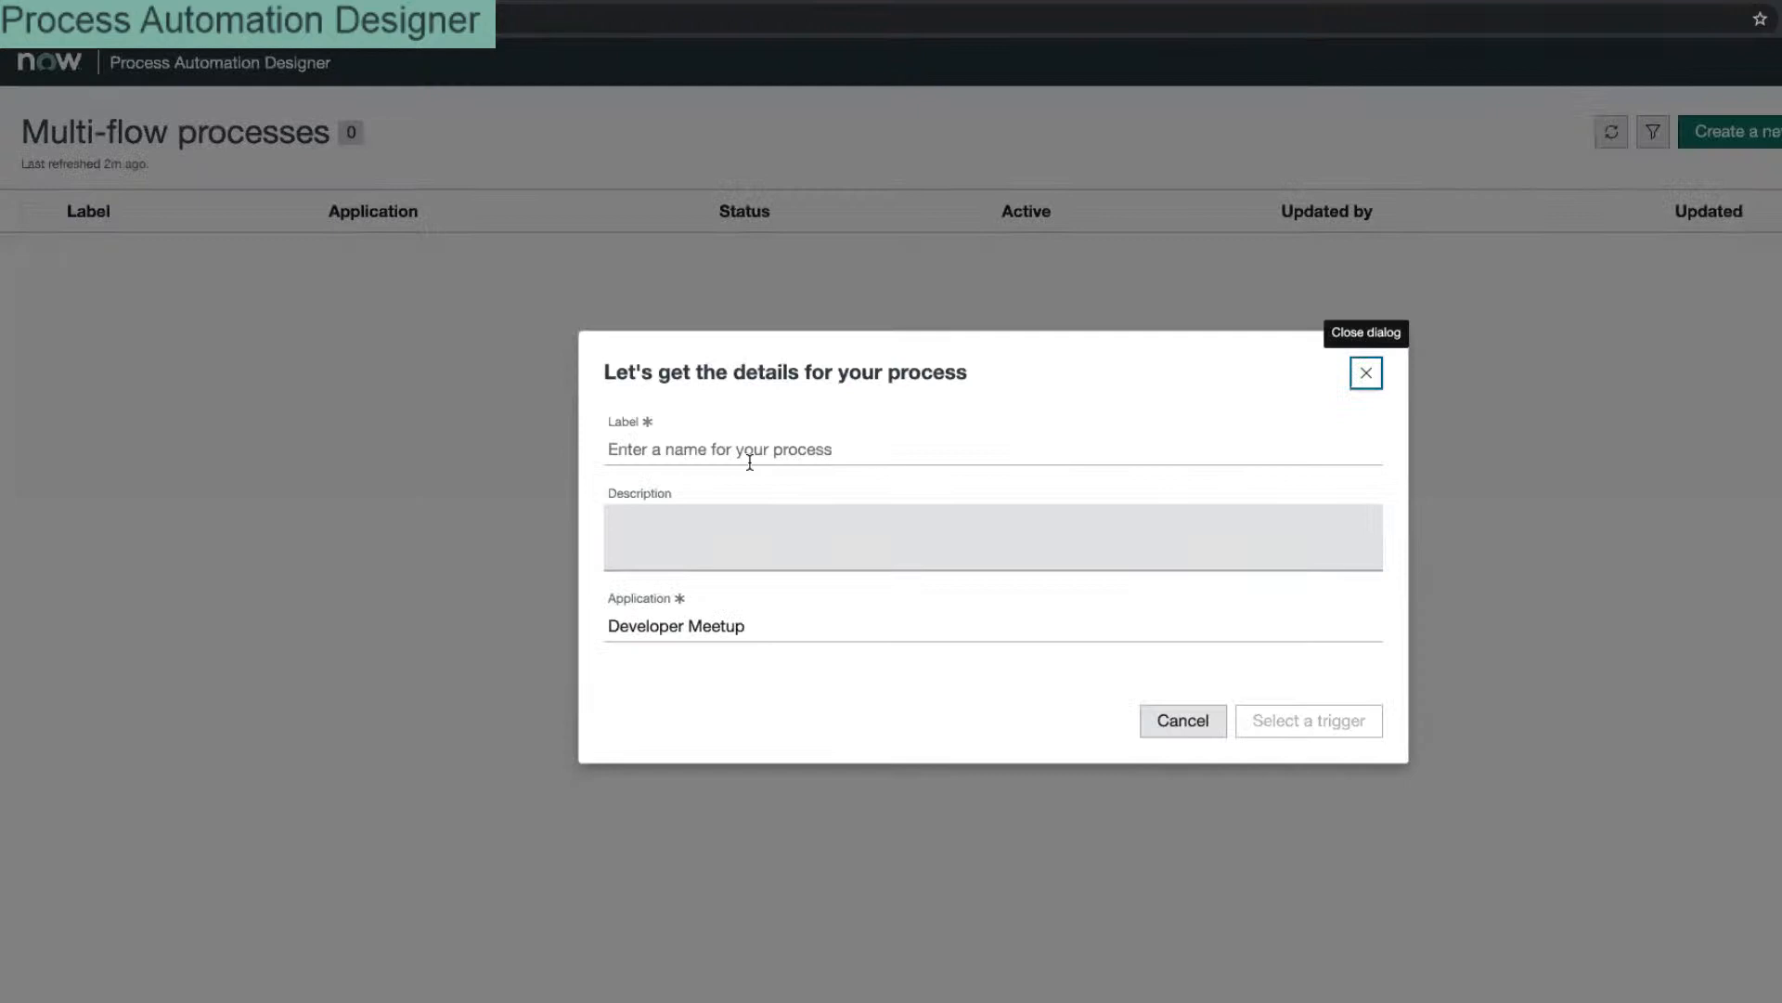
pyautogui.click(742, 446)
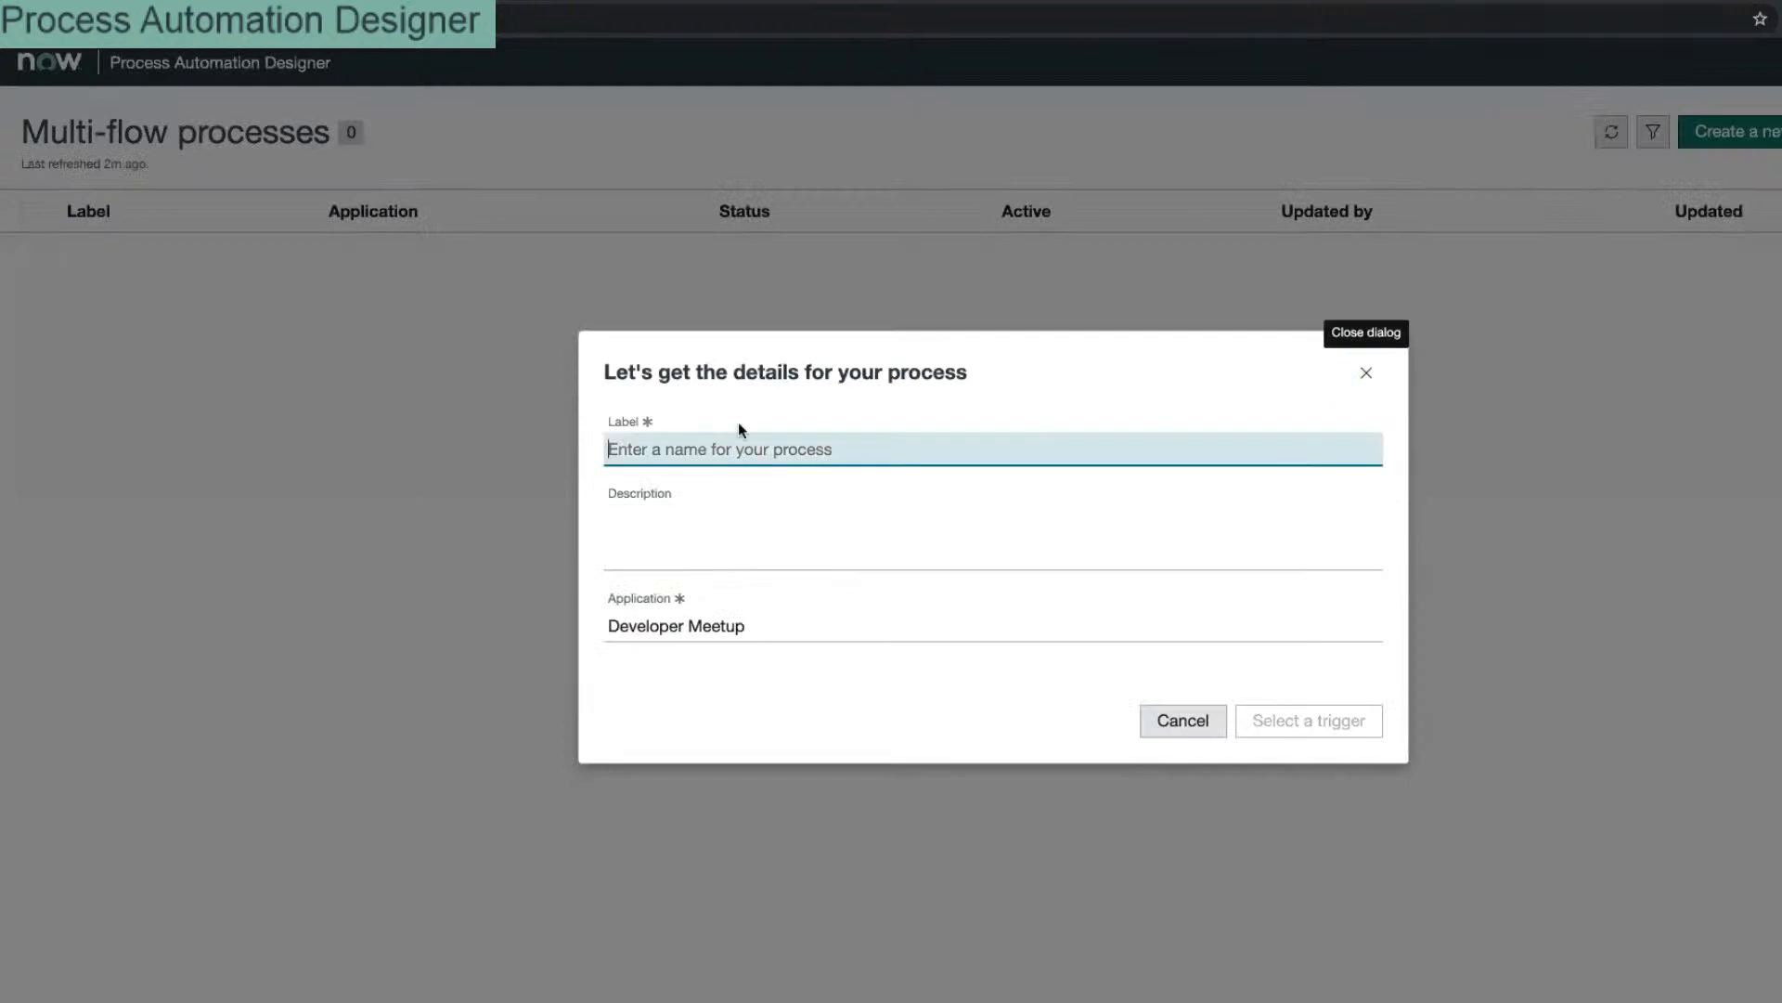
pyautogui.write('Onboar')
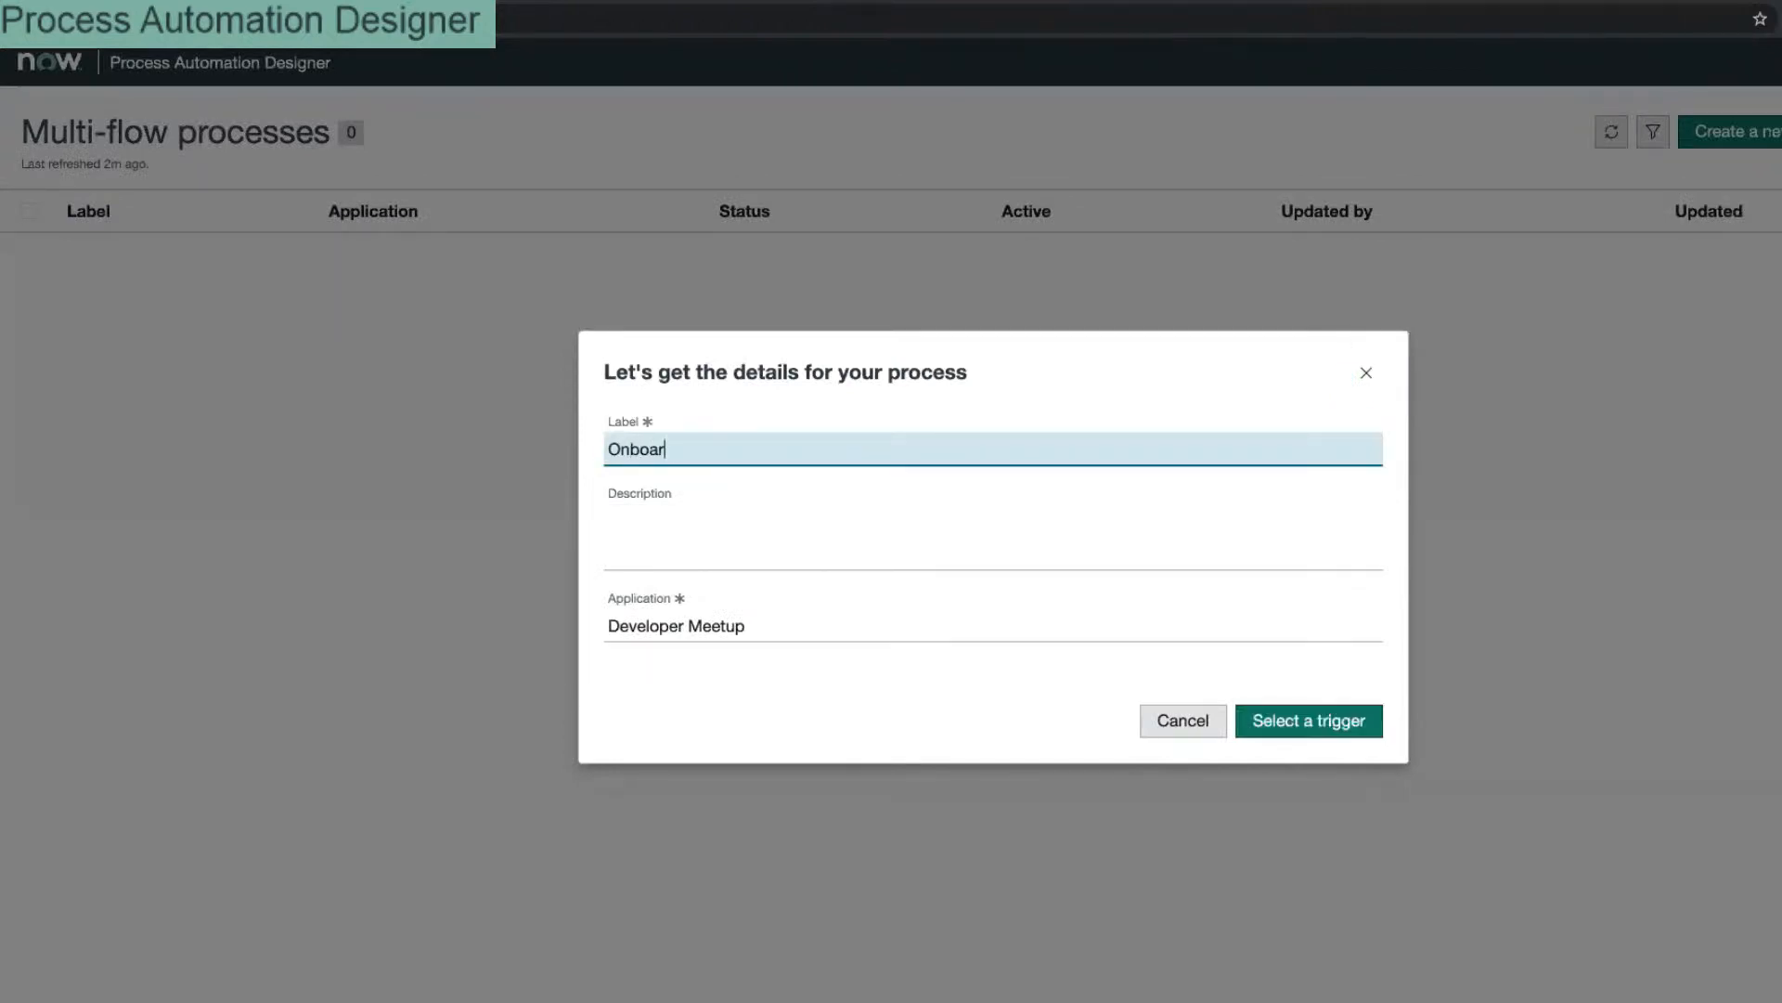
pyautogui.write('d Meetup')
pyautogui.click(705, 525)
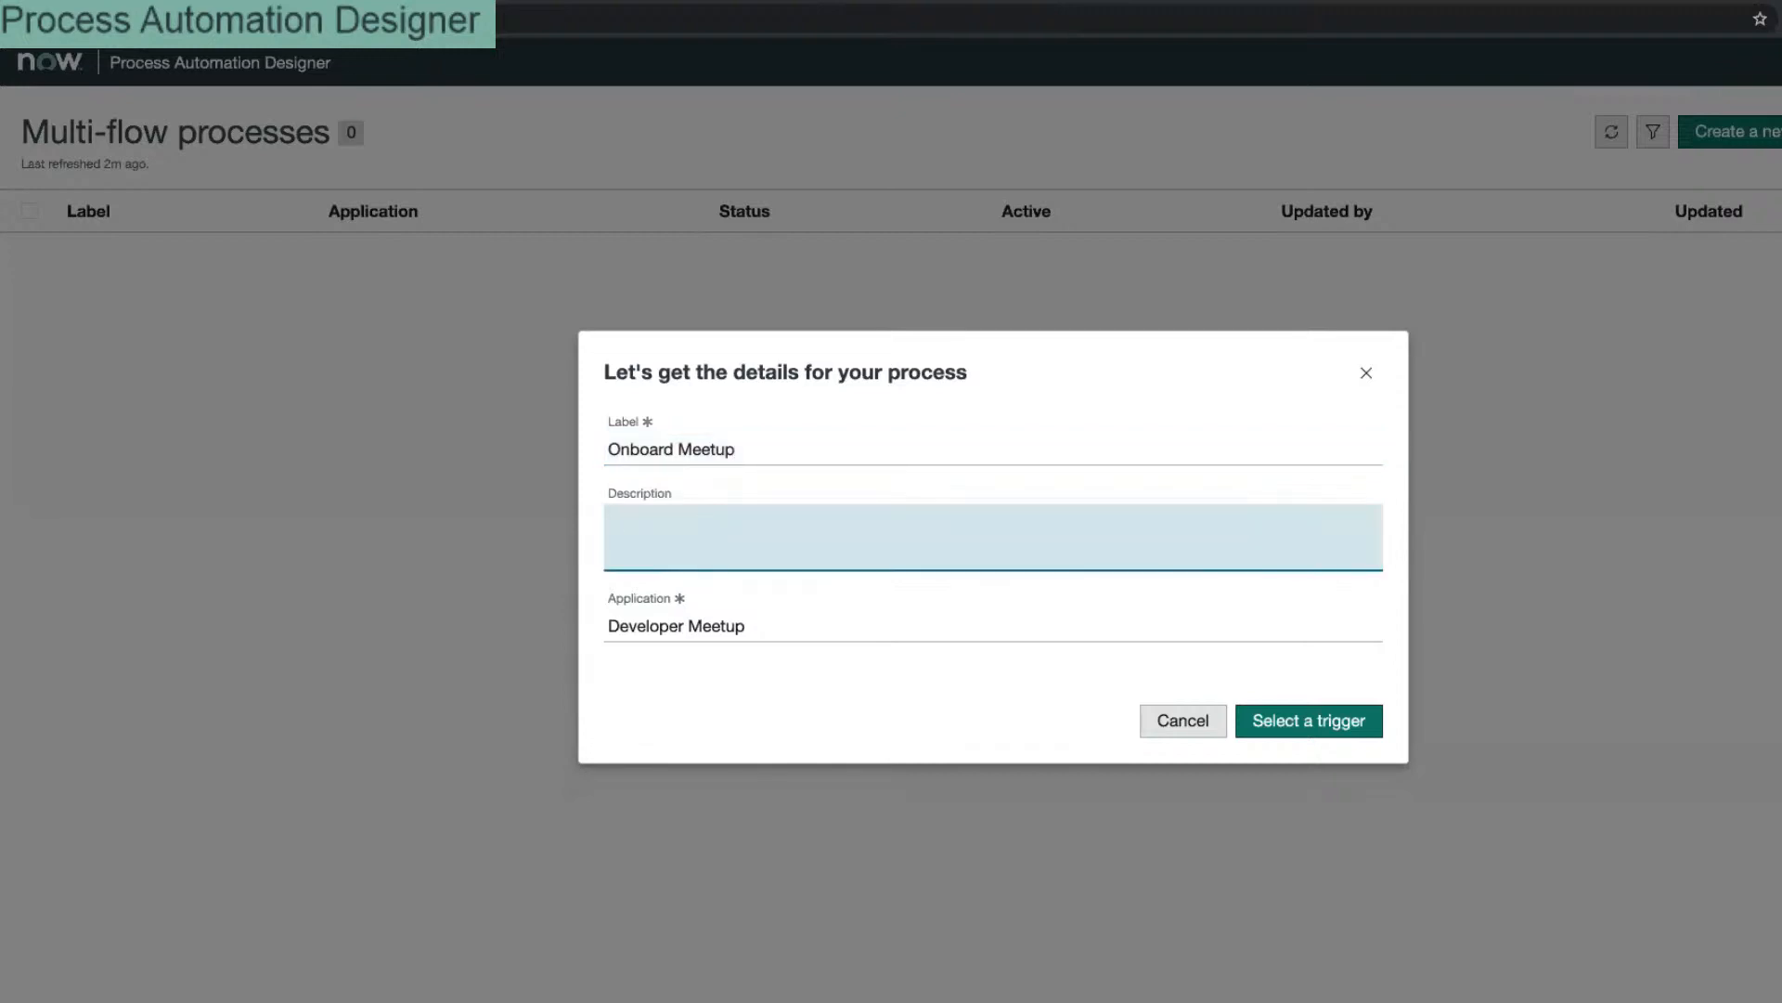
pyautogui.write('Used to manage onboardin')
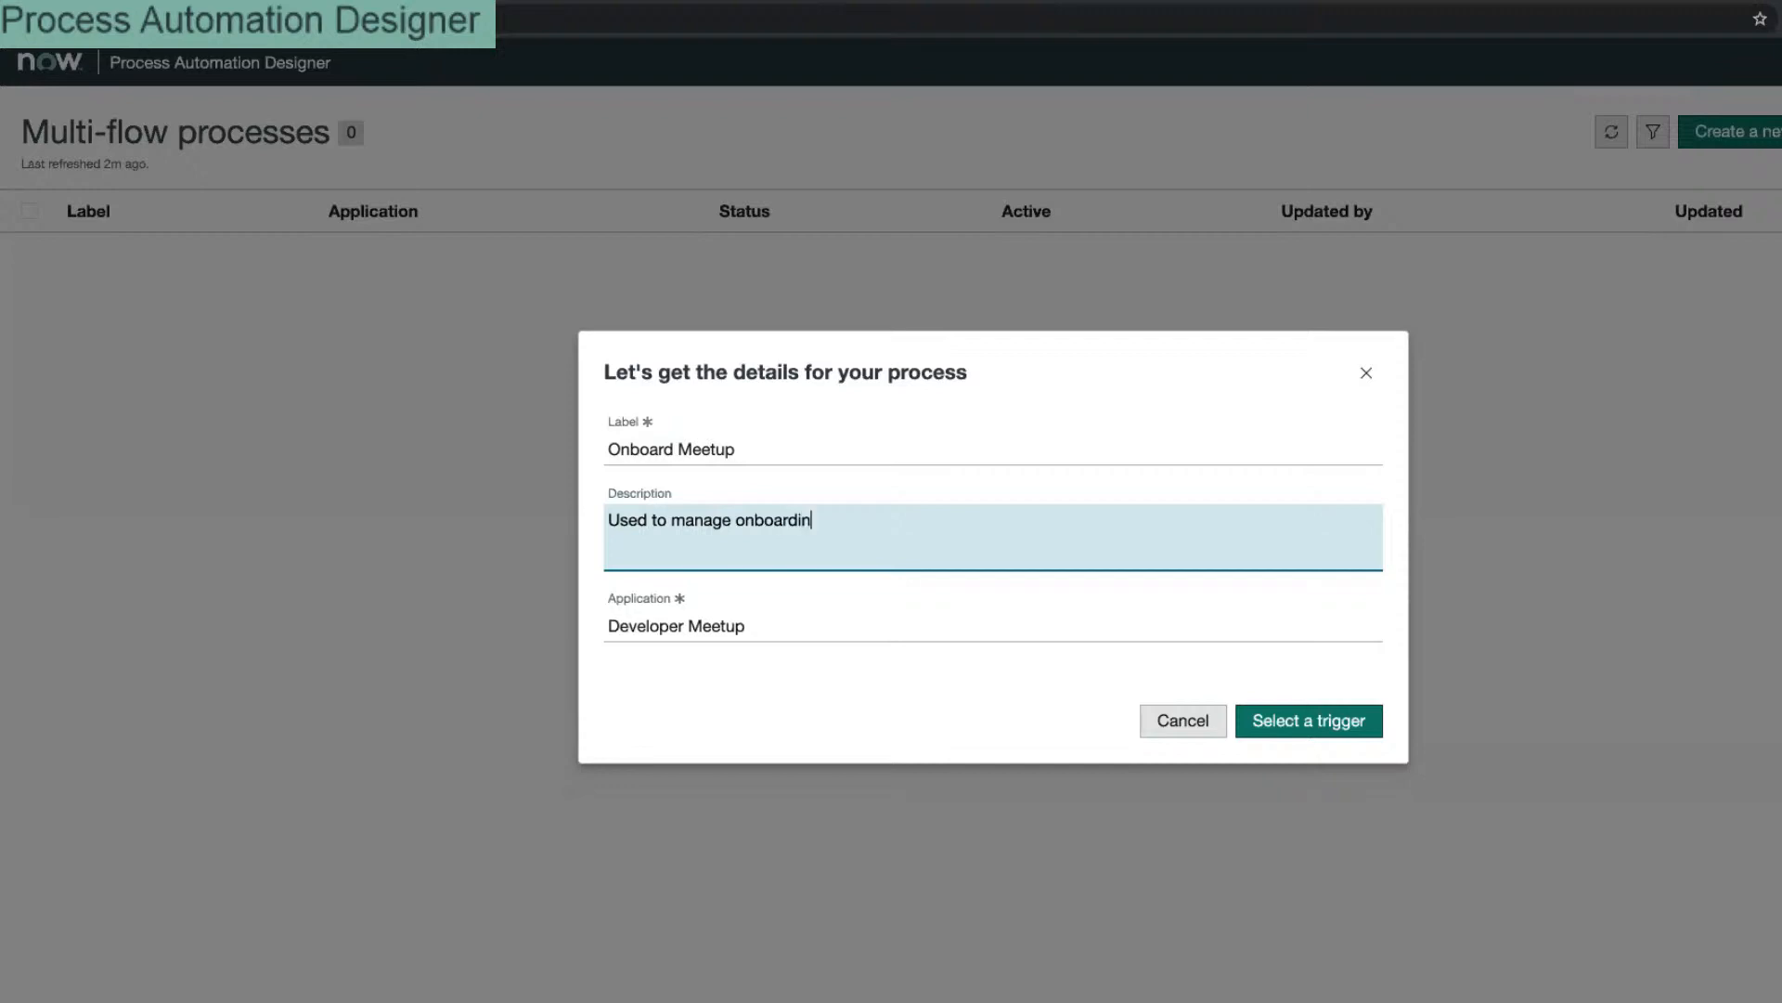
pyautogui.write('g new meetup chapters')
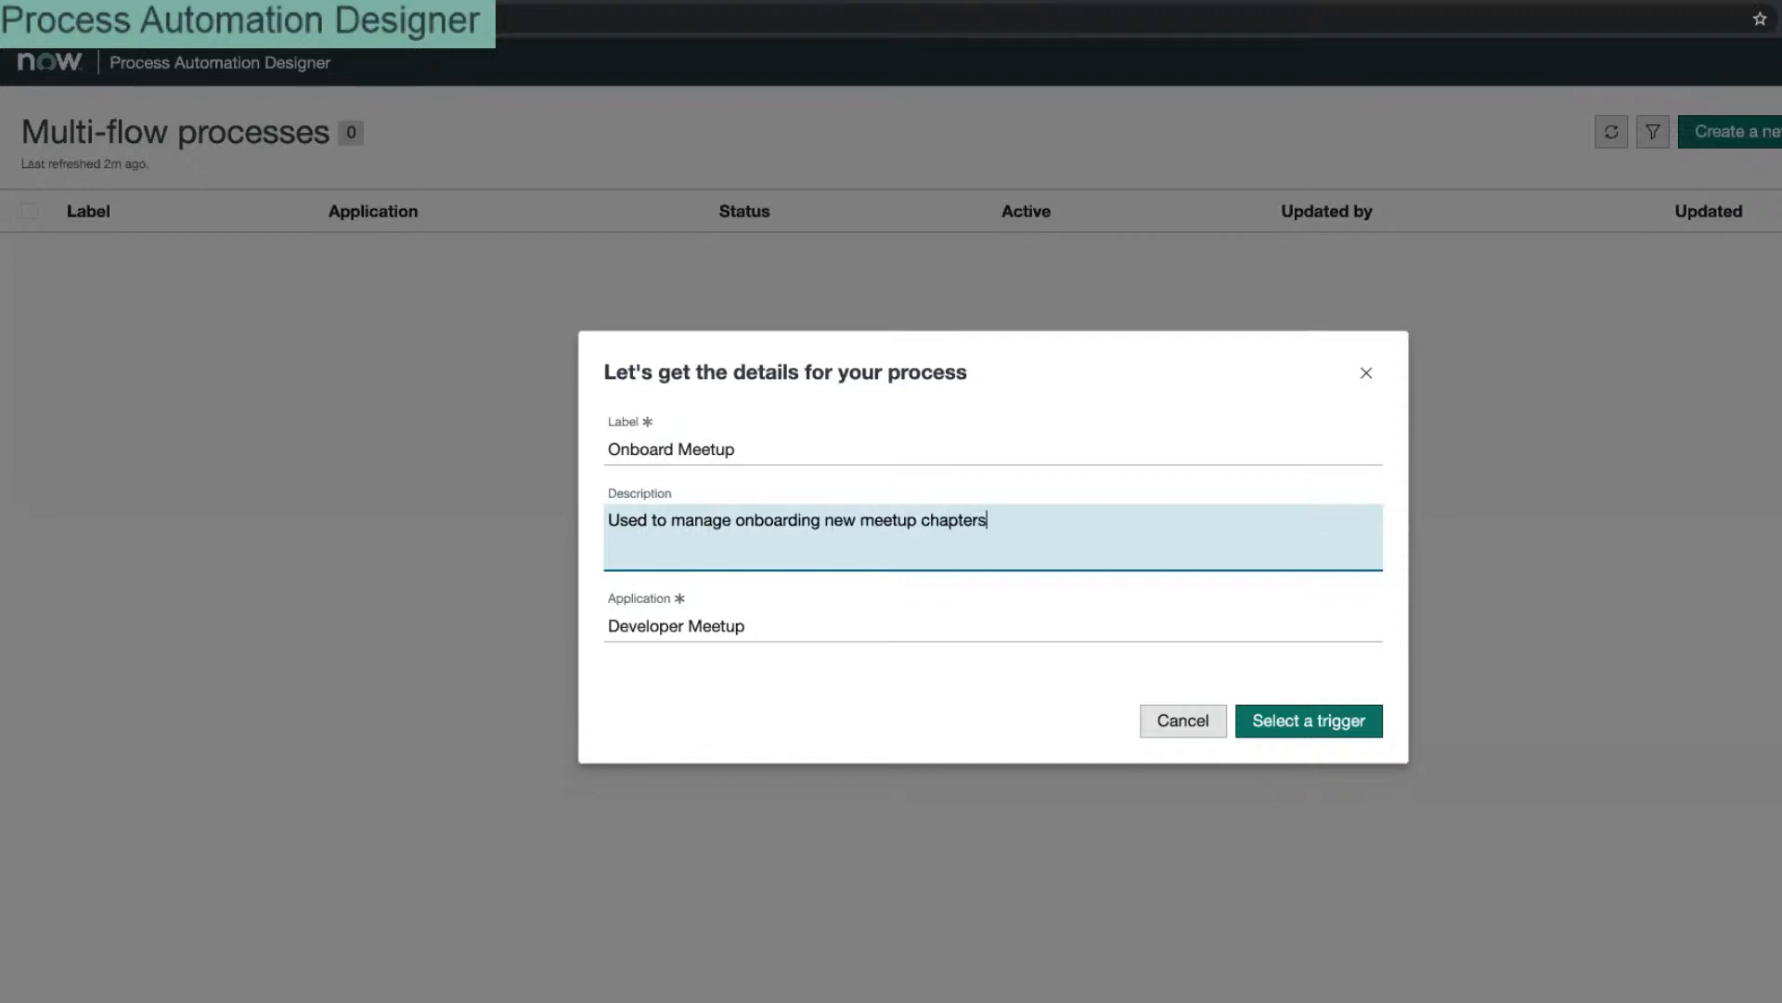
pyautogui.click(780, 434)
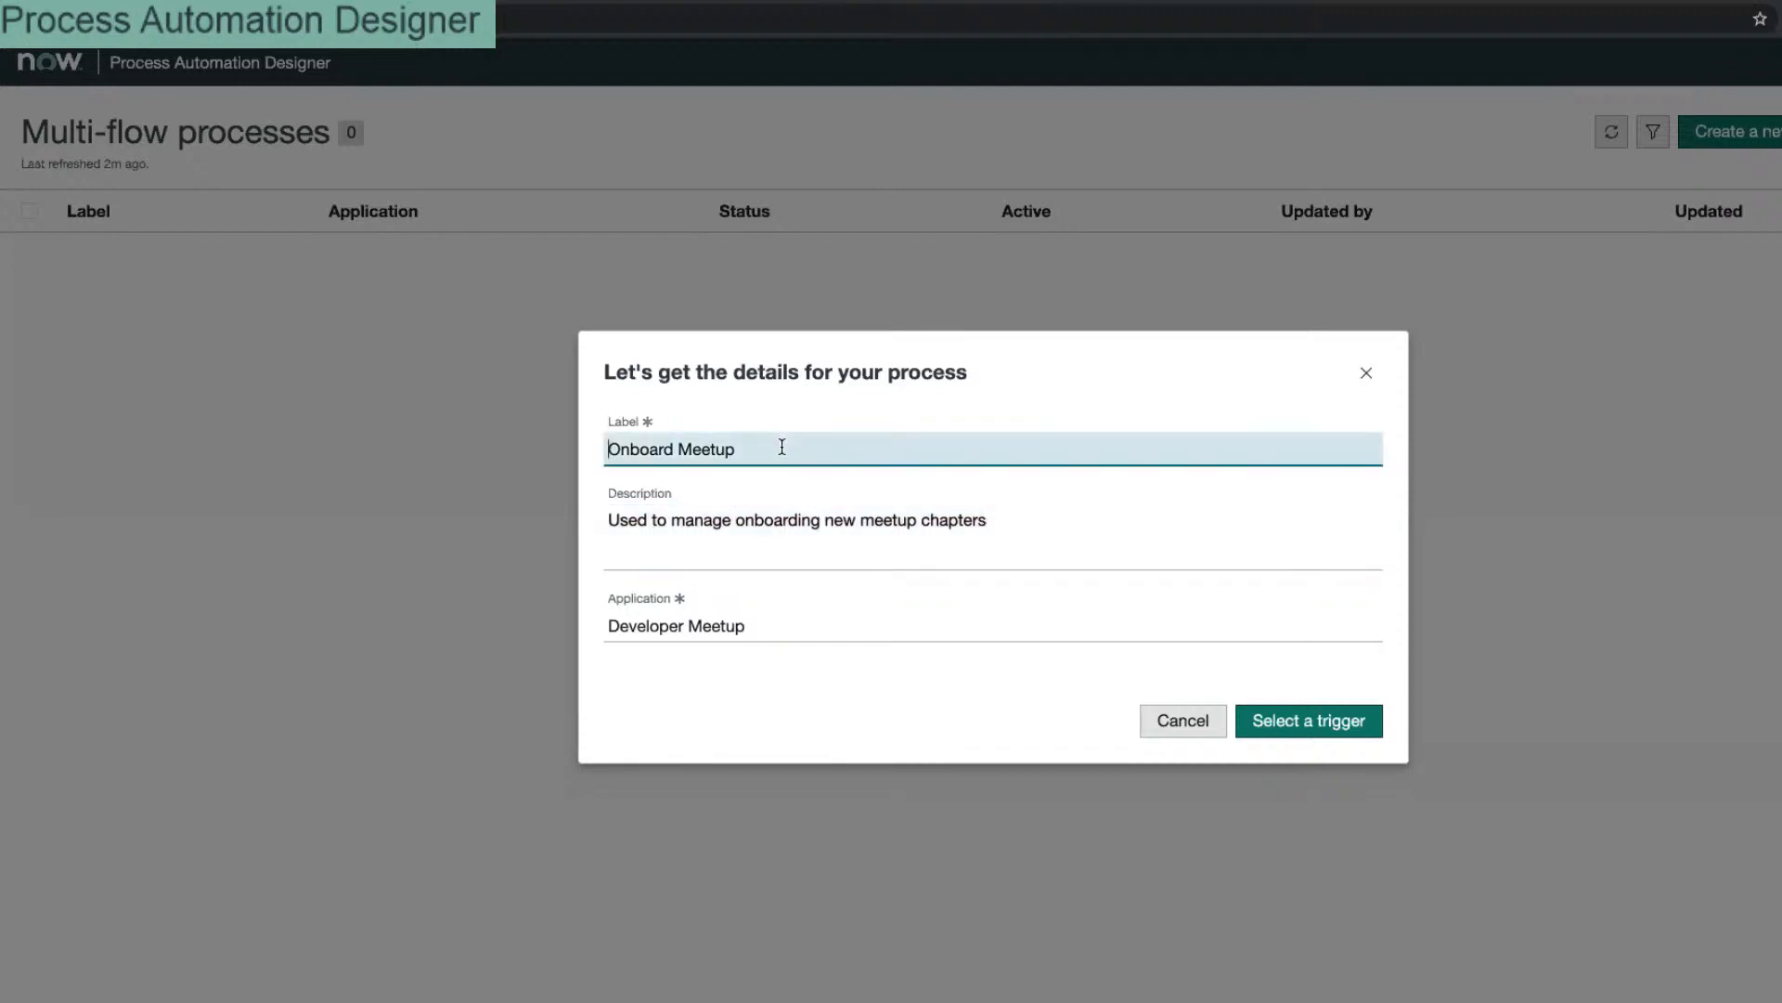
pyautogui.write('Chapter')
# Step: Define custom run conditions for the process with Record Create as the trigger type
pyautogui.click(1297, 724)
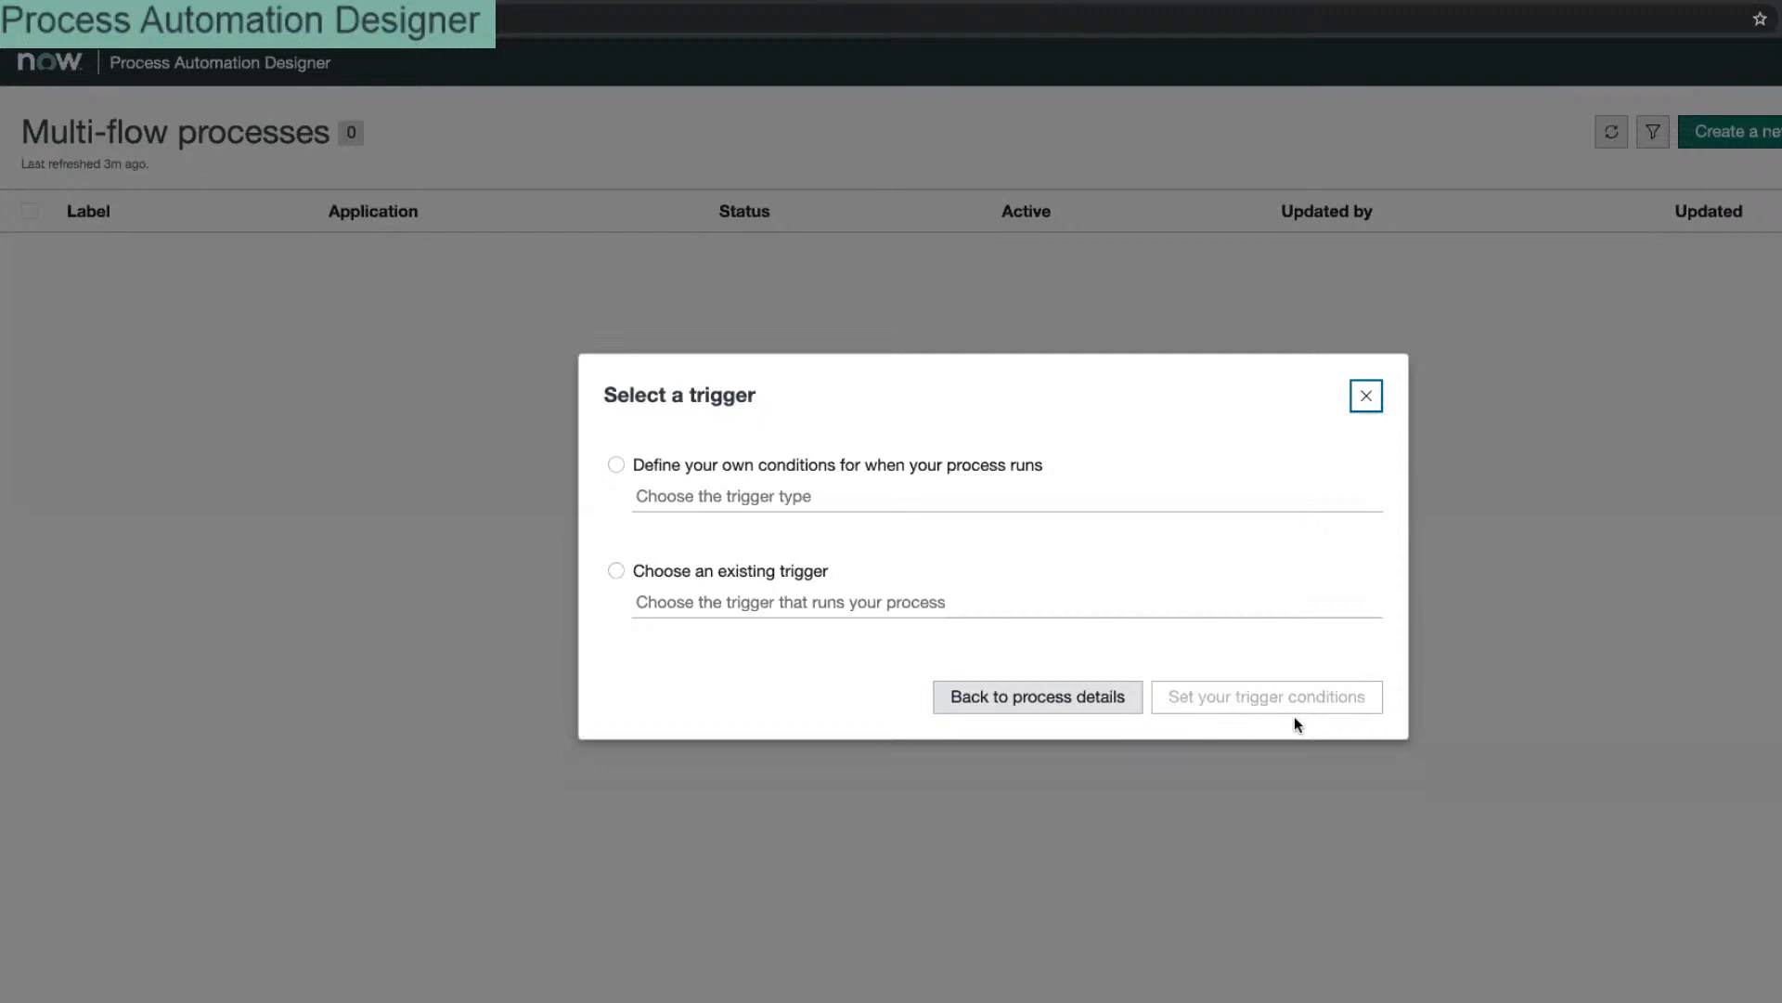
pyautogui.click(773, 467)
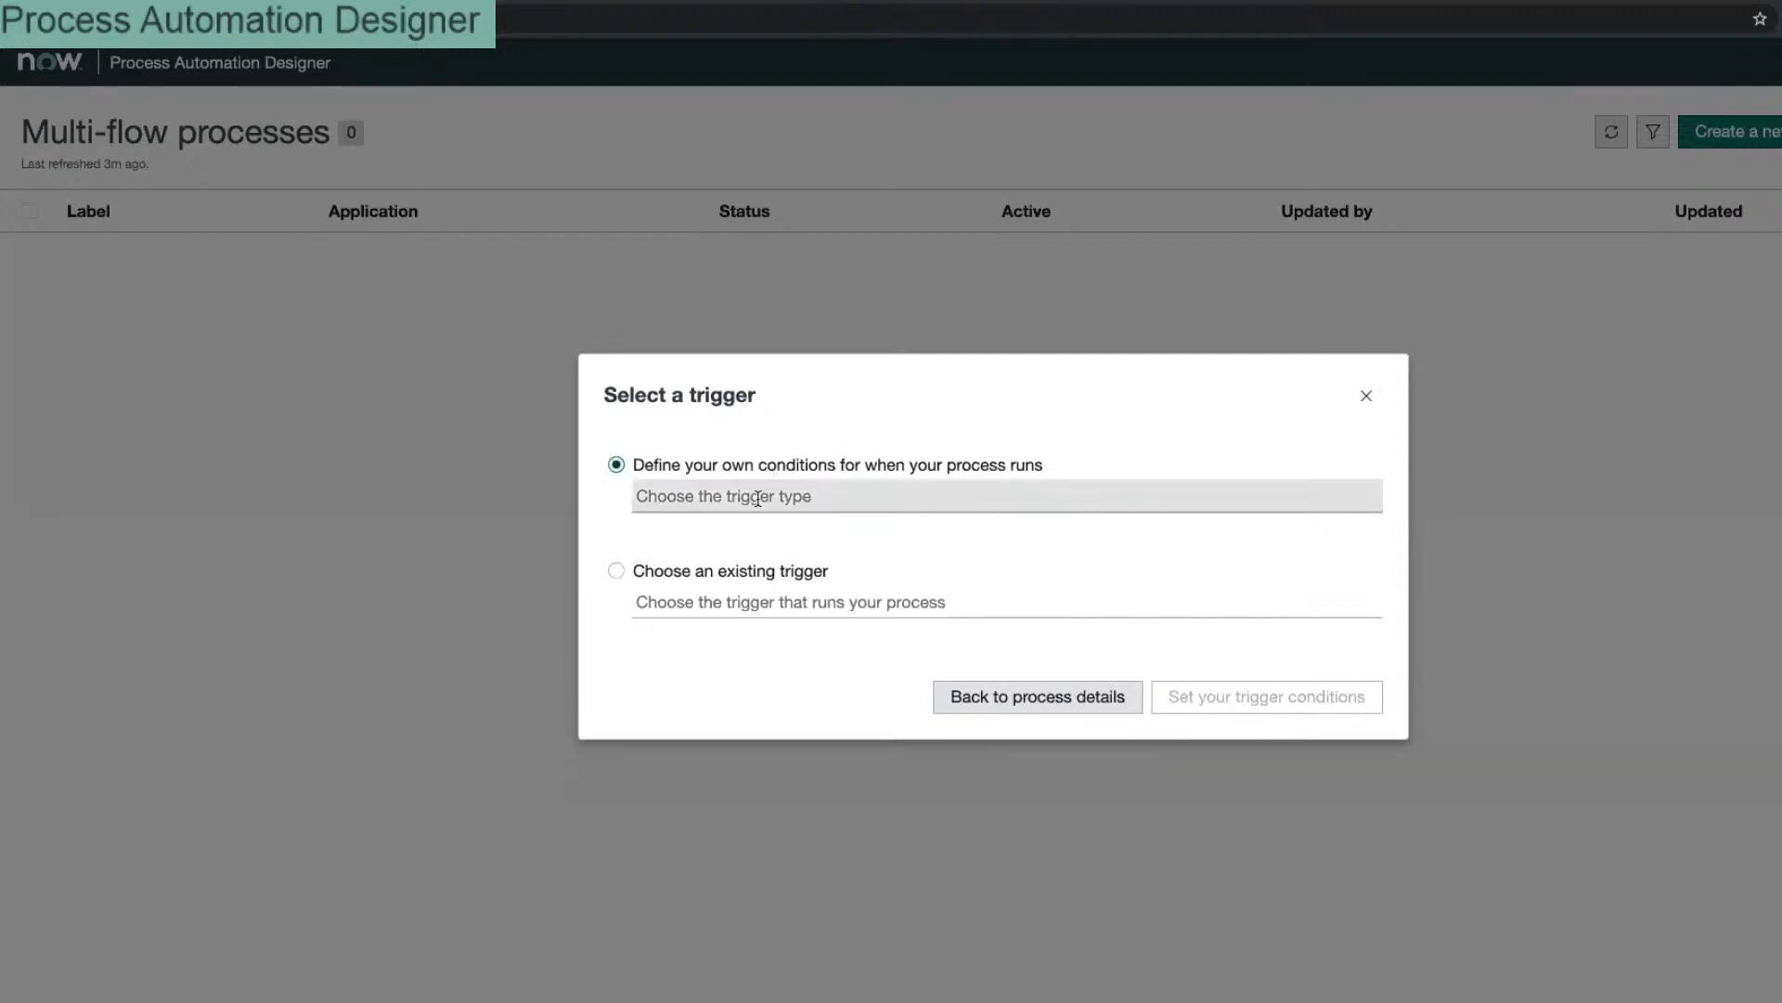
pyautogui.click(758, 500)
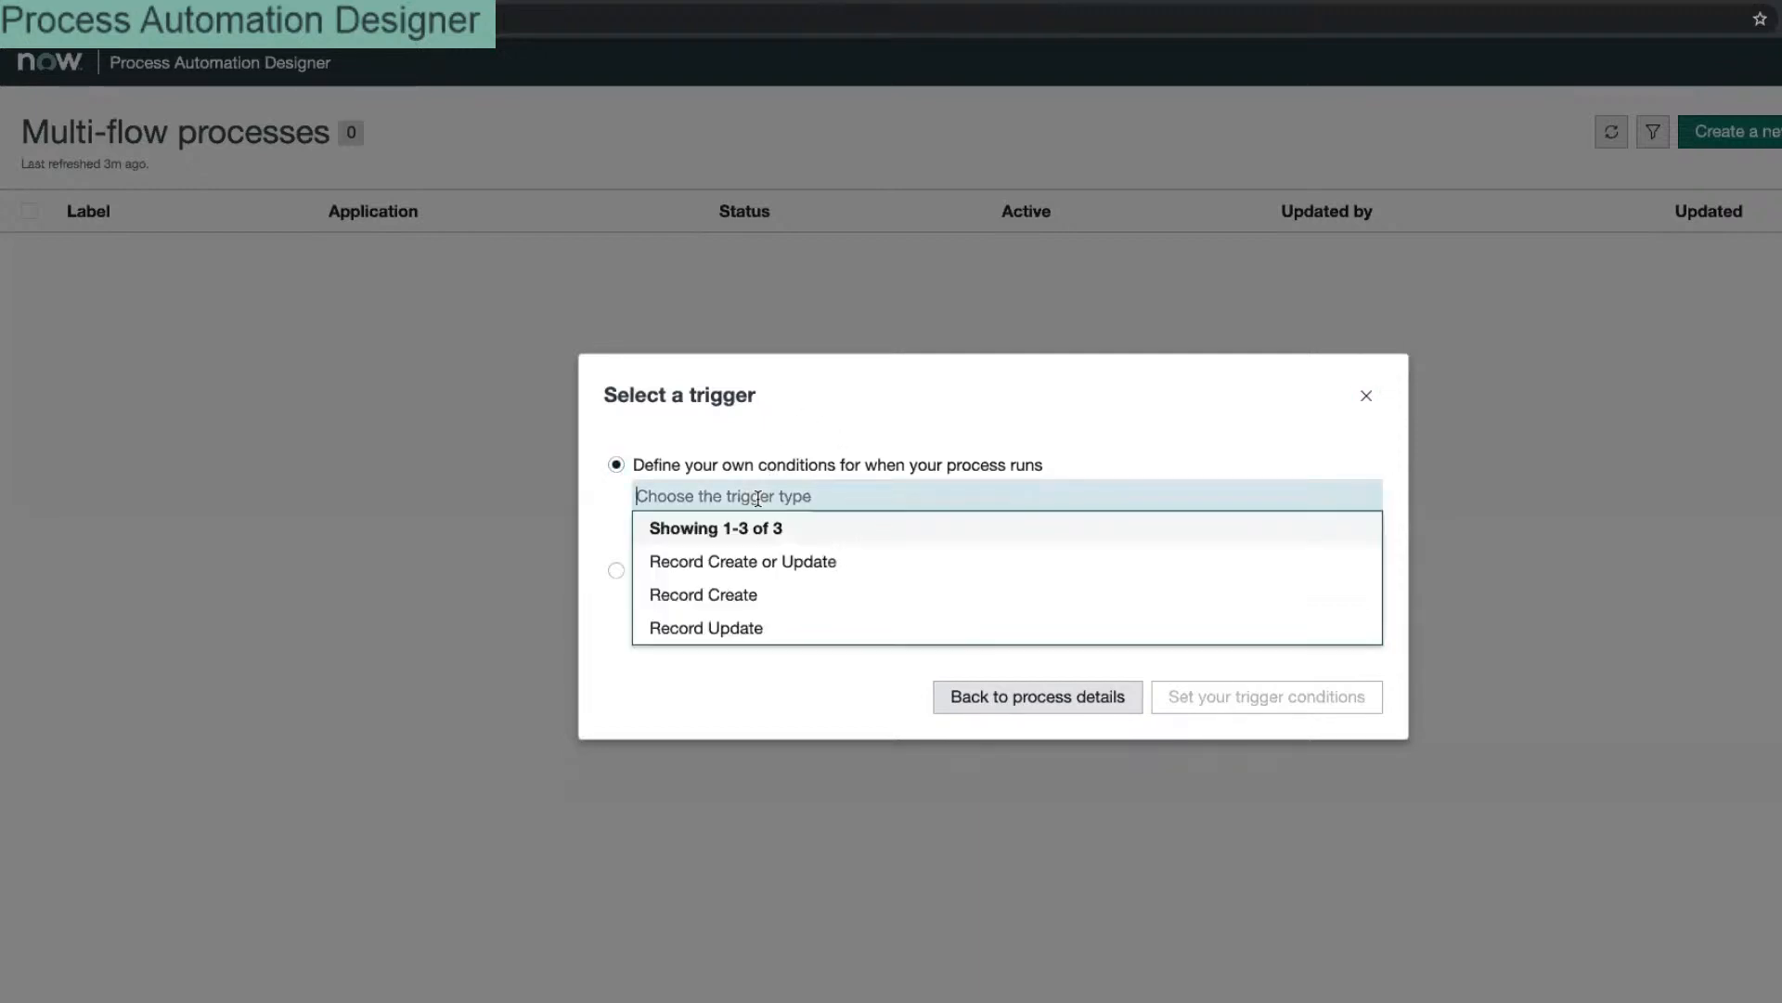
pyautogui.click(778, 440)
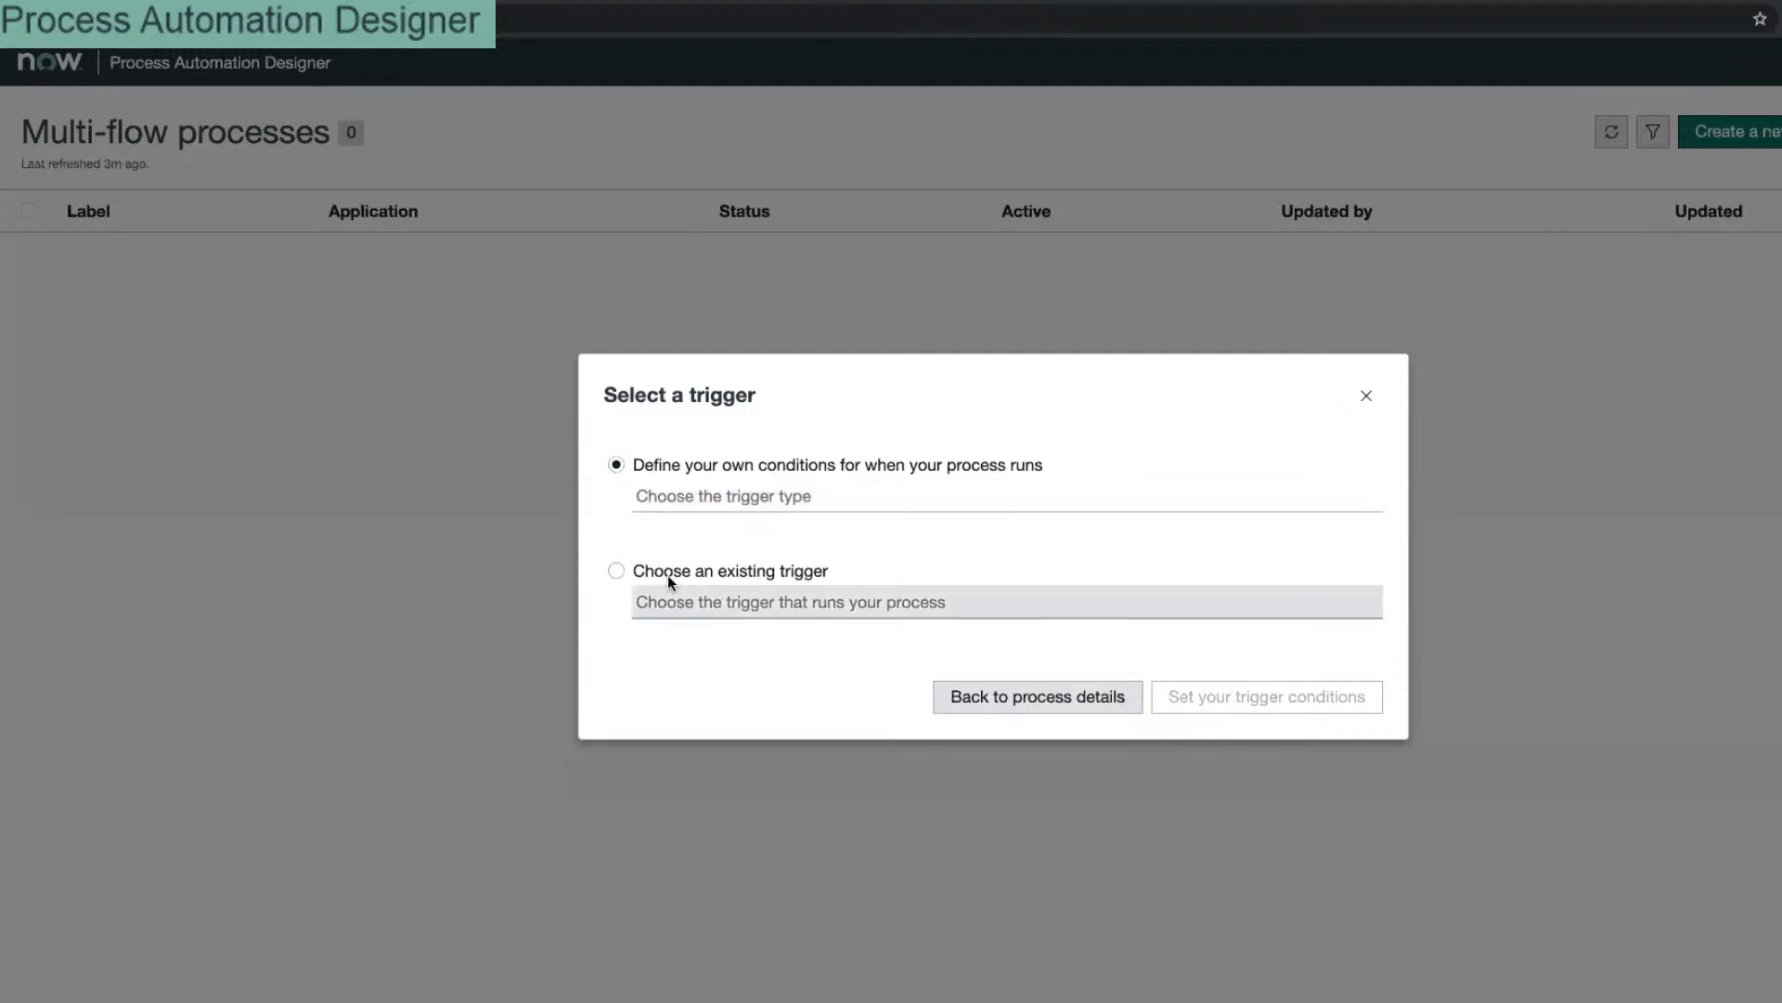
pyautogui.click(683, 568)
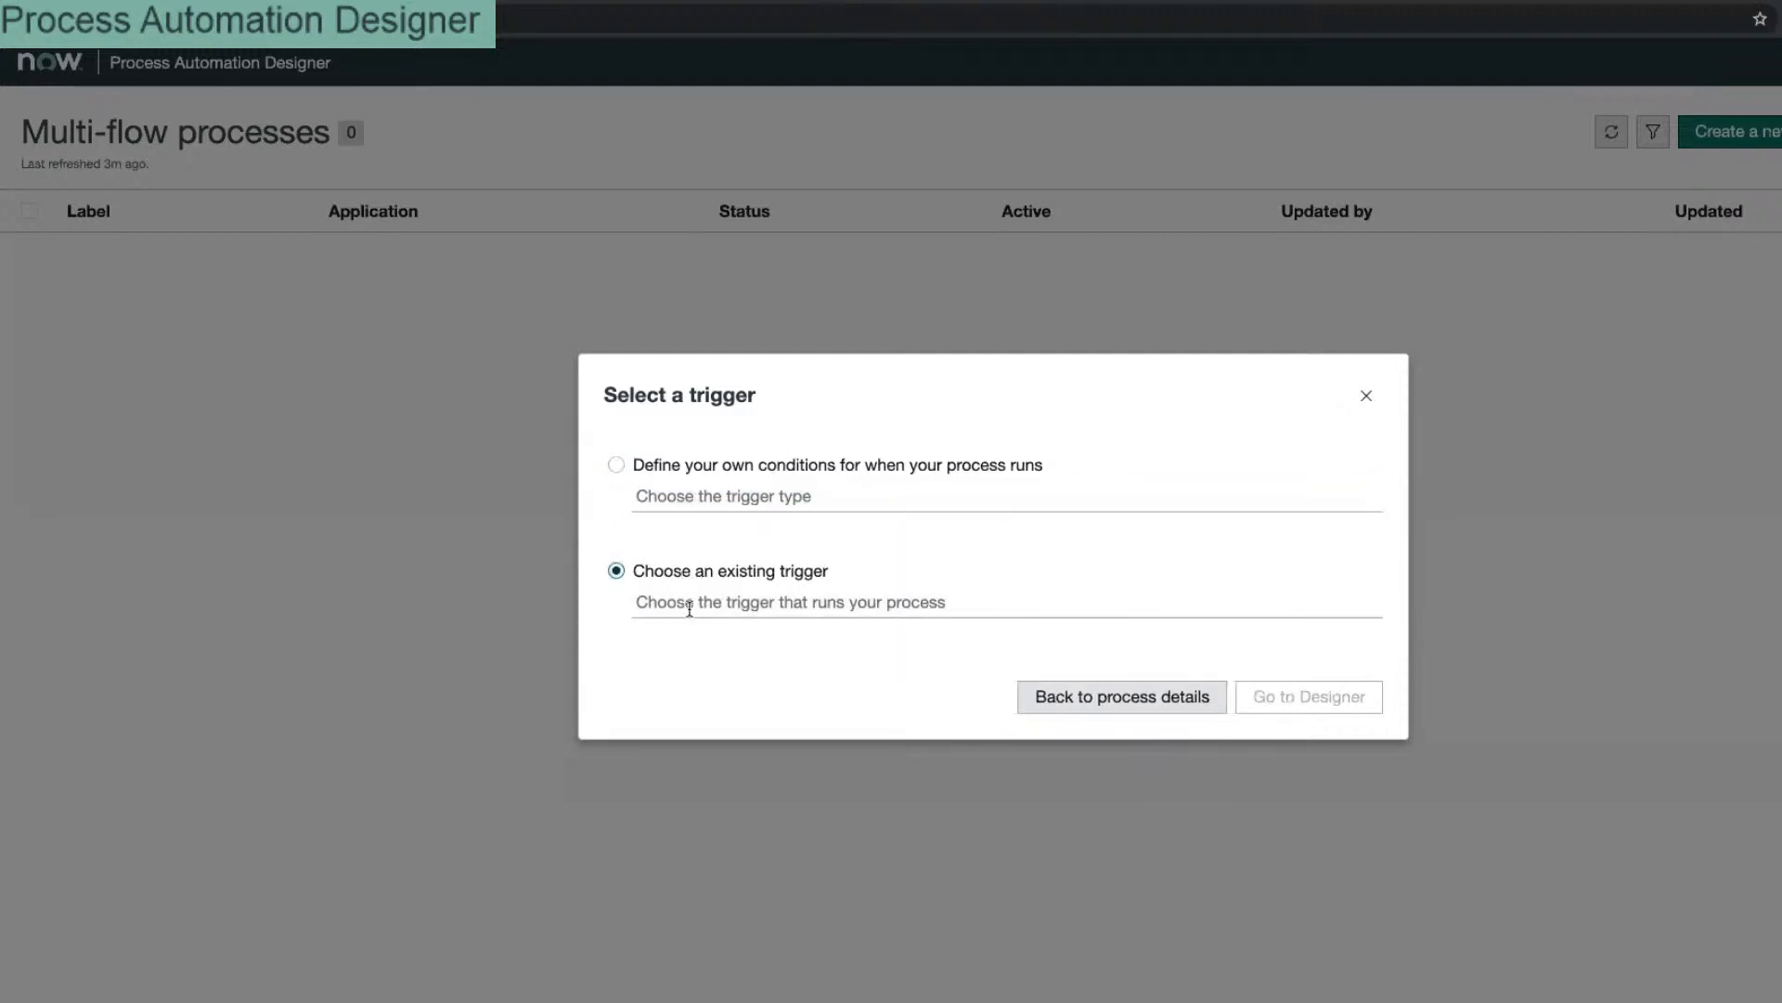
pyautogui.click(690, 603)
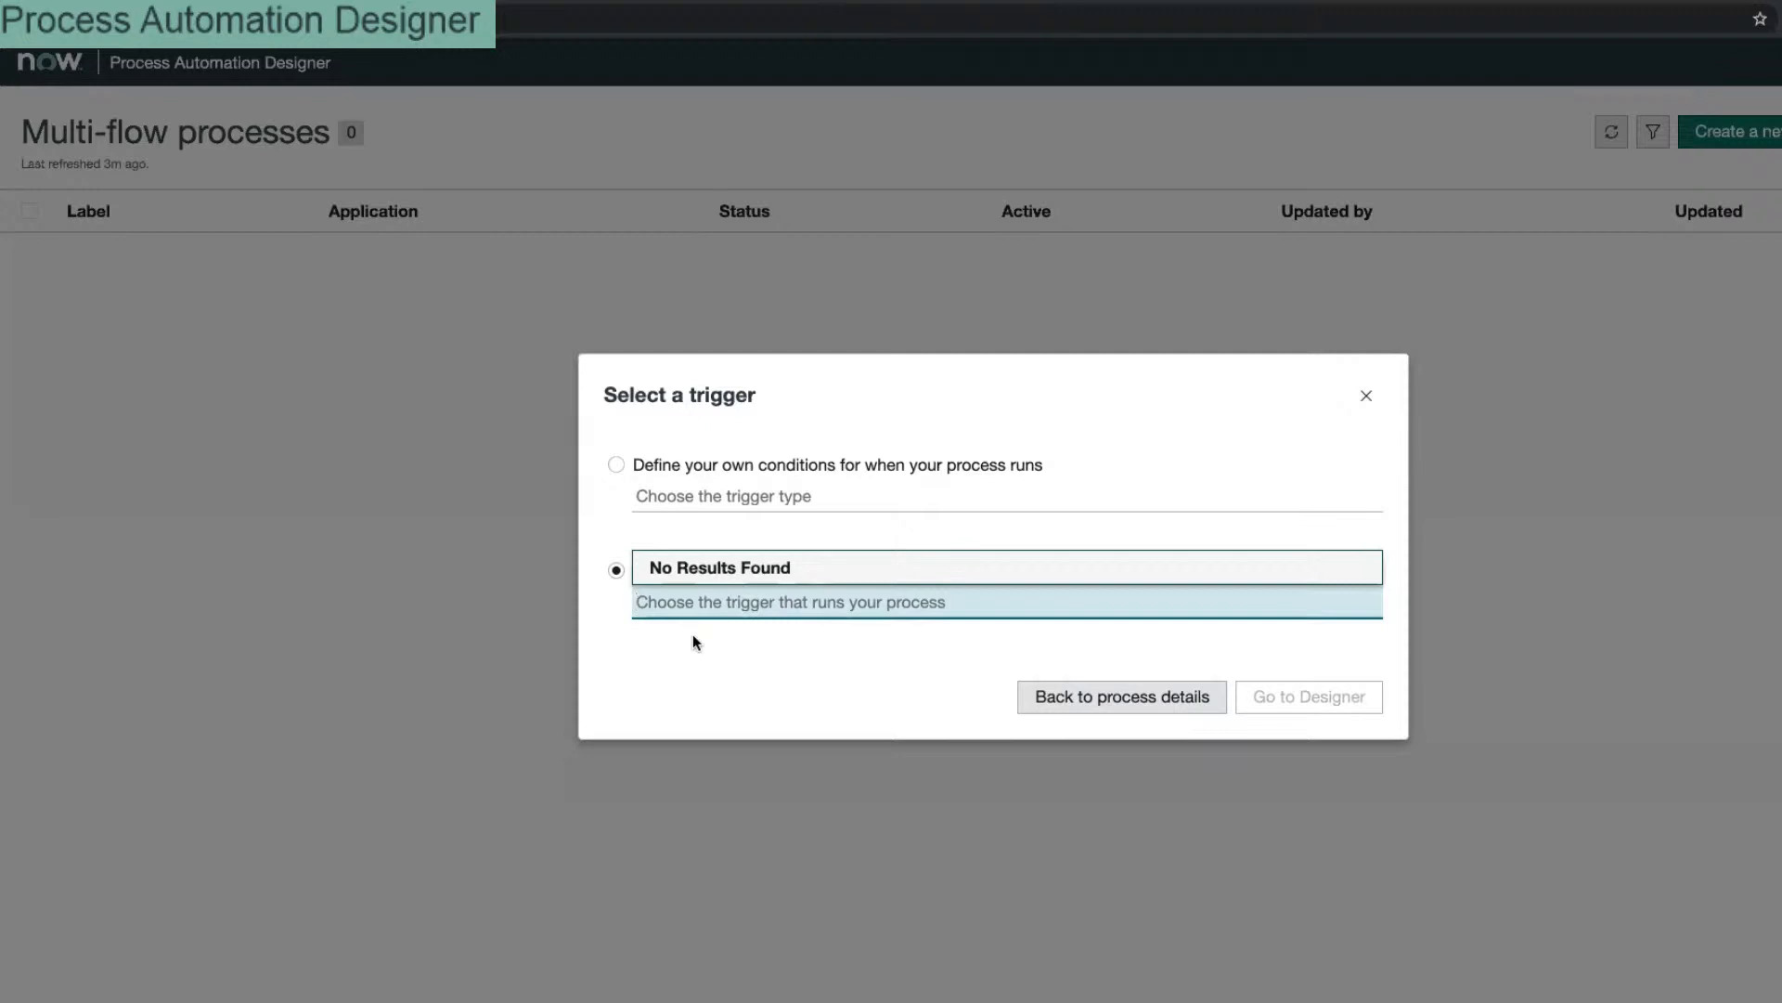
pyautogui.click(715, 494)
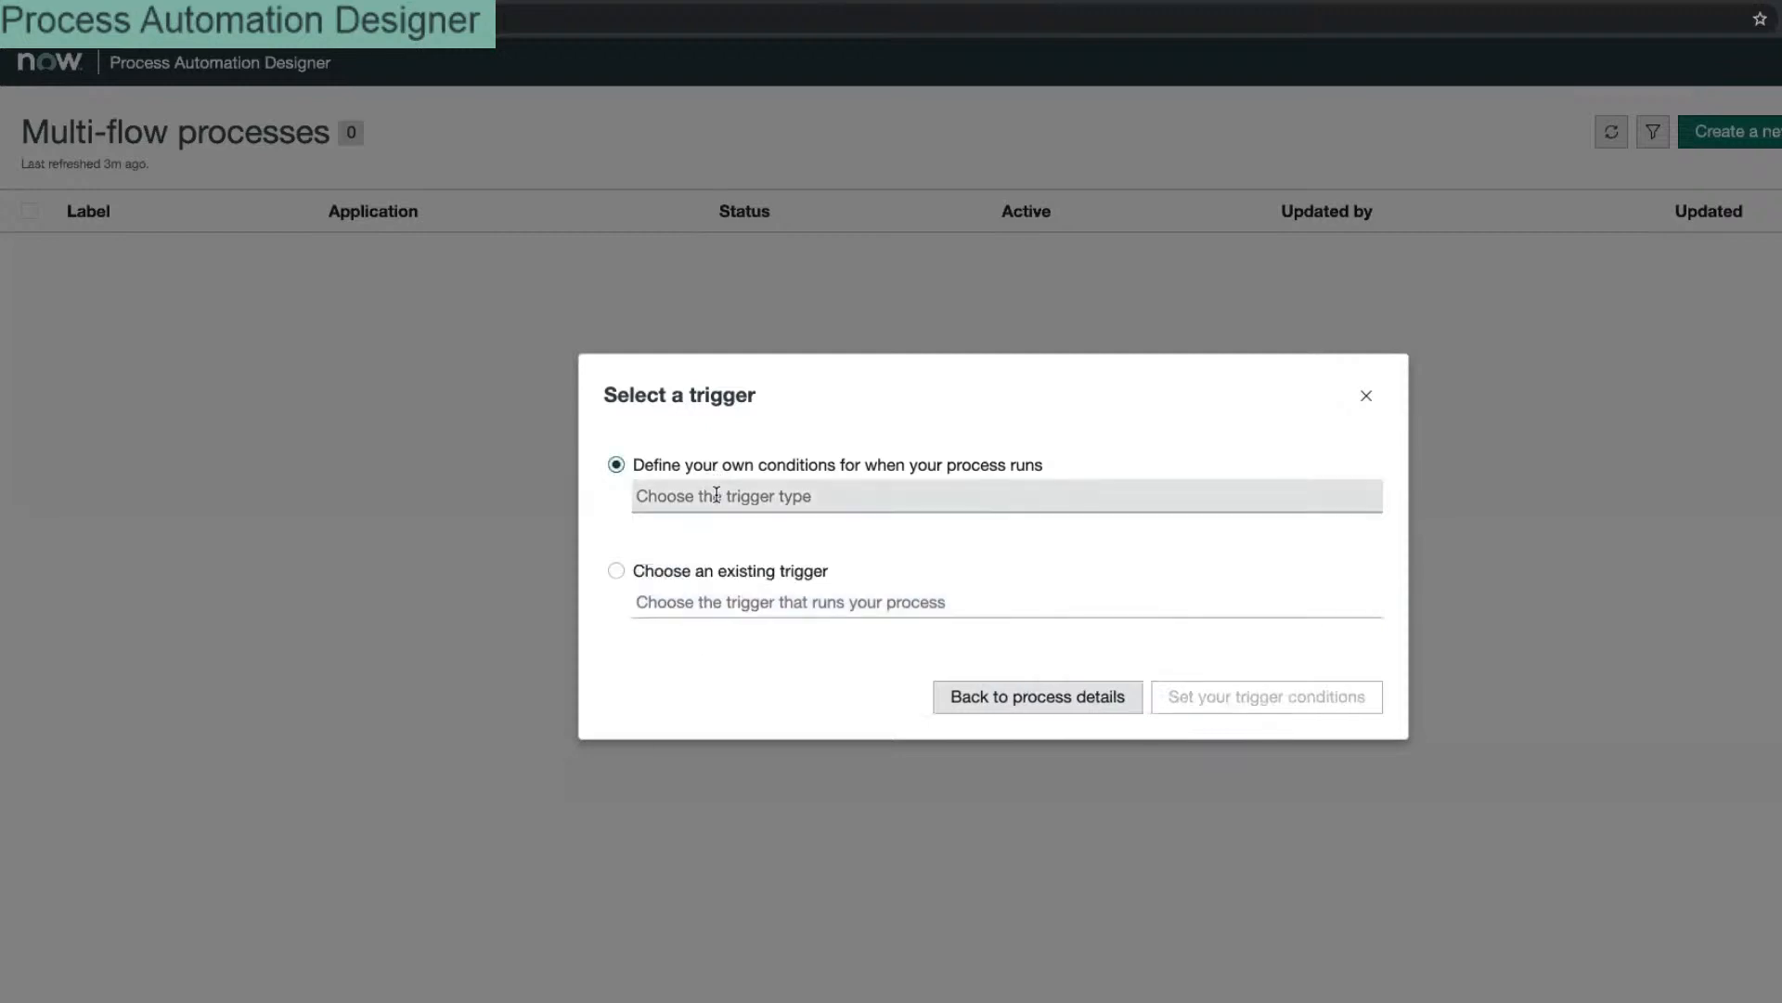
pyautogui.click(715, 493)
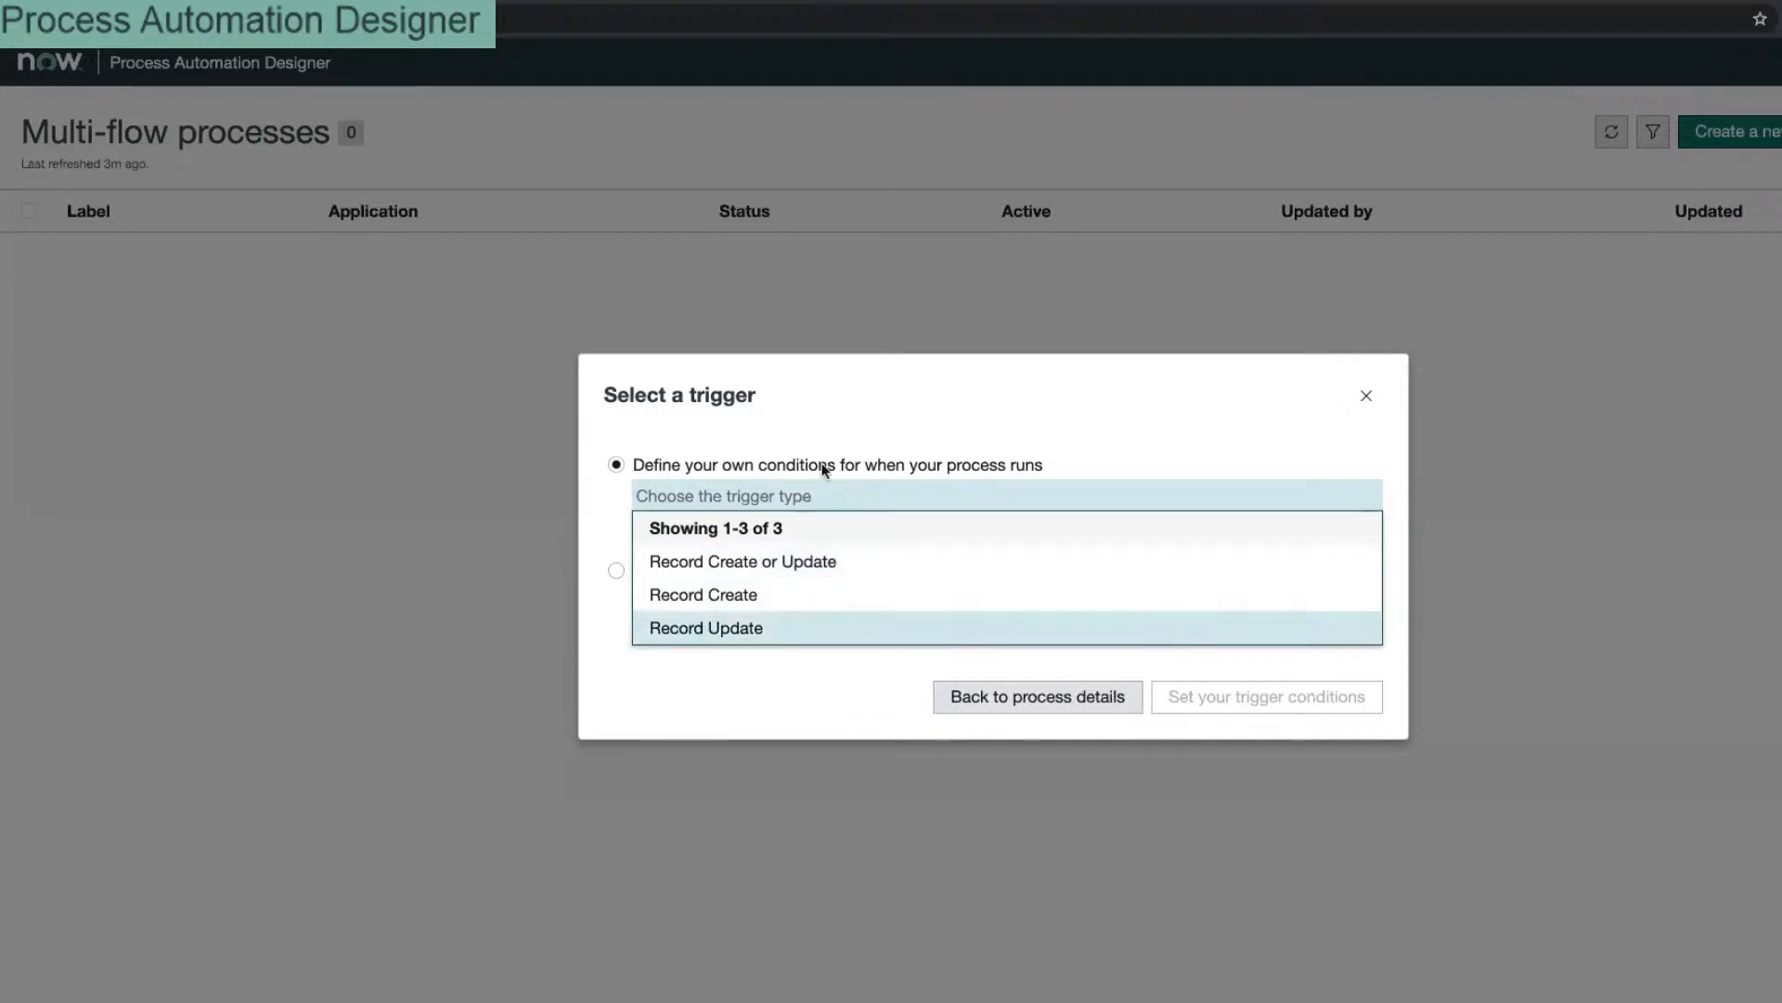
pyautogui.click(777, 603)
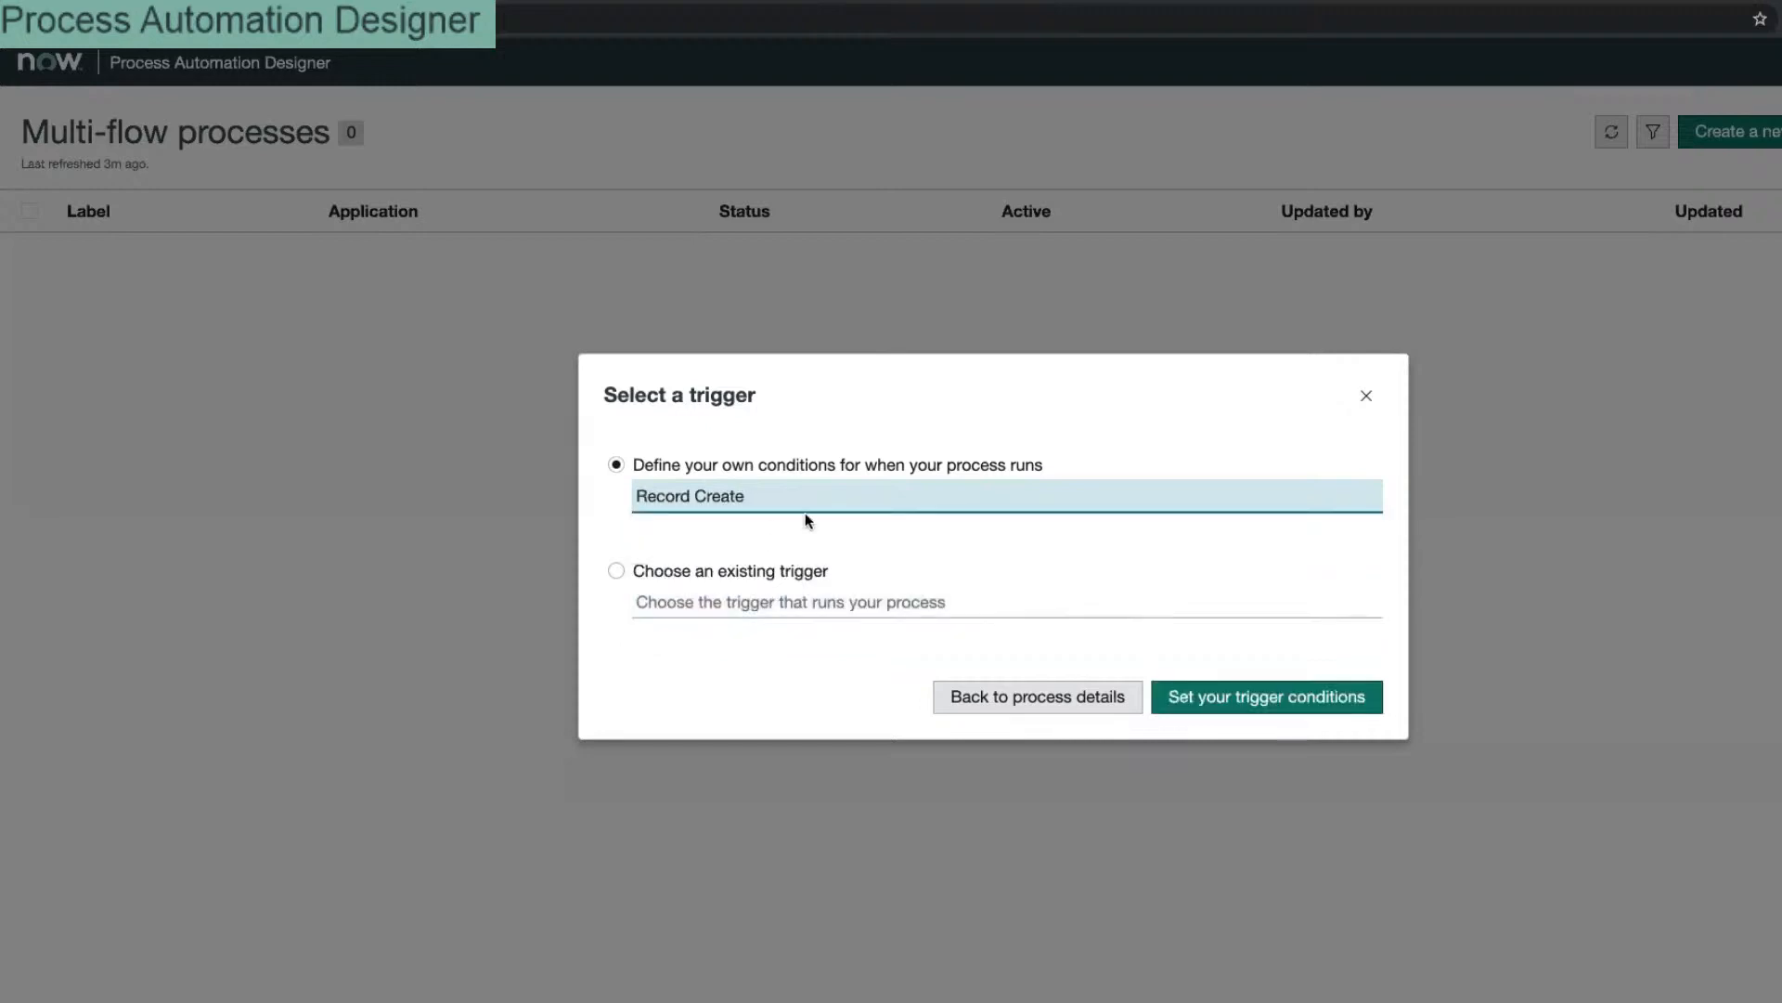
# Step: Search the trigger Table list for 'group', then close it leaving Table as None
pyautogui.click(1238, 704)
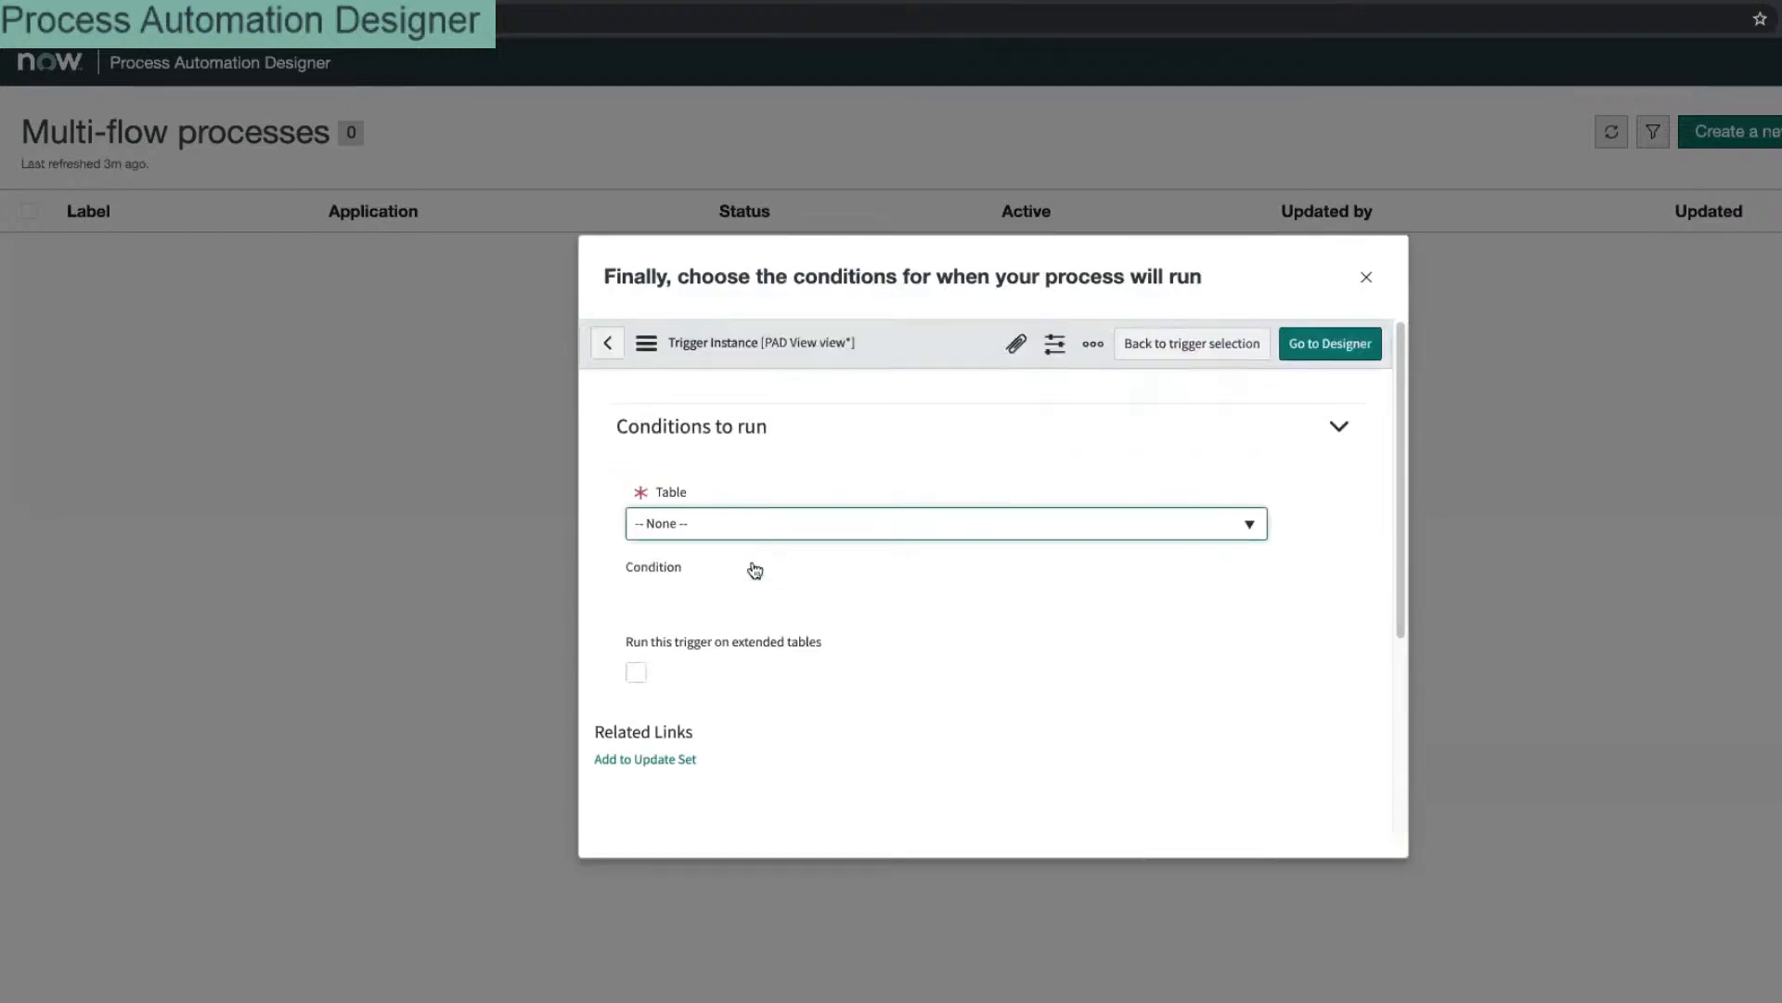
pyautogui.click(787, 381)
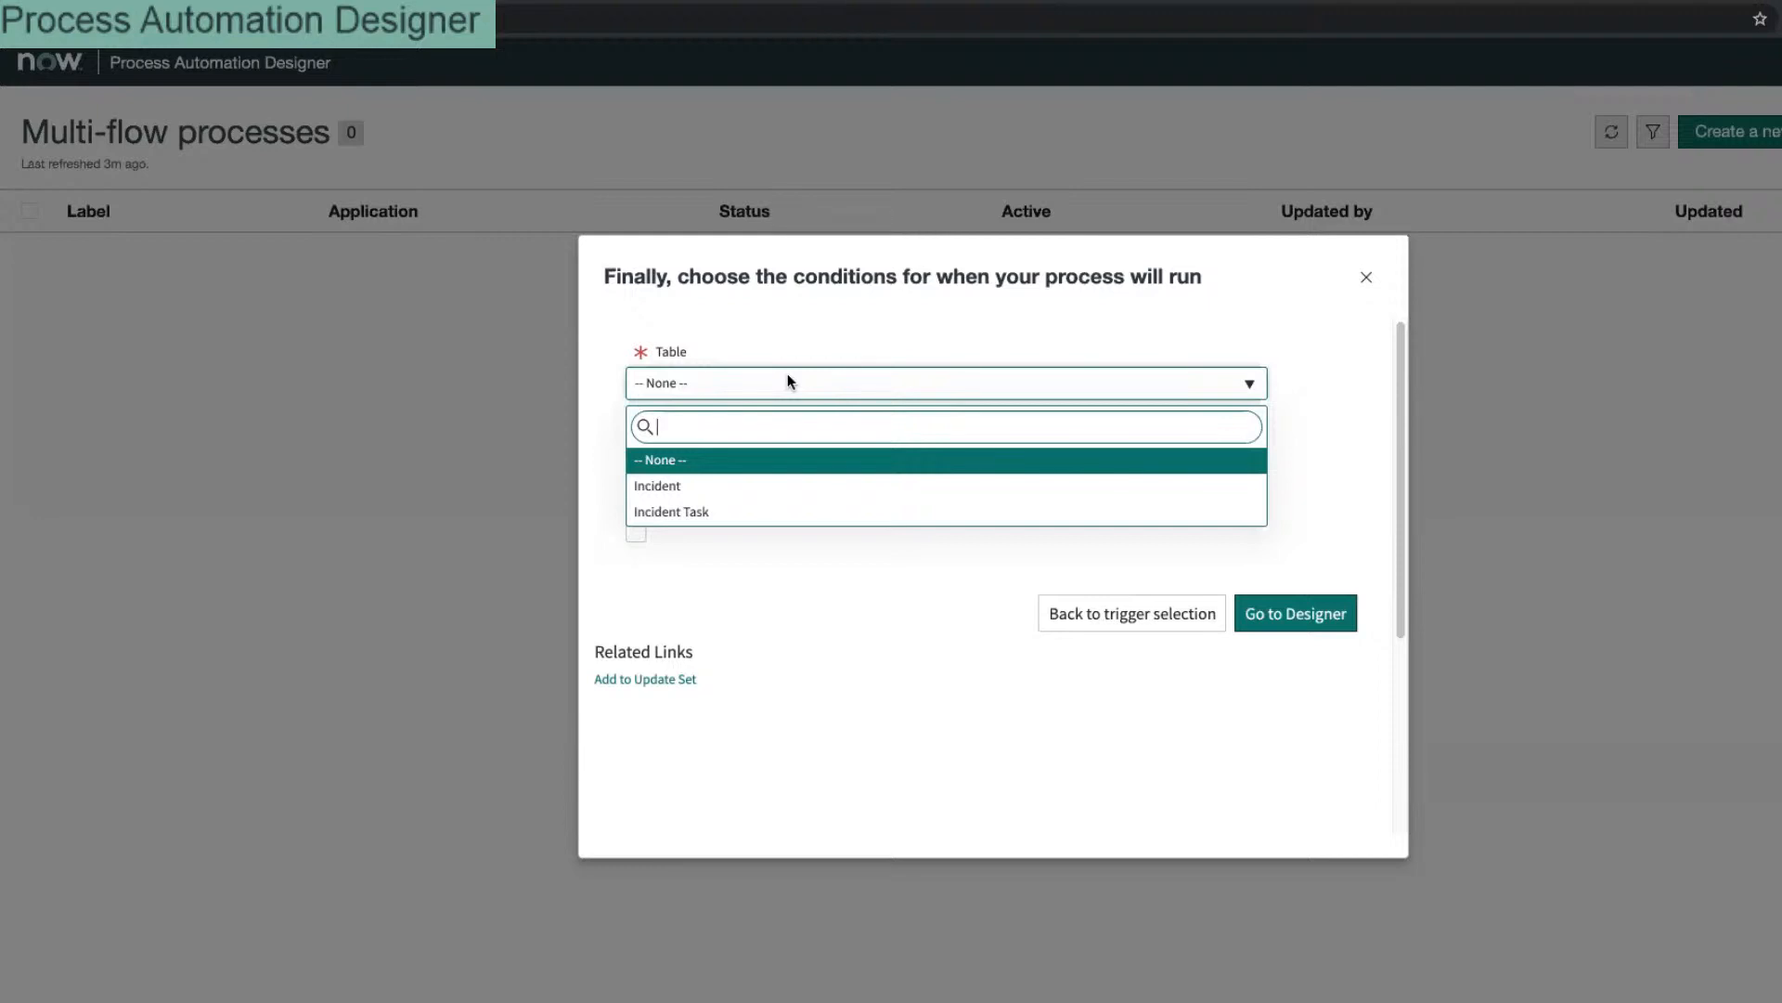
pyautogui.write('group')
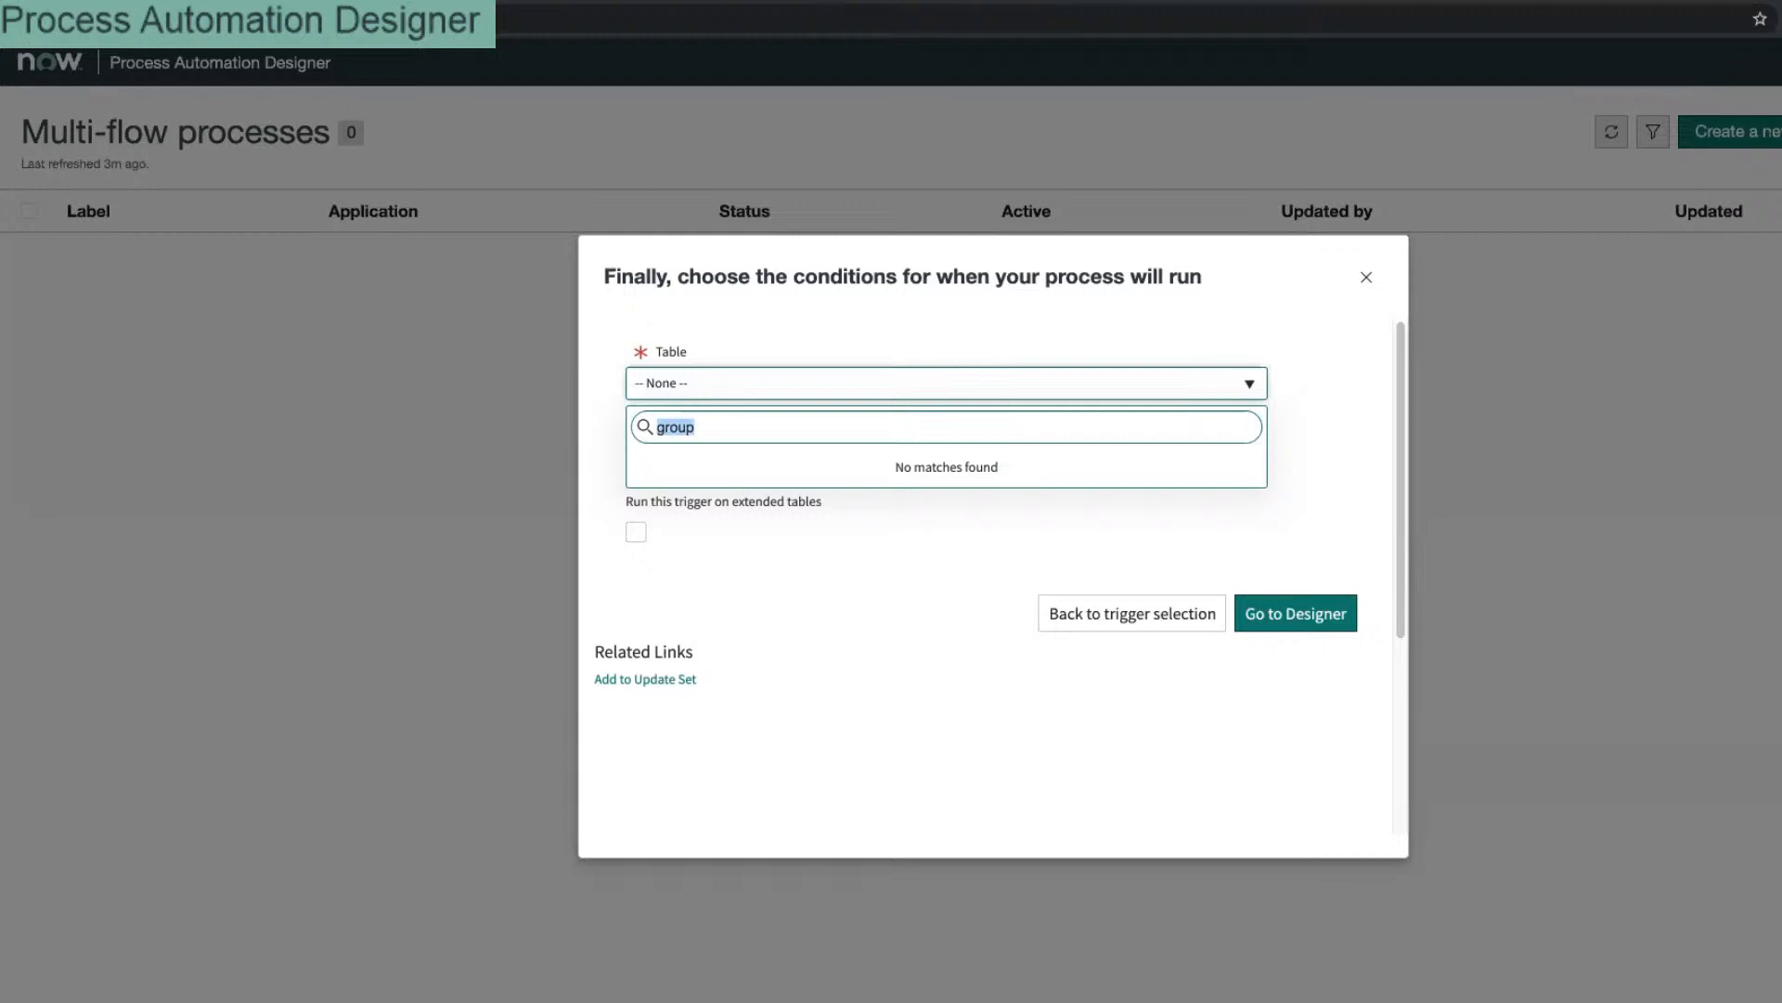
pyautogui.press('BackSpace')
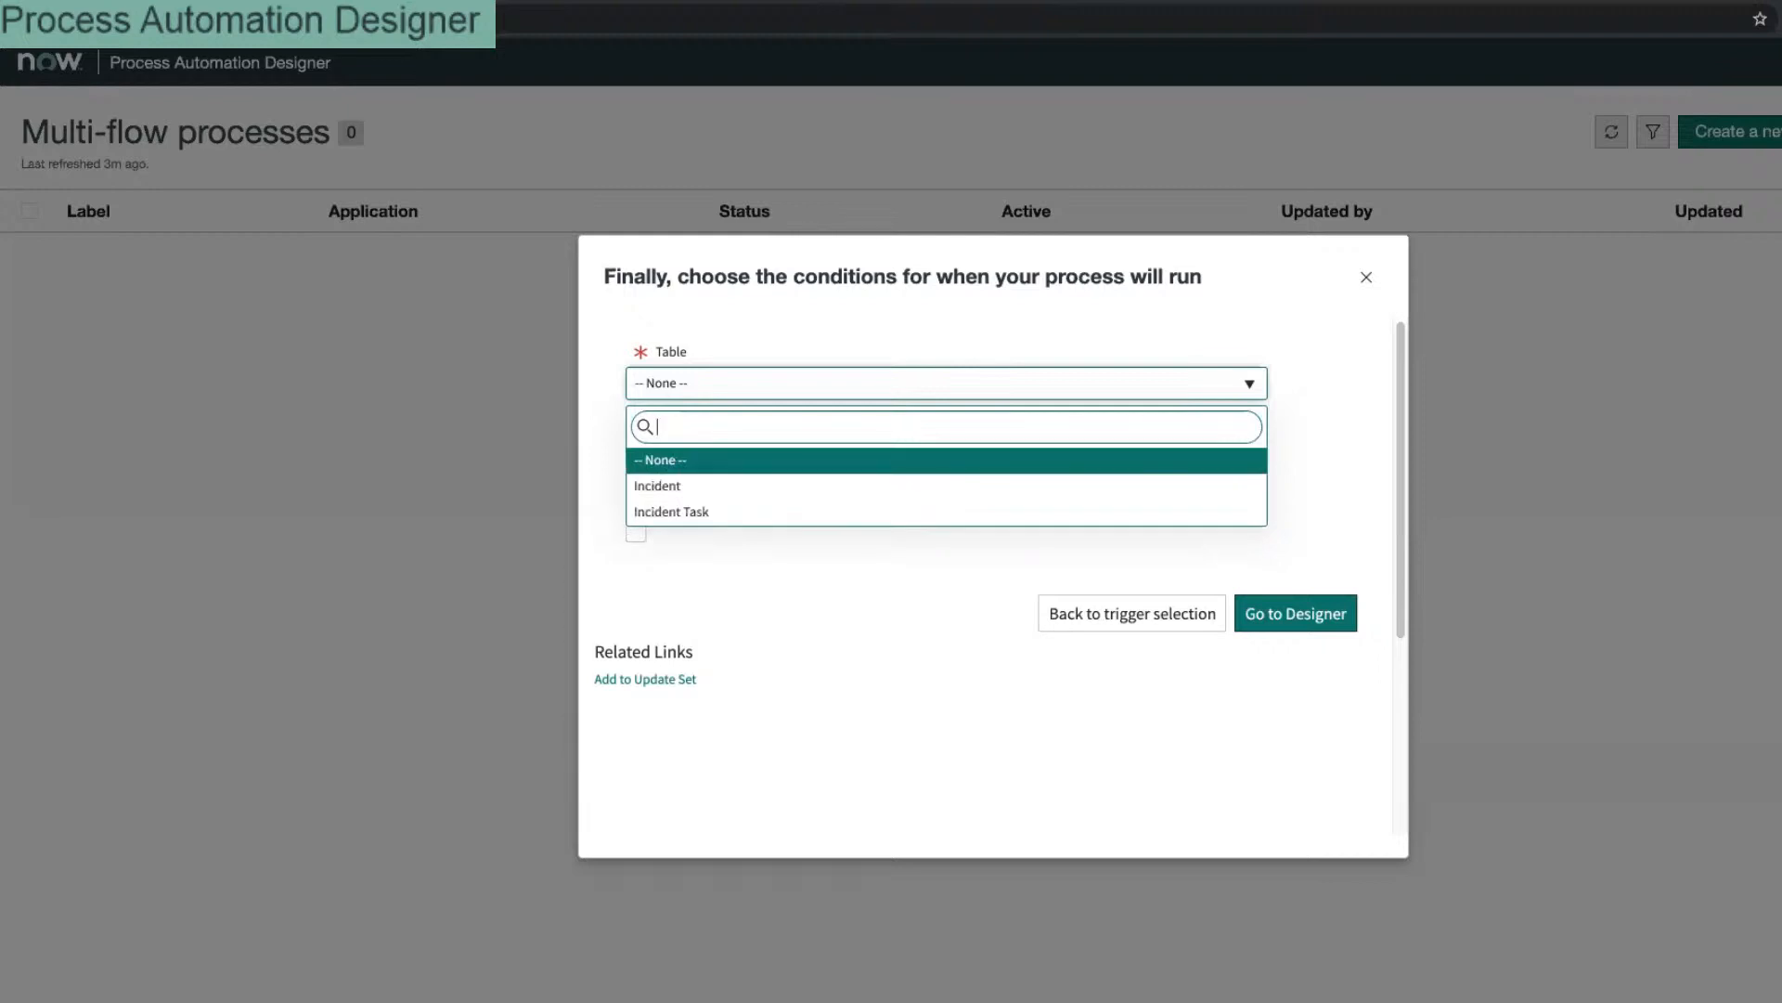
pyautogui.click(728, 682)
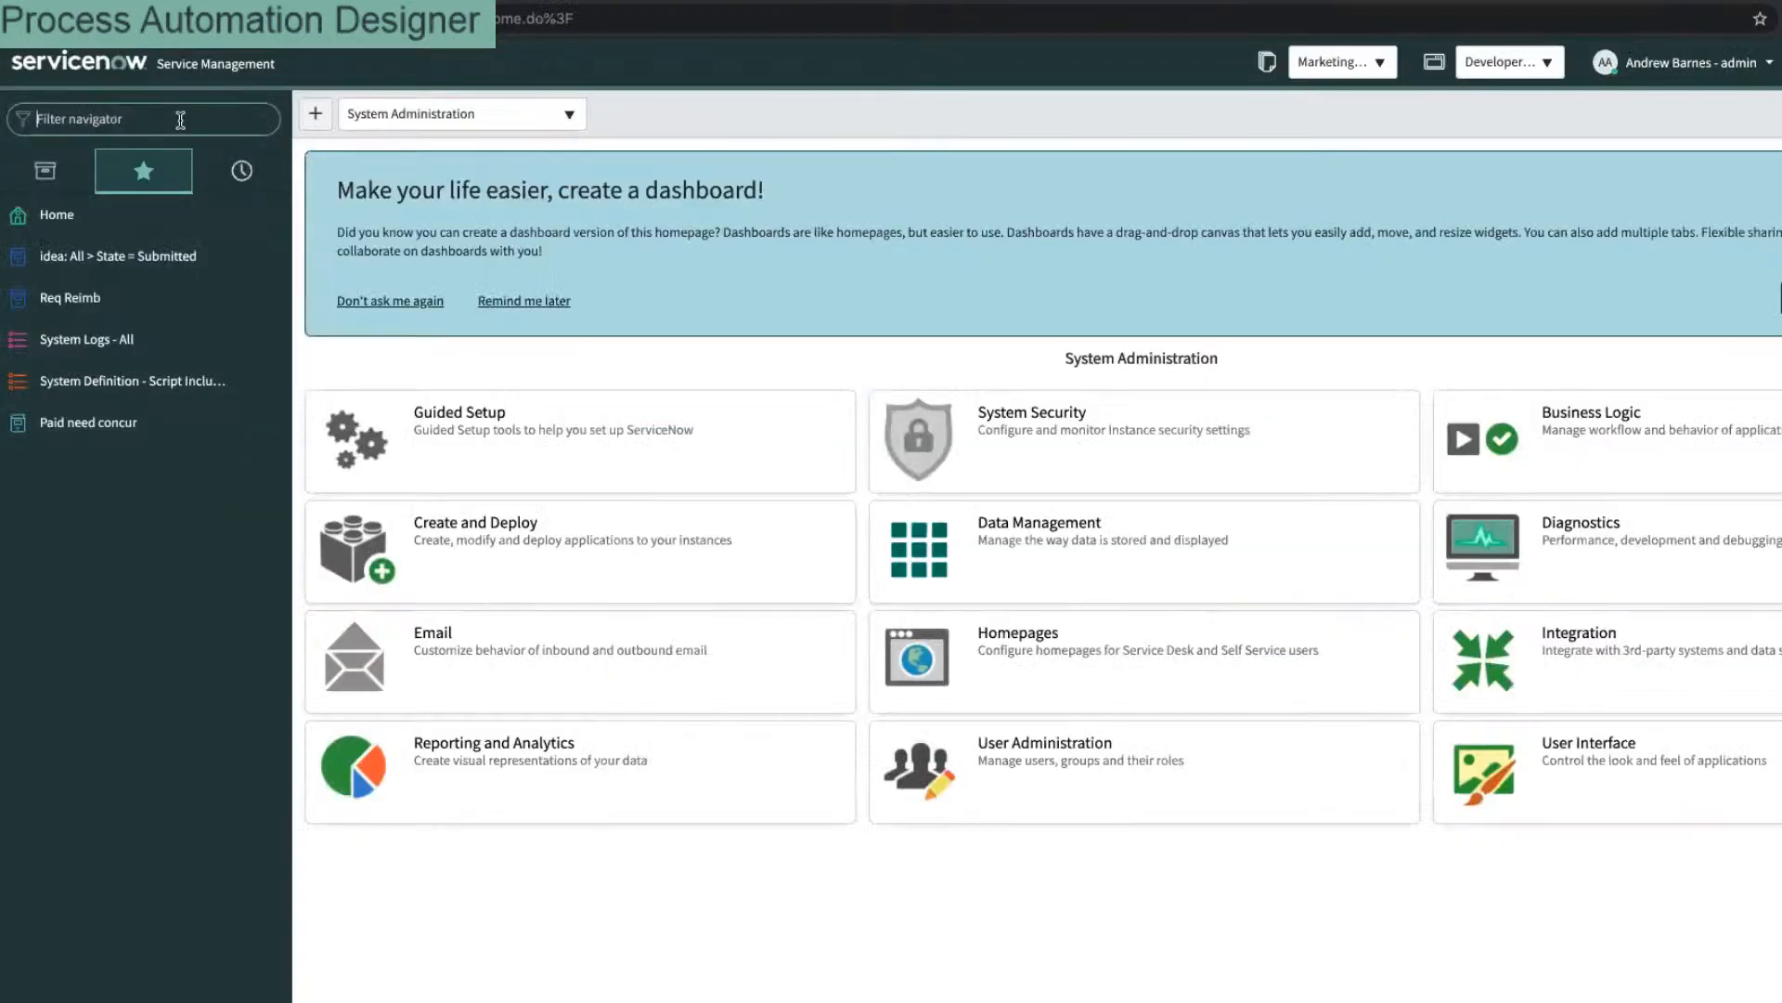
# Step: Go to the Plugins page through the navigator filter
pyautogui.click(180, 120)
pyautogui.write('p')
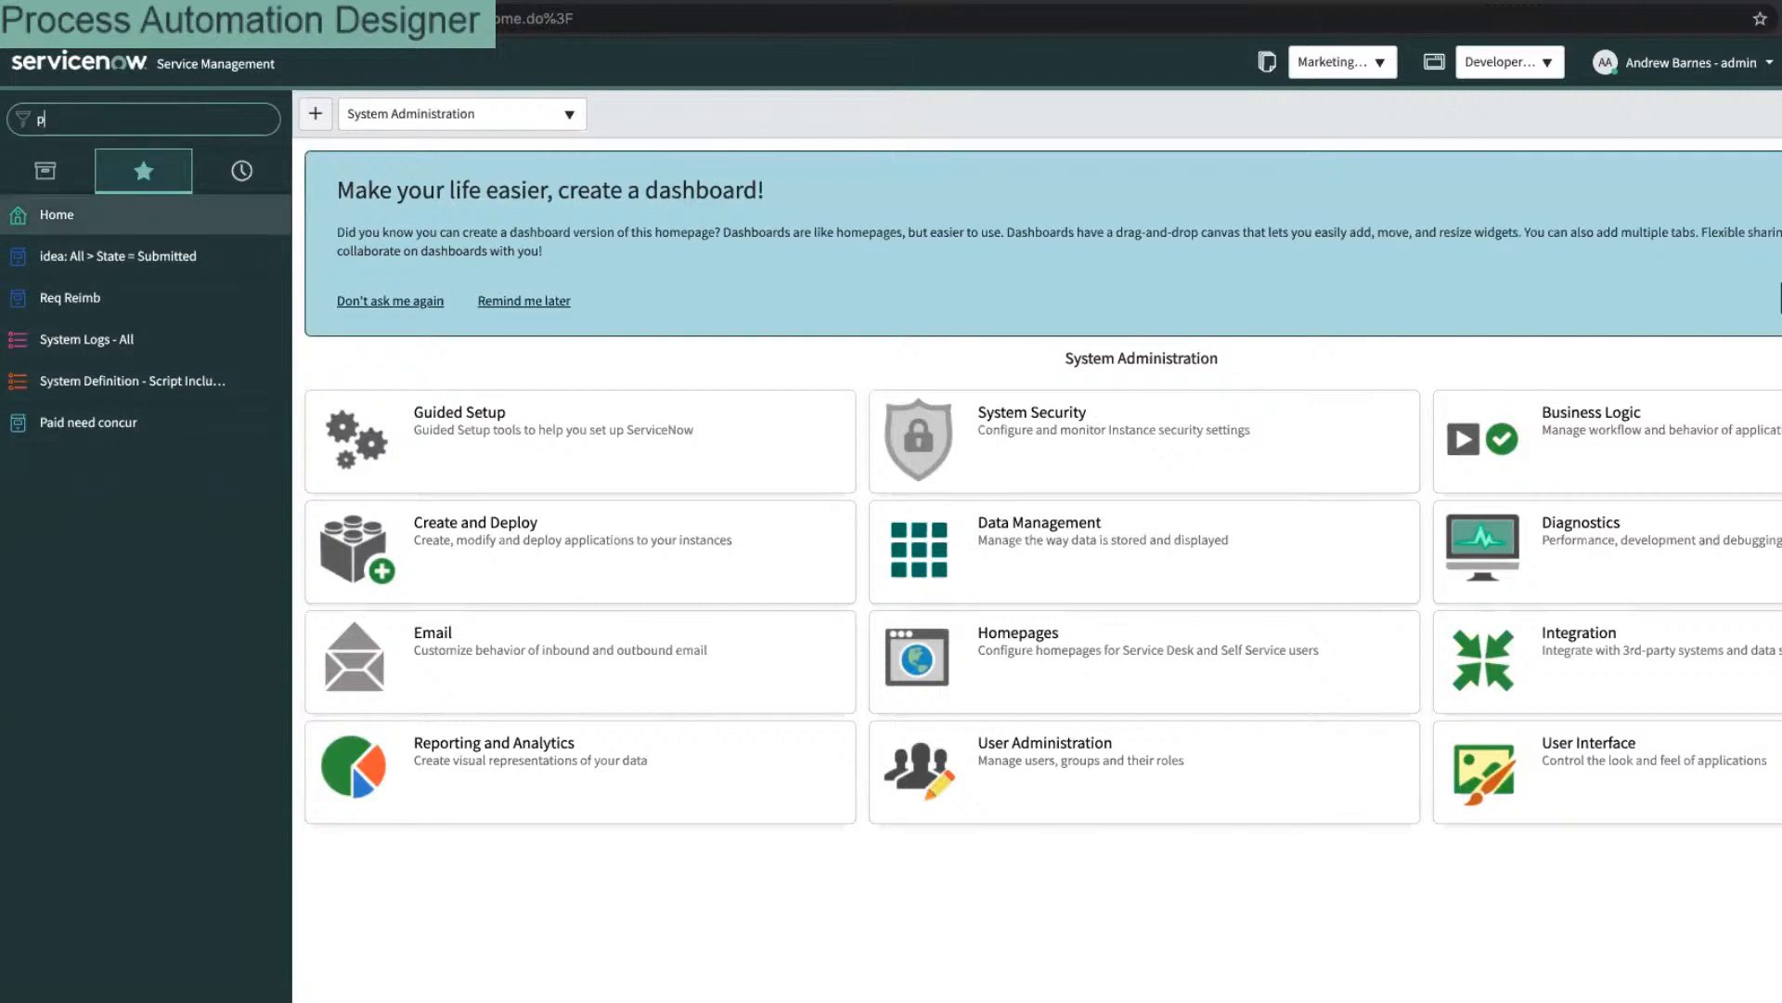
pyautogui.write('lugins')
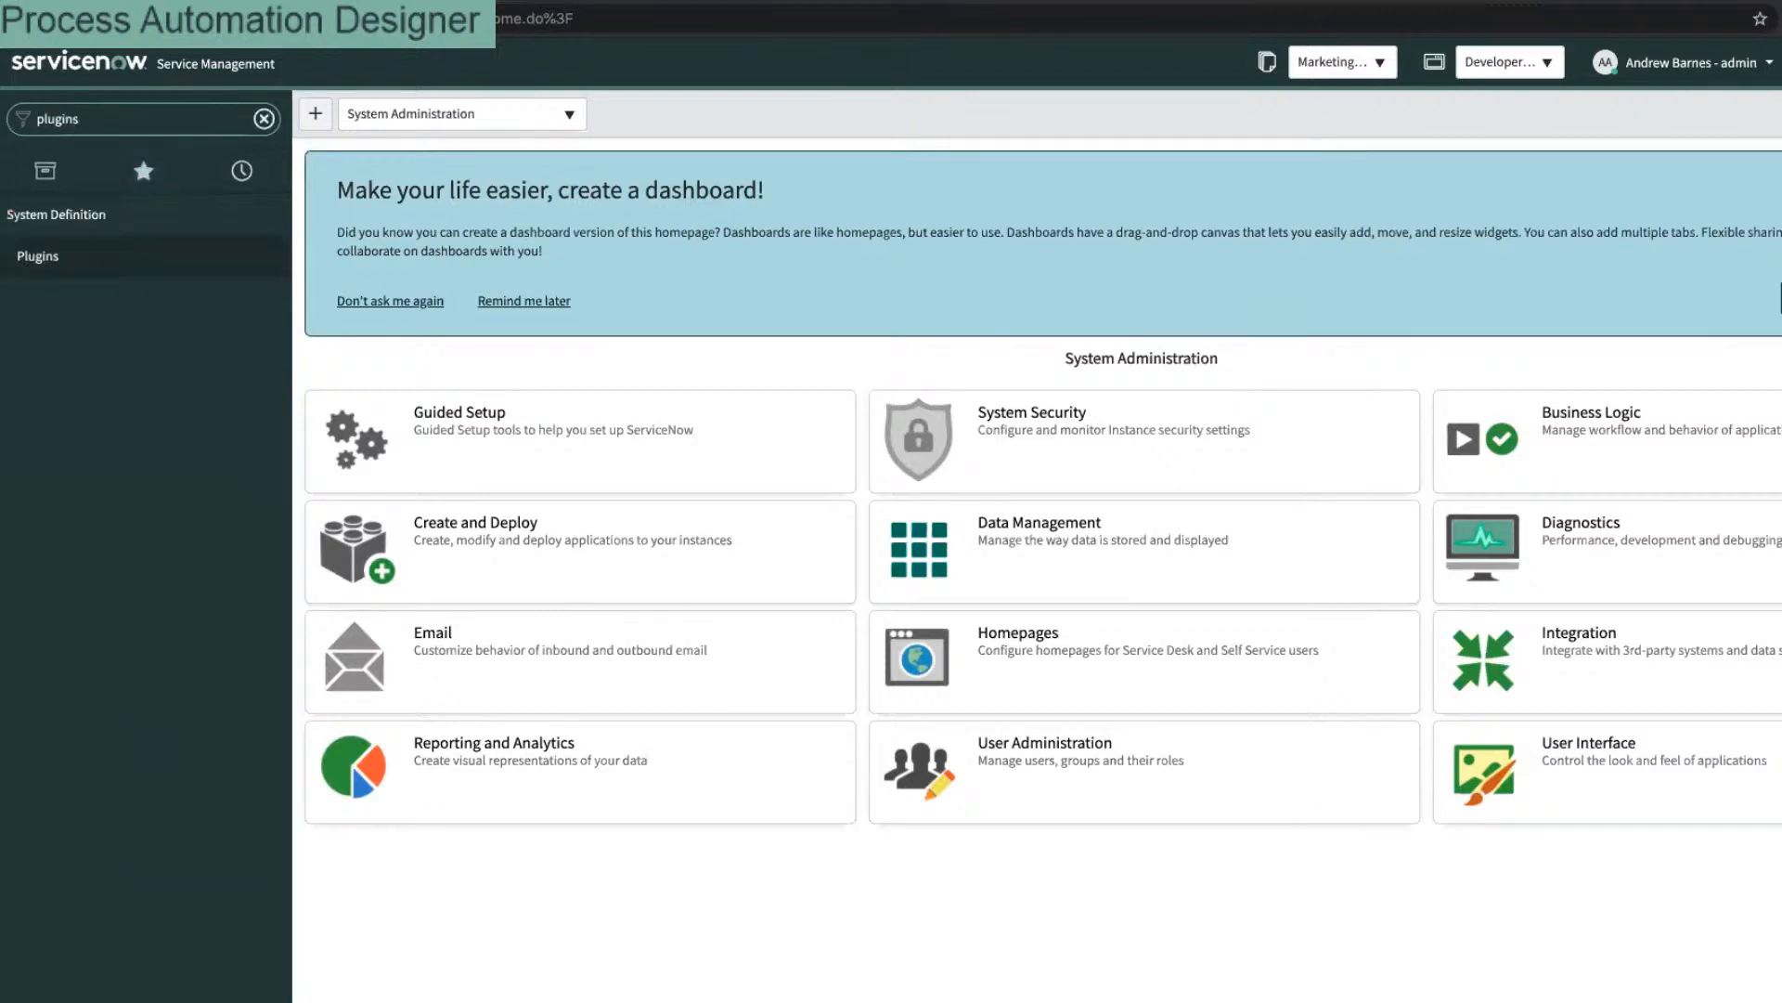
pyautogui.press('Return')
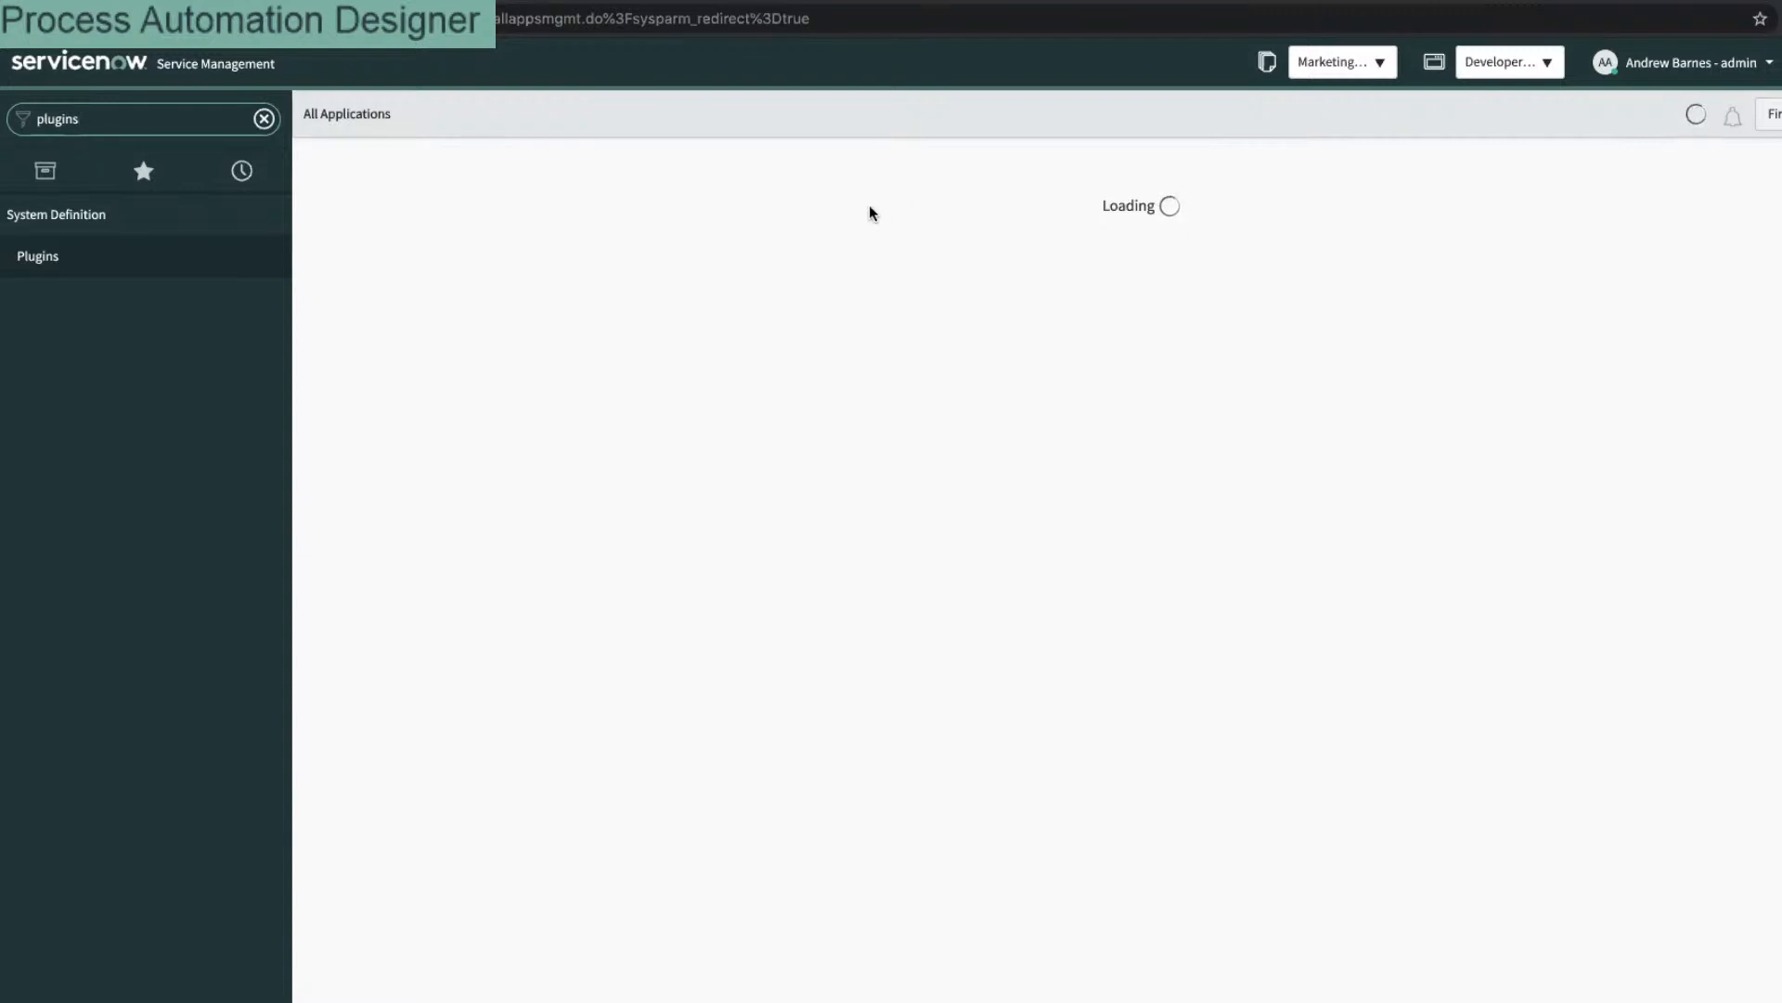
# Step: Find the not-installed Process Automation Designer for App Engine plugin under 'process' and begin activating it
pyautogui.click(868, 170)
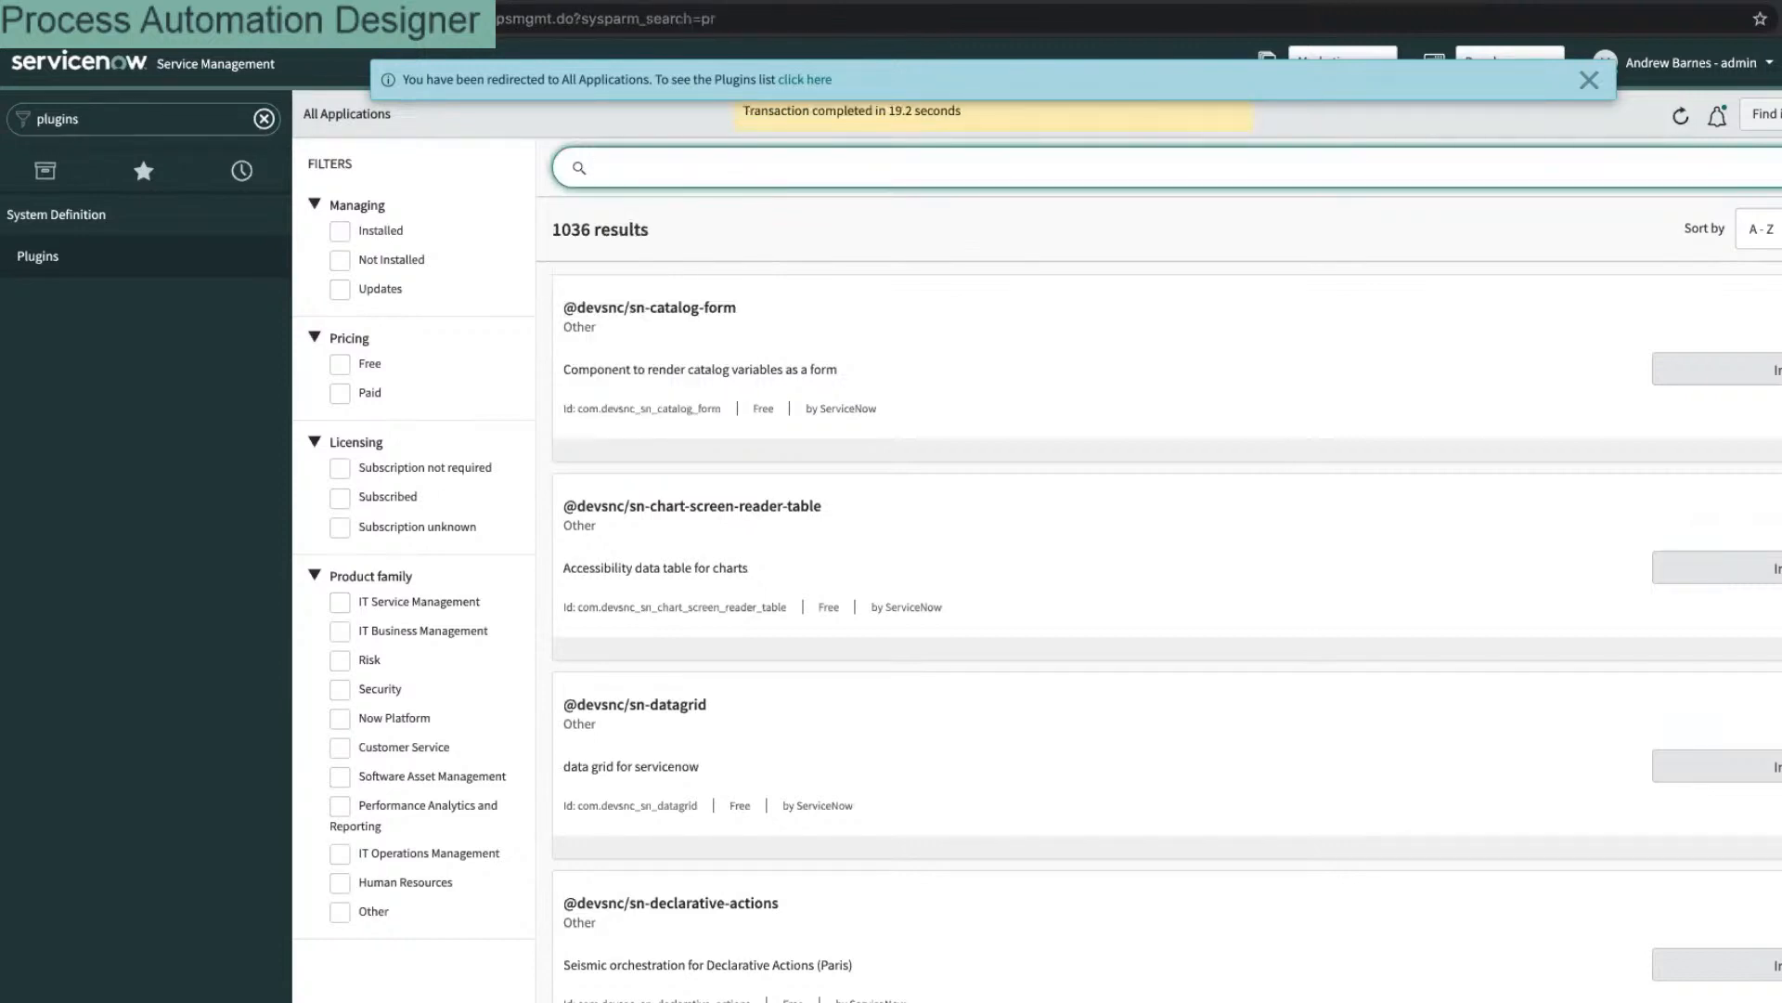
pyautogui.click(868, 174)
pyautogui.write('proc')
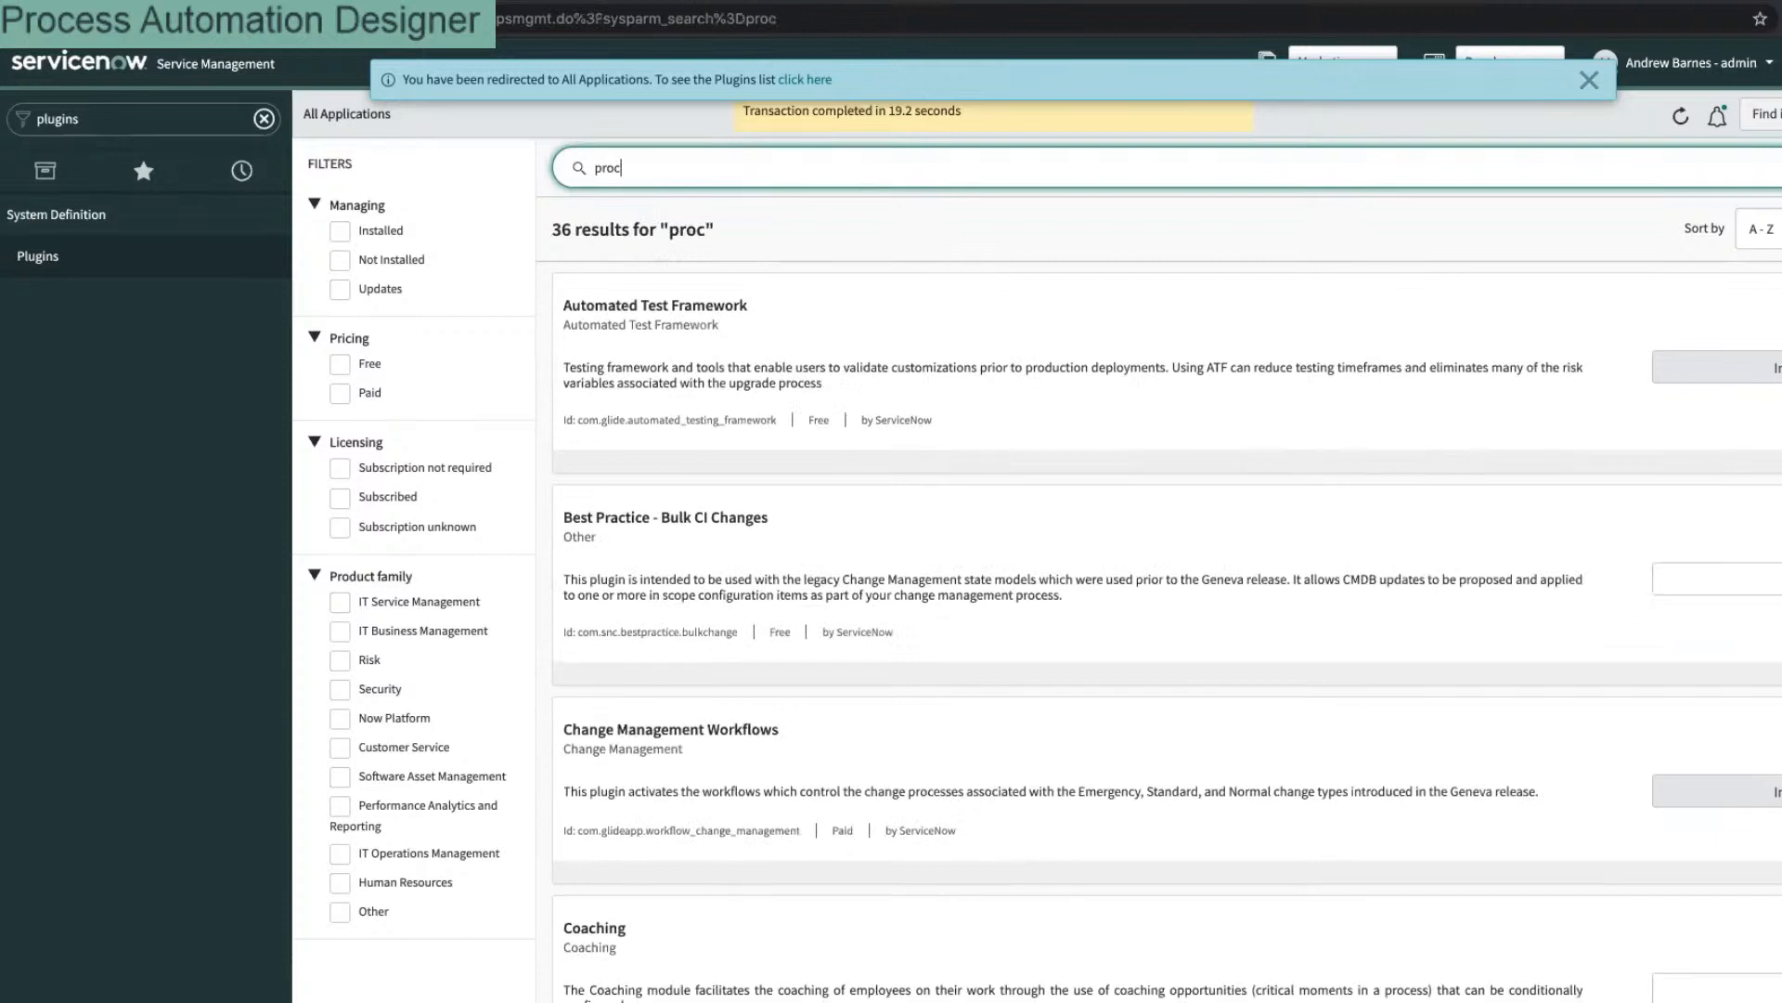
pyautogui.write('ess')
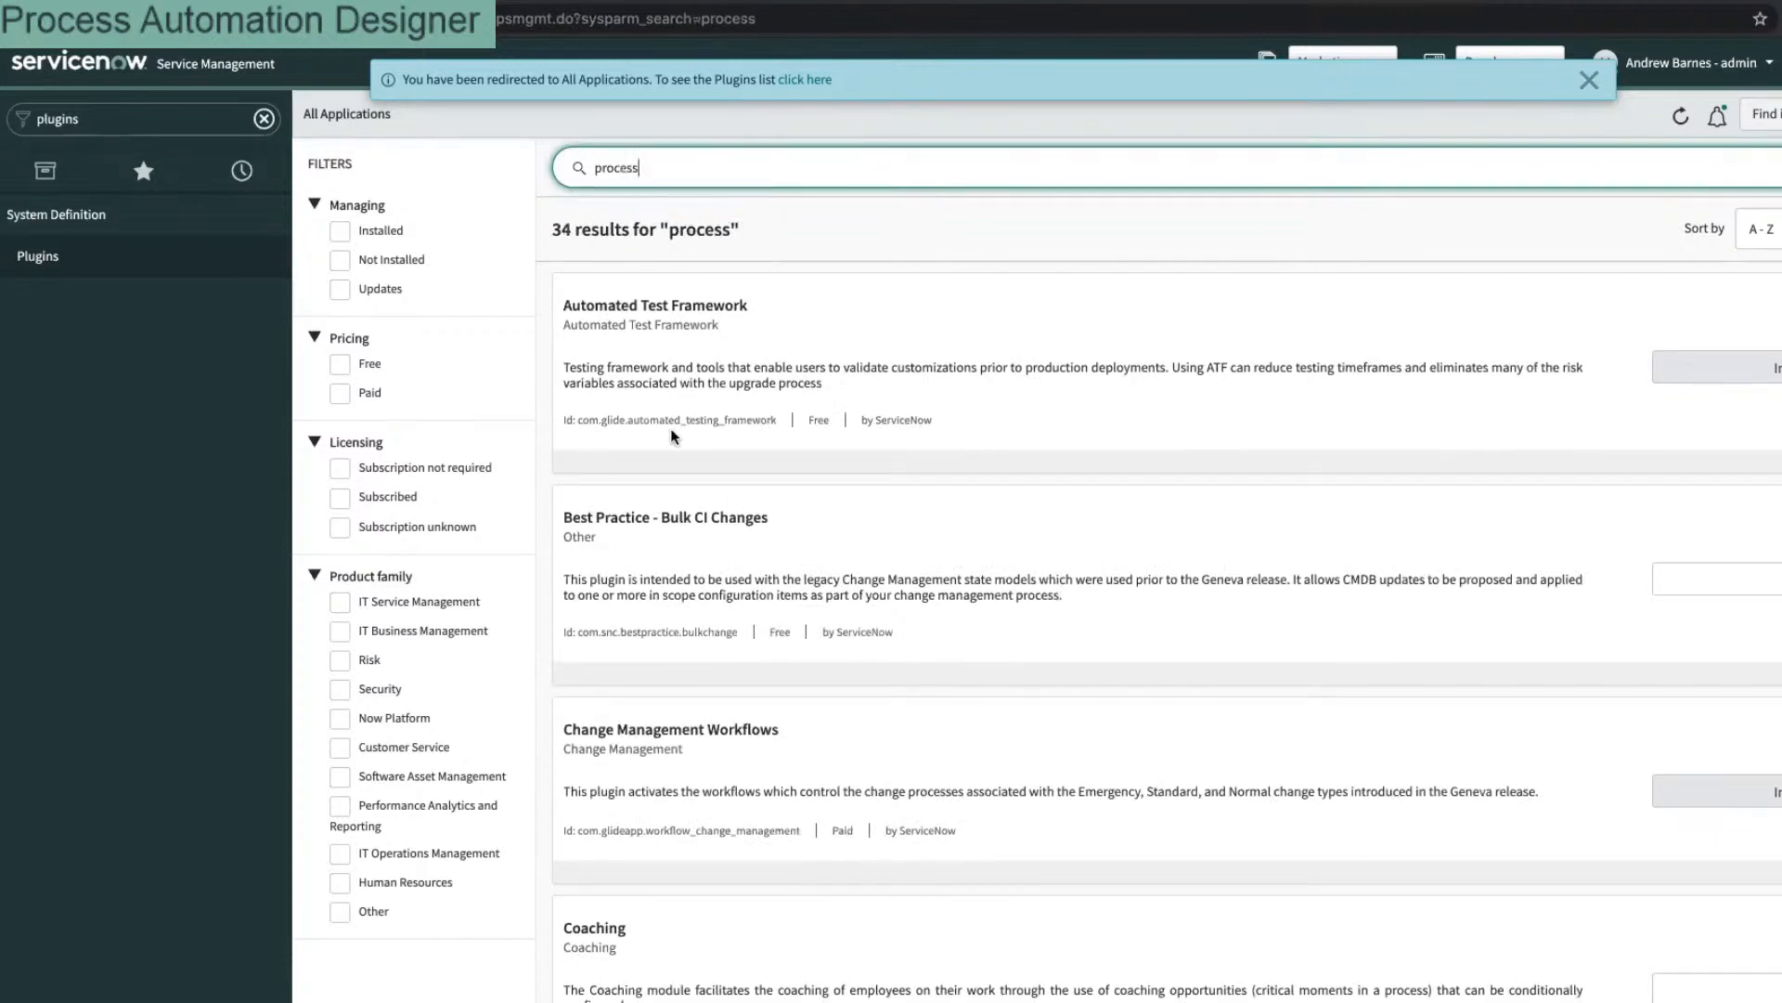
pyautogui.click(379, 259)
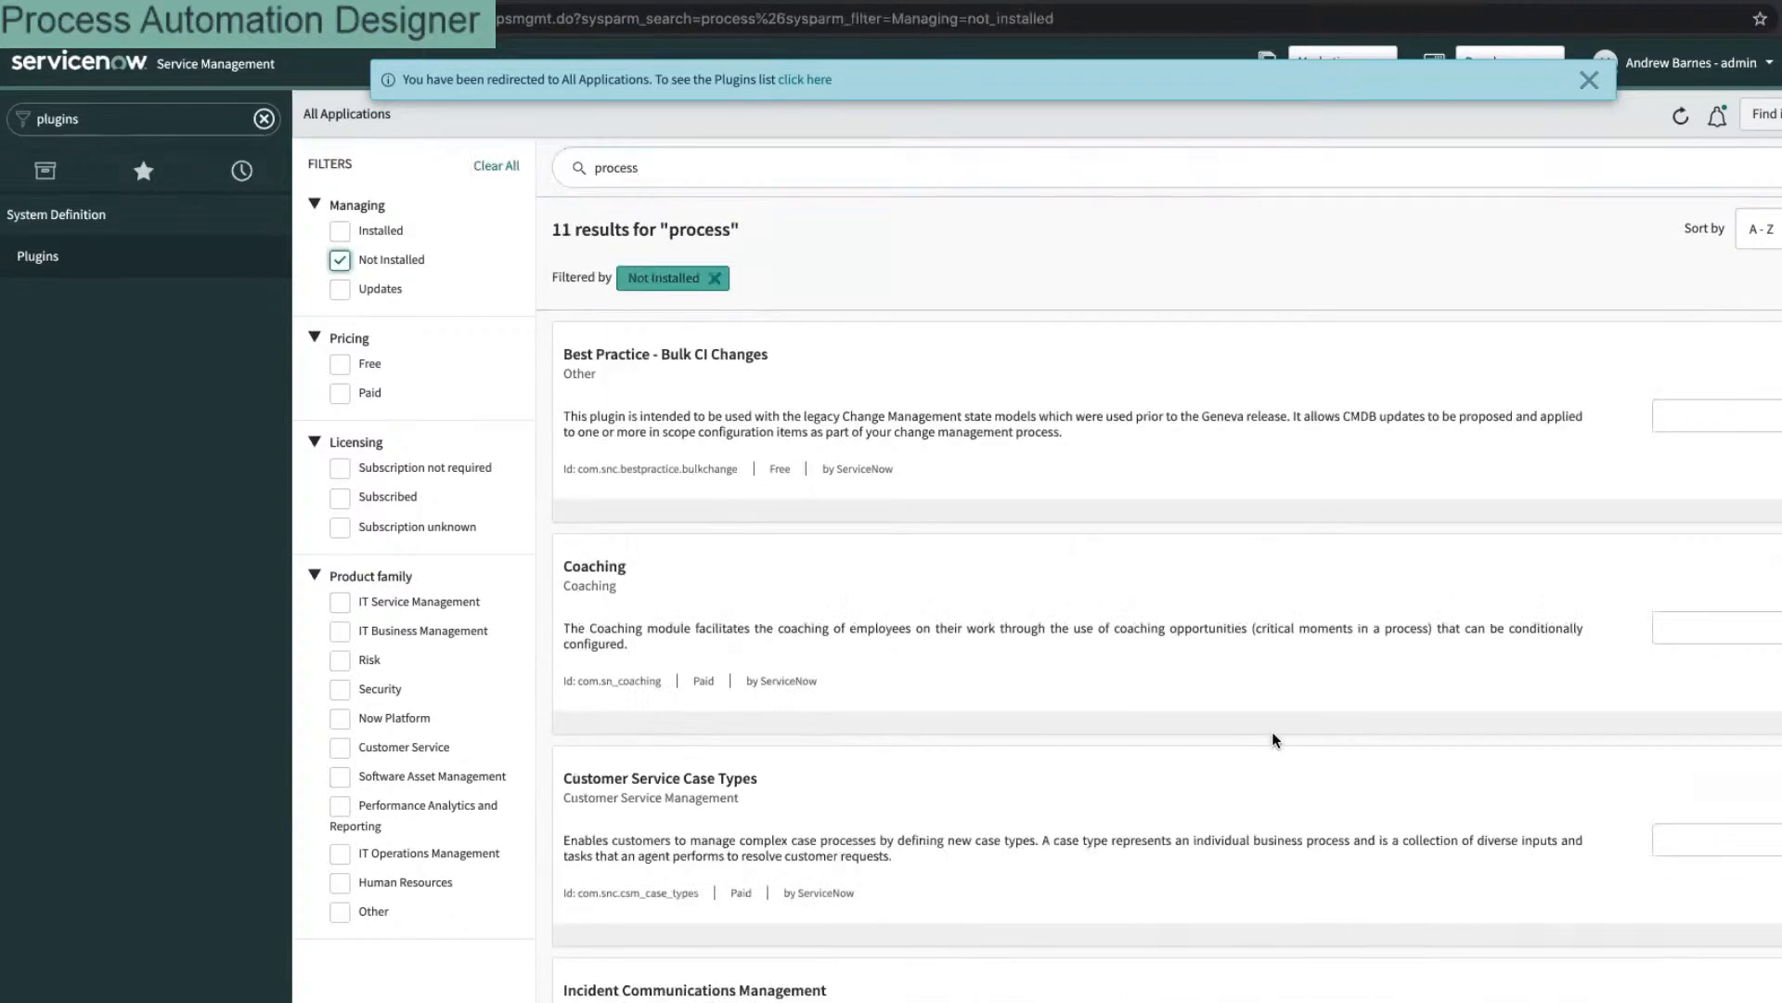
pyautogui.scroll(-10, 1241, 737)
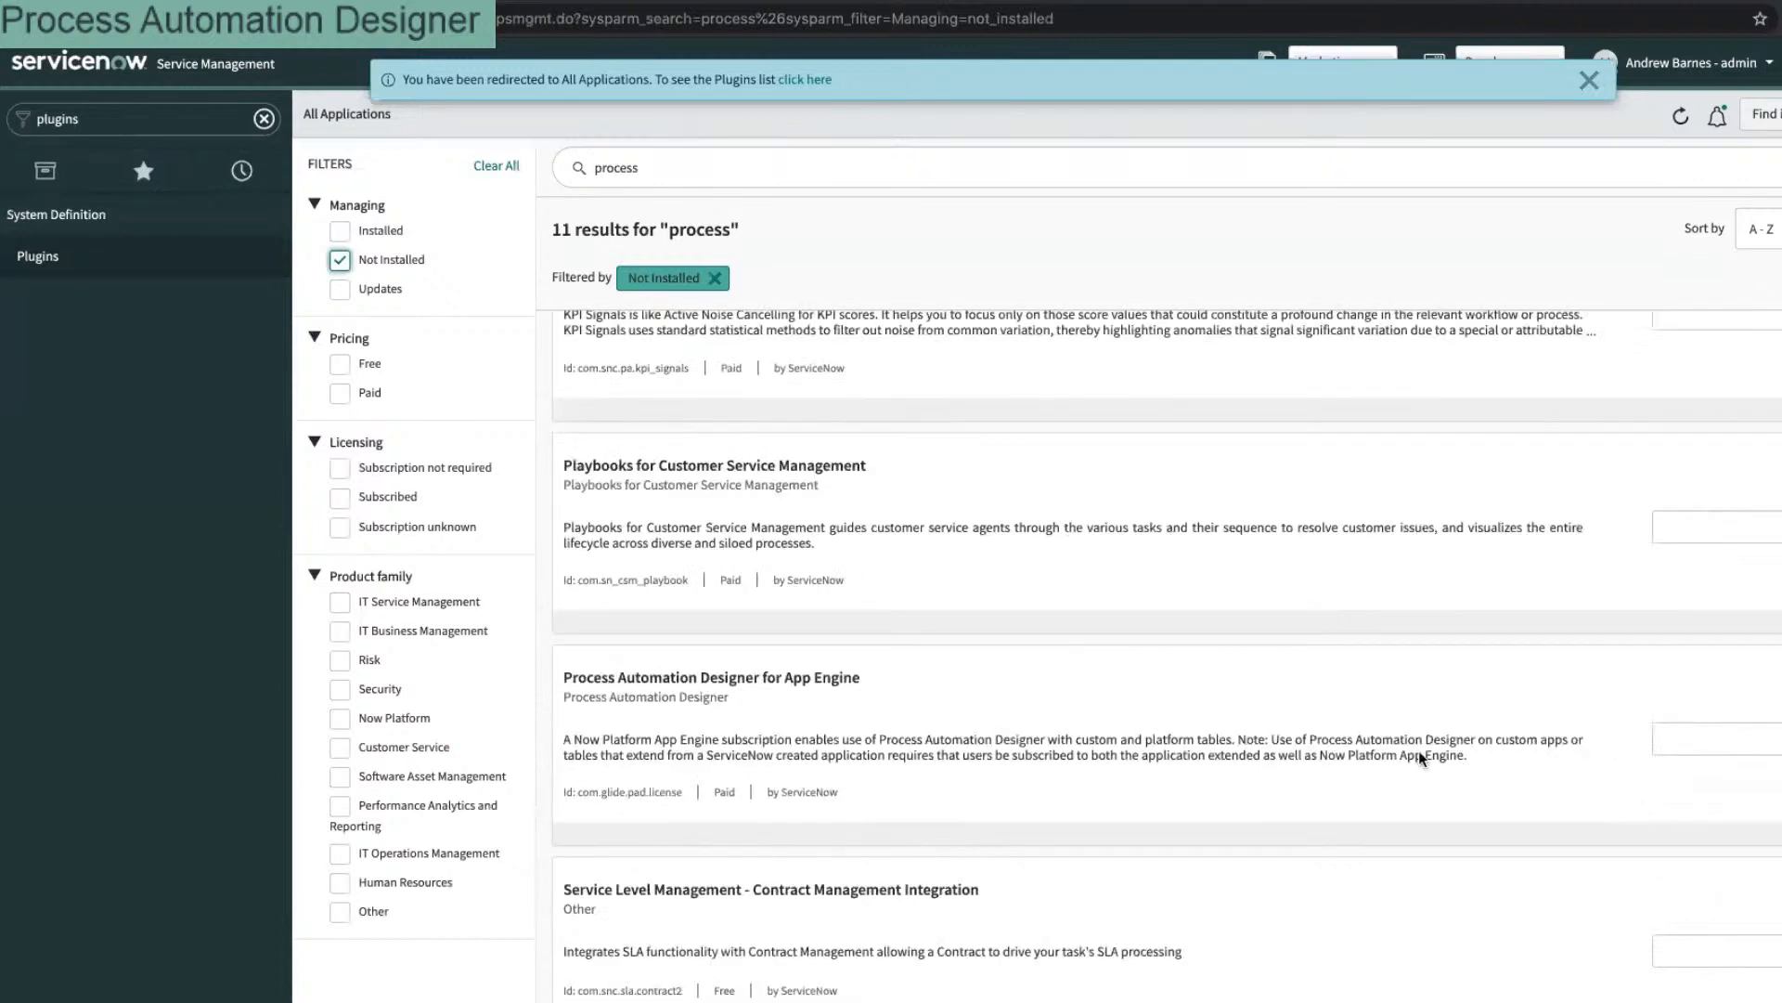
pyautogui.click(1739, 746)
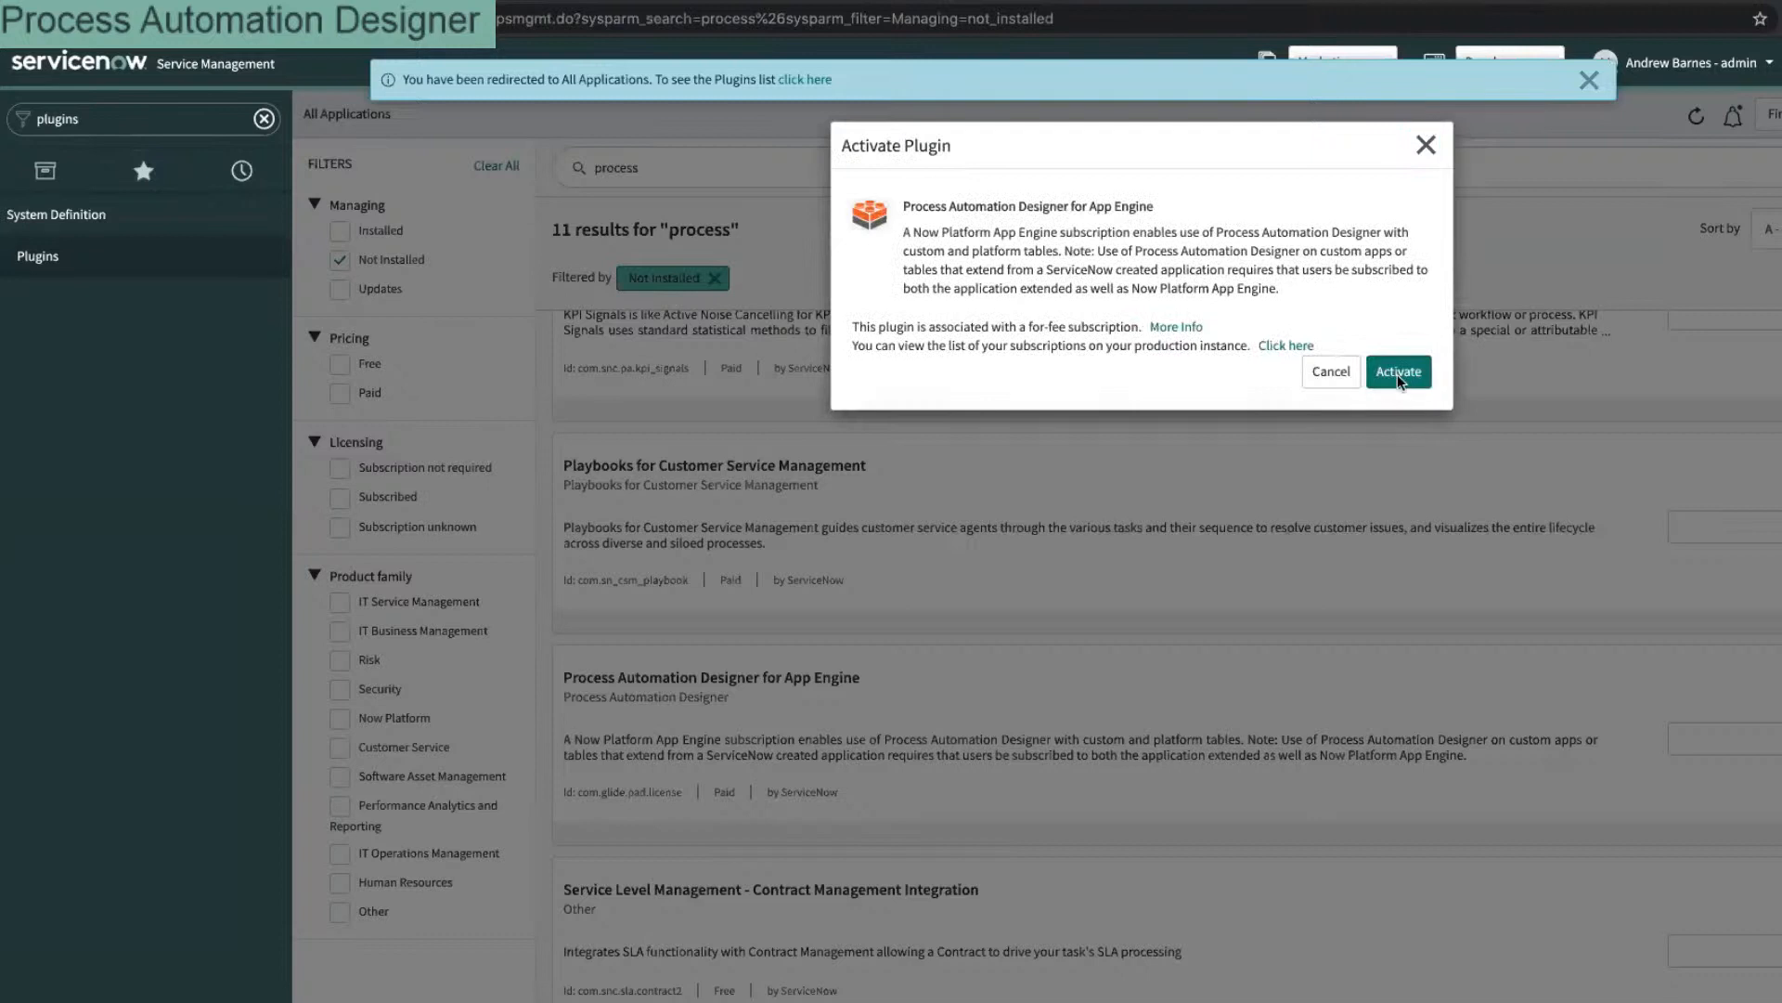
# Step: Activate the Process Automation Designer for App Engine plugin and reload the form
pyautogui.click(1397, 373)
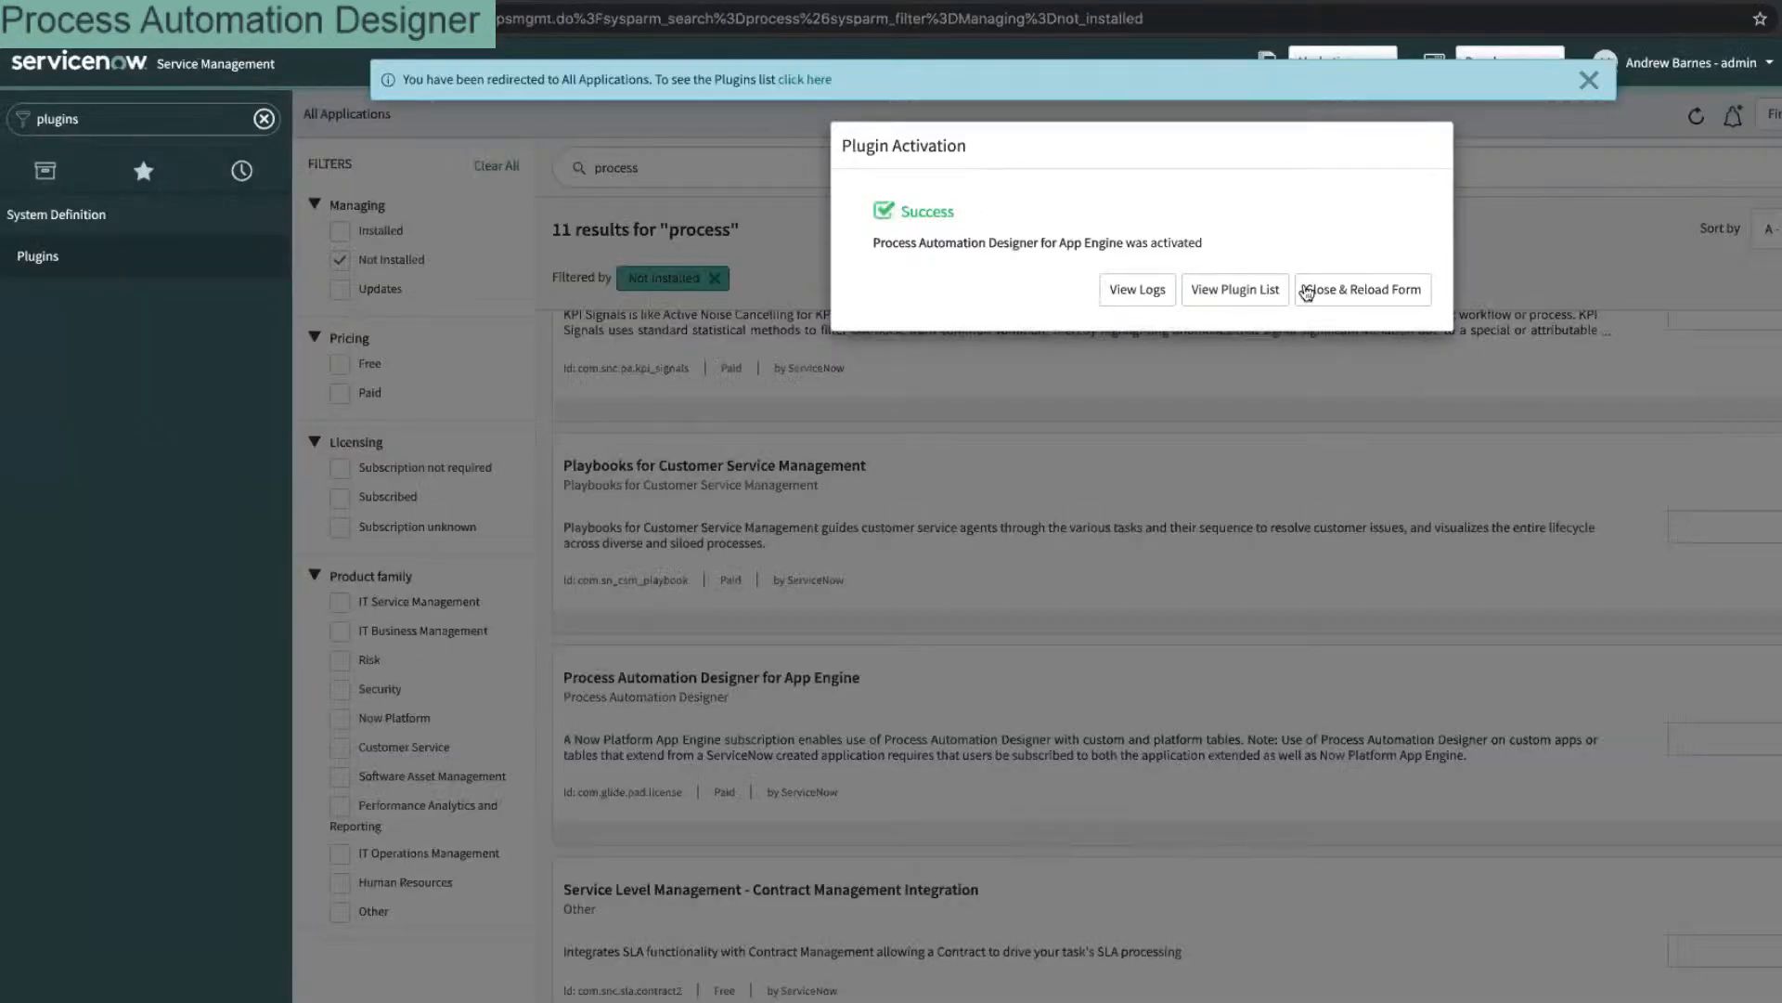
pyautogui.click(1404, 288)
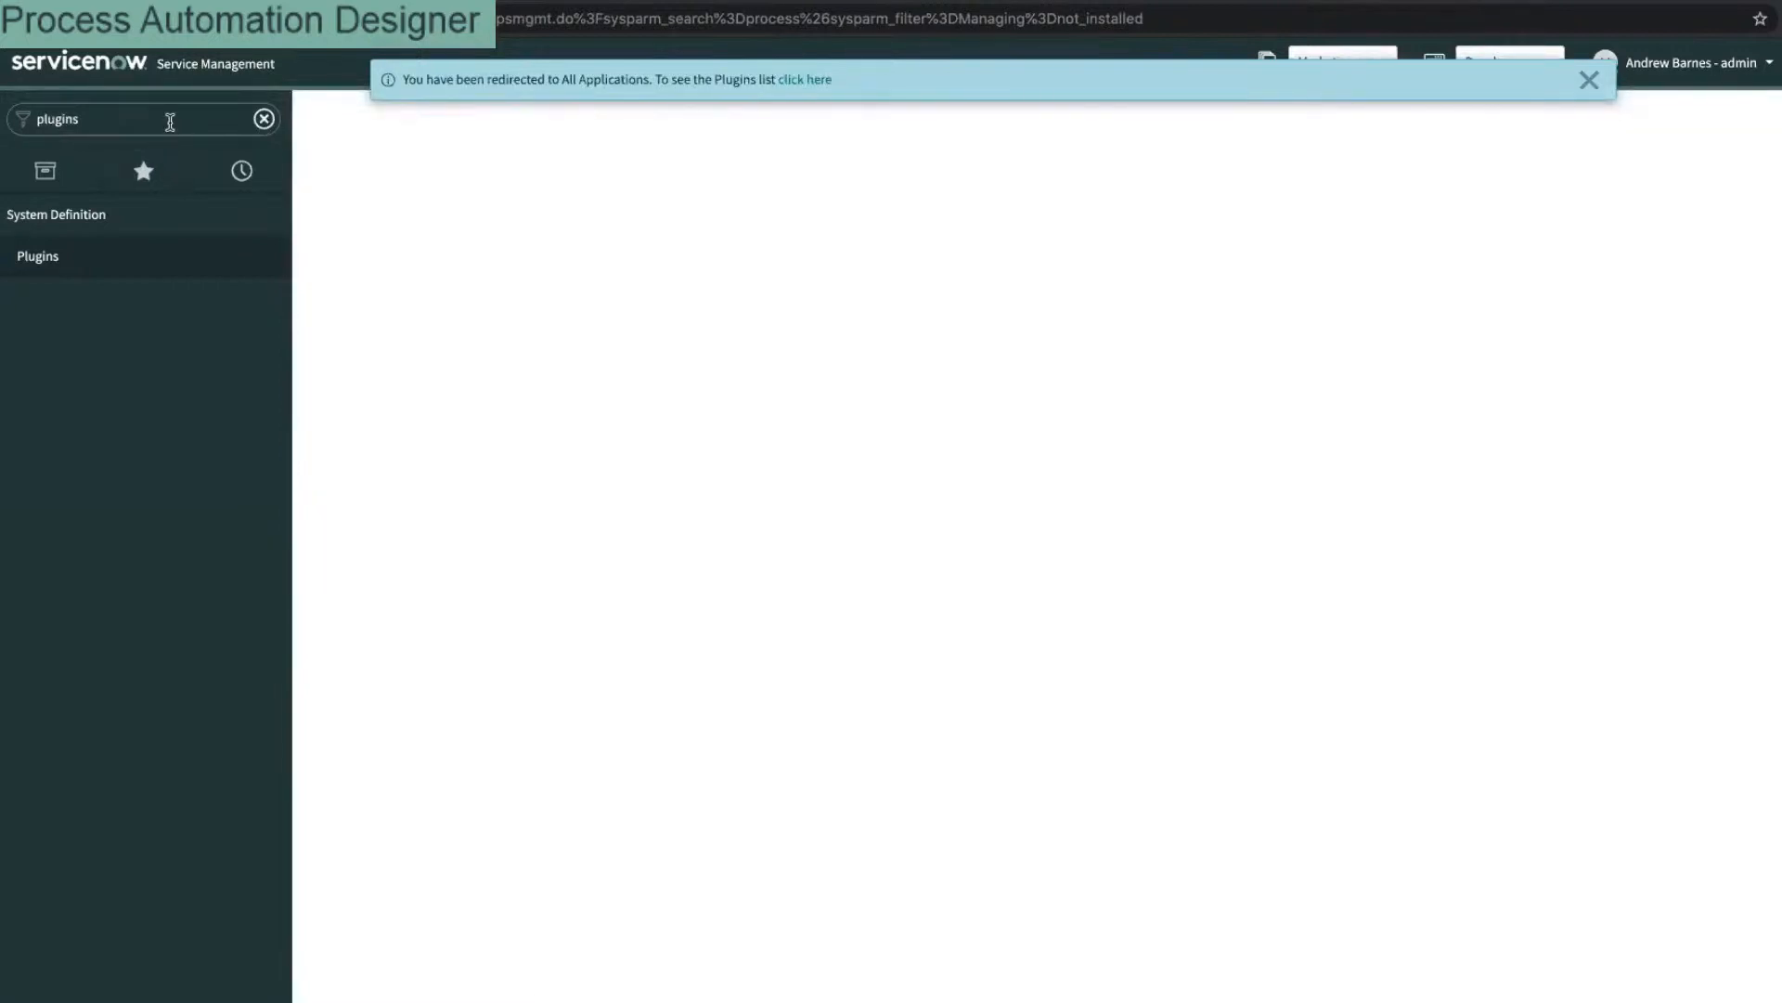
# Step: Reach Process Automation Designer via a 'process' navigator search and load the Onboard Meetup Chapter process
pyautogui.doubleClick(170, 122)
pyautogui.write('pro')
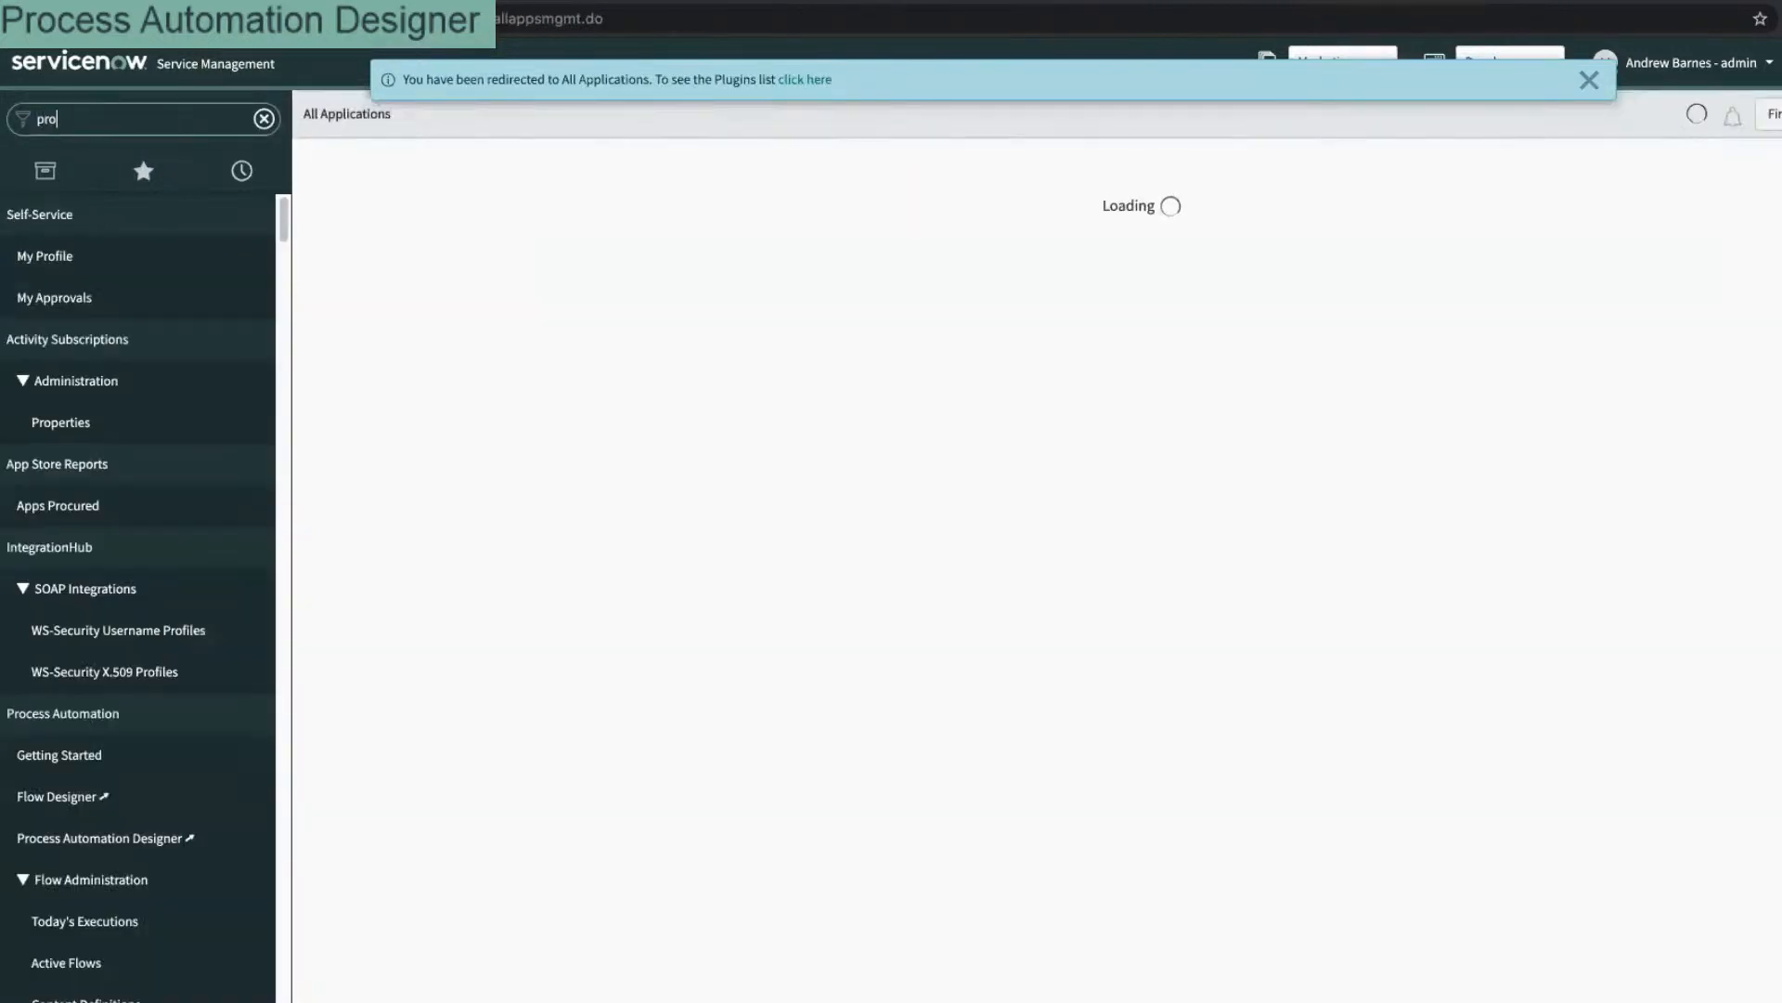
pyautogui.write('cess')
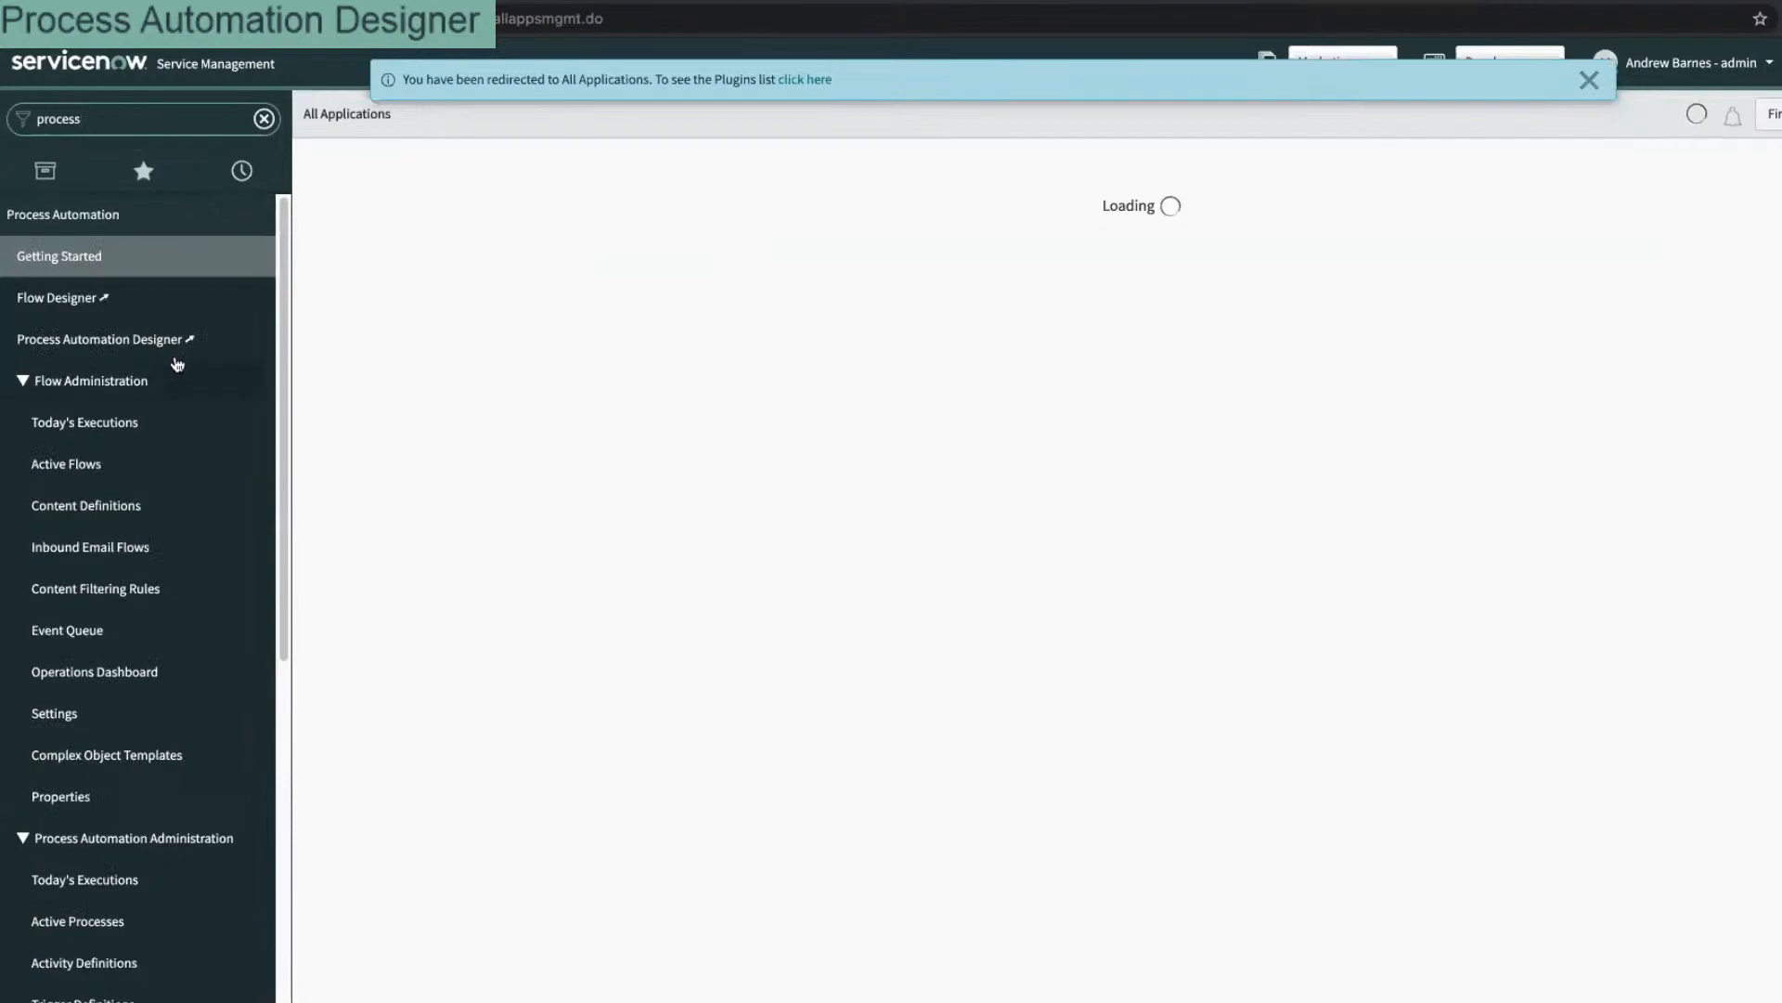
pyautogui.click(176, 352)
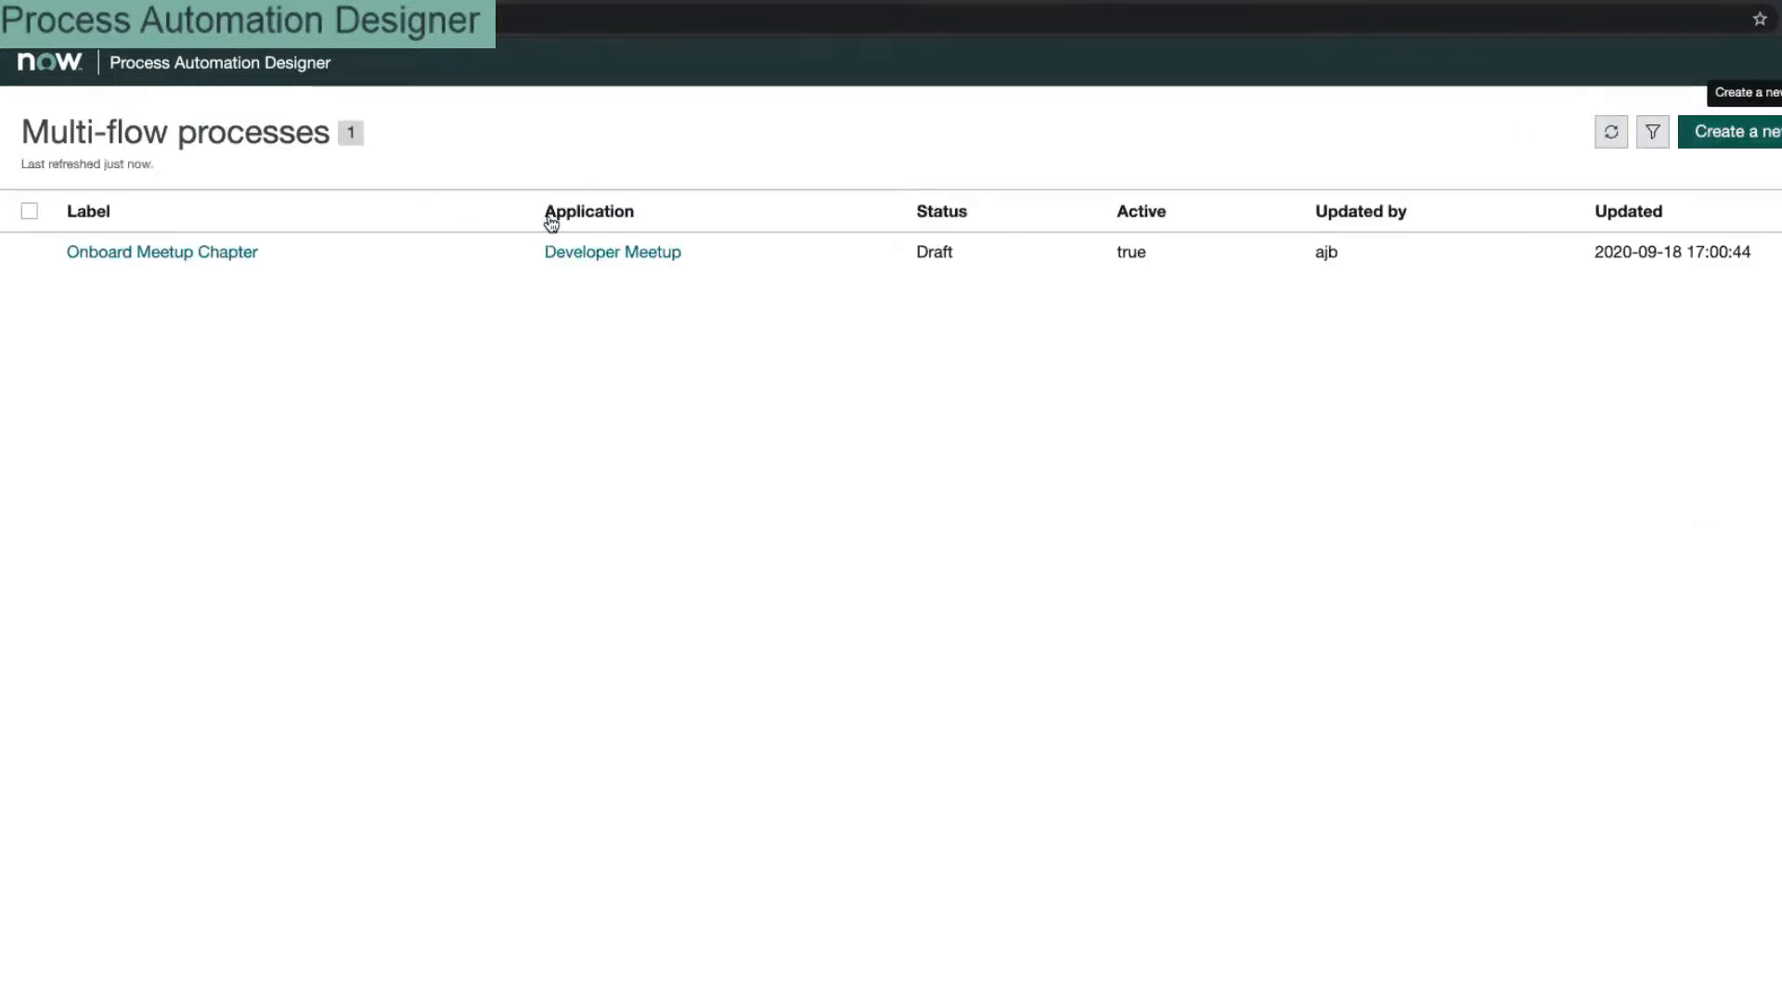
pyautogui.click(186, 253)
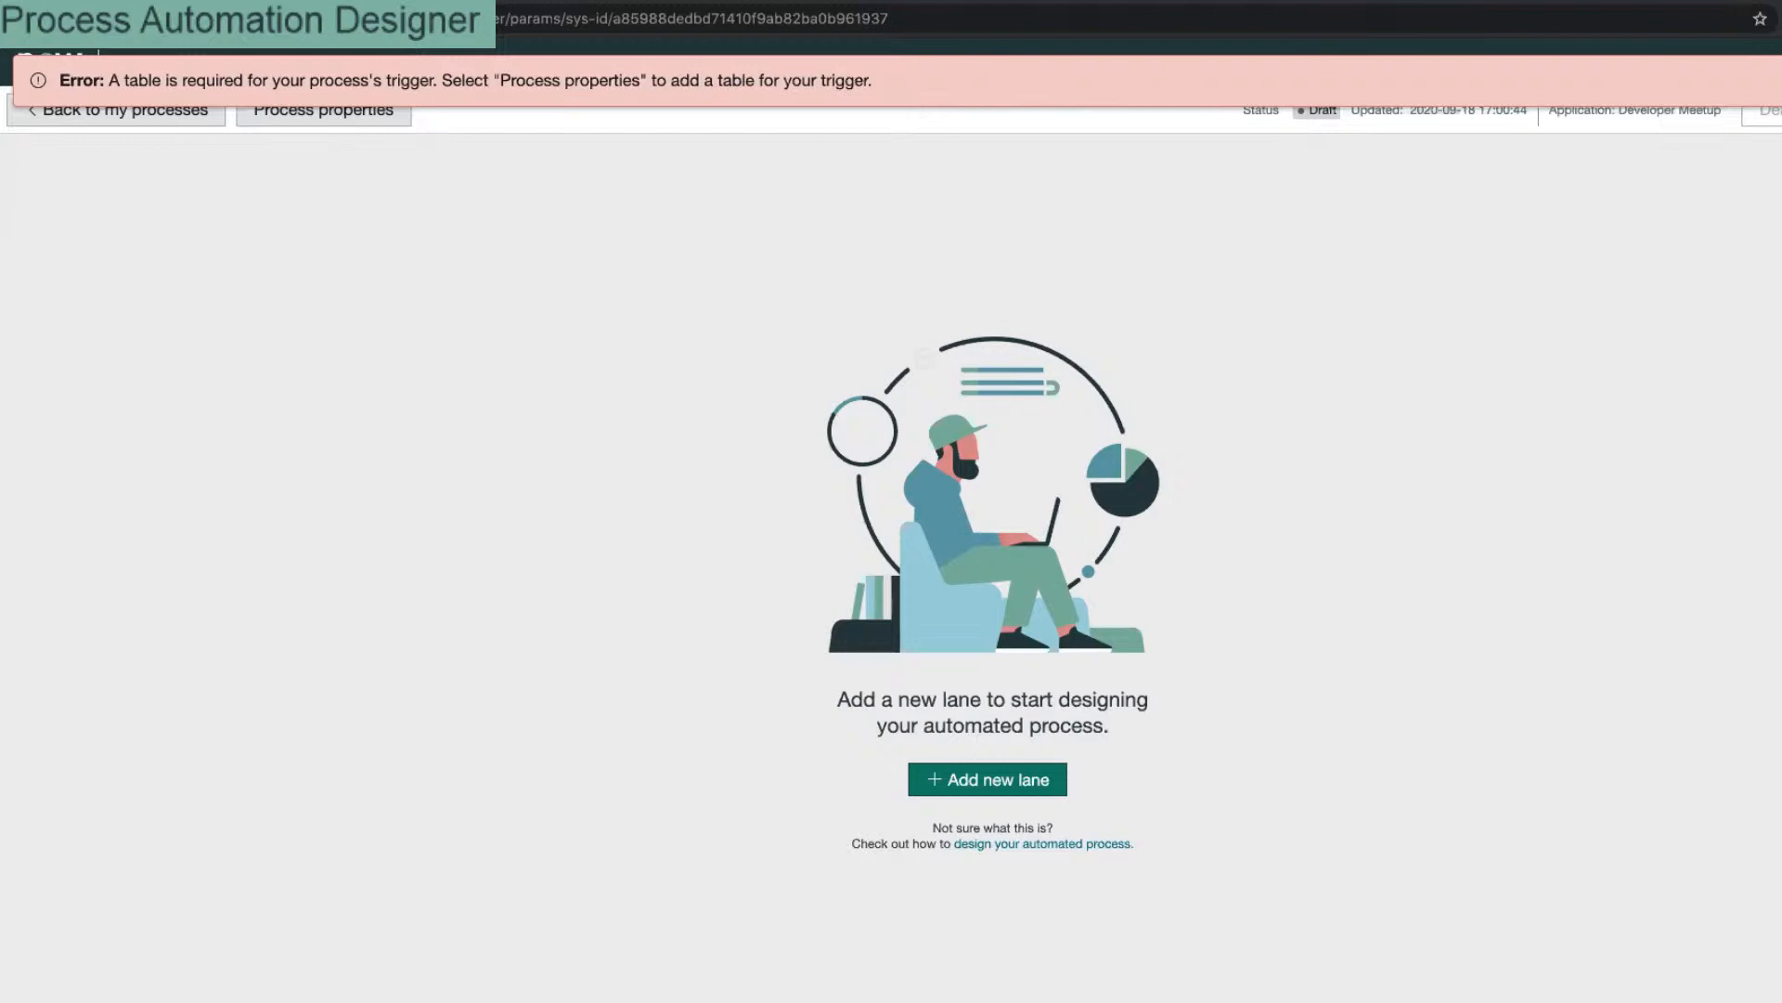
# Step: In process properties, search the trigger Table list for 'group' and then 'user'
pyautogui.click(362, 112)
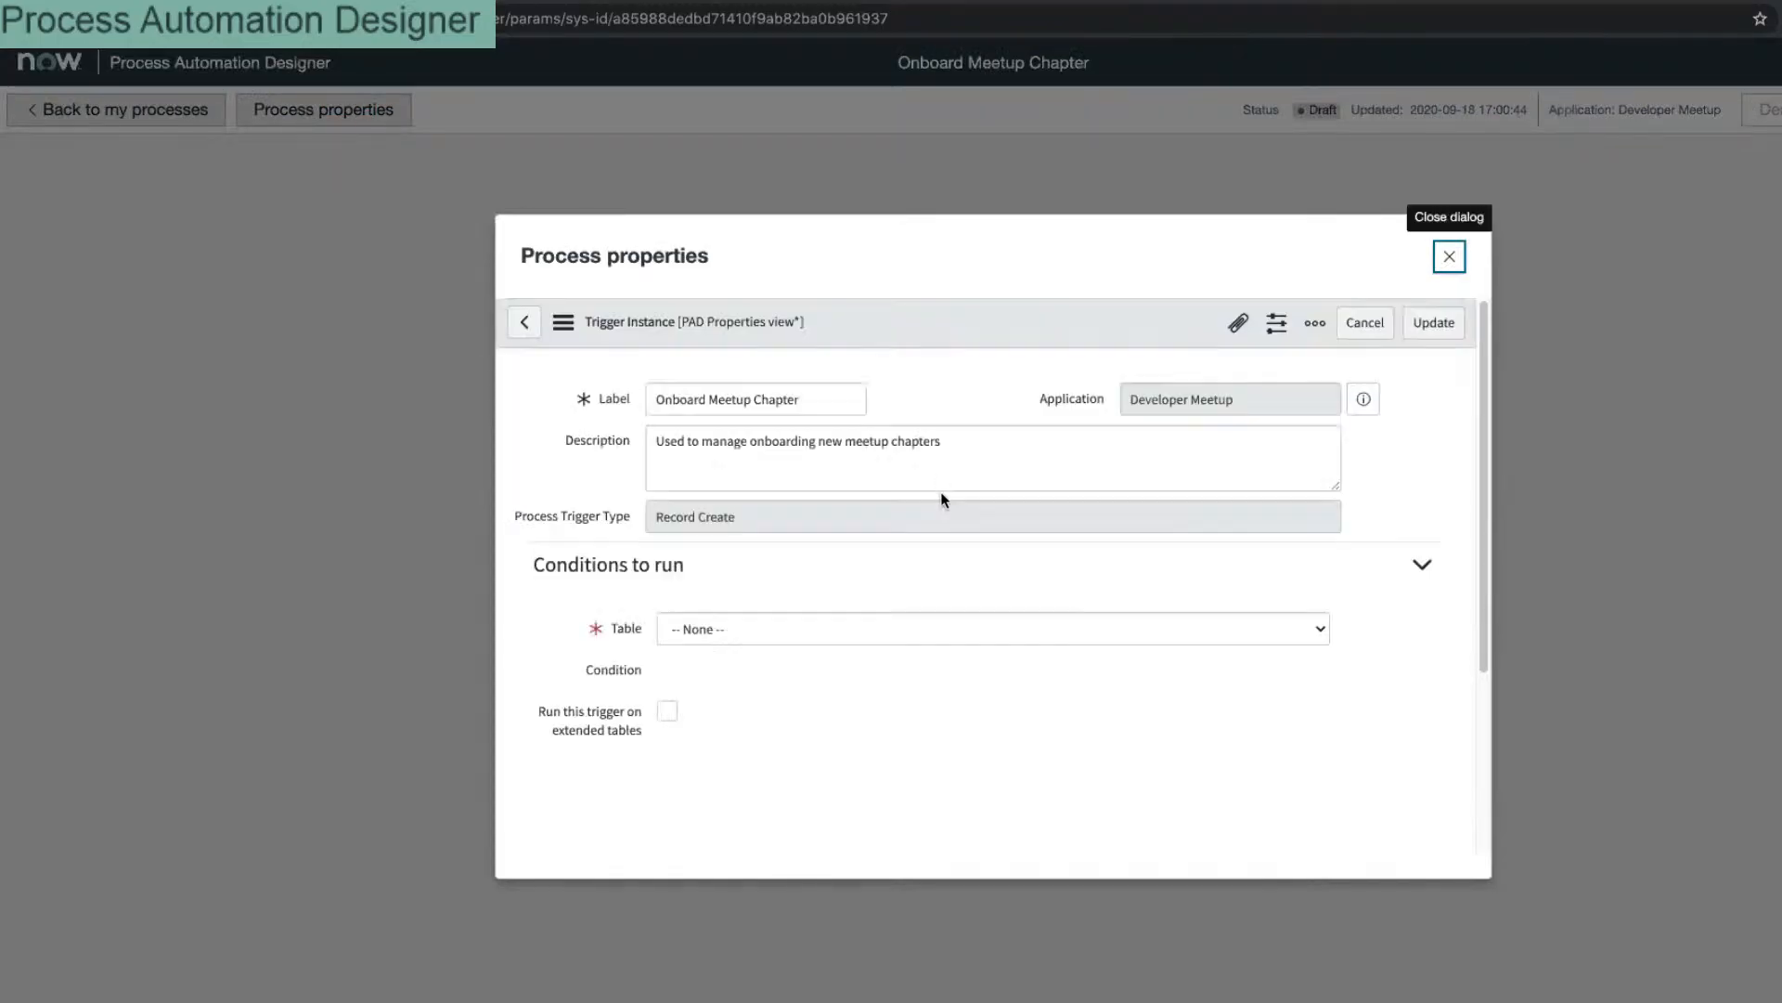
pyautogui.scroll(-3, 855, 536)
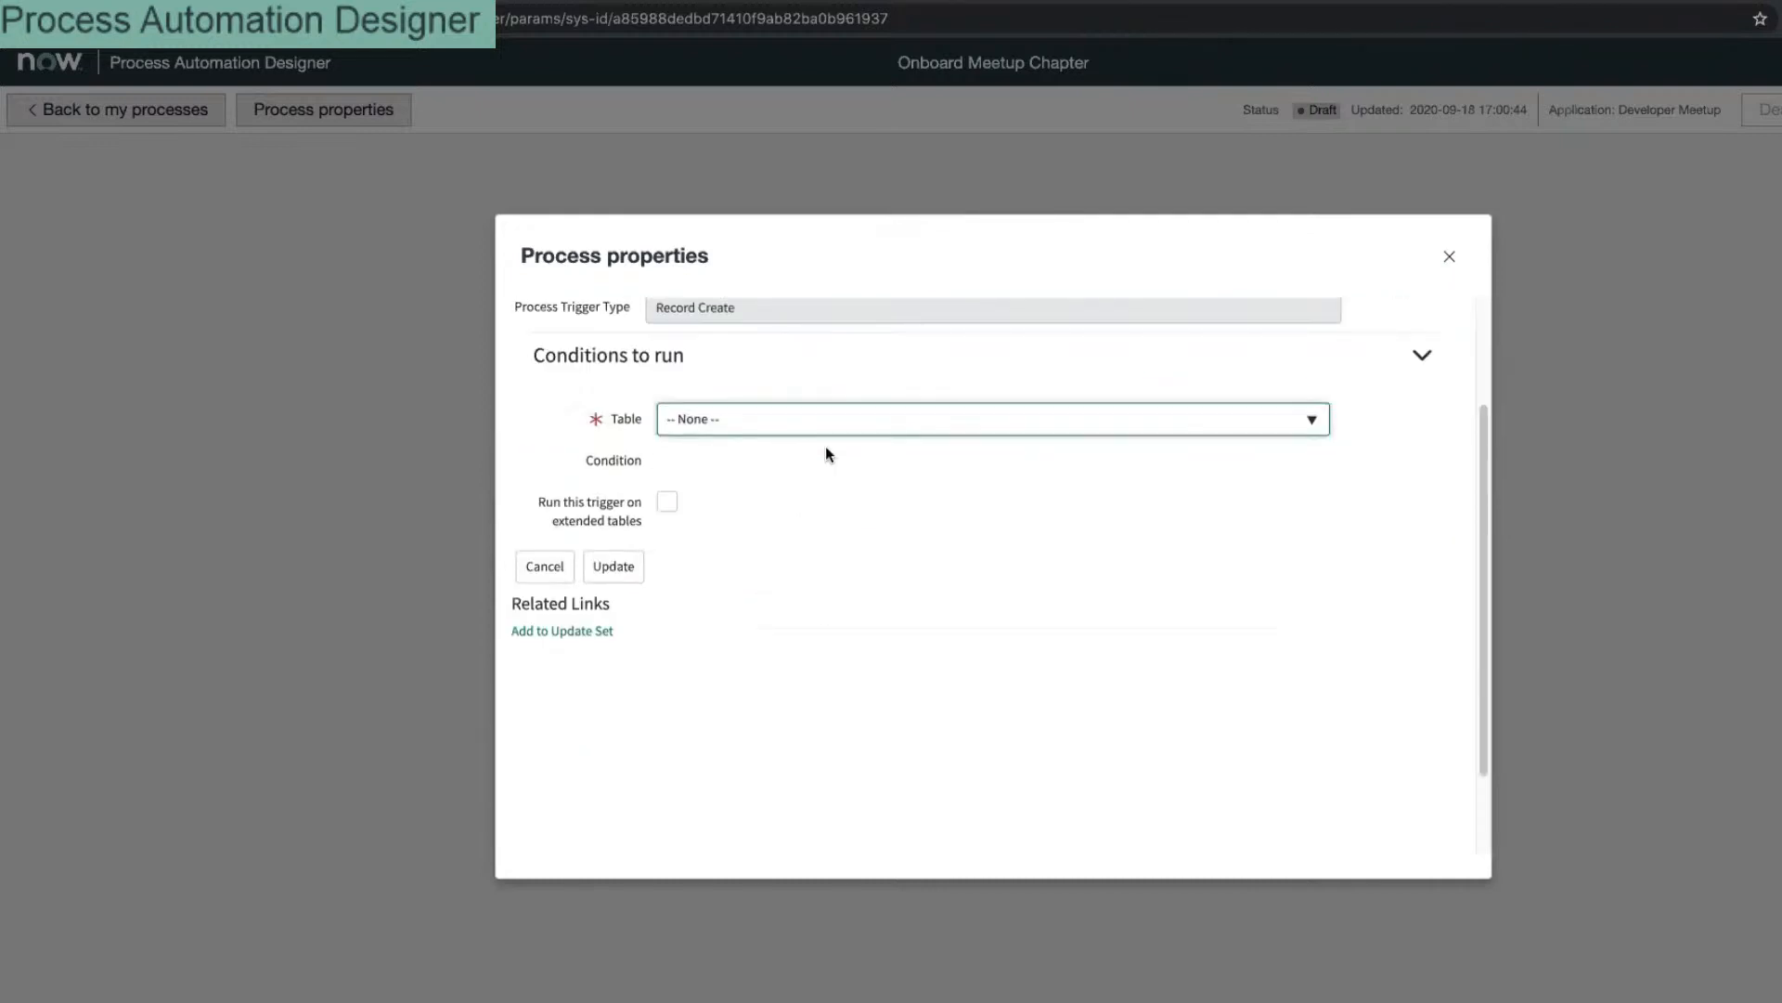
pyautogui.click(828, 422)
pyautogui.click(829, 421)
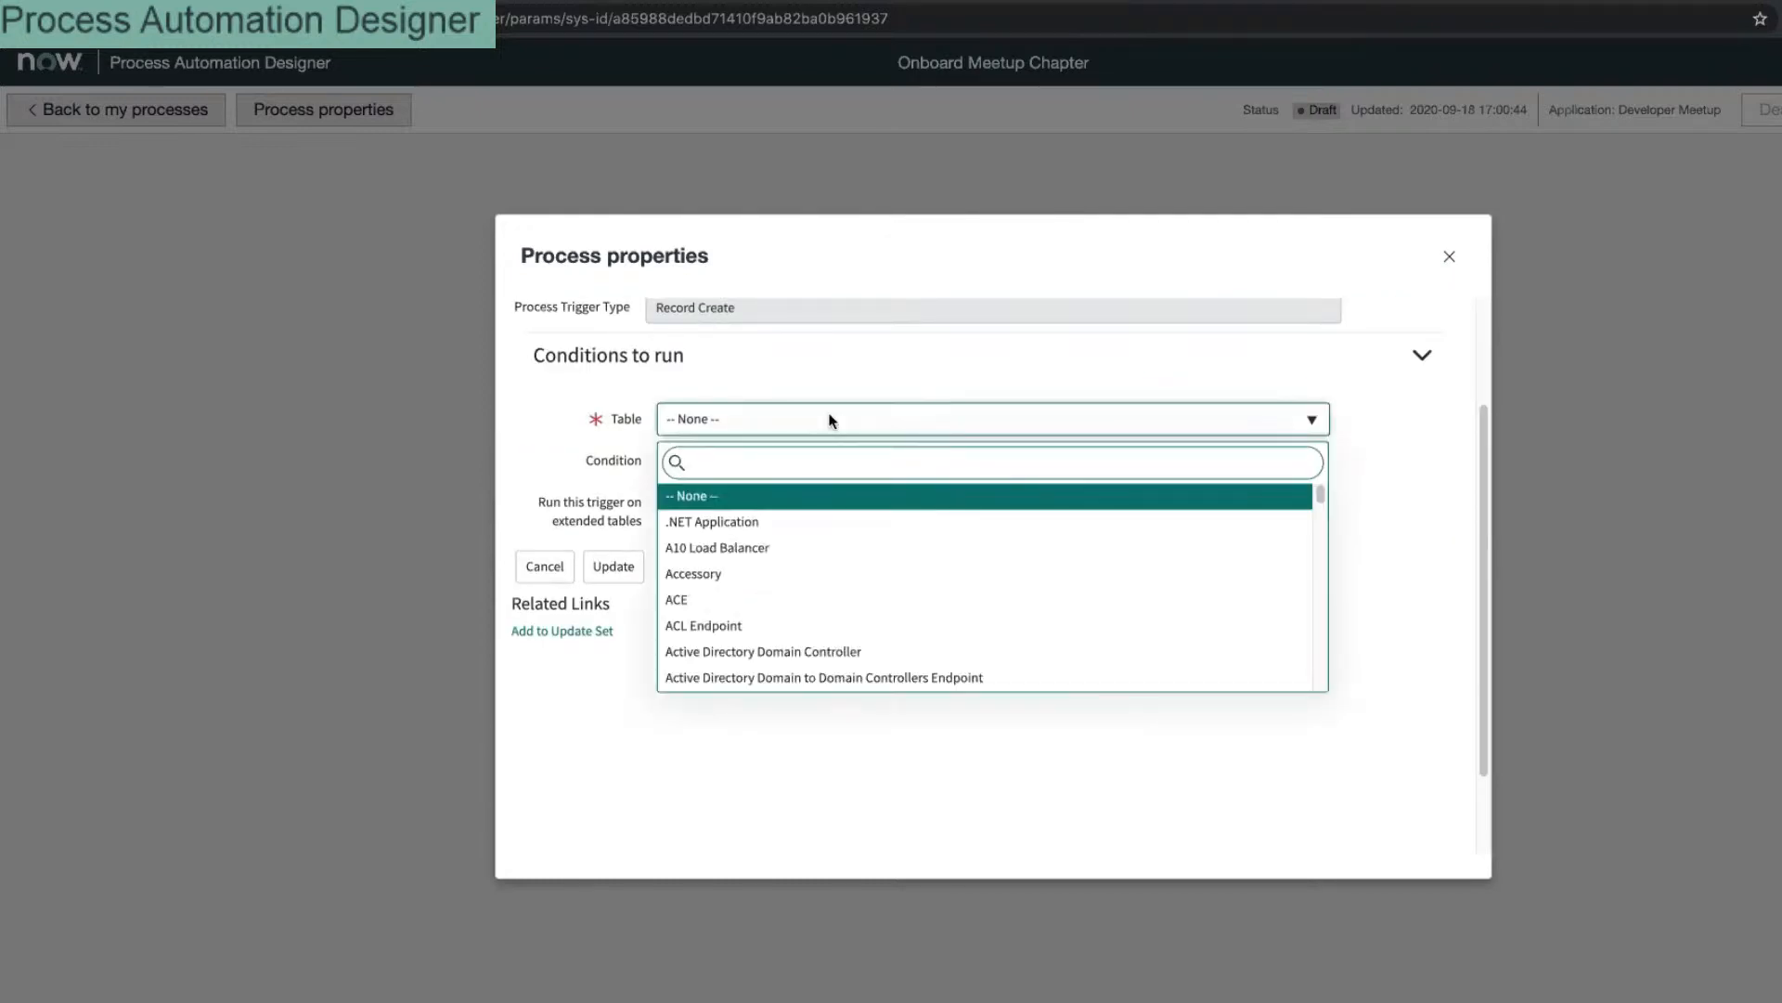
pyautogui.write('group')
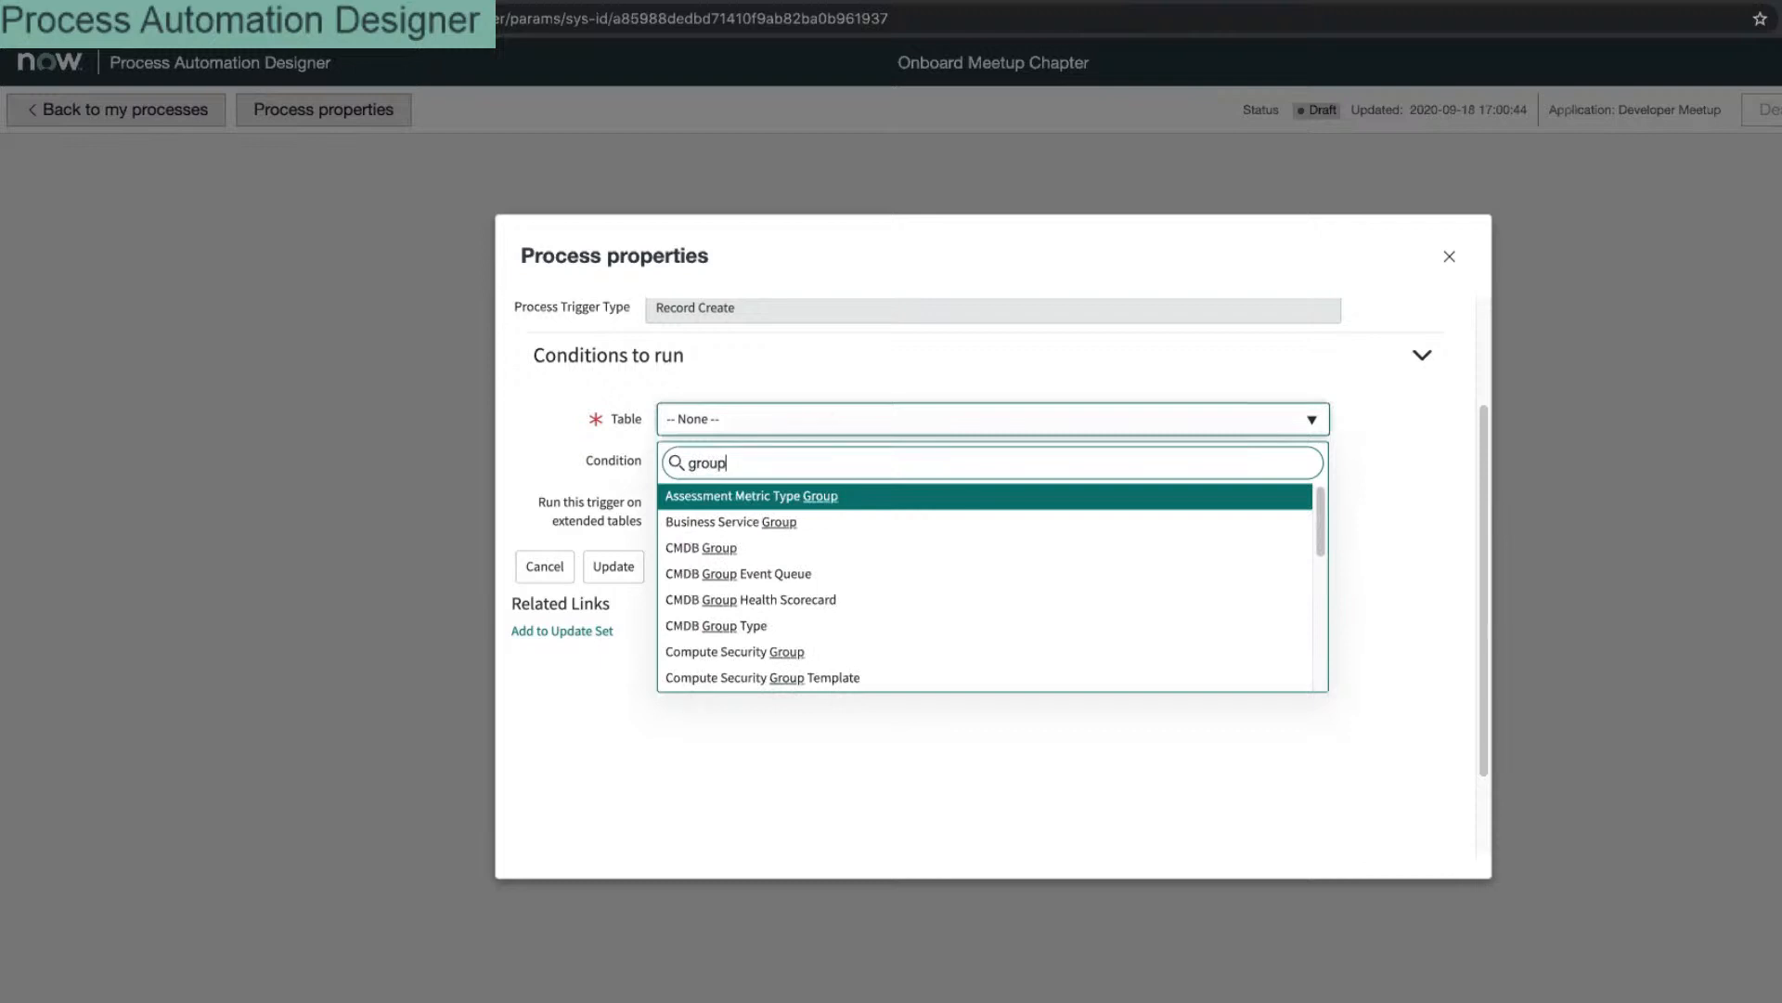
pyautogui.scroll(-4, 815, 591)
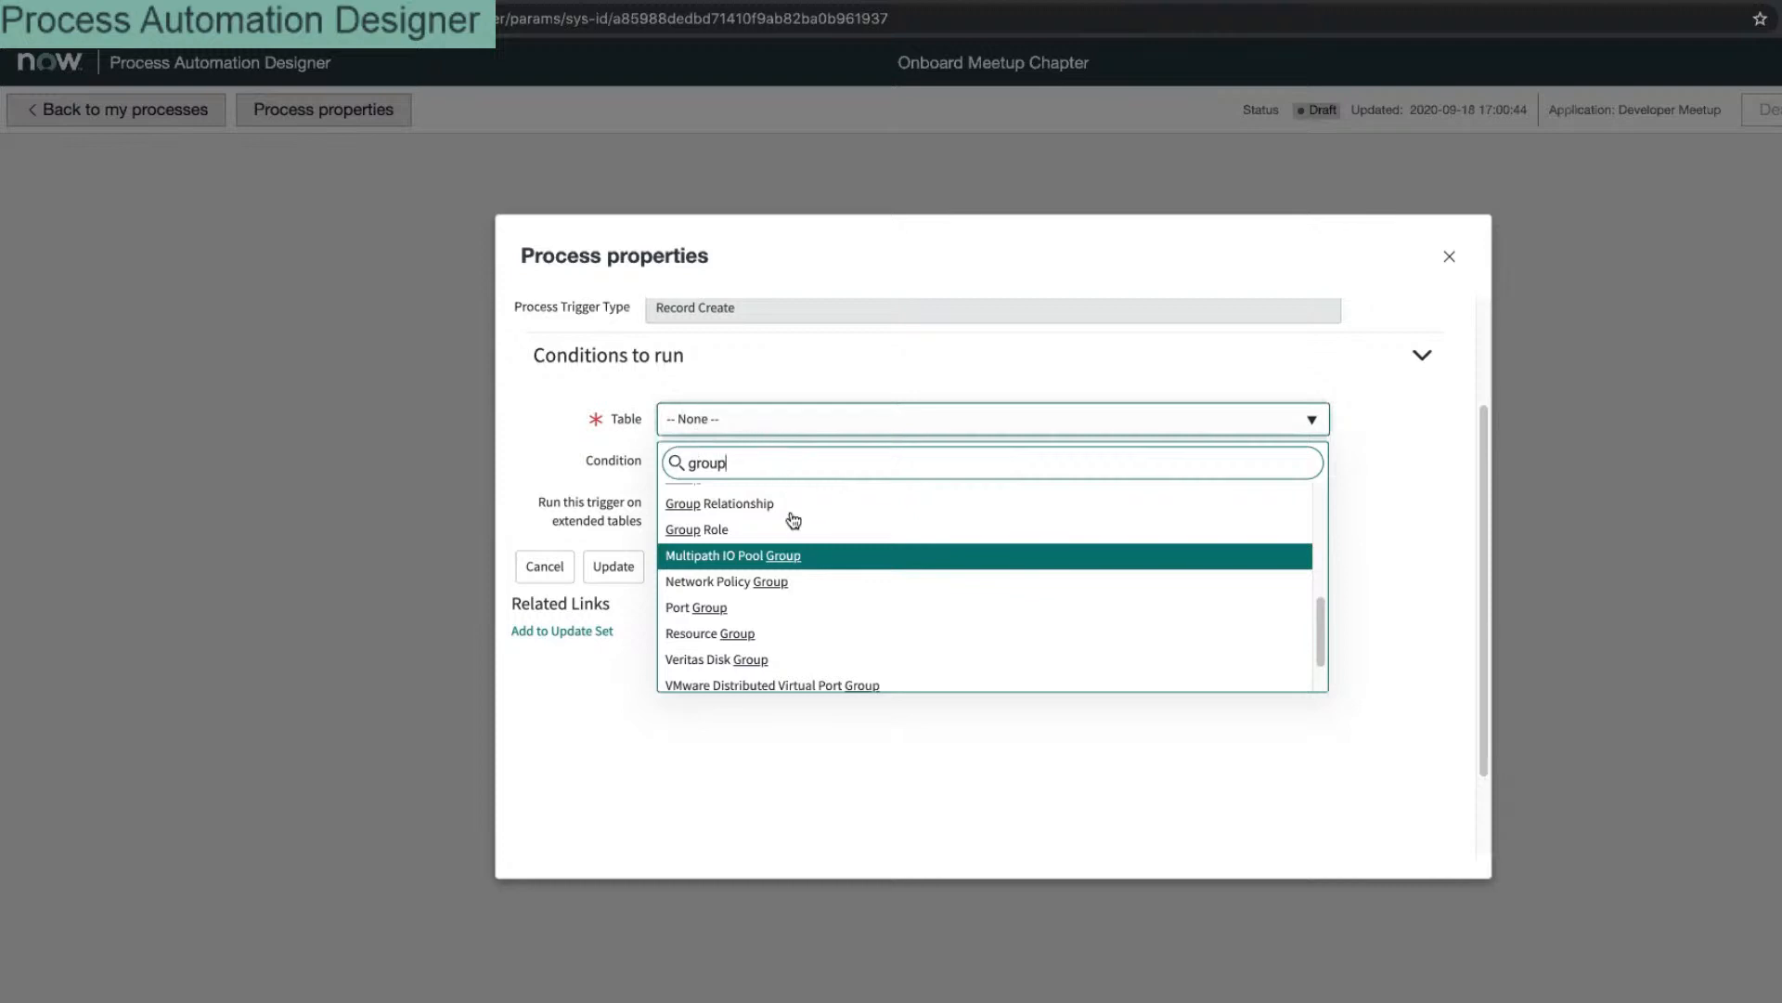
pyautogui.scroll(5, 823, 570)
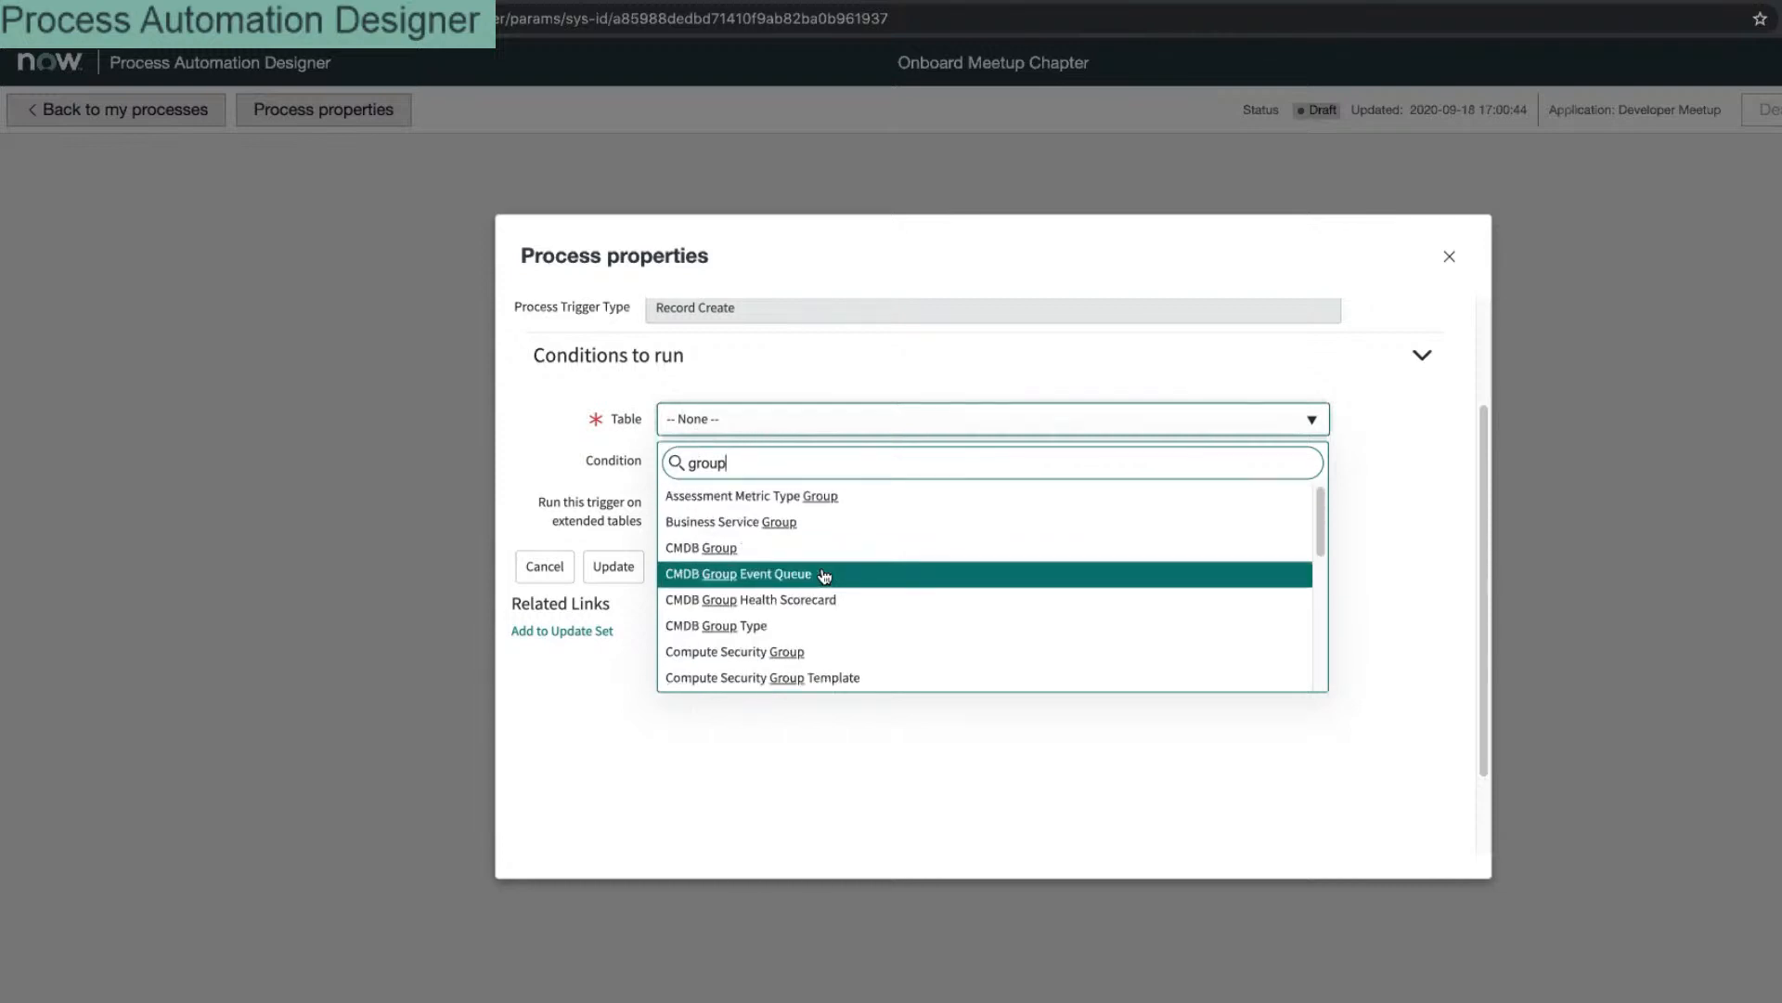
pyautogui.scroll(-5, 824, 573)
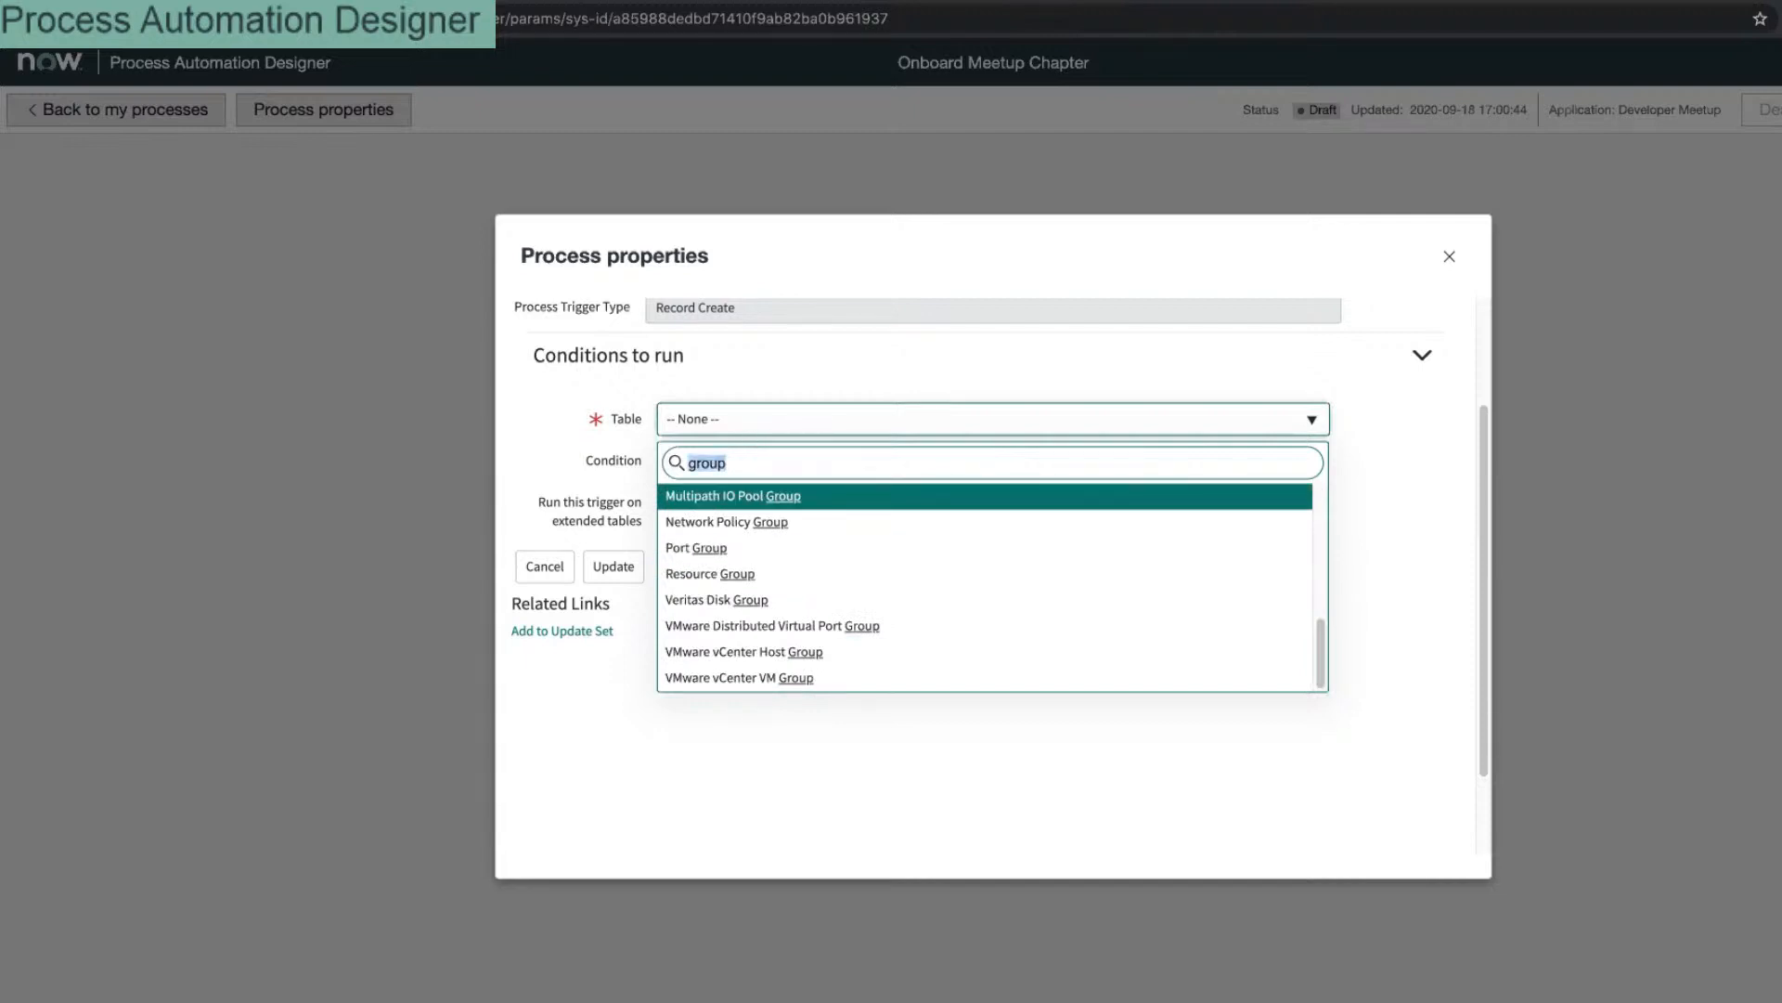
pyautogui.write('user')
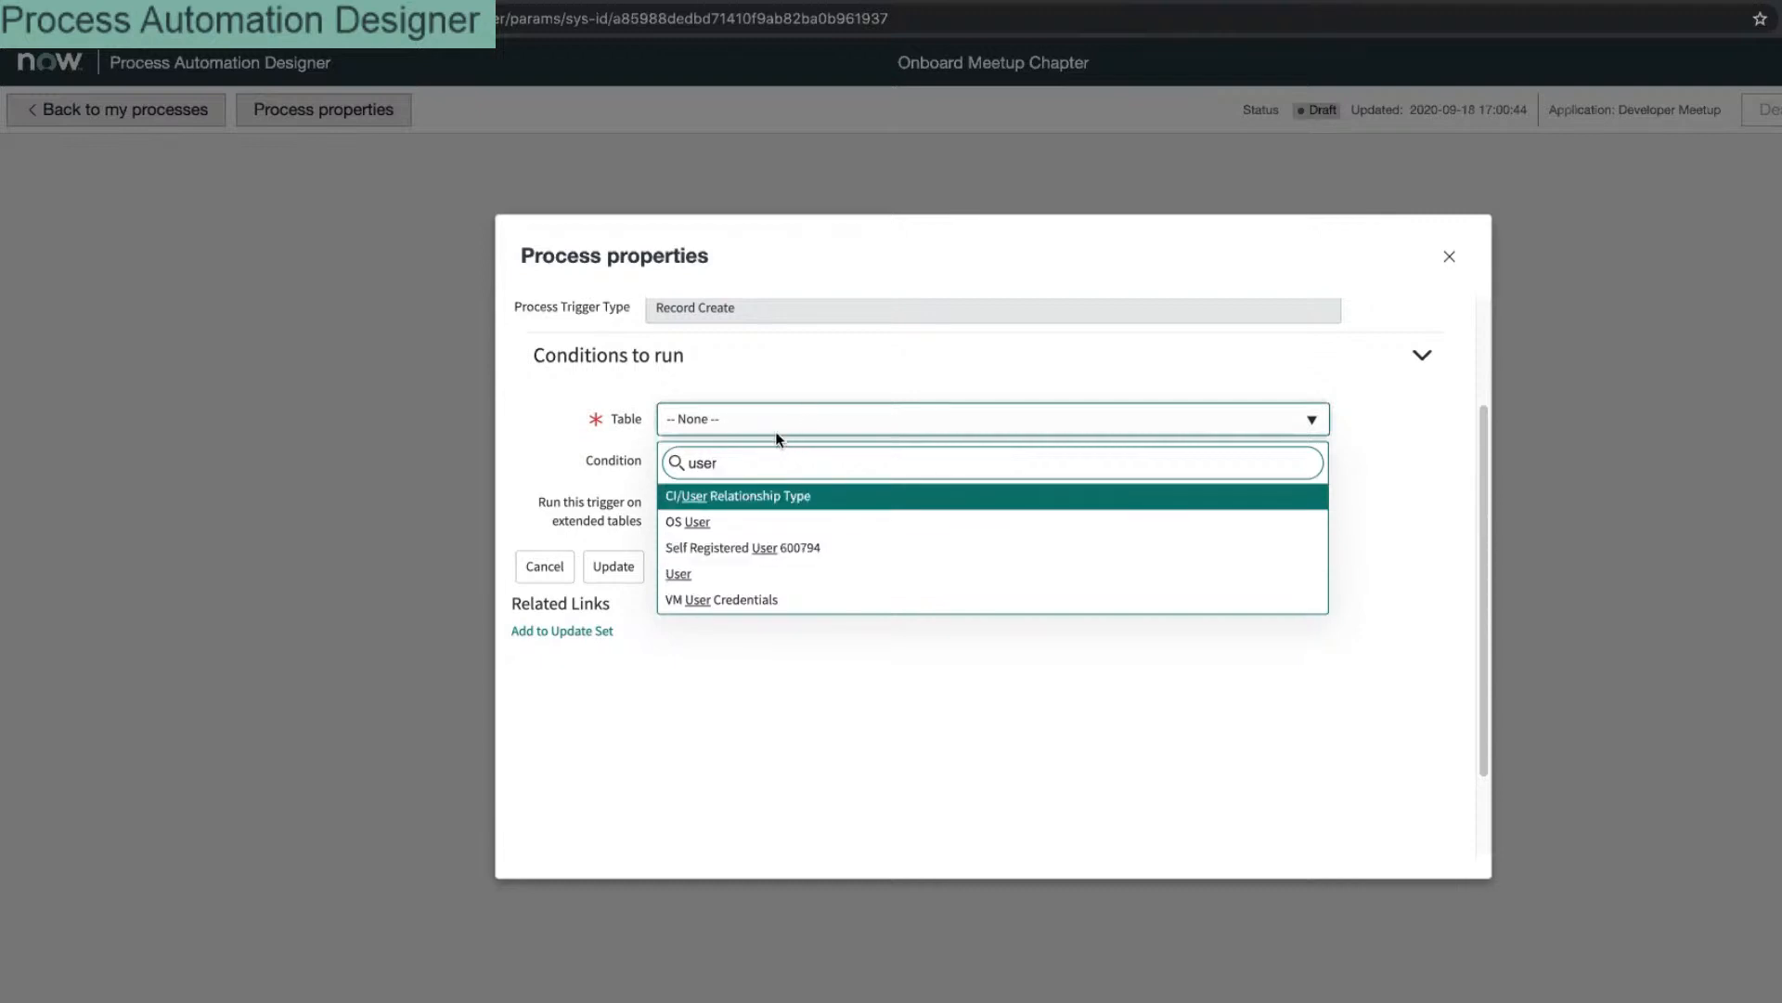
# Step: Search 'group' again and pick the Group table as the trigger table
pyautogui.doubleClick(737, 463)
pyautogui.write('group')
pyautogui.scroll(-3, 850, 555)
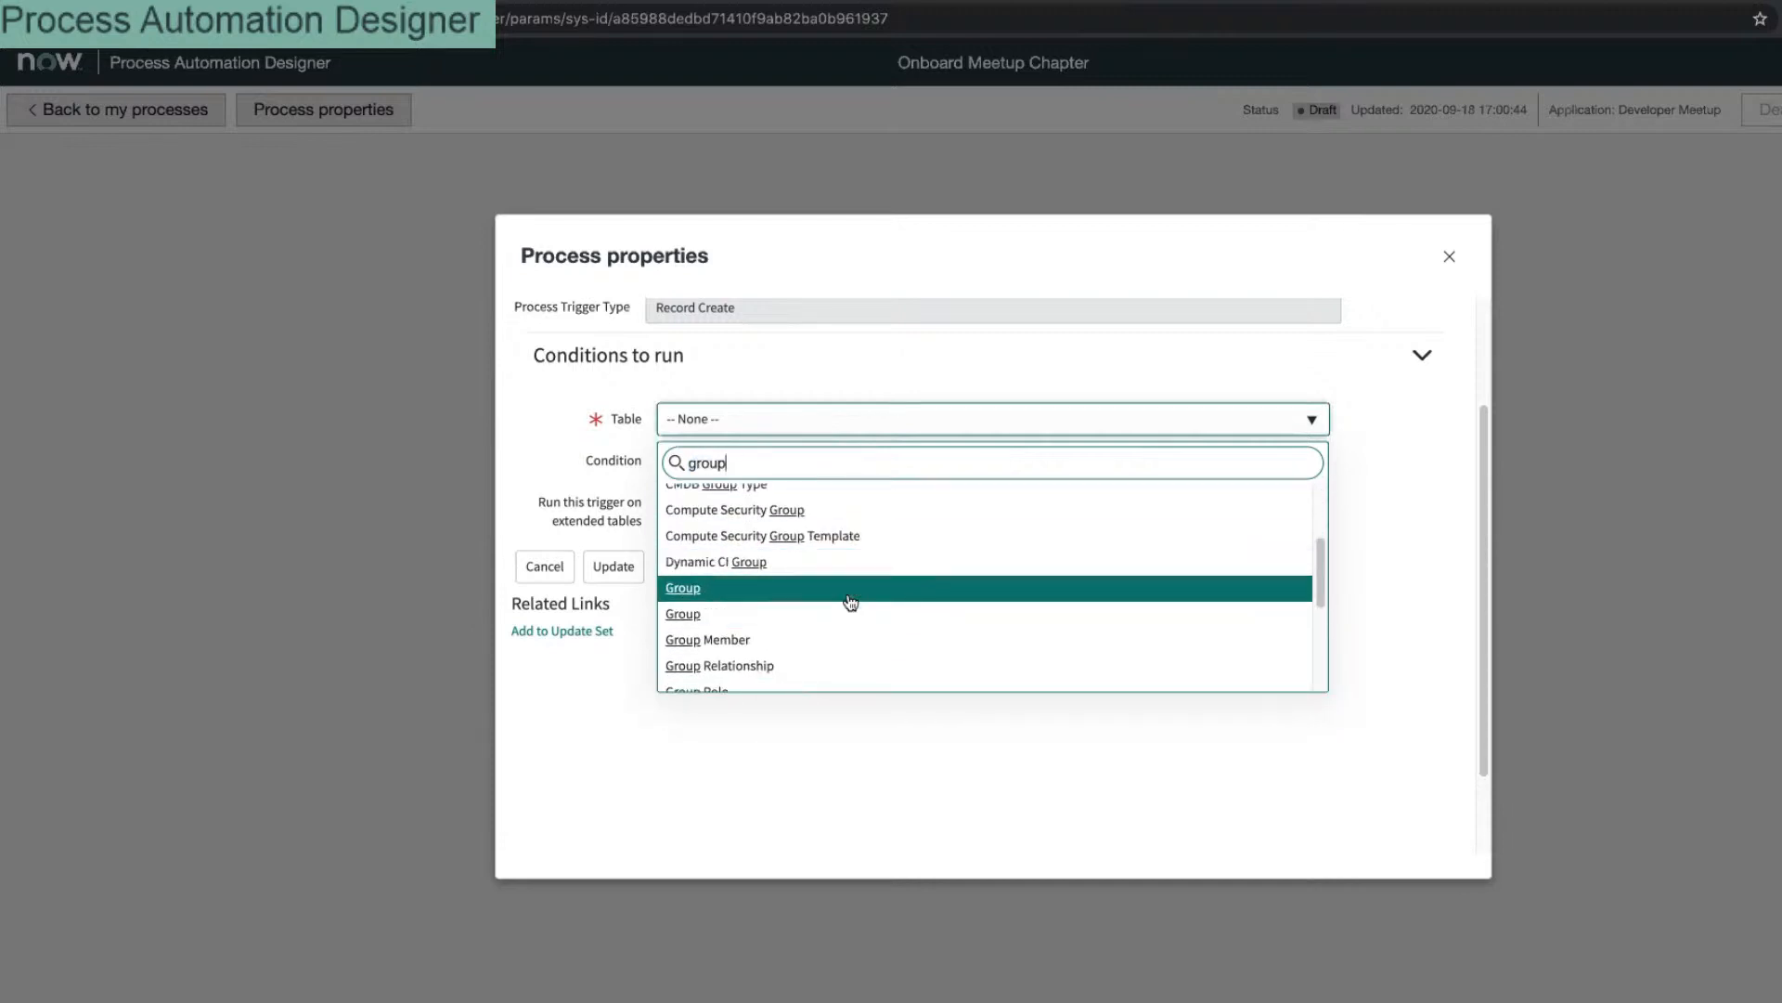
pyautogui.scroll(-3, 854, 620)
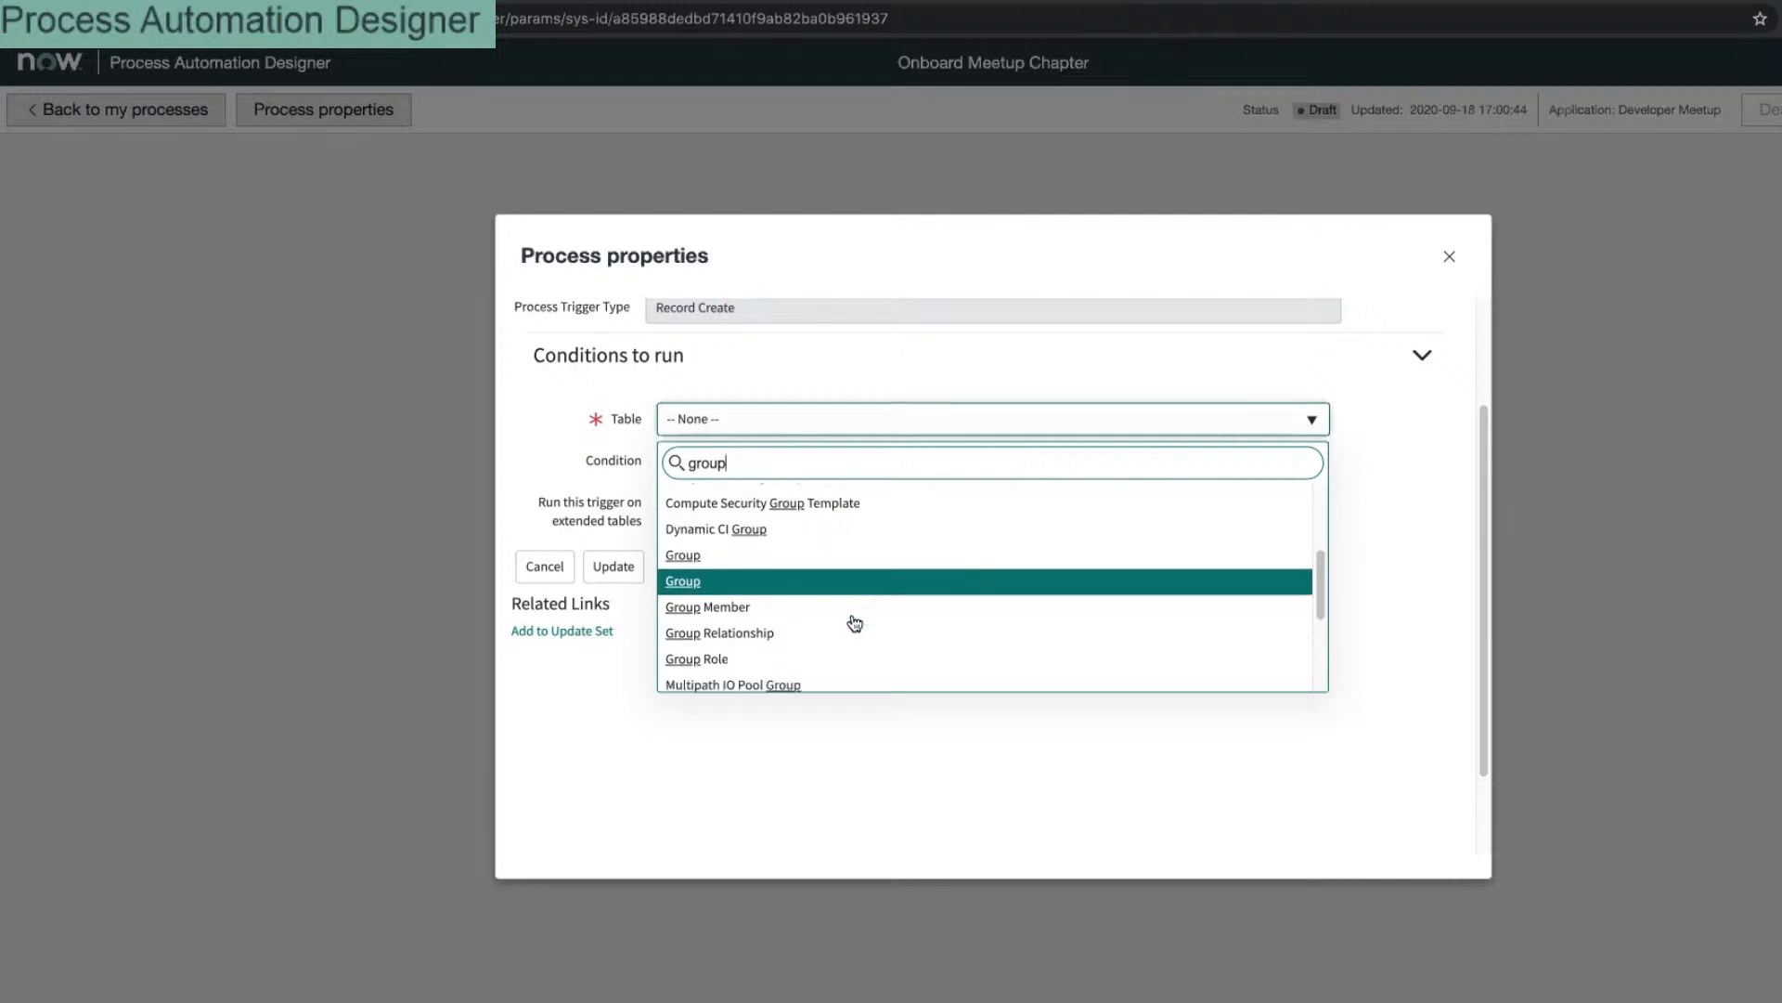
pyautogui.scroll(4, 849, 614)
pyautogui.scroll(-2, 856, 603)
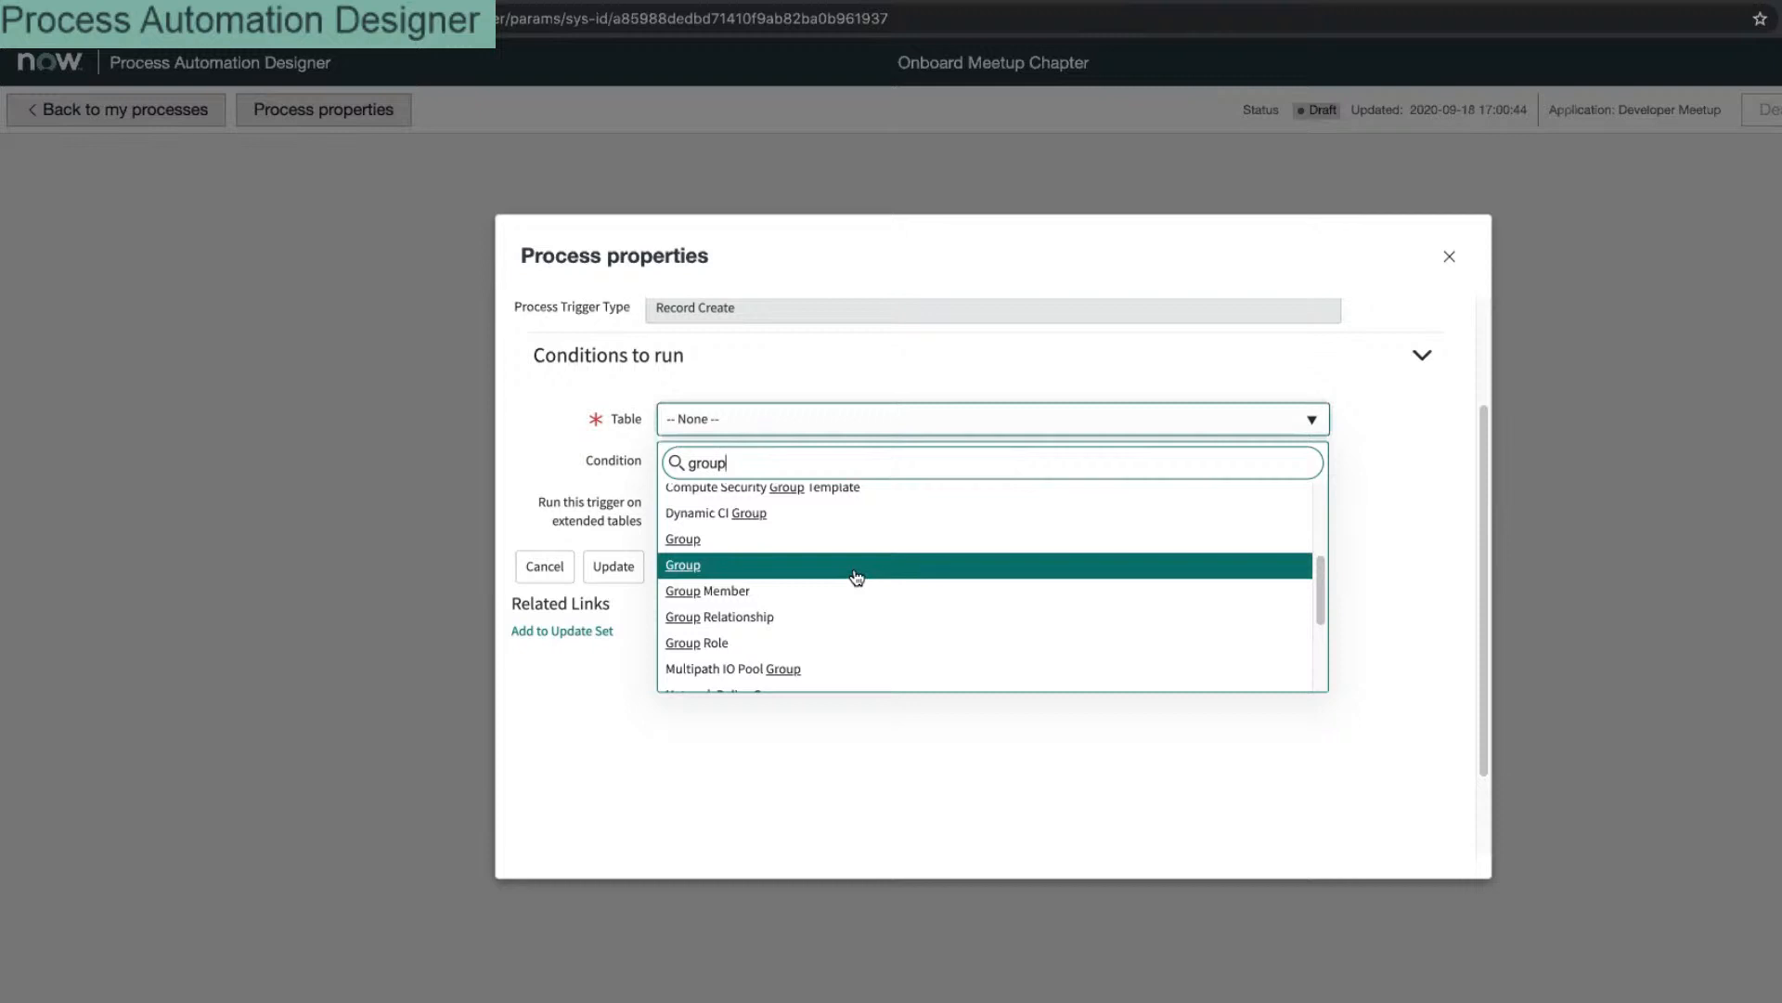
pyautogui.click(855, 572)
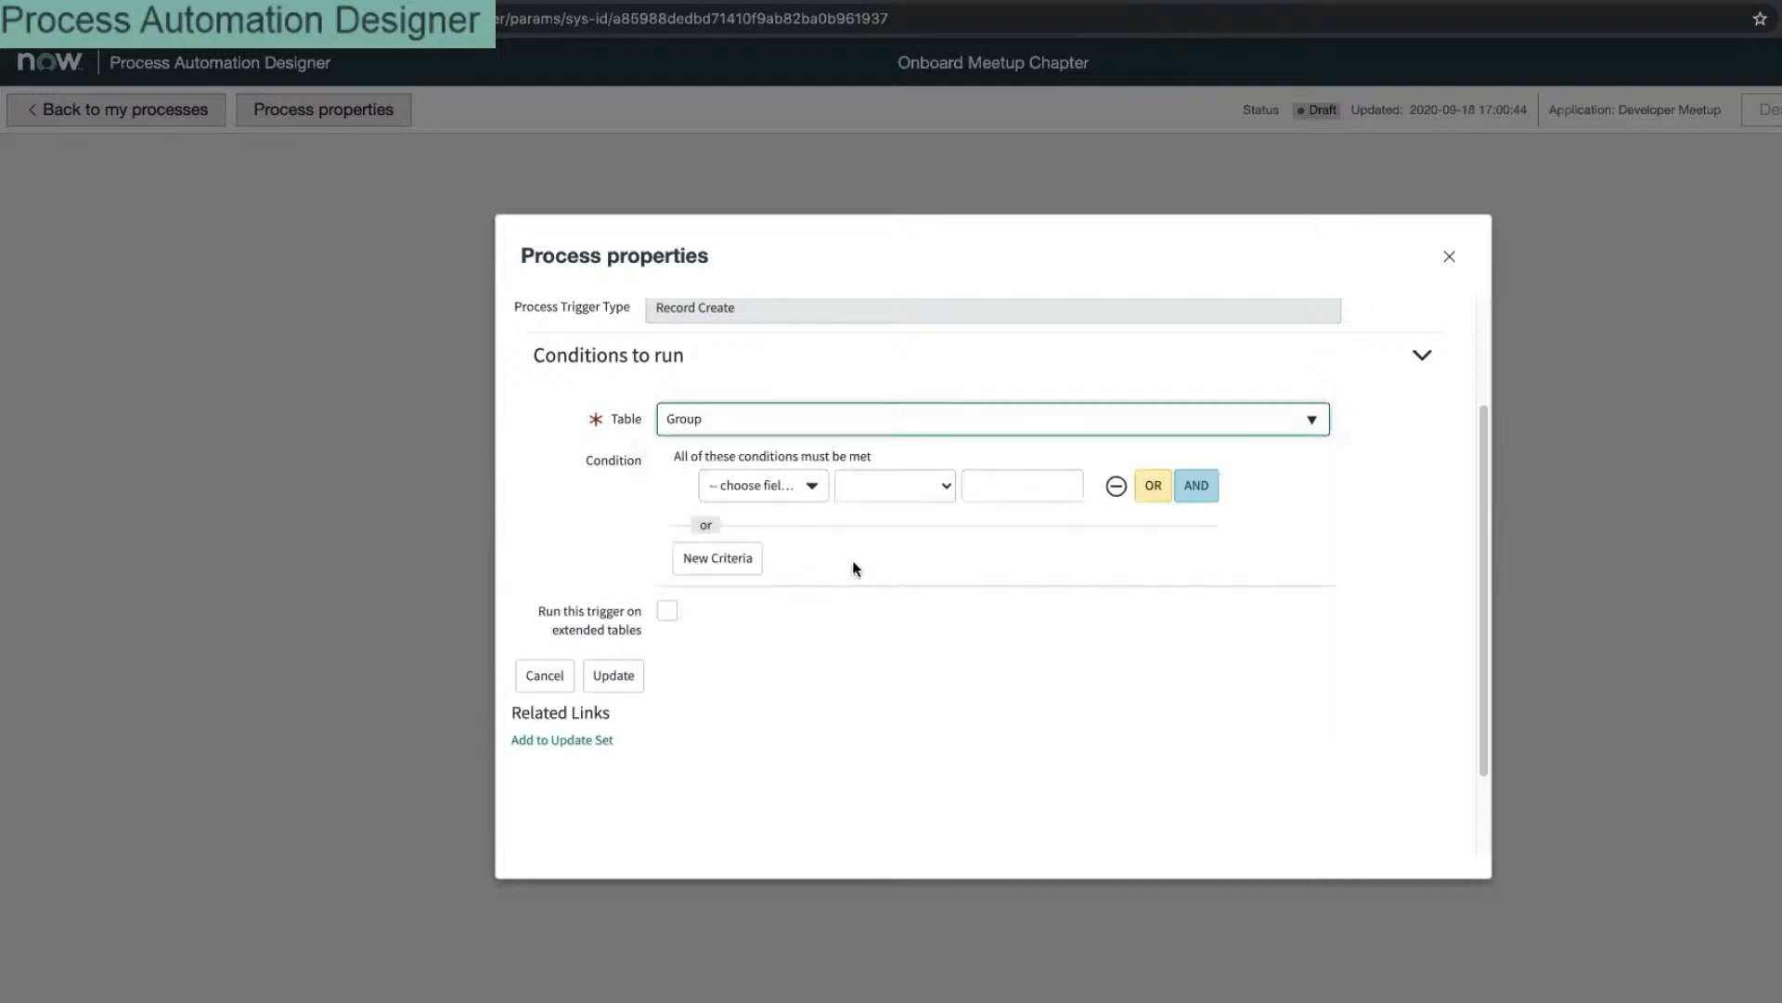
# Step: Browse the condition field list, then reconfirm Group as the trigger table
pyautogui.click(794, 497)
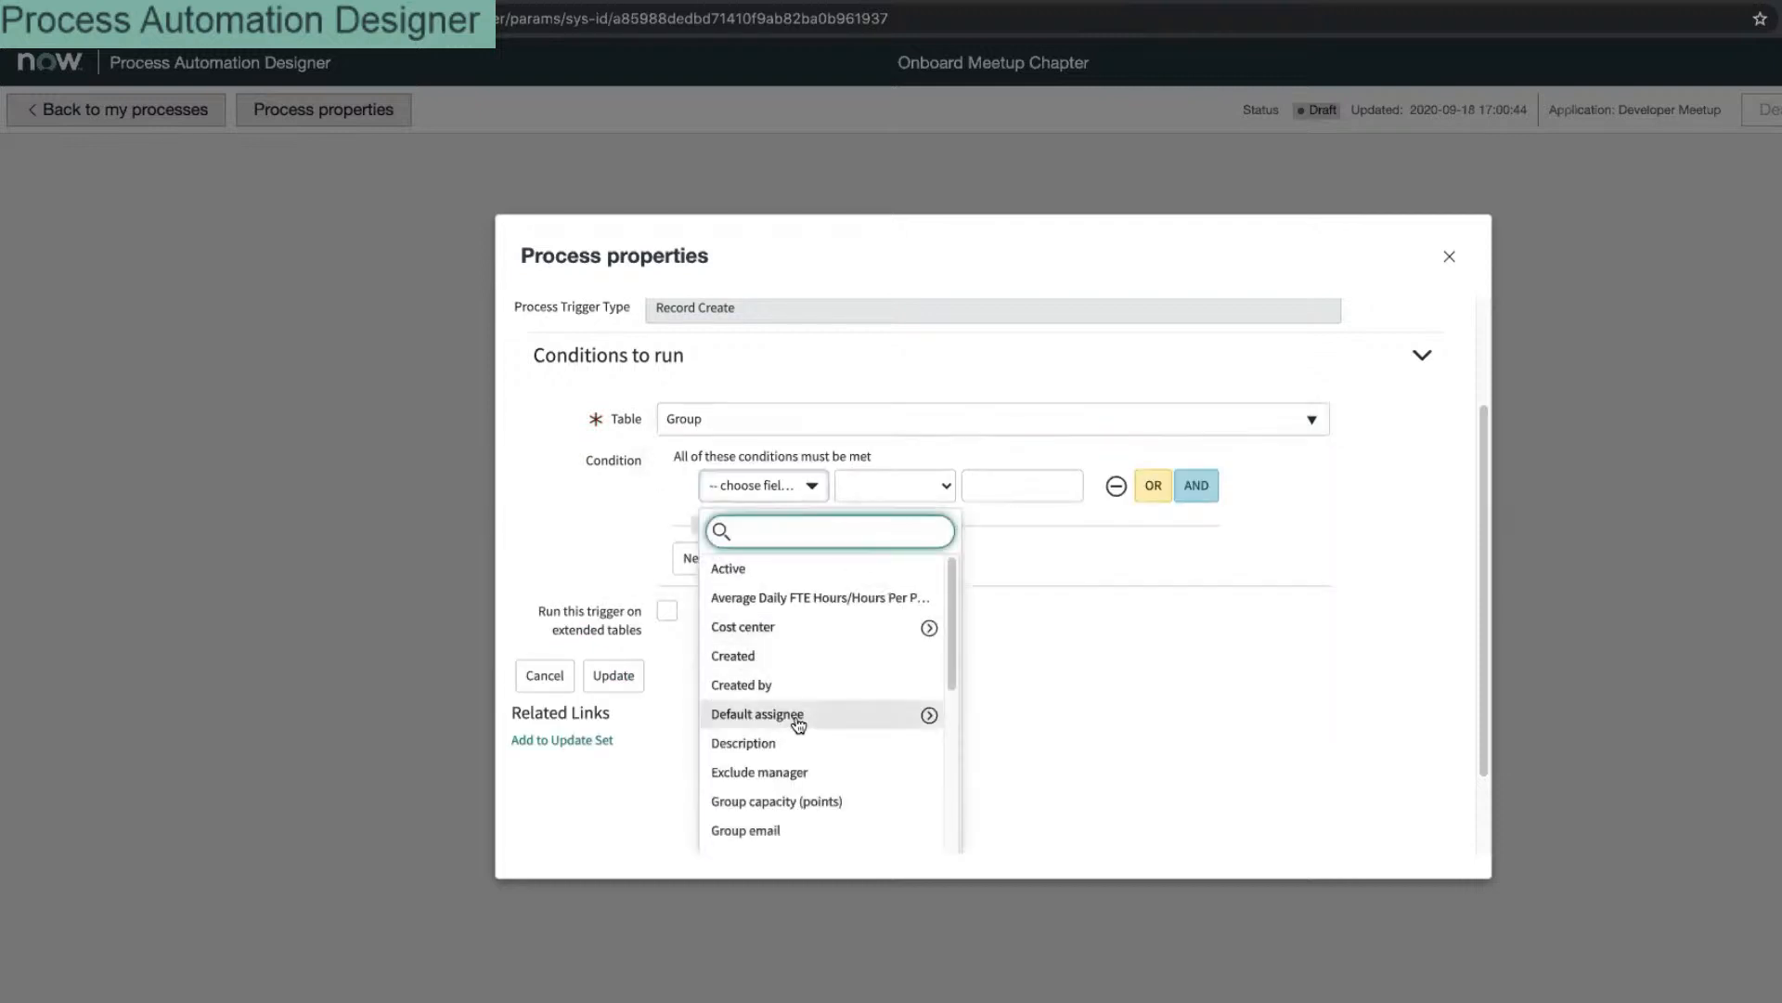
pyautogui.scroll(-4, 799, 723)
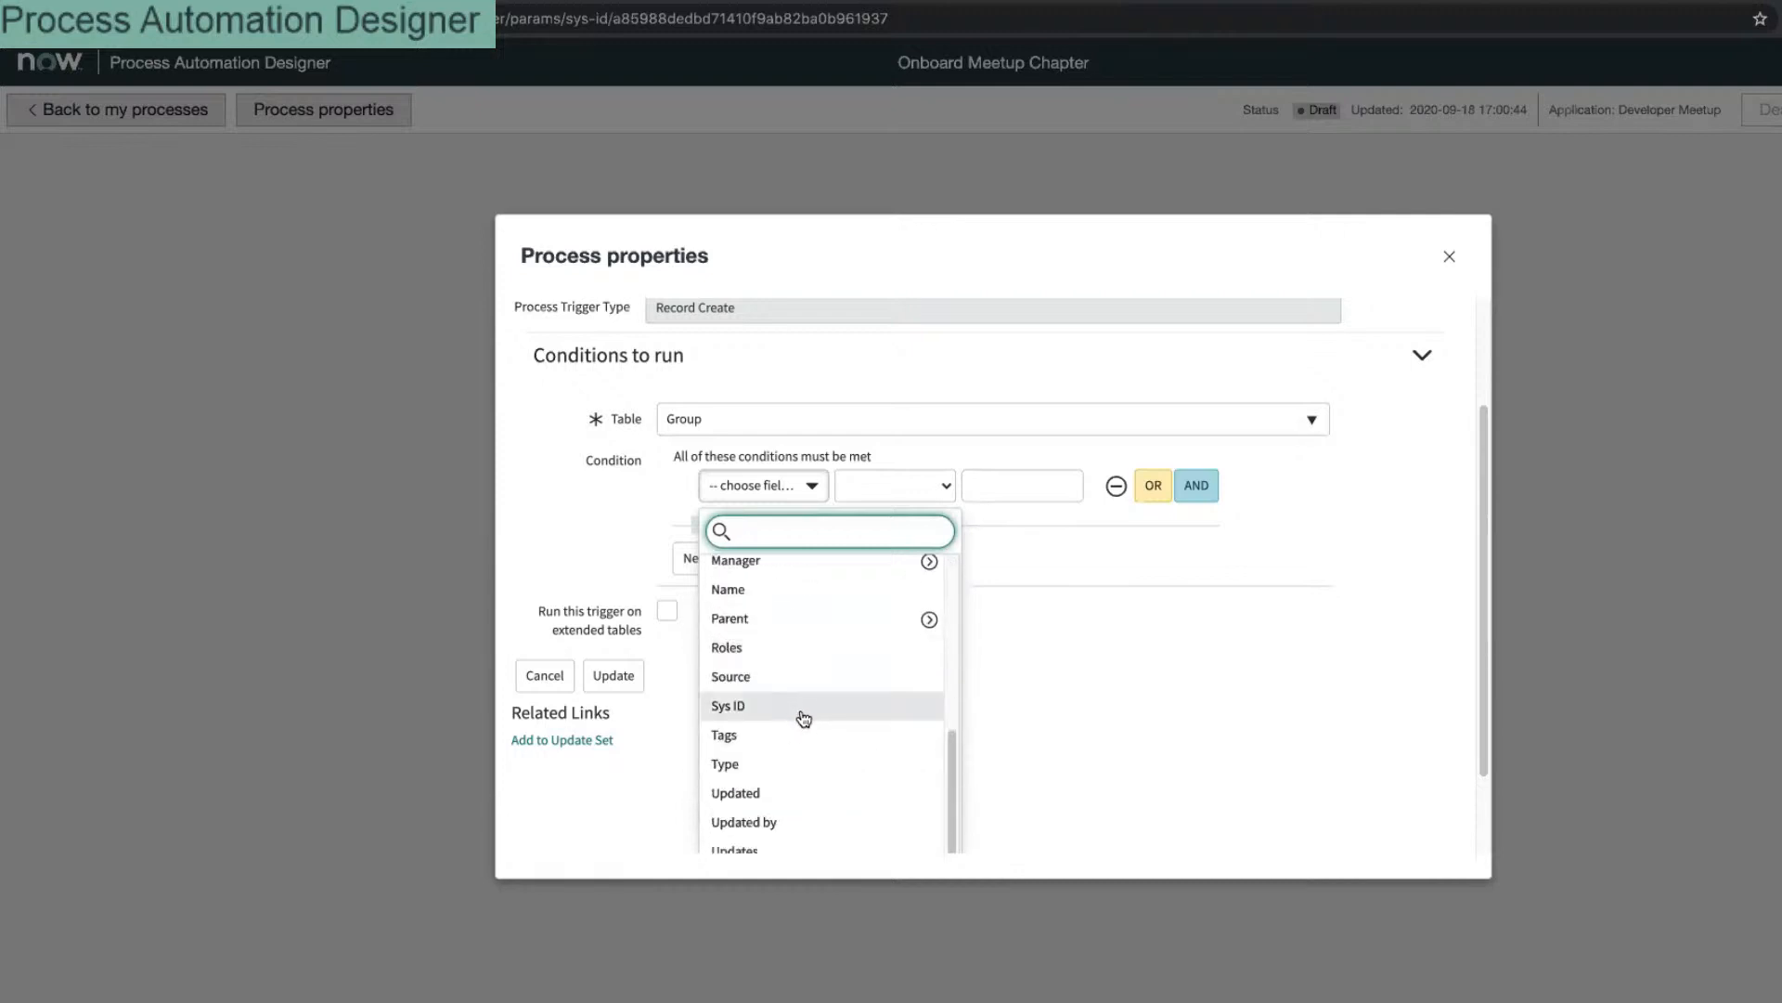
pyautogui.scroll(-1, 804, 717)
pyautogui.scroll(5, 806, 718)
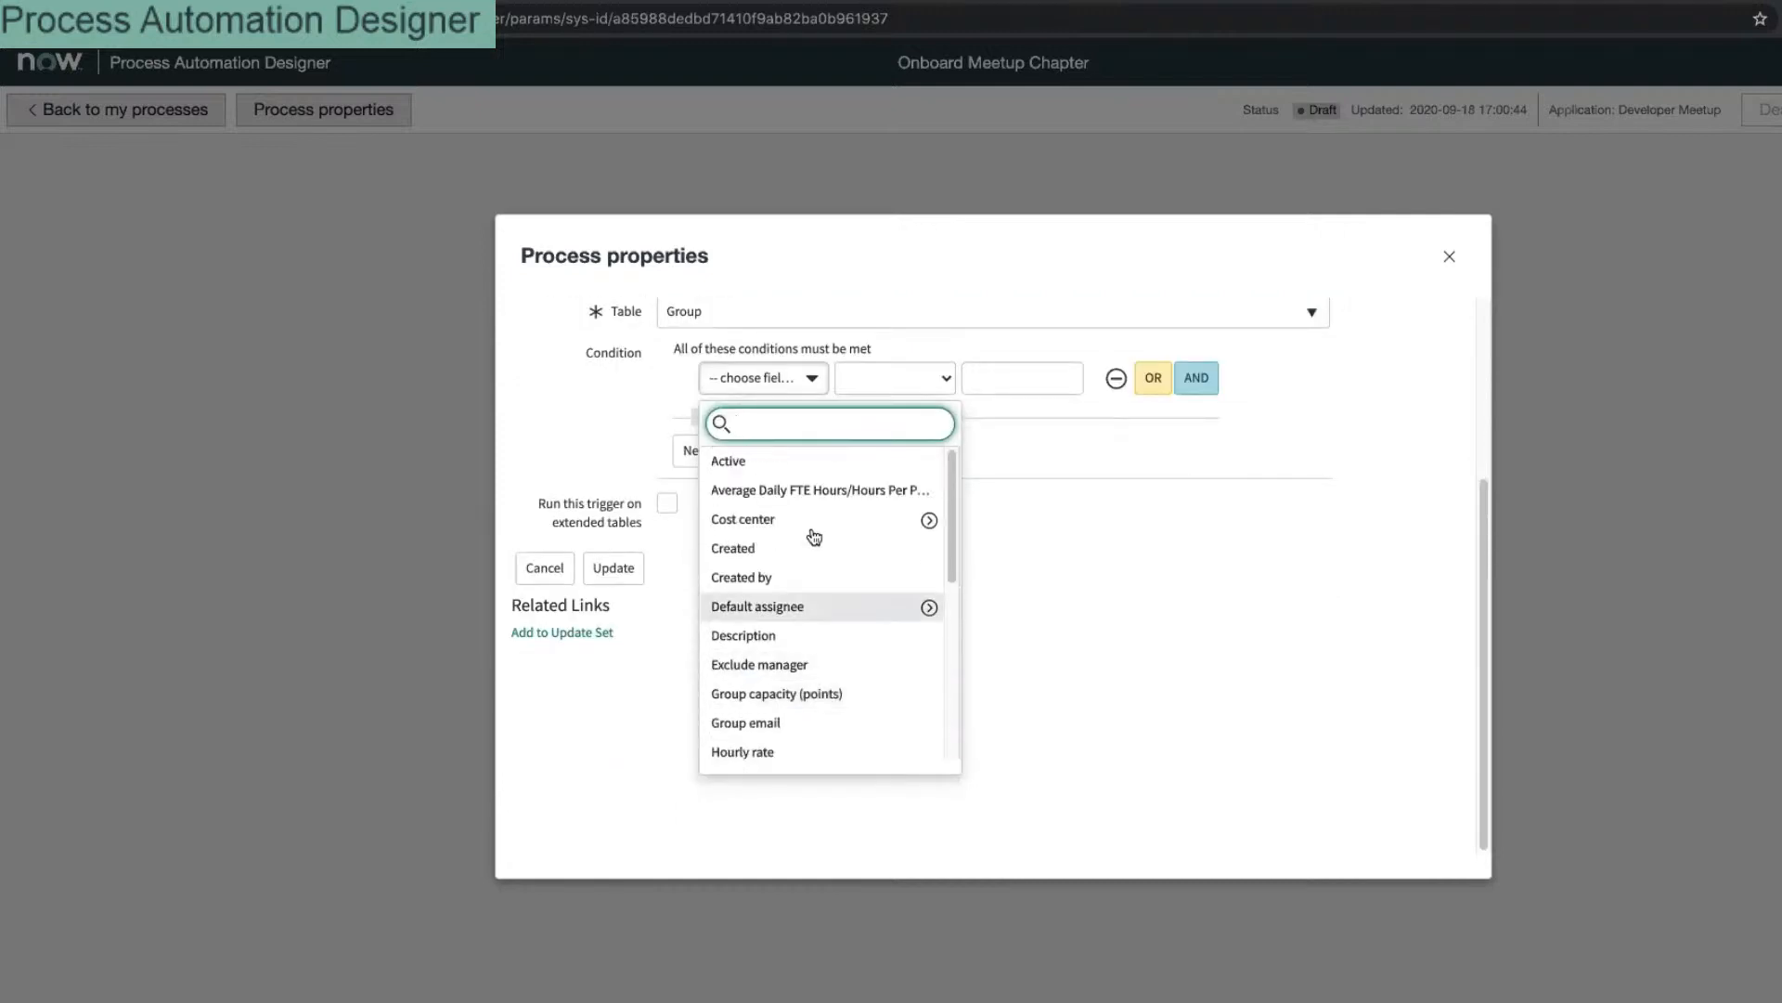
pyautogui.press('Tab')
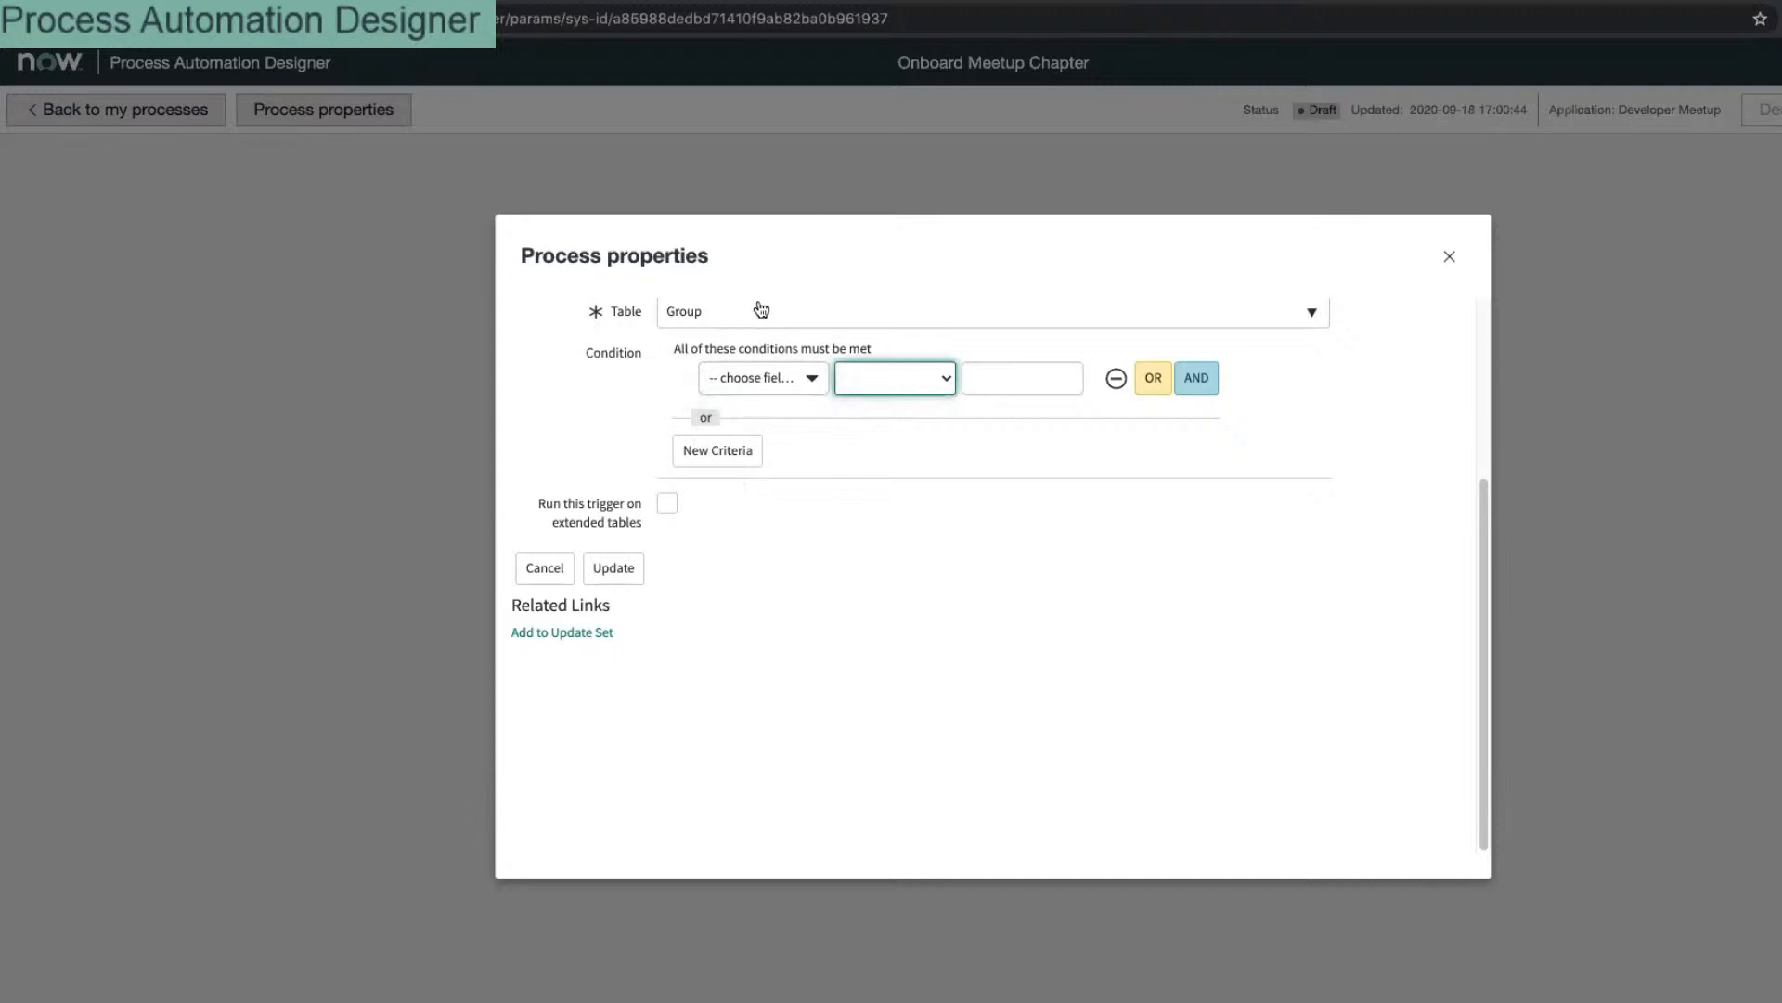
pyautogui.click(755, 313)
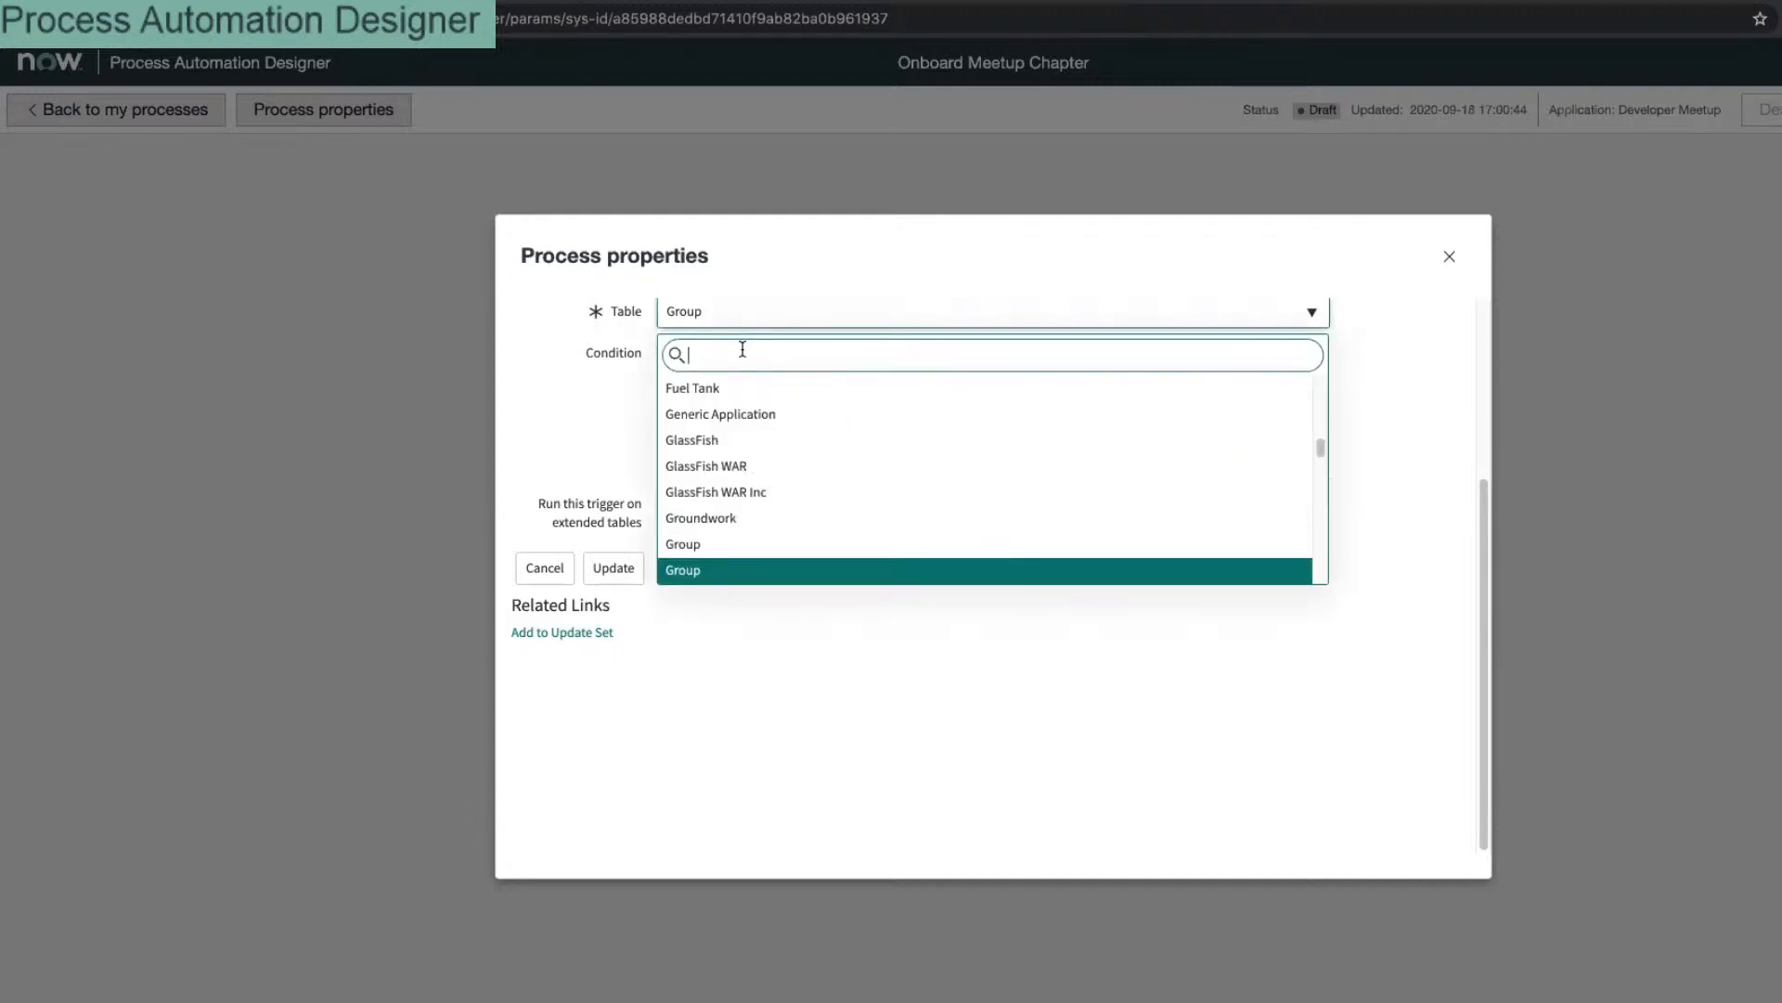
pyautogui.press('Up')
pyautogui.press('Return')
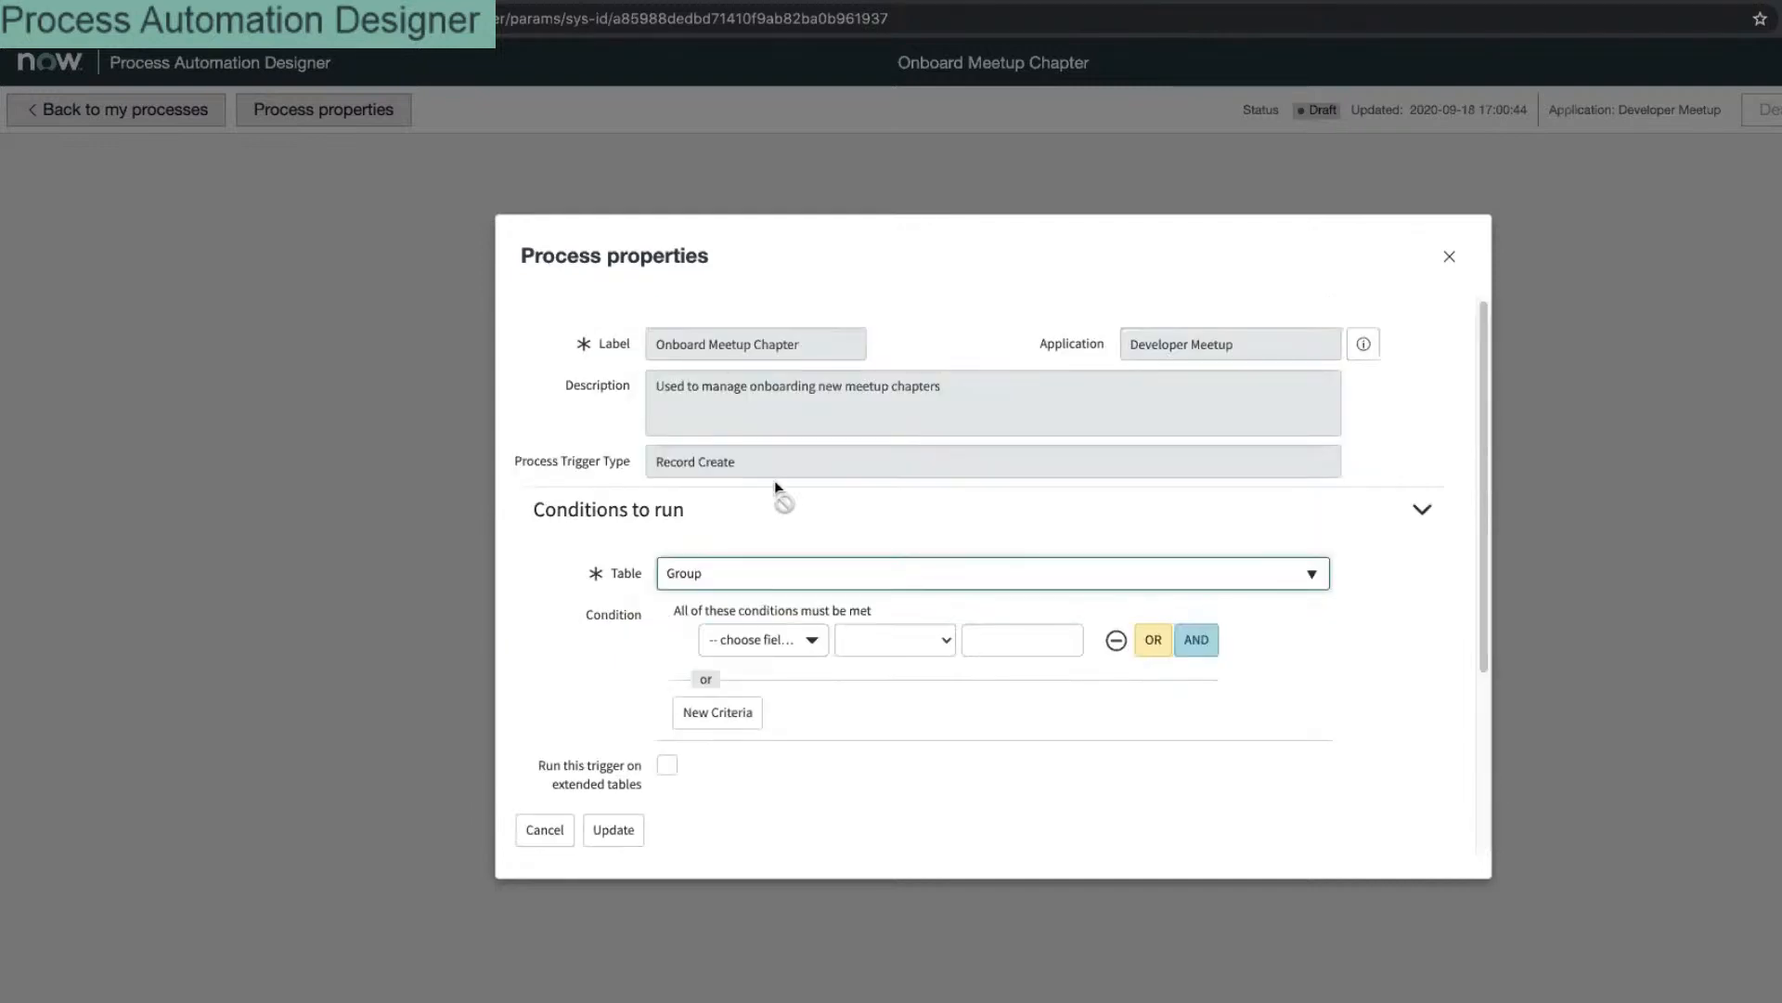
# Step: Browse the condition fields again and look through tables matching 'group'
pyautogui.click(792, 645)
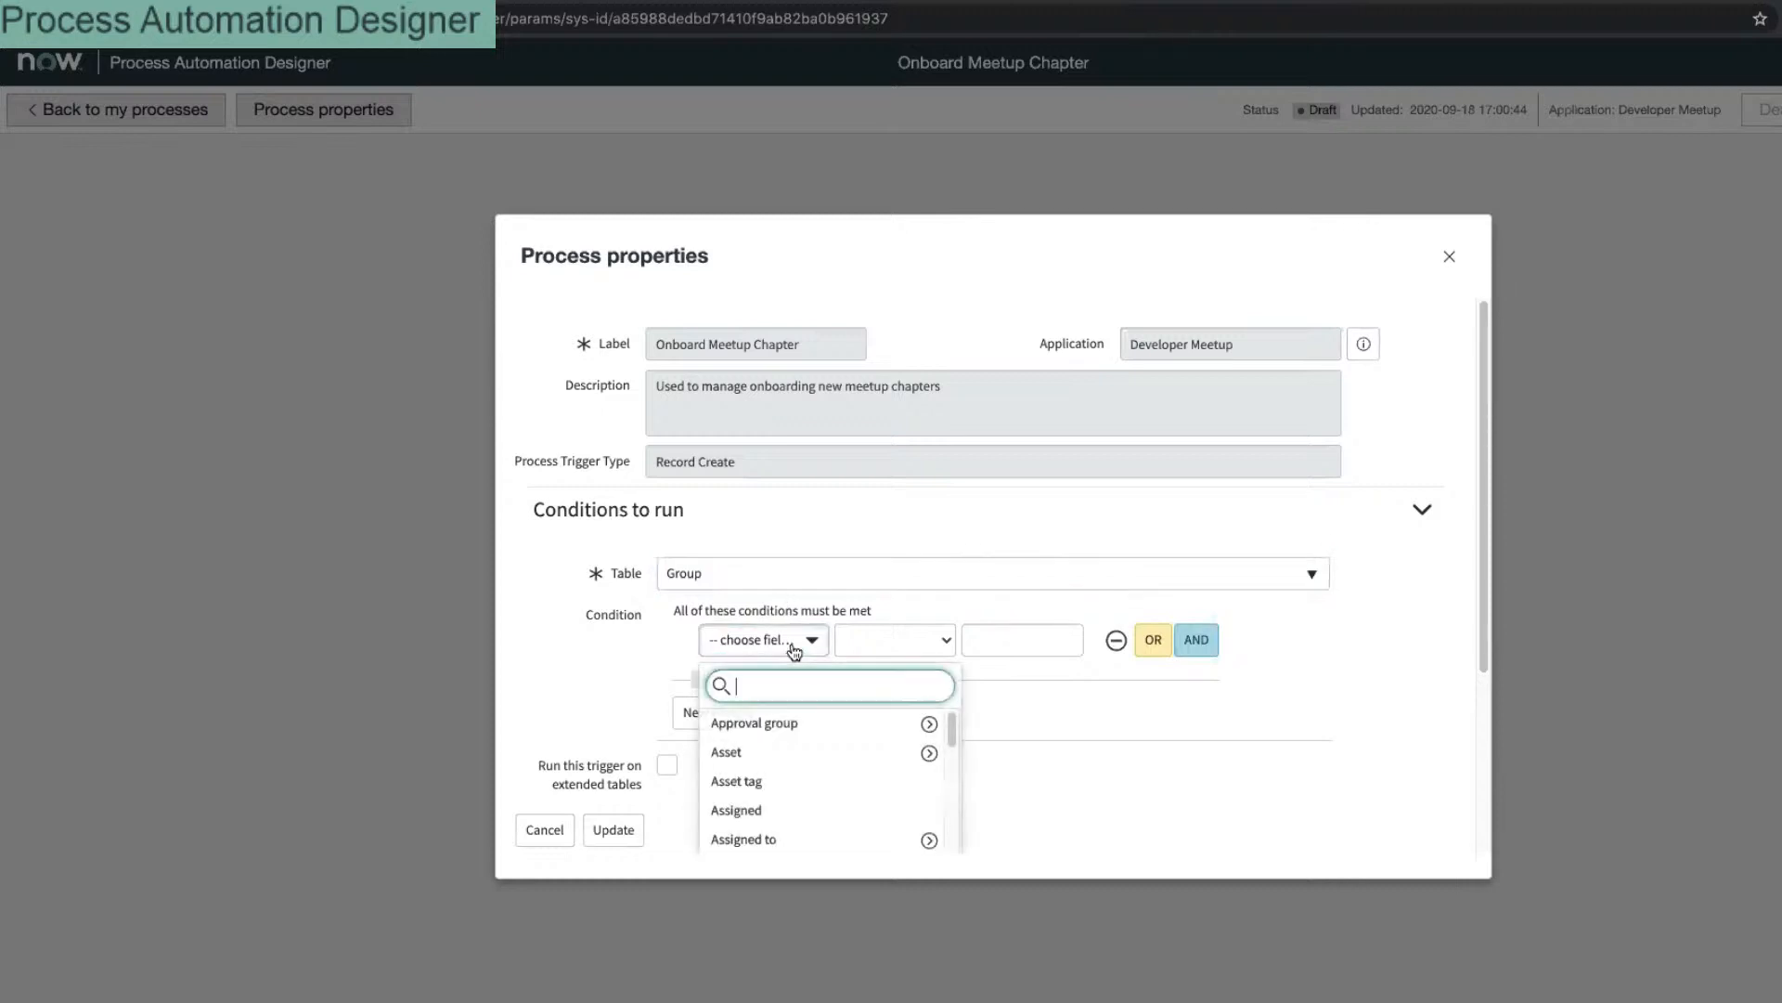
pyautogui.scroll(-3, 792, 654)
pyautogui.scroll(-2, 800, 552)
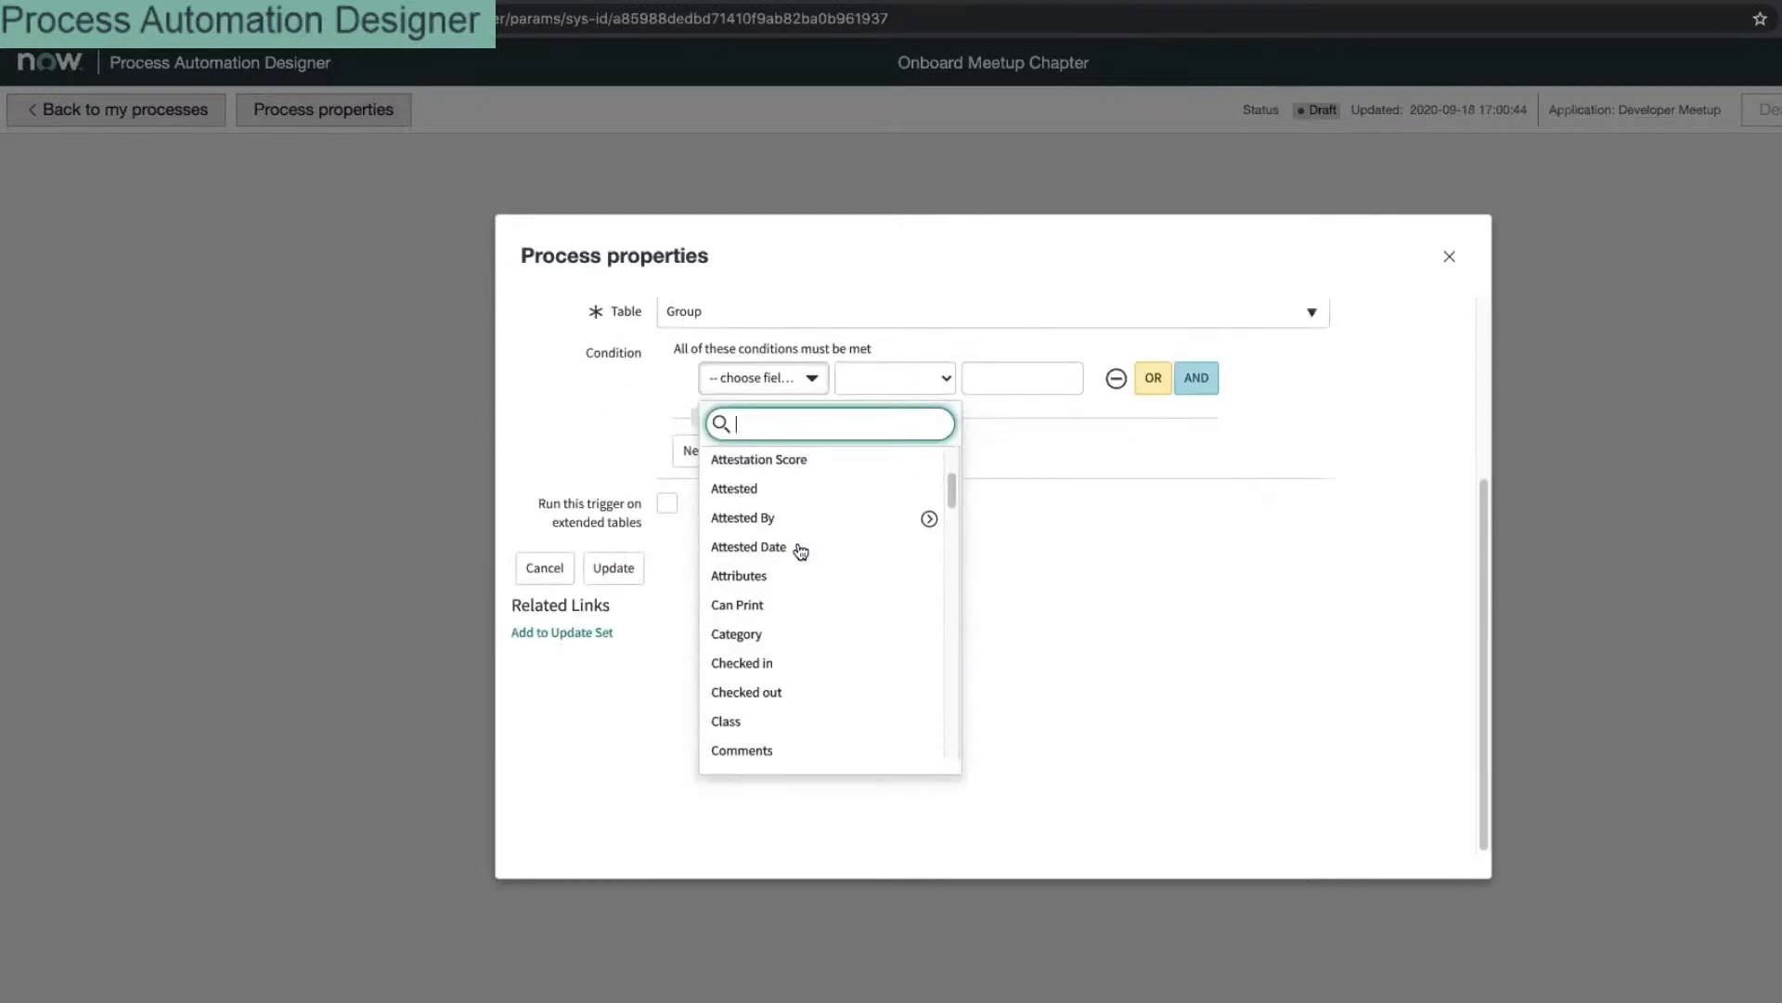
pyautogui.scroll(-14, 801, 552)
pyautogui.click(746, 380)
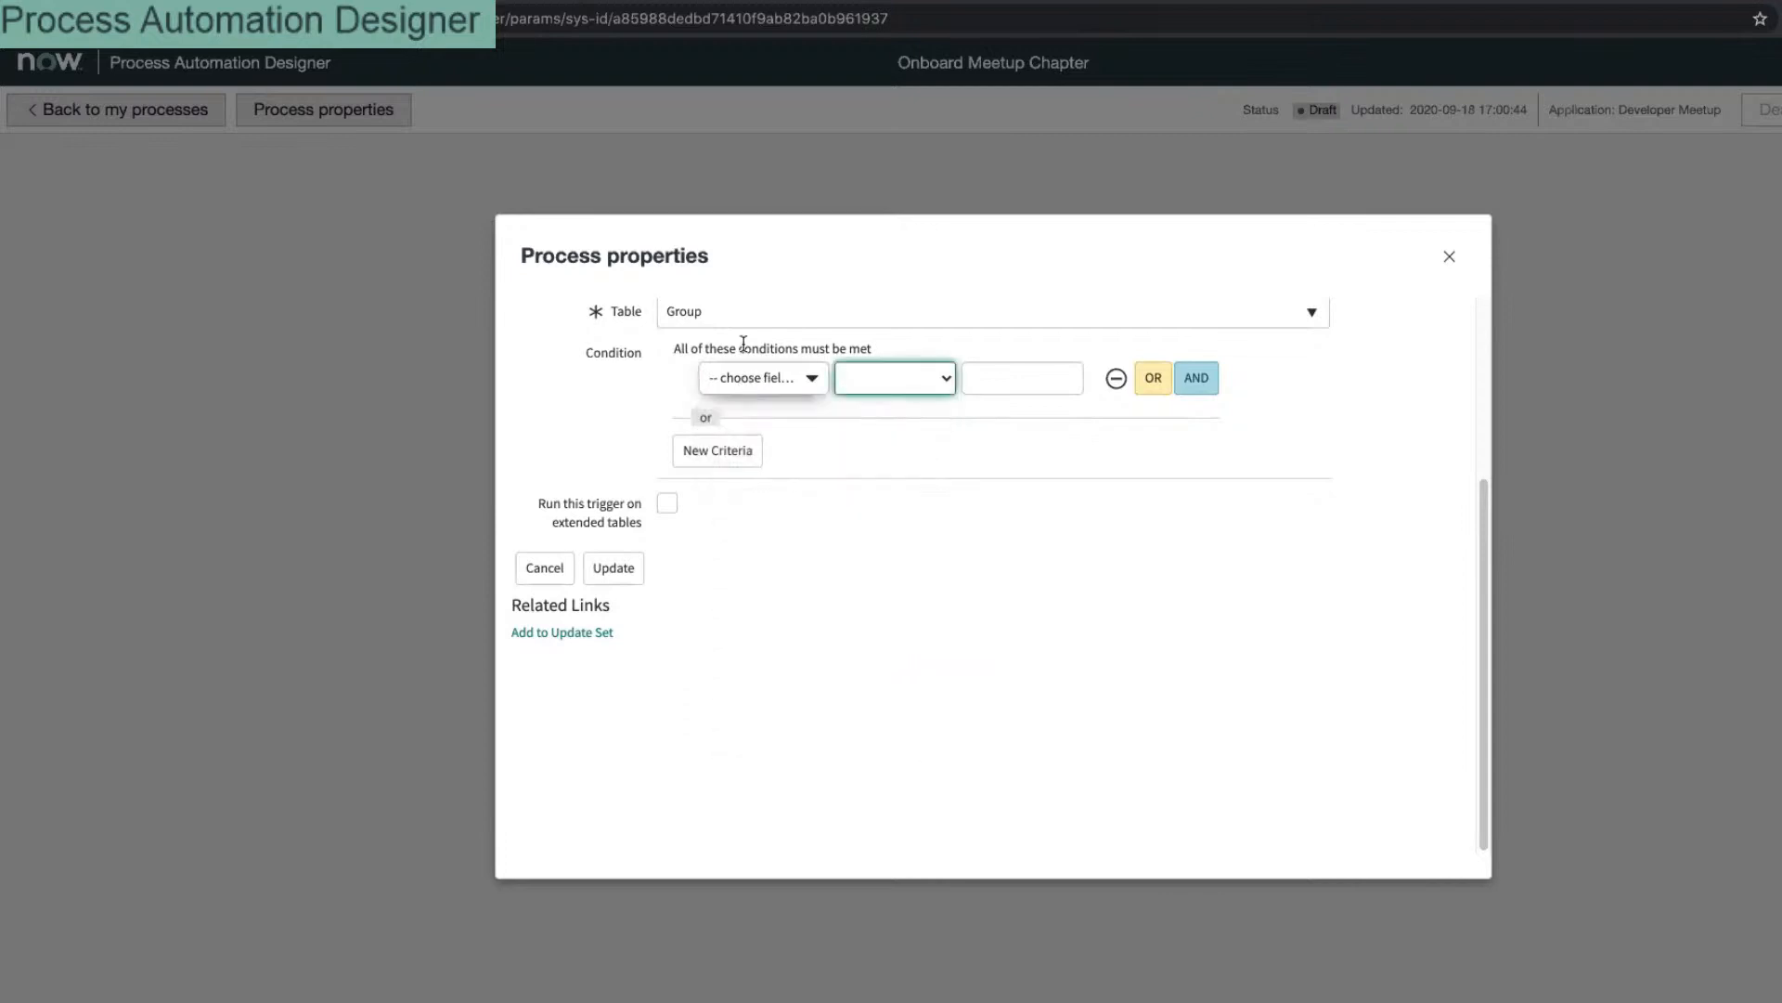
pyautogui.click(752, 313)
pyautogui.write('group')
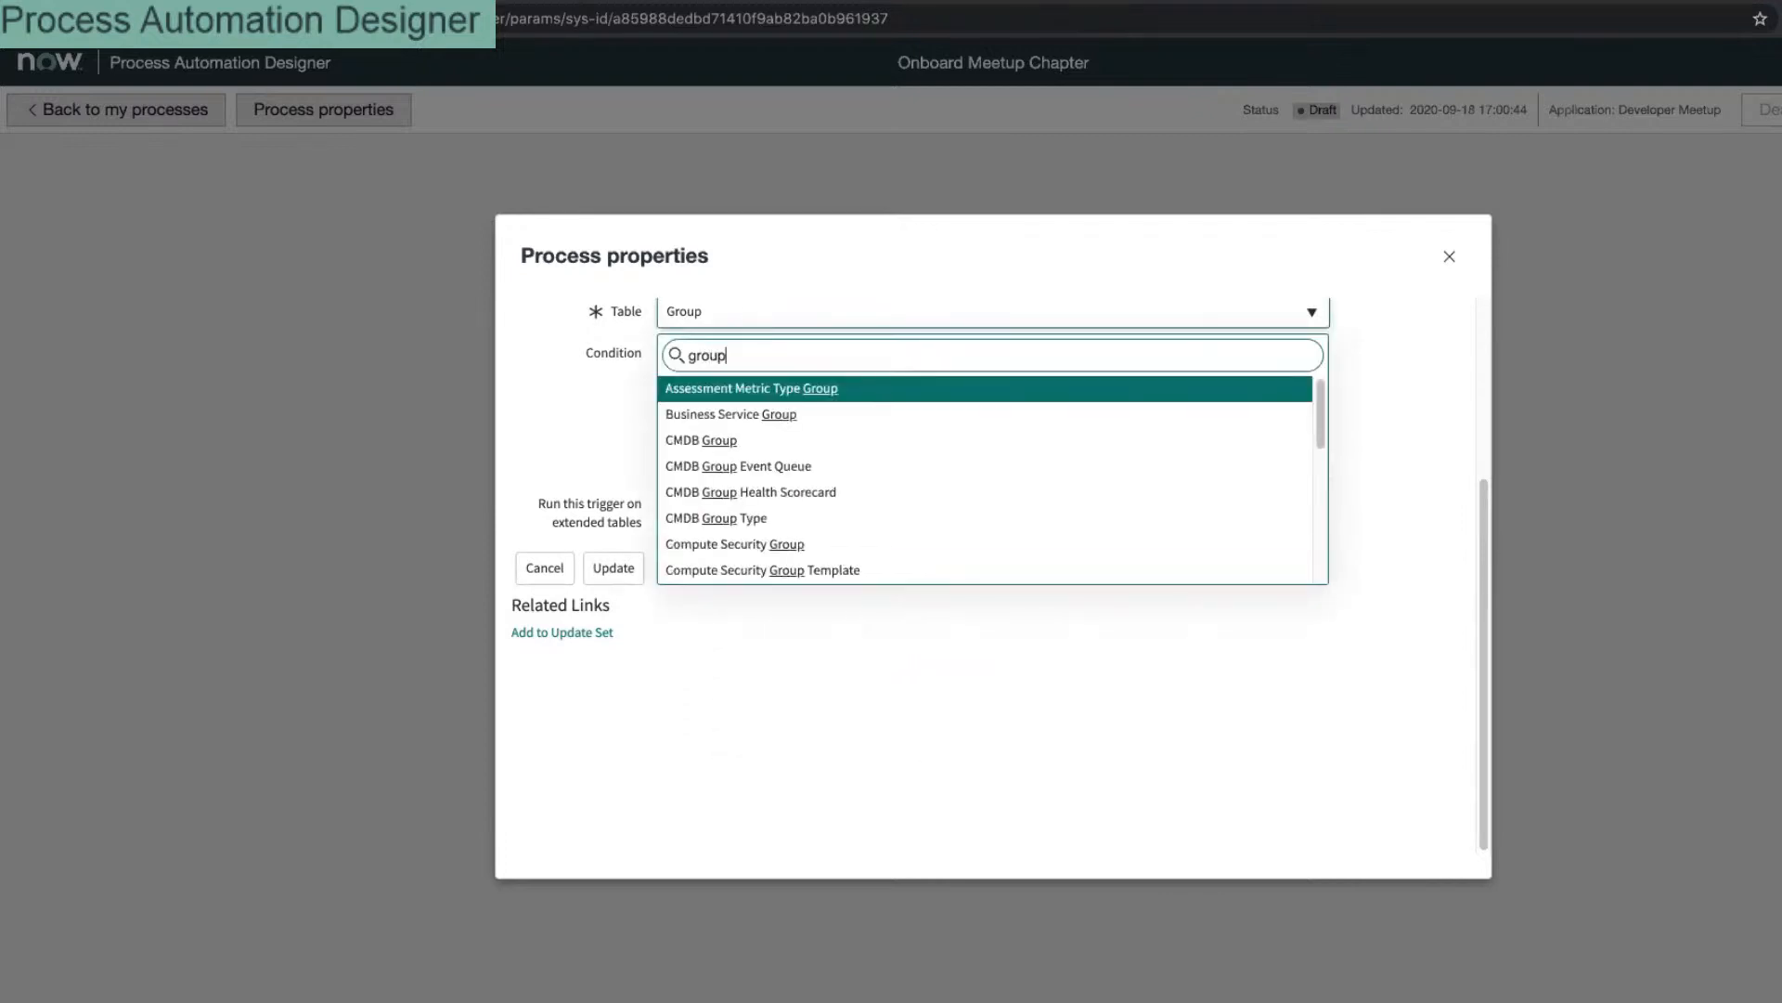
pyautogui.scroll(-5, 840, 505)
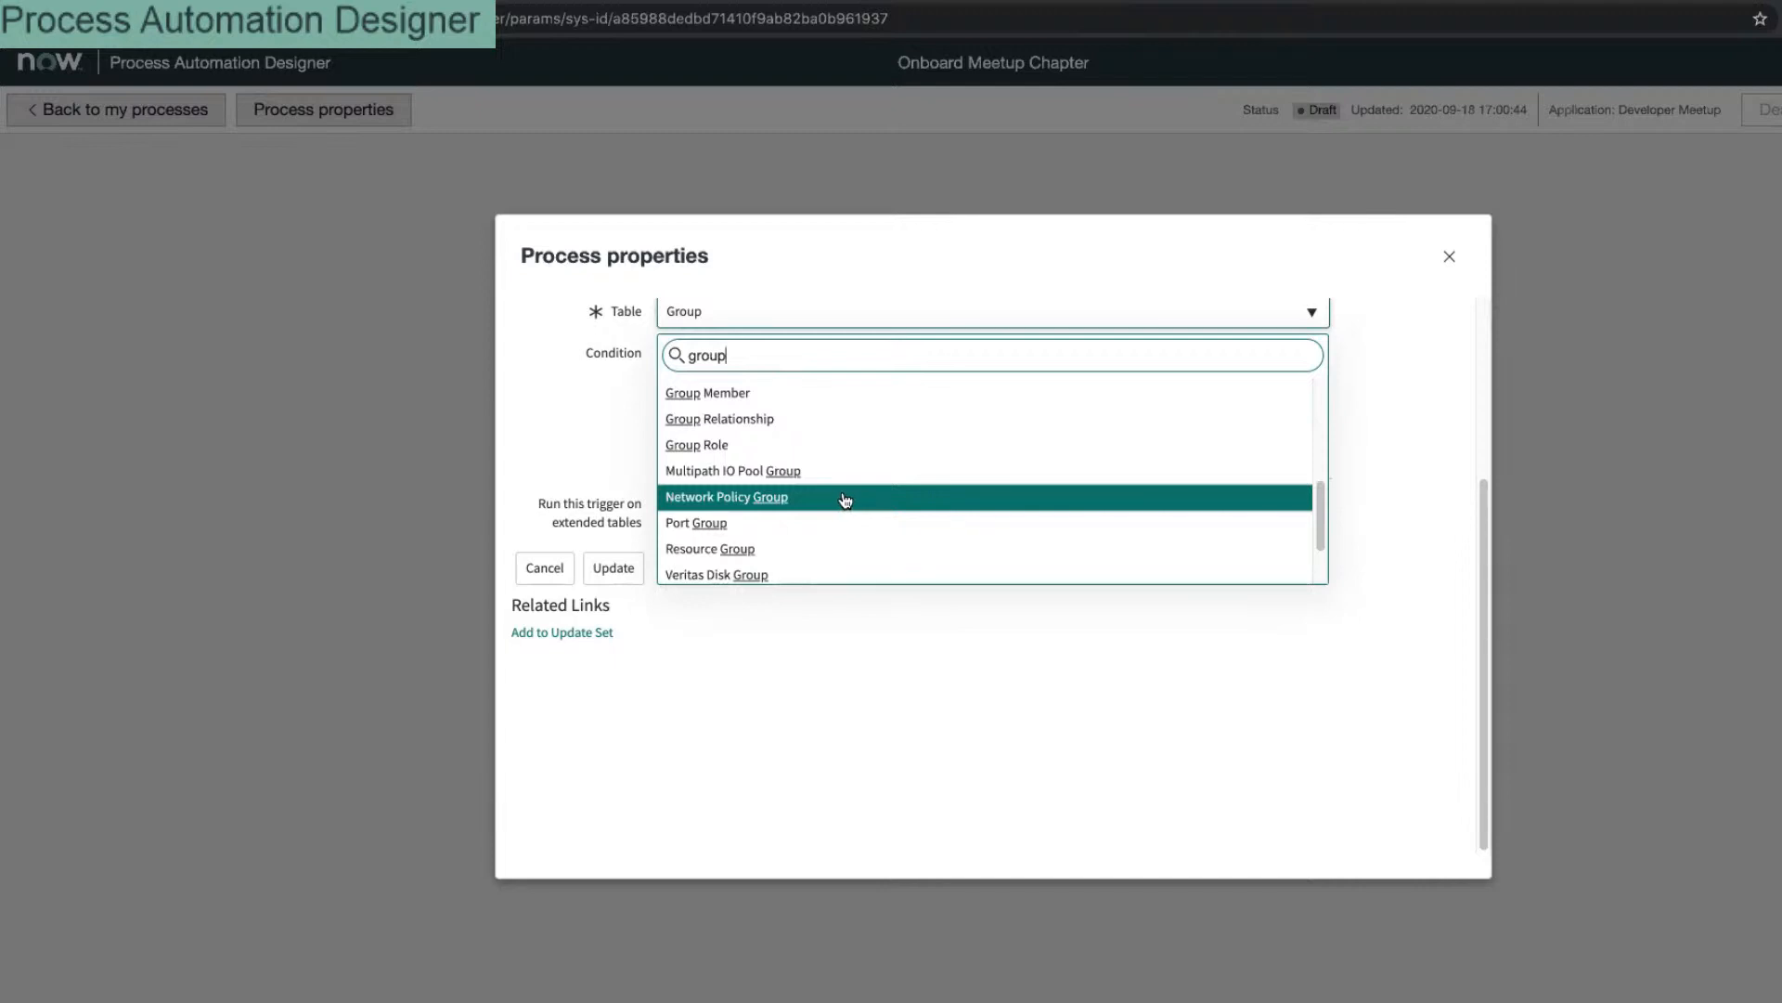
pyautogui.scroll(5, 845, 501)
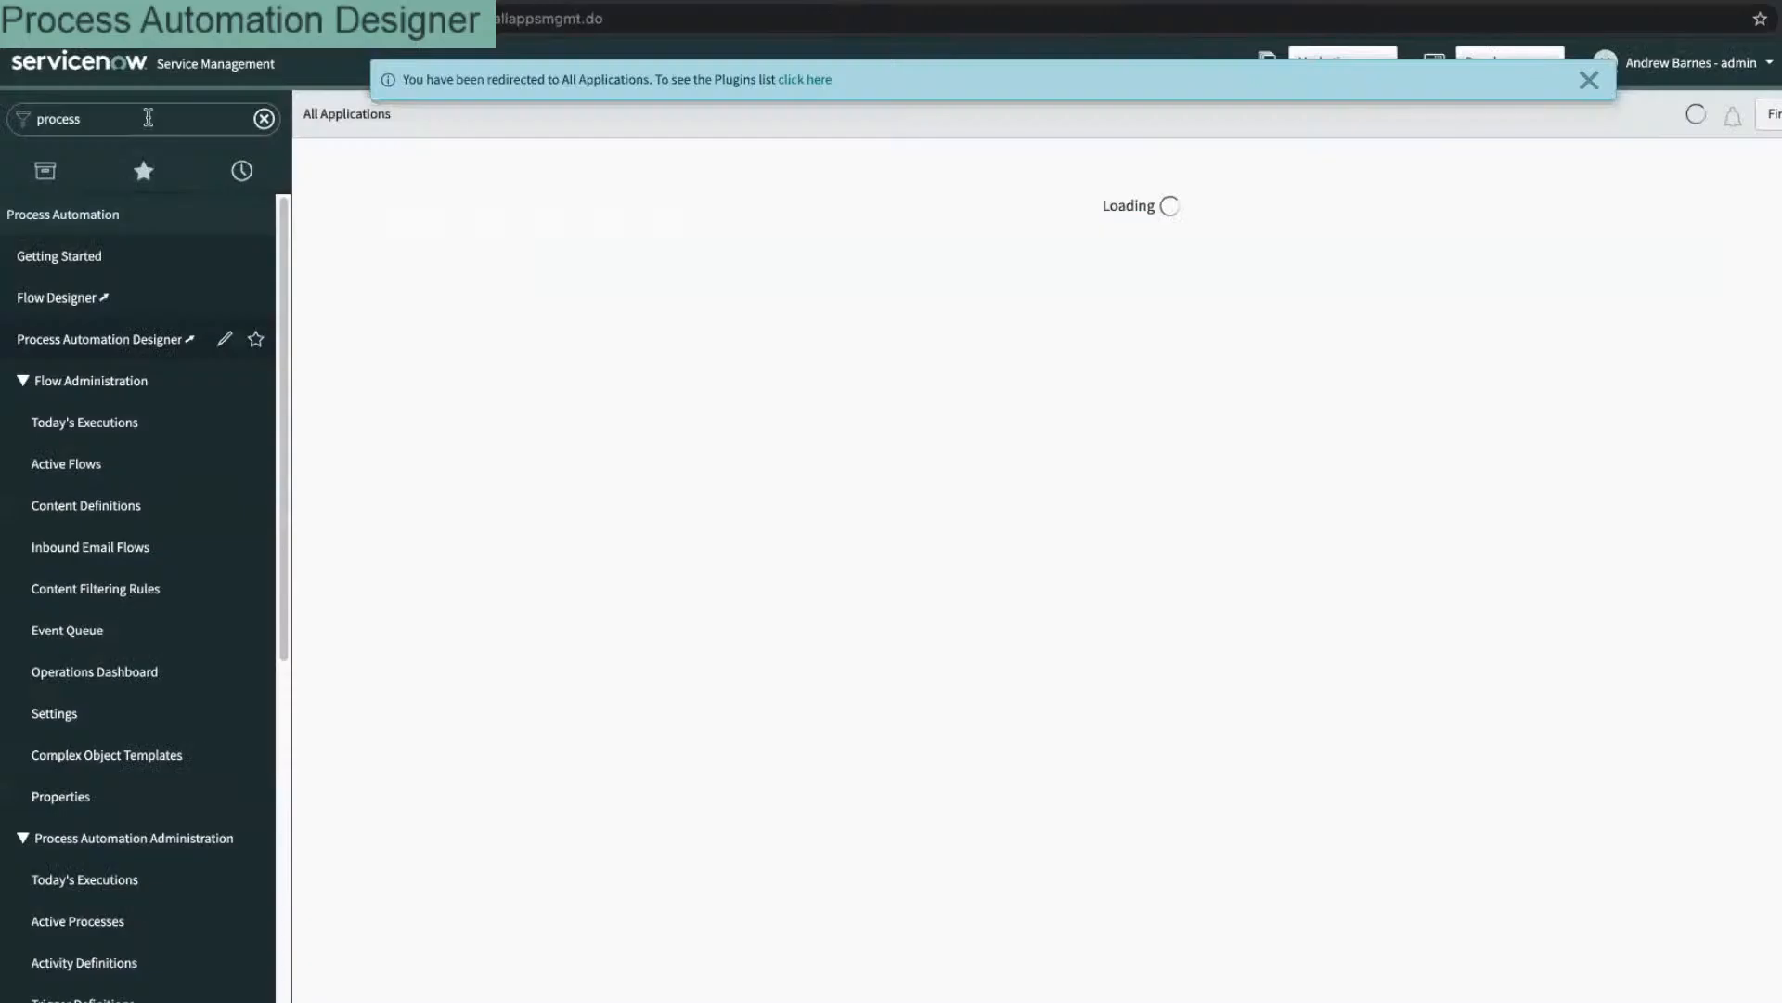
# Step: Open the meetup Groups list and choose Configure > Table from the Name column menu
pyautogui.click(139, 118)
pyautogui.write('me')
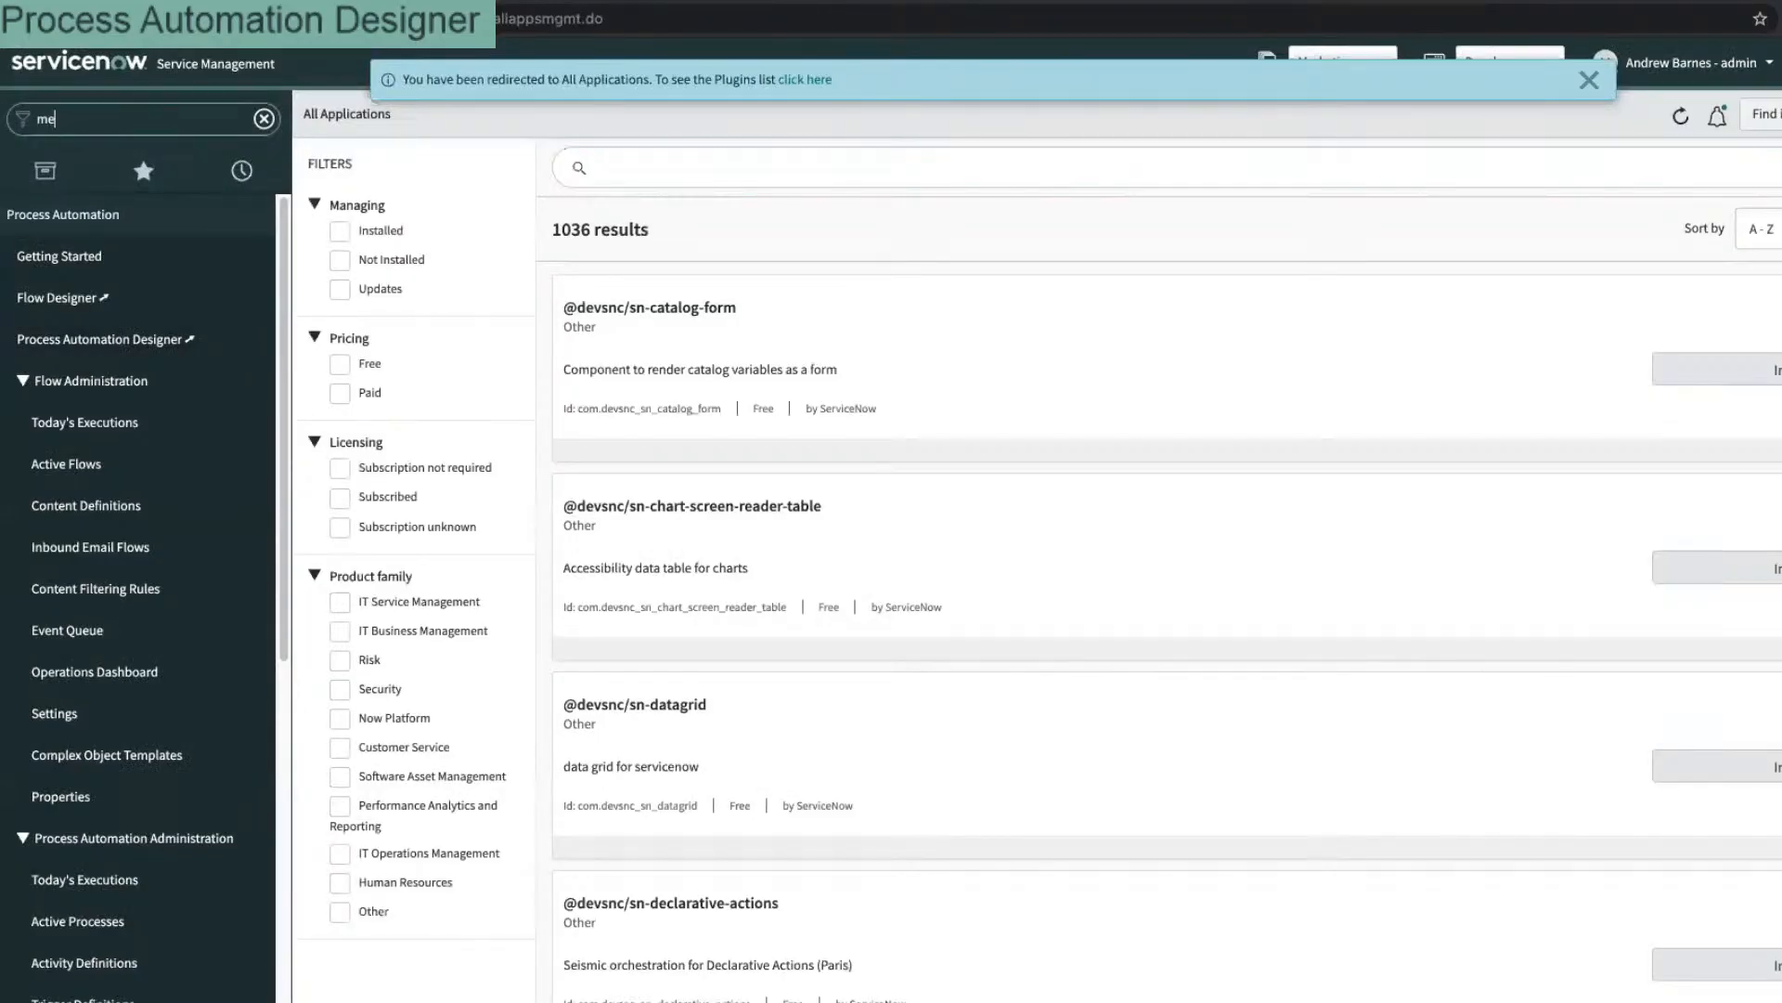
pyautogui.write('etup')
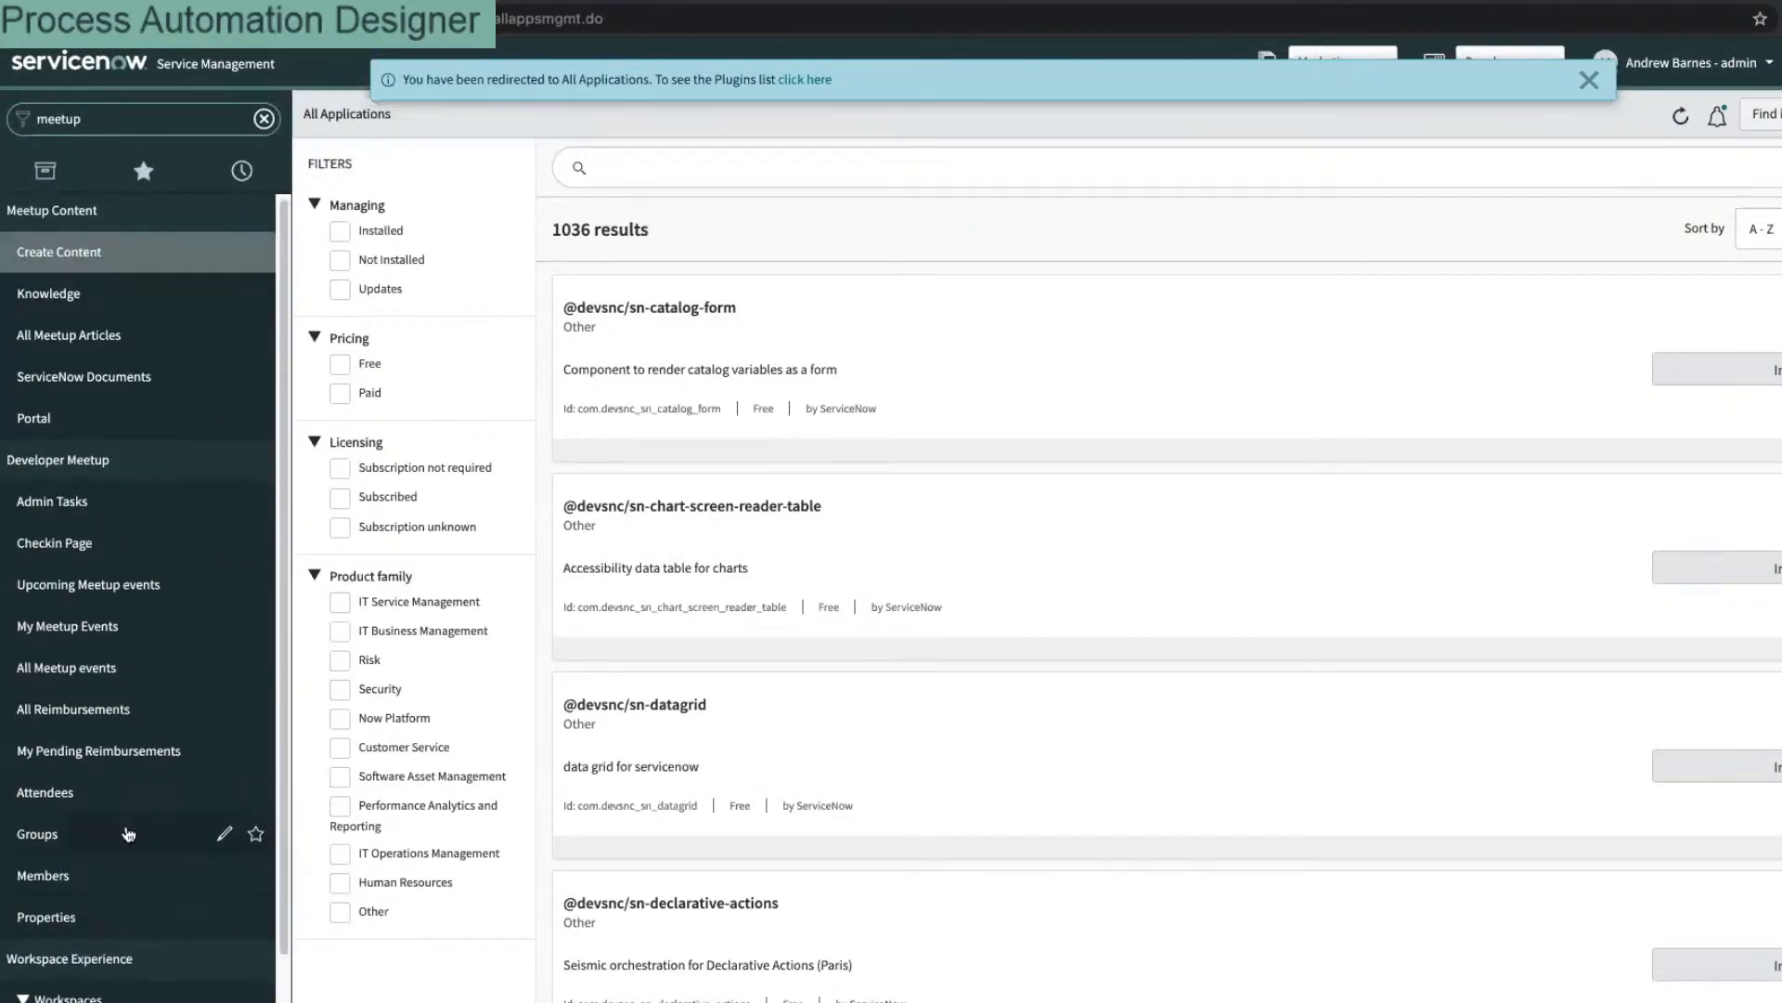
pyautogui.click(128, 834)
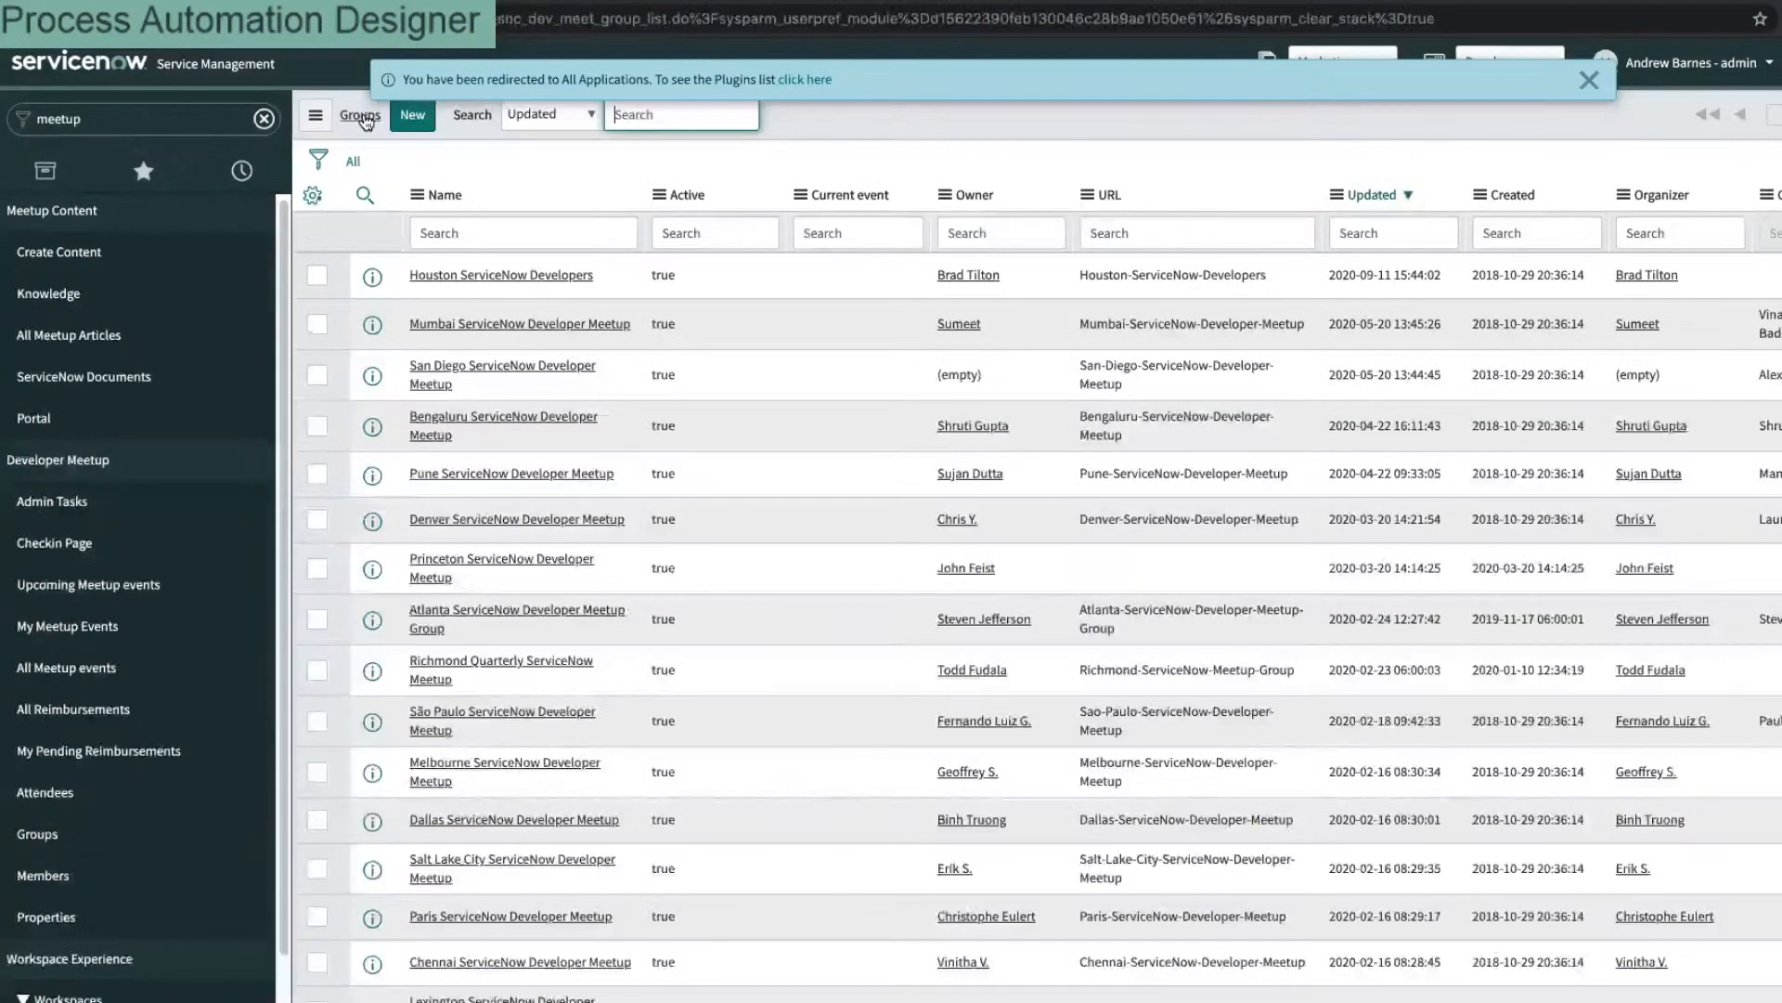
pyautogui.rightClick(455, 197)
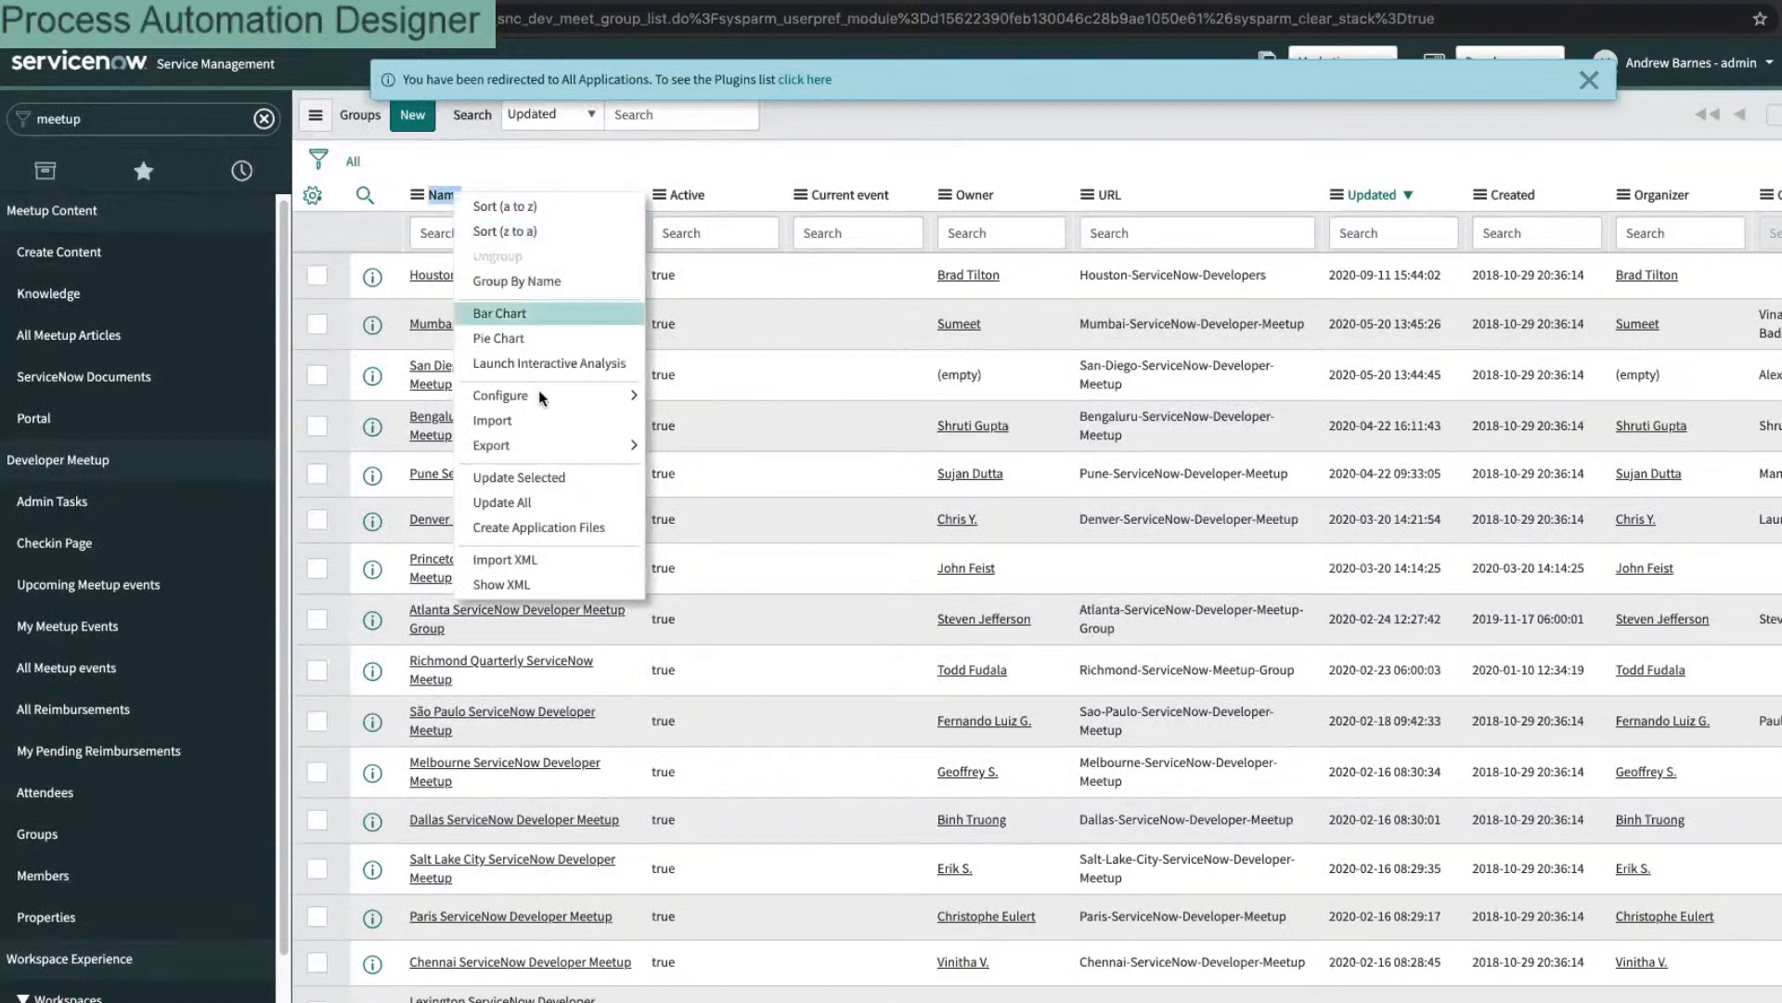
pyautogui.moveTo(557, 403)
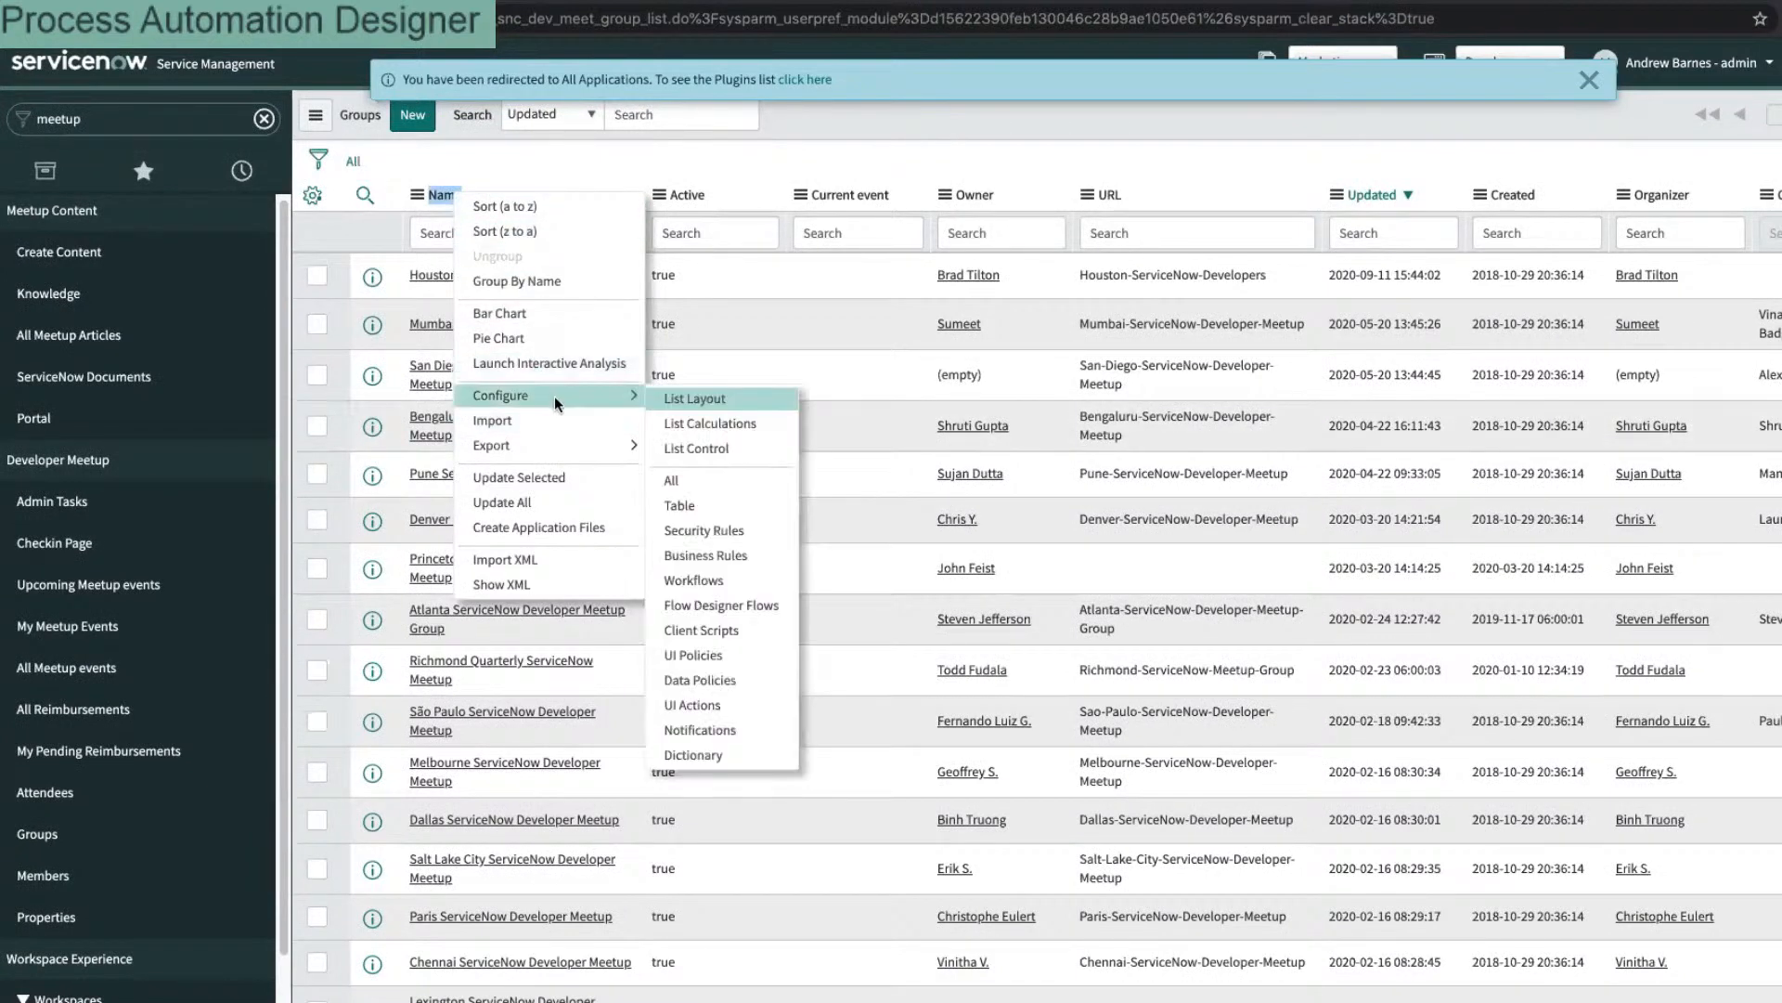
pyautogui.click(701, 507)
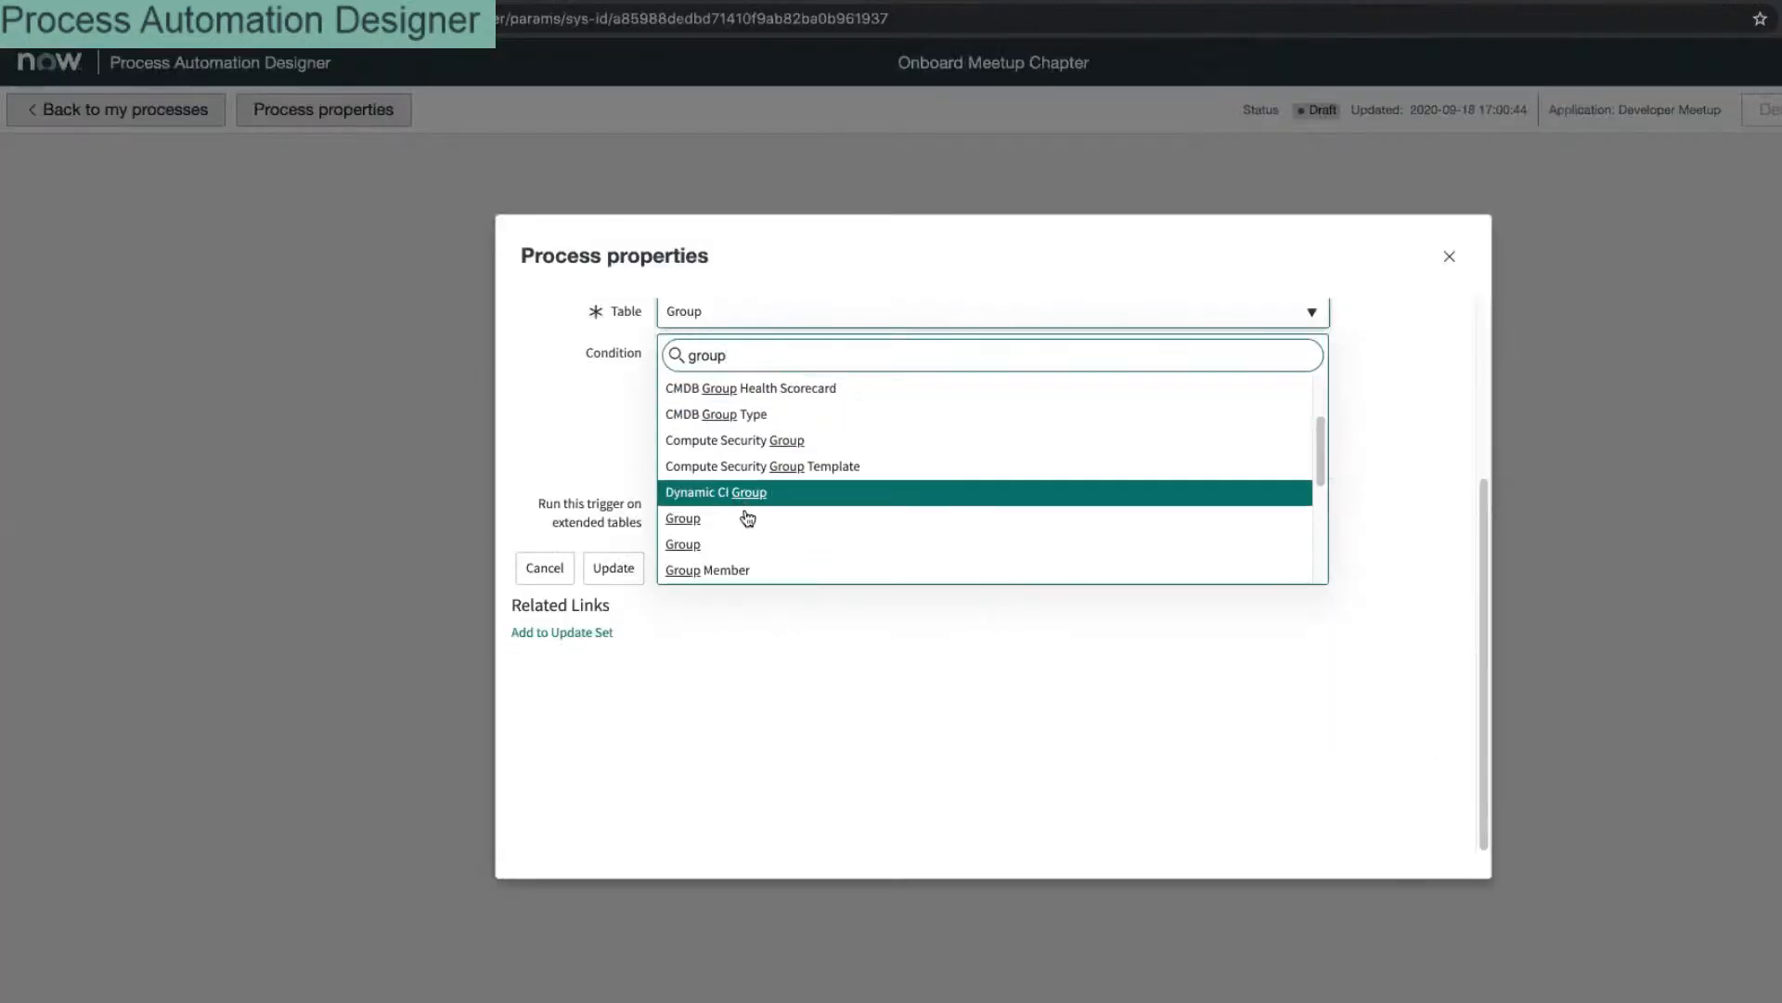
# Step: Choose Group as the trigger table and browse the condition's field list
pyautogui.click(757, 544)
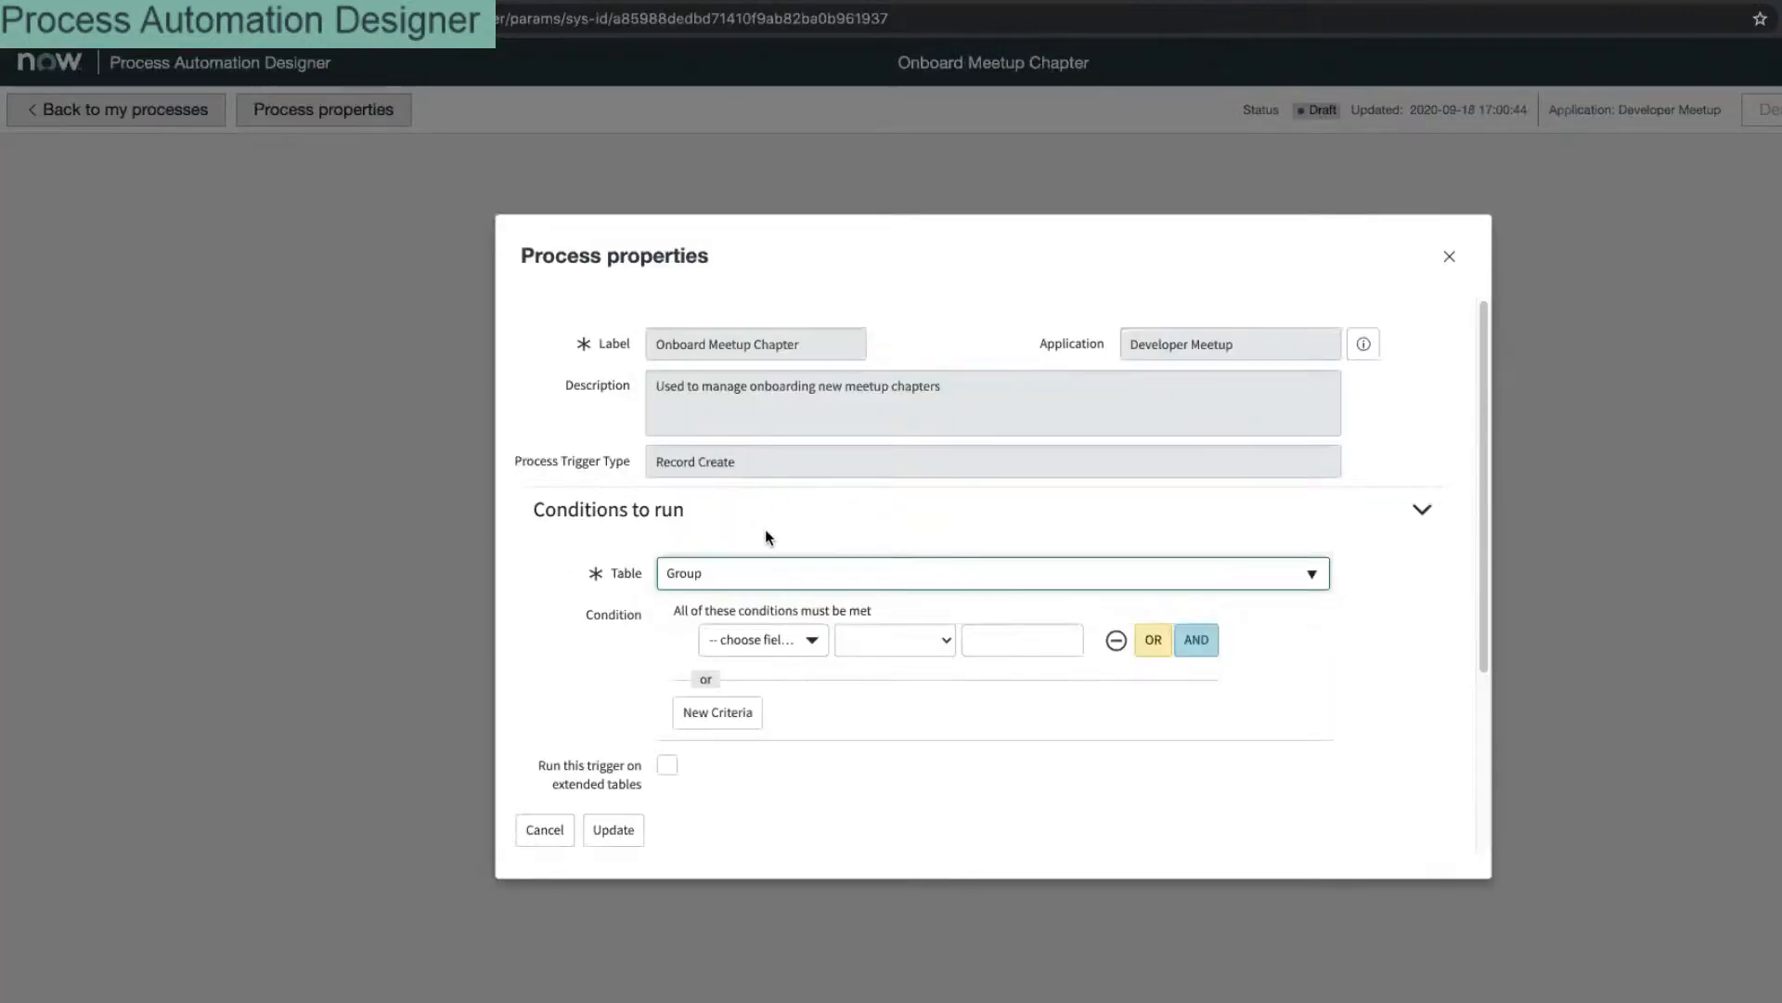
pyautogui.click(770, 640)
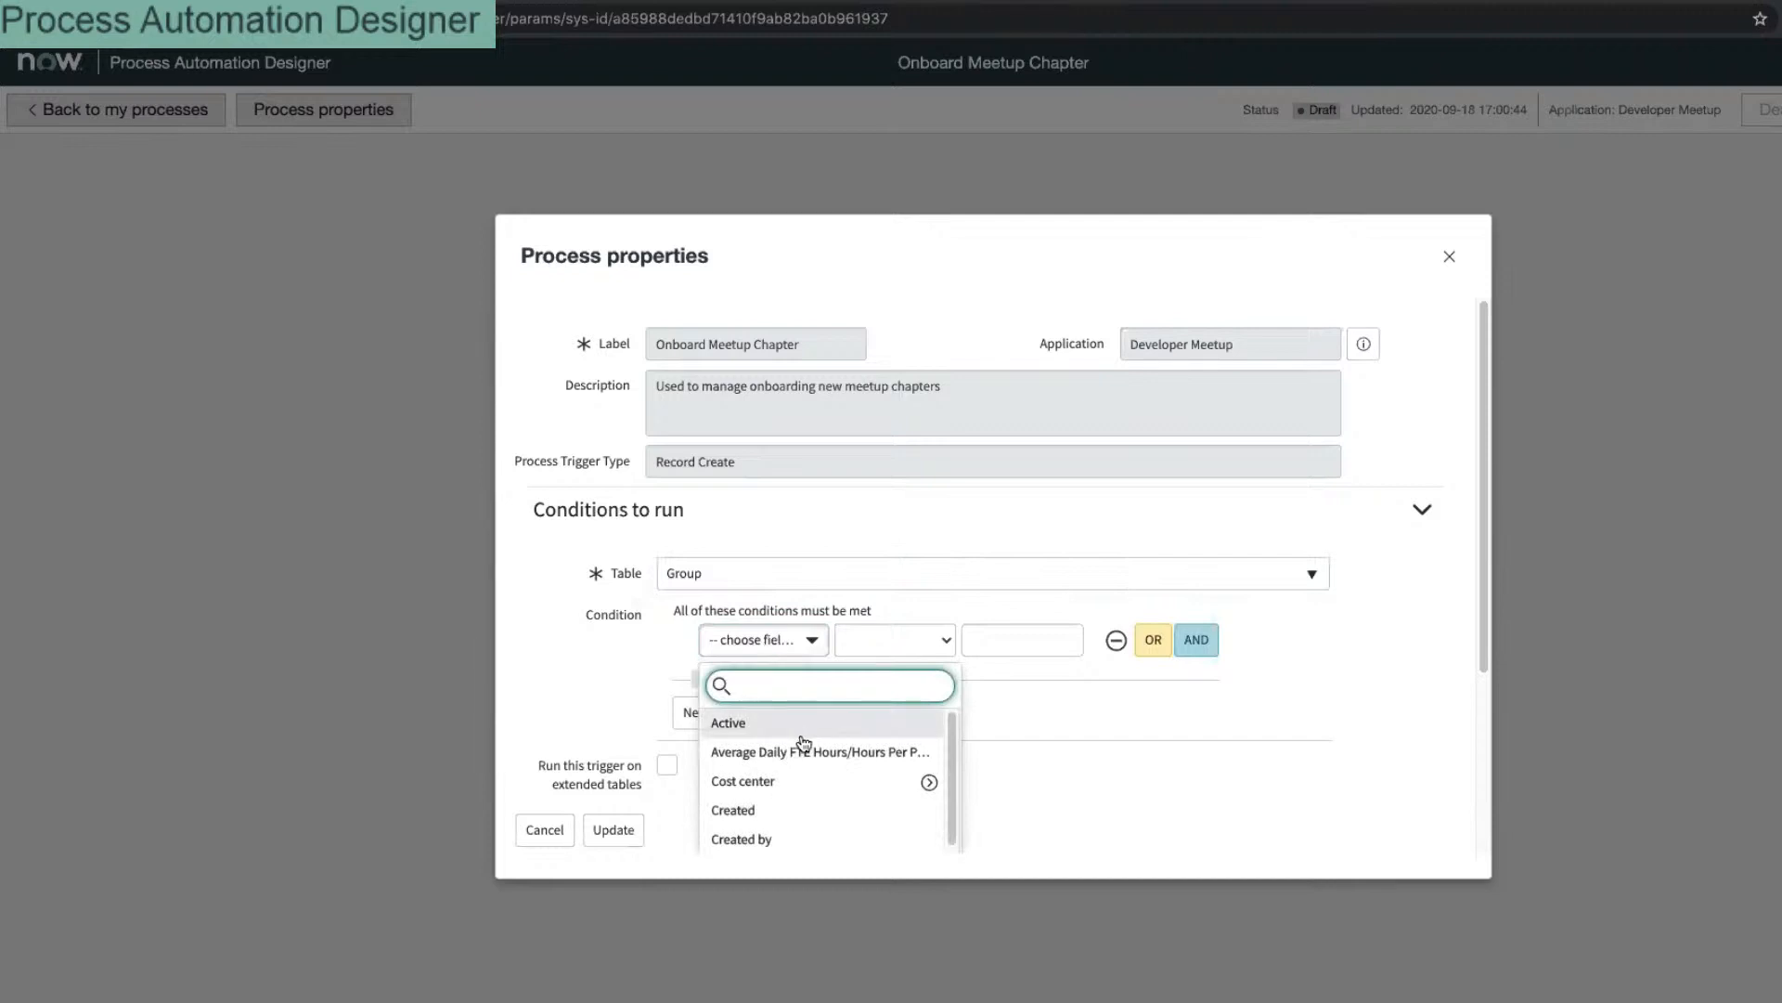
pyautogui.scroll(-5, 816, 771)
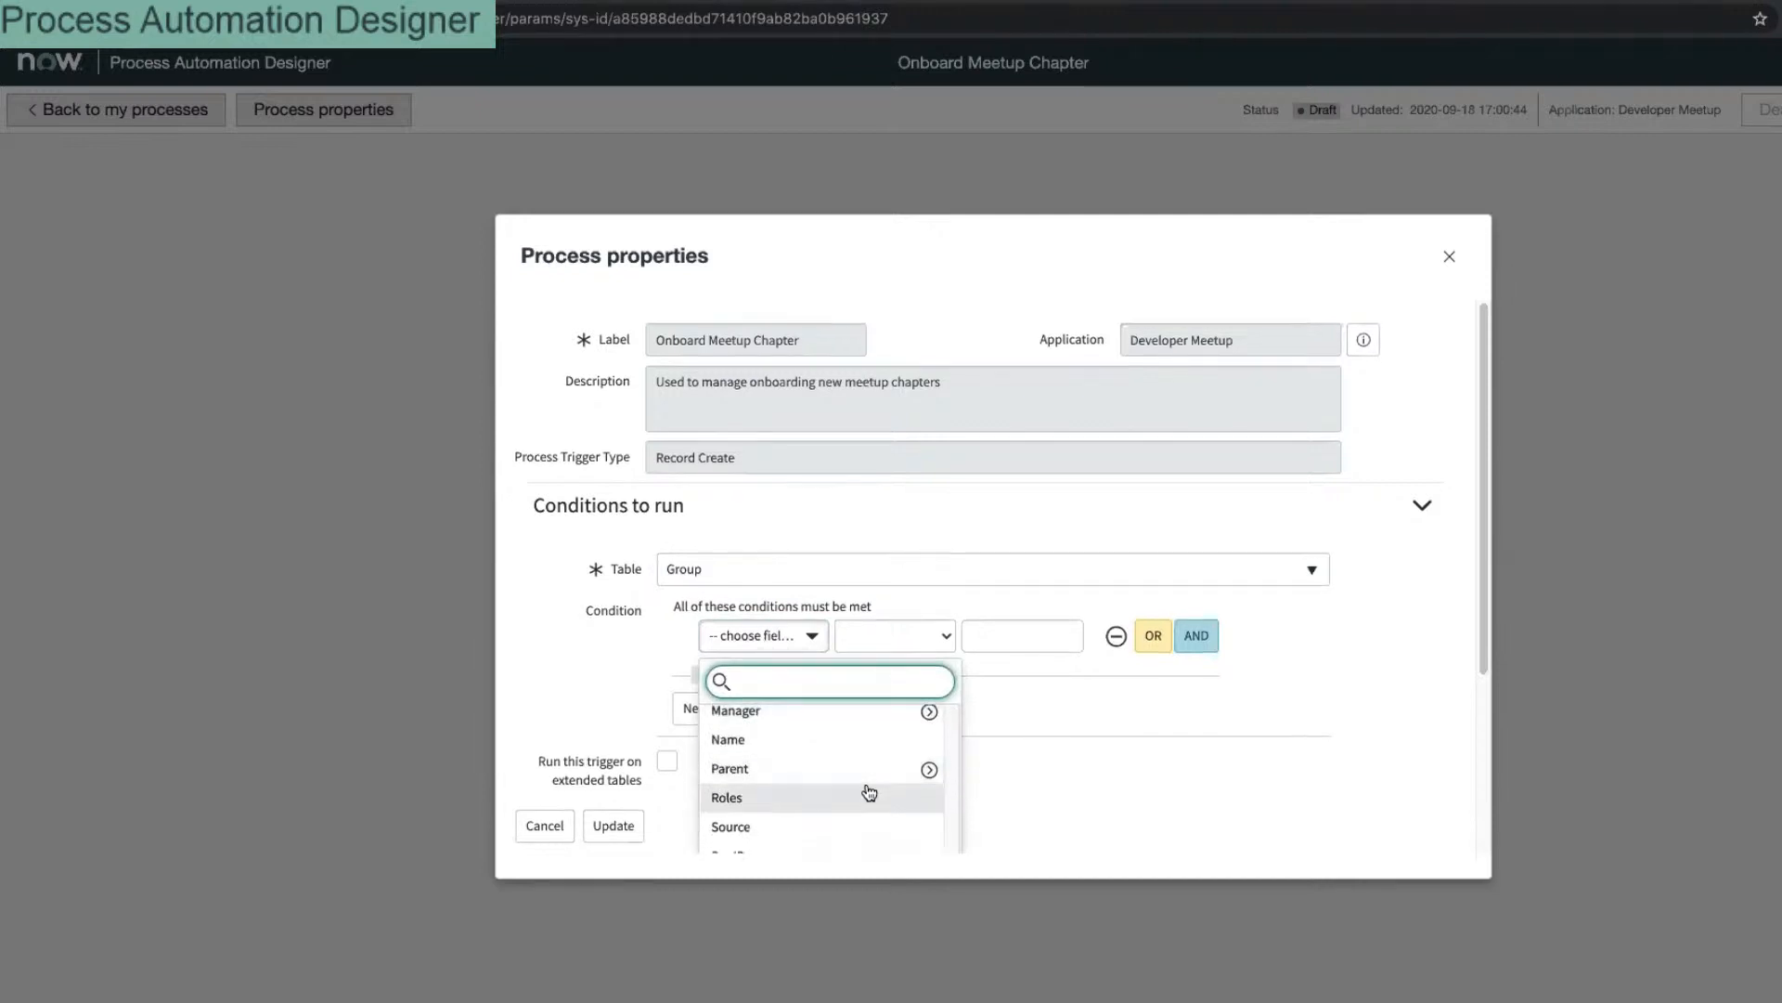
pyautogui.scroll(-3, 865, 771)
pyautogui.scroll(5, 840, 650)
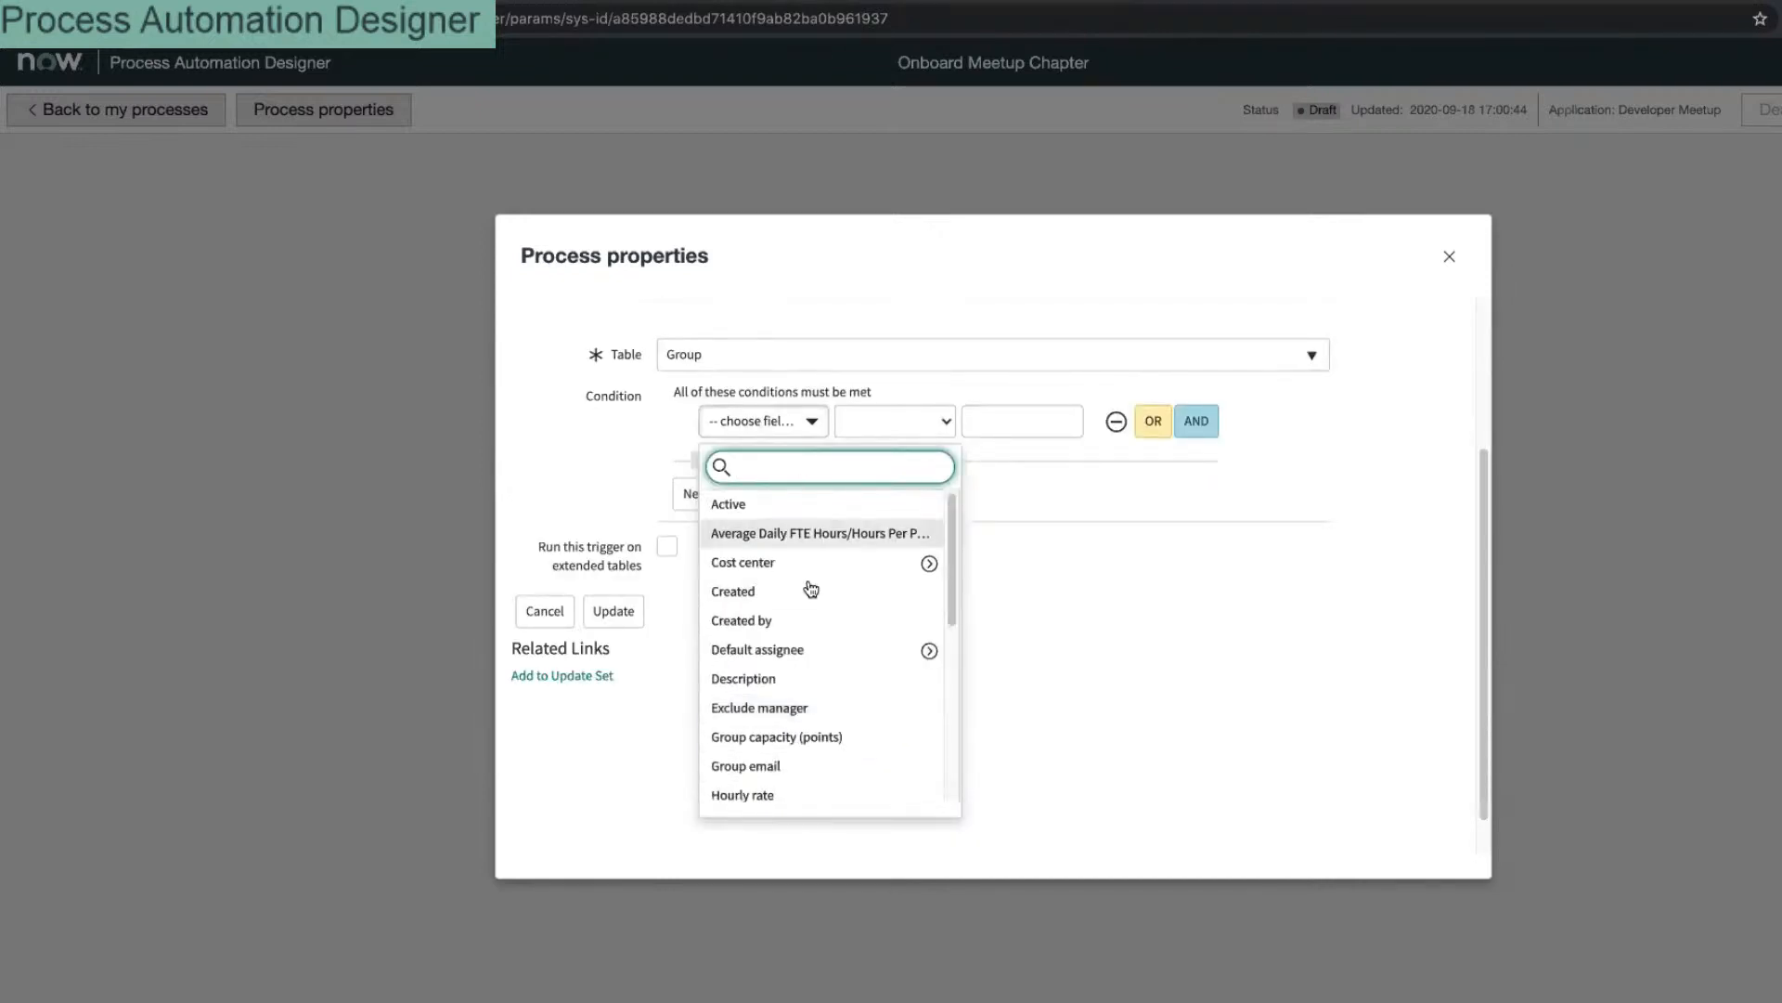
# Step: Recheck the trigger table list keeping Group, then scroll through the condition fields and available tables
pyautogui.click(733, 354)
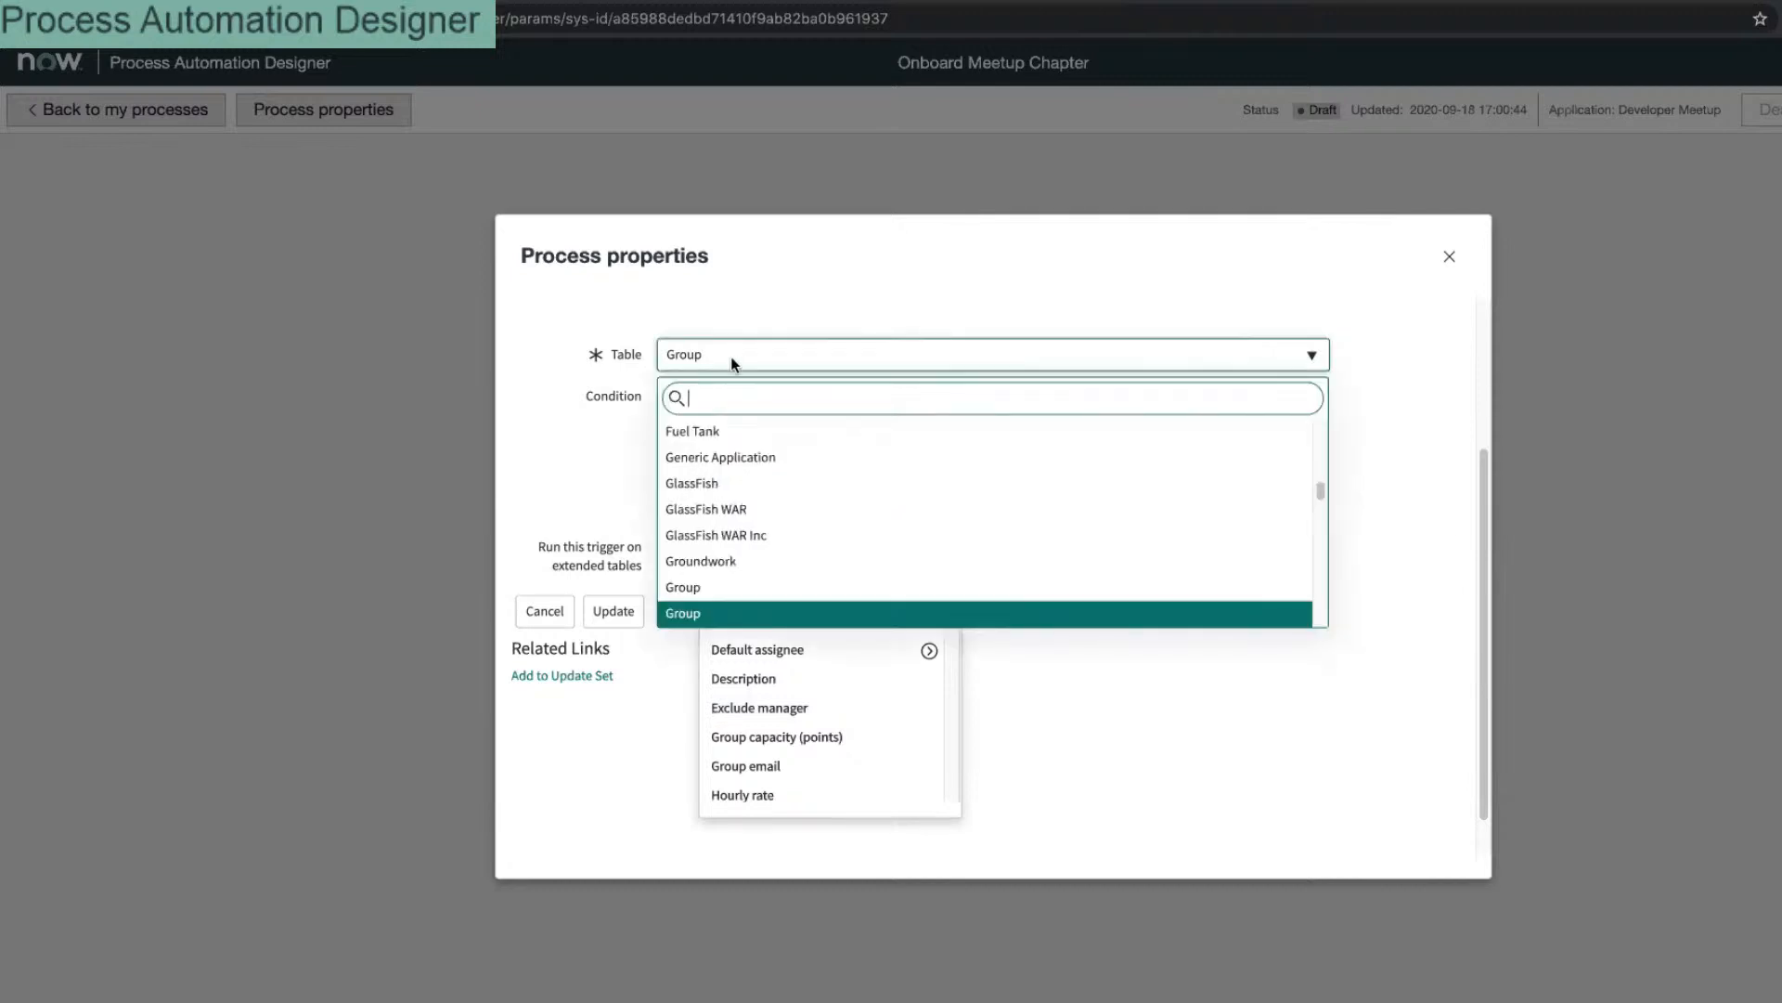
pyautogui.click(784, 585)
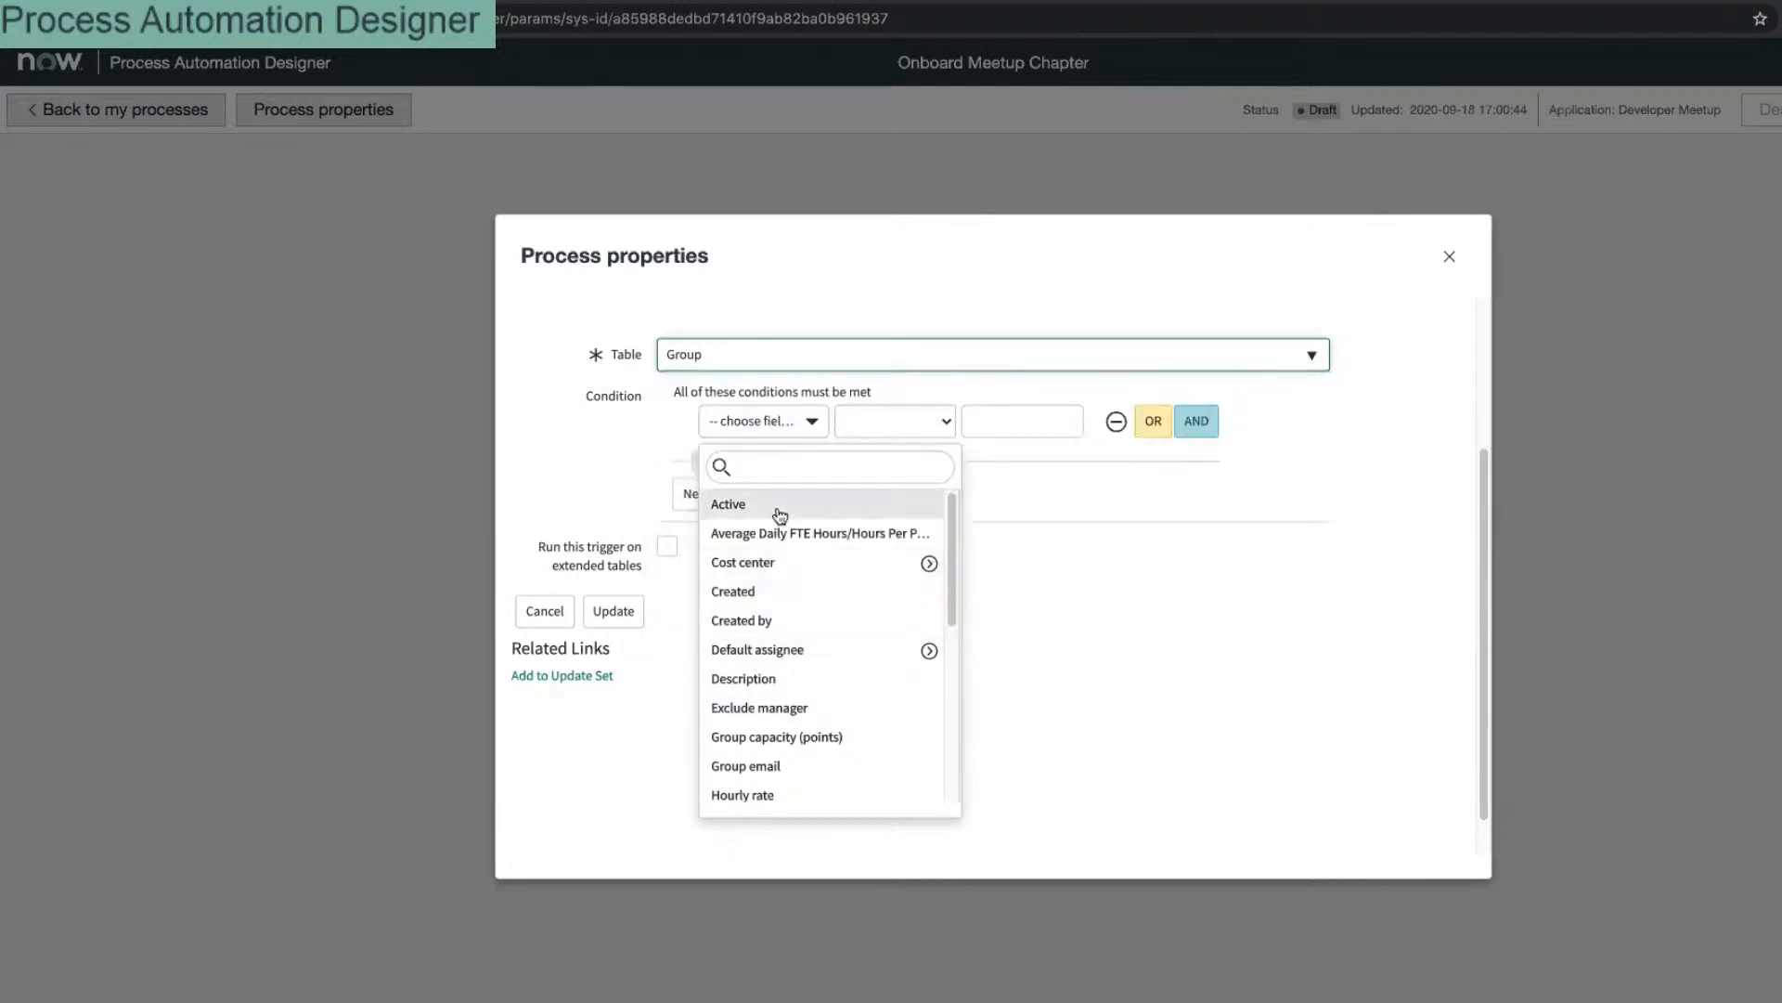
pyautogui.click(754, 420)
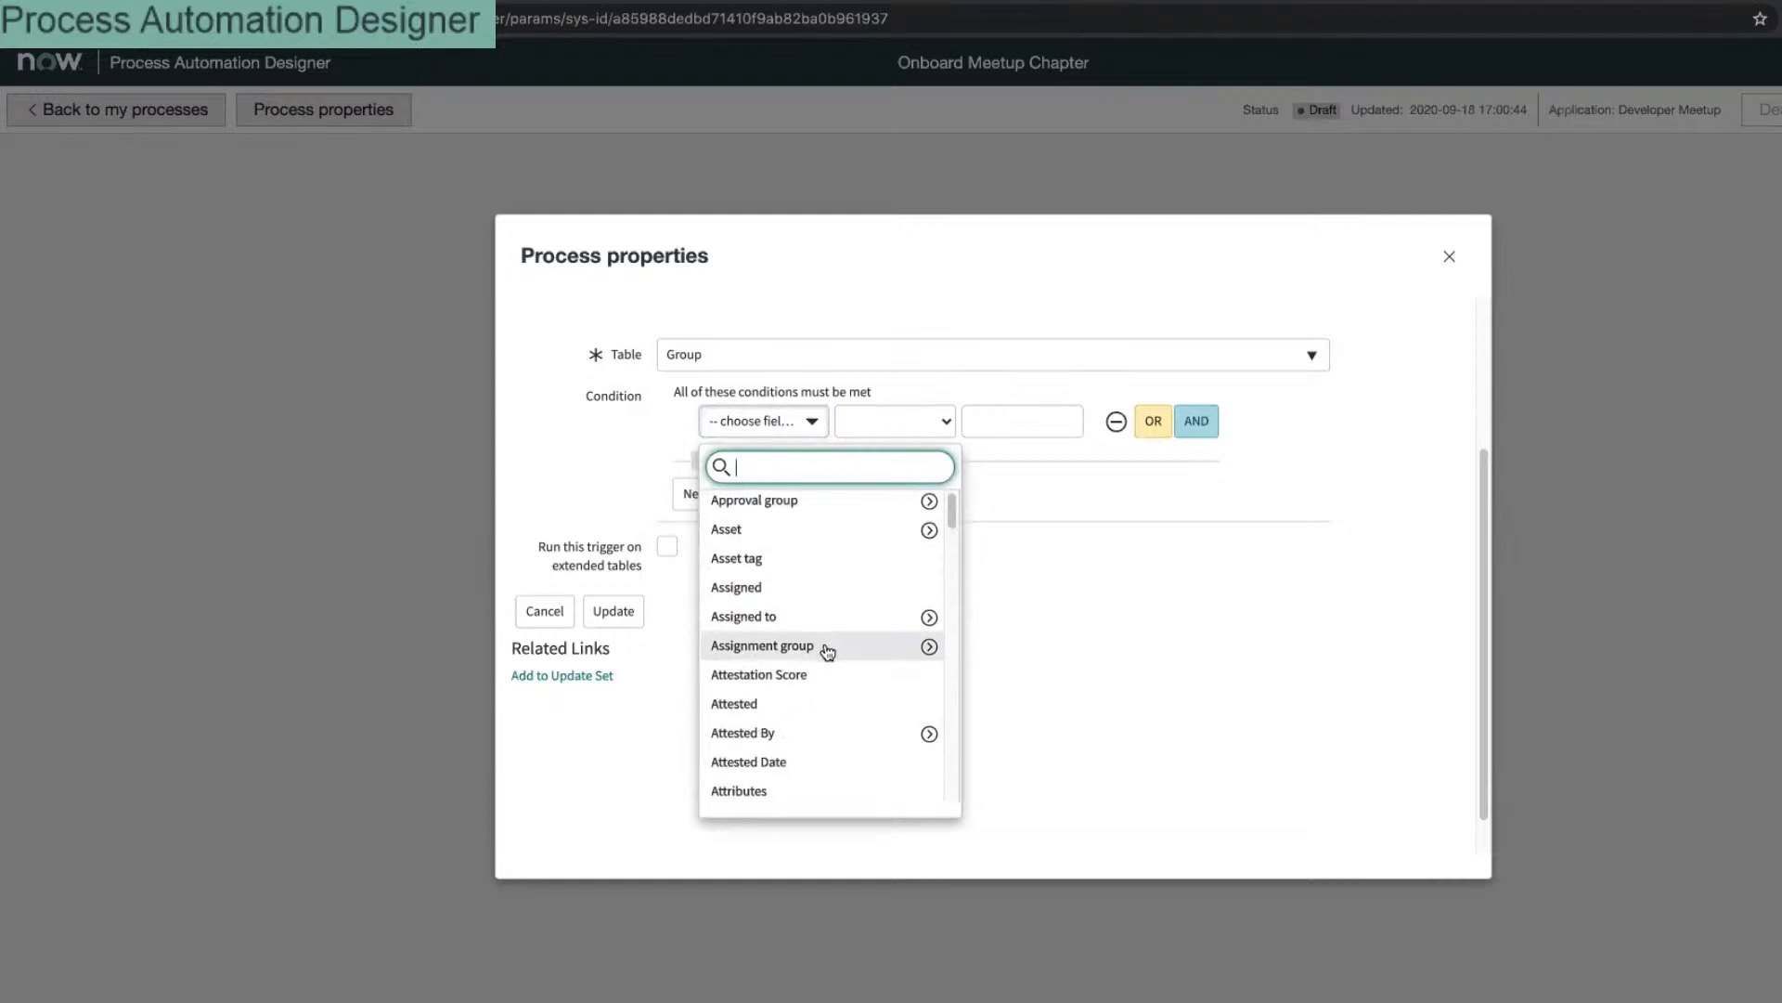
pyautogui.scroll(-15, 829, 639)
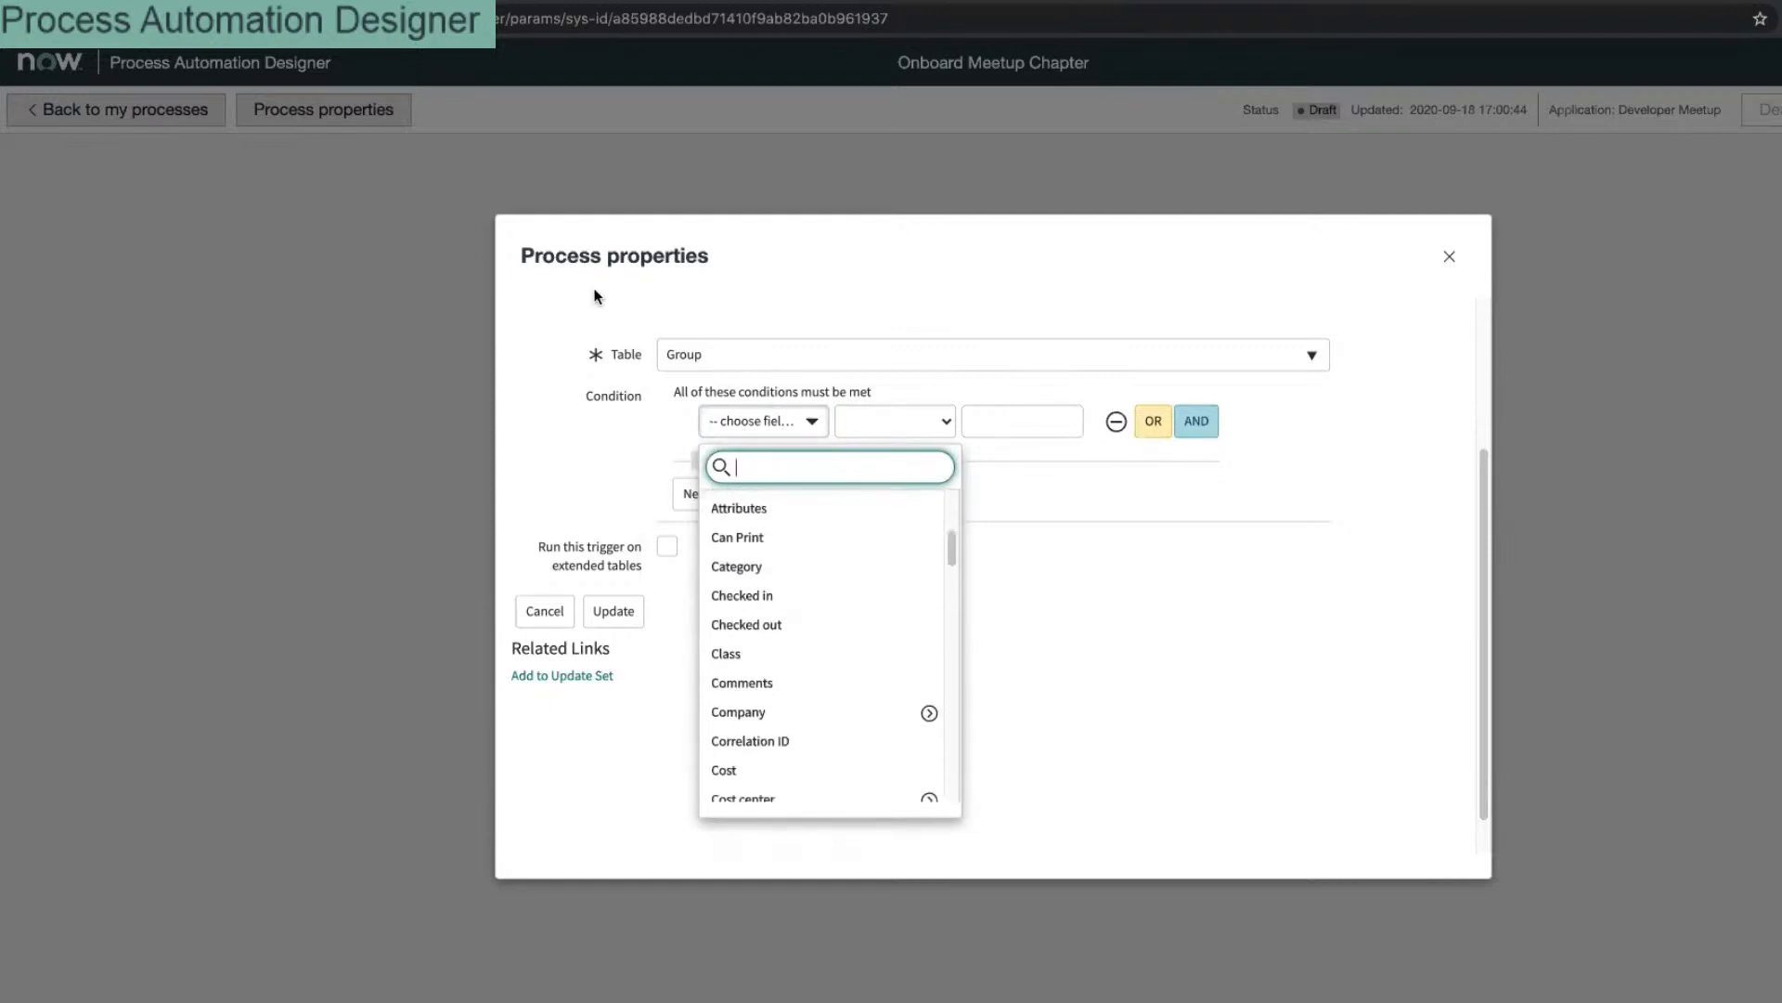
pyautogui.click(734, 355)
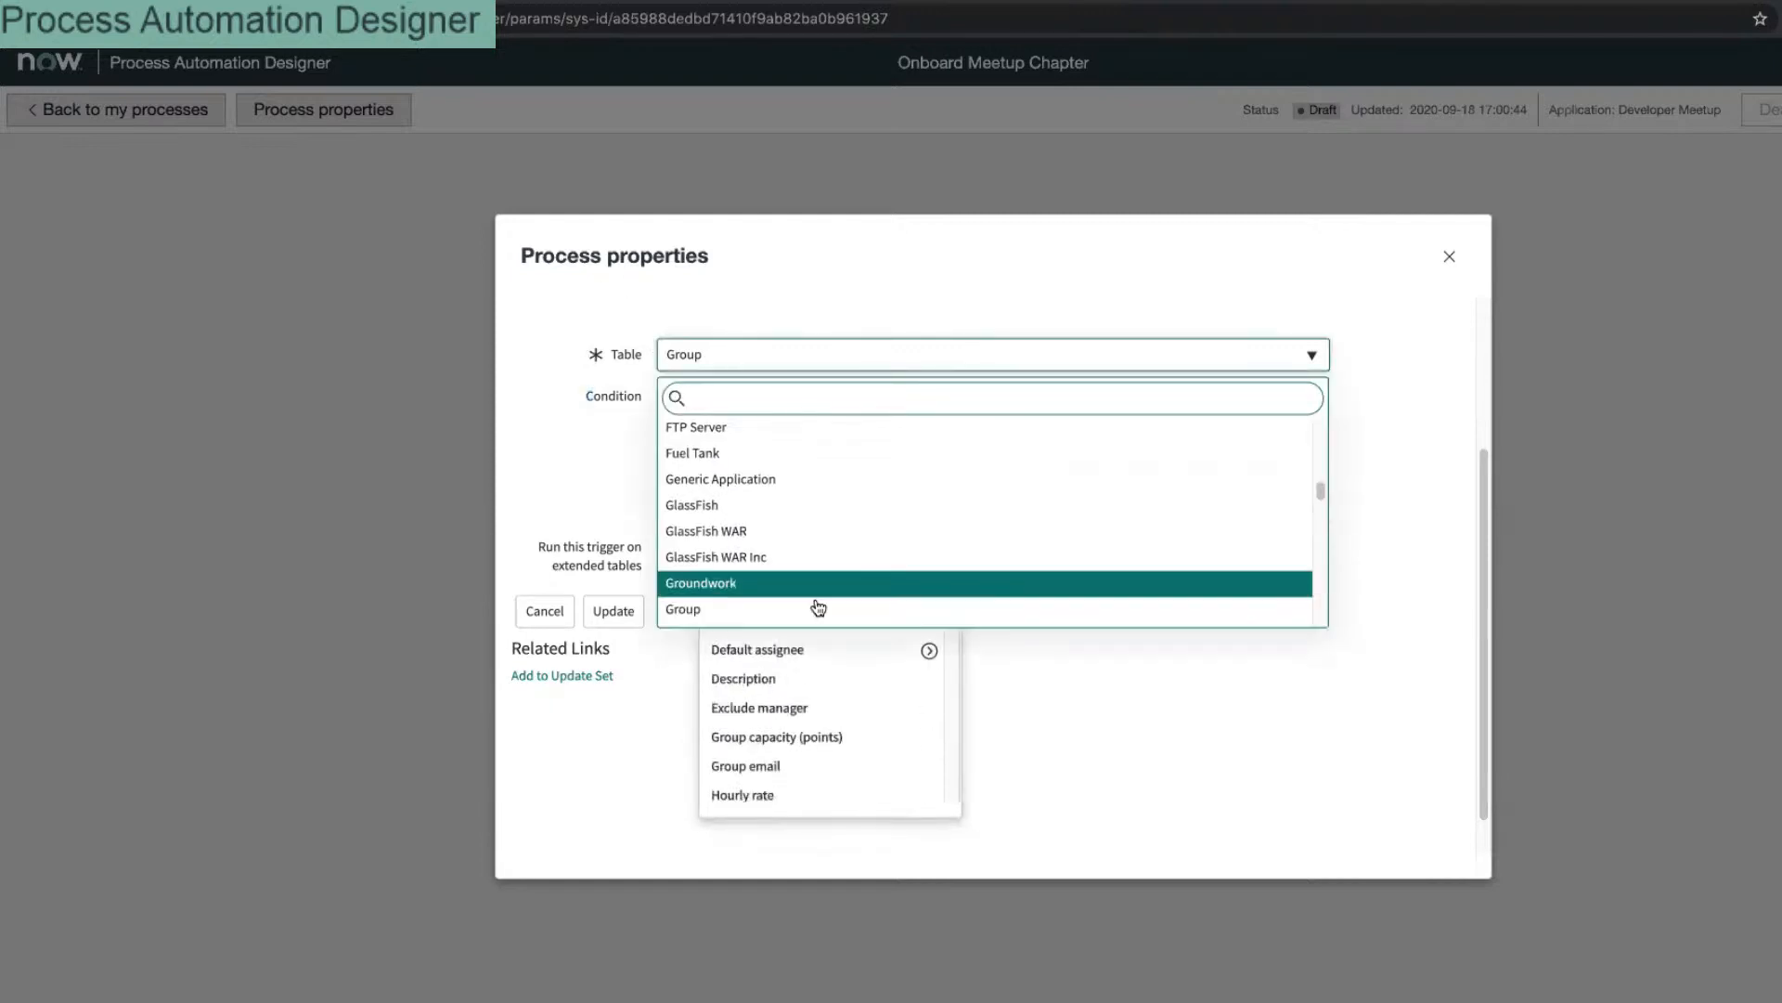
pyautogui.scroll(-10, 827, 585)
pyautogui.scroll(-15, 847, 570)
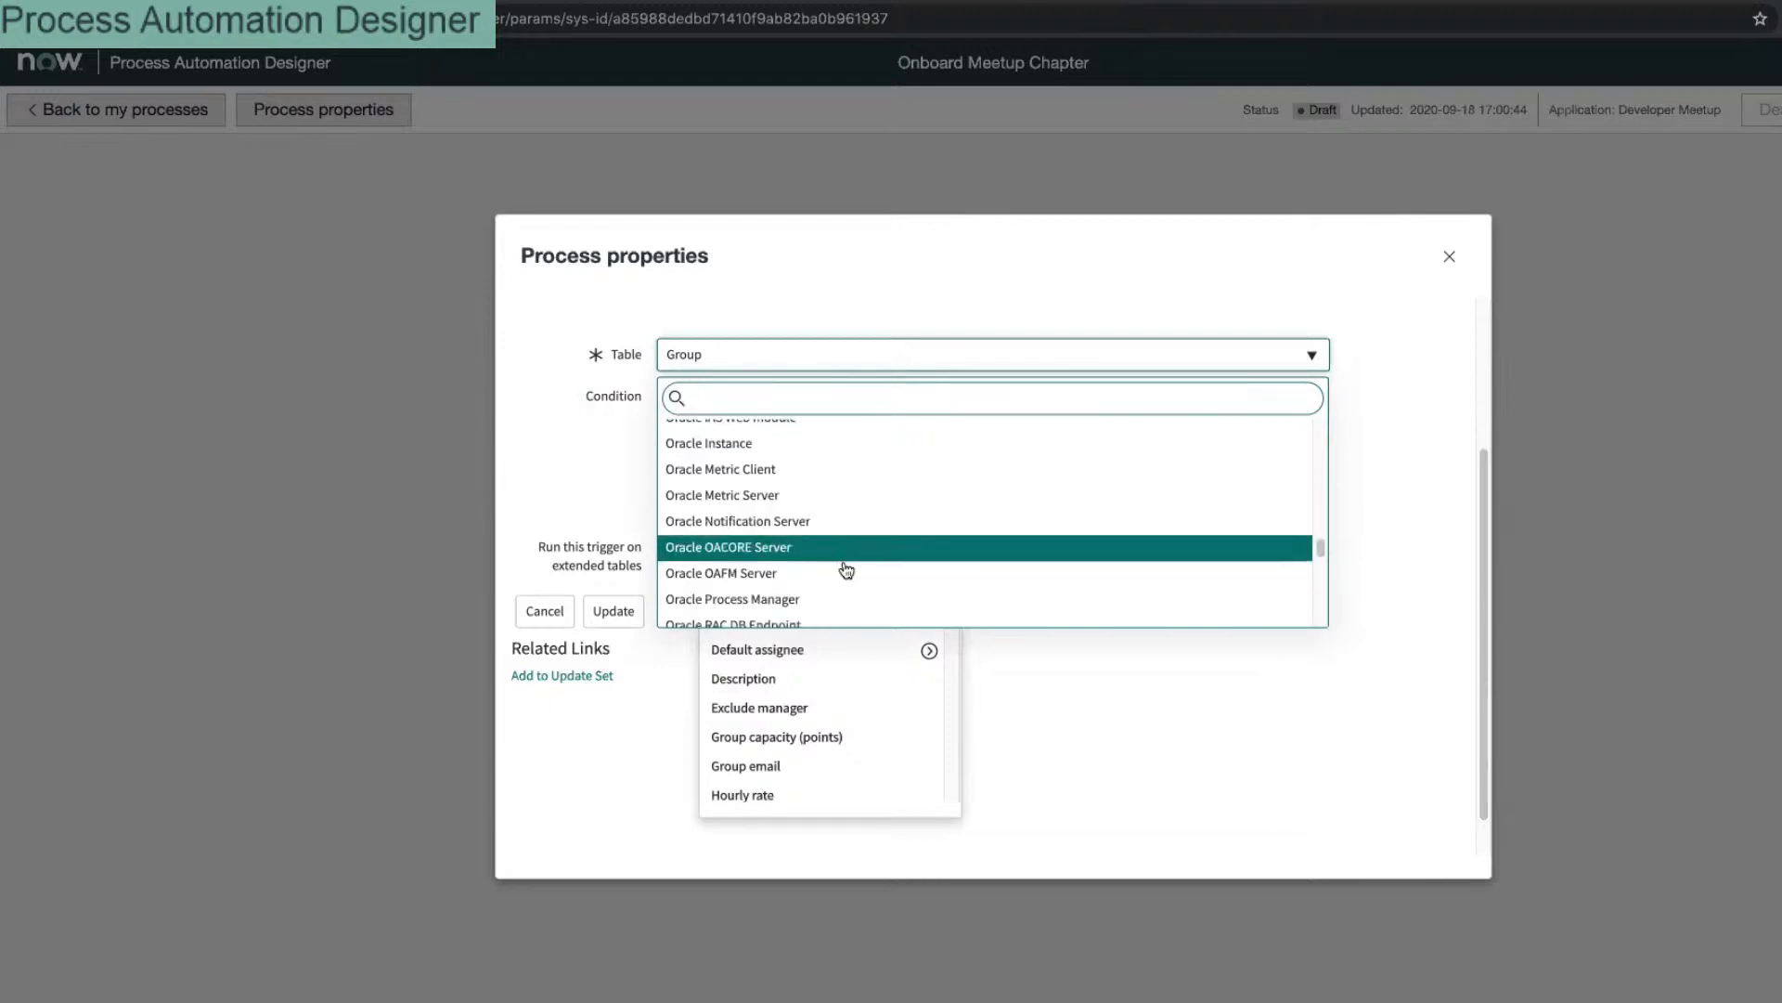
pyautogui.scroll(-5, 850, 570)
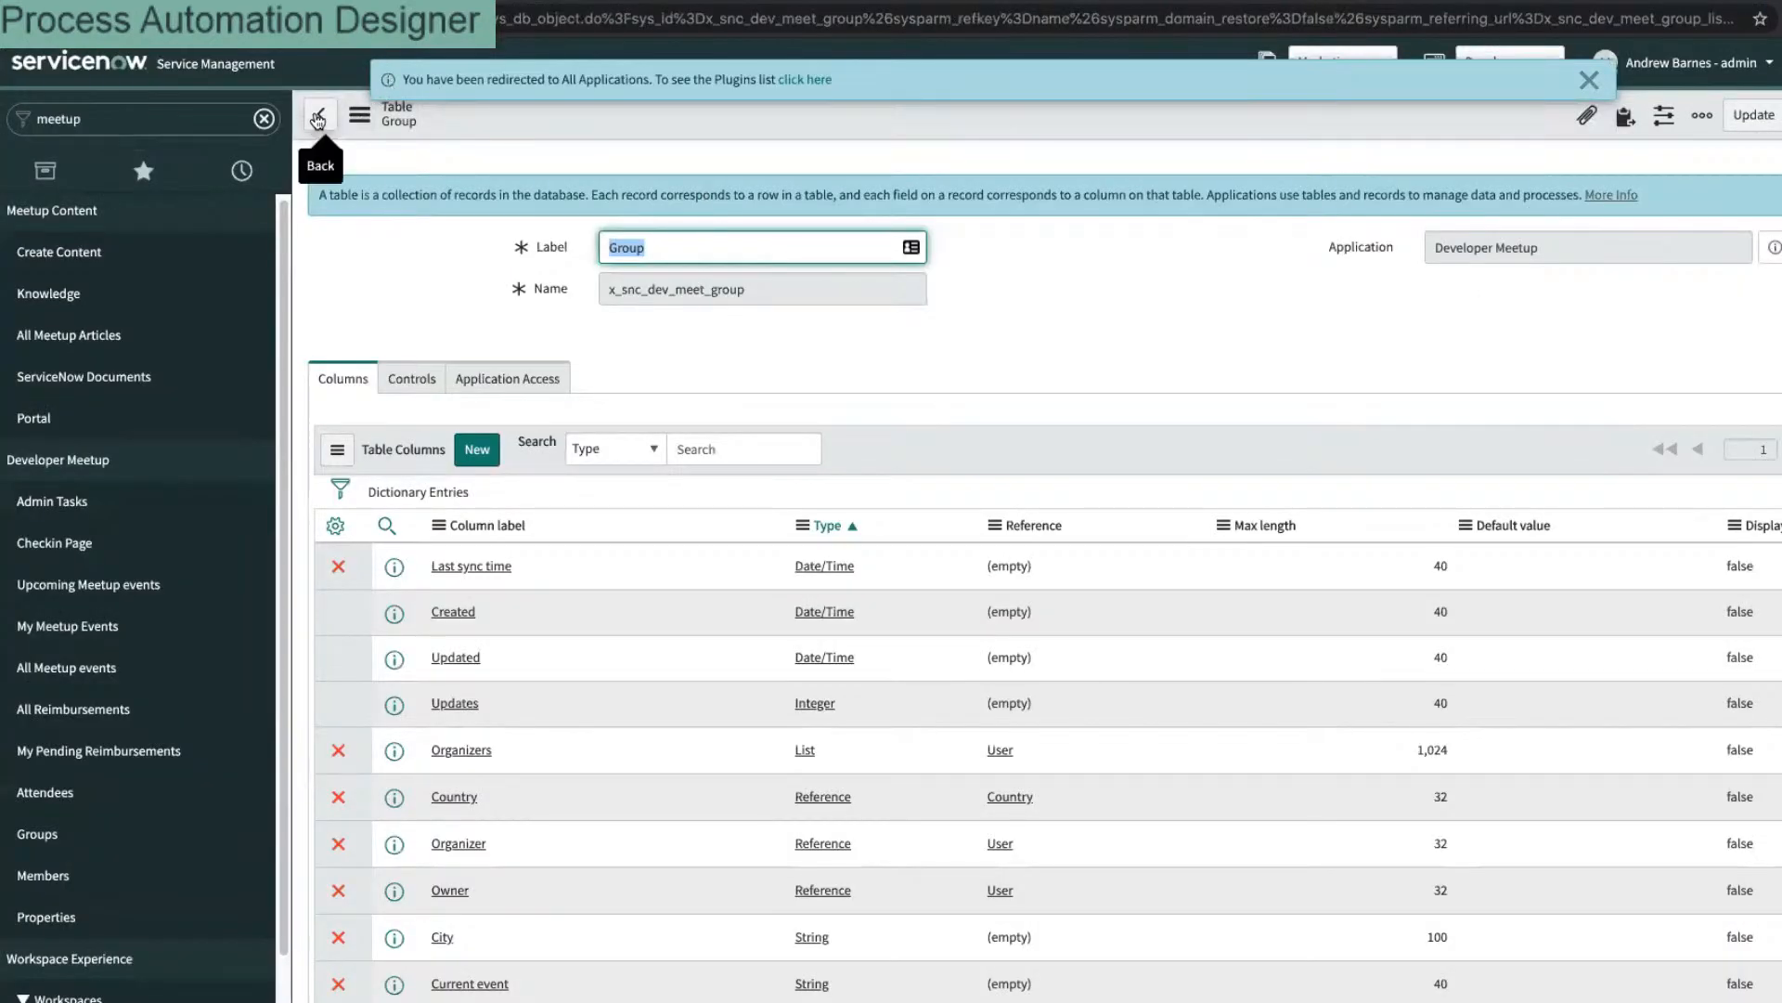
# Step: Replace the table label 'Group' with 'Chapter' and save the table form
pyautogui.click(694, 249)
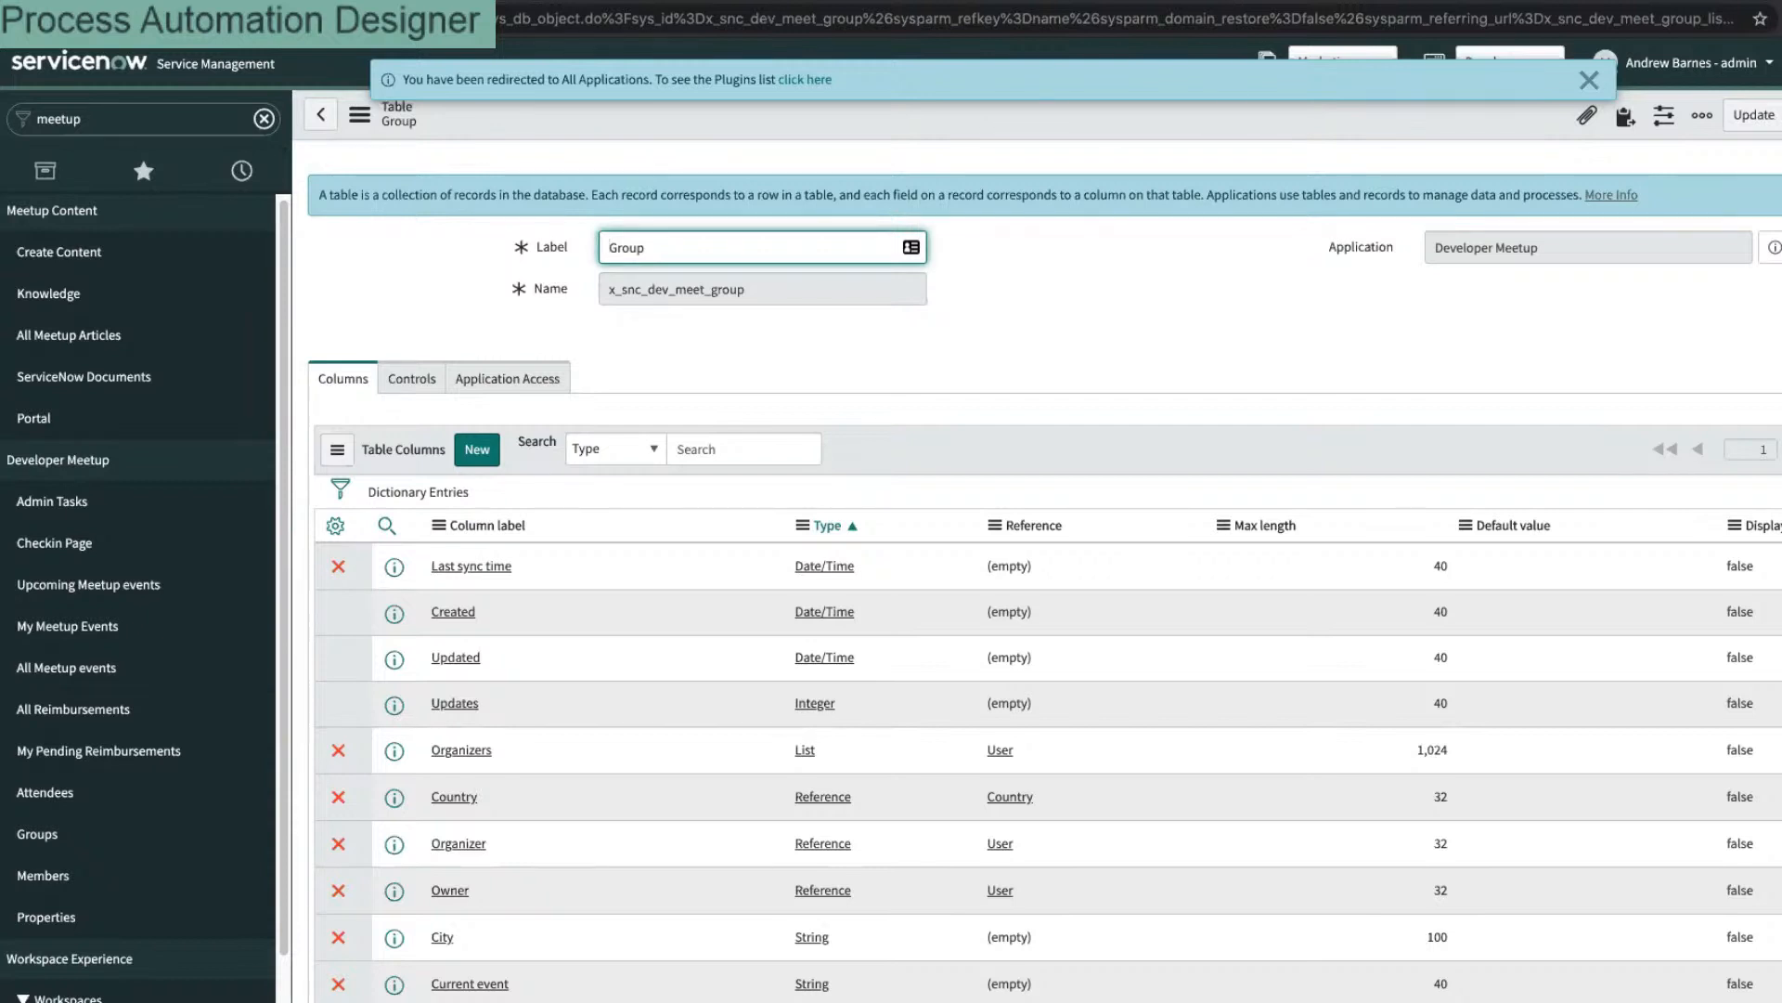
pyautogui.hotkey('ctrl', 'a')
pyautogui.write('Chap')
pyautogui.rightClick(875, 116)
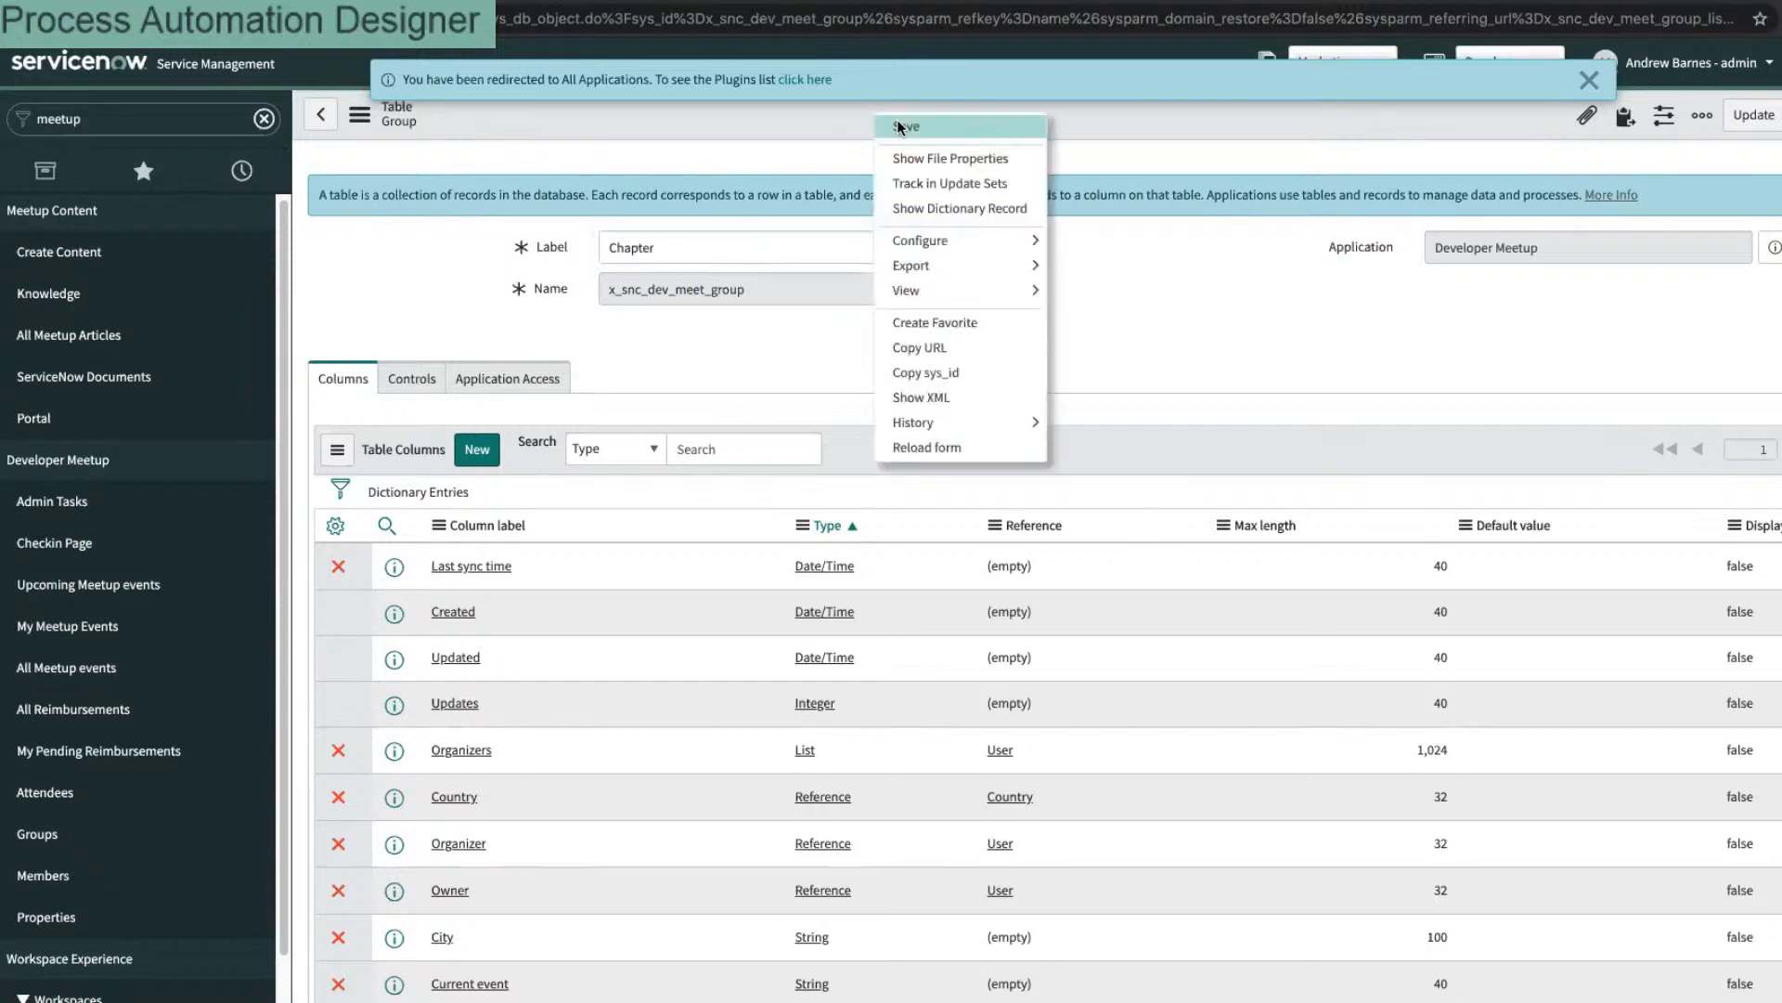
pyautogui.click(908, 125)
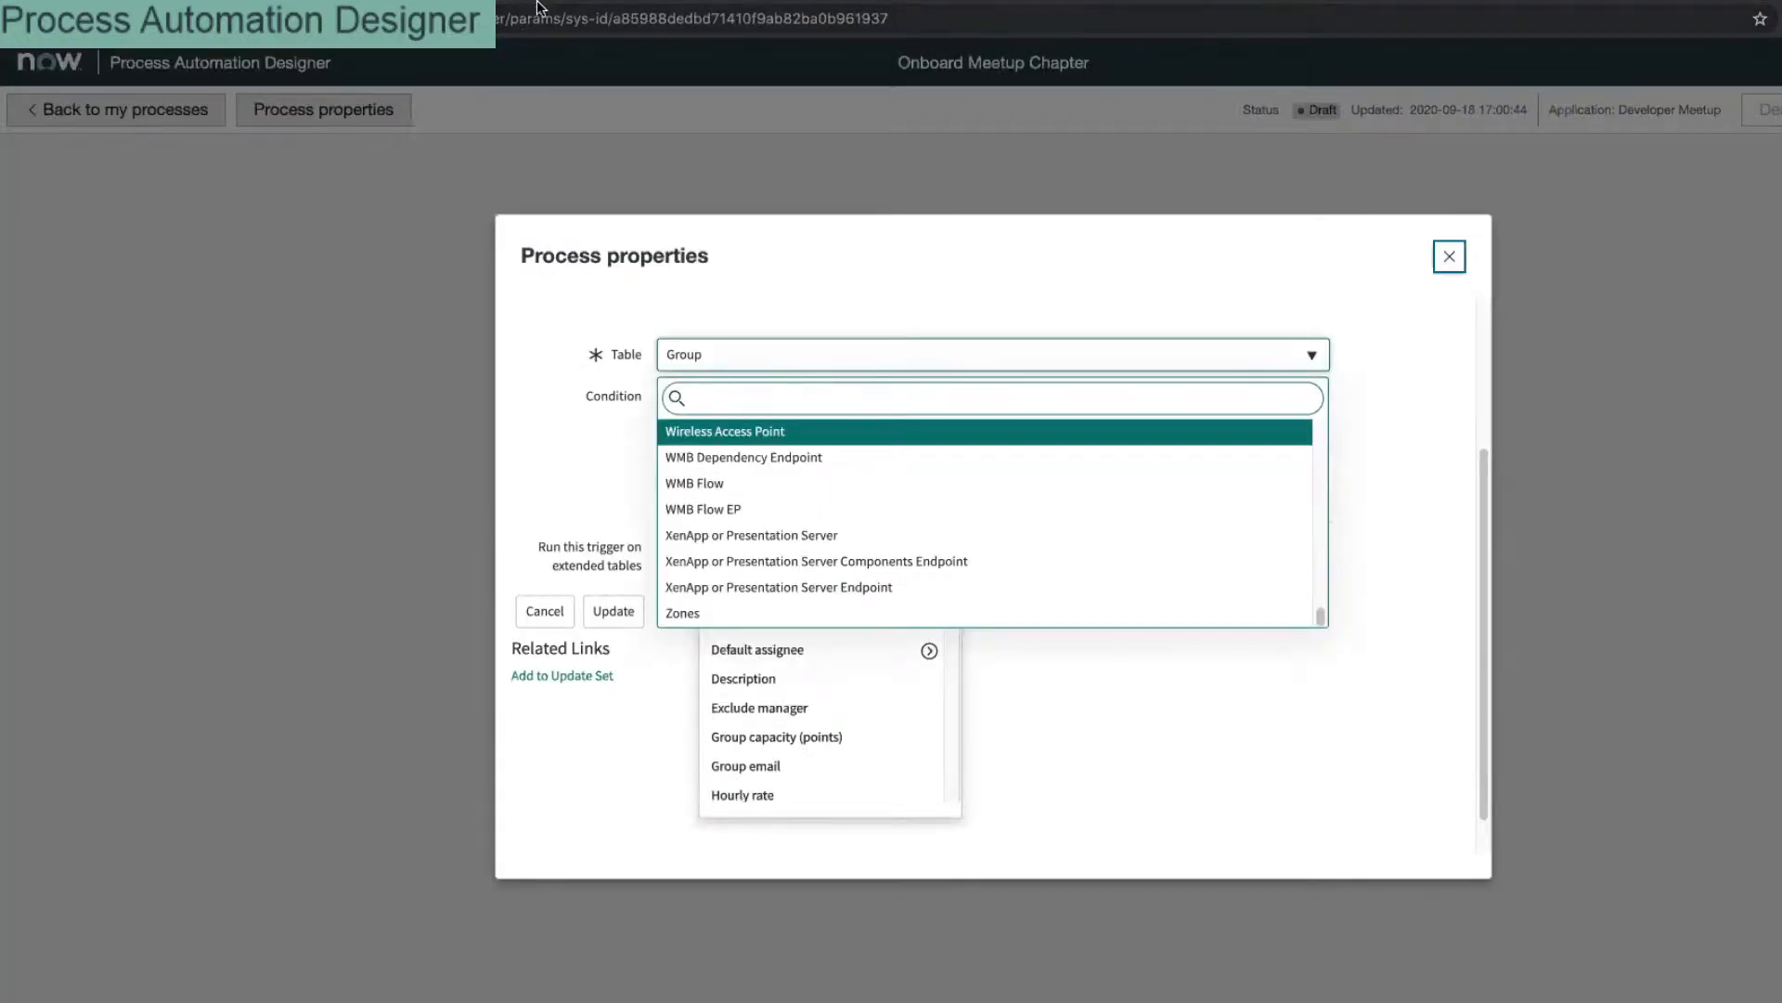
# Step: Reopen the process properties and search the trigger Table list for 'chap'
pyautogui.press('Escape')
pyautogui.click(288, 125)
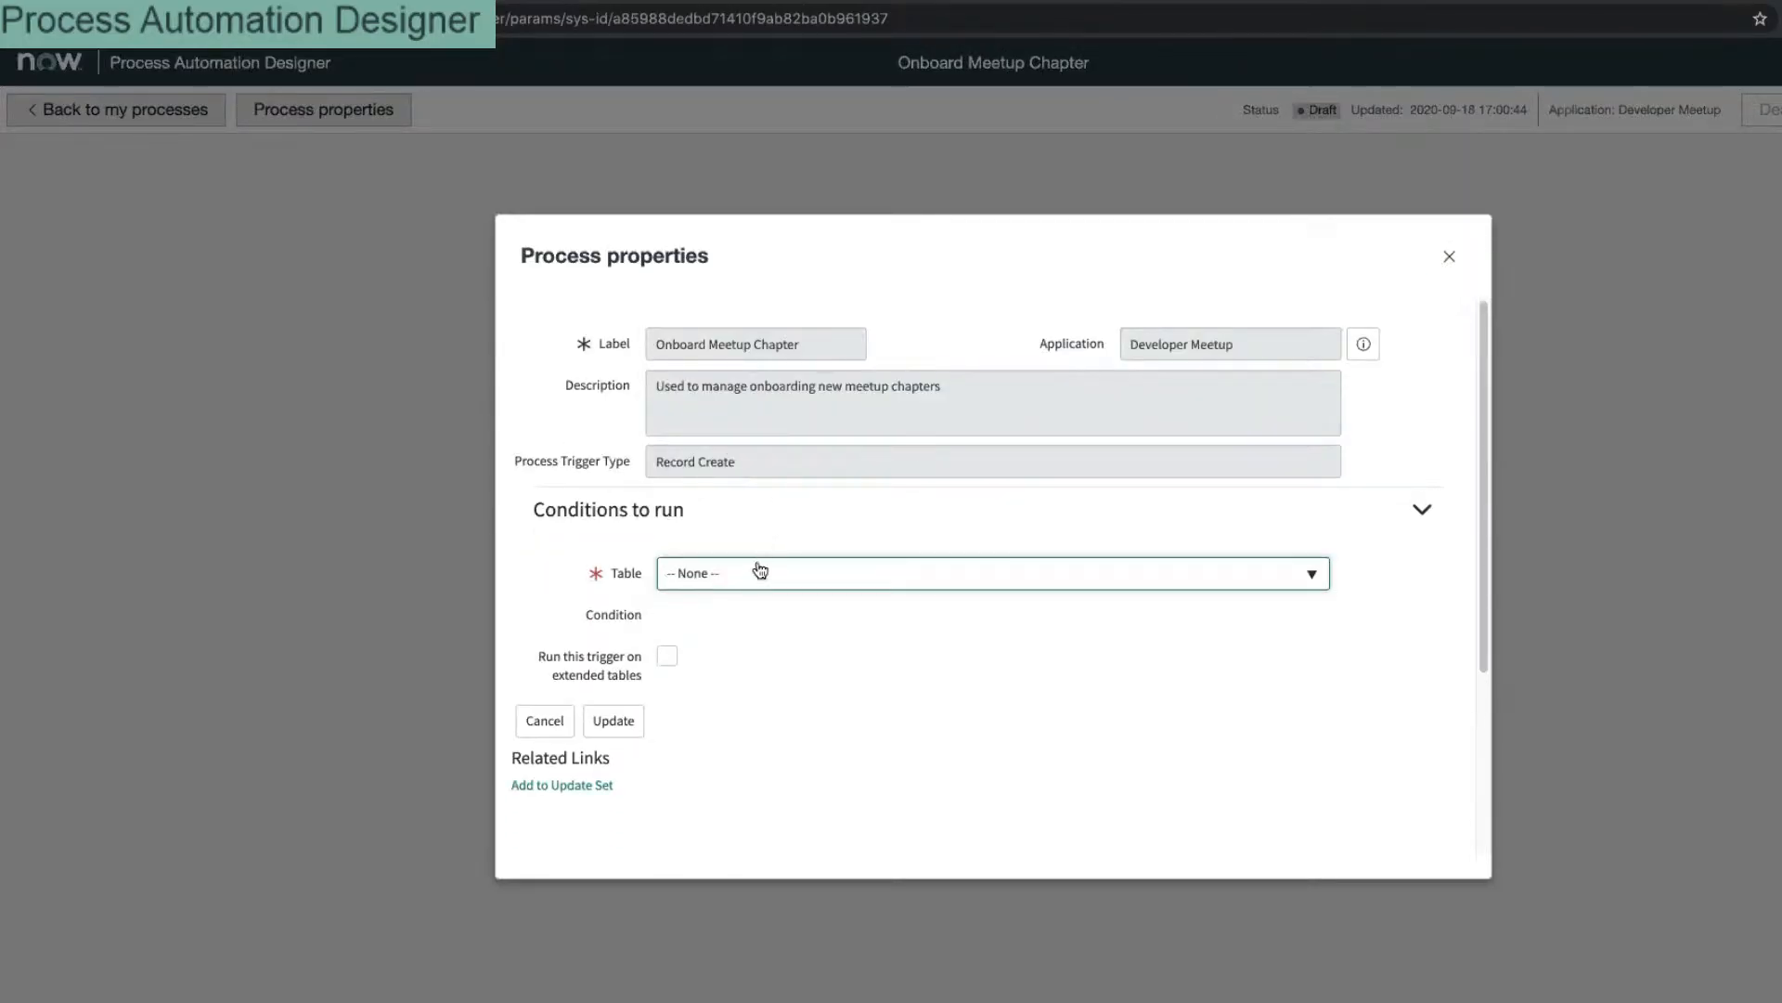
pyautogui.click(755, 576)
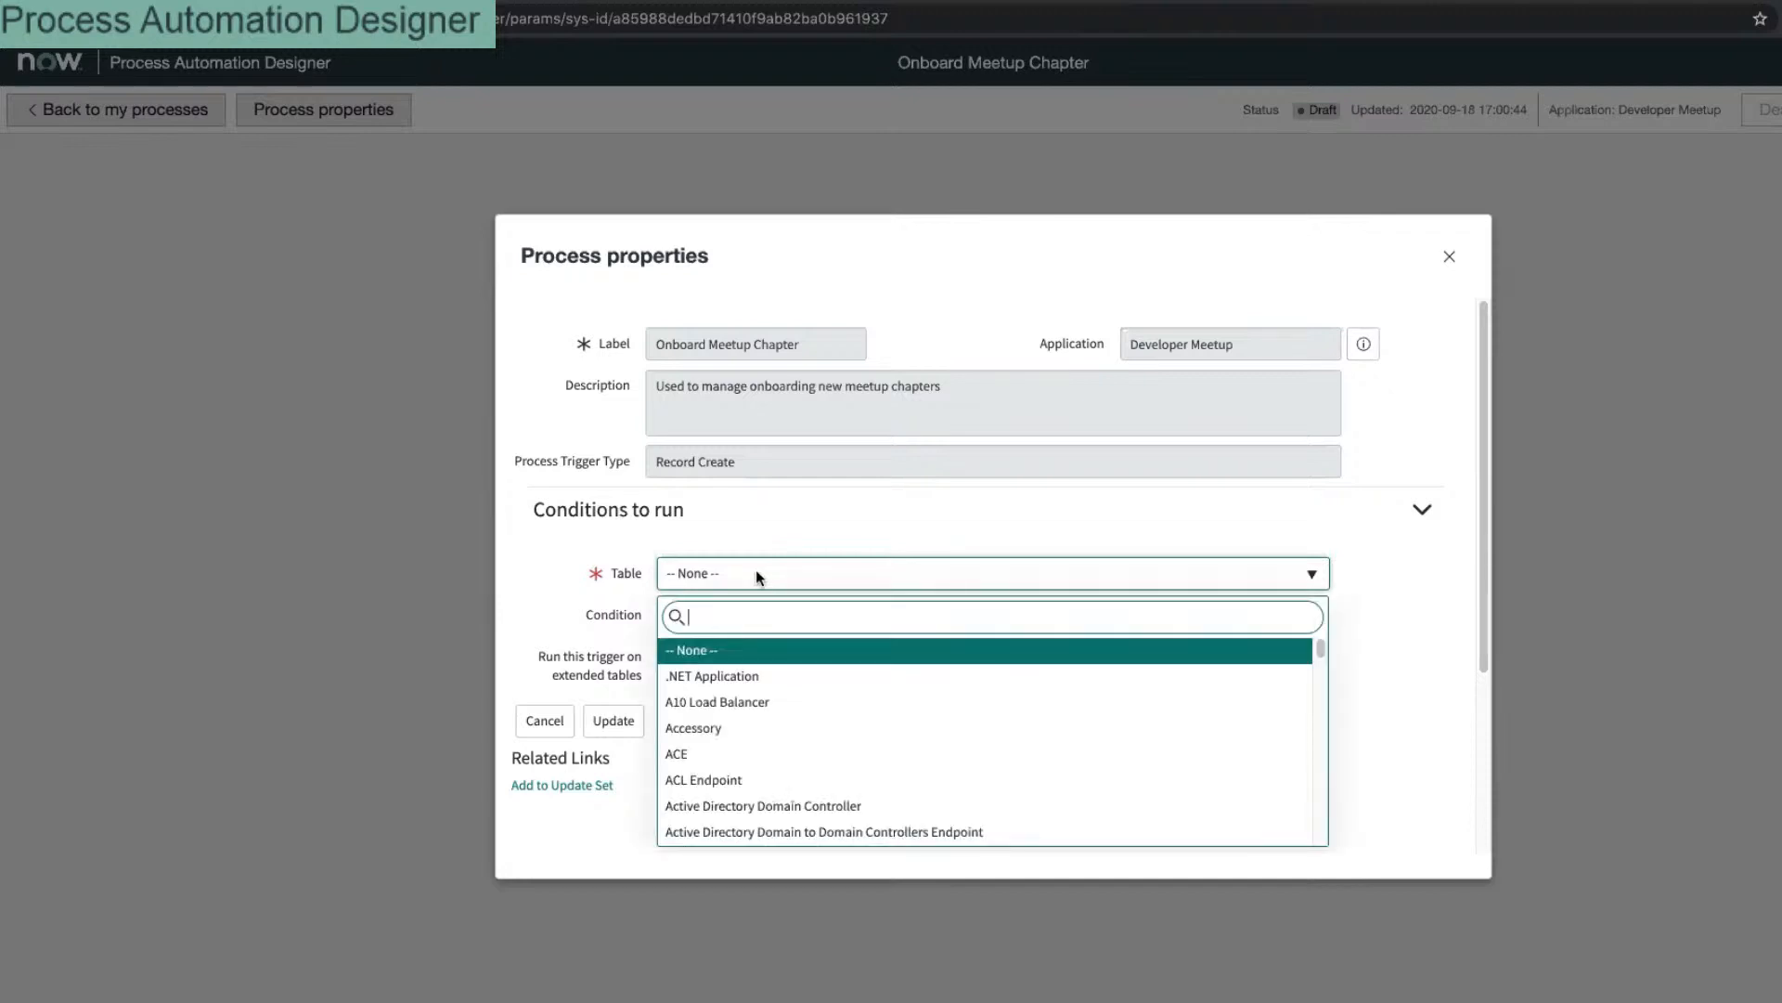
pyautogui.write('chap')
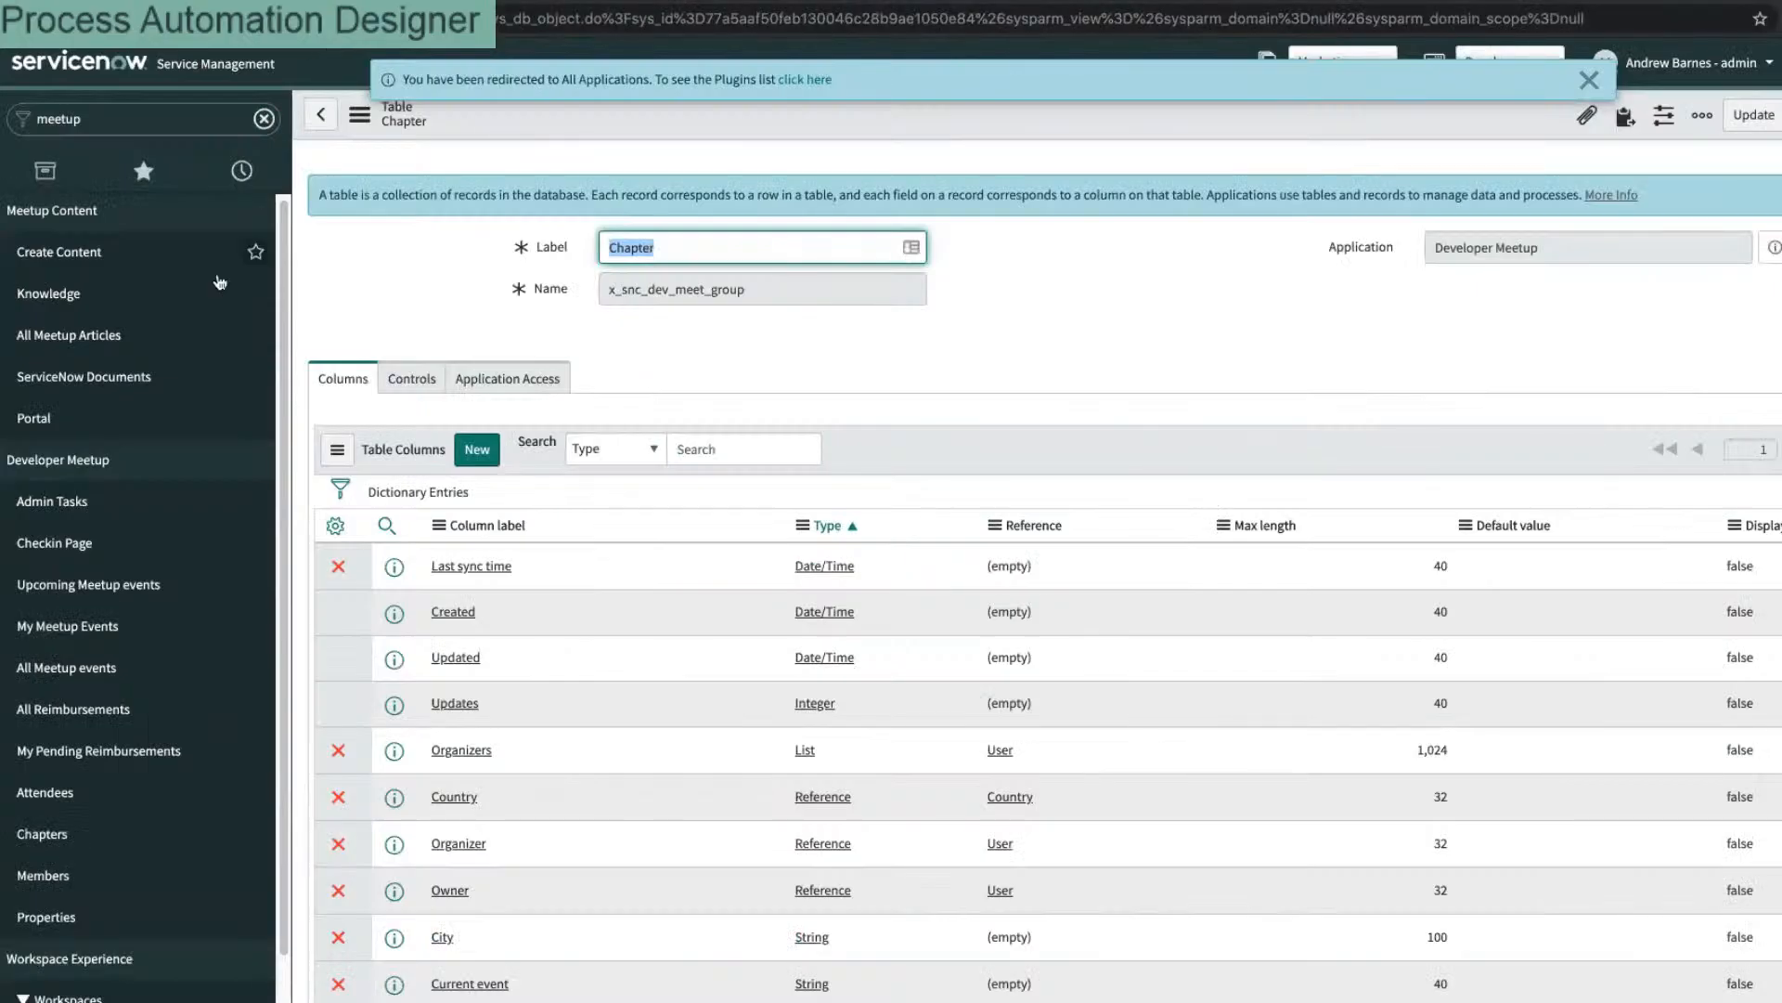
# Step: Open Process Automation Designer via the navigator filter 'process' and open Onboard Meetup Chapter
pyautogui.doubleClick(197, 123)
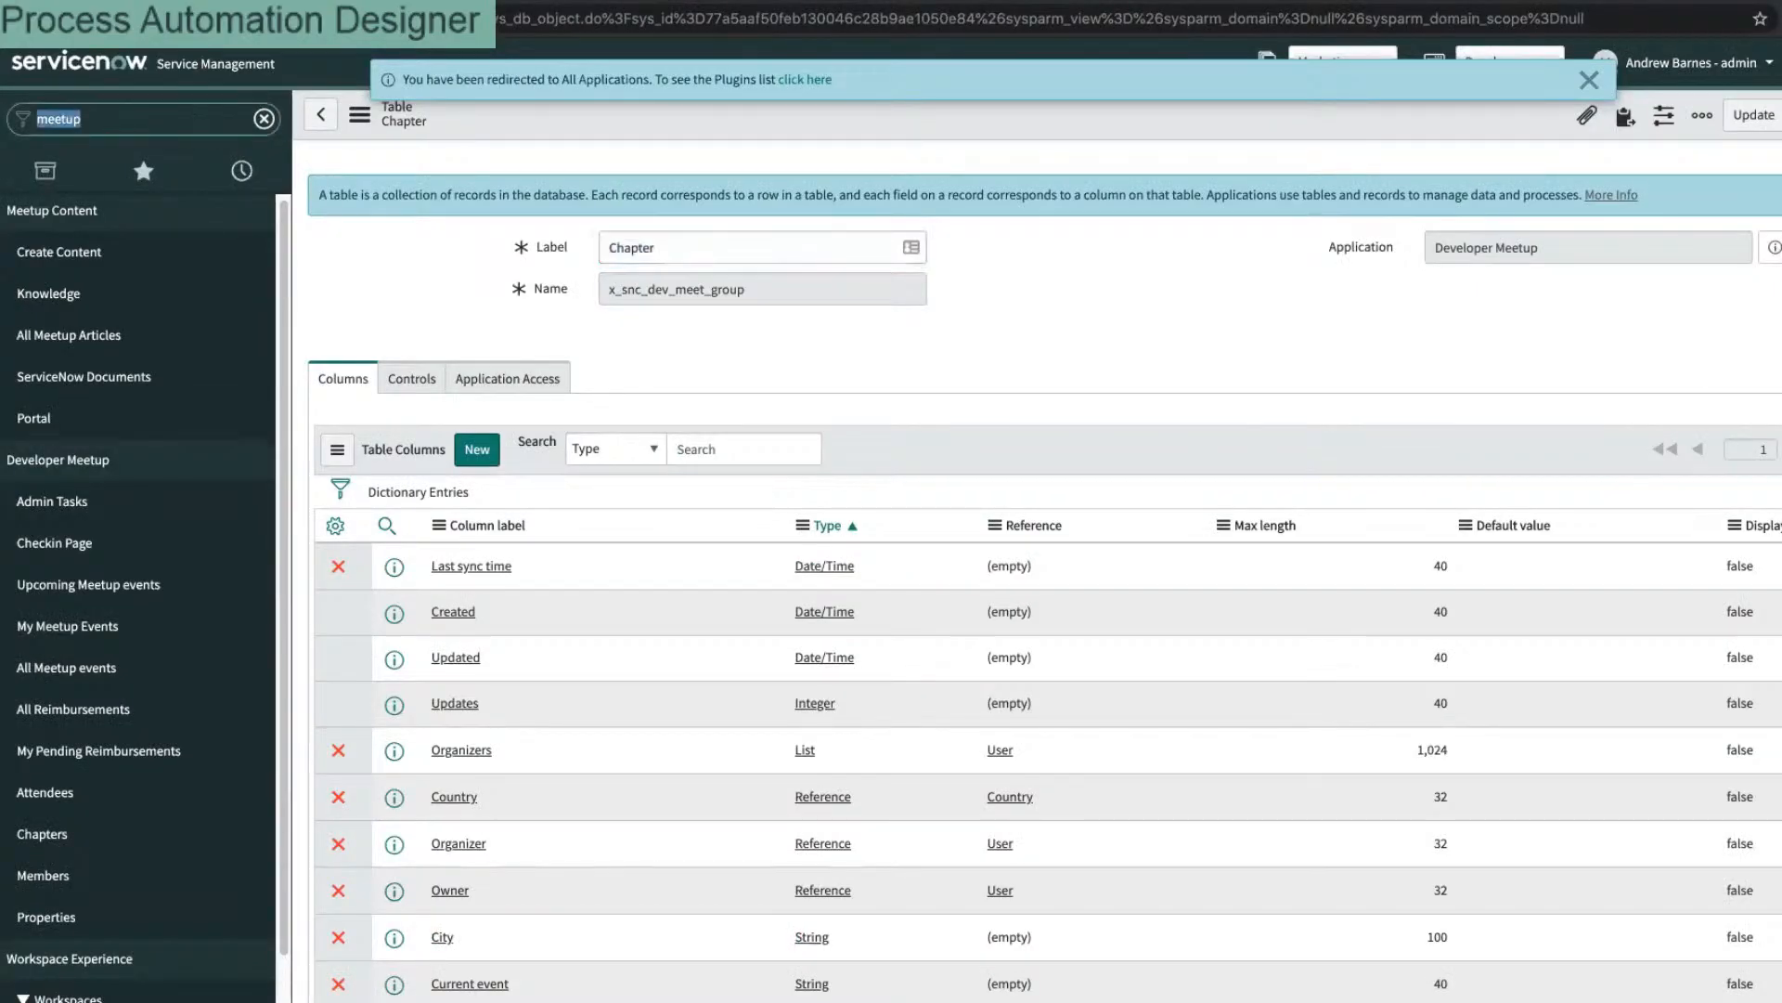
pyautogui.write('process')
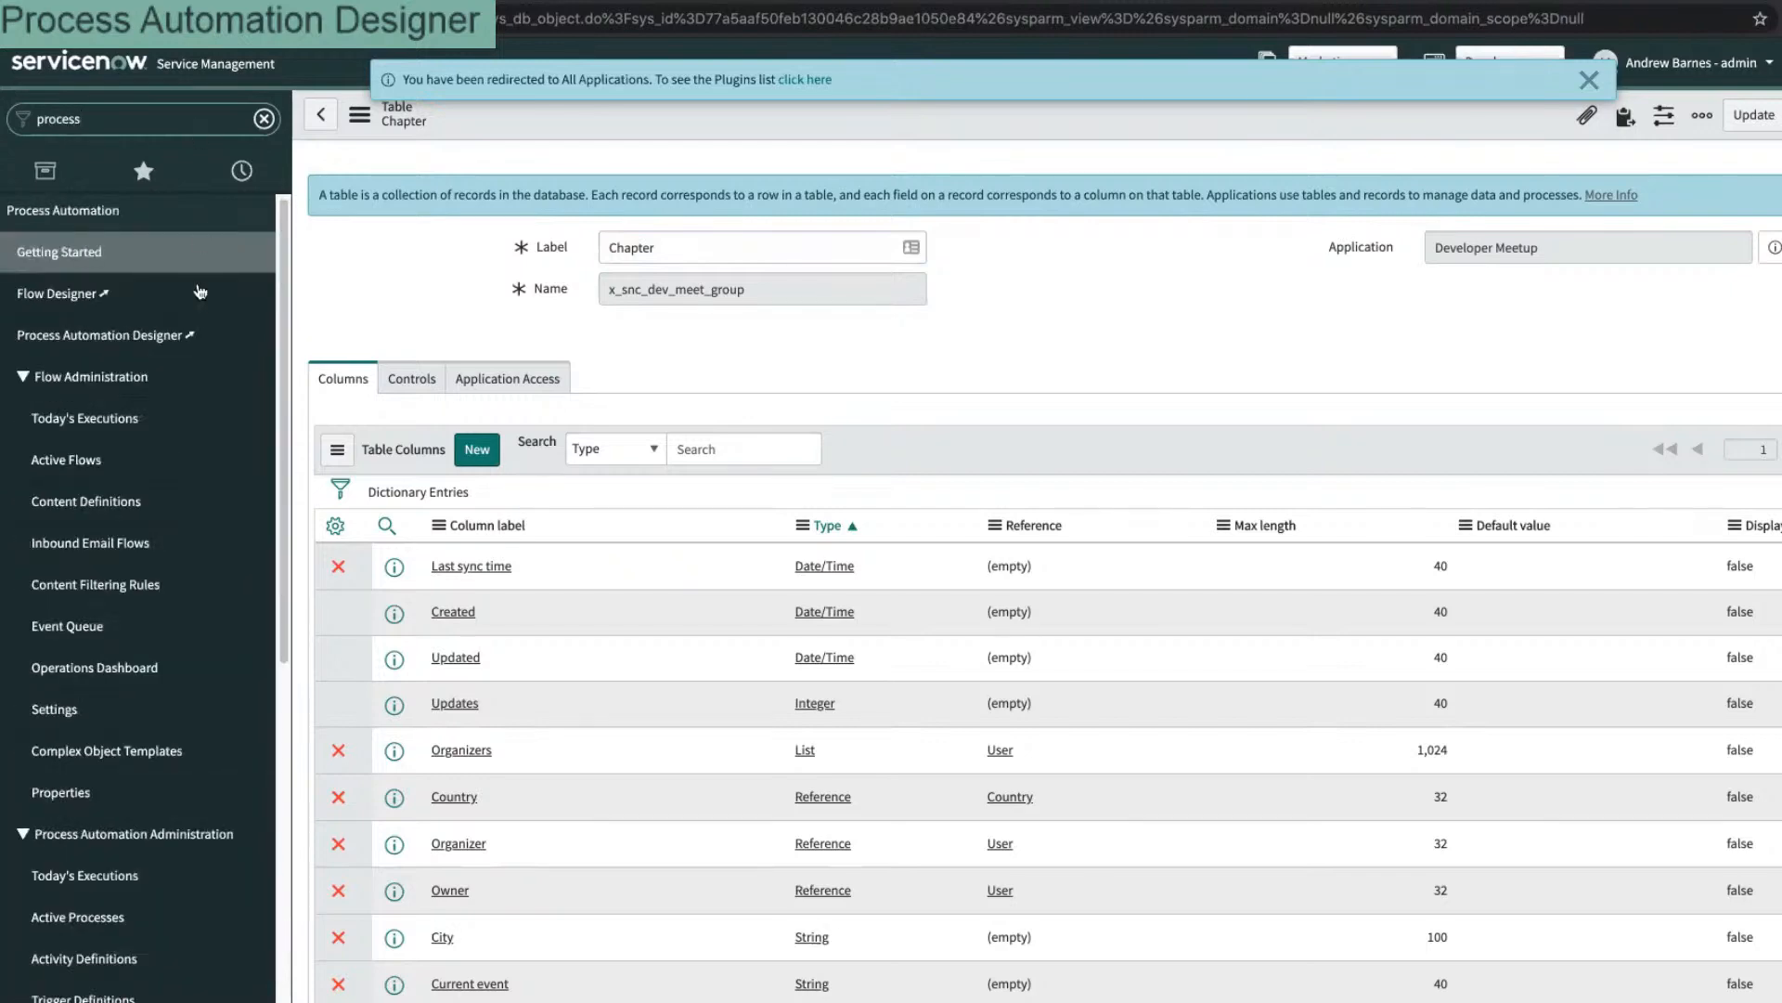
pyautogui.click(79, 336)
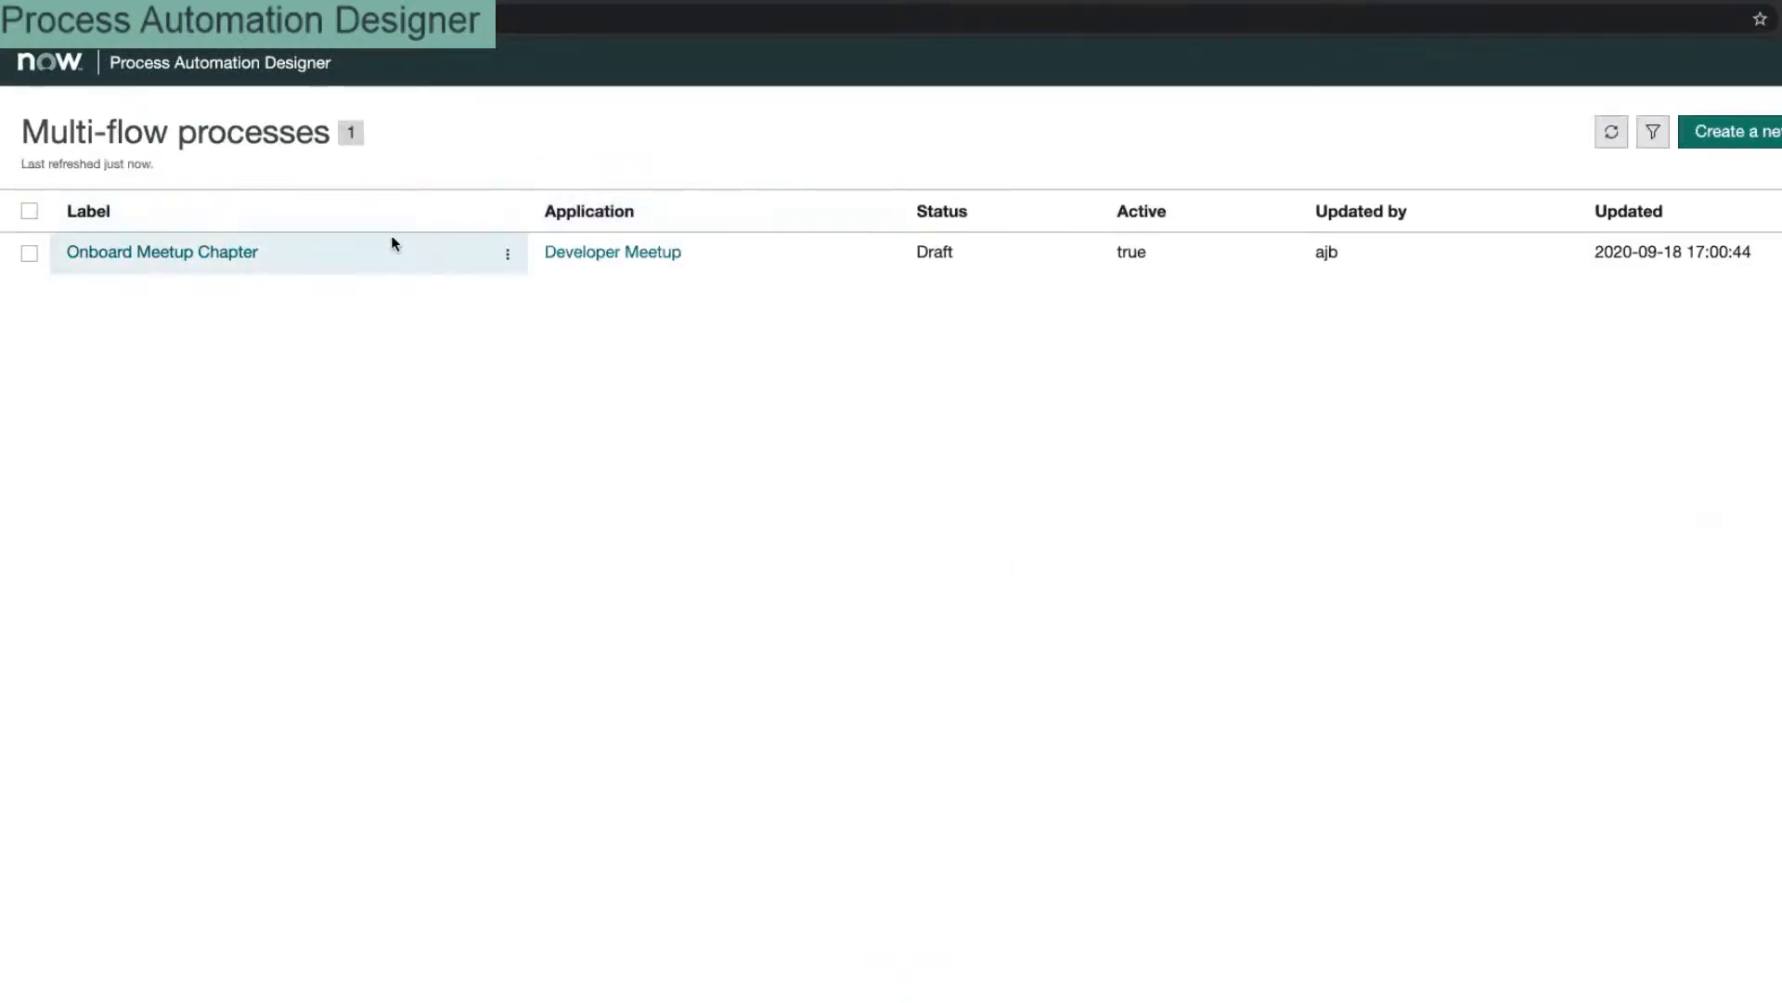
pyautogui.click(252, 251)
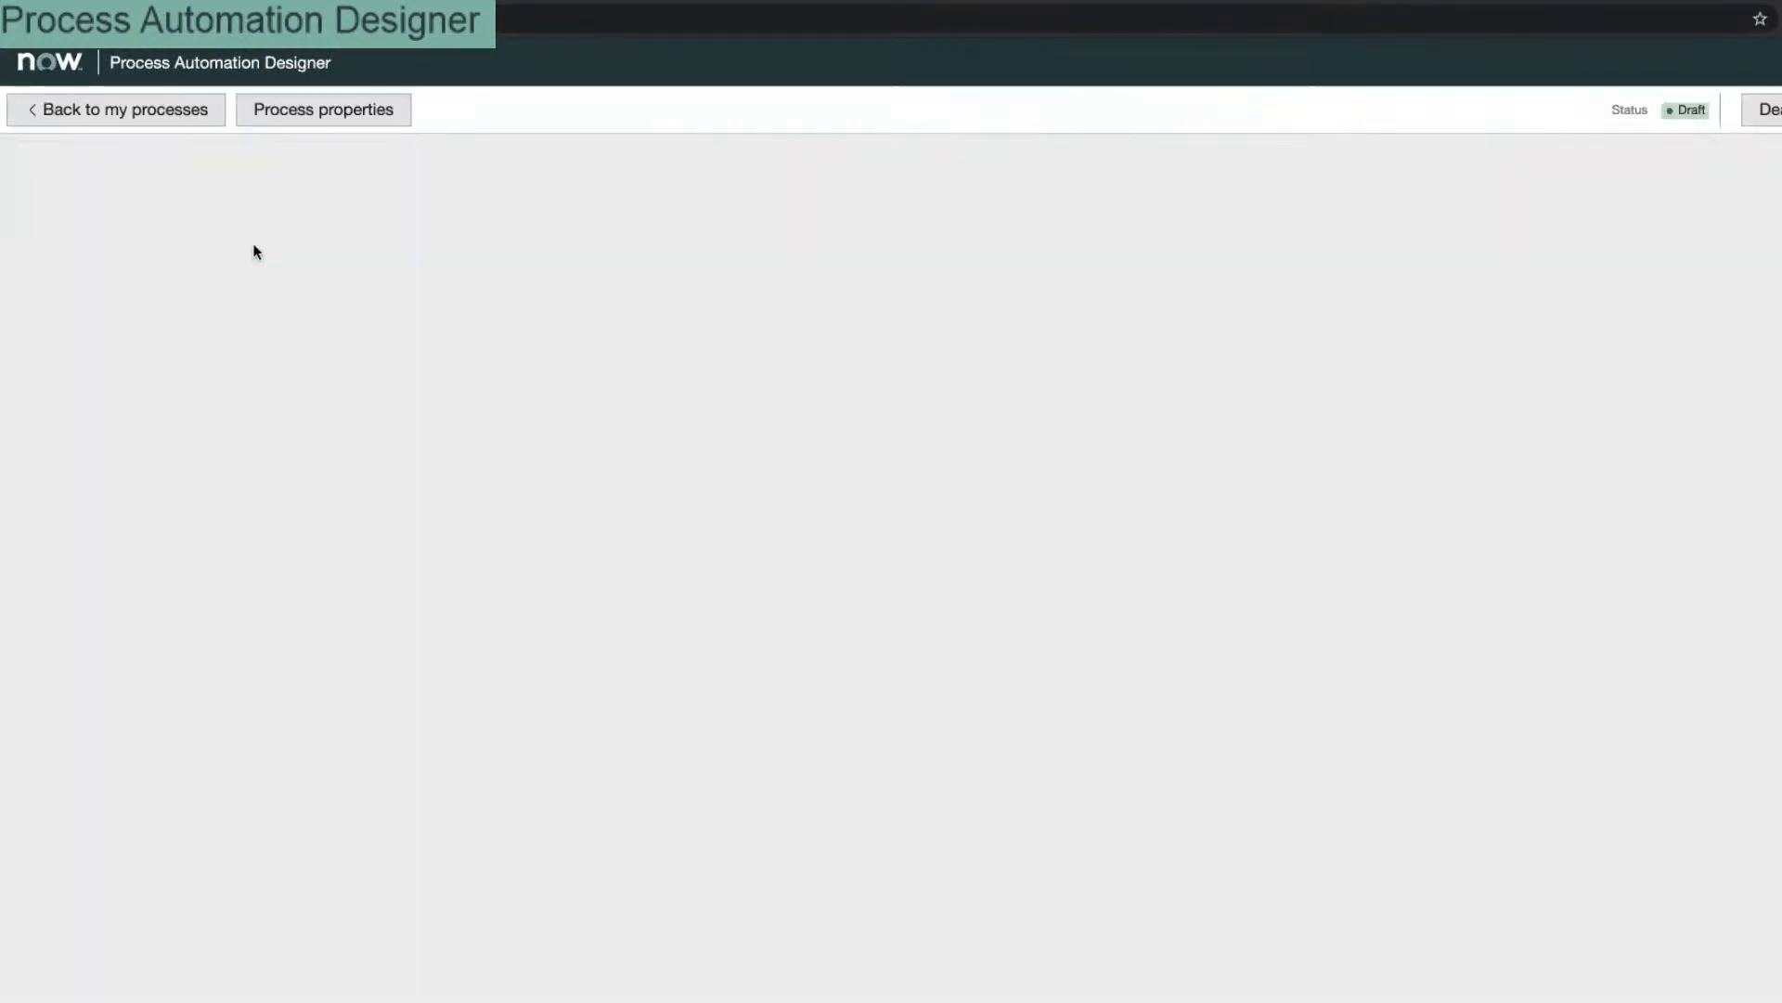
# Step: Search the process properties' trigger tables for 'chap', find no match, and return to the process list
pyautogui.click(380, 109)
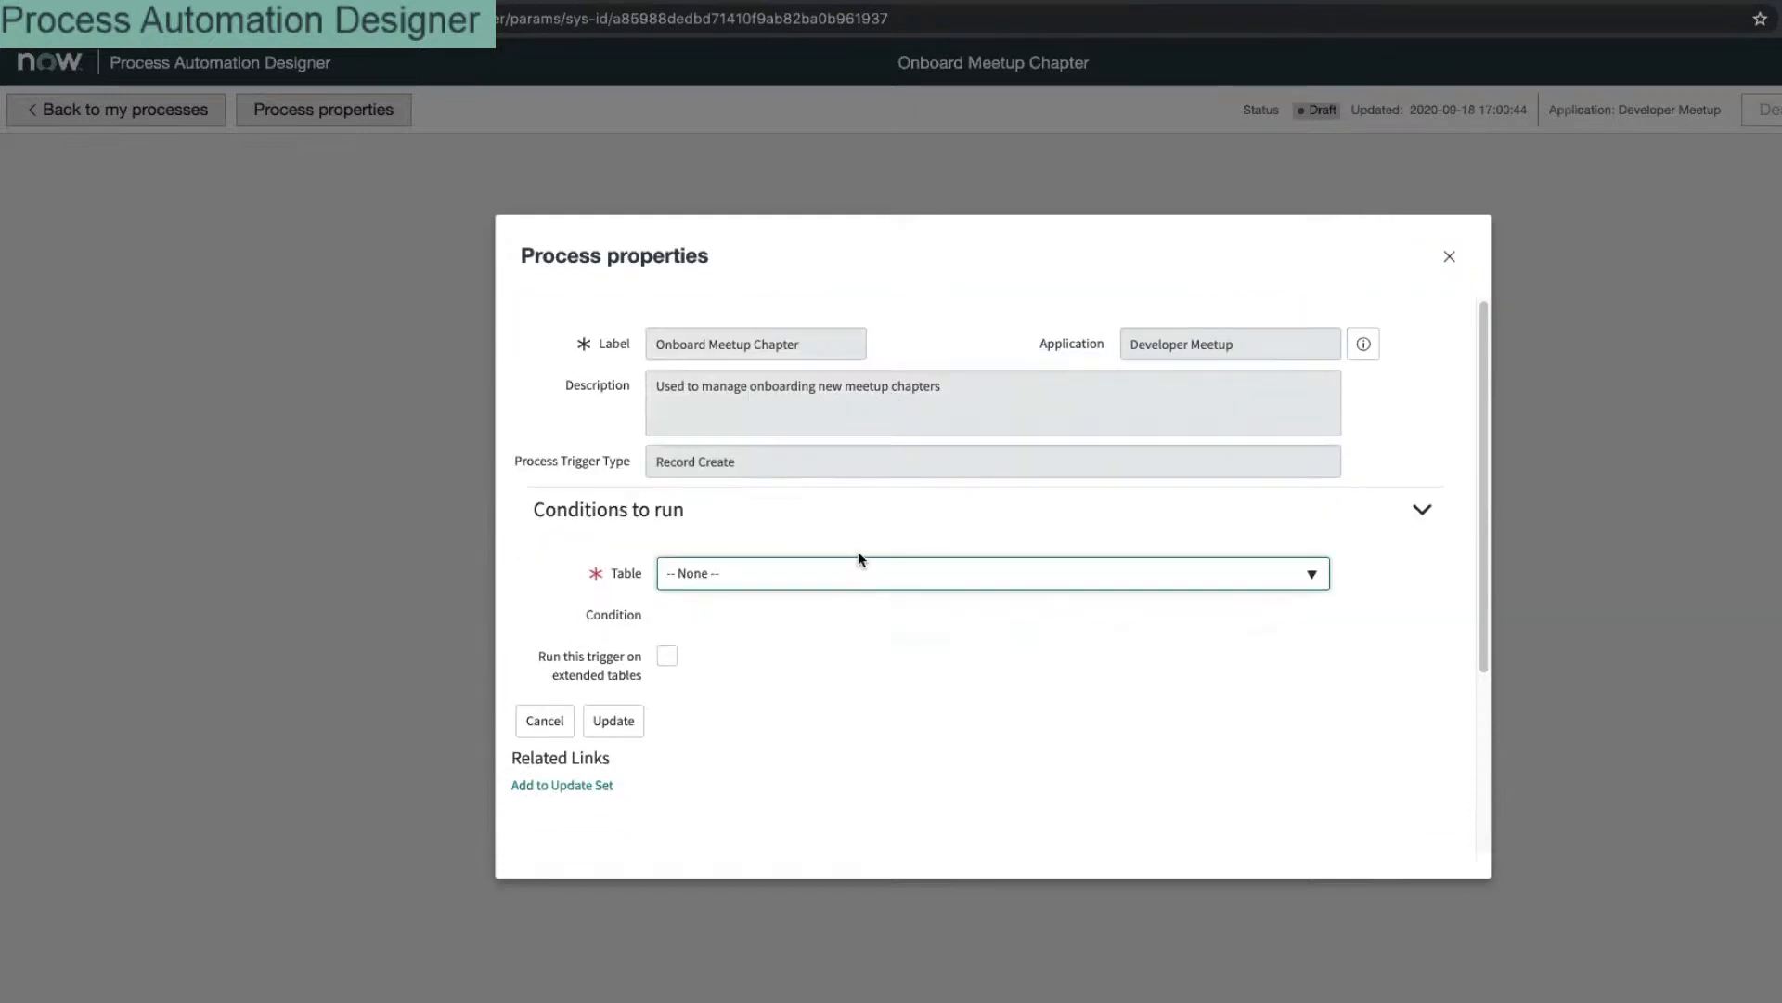
pyautogui.click(858, 562)
pyautogui.write('chap')
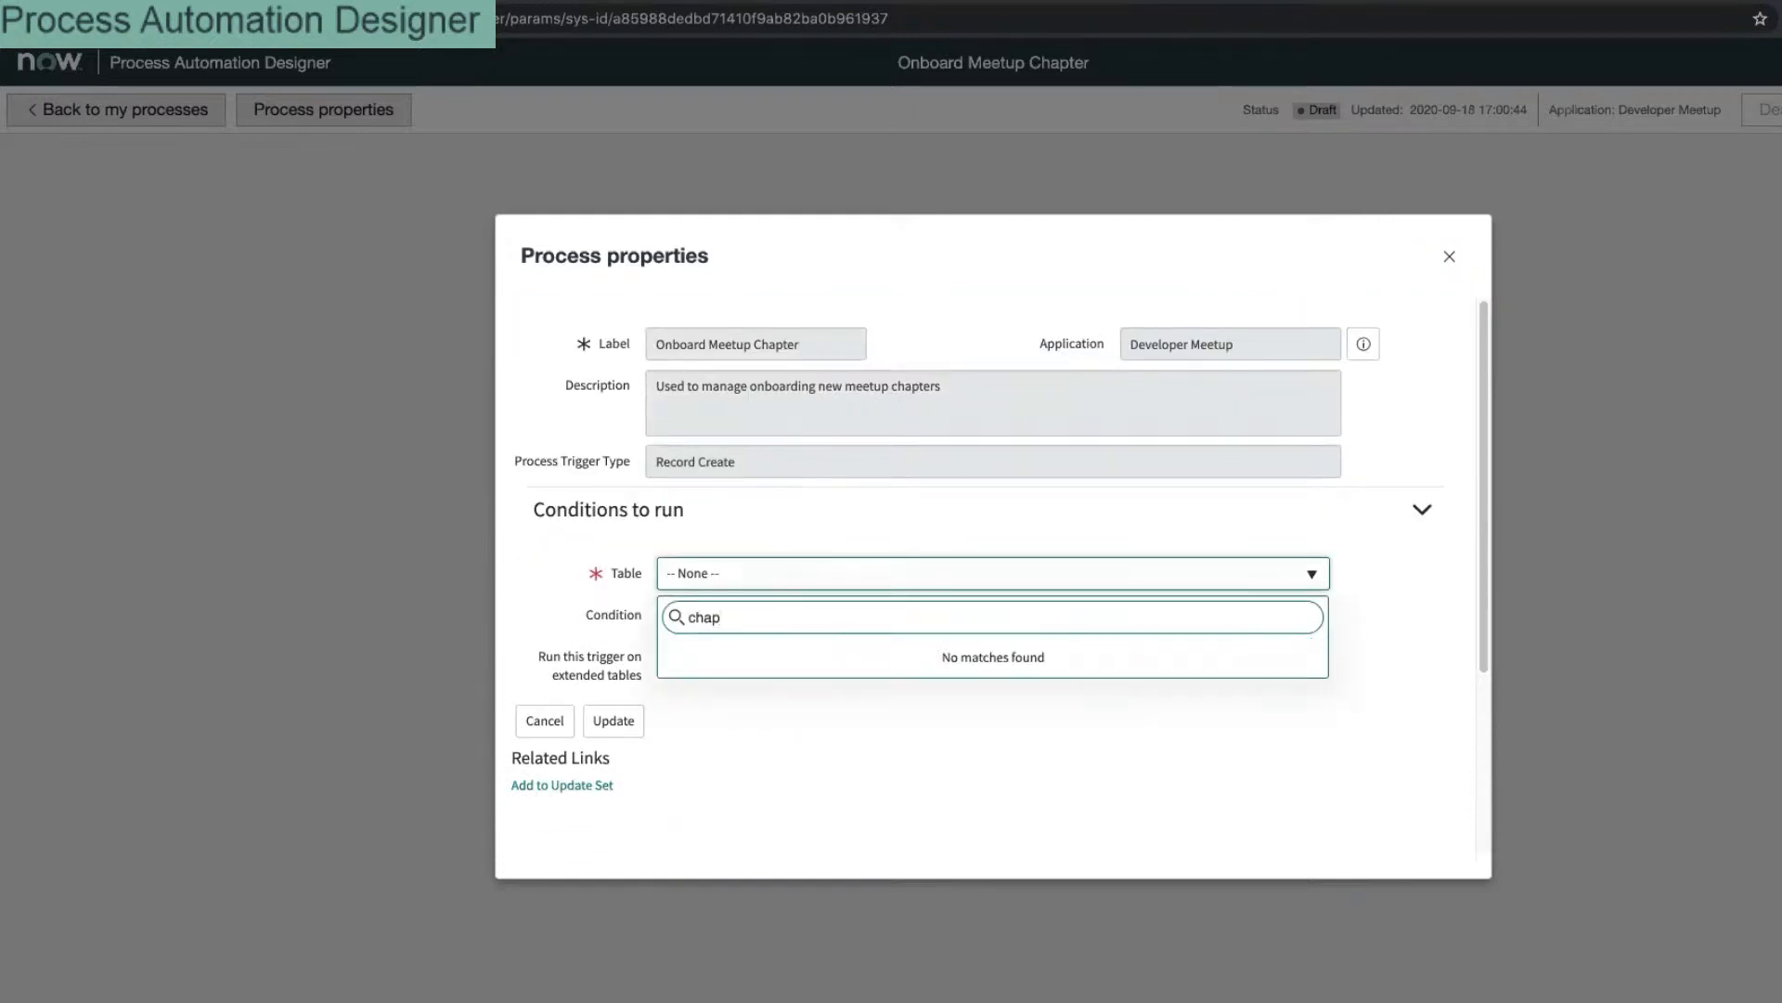
pyautogui.click(705, 510)
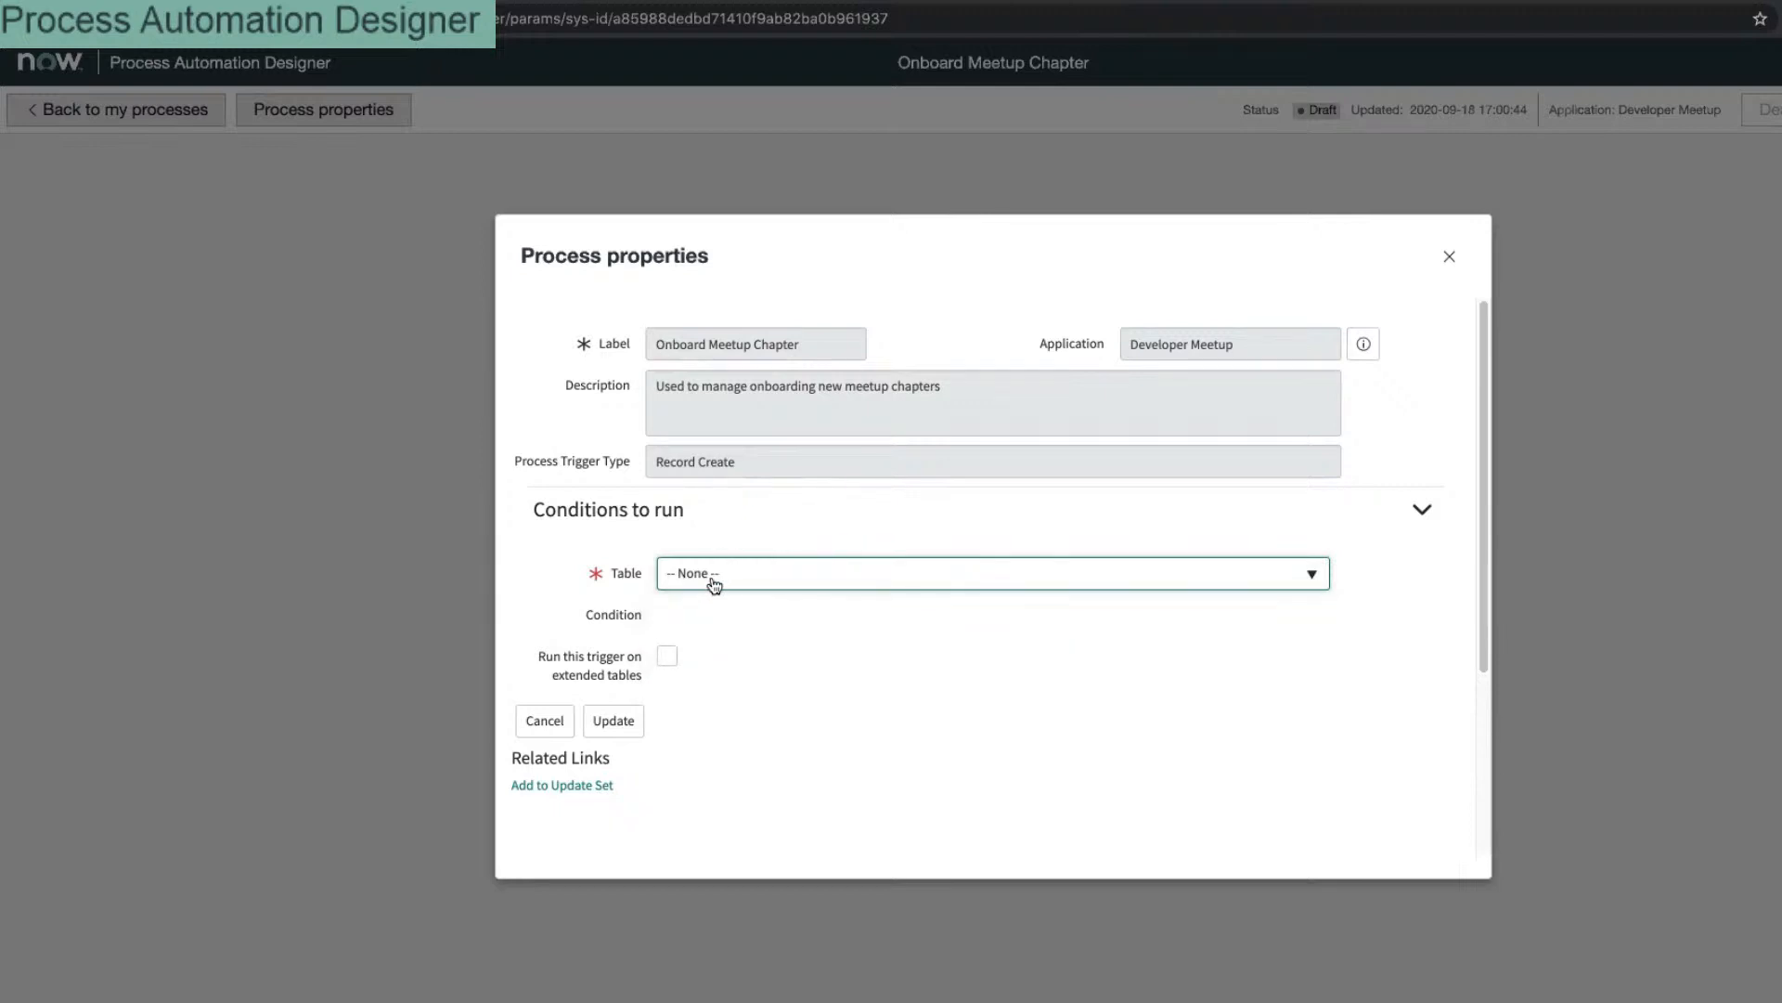
pyautogui.click(715, 579)
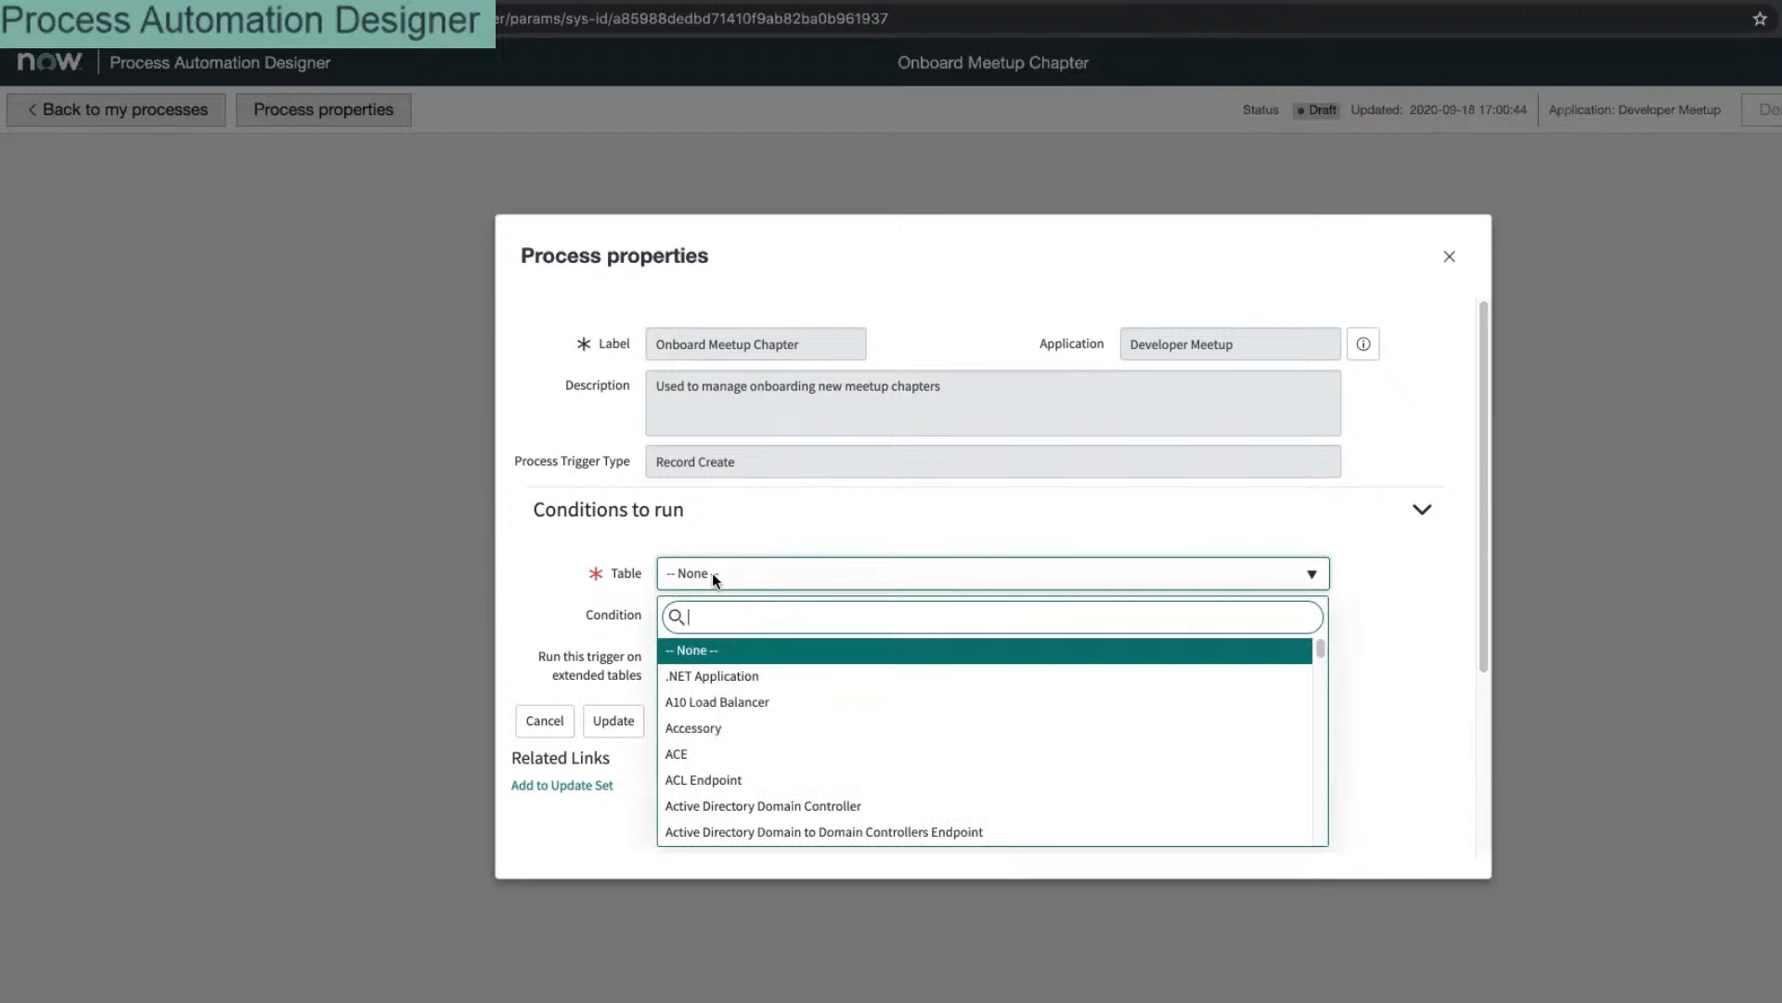
pyautogui.click(1449, 257)
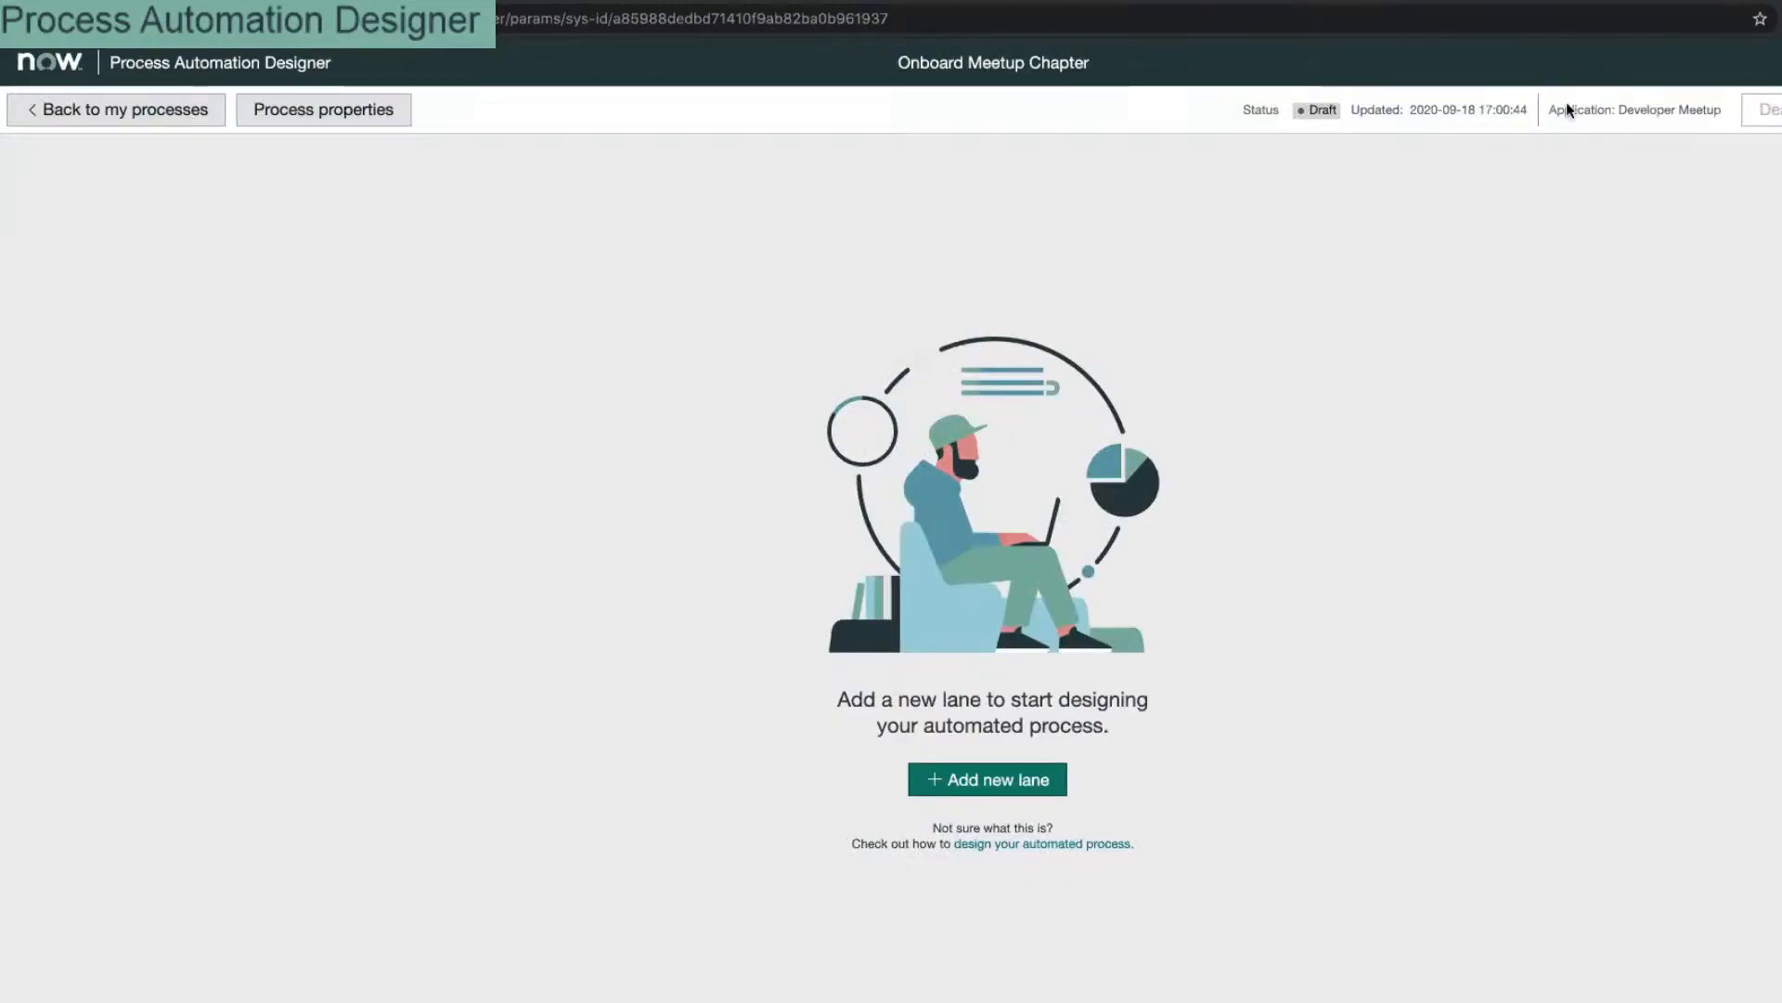
pyautogui.click(159, 124)
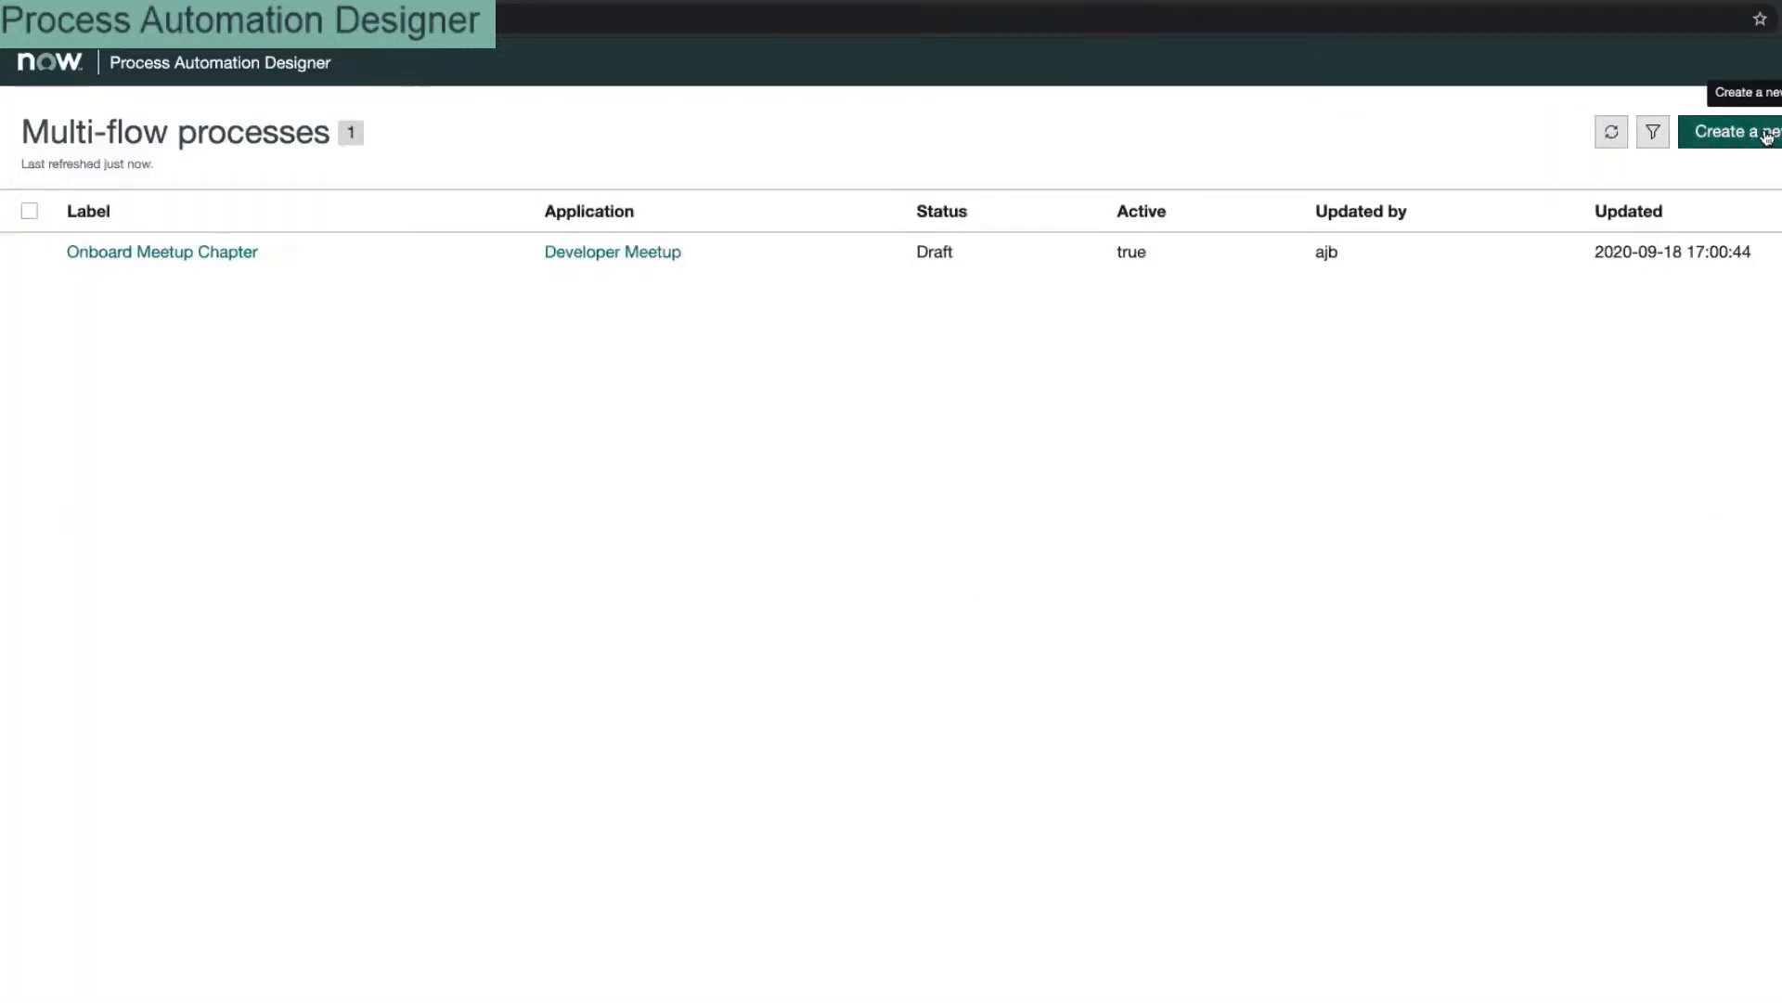
# Step: Start a new process labelled 'Admin Tasks' in the Developer Meetup application
pyautogui.click(1767, 135)
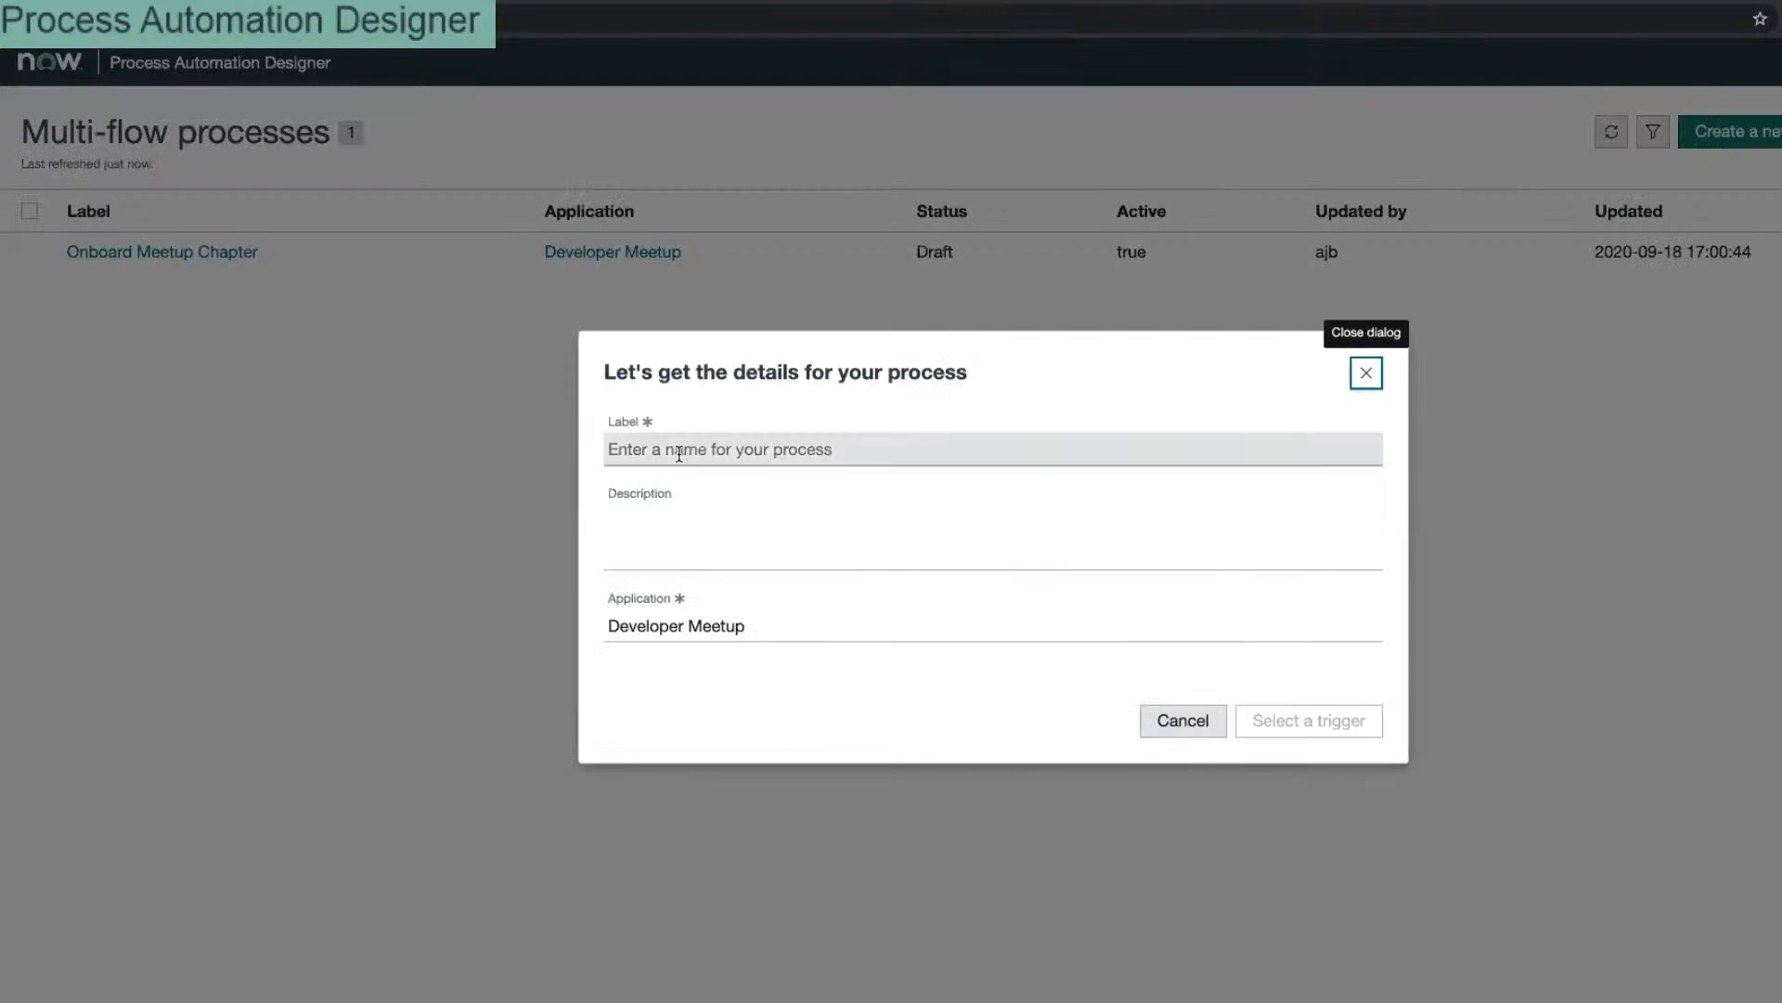
pyautogui.click(680, 454)
pyautogui.write('Admin ')
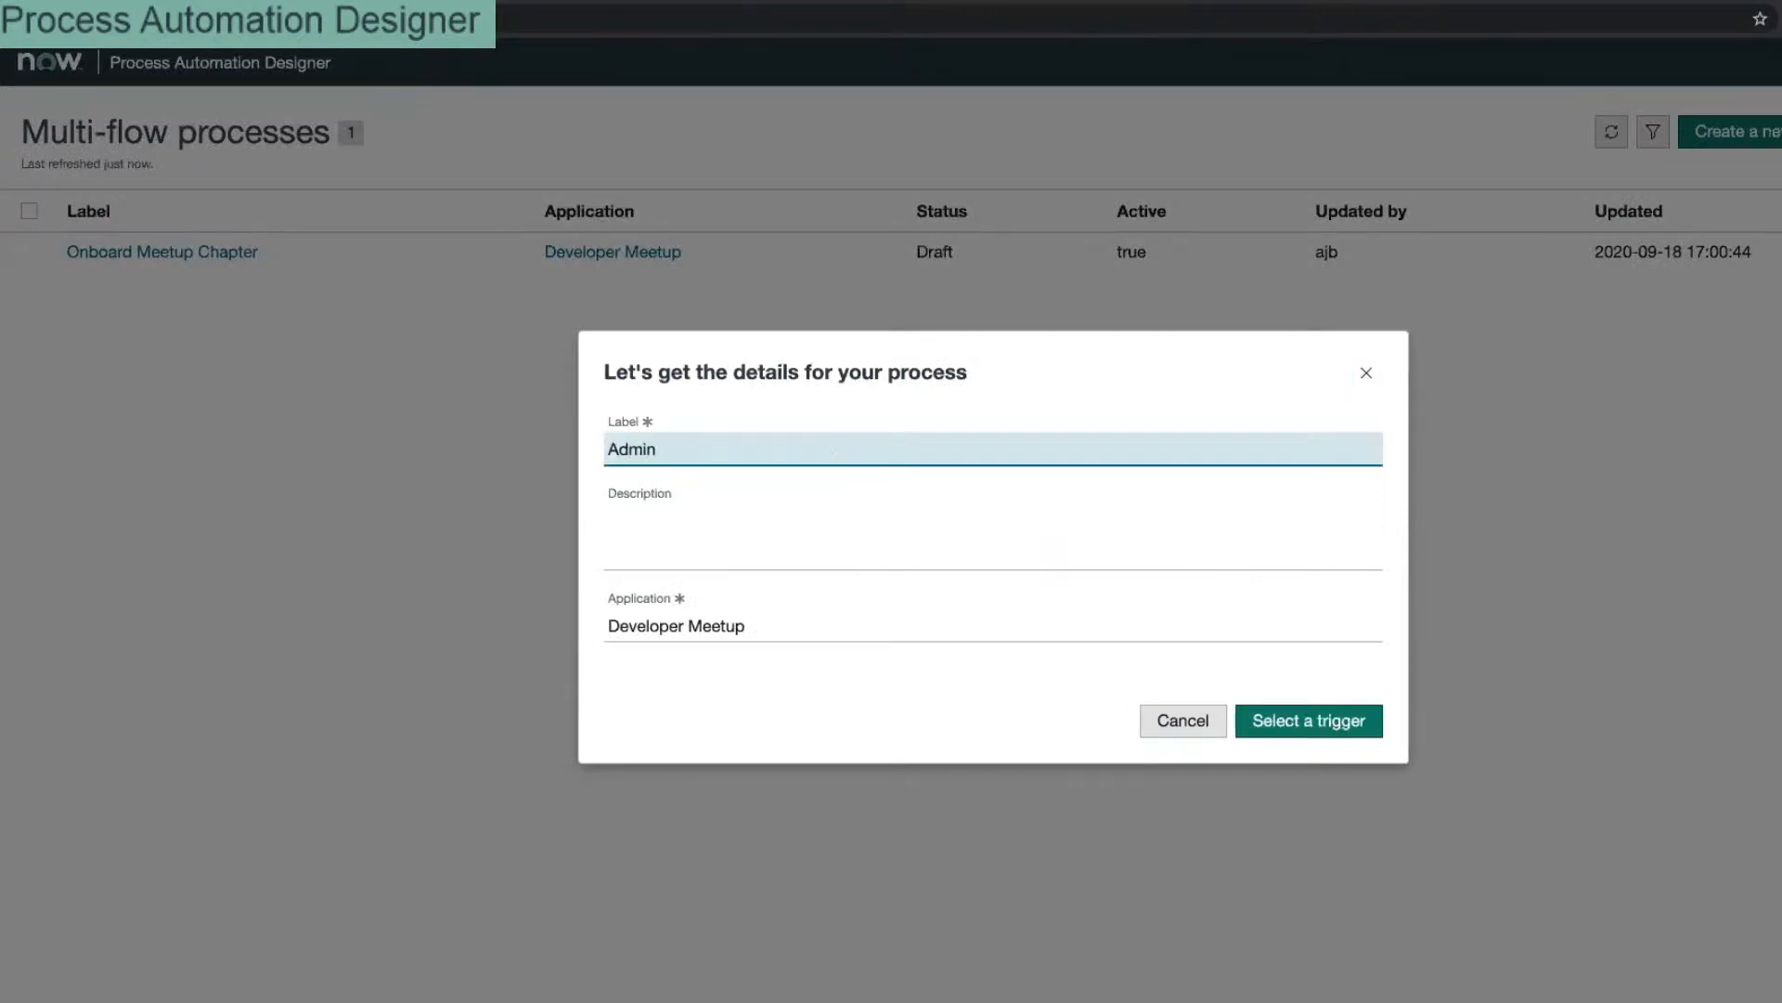
pyautogui.write('Tasks')
pyautogui.click(783, 616)
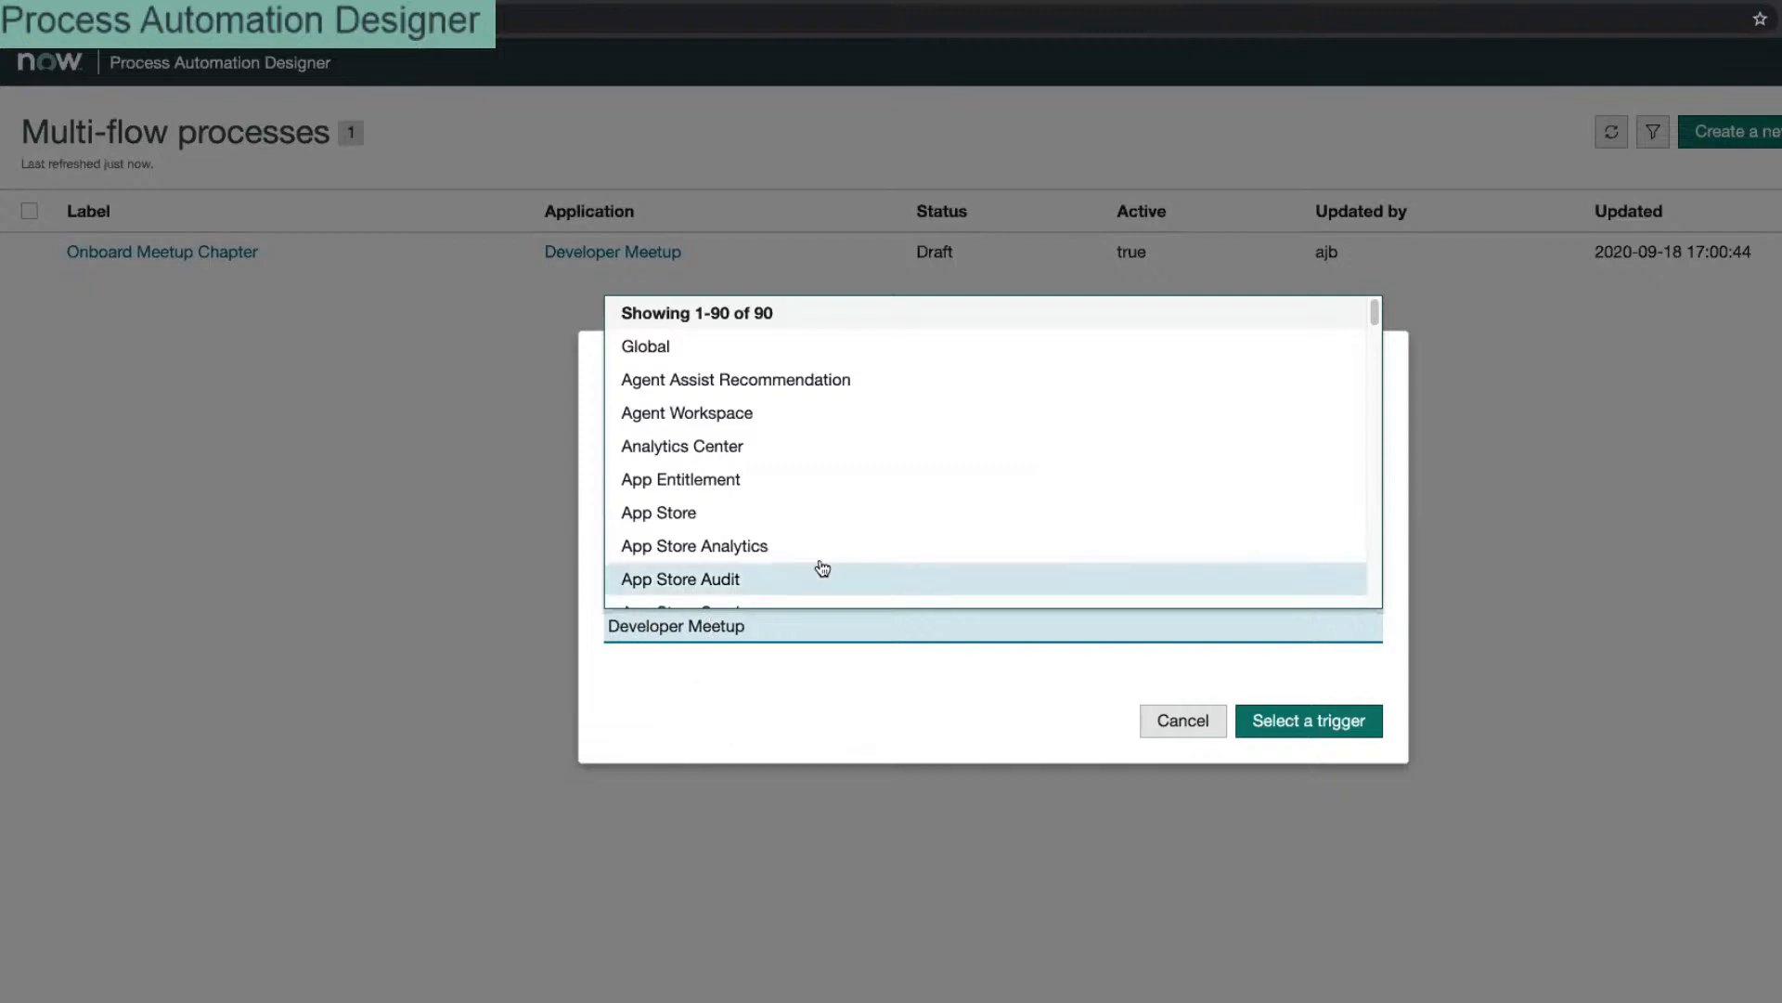
pyautogui.hotkey('ctrl', 'a')
pyautogui.write('meet')
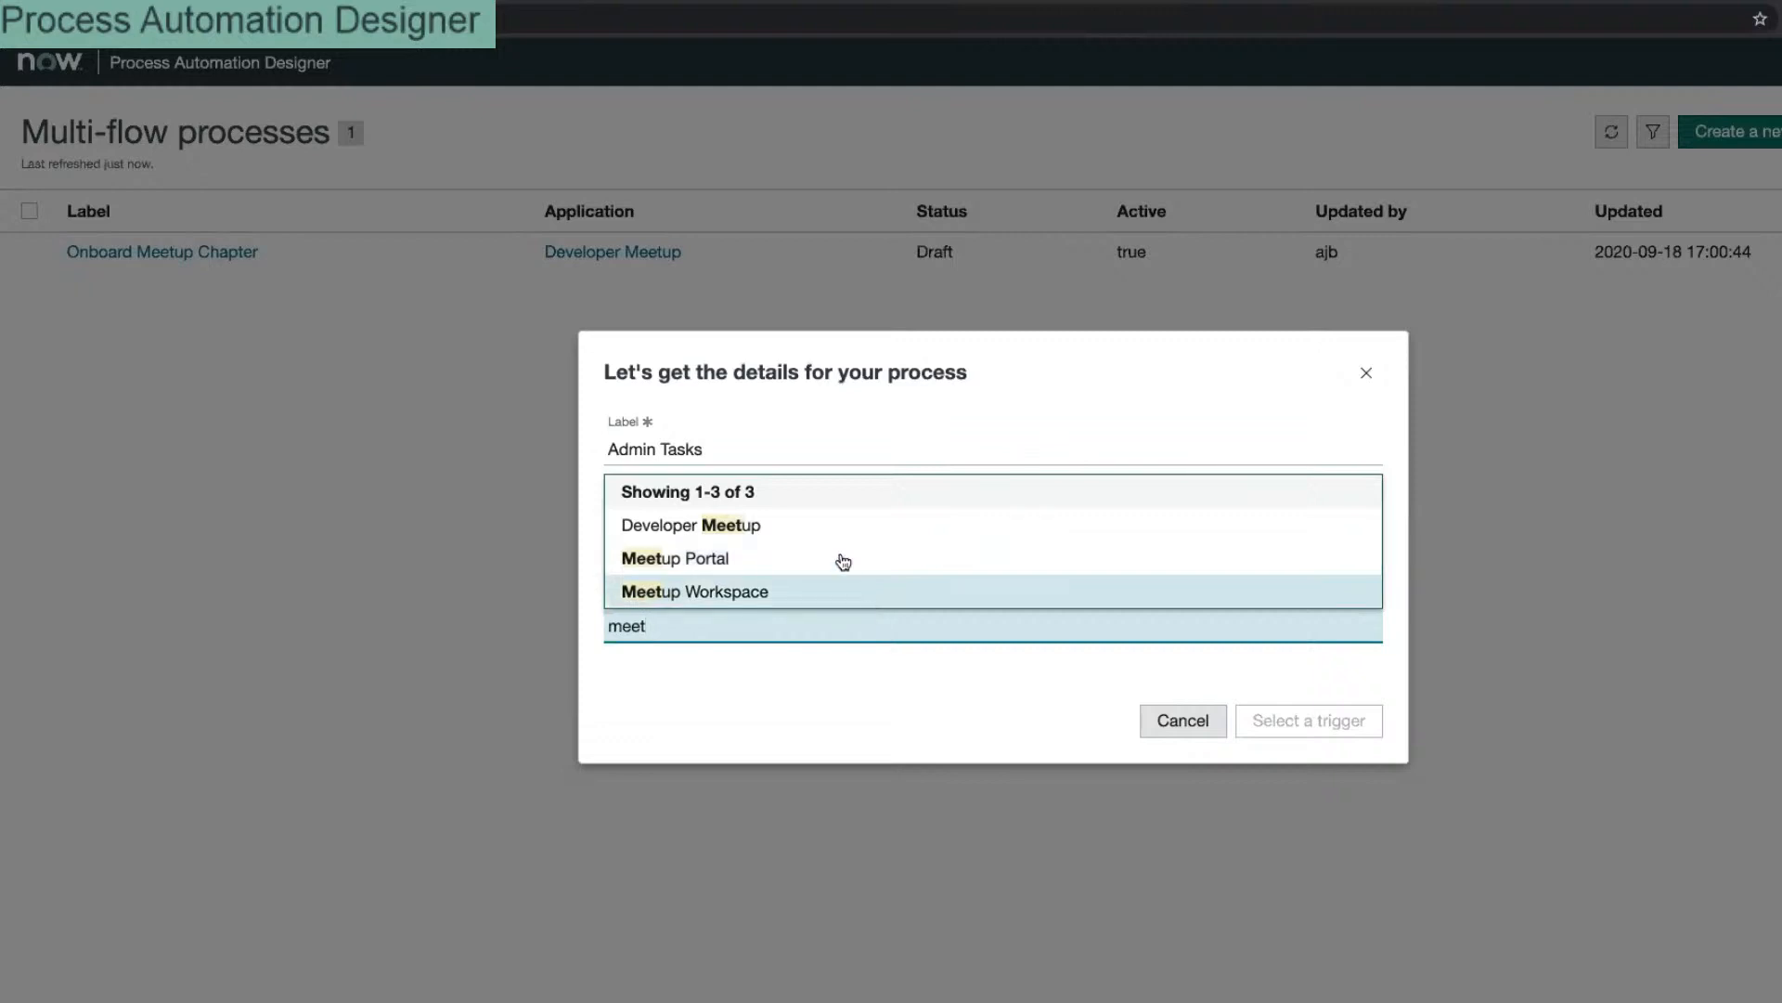
pyautogui.click(835, 521)
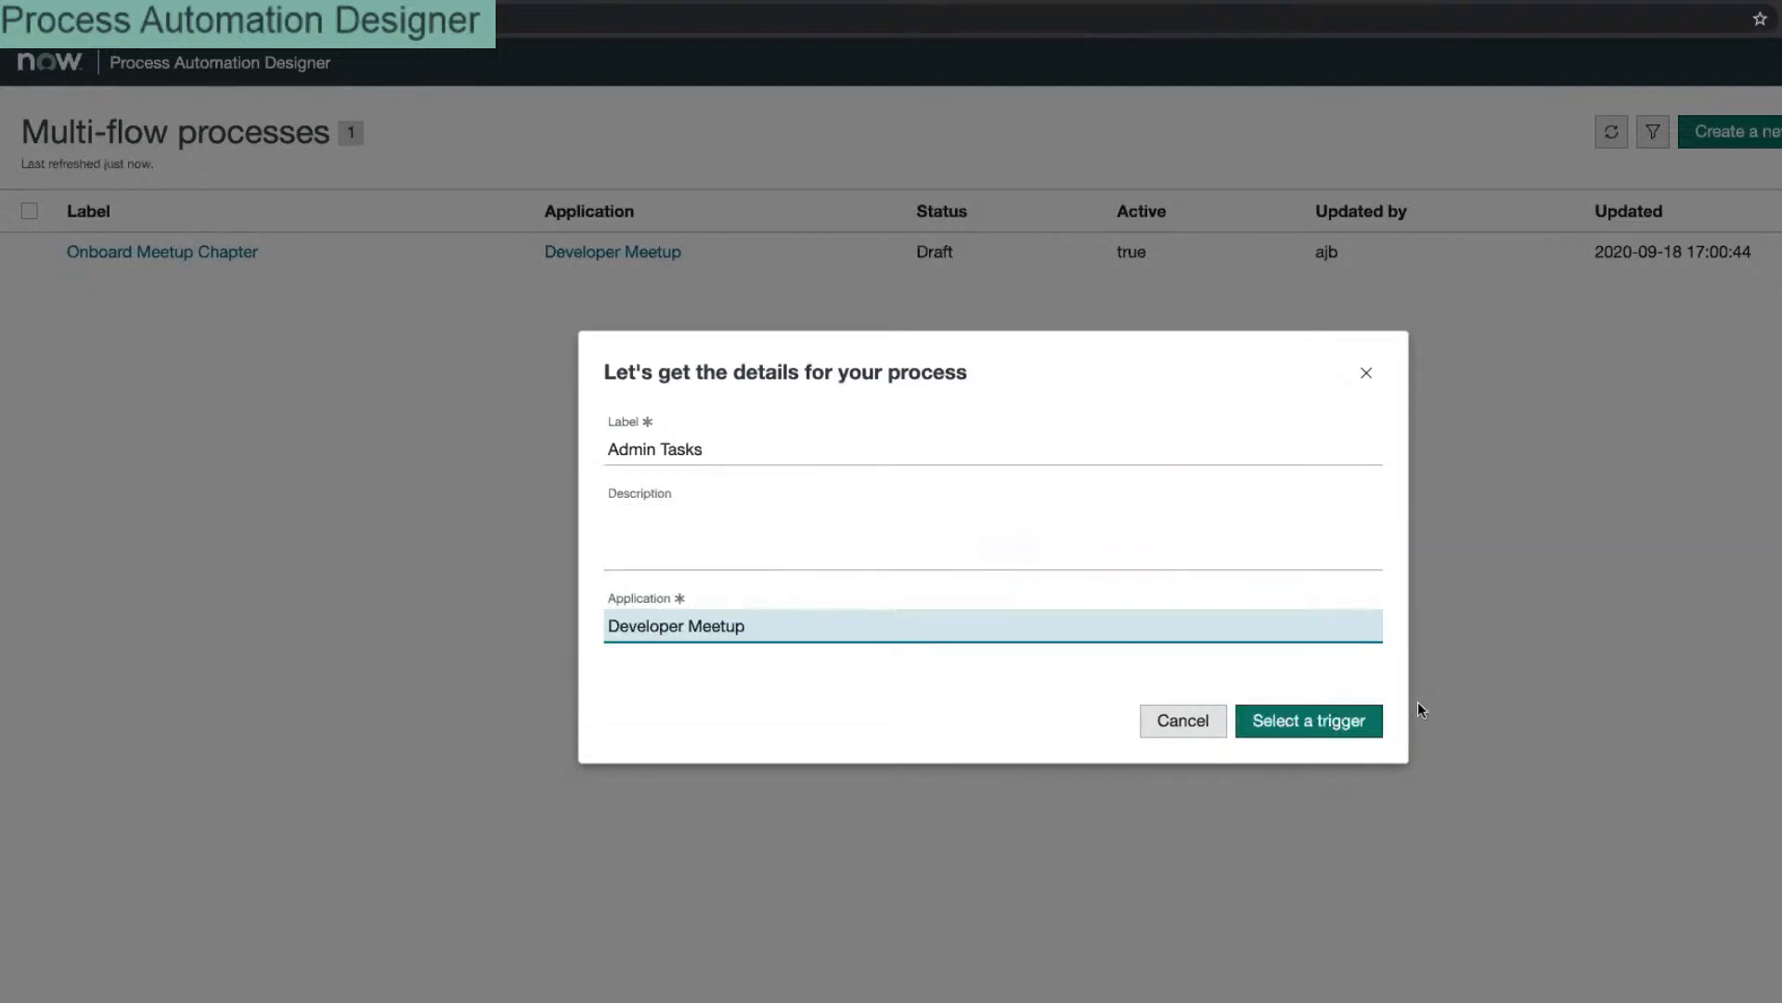
pyautogui.click(1325, 720)
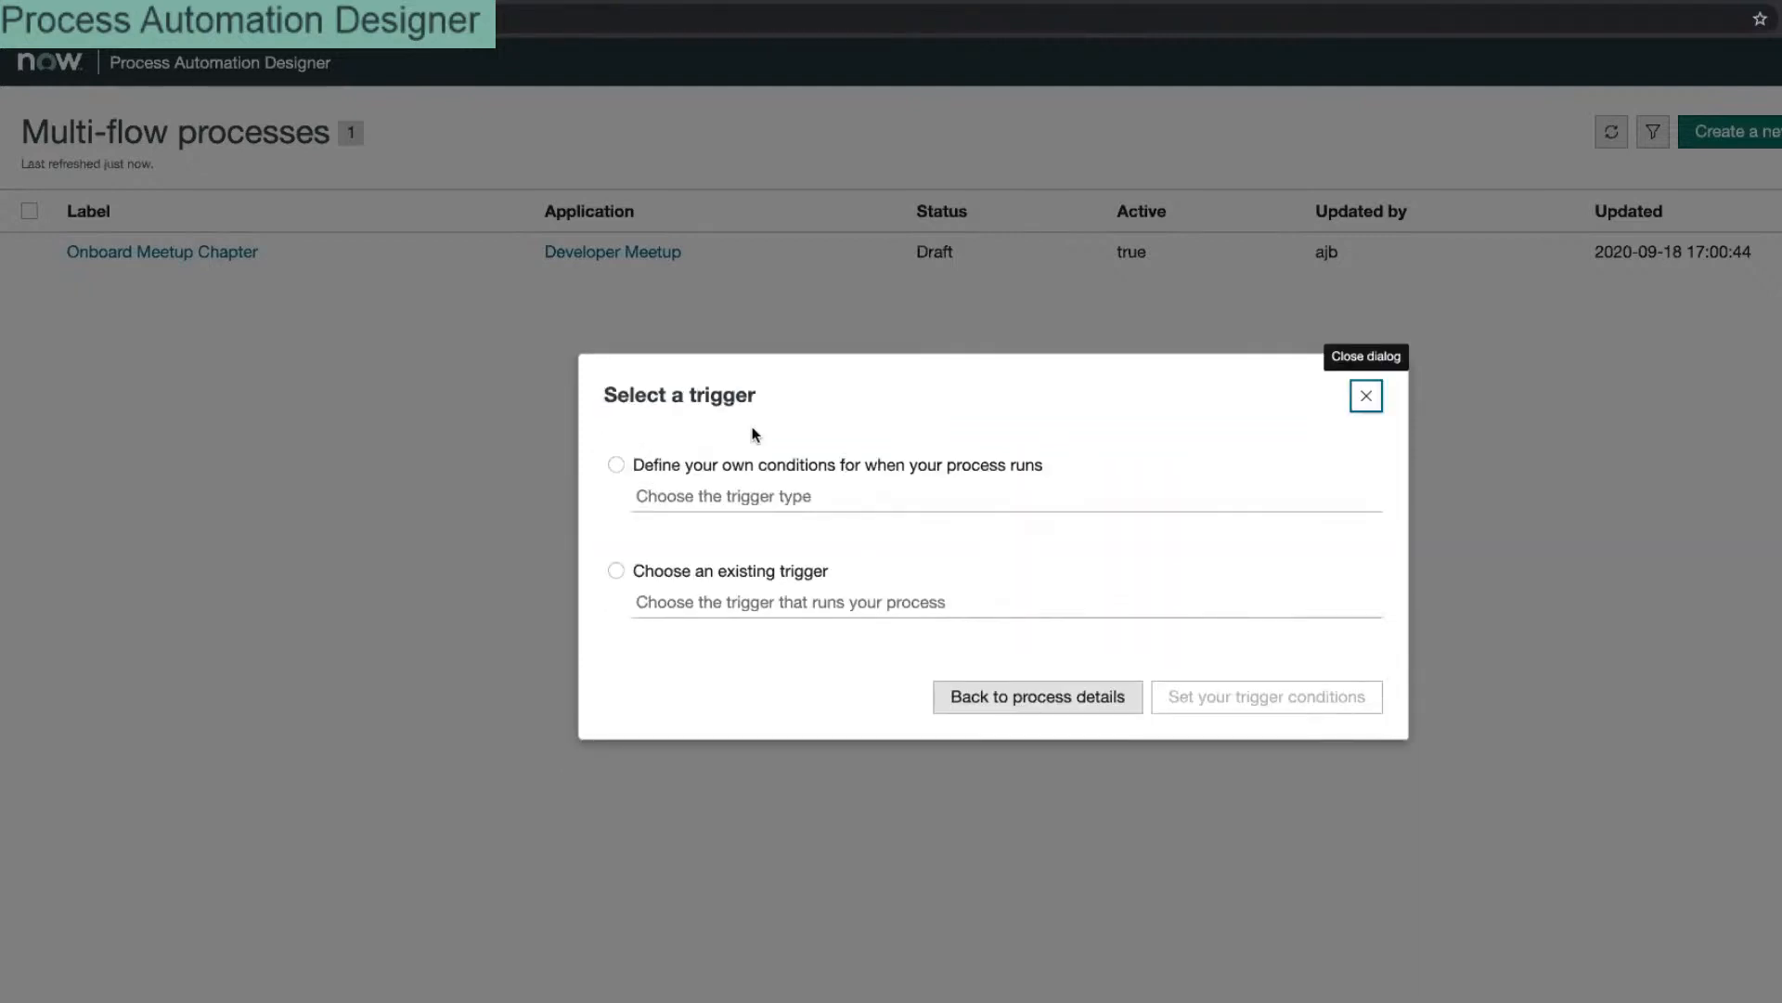
# Step: Choose Record Create as the process trigger type
pyautogui.click(652, 465)
pyautogui.click(738, 506)
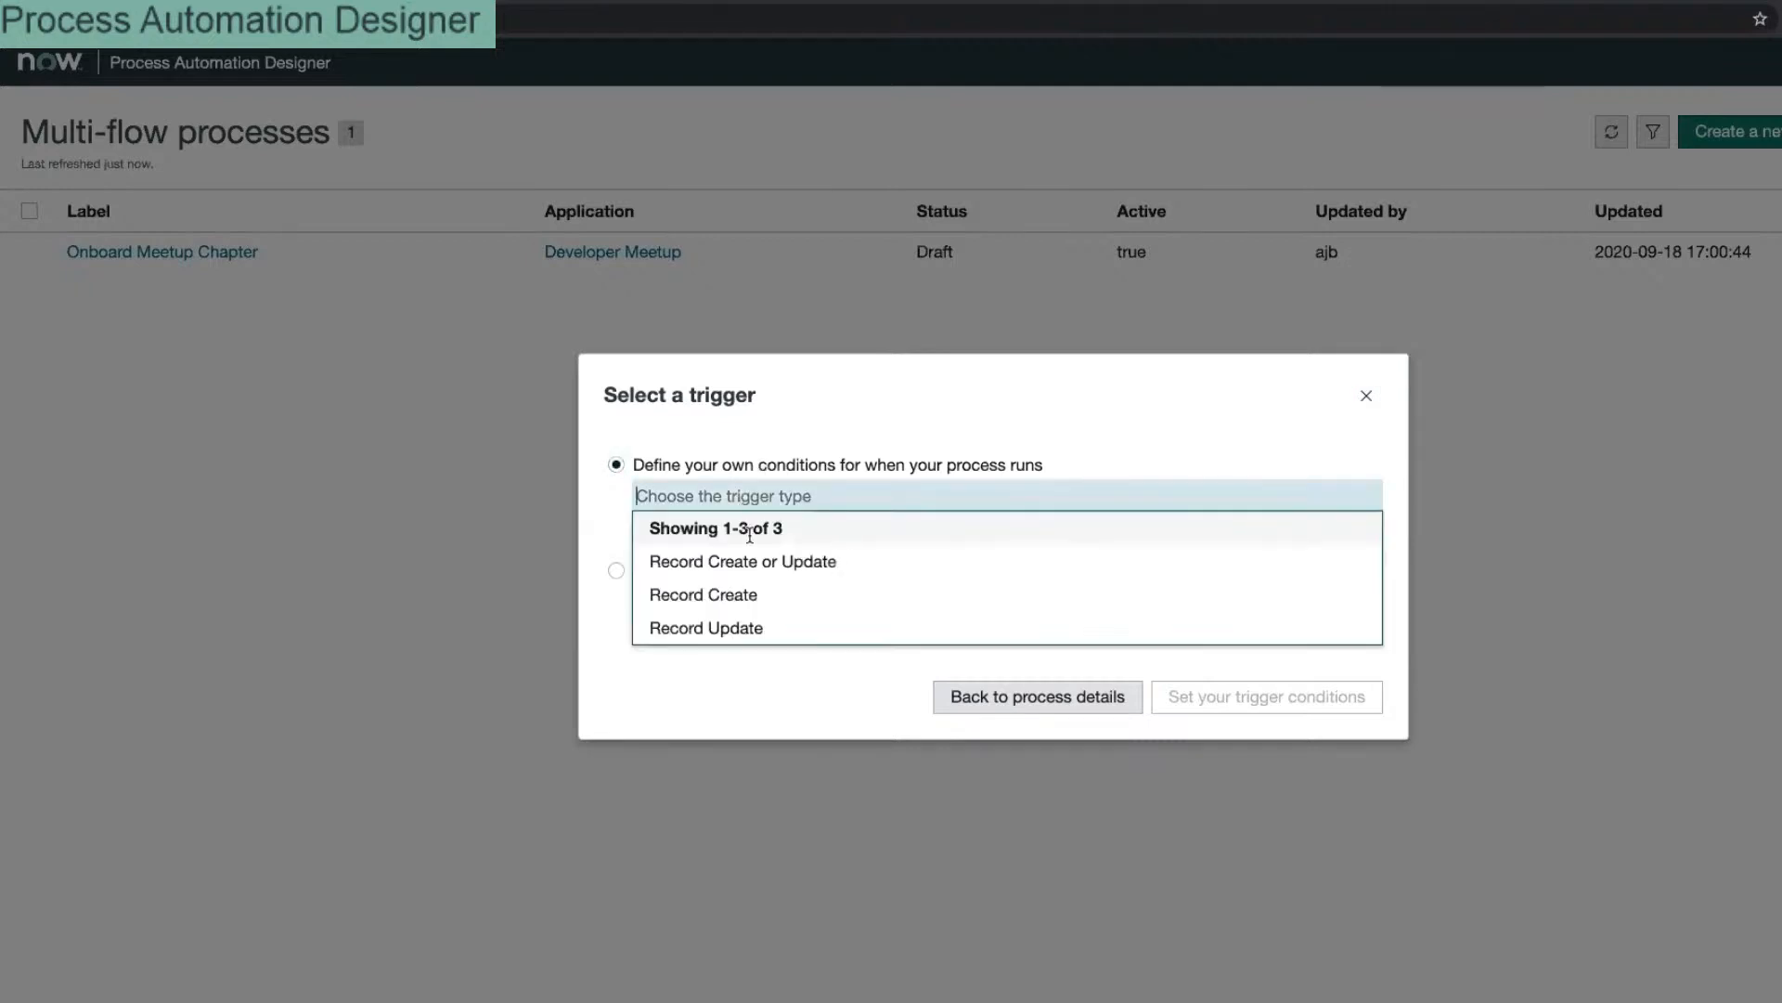
pyautogui.click(741, 595)
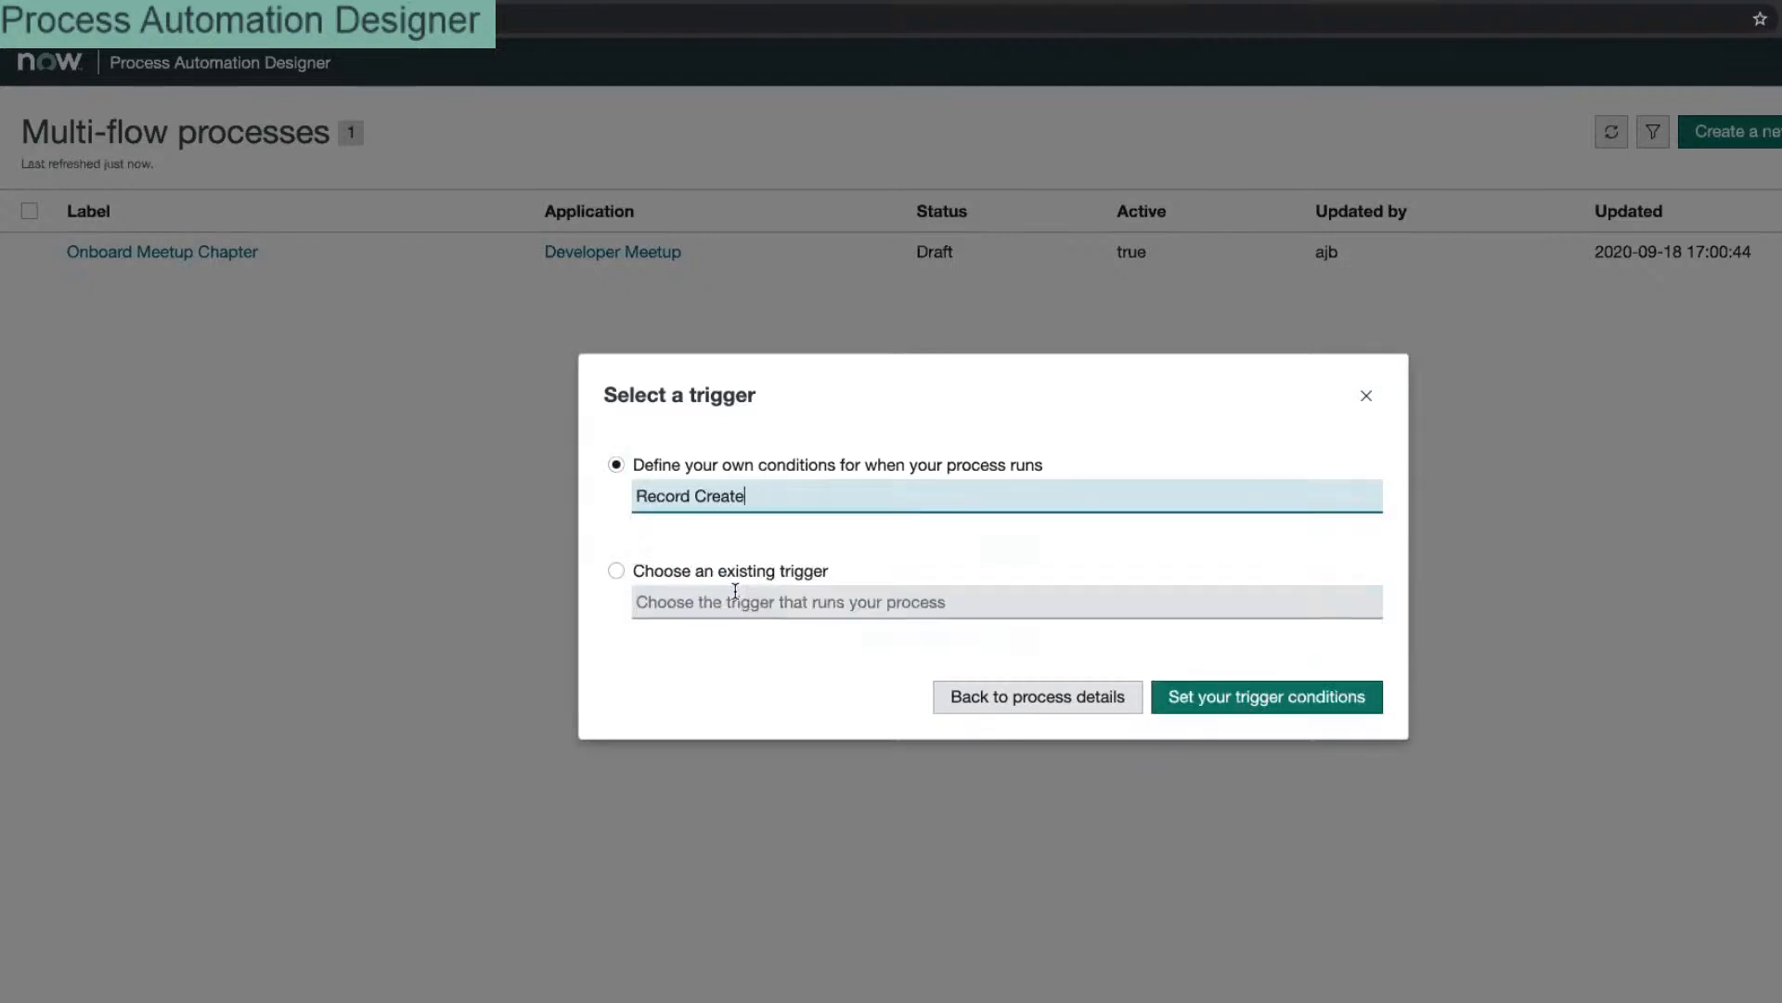
pyautogui.click(1290, 698)
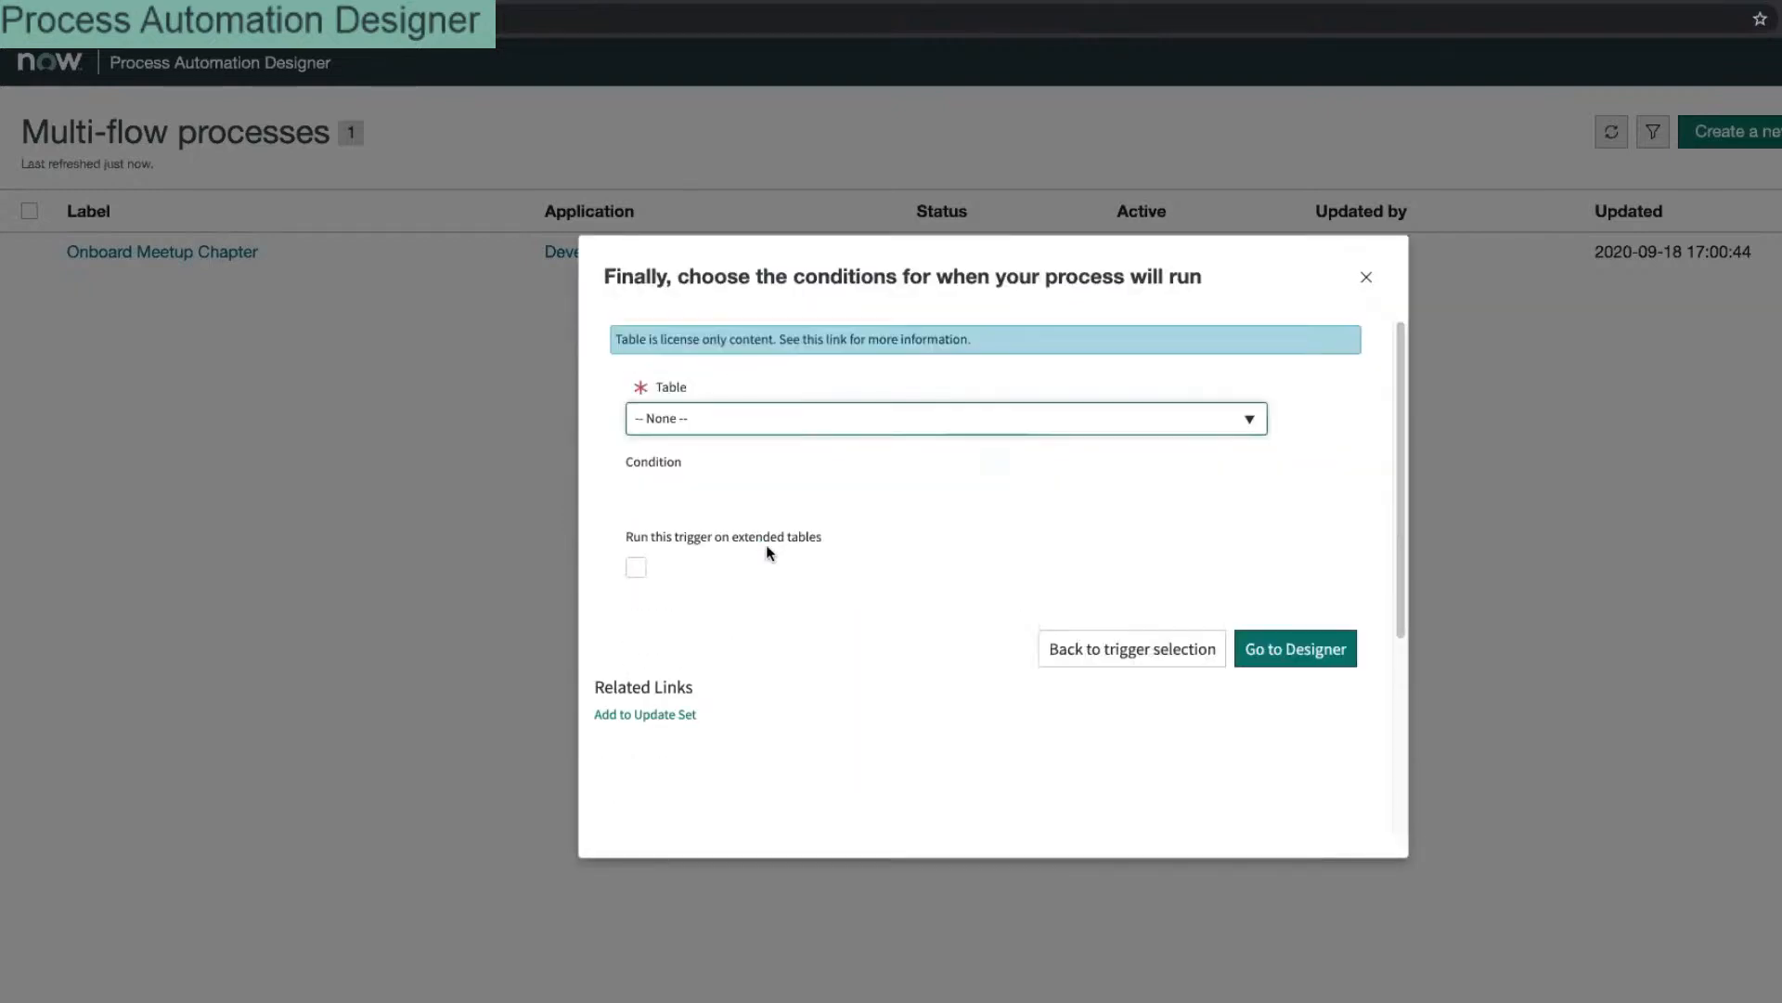
# Step: Search the trigger tables for 'admin' and 'chap', finding no matches
pyautogui.click(776, 380)
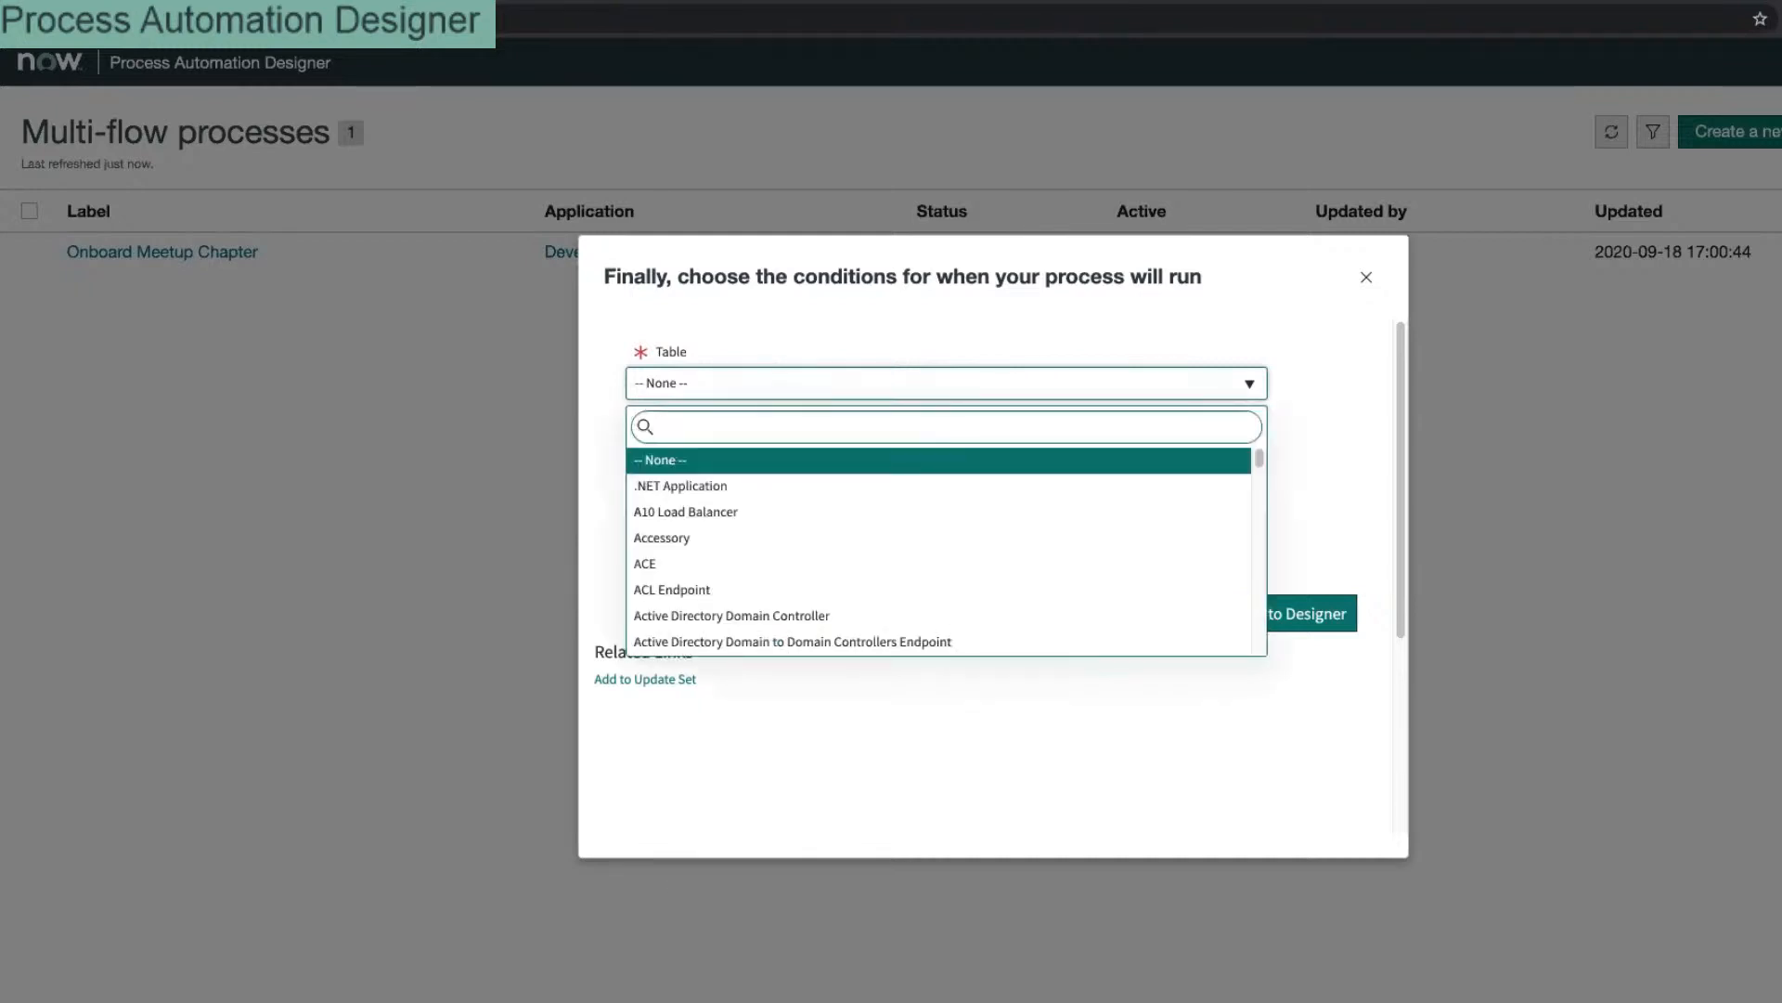
pyautogui.write('admin')
pyautogui.hotkey('ctrl', 'a')
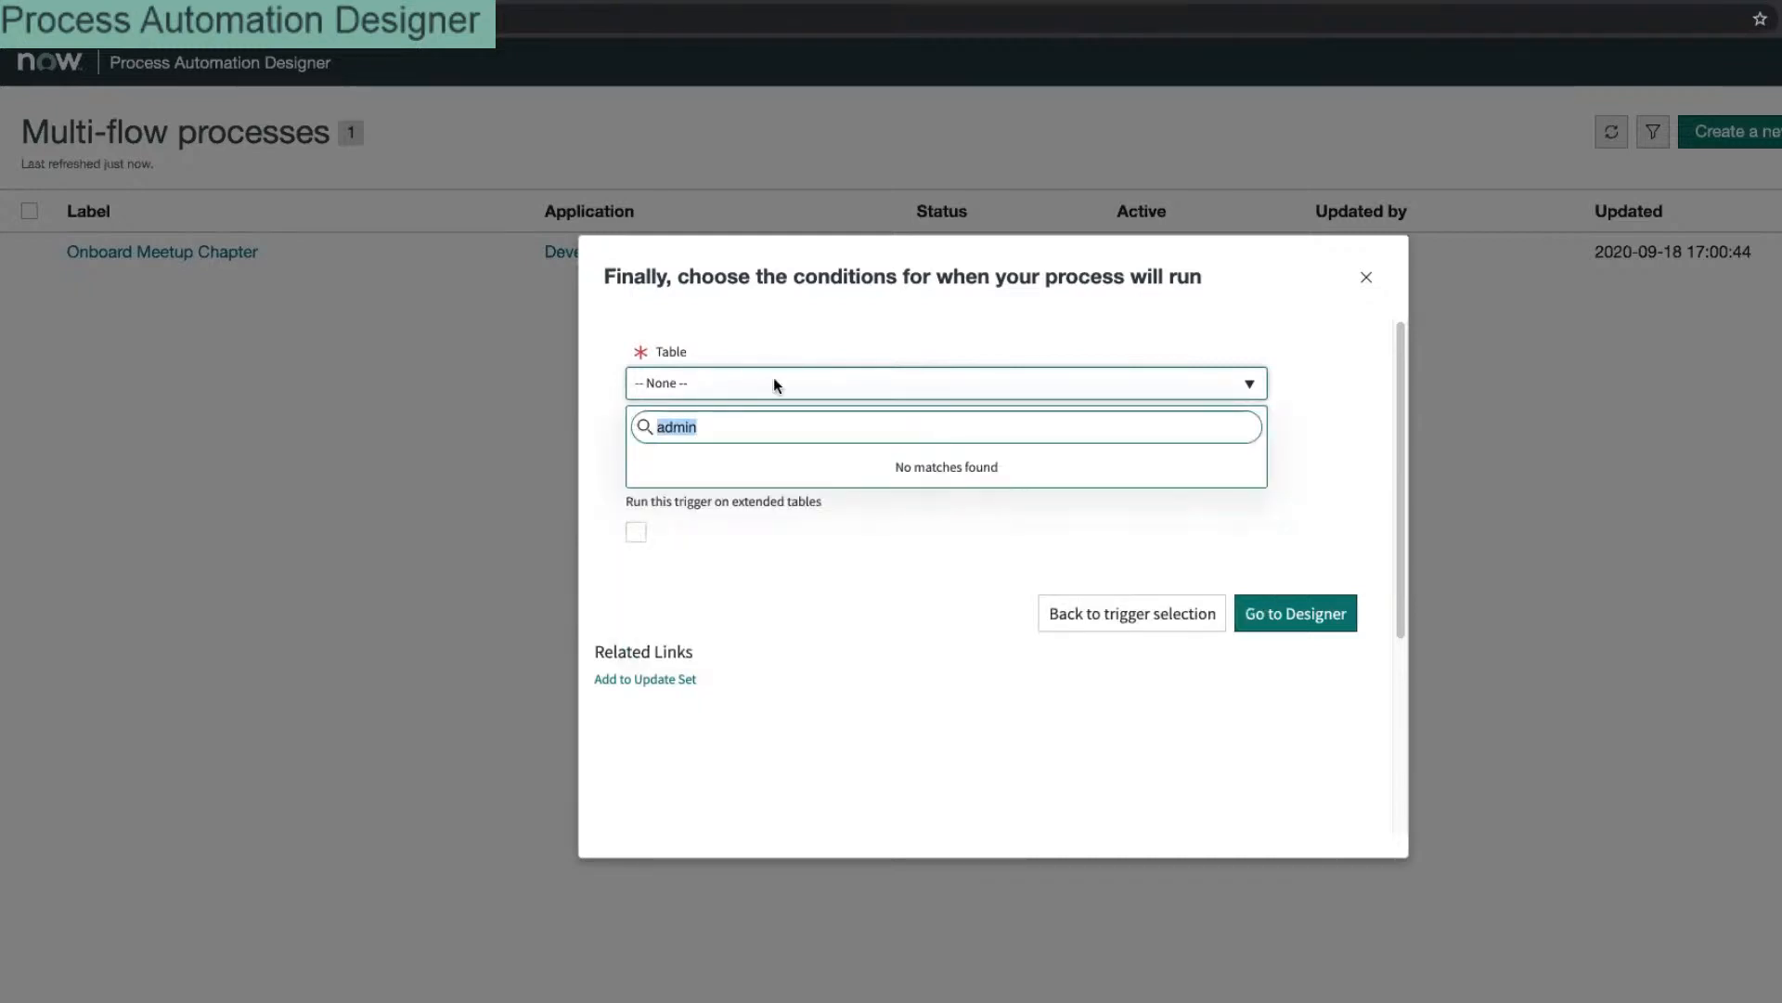
pyautogui.write('chap')
pyautogui.click(850, 643)
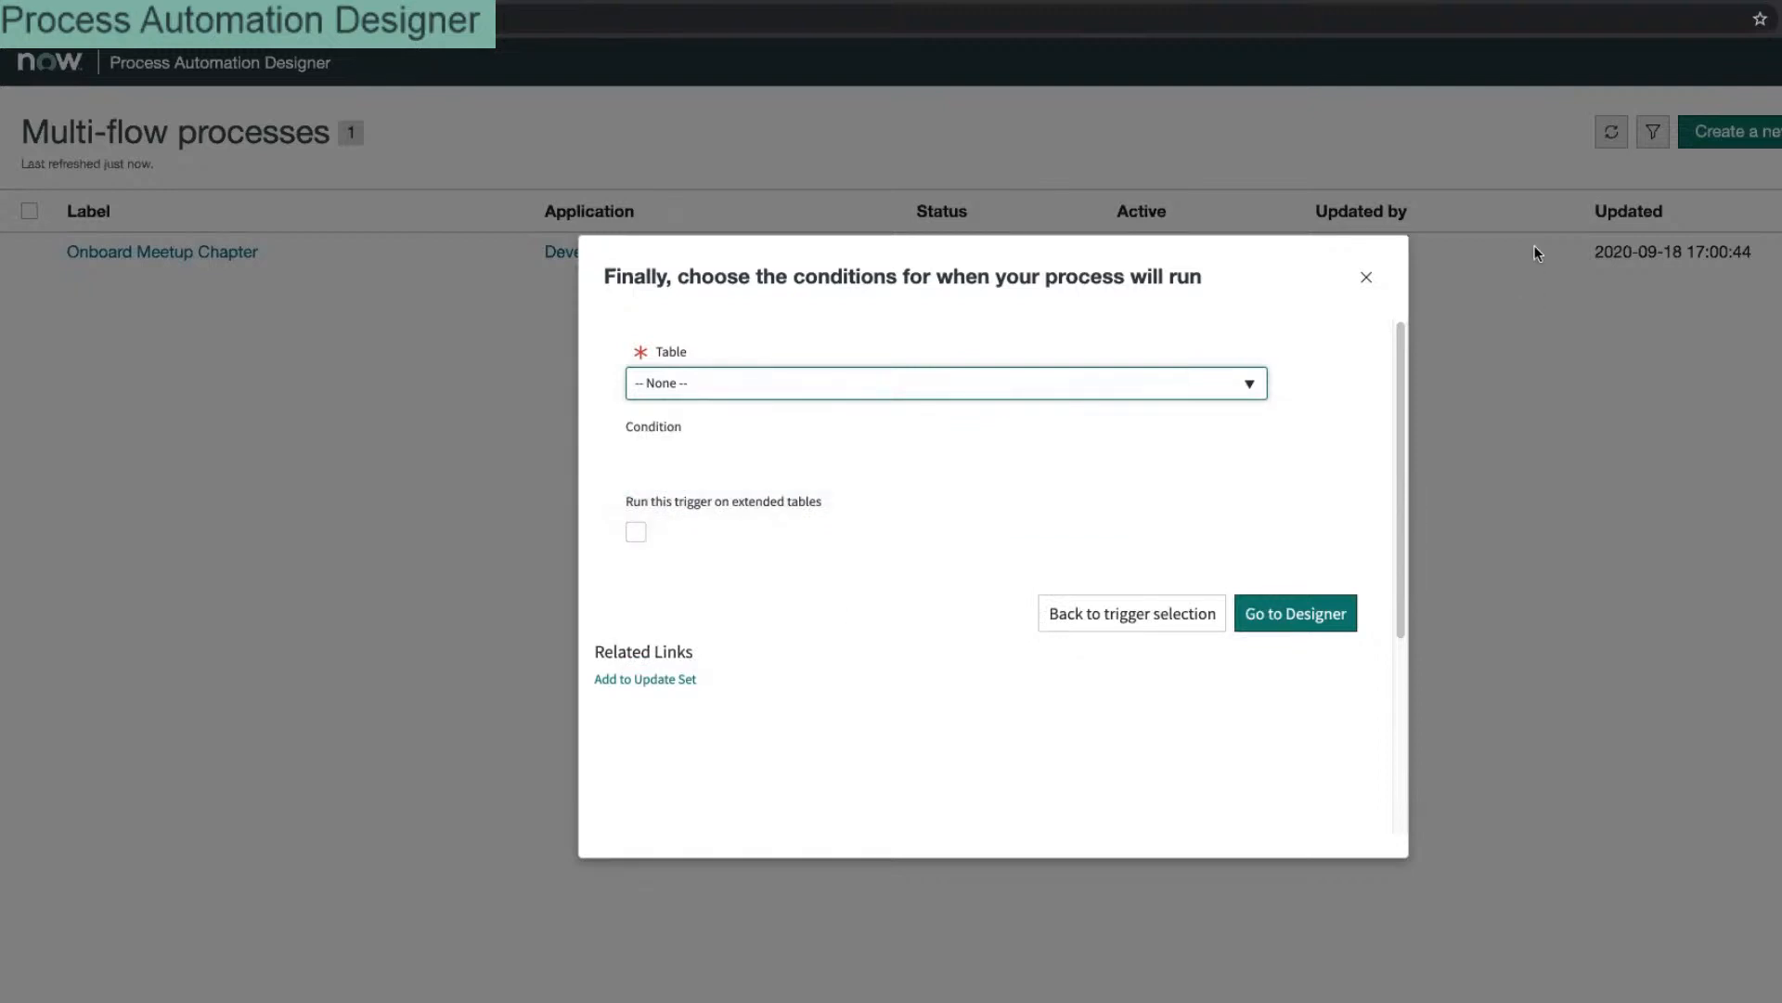
# Step: Abandon the new process and check the Chapter table's application access settings
pyautogui.click(1366, 278)
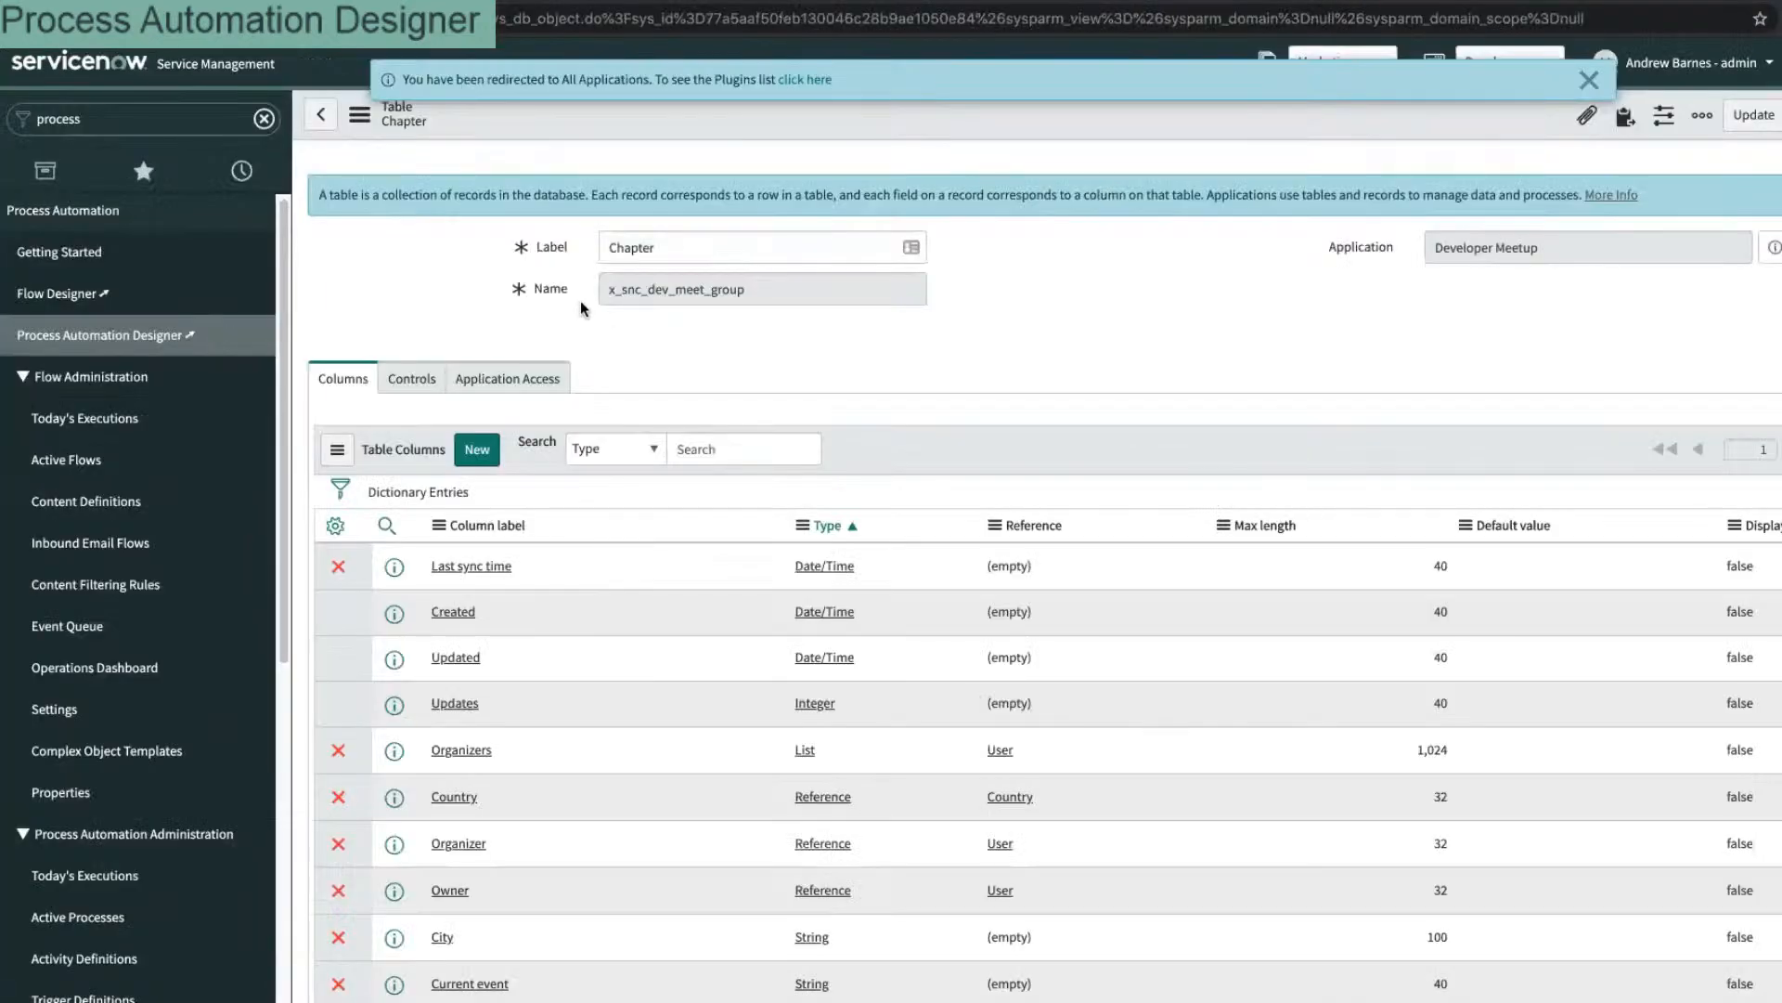
pyautogui.click(526, 383)
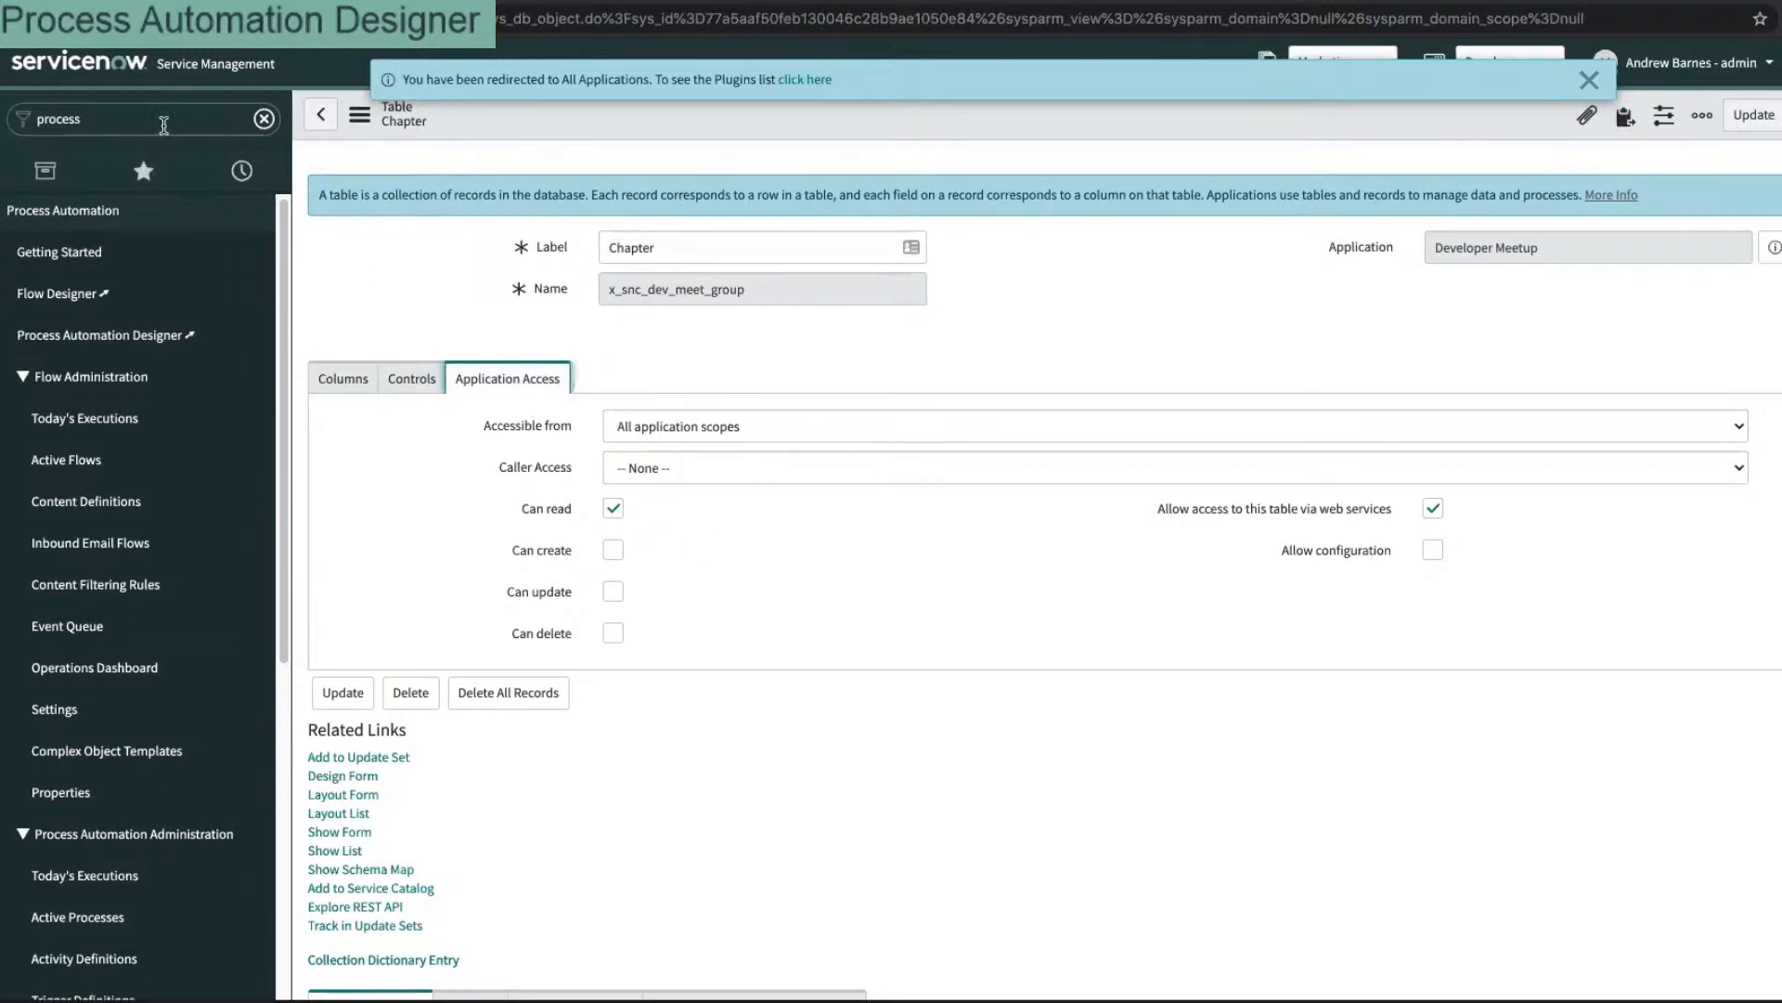
pyautogui.click(164, 123)
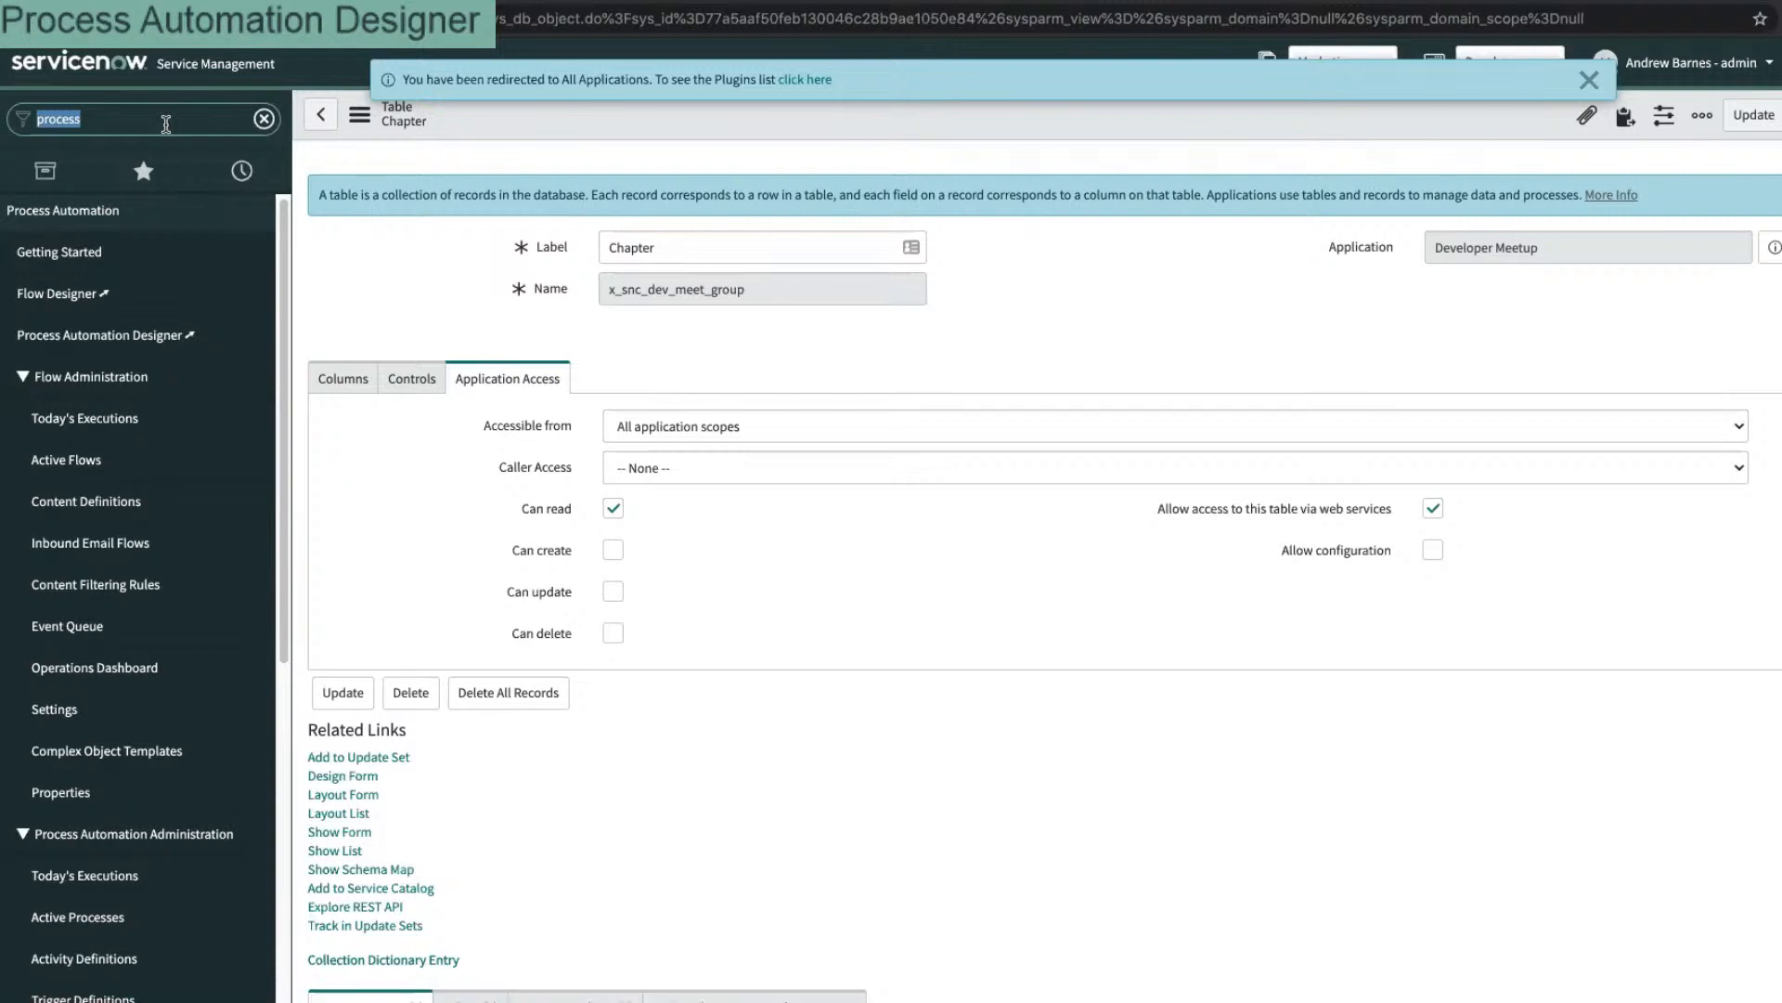
pyautogui.write('trigg')
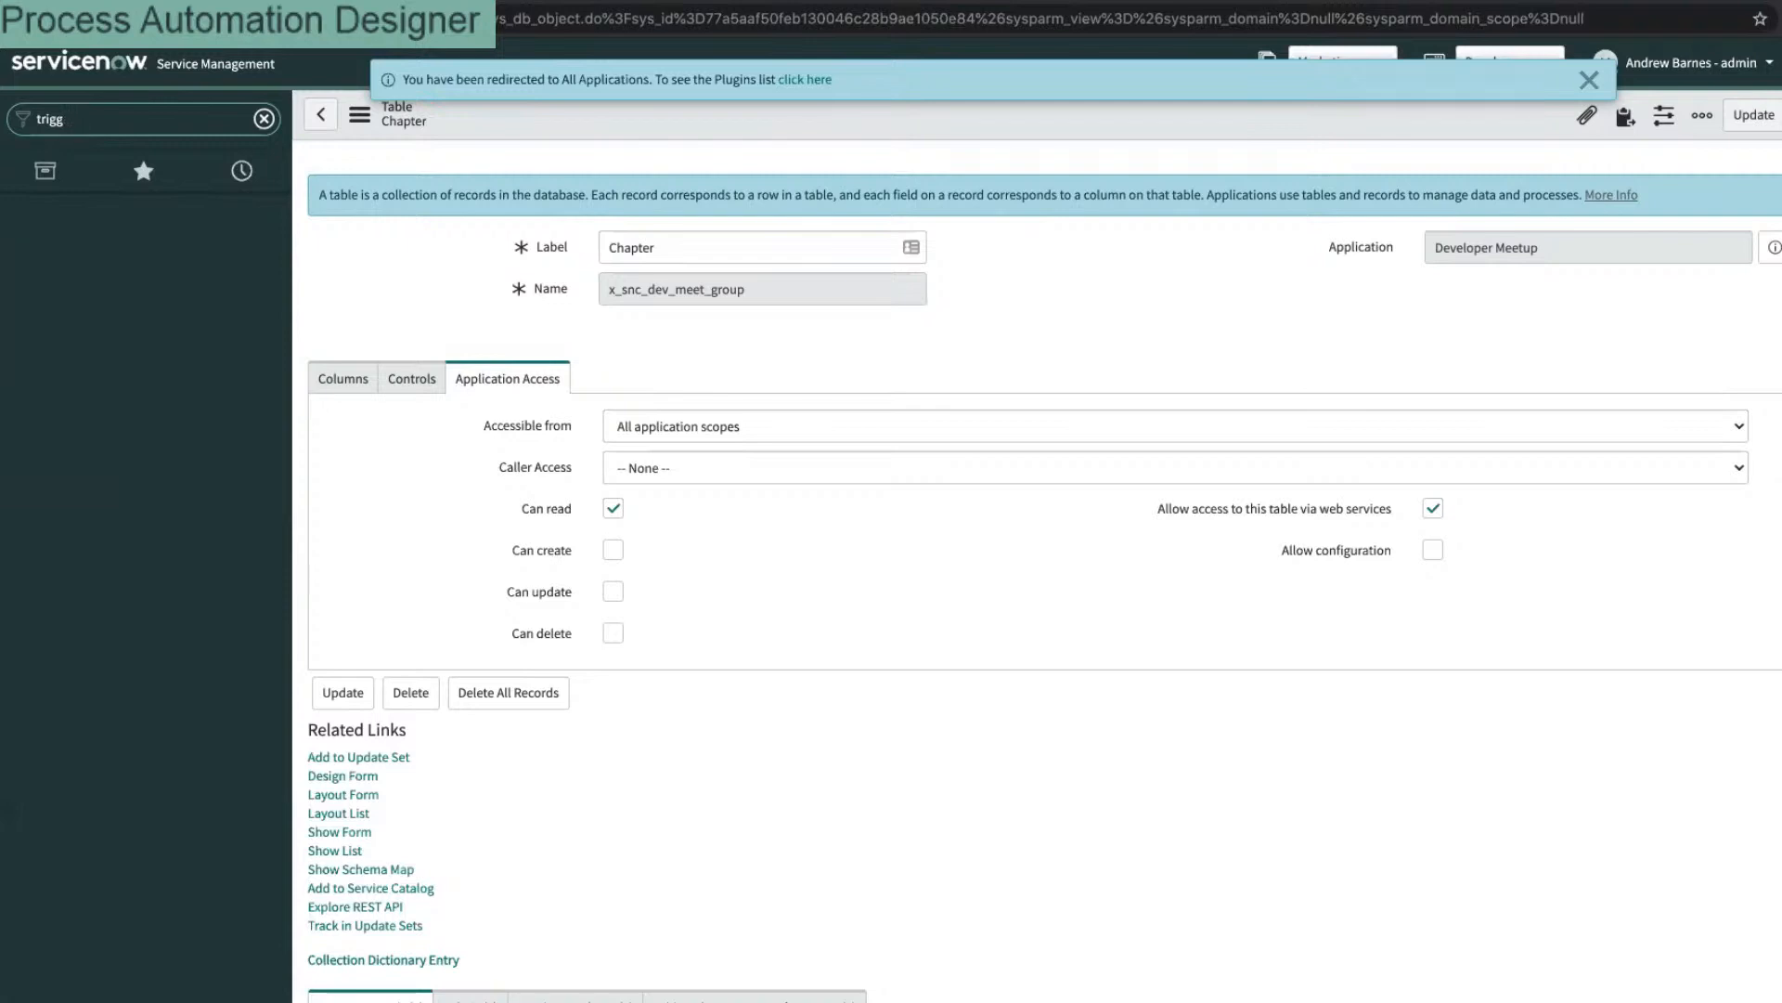
pyautogui.write('reer')
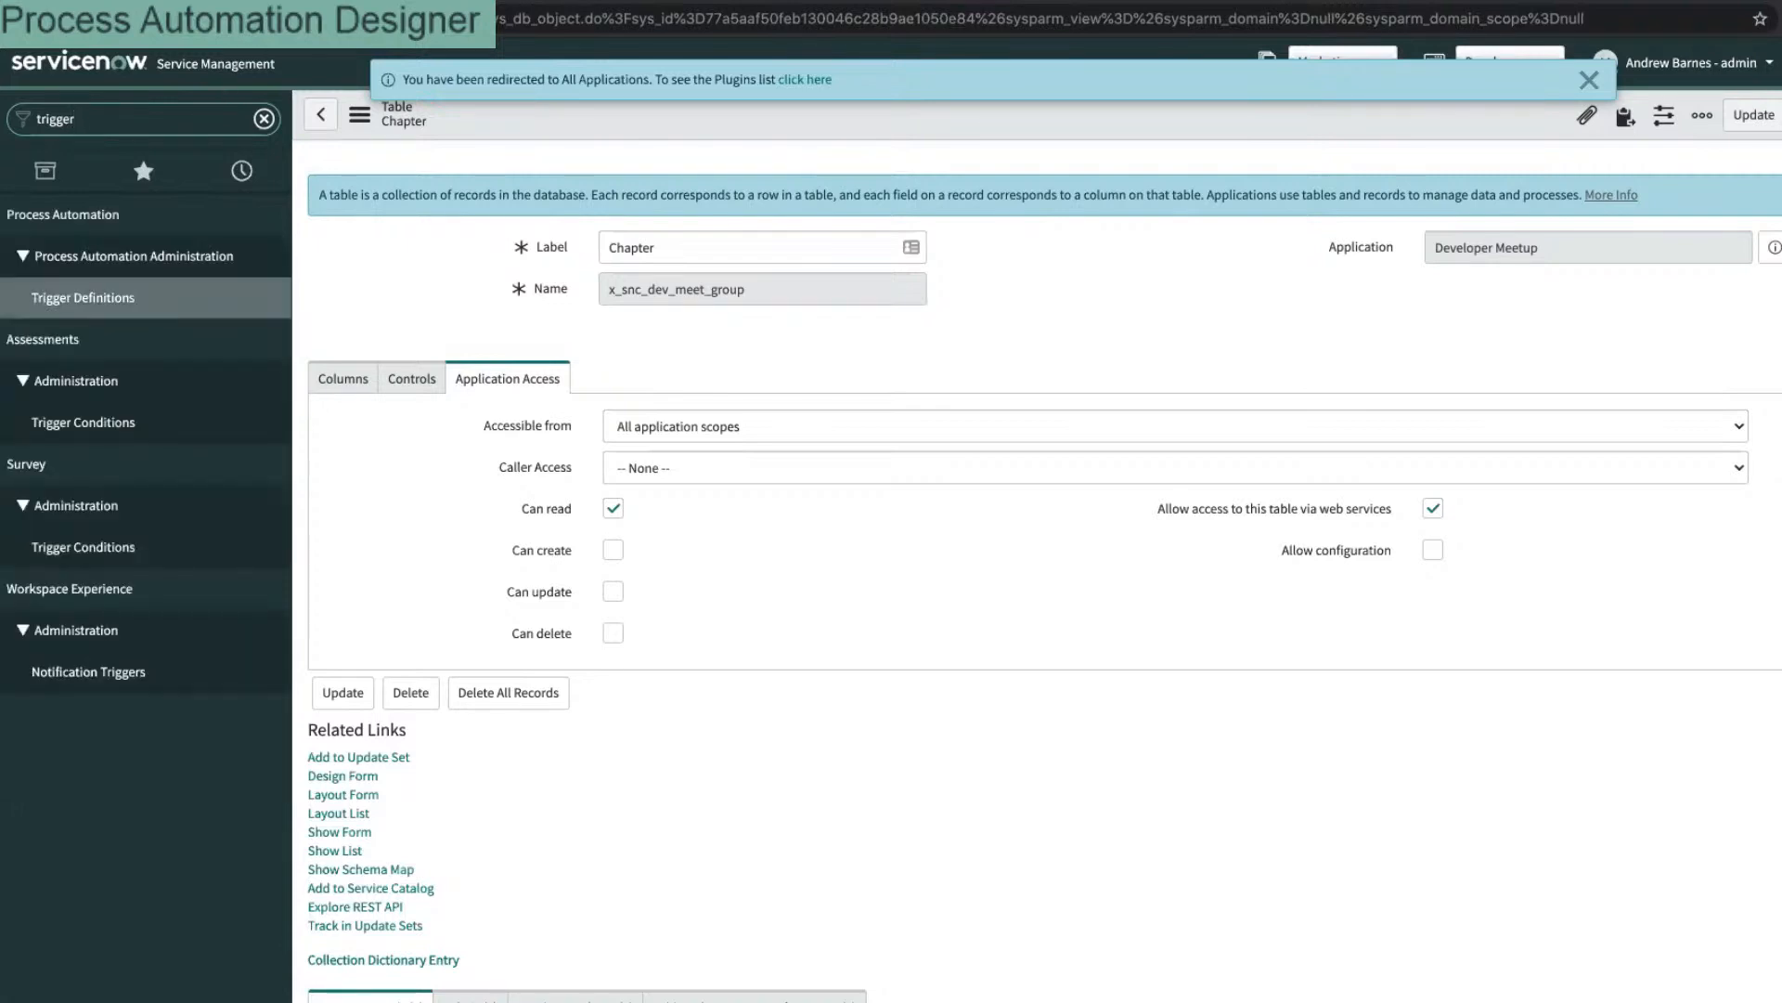
# Step: Load the cache-clearing cache.do page from the address bar
pyautogui.hotkey('ctrl', 'l')
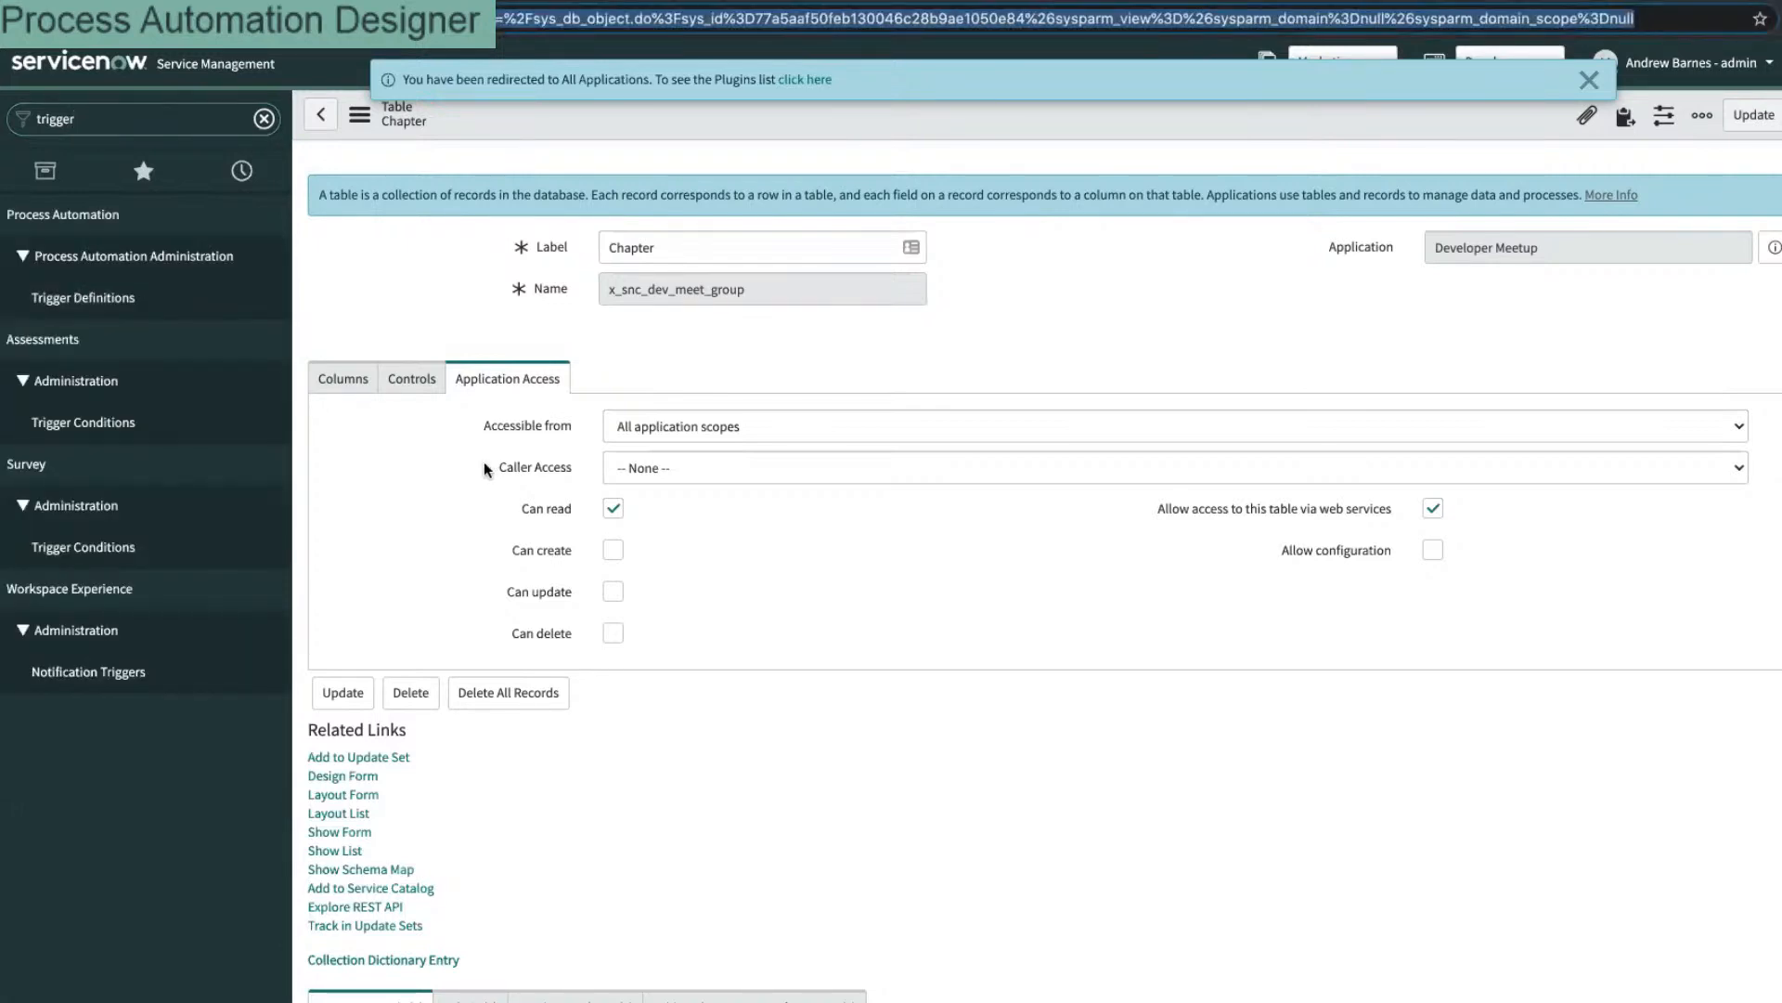
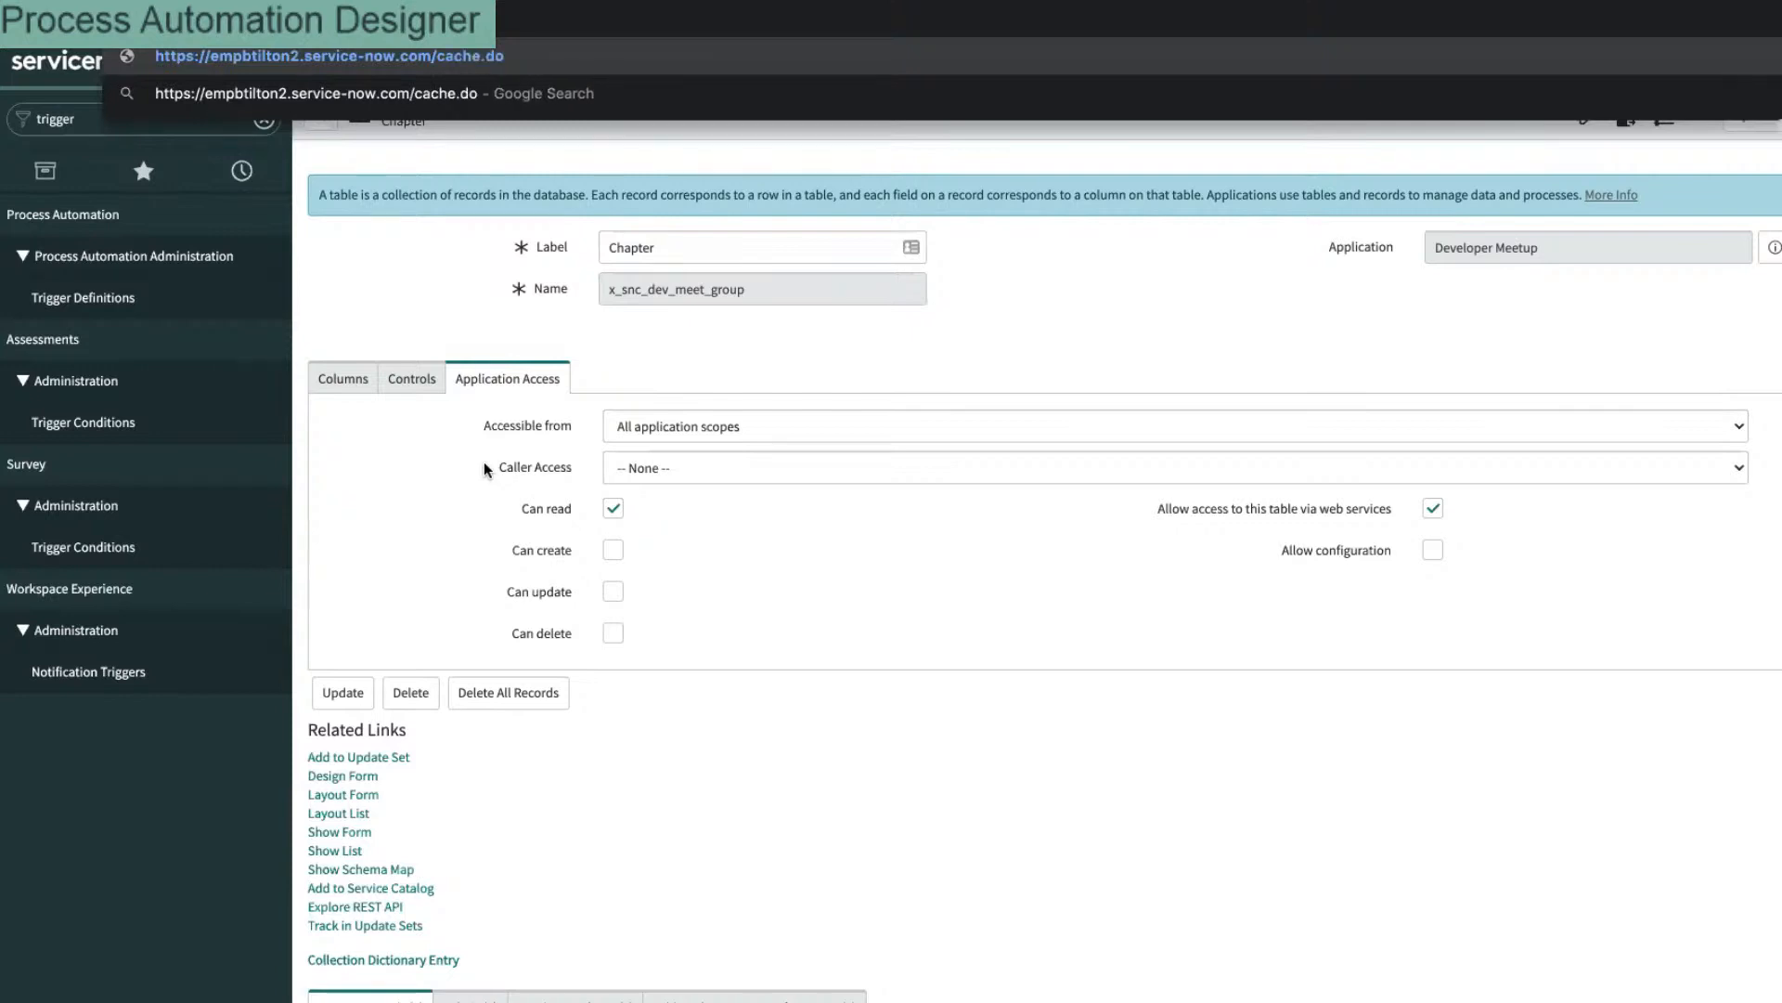
pyautogui.press('Return')
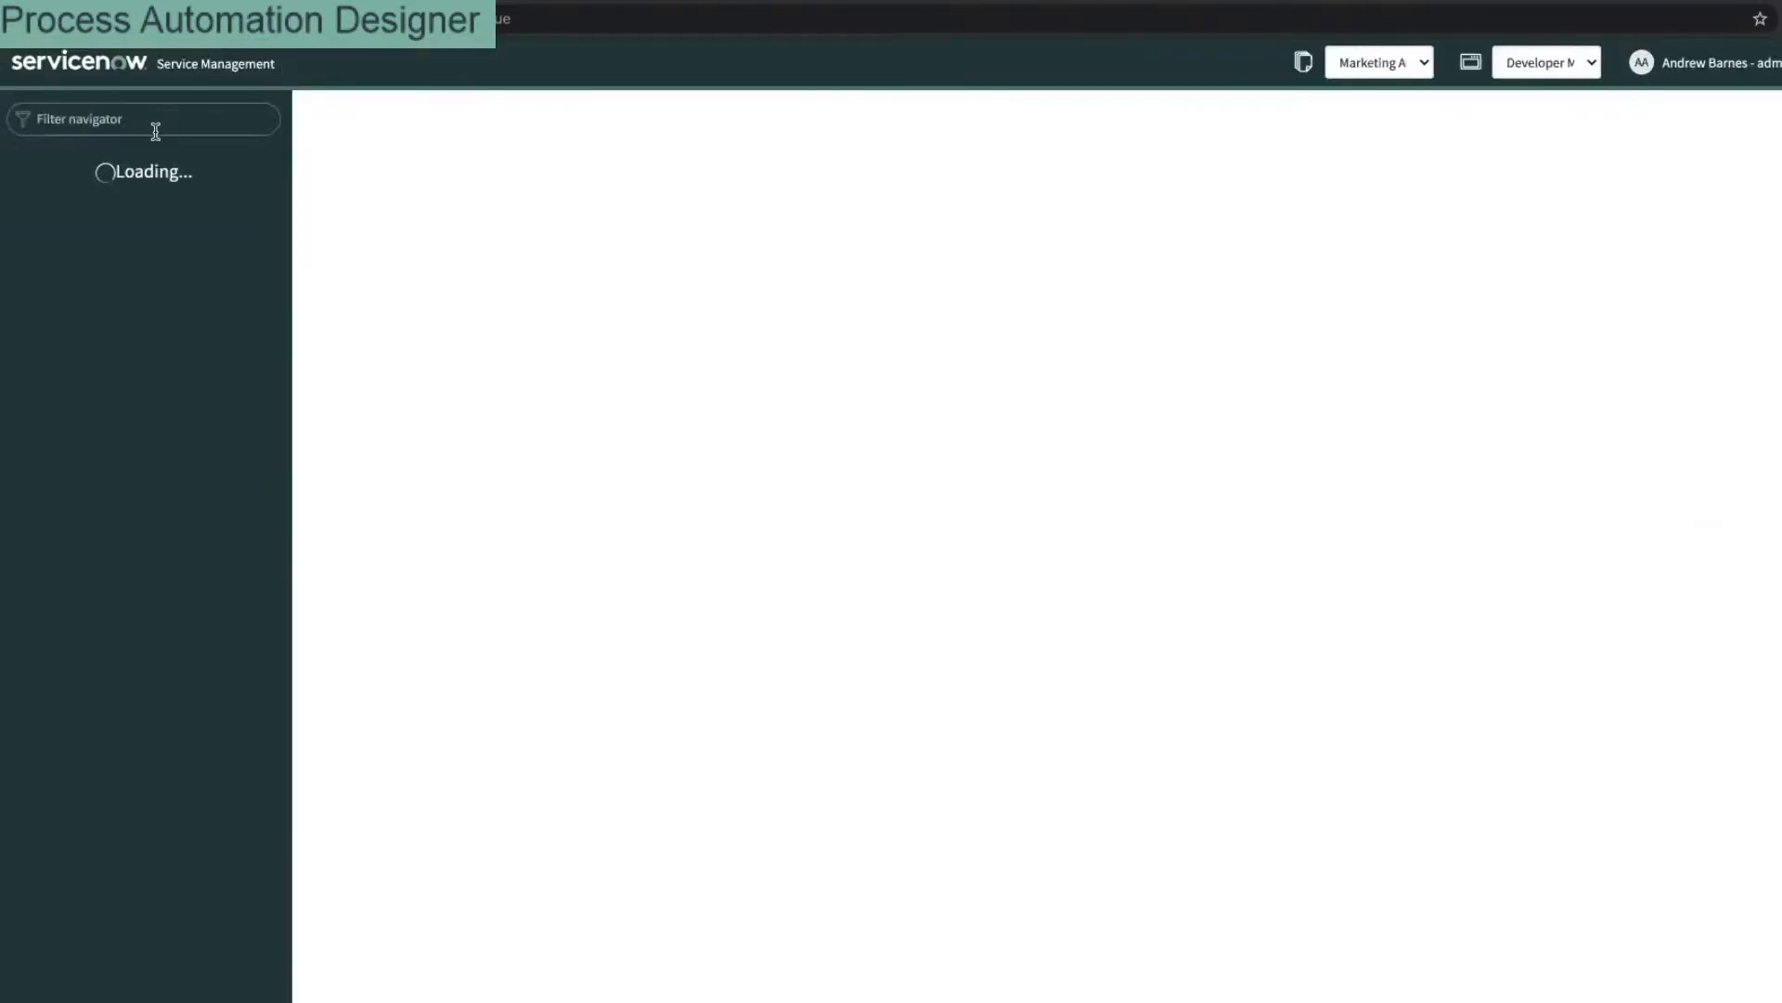
# Step: Filter the navigator for 'process au' and open Process Automation Designer
pyautogui.click(159, 124)
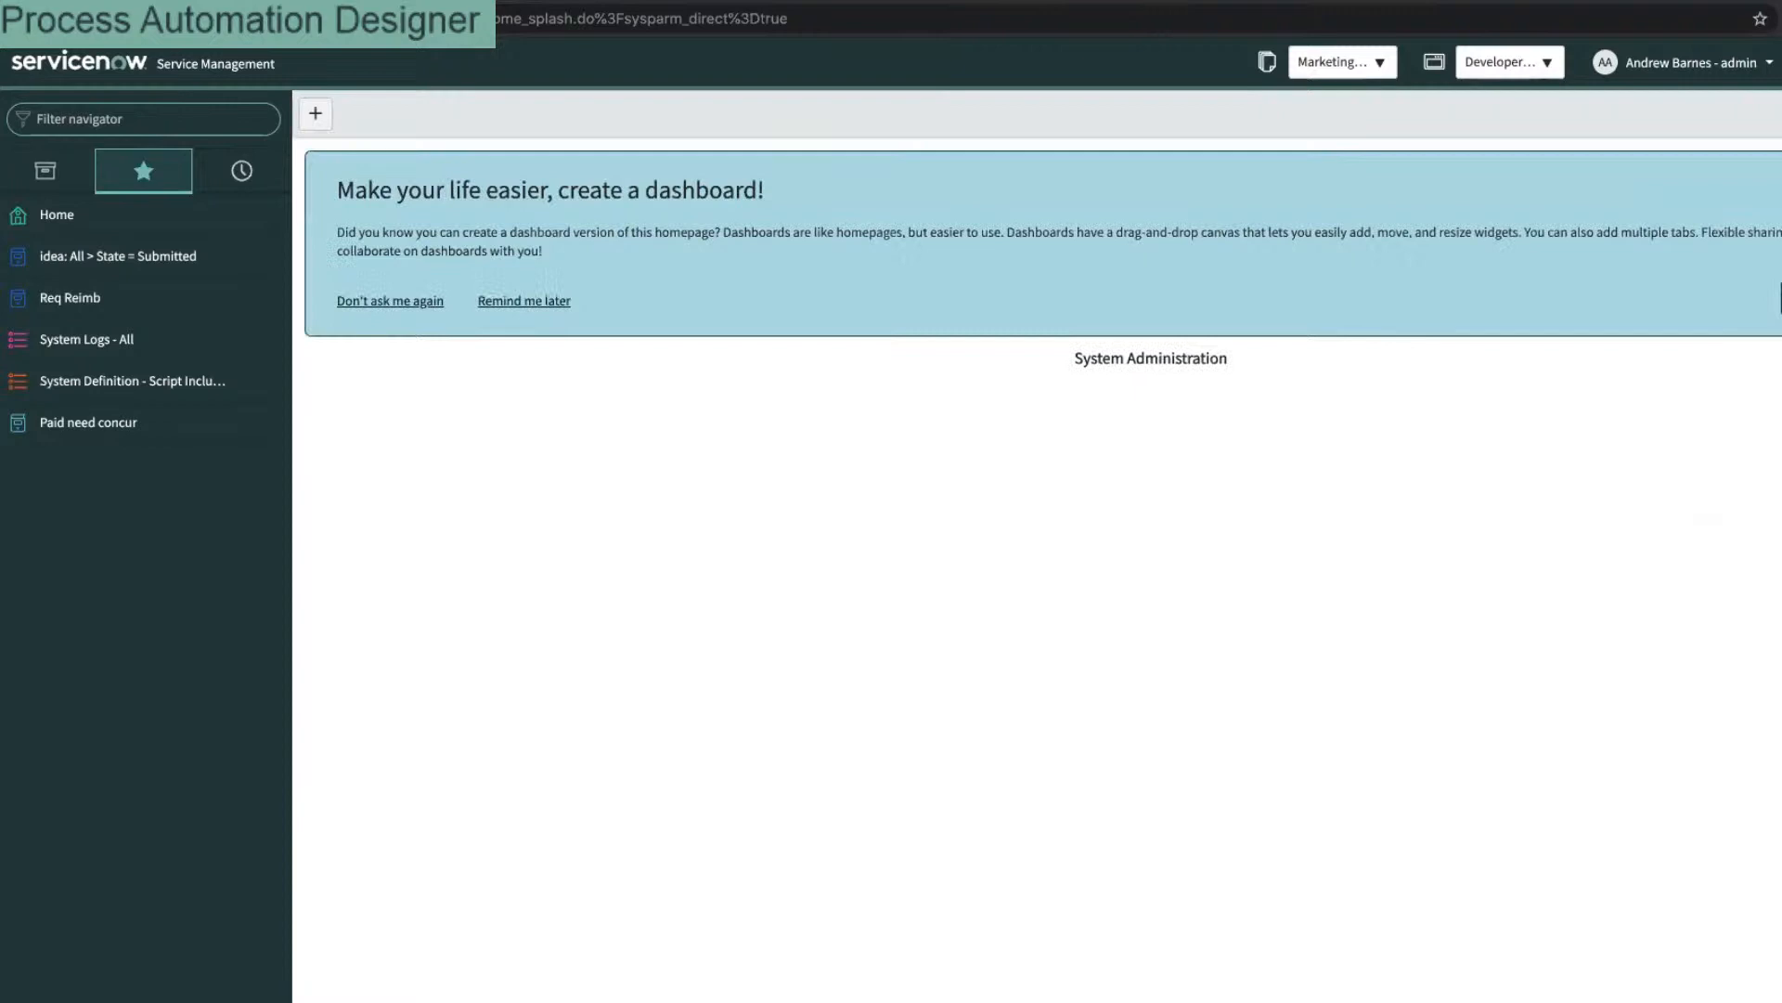
pyautogui.write('me')
pyautogui.press('BackSpace')
pyautogui.press('BackSpace')
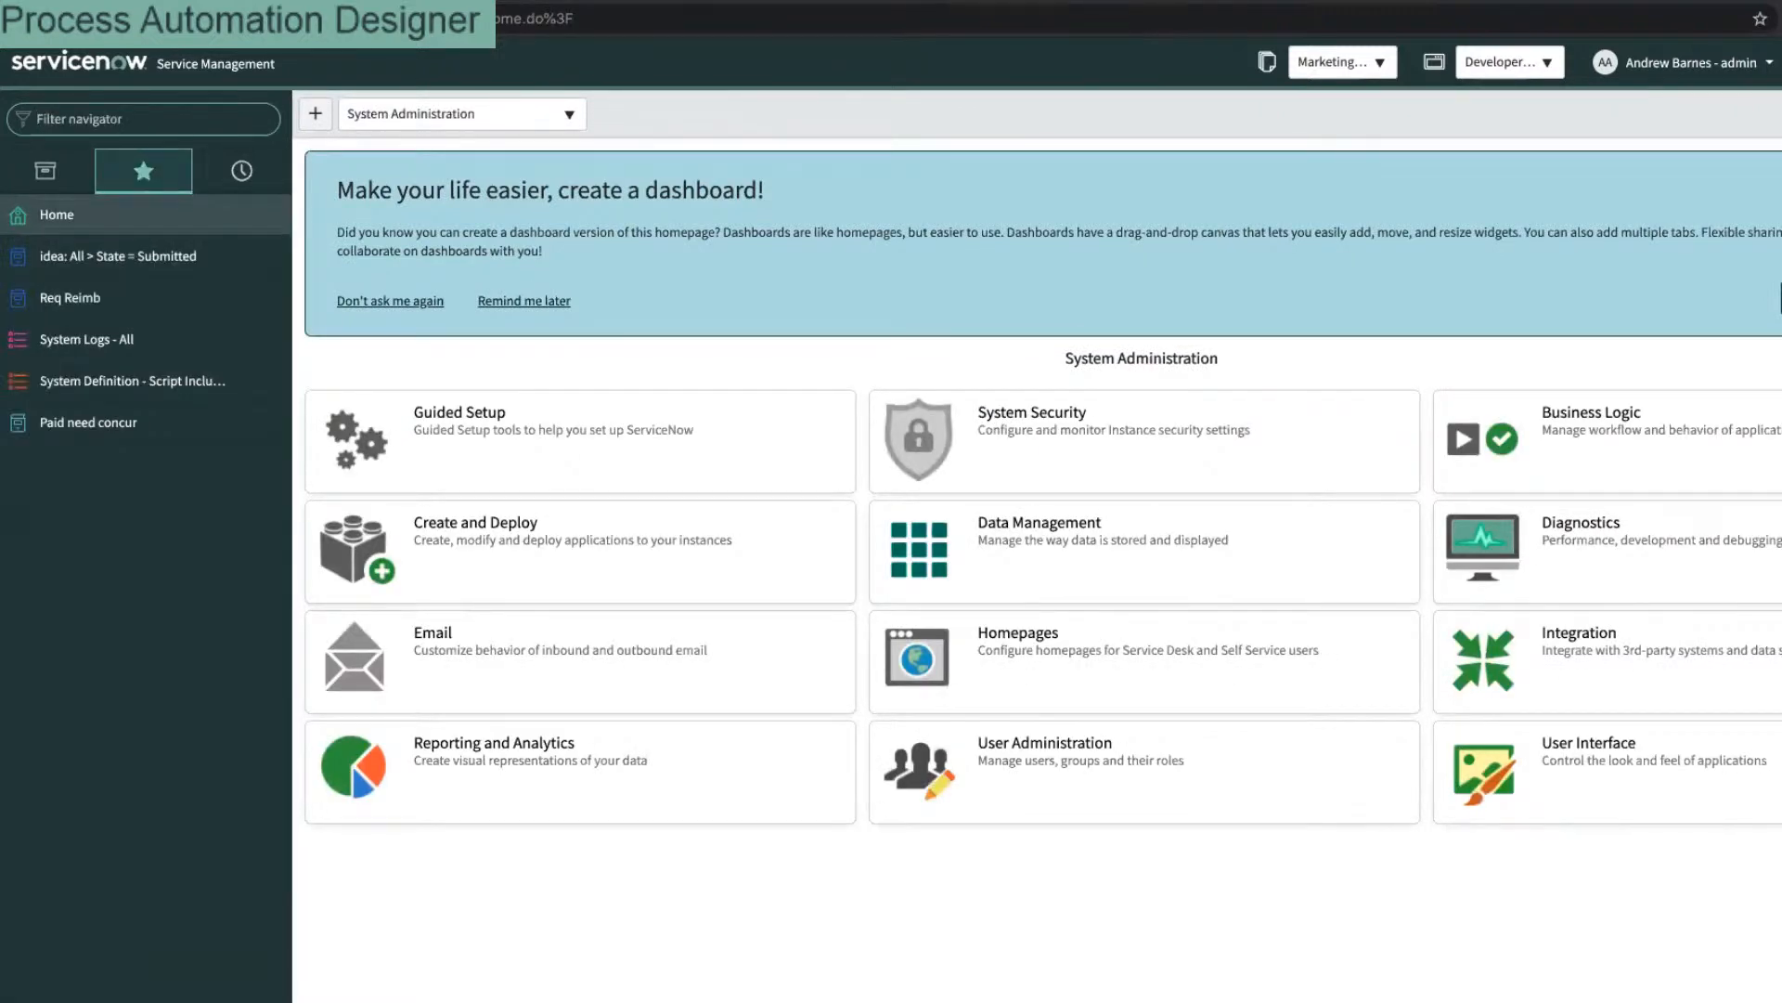
pyautogui.write('process')
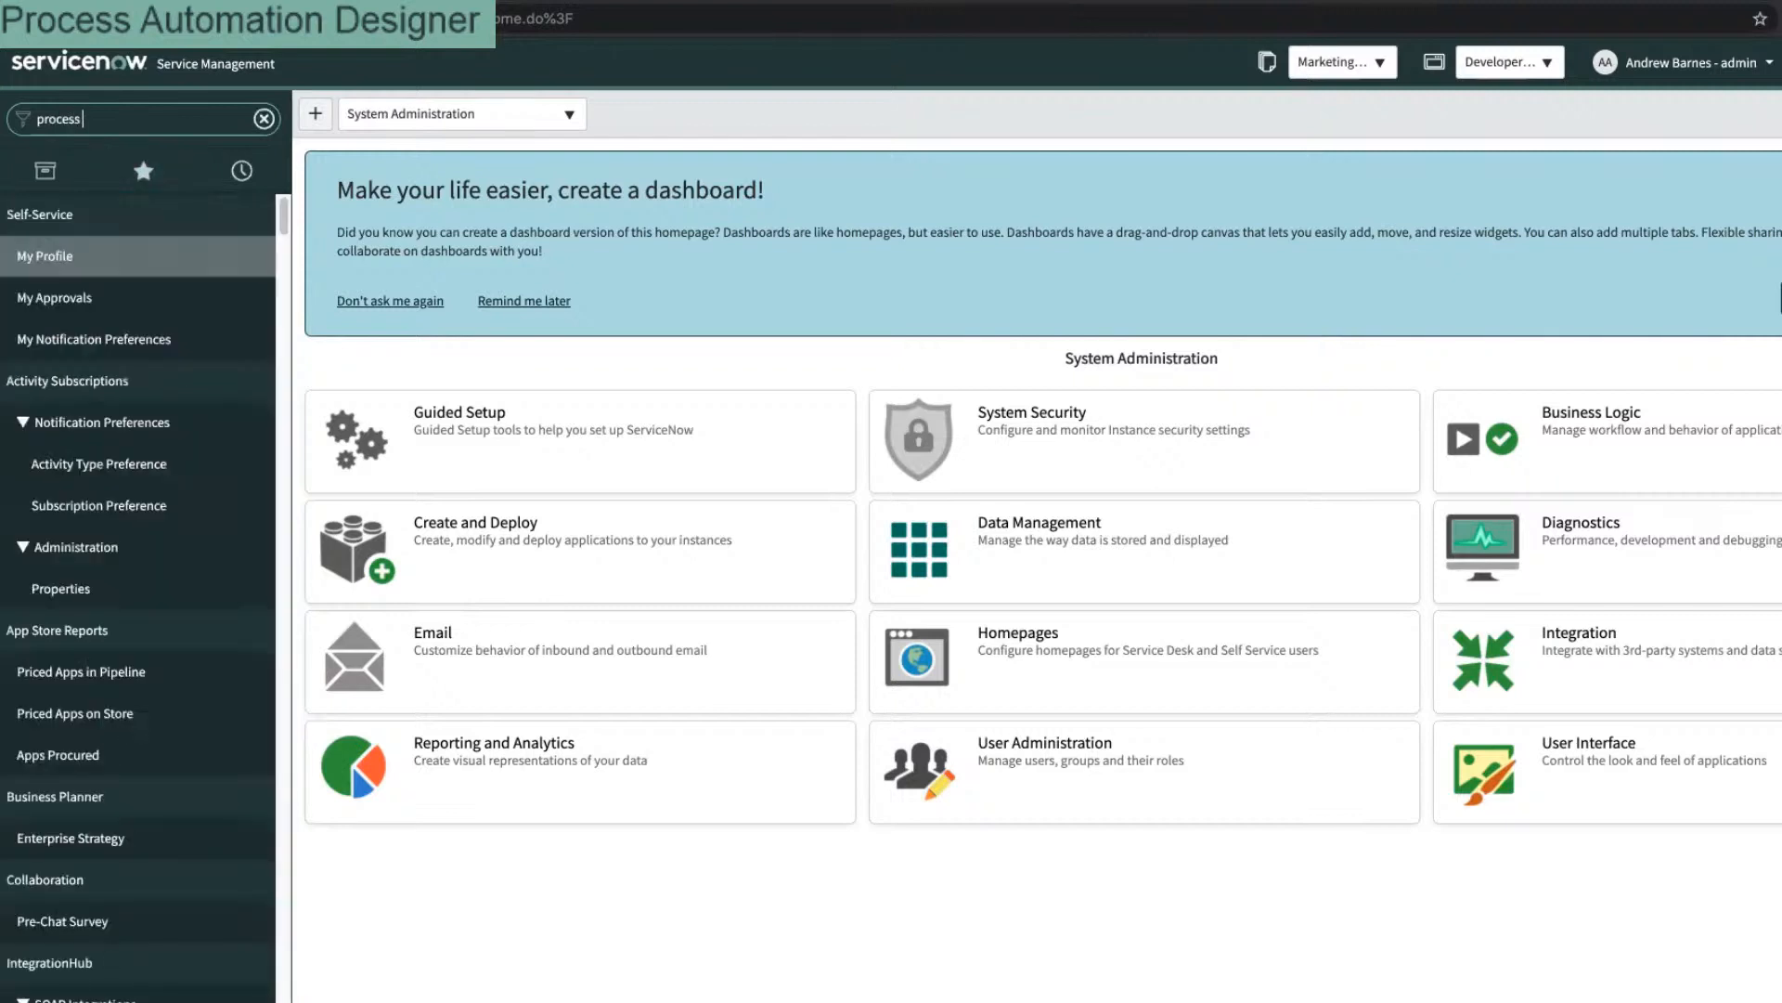
pyautogui.write(' au')
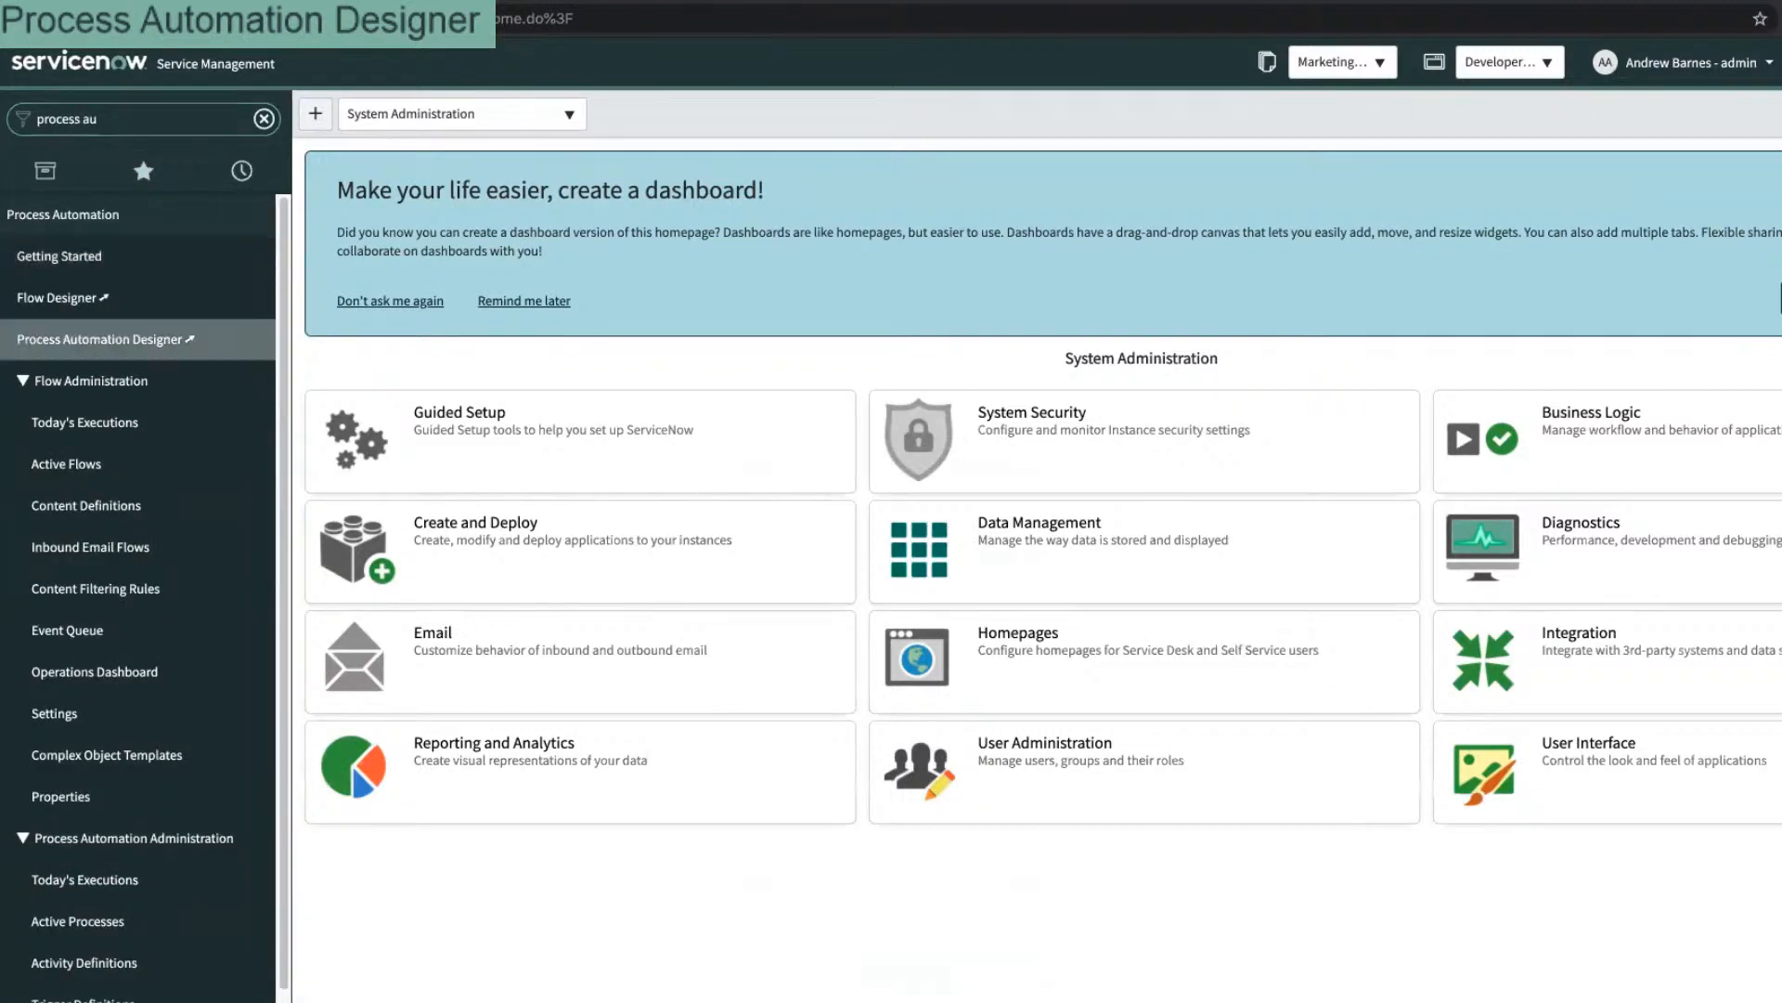
pyautogui.click(100, 338)
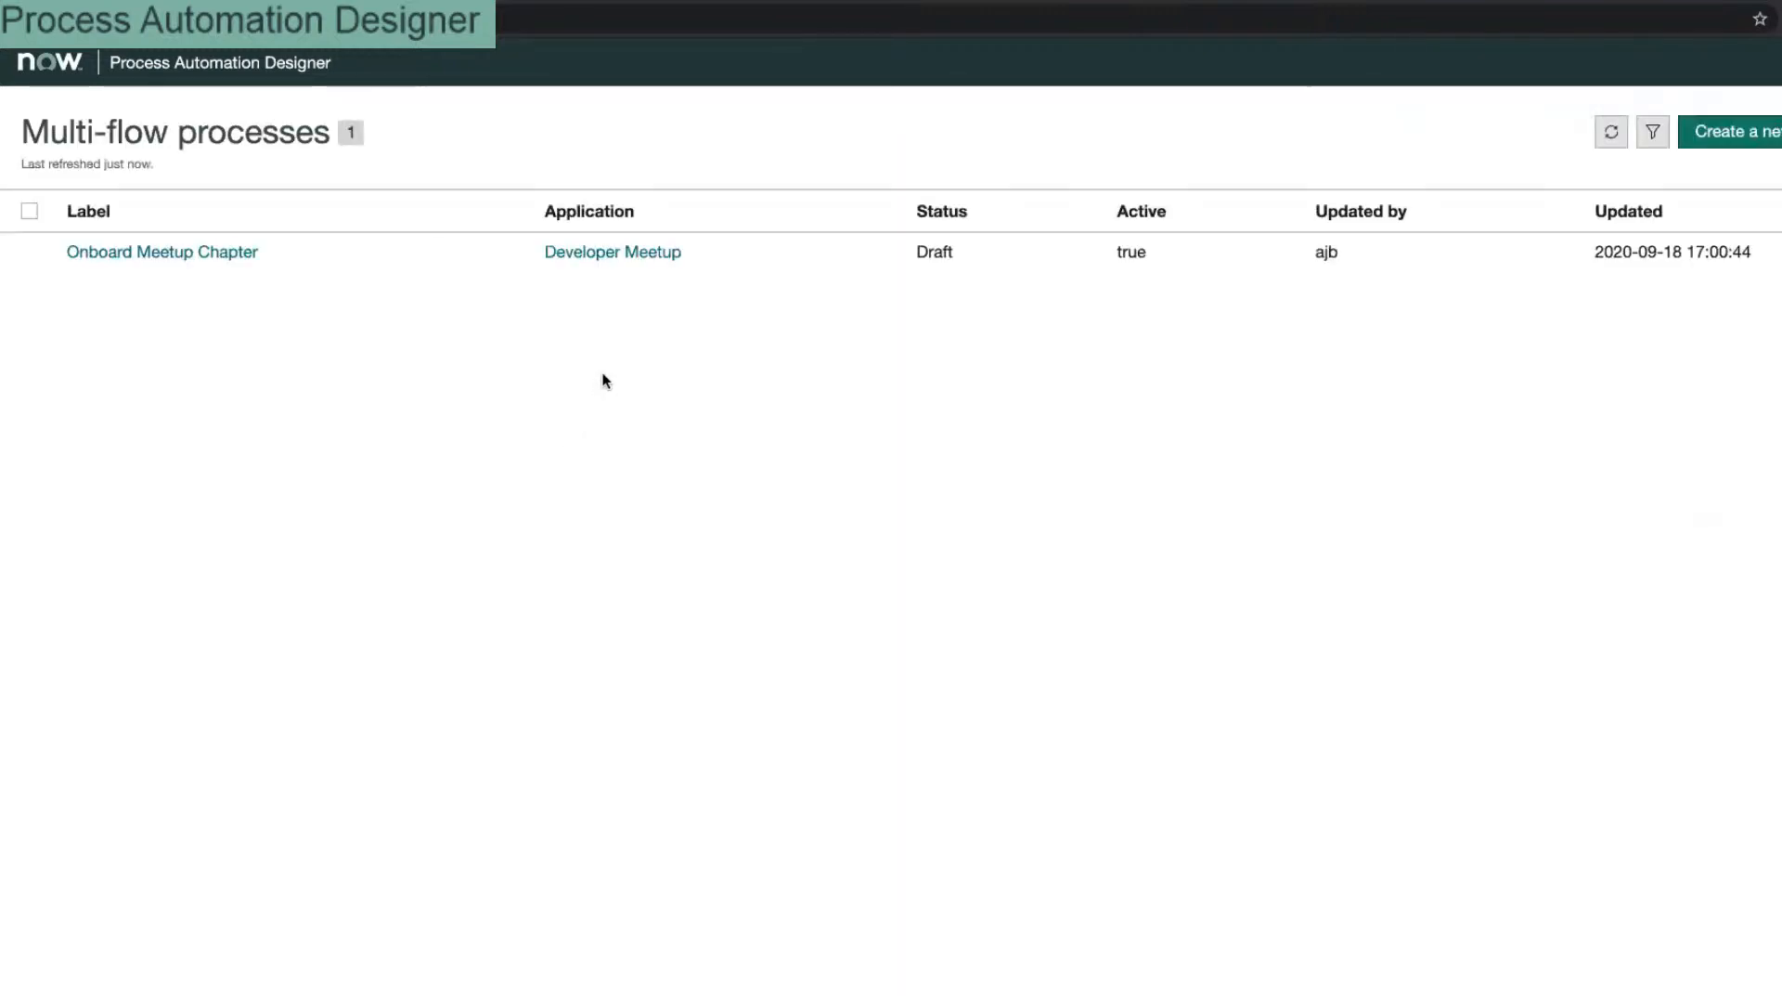
# Step: Open Onboard Meetup Chapter's properties, search tables for 'chap', then browse the full table list
pyautogui.click(177, 250)
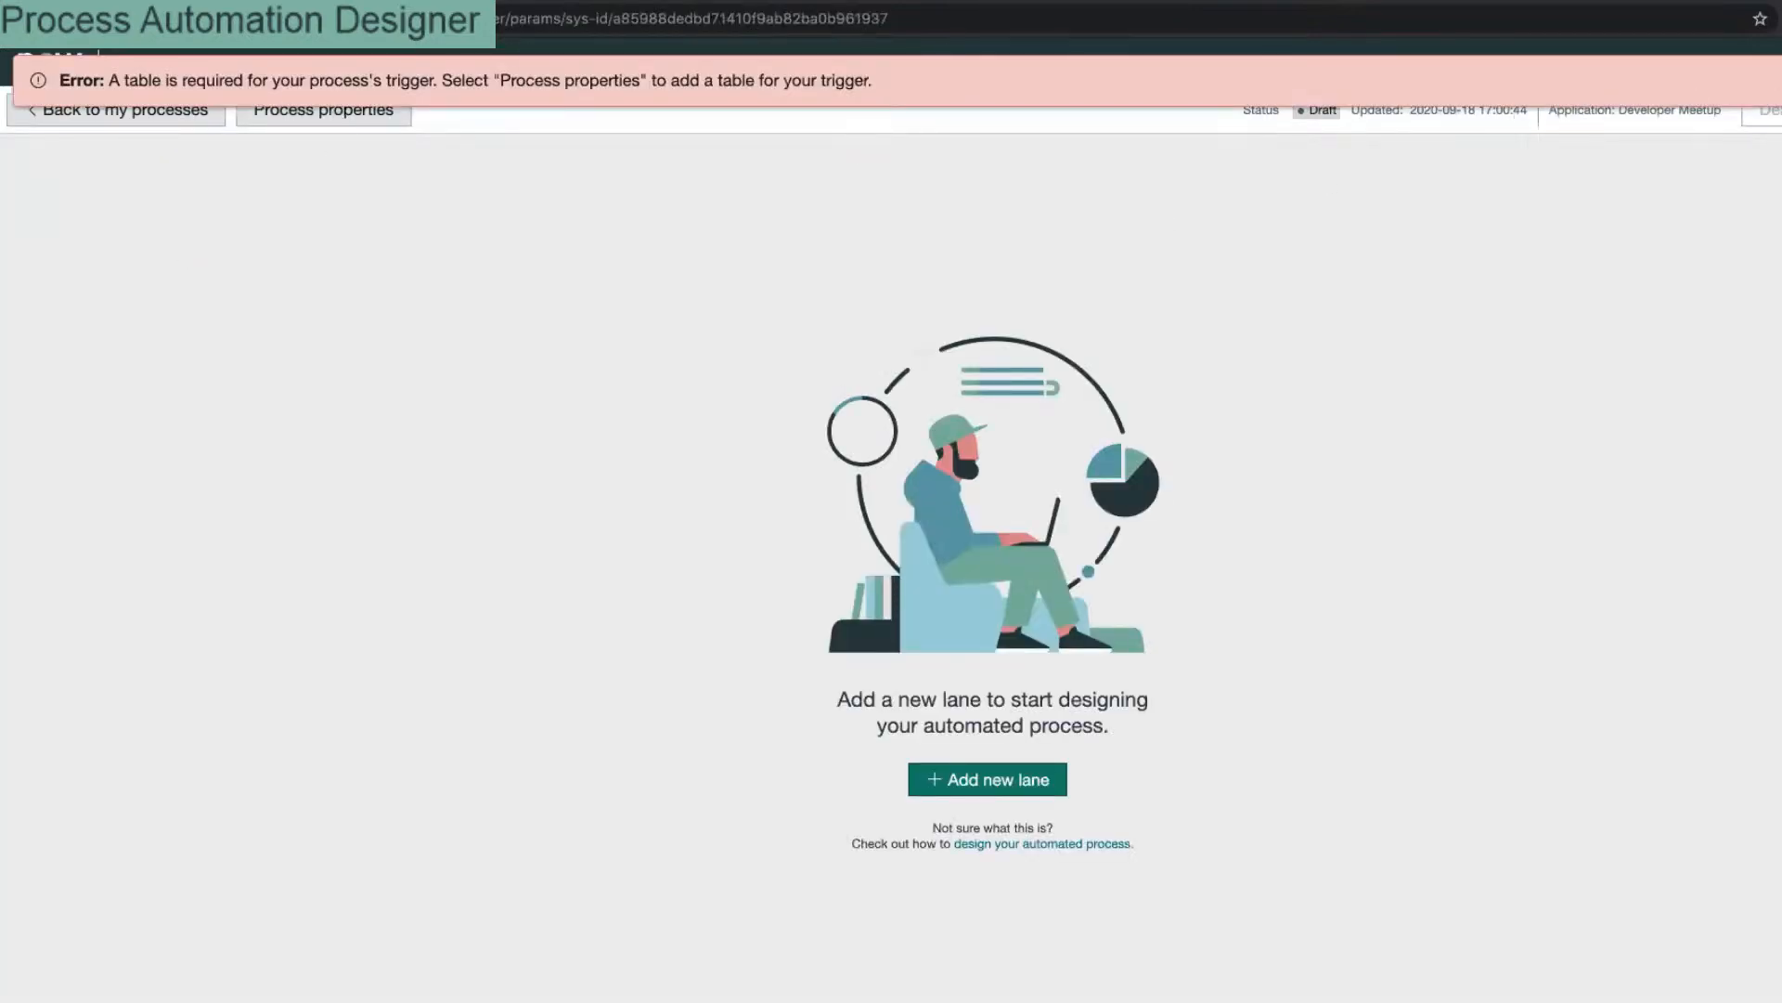
pyautogui.click(376, 110)
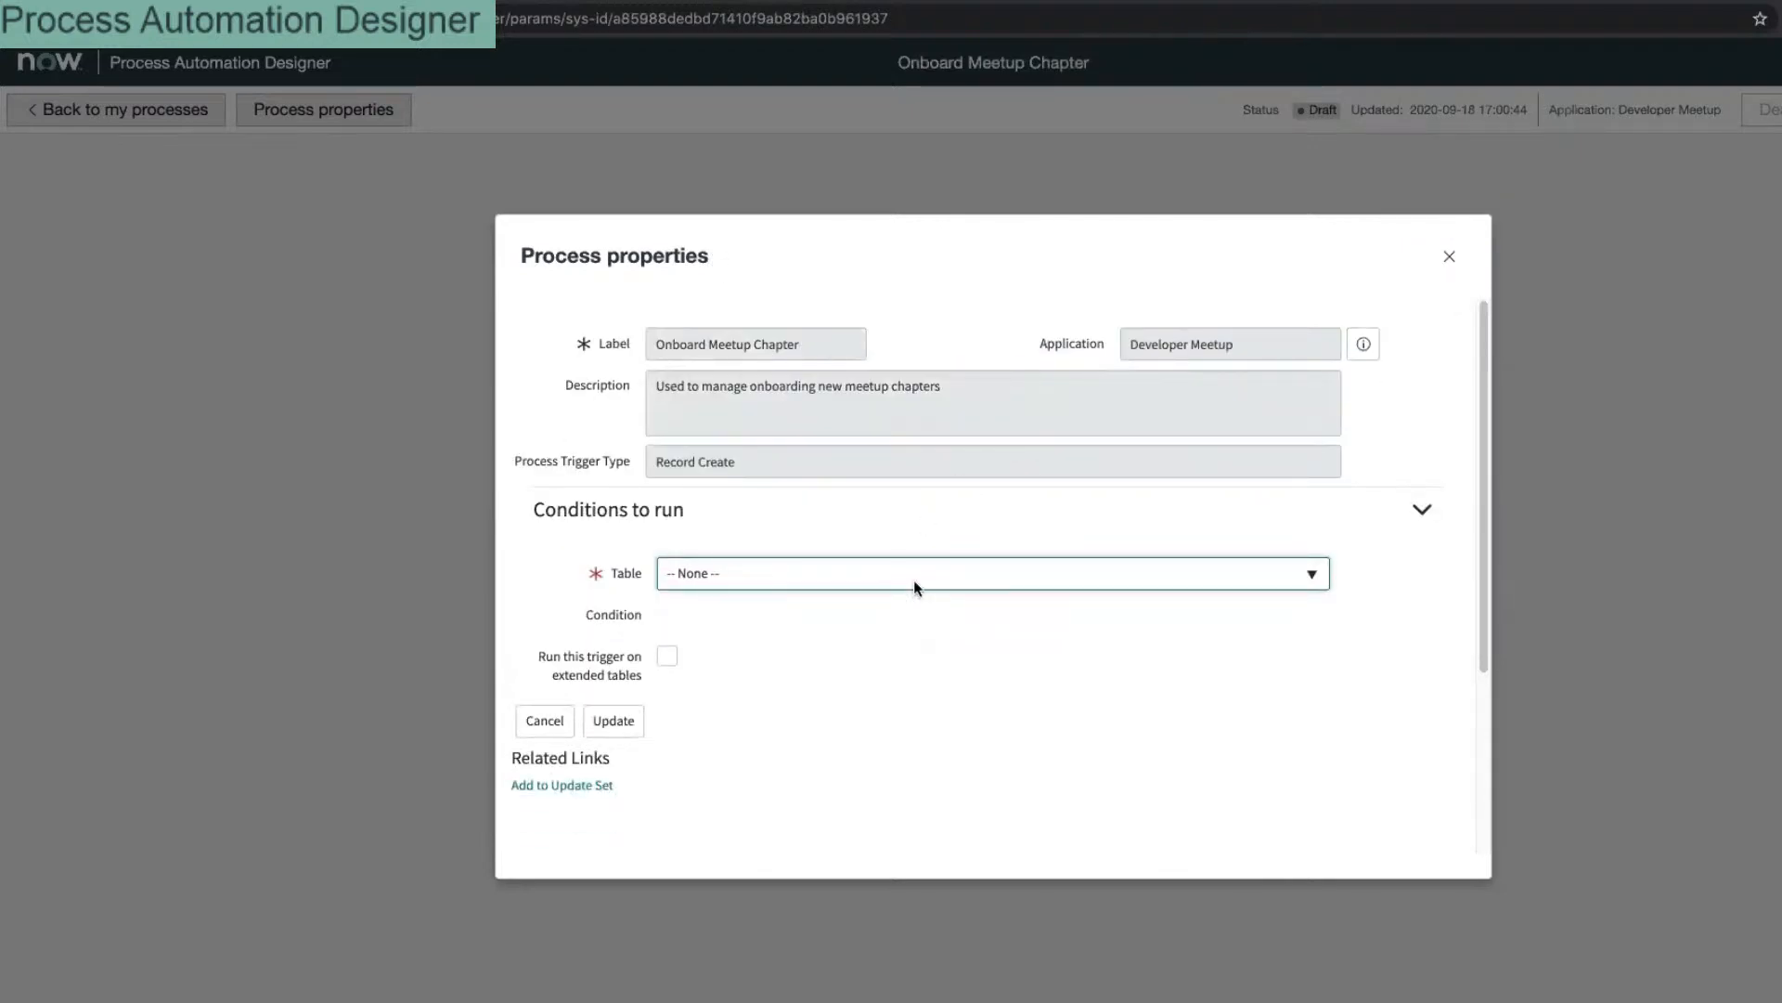
pyautogui.click(918, 576)
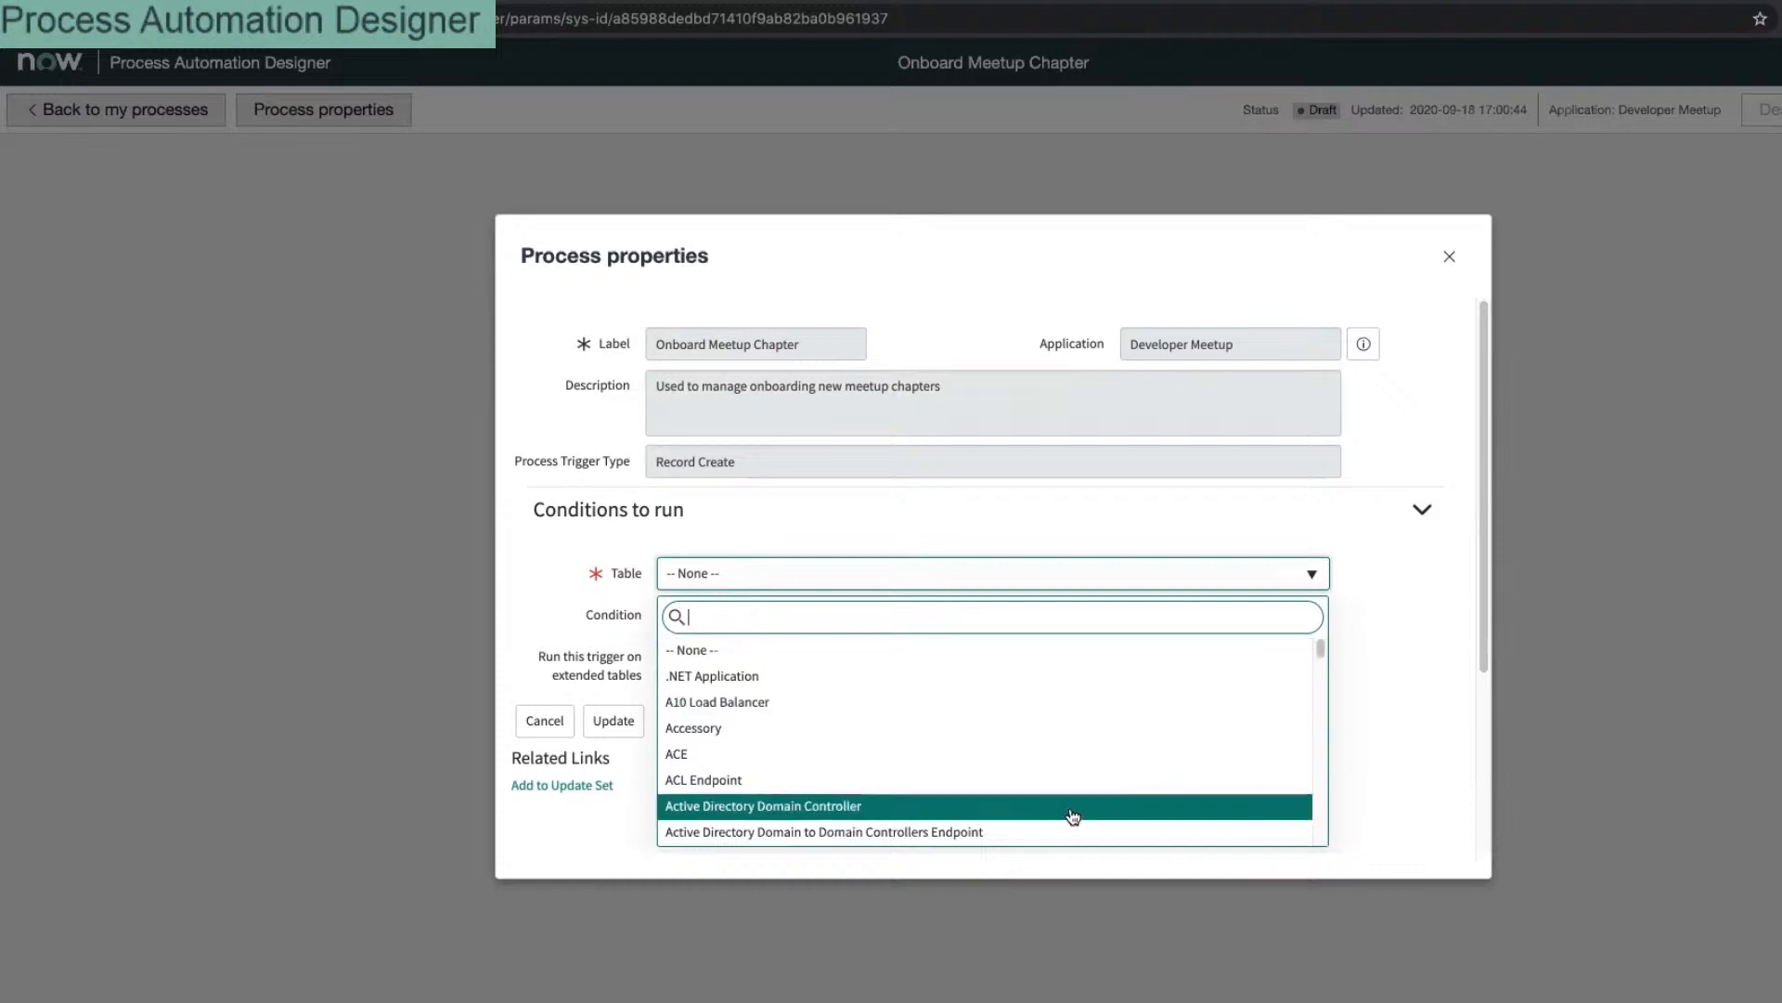
pyautogui.write('chap')
pyautogui.hotkey('ctrl', 'a')
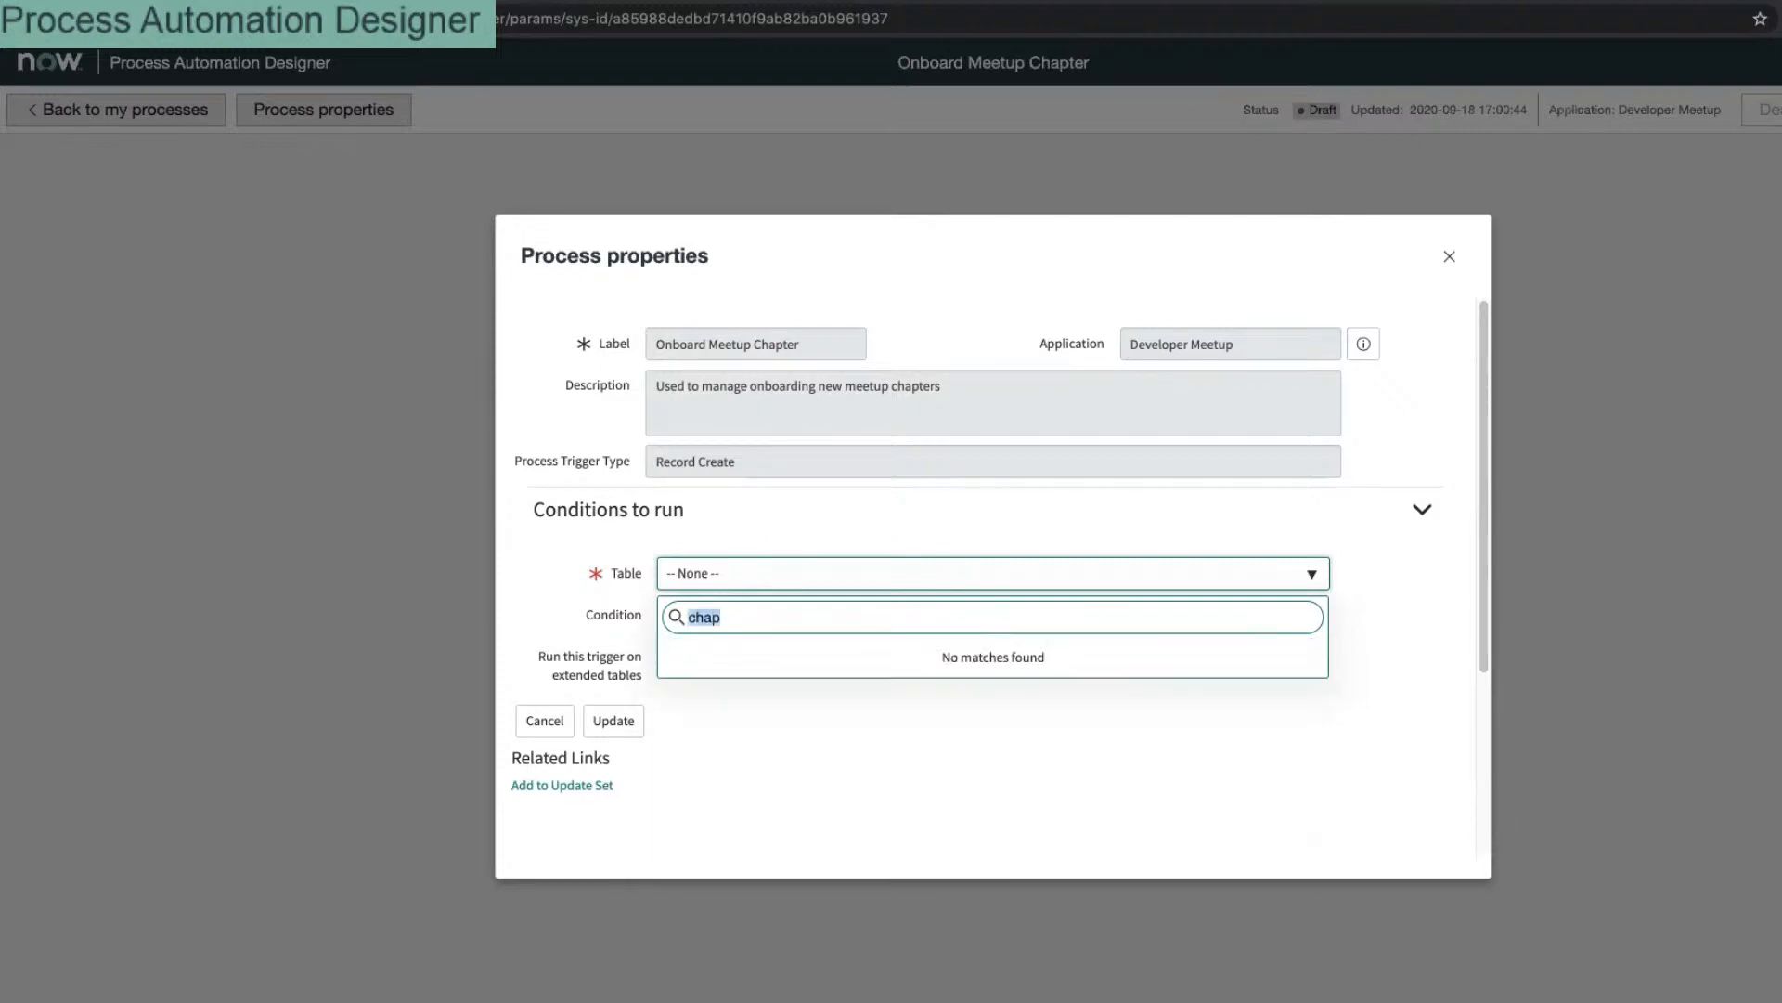
pyautogui.press('BackSpace')
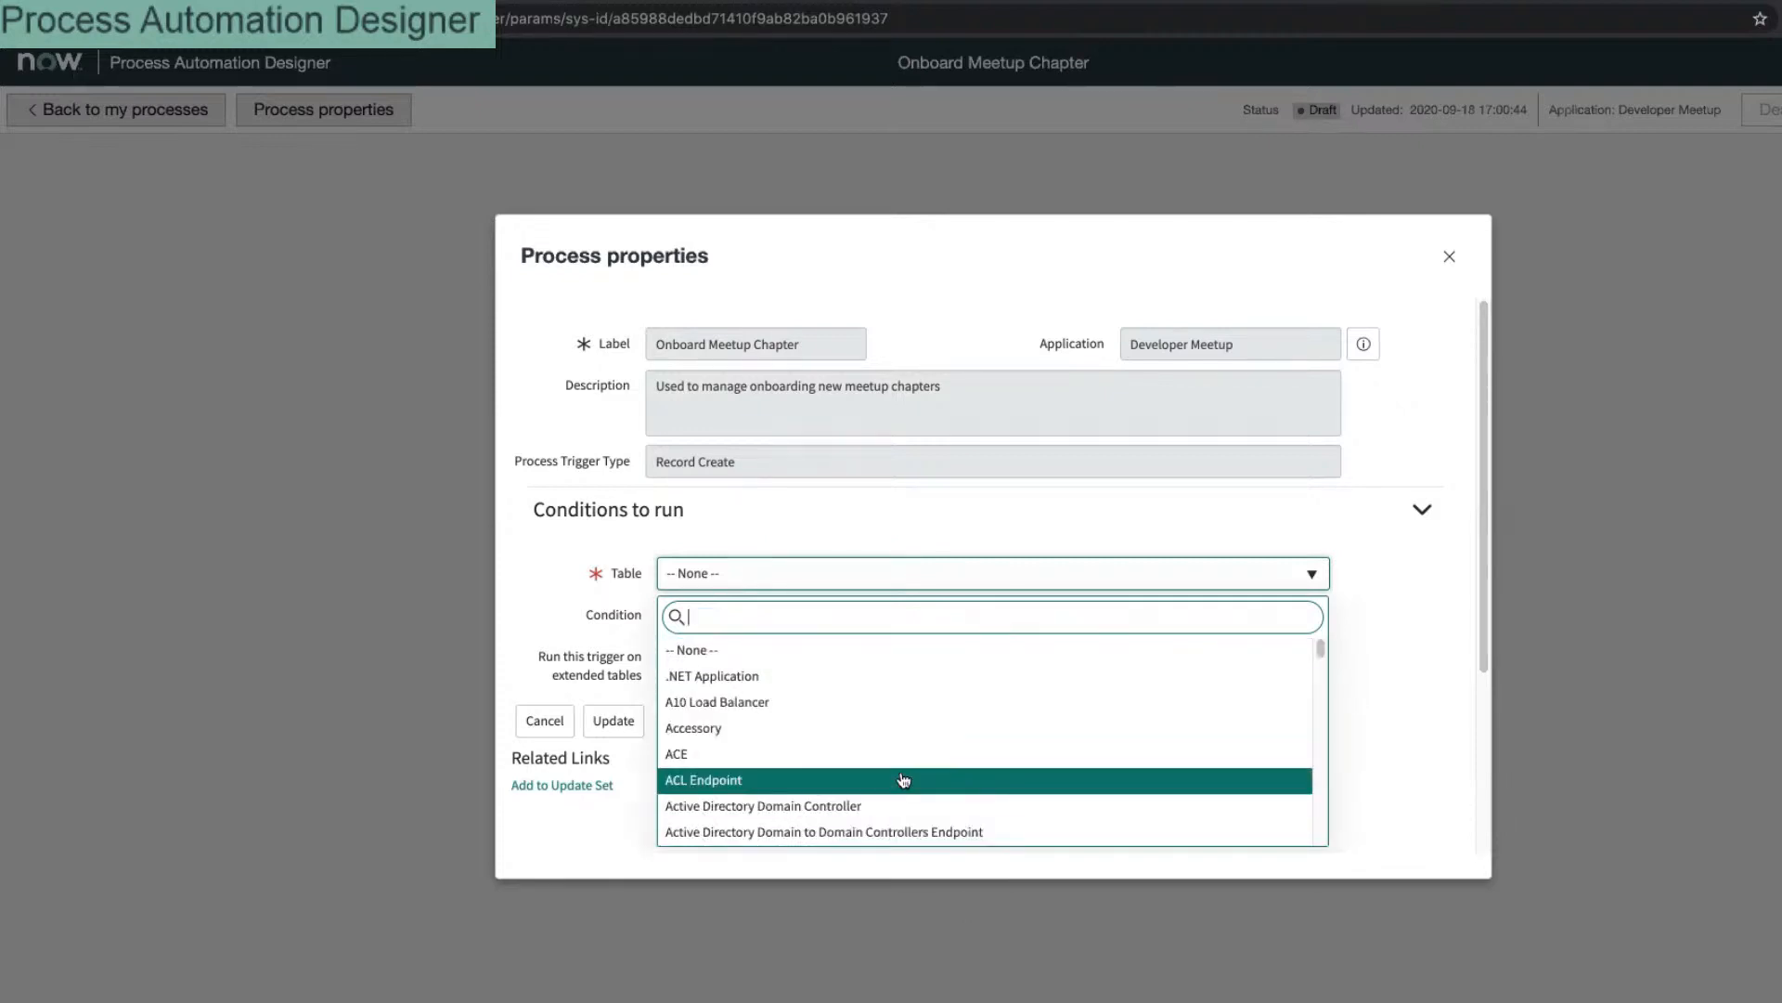
pyautogui.scroll(-10, 908, 779)
pyautogui.scroll(-15, 908, 772)
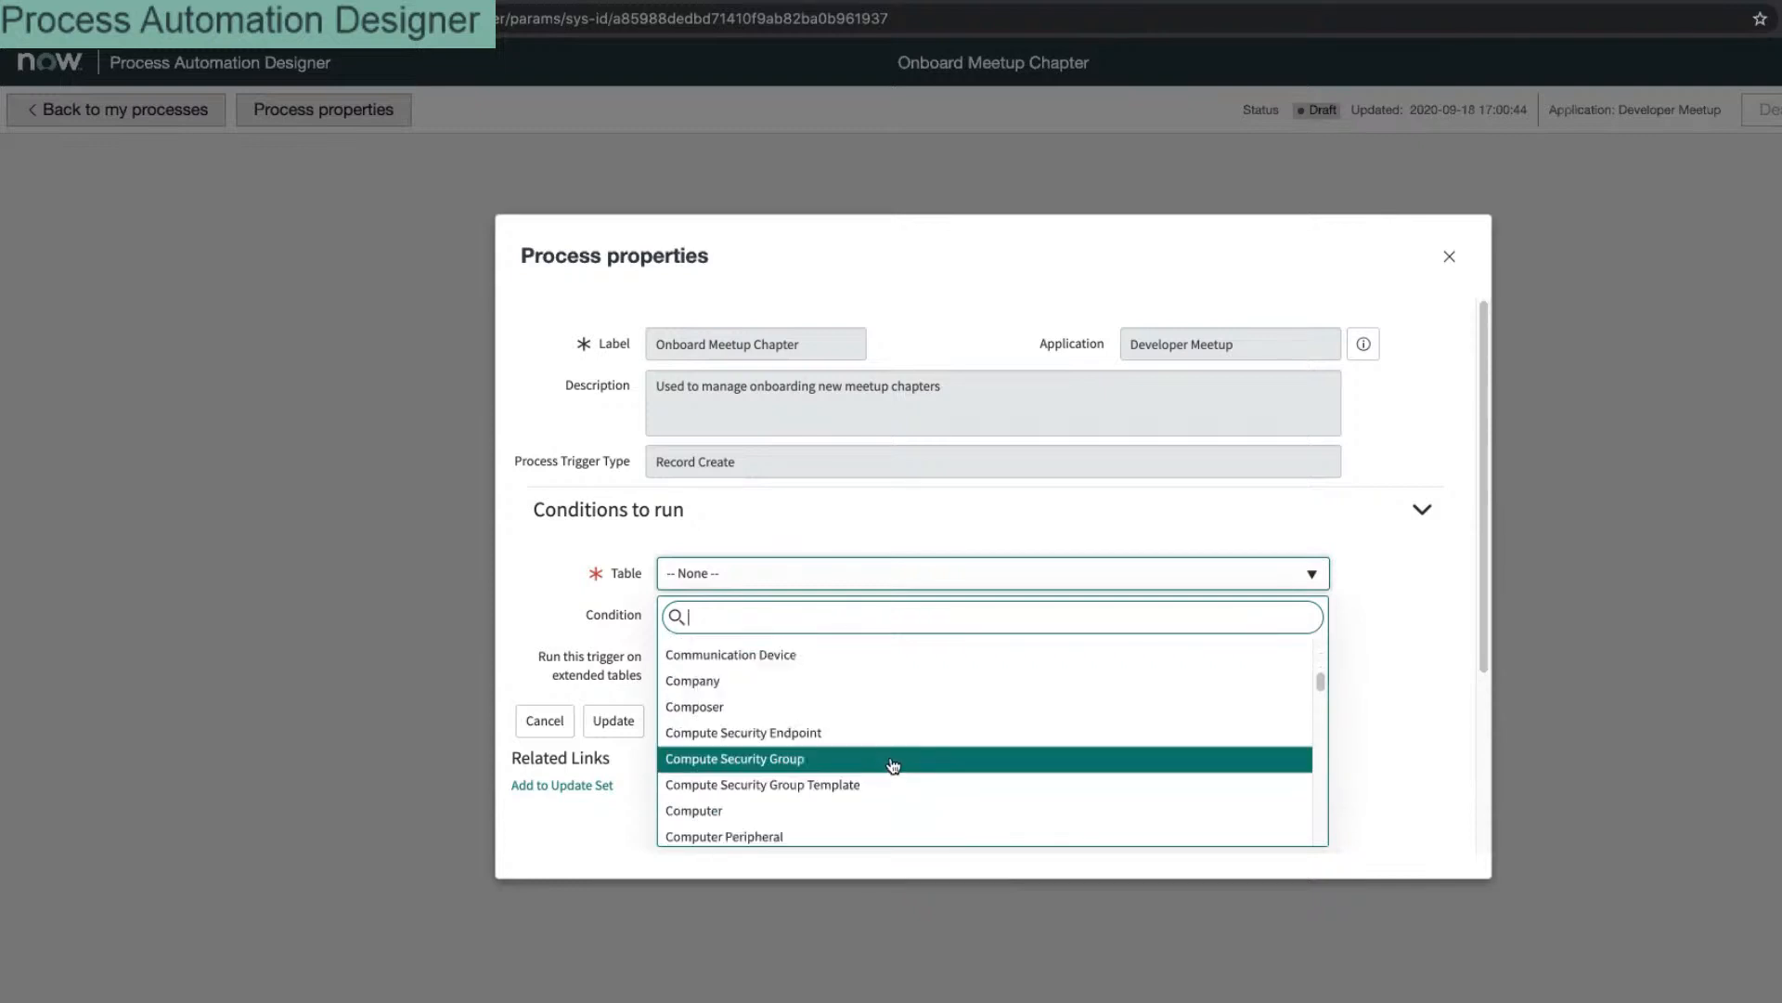
pyautogui.scroll(-20, 894, 759)
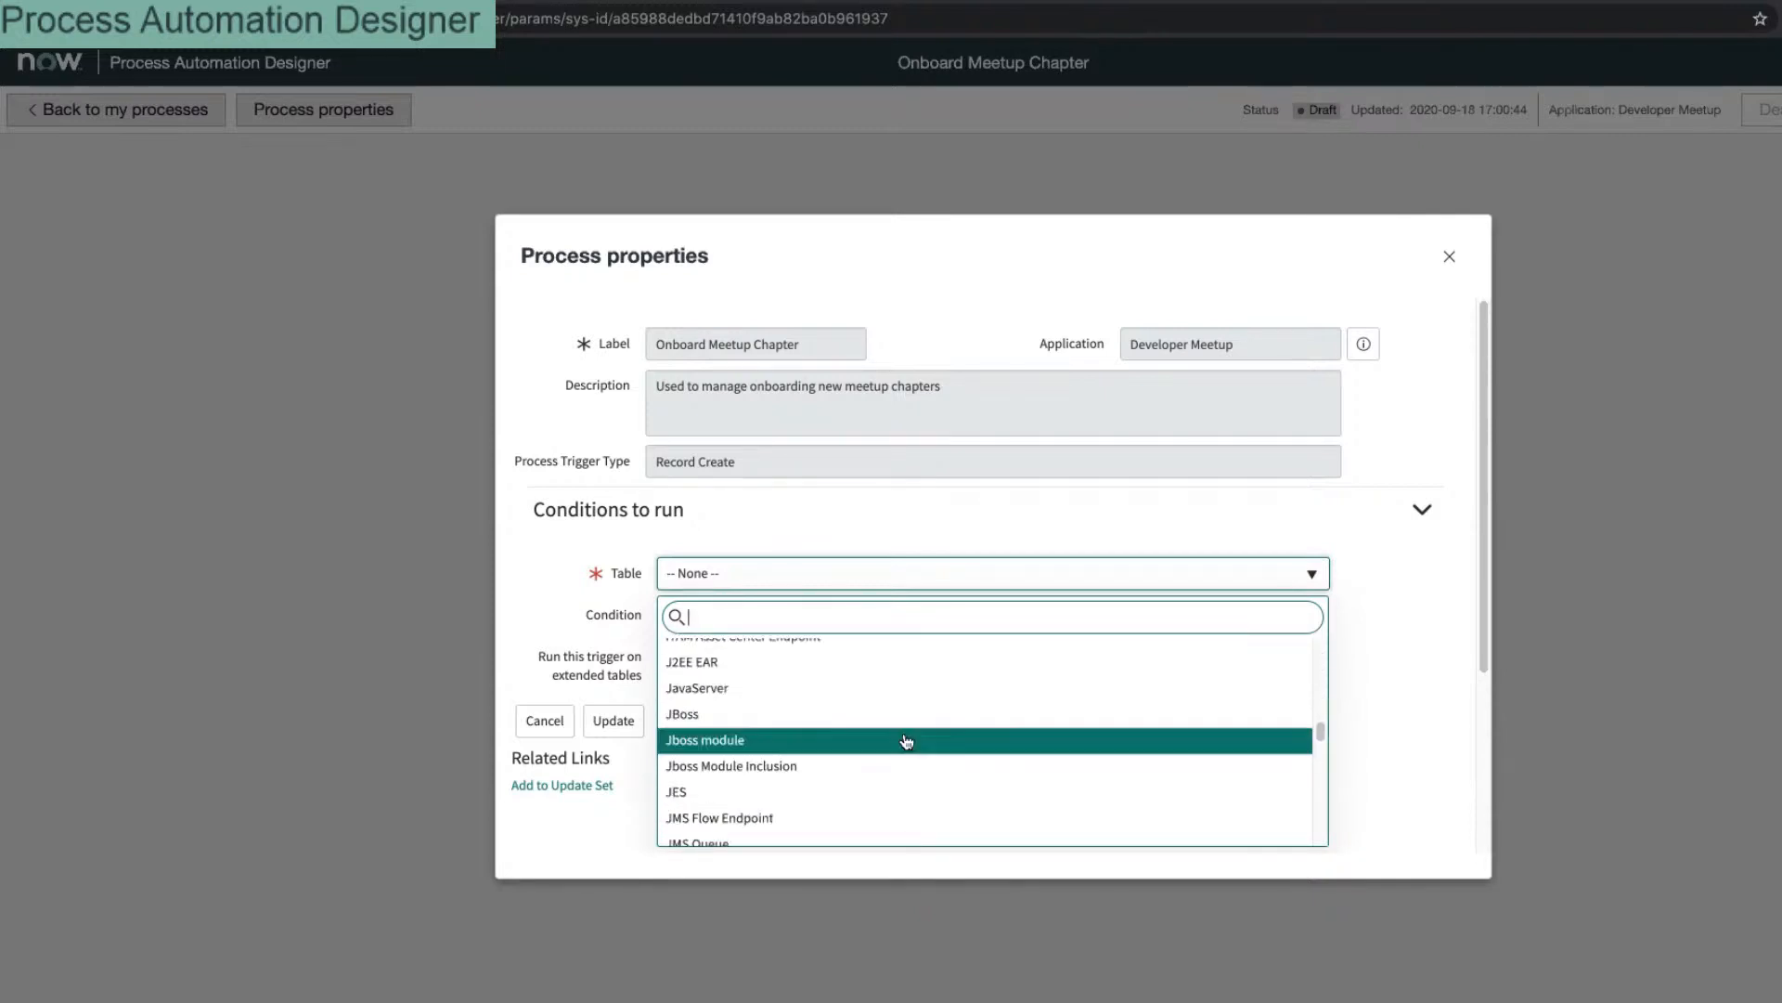
pyautogui.scroll(-20, 908, 738)
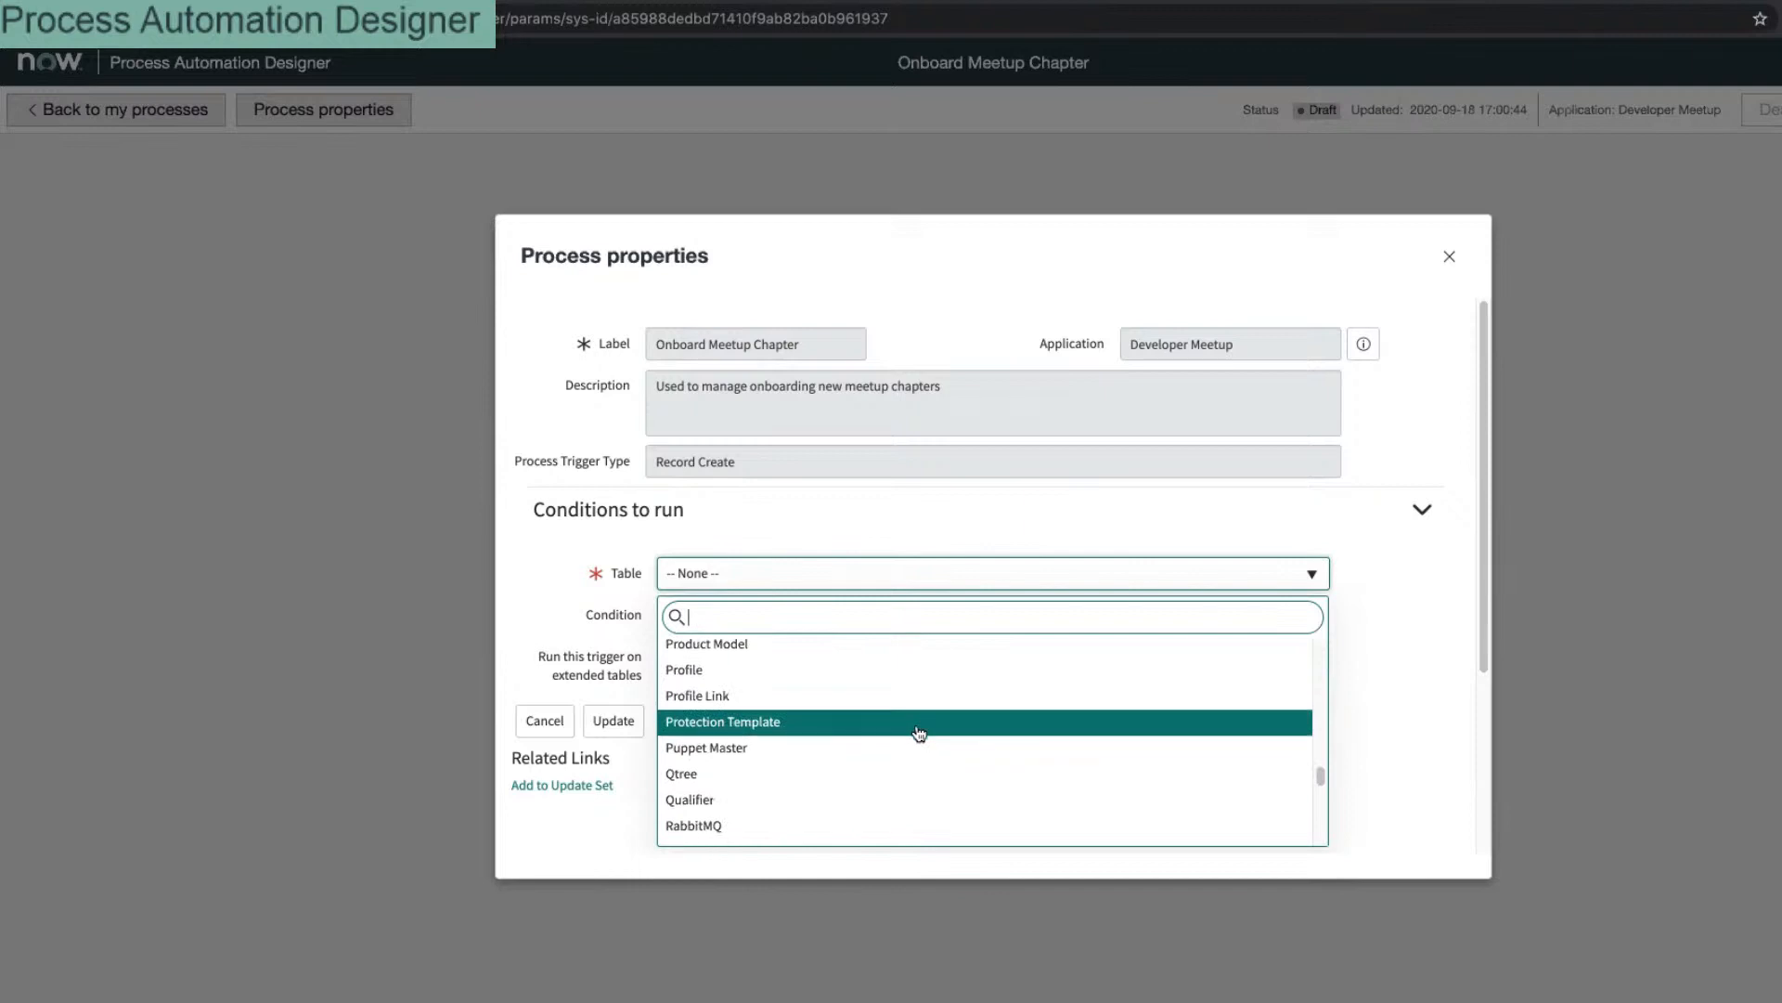
pyautogui.scroll(-20, 924, 728)
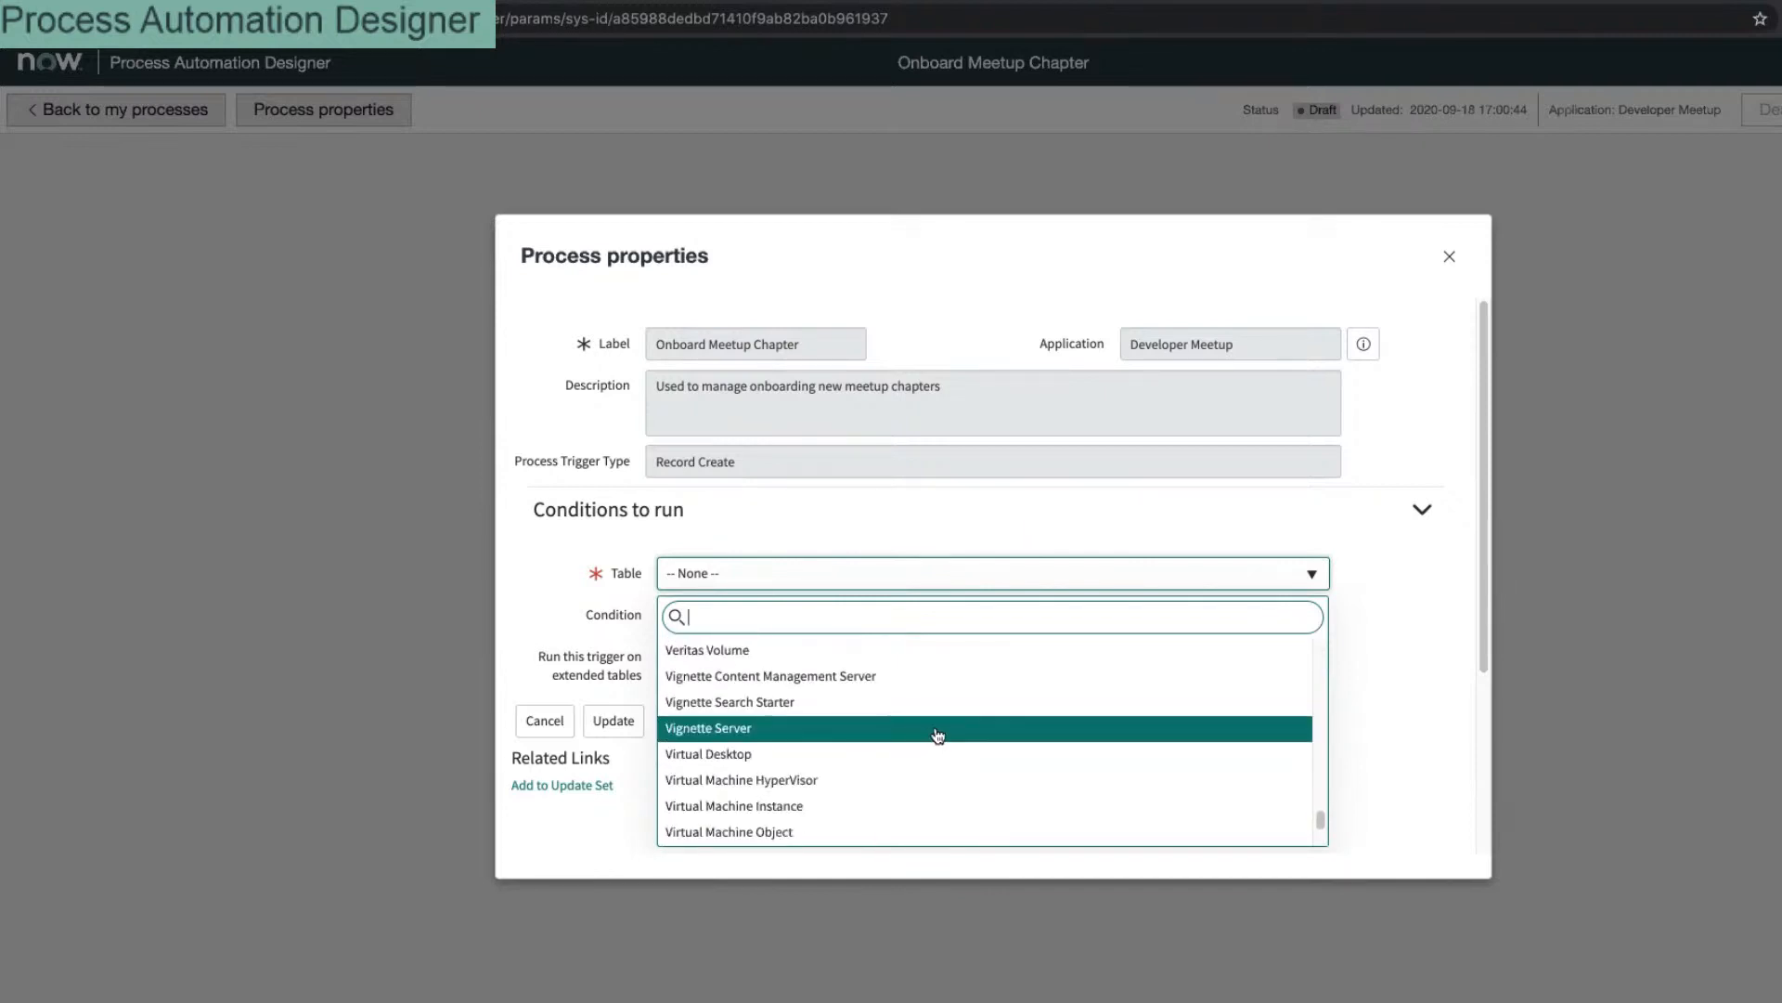
pyautogui.scroll(-10, 935, 740)
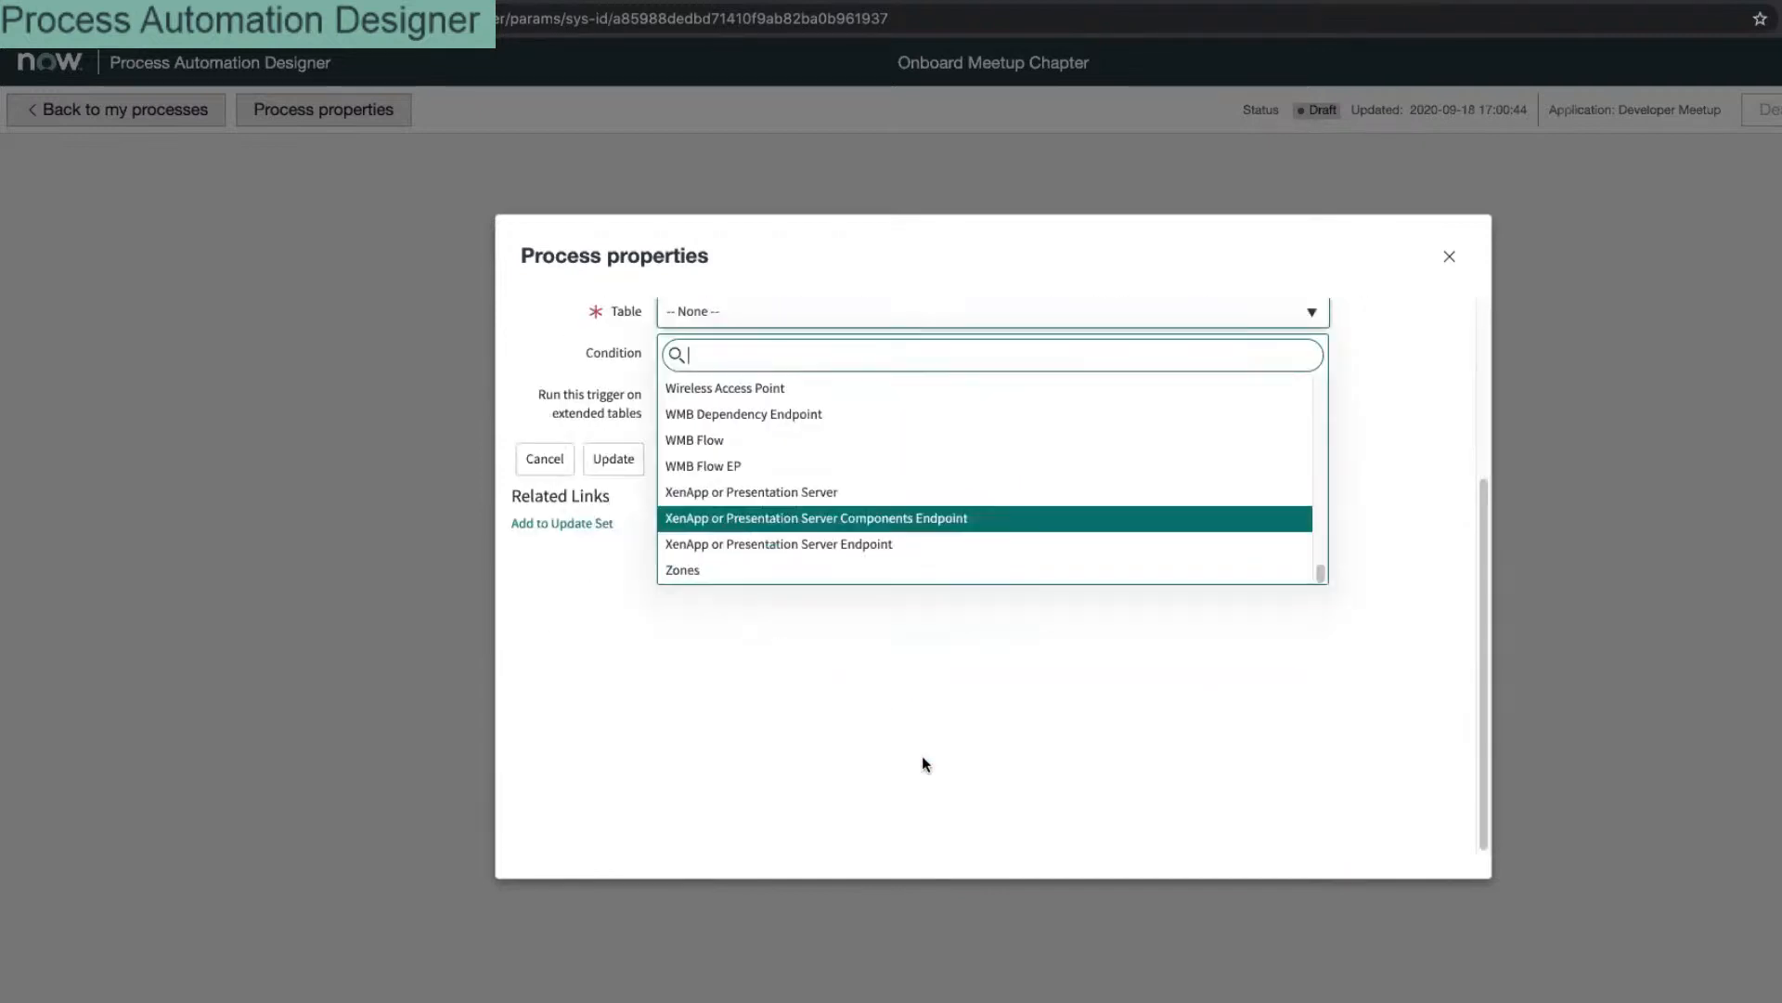
pyautogui.scroll(3, 778, 687)
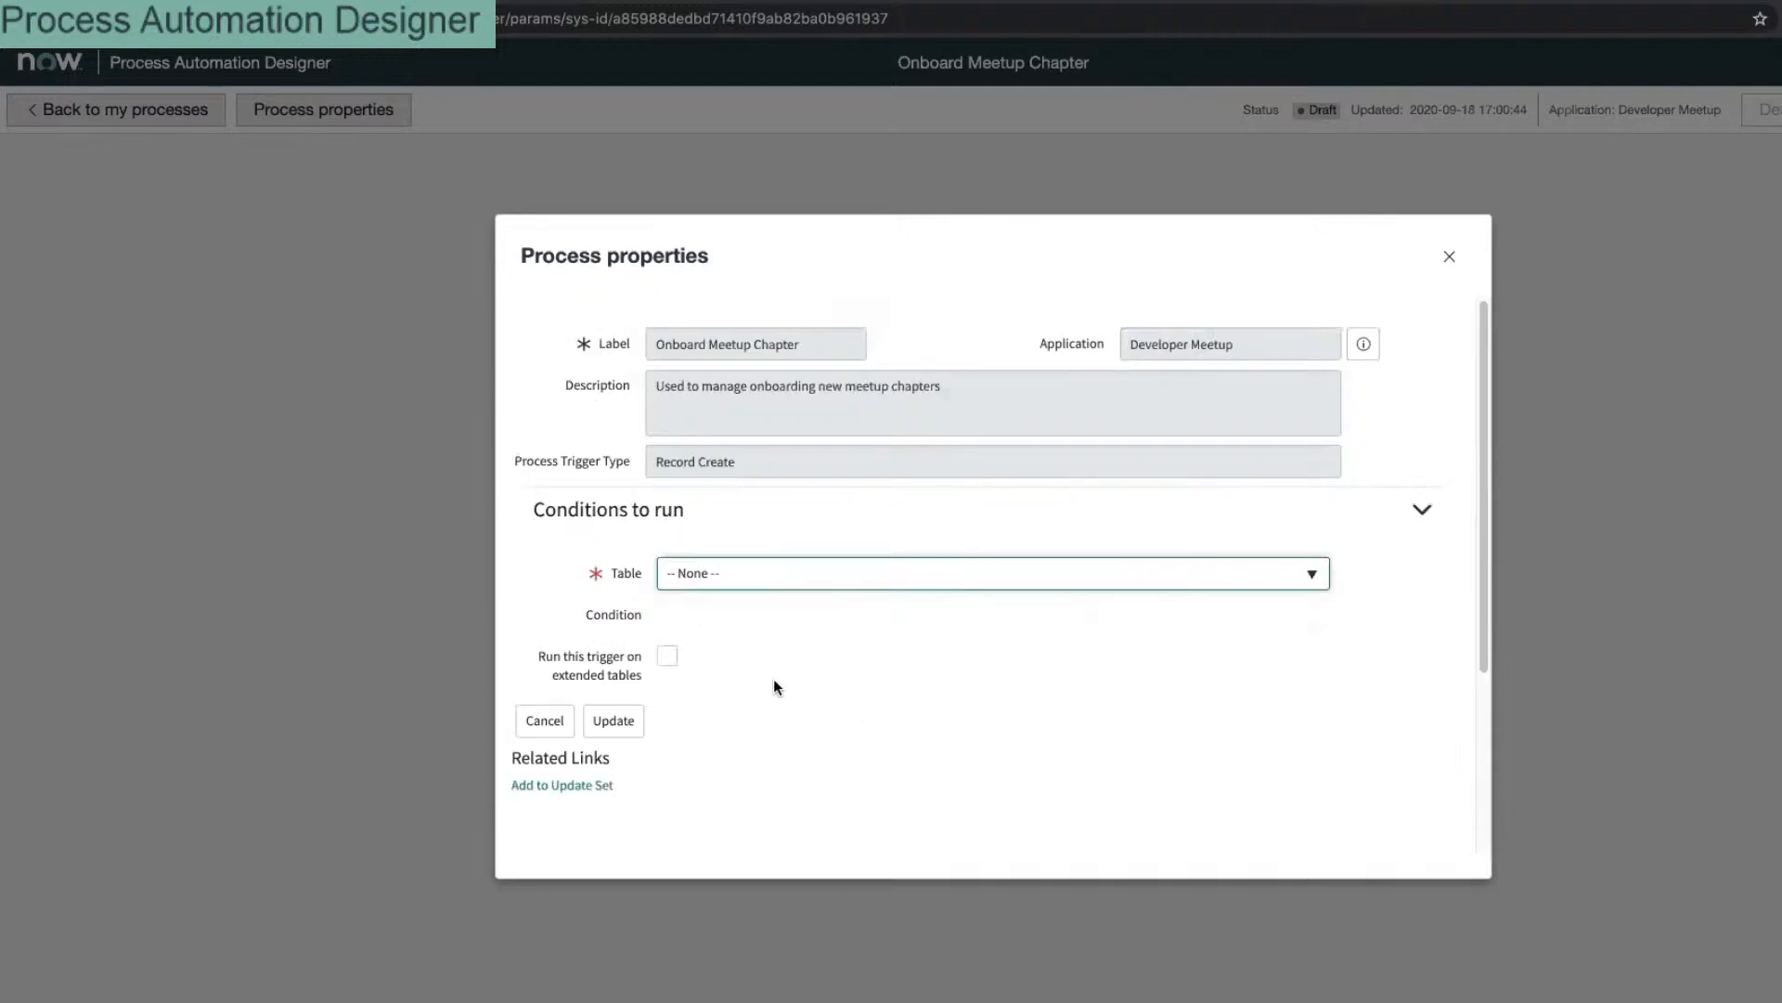
# Step: Search the tables for 'mvp', then close the properties without a trigger table
pyautogui.click(728, 572)
pyautogui.write('mvp')
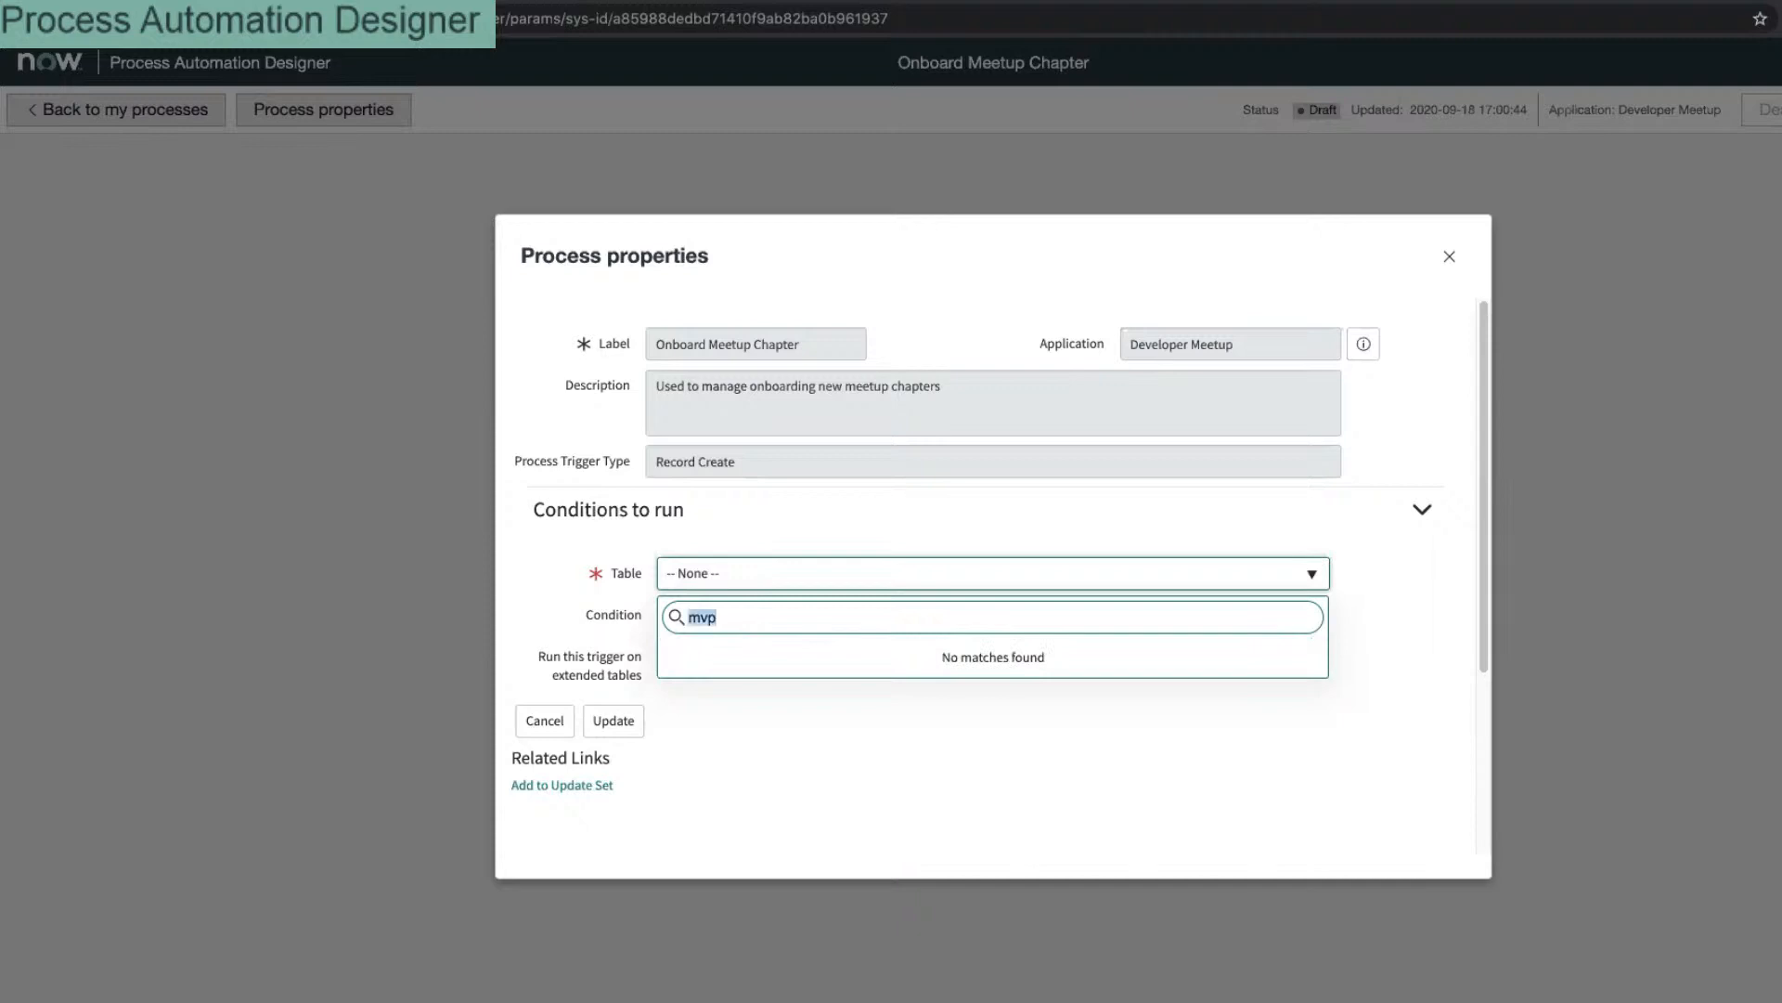
pyautogui.press('BackSpace')
pyautogui.press('BackSpace')
pyautogui.press('BackSpace')
pyautogui.click(584, 728)
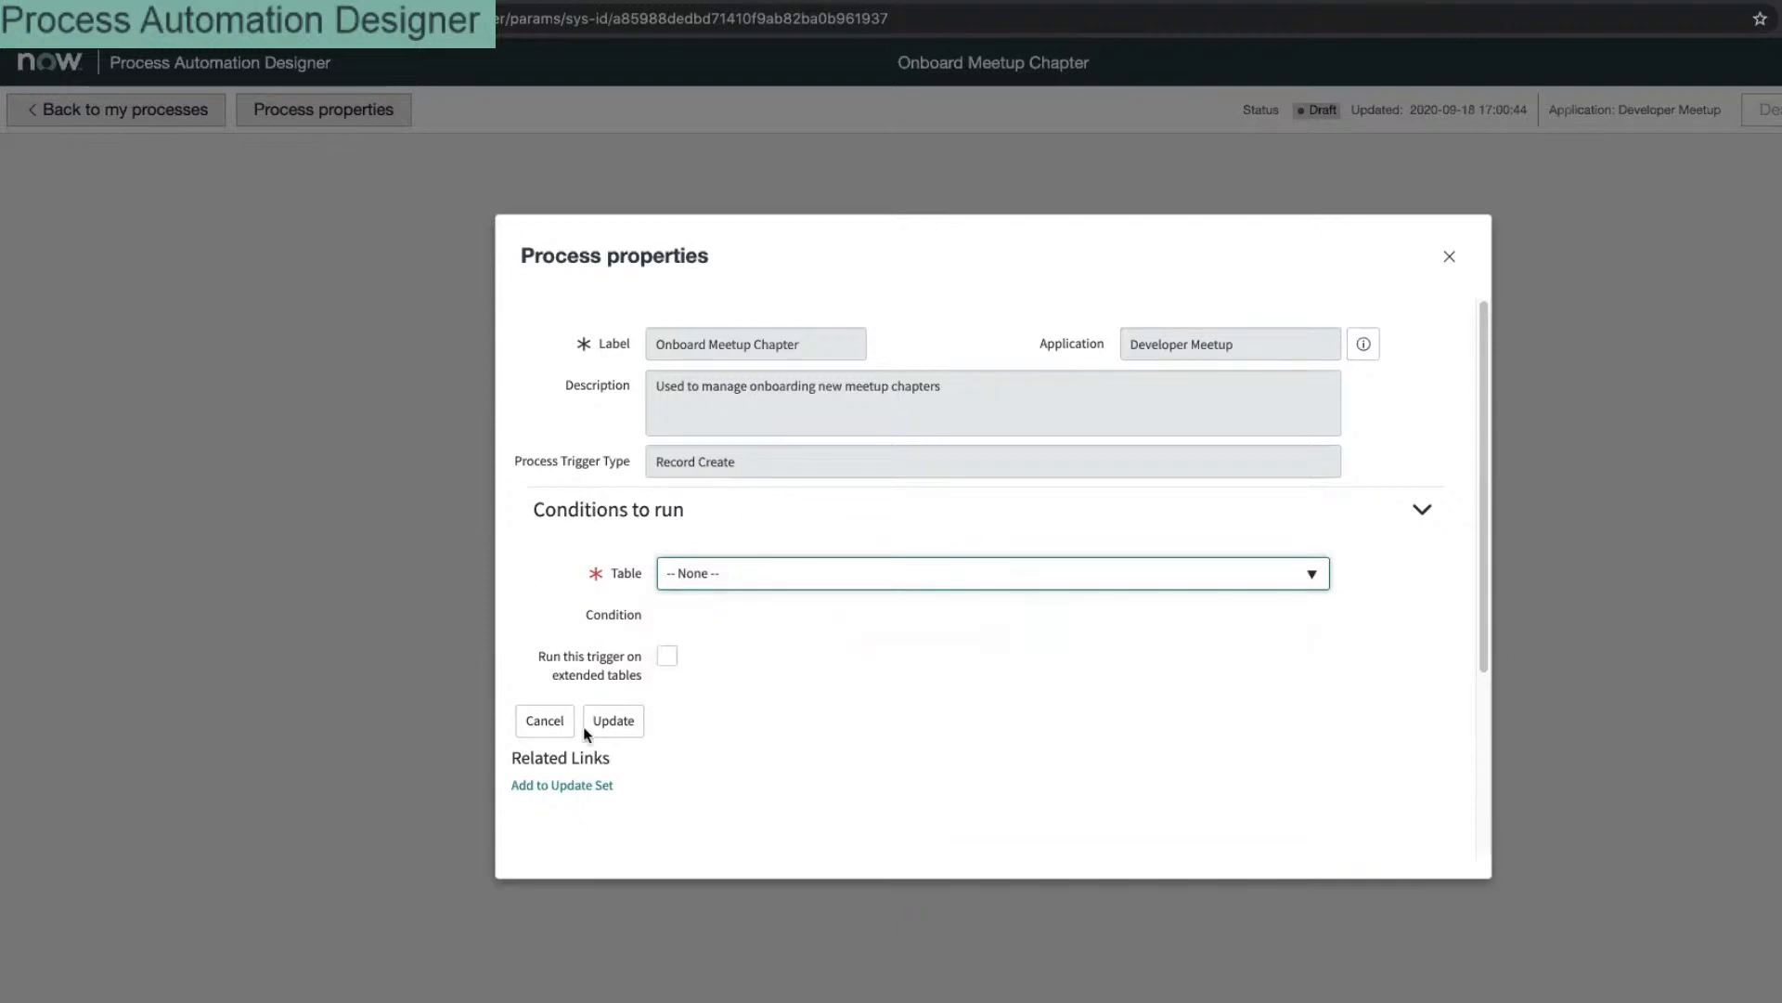
pyautogui.click(545, 725)
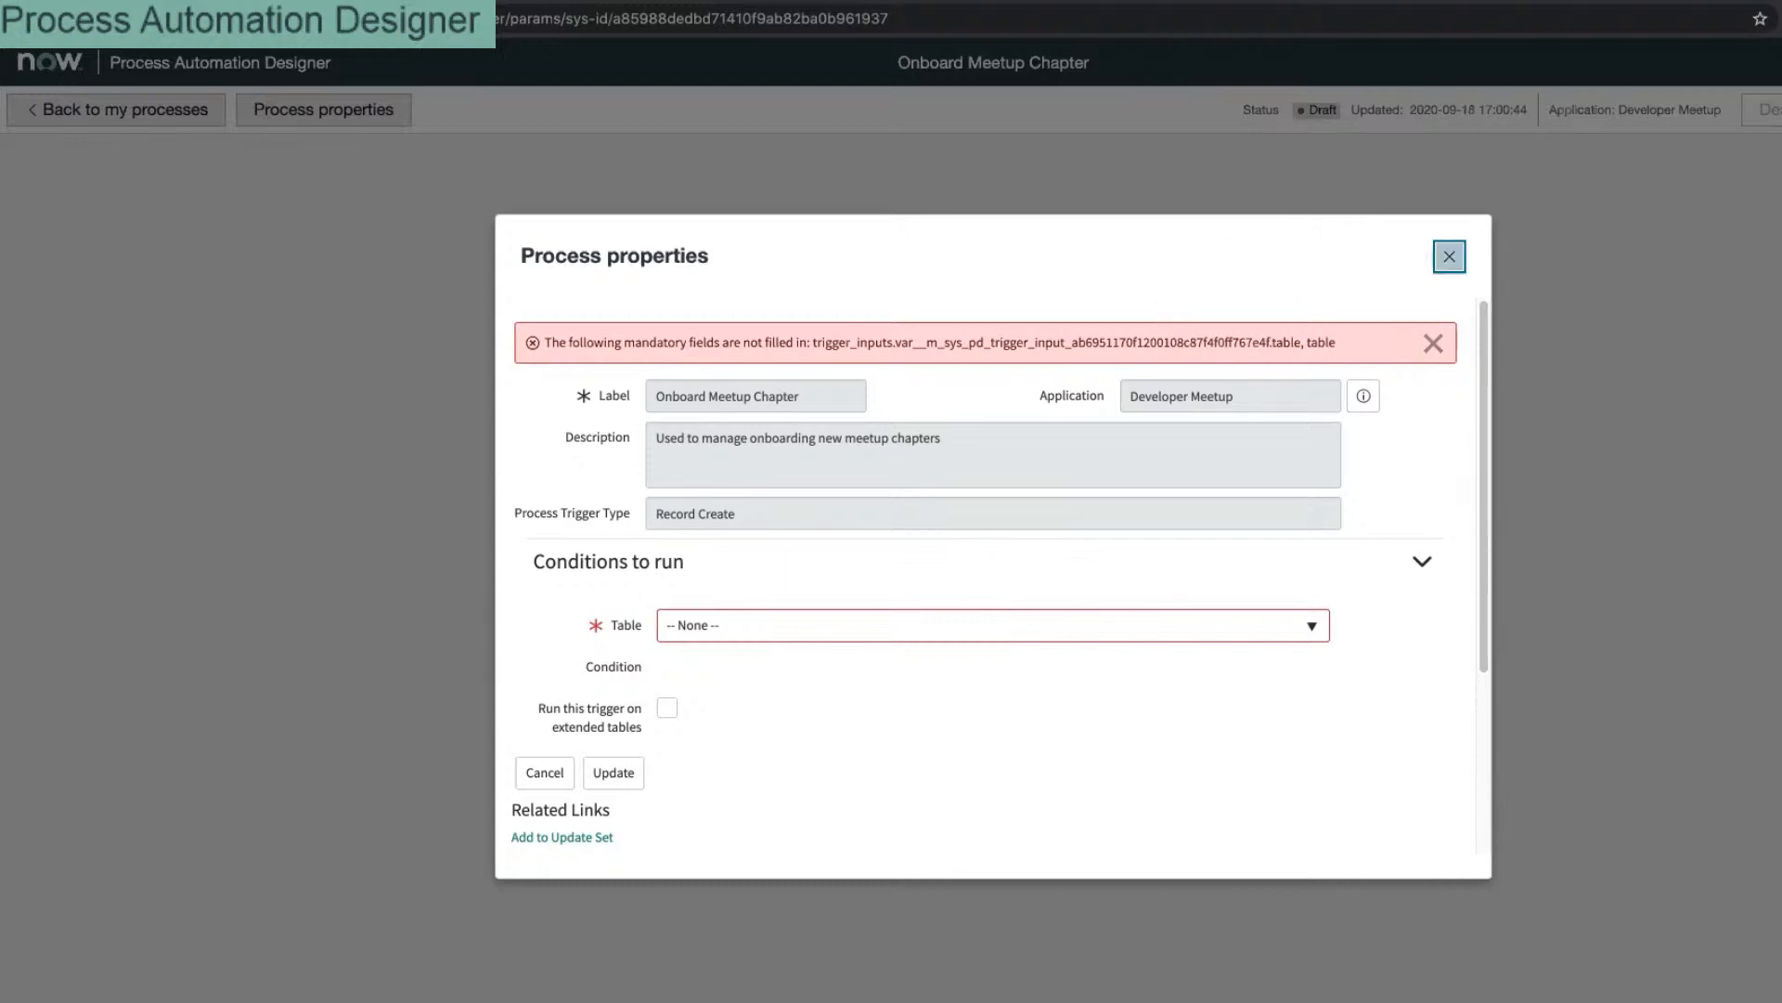
pyautogui.click(1449, 256)
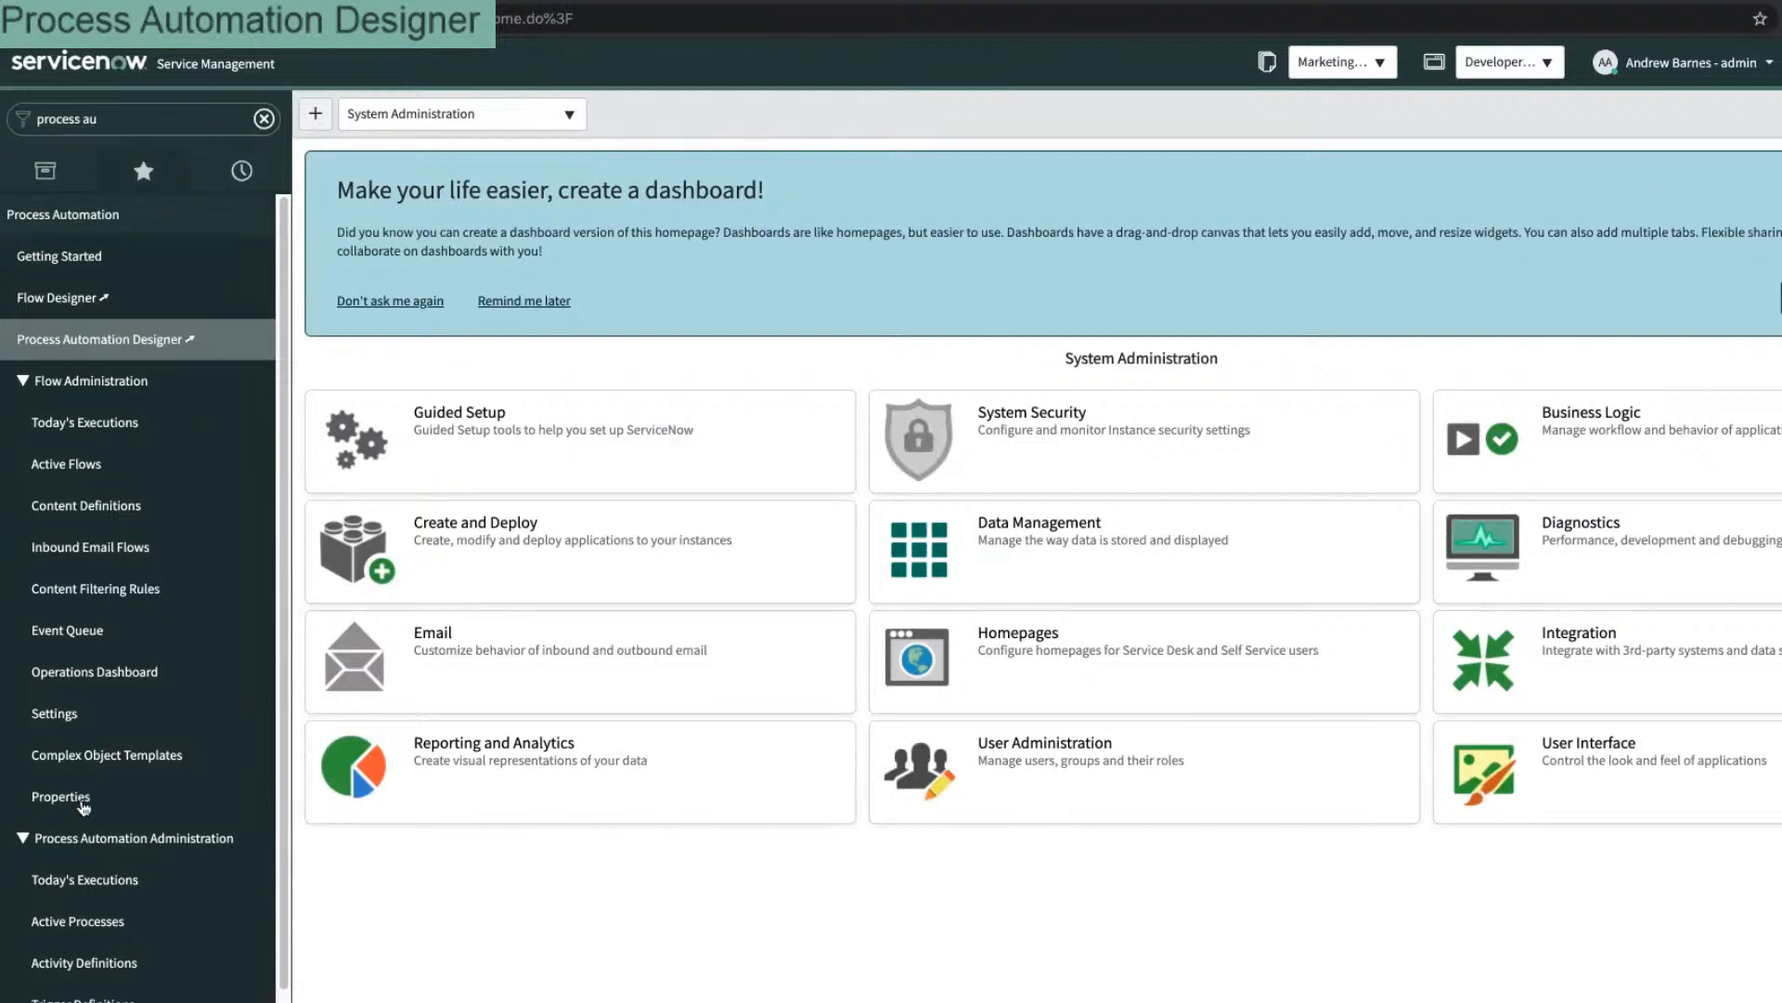
# Step: Filter the navigator for 'trigger' and open the Trigger Definitions list
pyautogui.click(168, 112)
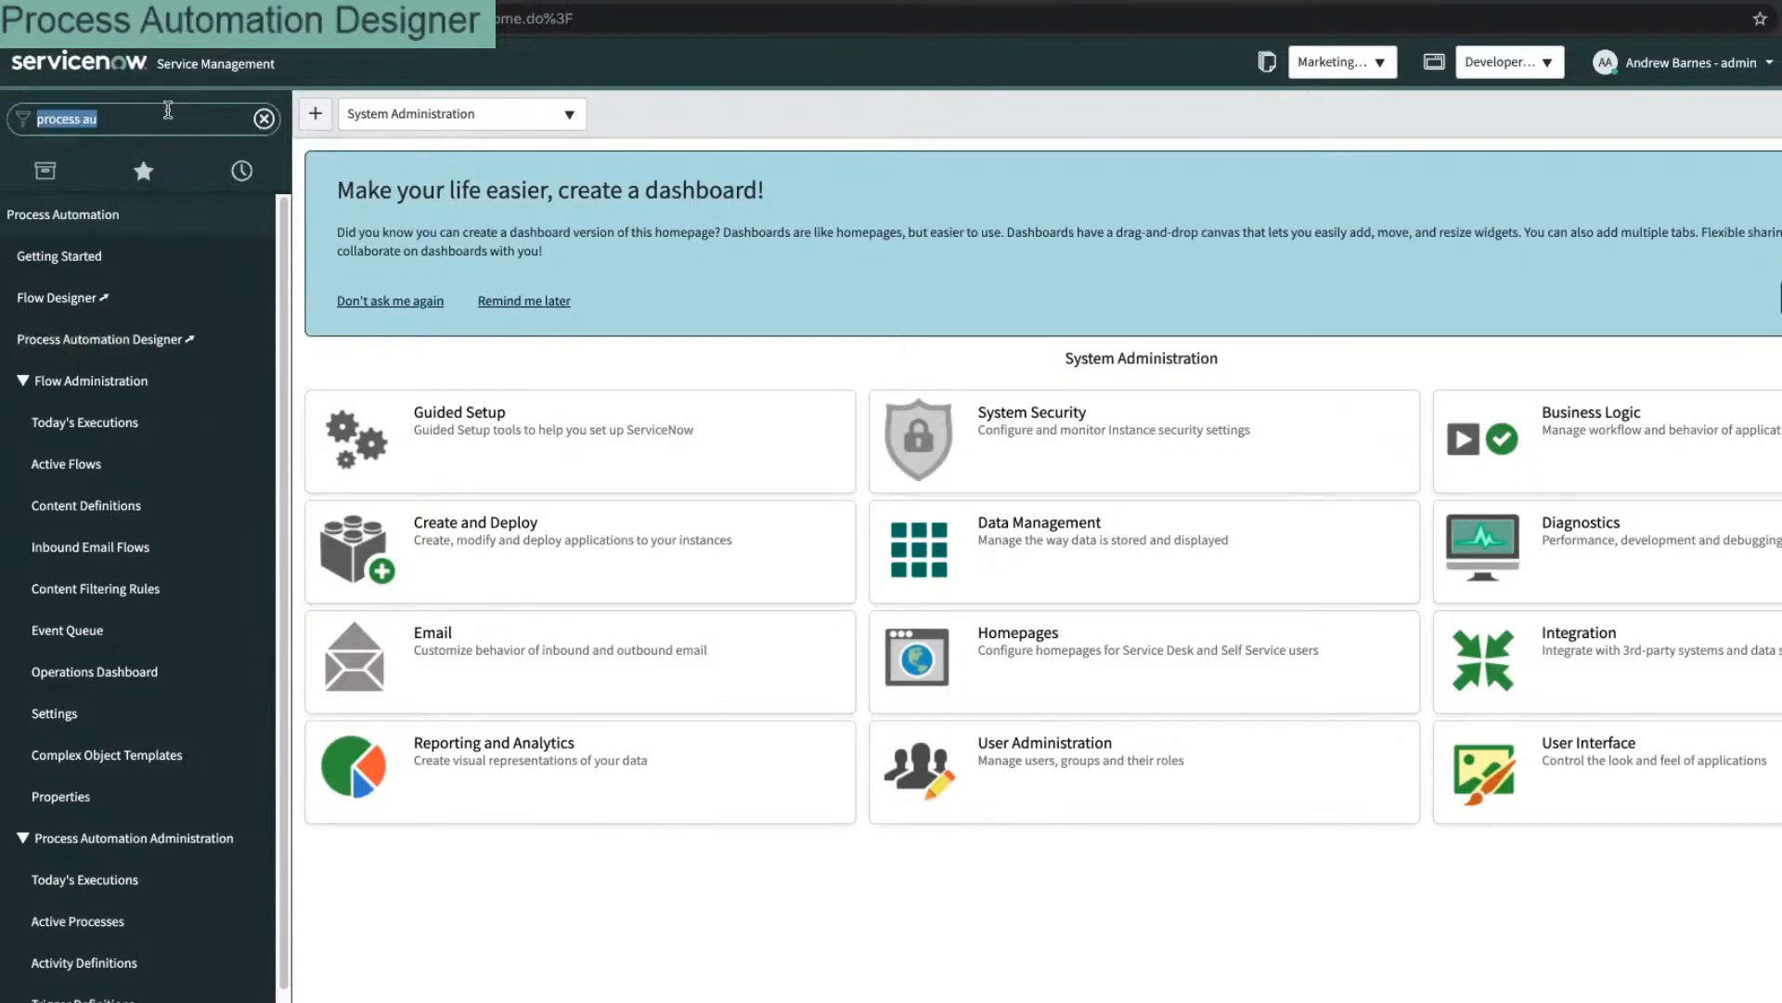
pyautogui.write('trigger')
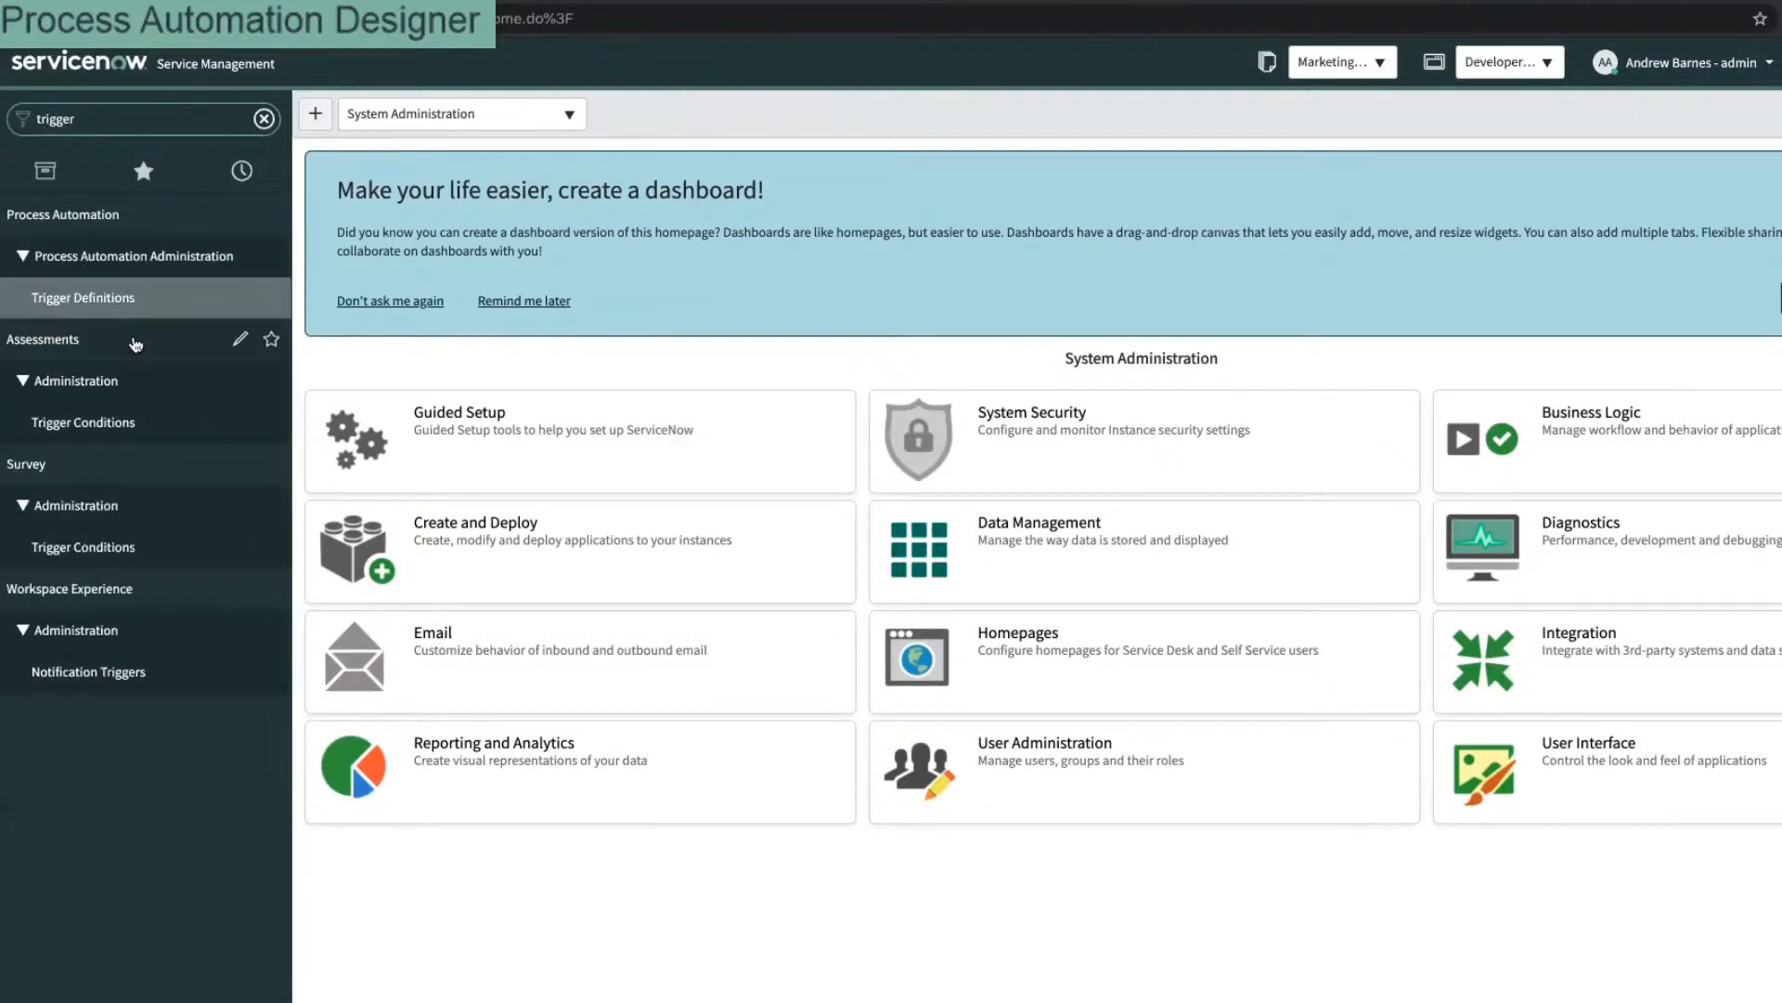
pyautogui.click(114, 297)
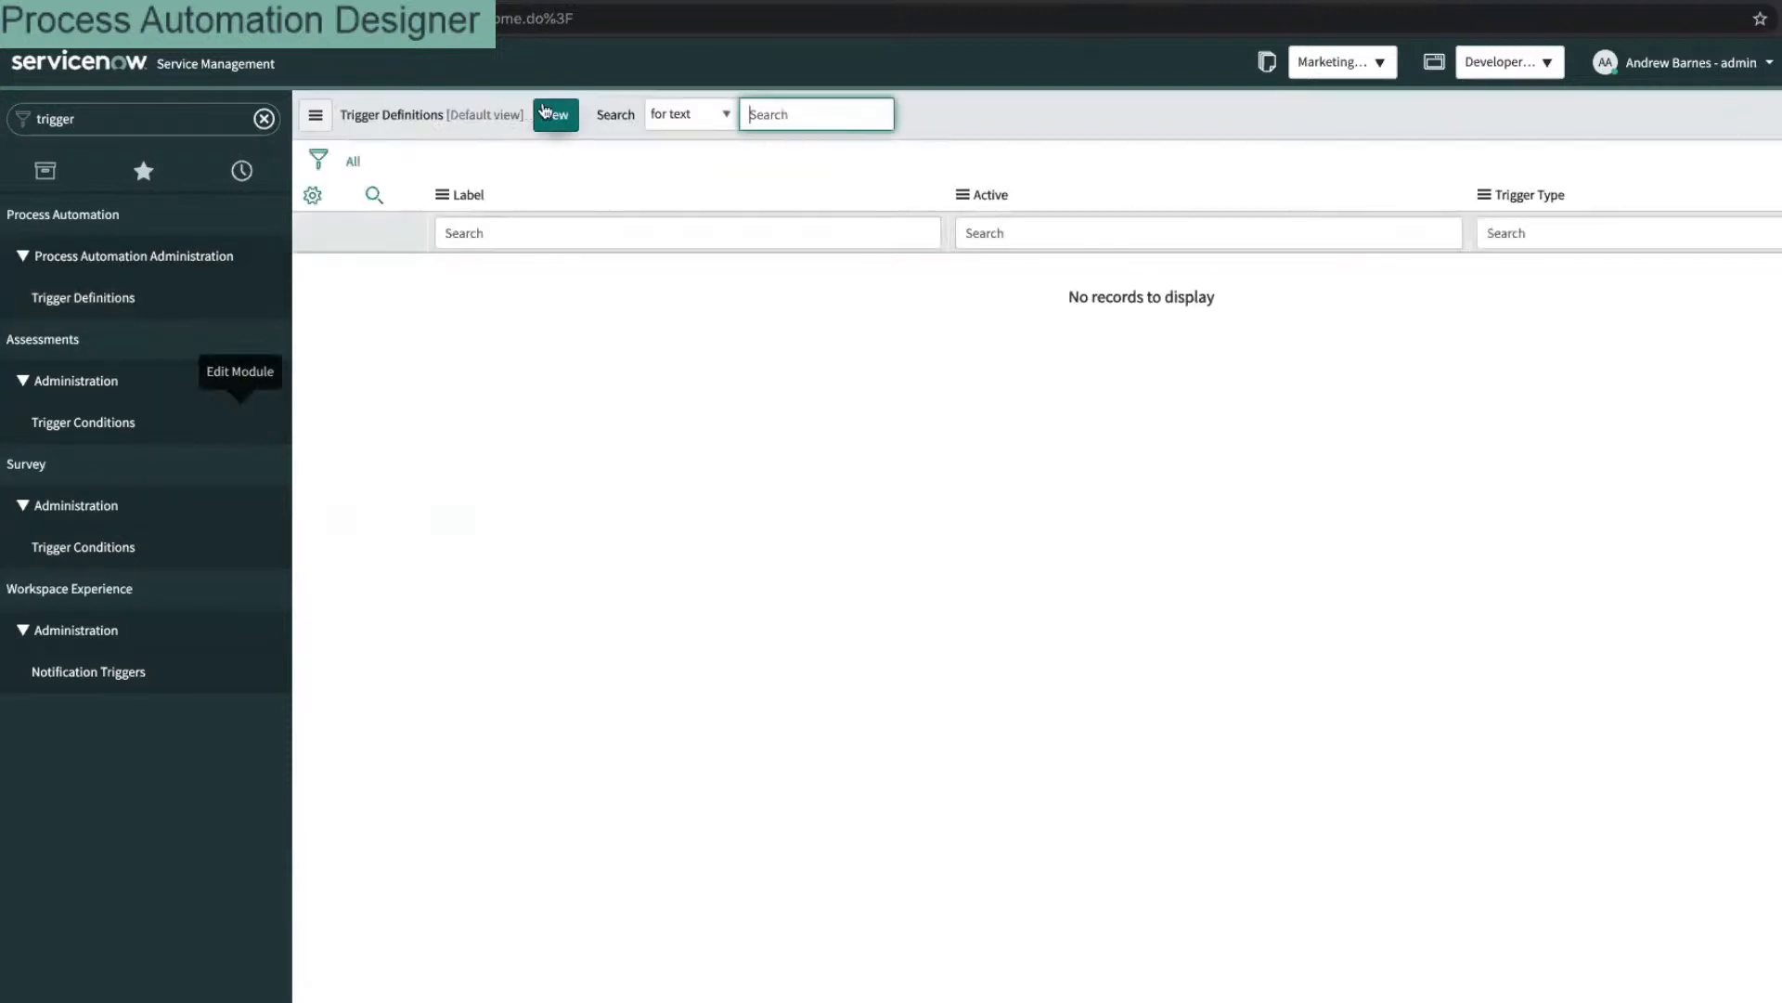
# Step: Create a trigger definition labelled 'The places I will go' with Record Create and save it
pyautogui.click(548, 113)
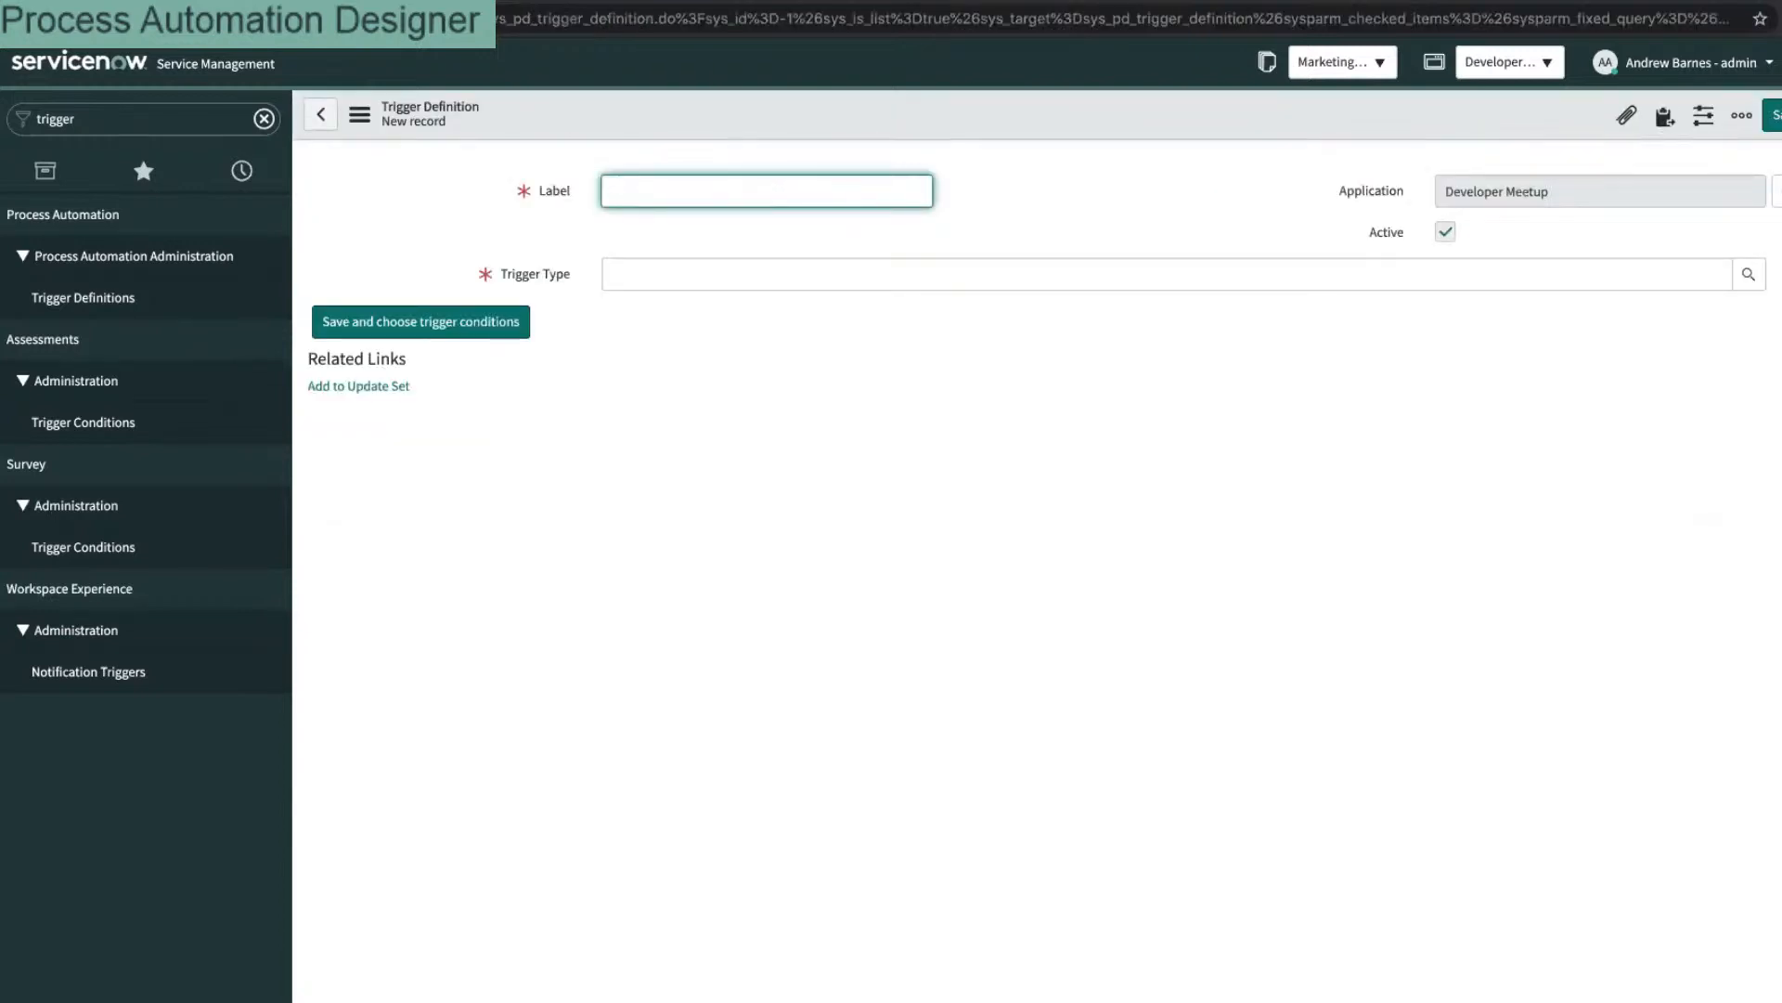
pyautogui.write('The places I will go')
pyautogui.press('Tab')
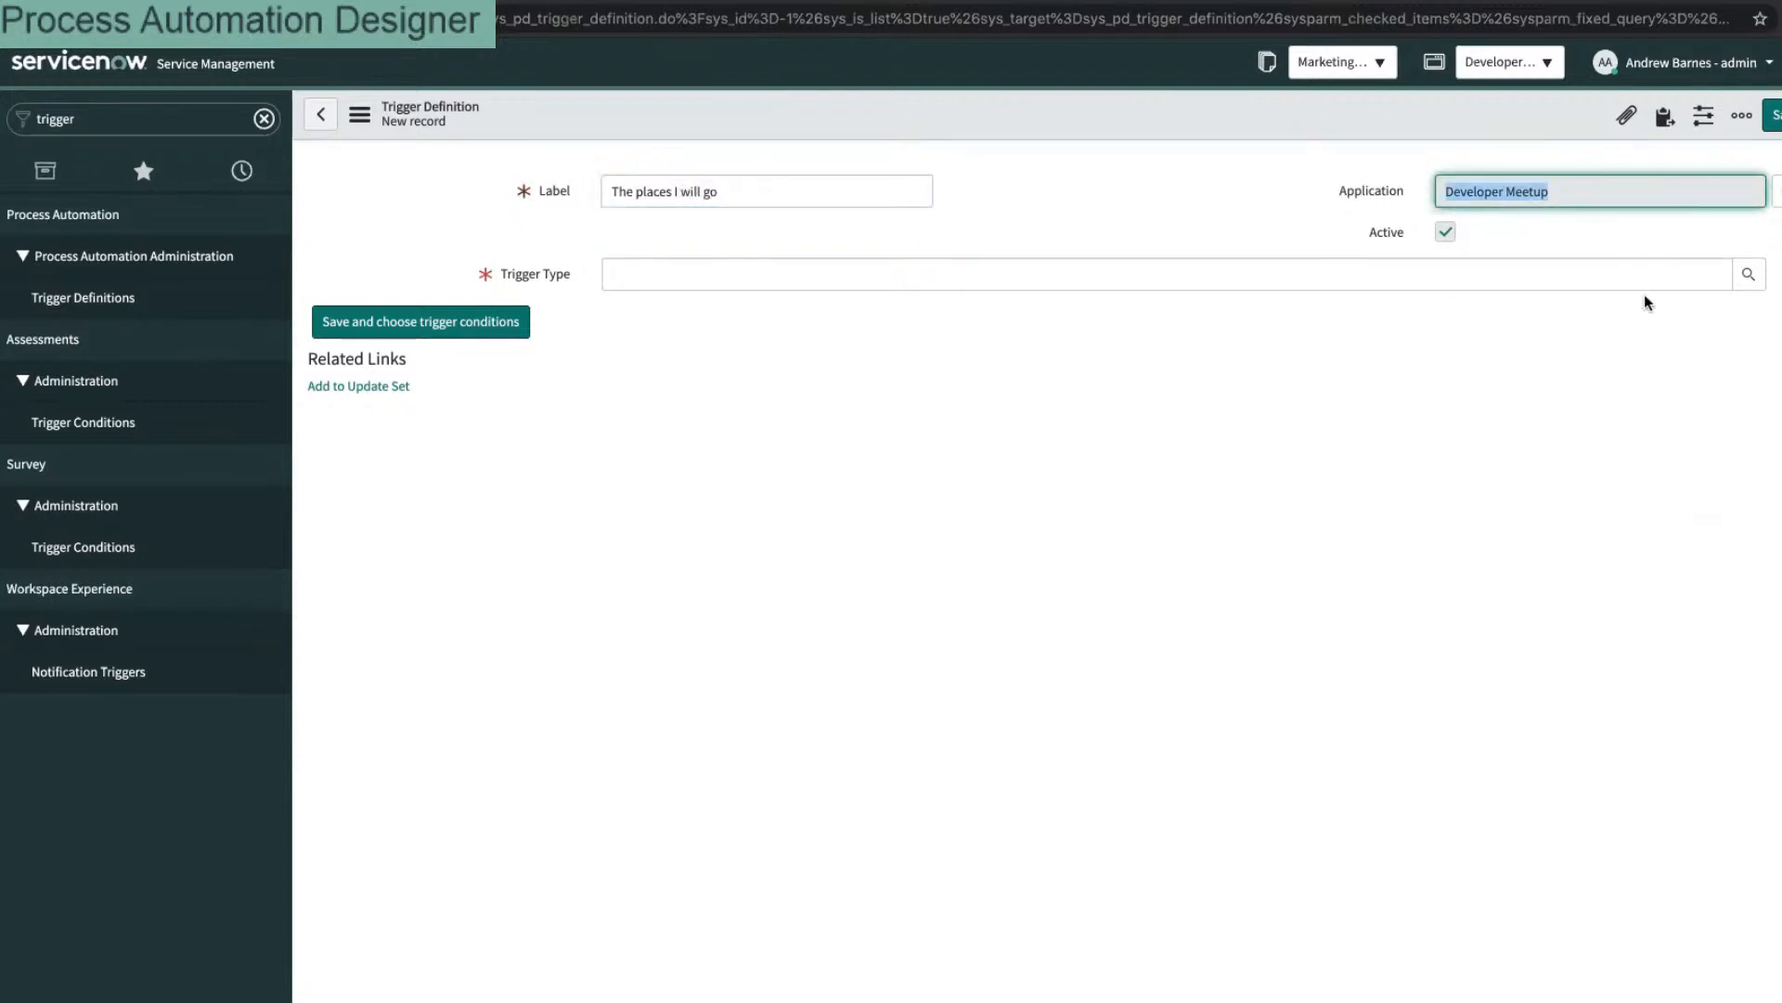
pyautogui.click(1693, 274)
pyautogui.click(1748, 274)
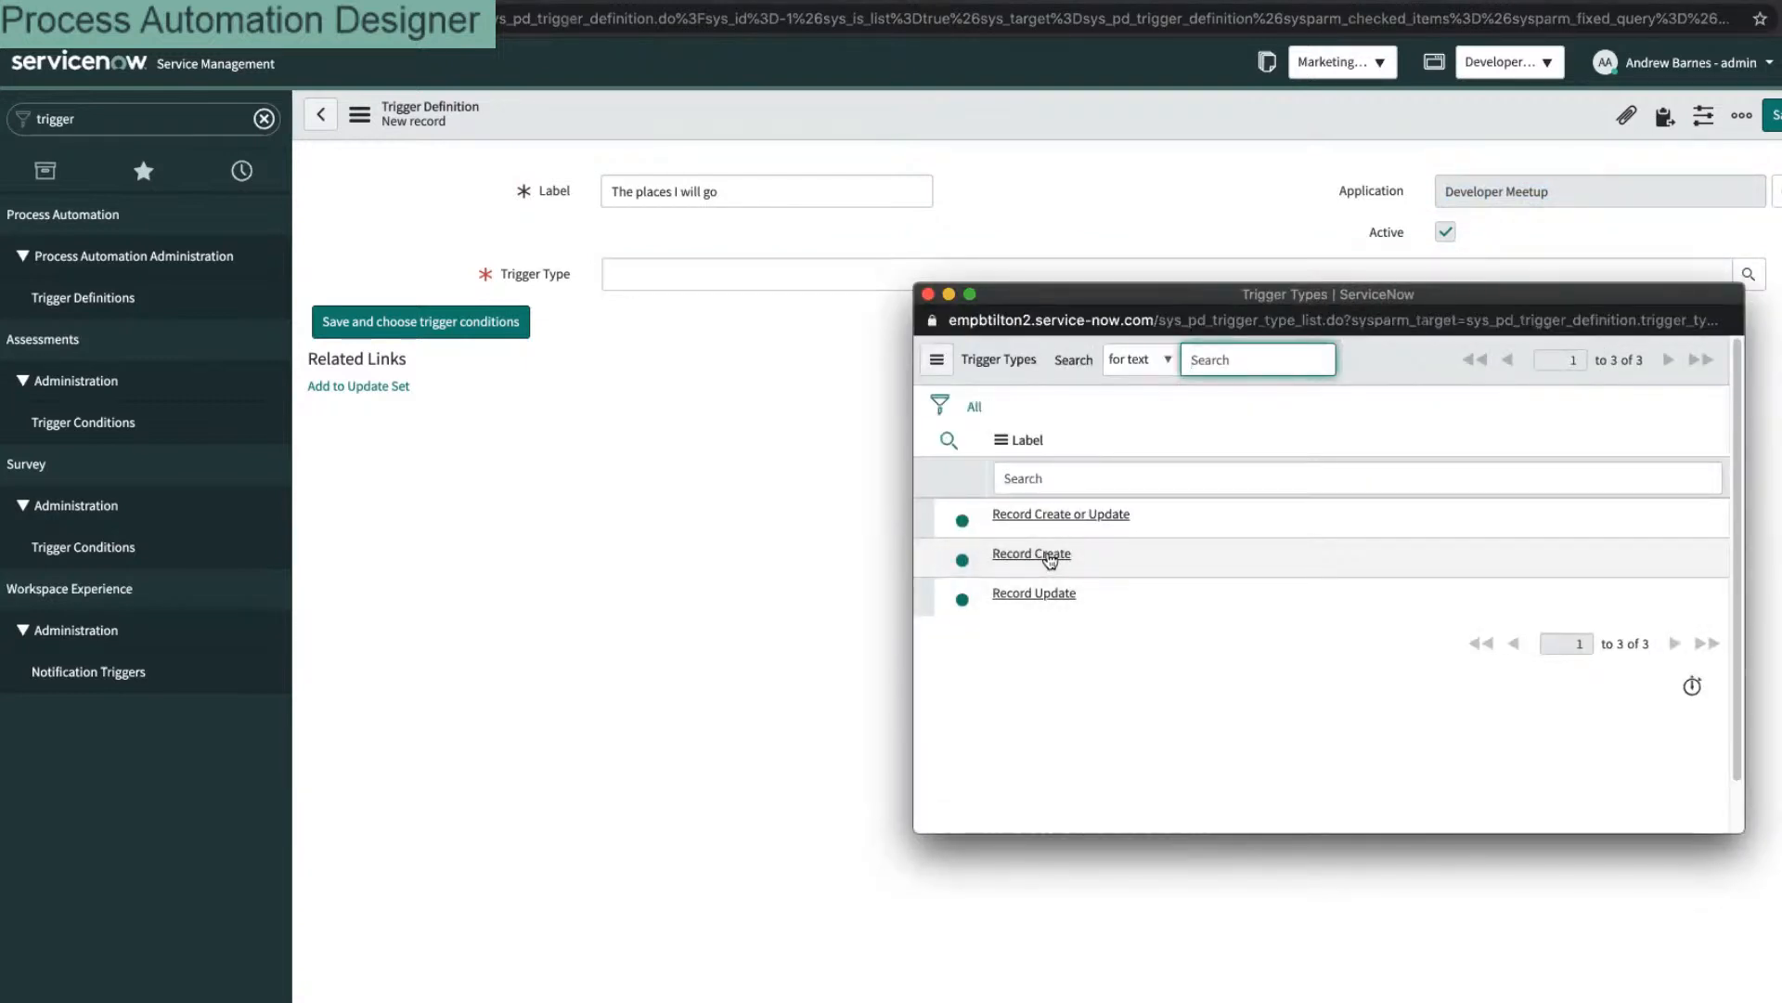
pyautogui.click(1050, 554)
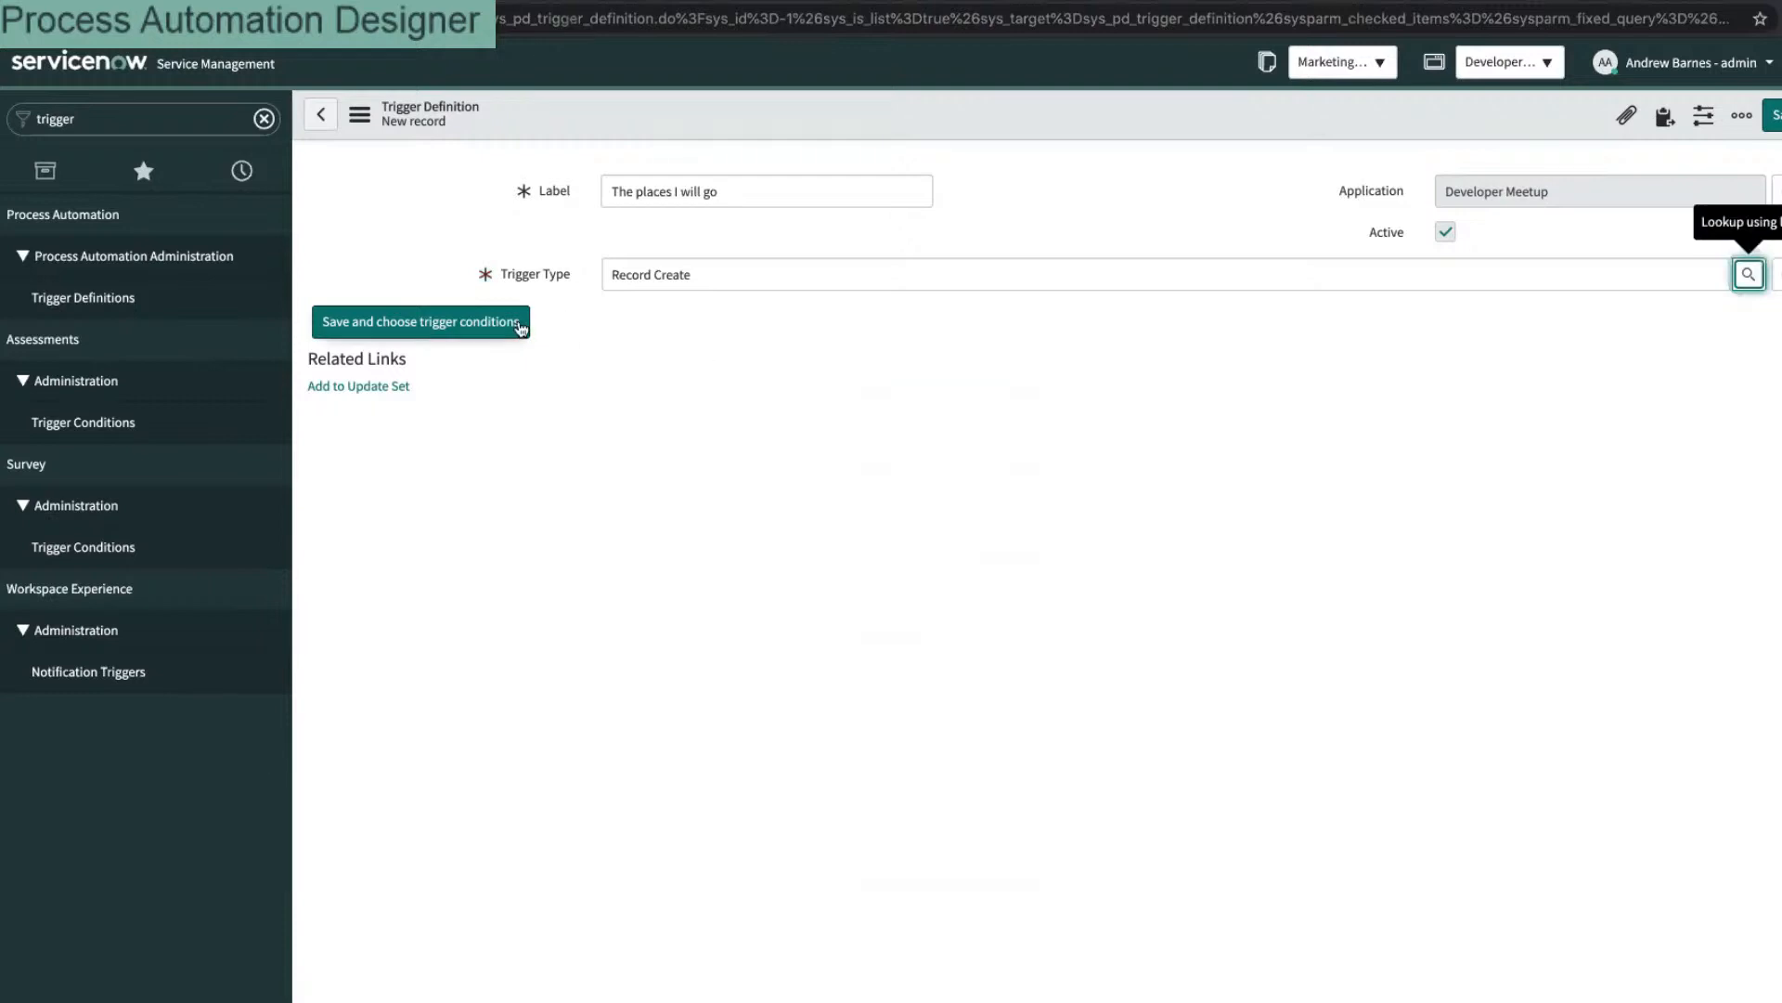
pyautogui.click(518, 325)
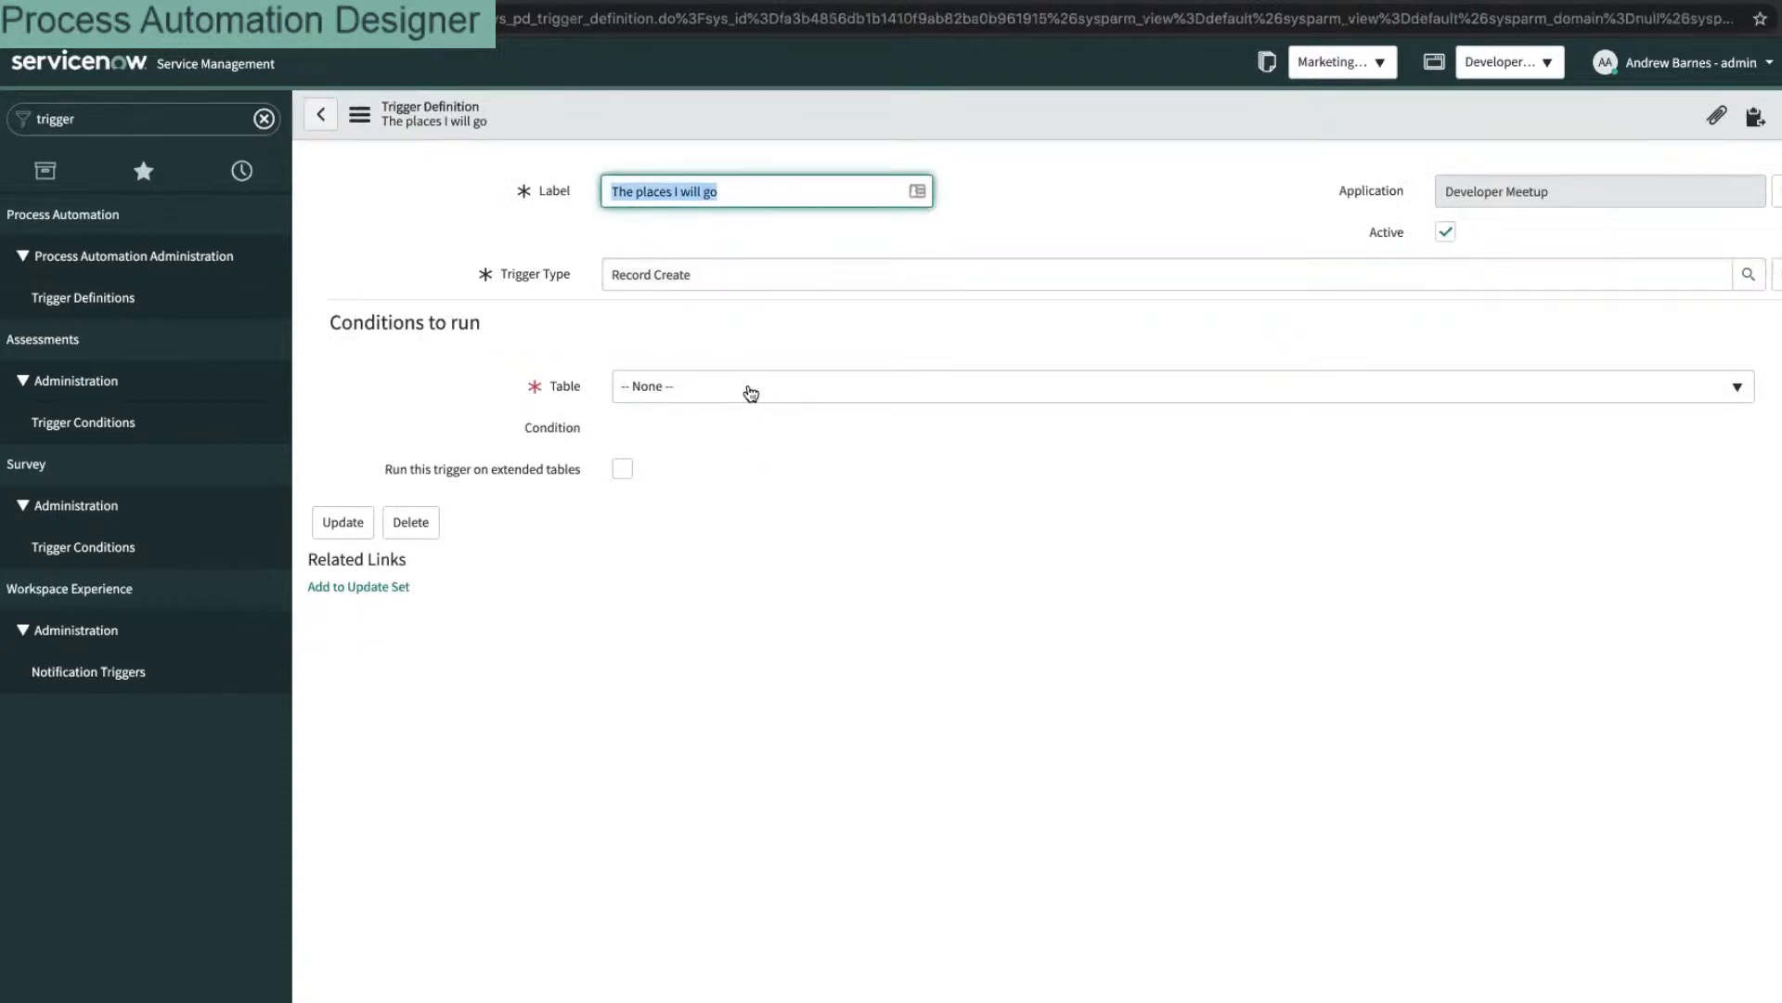
# Step: Search the Table list for 'chap' and 'mvp', then open the Table field's dictionary definition
pyautogui.click(750, 390)
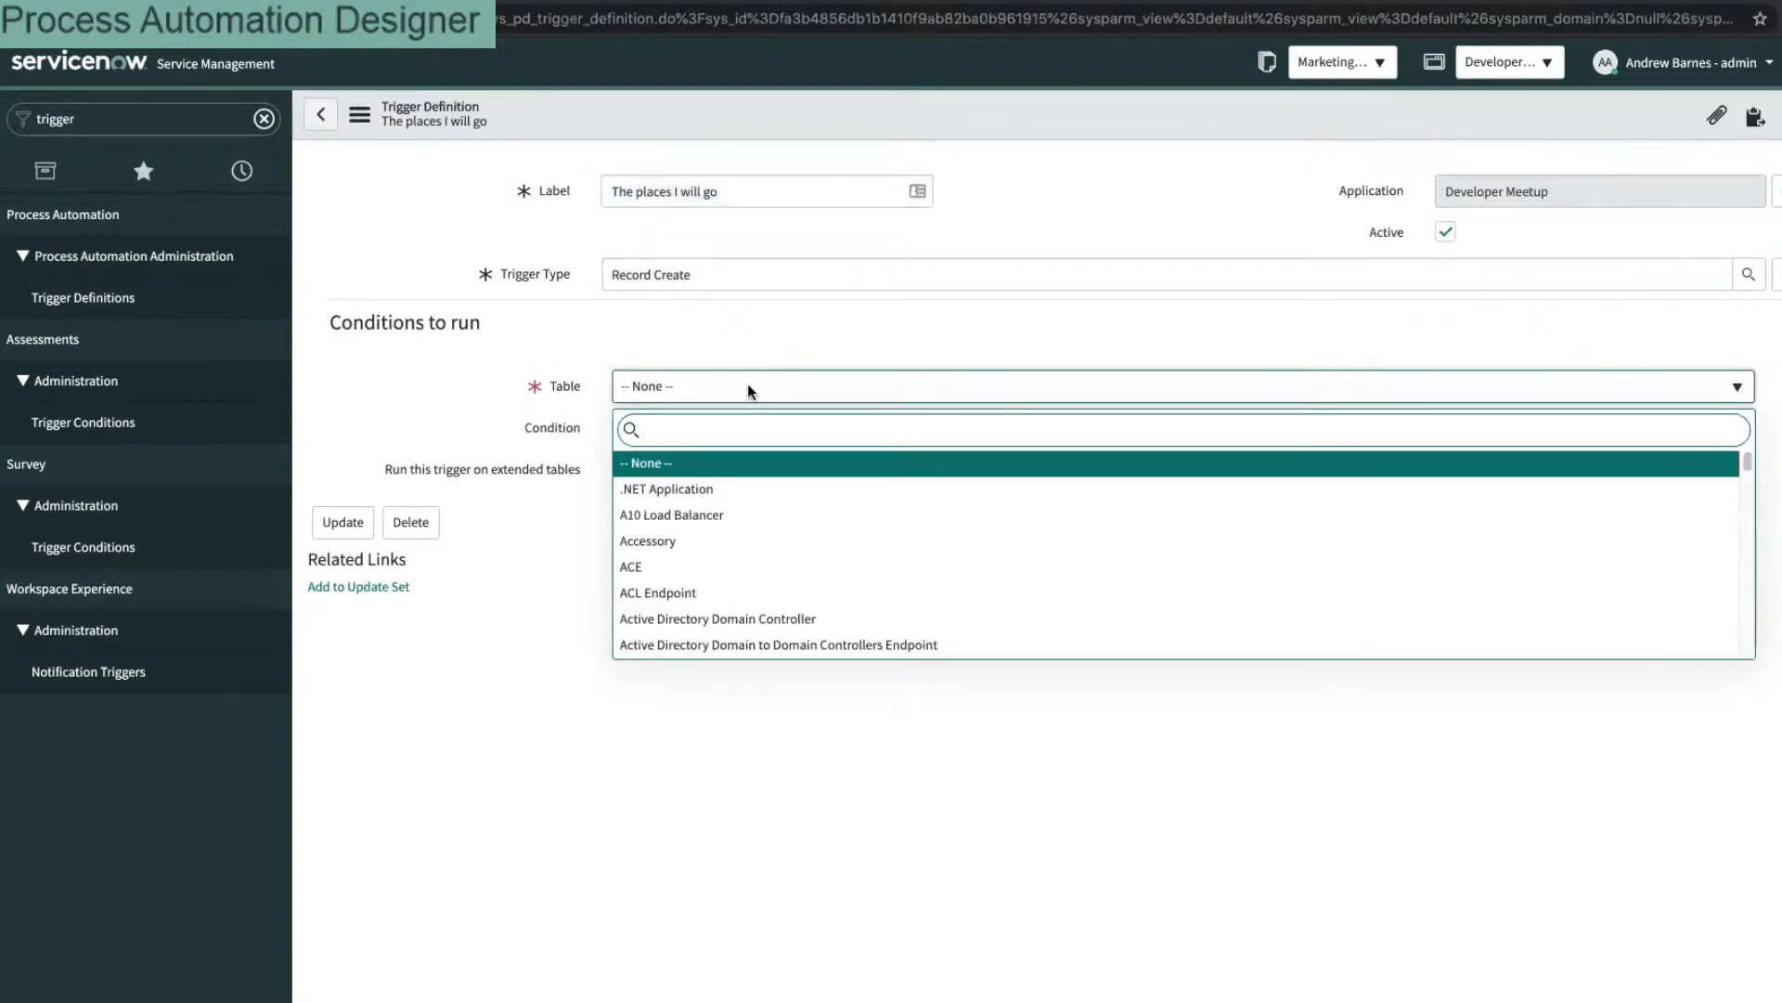
pyautogui.write('chap')
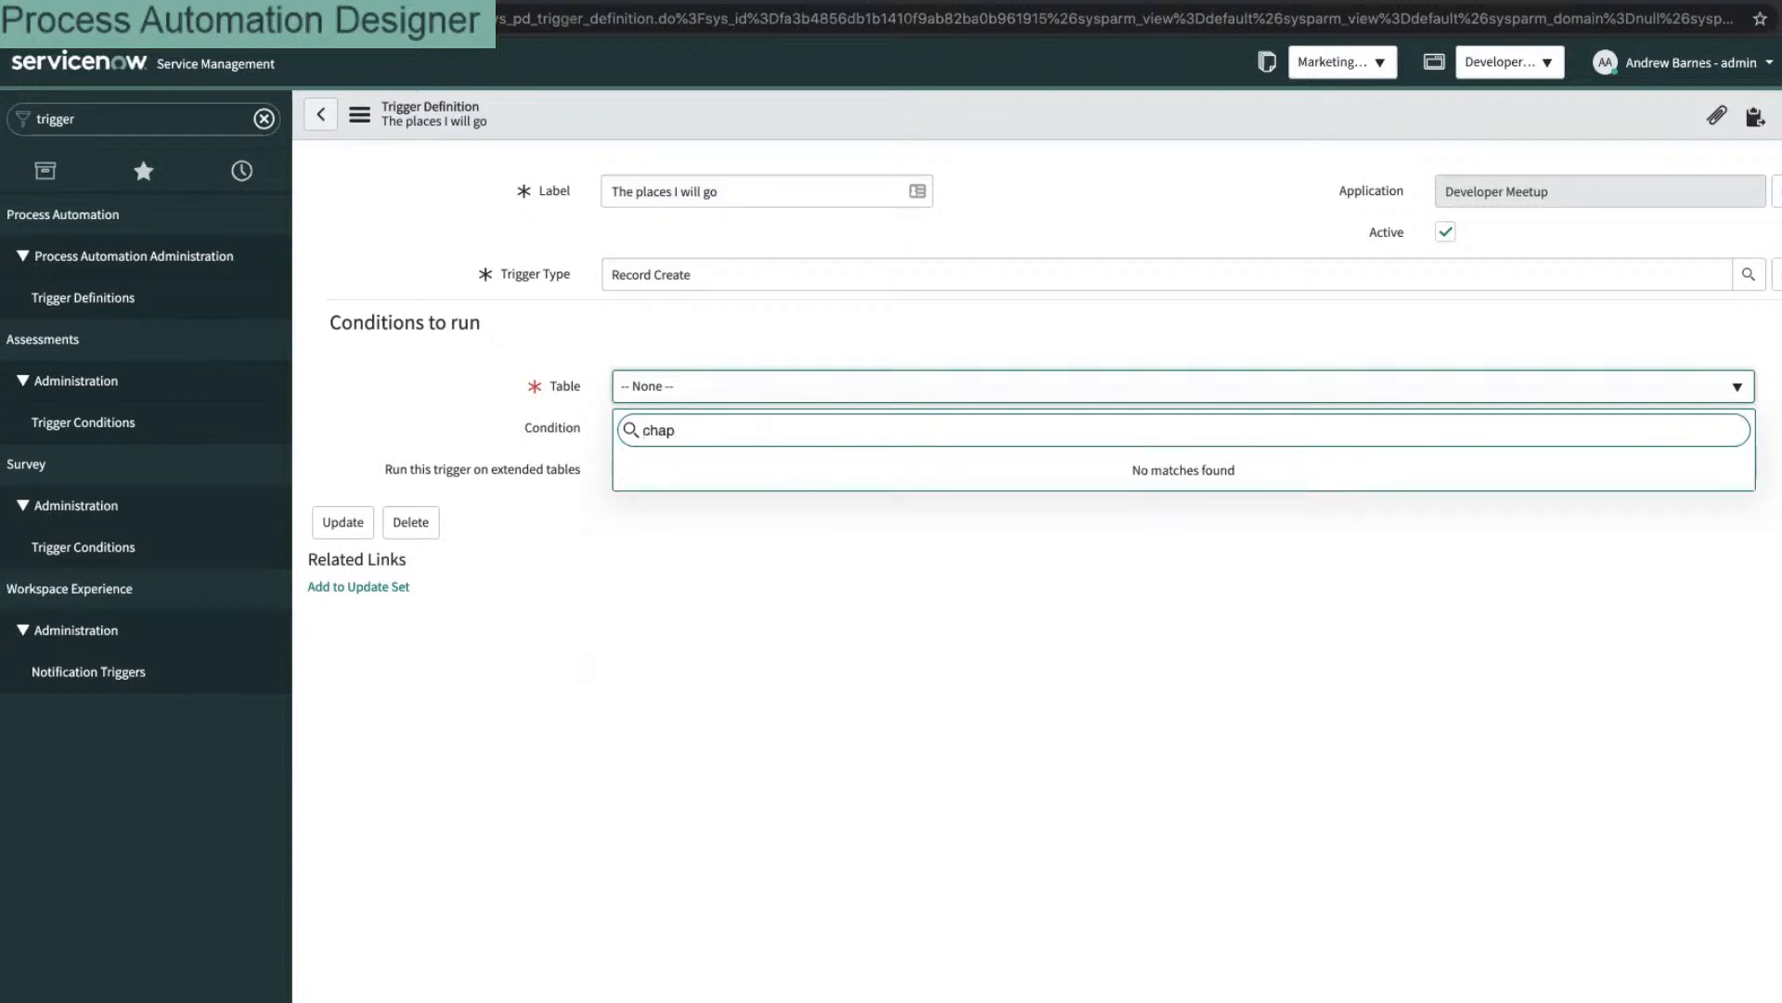
pyautogui.hotkey('ctrl', 'a')
pyautogui.write('mvp')
pyautogui.press('BackSpace')
pyautogui.press('BackSpace')
pyautogui.press('BackSpace')
pyautogui.click(562, 387)
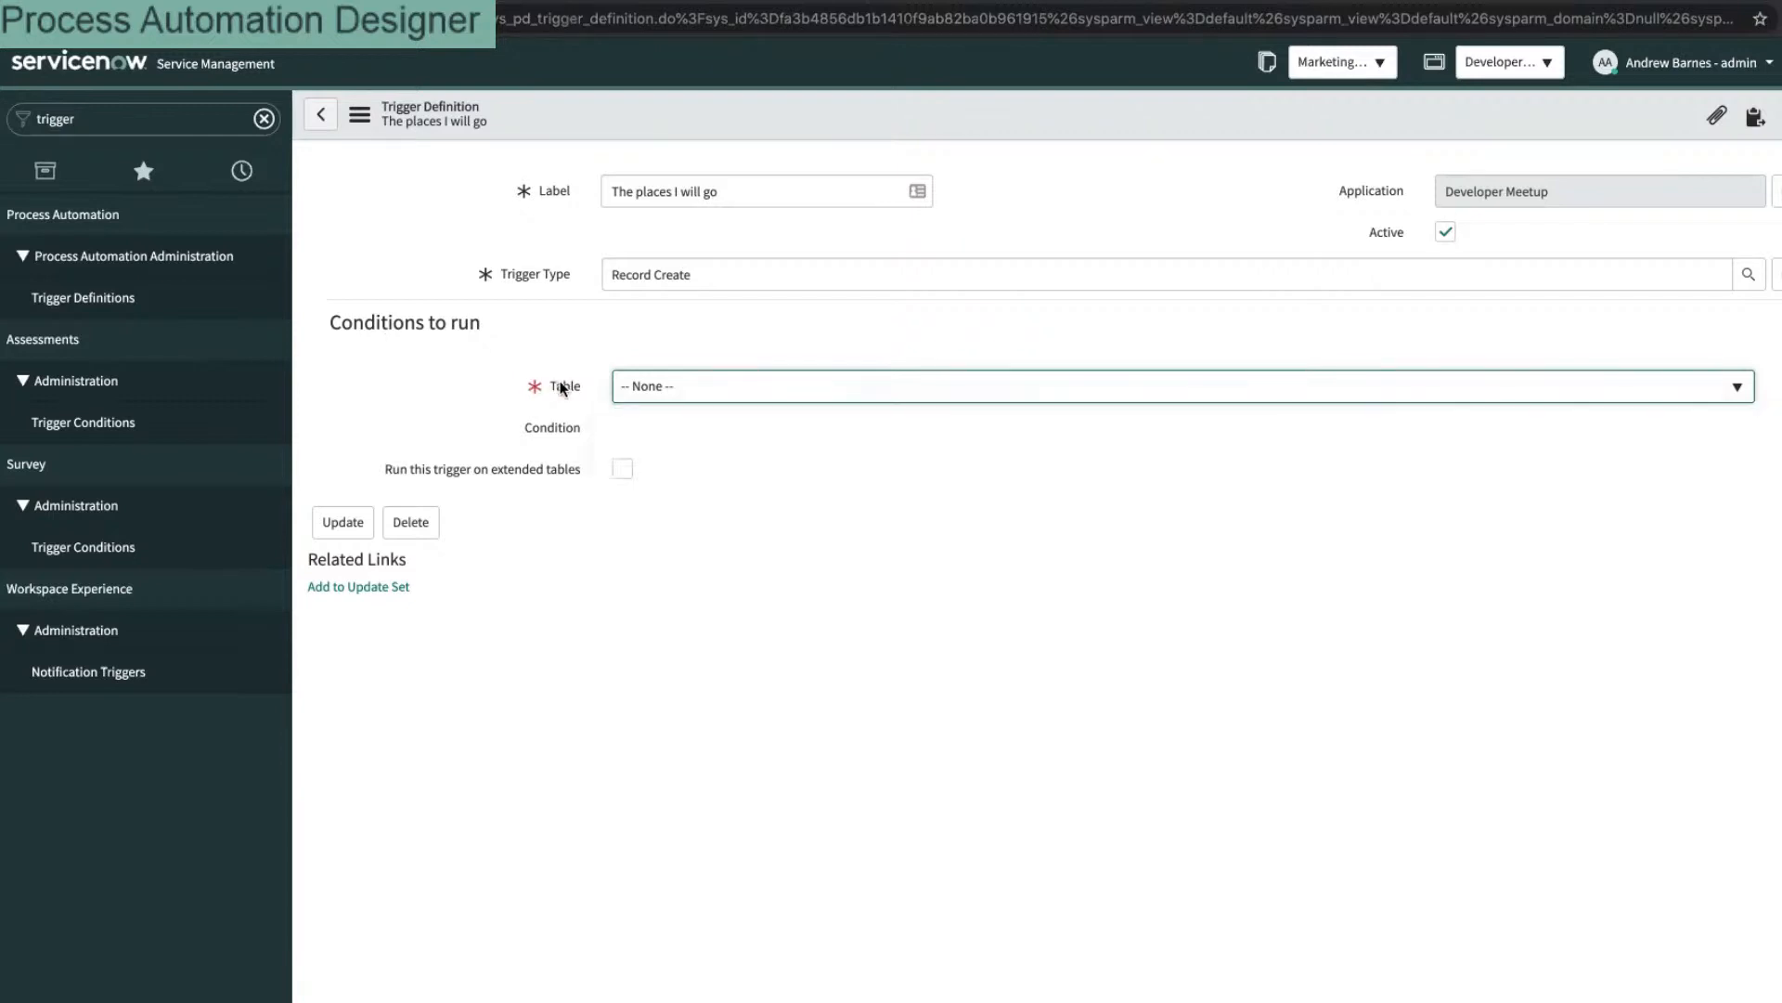
pyautogui.rightClick(561, 387)
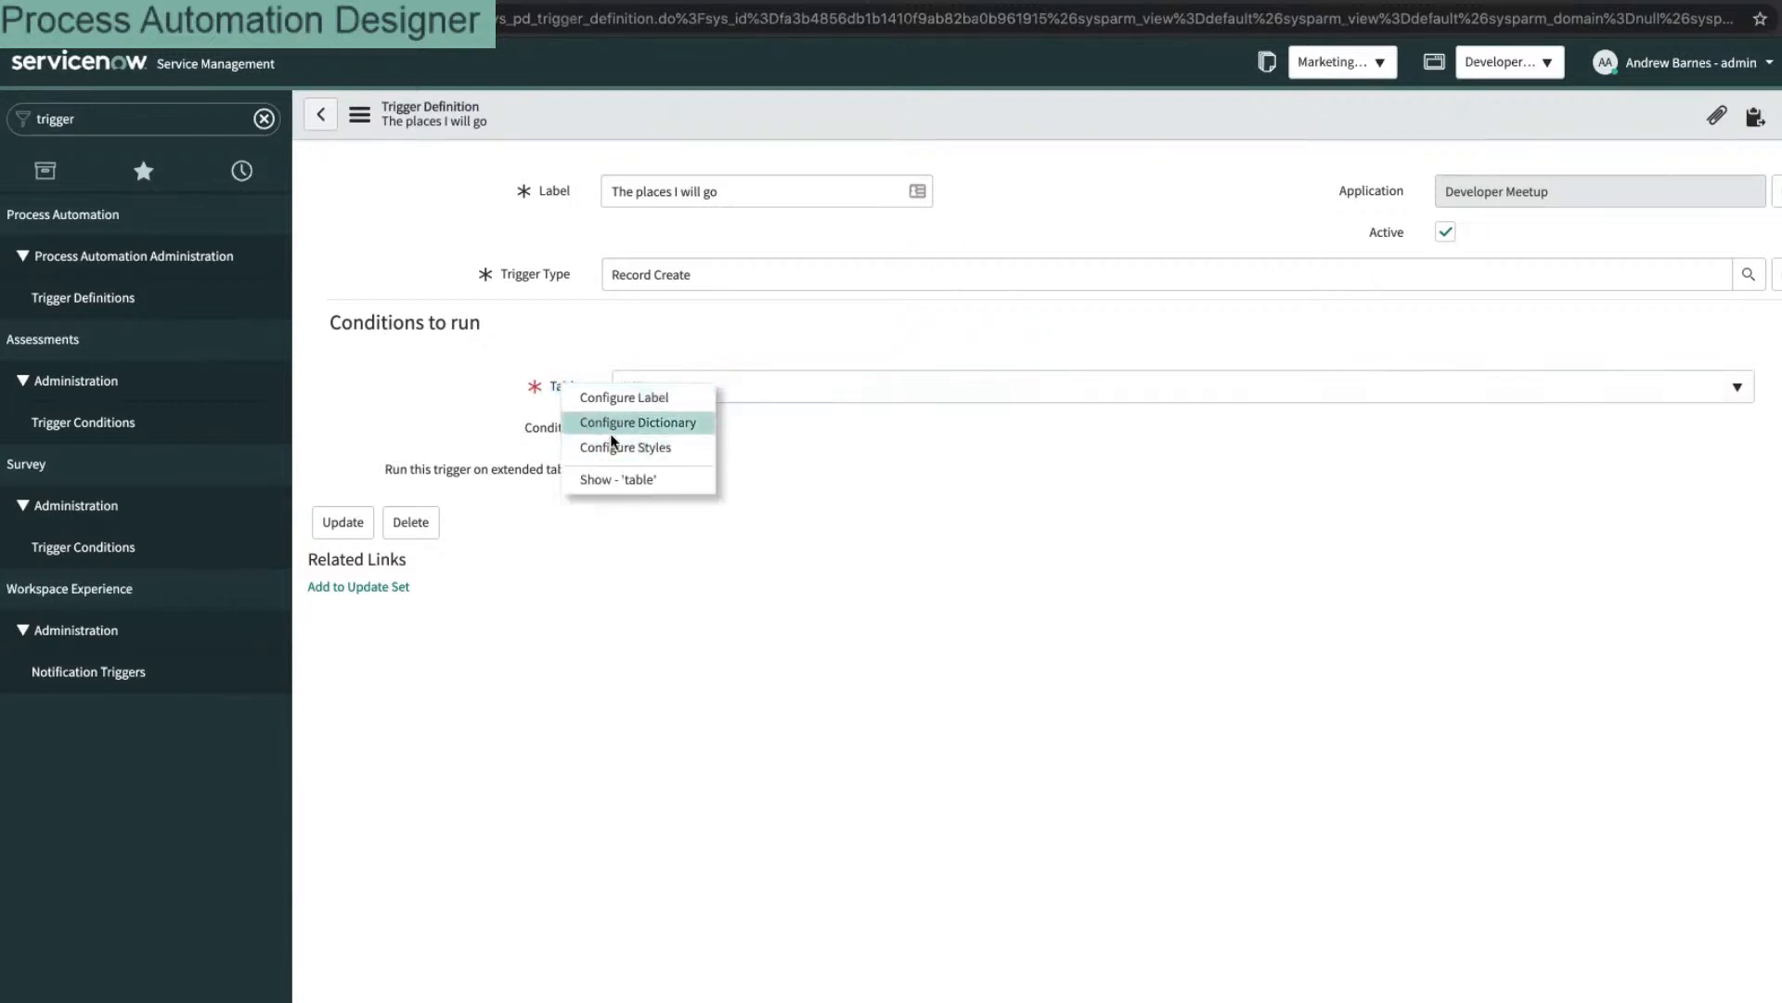
pyautogui.click(610, 417)
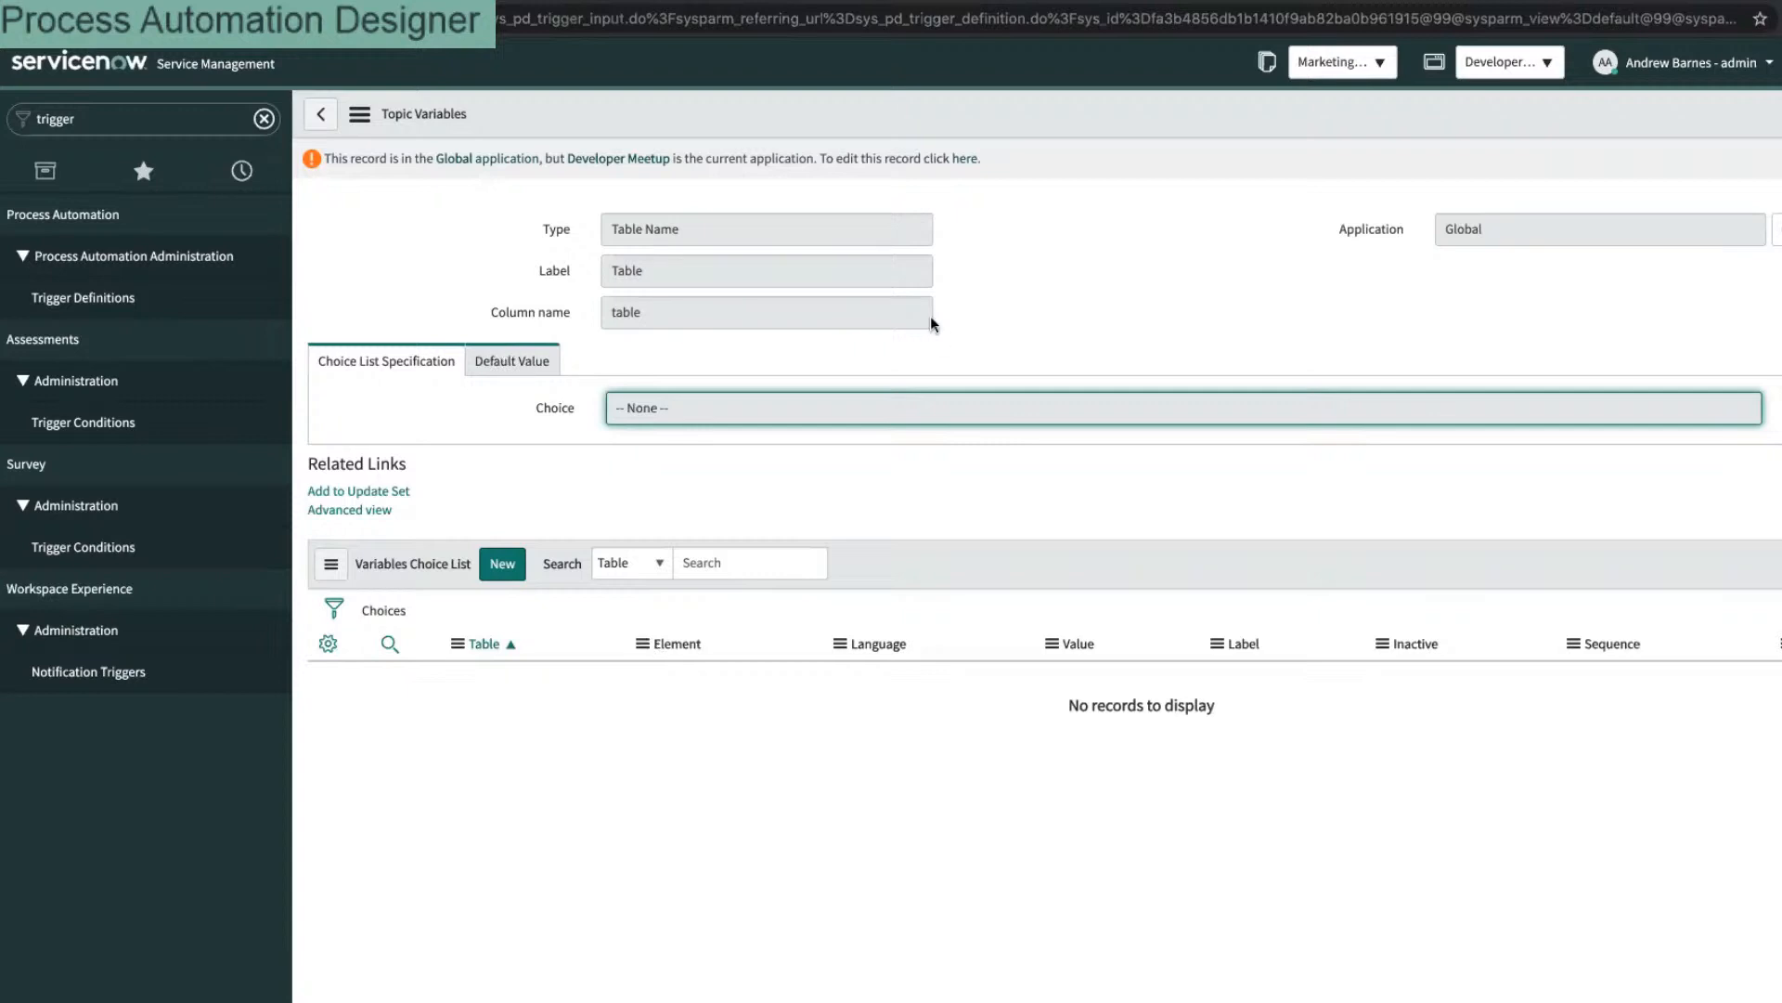
# Step: Switch the Table entry to advanced view, make it editable in Global, and select TriggerTables
pyautogui.click(332, 516)
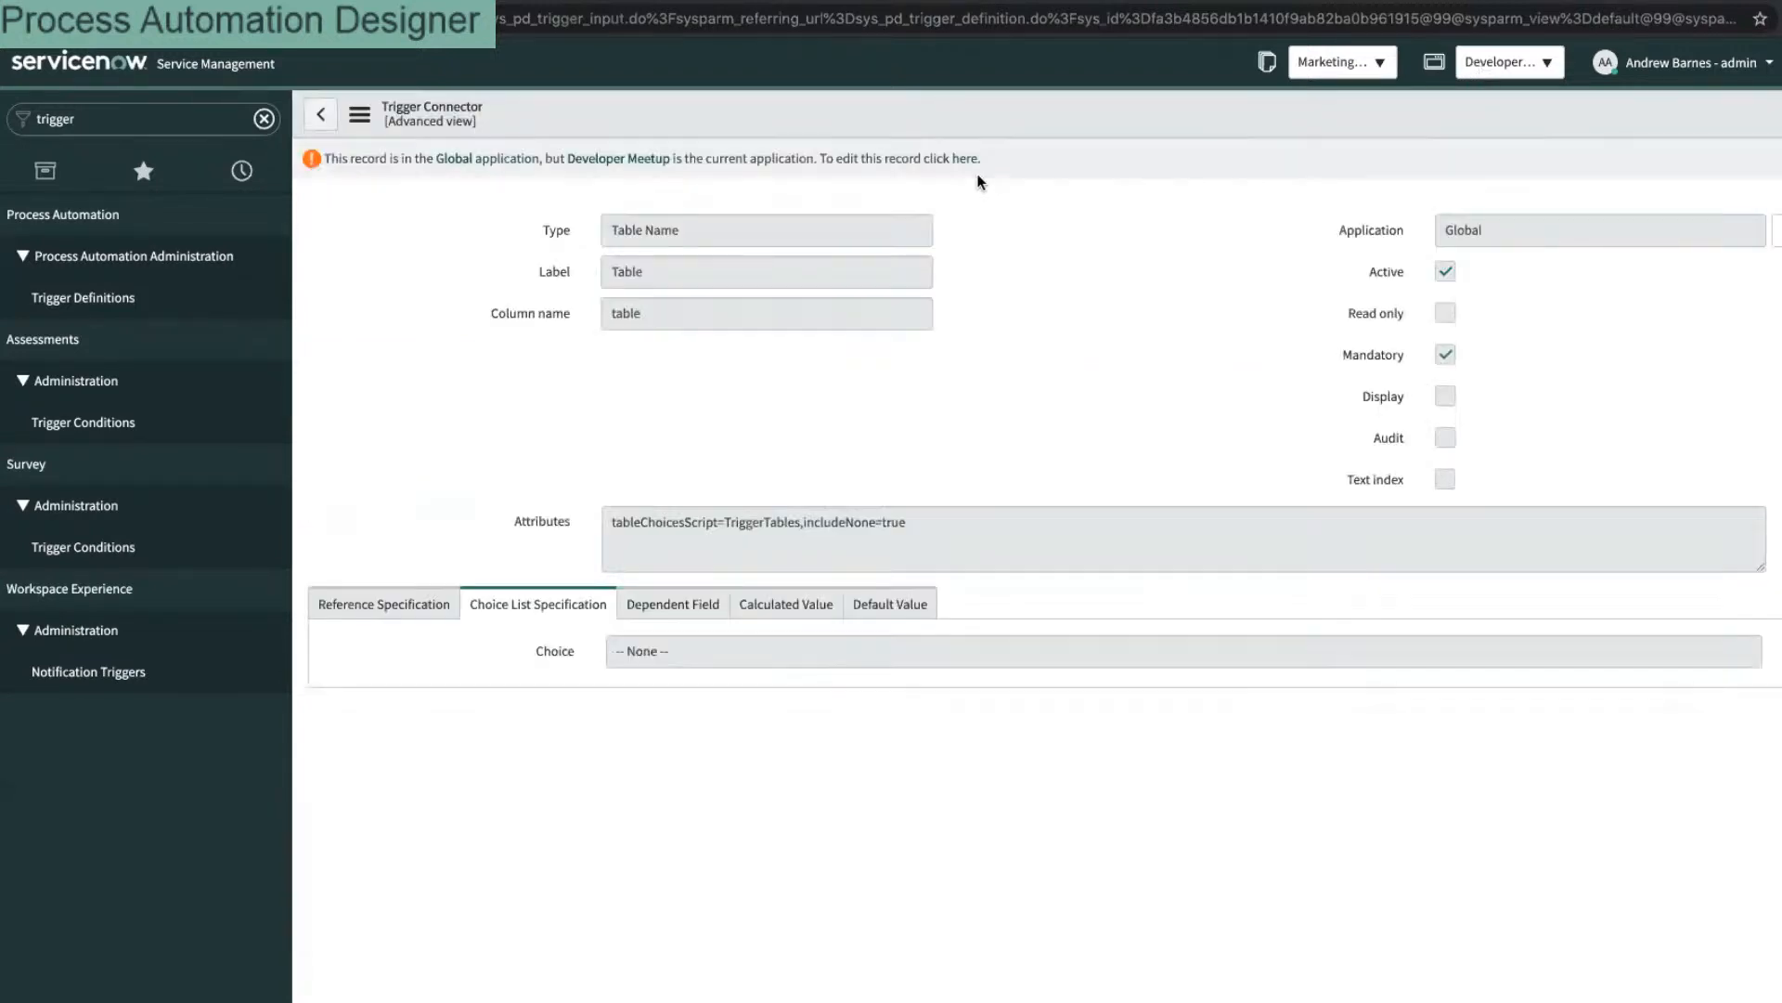
pyautogui.click(968, 166)
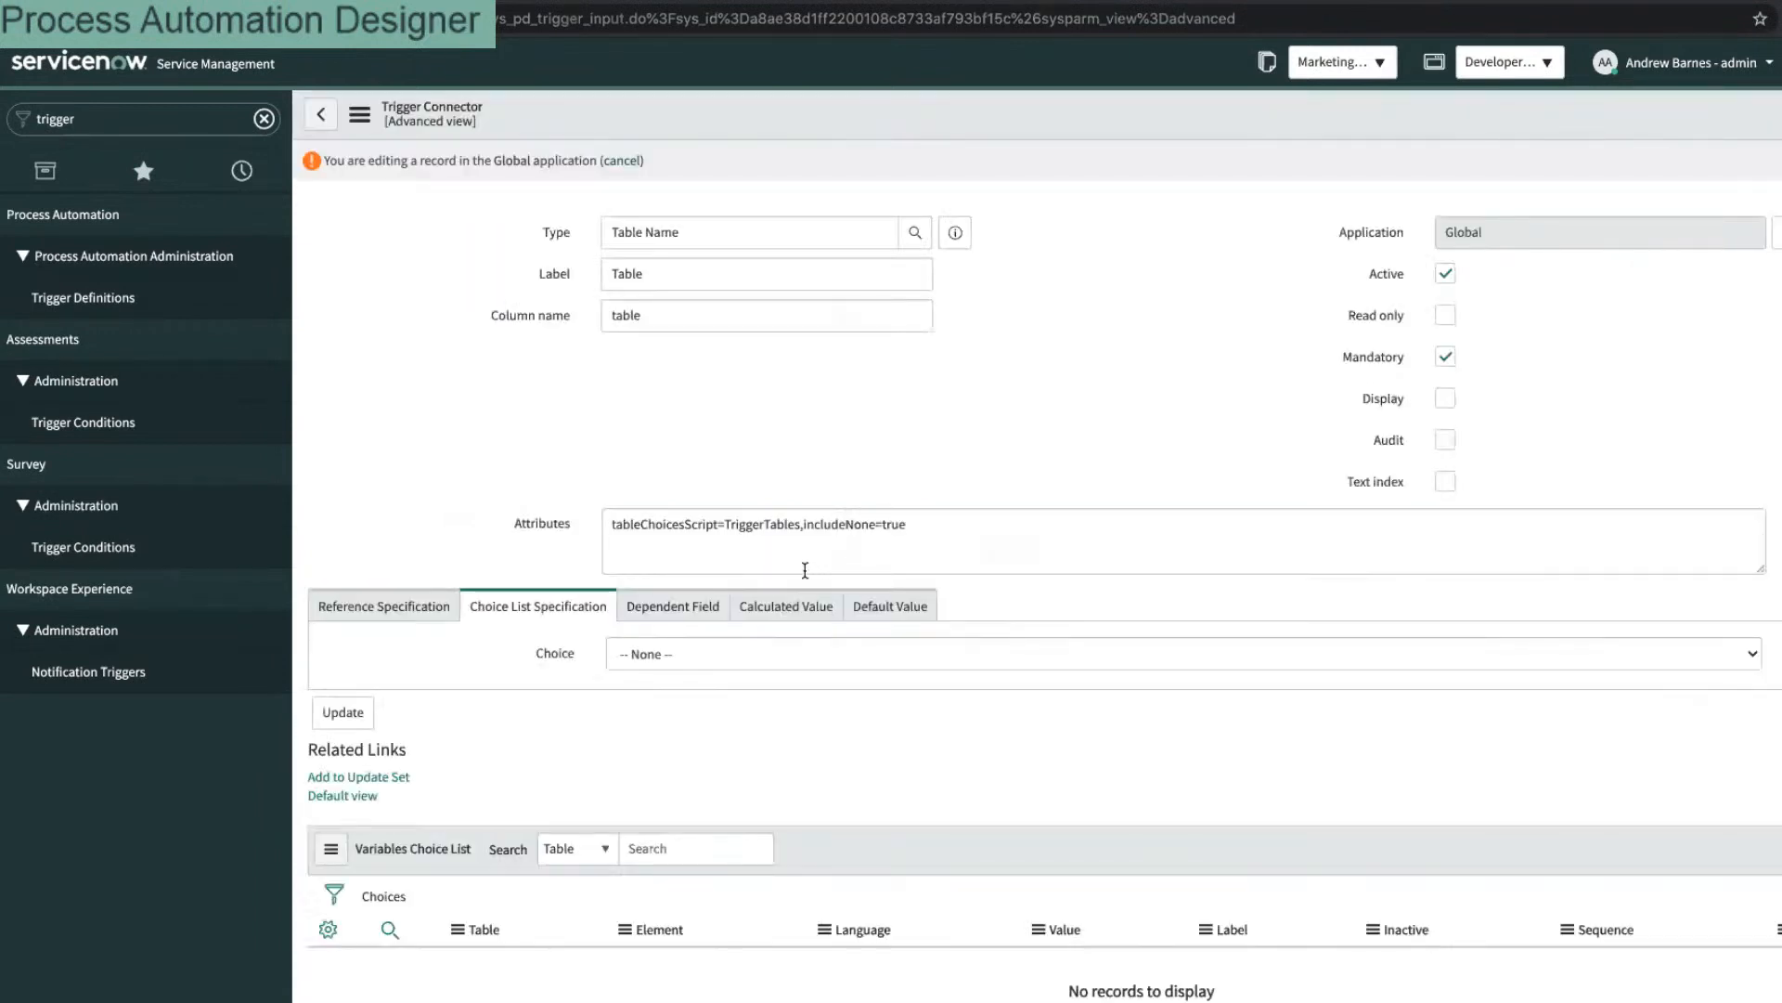
pyautogui.doubleClick(769, 531)
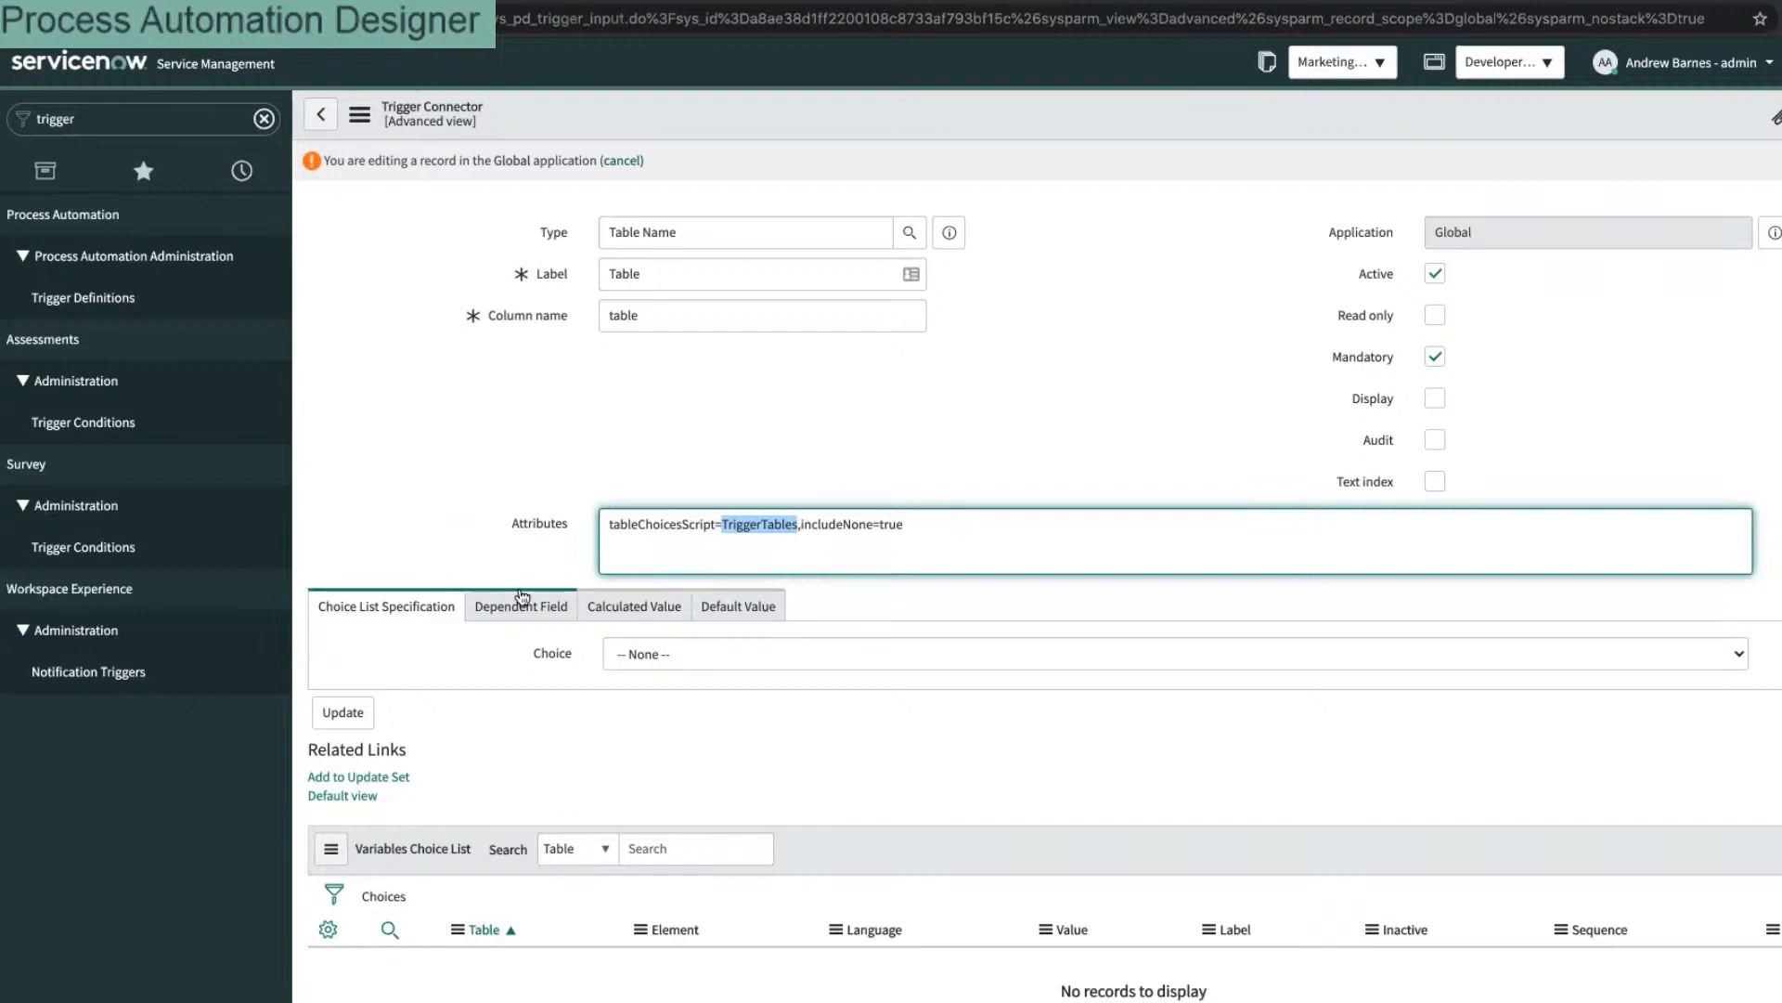
# Step: Open the Script Includes list from the filter navigator with 'script in'
pyautogui.click(177, 112)
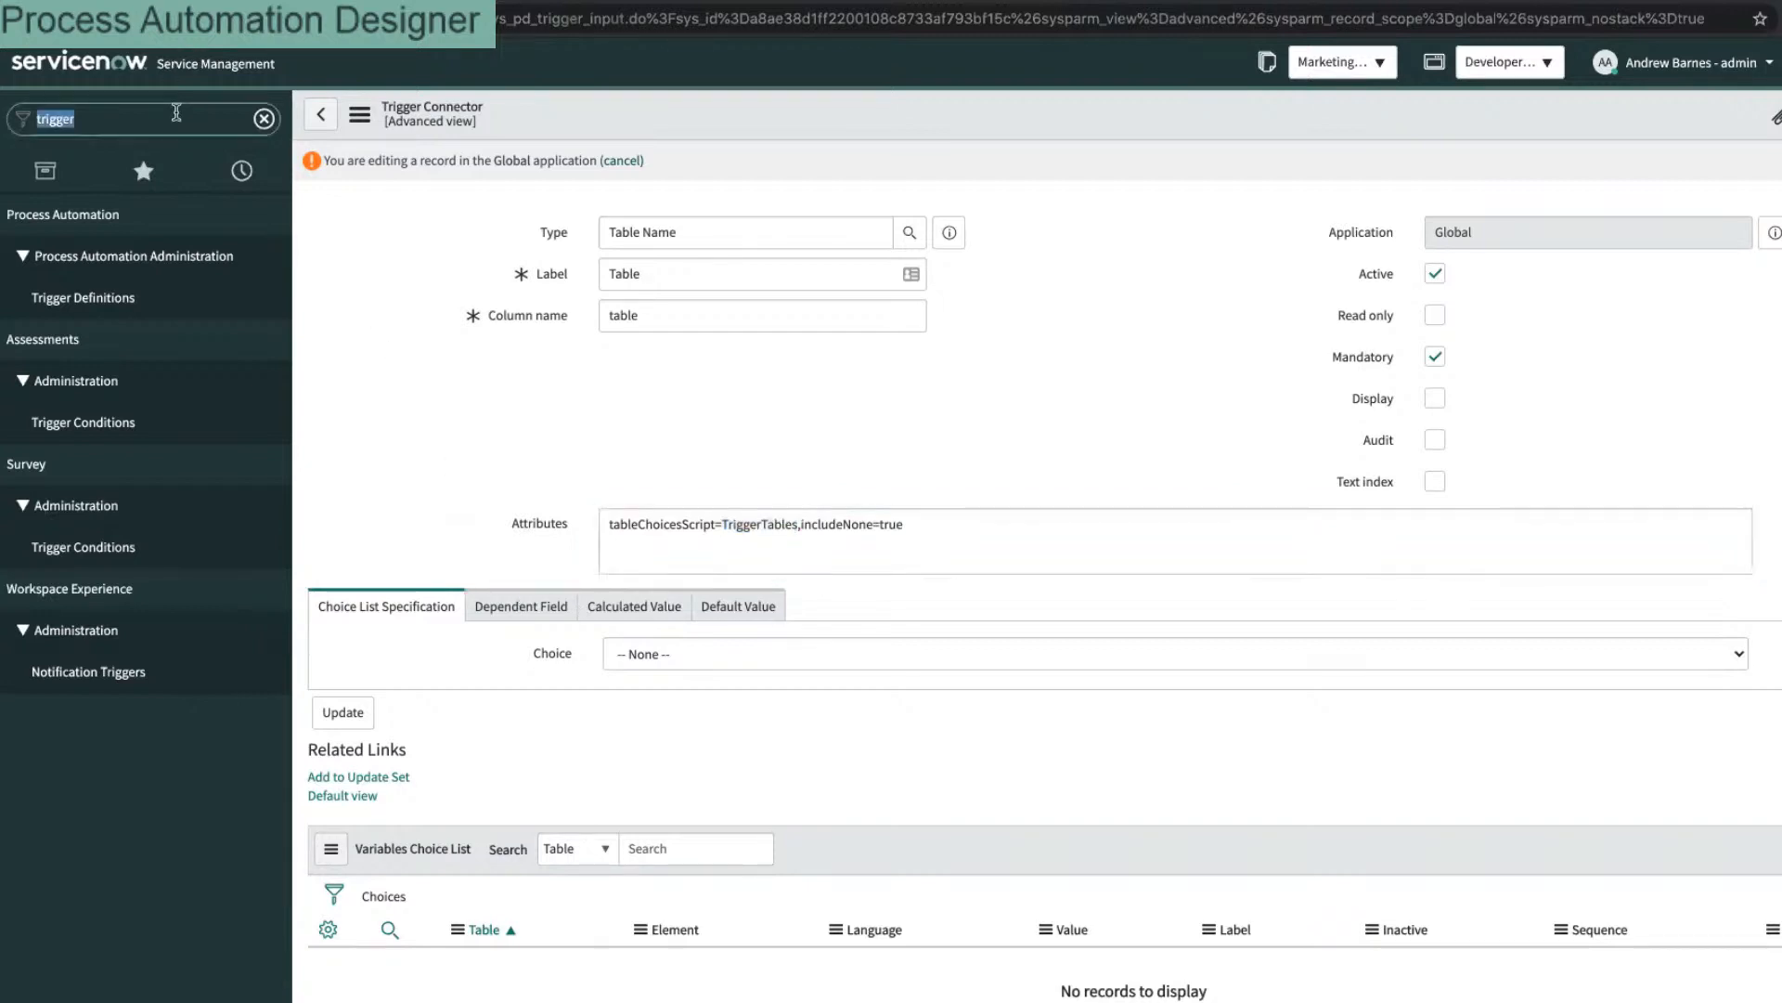
pyautogui.write('script in')
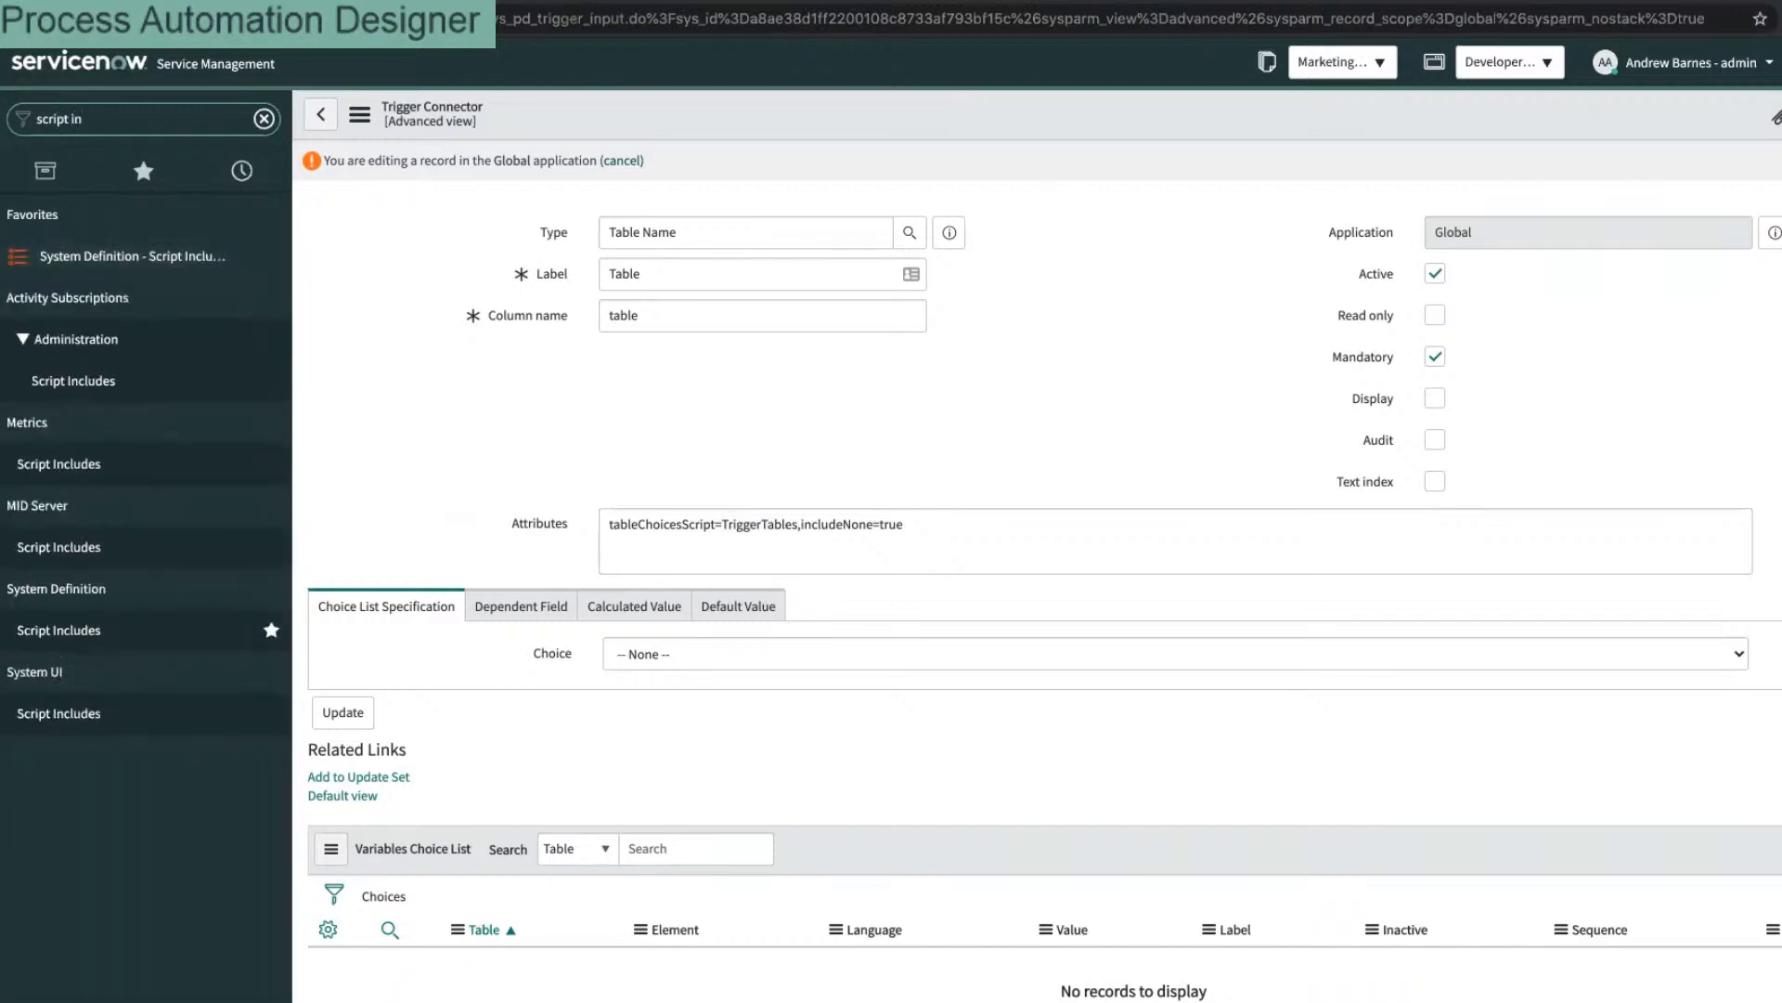
pyautogui.press('Return')
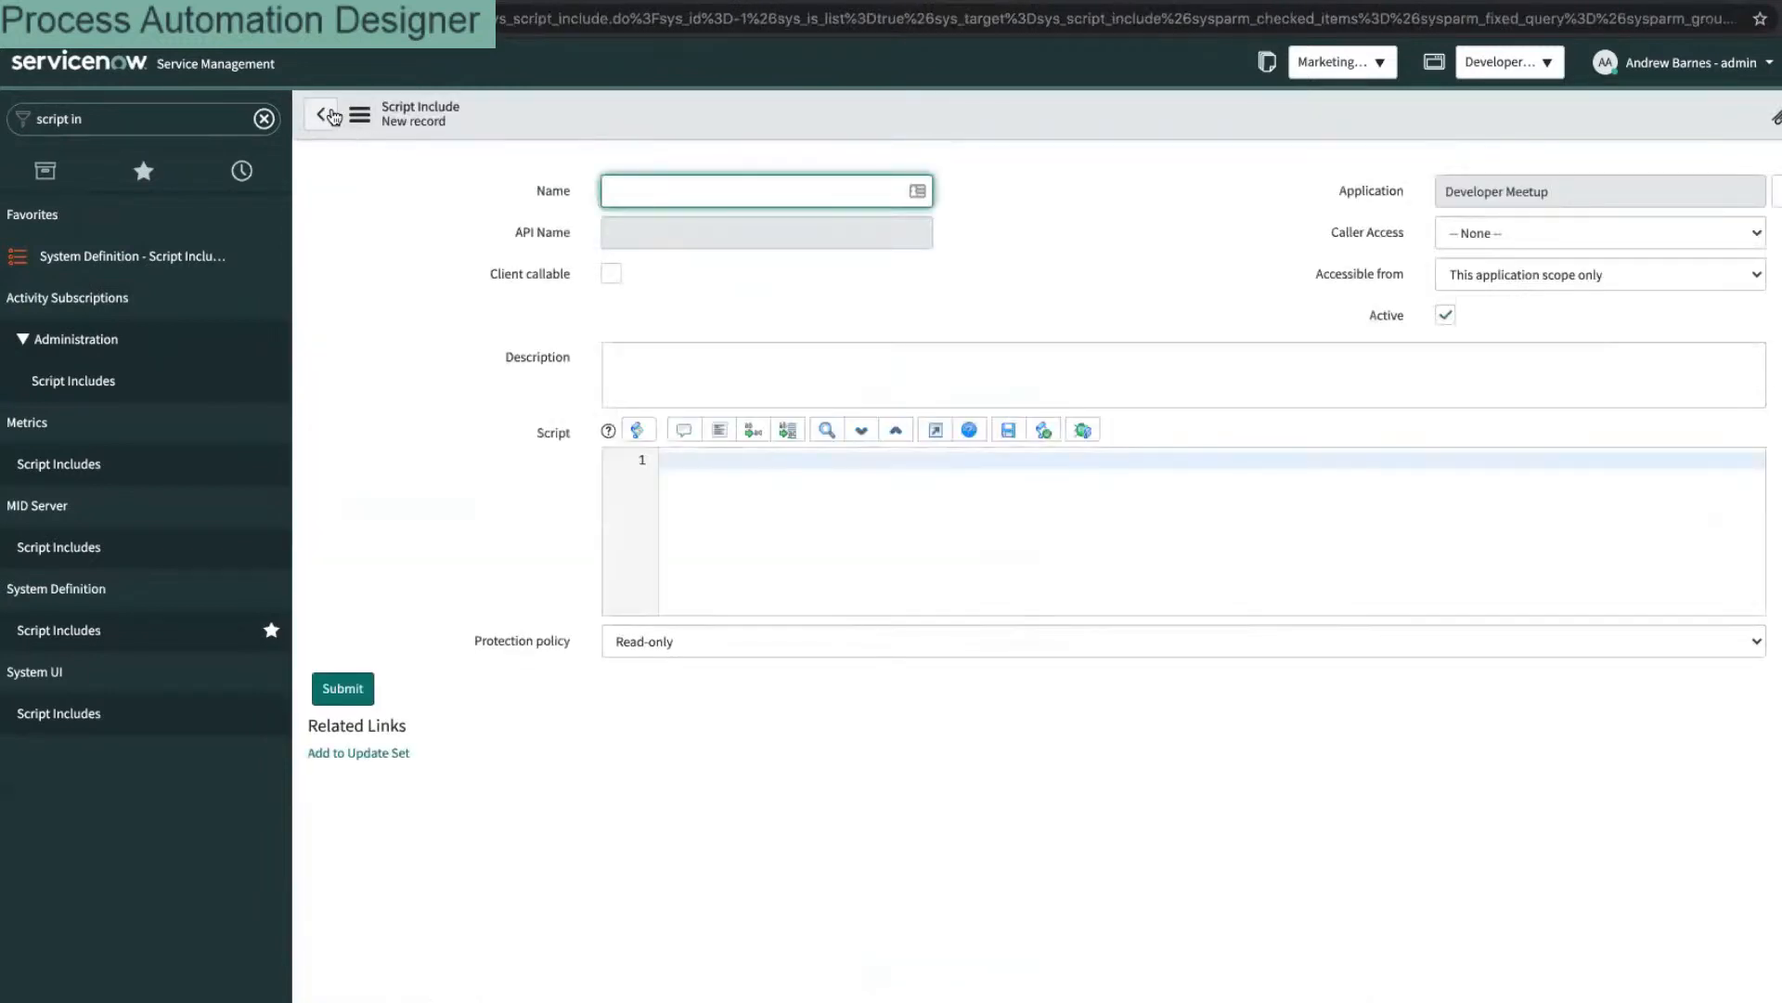
pyautogui.click(332, 115)
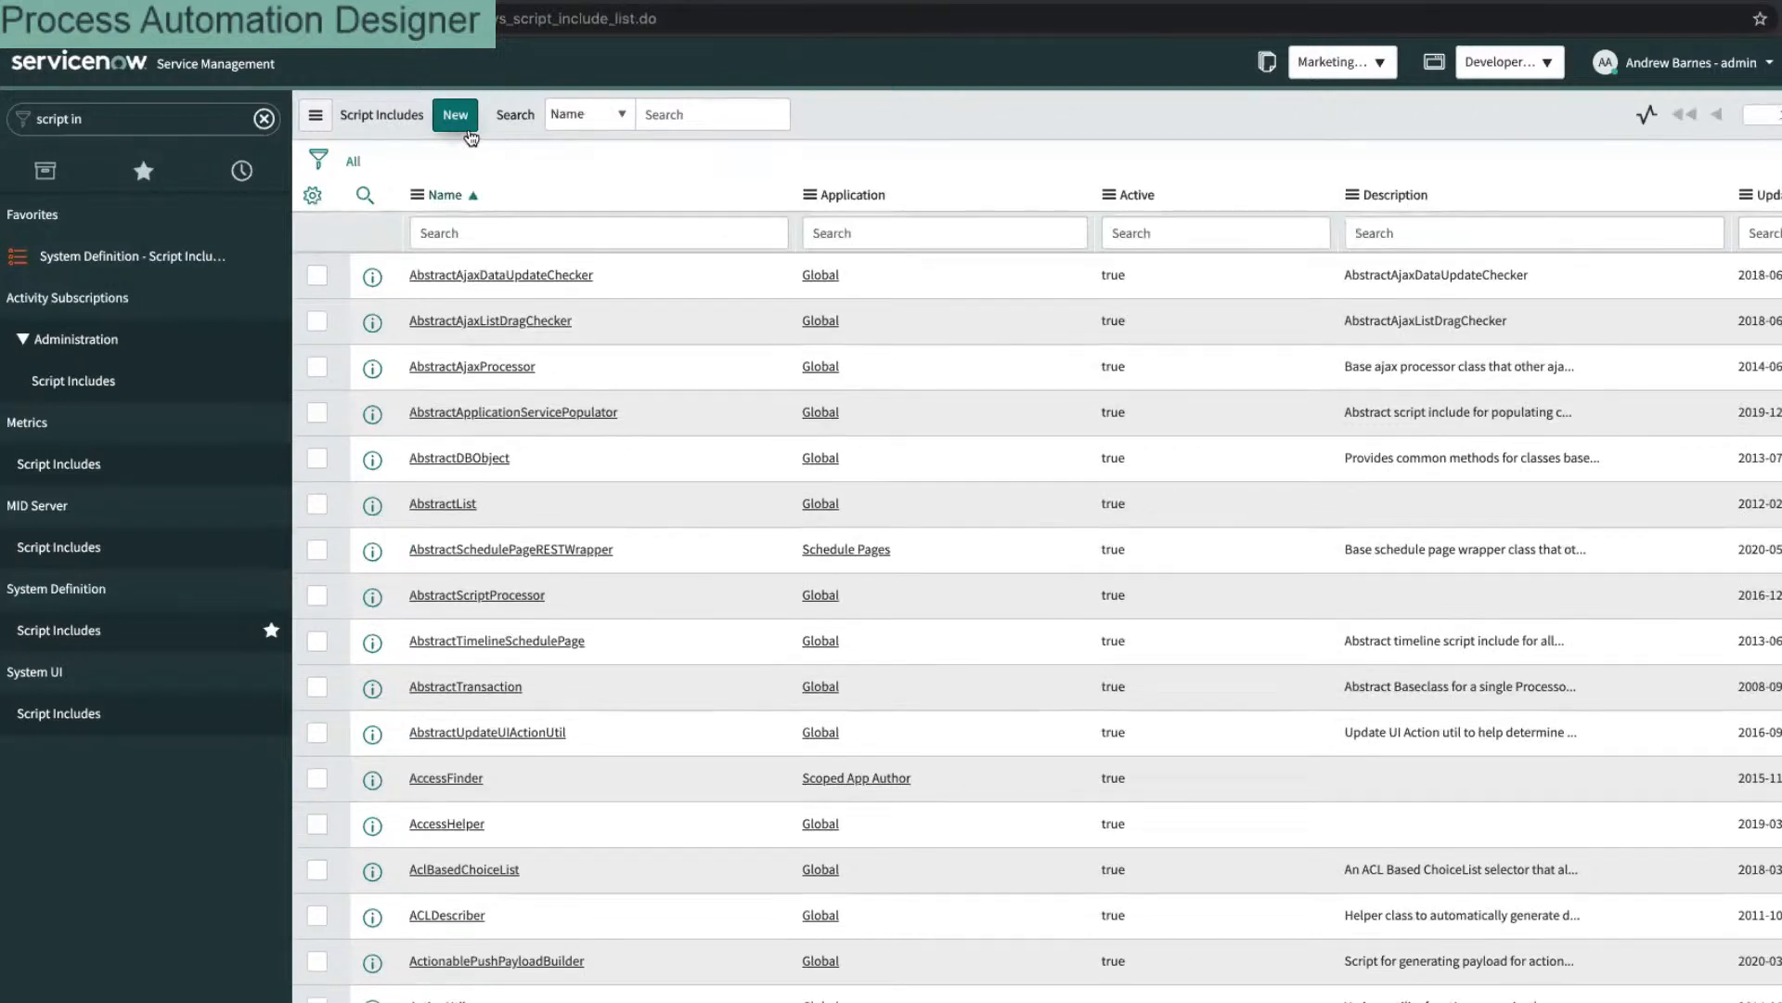
# Step: Filter Script Includes by Name to TriggerTables and inspect that record
pyautogui.click(520, 232)
pyautogui.write('TriggerTables')
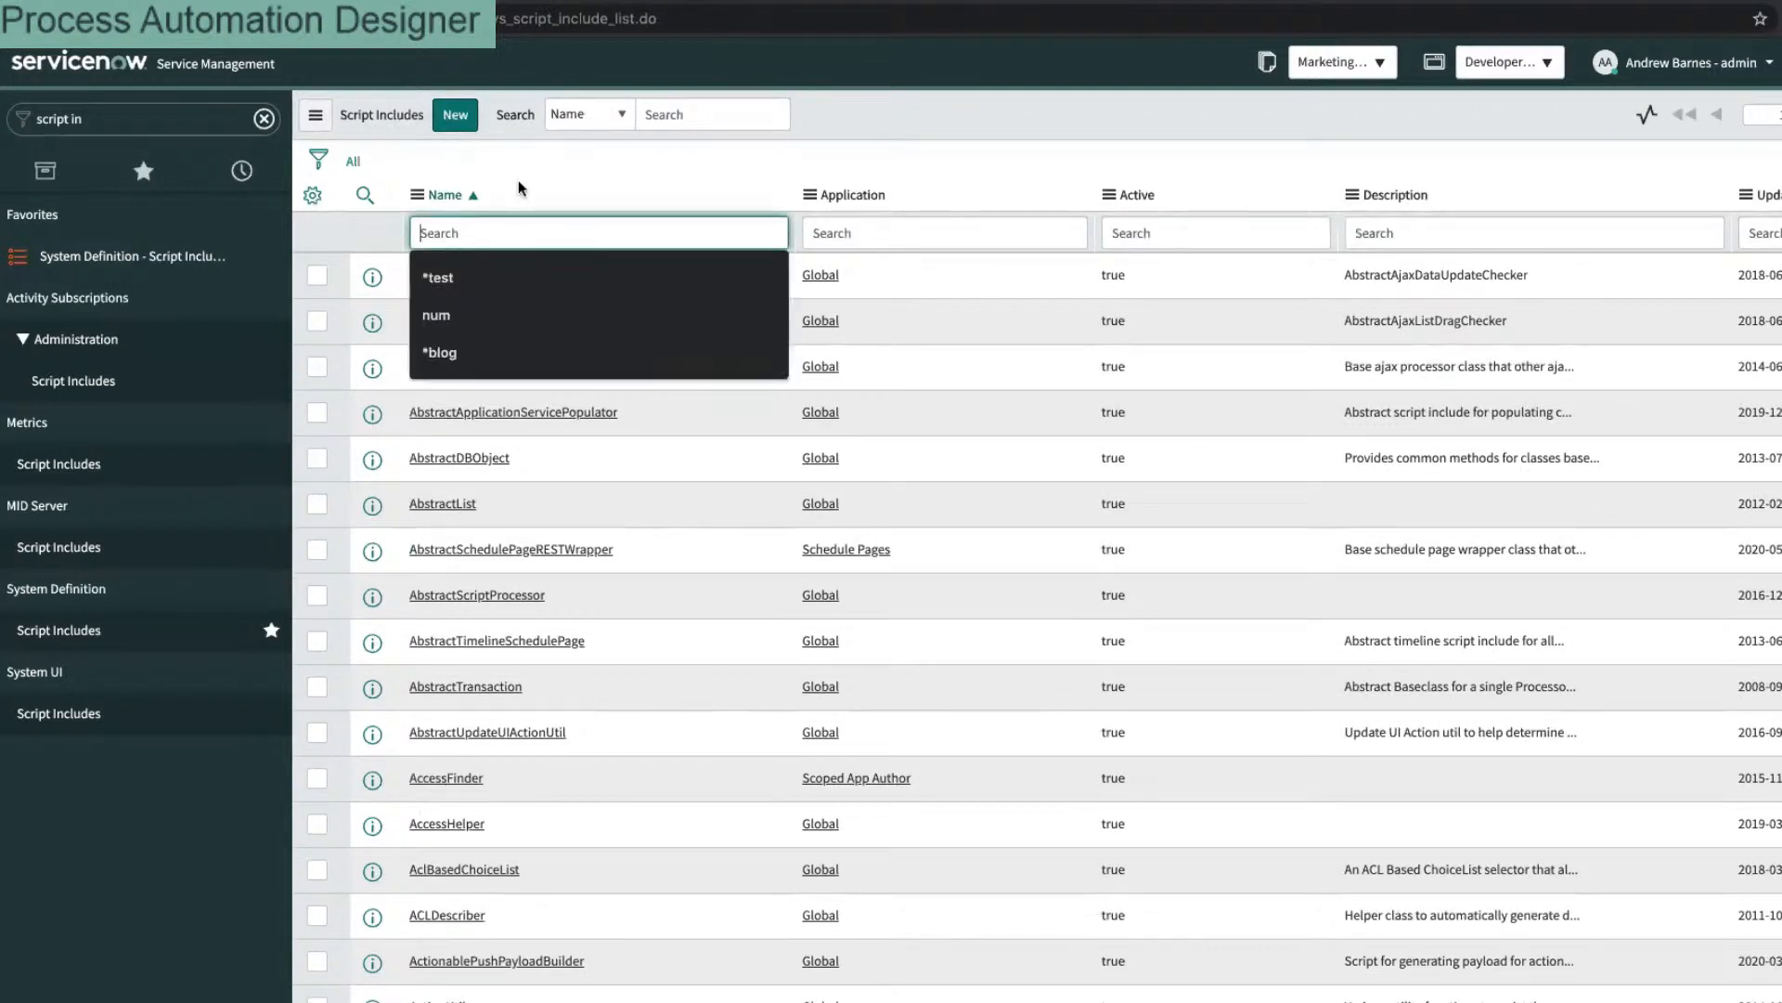
pyautogui.press('Return')
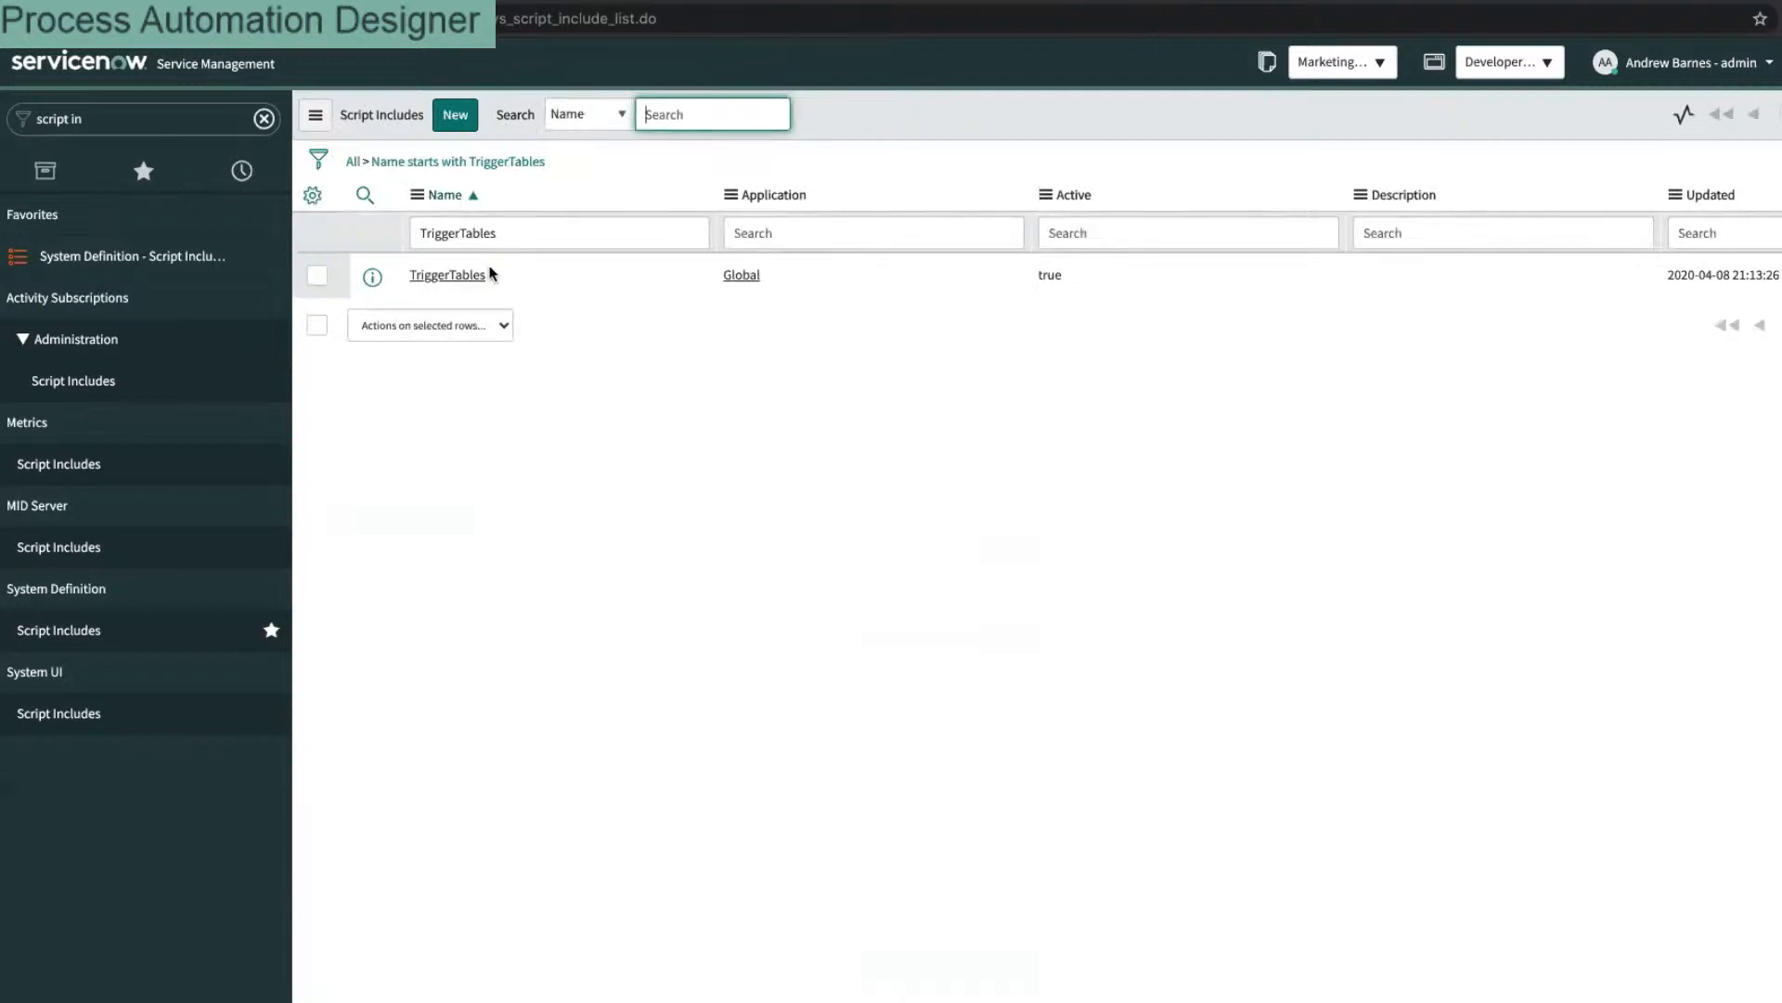
pyautogui.click(483, 275)
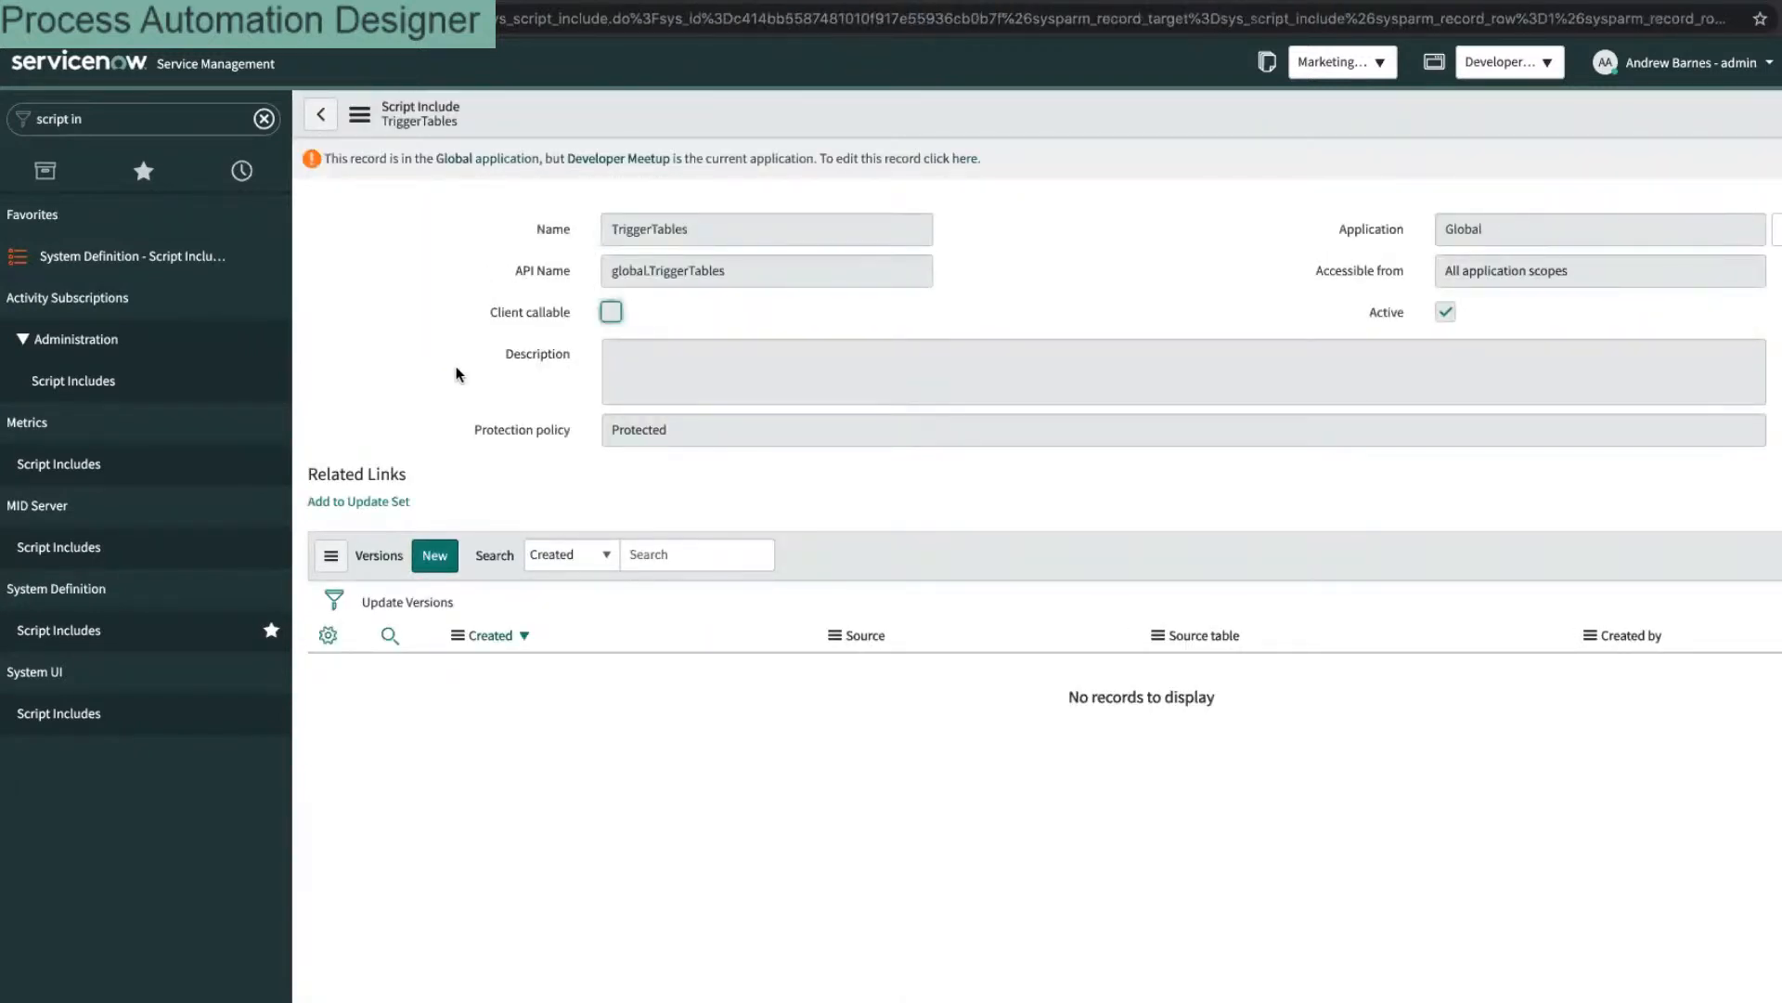
pyautogui.click(320, 113)
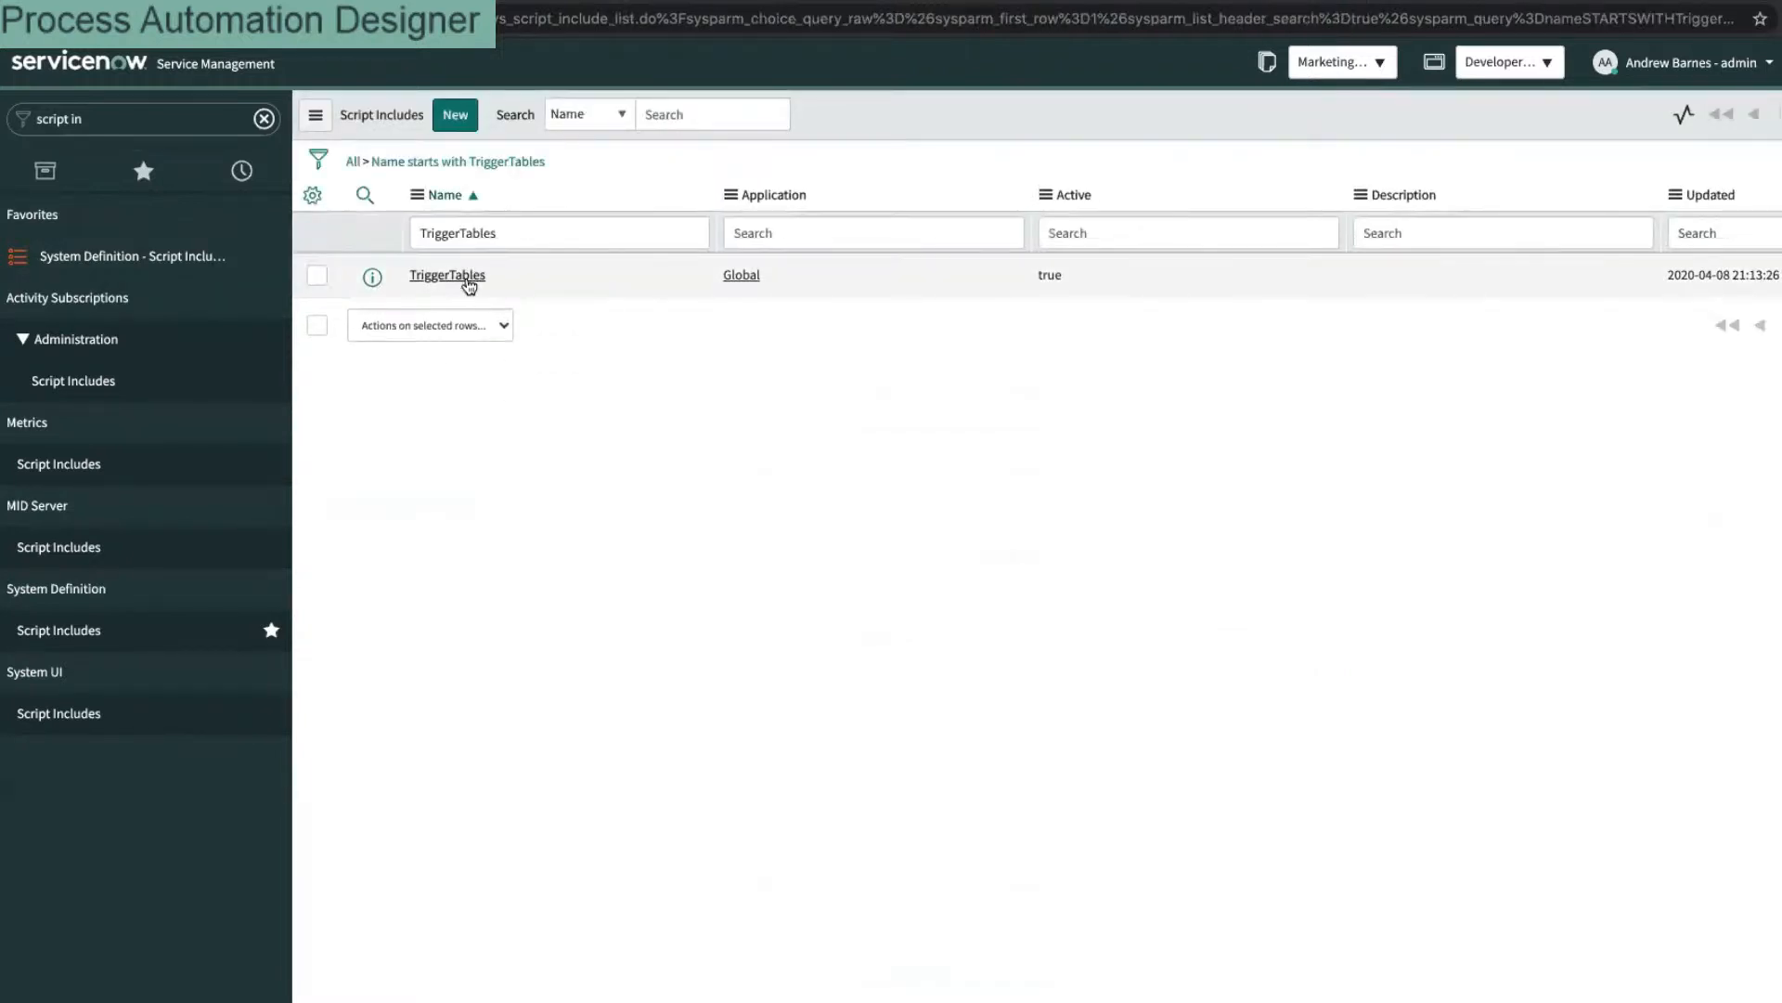
pyautogui.click(466, 277)
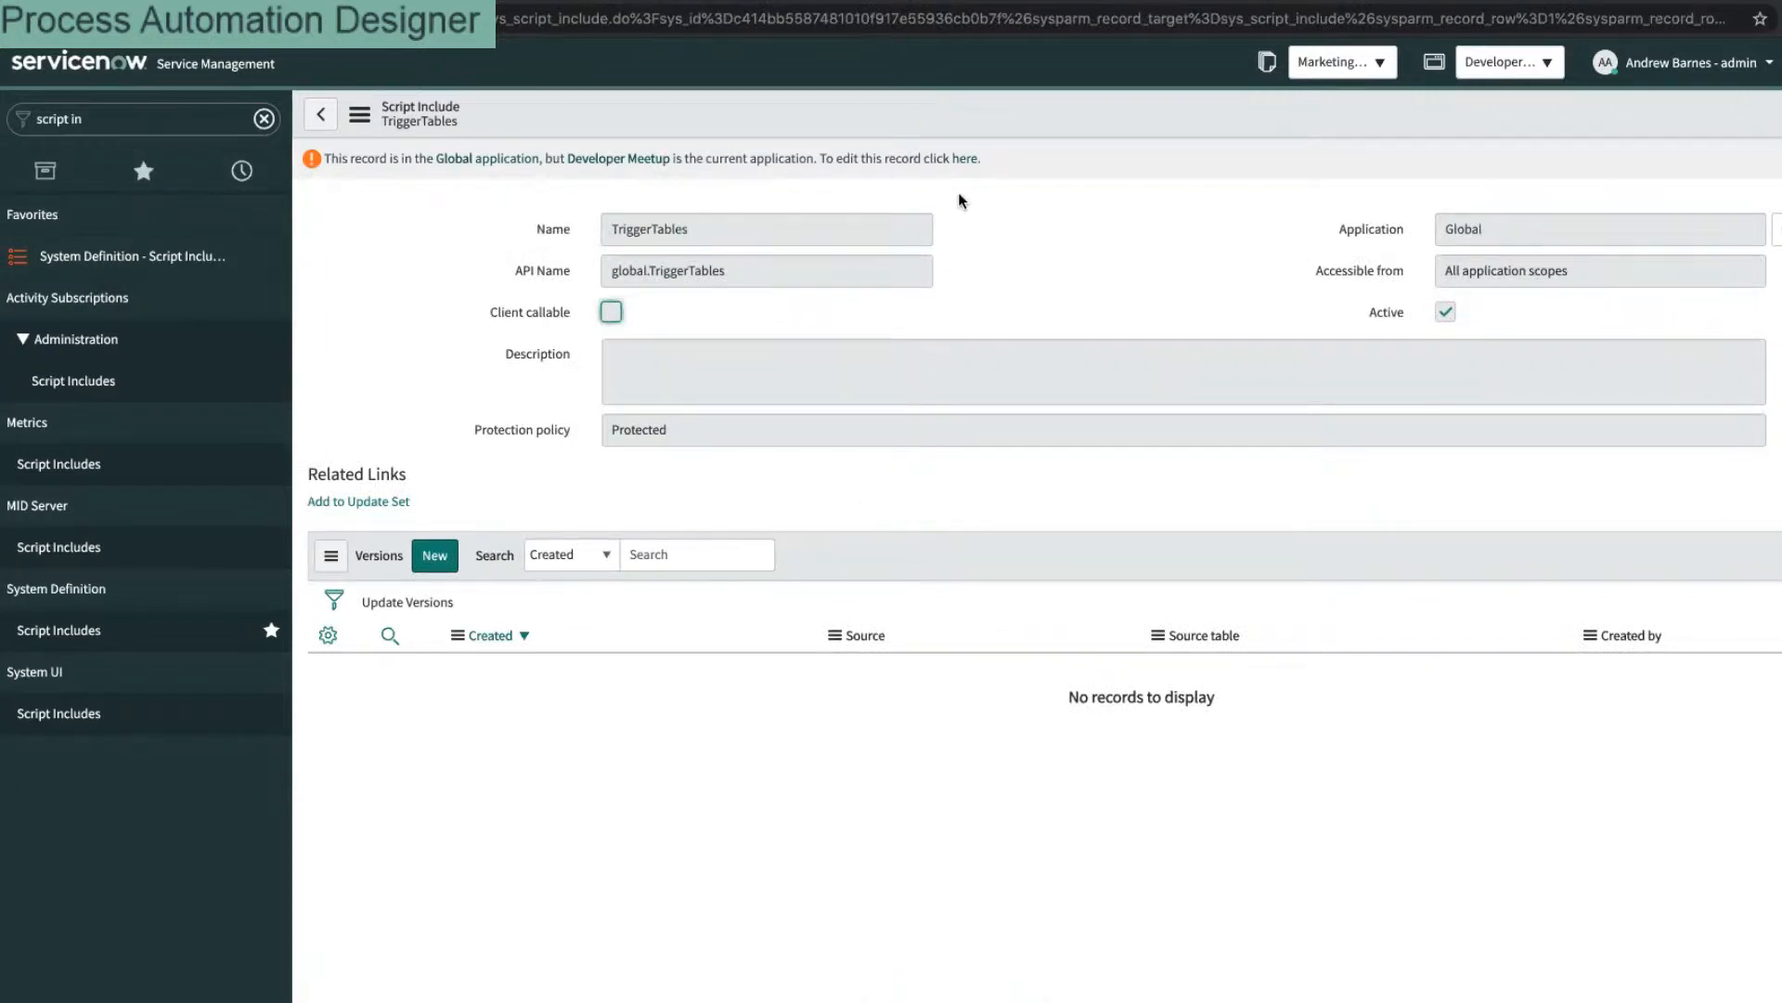
pyautogui.click(324, 116)
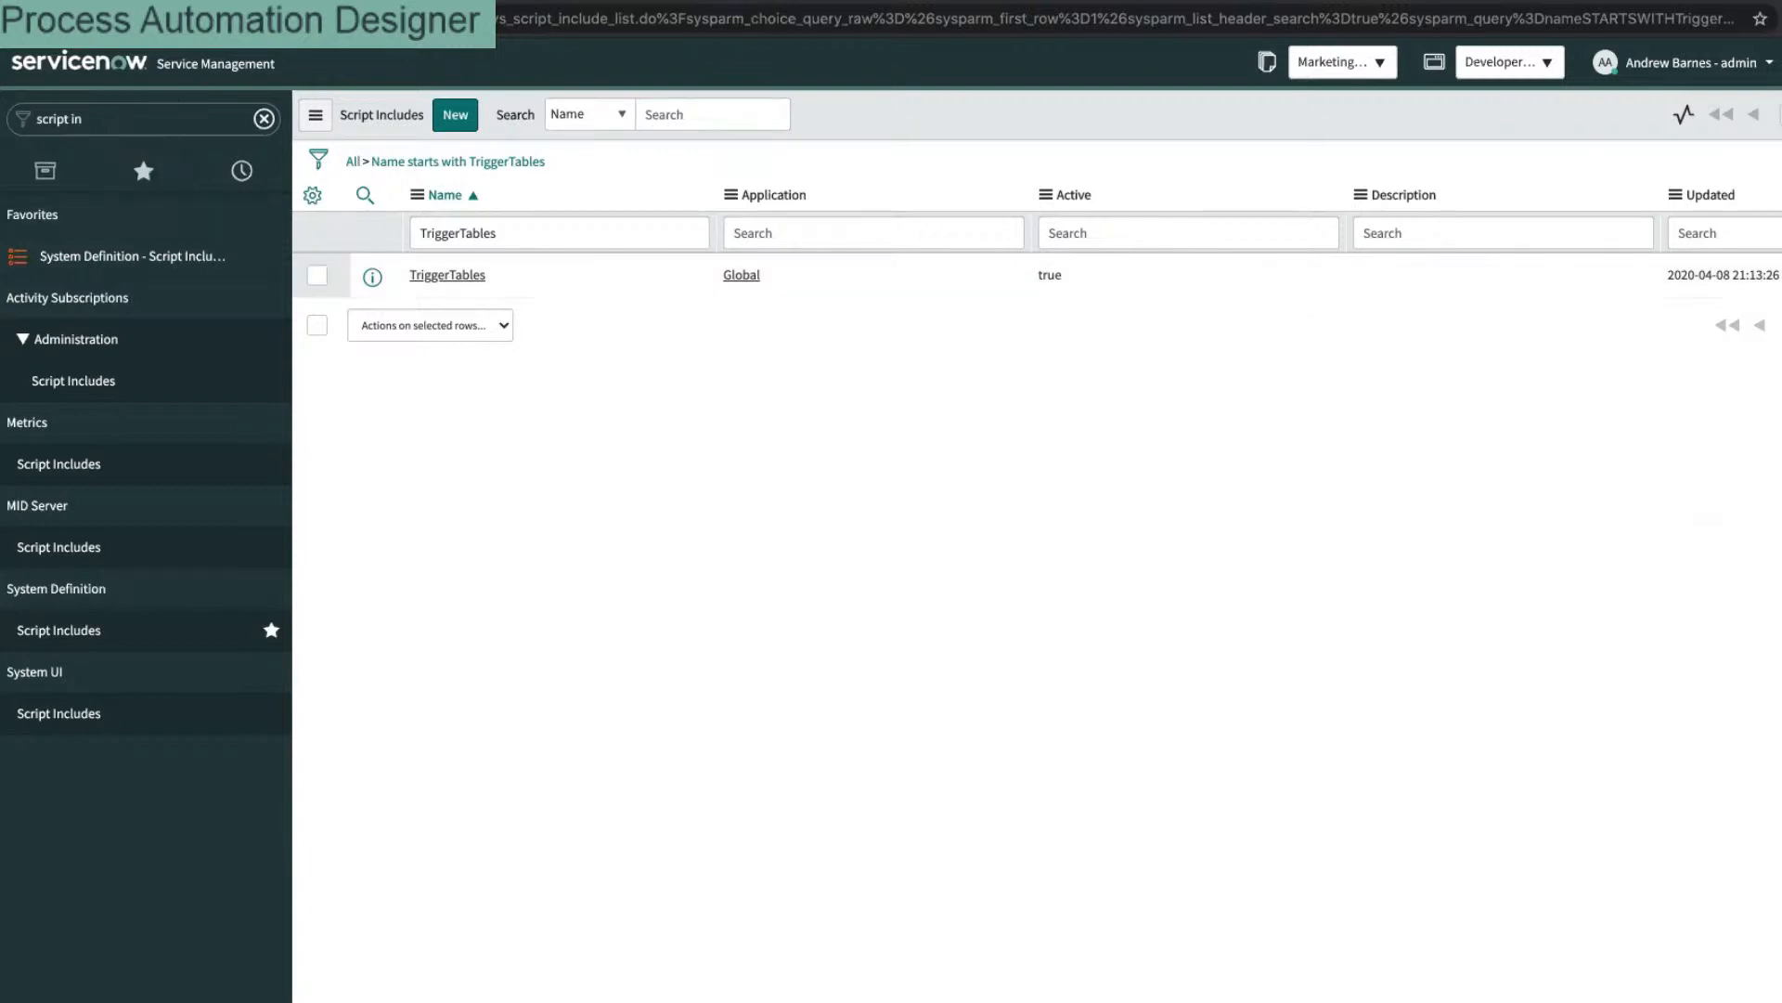
# Step: Load docs.servicenow.com in a new tab, then return to the instance tab
pyautogui.hotkey('ctrl', 't')
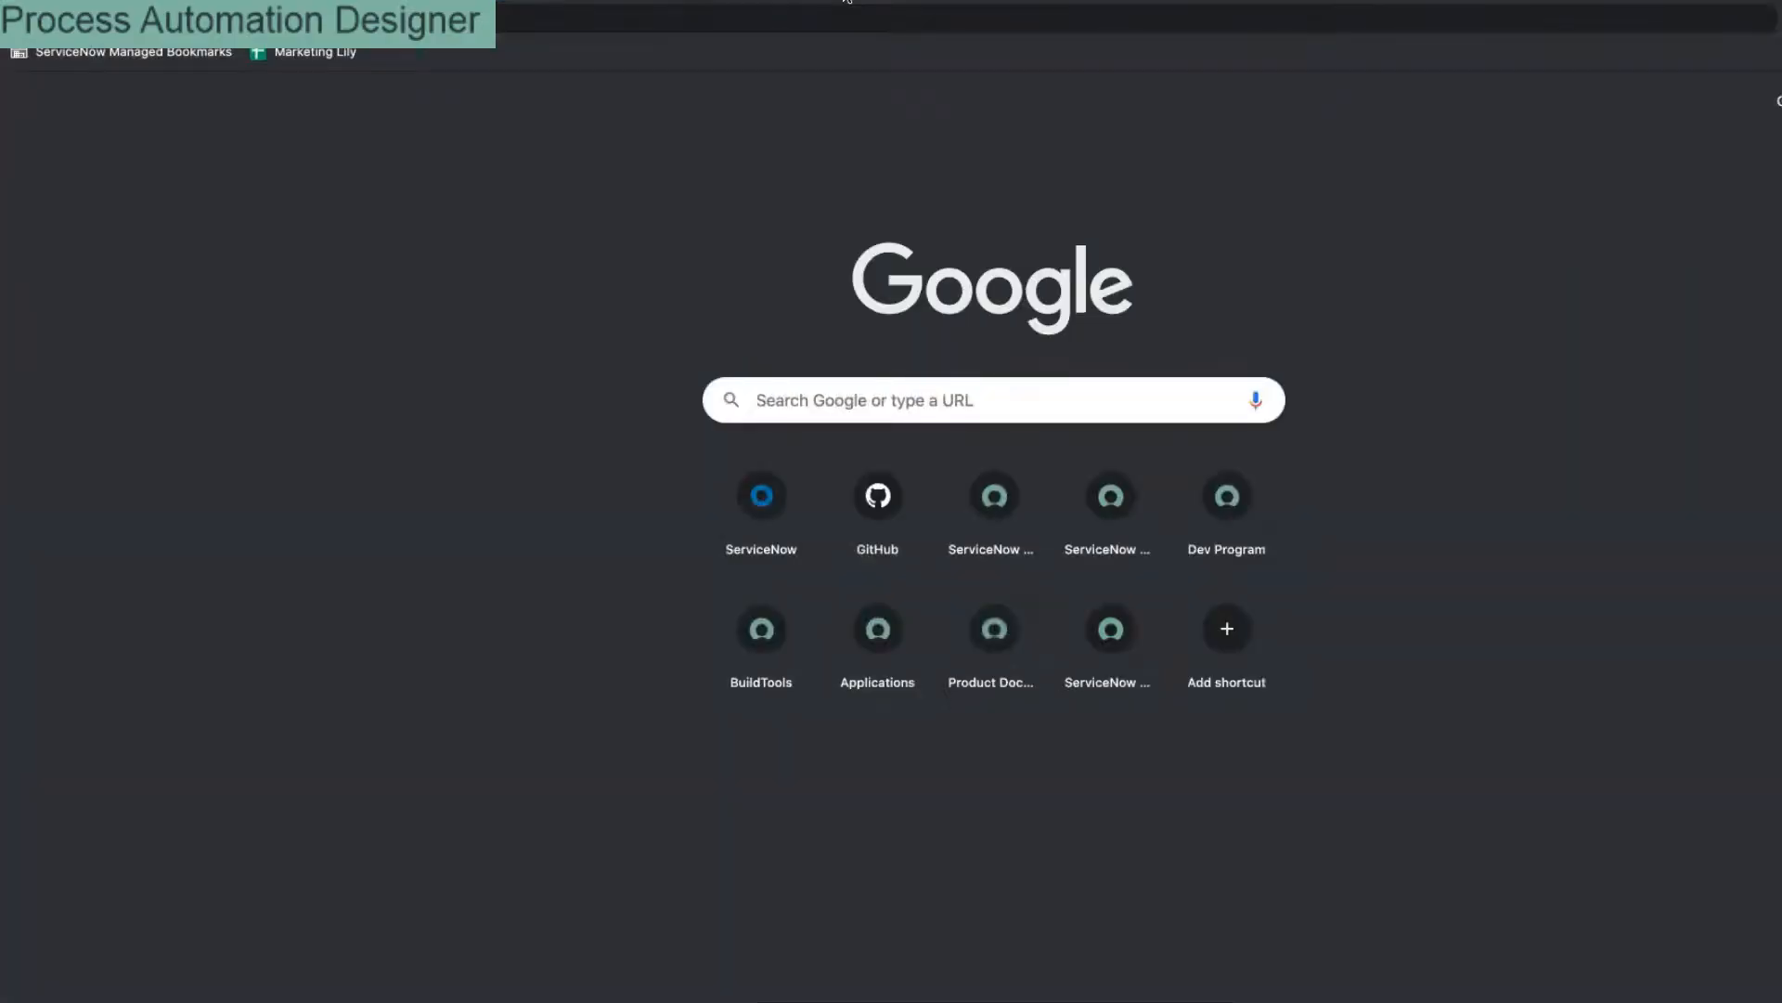
pyautogui.write('doc')
pyautogui.press('Return')
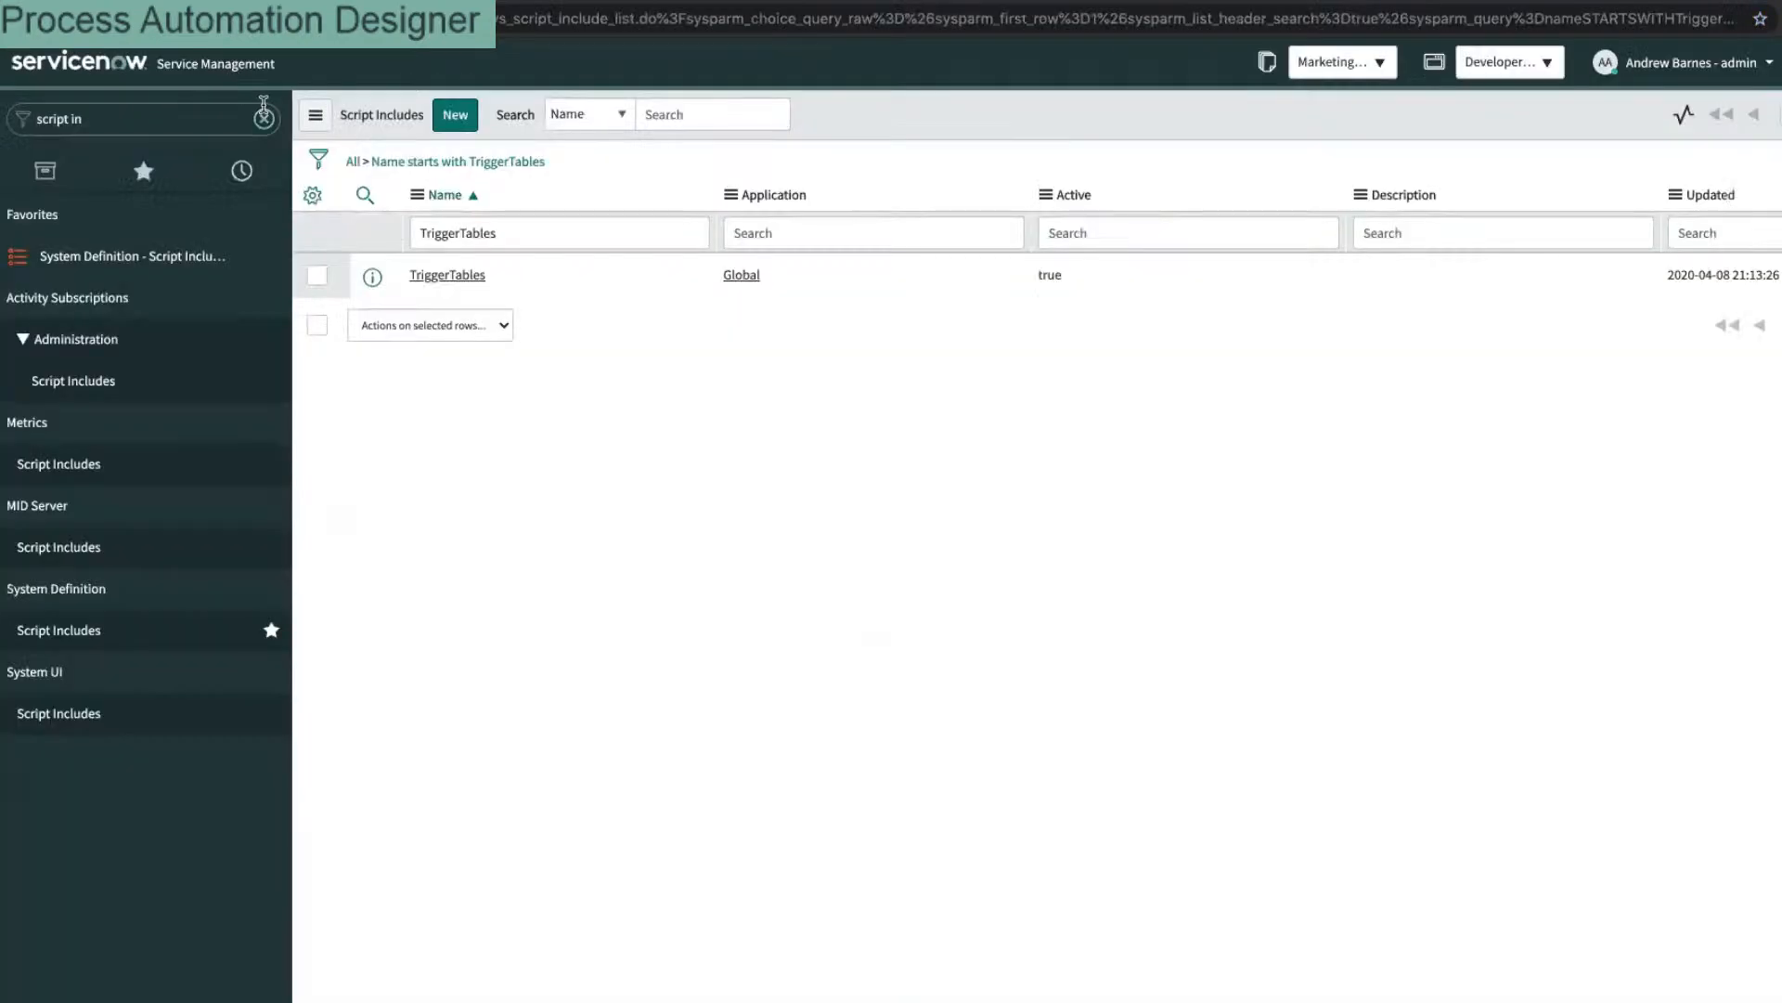
pyautogui.click(205, 124)
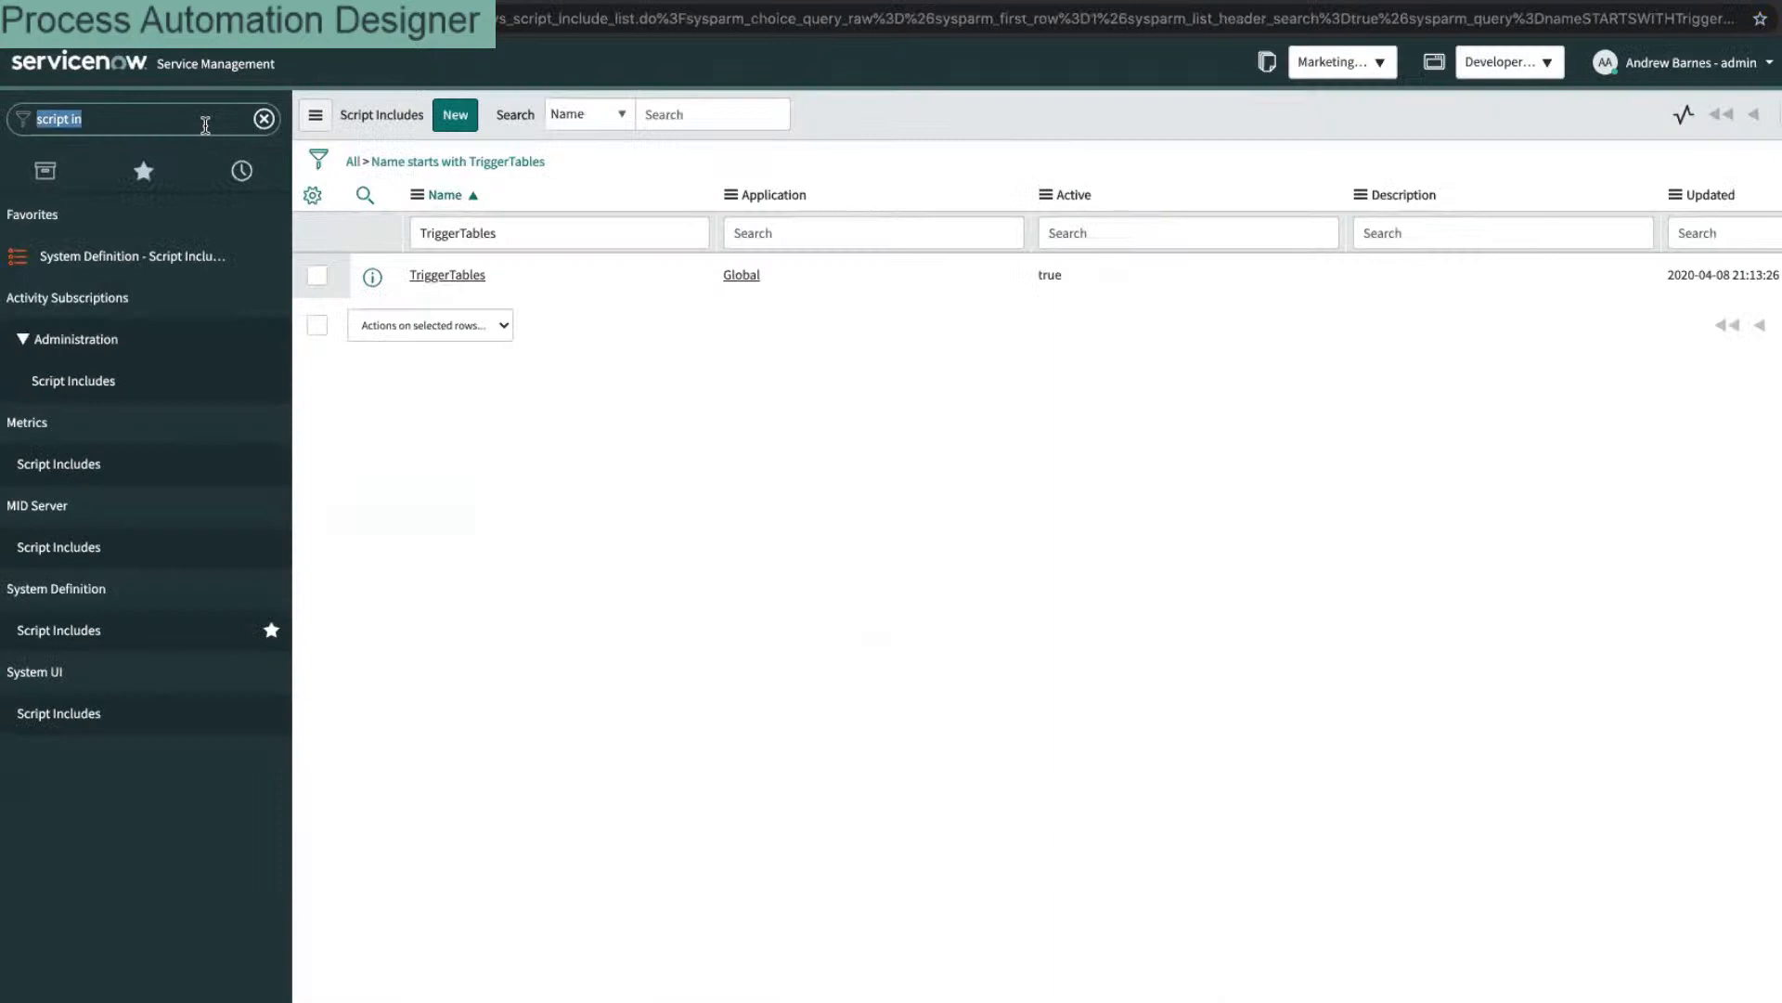
# Step: Open the Plugins page and search the applications for 'process'
pyautogui.write('plugin')
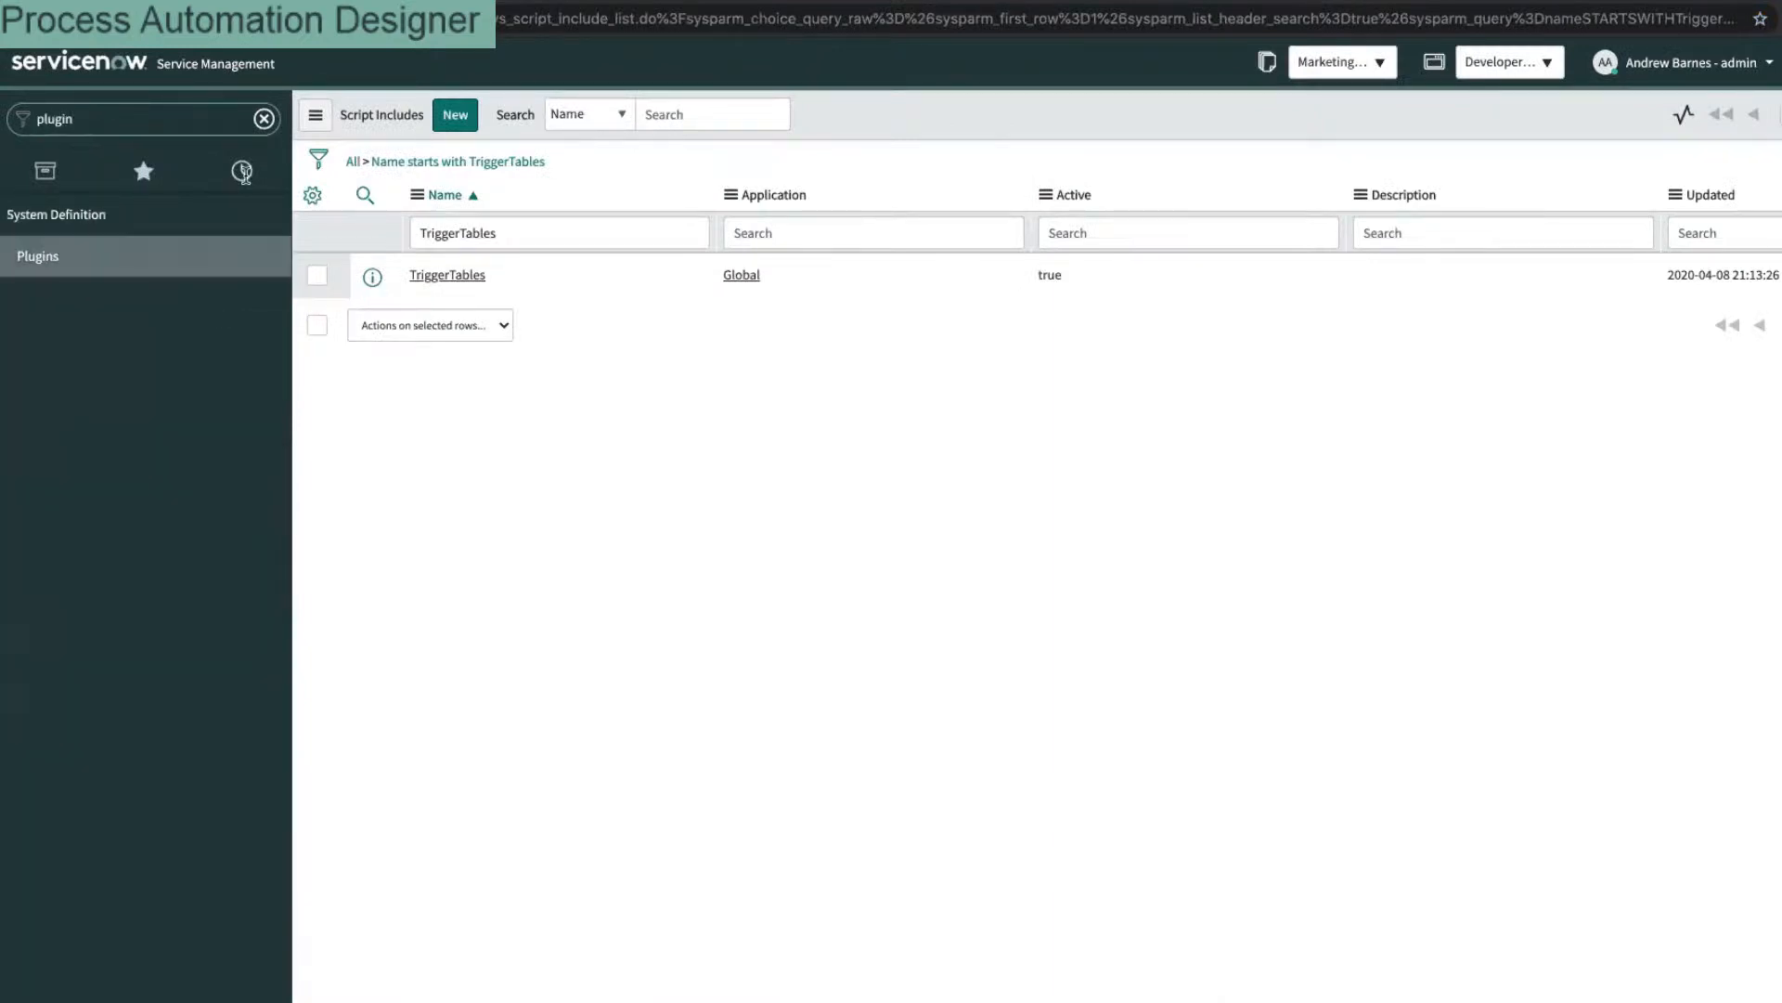
pyautogui.click(191, 274)
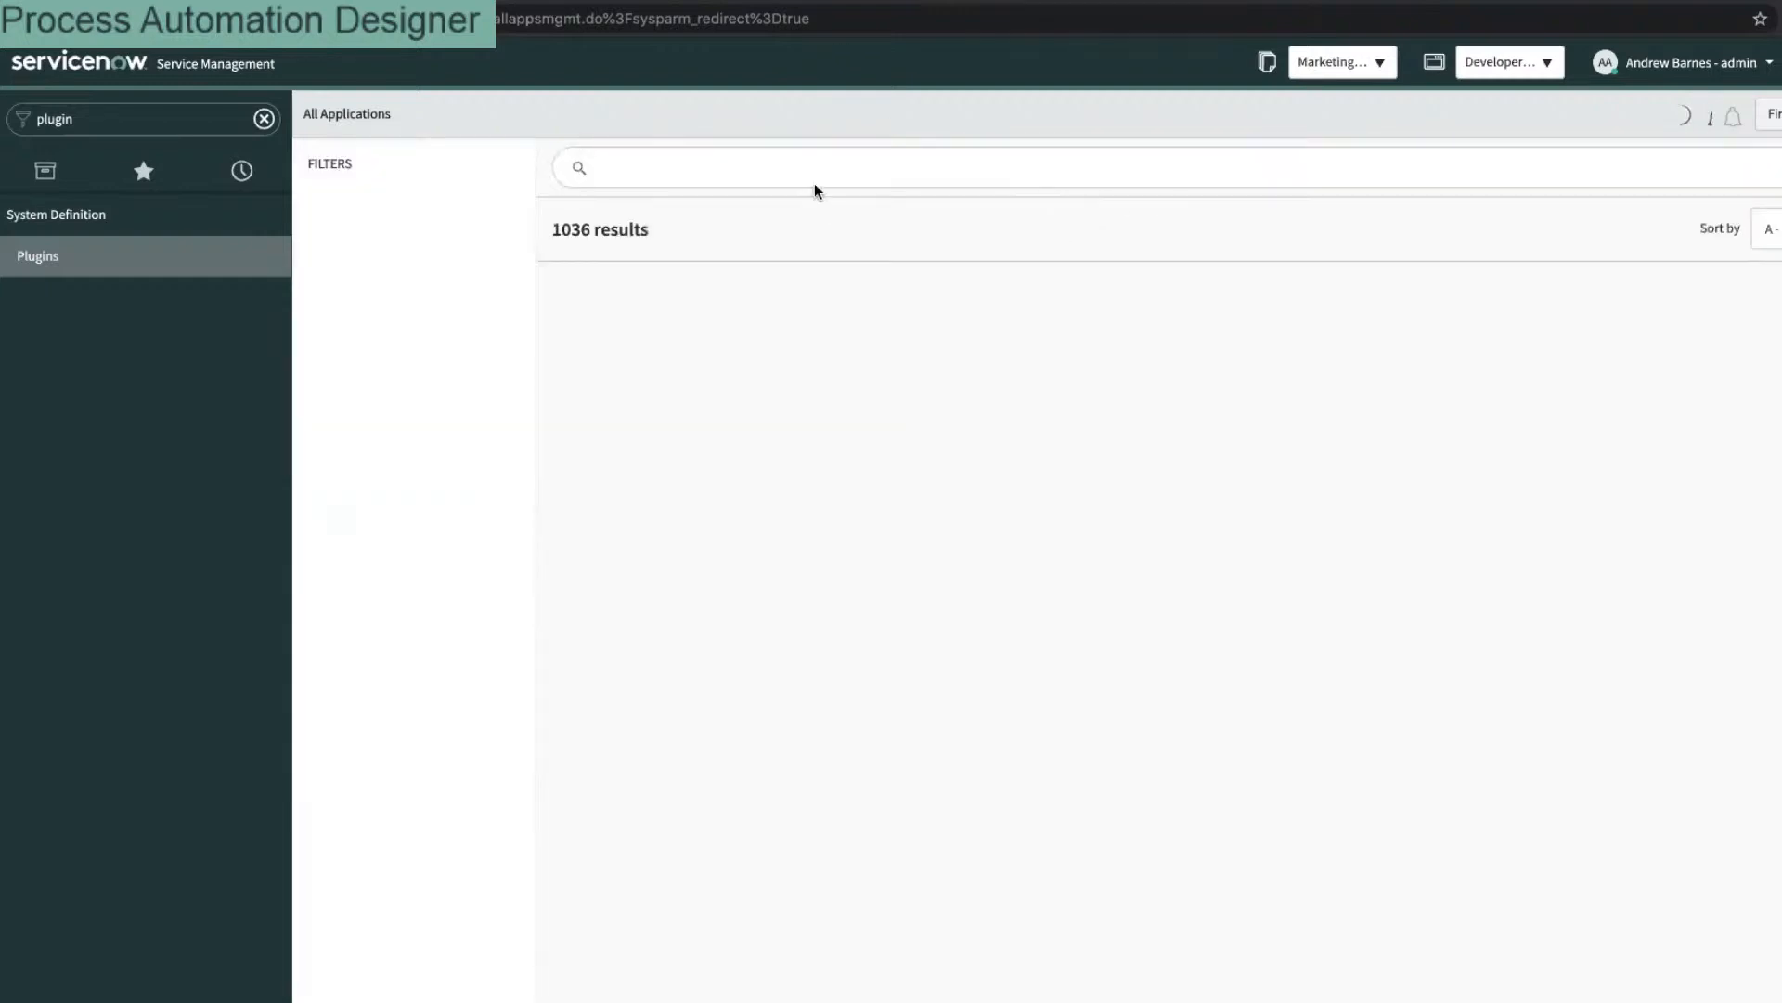
pyautogui.click(798, 159)
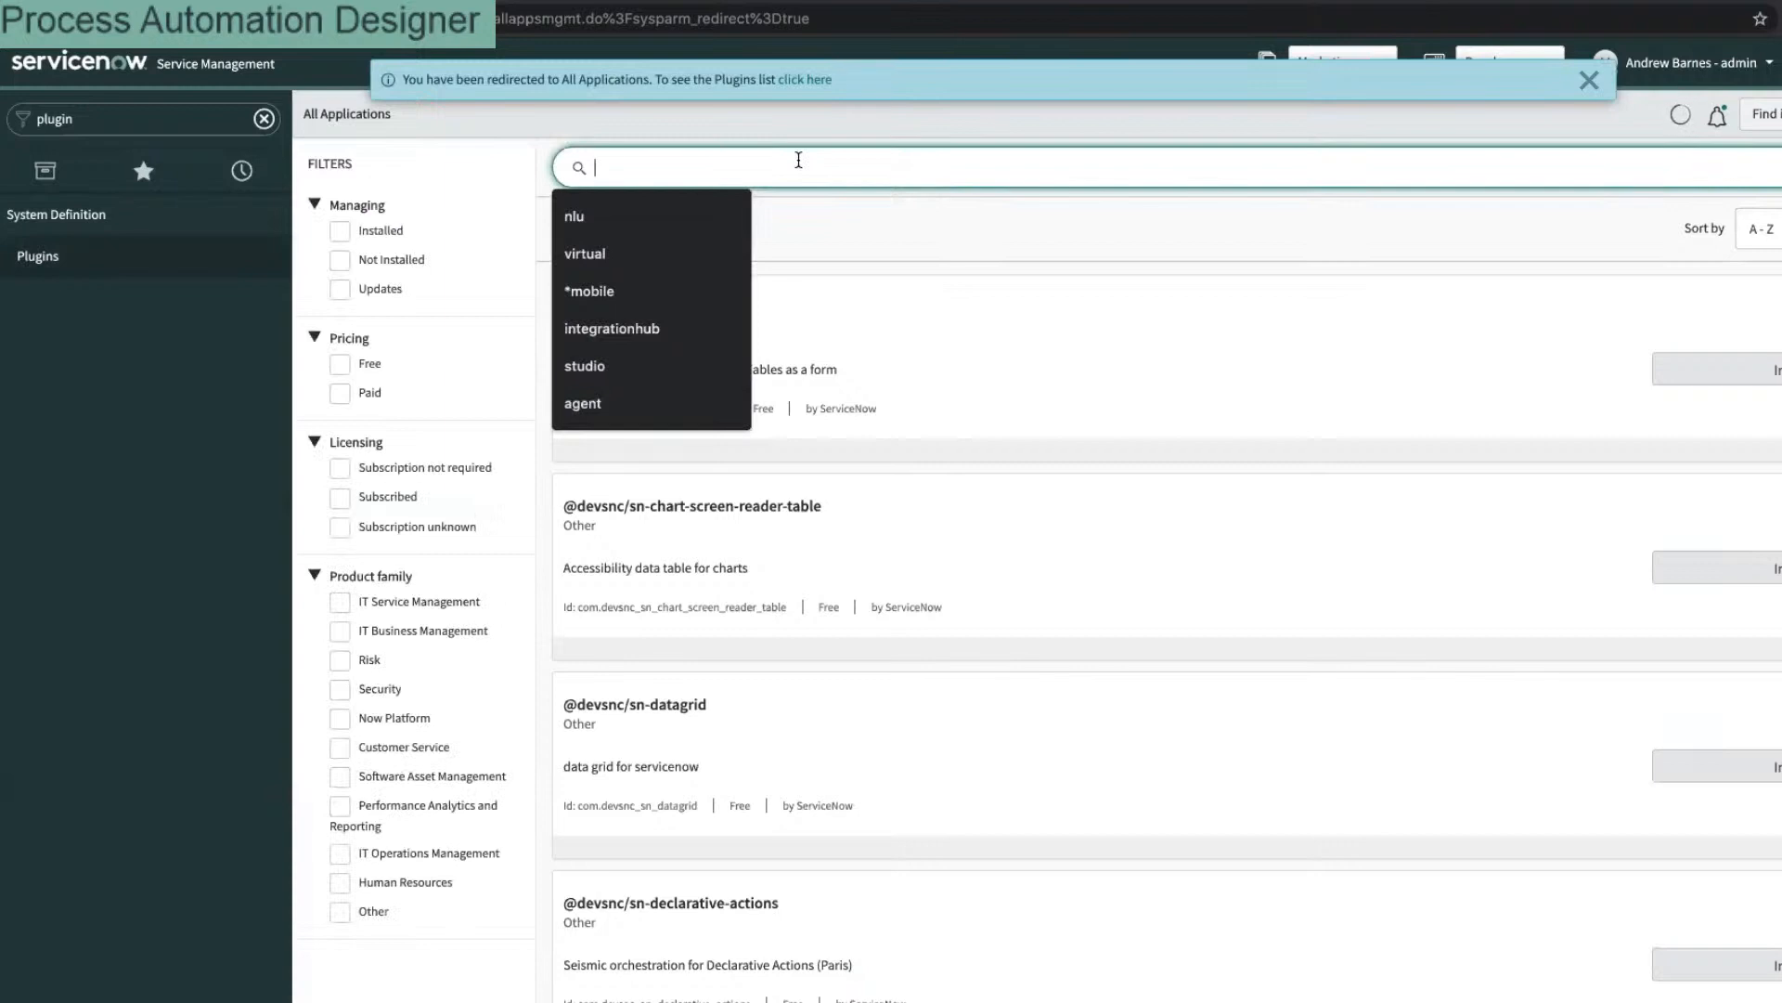
pyautogui.write('pr')
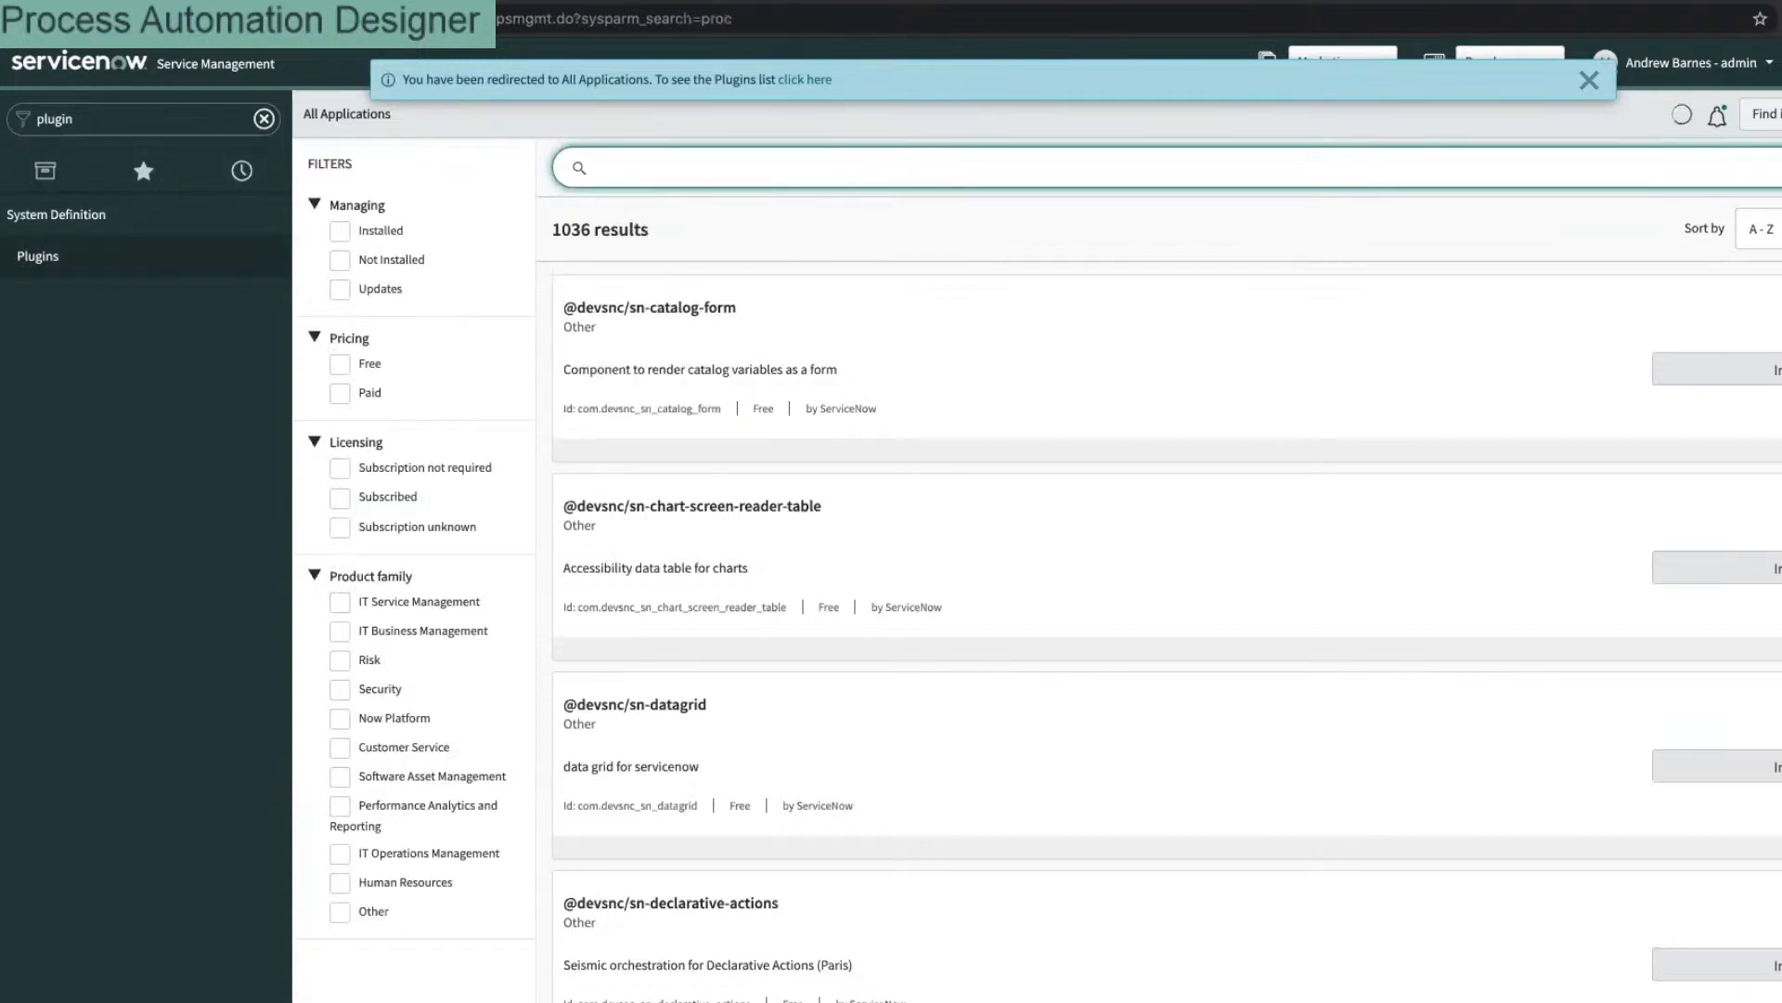
pyautogui.write('ocess')
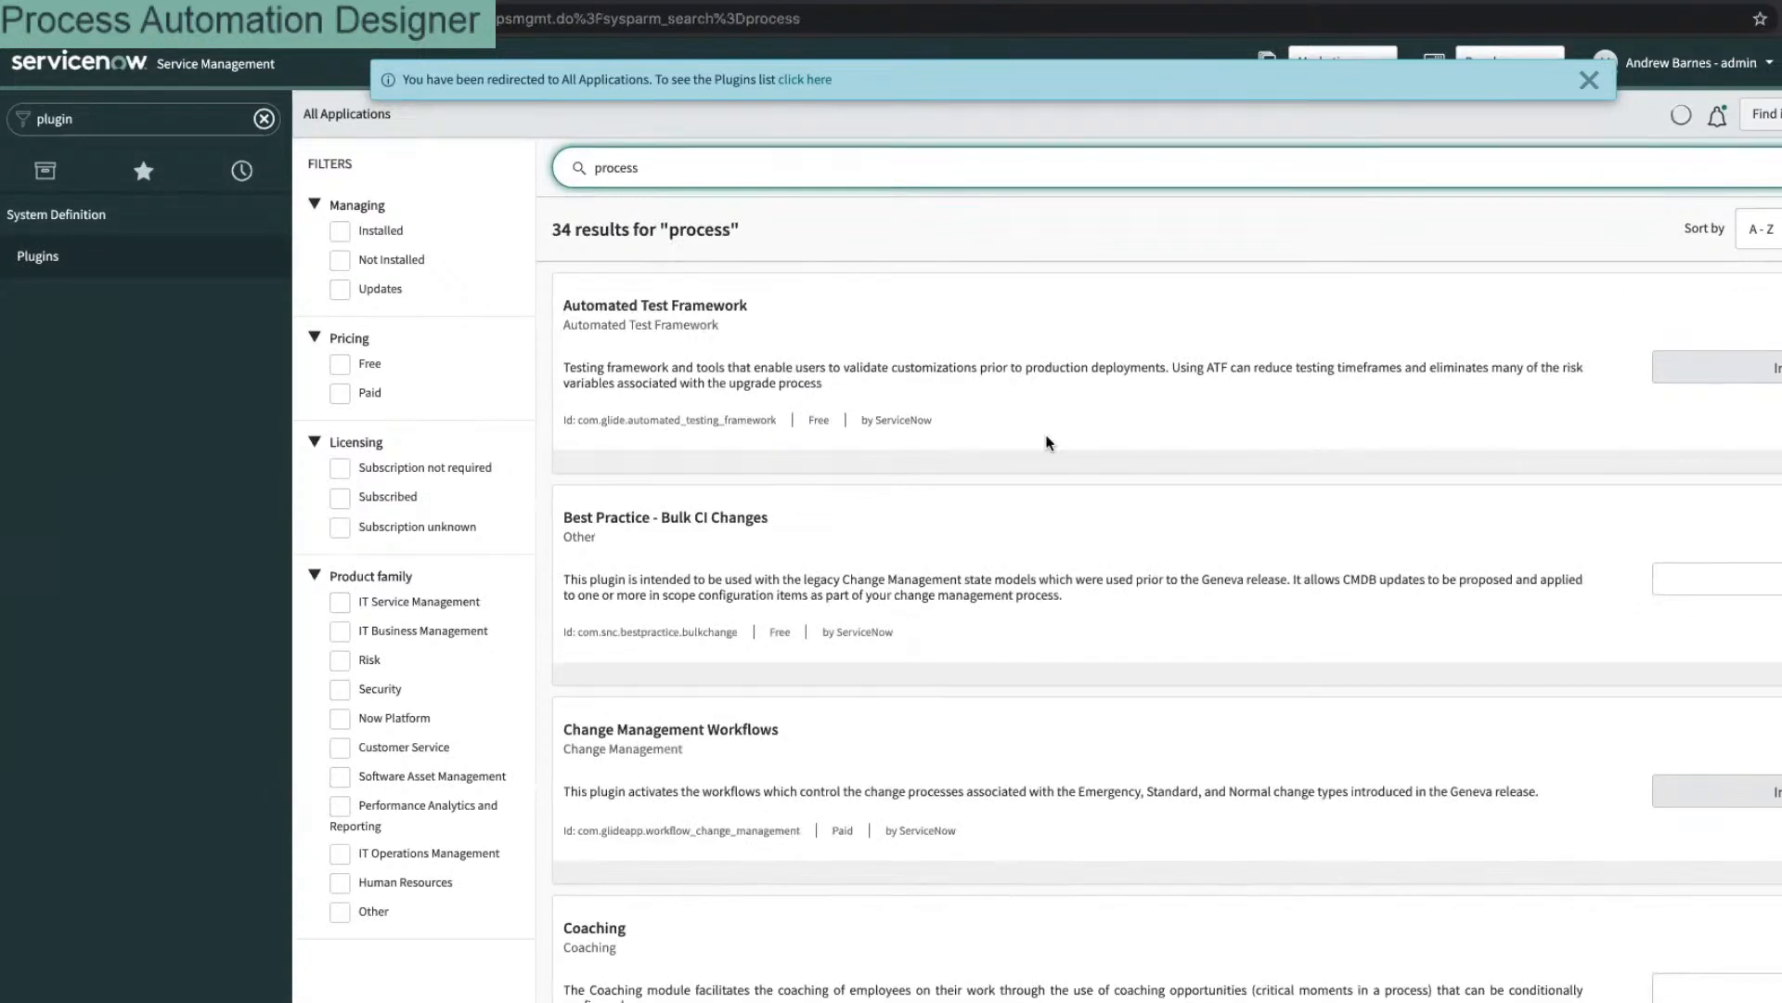
# Step: Scroll through the 34 plugin results matching 'process'
pyautogui.scroll(-10, 378, 232)
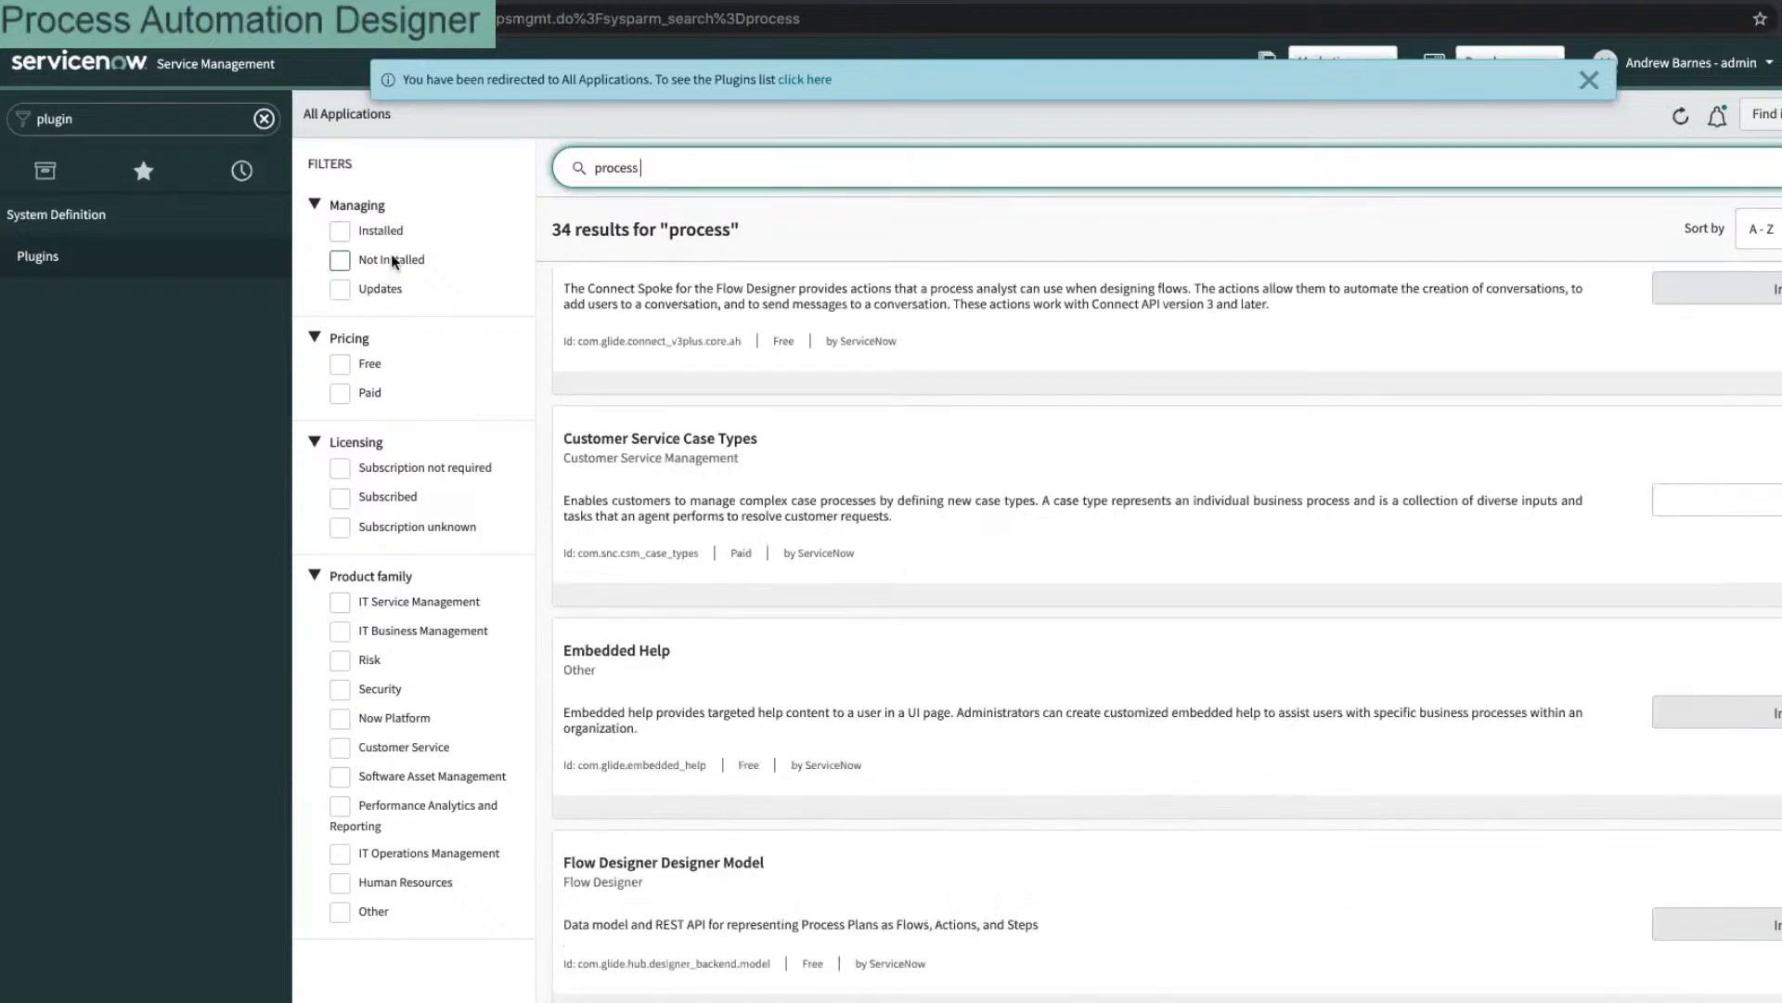
pyautogui.scroll(-10, 977, 601)
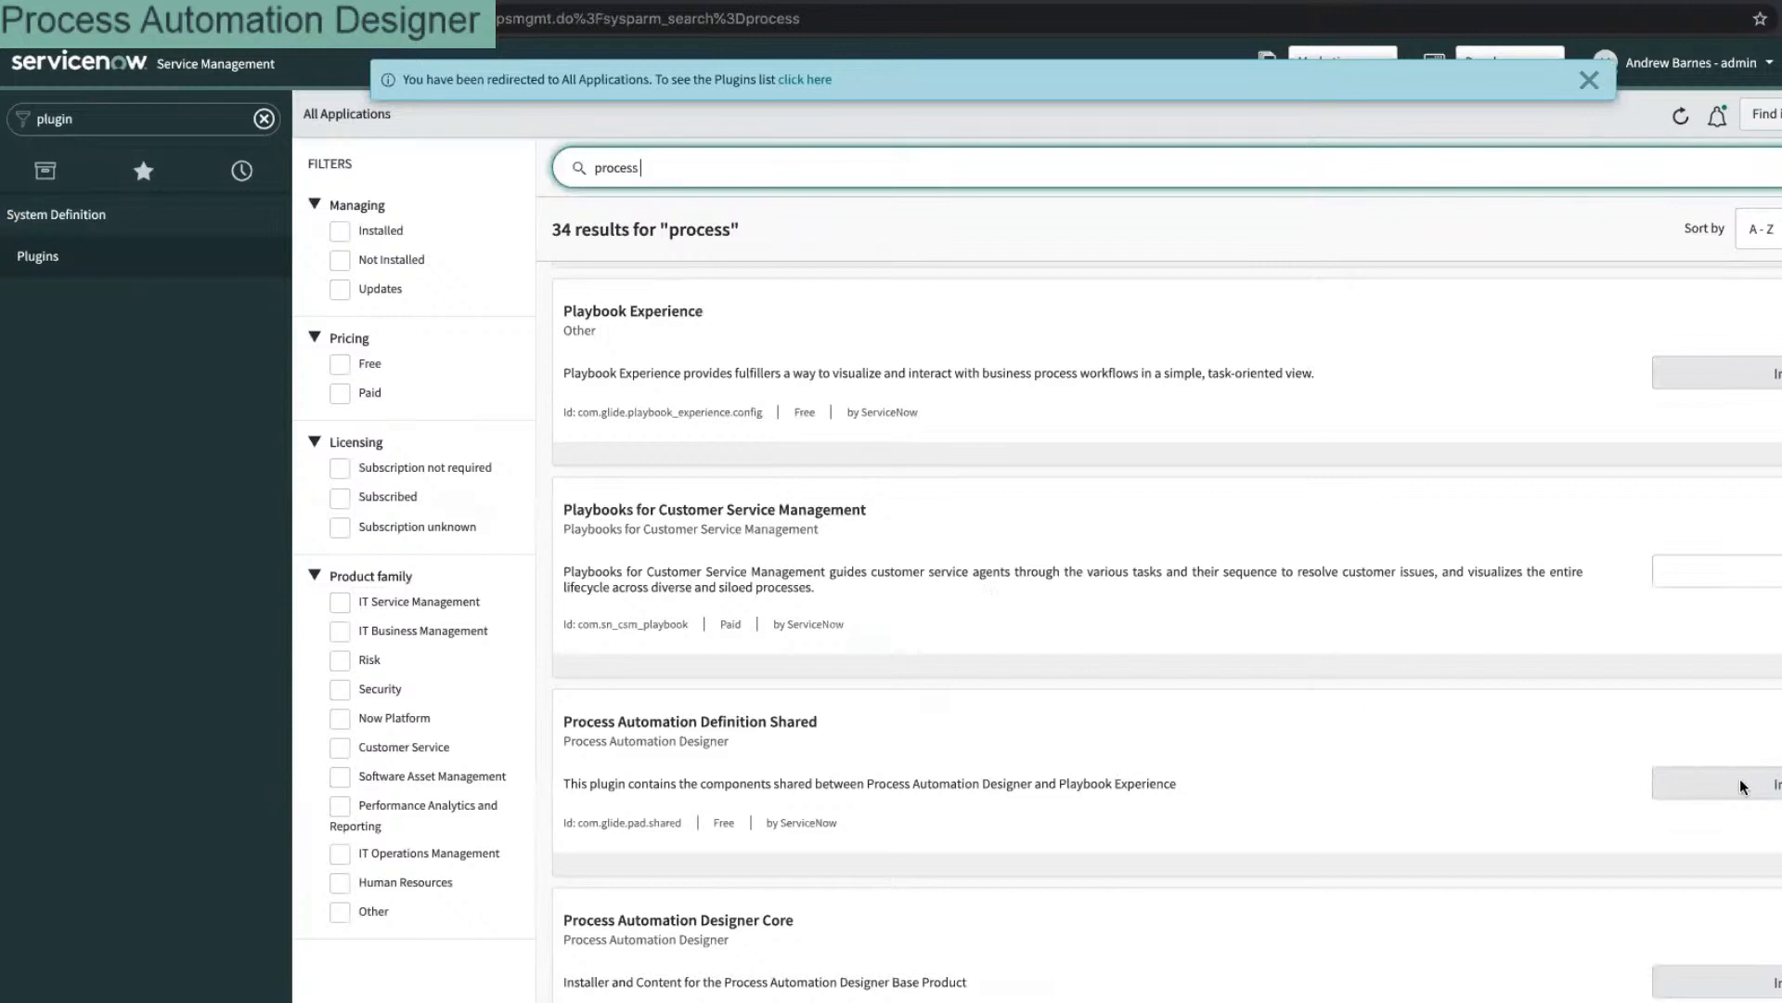
pyautogui.scroll(-2, 1662, 850)
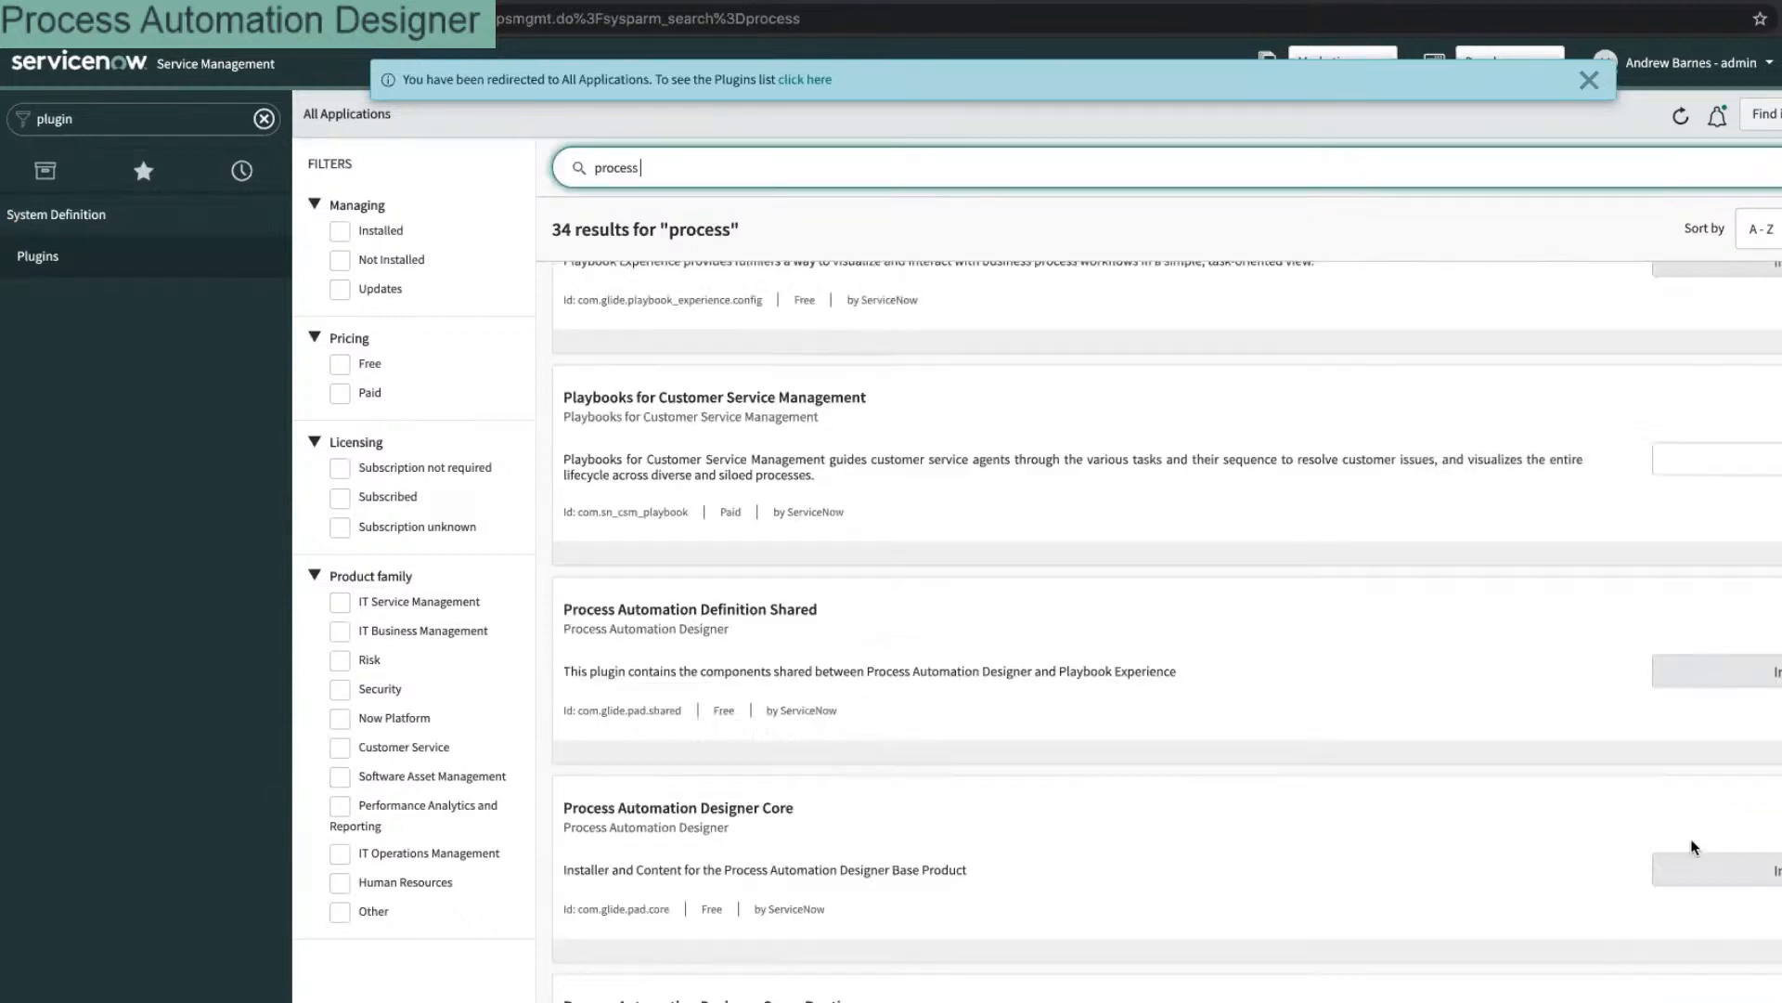
pyautogui.scroll(-4, 1708, 826)
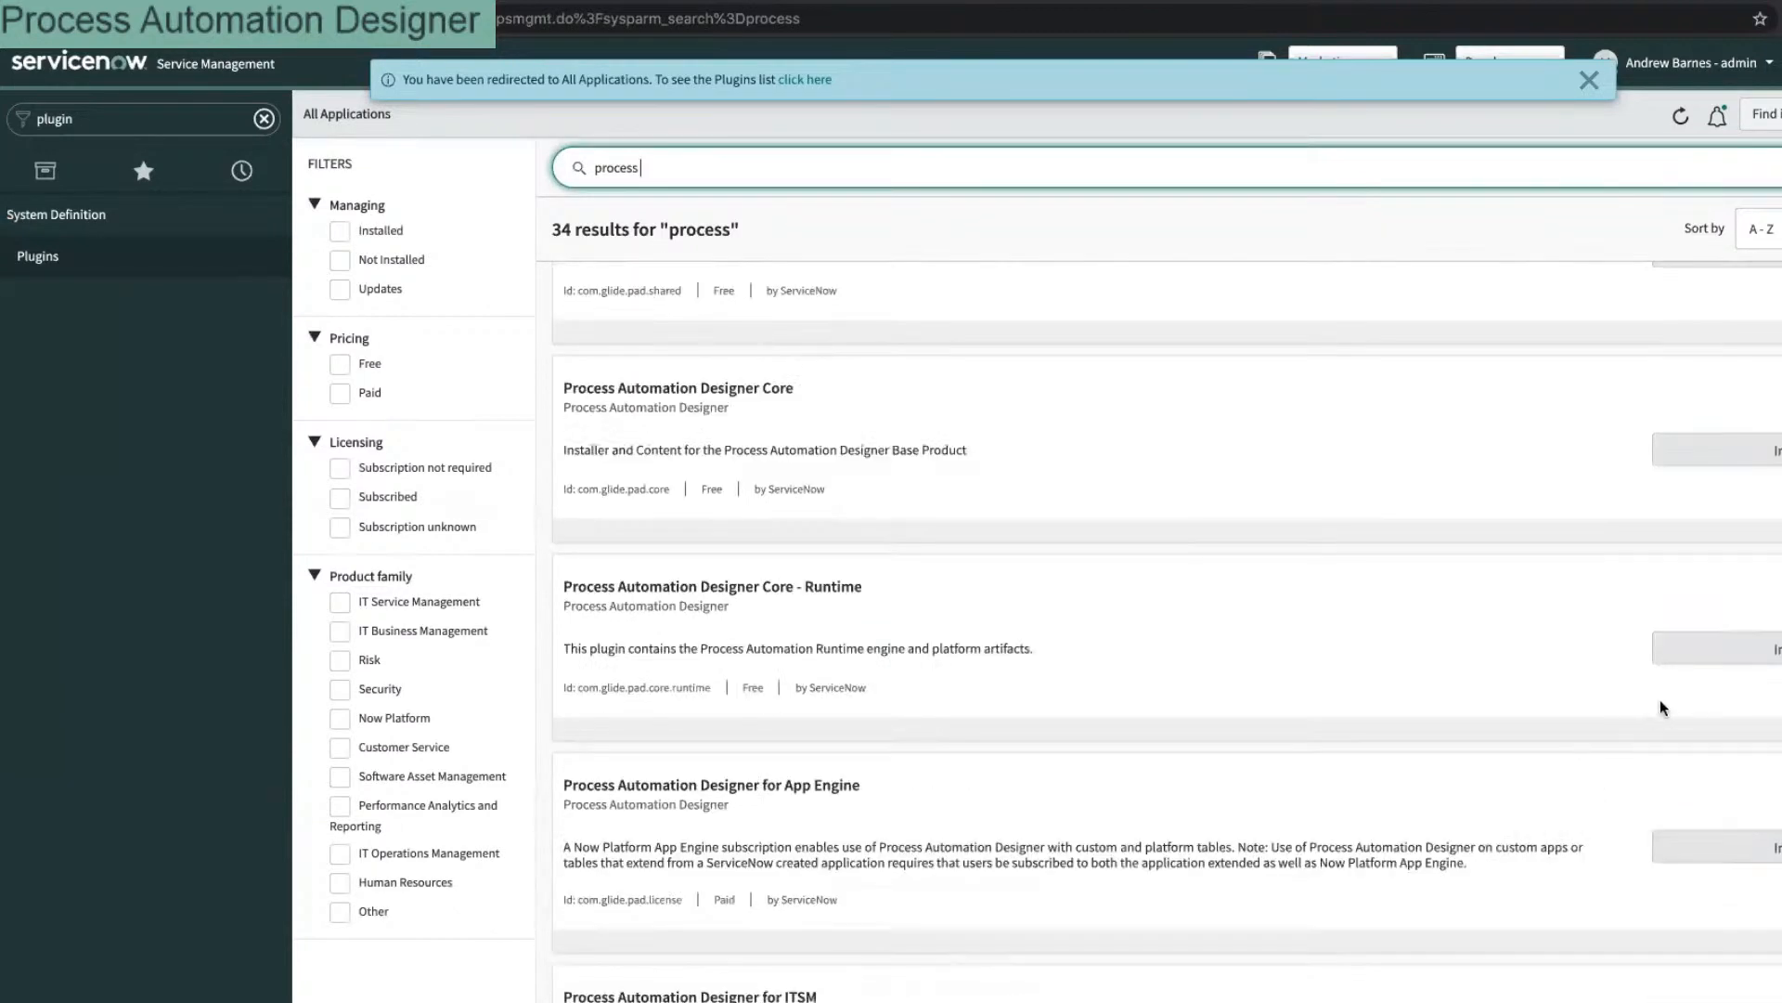
pyautogui.scroll(-3, 1680, 784)
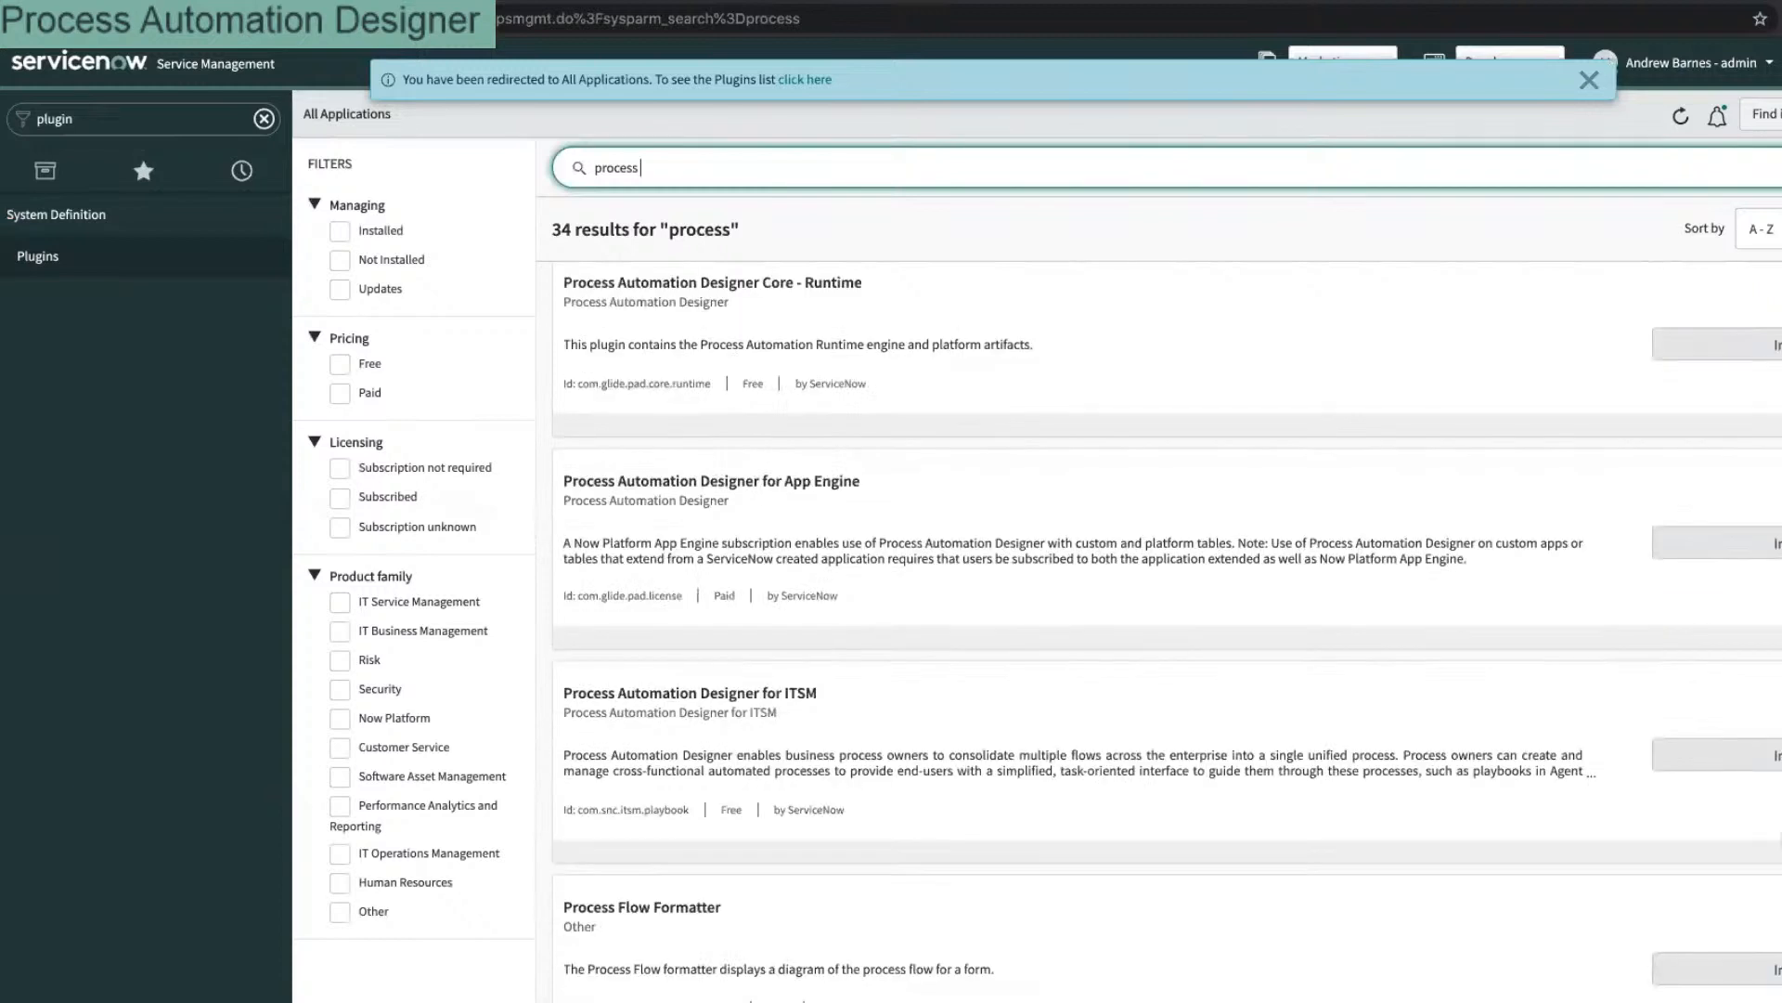
pyautogui.scroll(-4, 1745, 808)
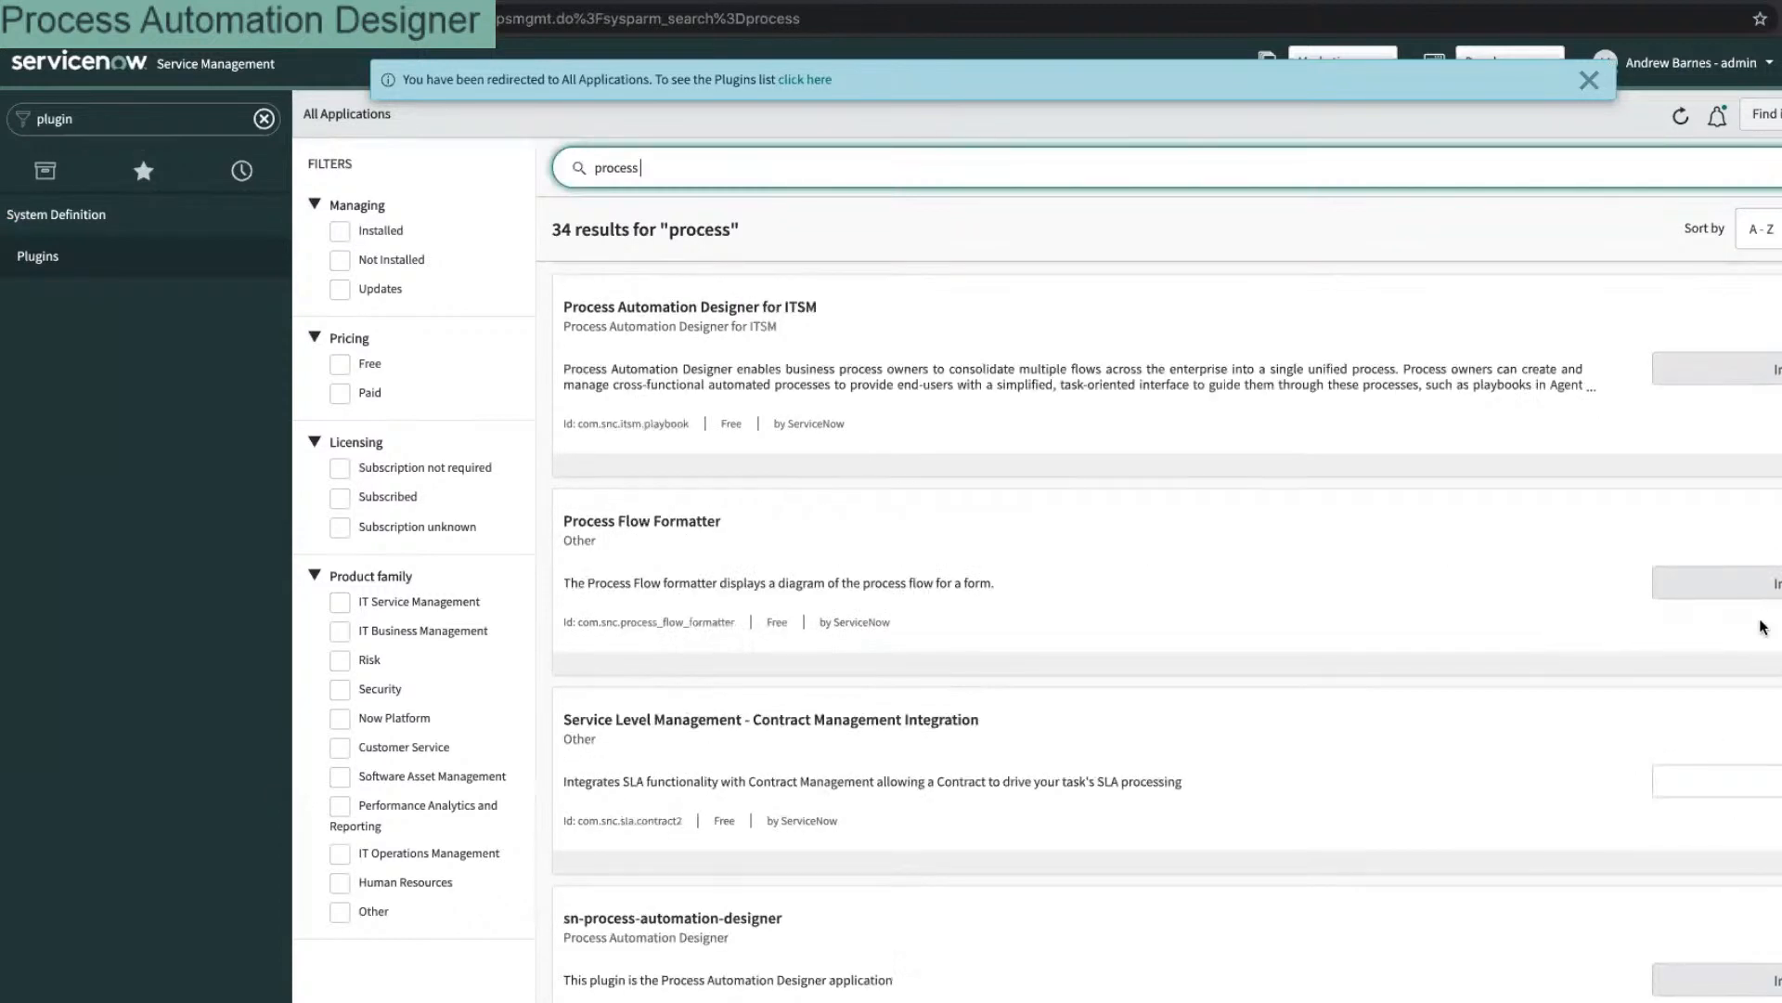
pyautogui.scroll(-3, 1662, 694)
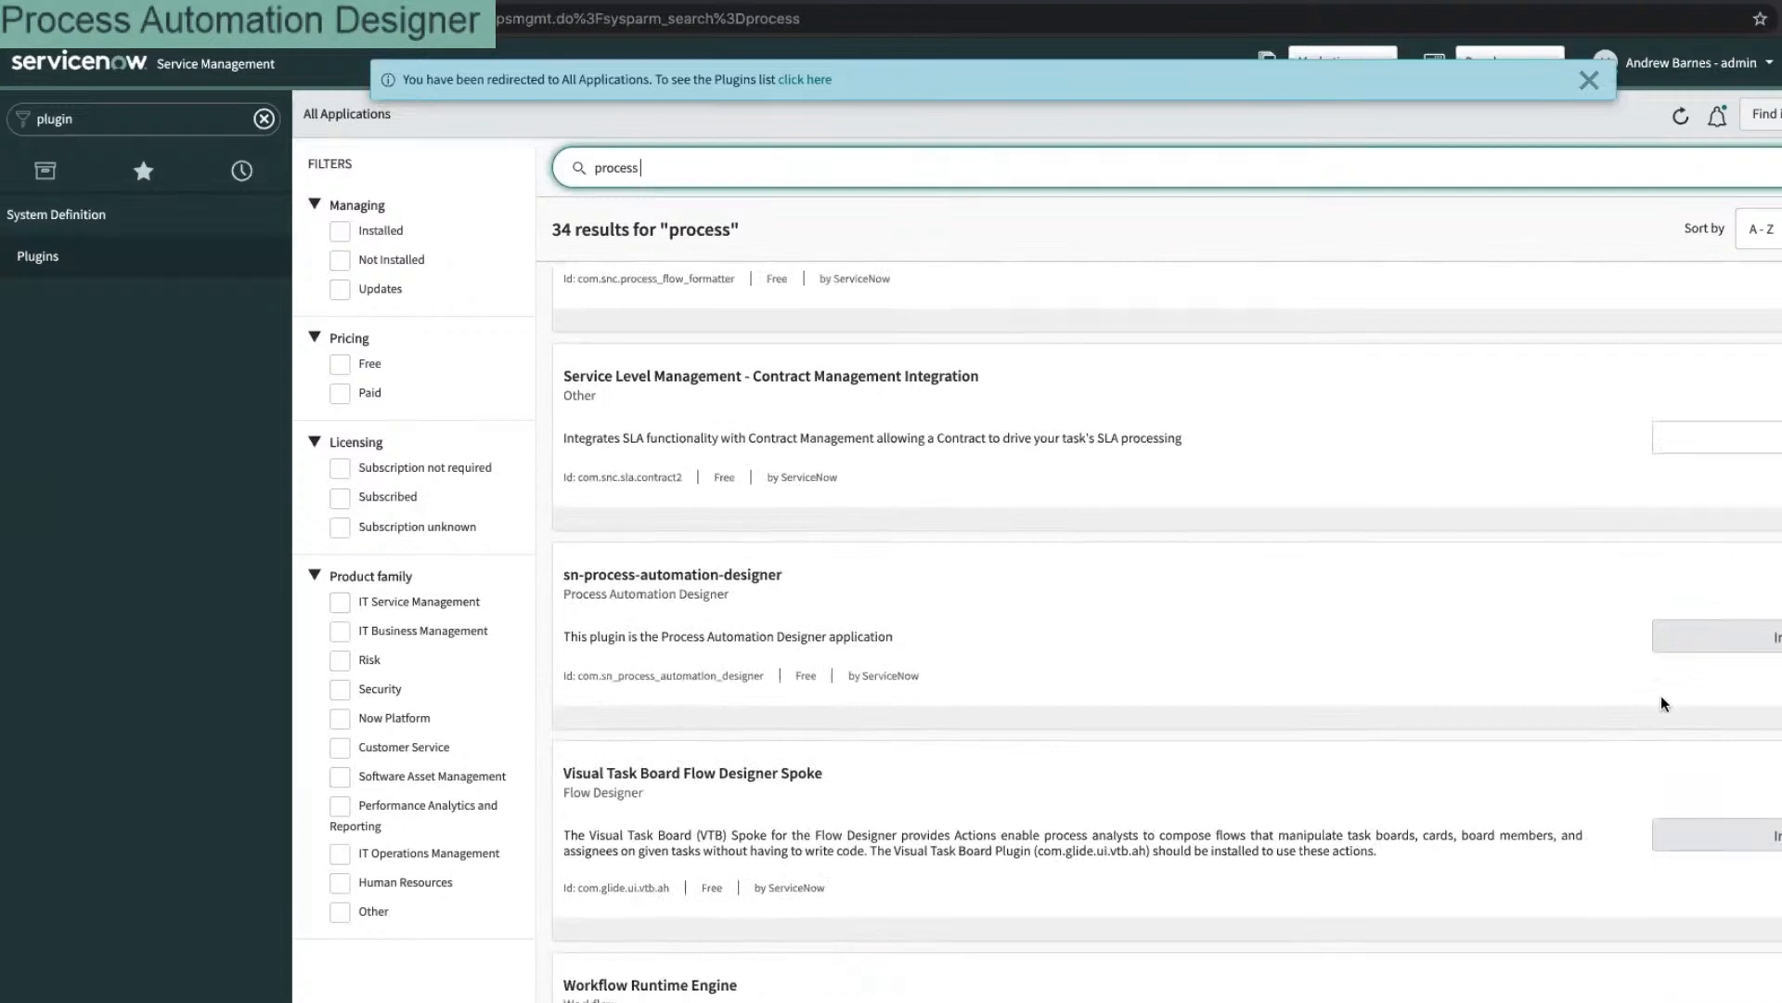
pyautogui.scroll(7, 1632, 687)
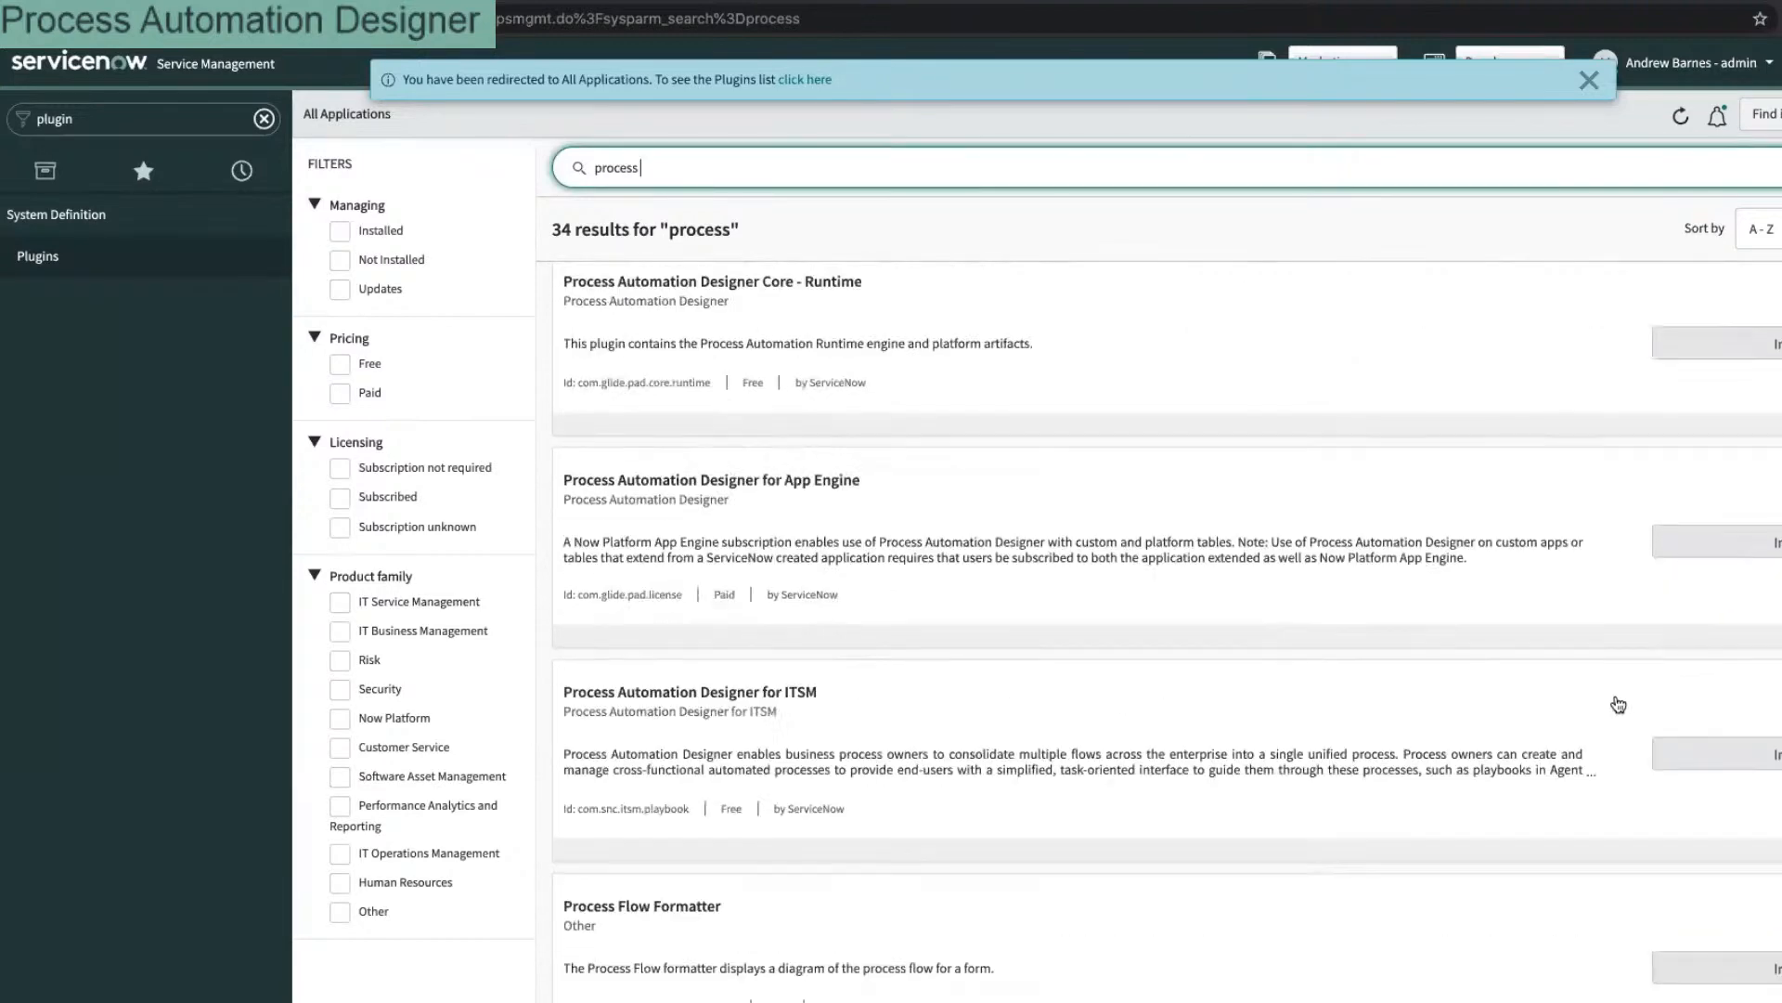
pyautogui.scroll(12, 1618, 705)
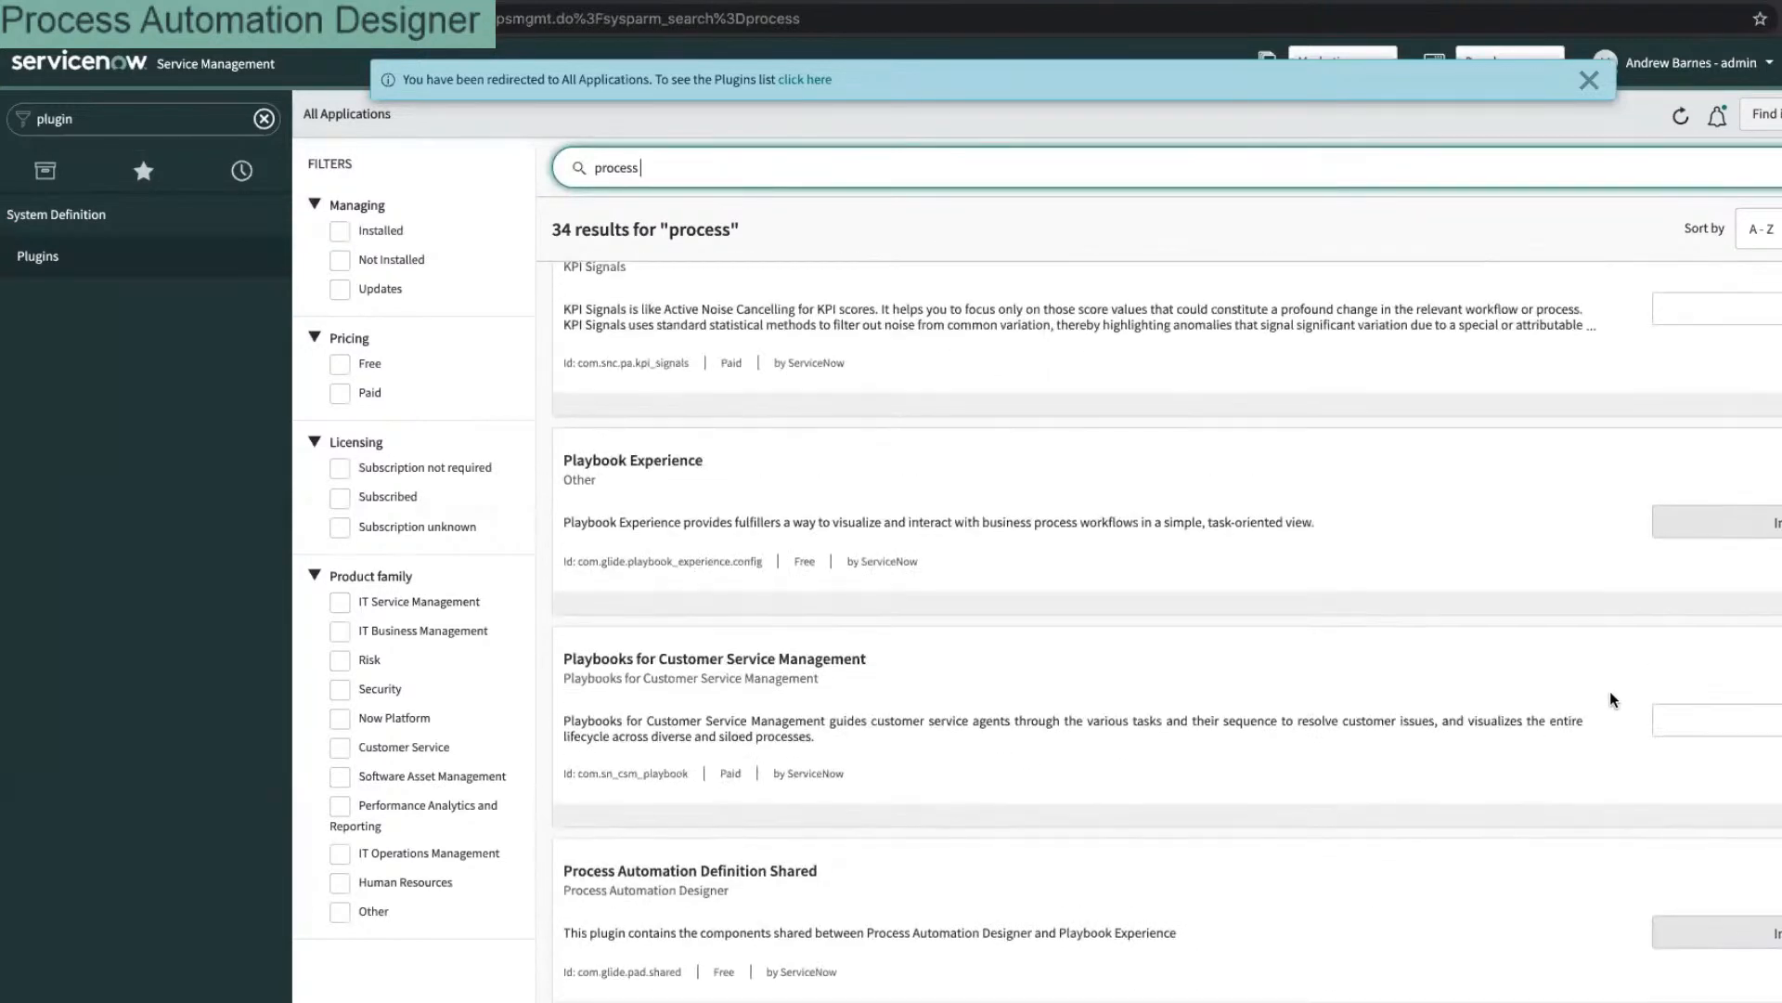
pyautogui.scroll(2, 1610, 690)
pyautogui.scroll(-2, 1608, 693)
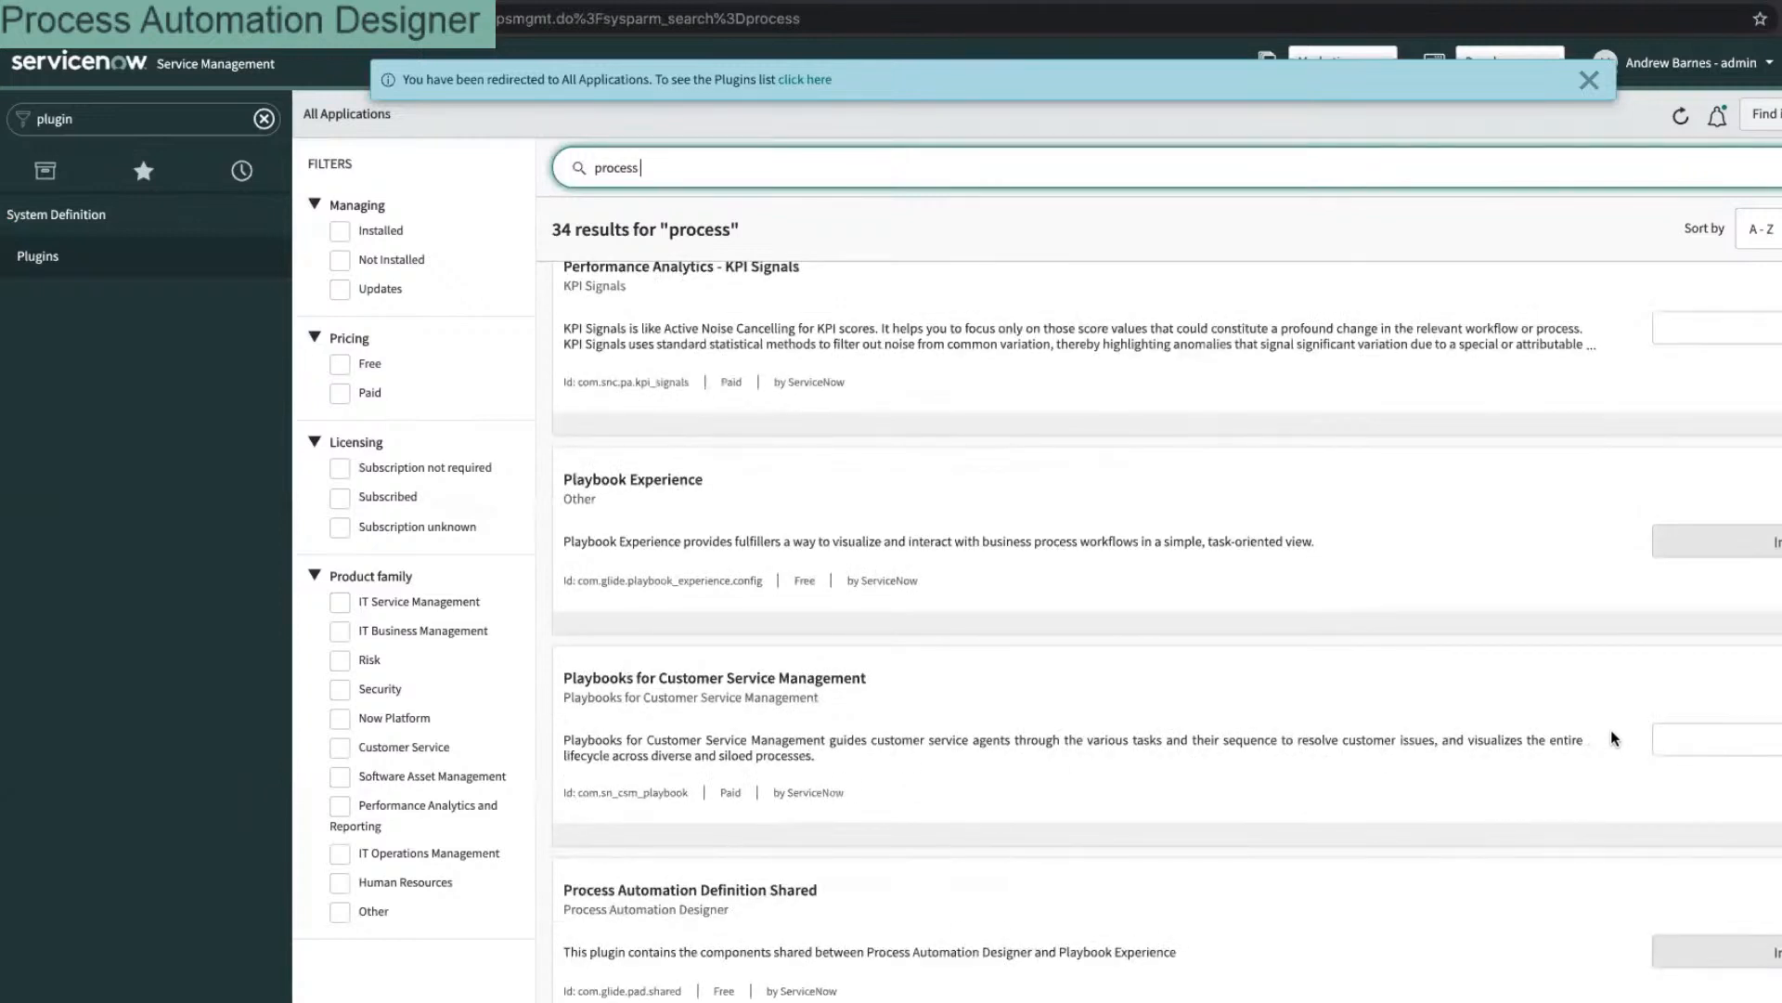
pyautogui.scroll(1, 1584, 687)
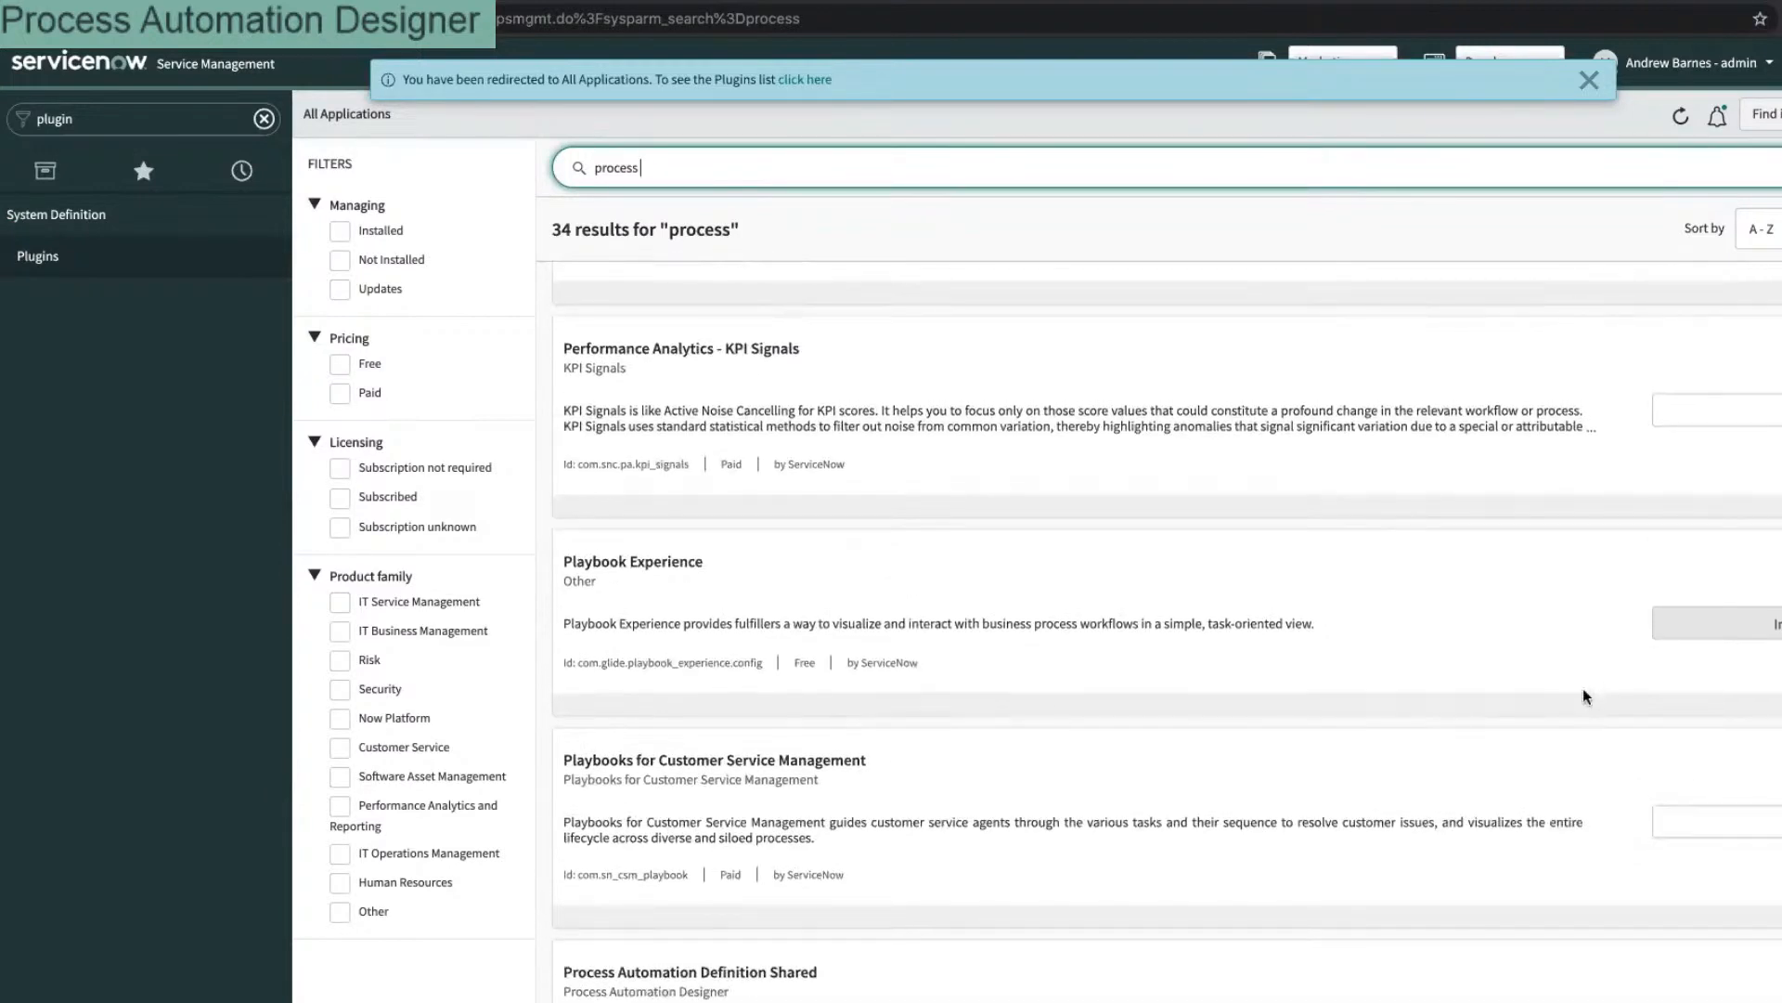
pyautogui.scroll(1, 1584, 688)
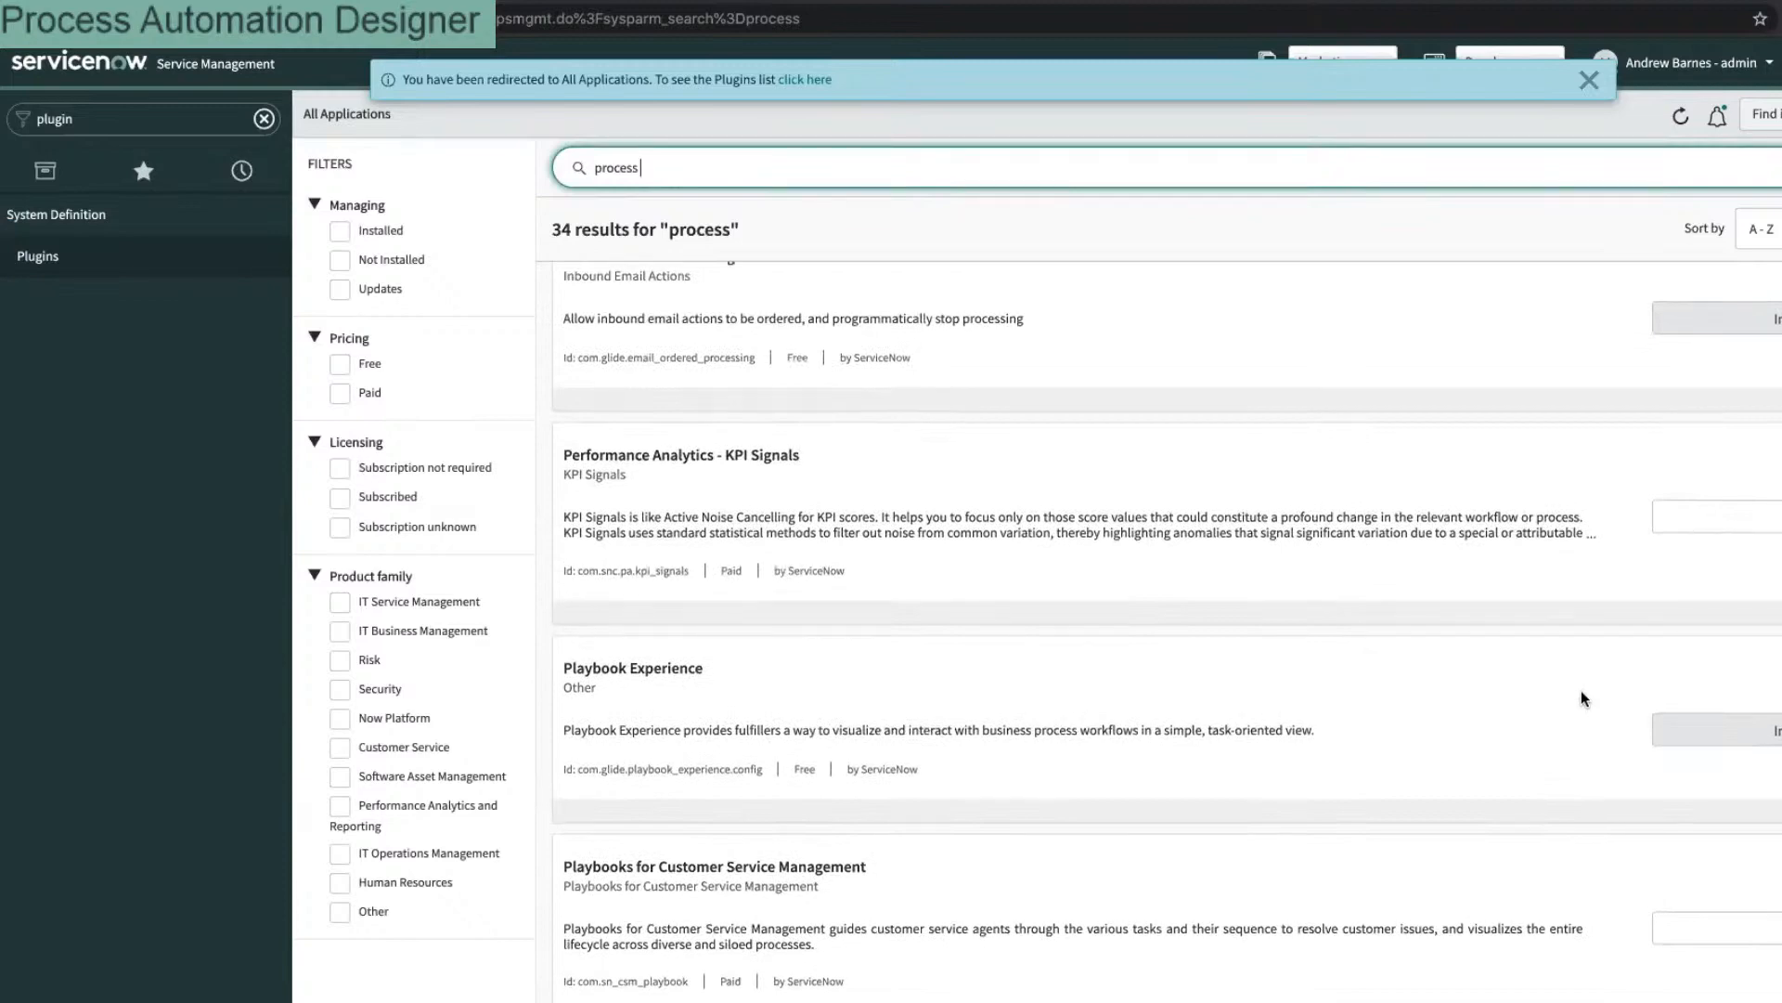
pyautogui.scroll(1, 1581, 698)
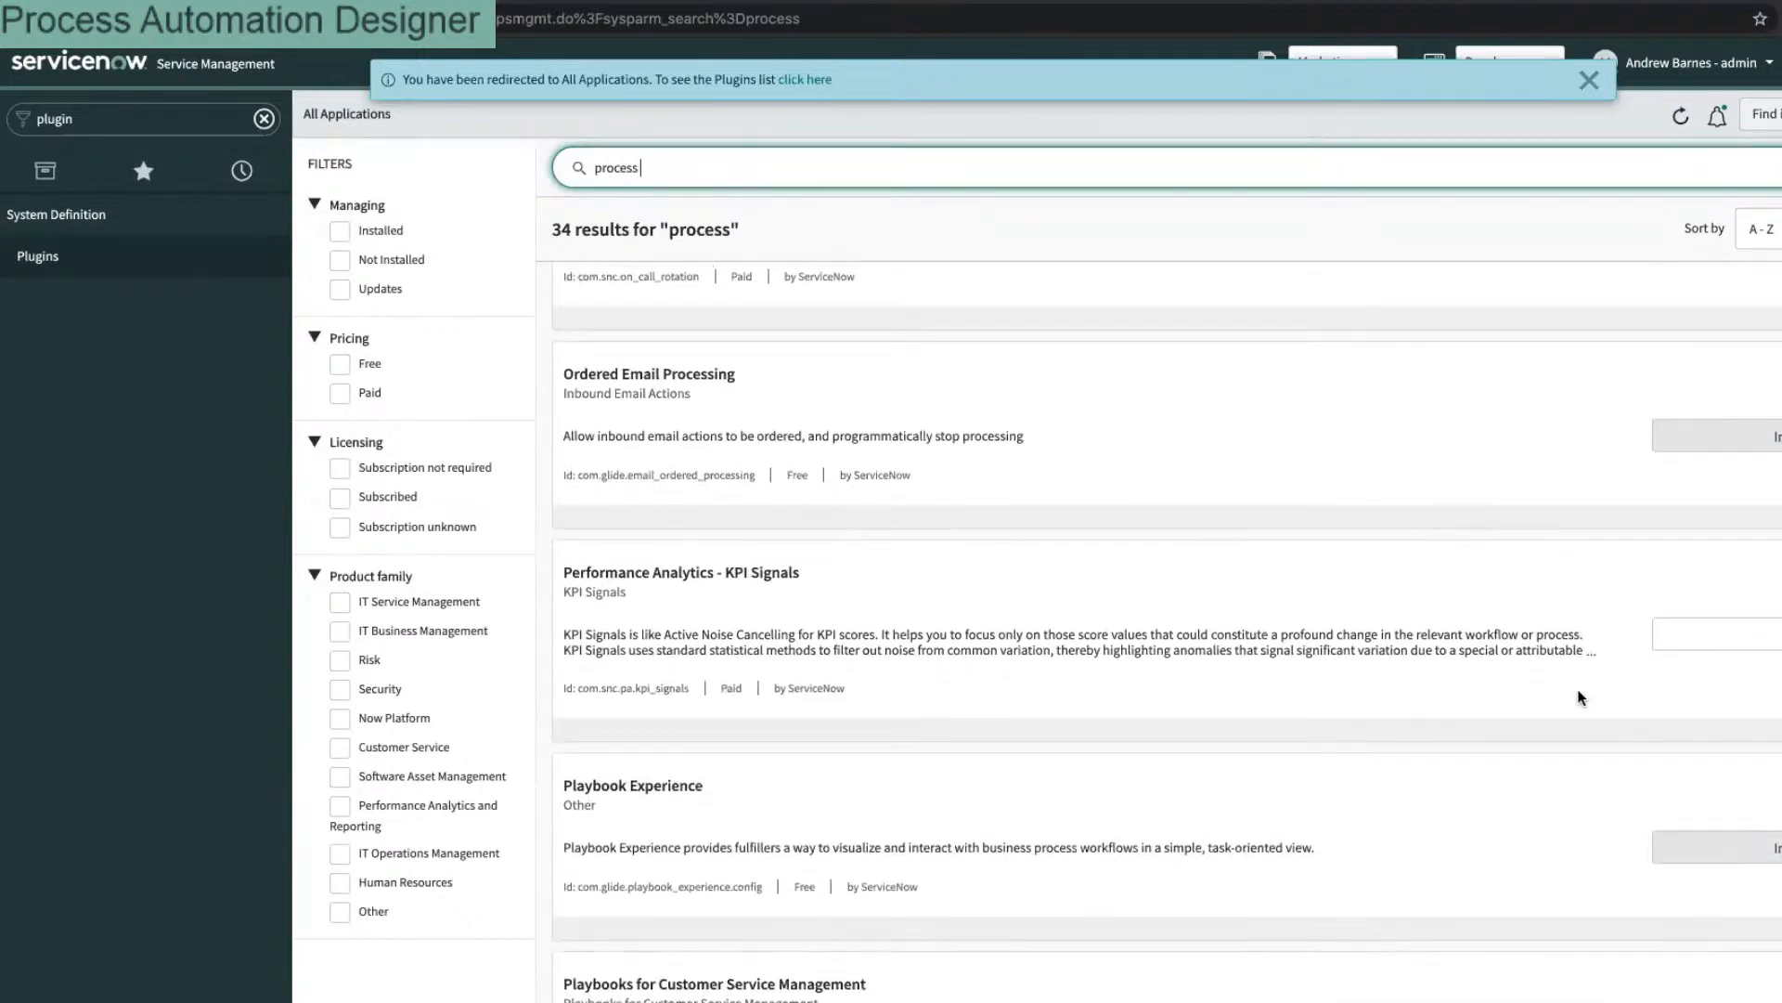
pyautogui.scroll(5, 1525, 726)
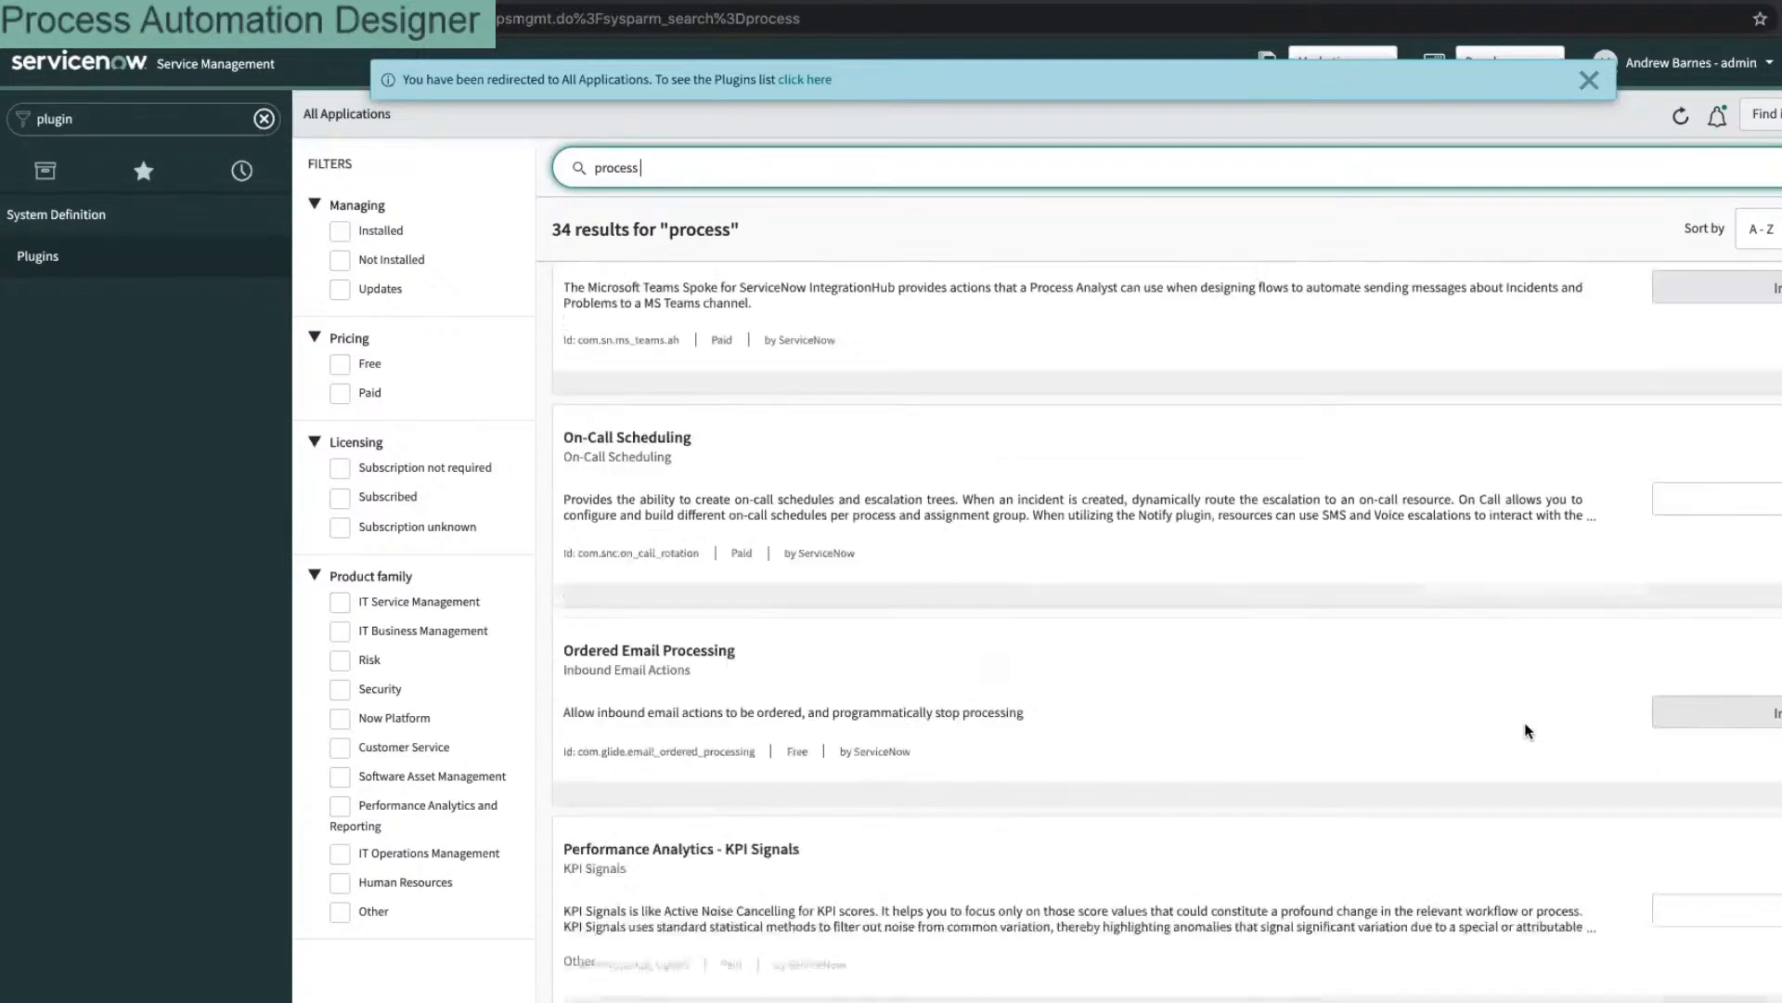
pyautogui.scroll(9, 1529, 730)
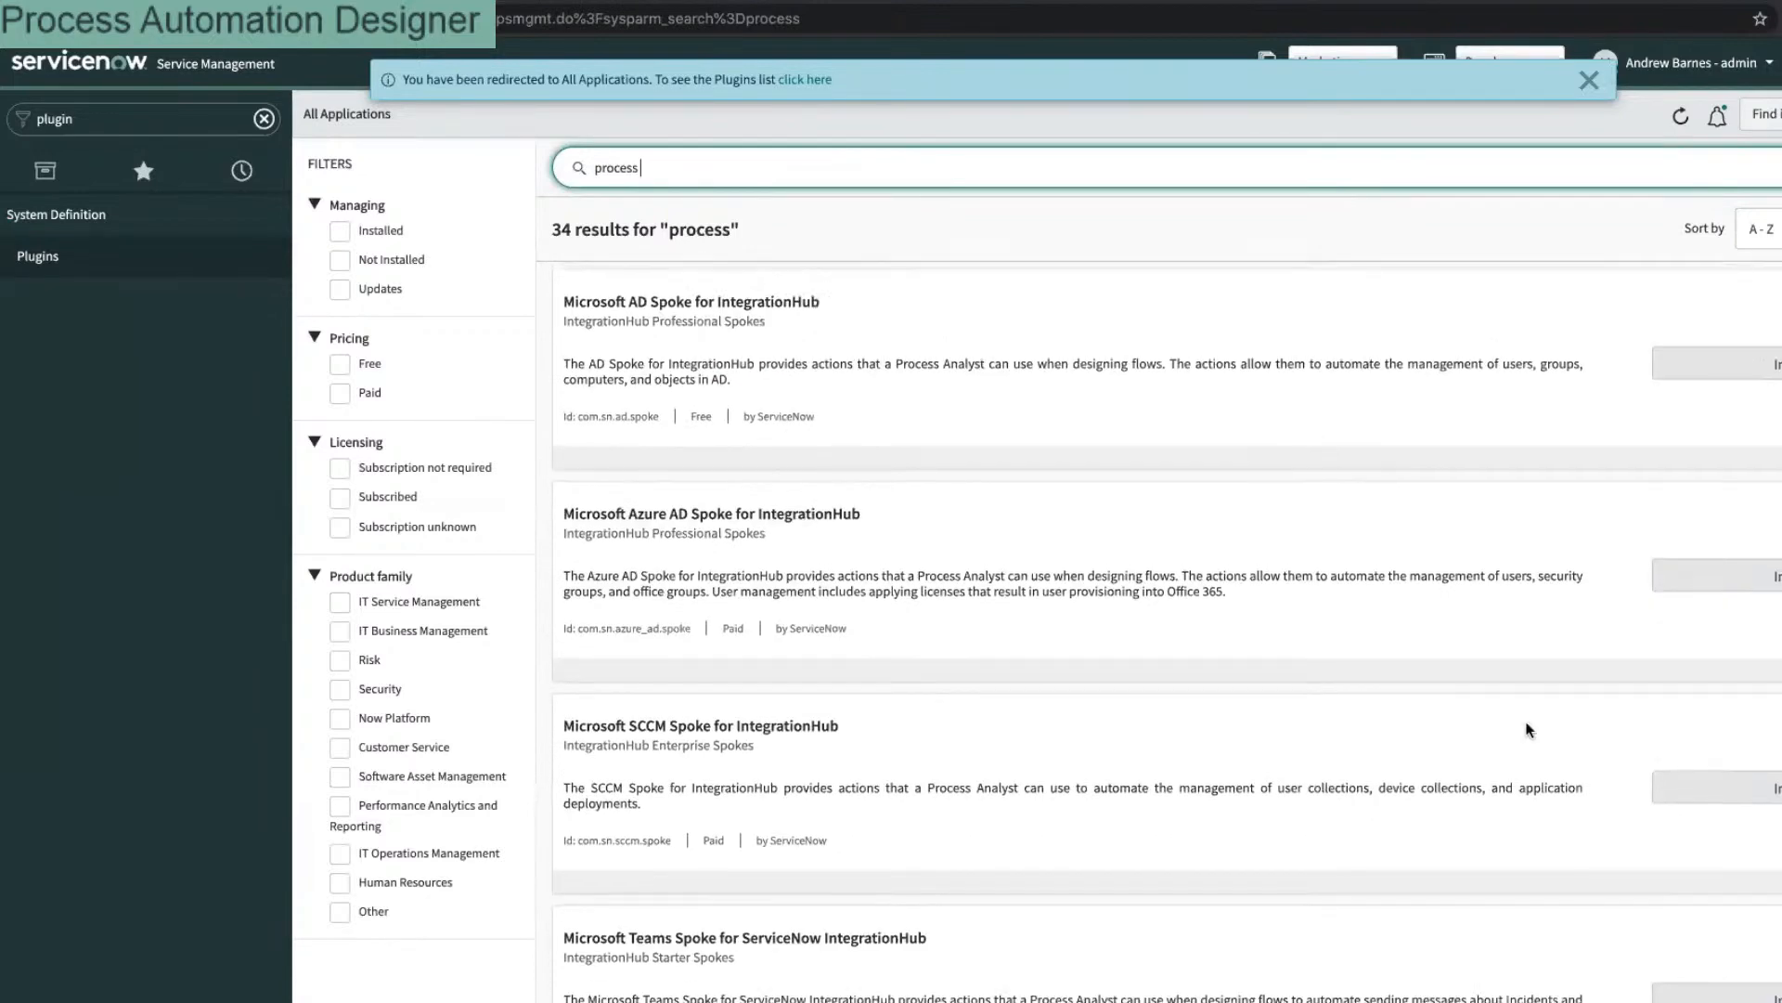
pyautogui.scroll(6, 1527, 729)
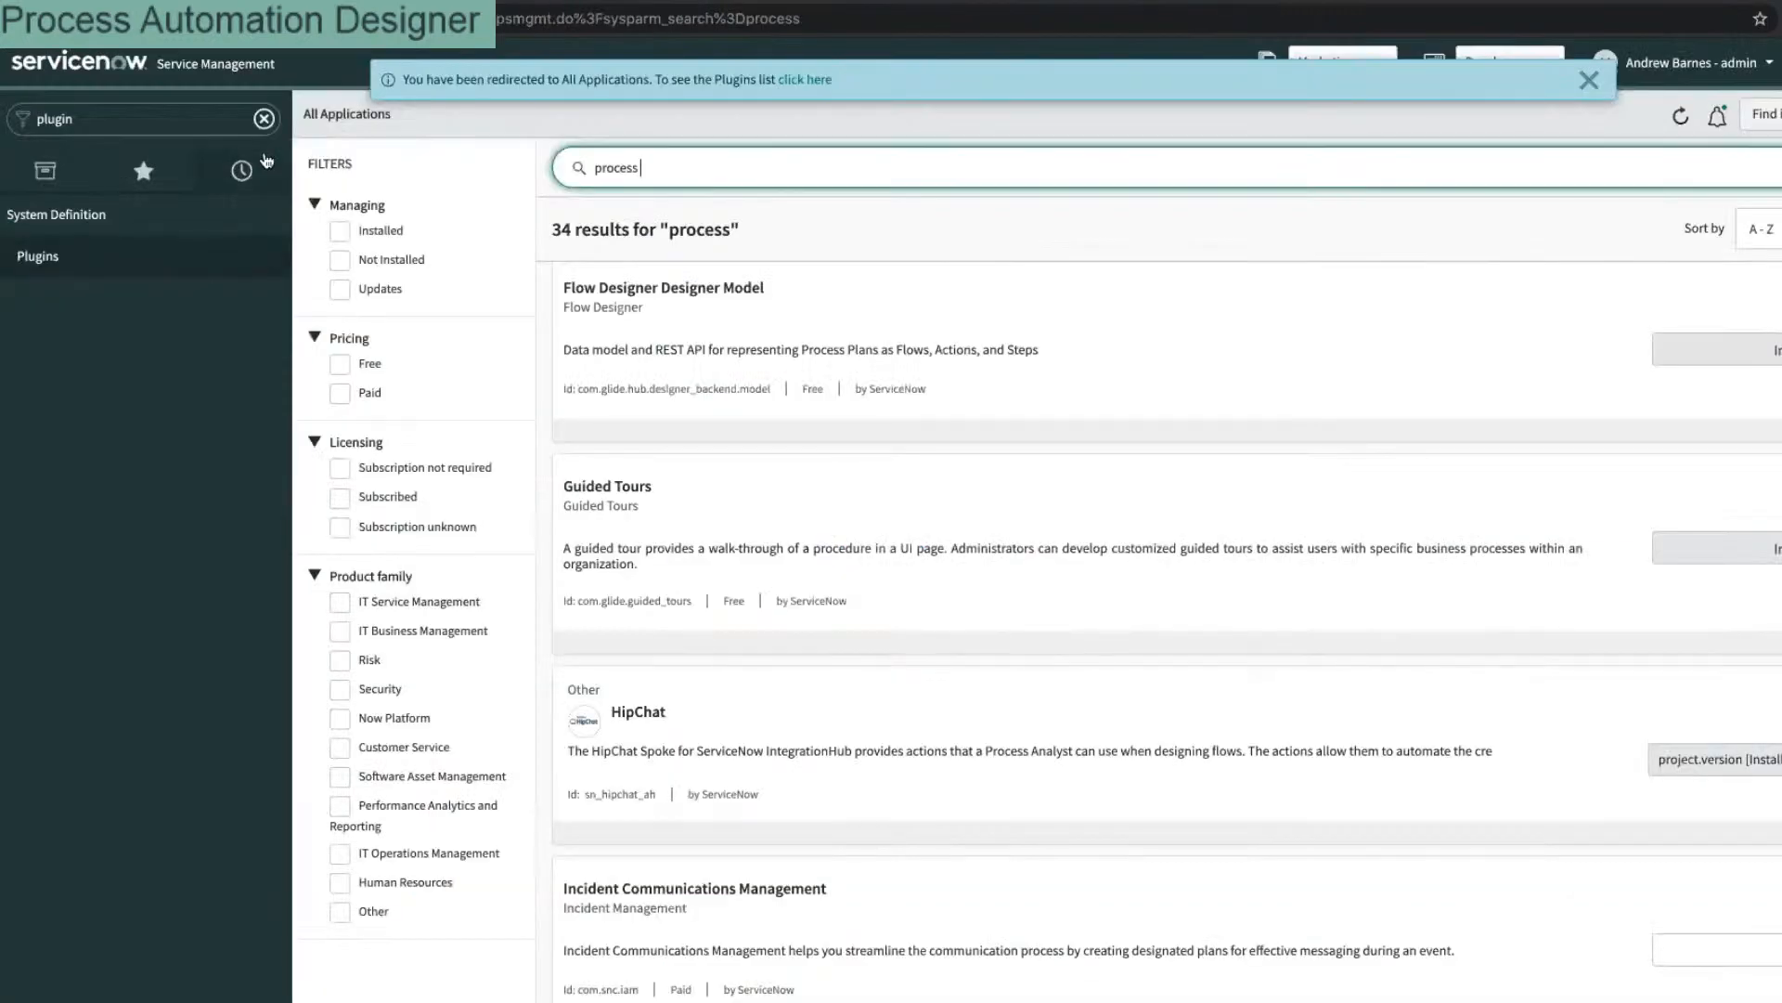
# Step: Open the Trigger Connector record from history and export it as XML
pyautogui.click(267, 161)
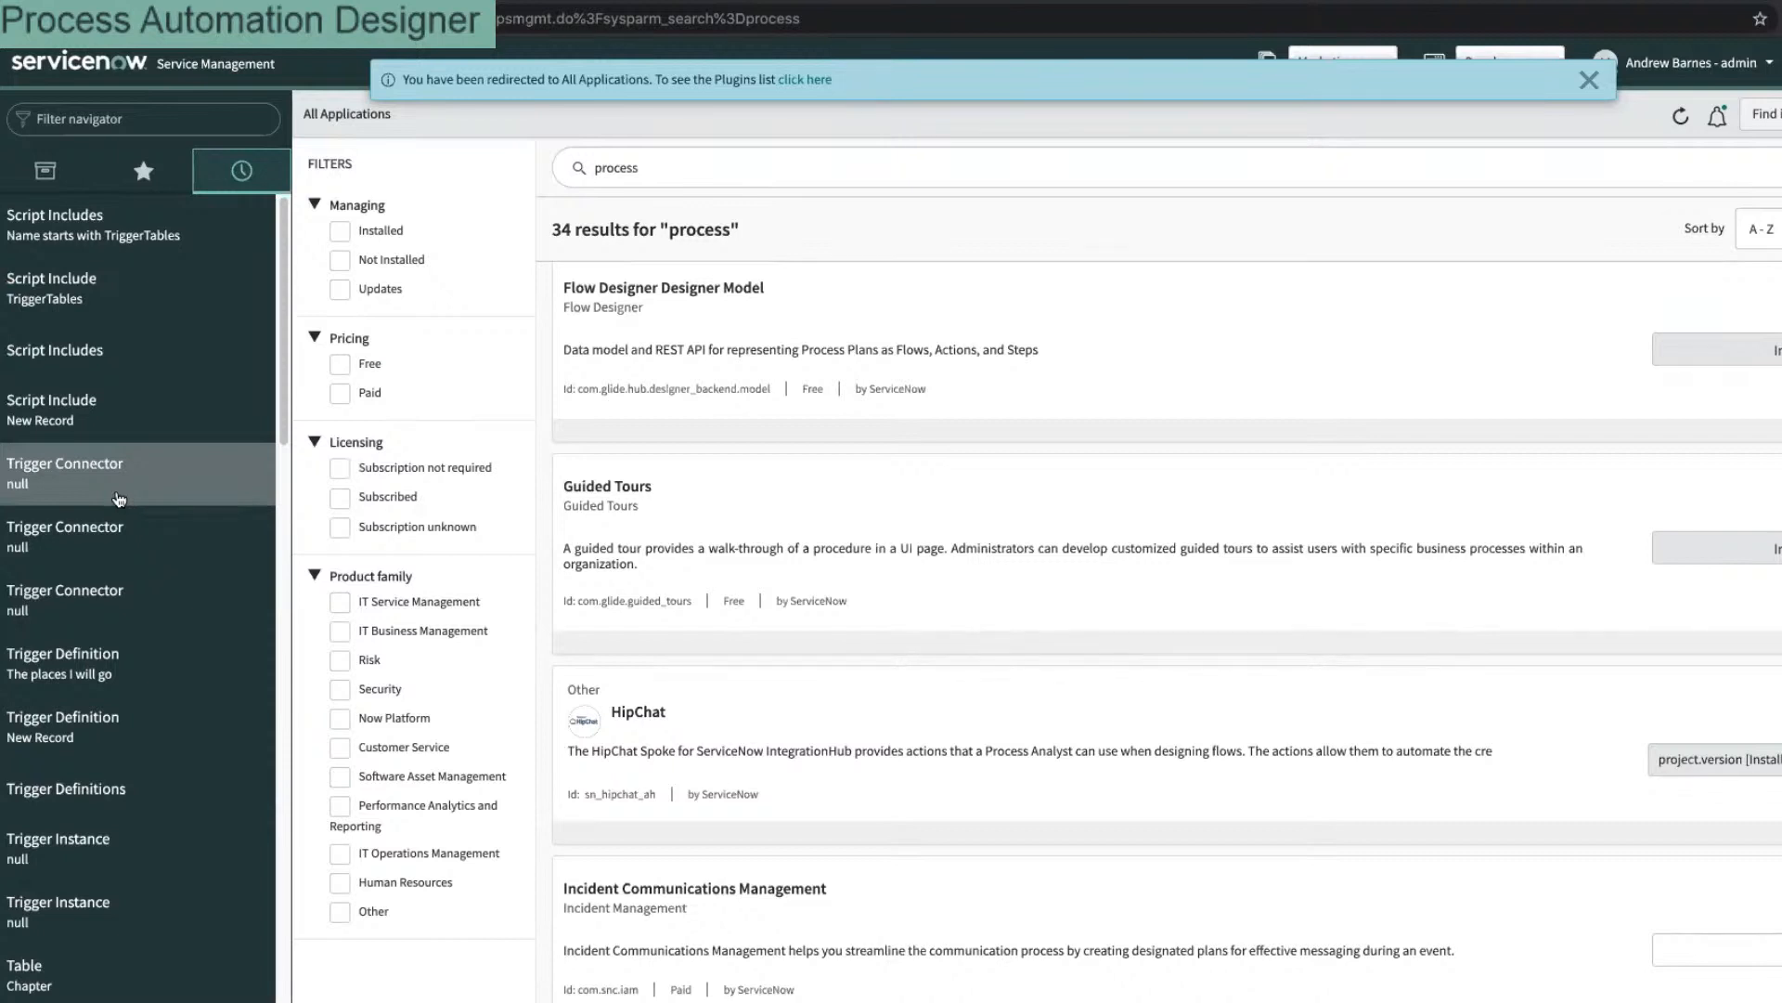
pyautogui.click(119, 499)
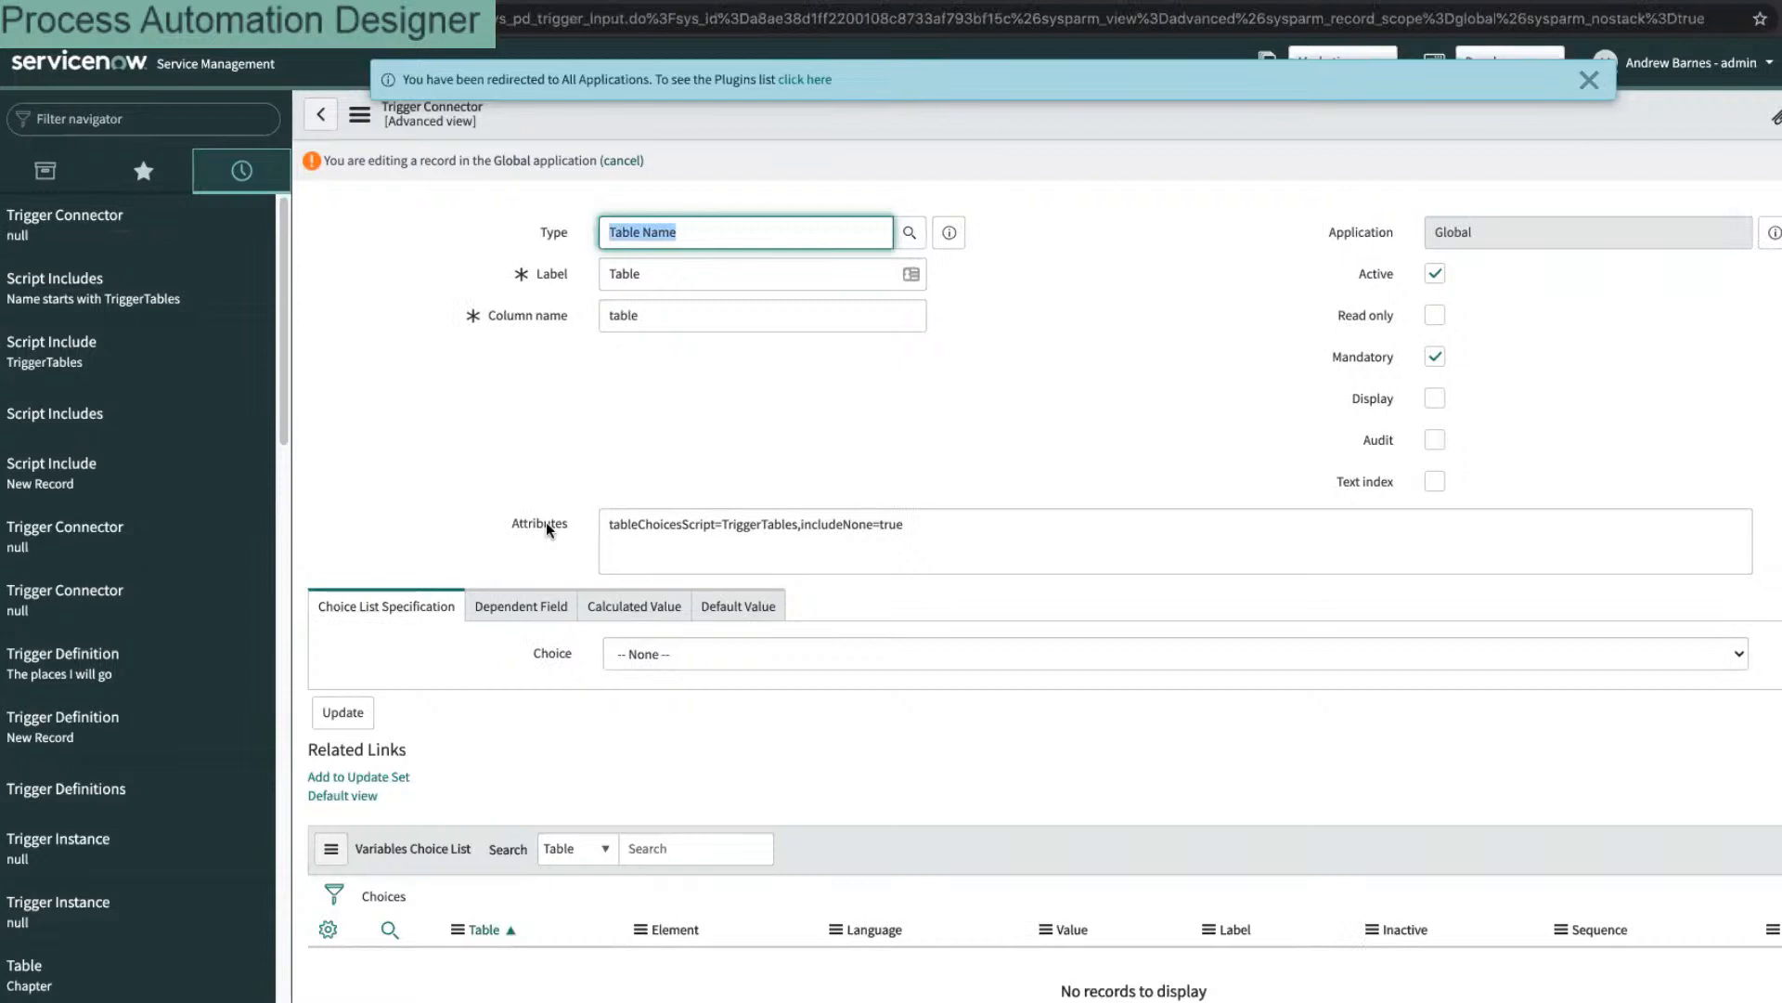
pyautogui.rightClick(793, 108)
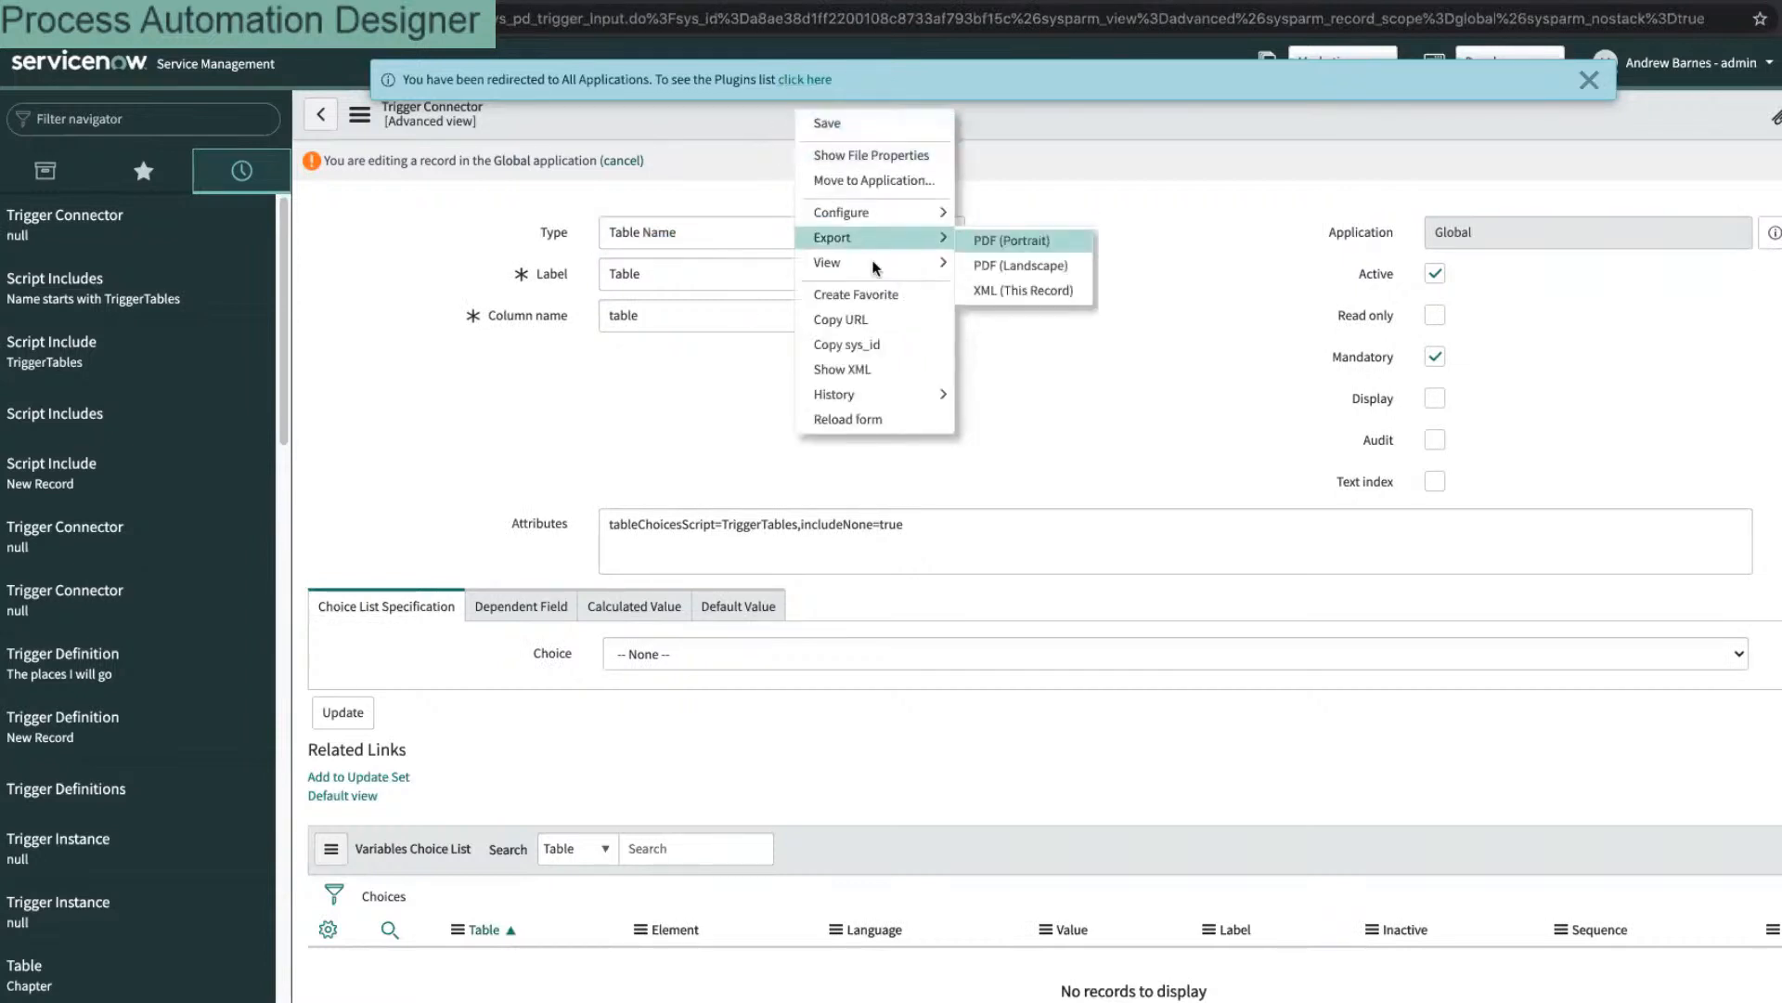
pyautogui.click(1010, 288)
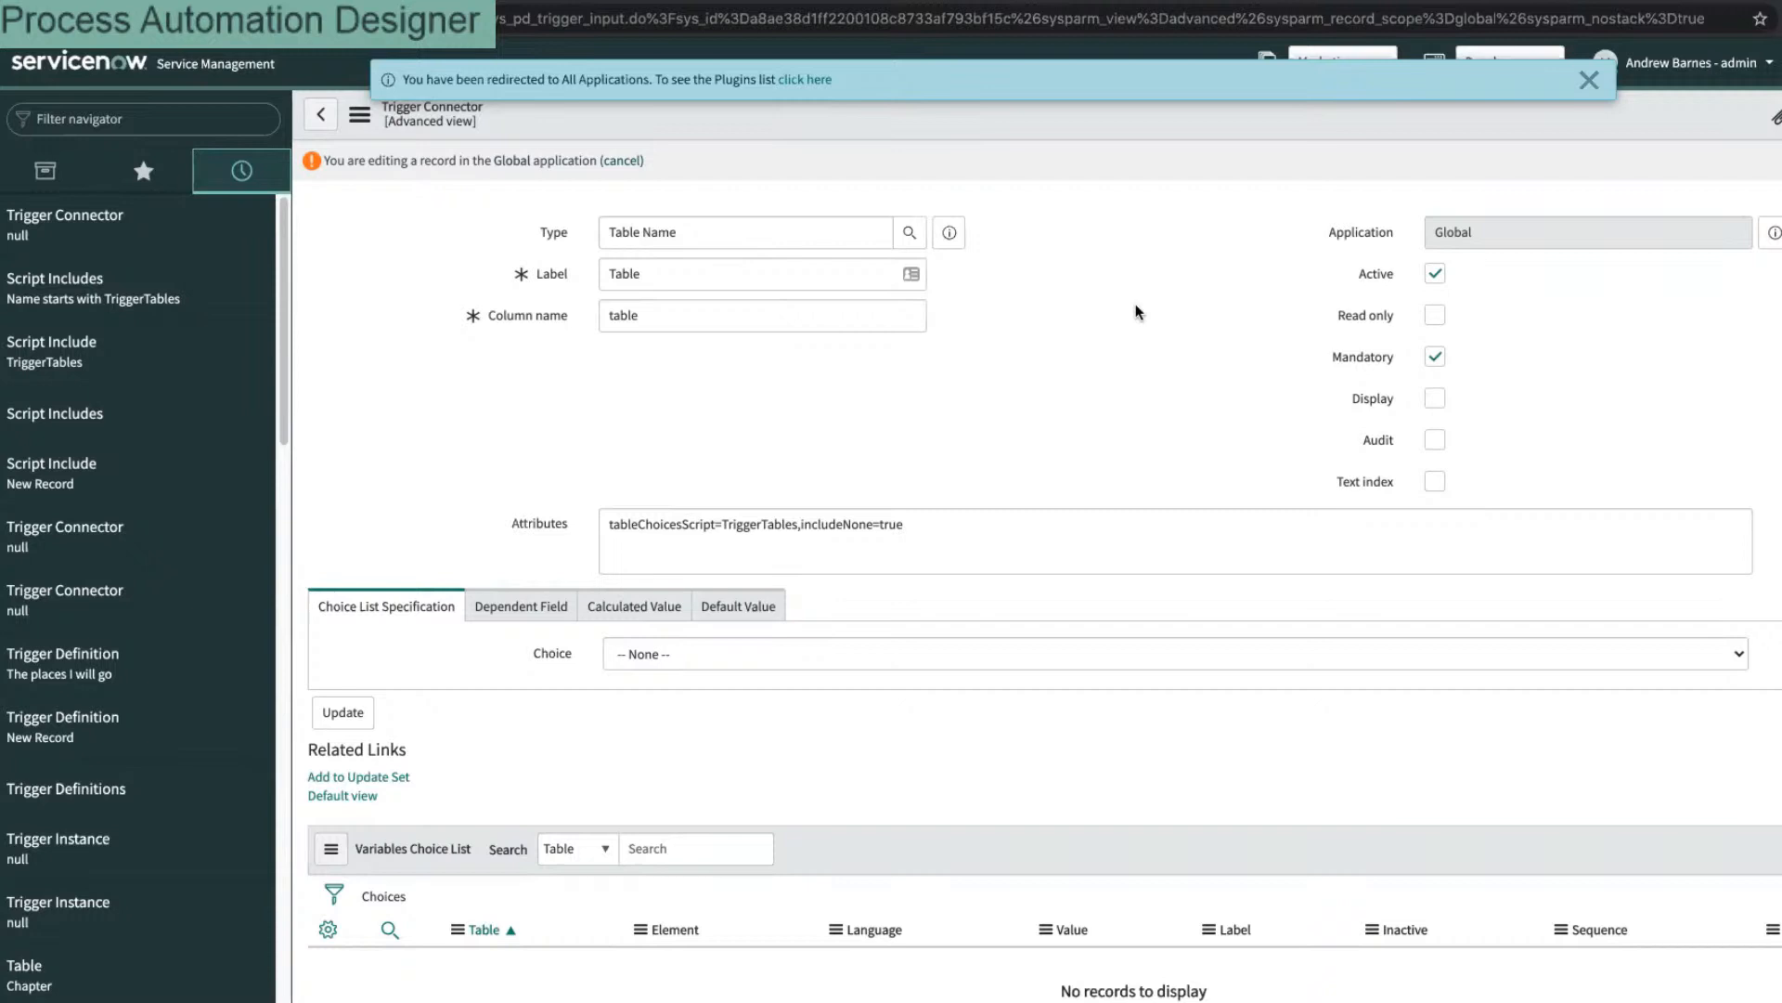
pyautogui.click(1590, 82)
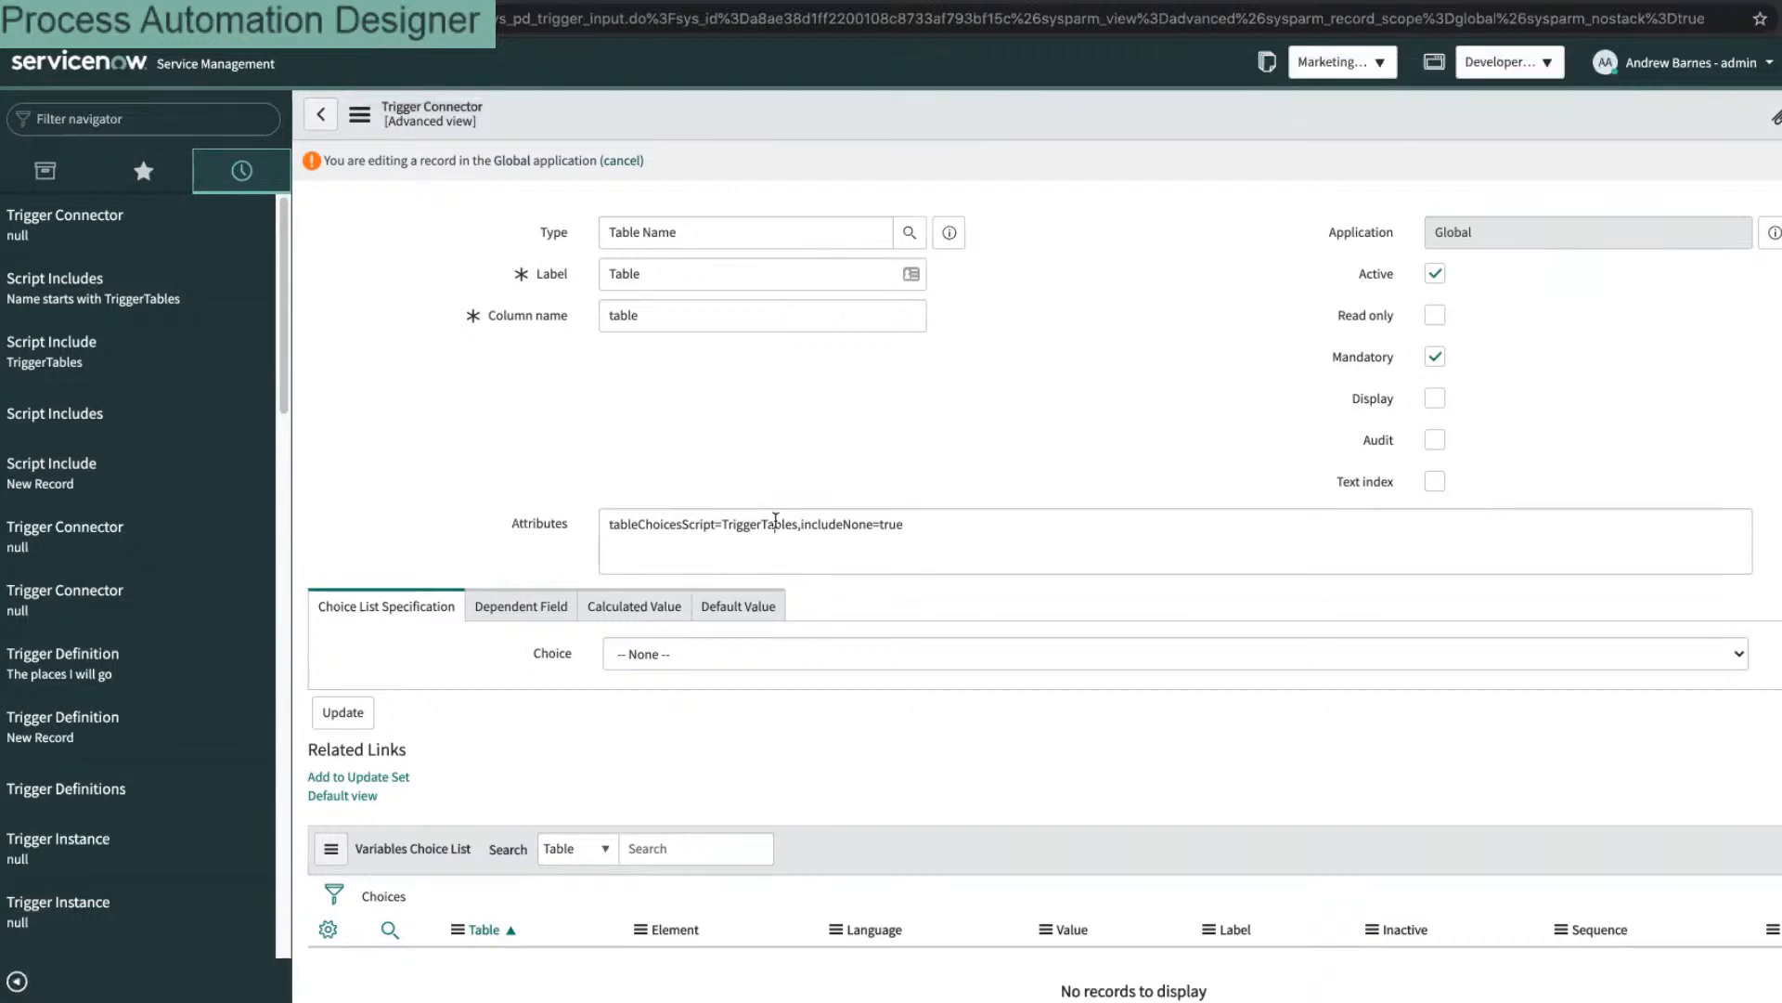
# Step: Clear the Attributes value and save the record
pyautogui.tripleClick(775, 525)
pyautogui.press('BackSpace')
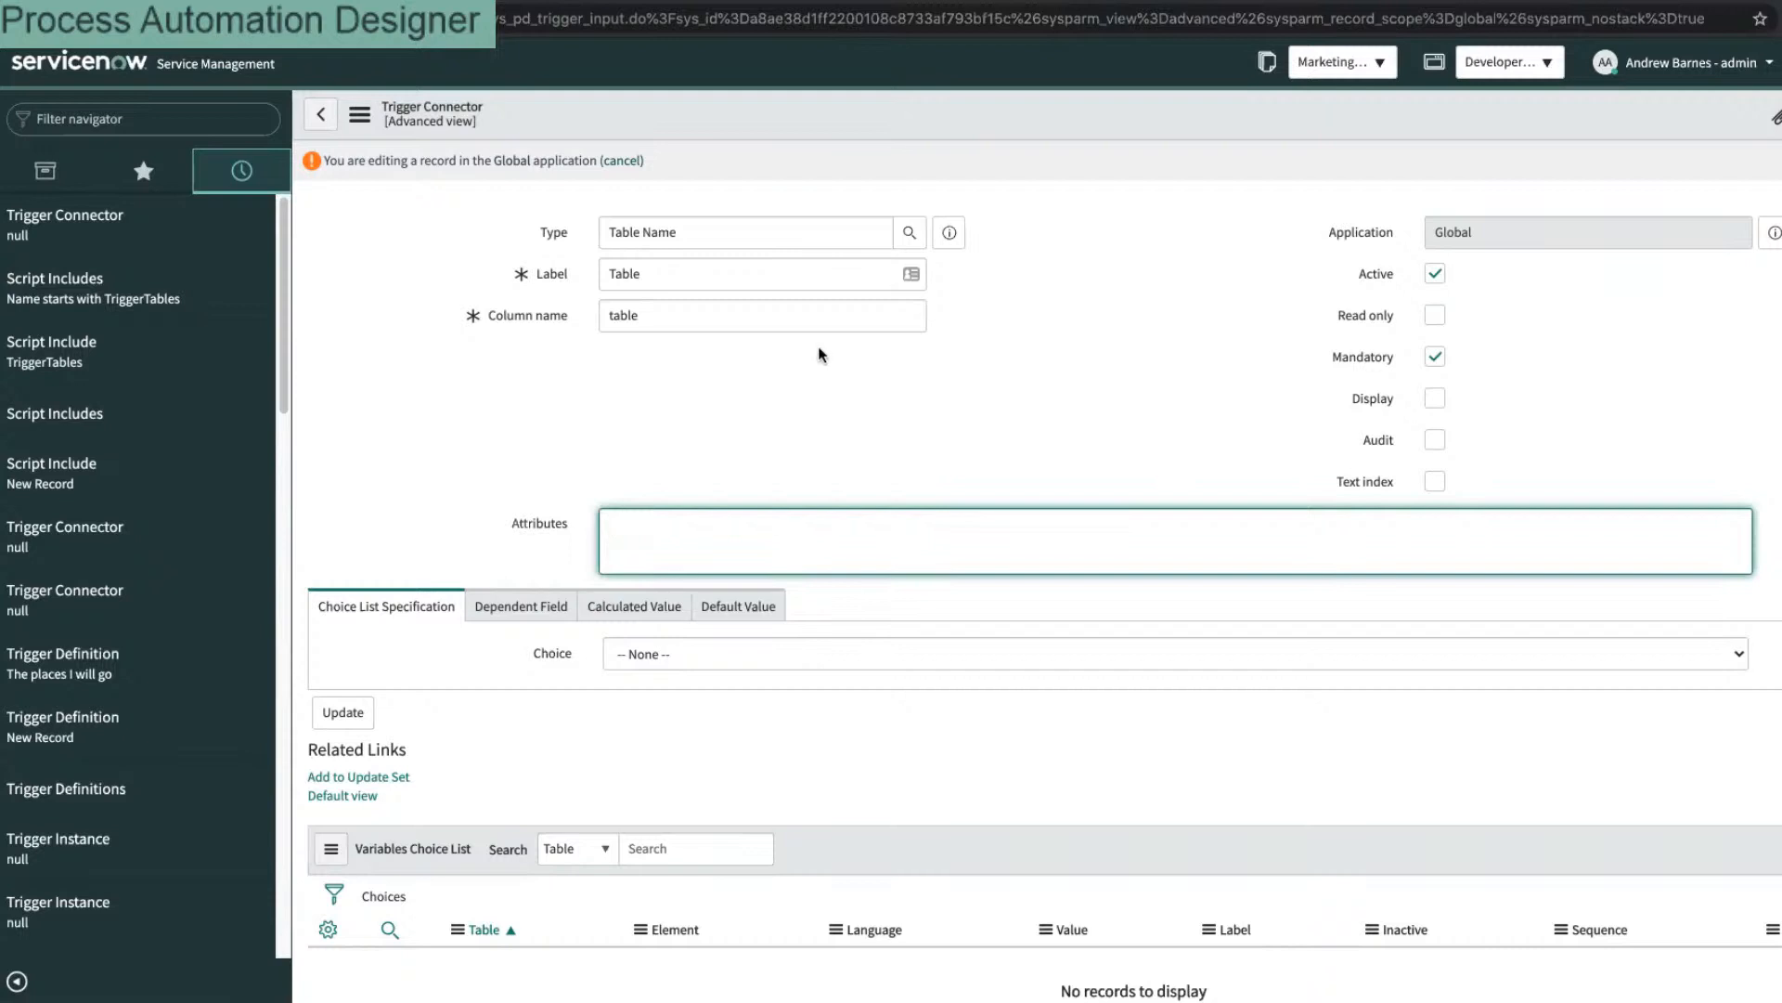
pyautogui.rightClick(918, 112)
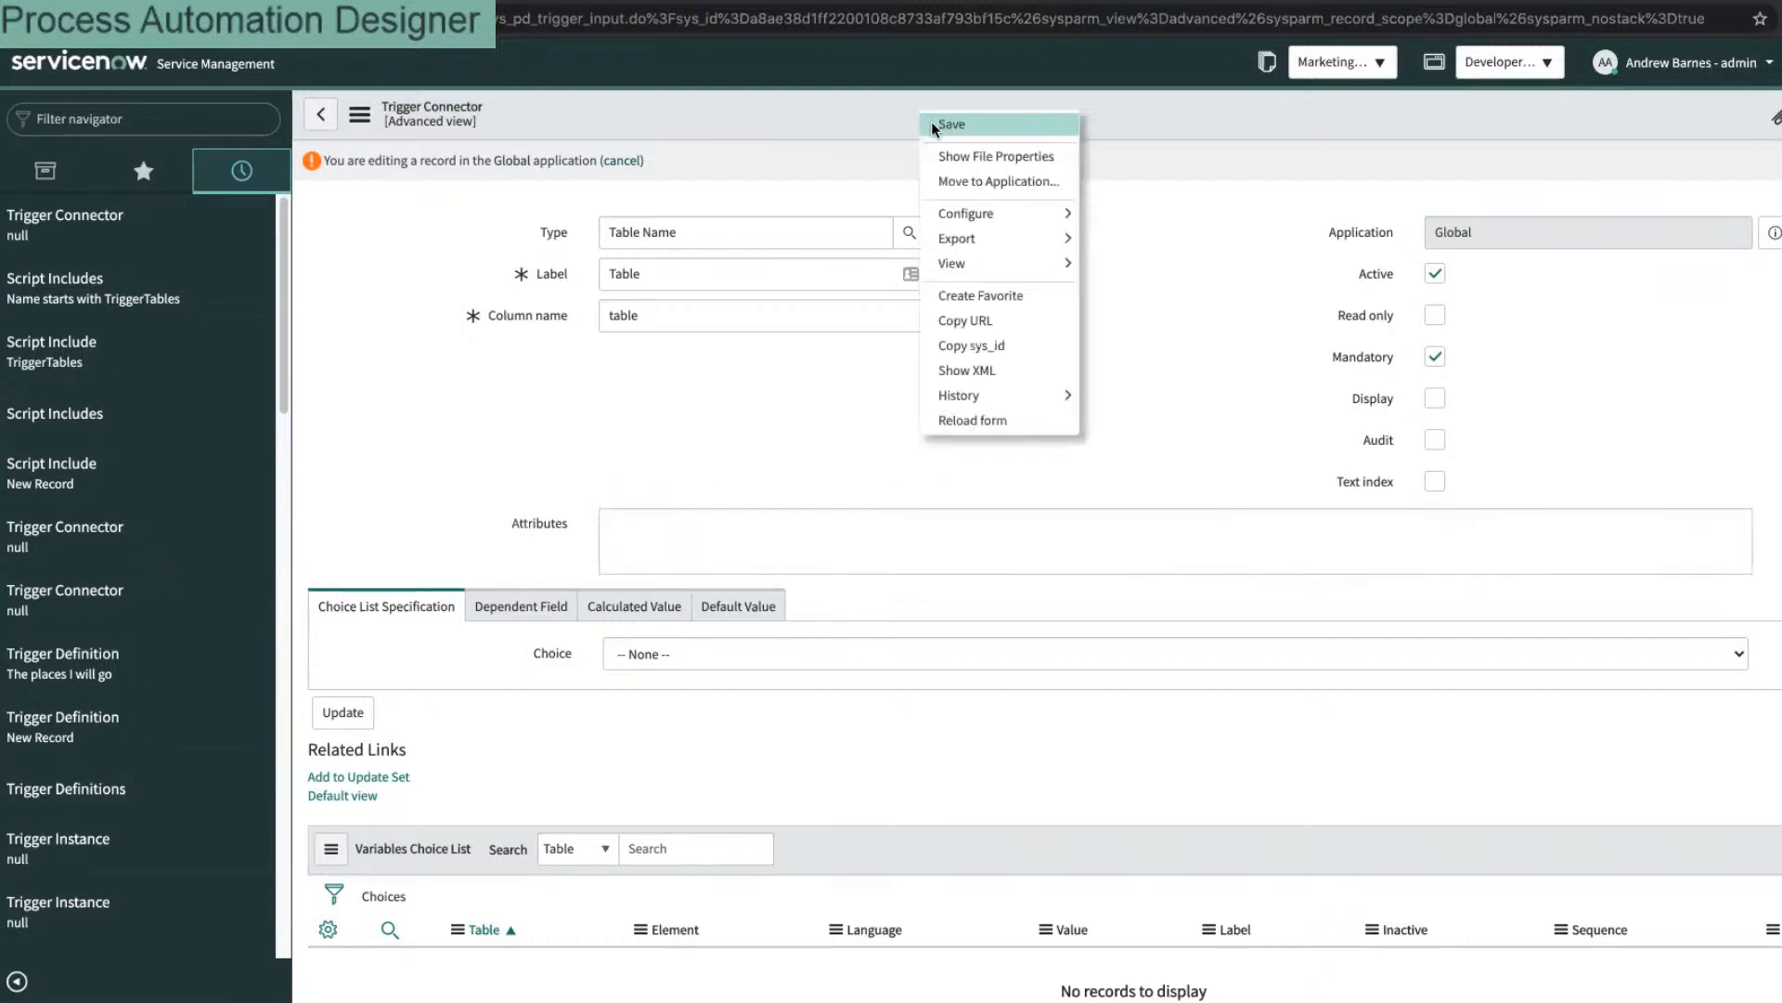
pyautogui.click(932, 124)
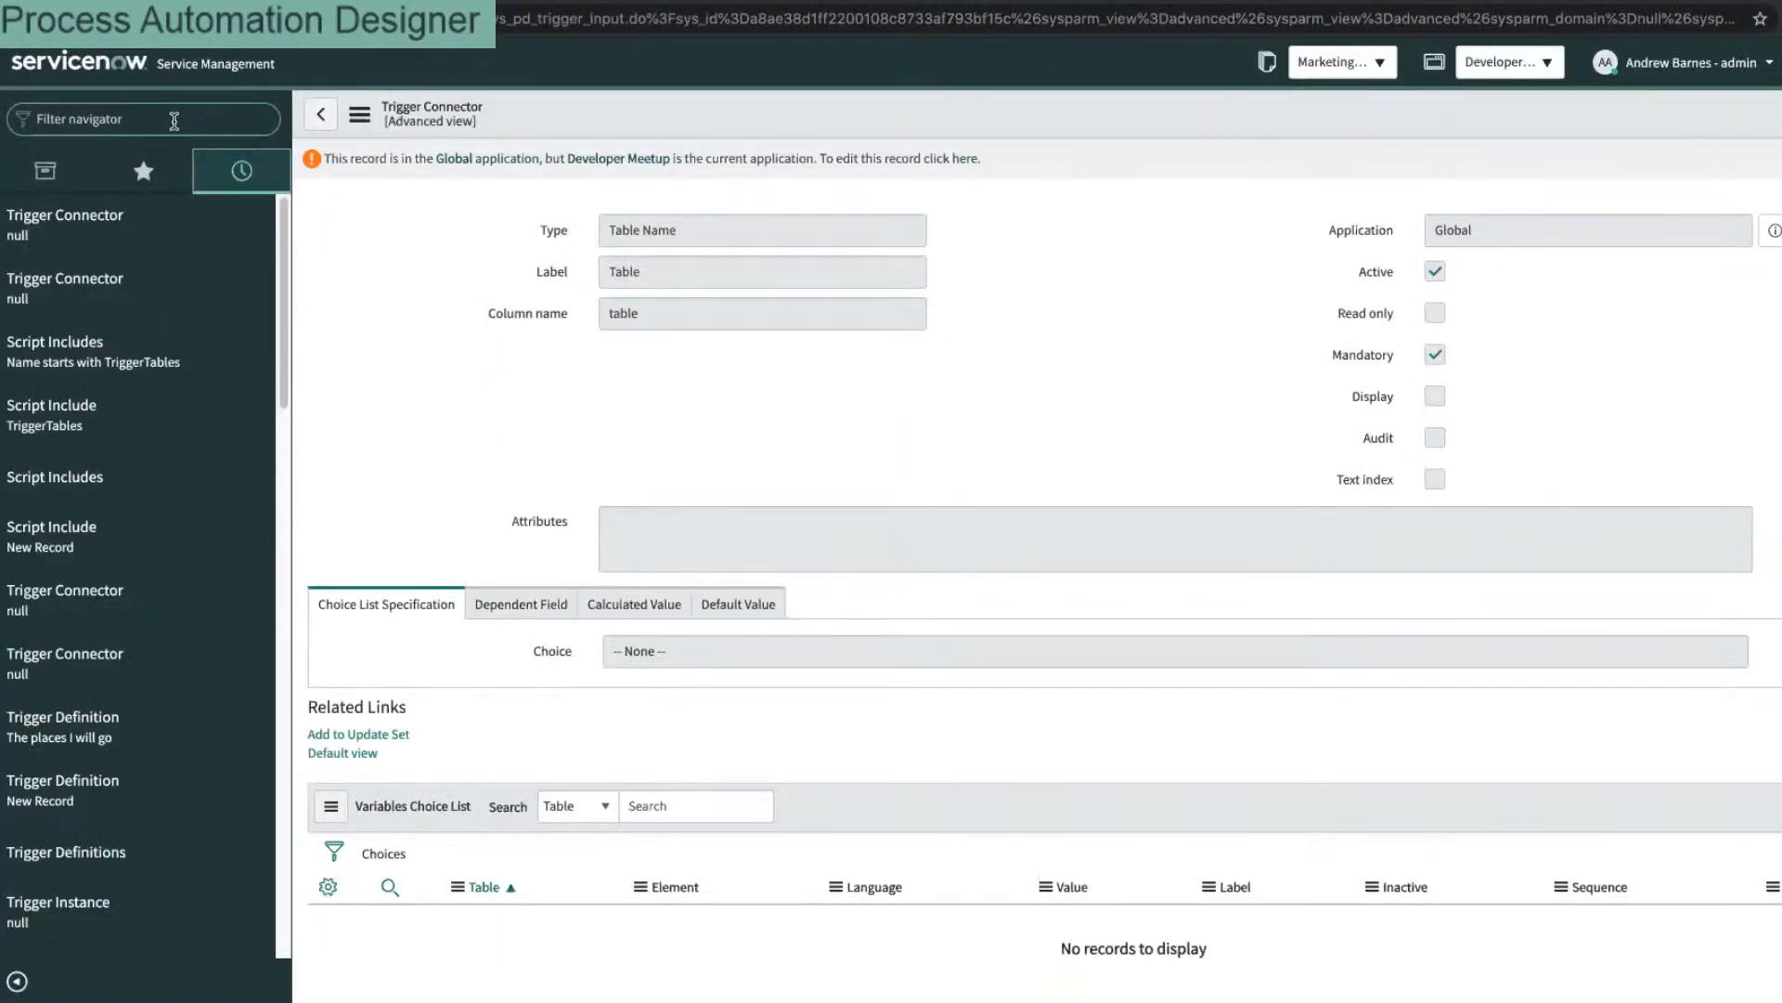
# Step: Open the Onboard Meetup Chapter process in Process Automation Designer and view its properties
pyautogui.click(173, 121)
pyautogui.write('process')
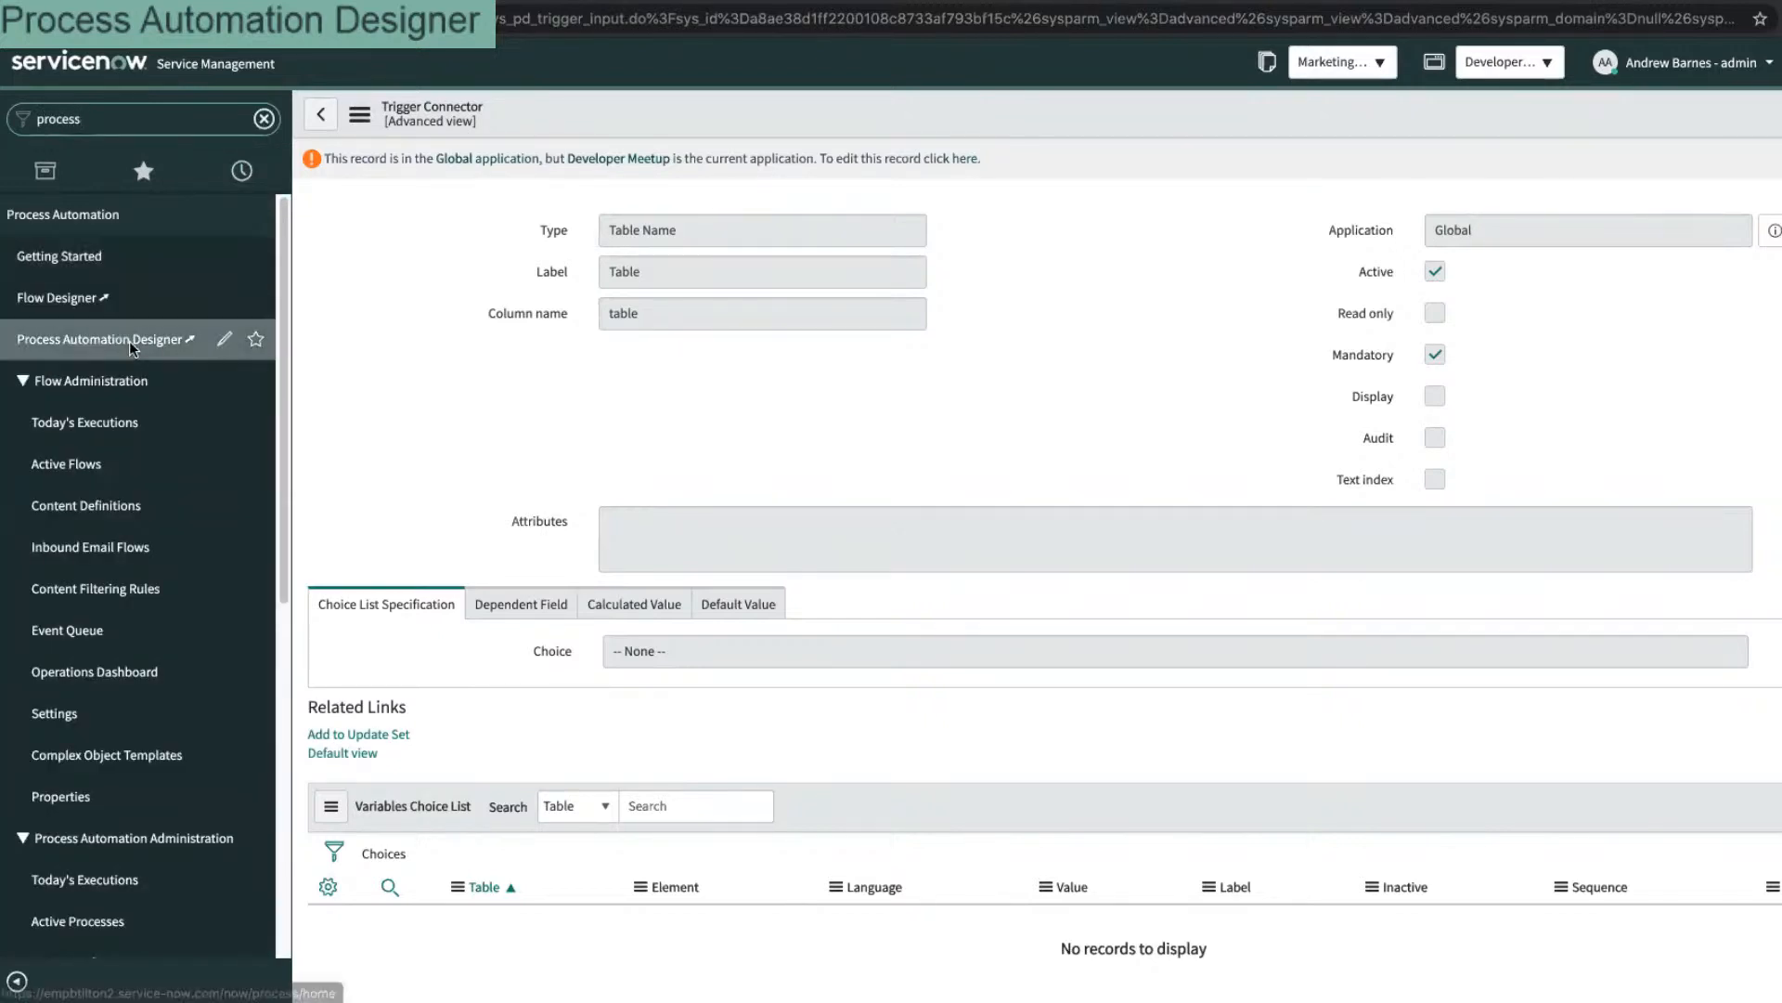
pyautogui.click(253, 337)
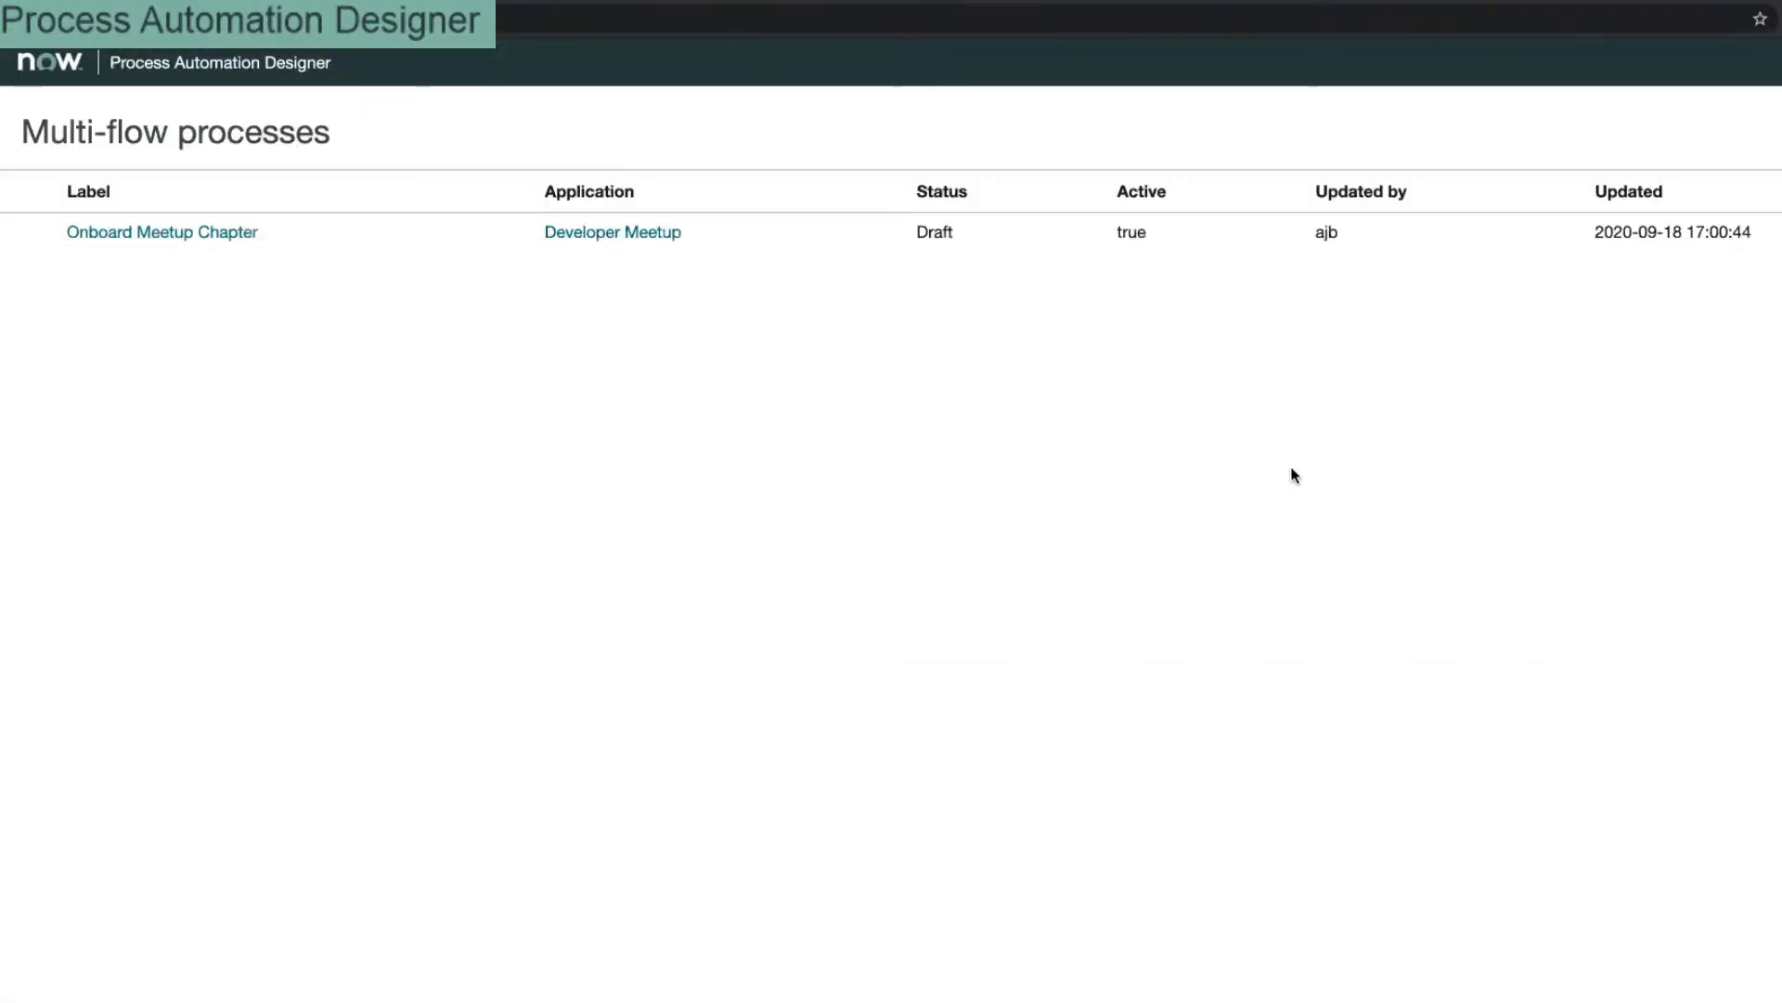
pyautogui.click(1735, 137)
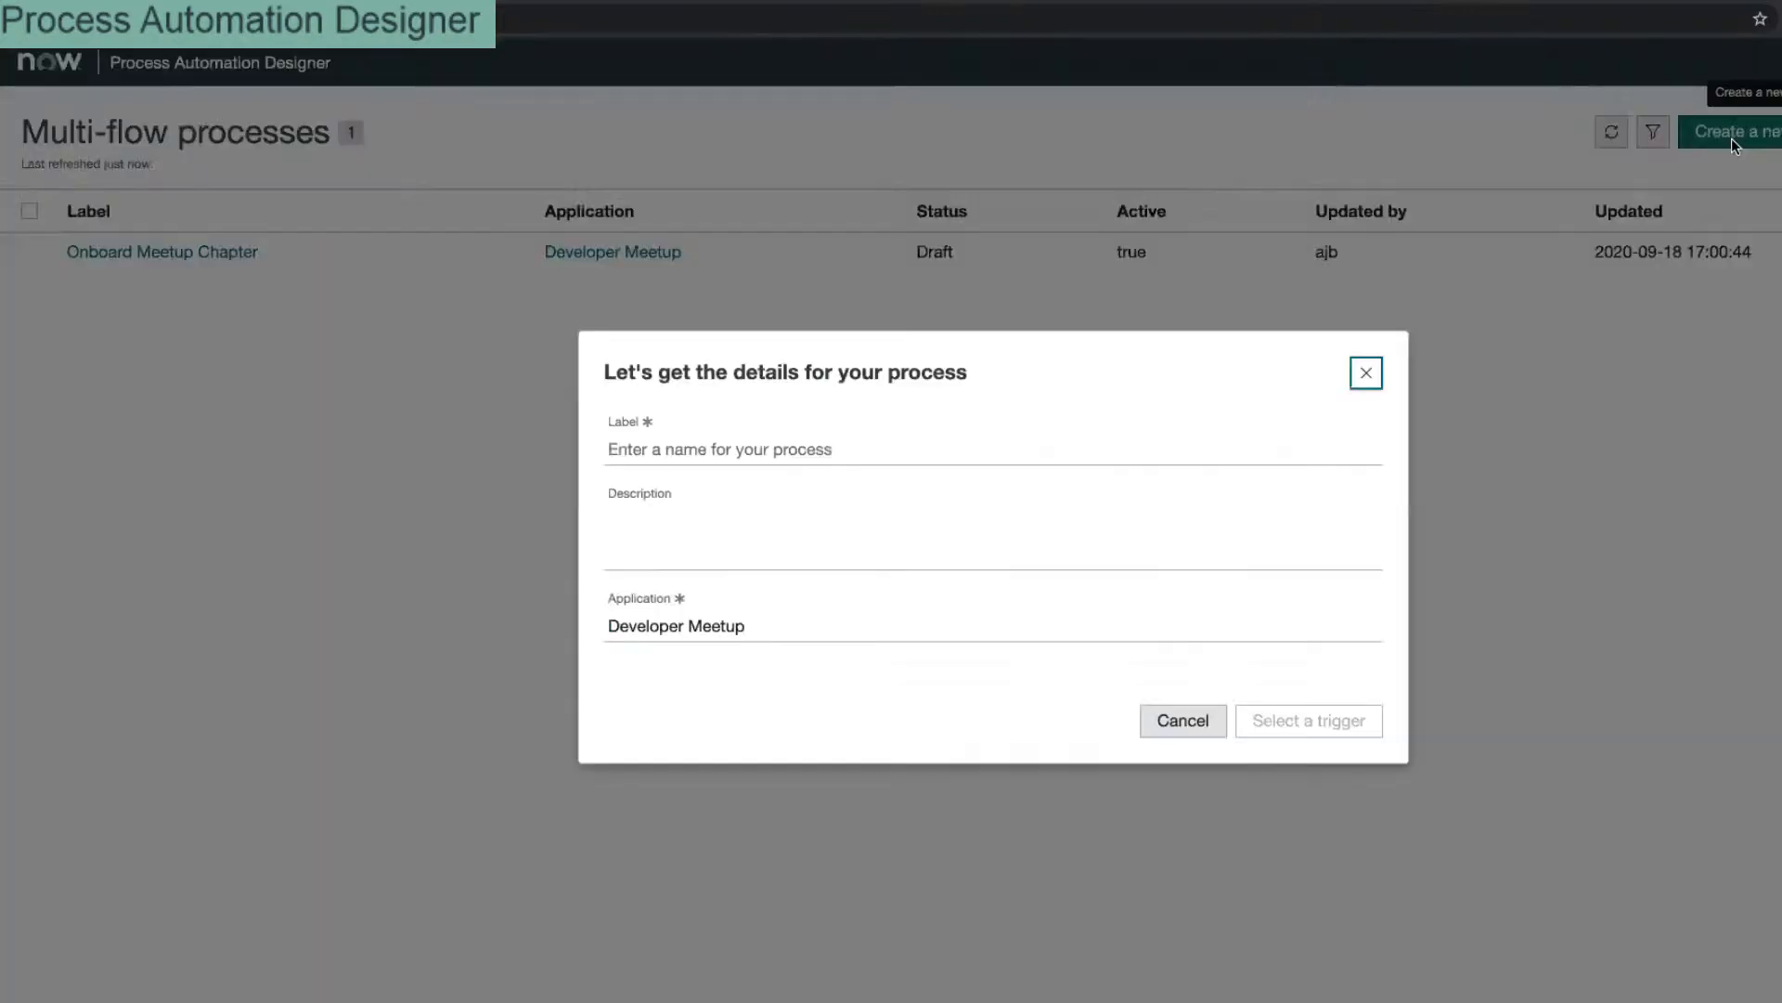
pyautogui.click(1183, 720)
pyautogui.click(149, 247)
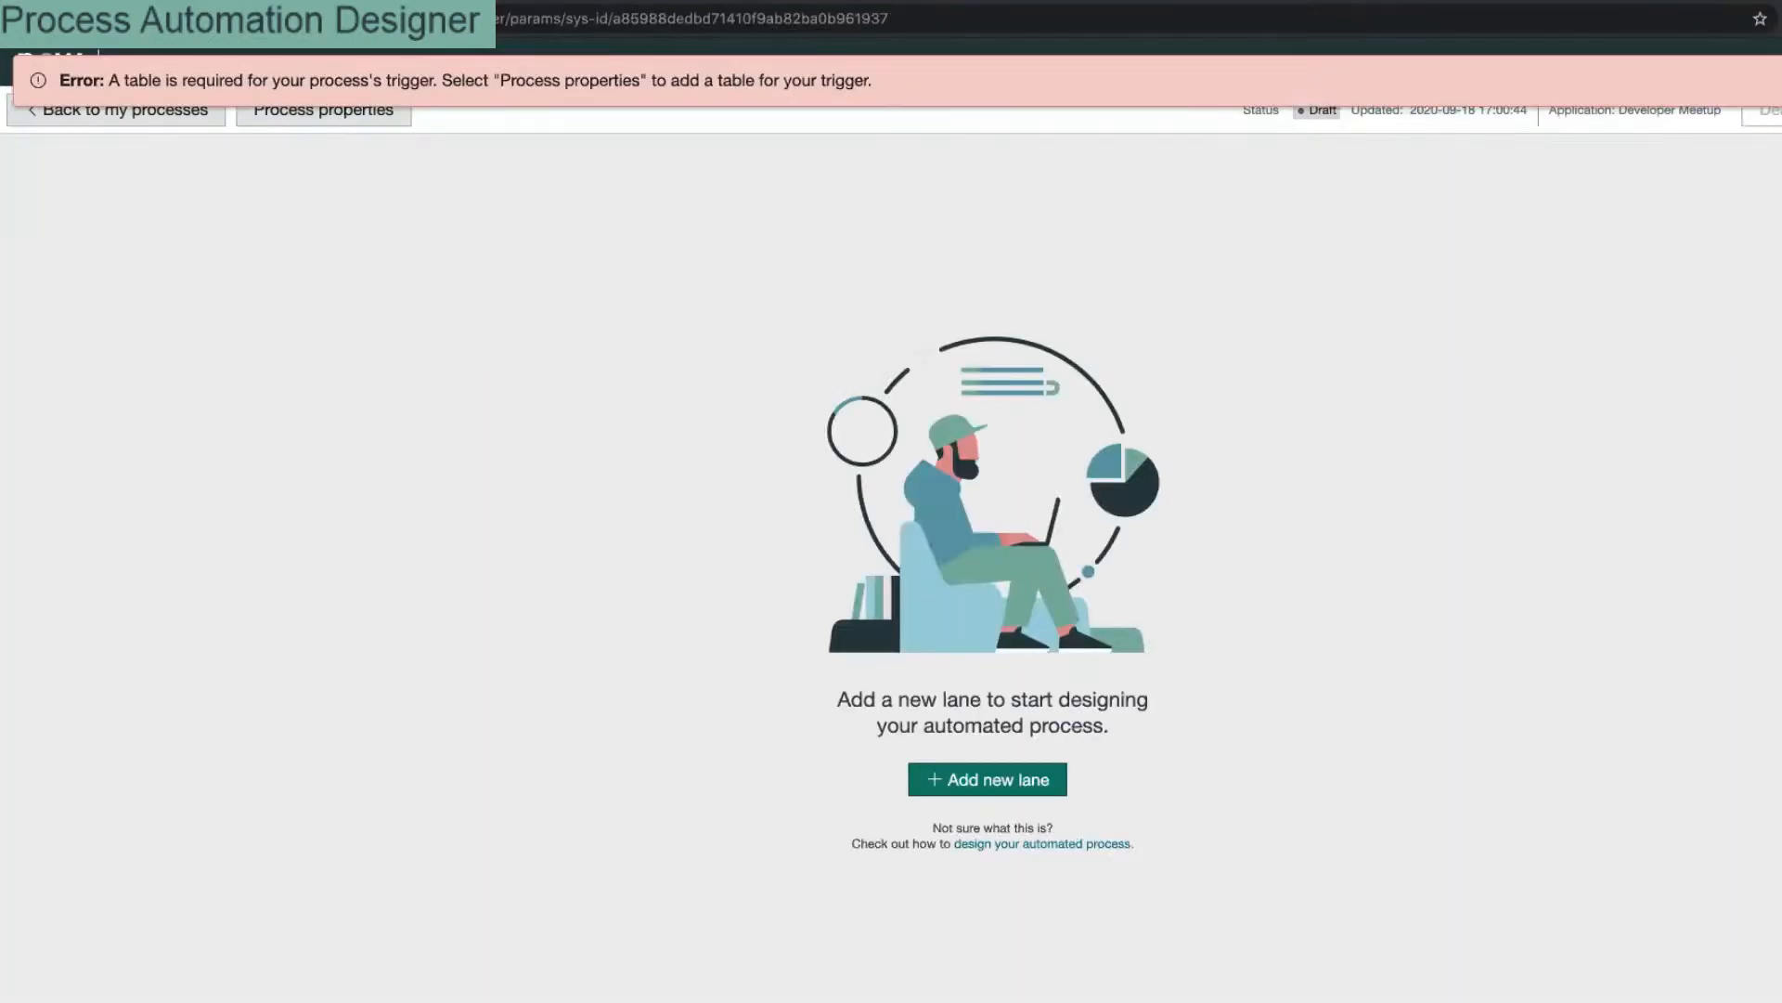
pyautogui.click(321, 109)
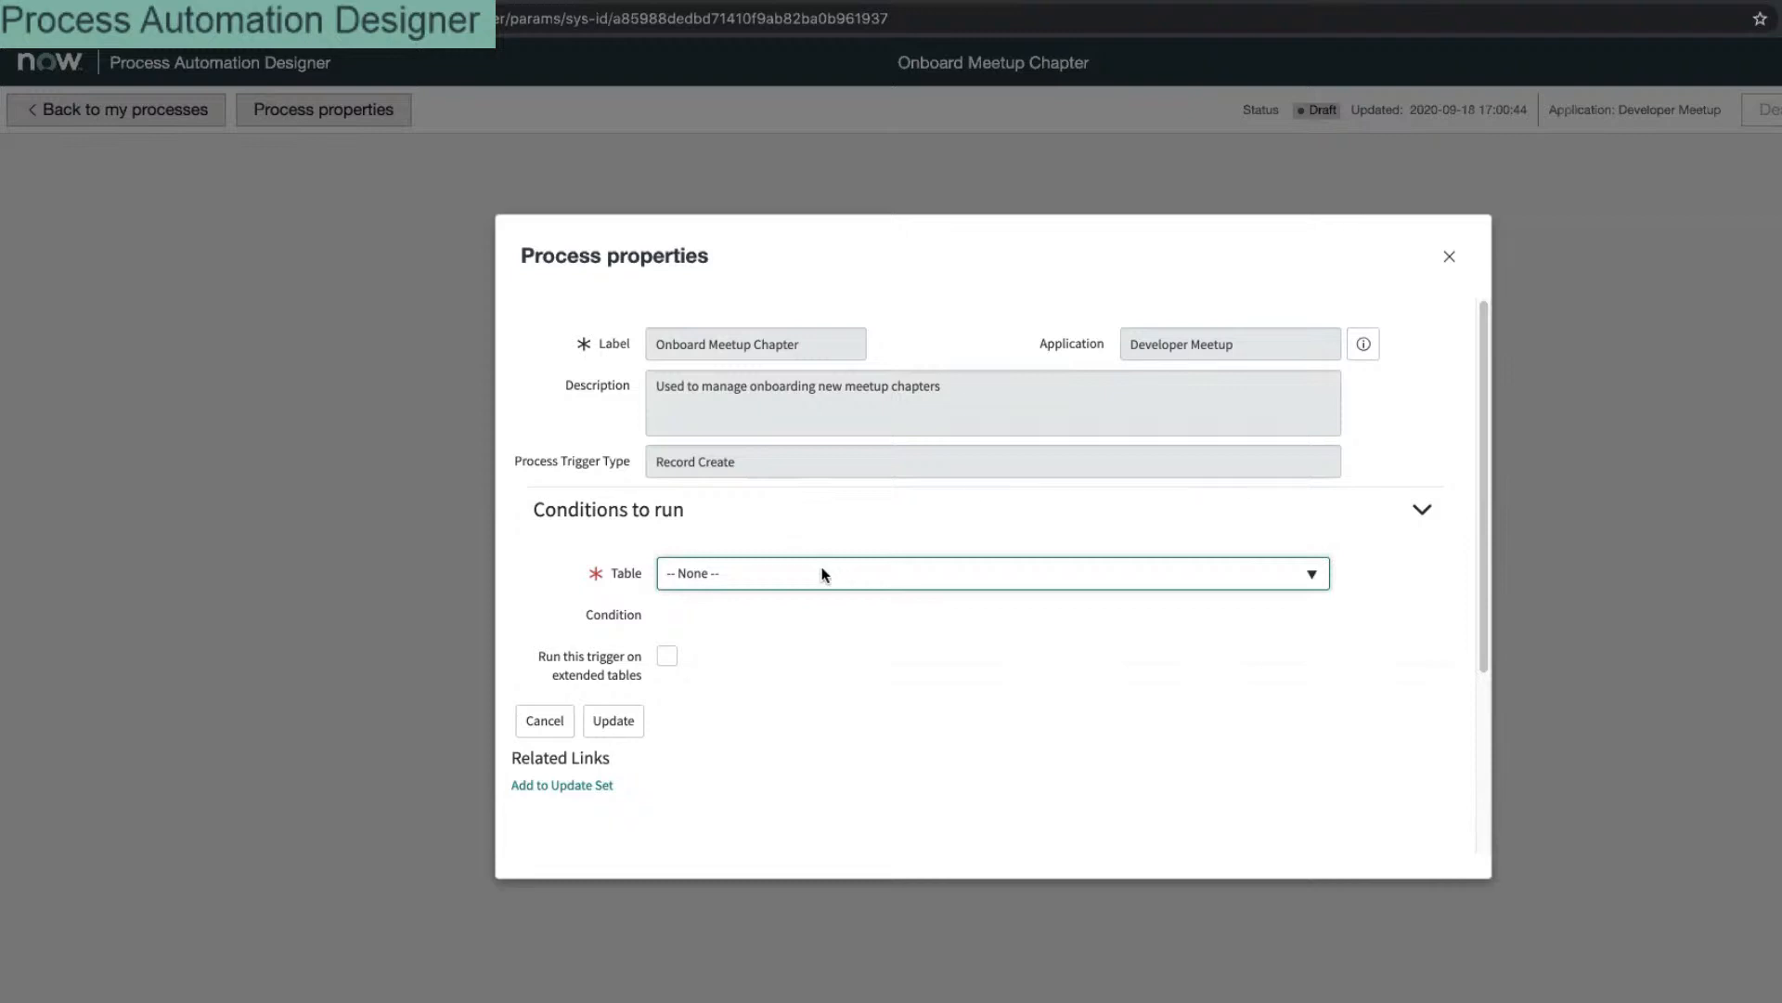
# Step: Set the trigger table to Chapter [x_snc_dev_meet_group] and update the properties
pyautogui.click(824, 575)
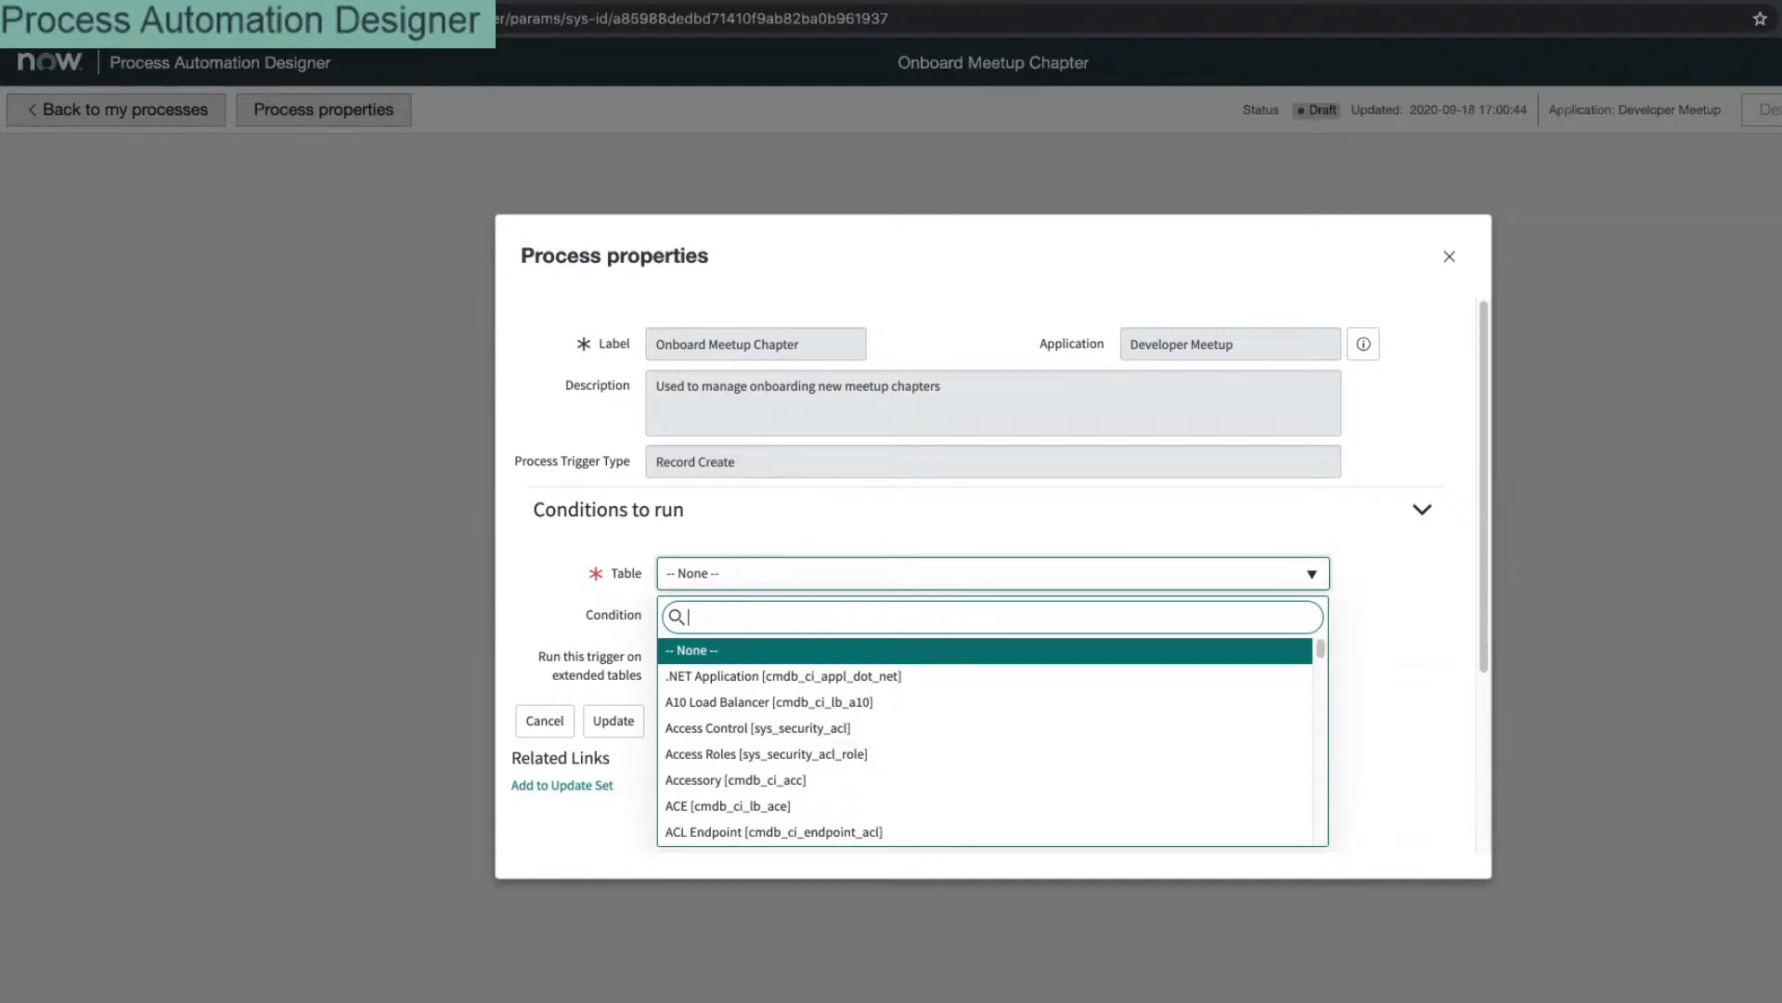
pyautogui.write('chap')
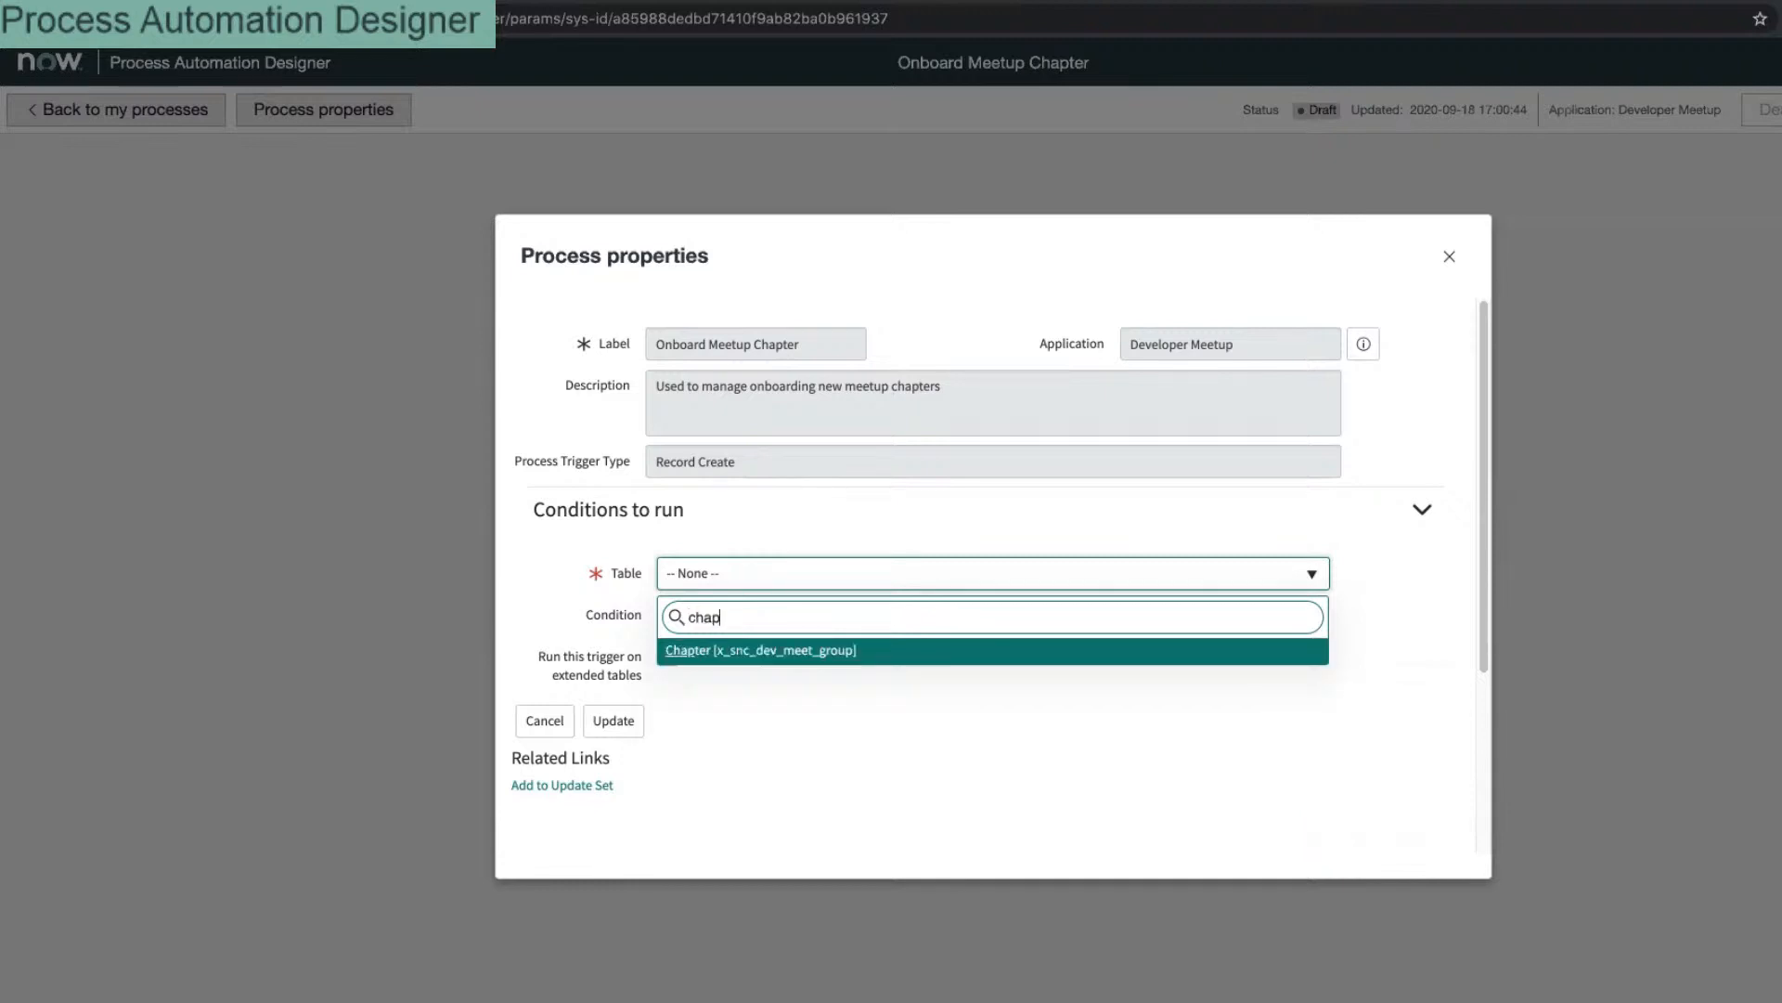
pyautogui.press('Return')
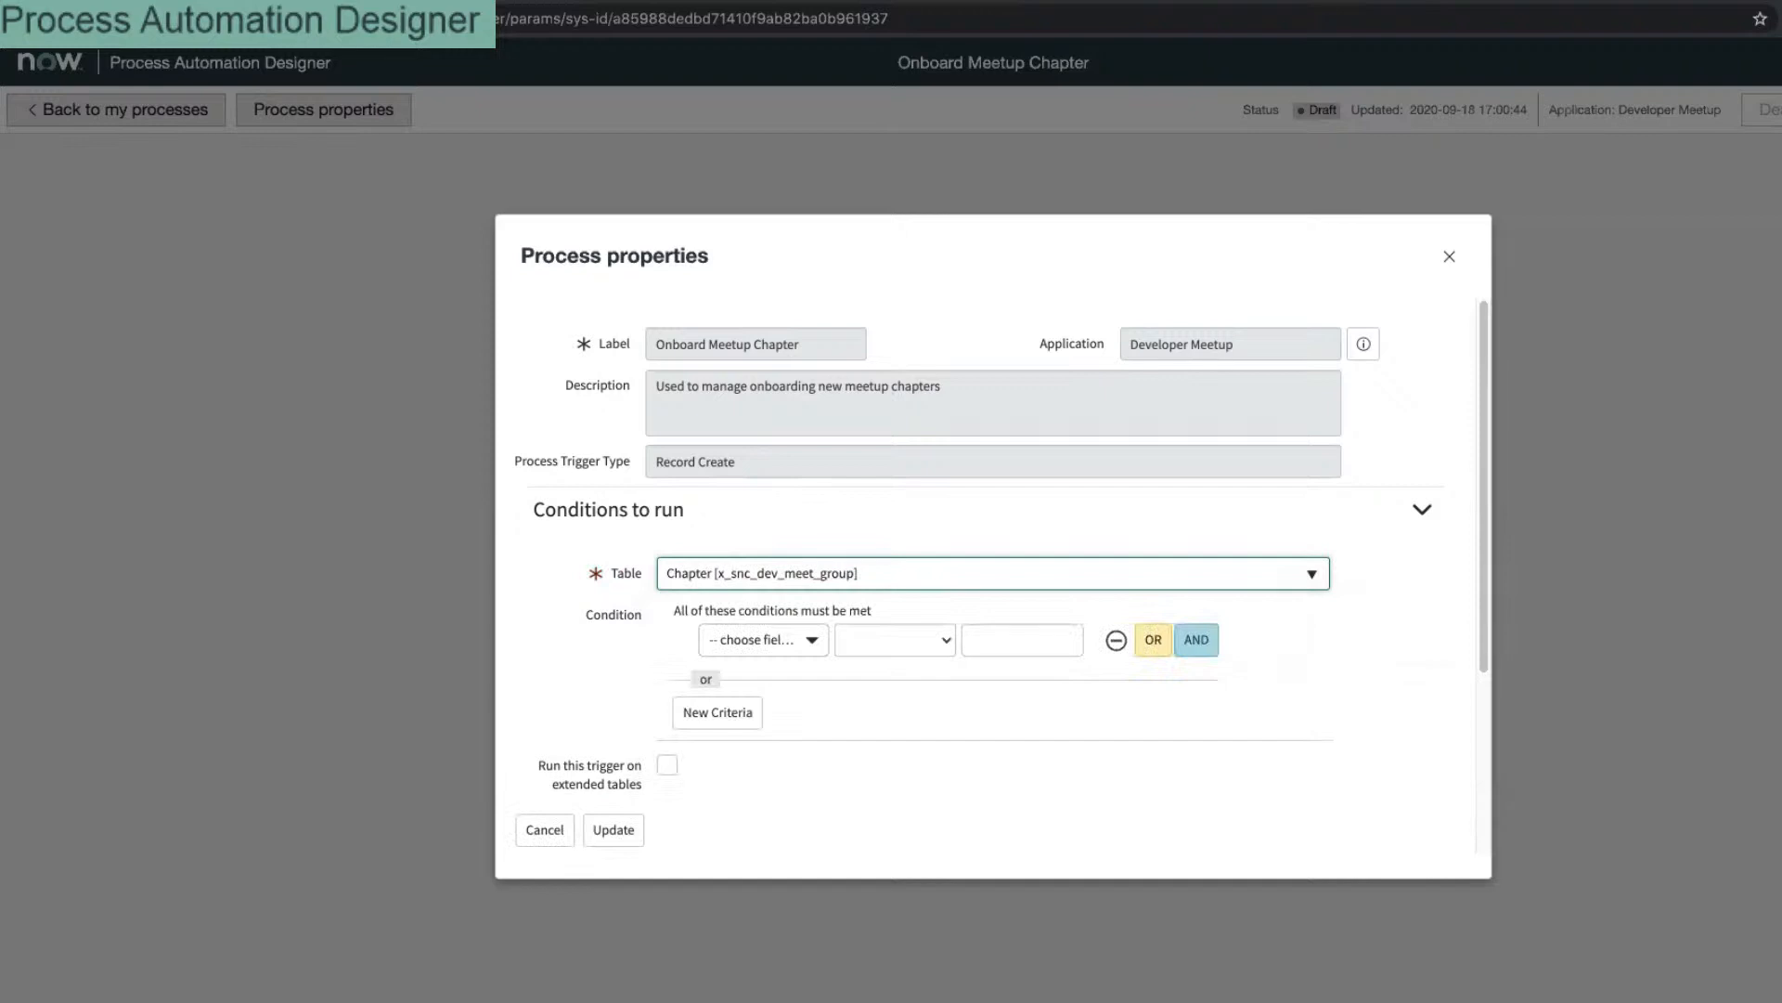
pyautogui.click(605, 829)
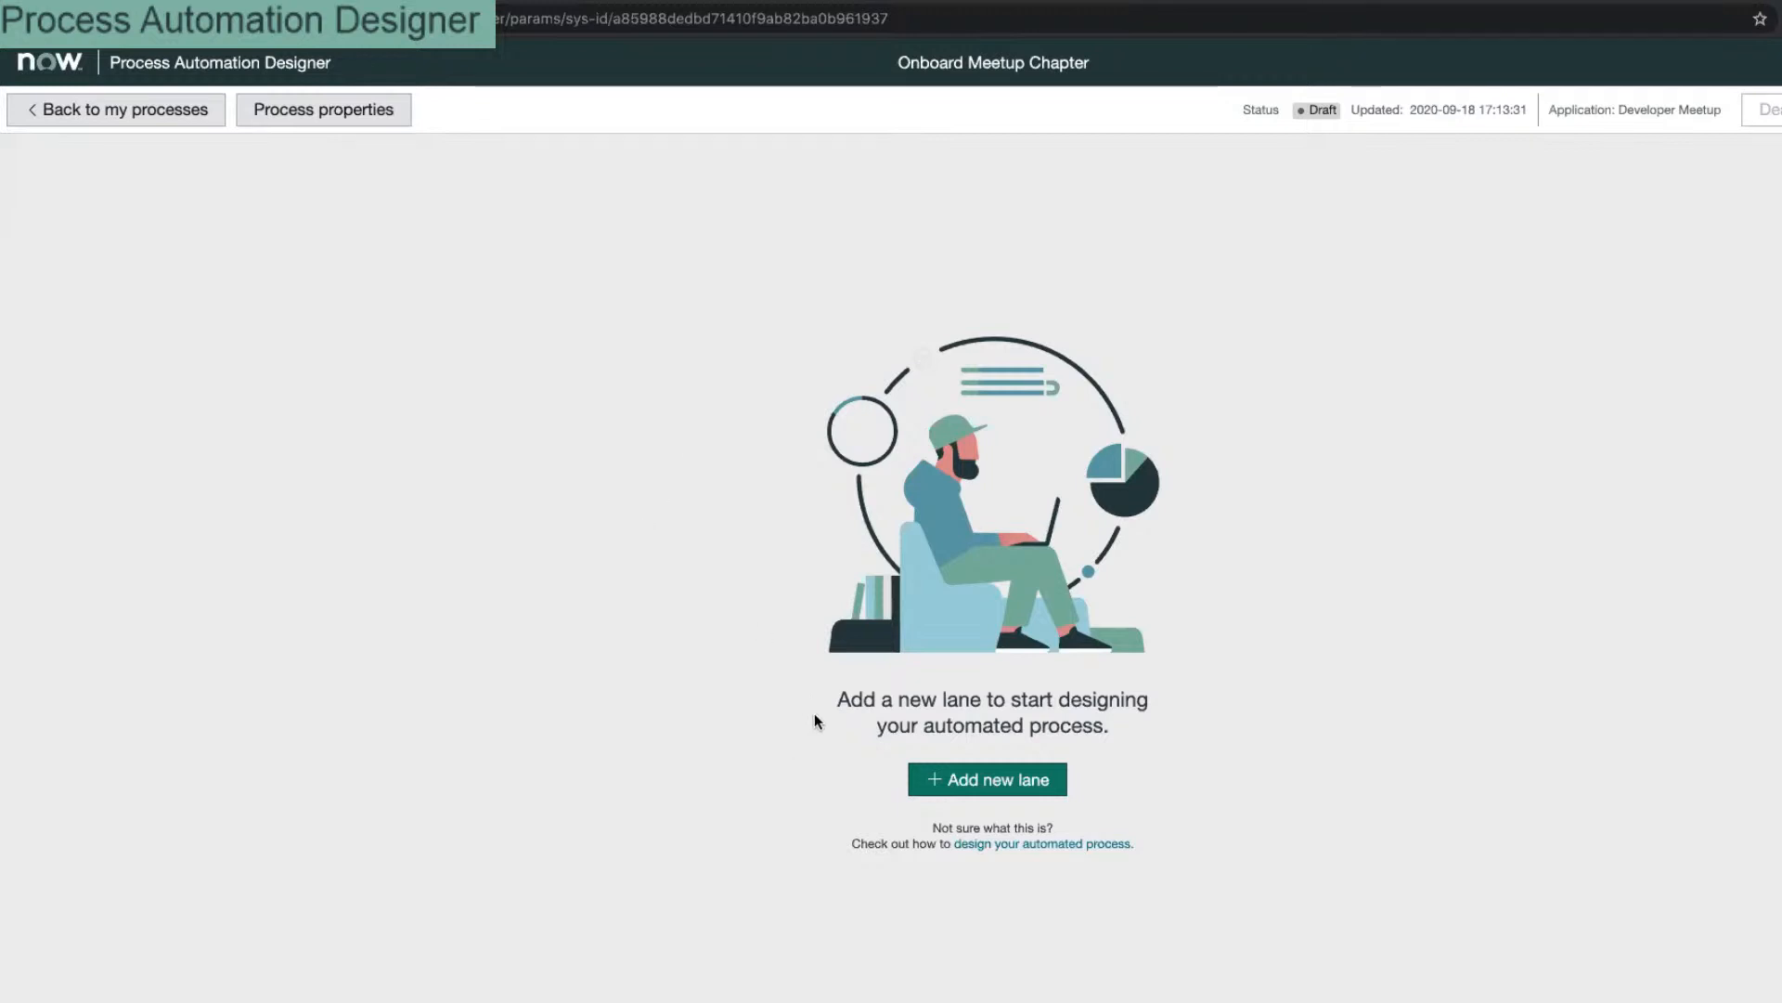
# Step: Review and close the process properties, then add a new lane to the canvas
pyautogui.click(295, 117)
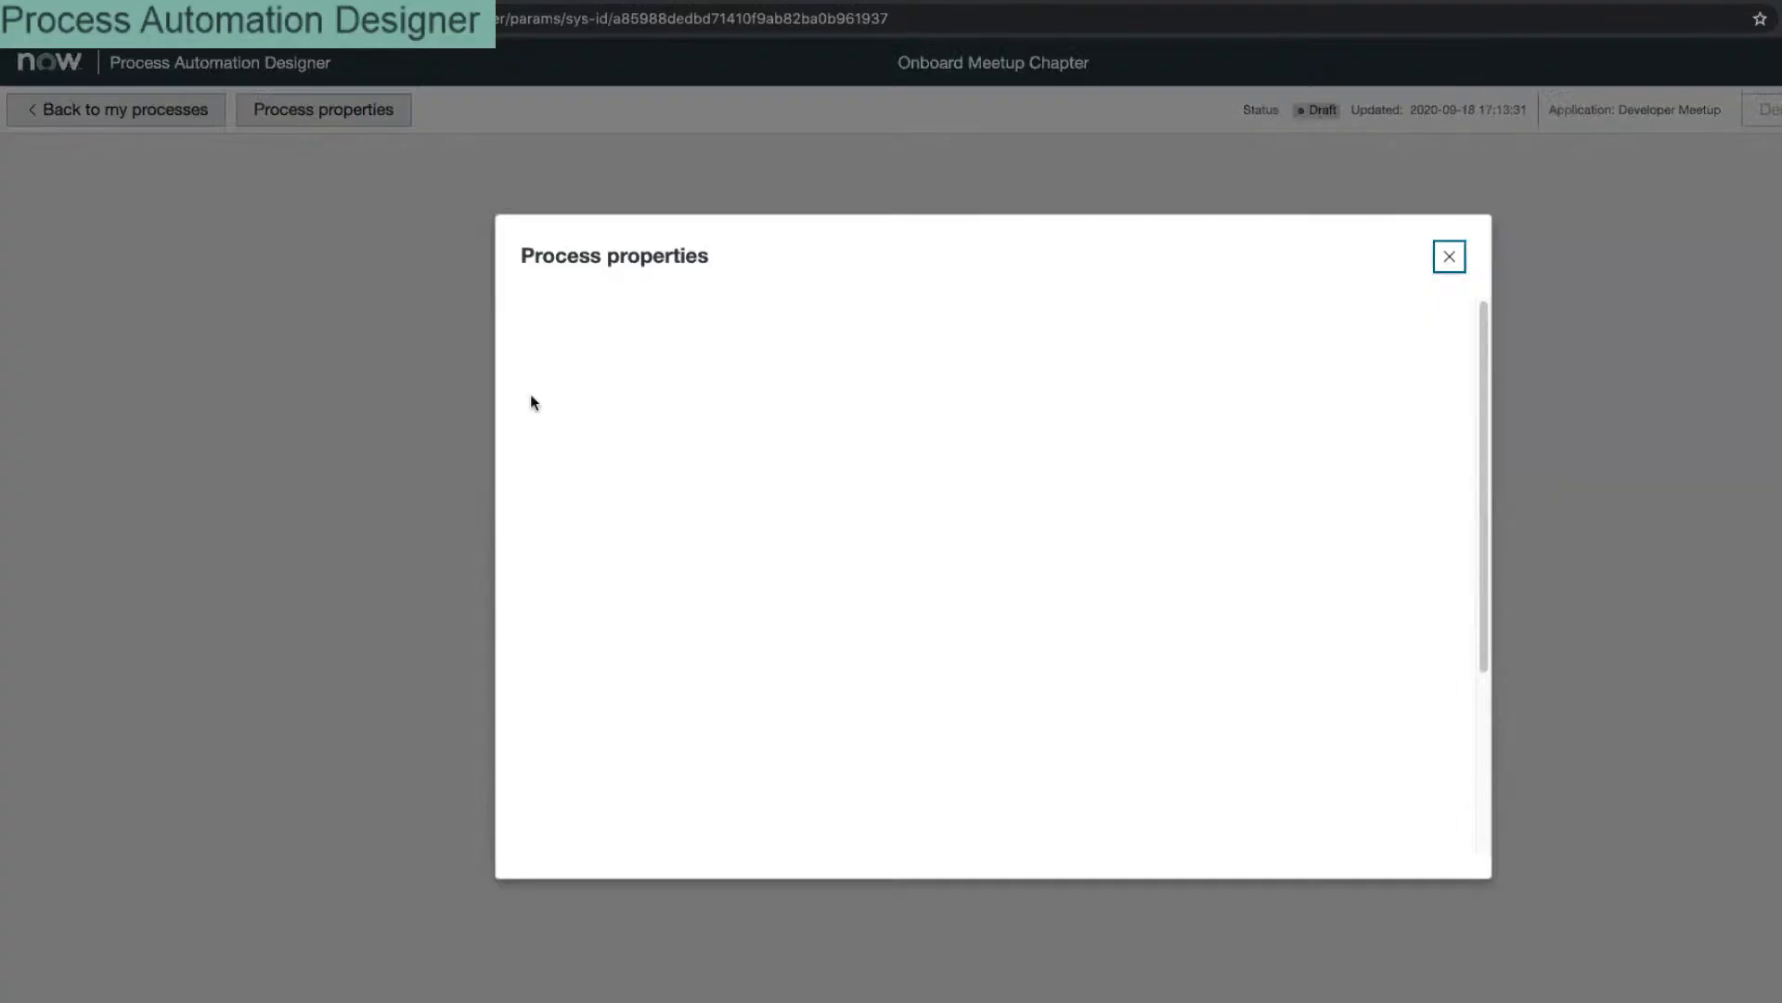
pyautogui.click(1449, 257)
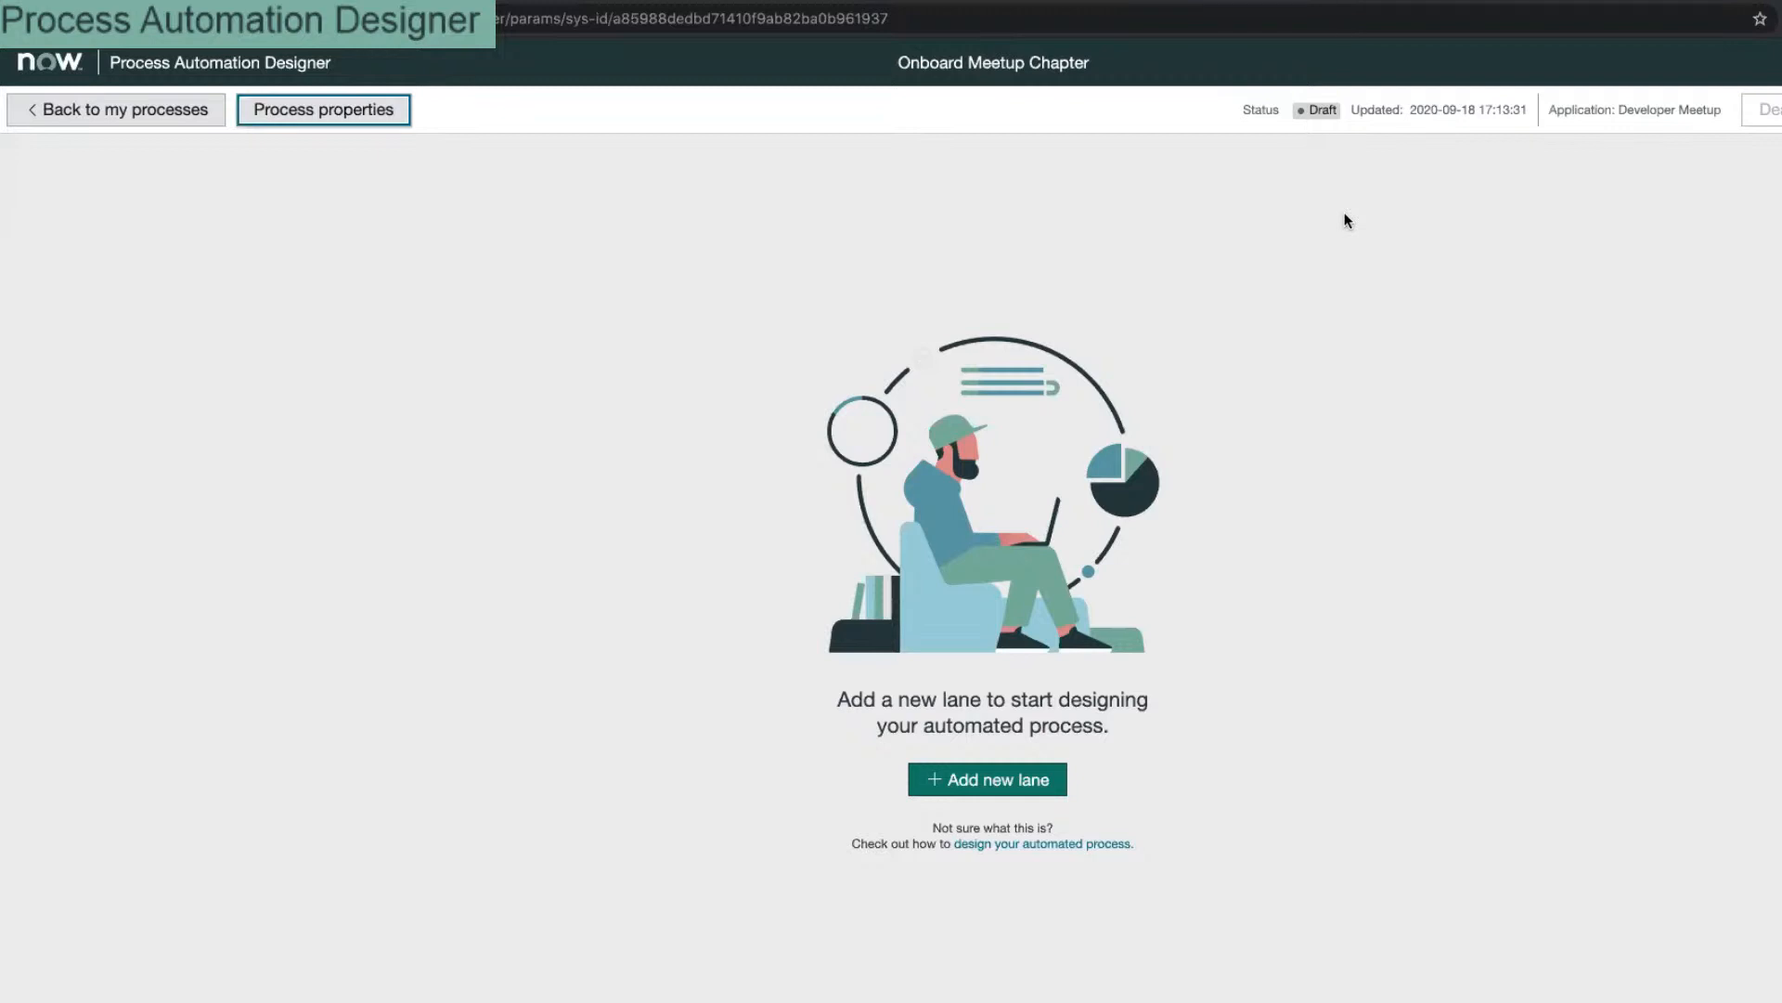
pyautogui.click(1055, 789)
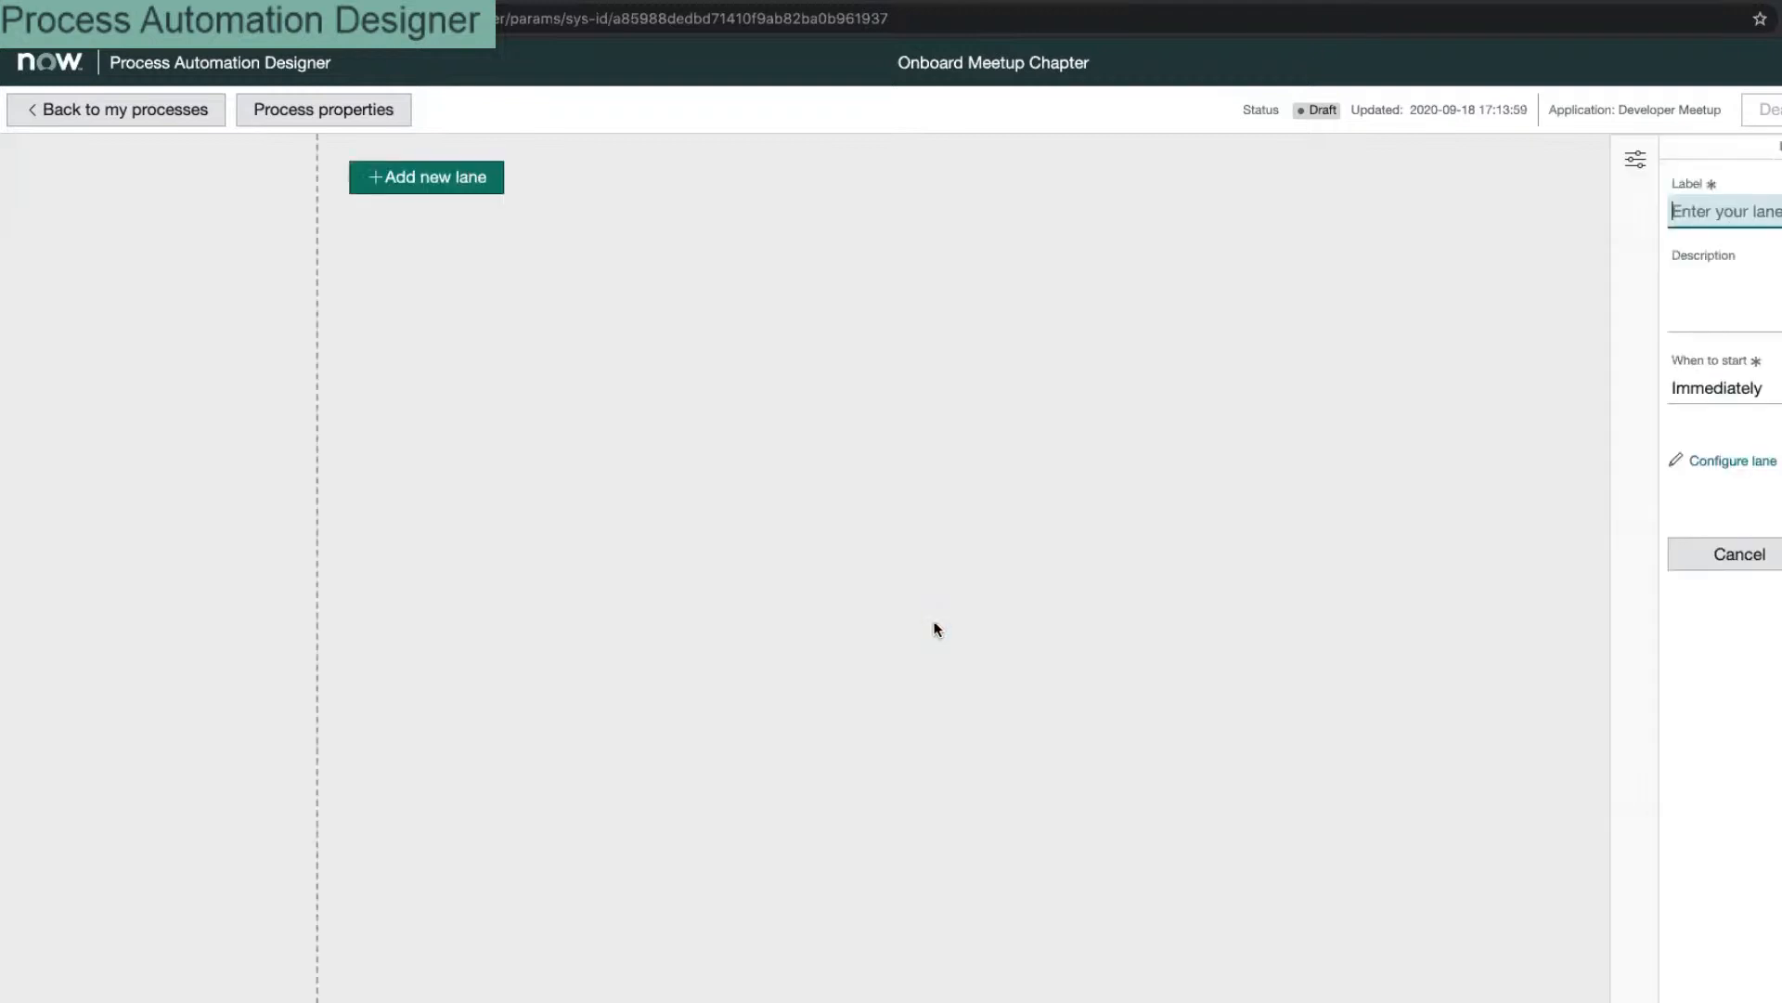
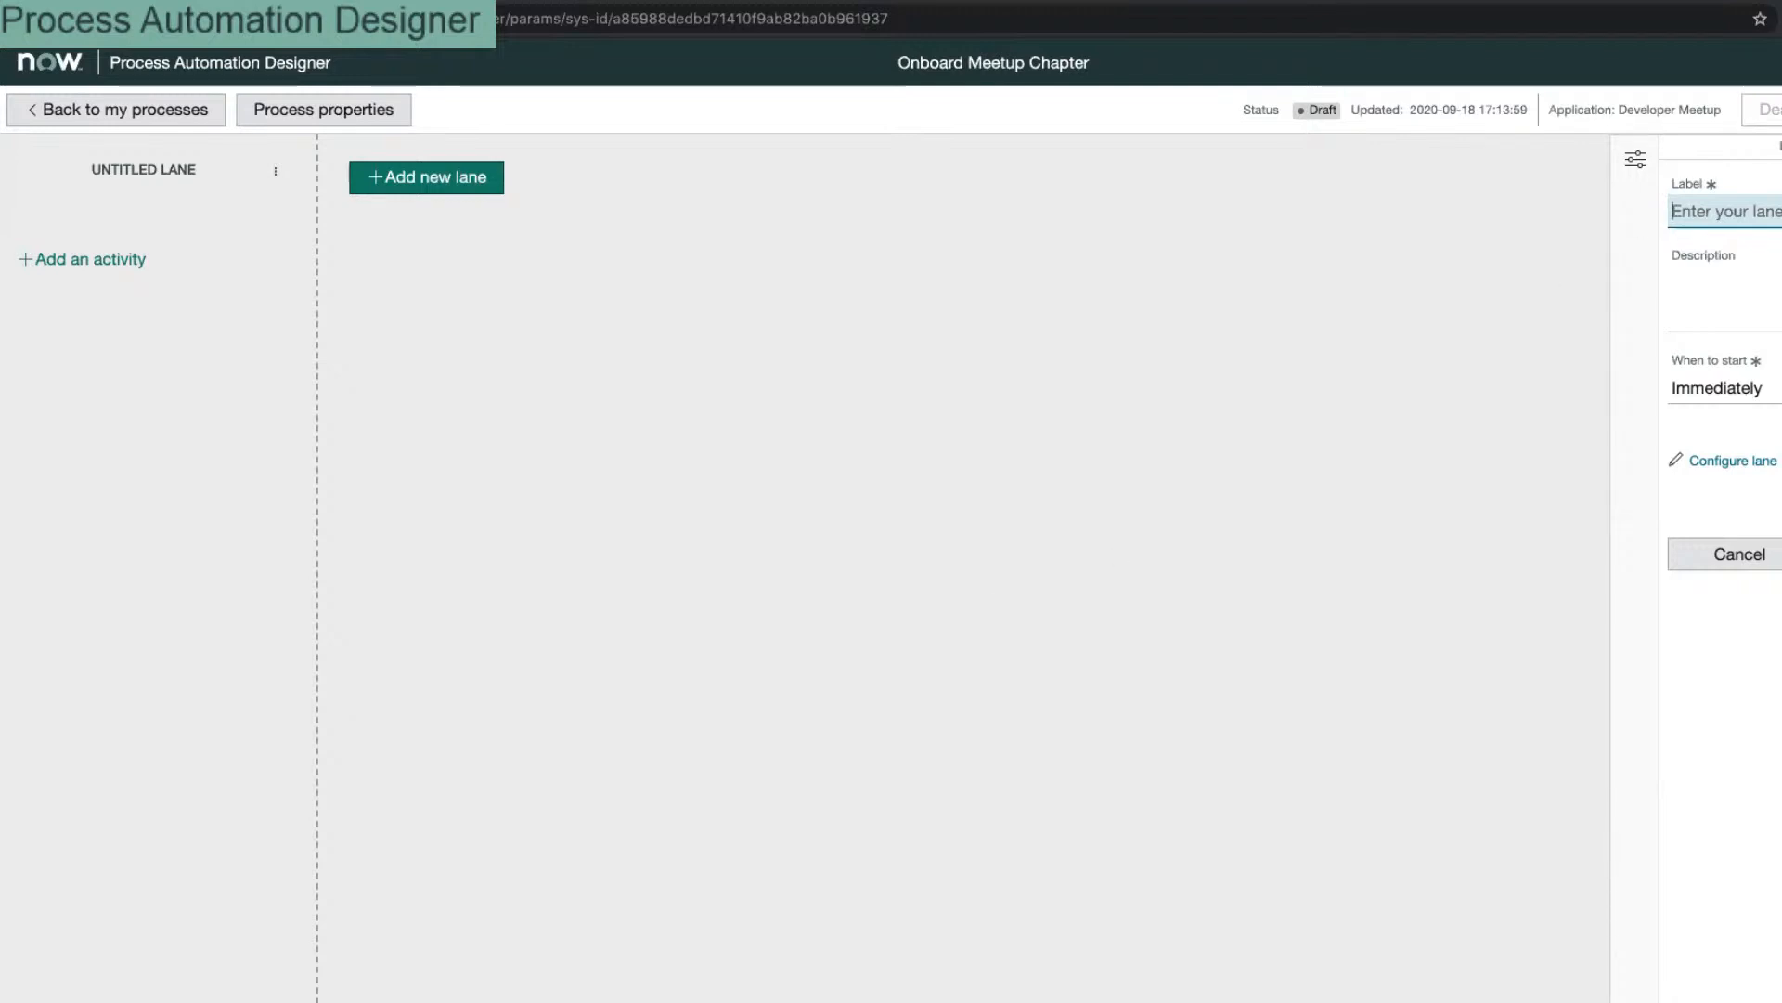
# Step: Relabel the new lane from the PreStart and Triage drafts to 'Holding Pen' and save it
pyautogui.moveTo(1781, 154); pyautogui.dragTo(1768, 155)
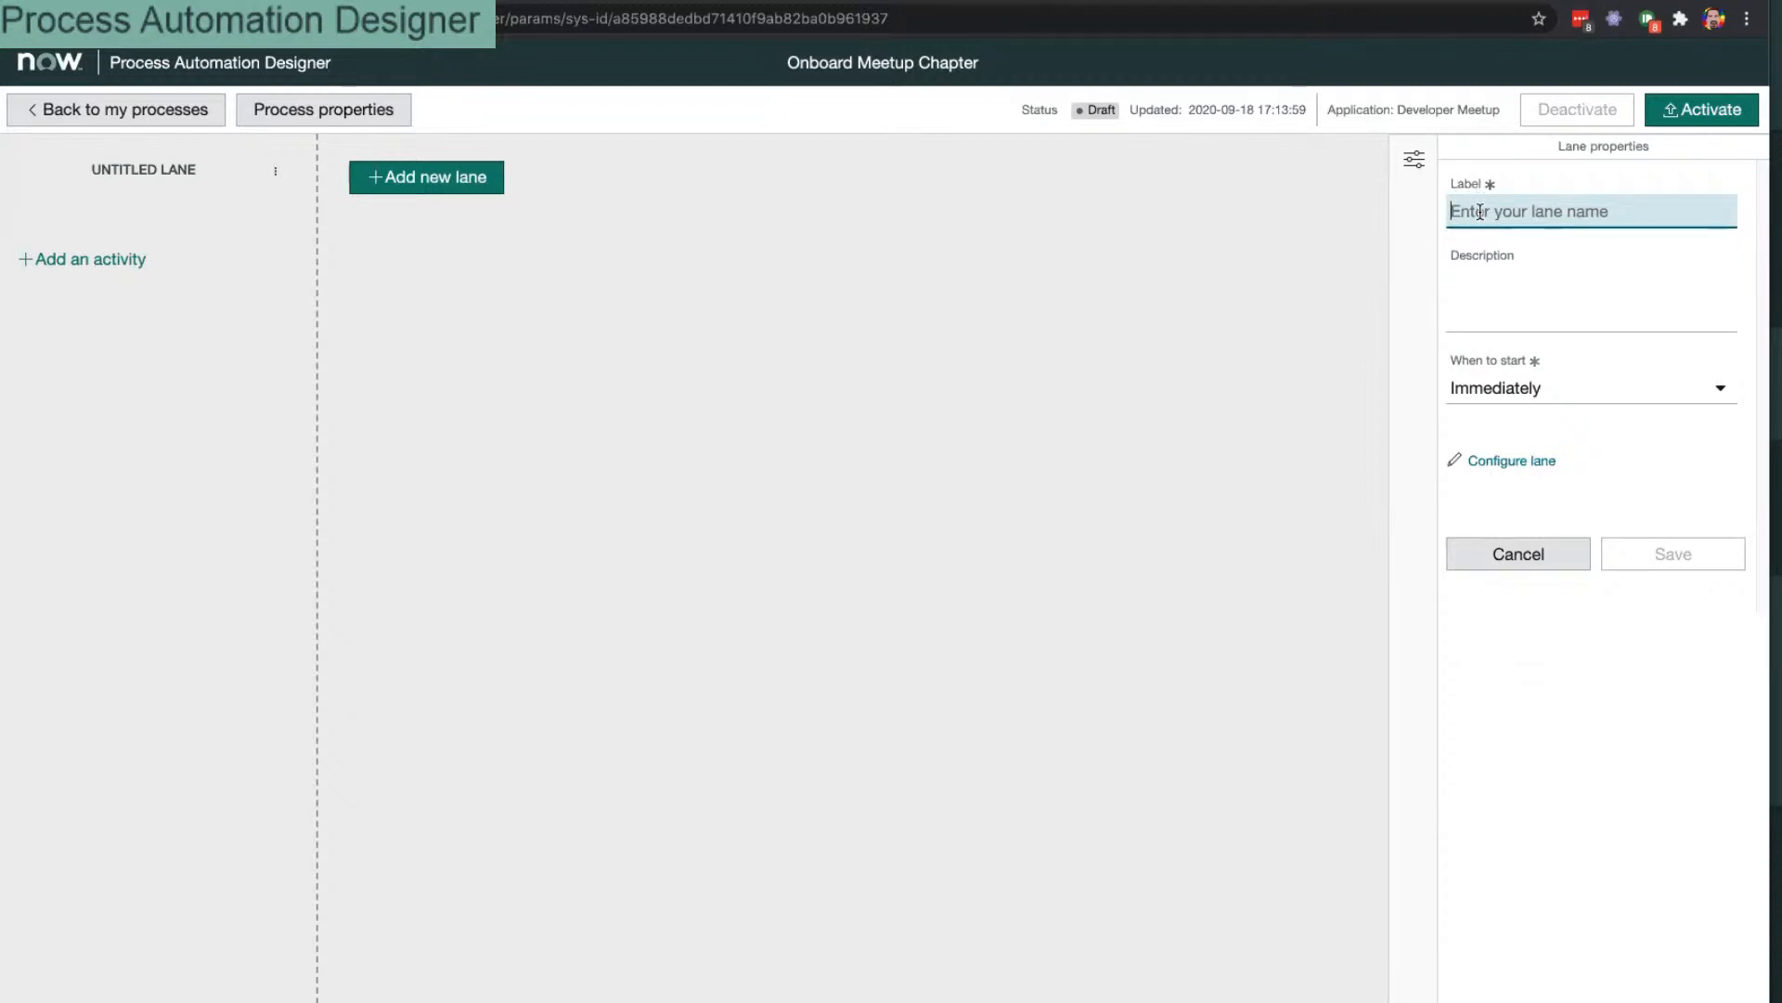
pyautogui.write('P')
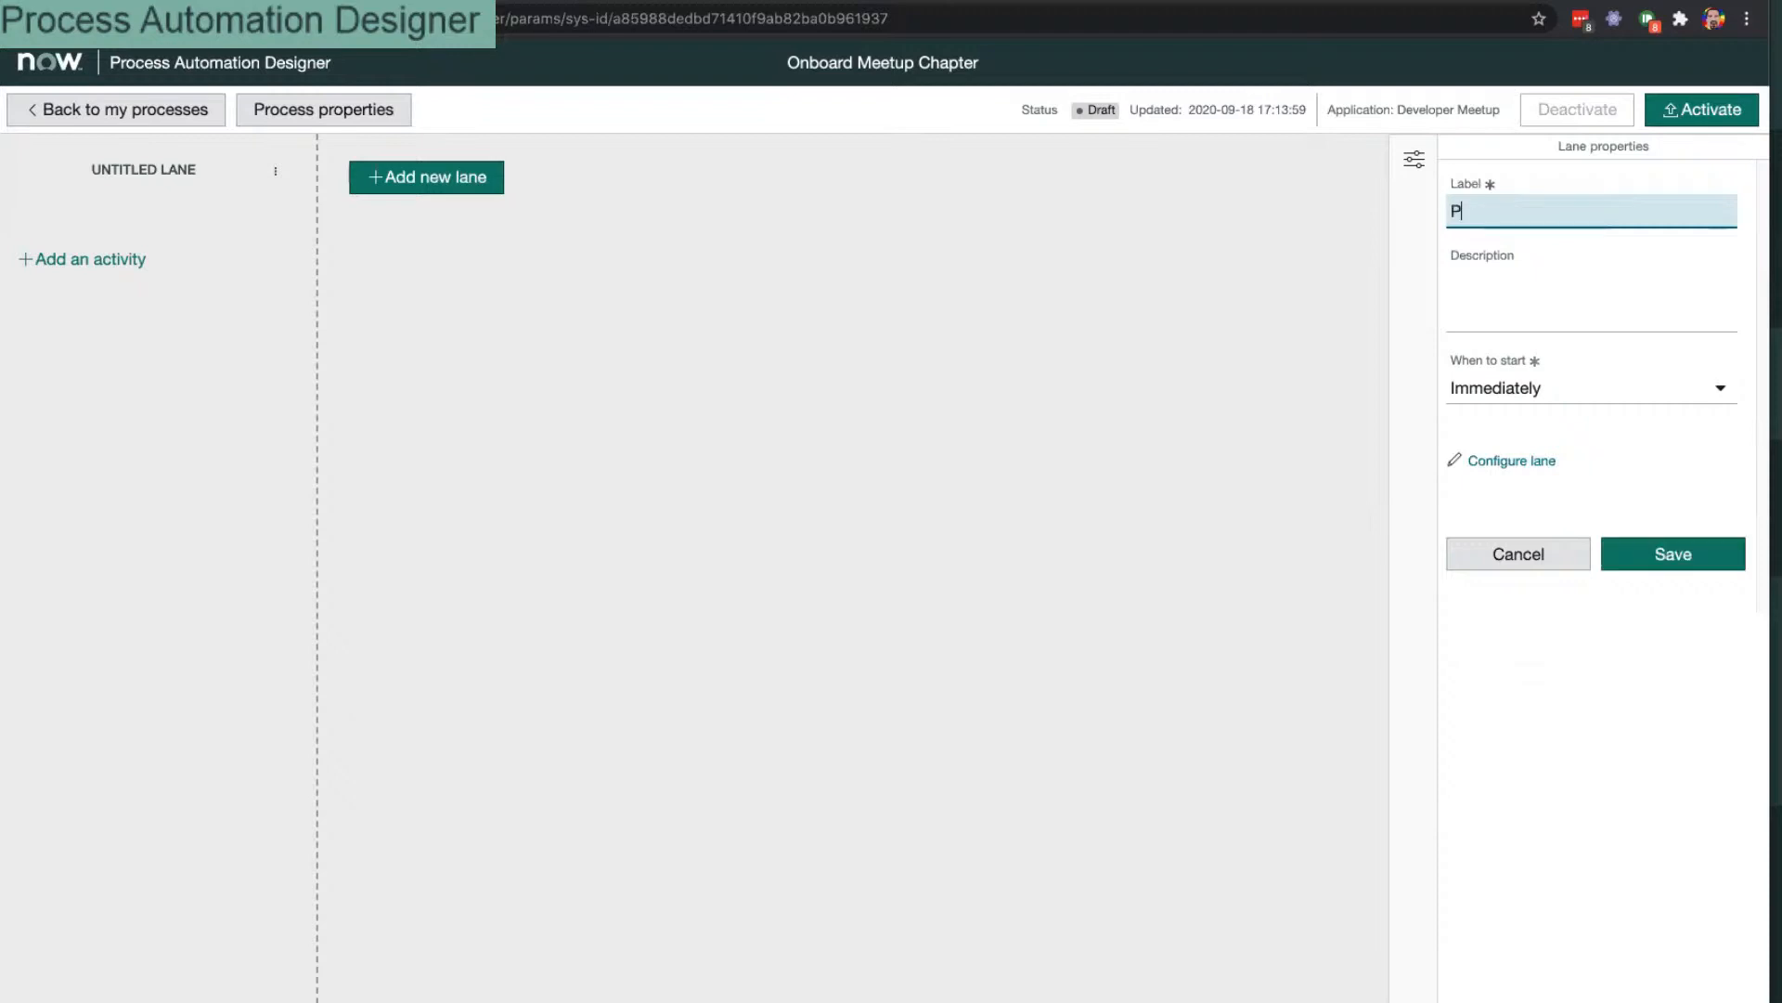
pyautogui.write('reStart')
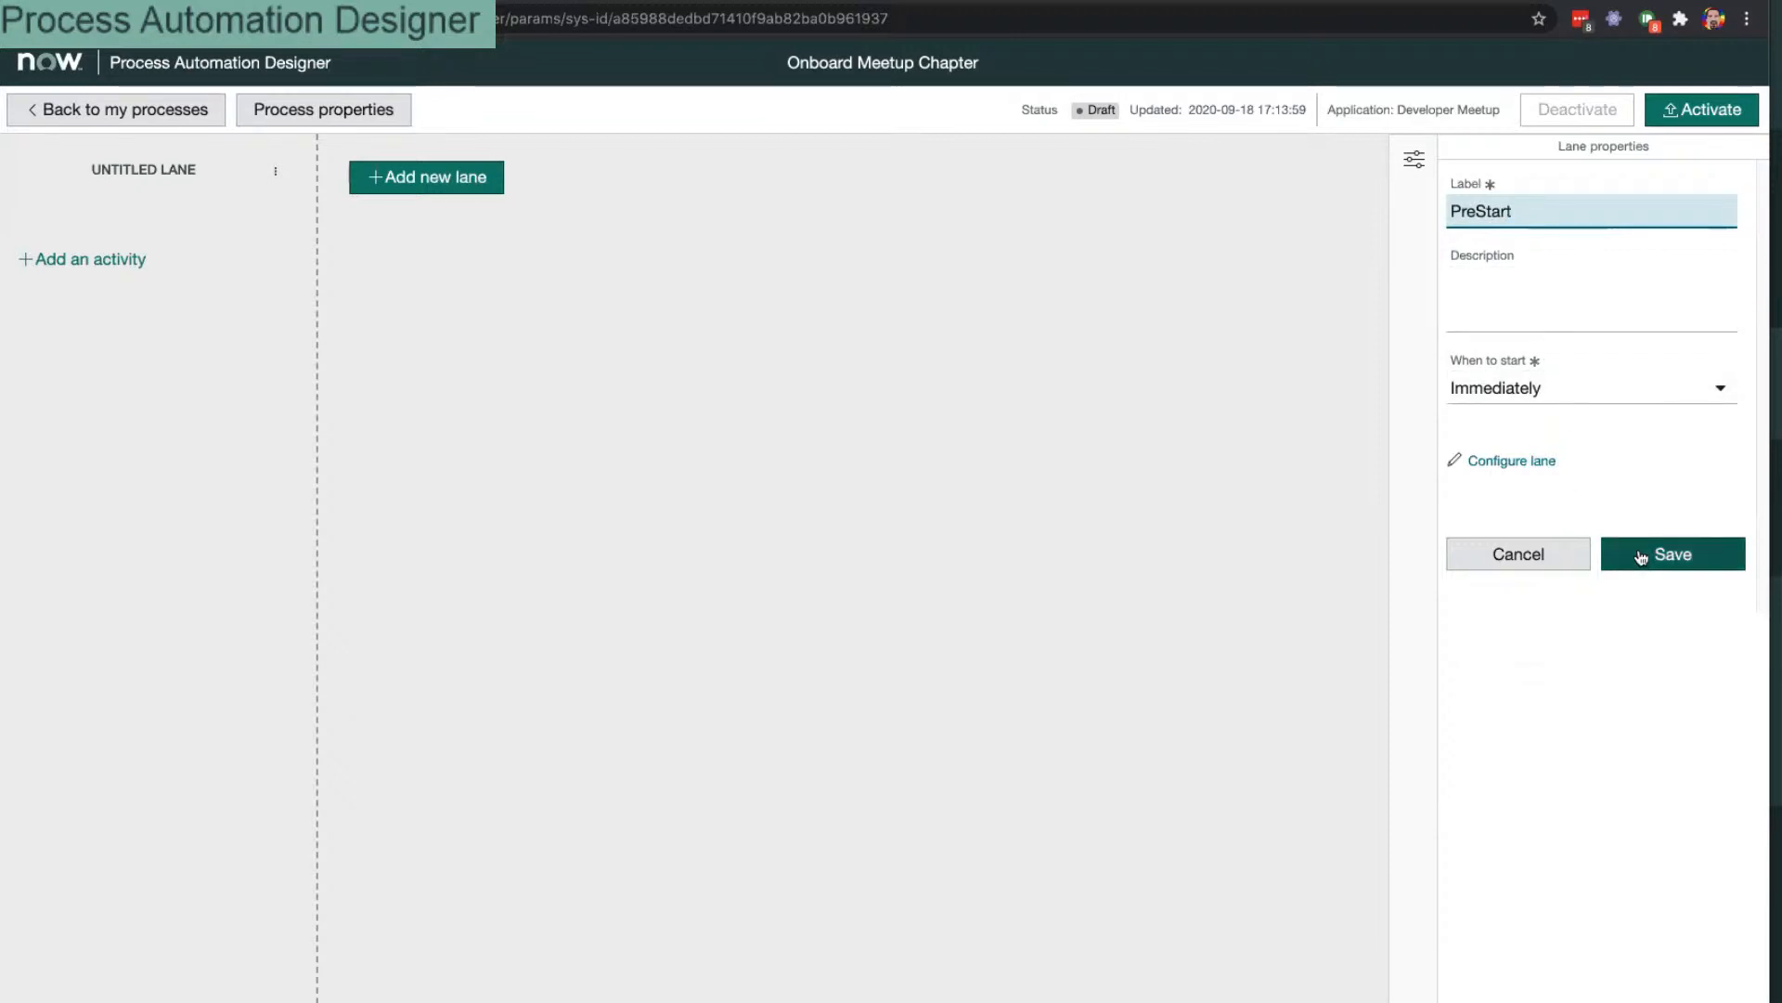
pyautogui.hotkey('ctrl', 'a')
pyautogui.write('T')
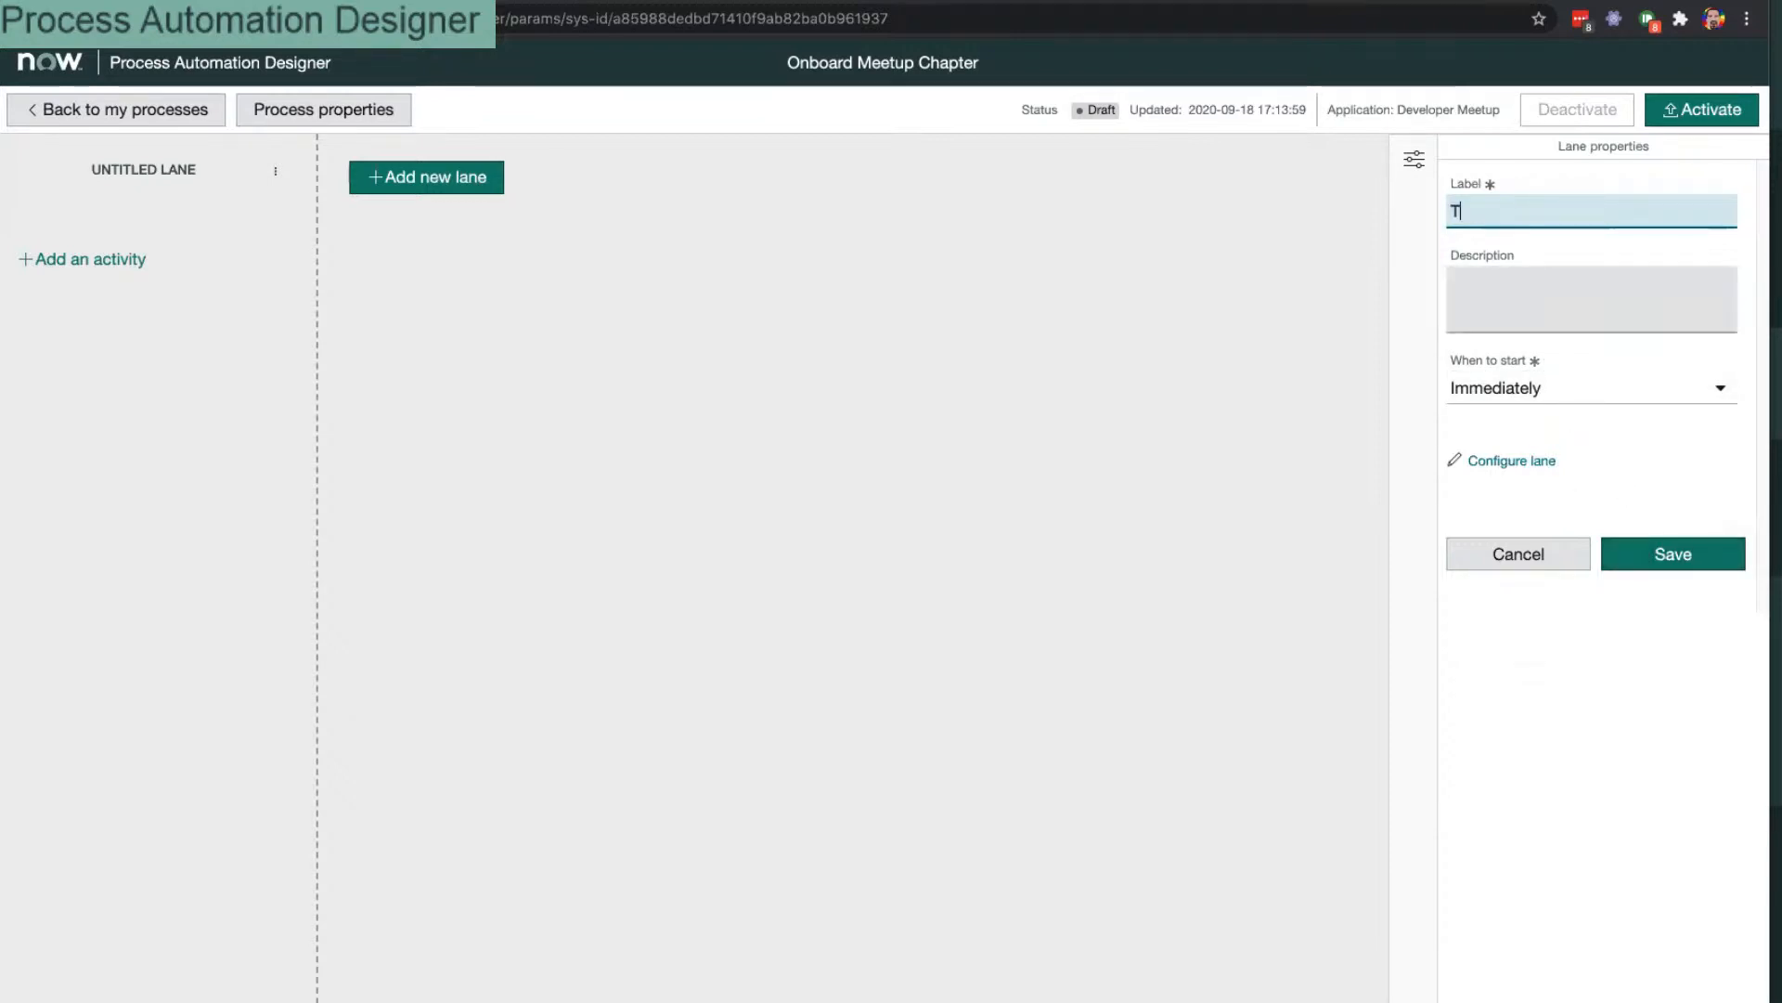
pyautogui.write('riage')
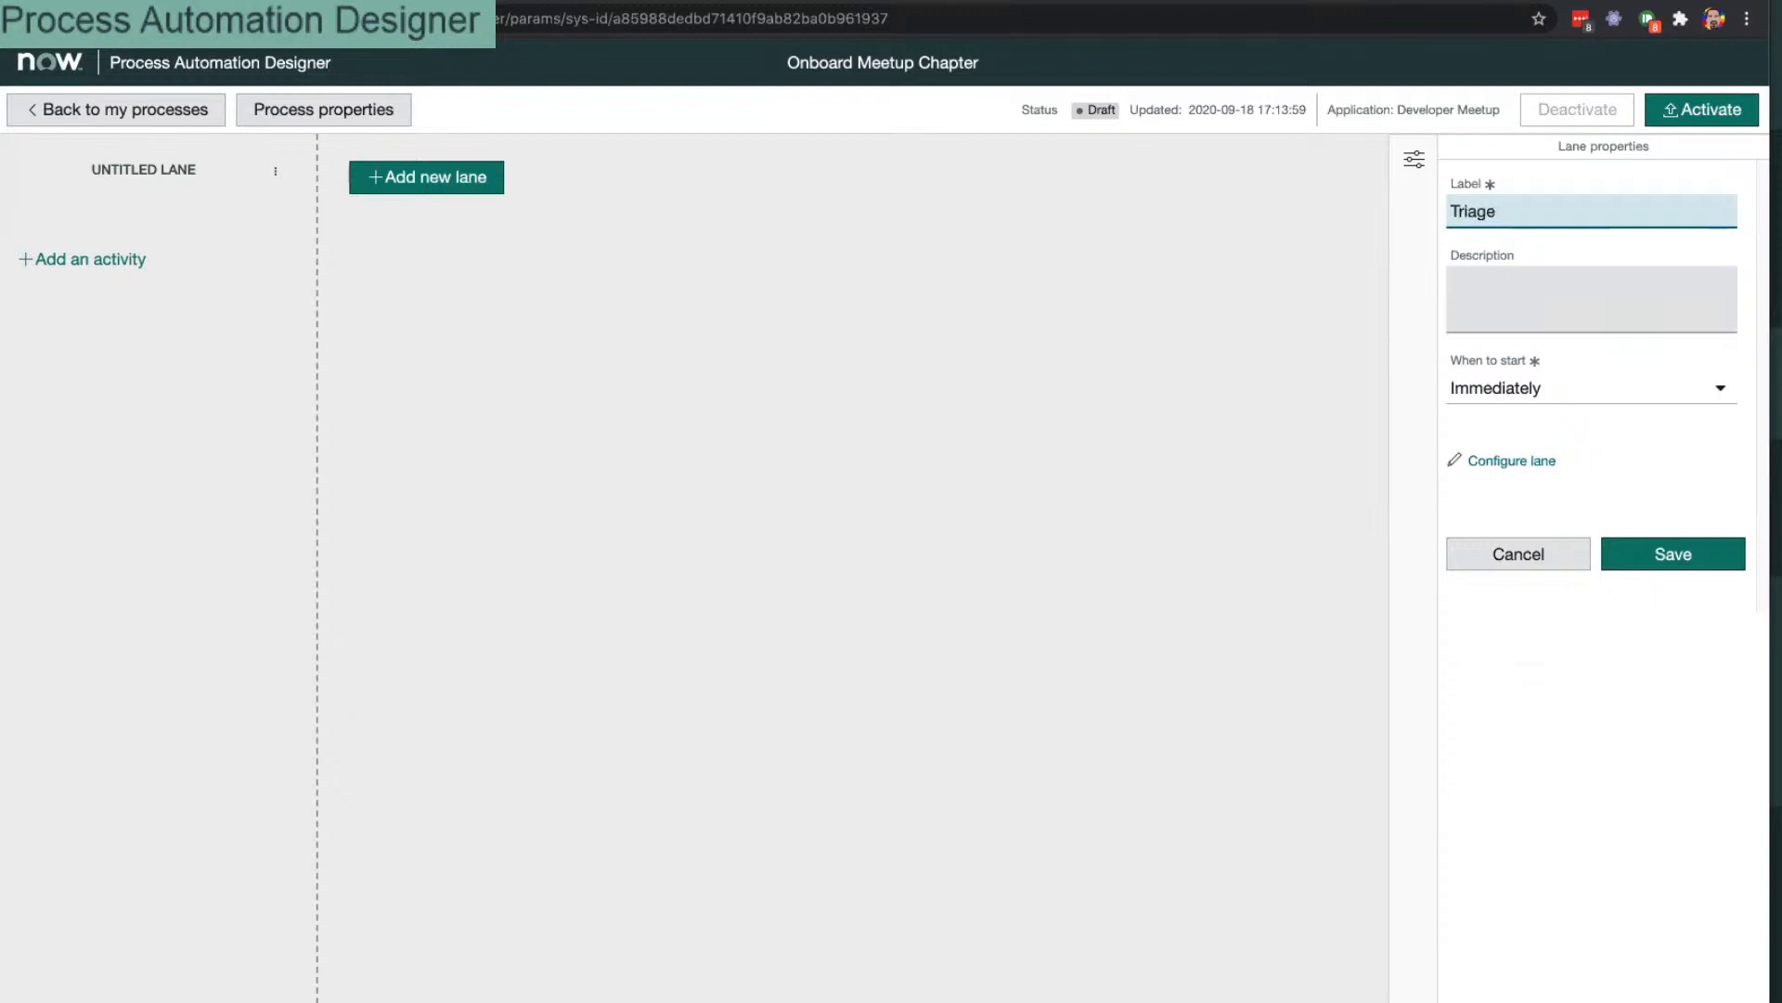
pyautogui.hotkey('ctrl', 'a')
pyautogui.write('Holding Pen')
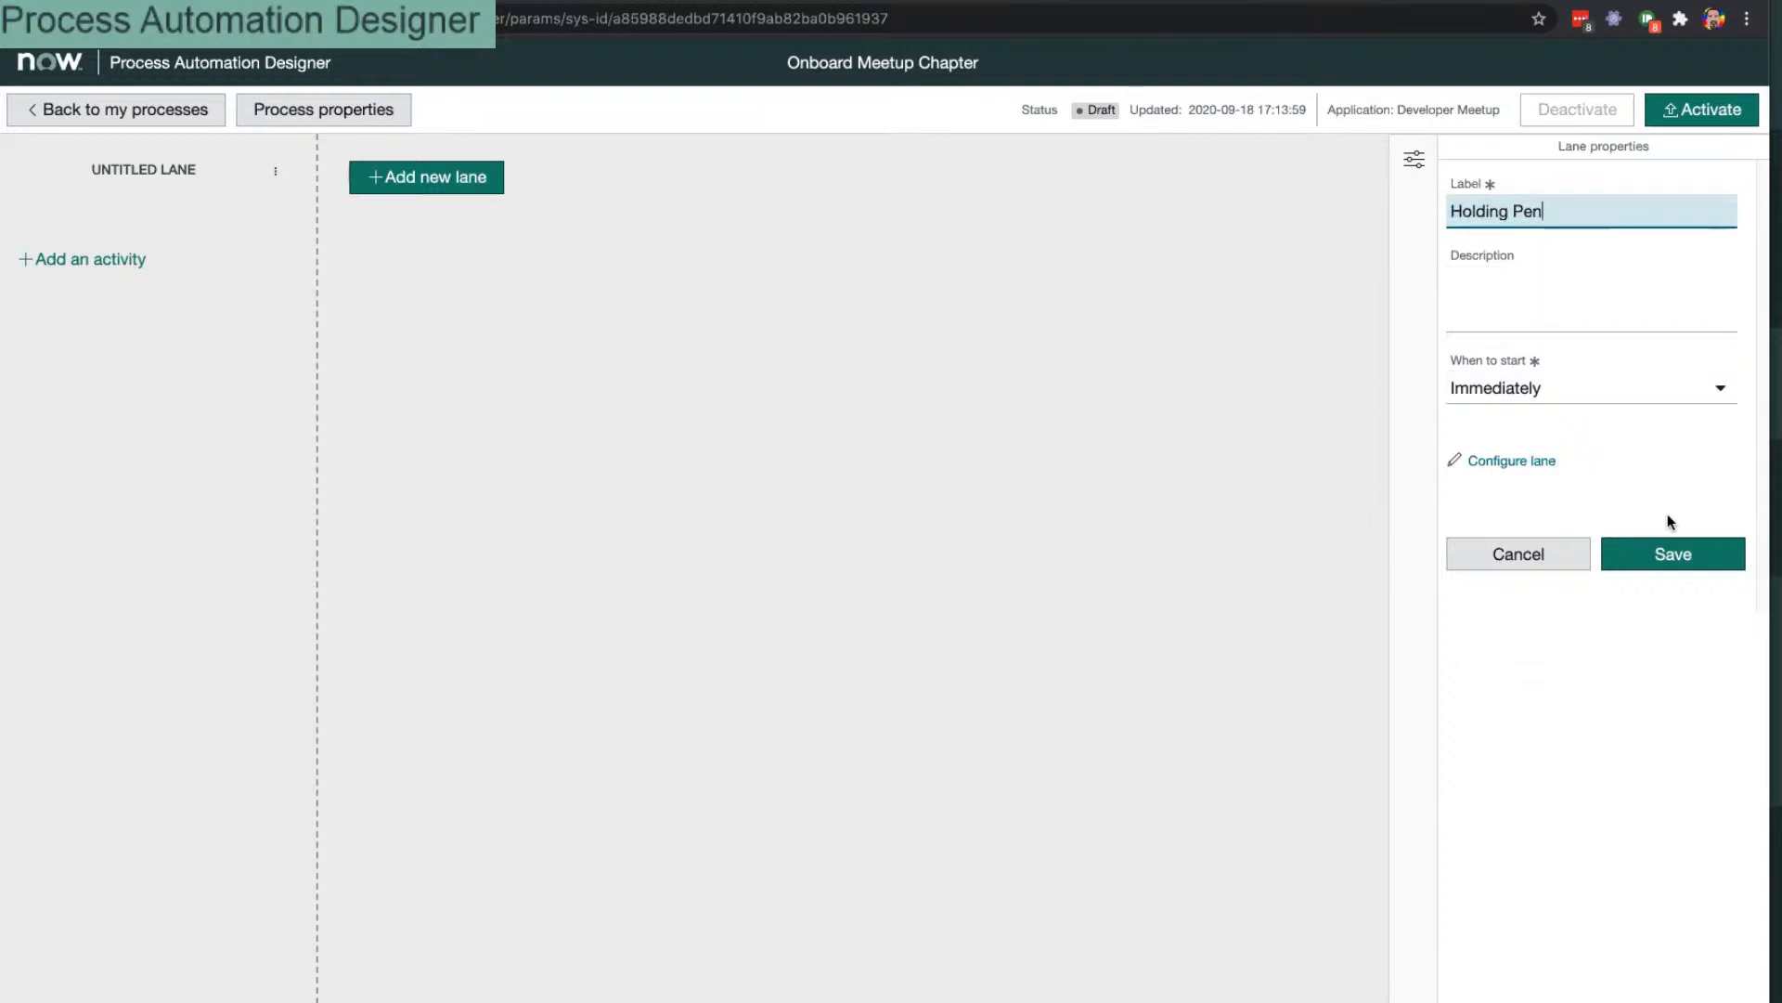
pyautogui.click(1666, 559)
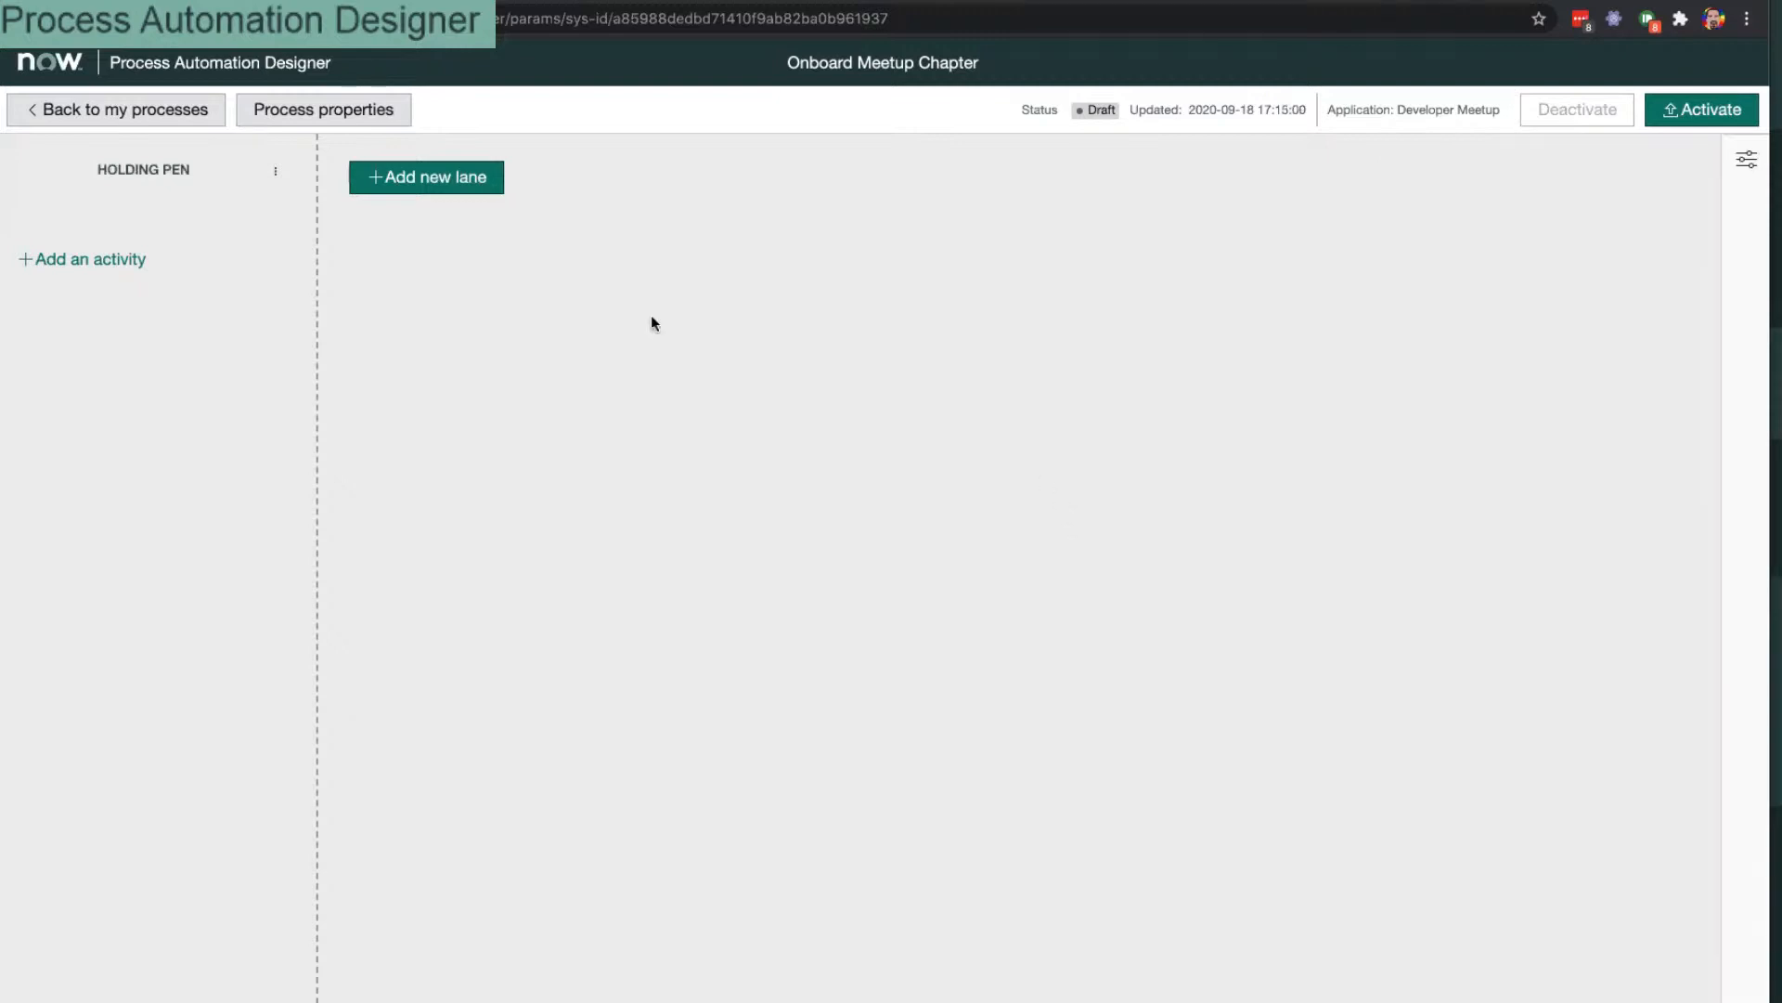
# Step: Add three lanes labelled Initial Meeting, Setup and Retire, saving each label
pyautogui.click(465, 178)
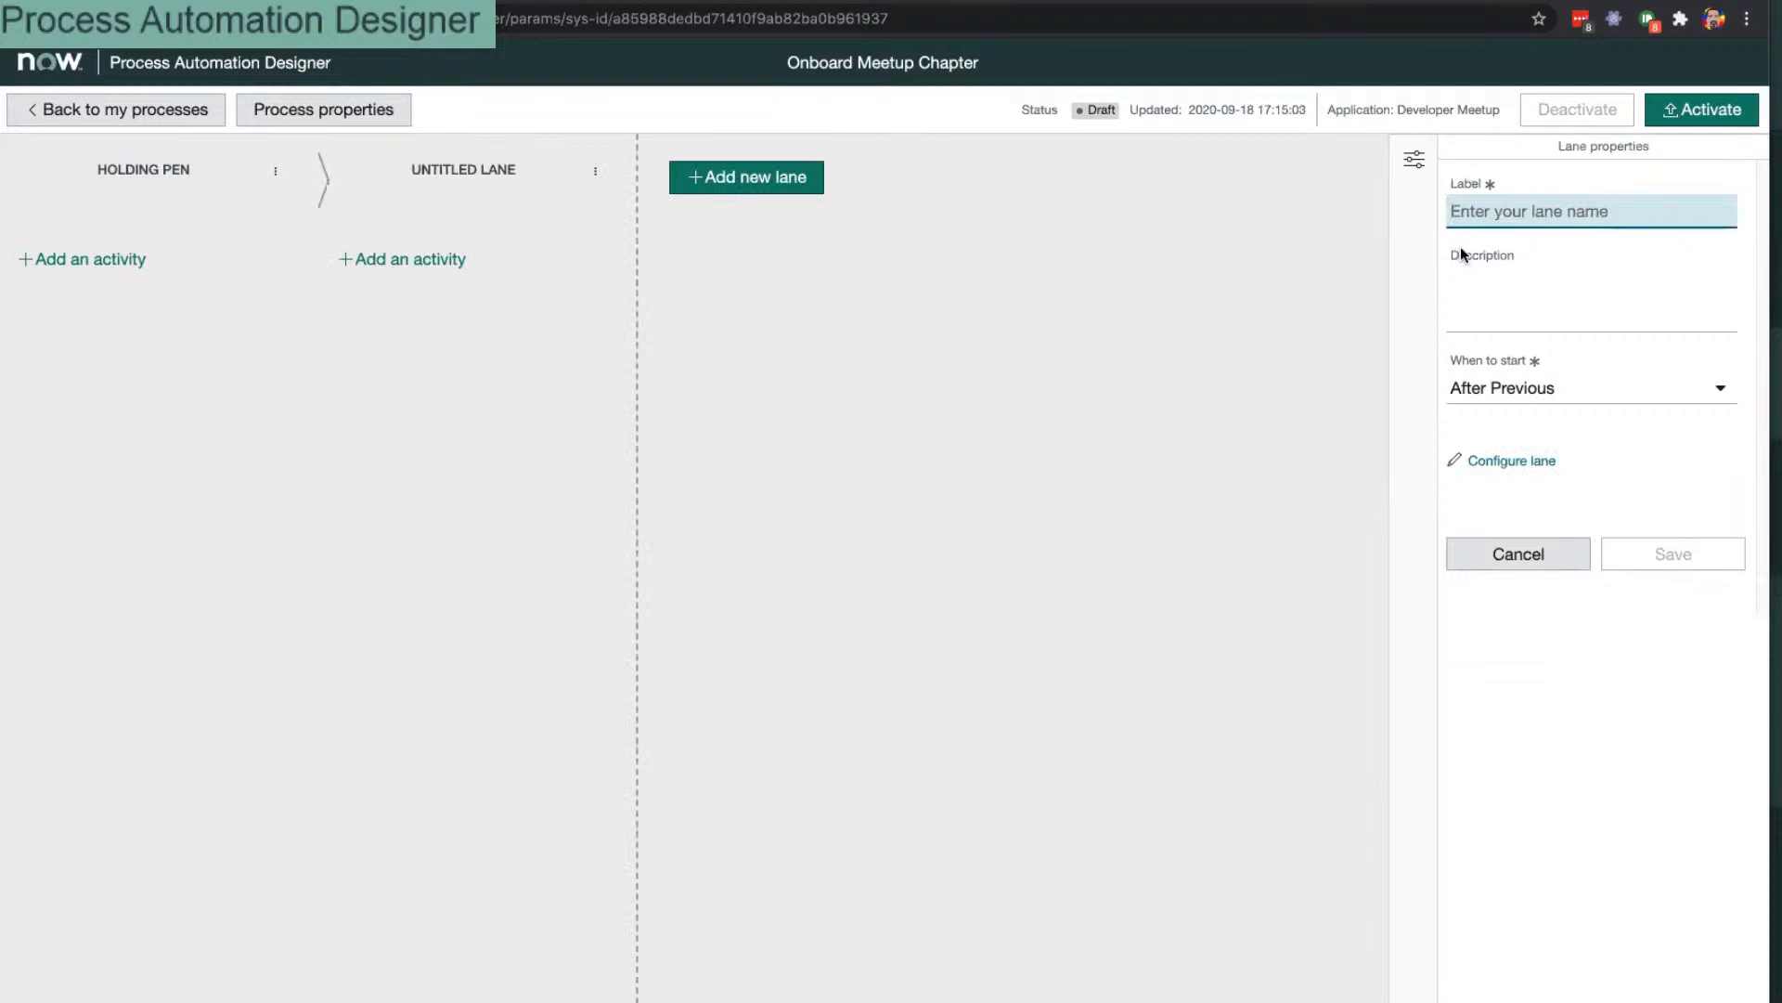
pyautogui.write('M')
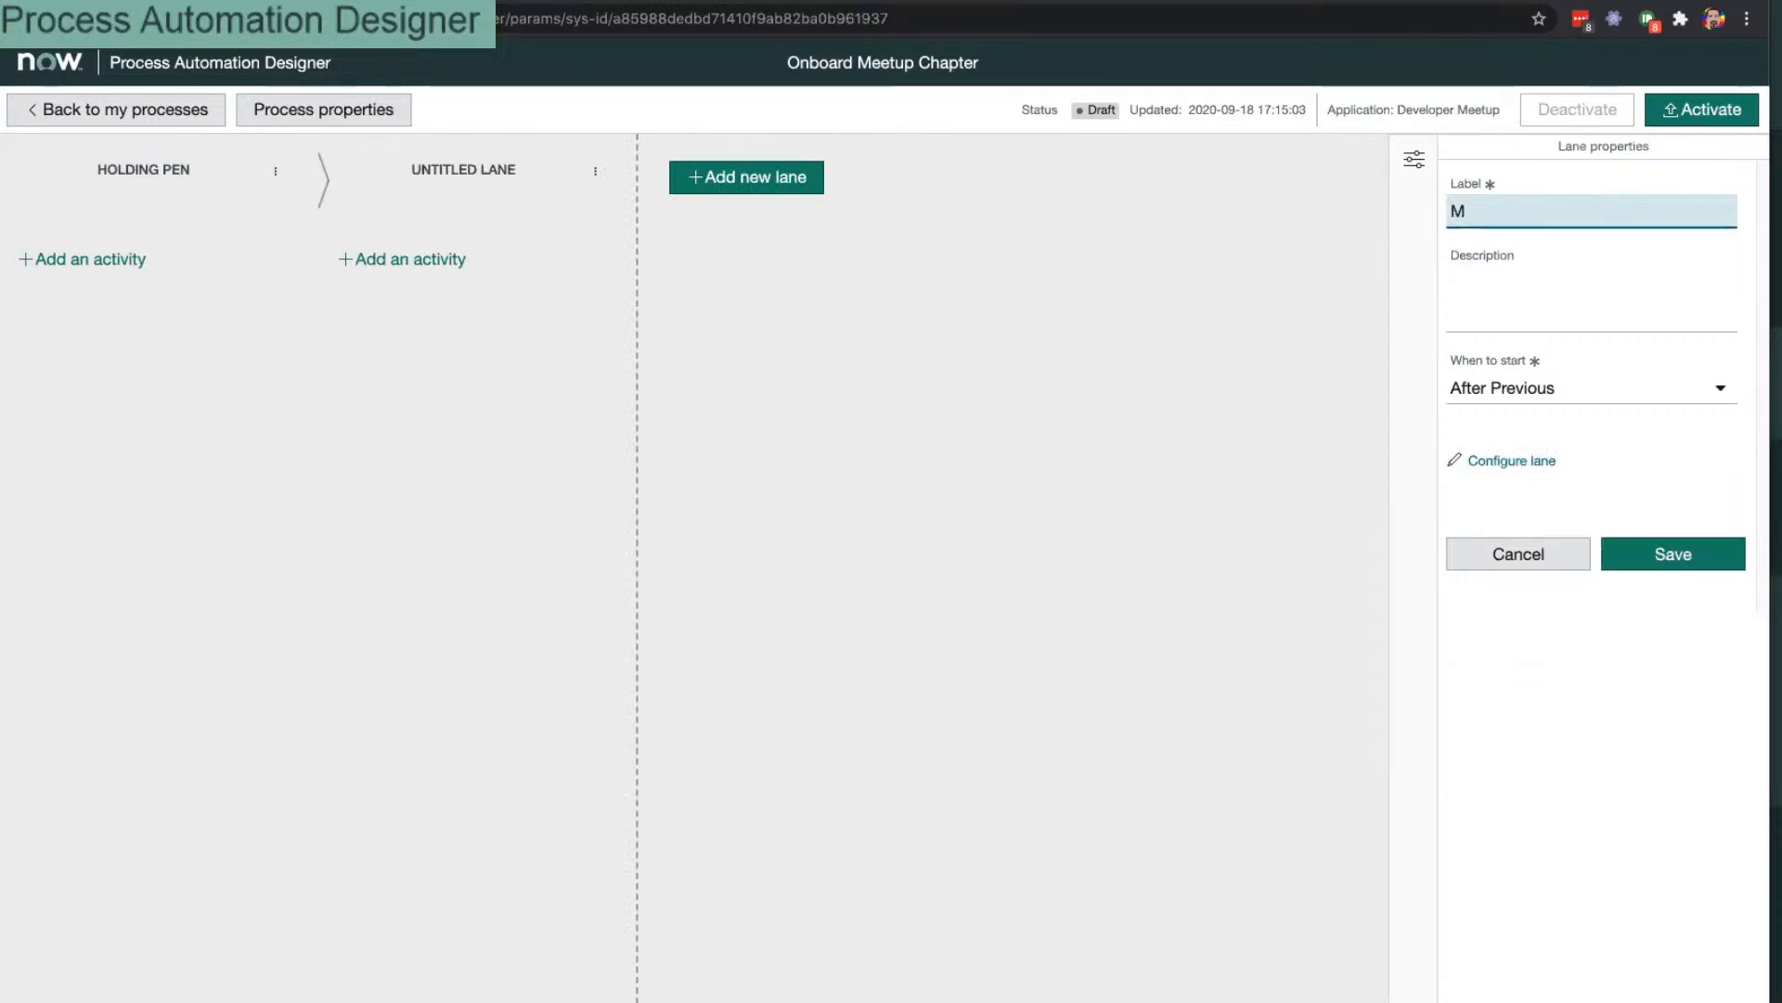
pyautogui.press('BackSpace')
pyautogui.write('Initial ')
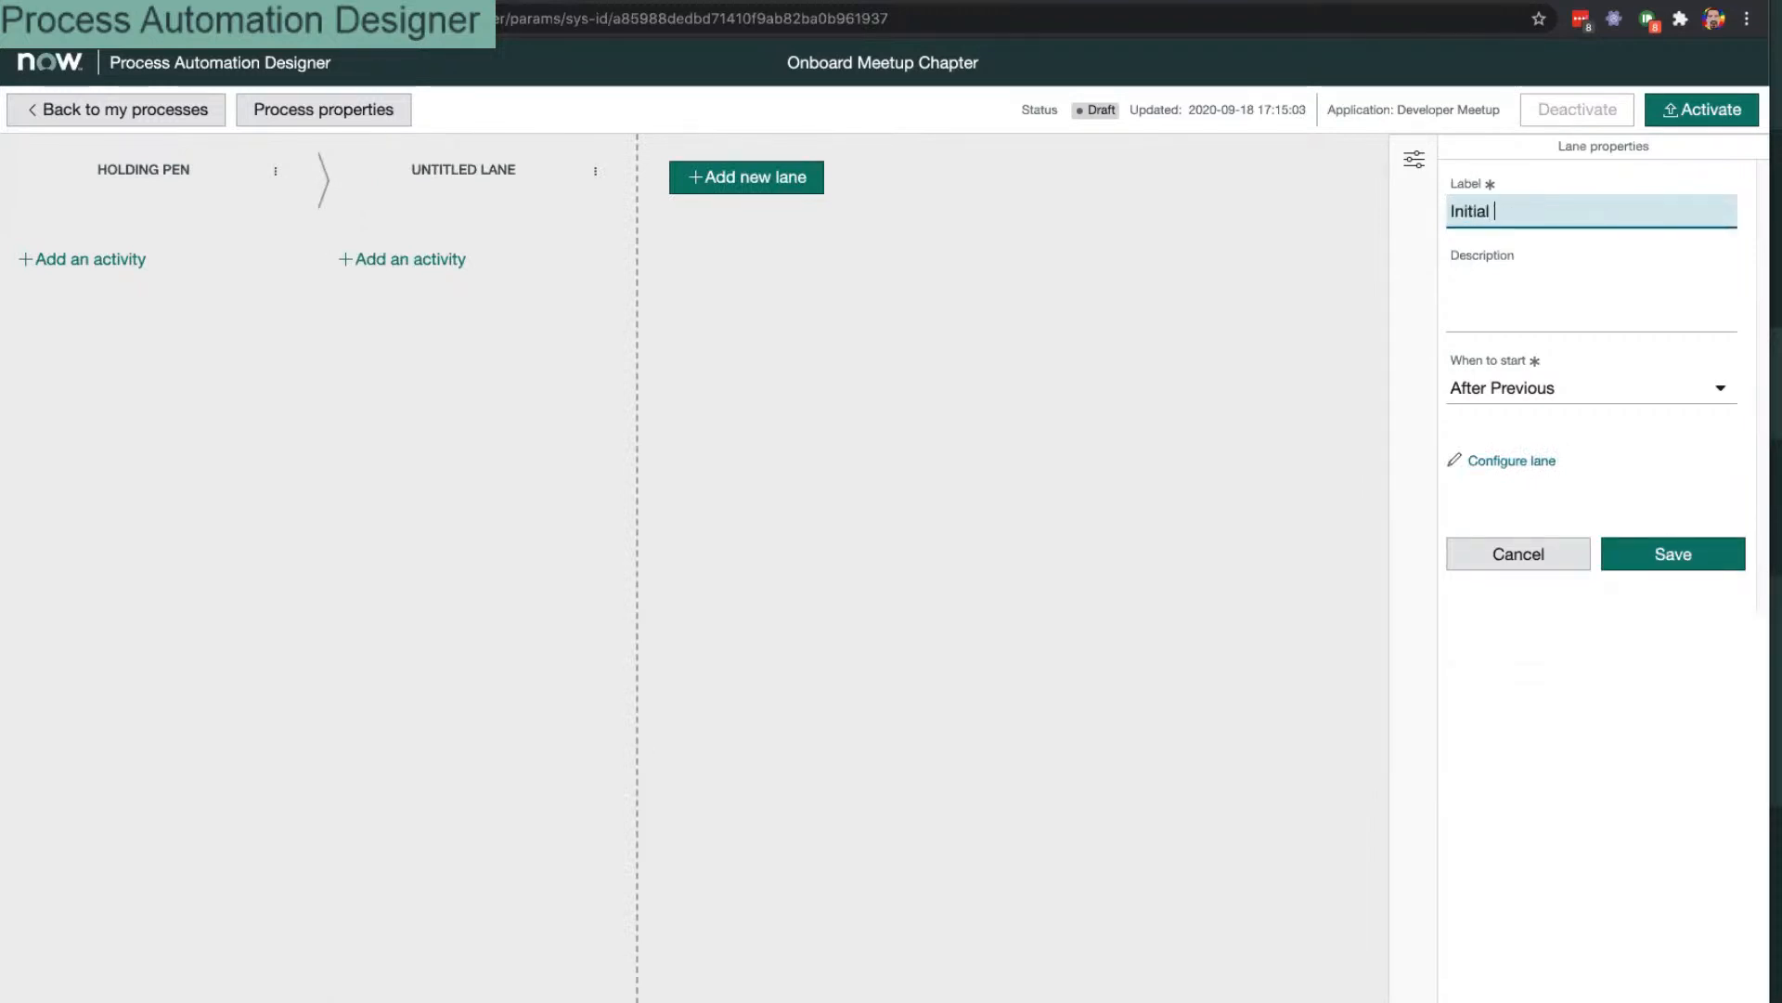
pyautogui.write('Meeting')
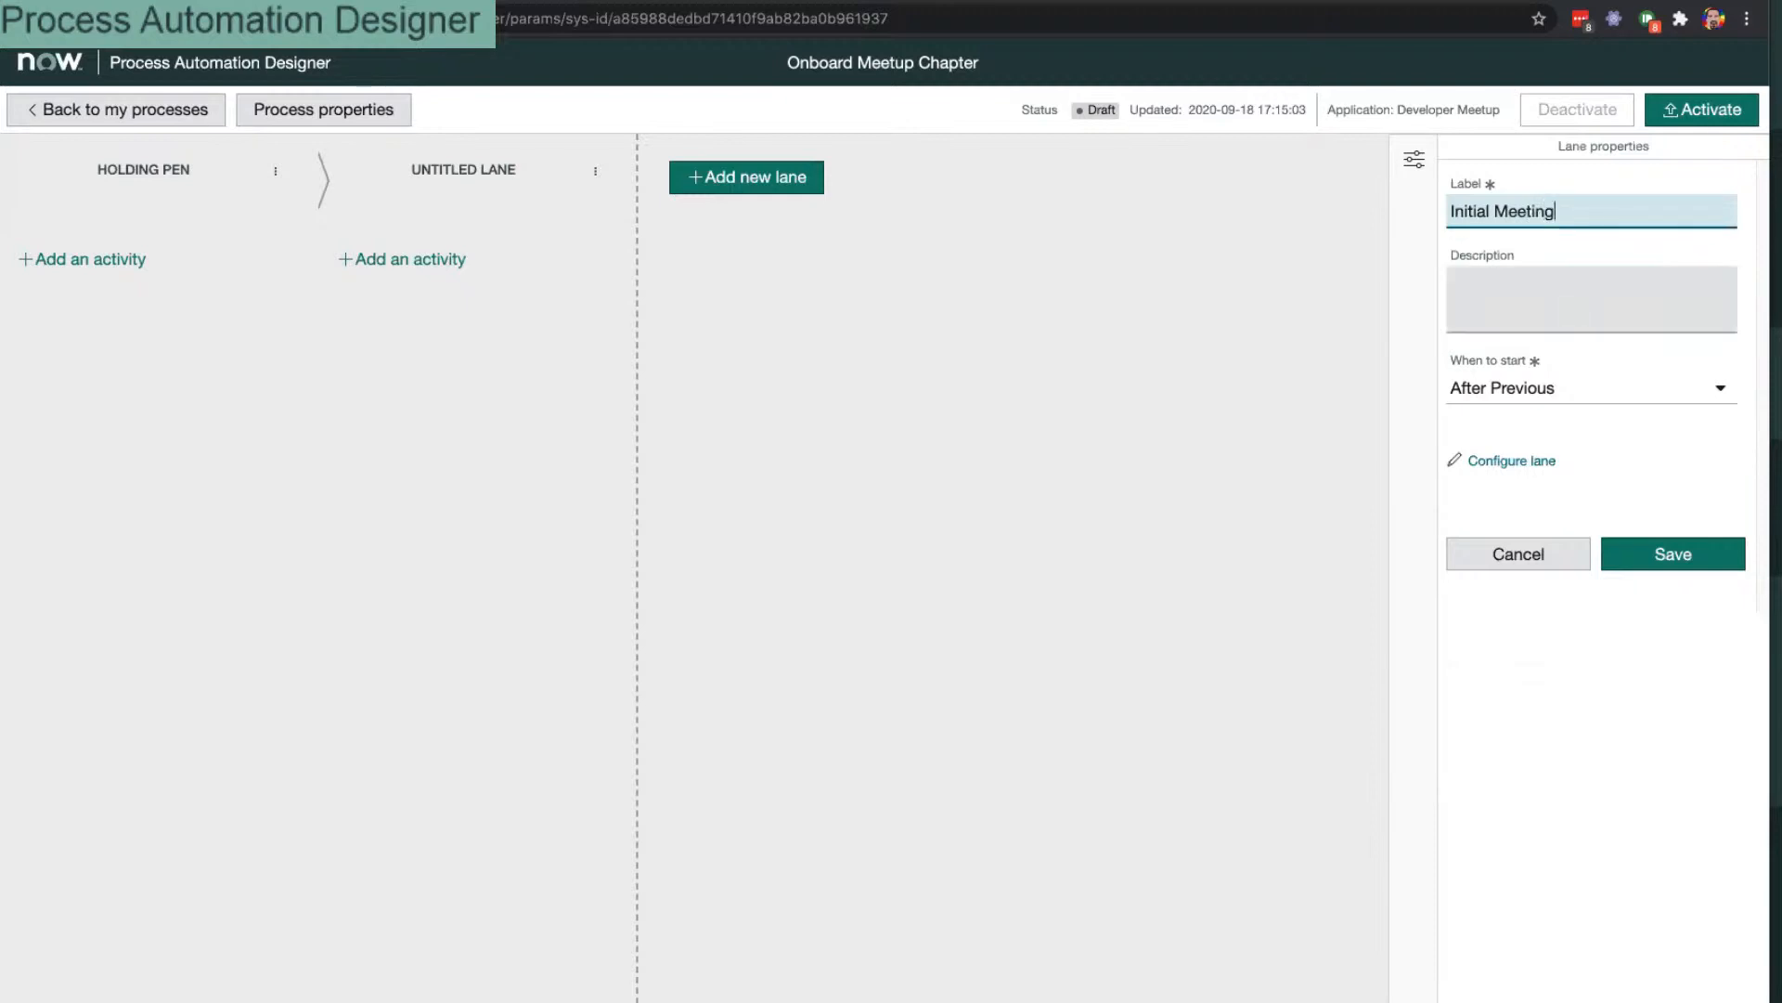
pyautogui.click(1661, 553)
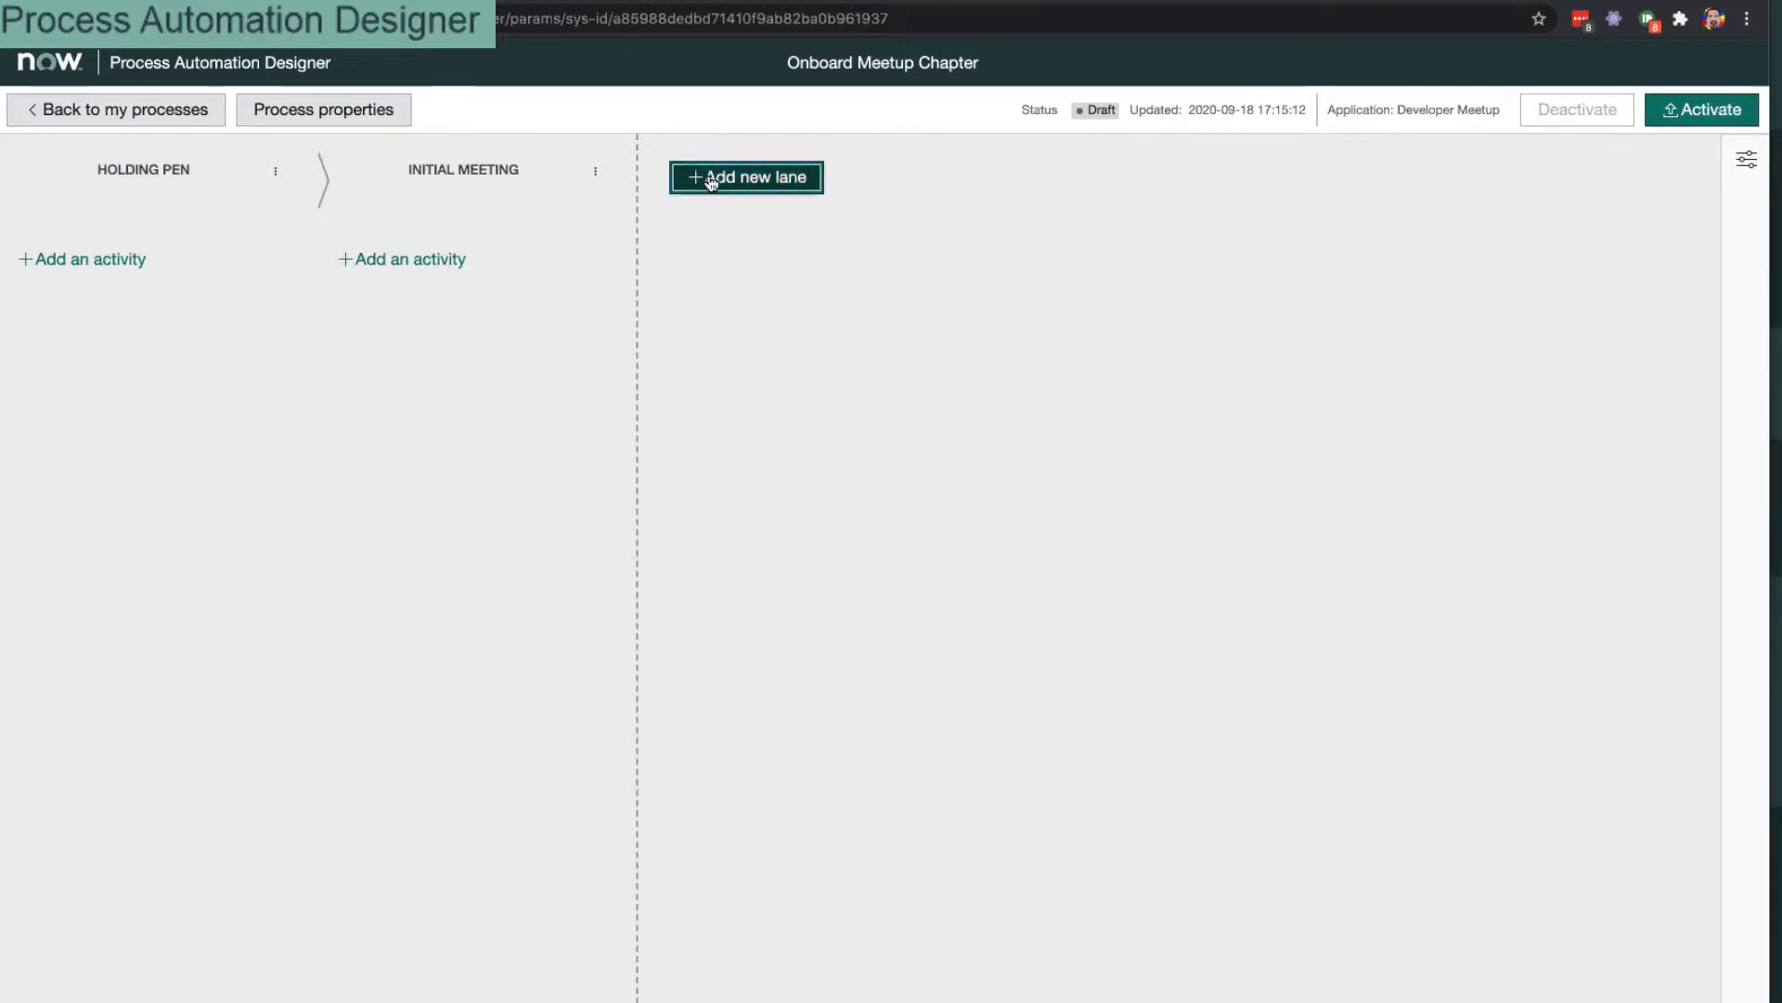
pyautogui.click(711, 180)
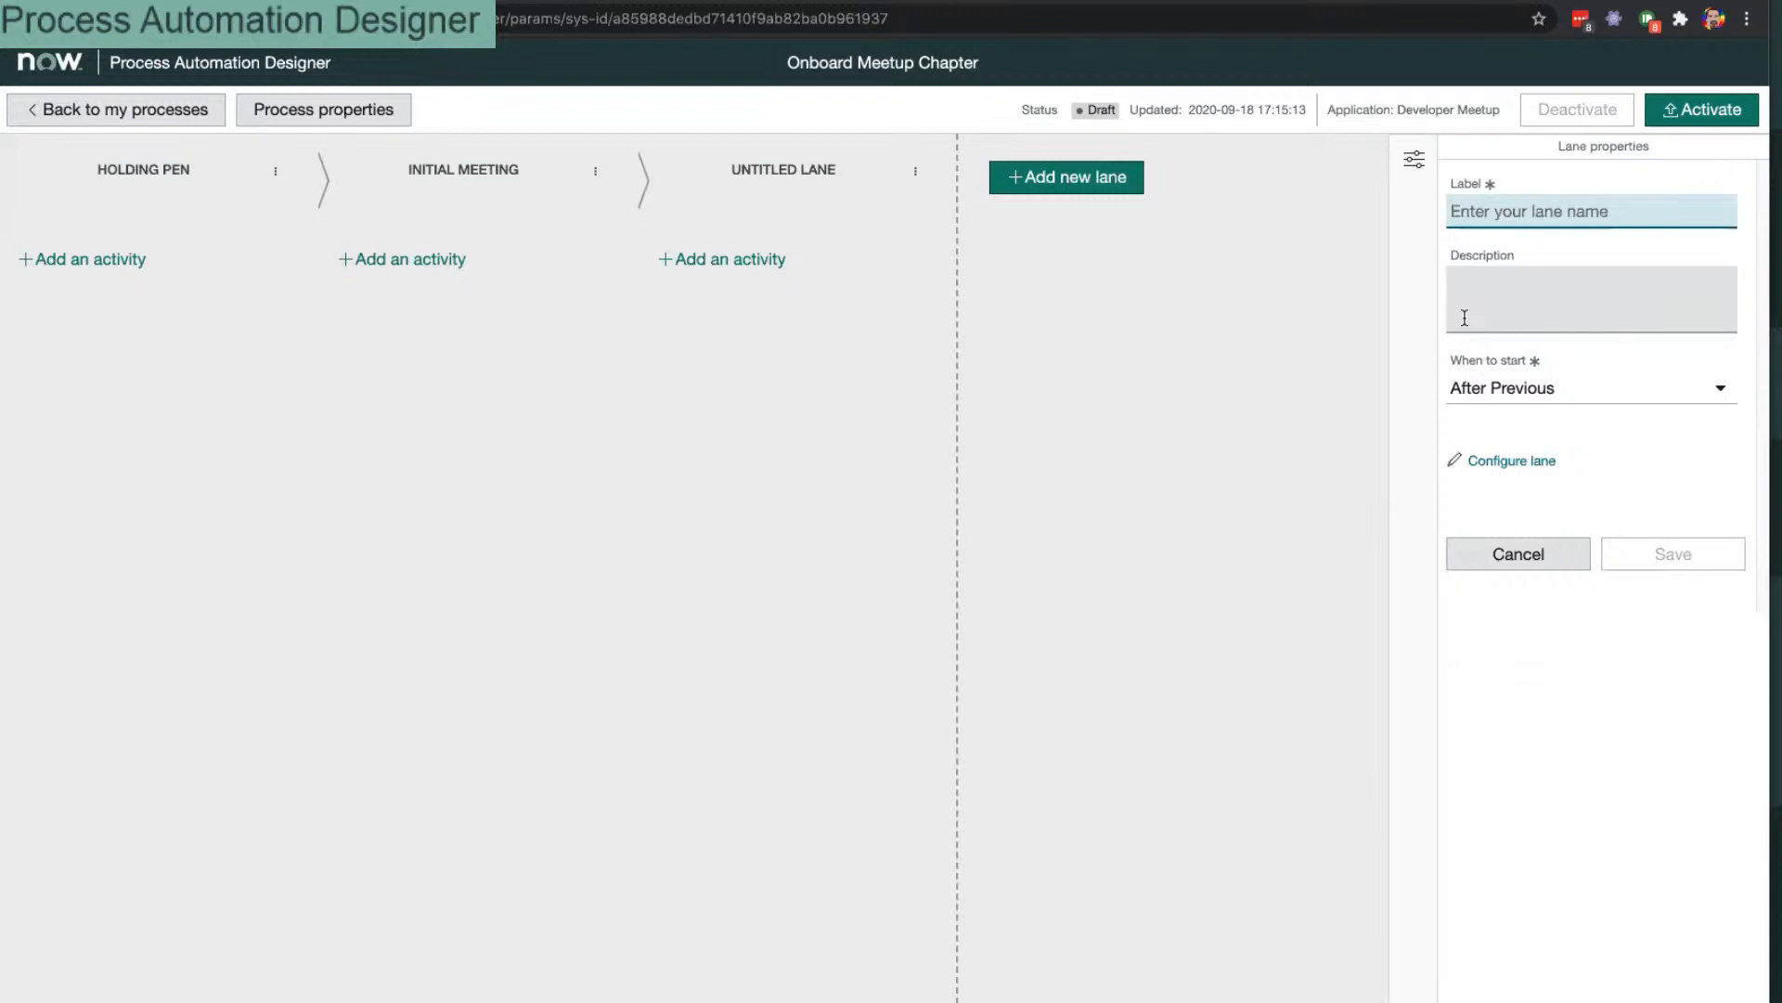
pyautogui.write('Setup')
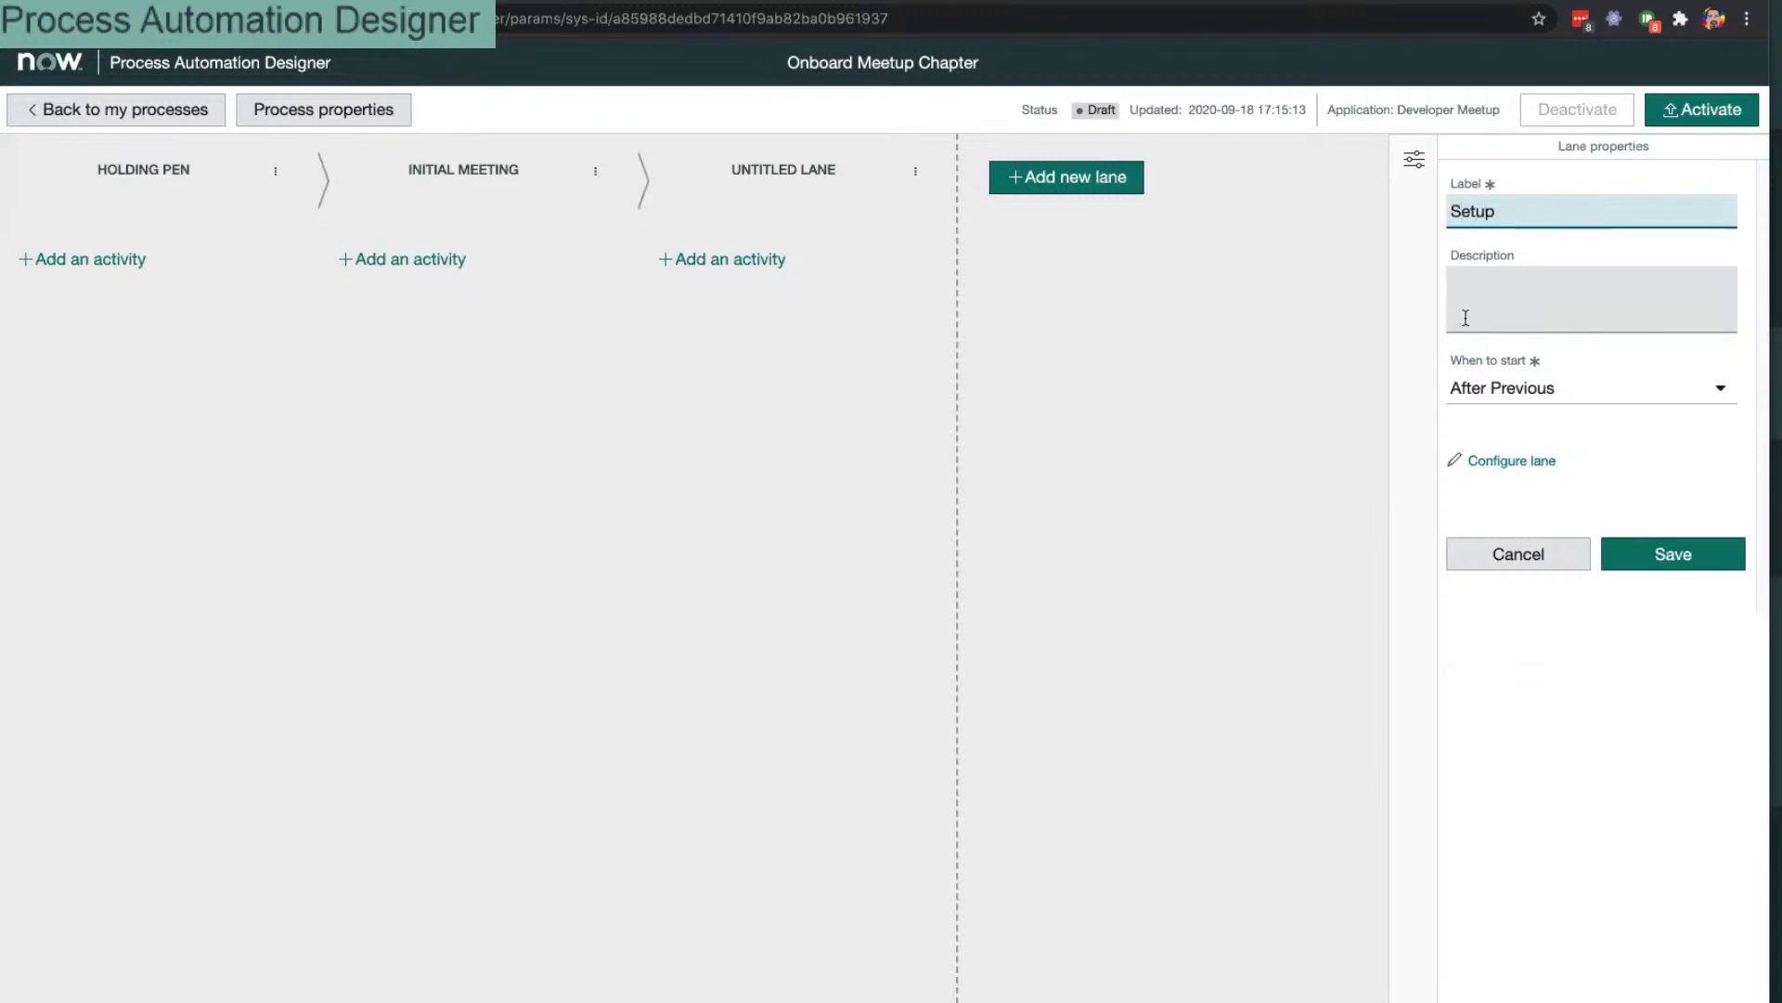
pyautogui.click(1625, 553)
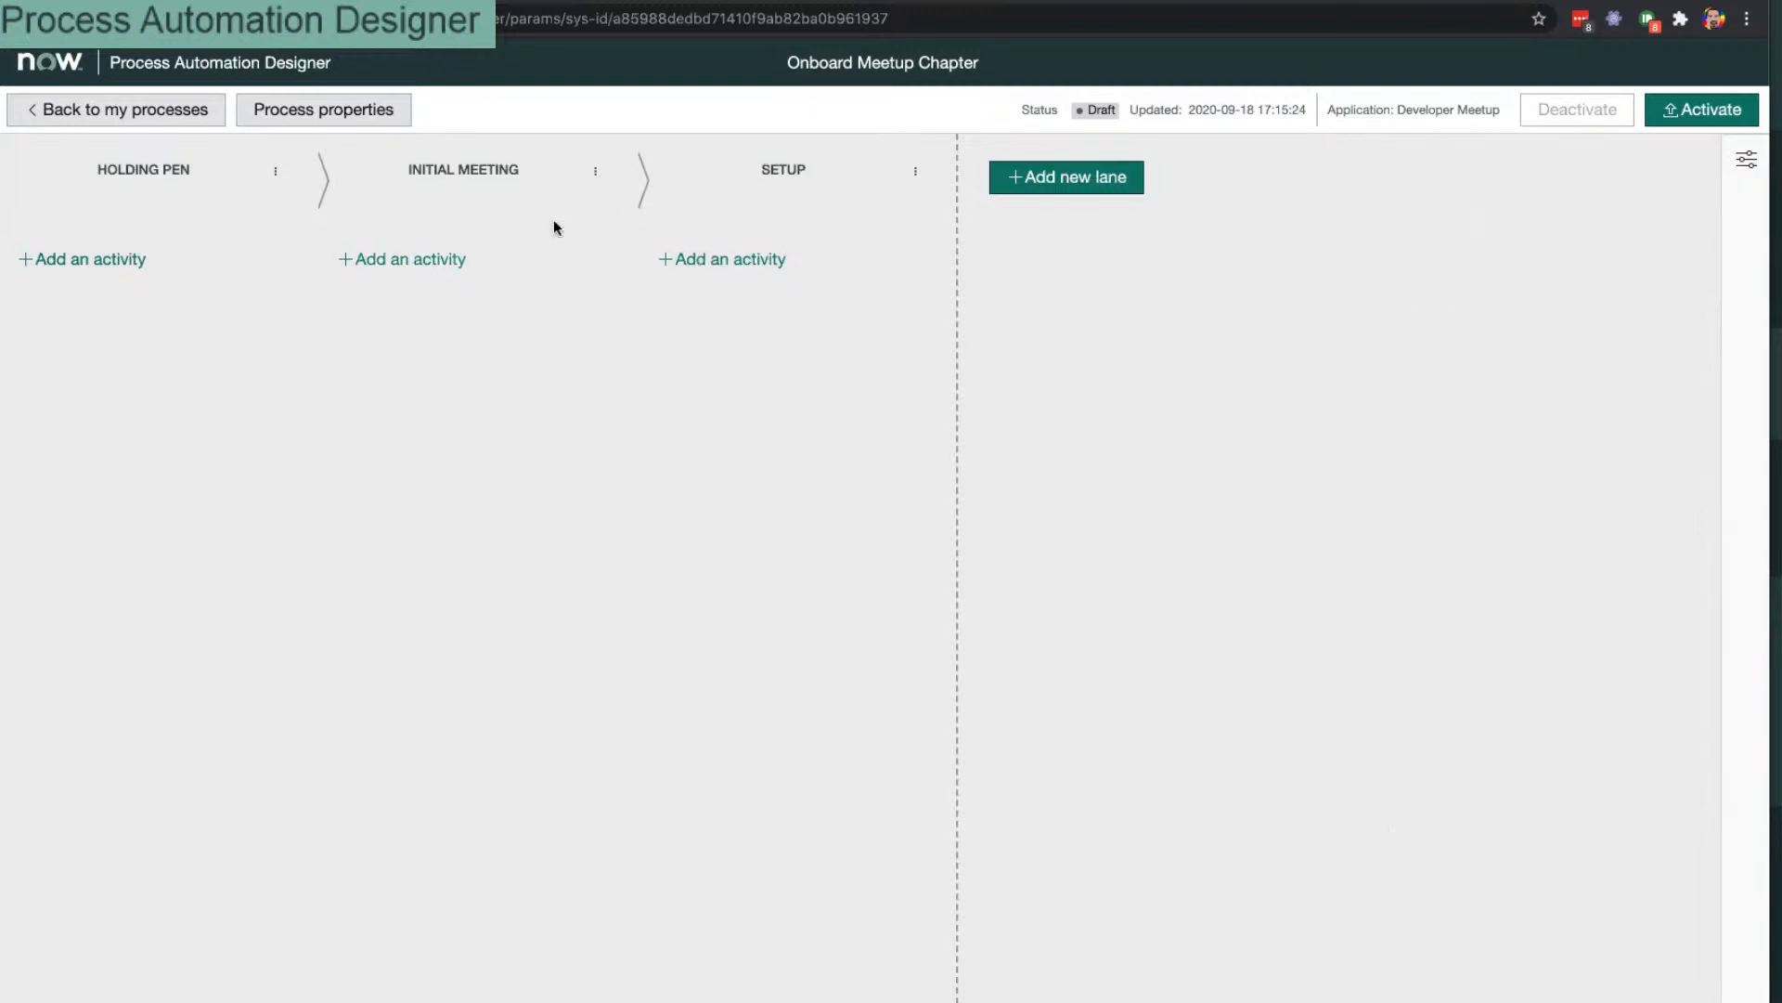
pyautogui.click(1114, 179)
pyautogui.write('R')
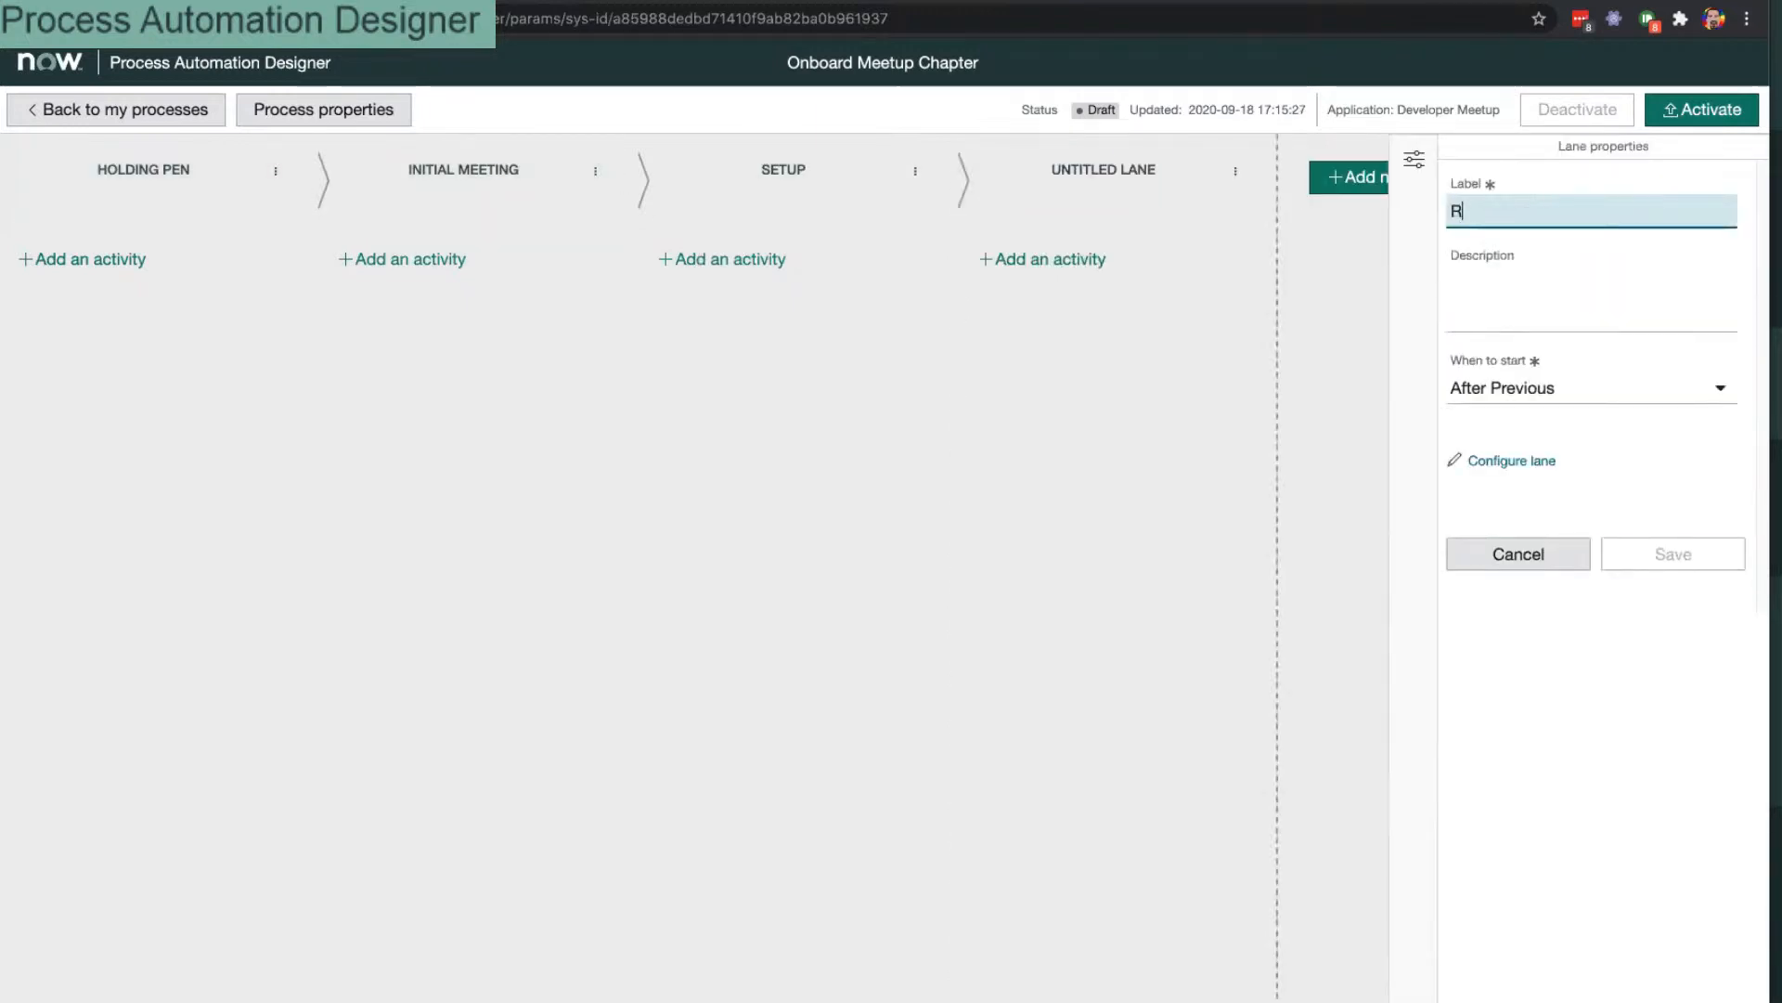
pyautogui.write('etire')
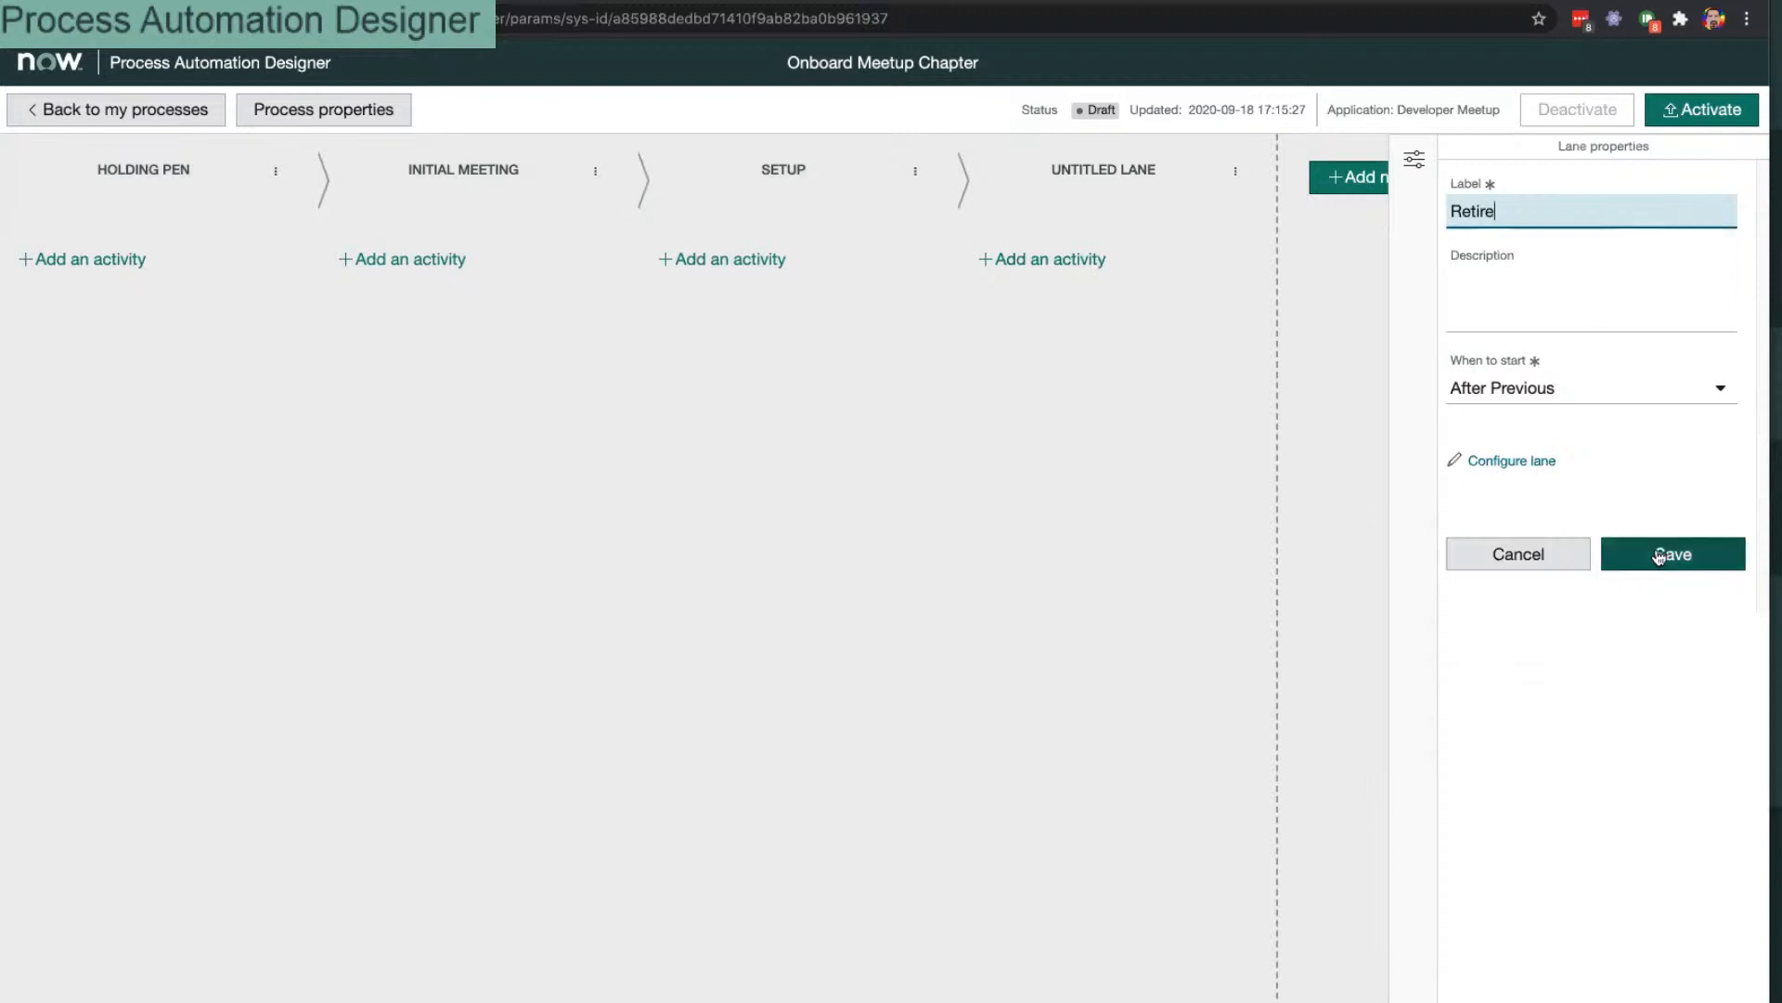
pyautogui.click(1661, 553)
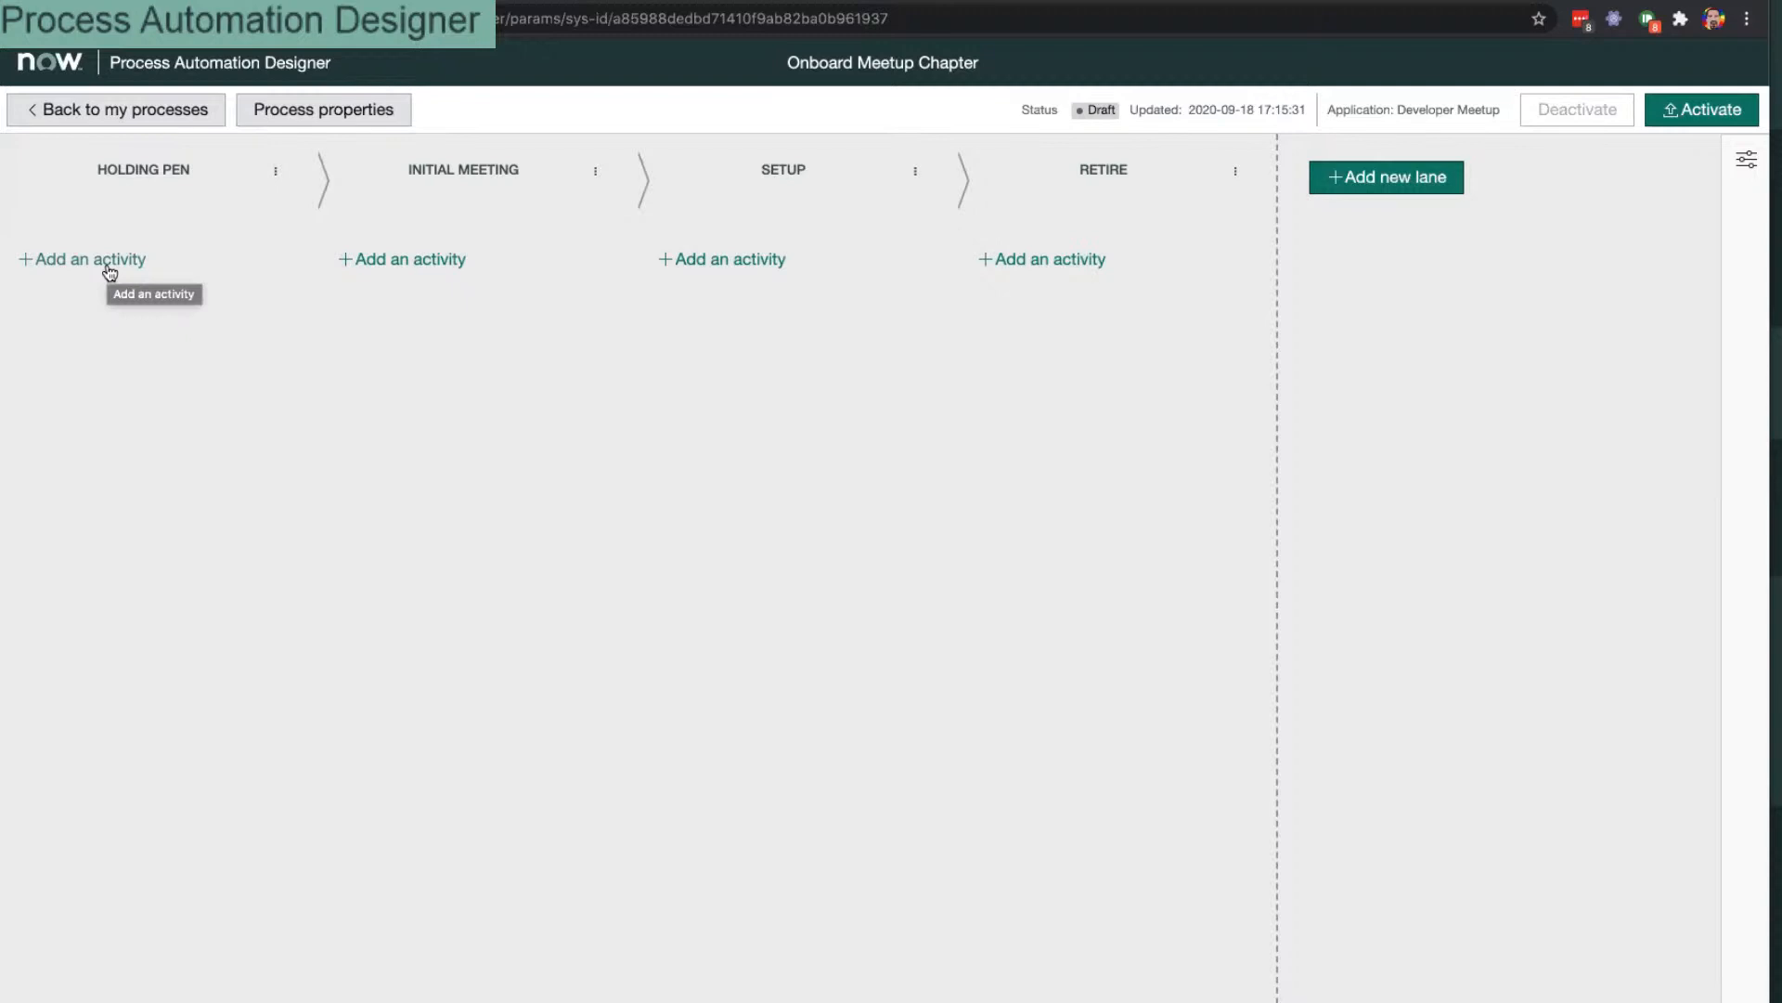
# Step: Add a Placeholder activity to Holding Pen and save it relabelled as a person's HOME
pyautogui.click(107, 268)
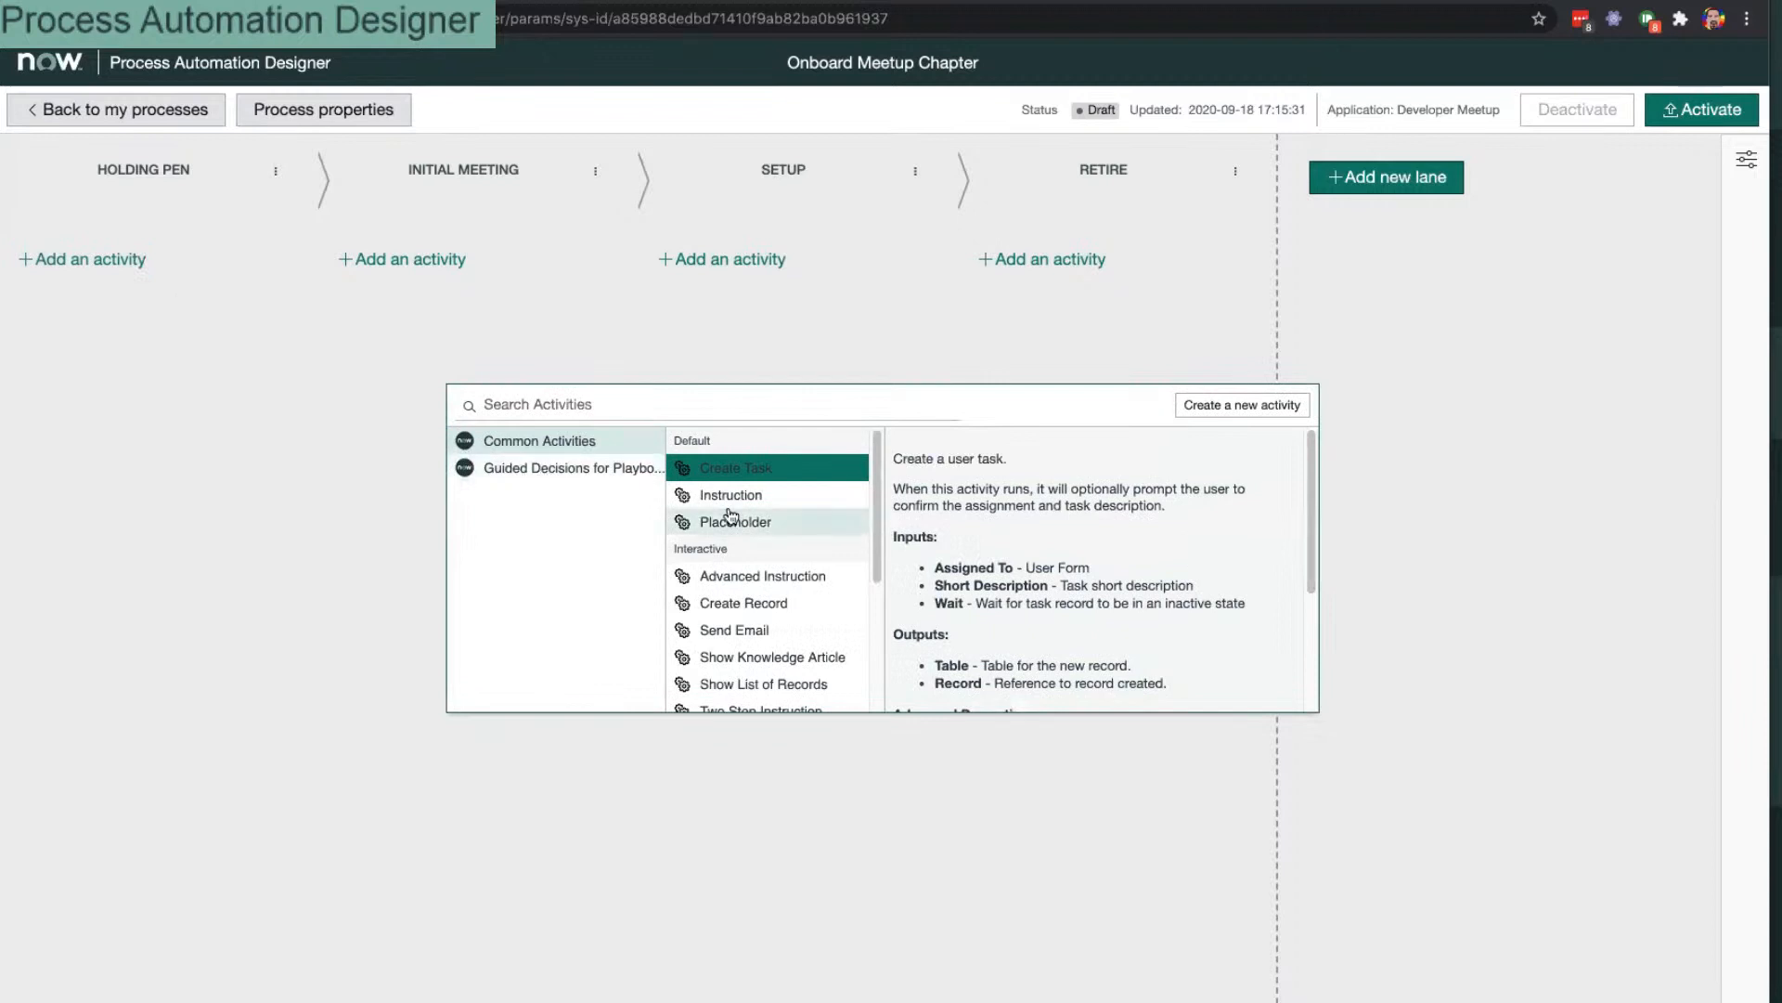
pyautogui.click(740, 518)
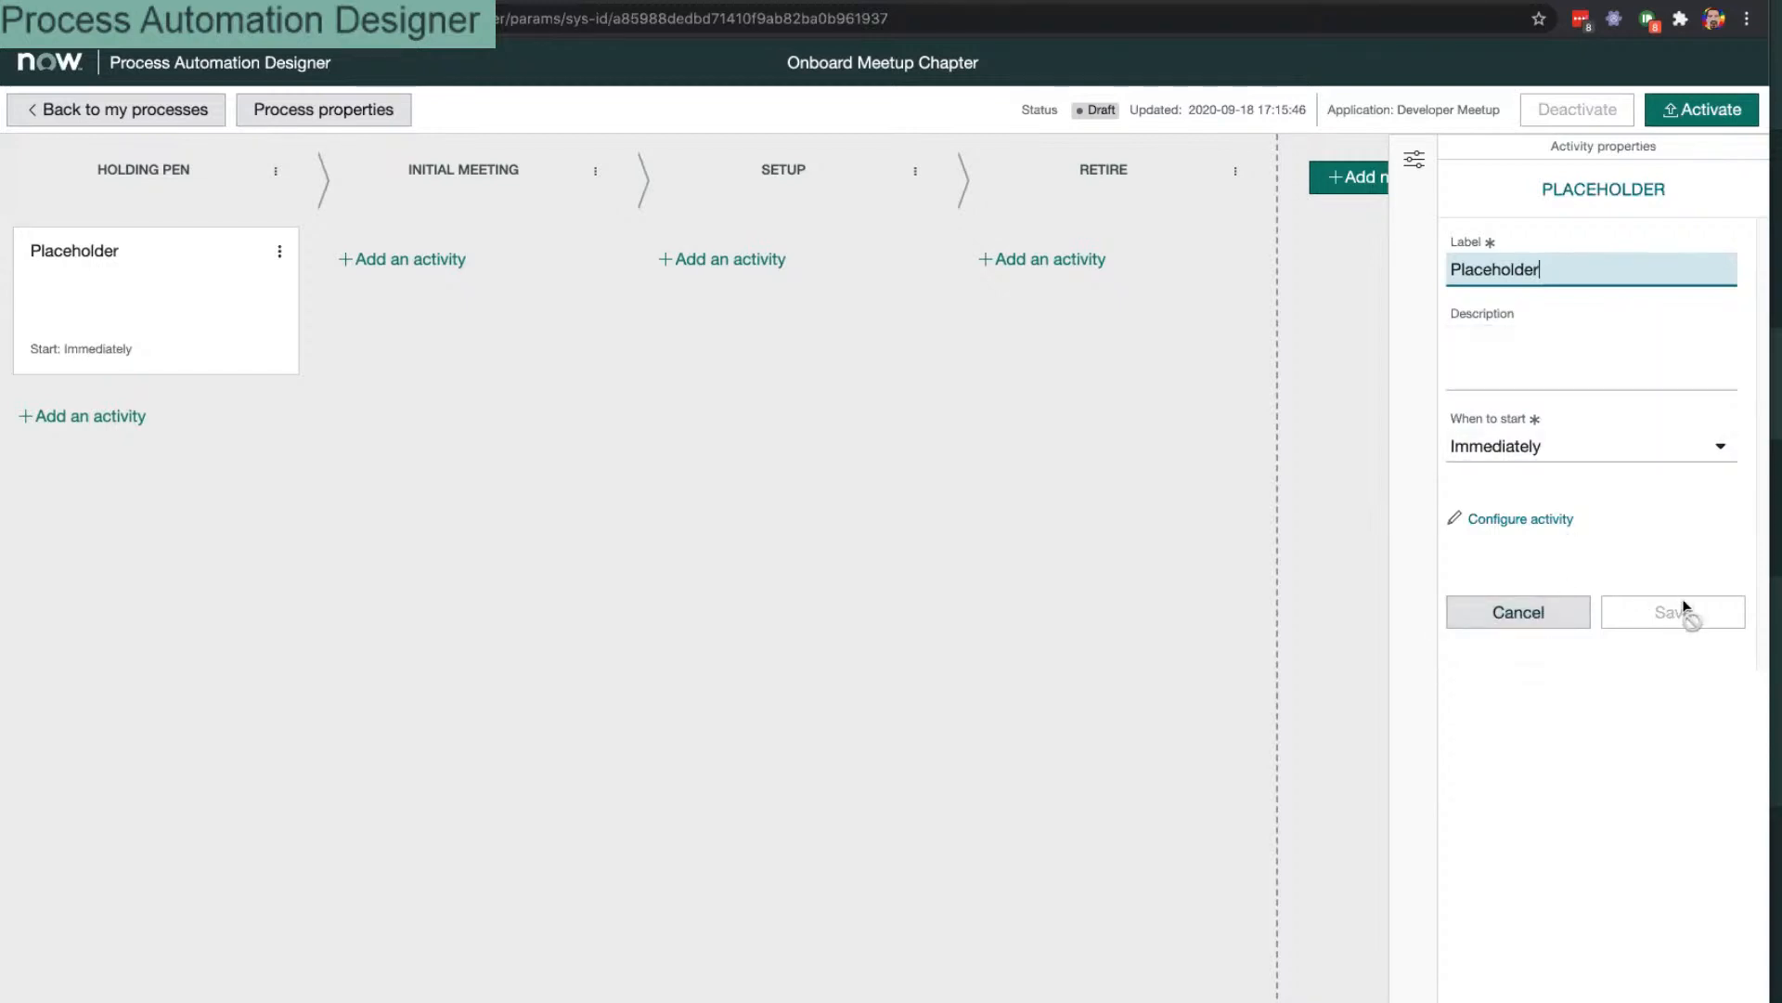
pyautogui.press('super+a')
pyautogui.write("Lisa's ")
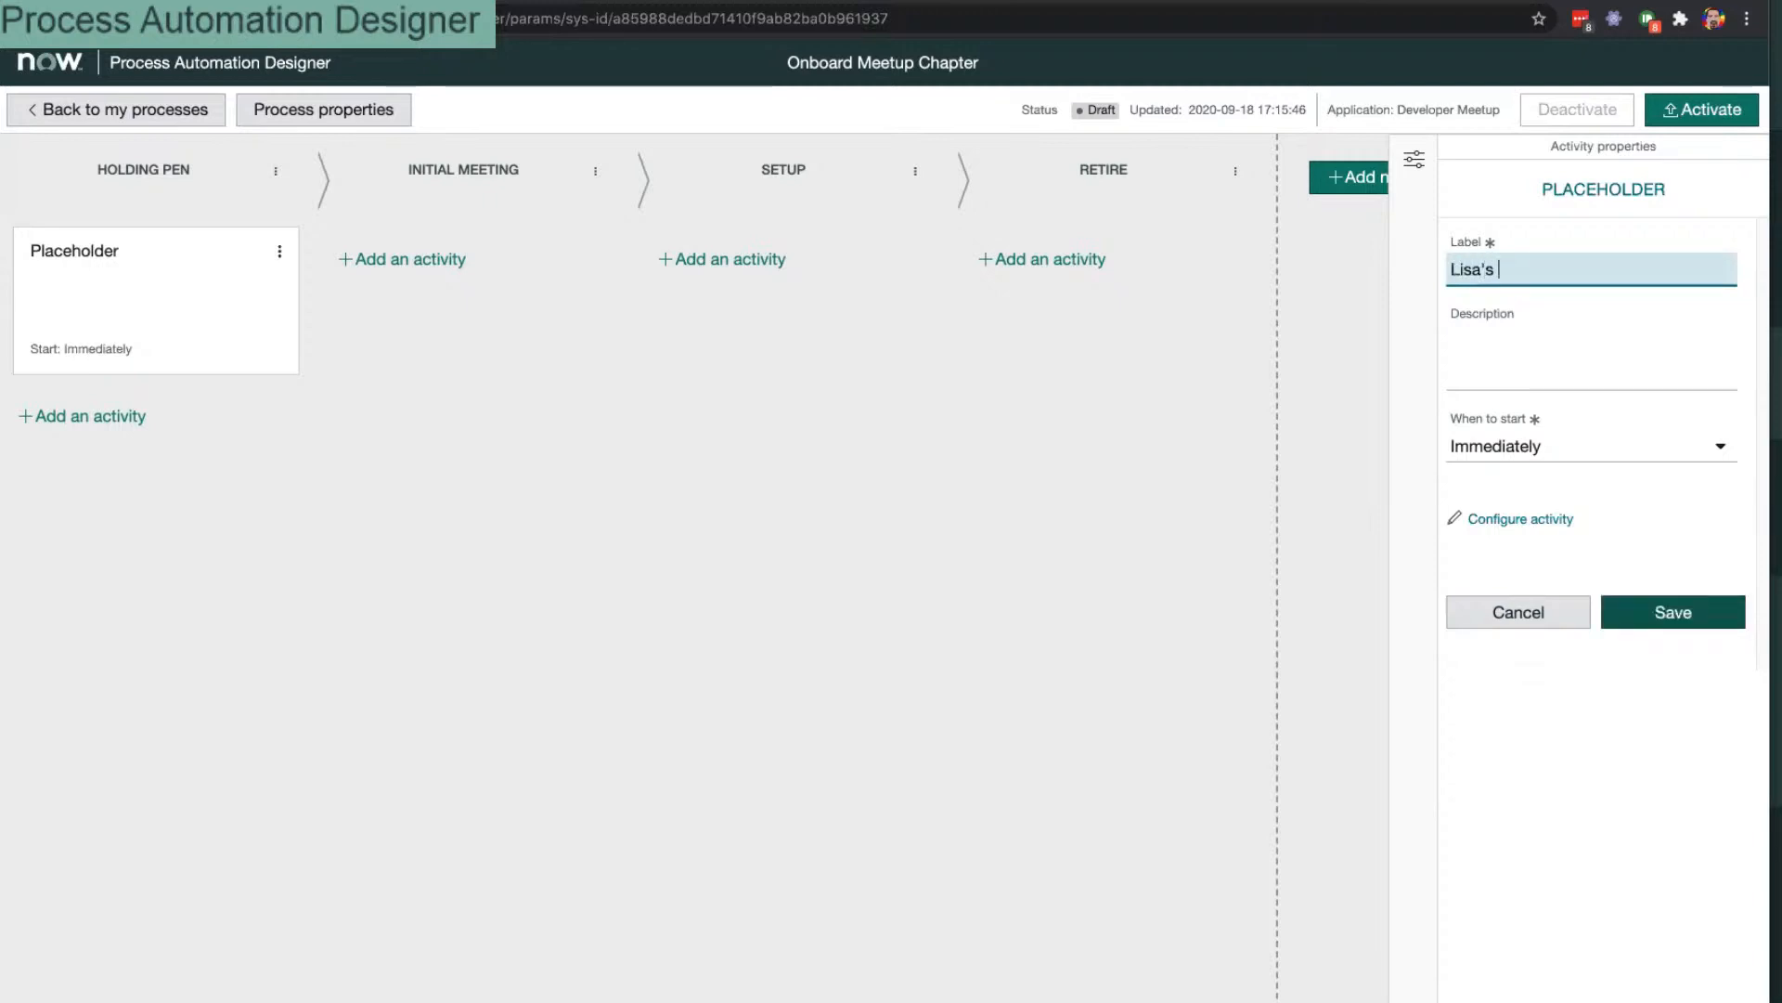
pyautogui.write('HOme')
pyautogui.press('BackSpace')
pyautogui.press('BackSpace')
pyautogui.write('ME')
pyautogui.click(1684, 612)
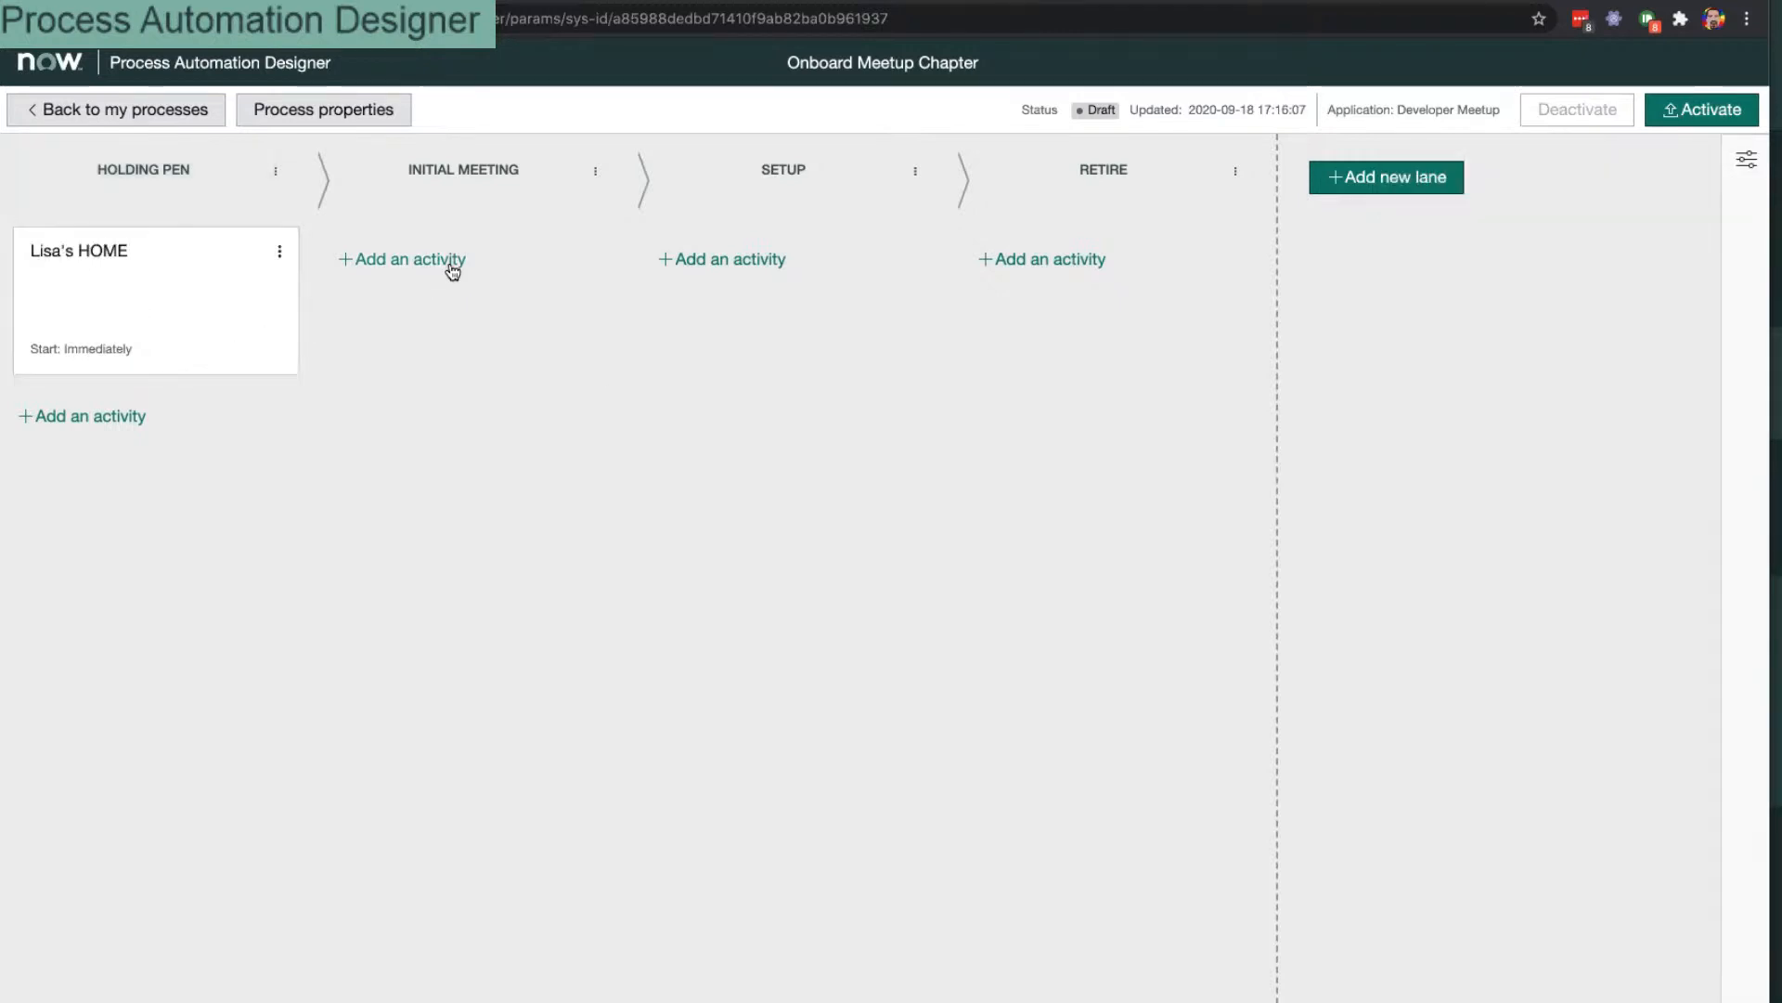
pyautogui.click(452, 268)
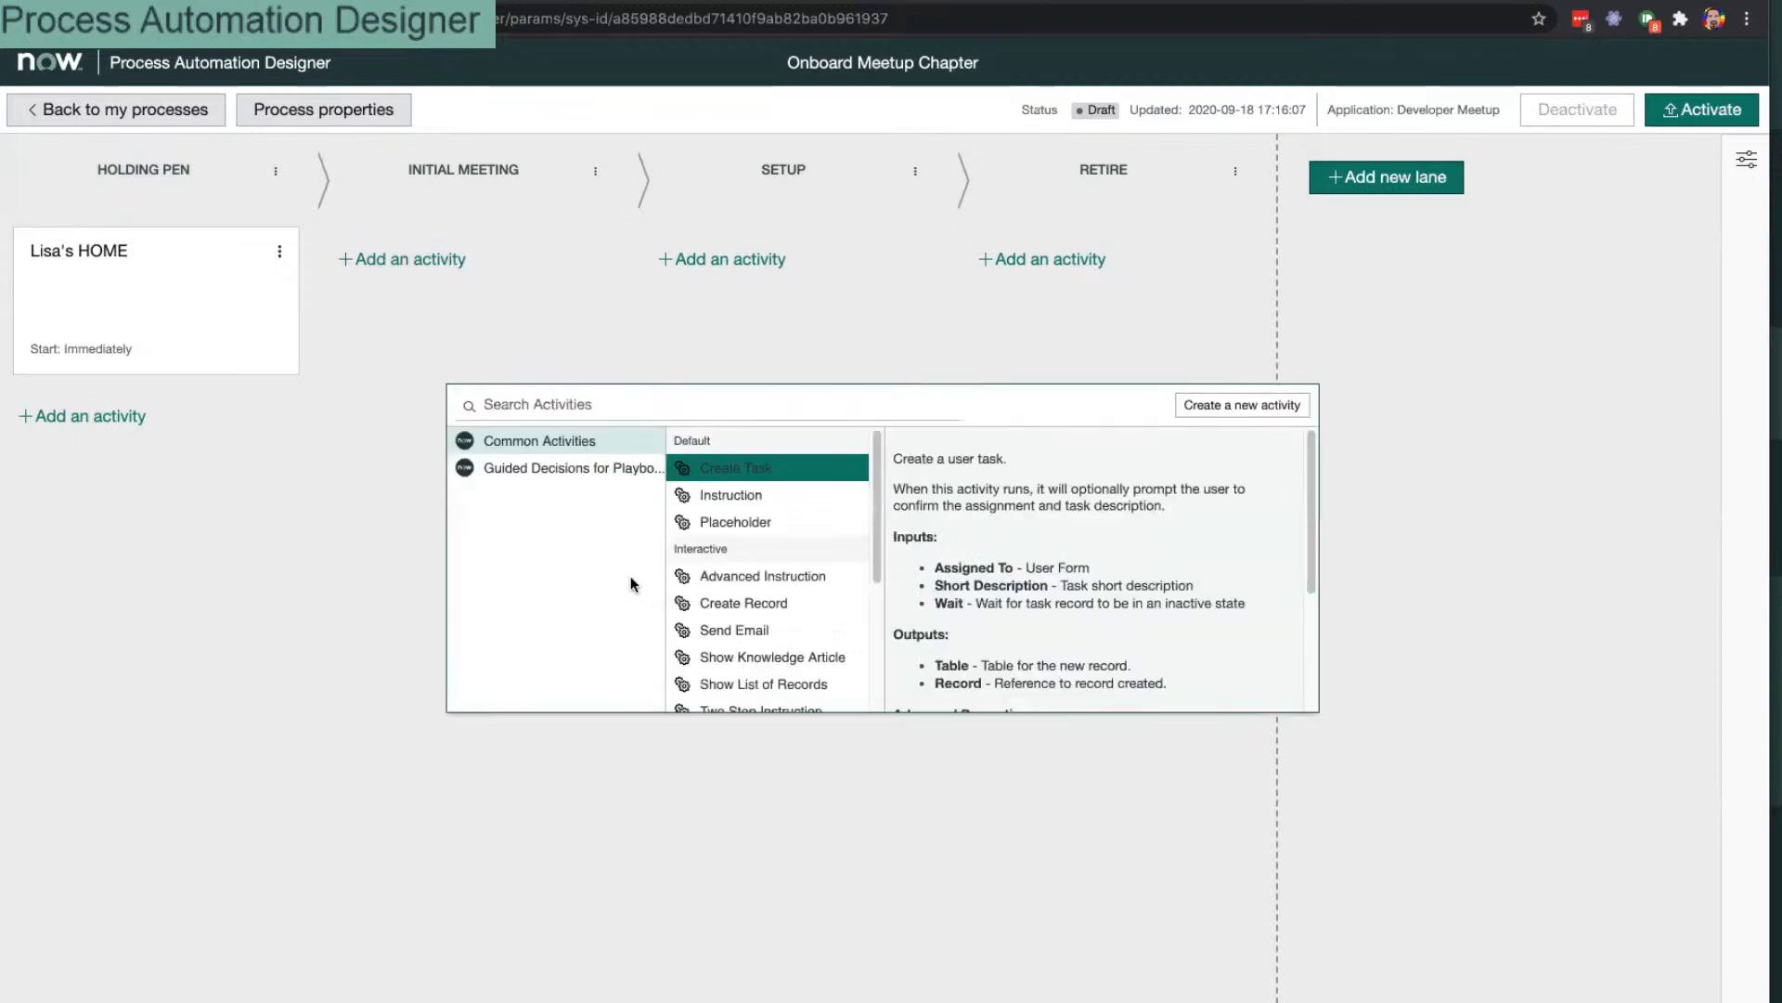
# Step: Add an Instruction activity from Common Activities to Holding Pen and drag it to the lane's top
pyautogui.click(78, 416)
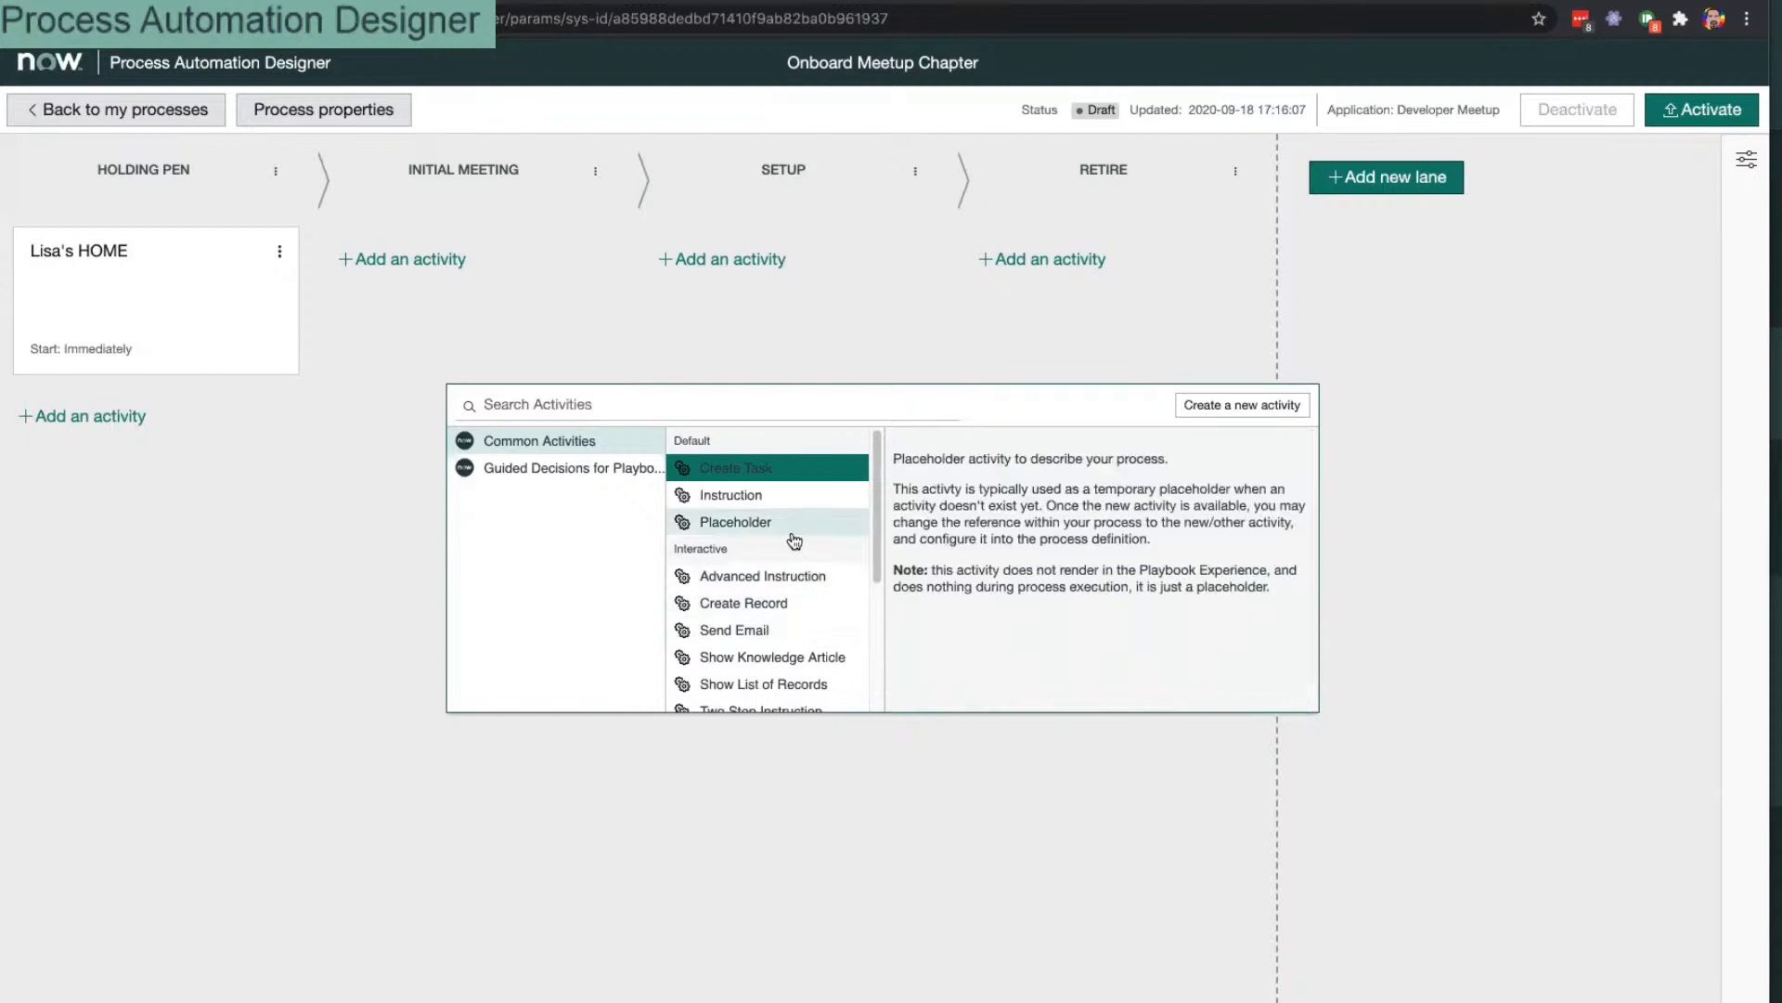
pyautogui.click(520, 469)
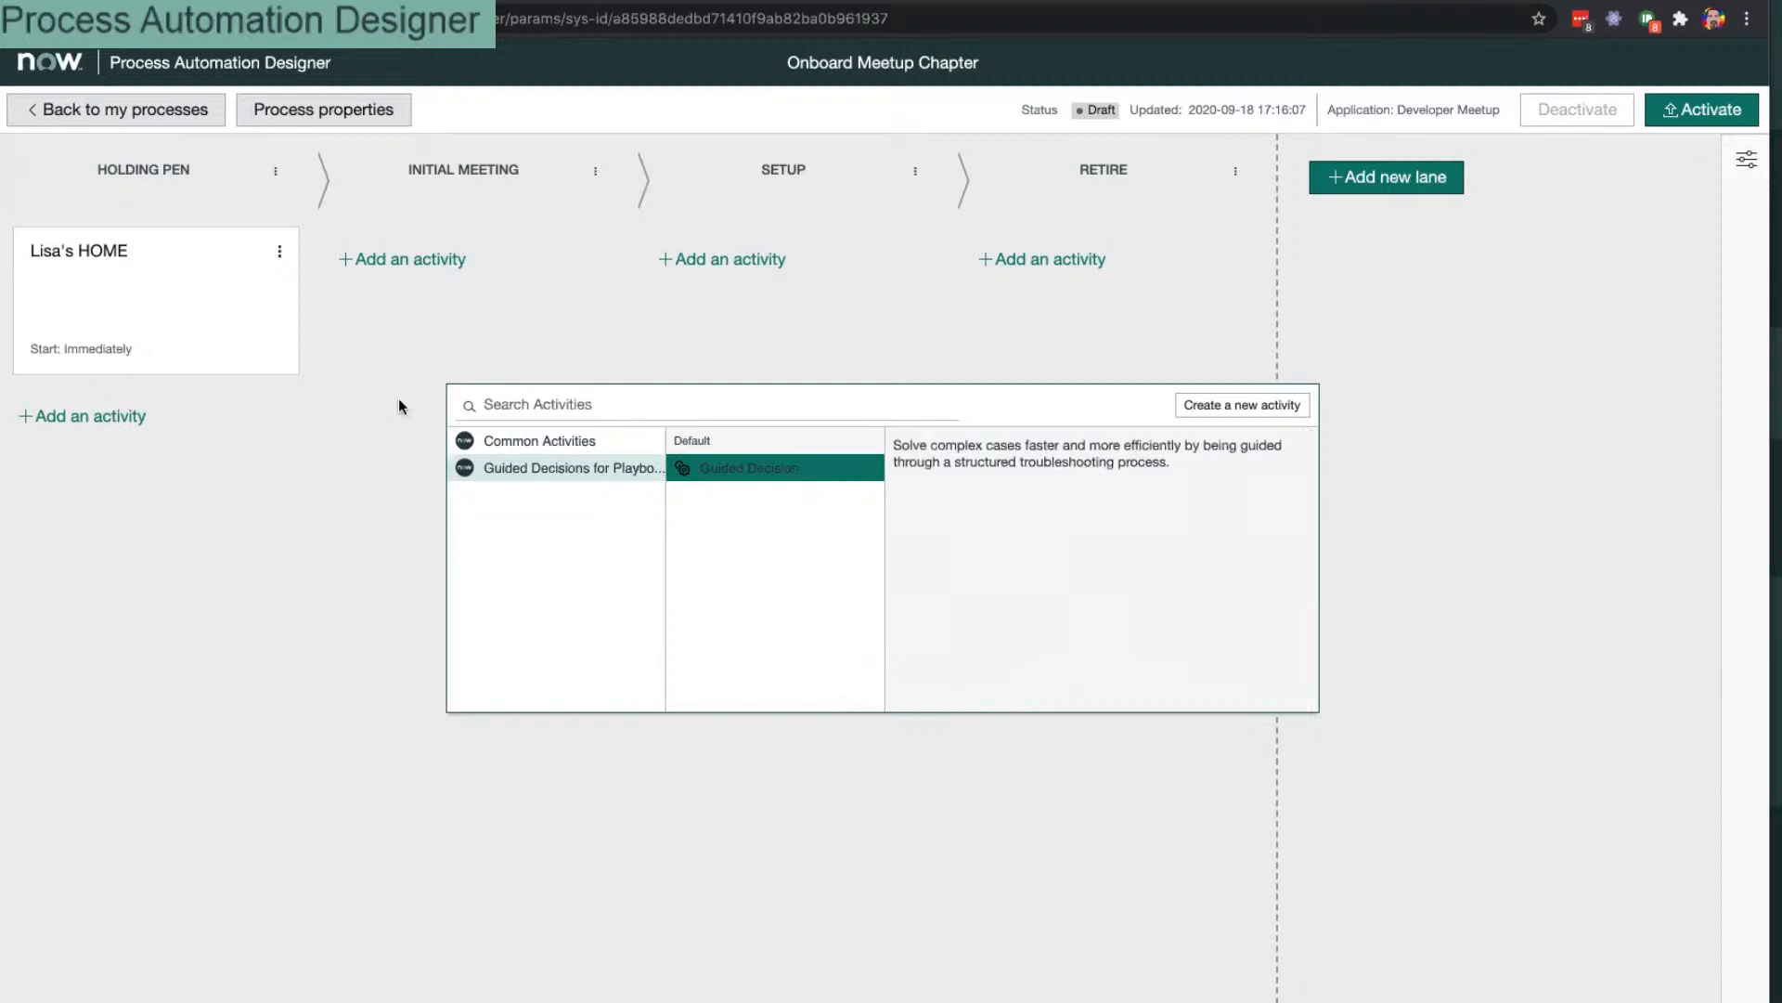
pyautogui.click(598, 441)
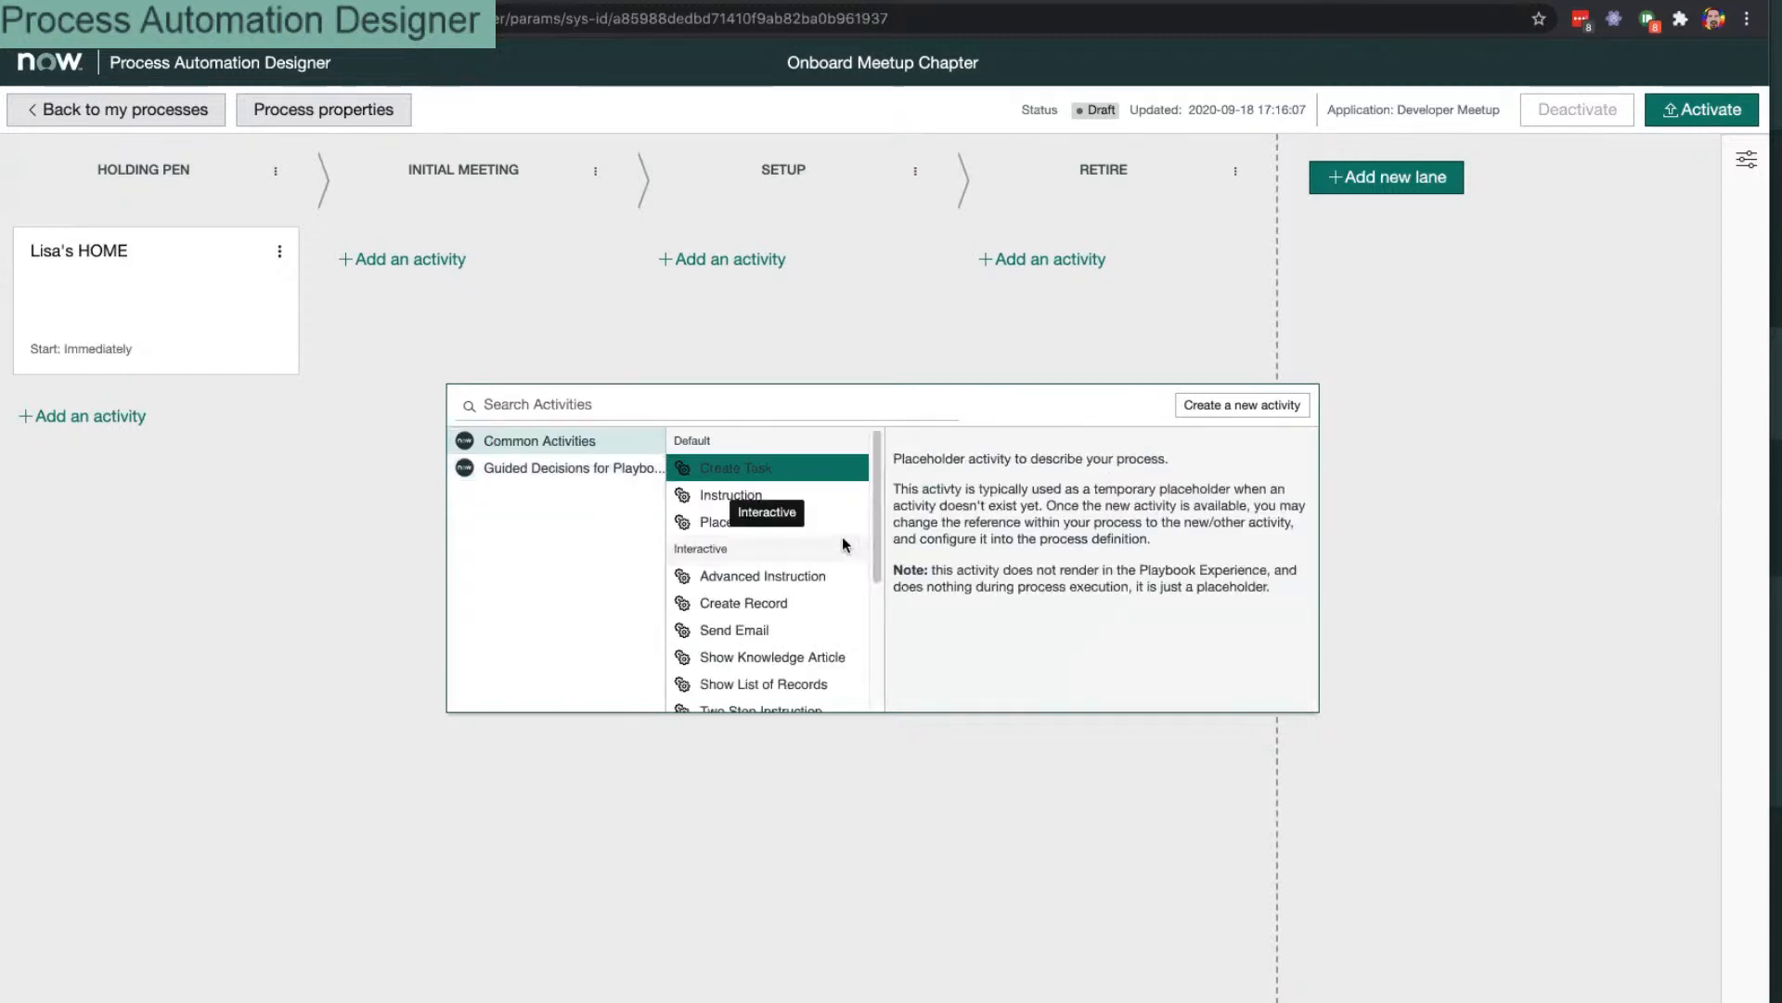
pyautogui.click(804, 505)
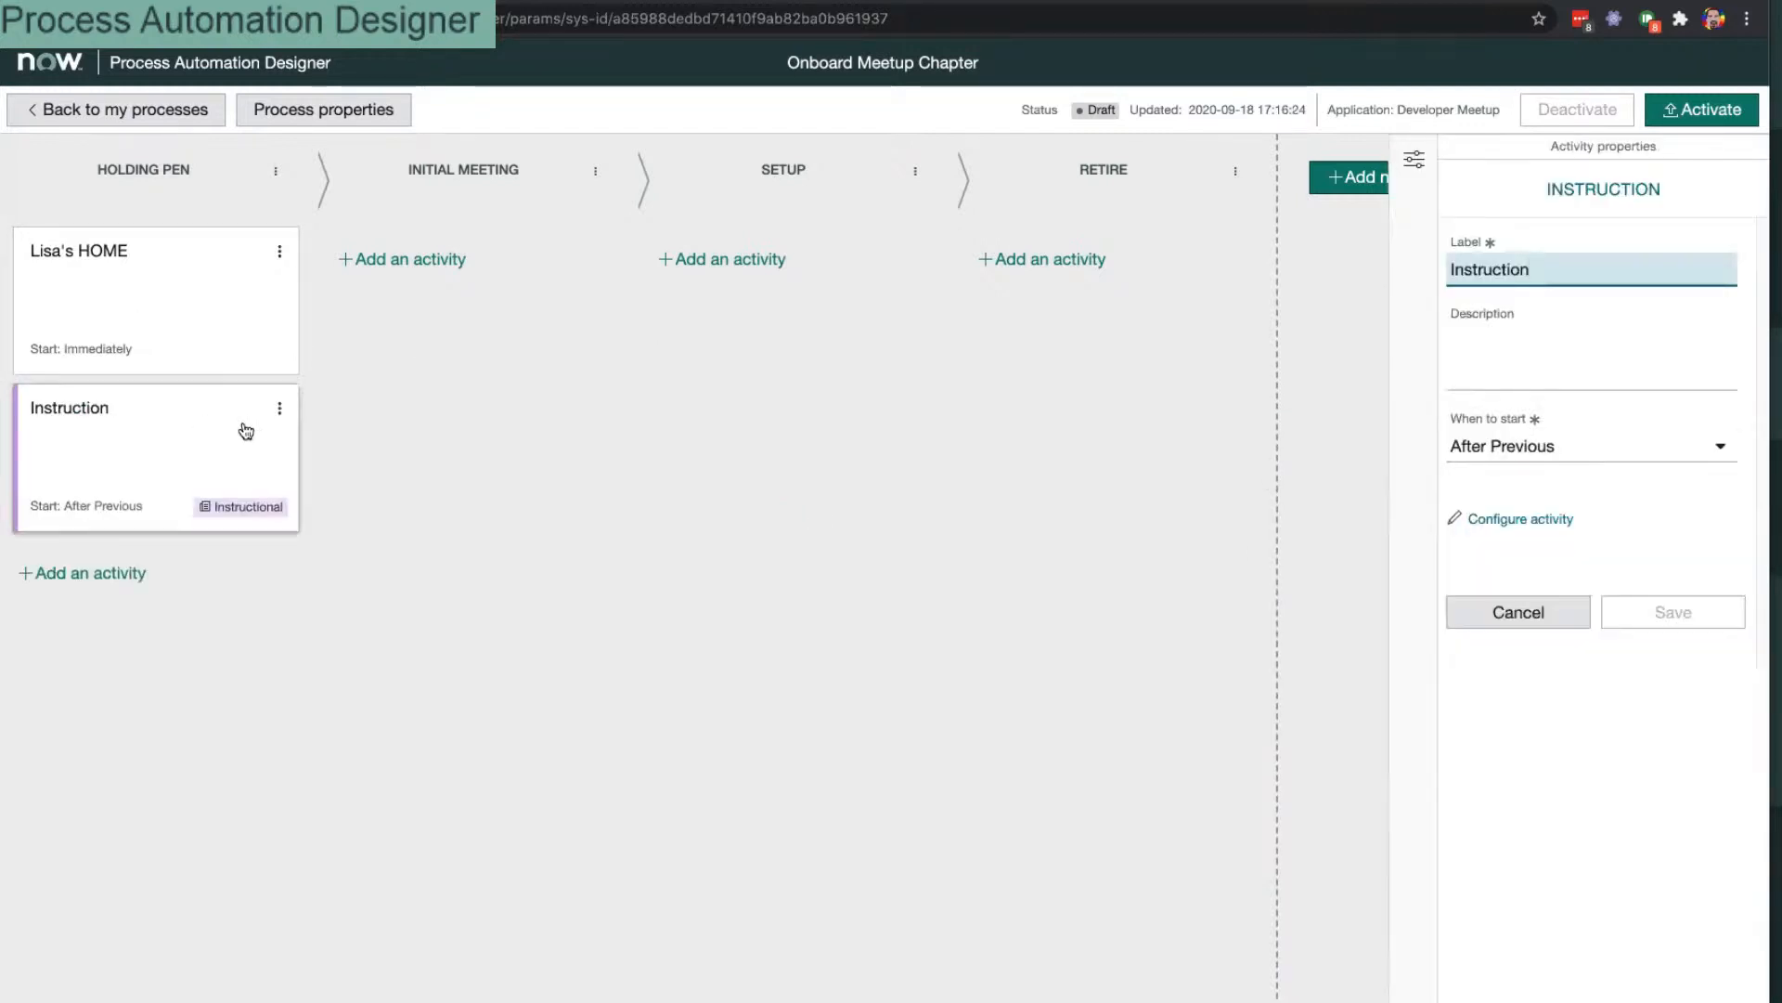
pyautogui.moveTo(31, 436); pyautogui.dragTo(65, 264)
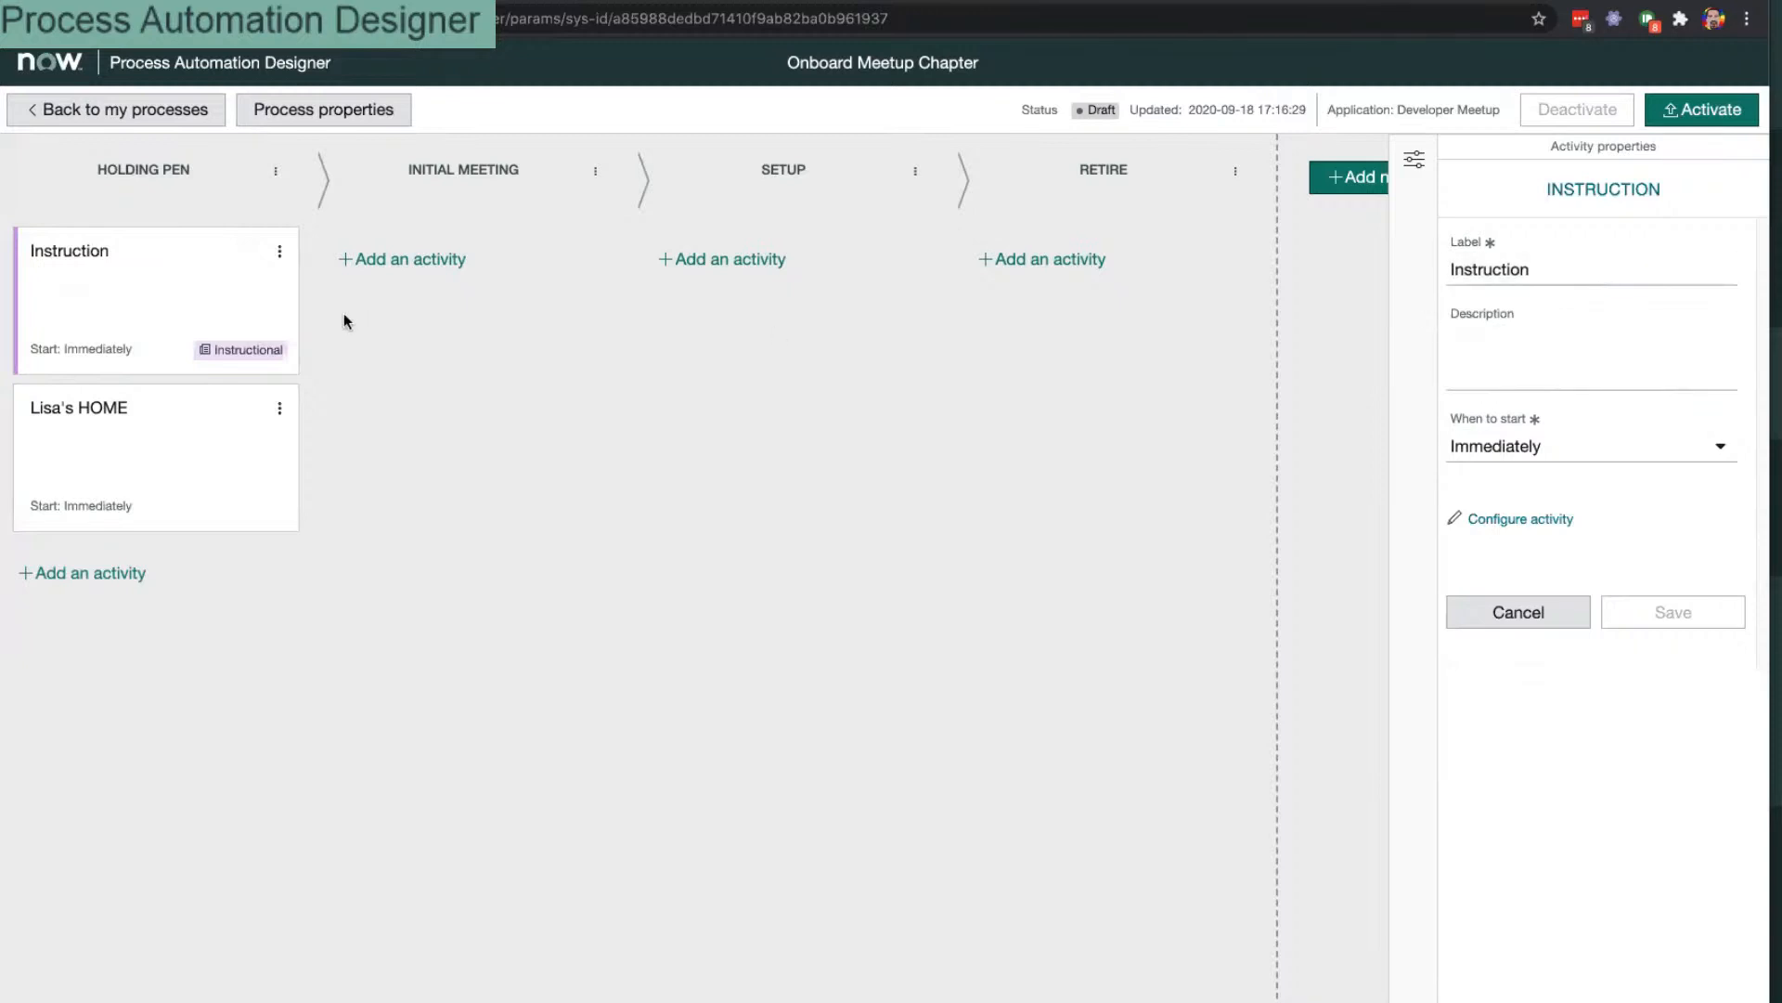
# Step: Describe the Instruction activity as 'Review meetup chapter proposal', keep it starting Immediately, and save
pyautogui.click(1561, 347)
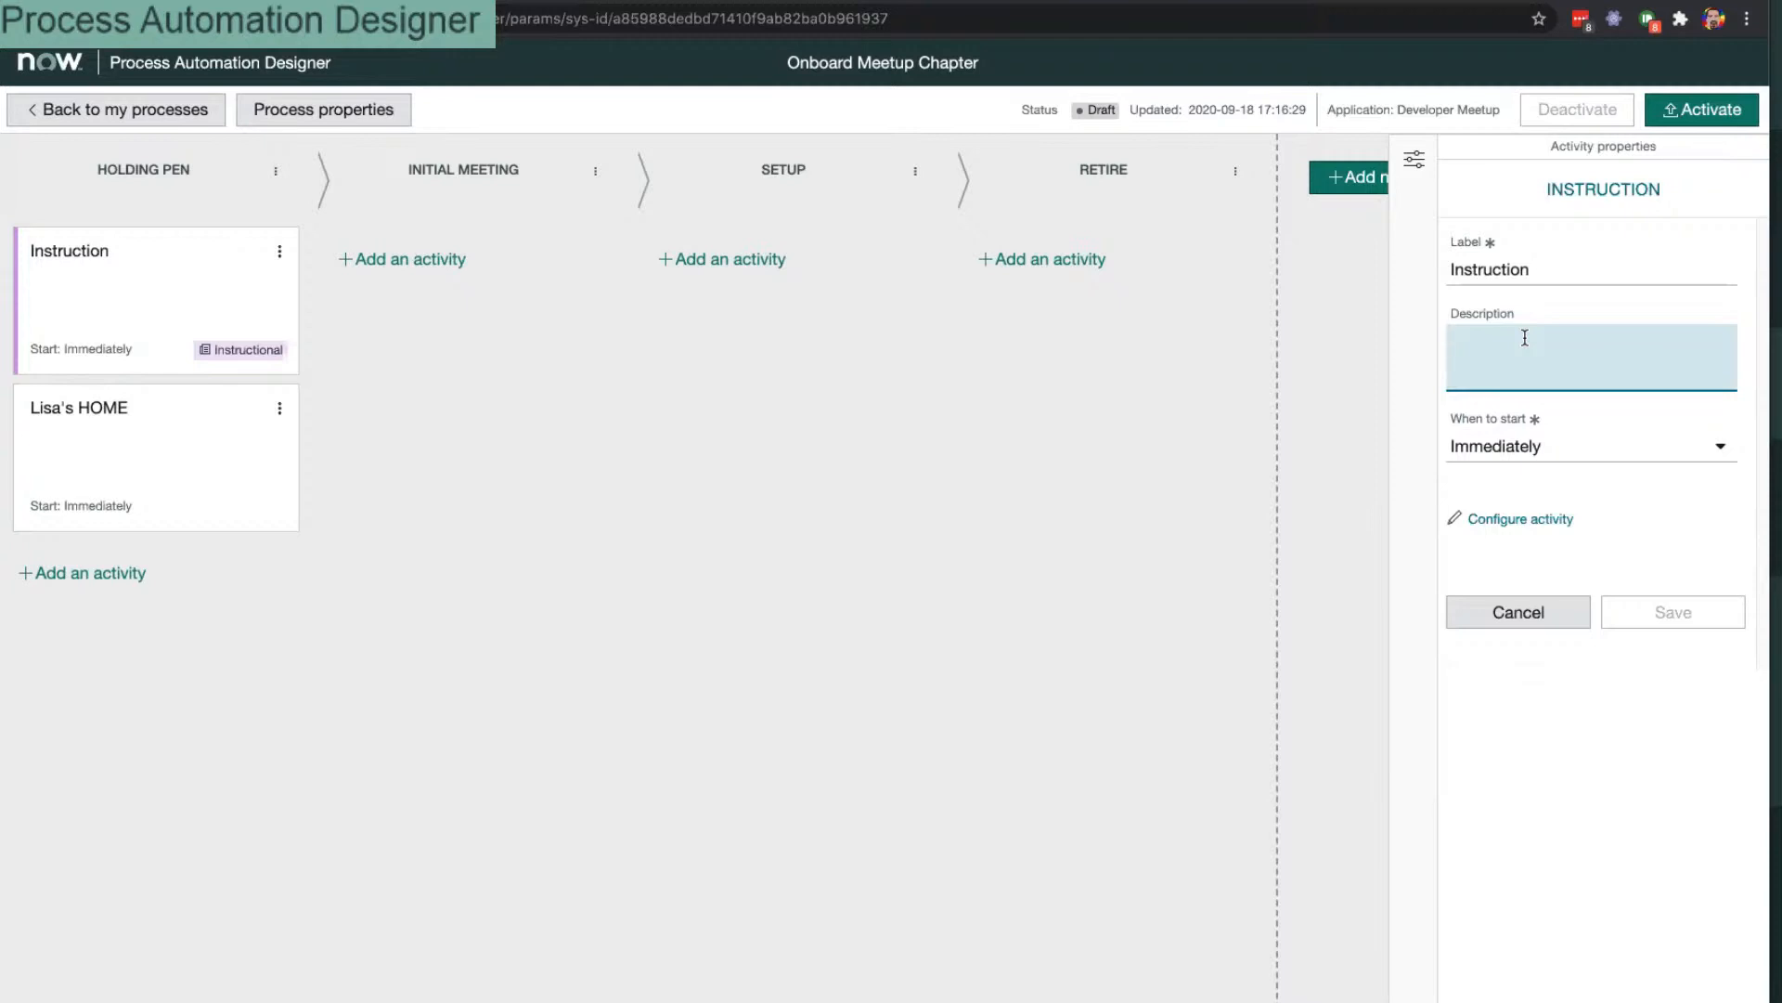
pyautogui.write('Revi')
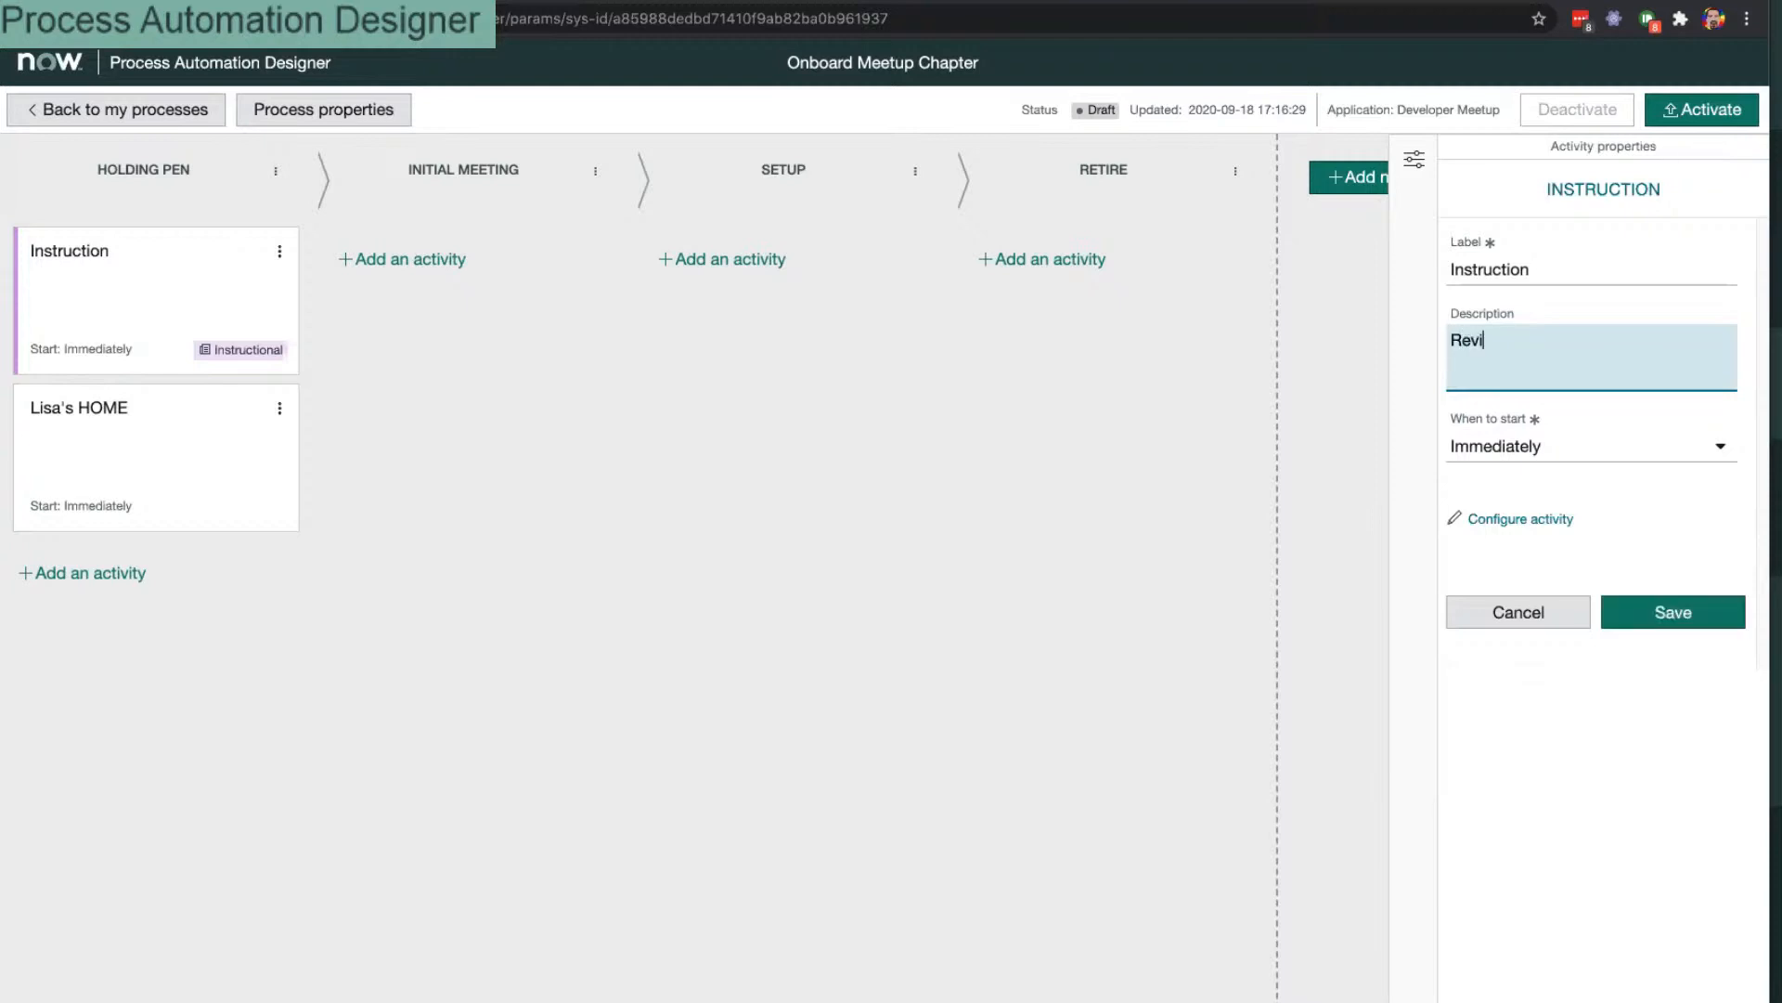
pyautogui.write('ew meetup chapter prop')
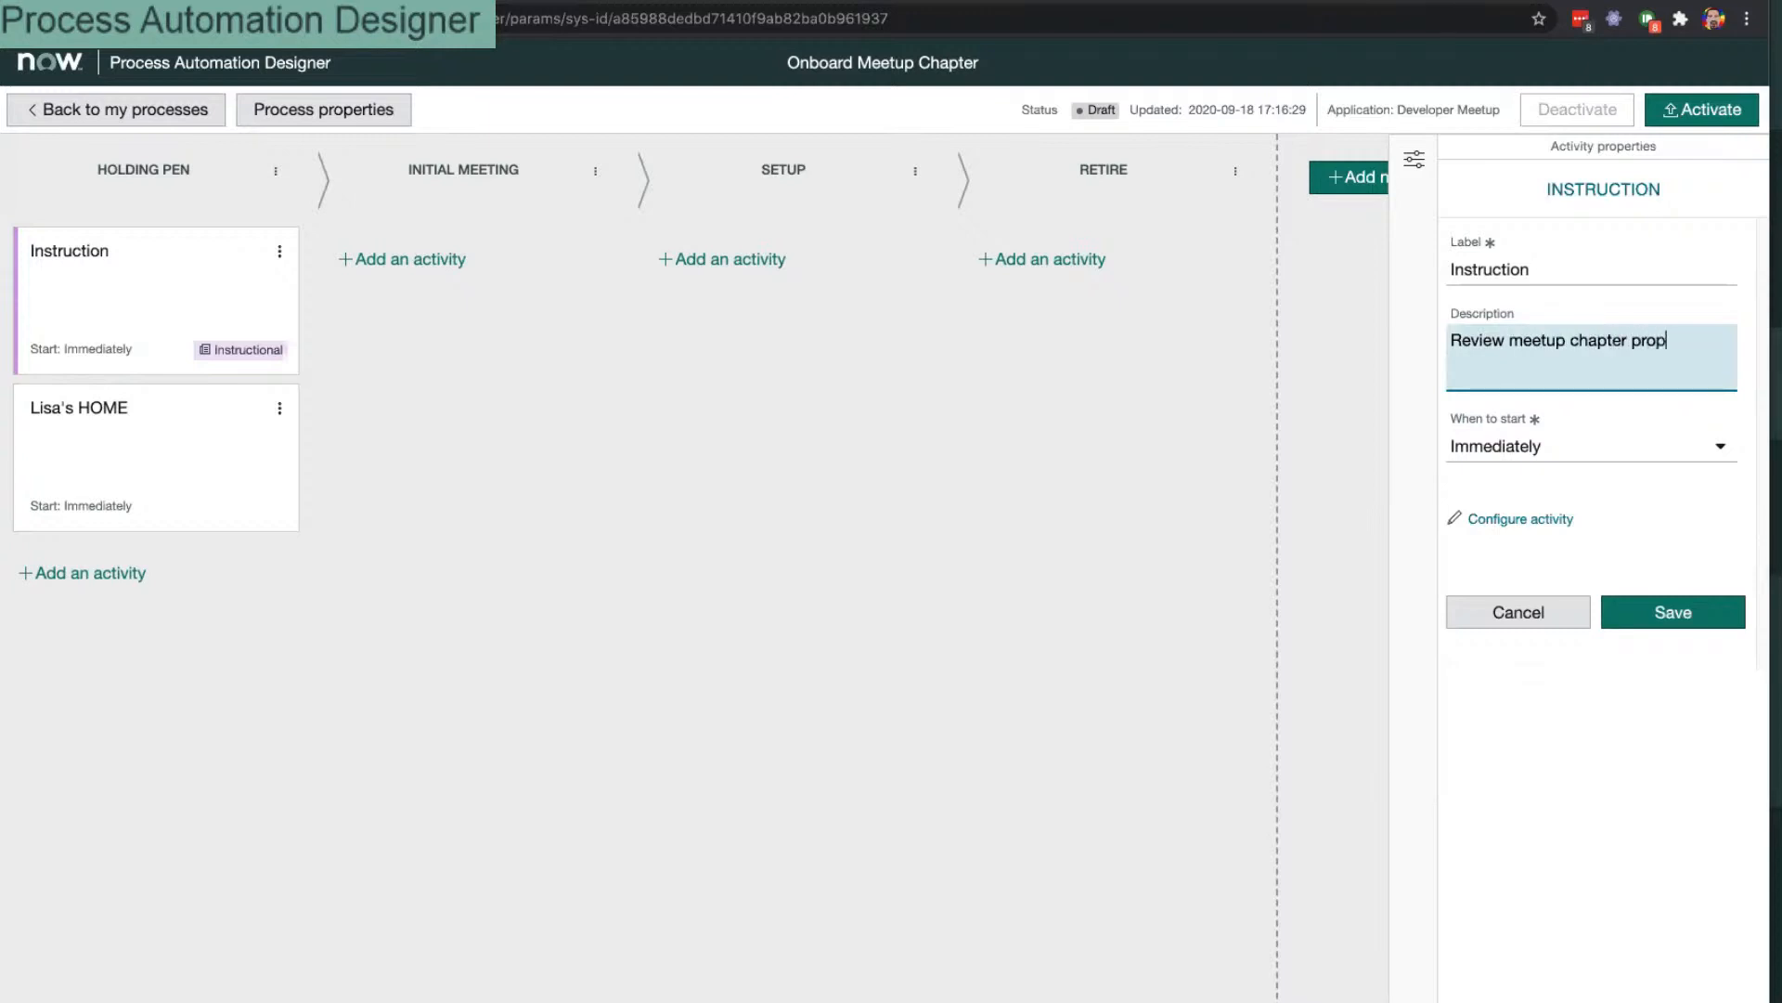
pyautogui.write('osal')
pyautogui.click(1580, 448)
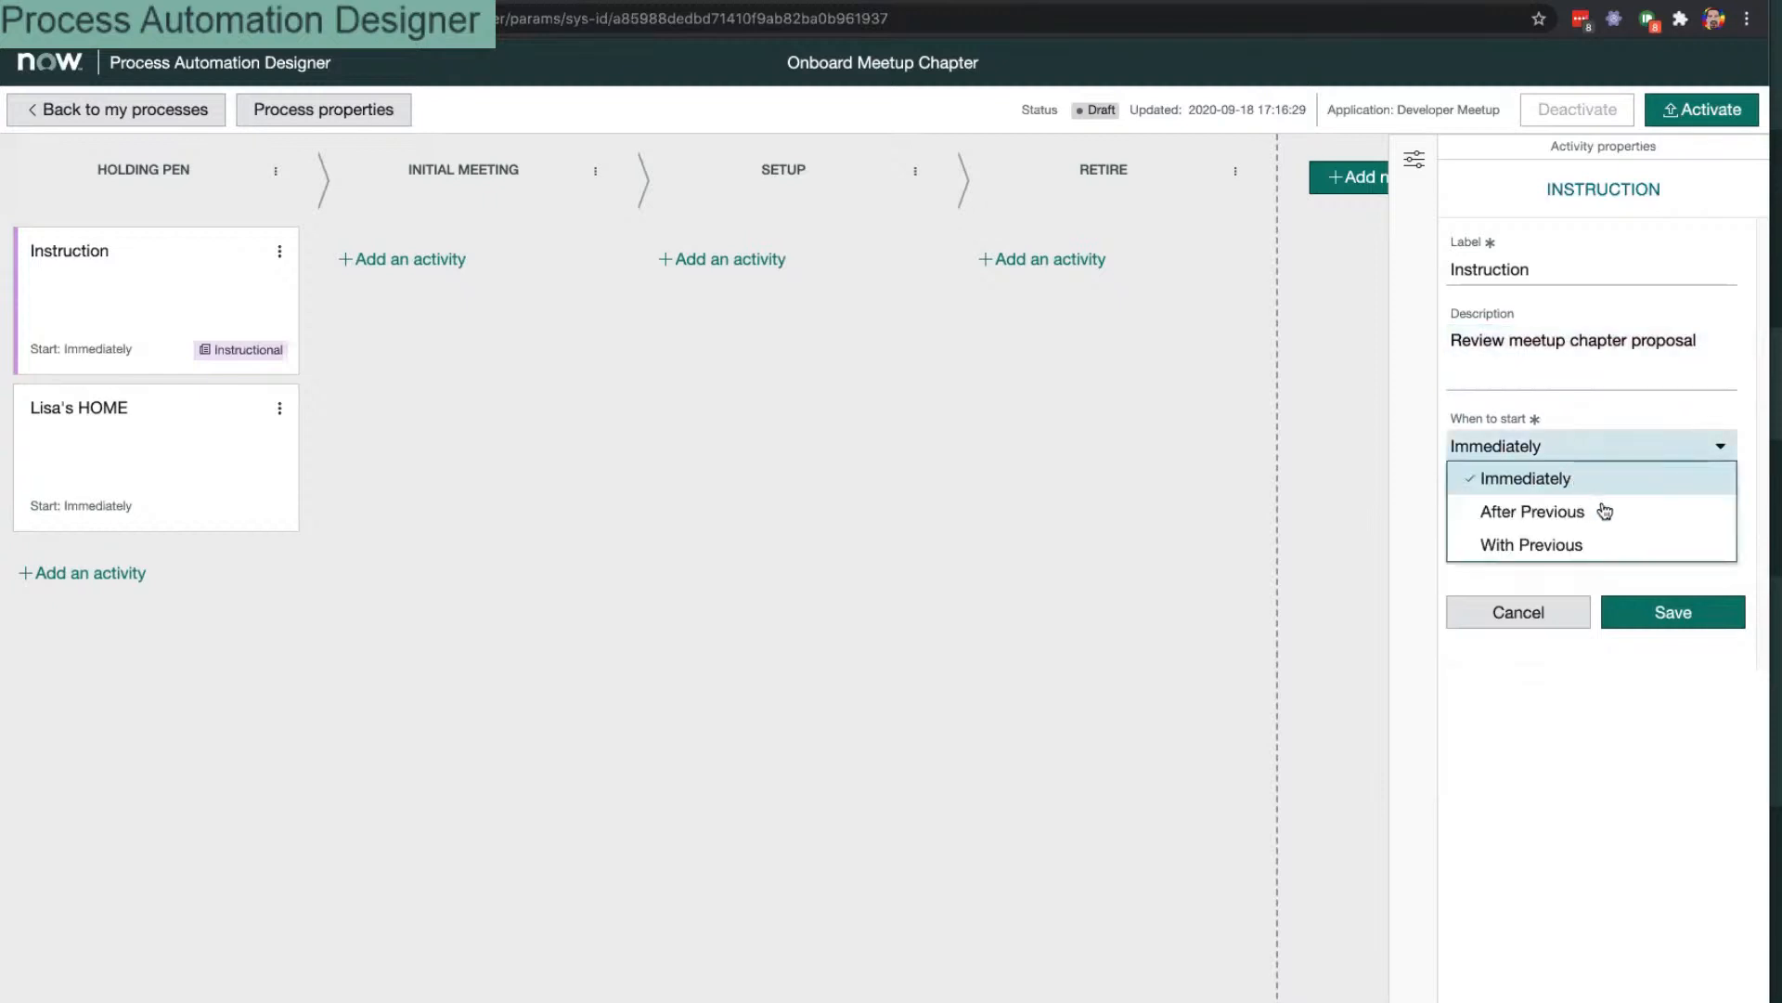
pyautogui.click(1700, 711)
pyautogui.click(1691, 625)
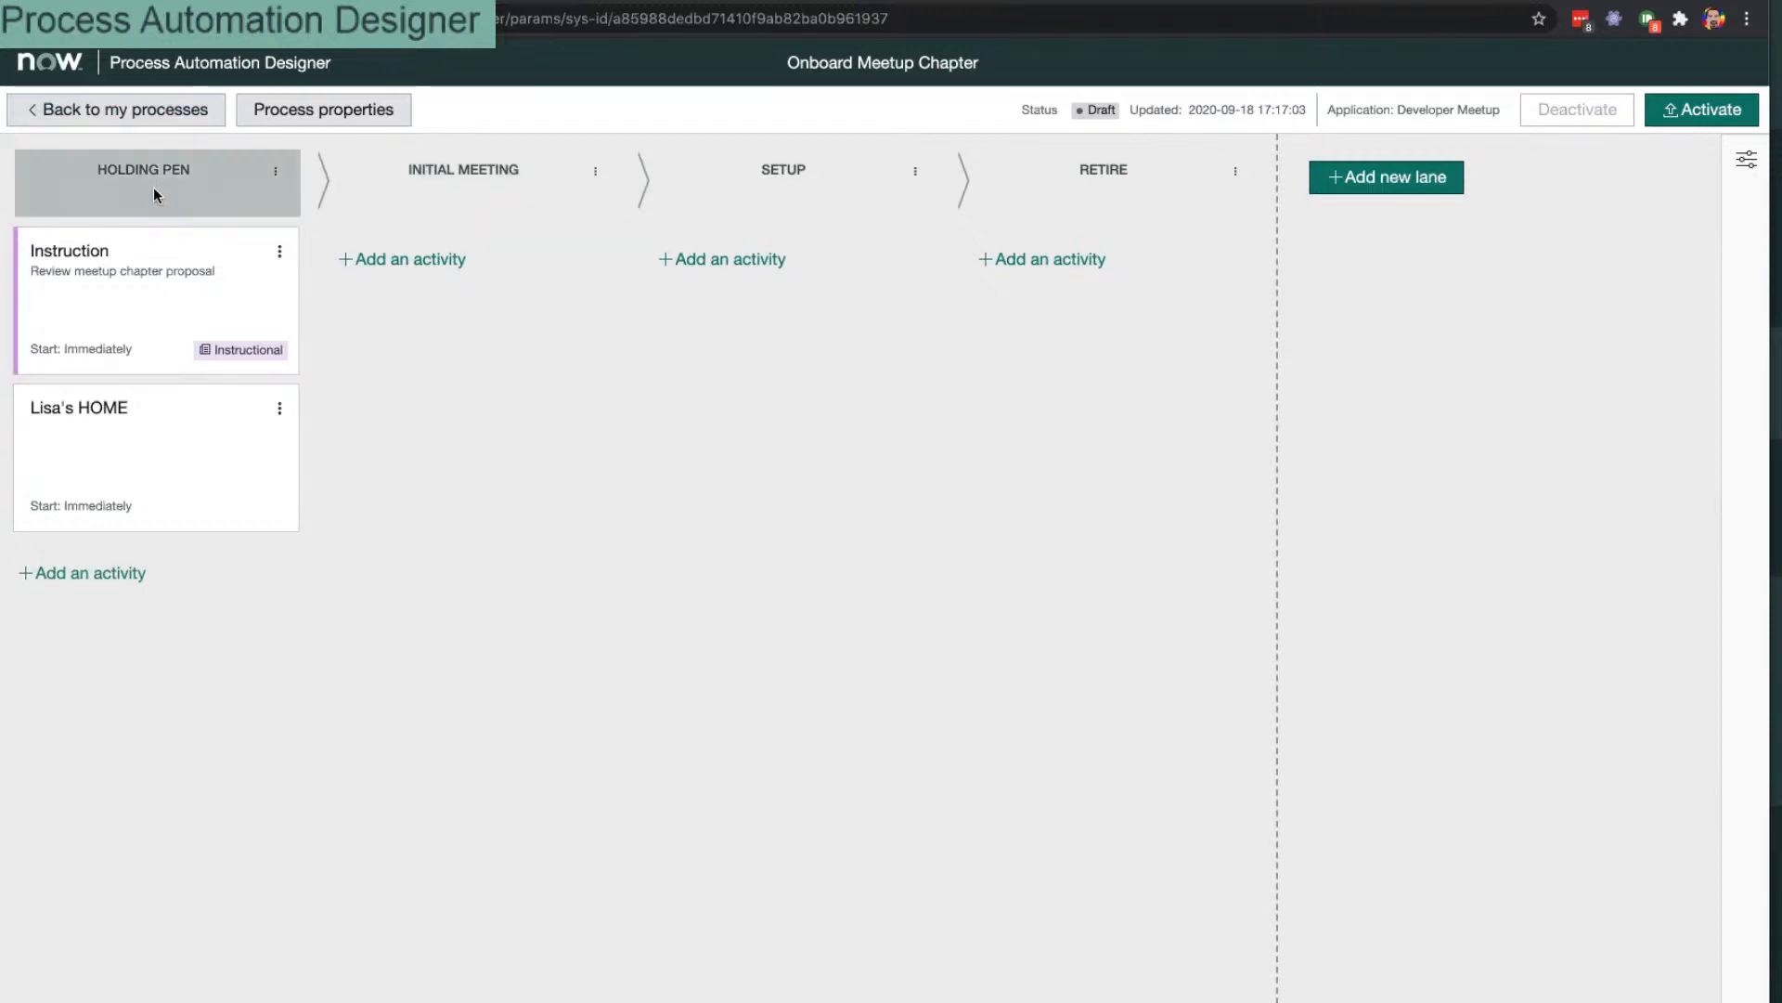
# Step: Browse Holding Pen's activity catalogue, previewing Send Email and Advanced Instruction, then close it without adding
pyautogui.click(72, 576)
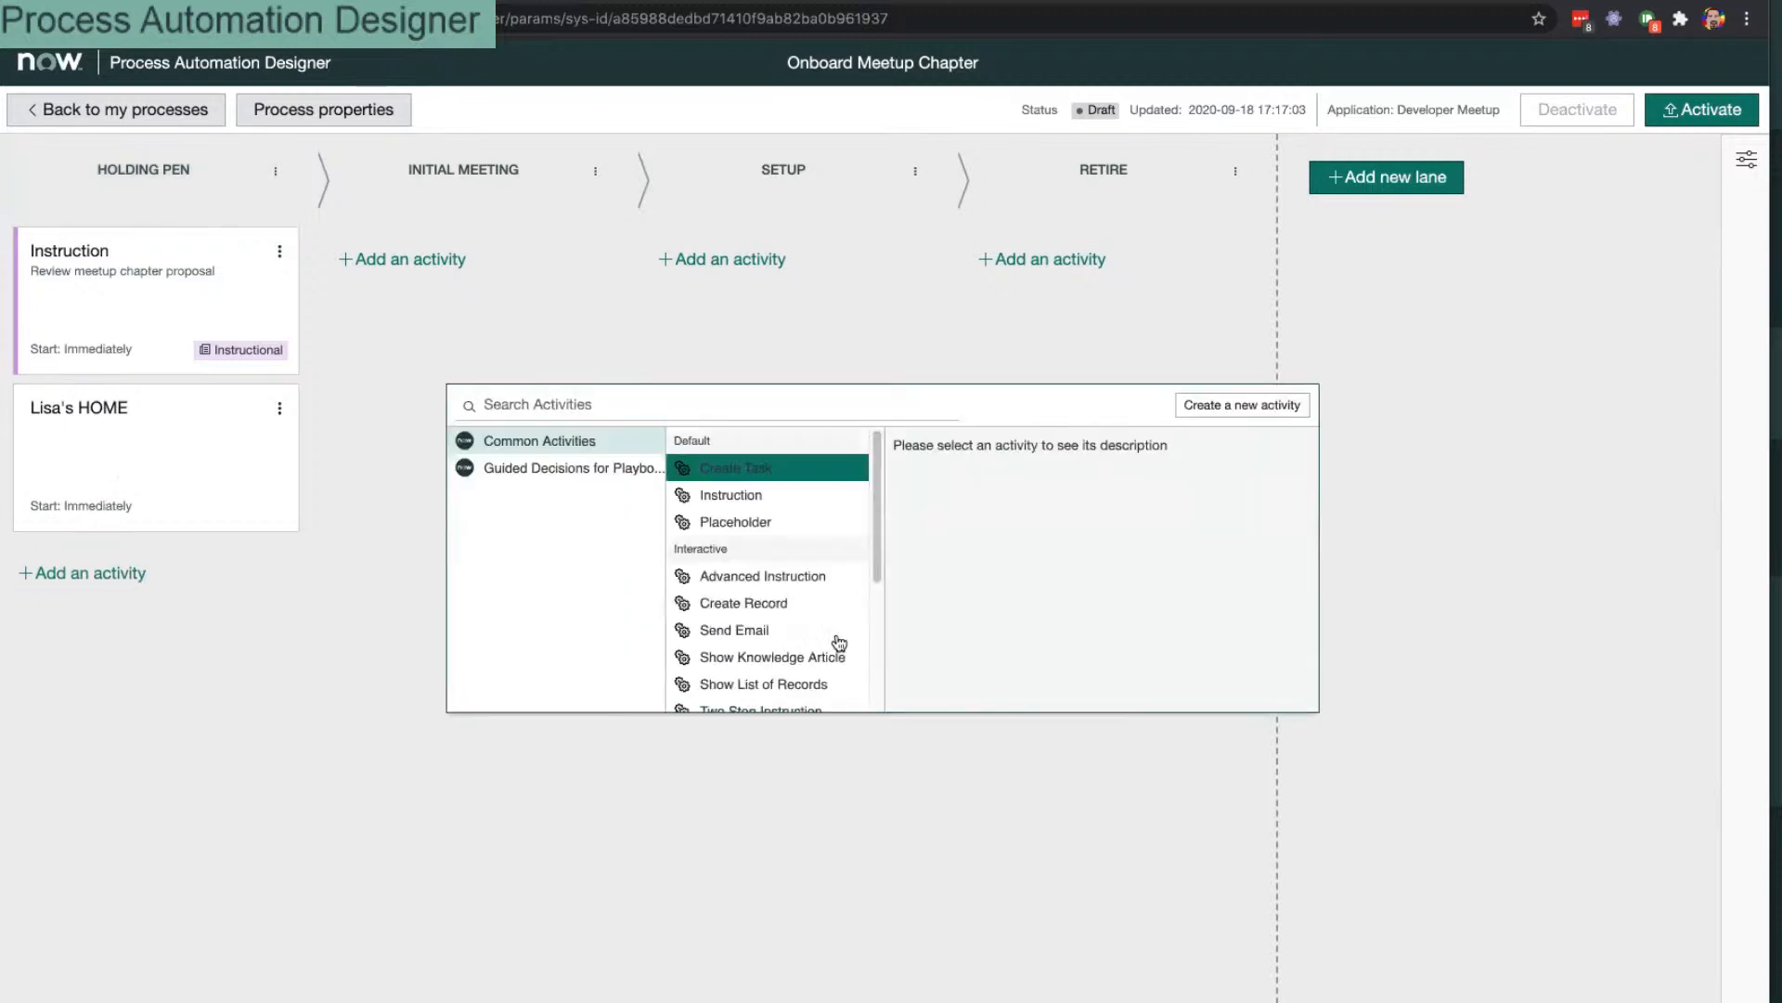
pyautogui.click(835, 630)
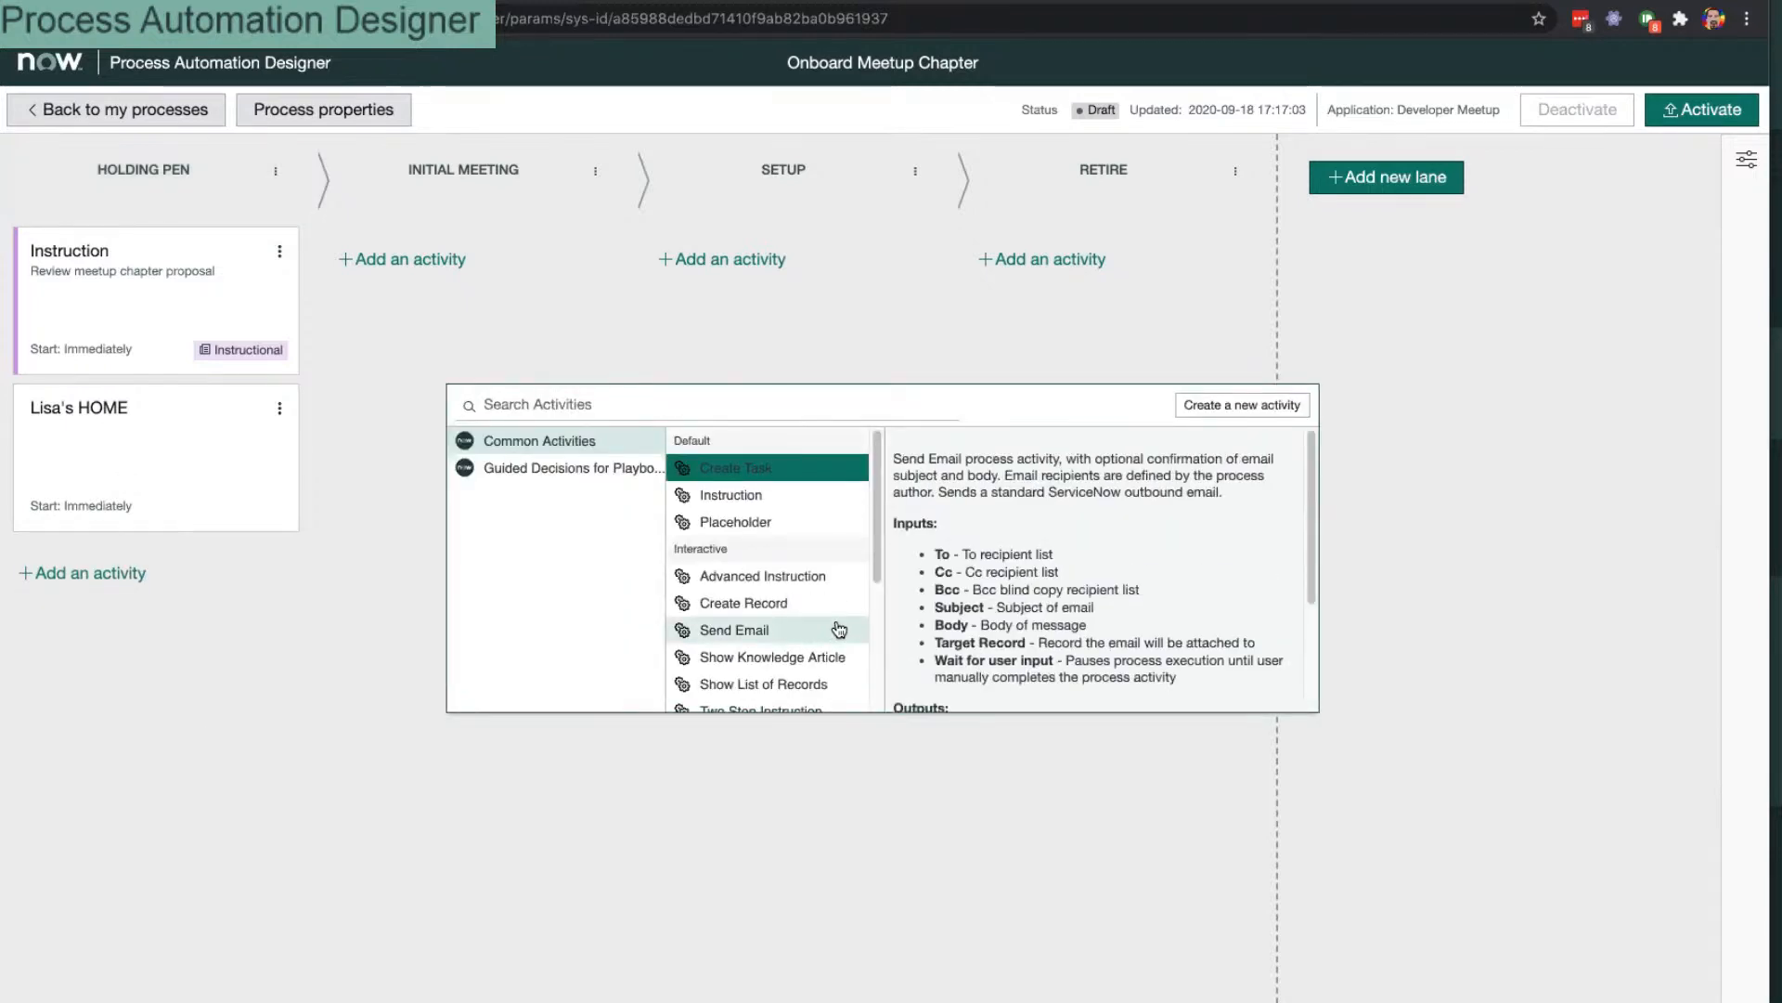
pyautogui.click(789, 581)
pyautogui.scroll(-3, 784, 548)
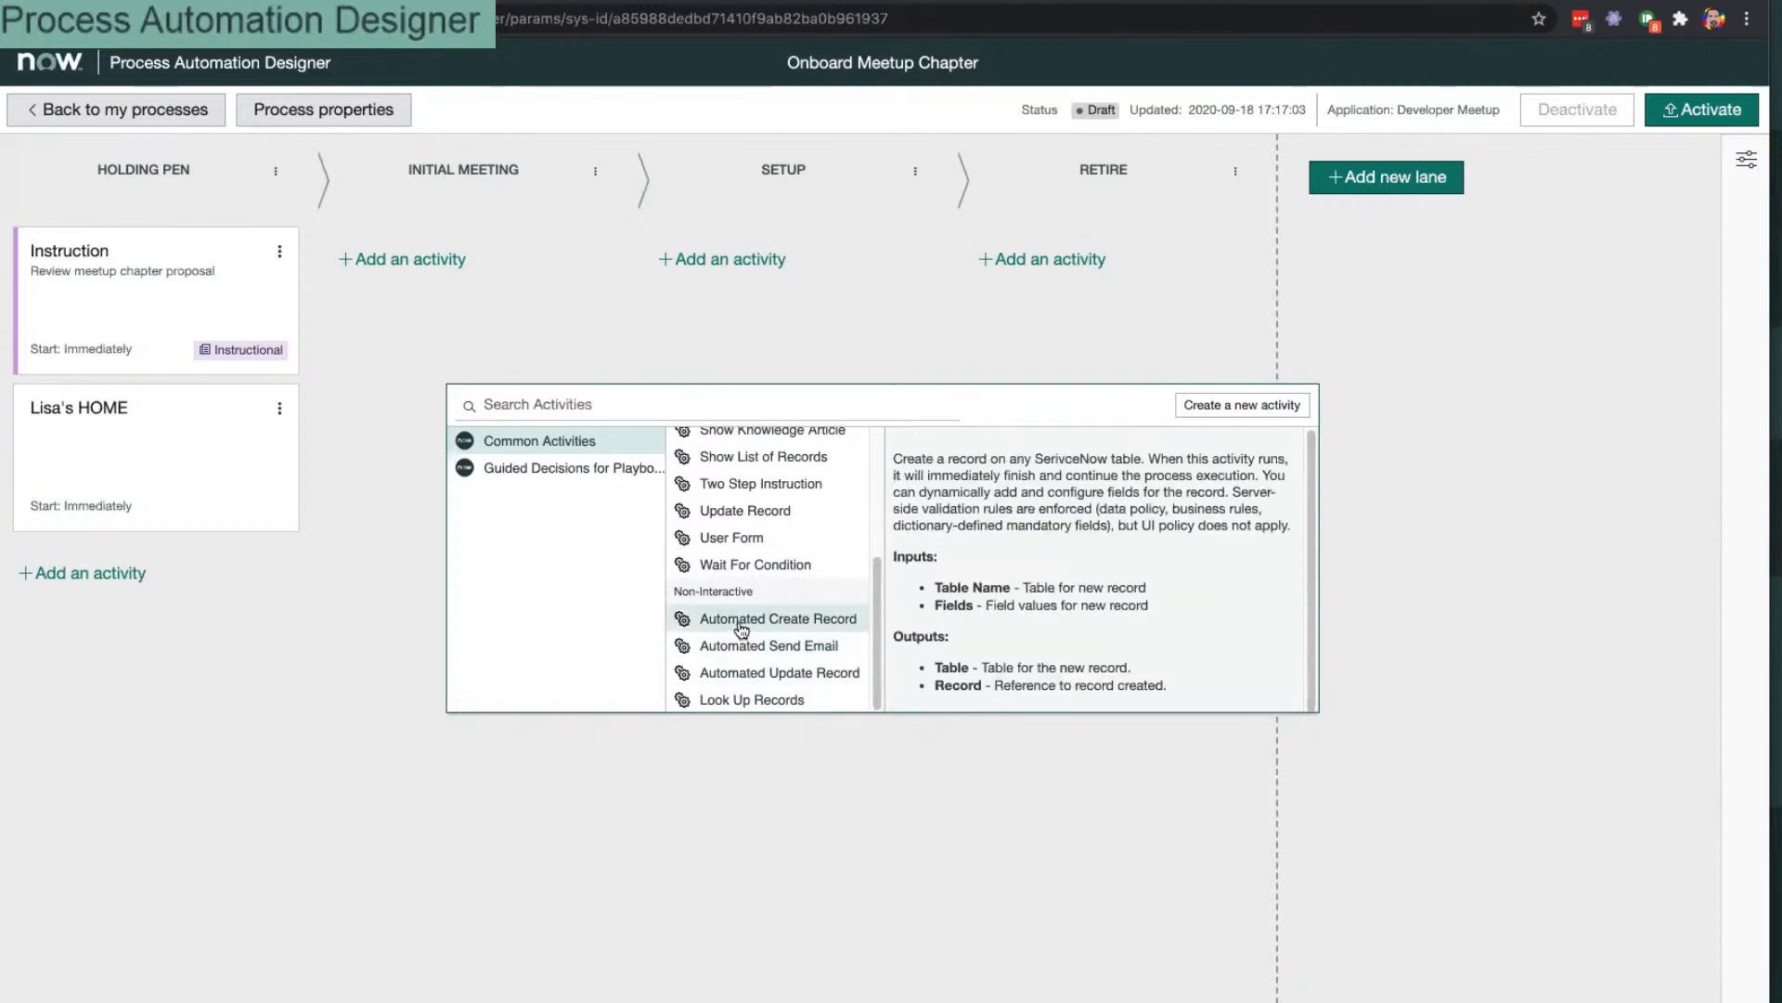
pyautogui.scroll(2, 738, 632)
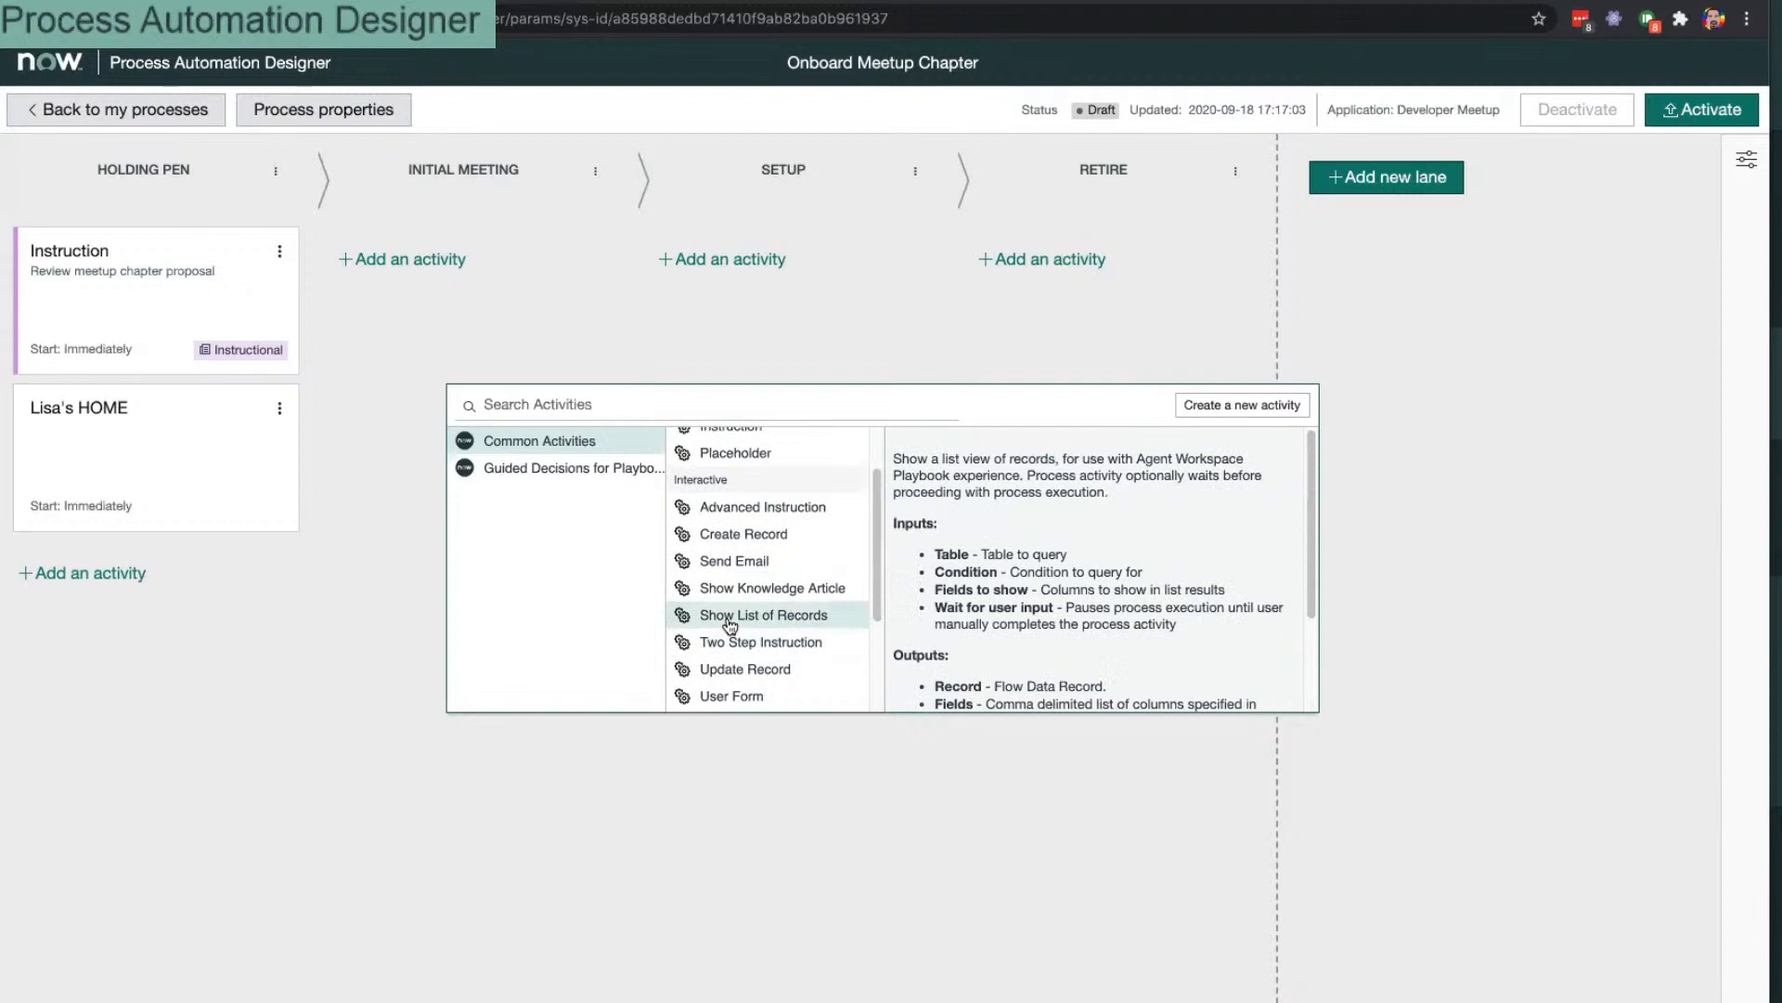
pyautogui.scroll(1, 731, 624)
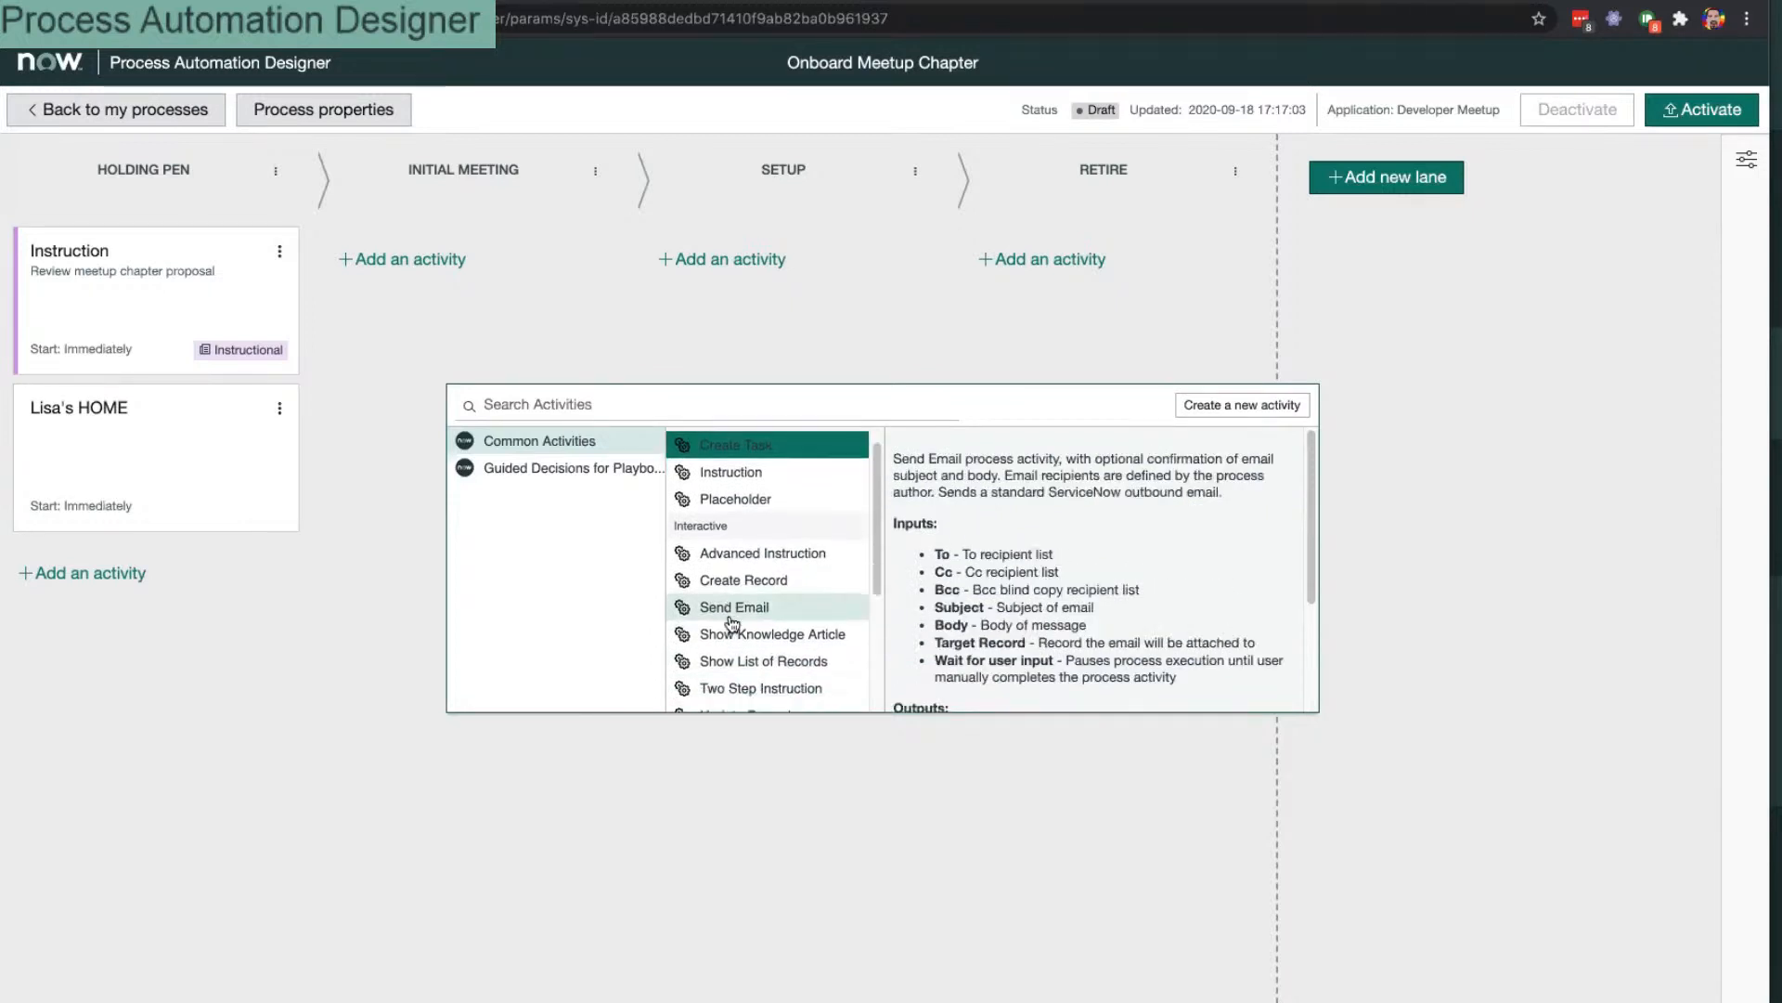
pyautogui.scroll(-1, 733, 624)
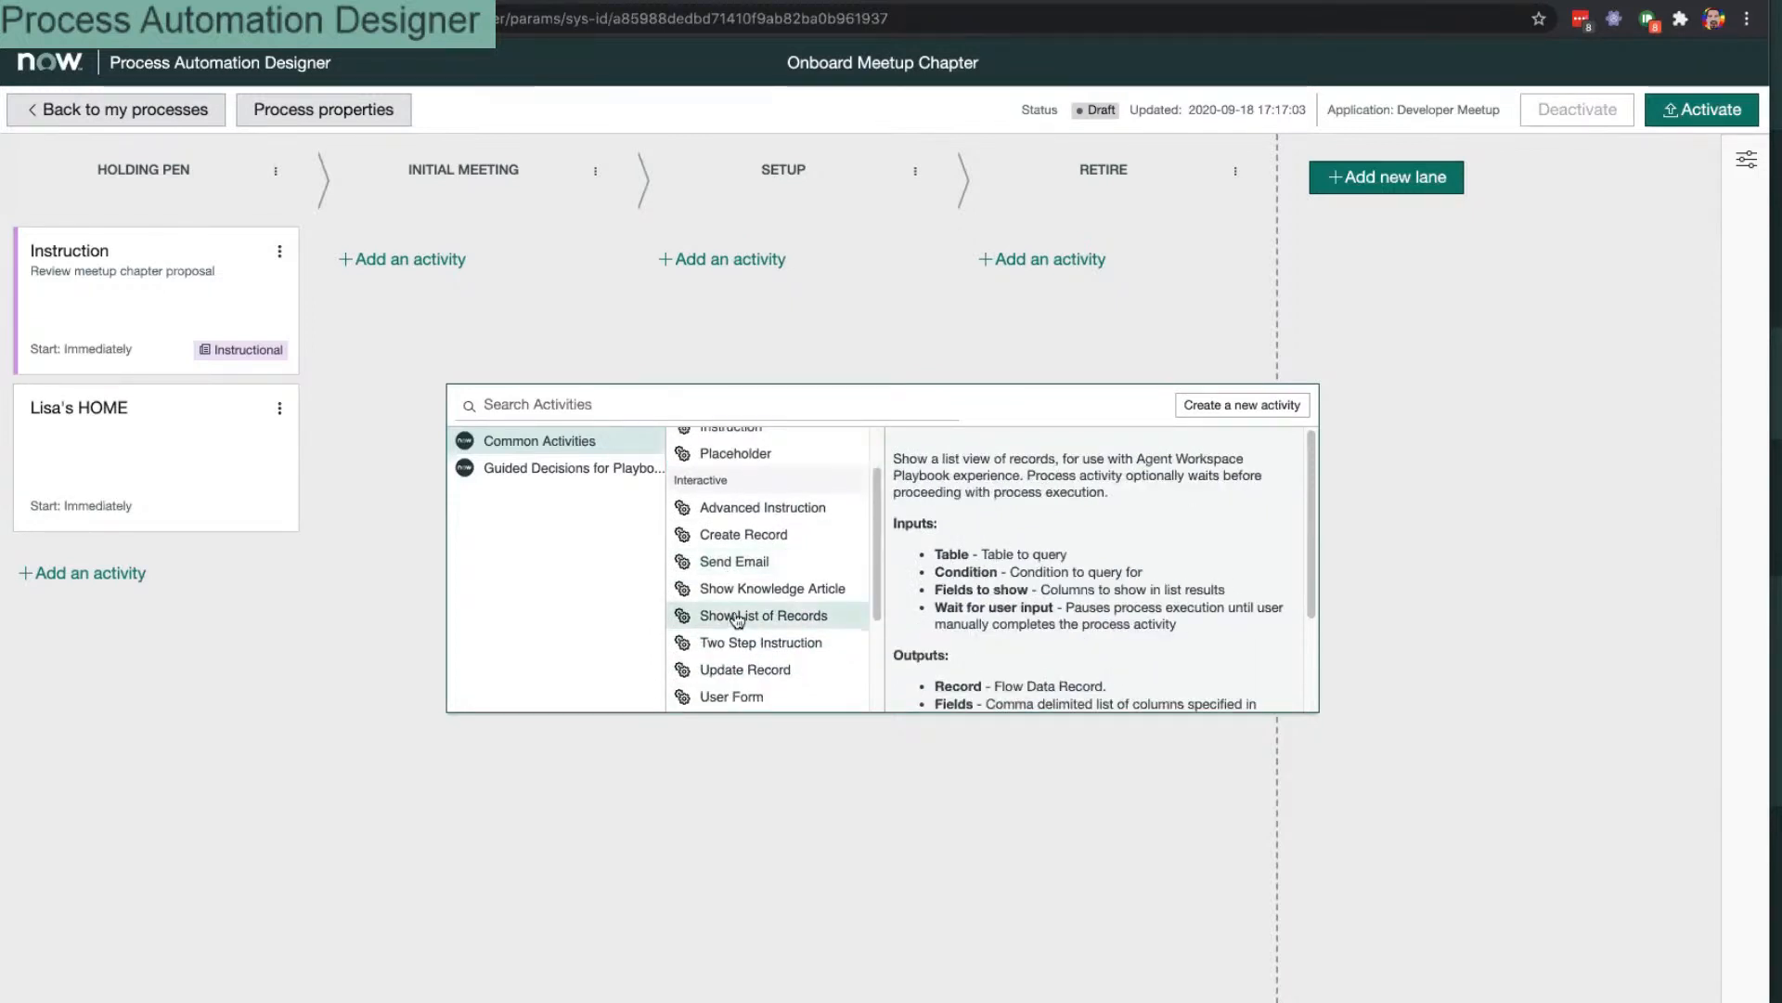
pyautogui.press('Escape')
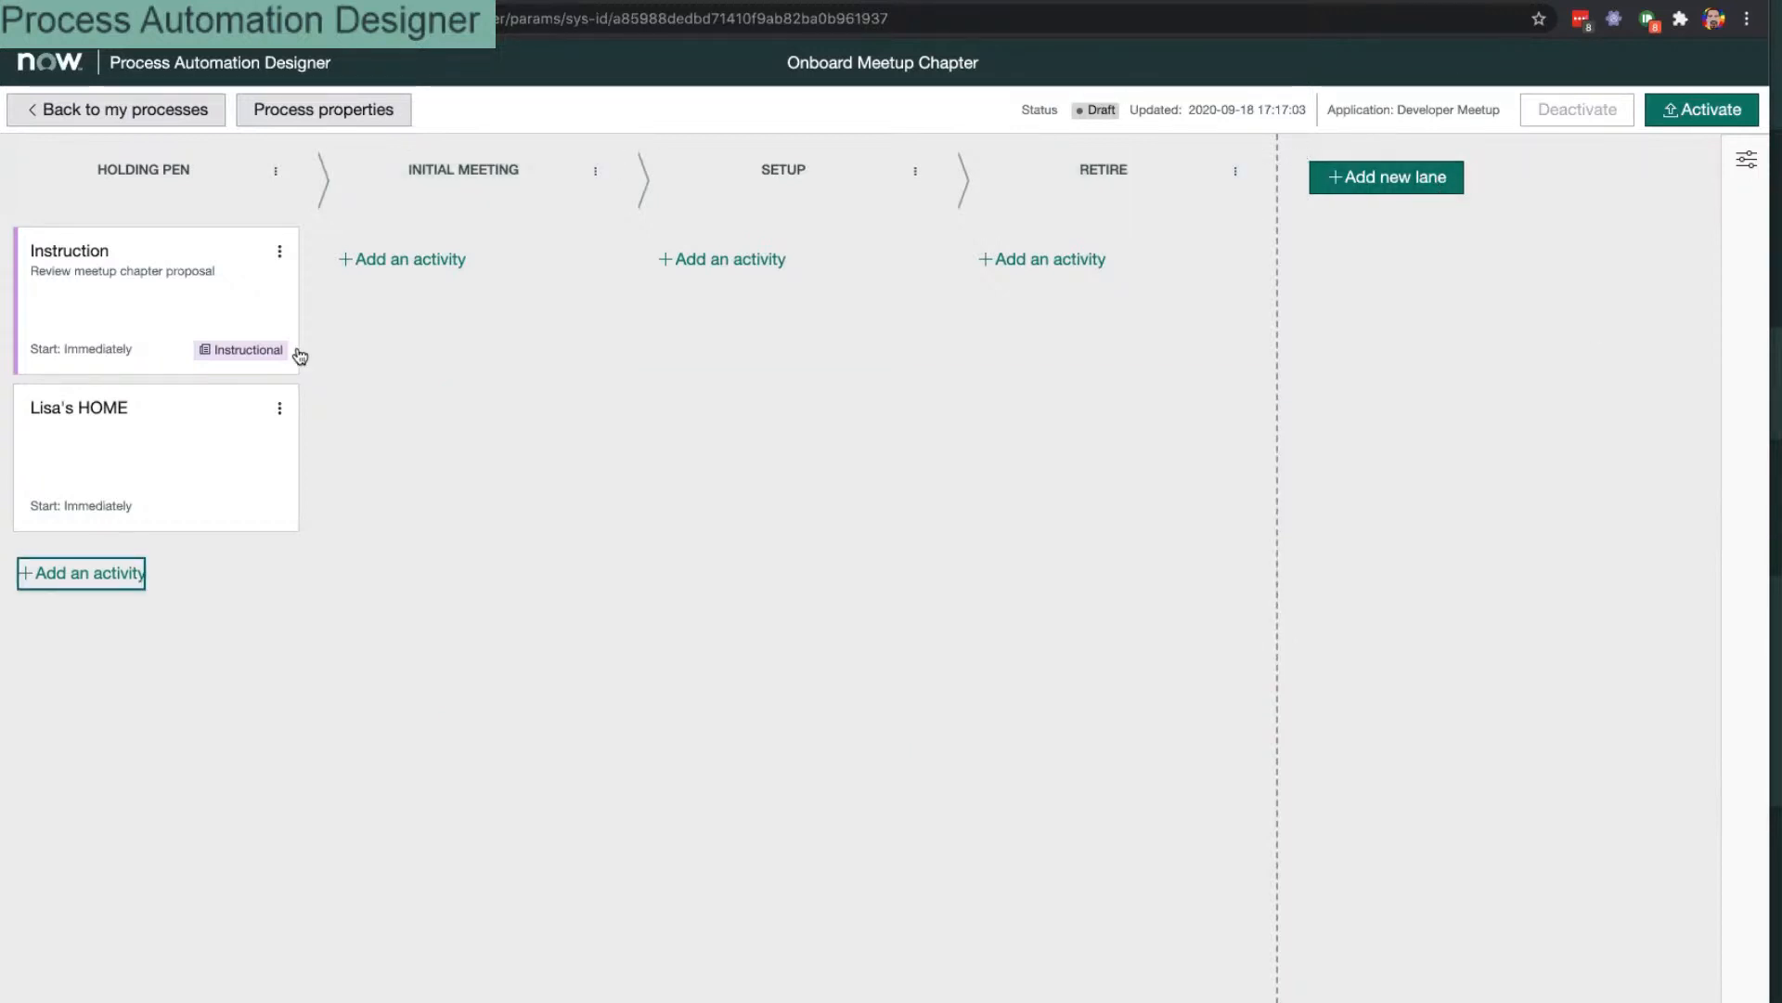
# Step: Check the second activity's actions and reopen the Holding Pen catalogue at Send Email
pyautogui.click(279, 409)
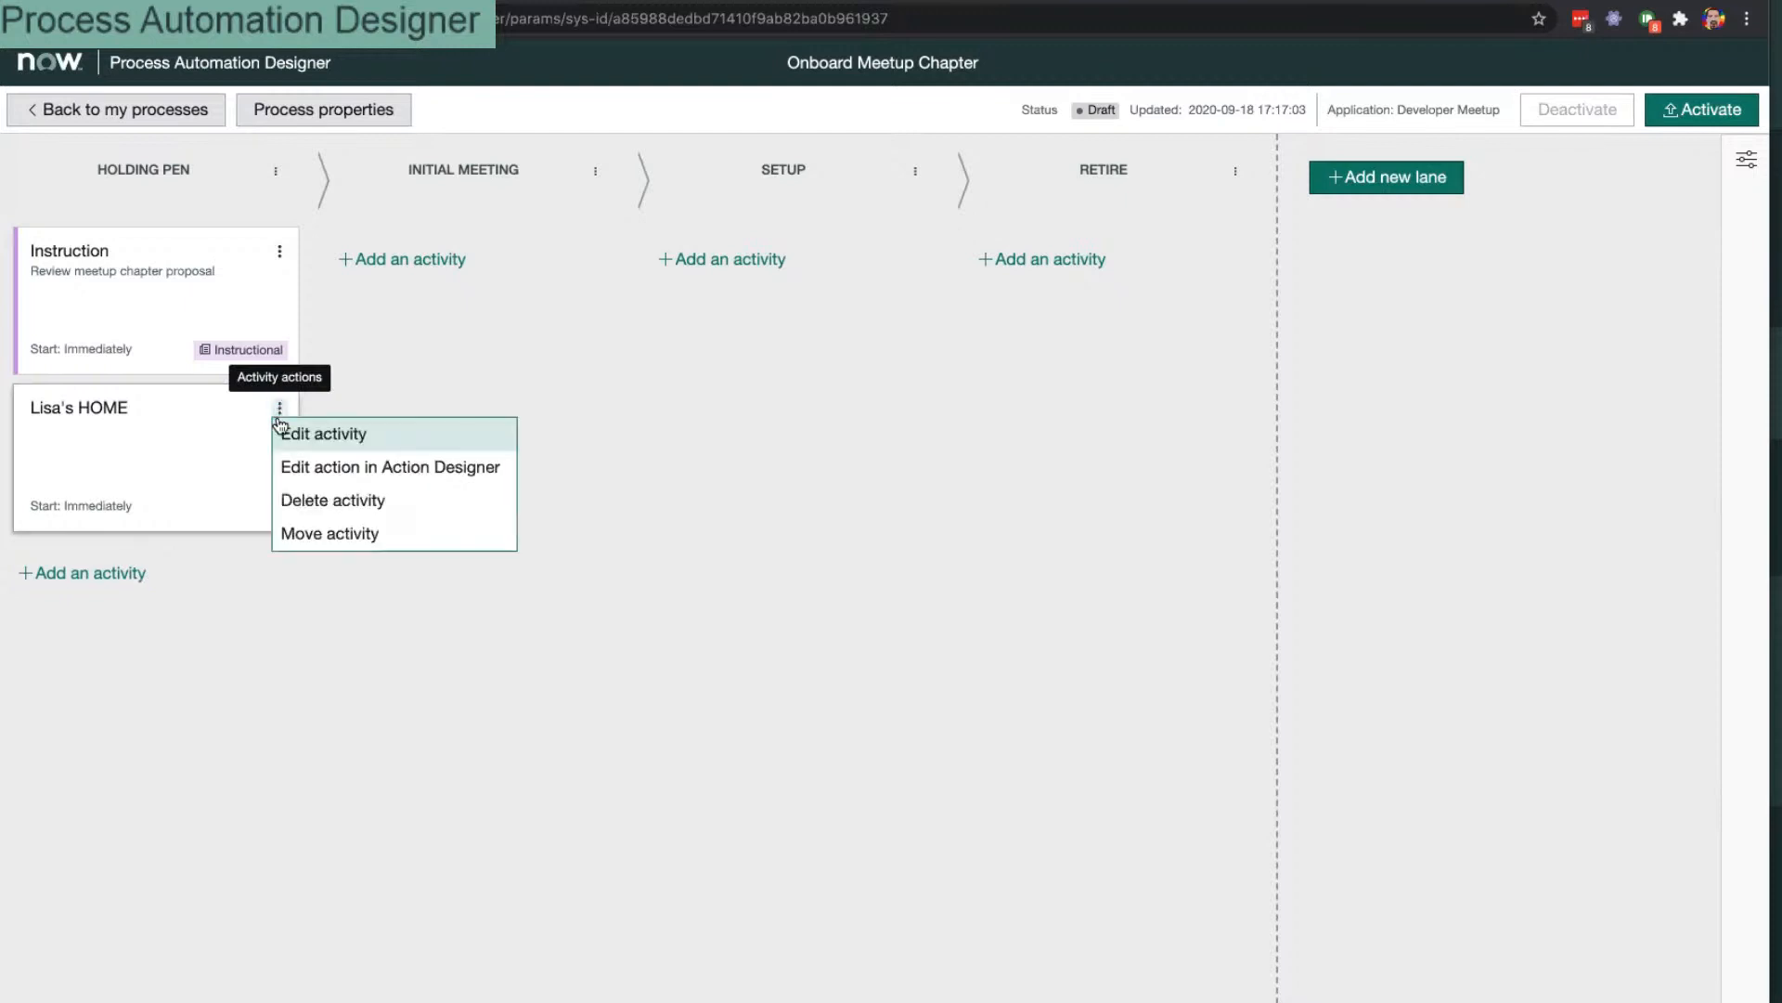
pyautogui.click(115, 585)
pyautogui.click(735, 576)
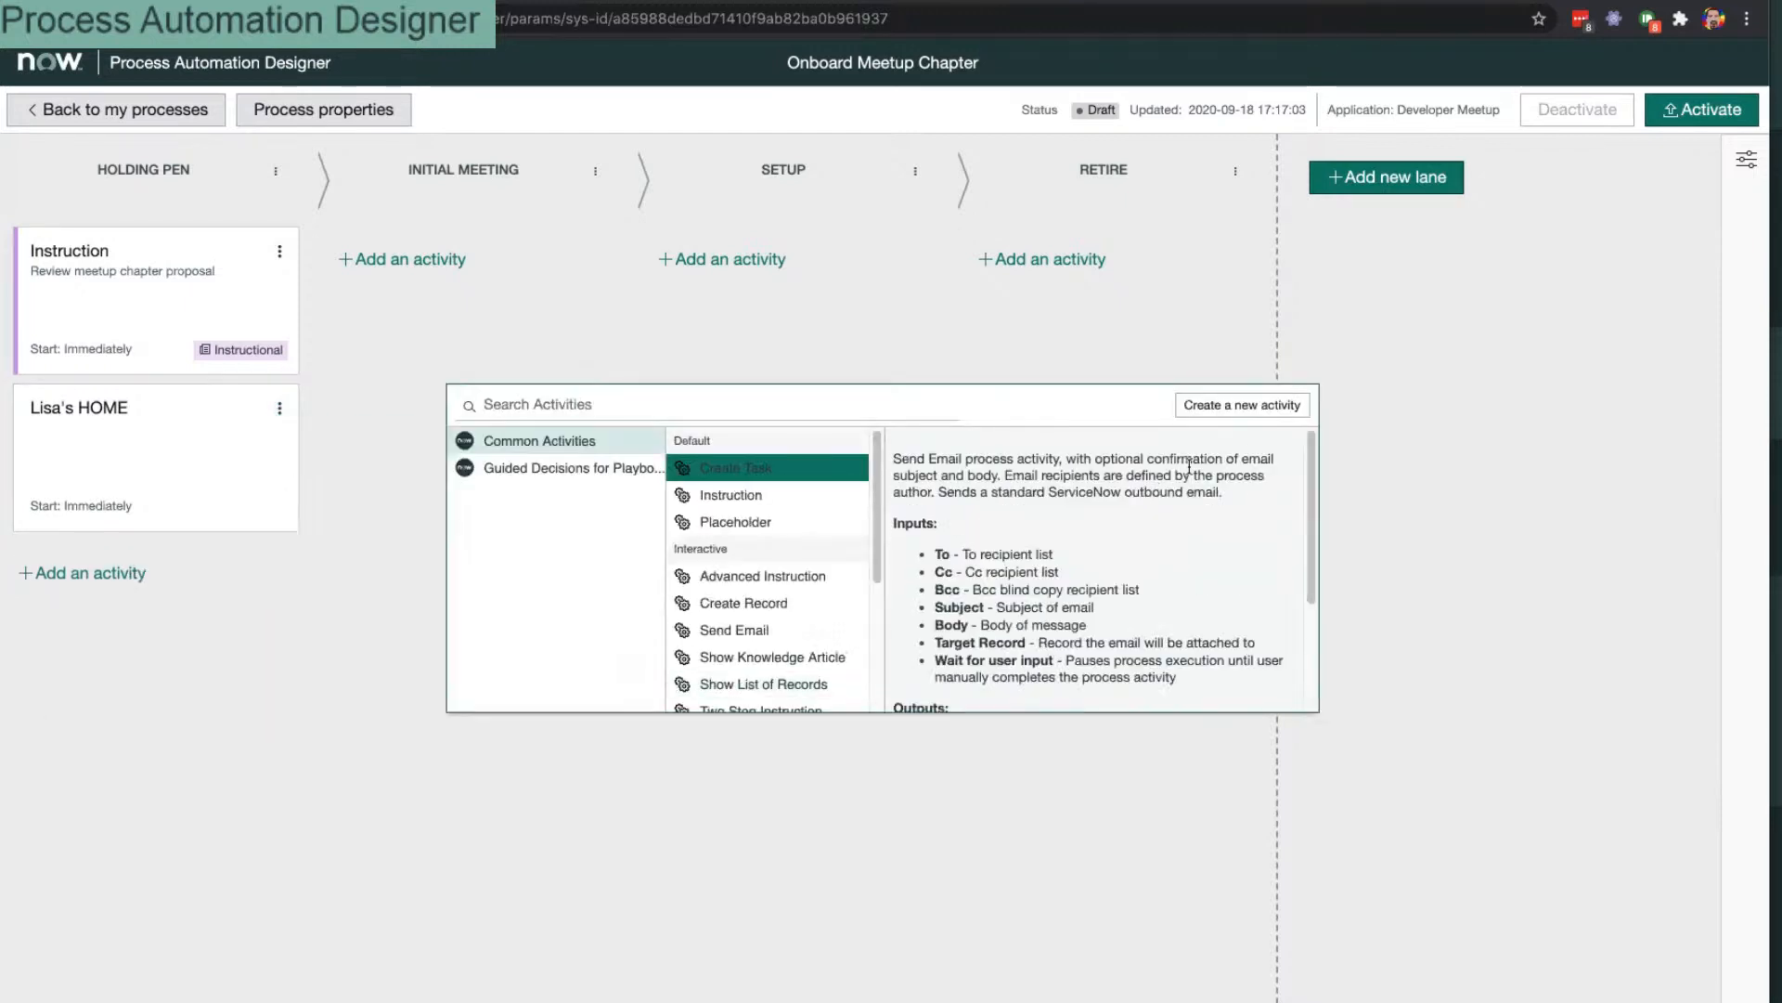
# Step: Start a new custom activity labelled 'Approval Flow'
pyautogui.click(1253, 405)
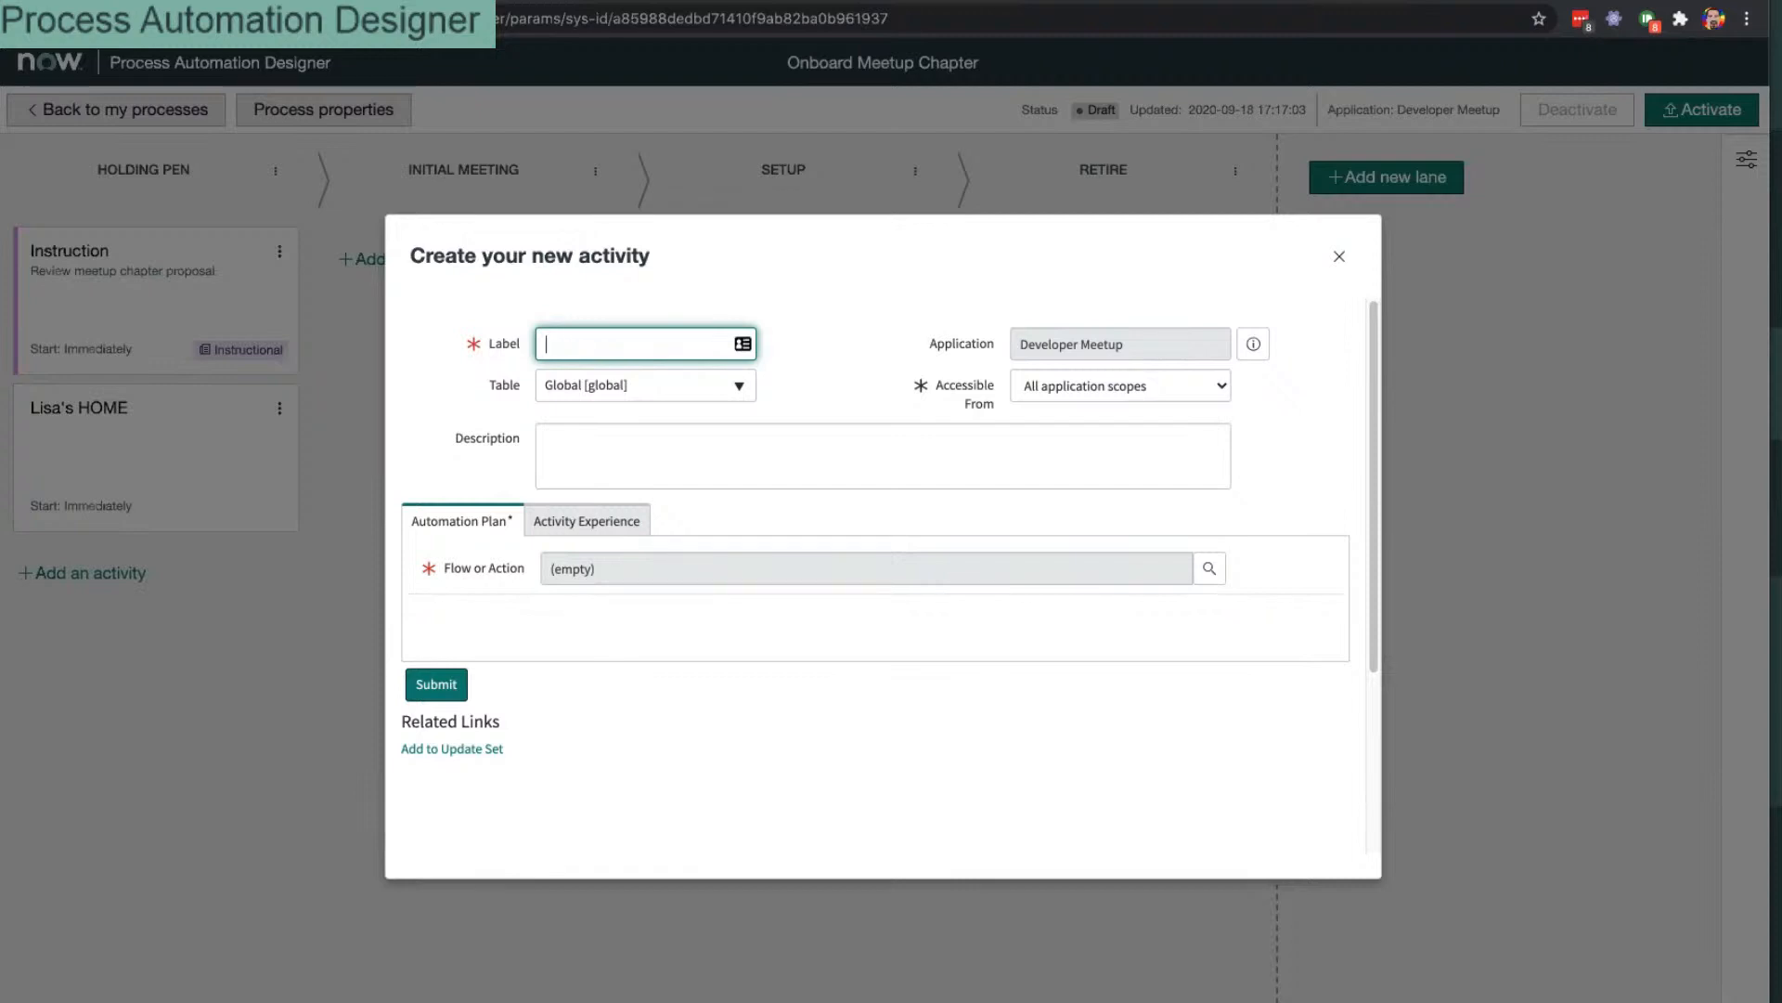
pyautogui.write('Approval Flow')
pyautogui.click(625, 462)
# Step: Try the Flow or Action lookup and its document chooser, cancelling without selecting anything
pyautogui.click(597, 568)
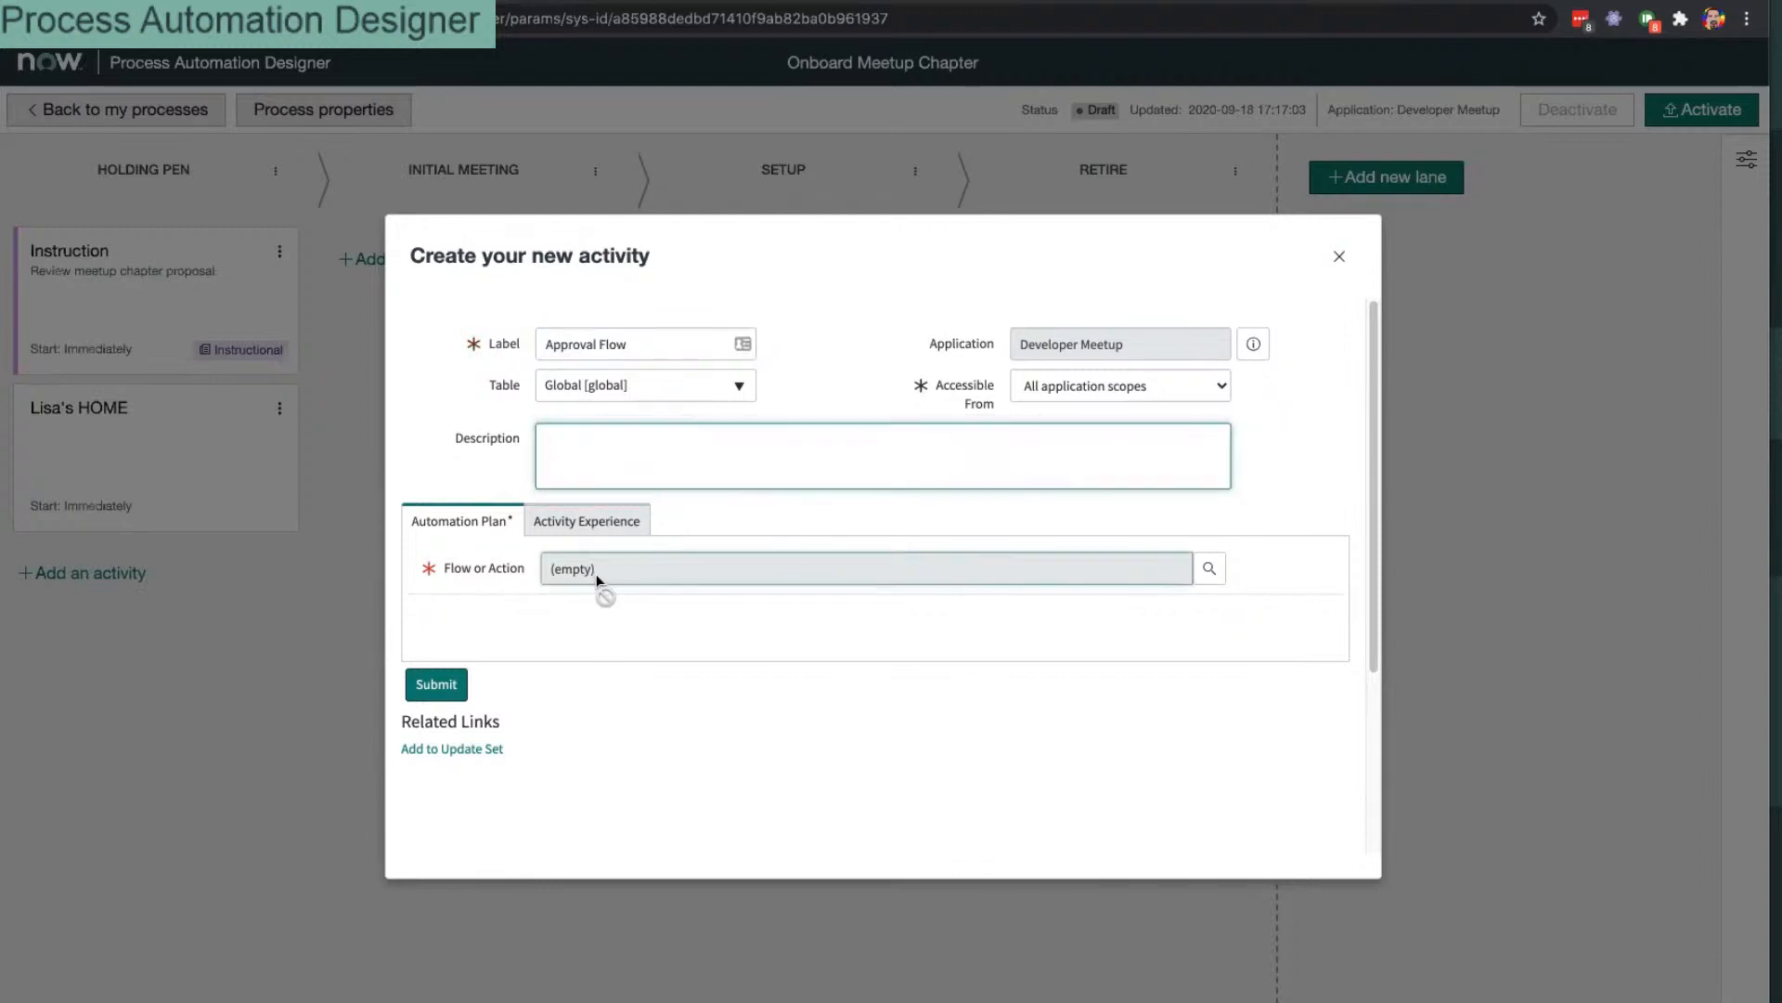
pyautogui.click(1208, 568)
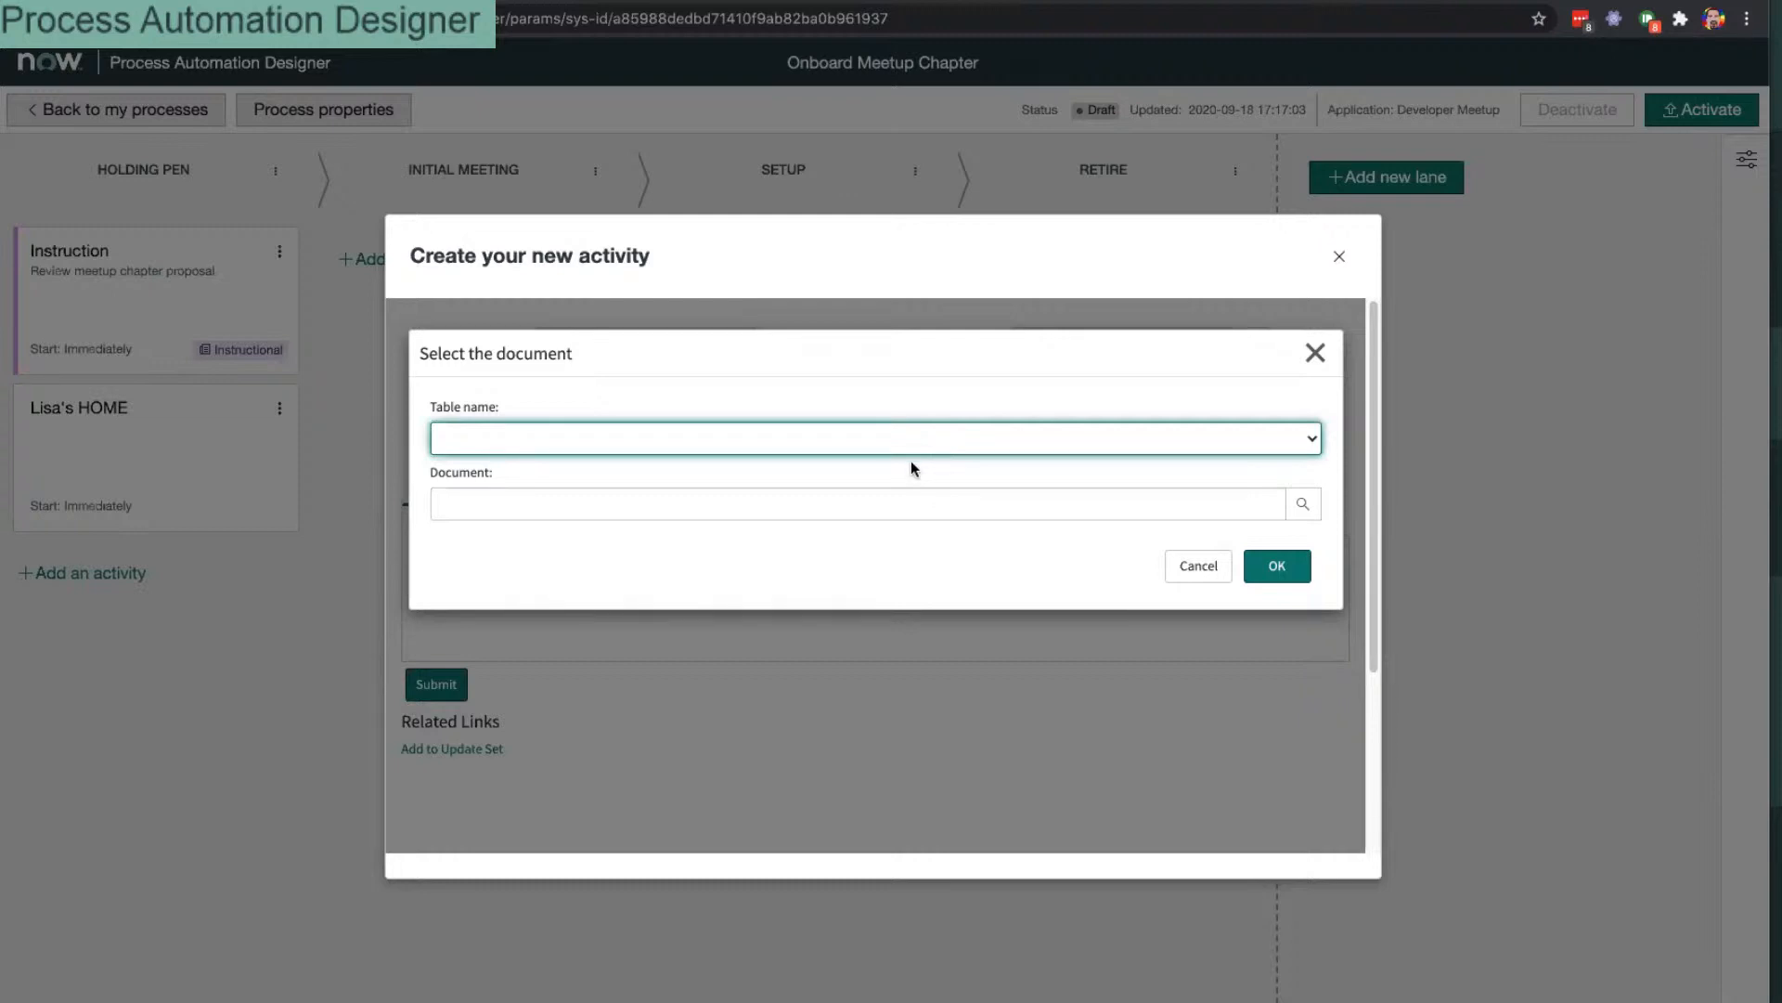
pyautogui.click(1199, 573)
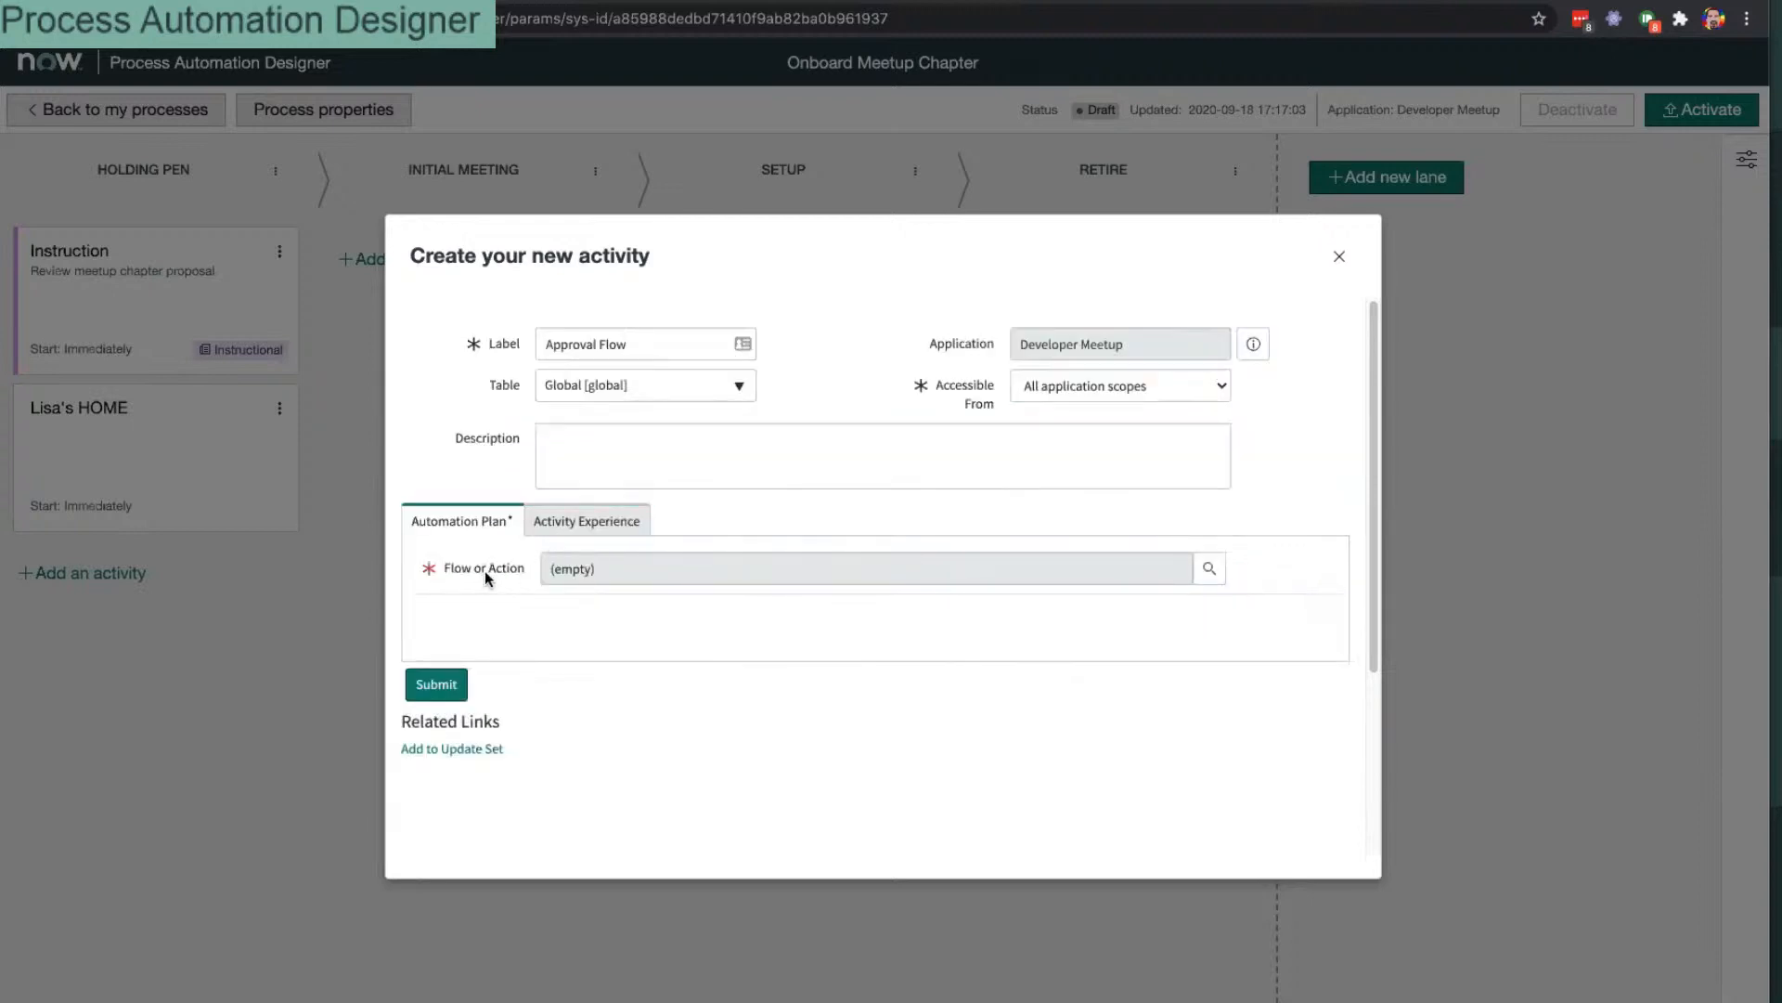
pyautogui.click(1208, 568)
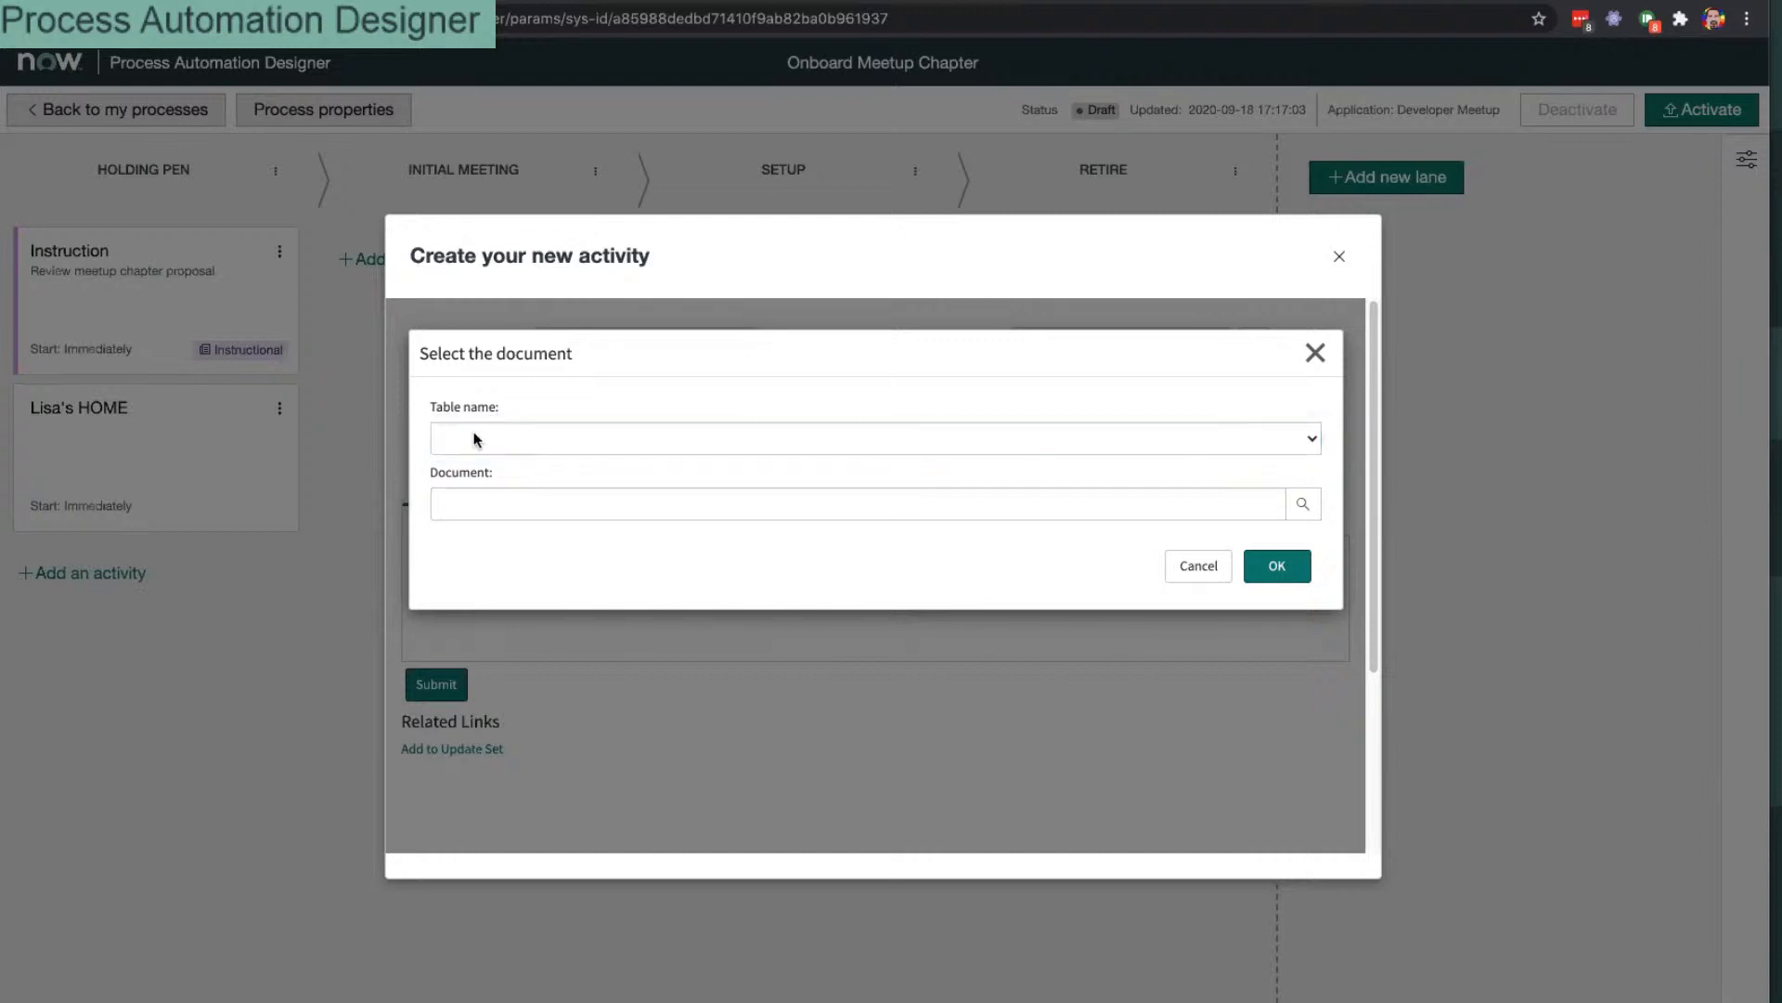
pyautogui.click(1096, 509)
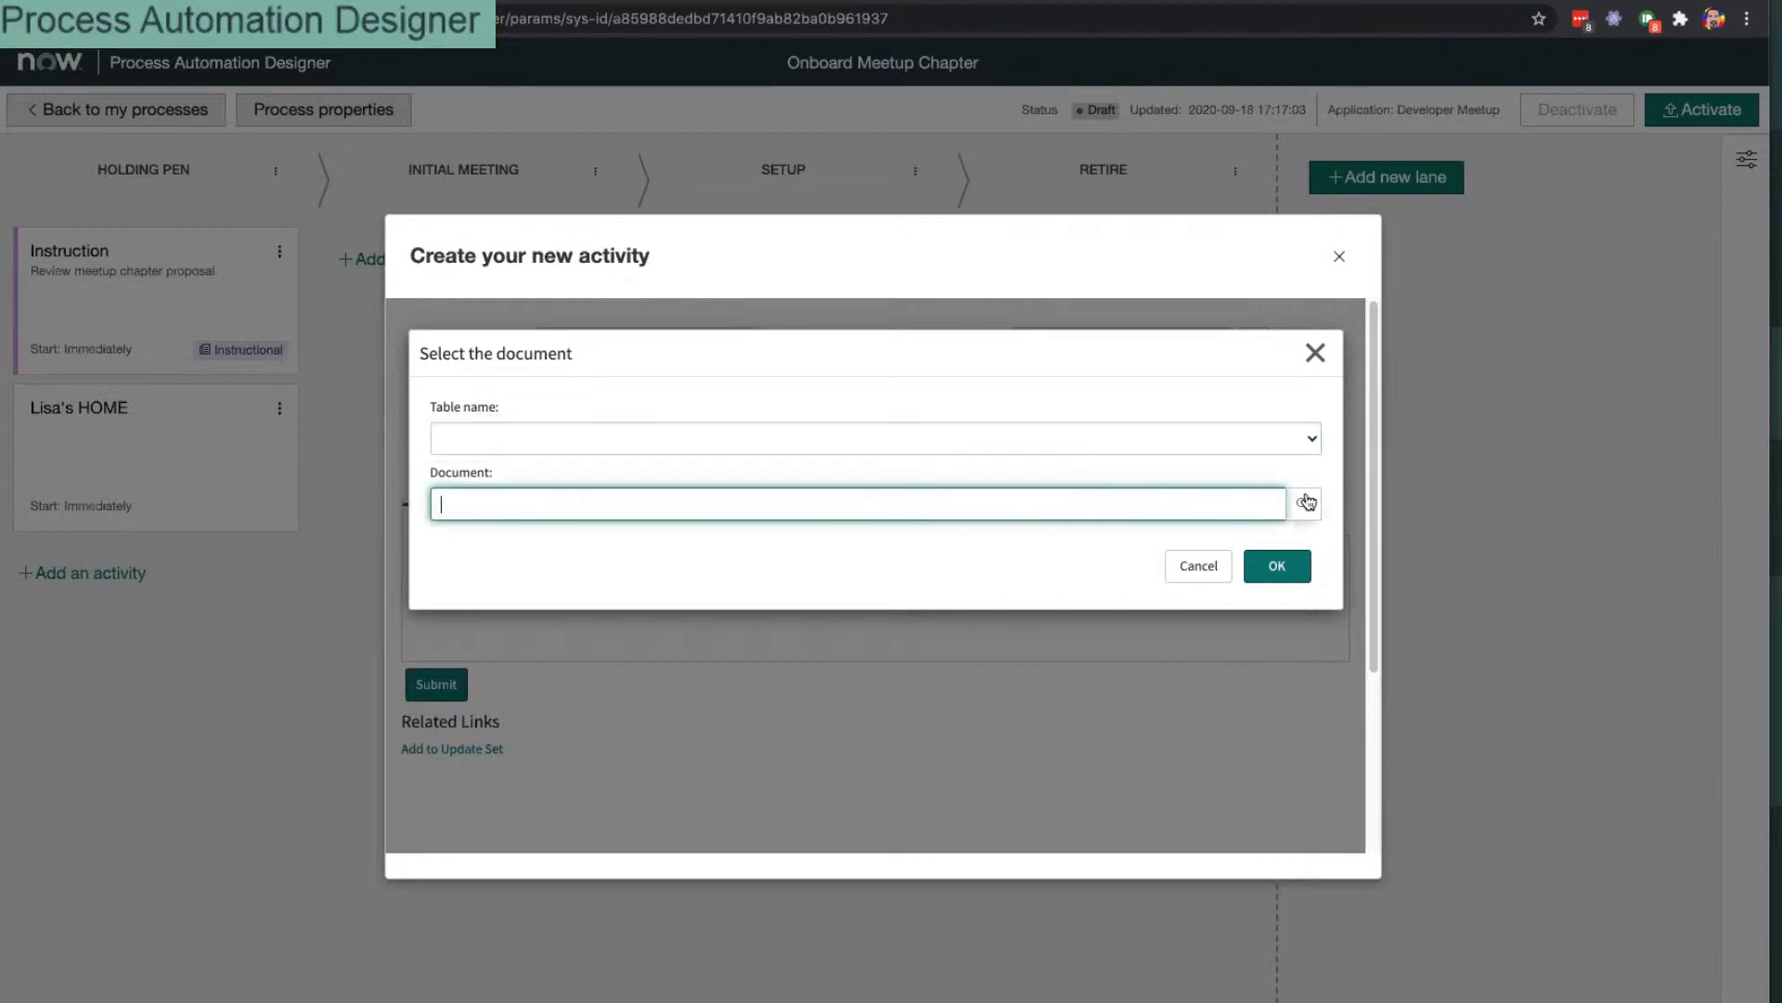
pyautogui.click(1302, 504)
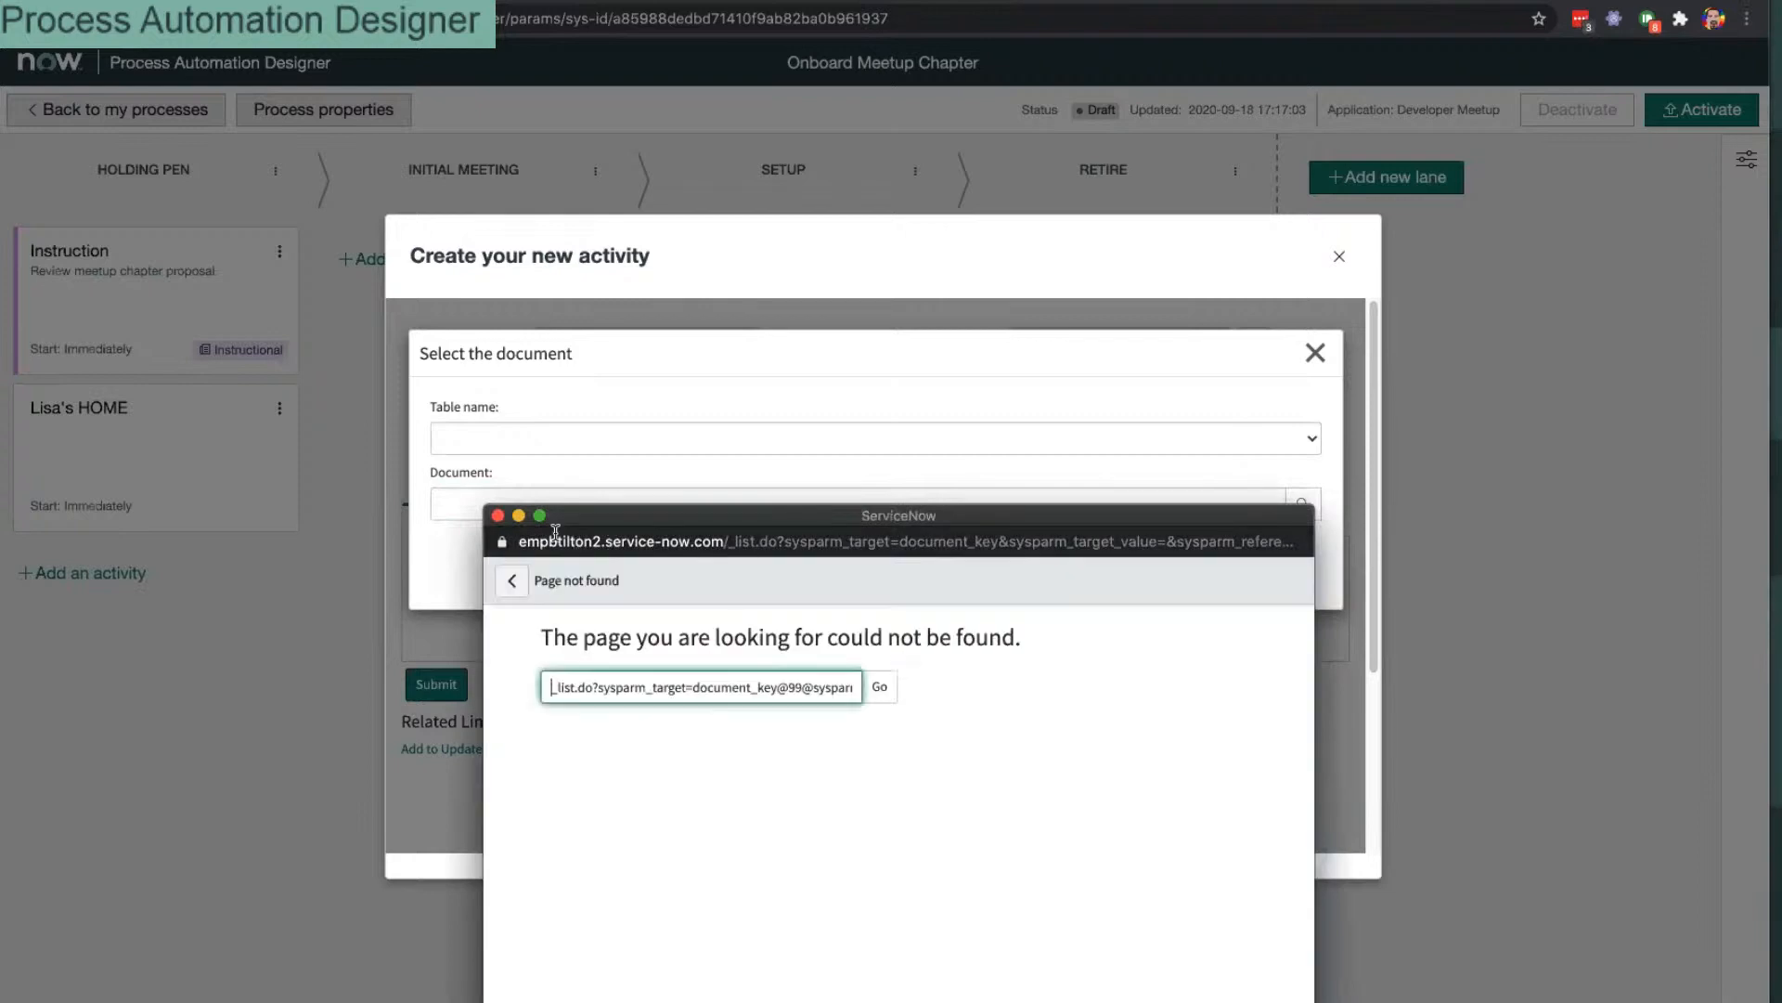
pyautogui.click(493, 514)
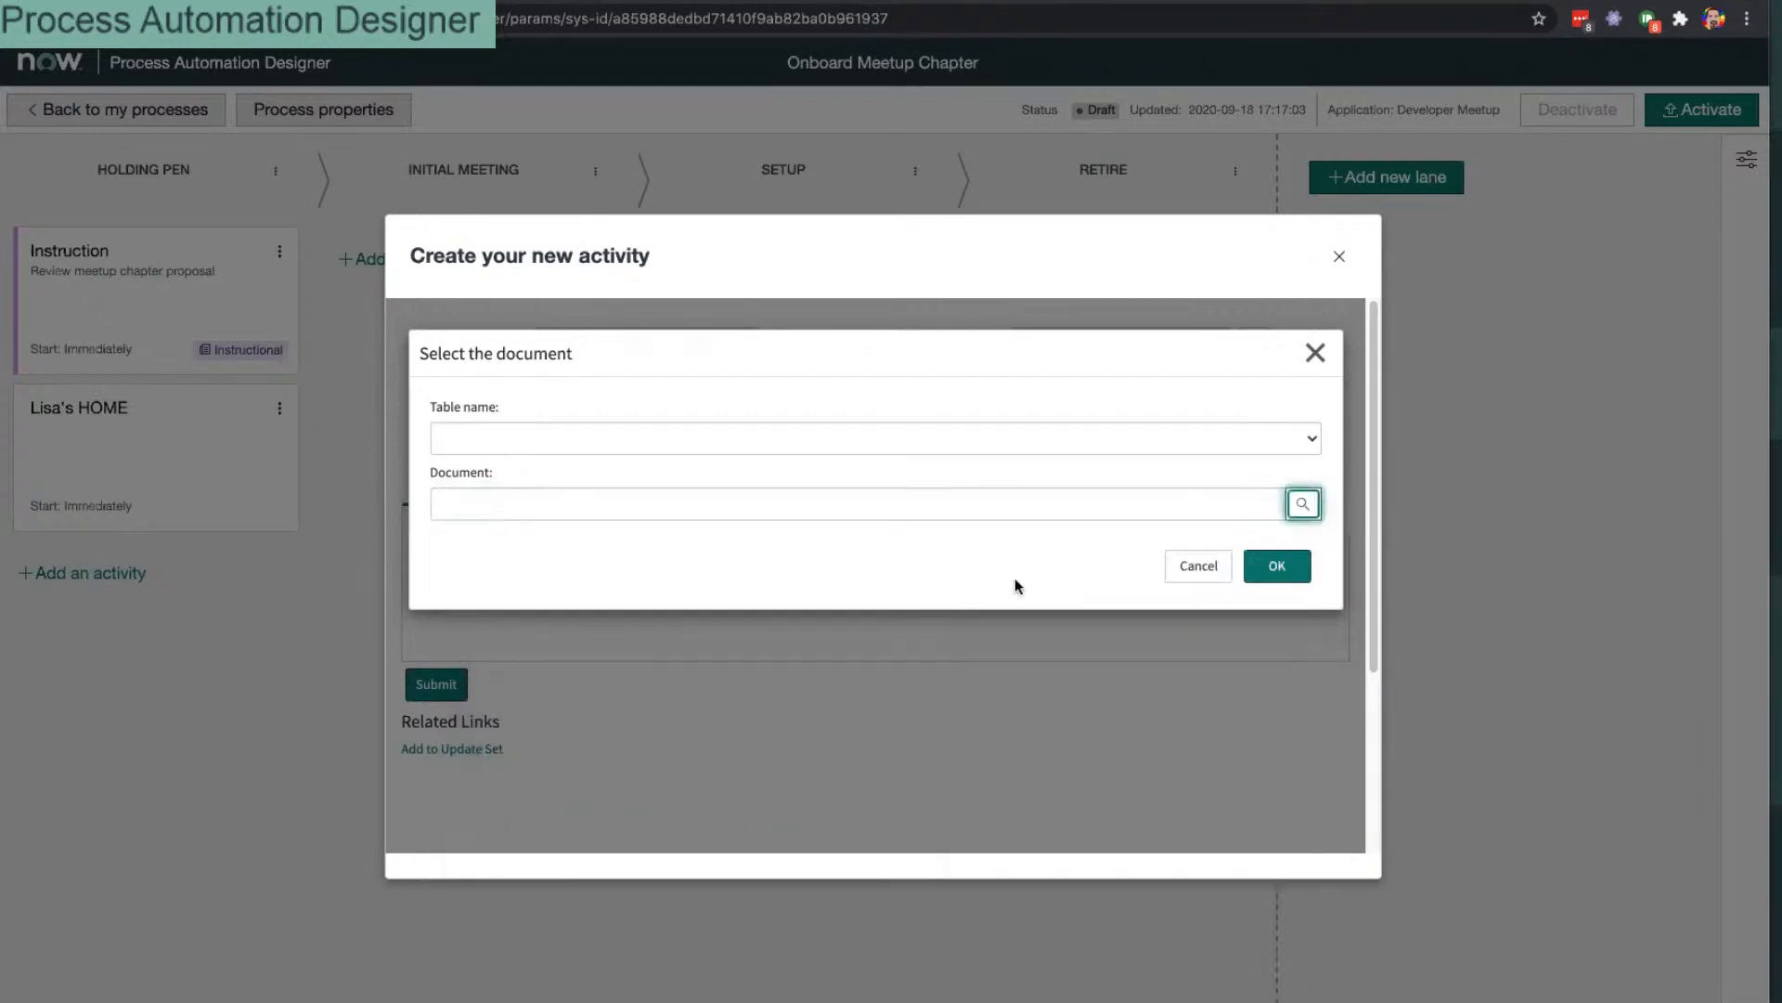
pyautogui.click(1194, 566)
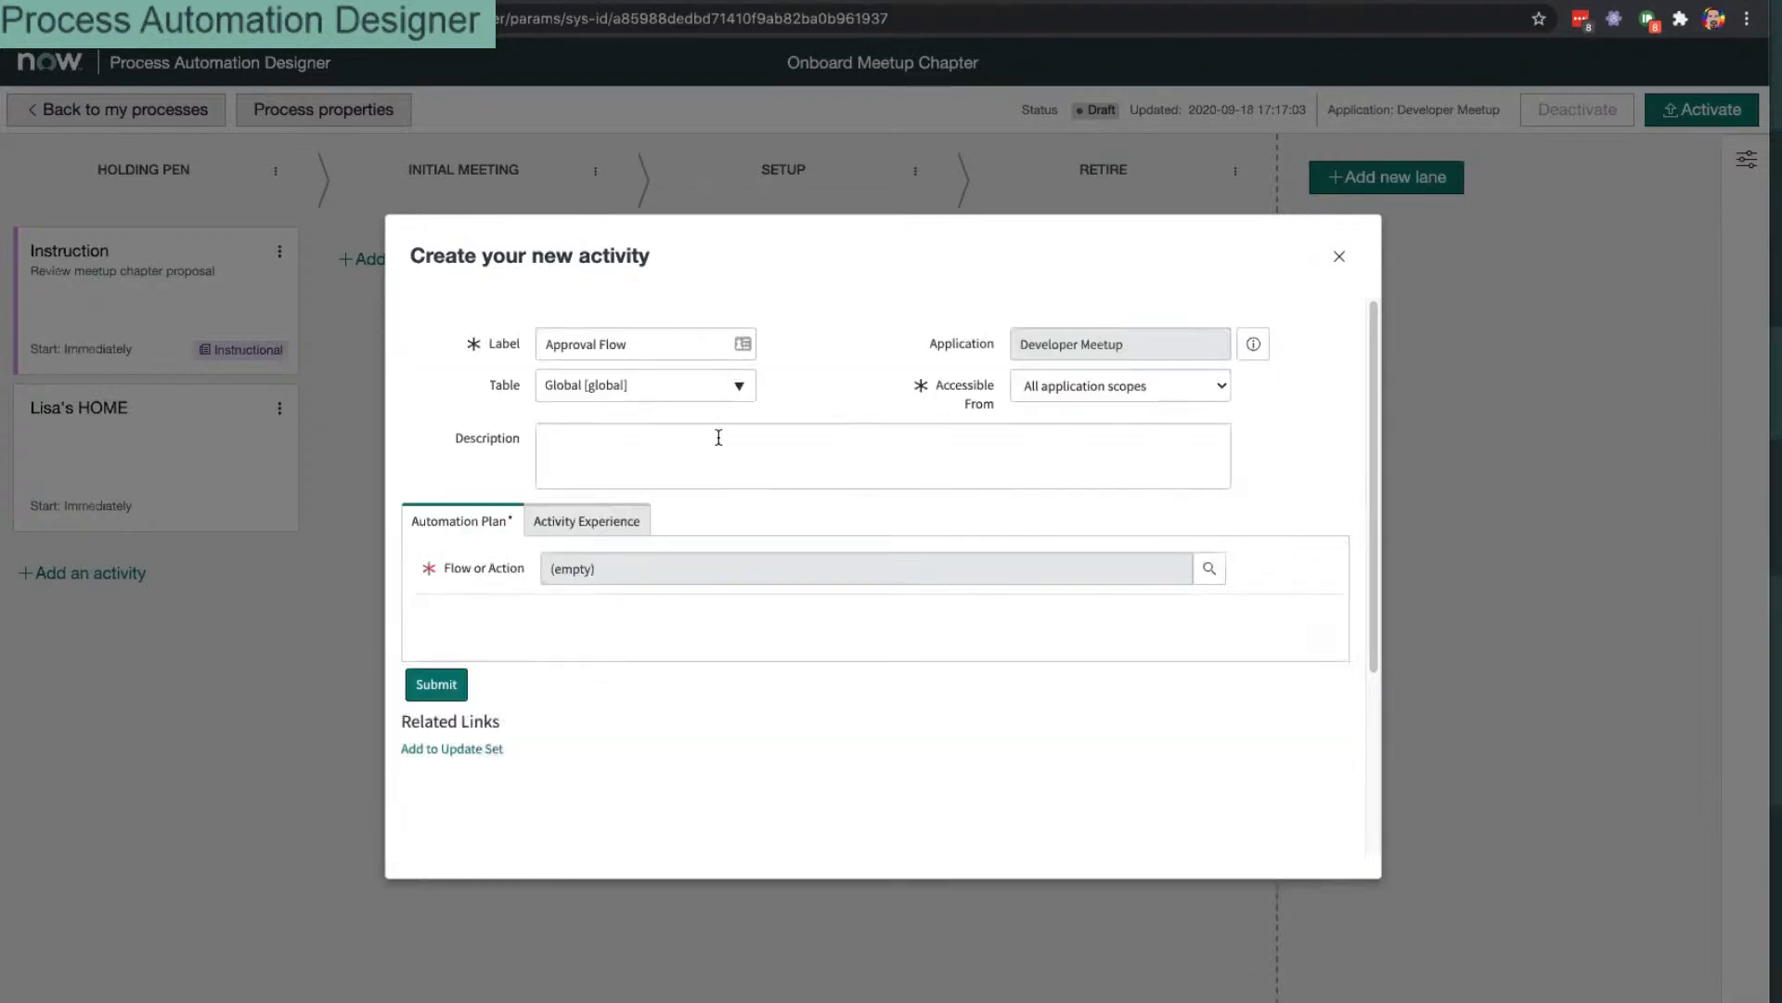
# Step: Review the experience and automation plan settings, then cancel another Flow or Action lookup
pyautogui.click(553, 472)
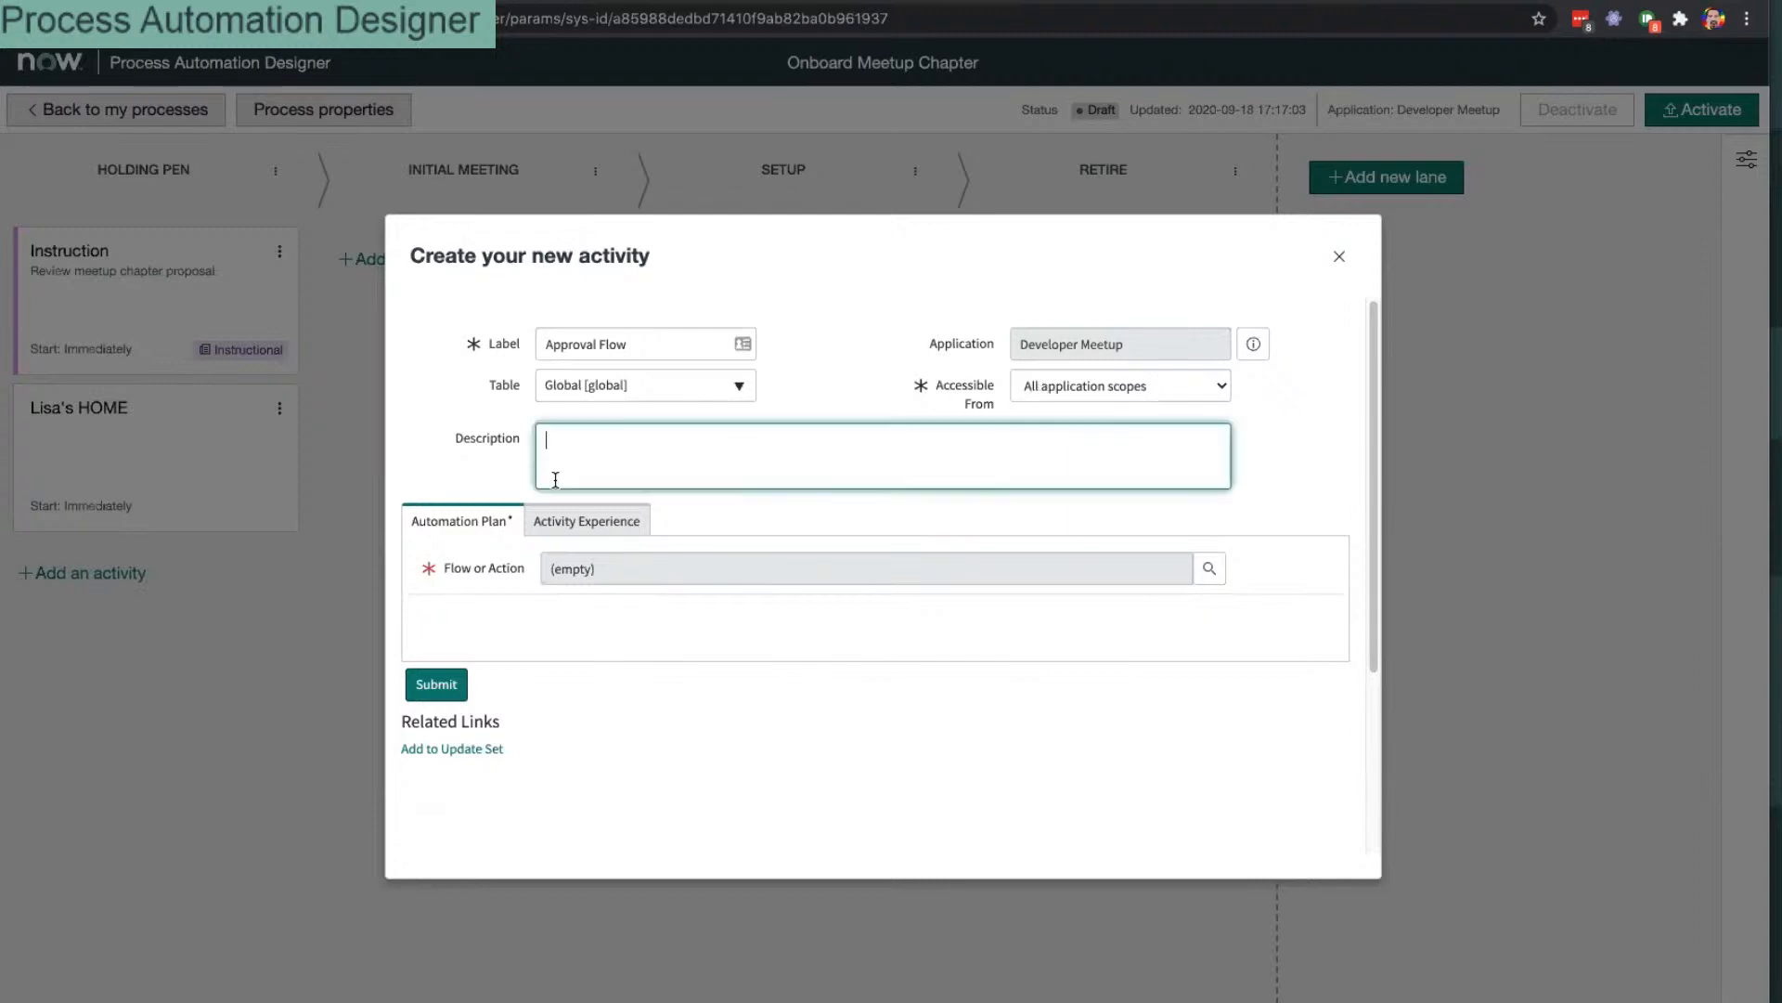
pyautogui.click(562, 521)
pyautogui.click(464, 522)
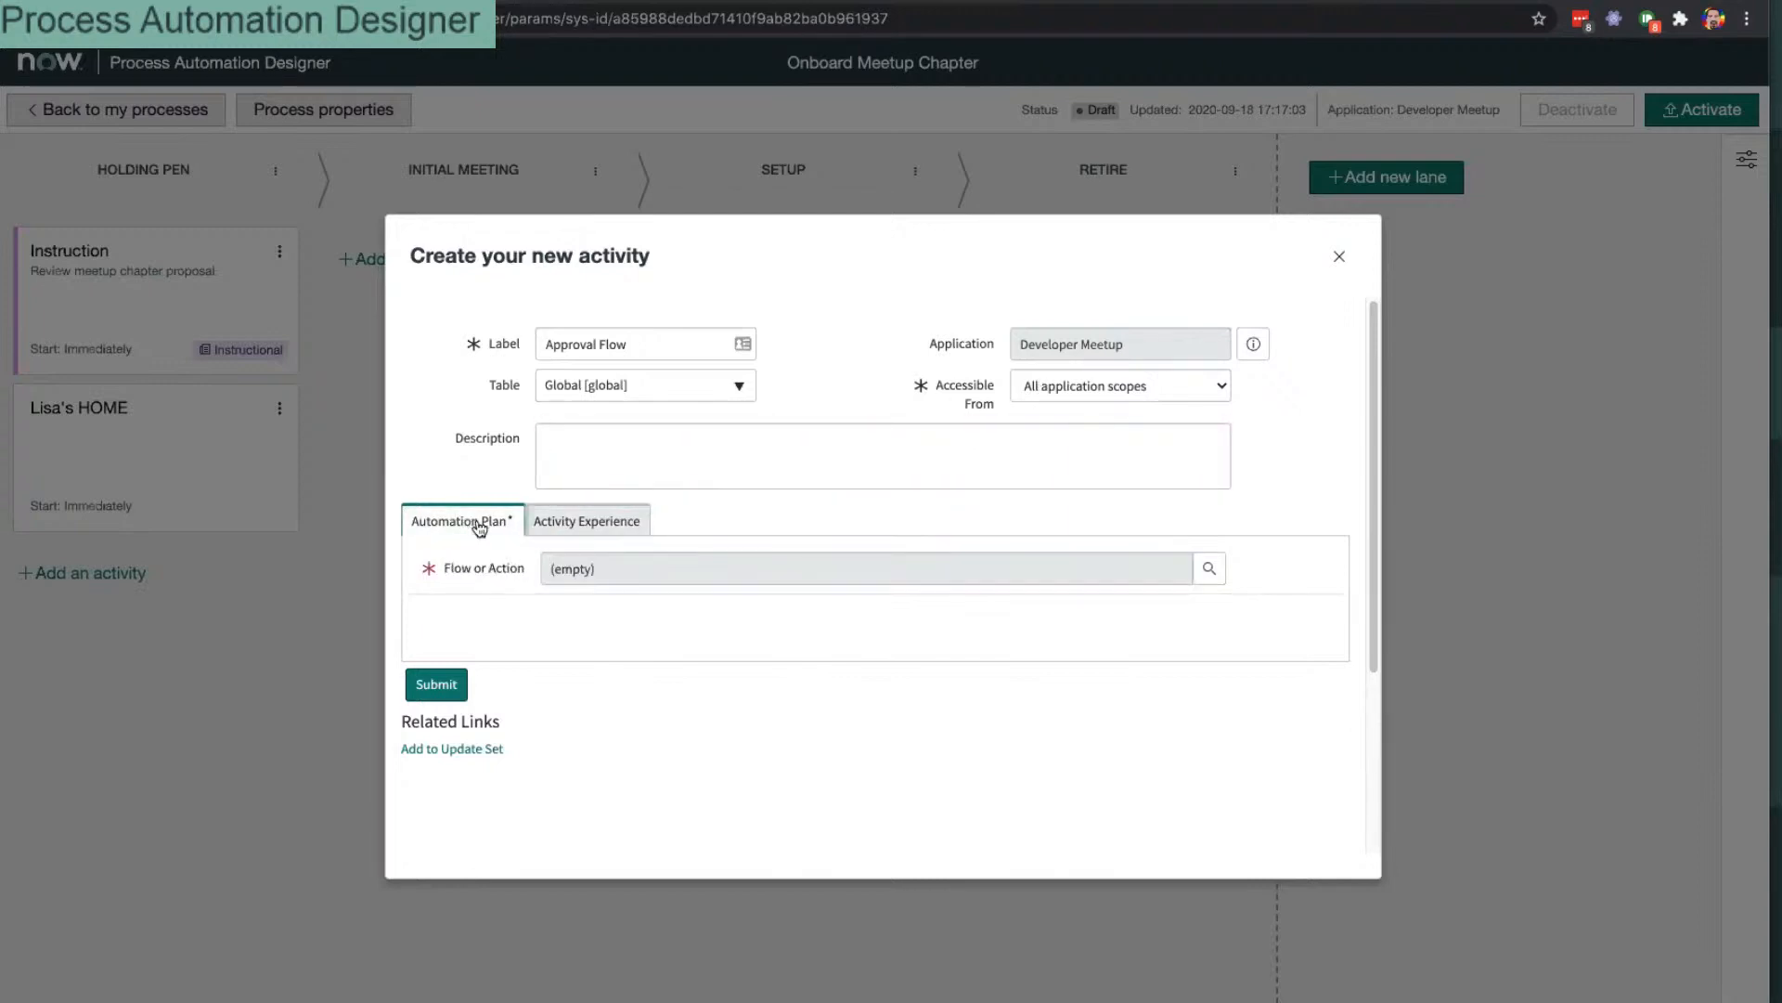
pyautogui.click(1217, 571)
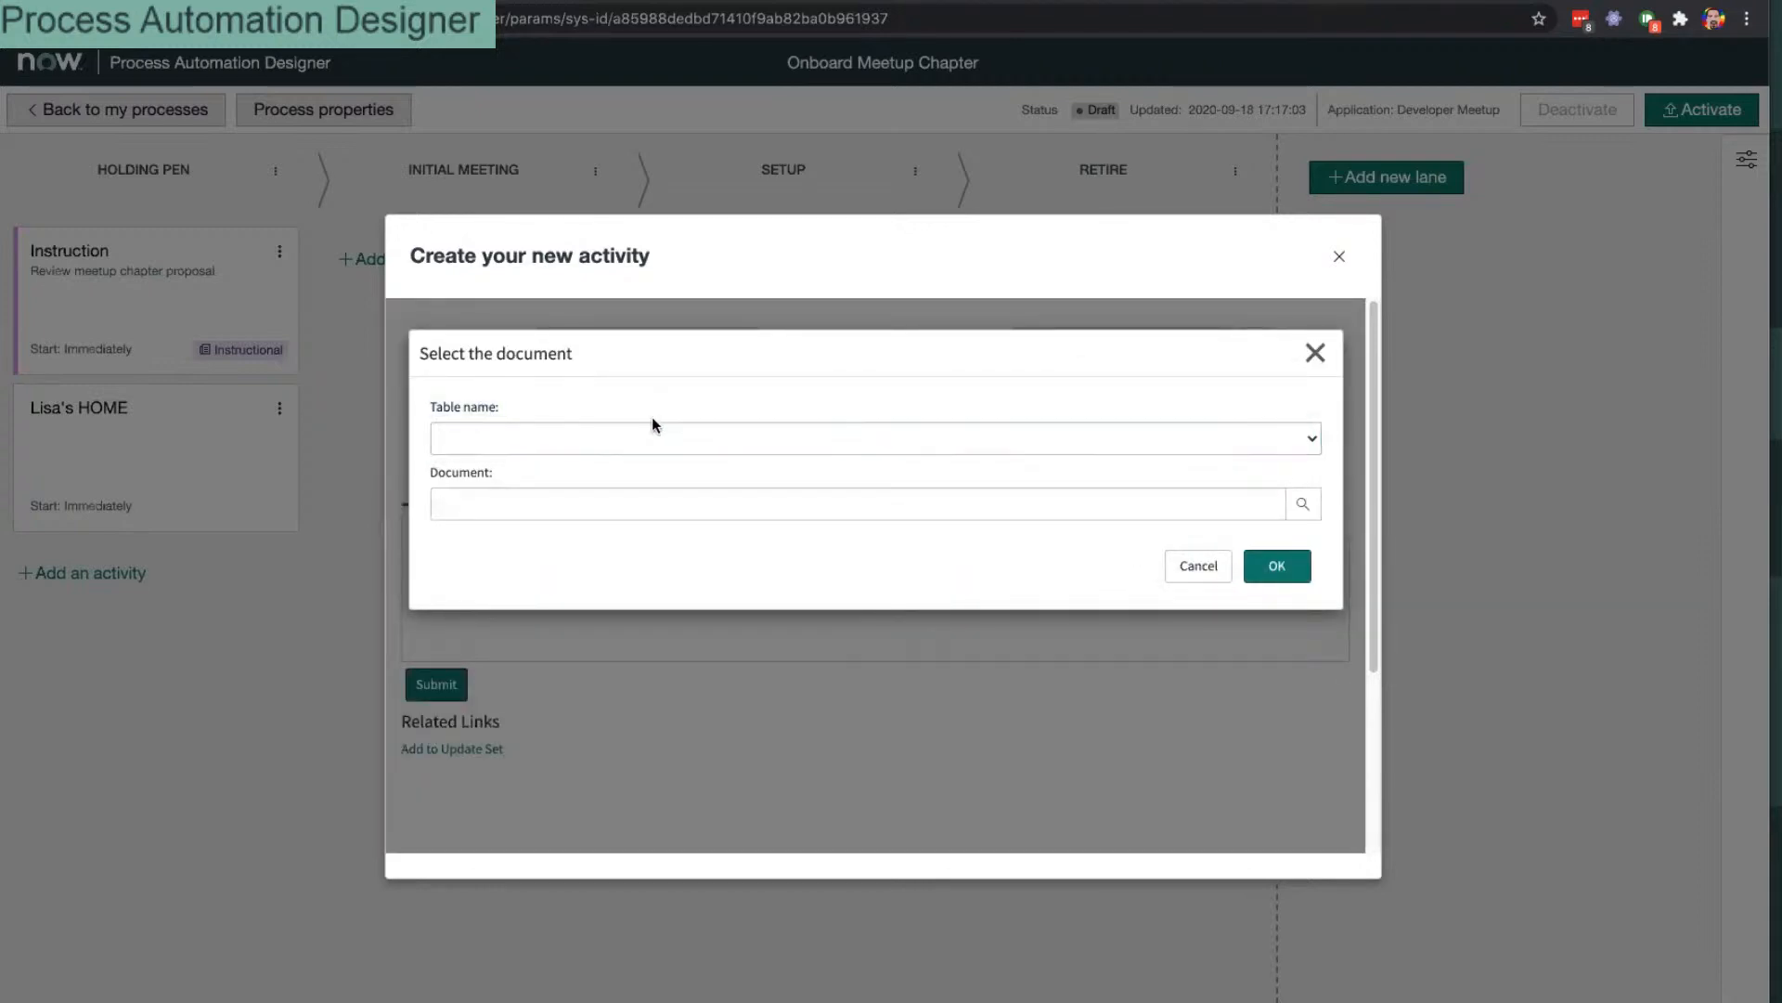
pyautogui.click(1198, 565)
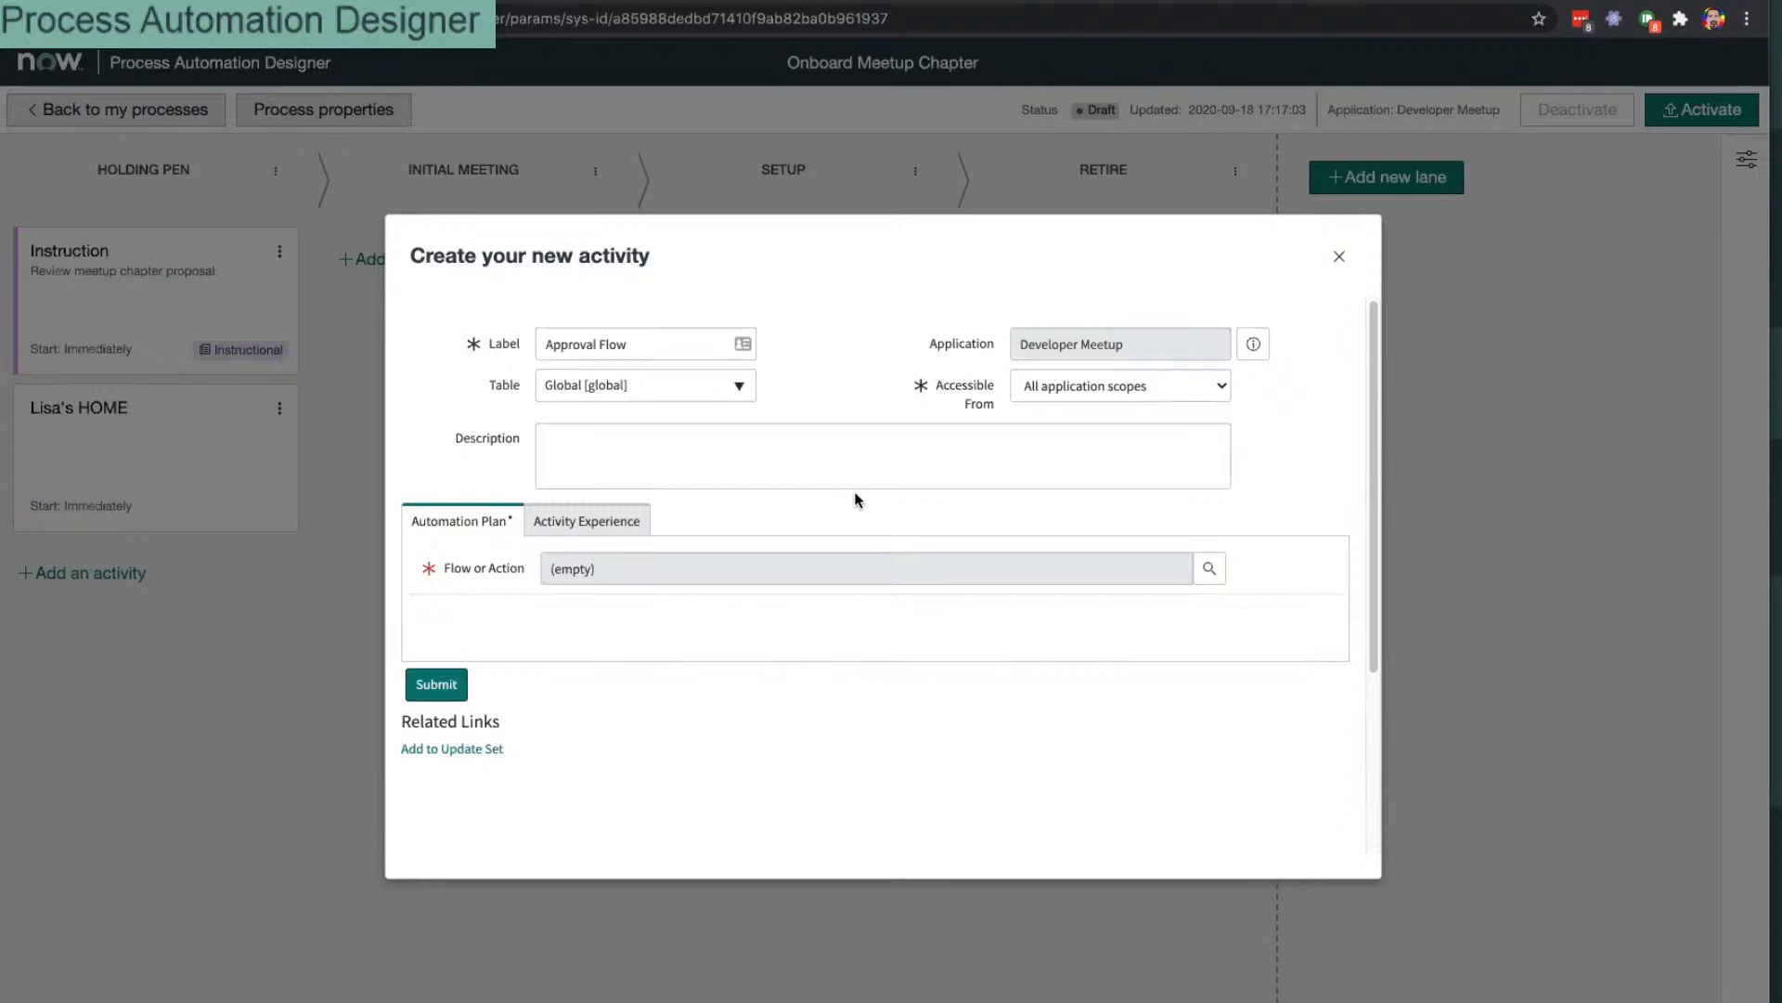
# Step: Abandon the custom activity and add a Placeholder to Holding Pen, saved as 'Approval Flow'
pyautogui.click(1337, 259)
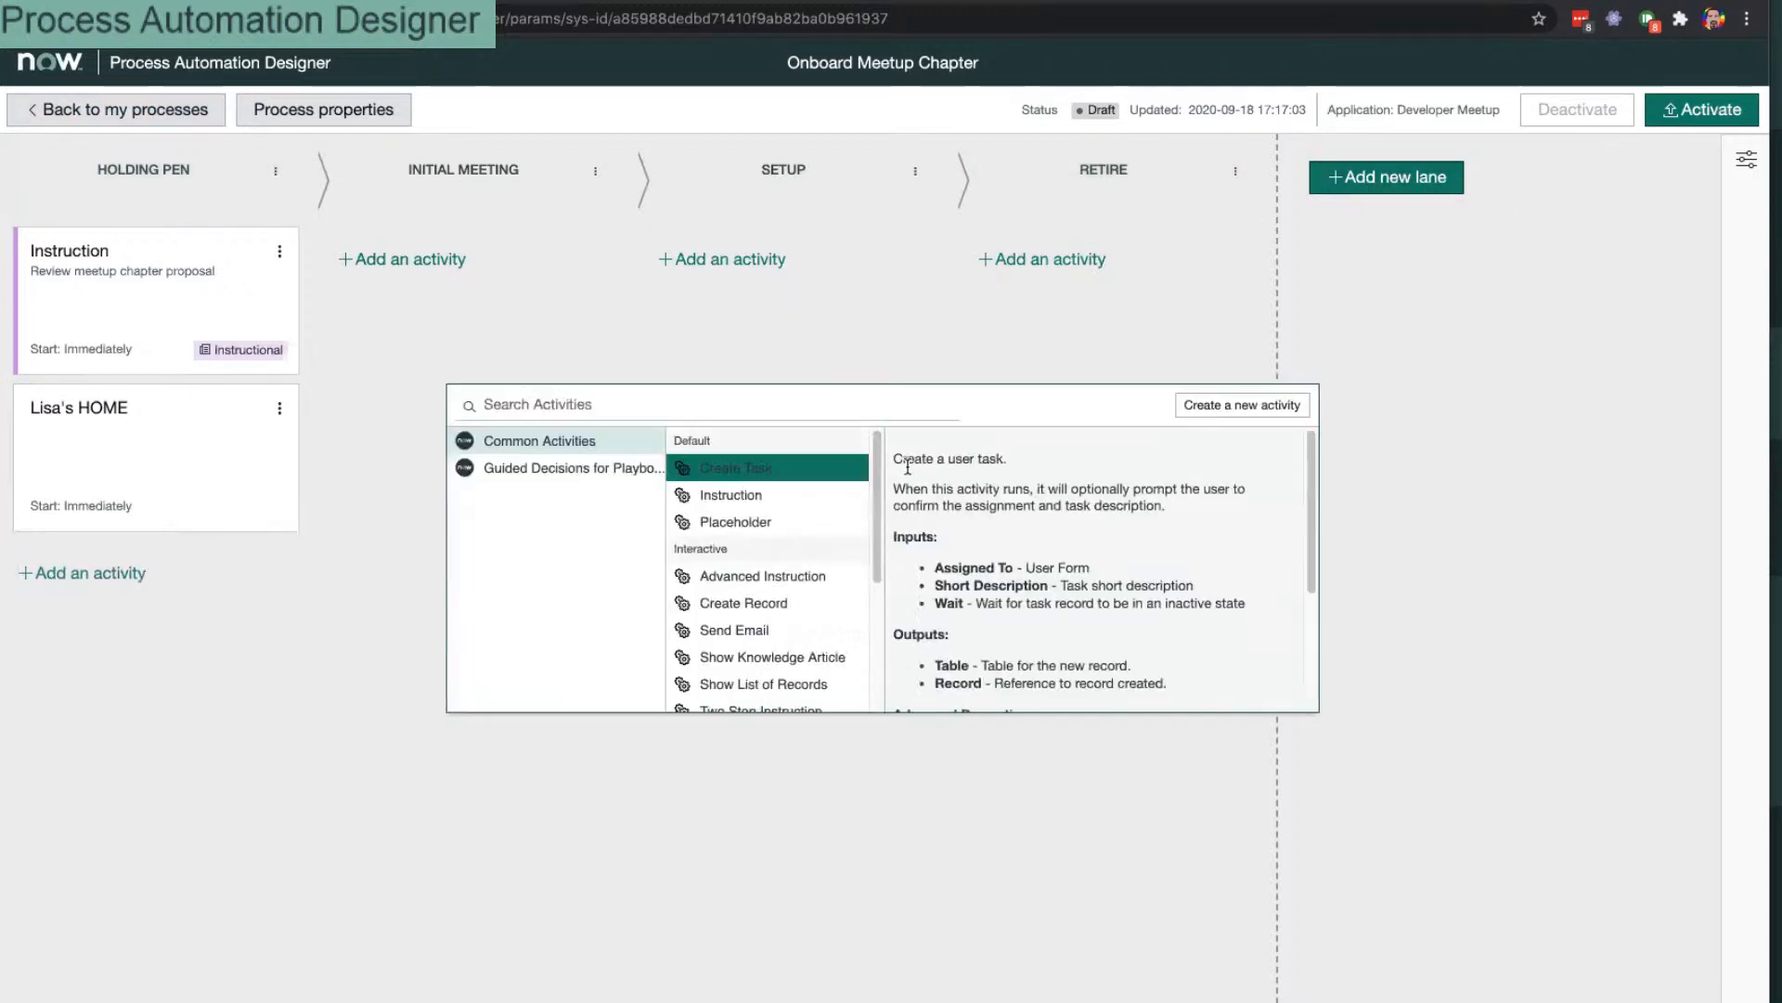
pyautogui.doubleClick(740, 521)
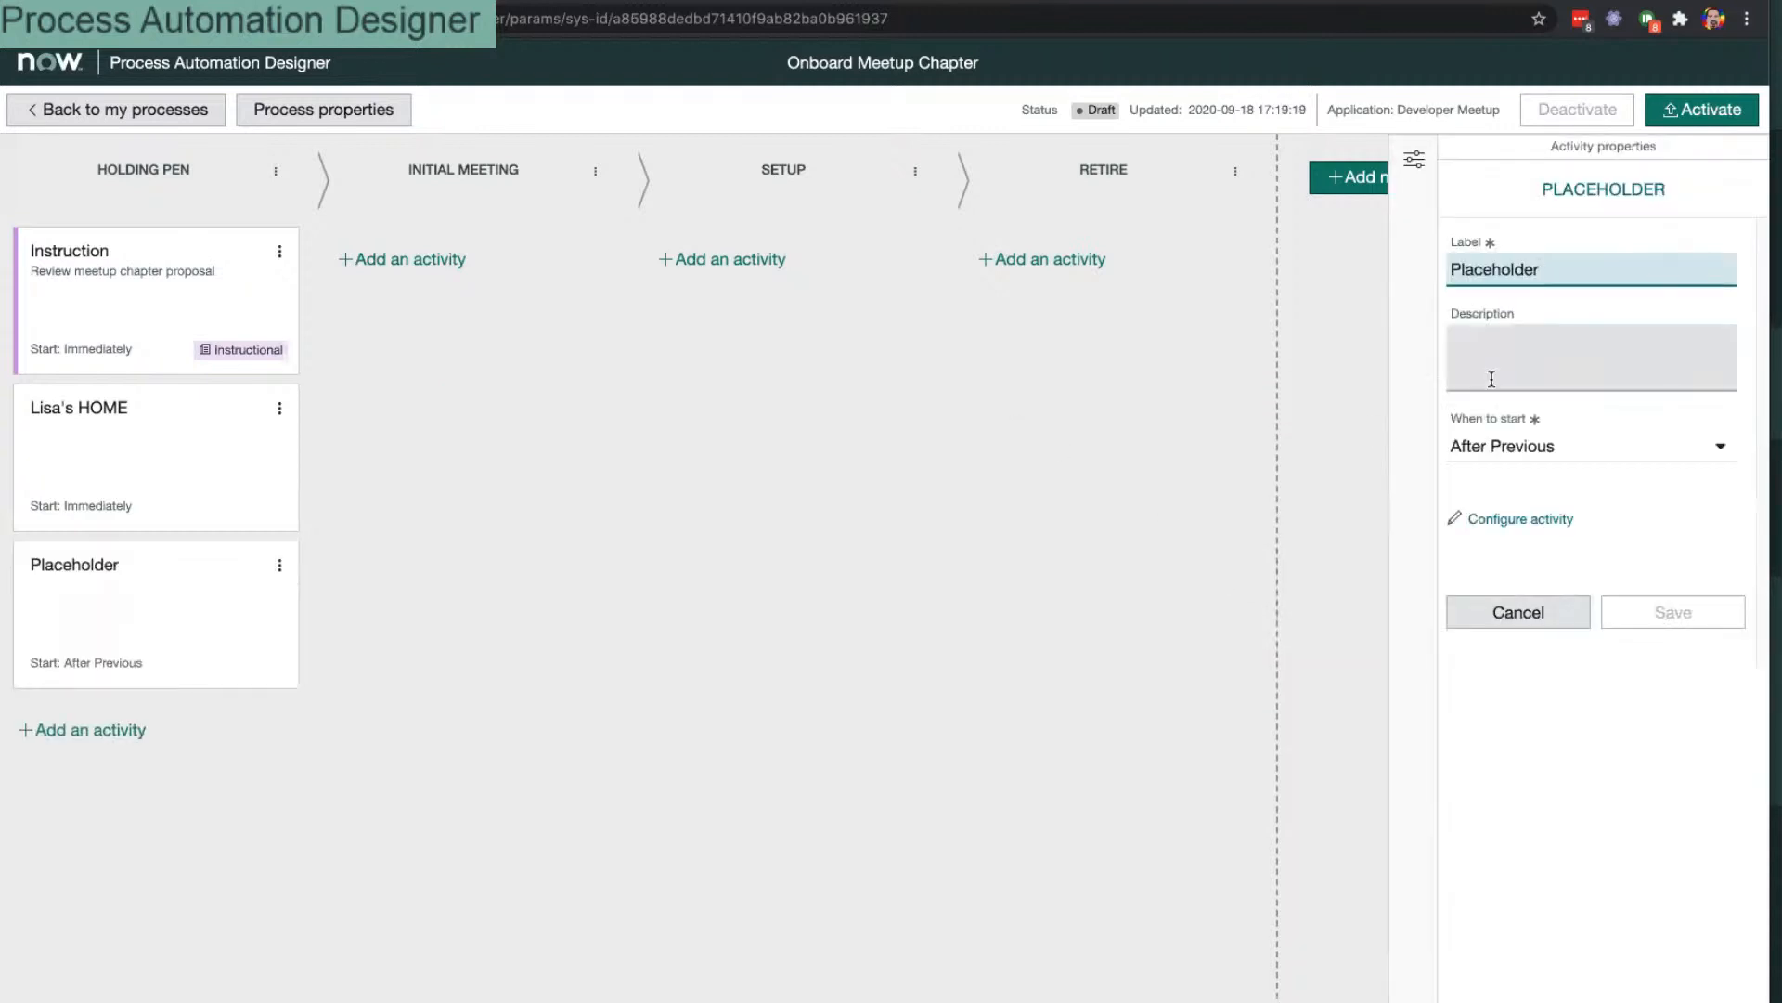
pyautogui.doubleClick(1501, 289)
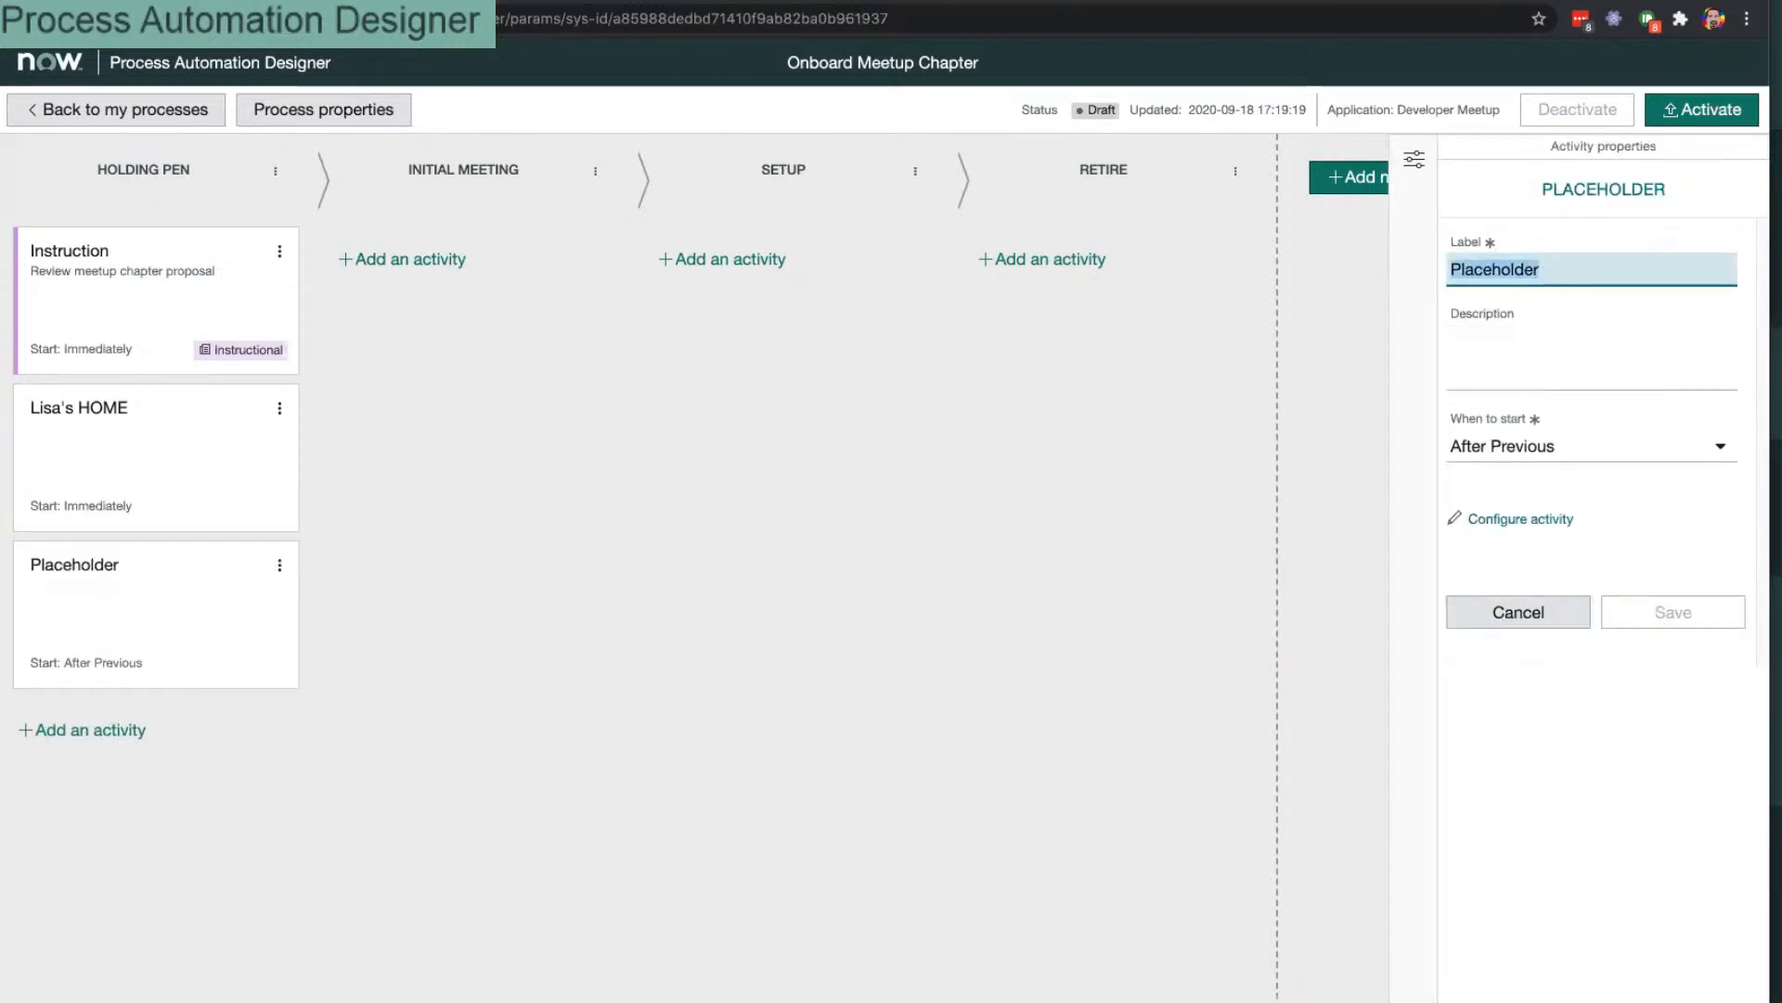
pyautogui.write('Approval Flow')
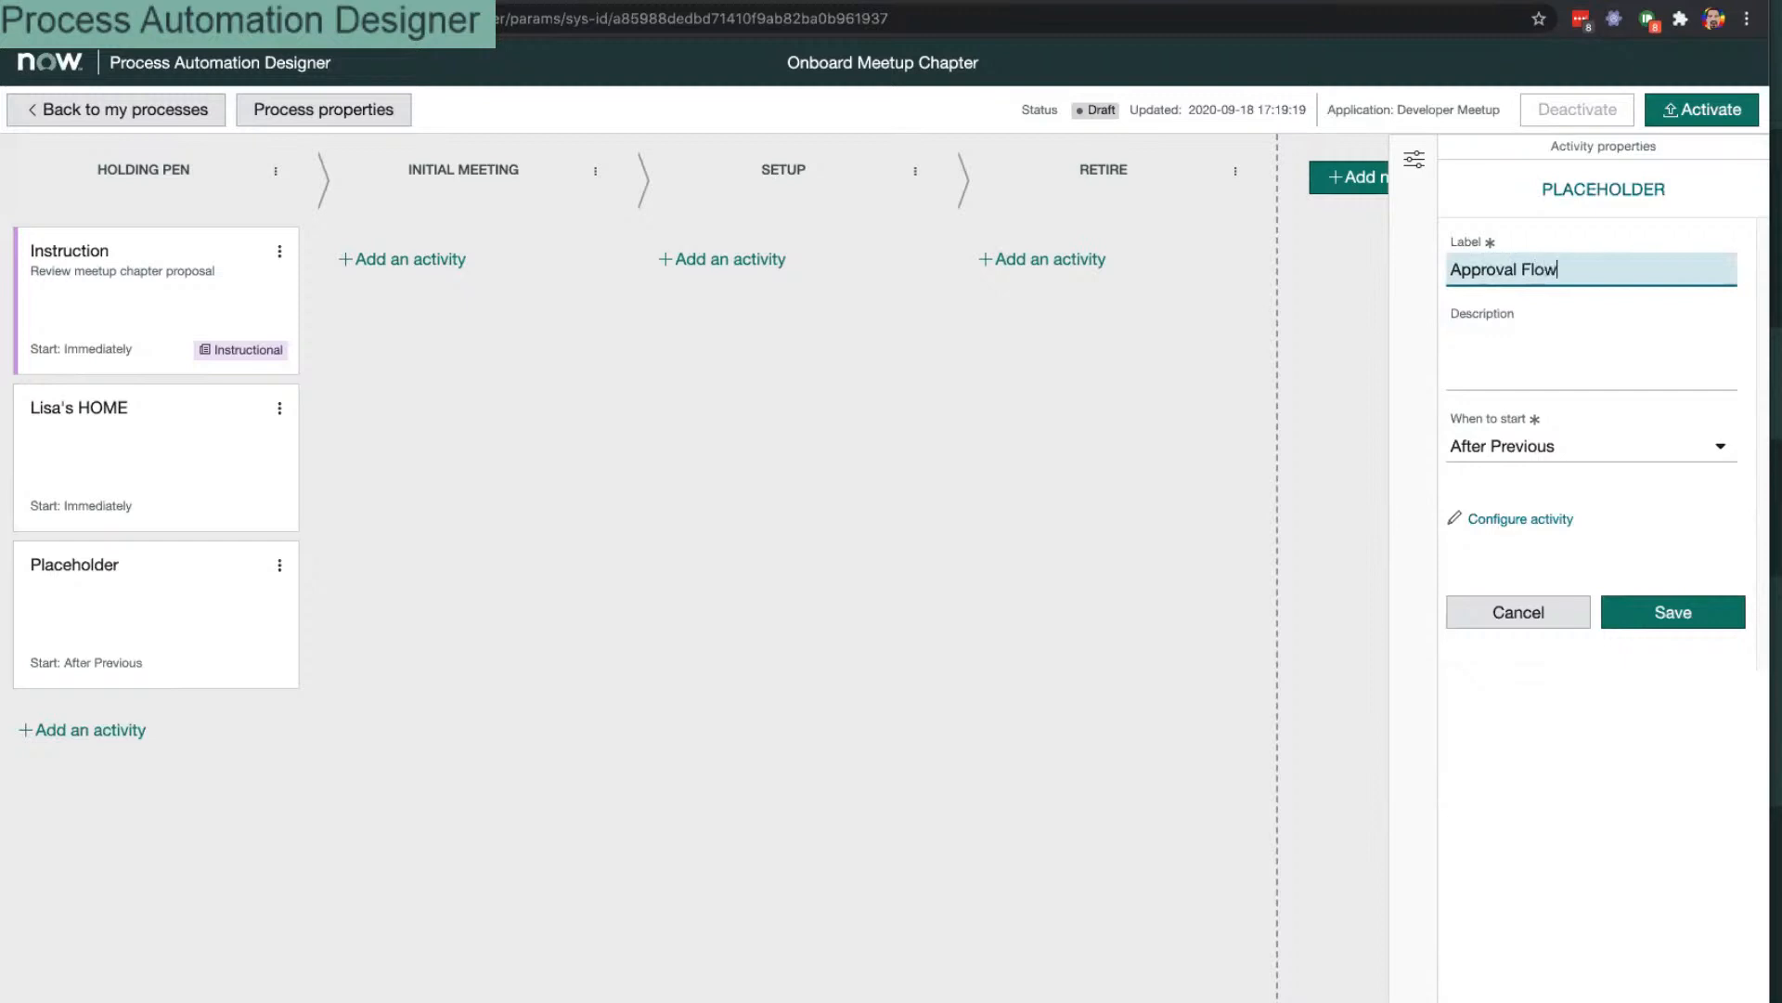
pyautogui.click(1654, 613)
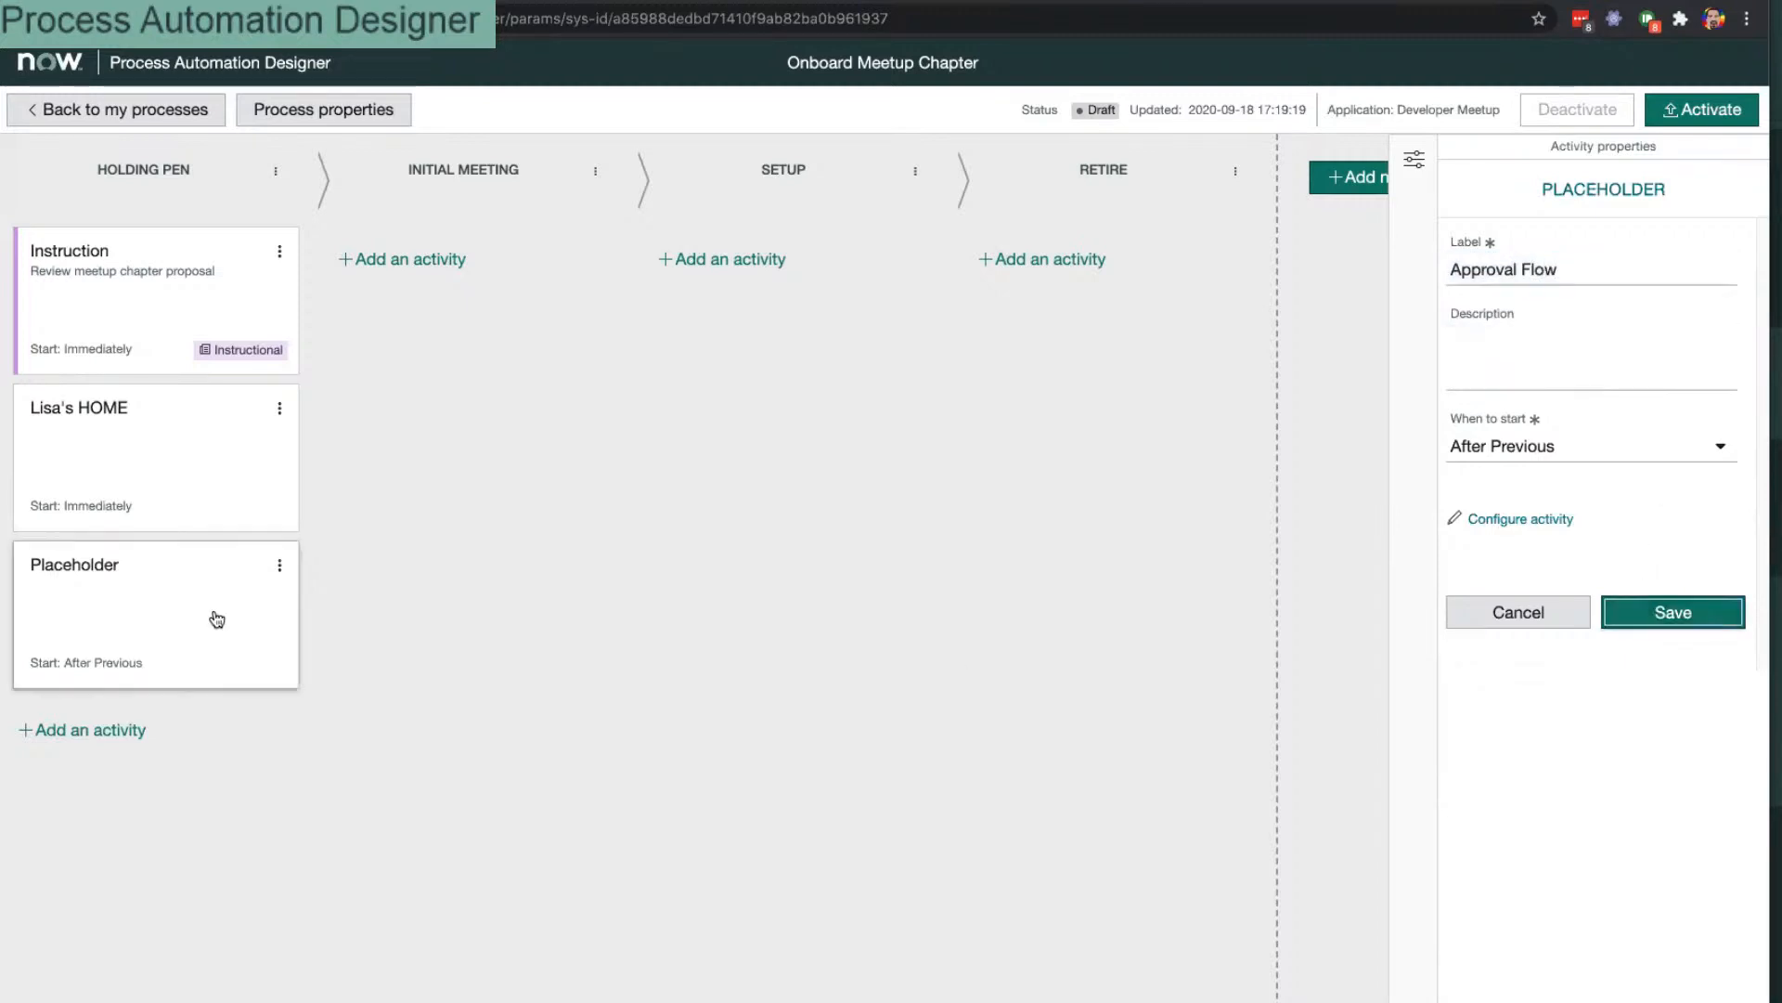
pyautogui.click(432, 260)
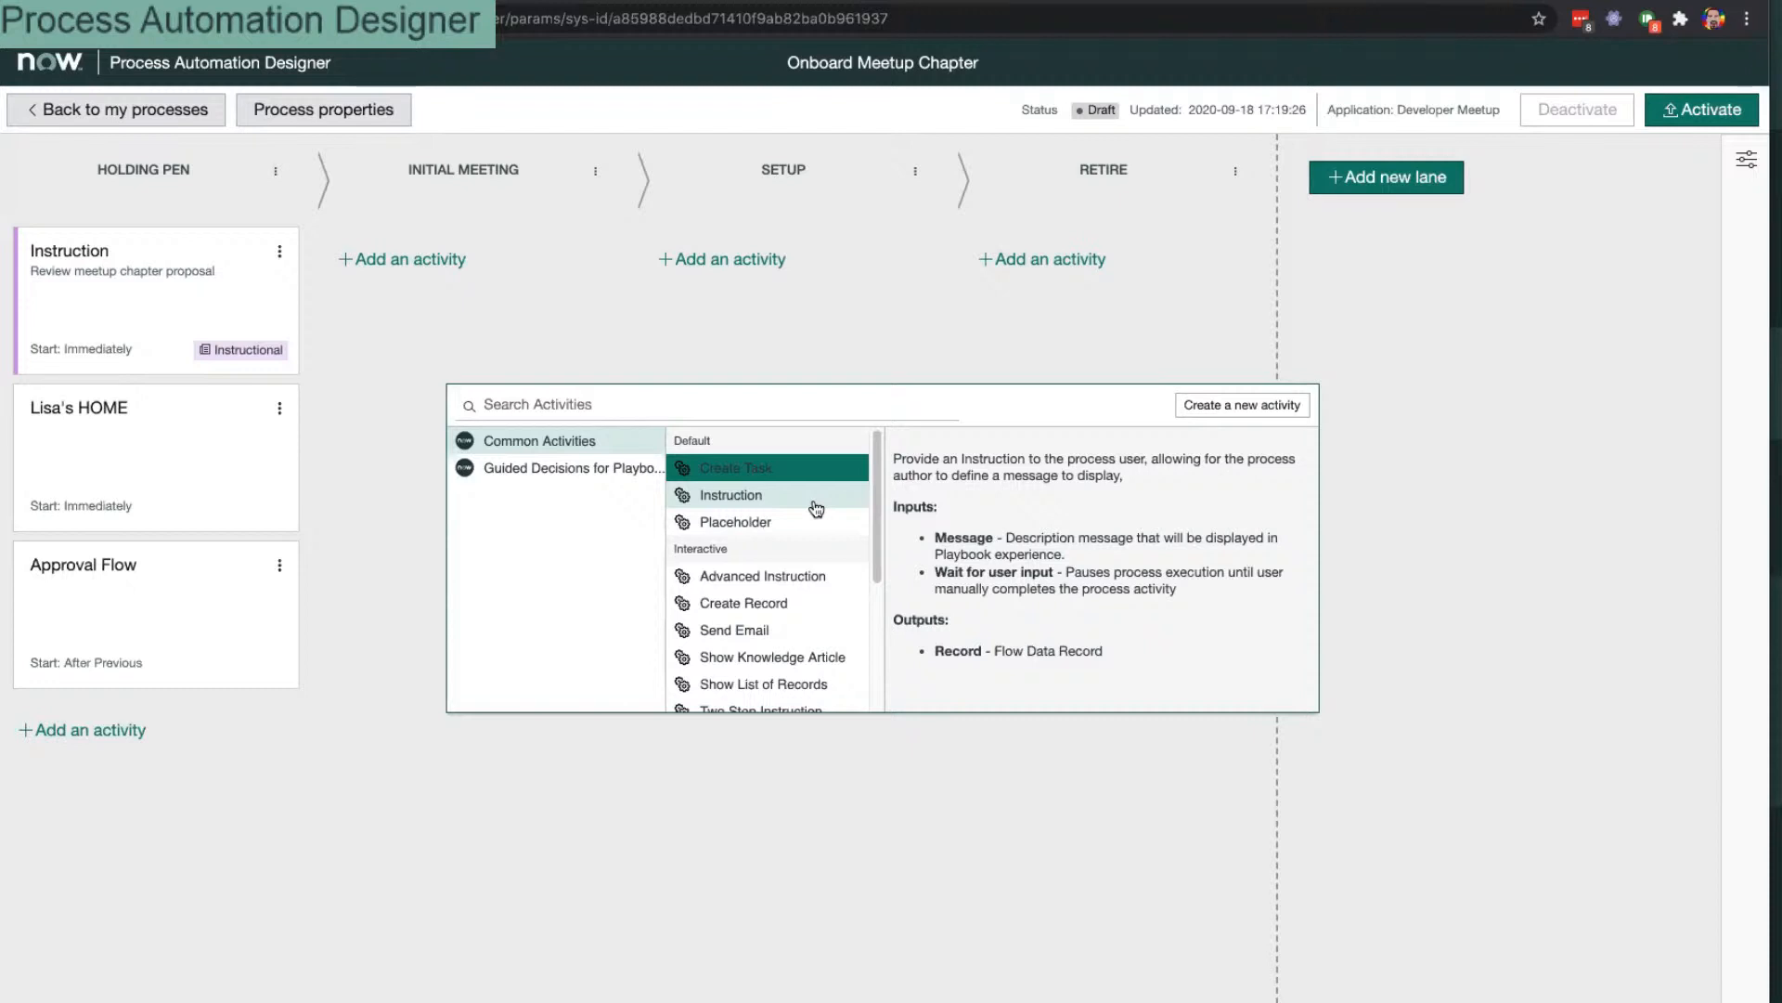
# Step: Add a Create Record activity to Initial Meeting with its table set to Admin Task
pyautogui.click(797, 613)
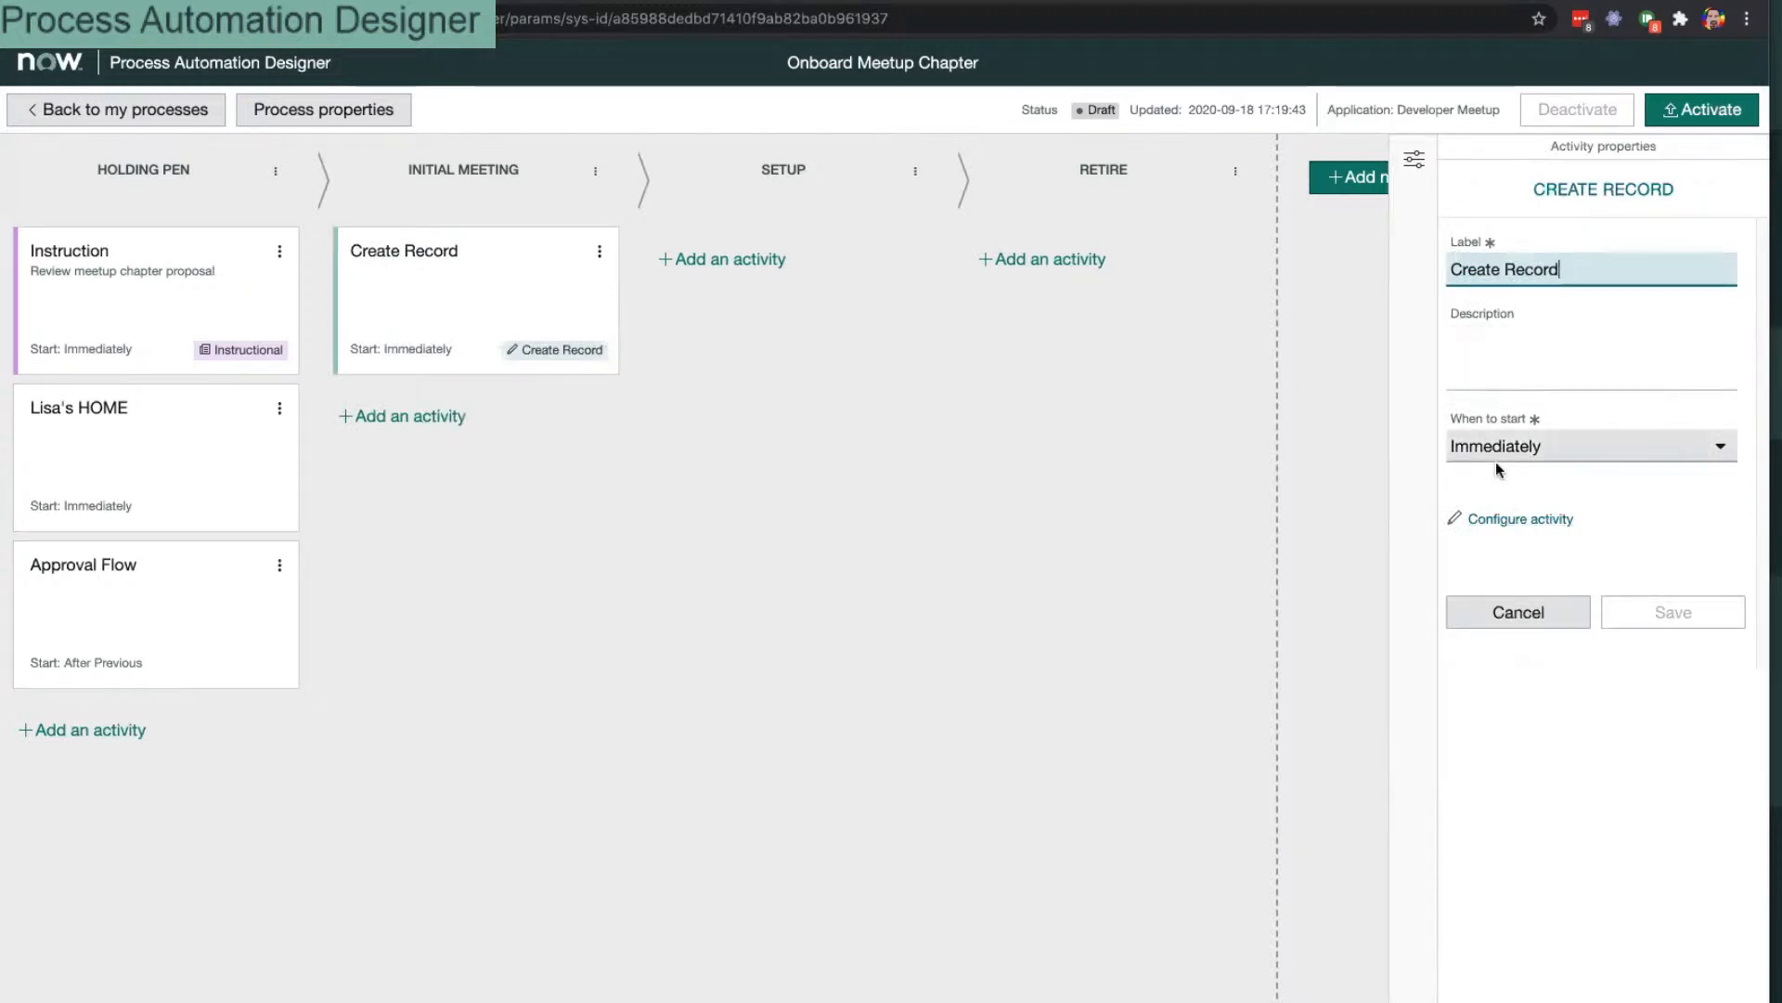
pyautogui.click(1521, 518)
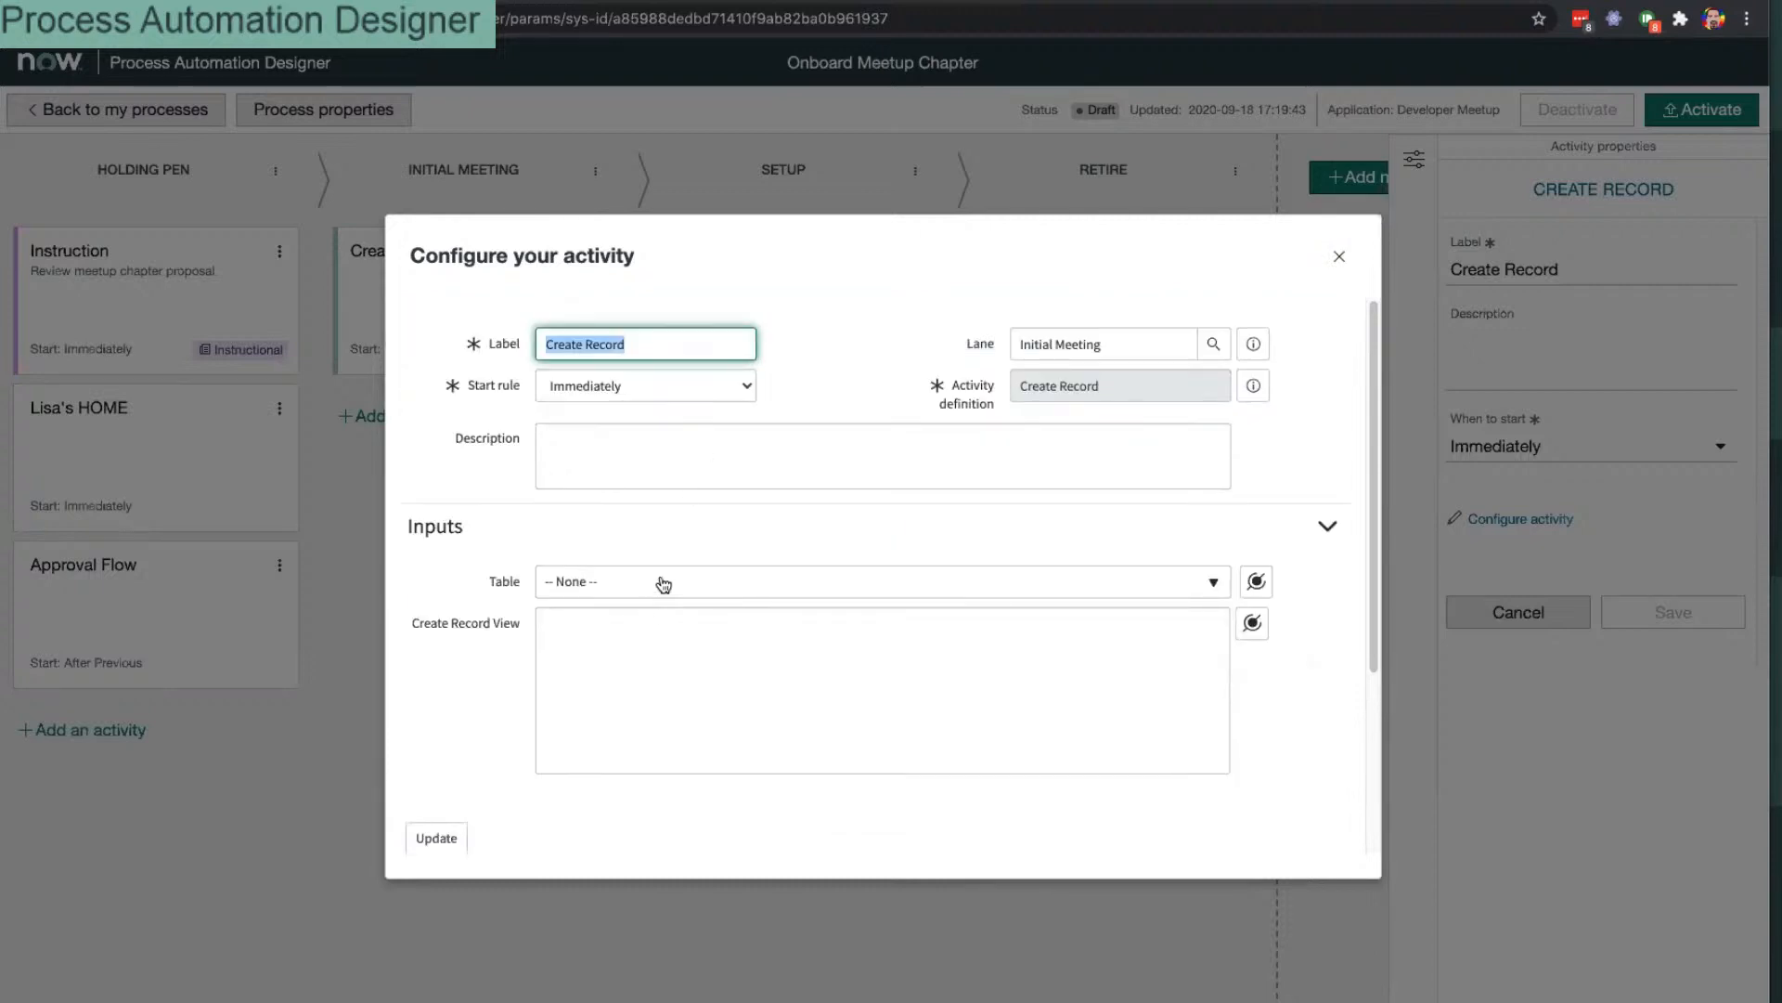
pyautogui.click(684, 557)
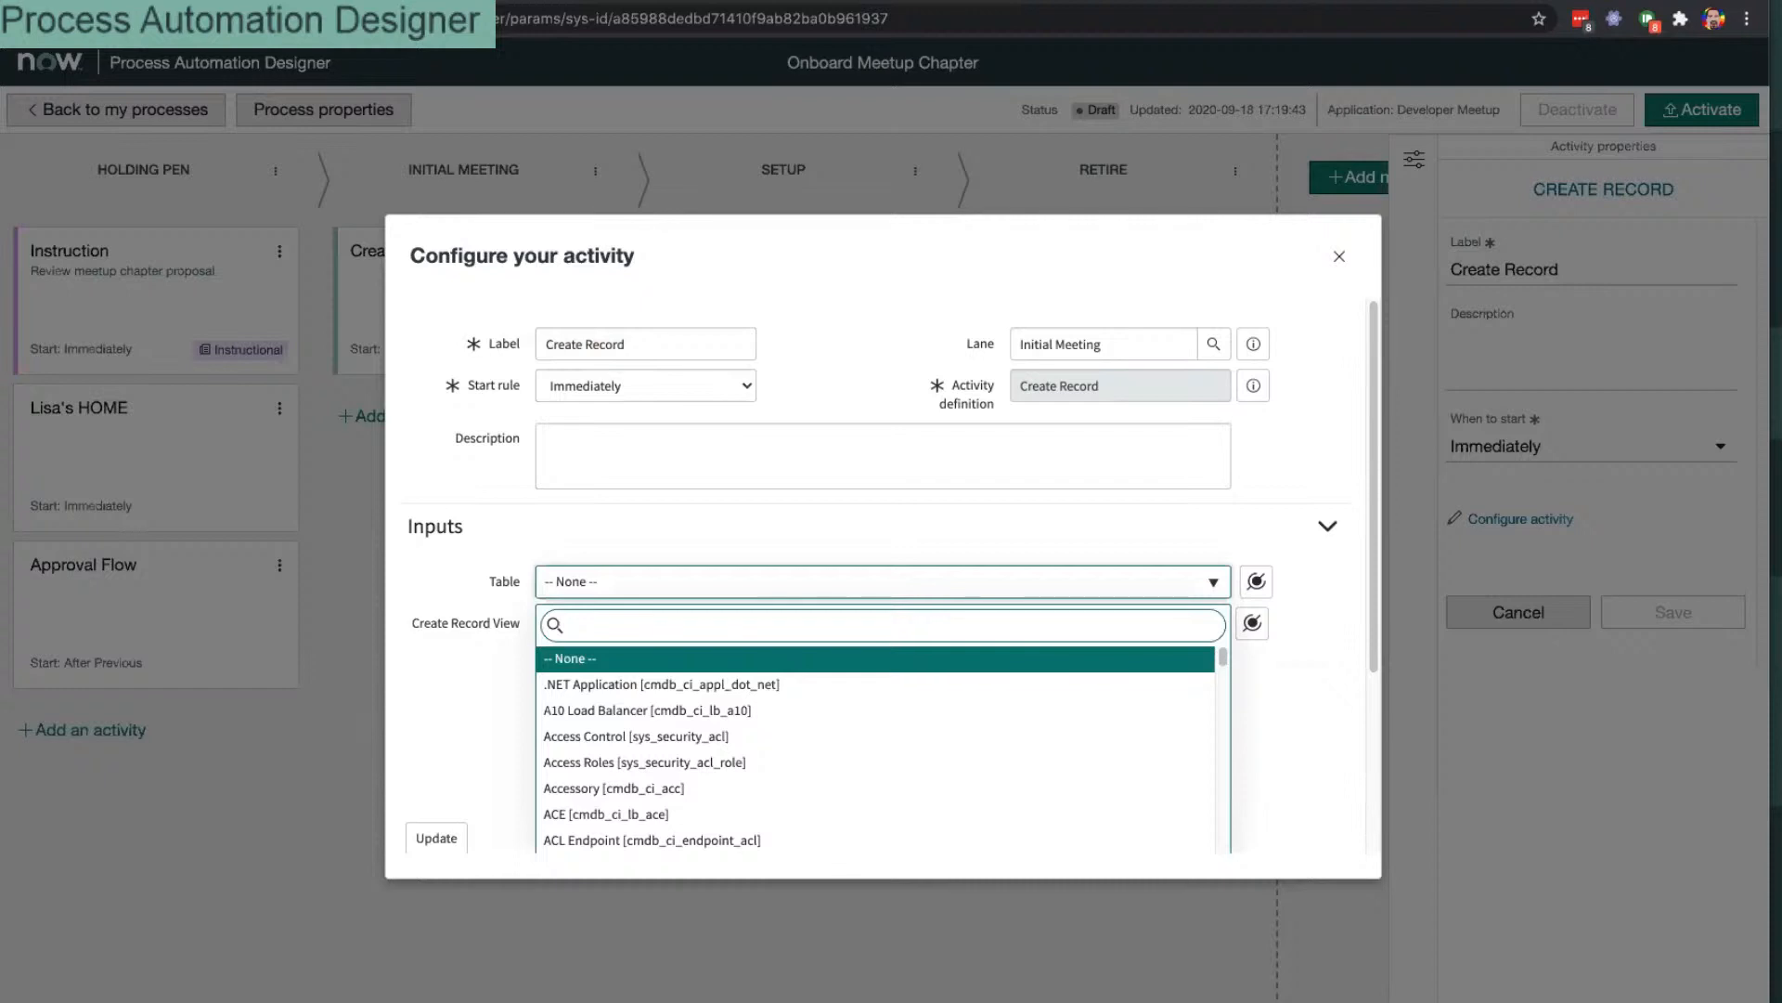
pyautogui.write('admin')
pyautogui.press('Return')
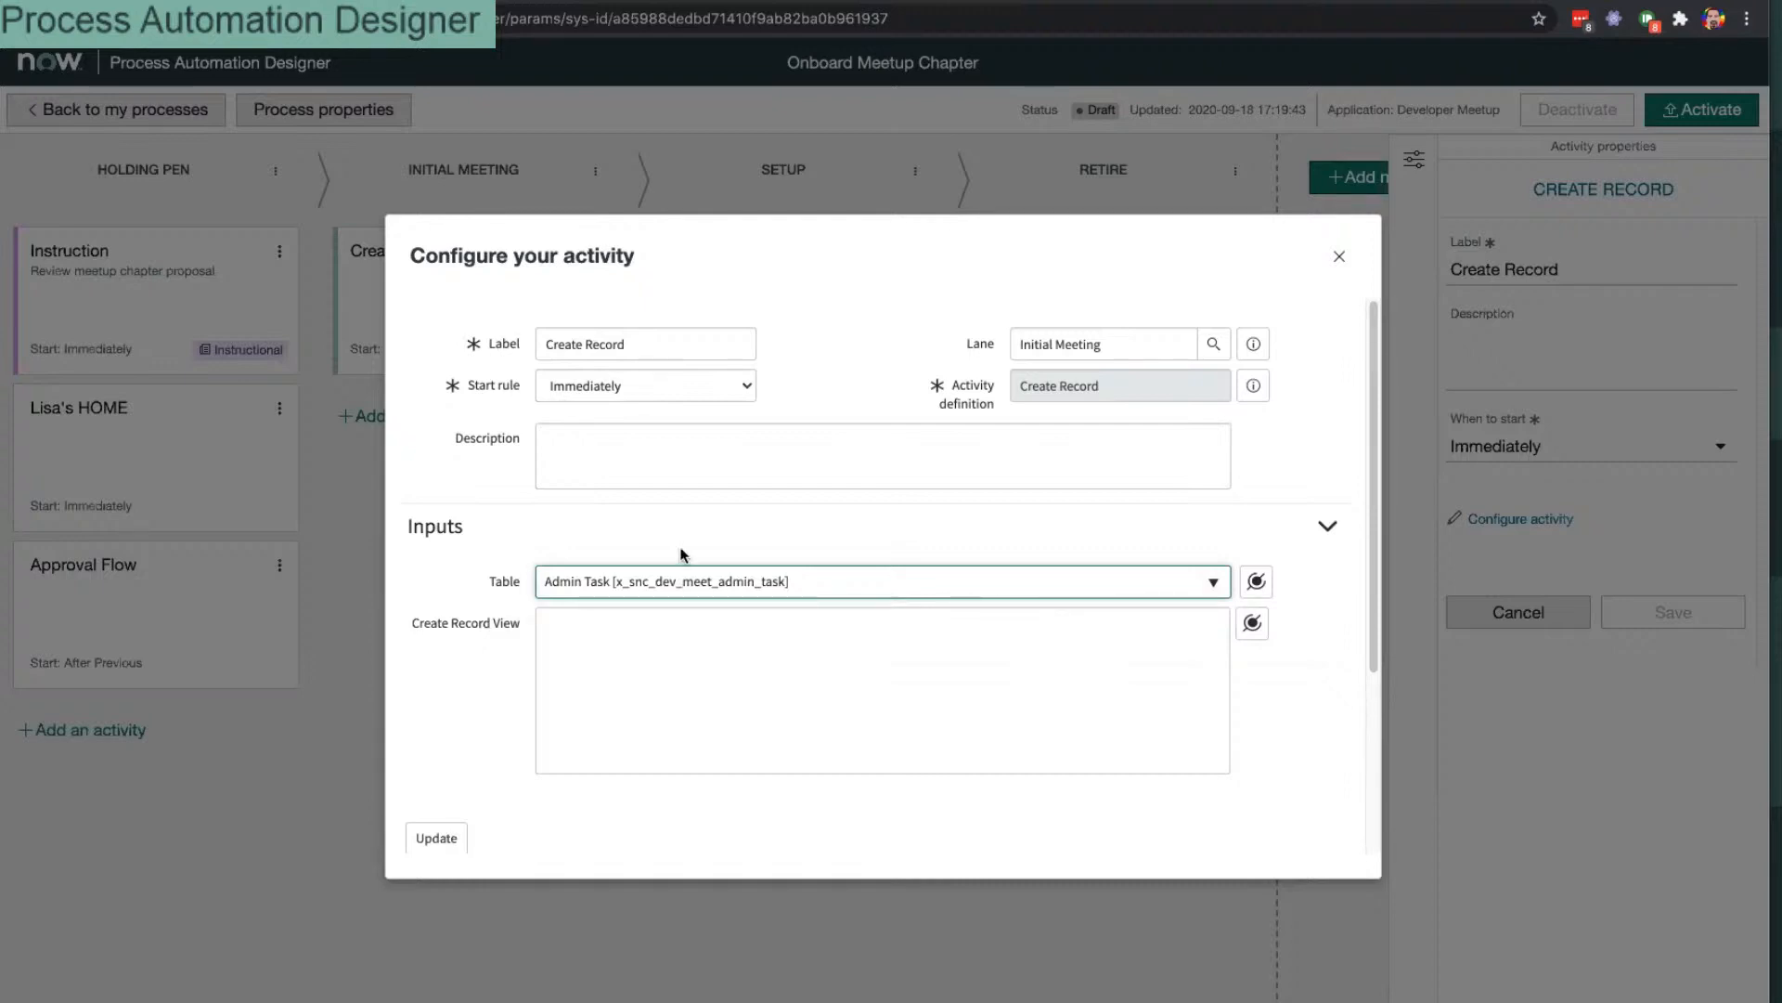
pyautogui.click(639, 683)
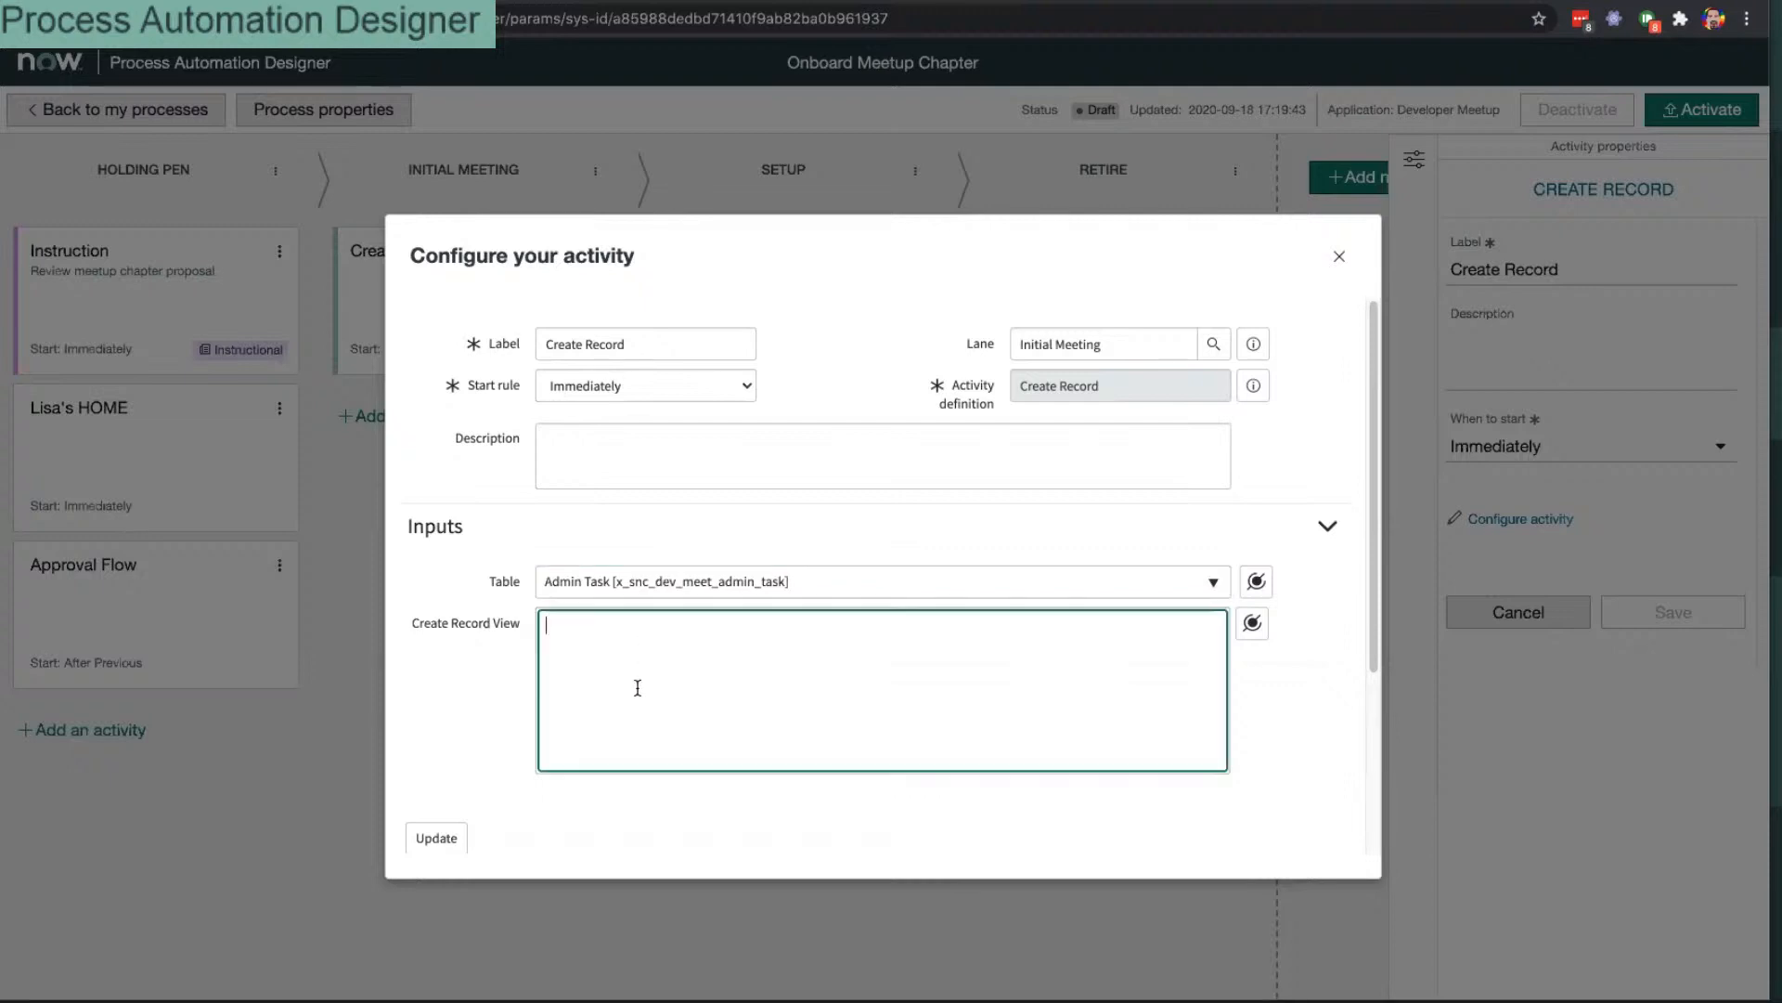
pyautogui.click(1253, 623)
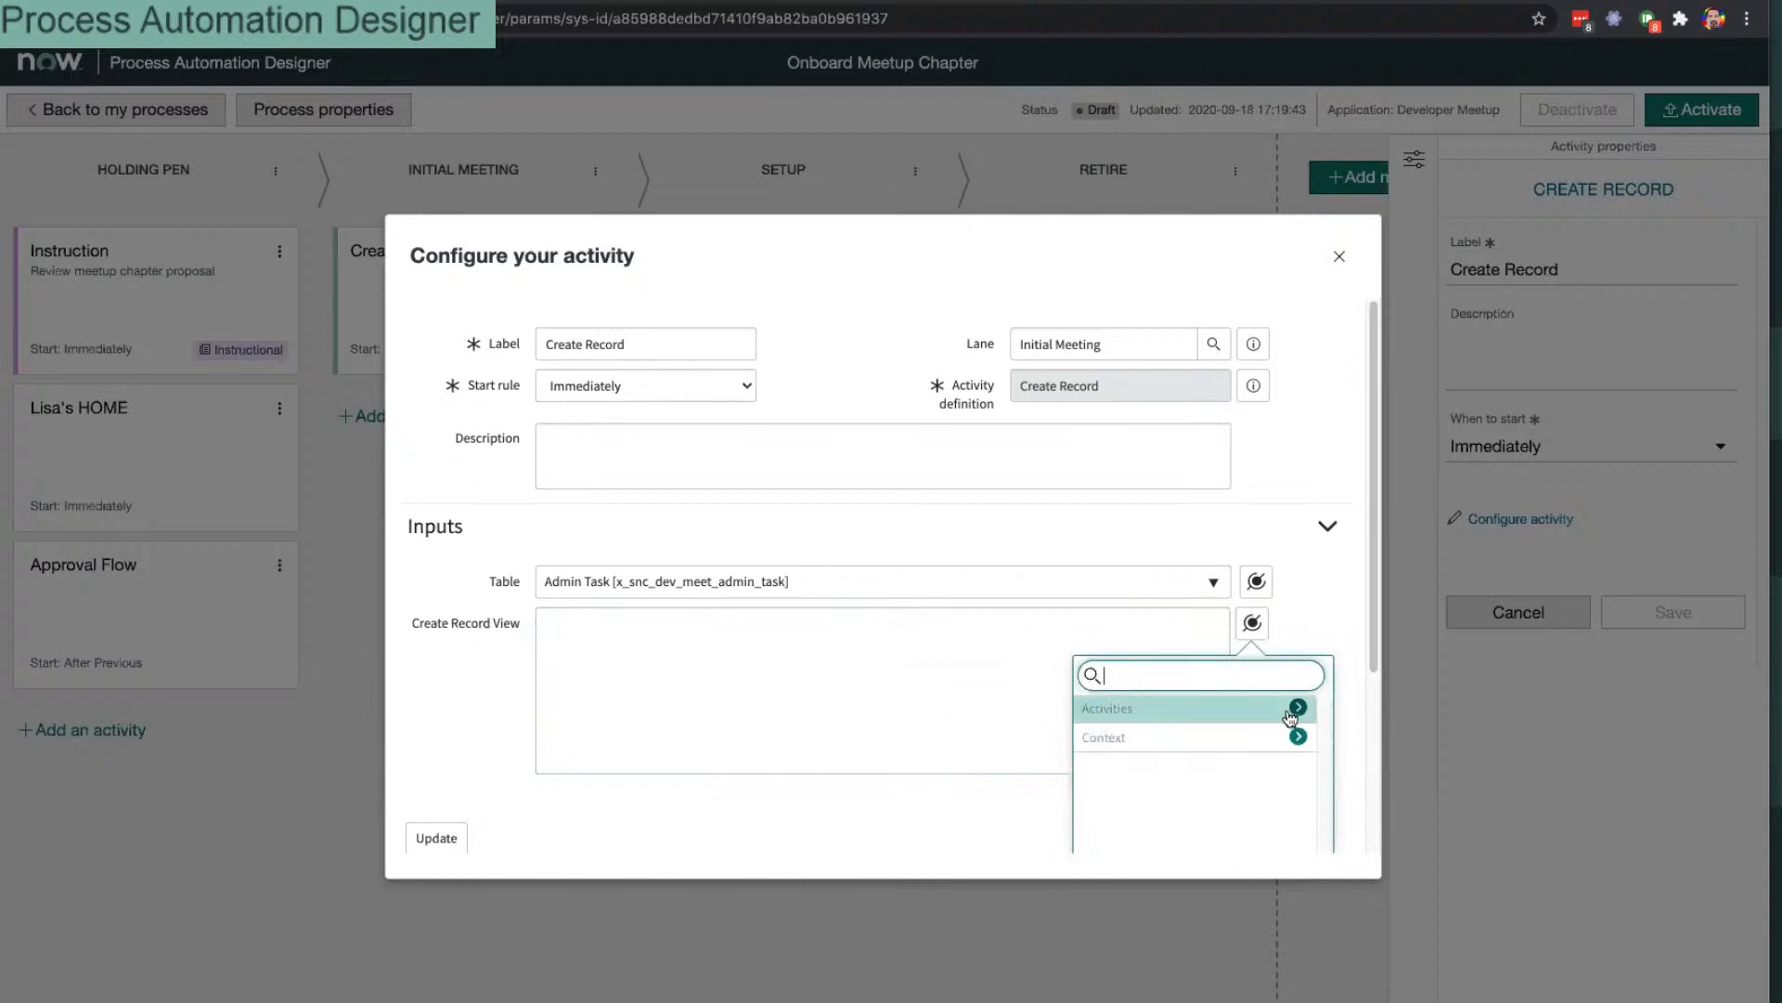
pyautogui.click(1298, 707)
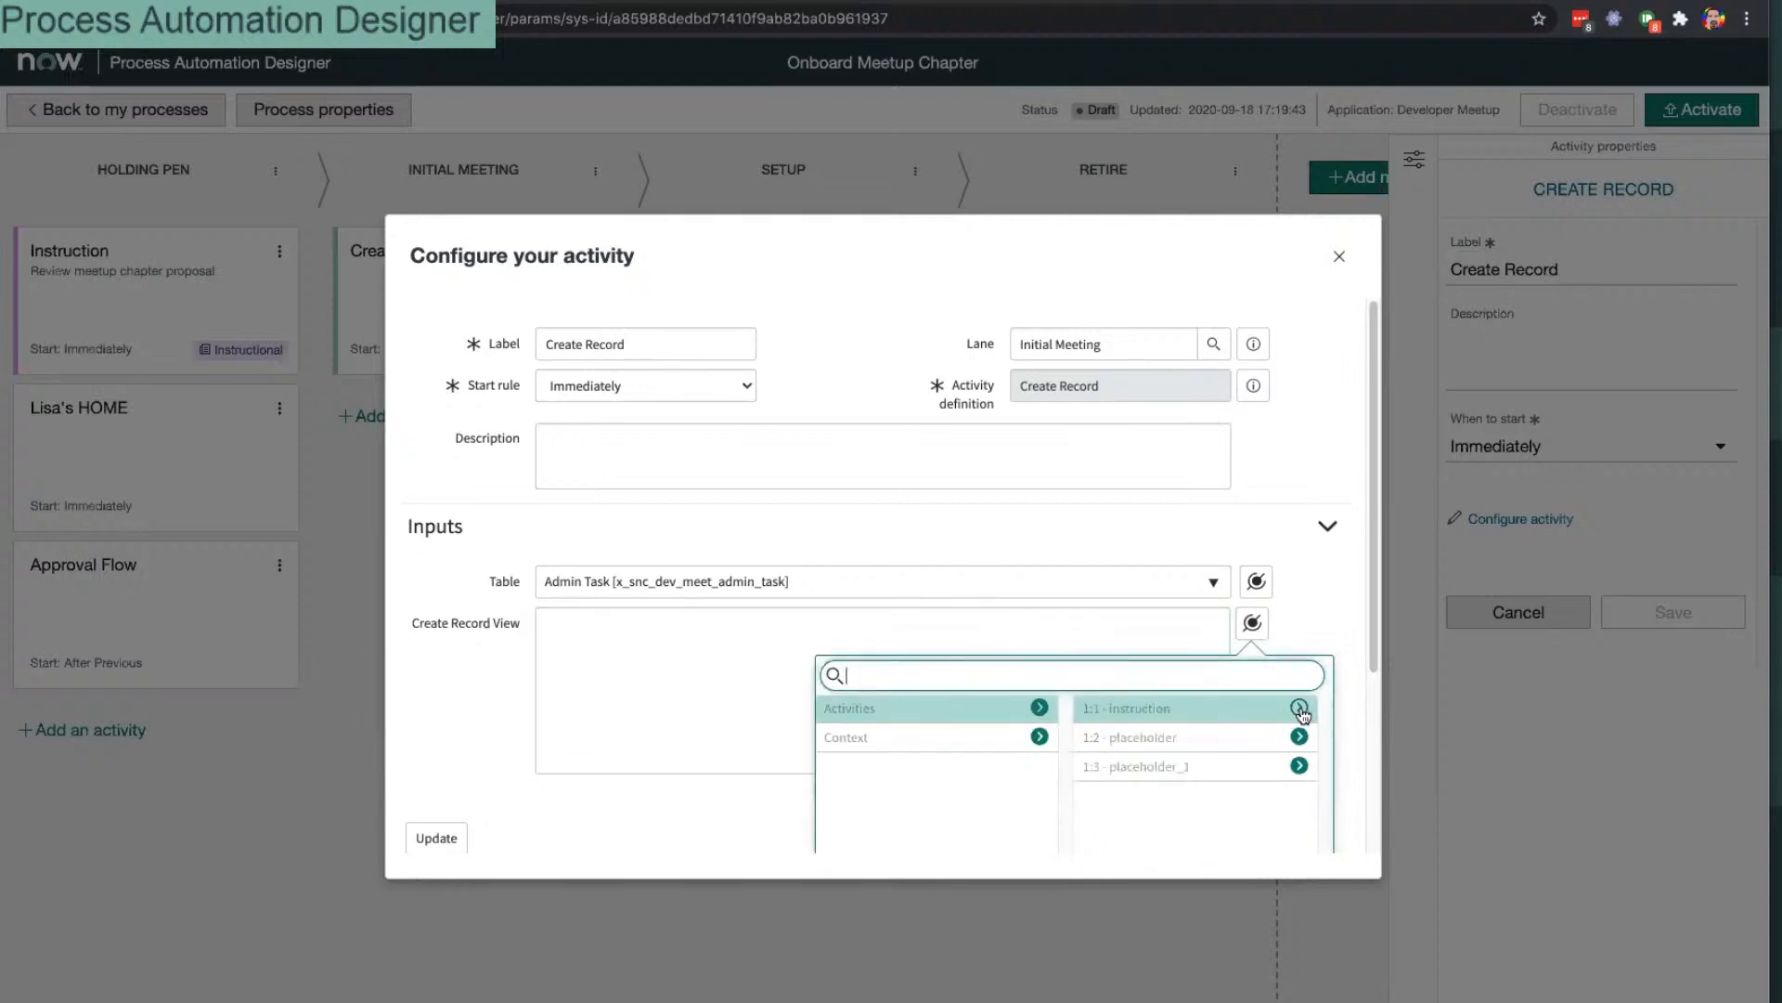
pyautogui.click(616, 640)
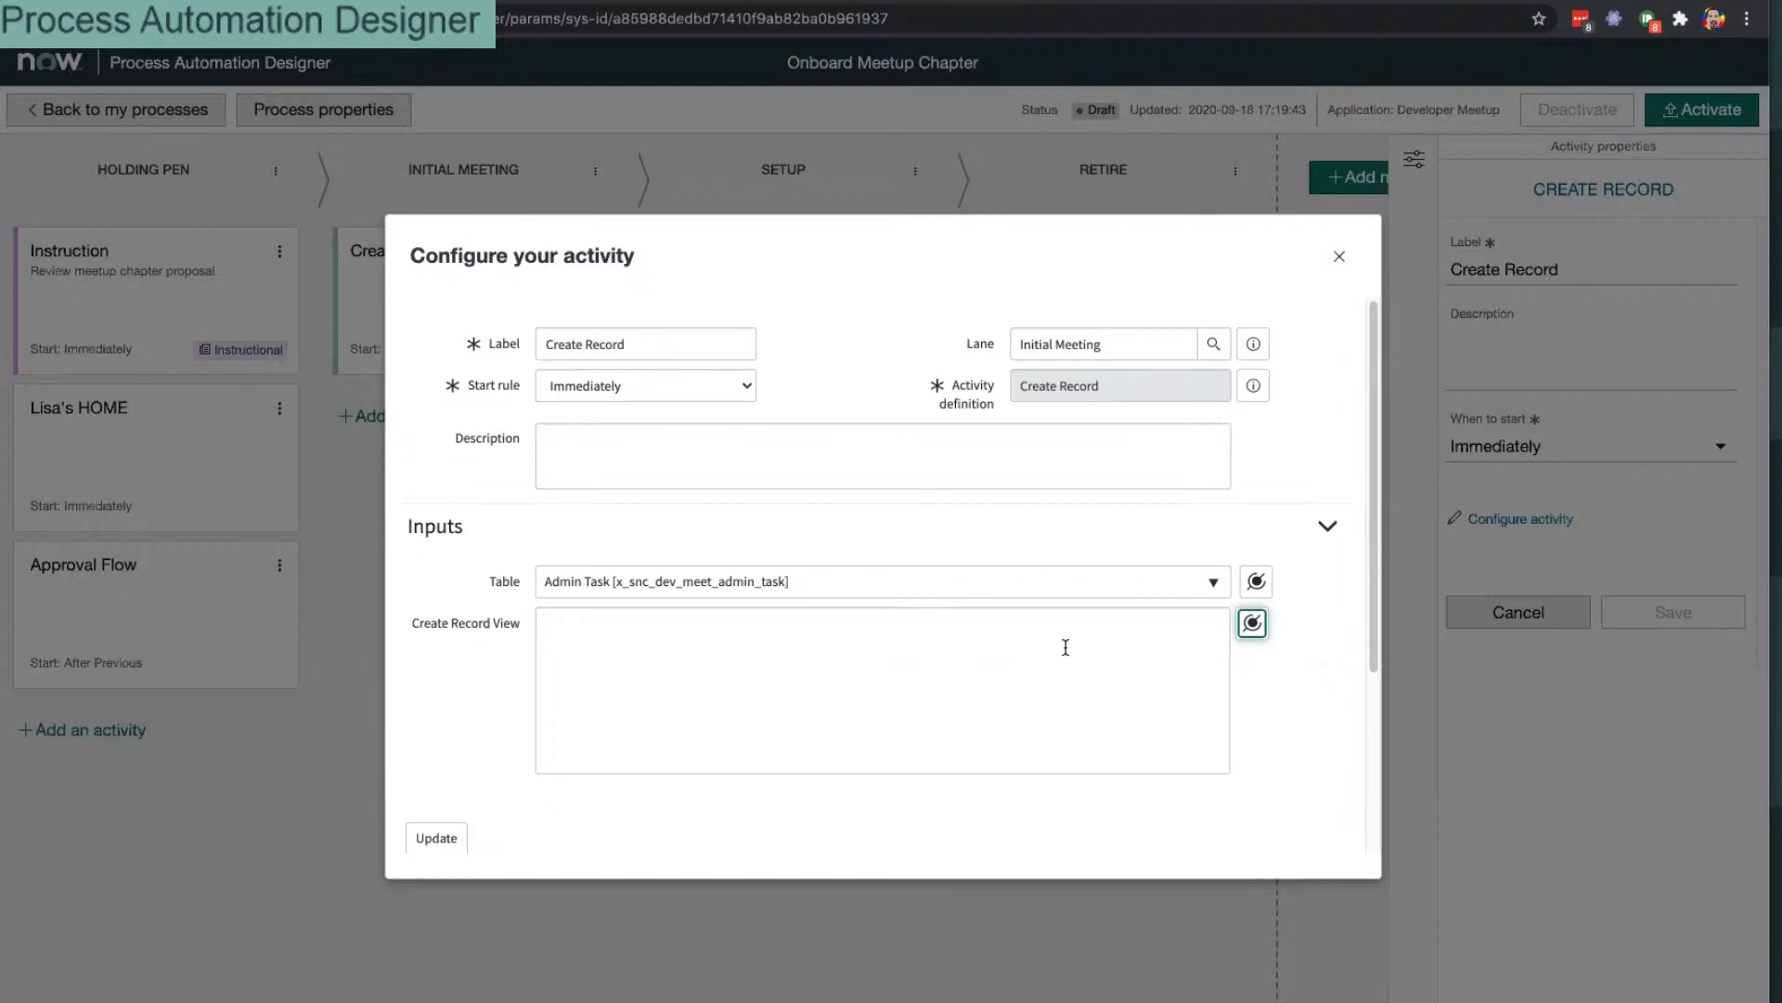
pyautogui.click(1338, 256)
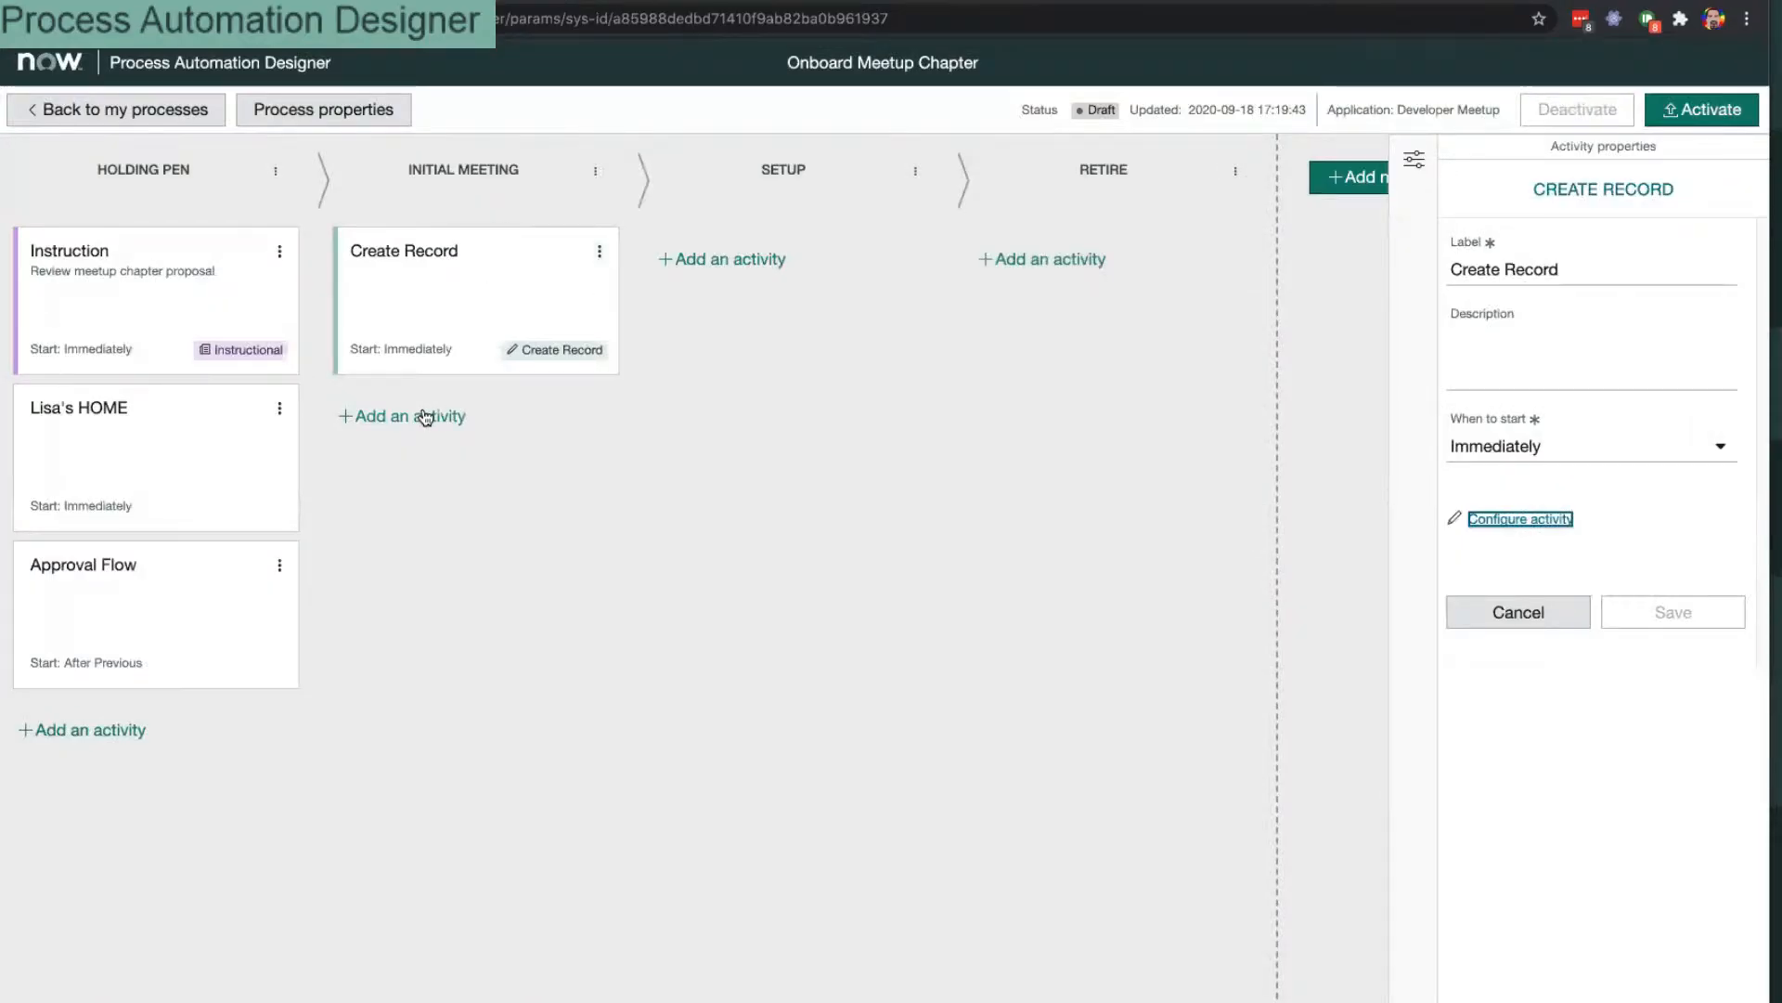
pyautogui.click(426, 417)
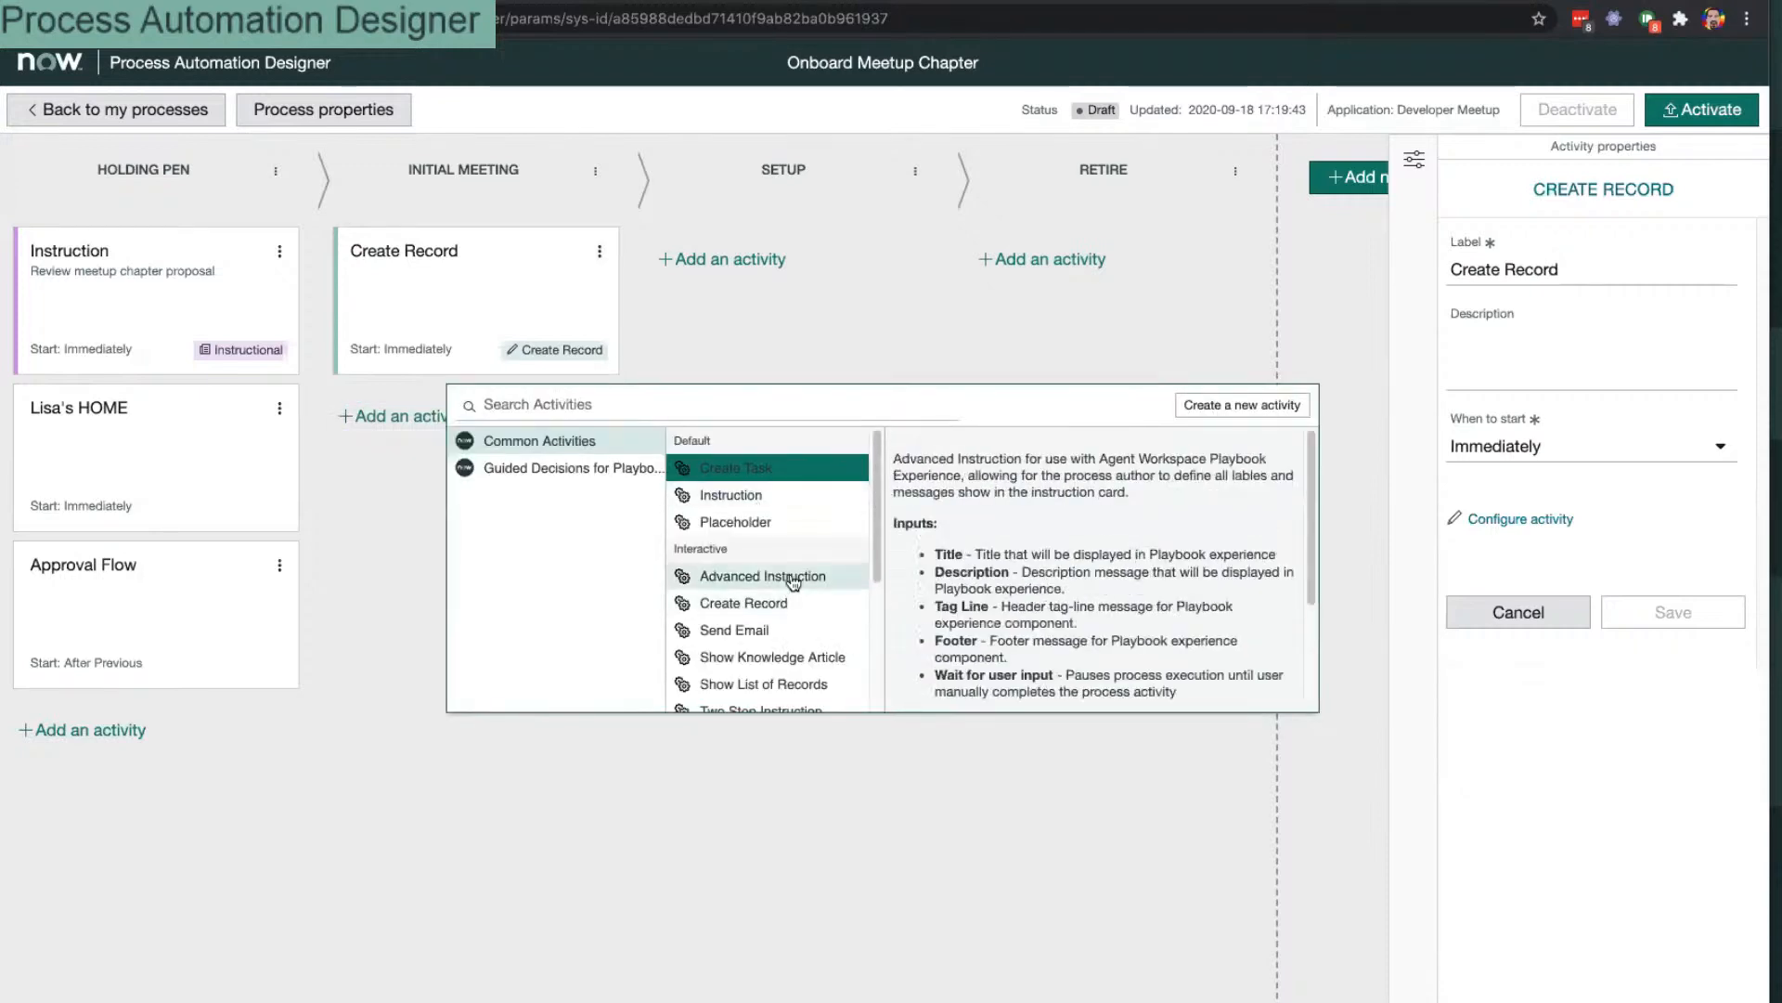
# Step: Add an Automated Create Record activity to Initial Meeting and delete the original Create Record card
pyautogui.scroll(-5, 792, 582)
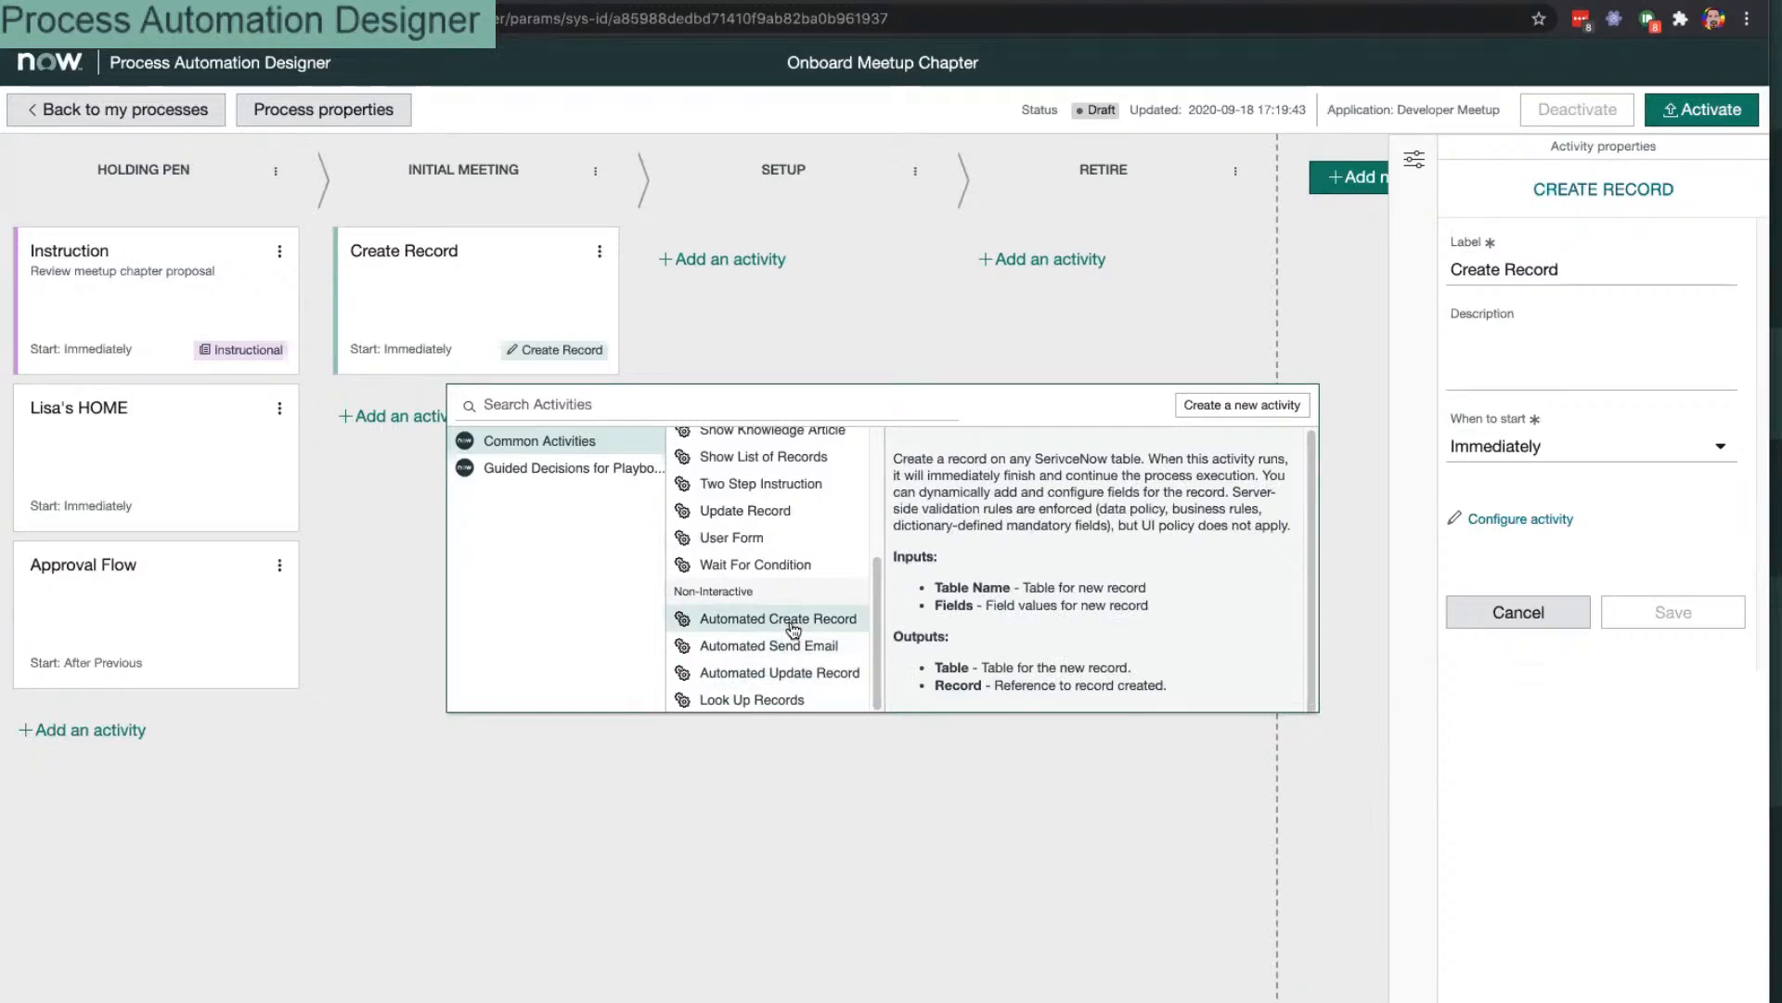
pyautogui.click(792, 620)
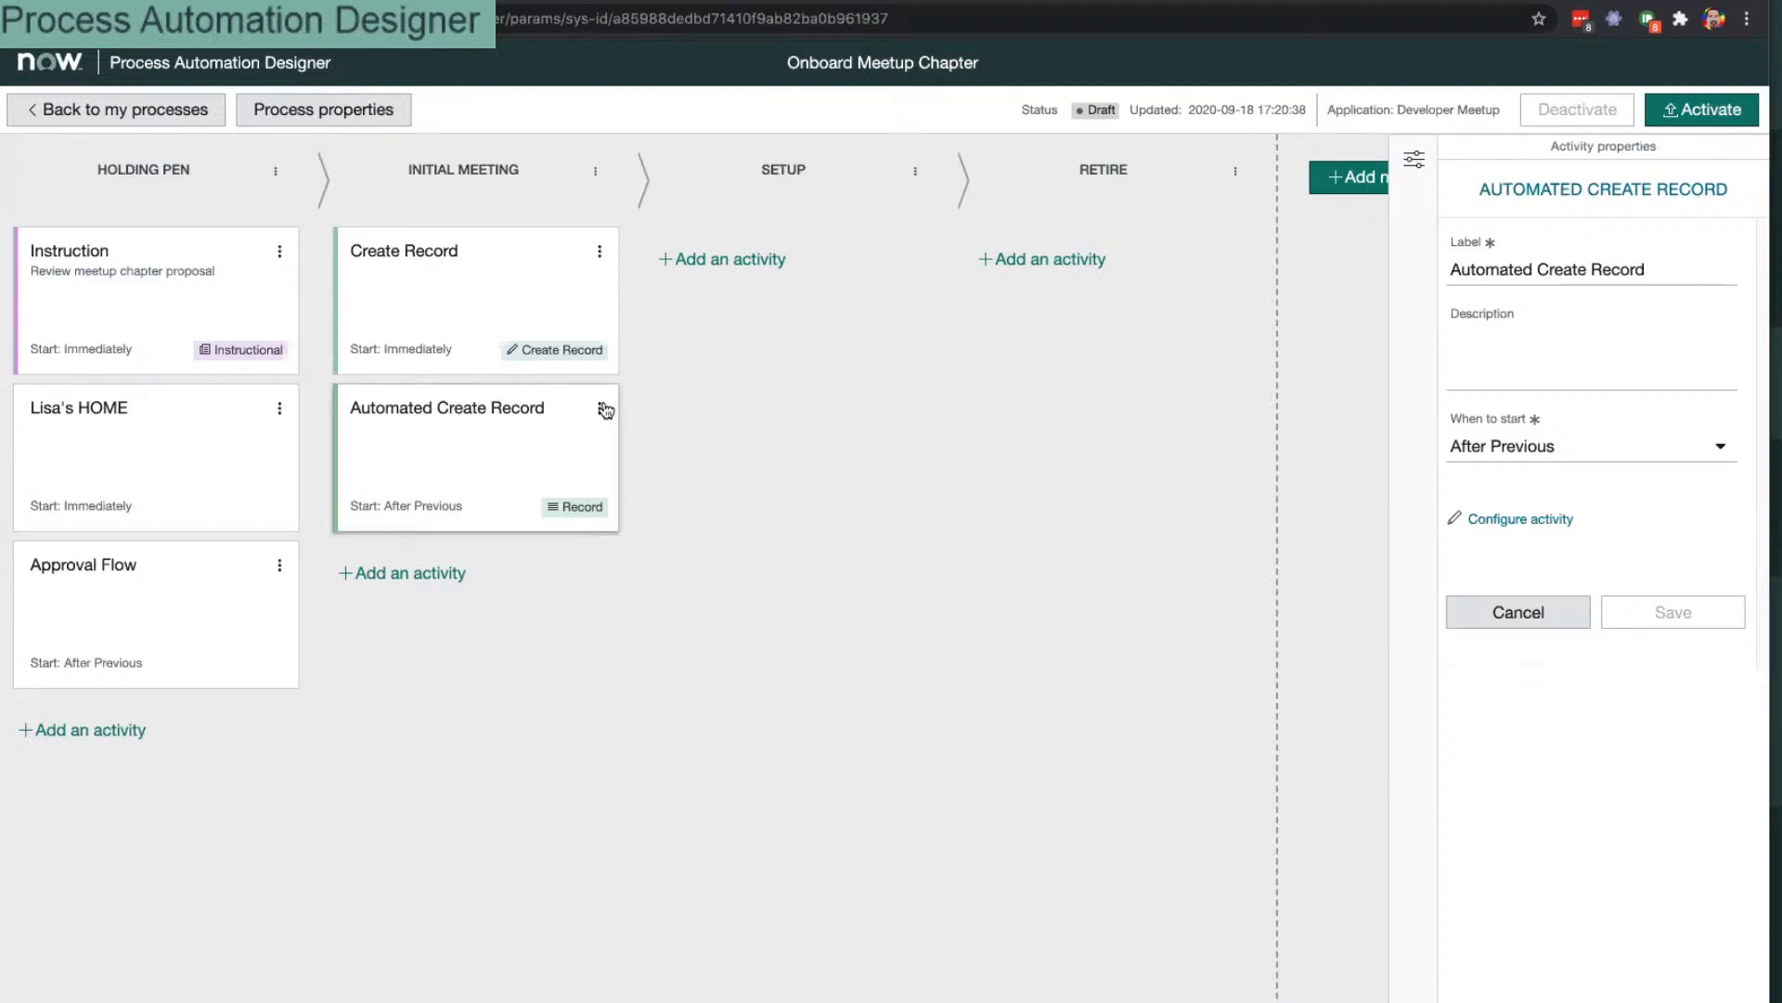
pyautogui.rightClick(531, 255)
pyautogui.click(515, 265)
pyautogui.click(515, 266)
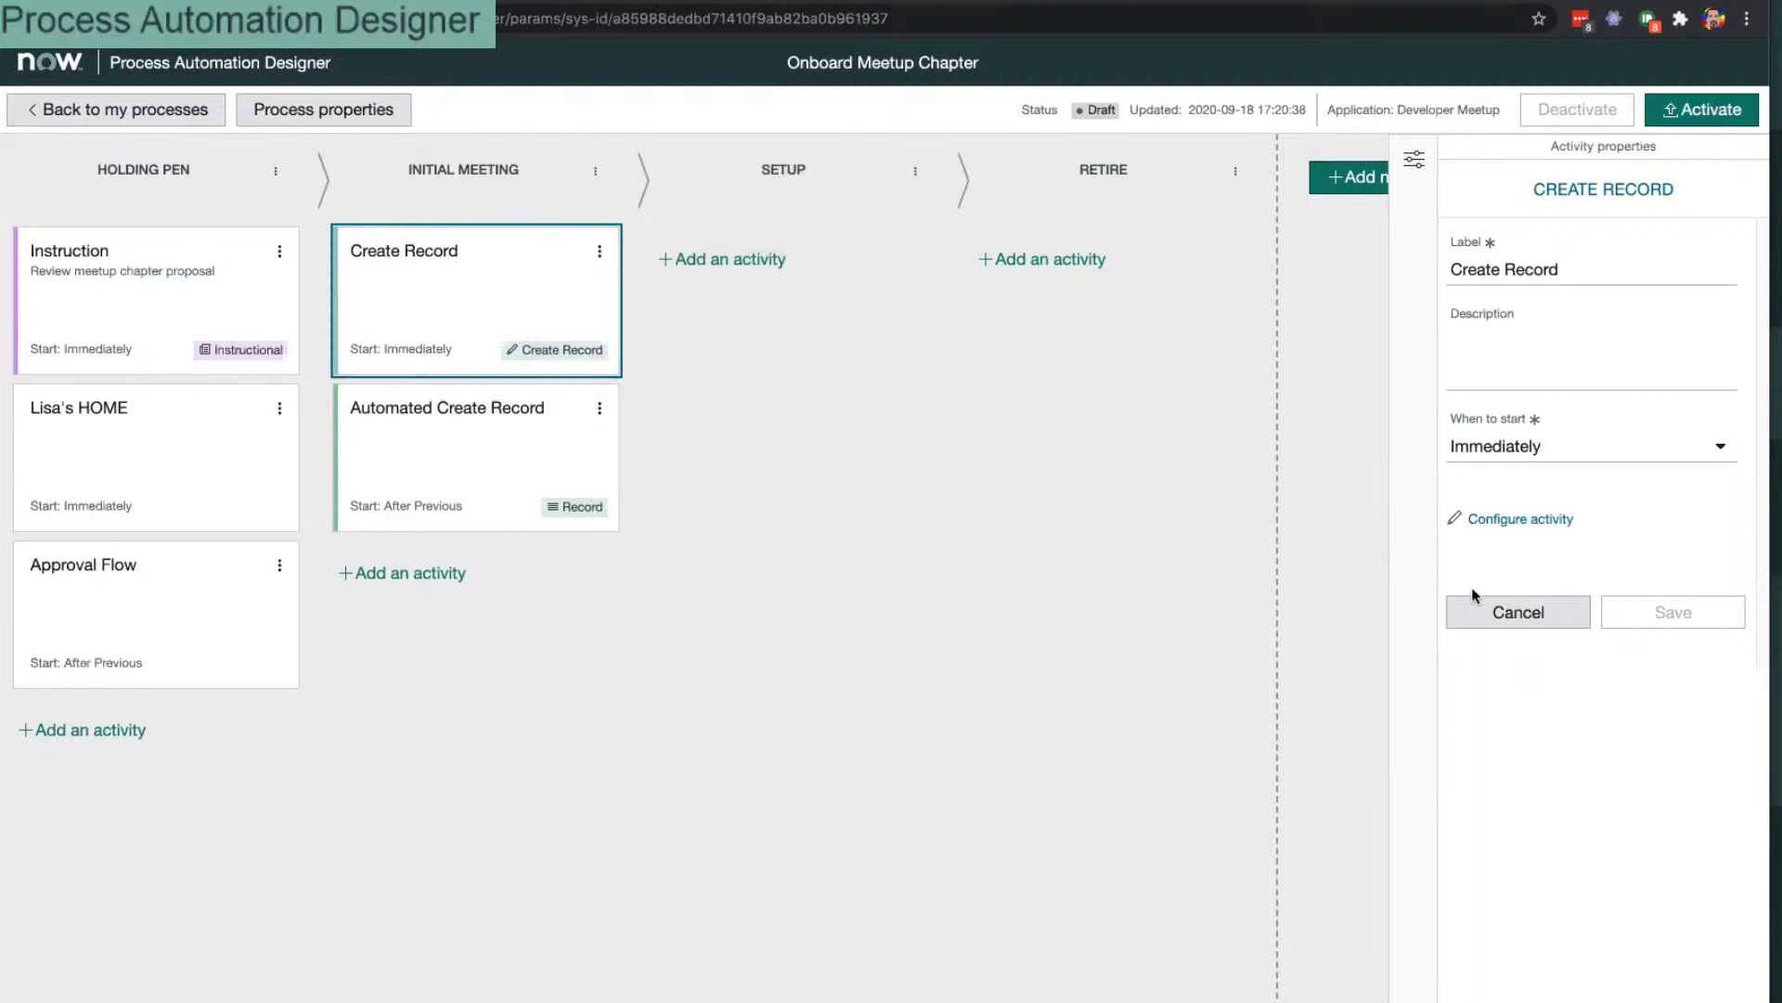
pyautogui.click(1567, 616)
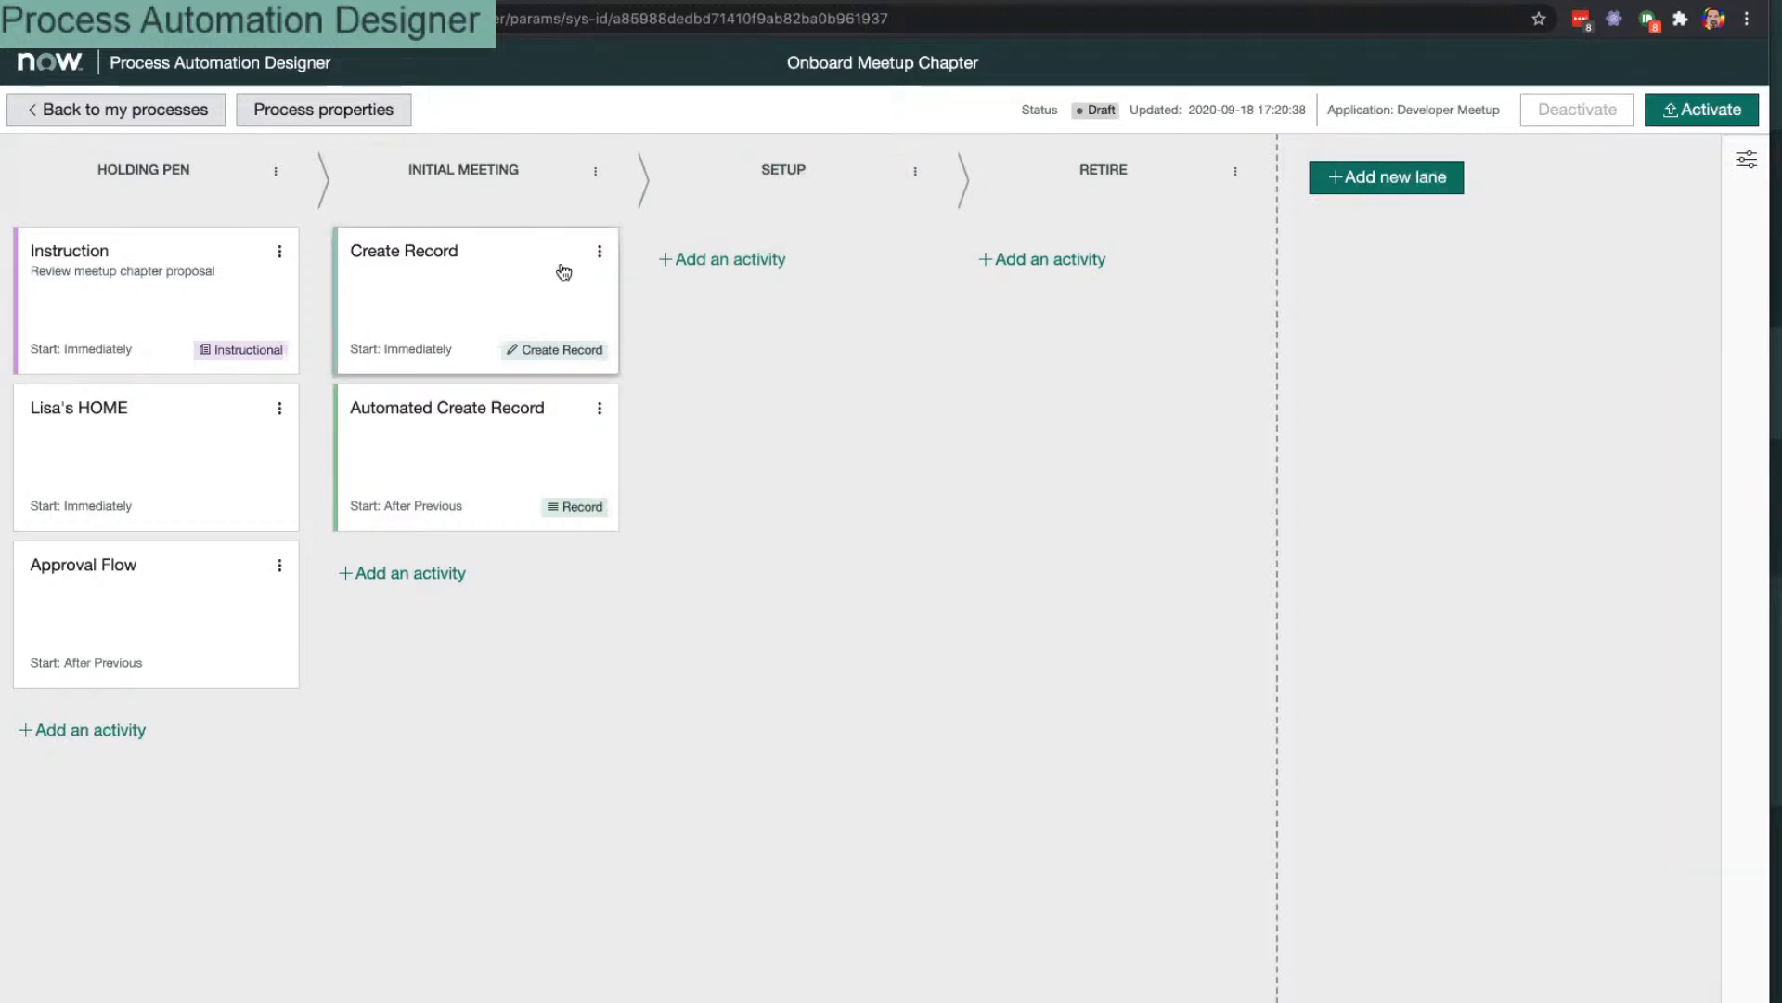
pyautogui.click(600, 251)
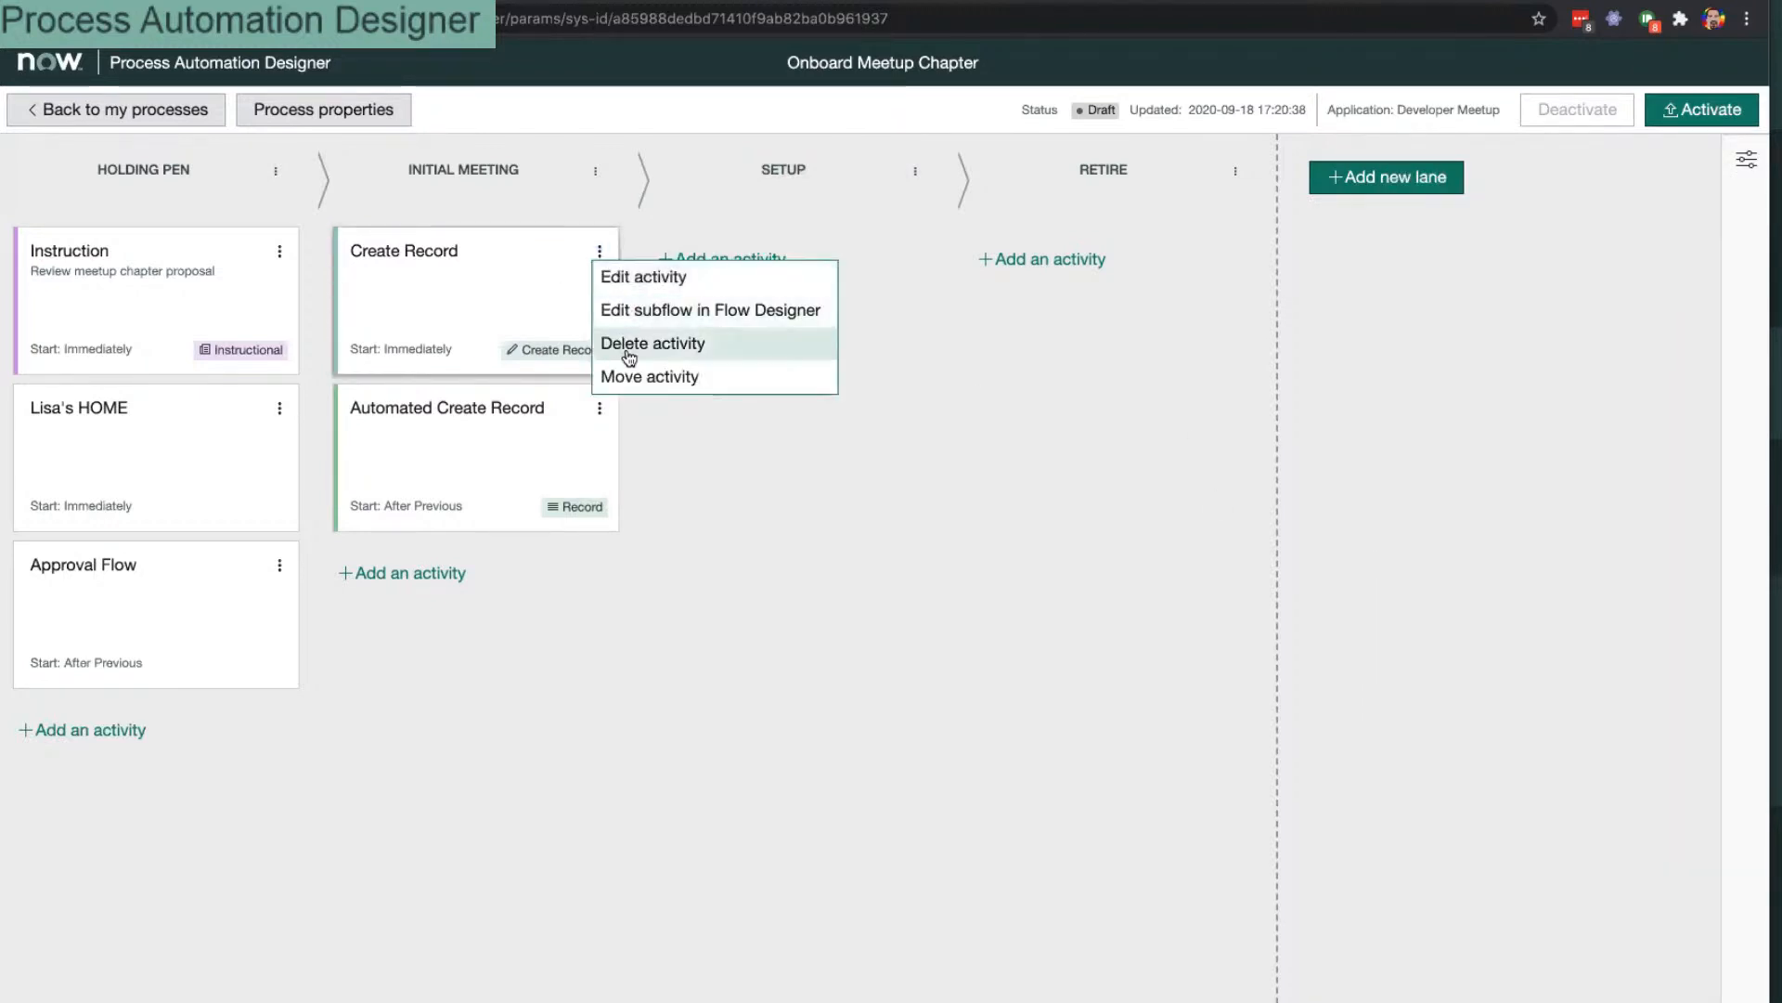
pyautogui.press('Escape')
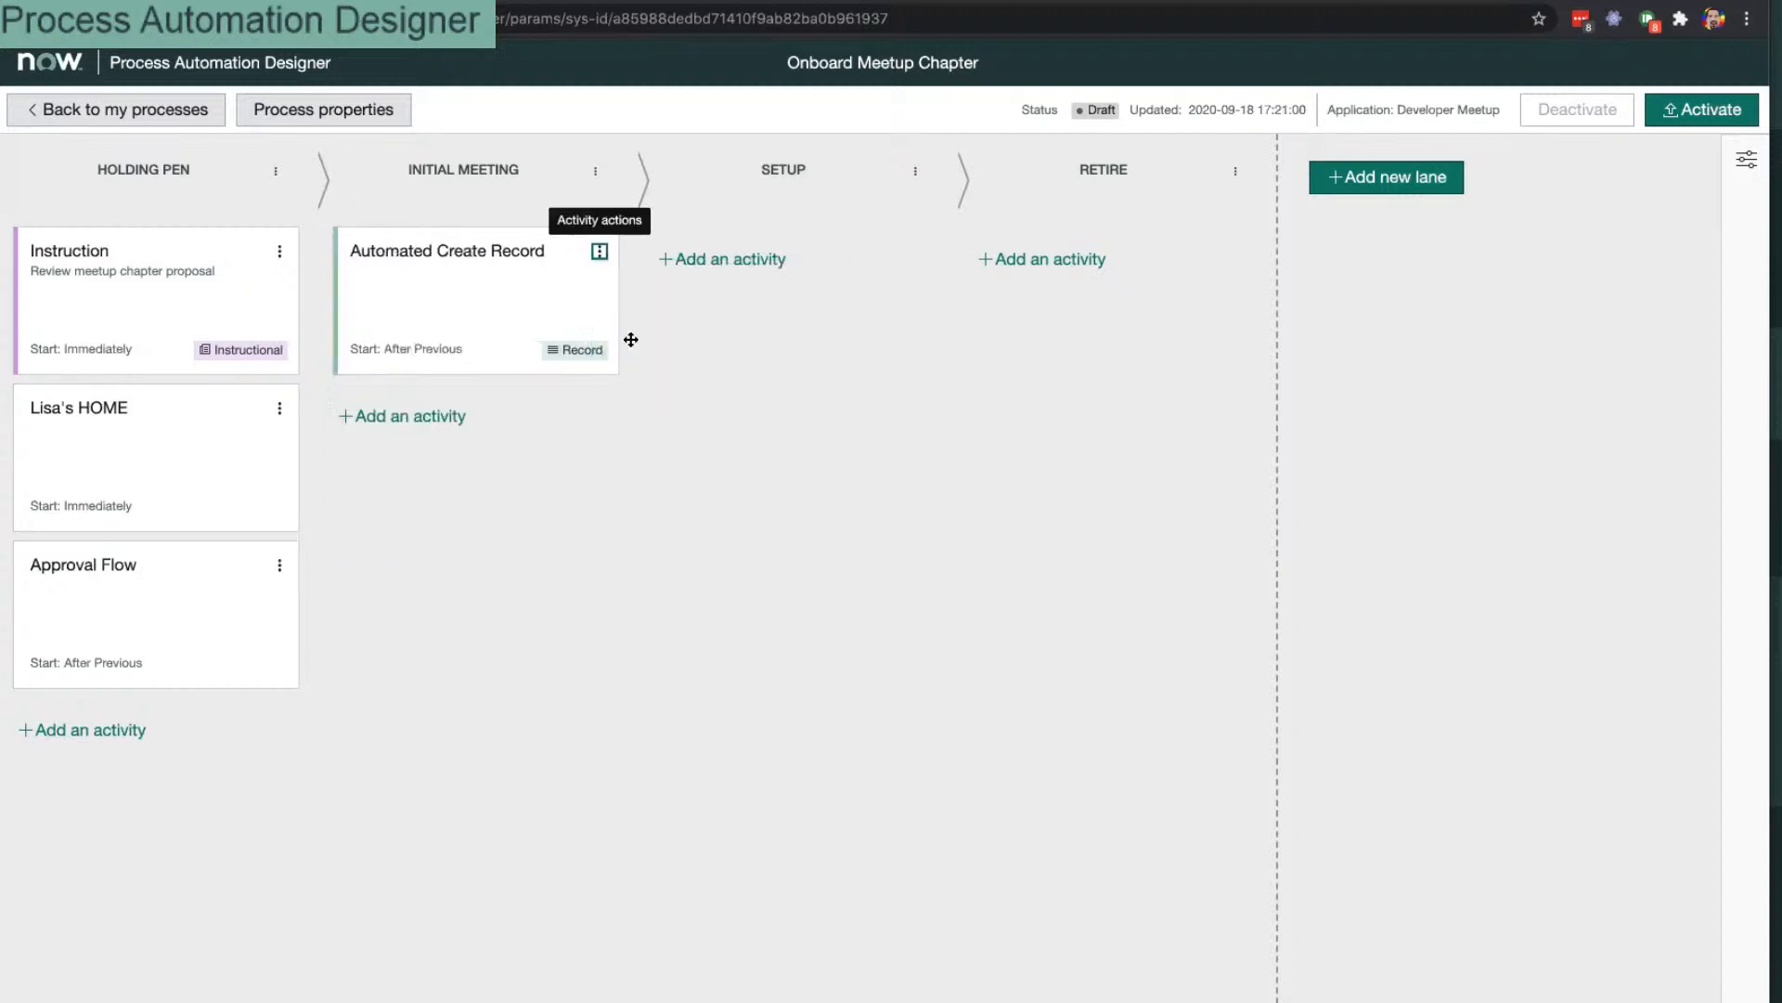
pyautogui.click(518, 310)
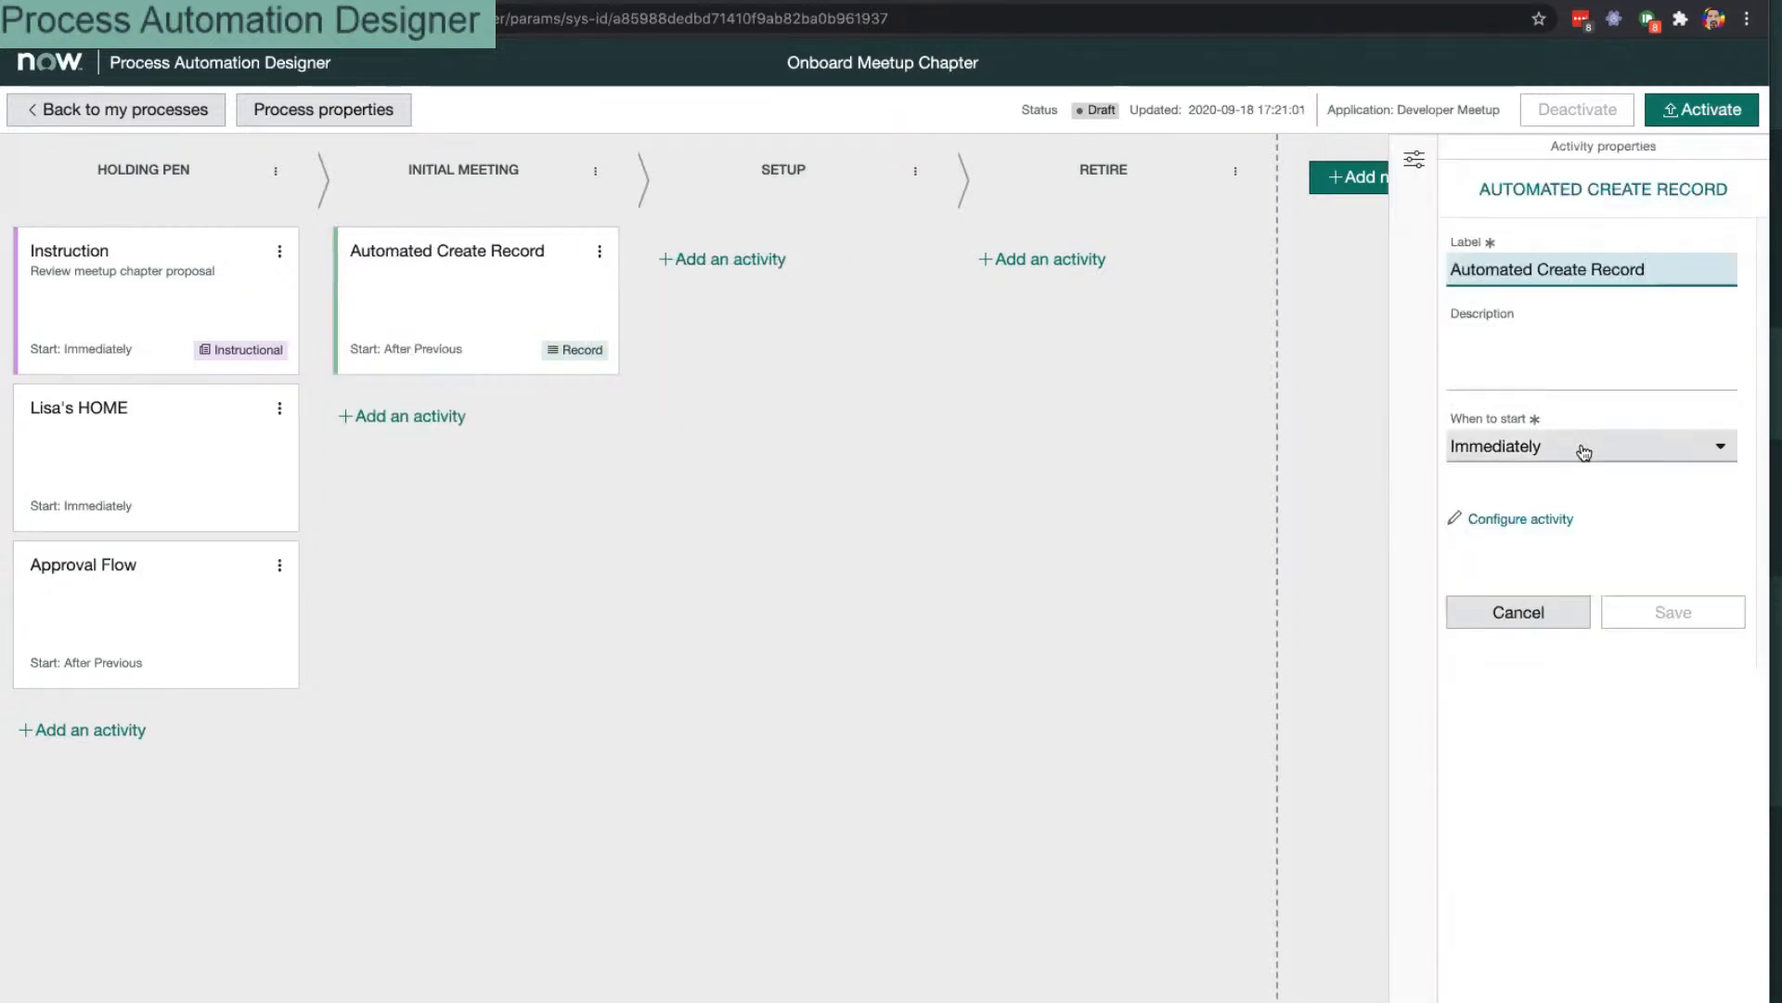
# Step: Set the Automated Create Record activity's table to Admin Task [x_snc_dev_meet_admin_task]
pyautogui.click(1563, 520)
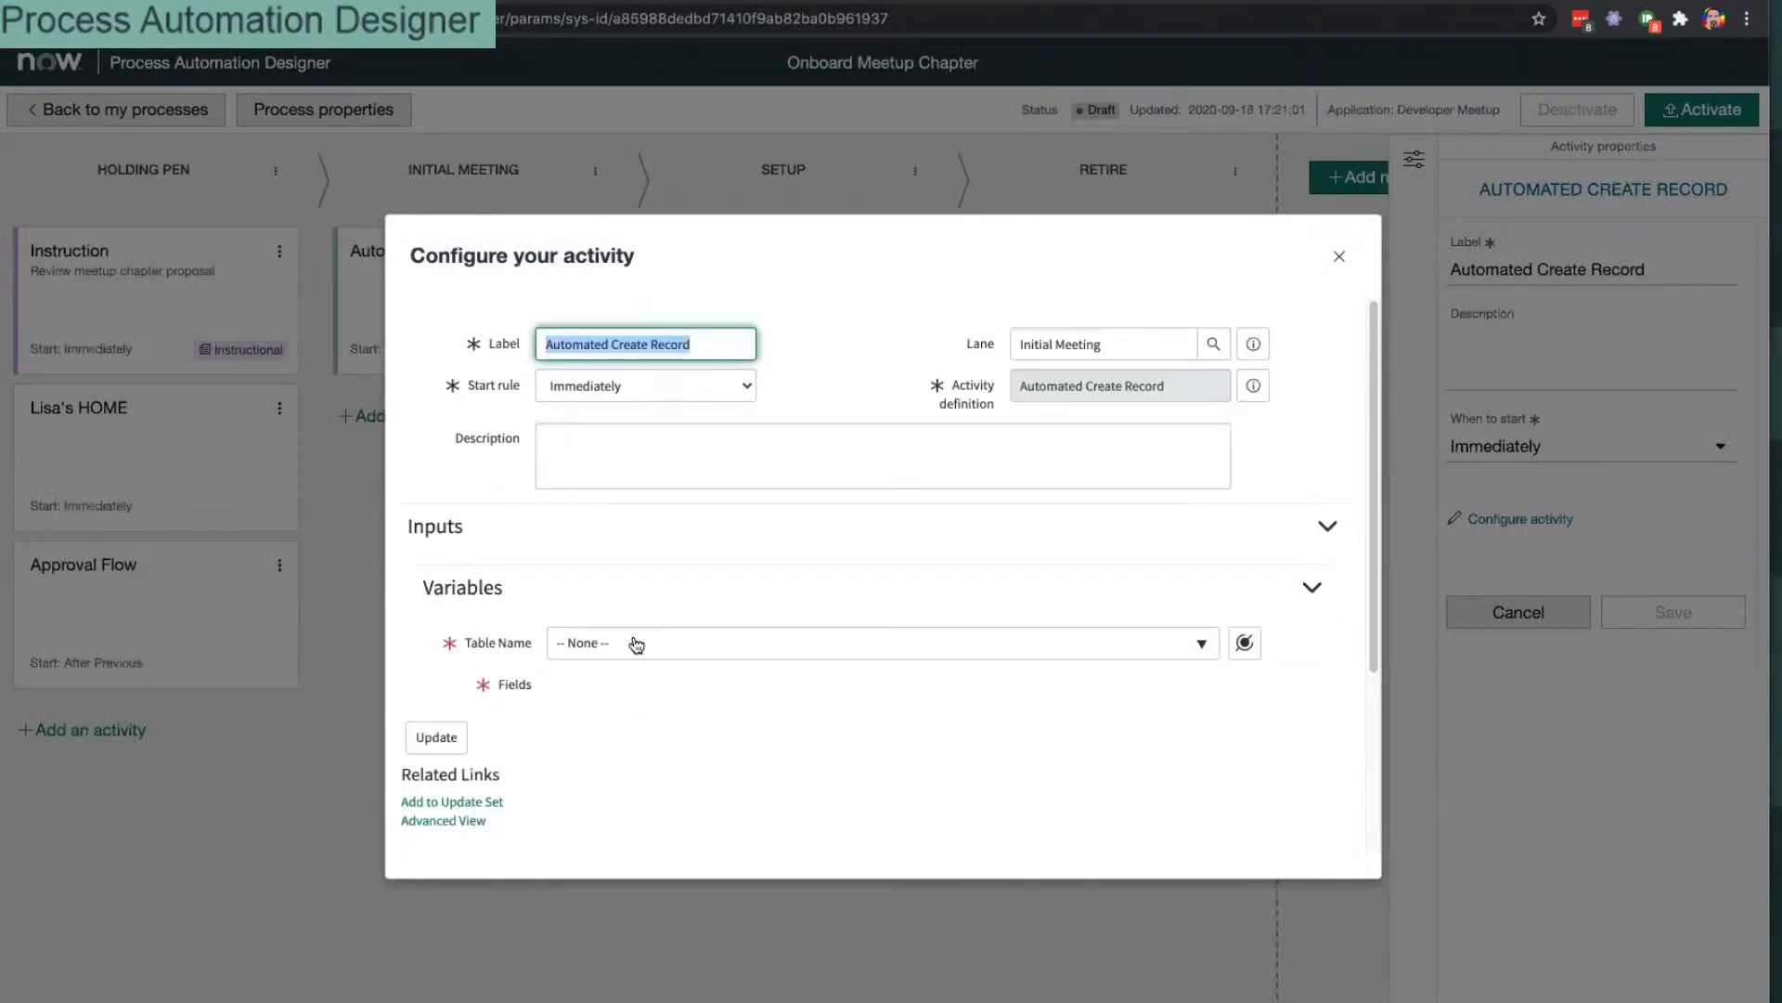
pyautogui.click(634, 643)
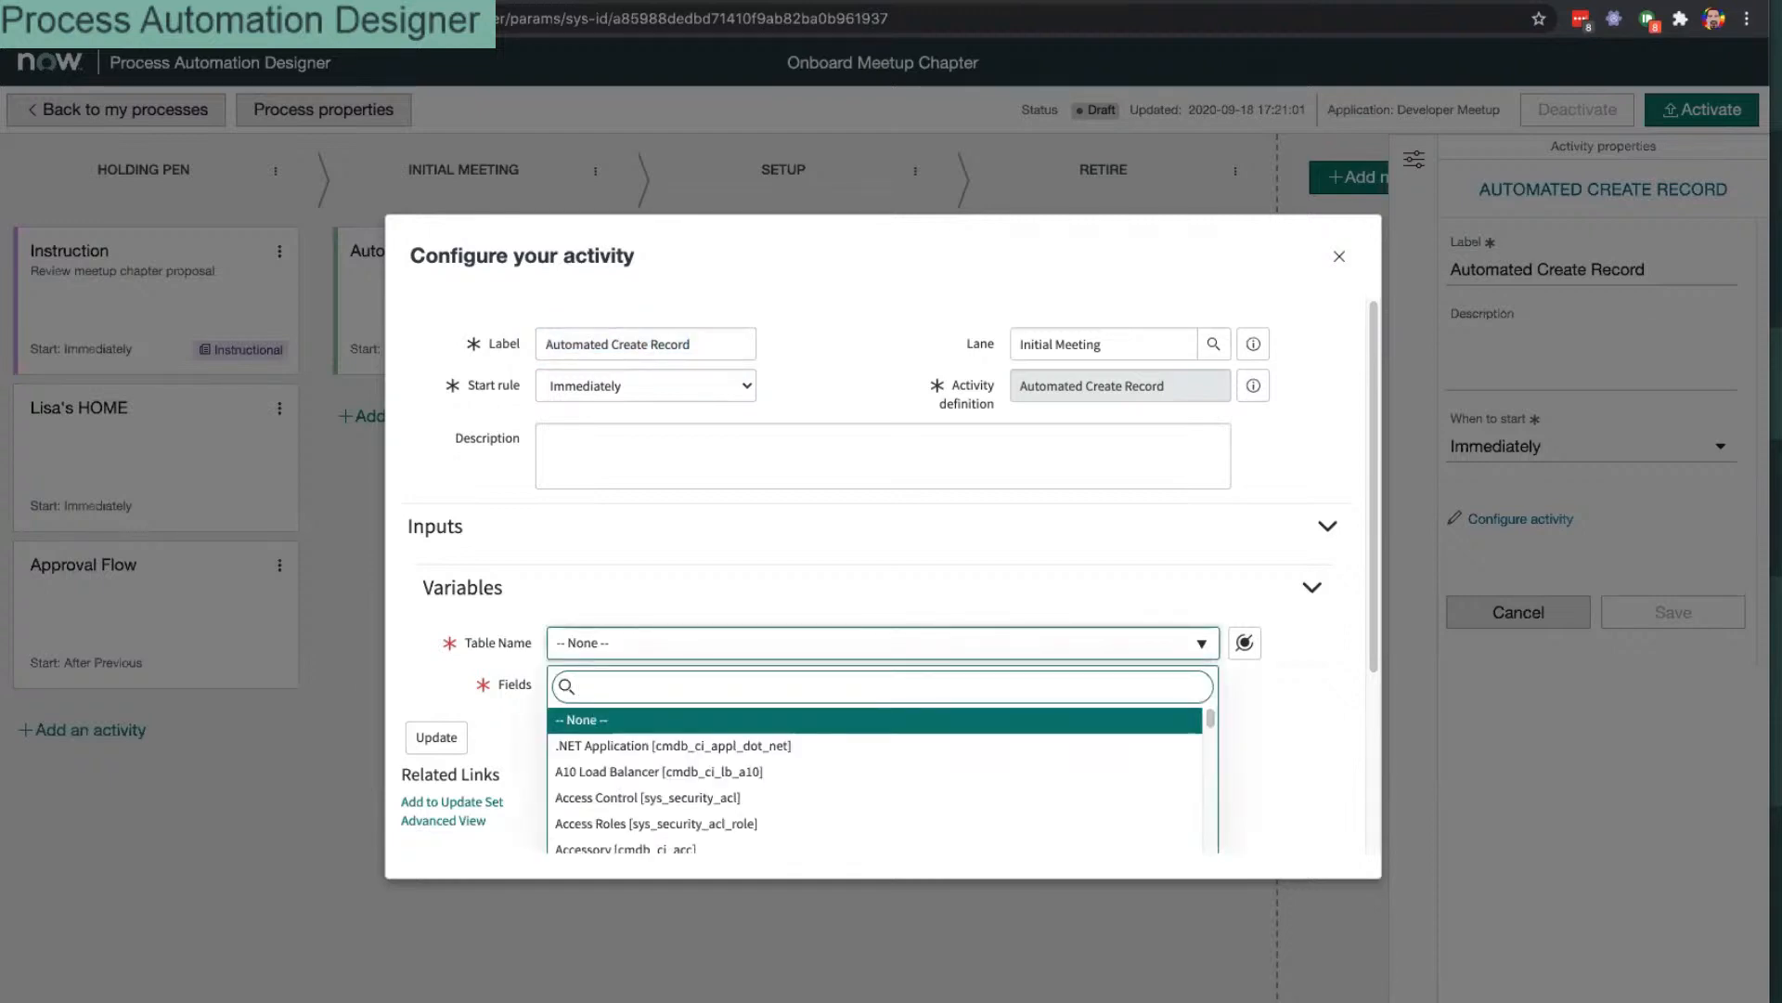
pyautogui.write('admin')
pyautogui.press('Return')
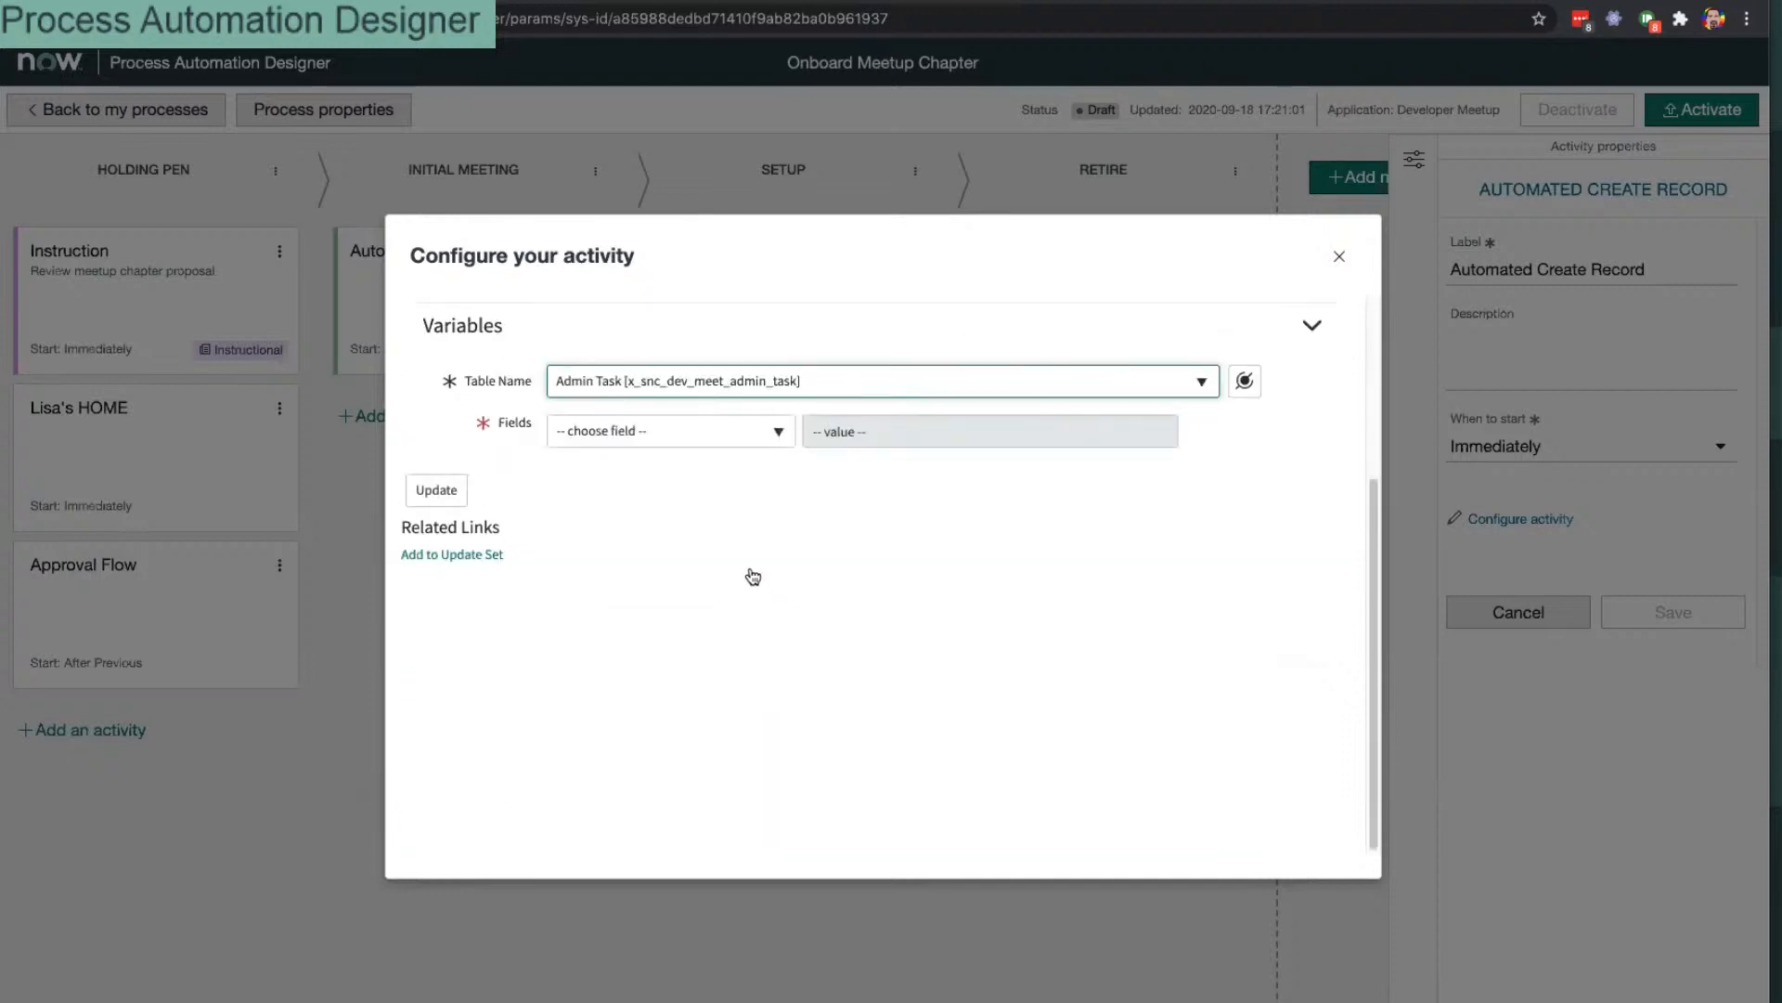
pyautogui.click(743, 437)
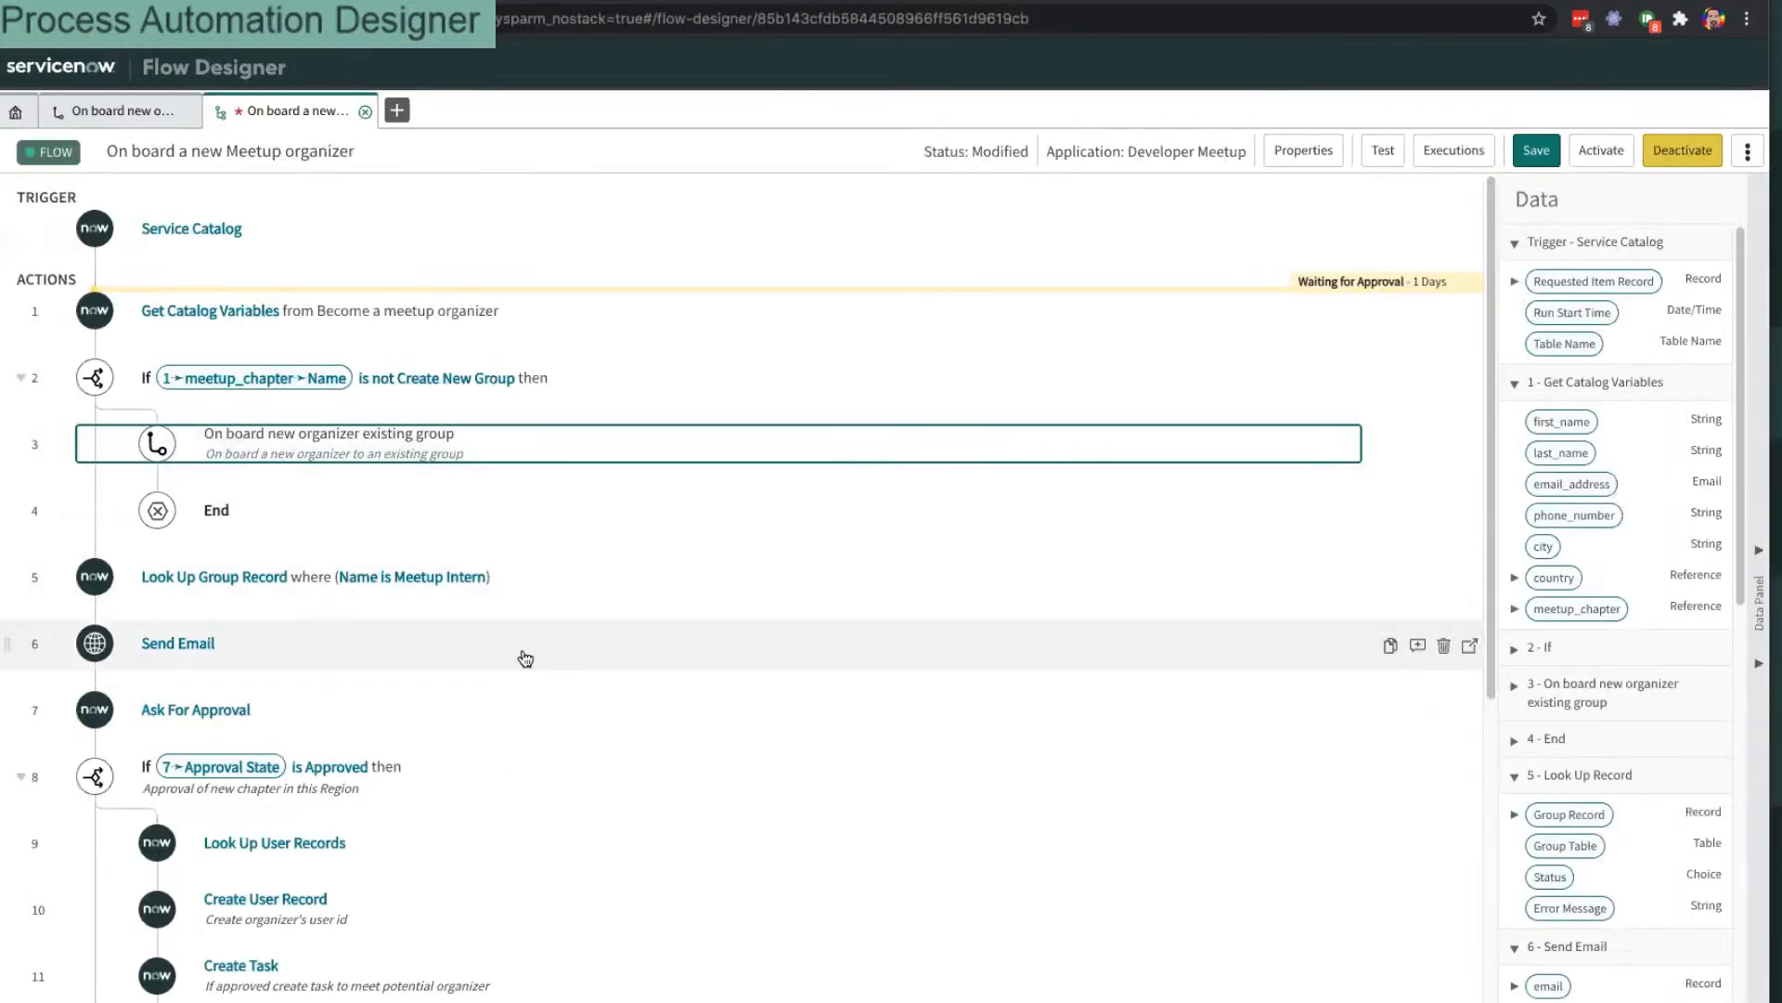
# Step: Review the Create User Record and Create Task steps' field values in the flow
pyautogui.scroll(-5, 524, 640)
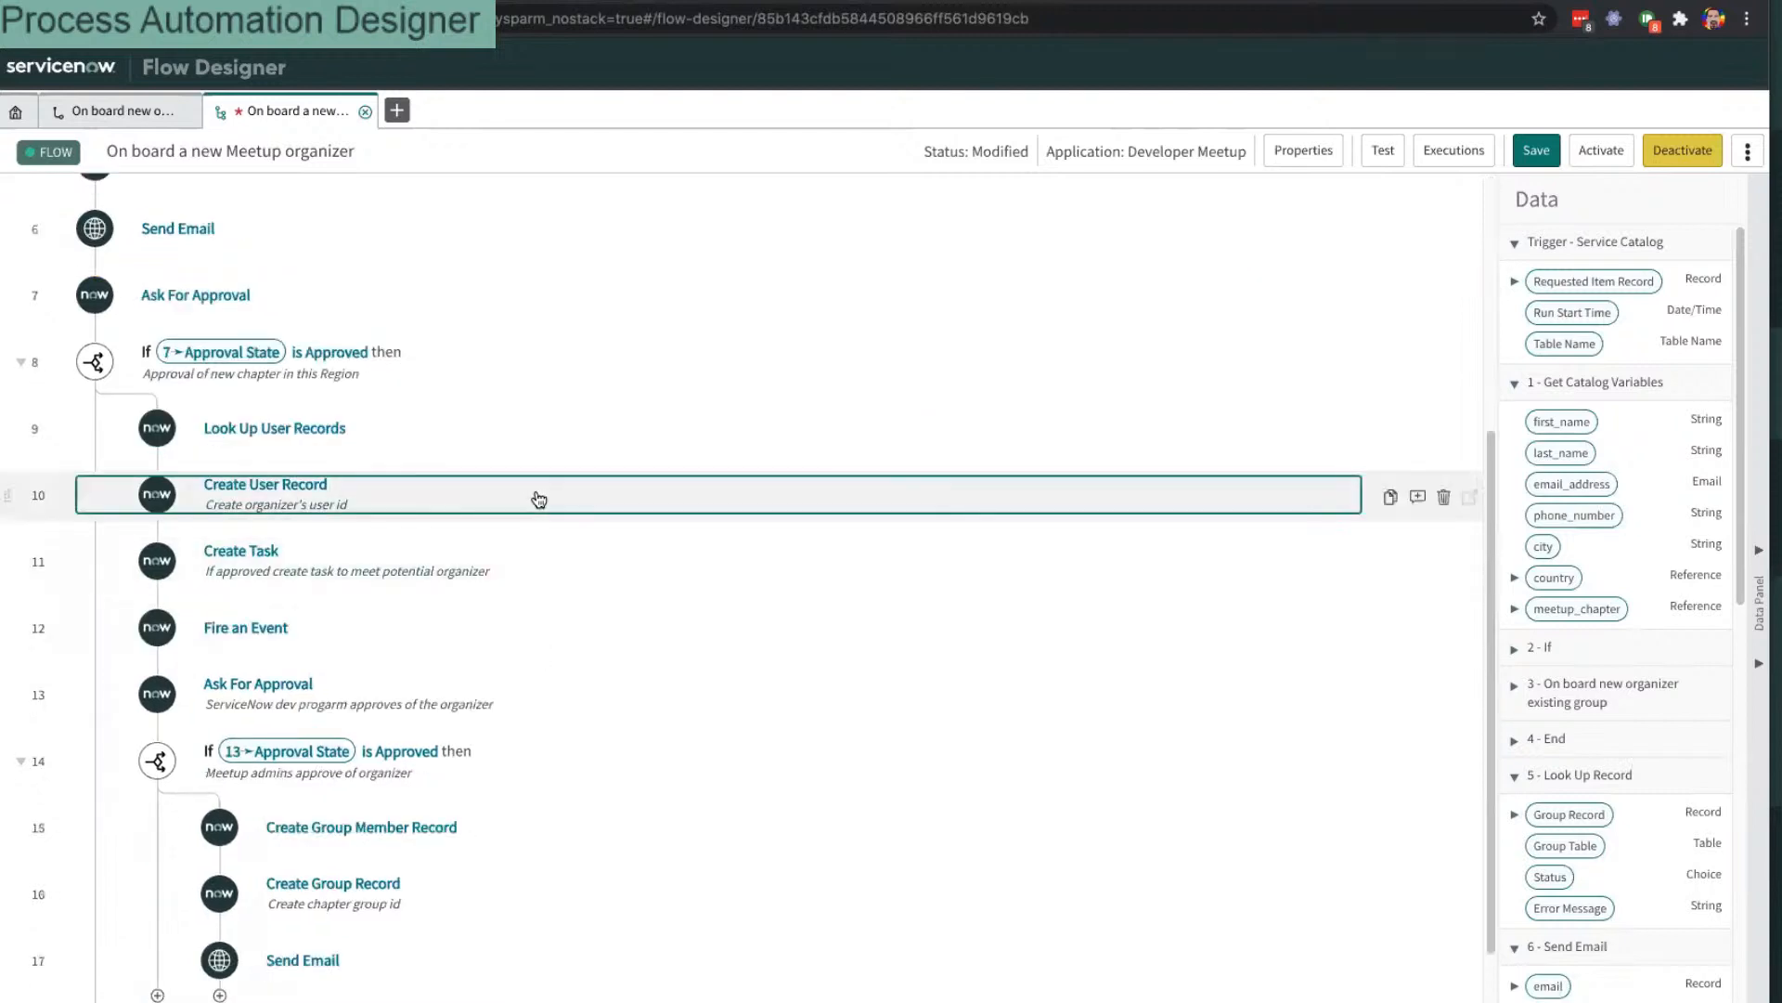
pyautogui.click(538, 496)
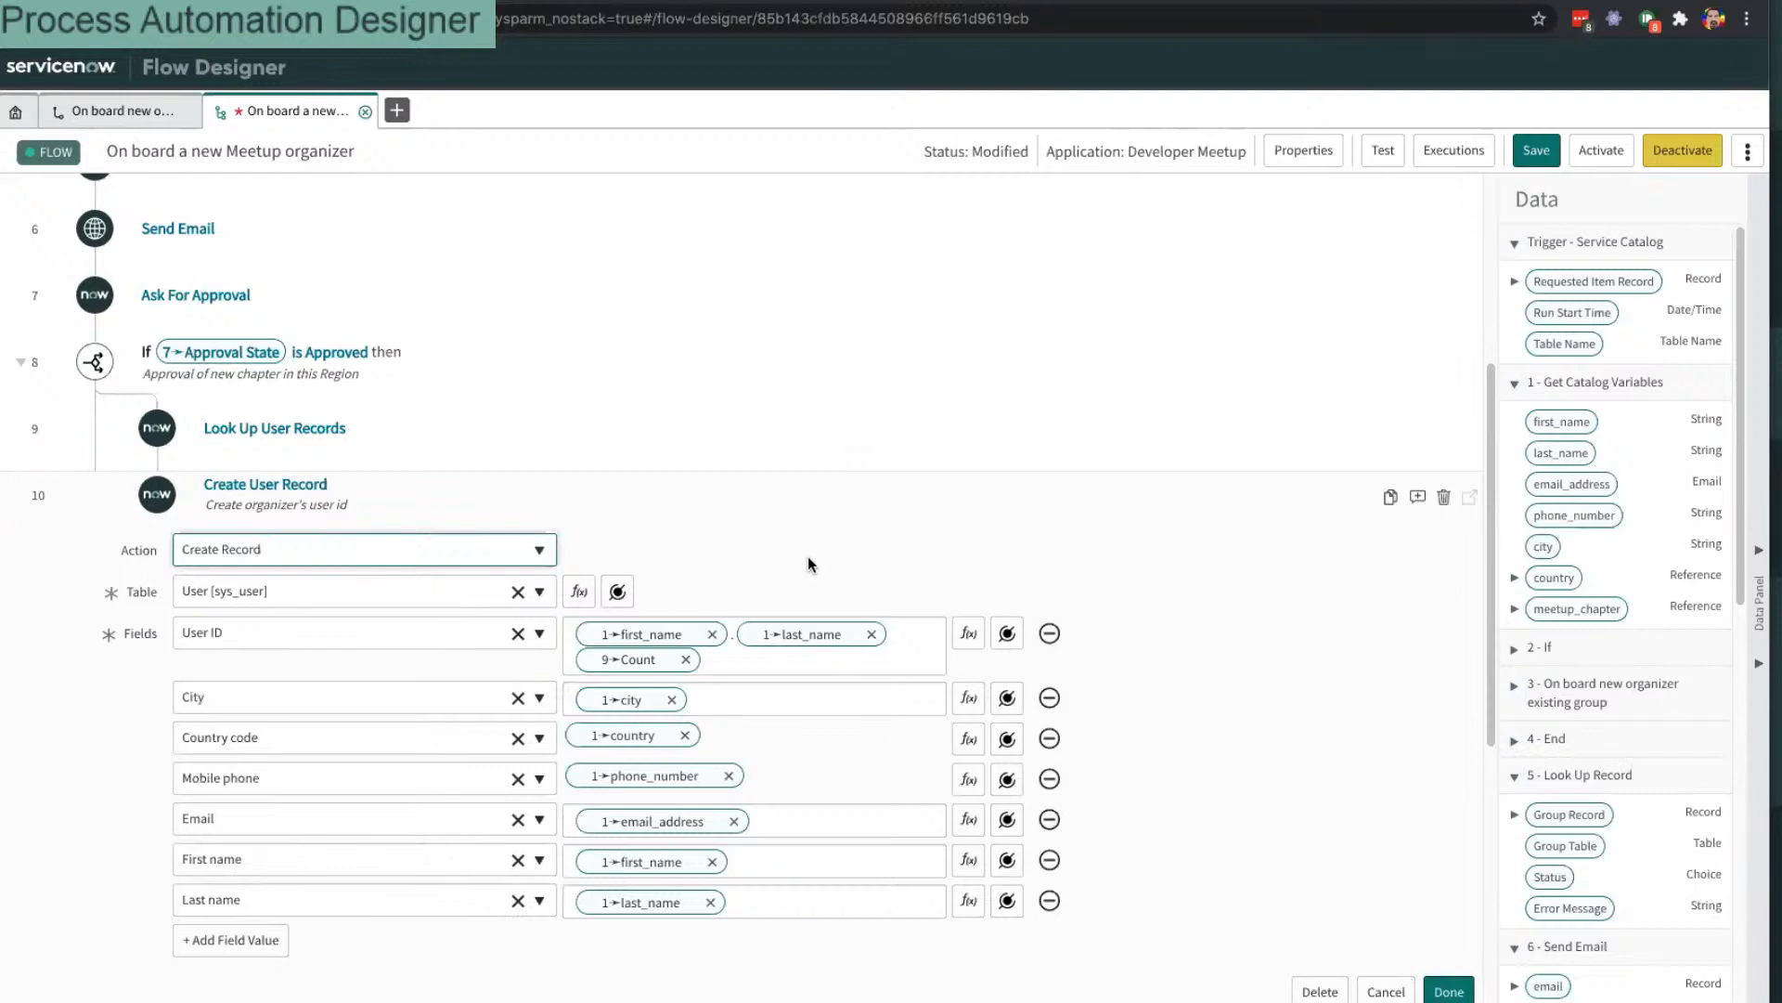
pyautogui.scroll(-2, 804, 560)
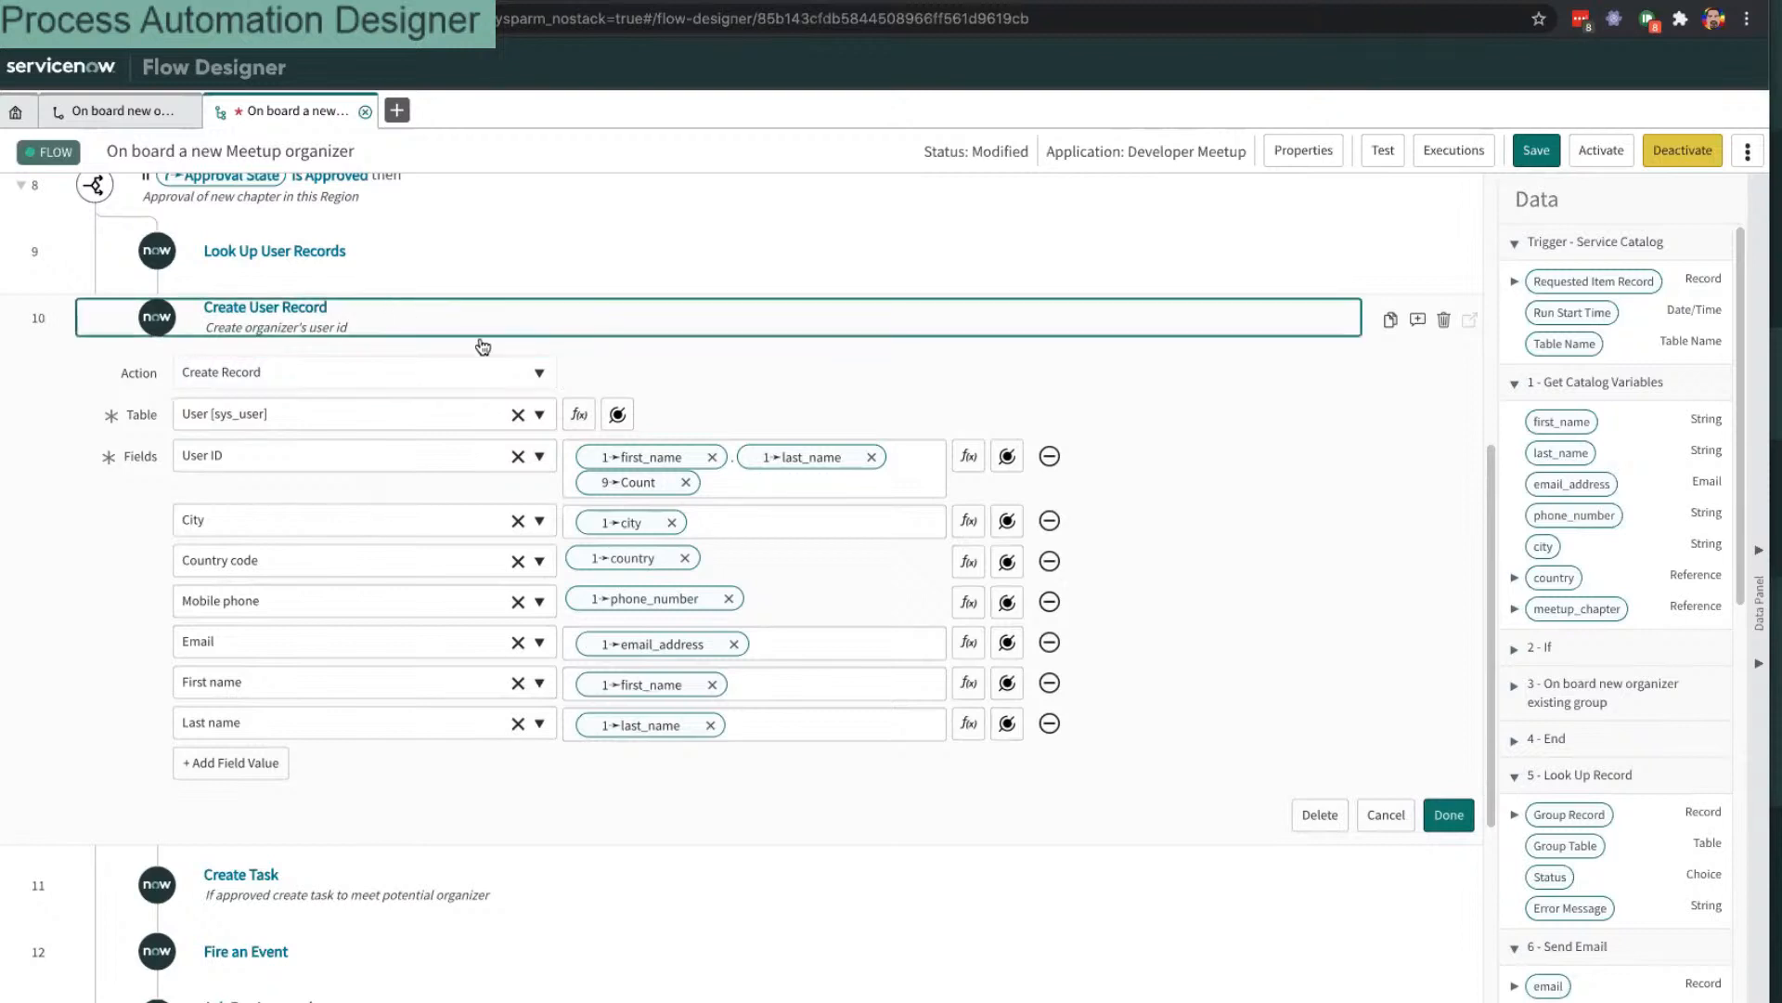
pyautogui.click(570, 347)
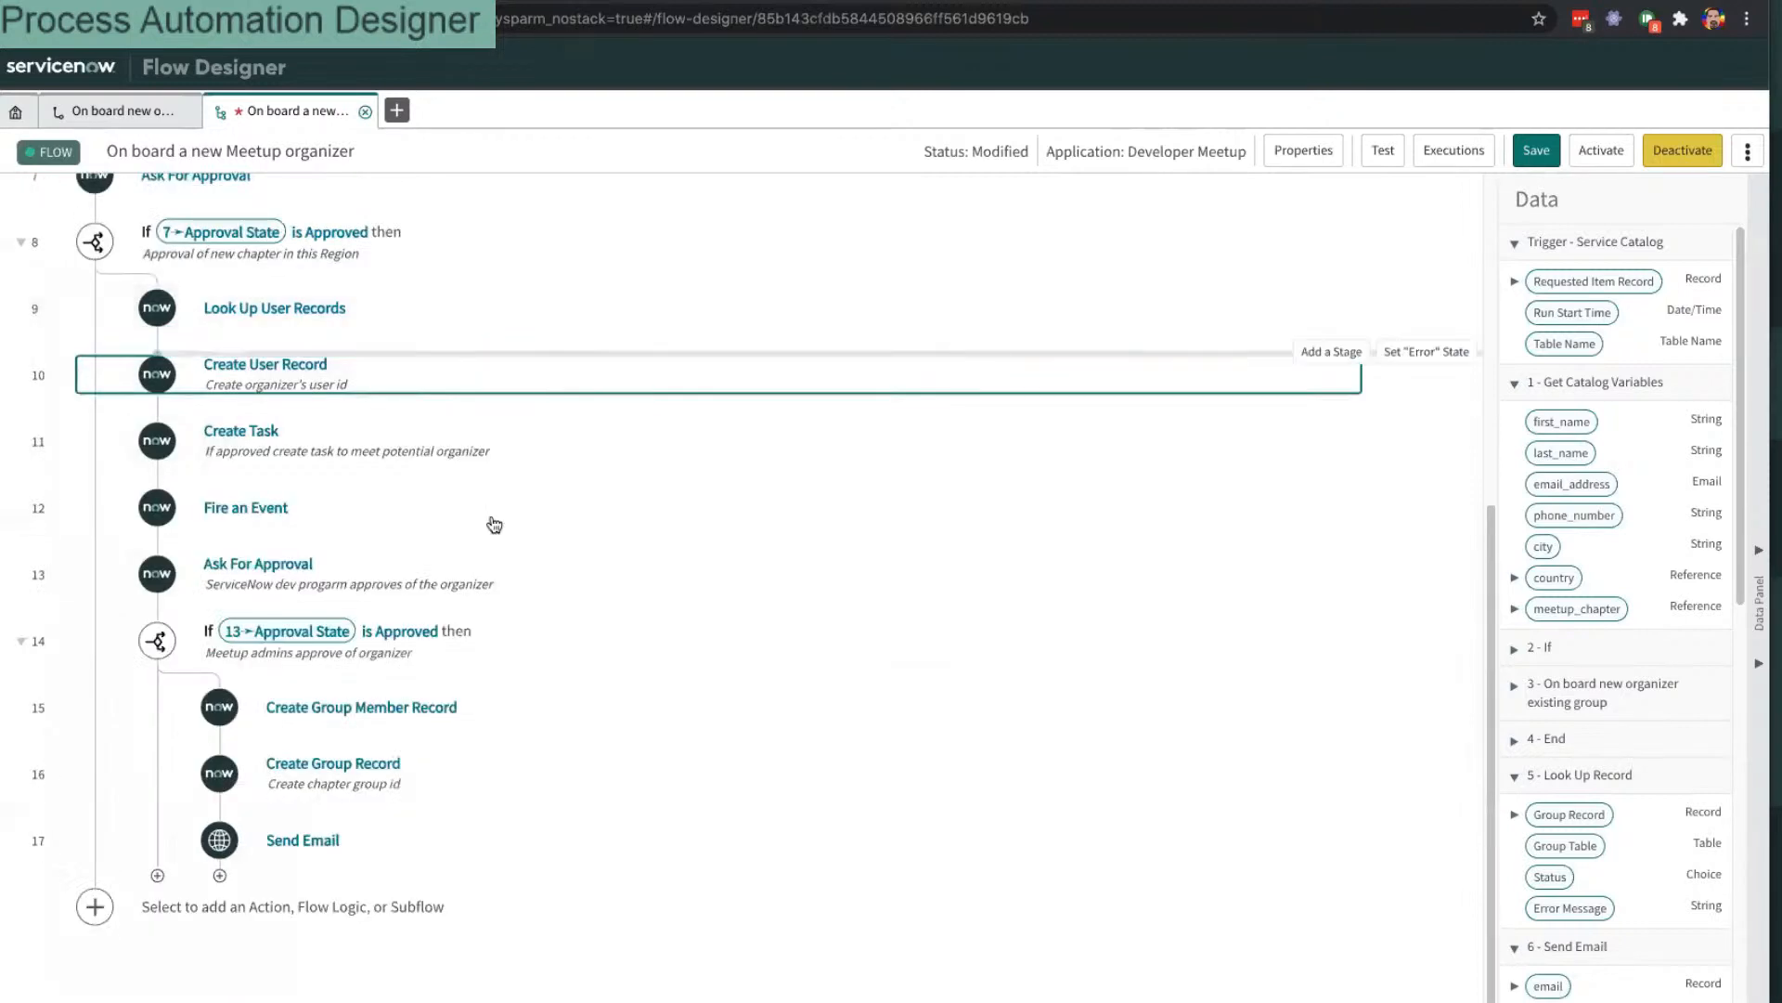
pyautogui.click(555, 452)
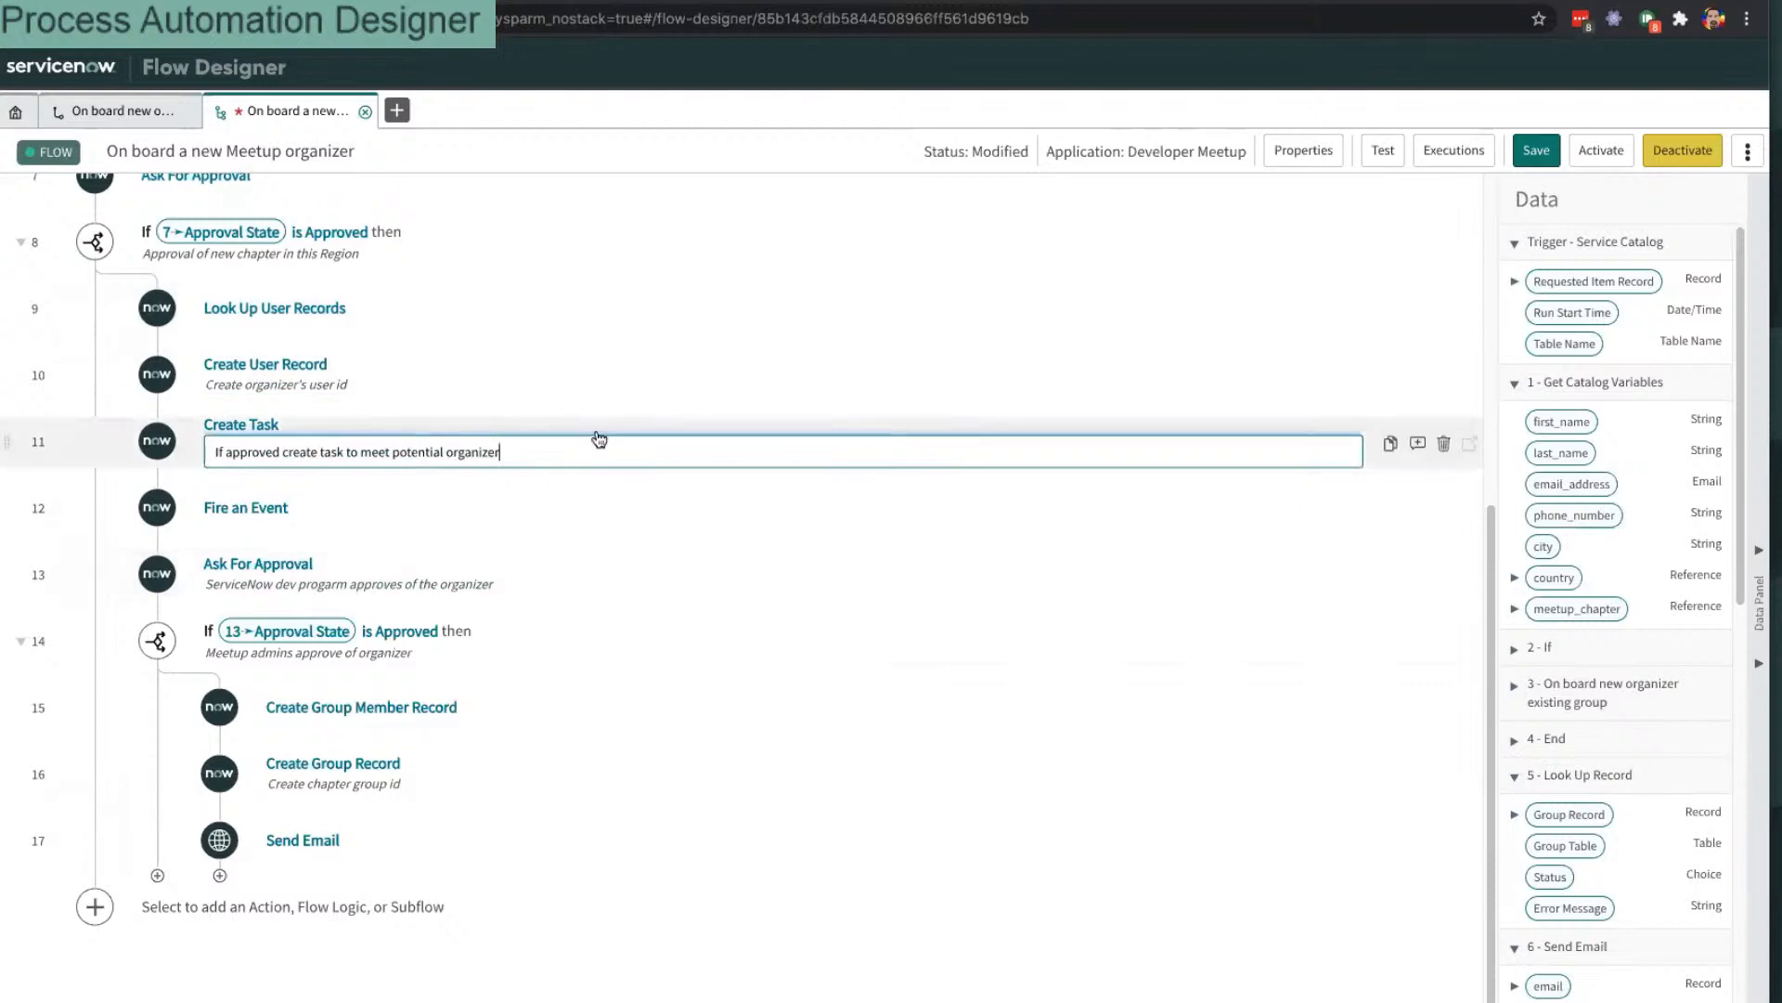
pyautogui.scroll(5, 594, 418)
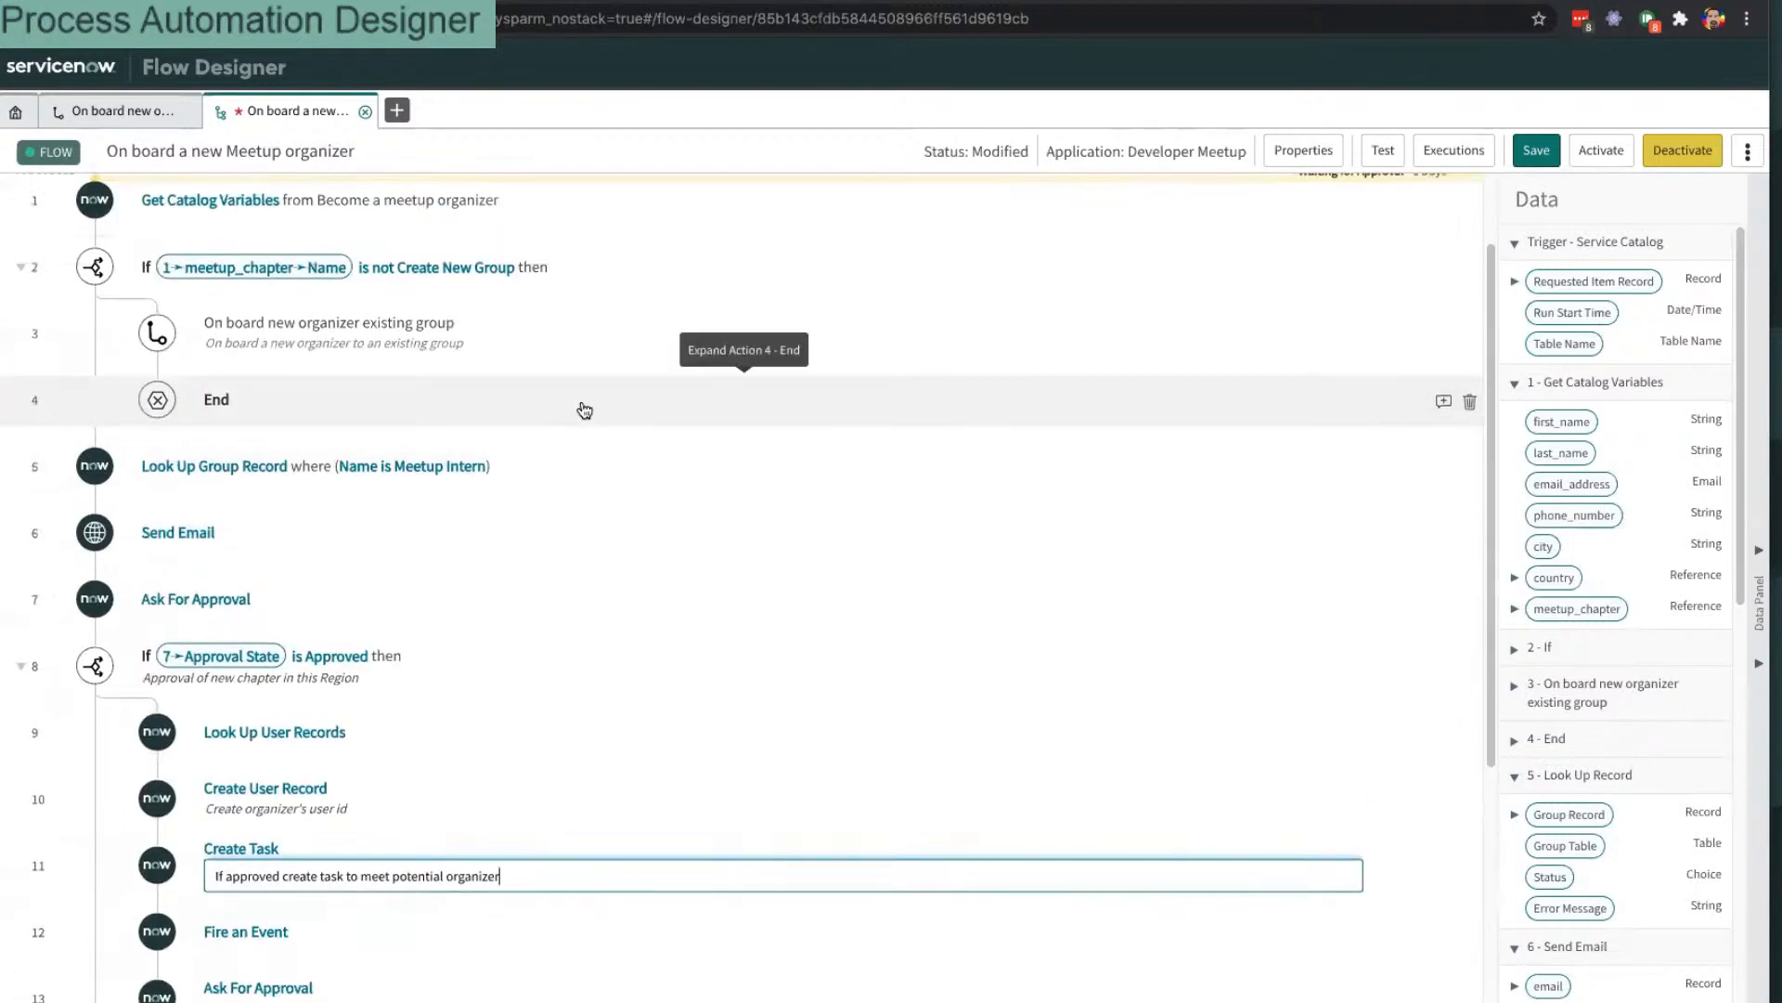
pyautogui.scroll(-4, 585, 410)
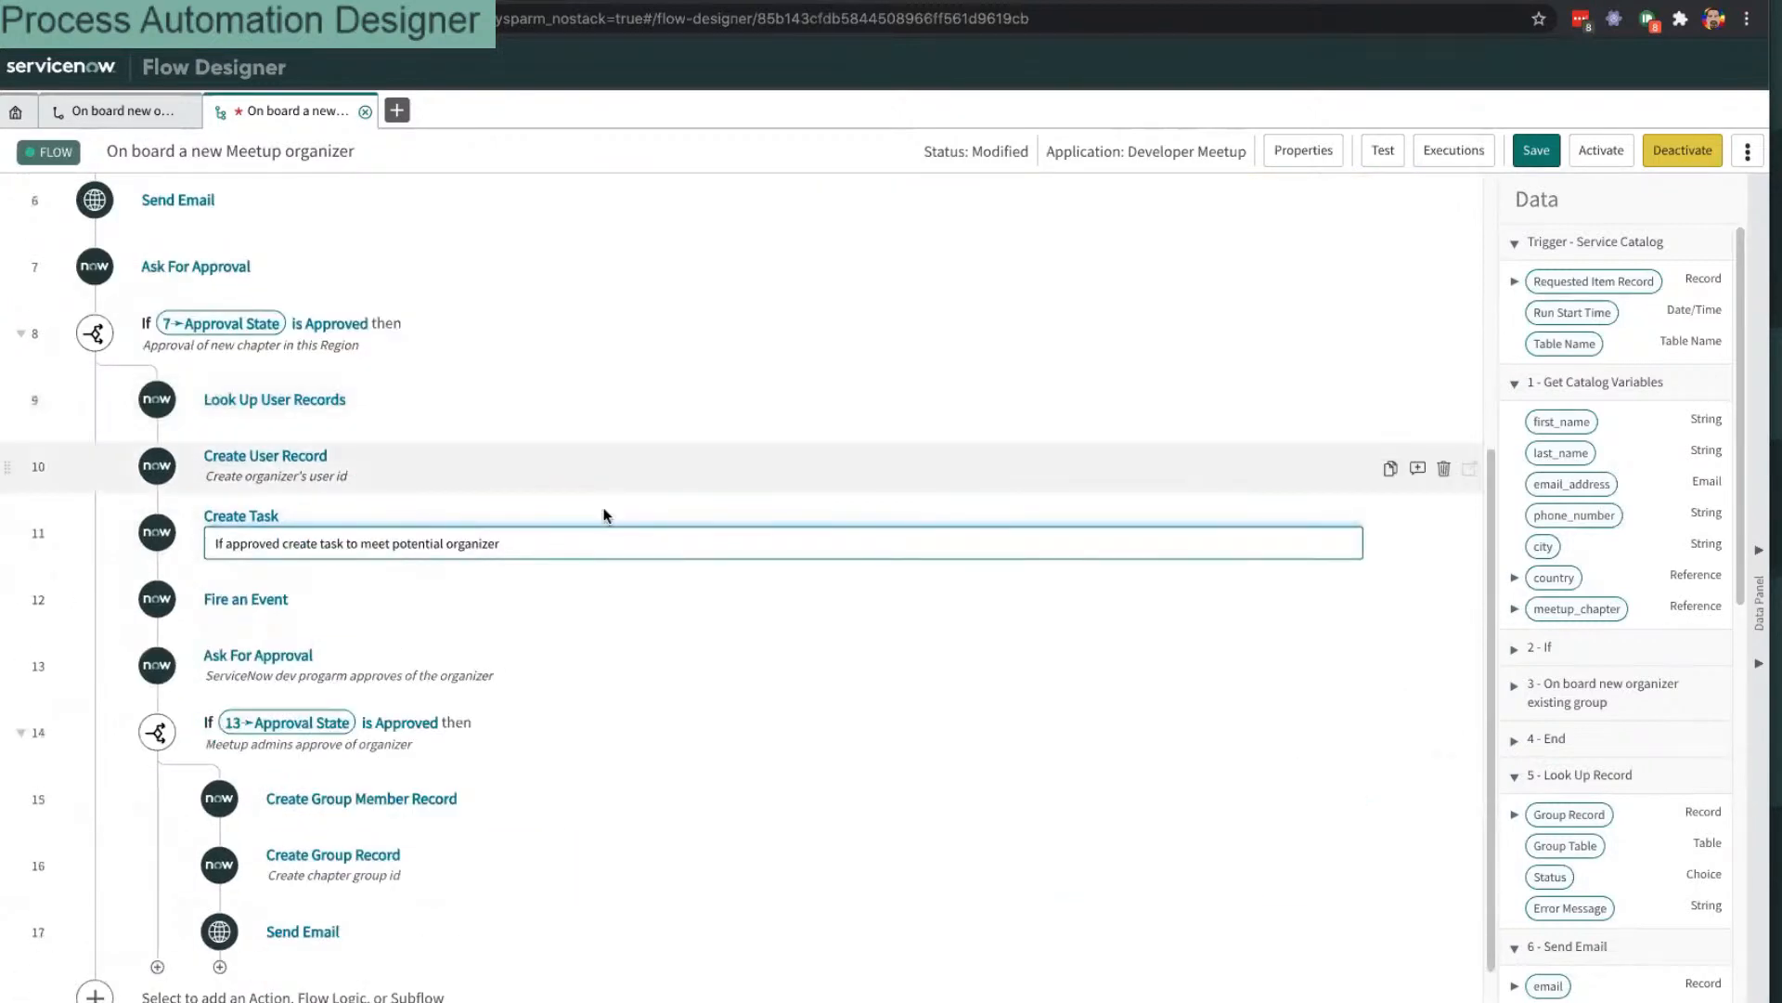
pyautogui.click(624, 455)
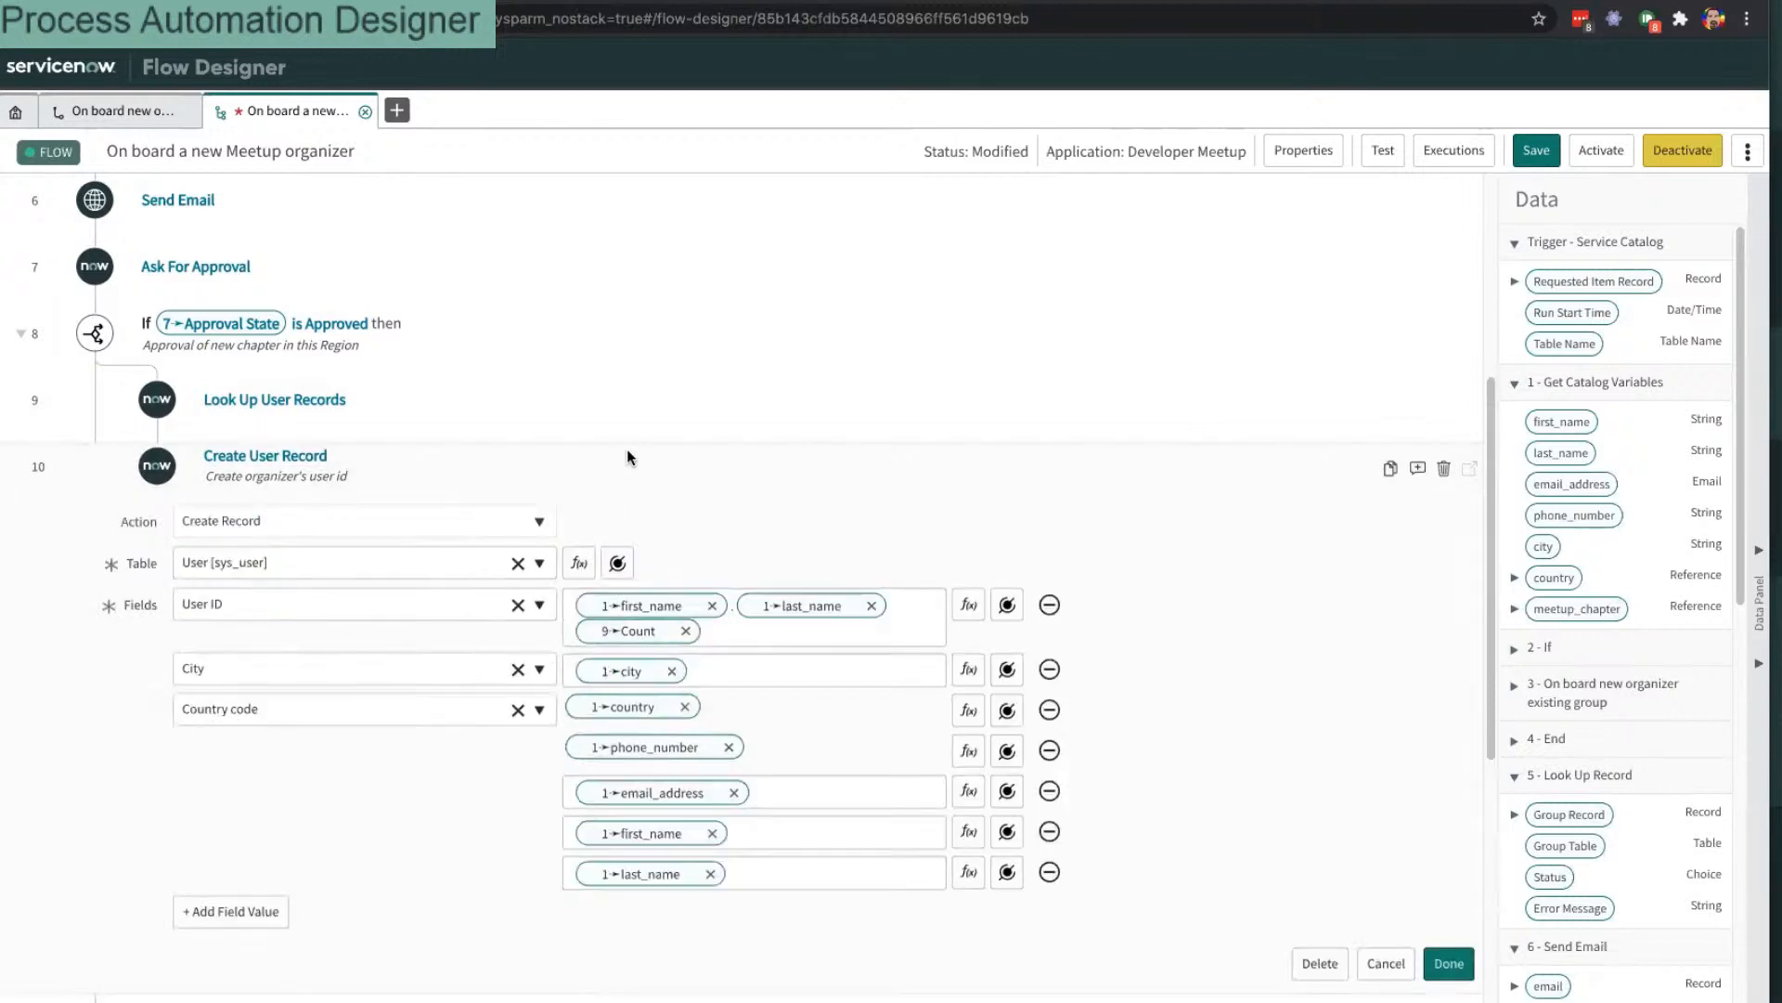
pyautogui.click(817, 472)
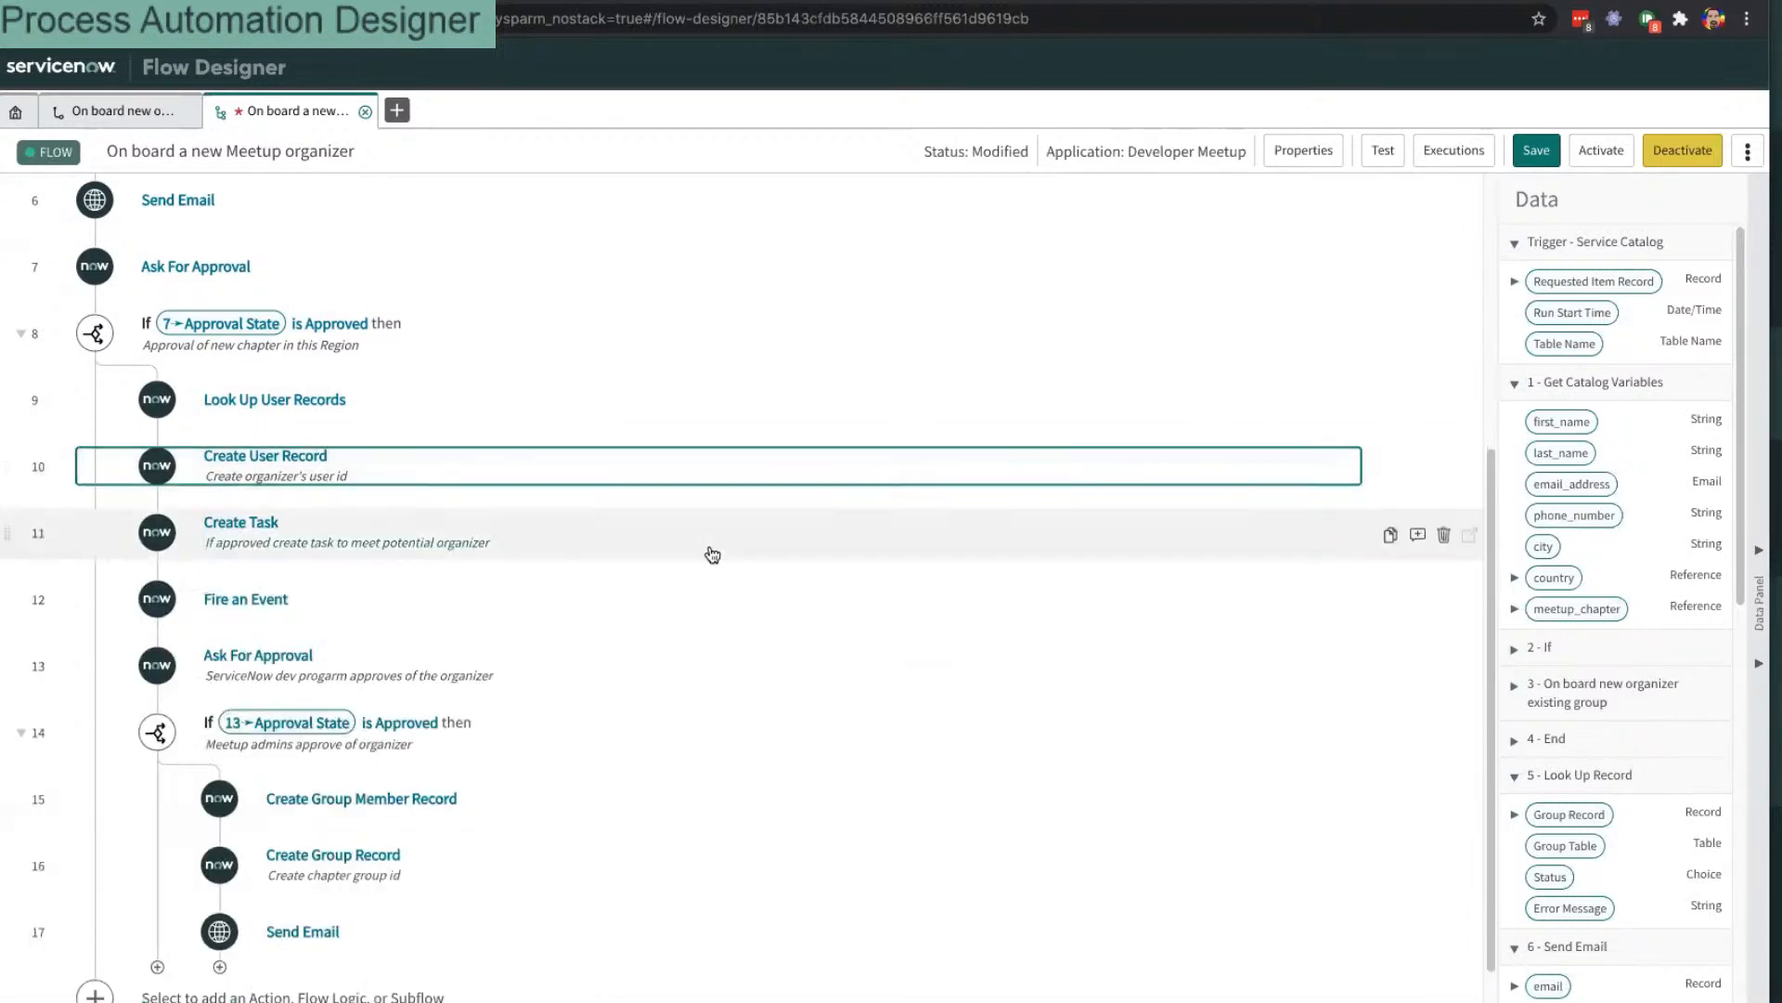
pyautogui.click(713, 528)
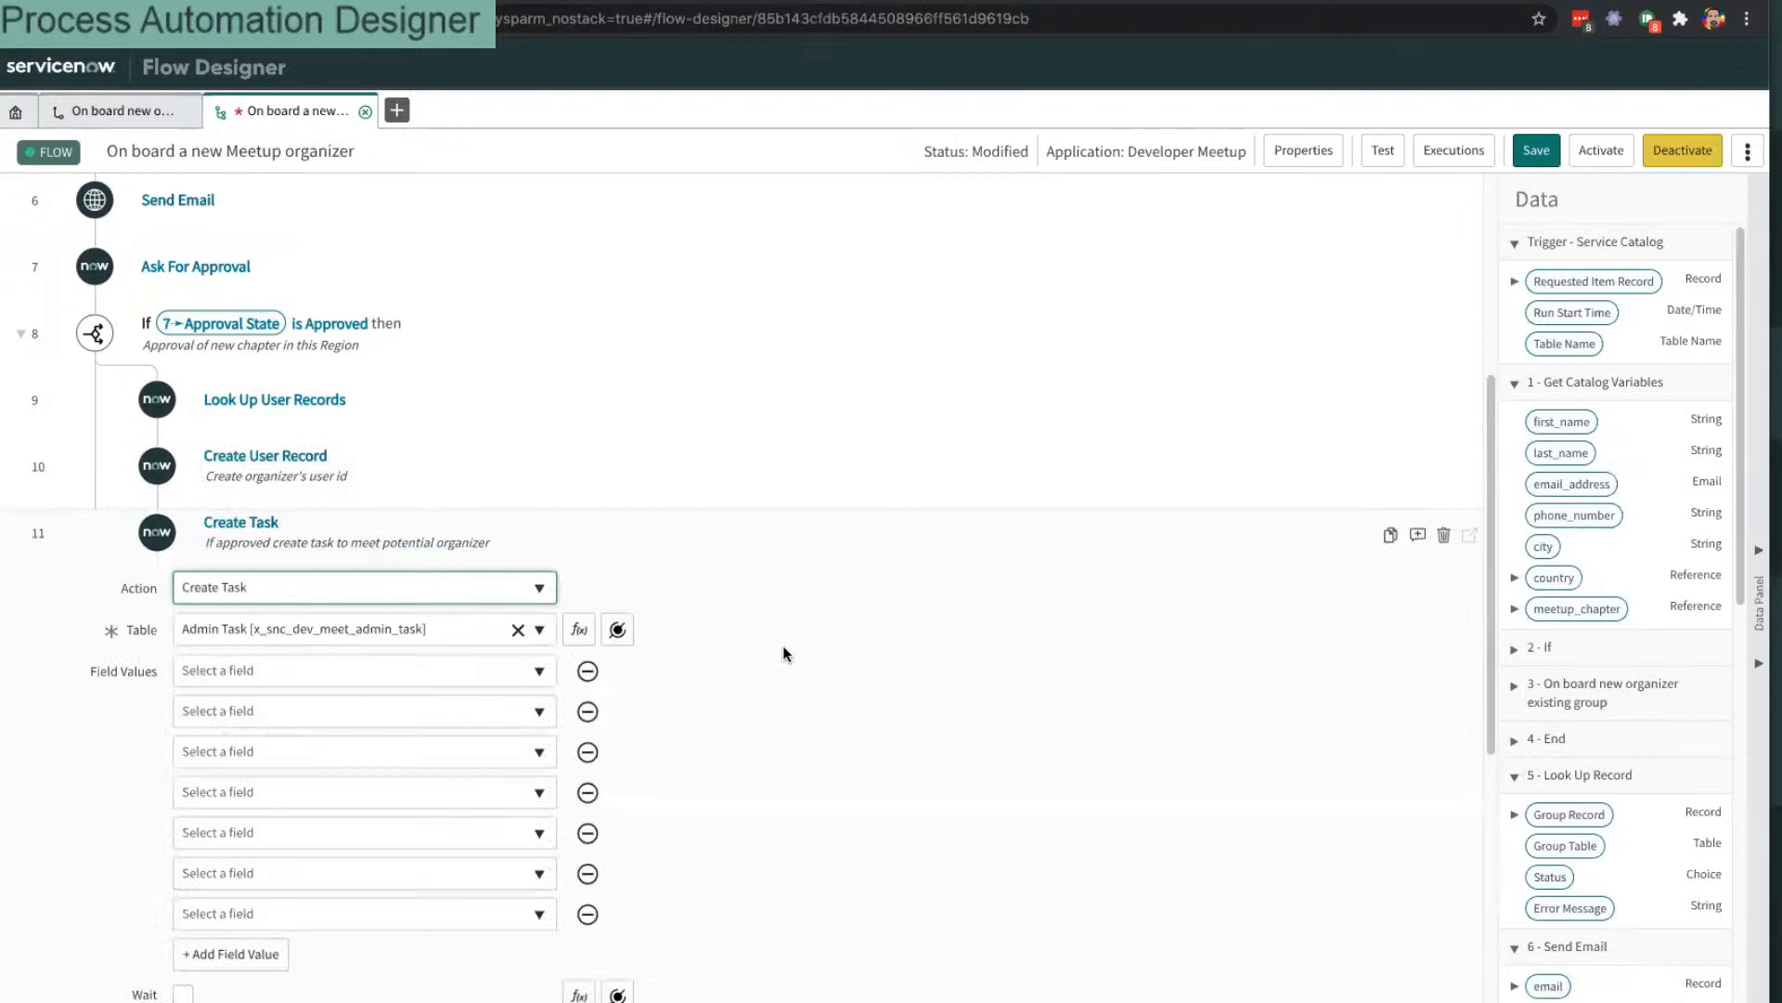
pyautogui.scroll(-2, 782, 643)
pyautogui.scroll(-3, 805, 607)
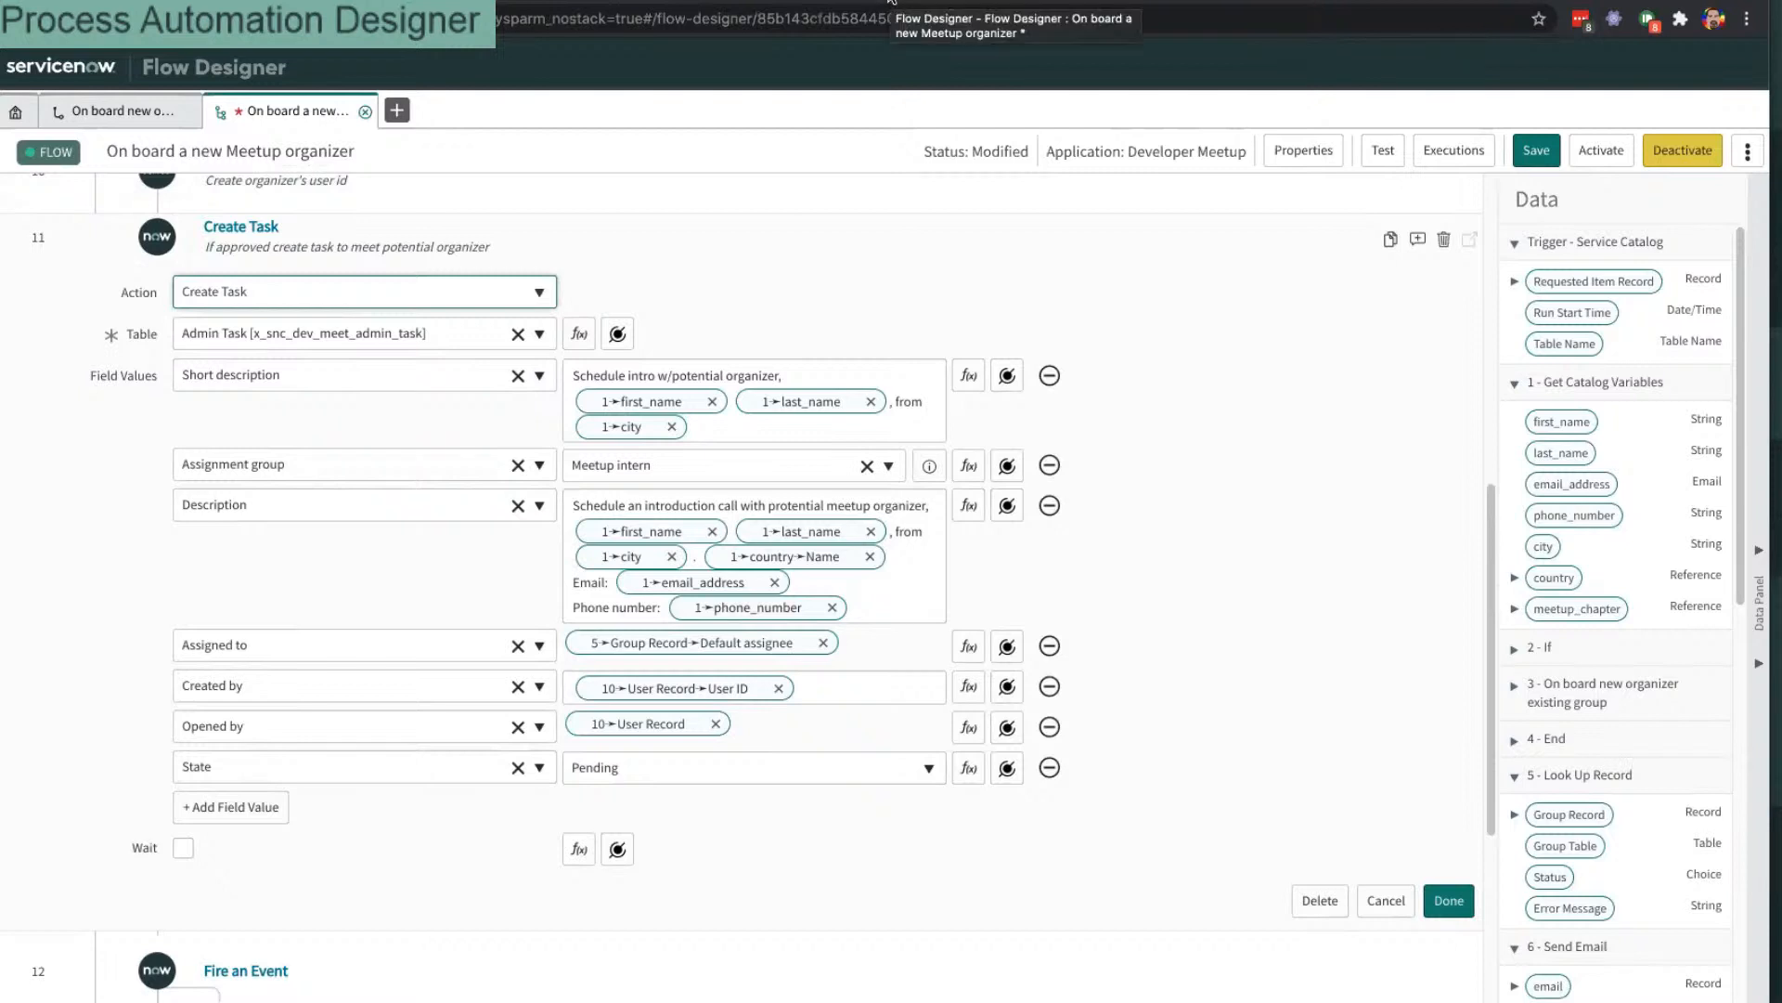
# Step: Zoom the page out and move the flow into its own browser window
pyautogui.hotkey('ctrl', '-')
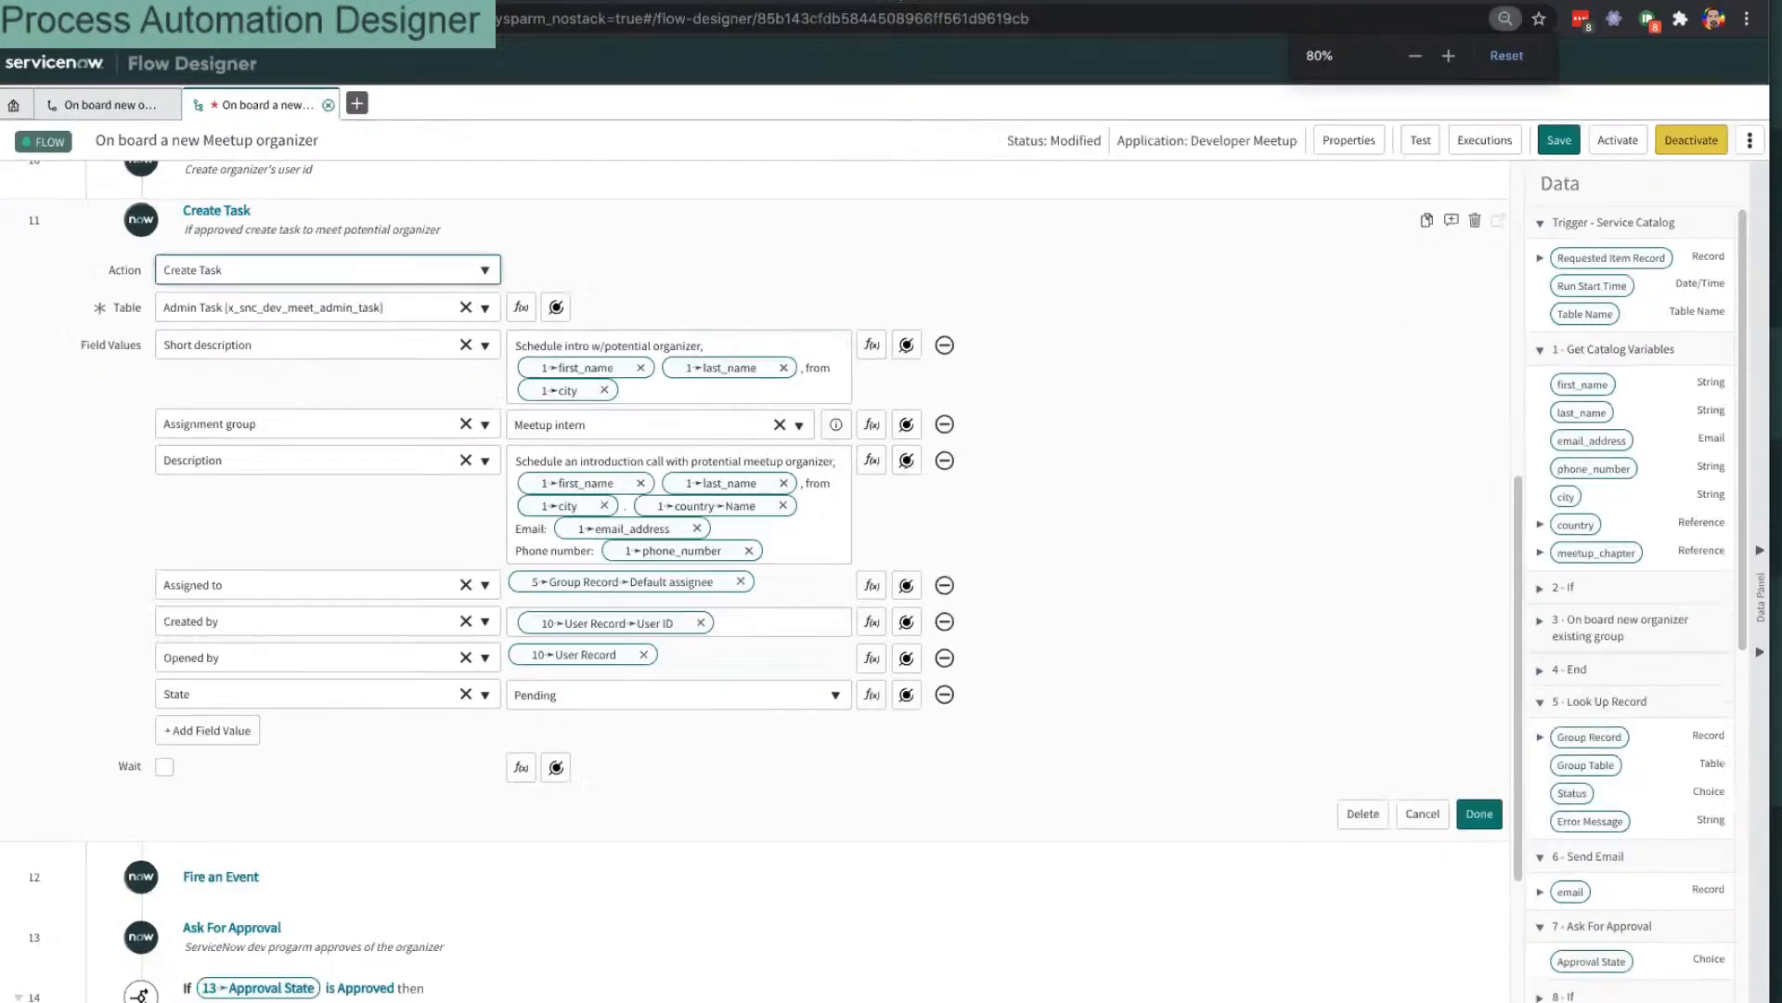
pyautogui.moveTo(931, 5); pyautogui.dragTo(1467, 221)
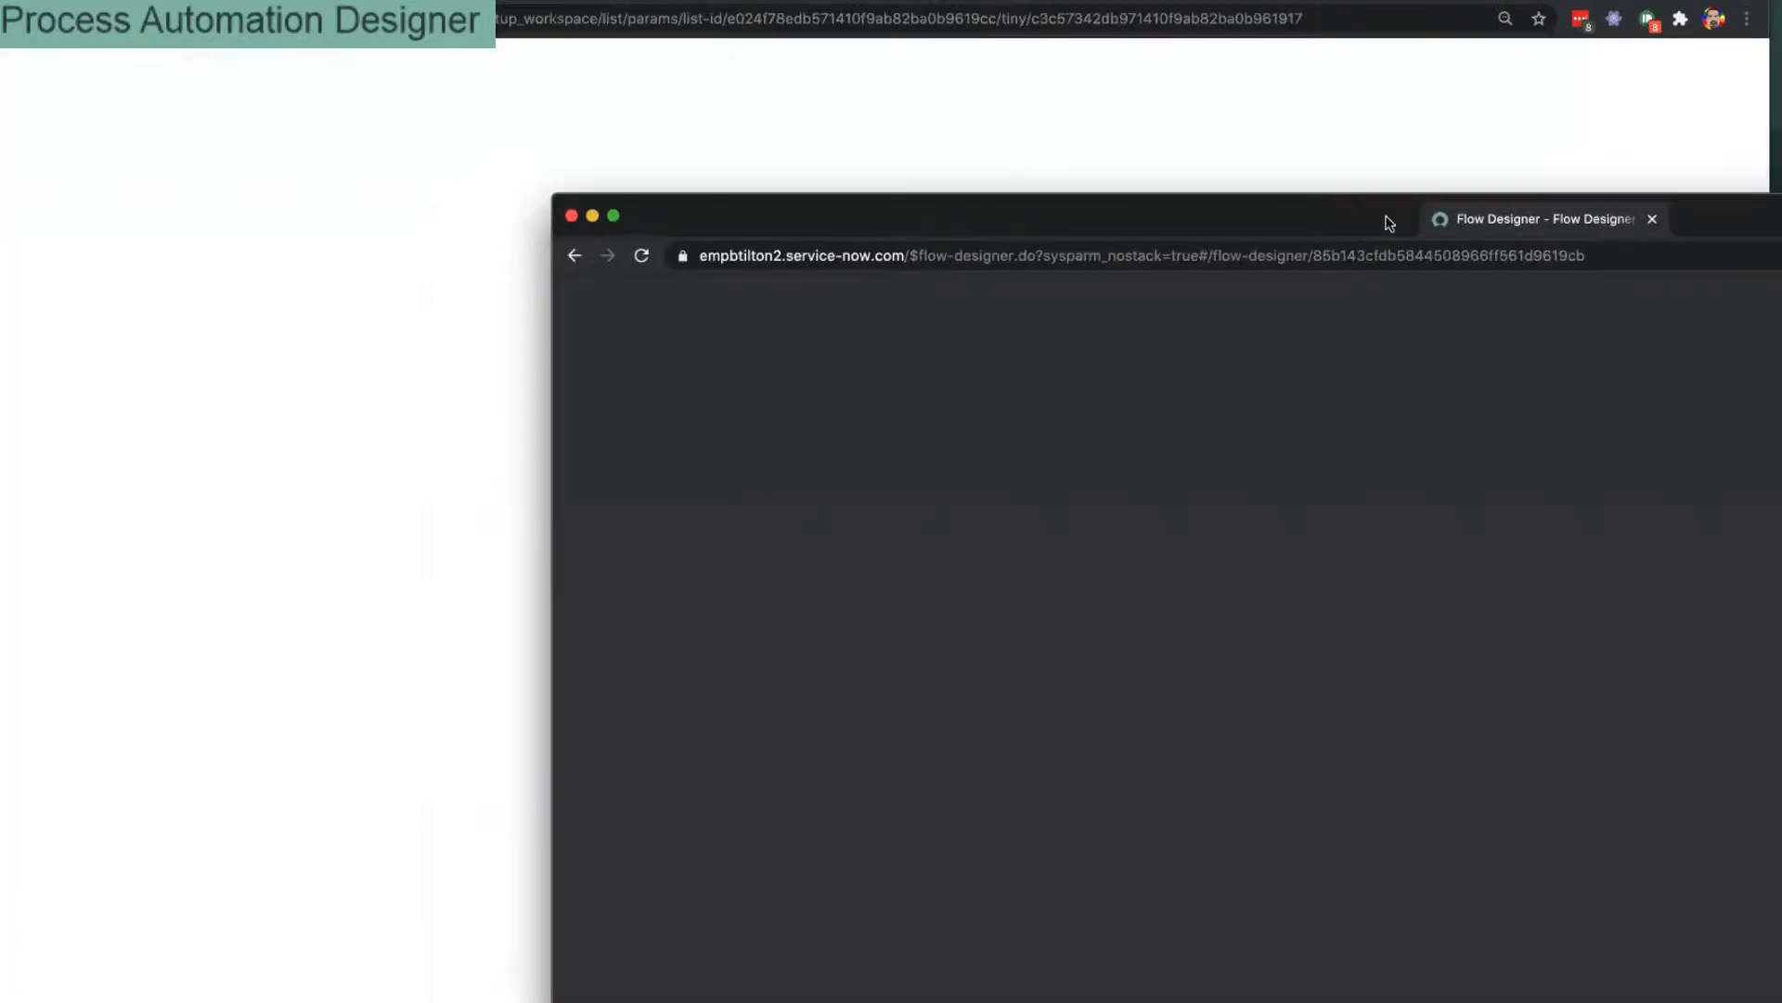
pyautogui.moveTo(1223, 212); pyautogui.dragTo(1075, 91)
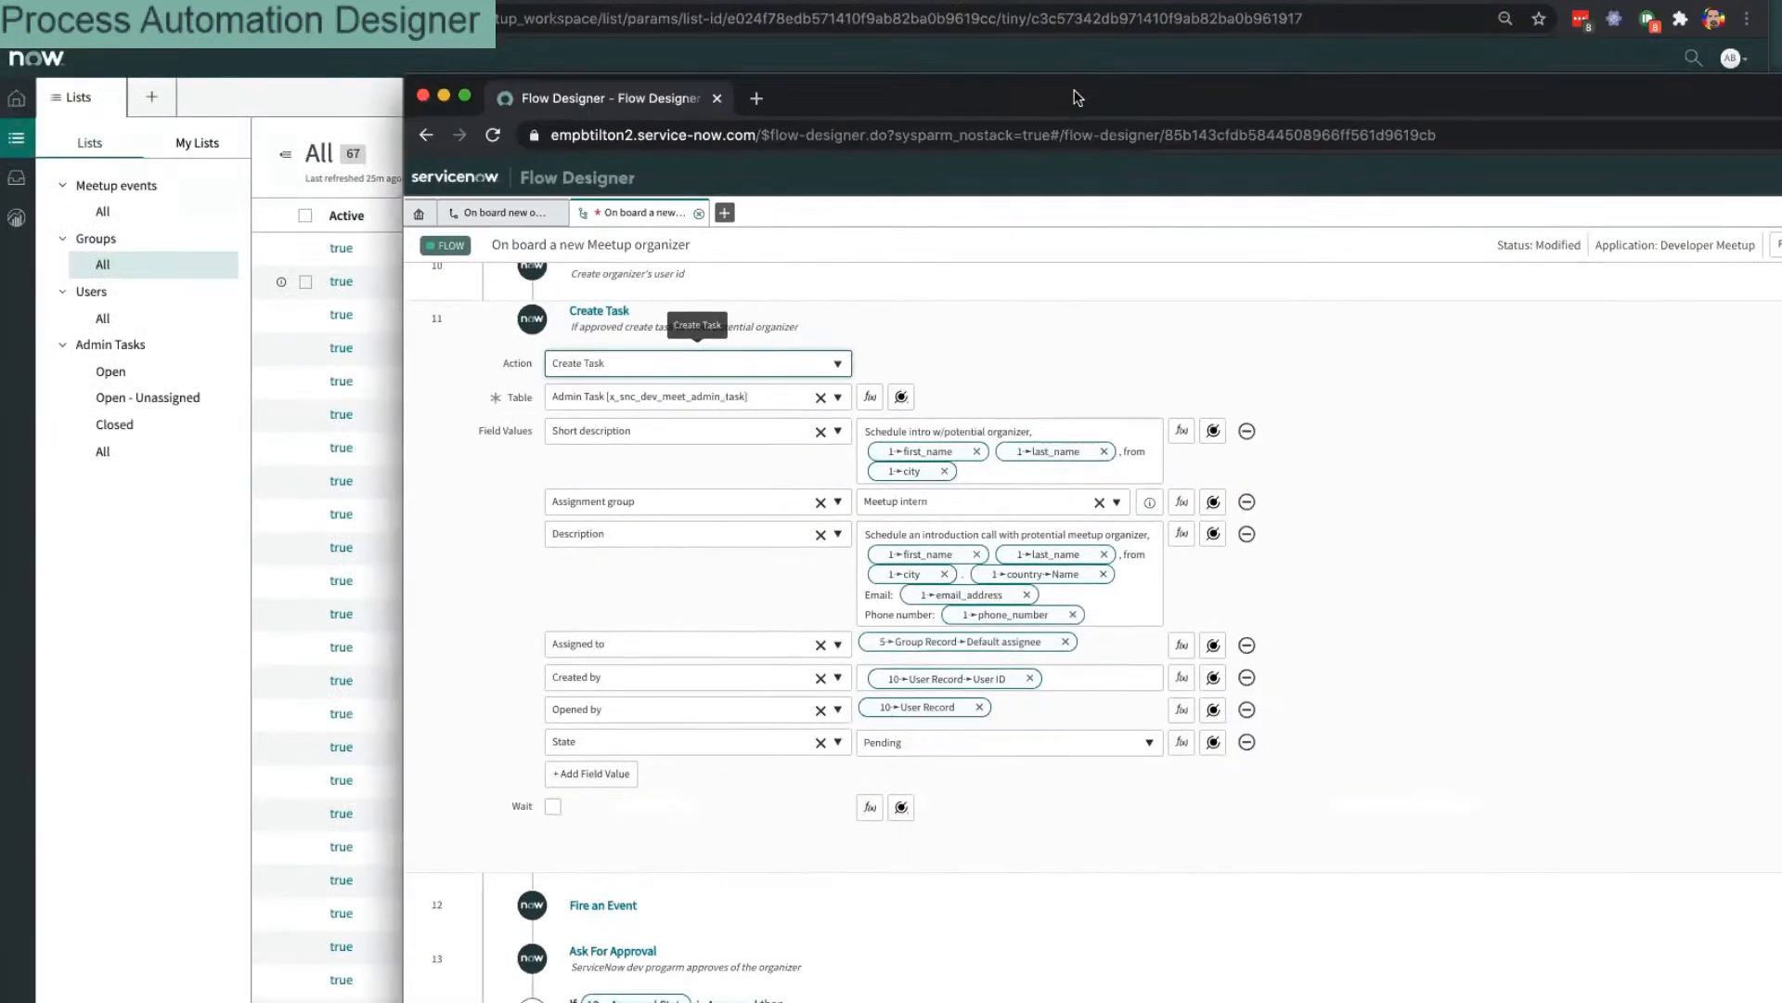
# Step: Snap the flow window to the right half and the Lists window to the left half
pyautogui.hotkey('ctrl', 'alt', 'Right')
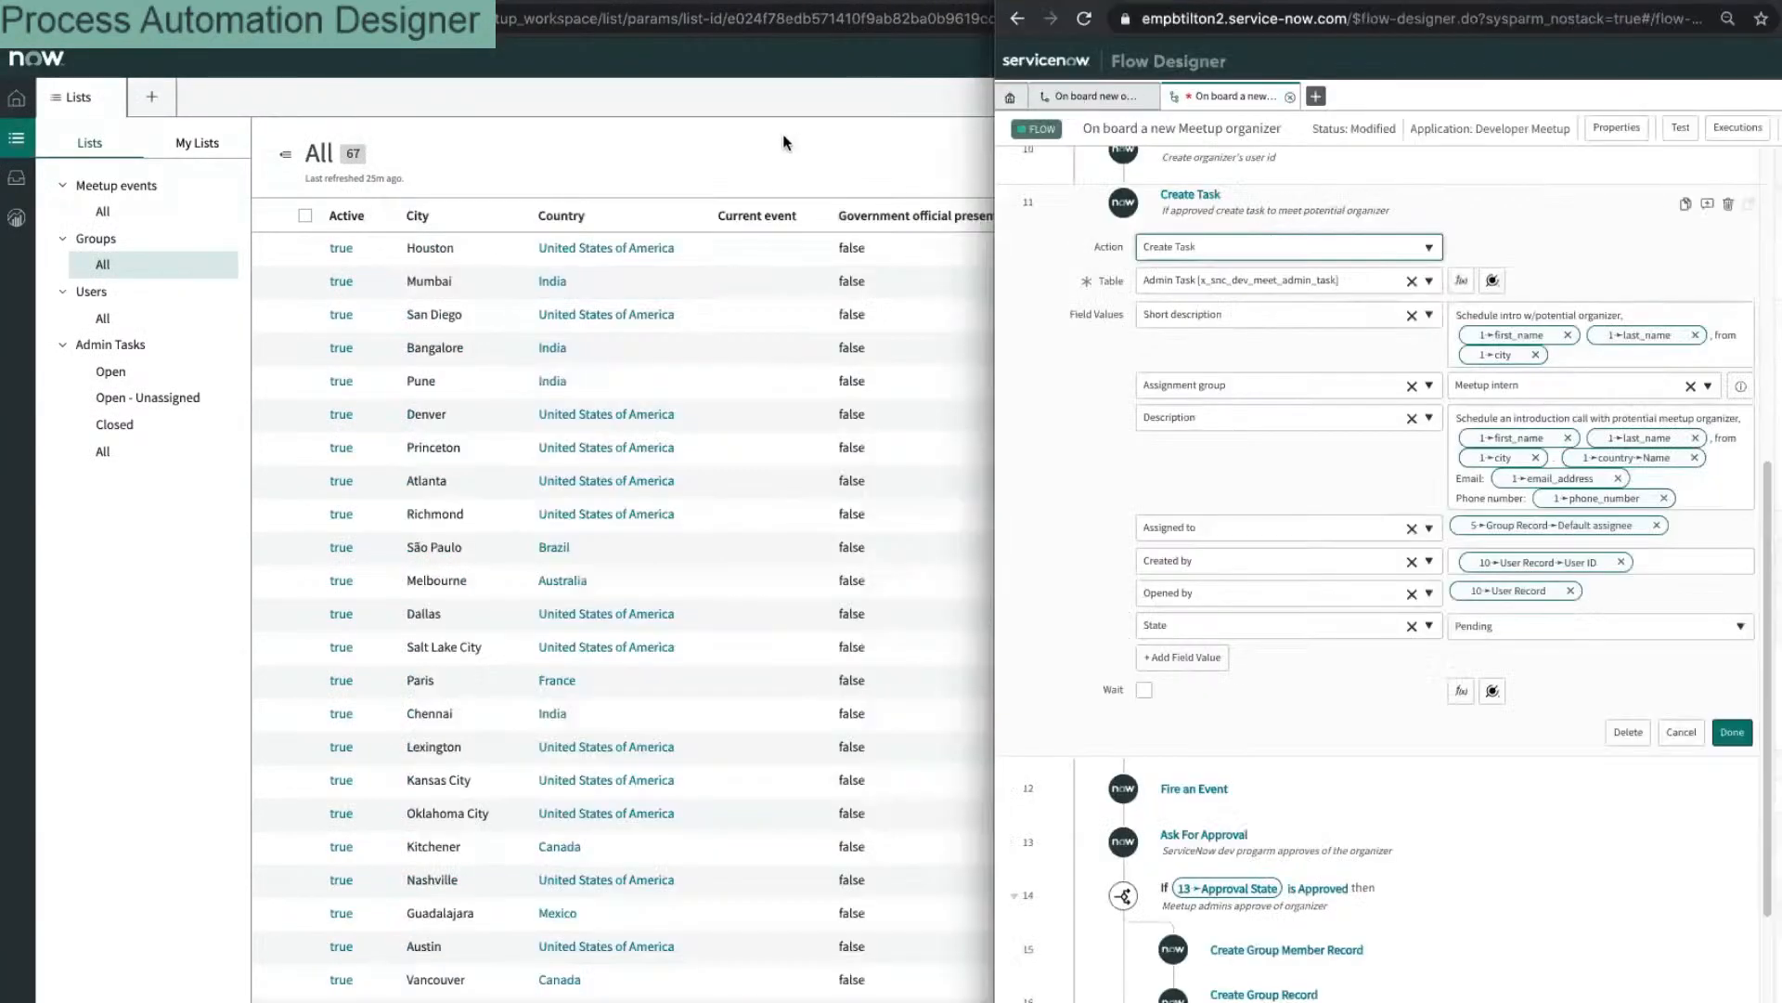
pyautogui.click(784, 139)
pyautogui.hotkey('ctrl', 'alt', 'Left')
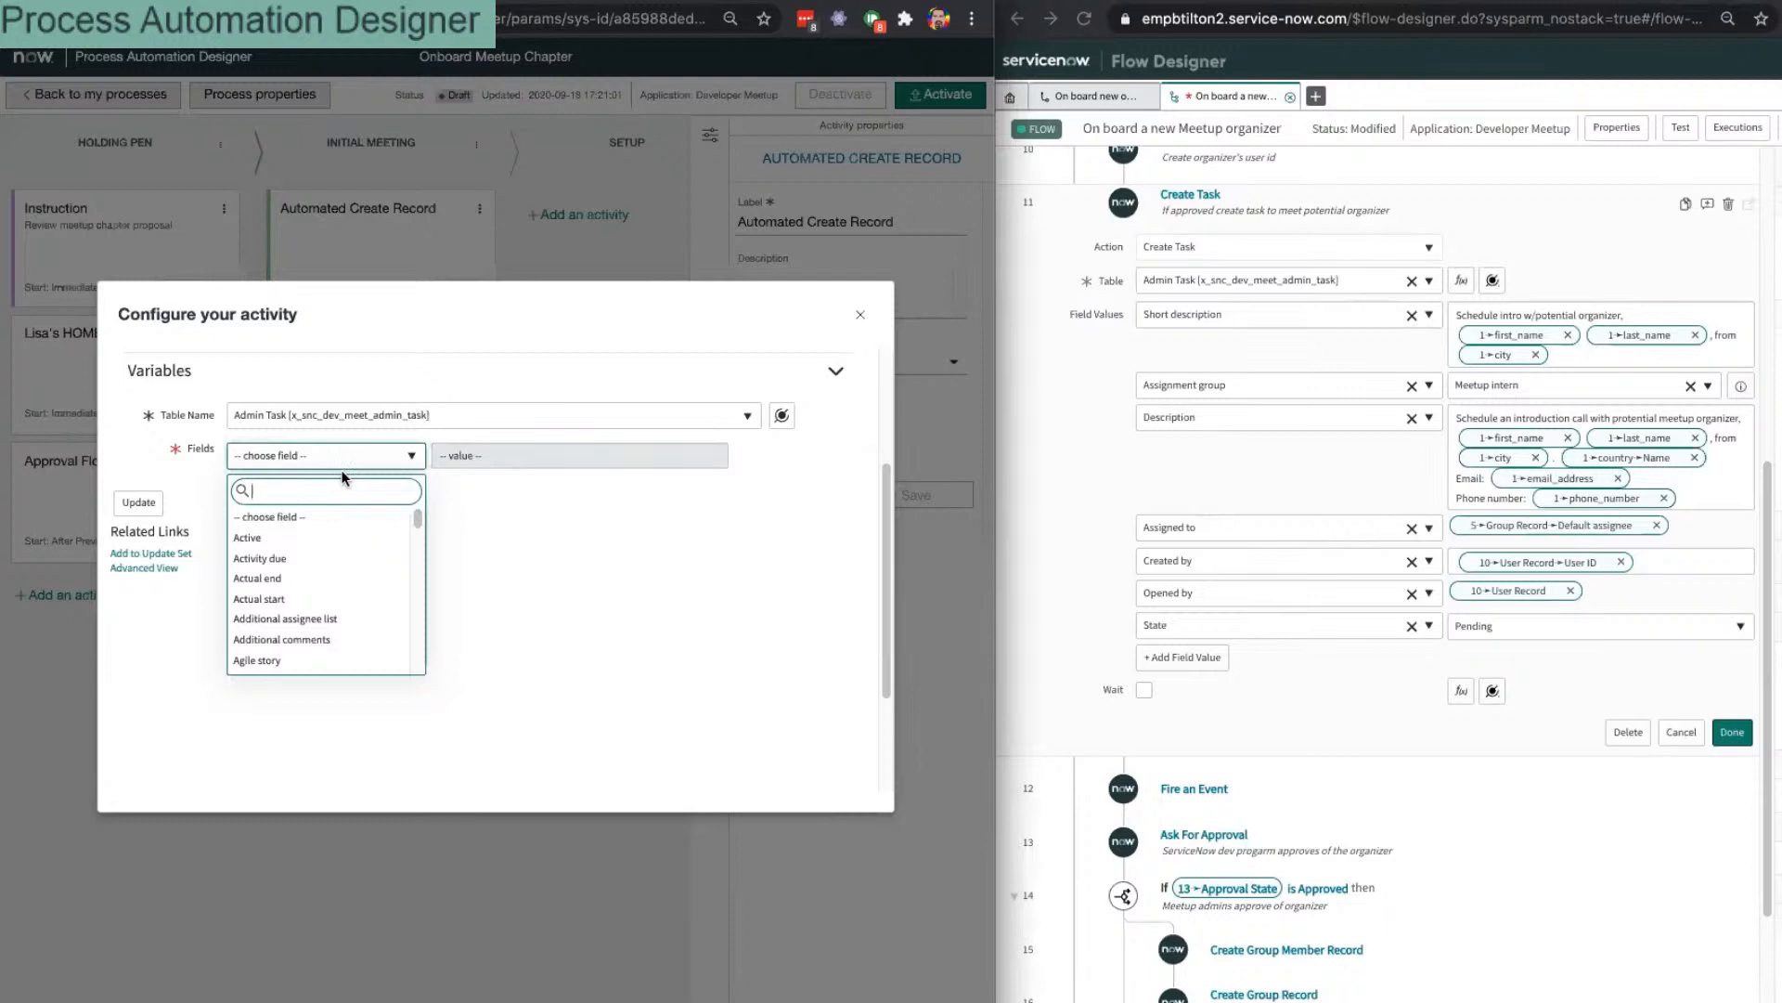
# Step: Add the Short description field and paste in the flow's short description text
pyautogui.write('shor')
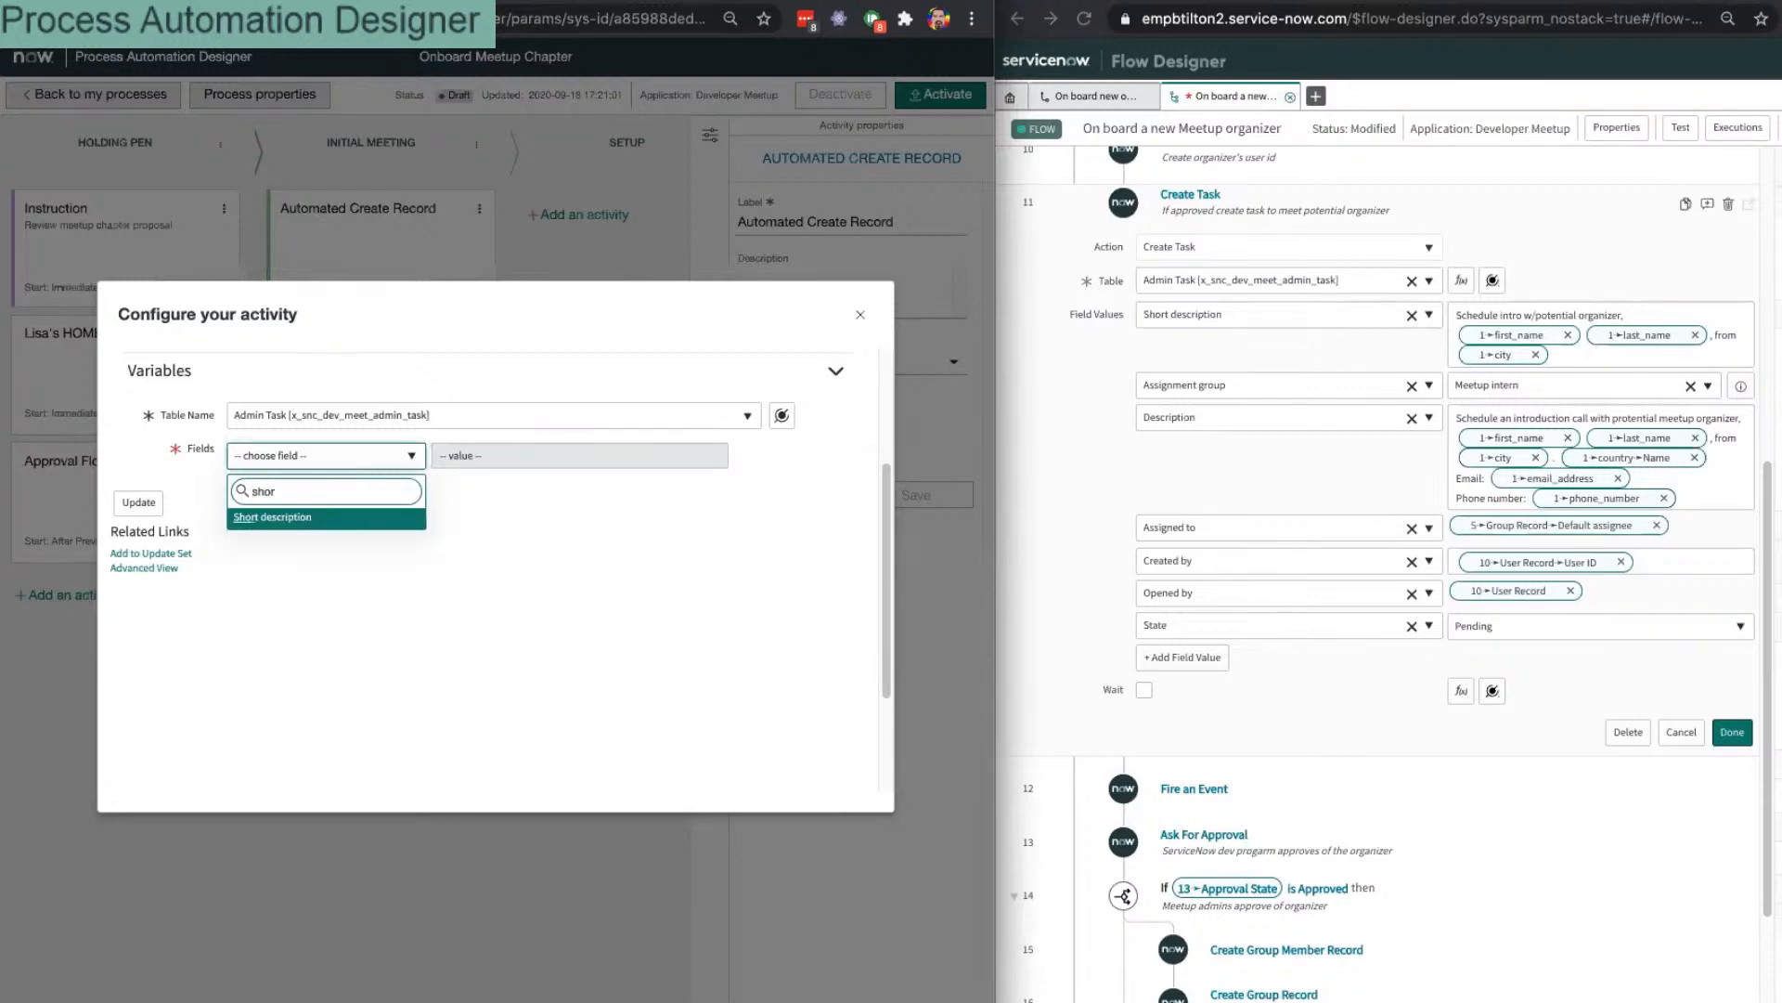
pyautogui.press('Return')
pyautogui.click(650, 459)
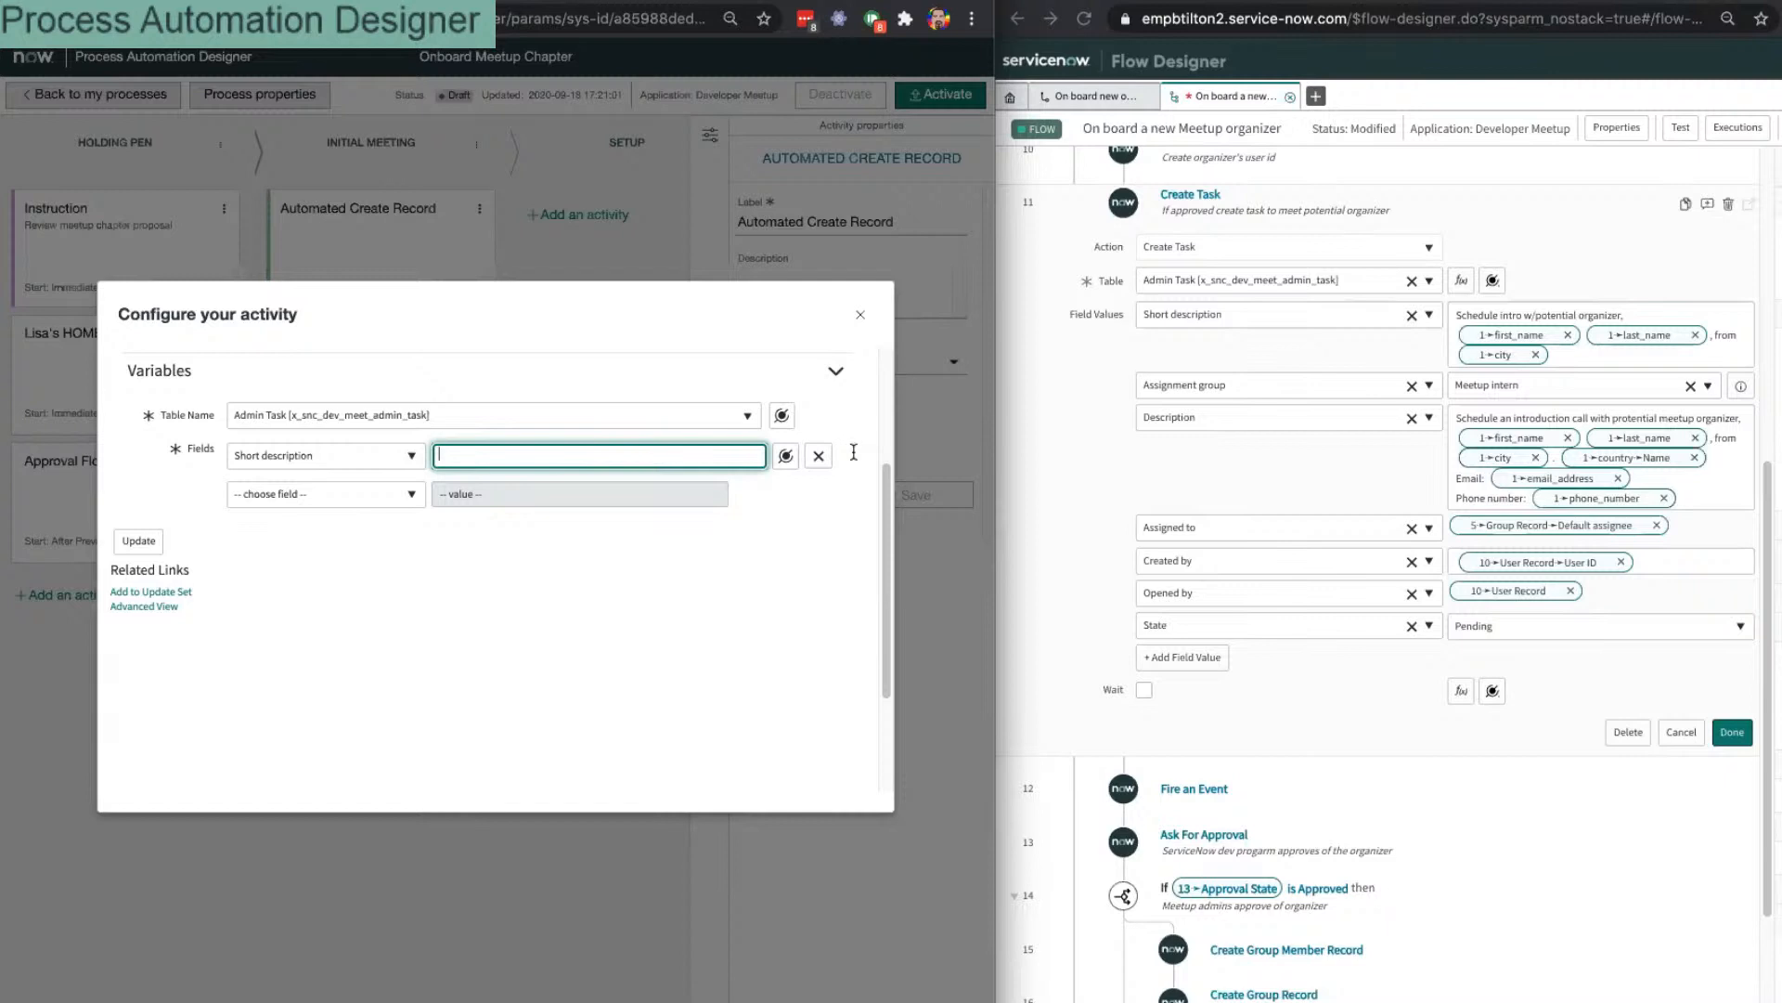
pyautogui.click(1642, 317)
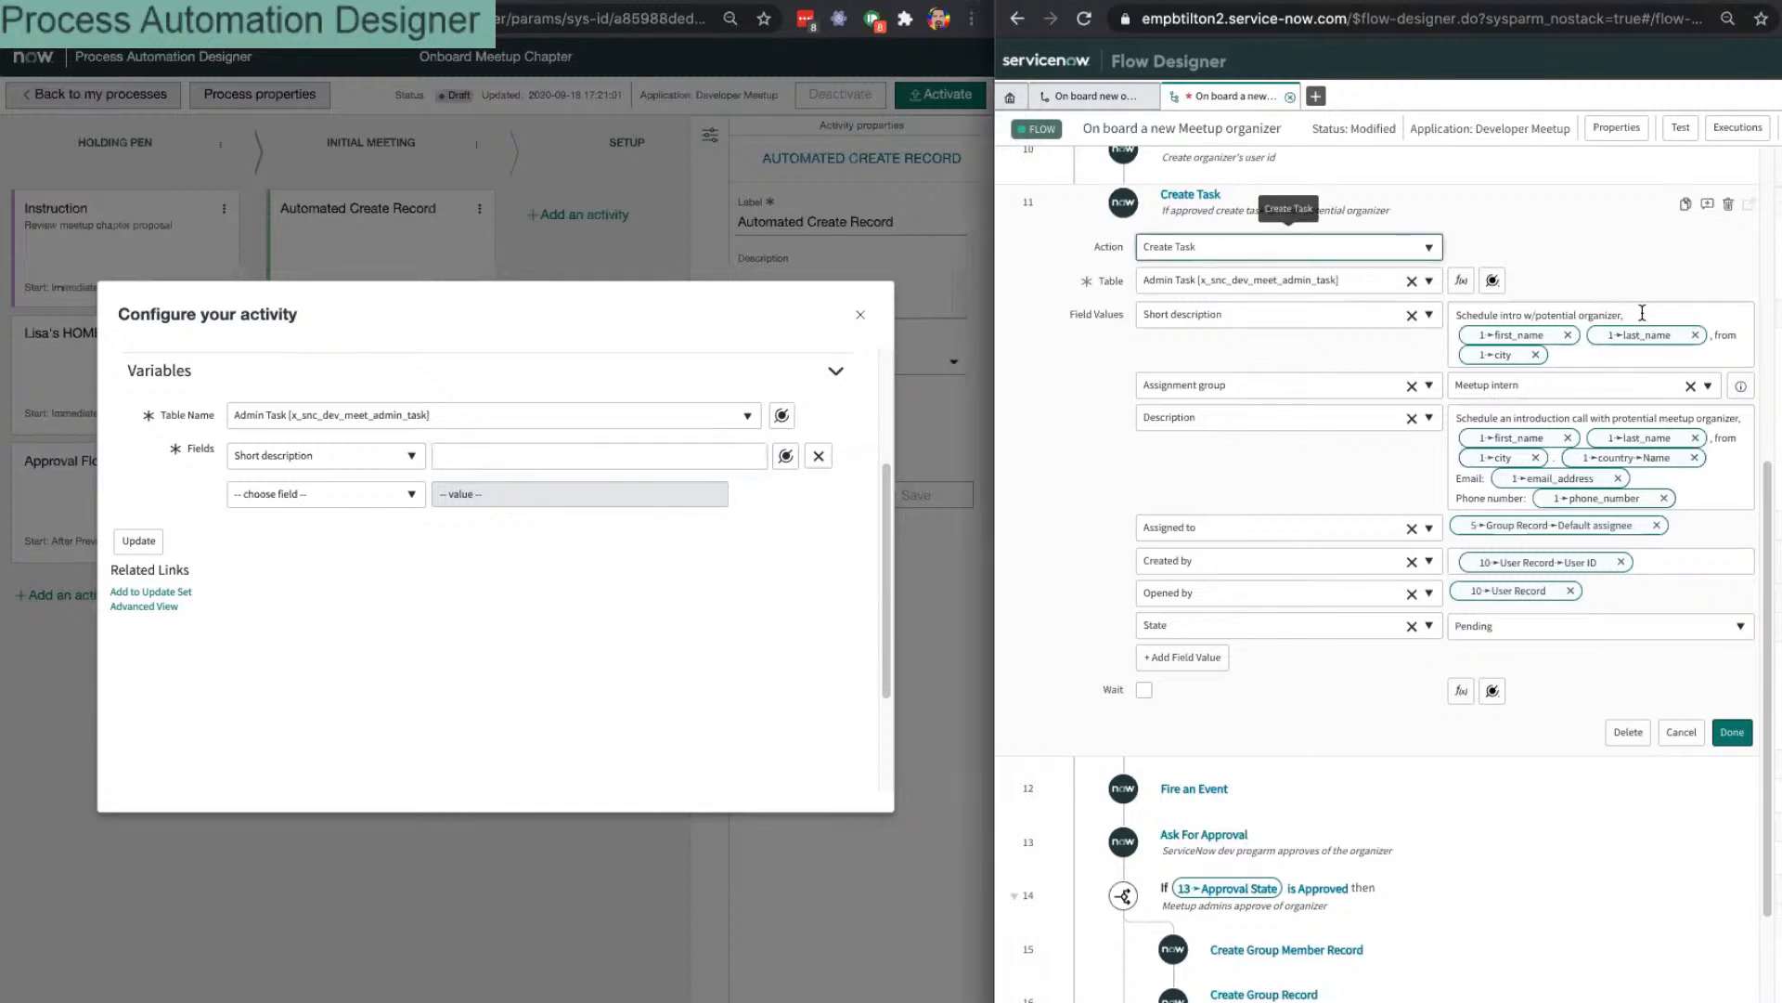
pyautogui.moveTo(1642, 314); pyautogui.dragTo(1435, 315)
pyautogui.hotkey('ctrl', 'c')
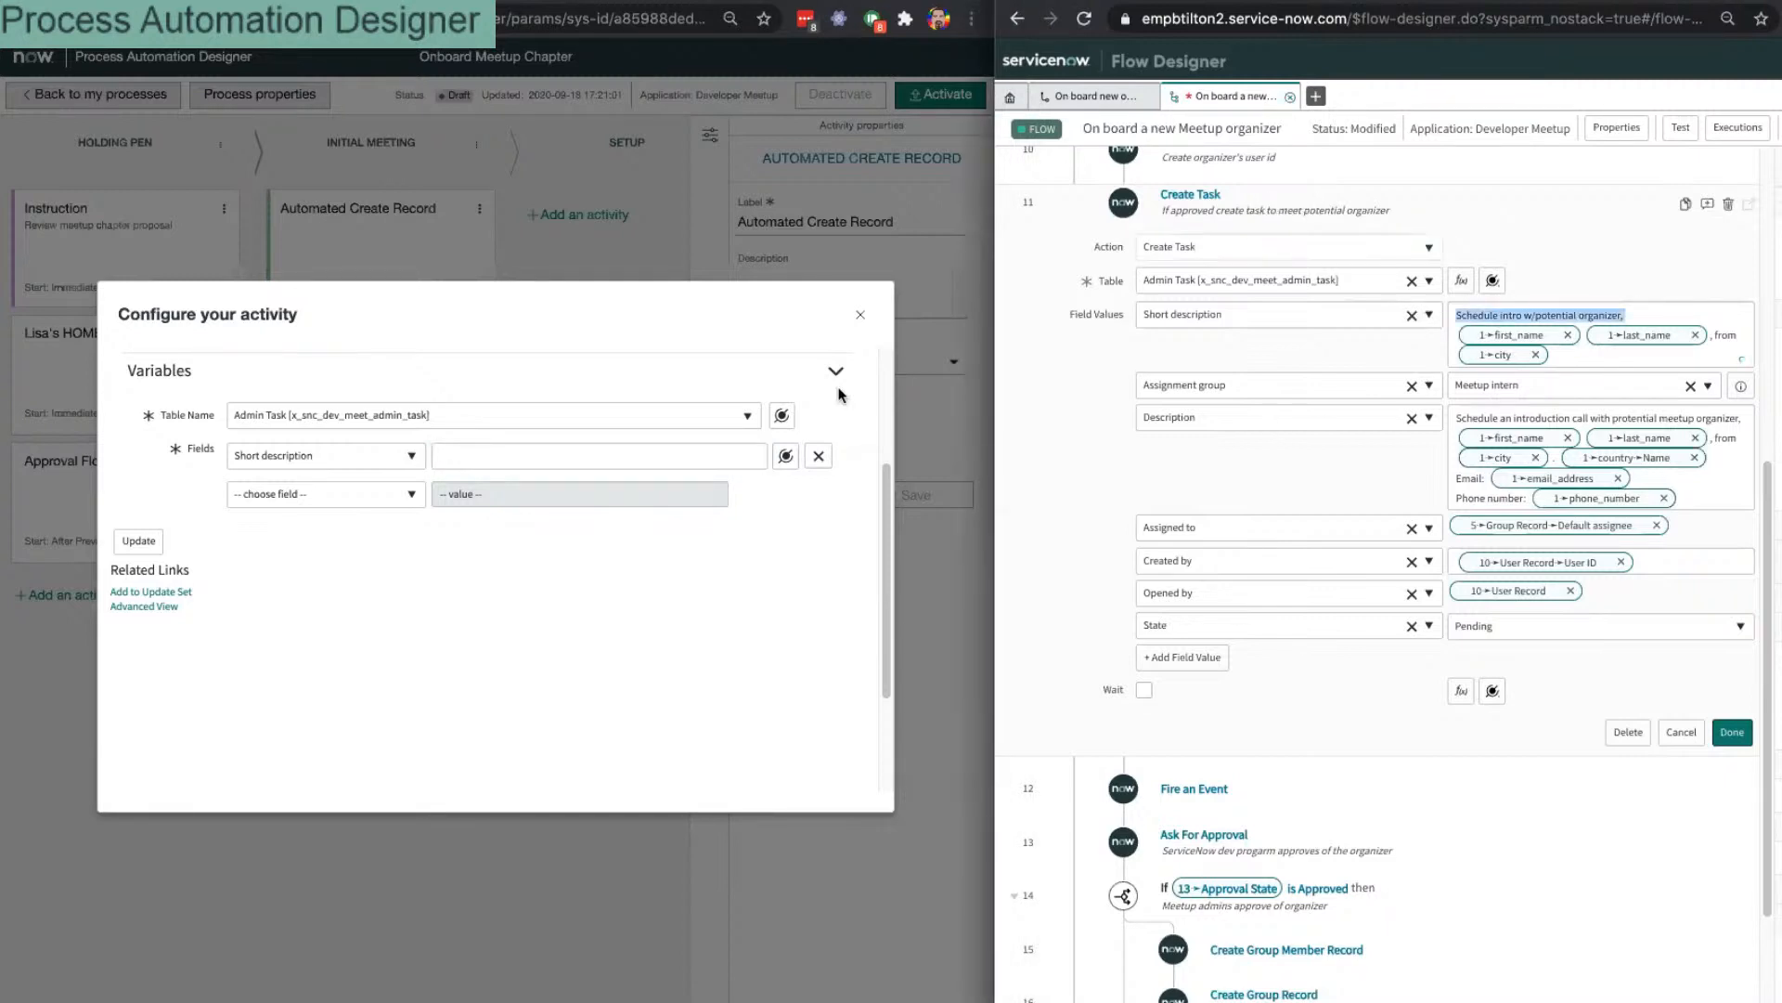
pyautogui.click(450, 467)
pyautogui.hotkey('ctrl', 'v')
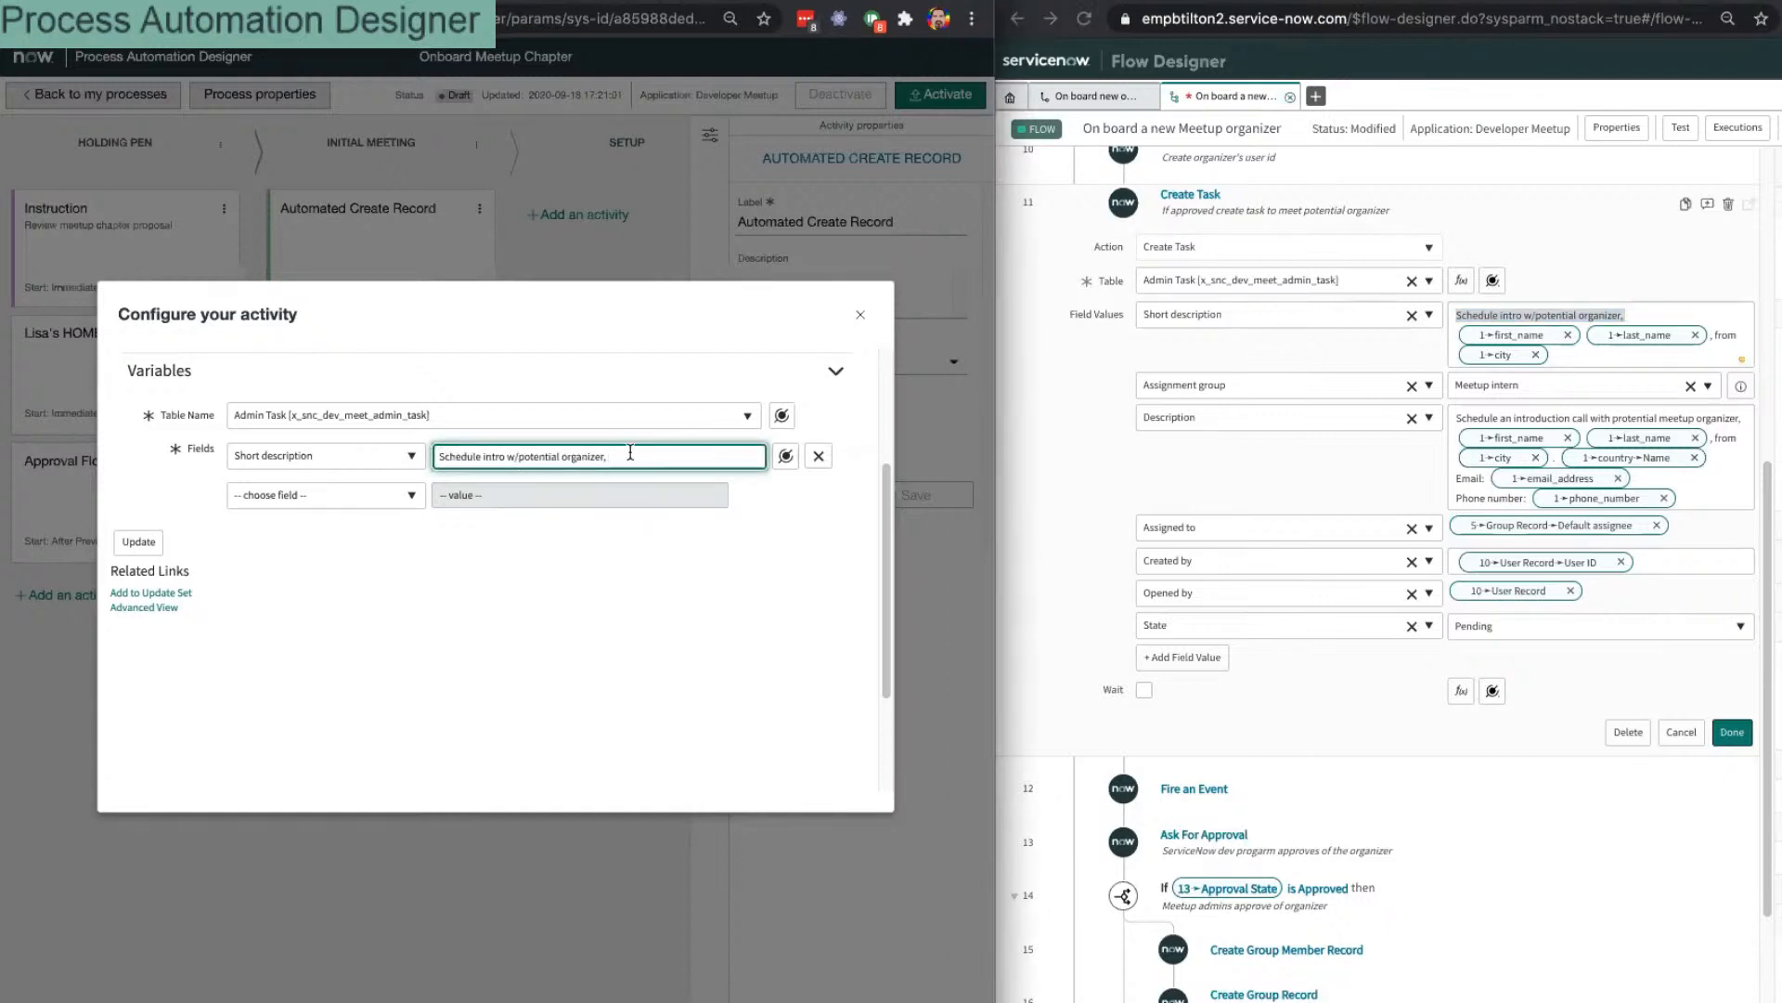
# Step: Insert the Context > Input Record > City data pill into Short description
pyautogui.click(785, 459)
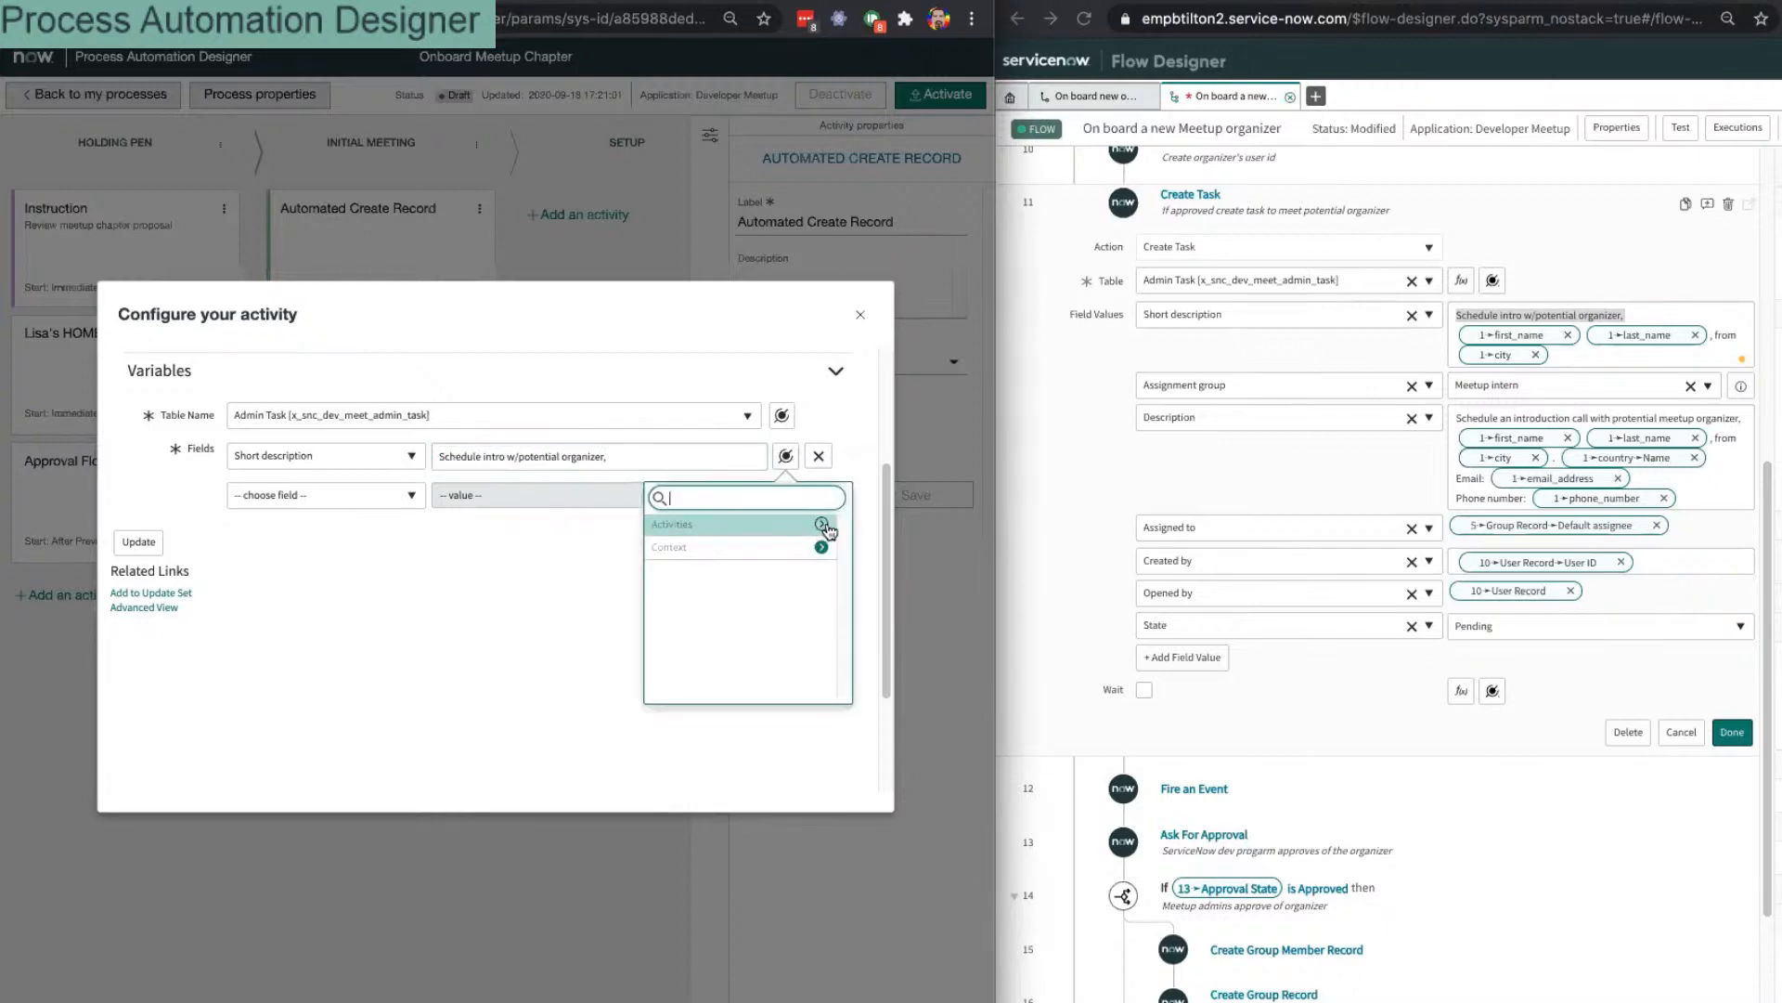
pyautogui.click(821, 548)
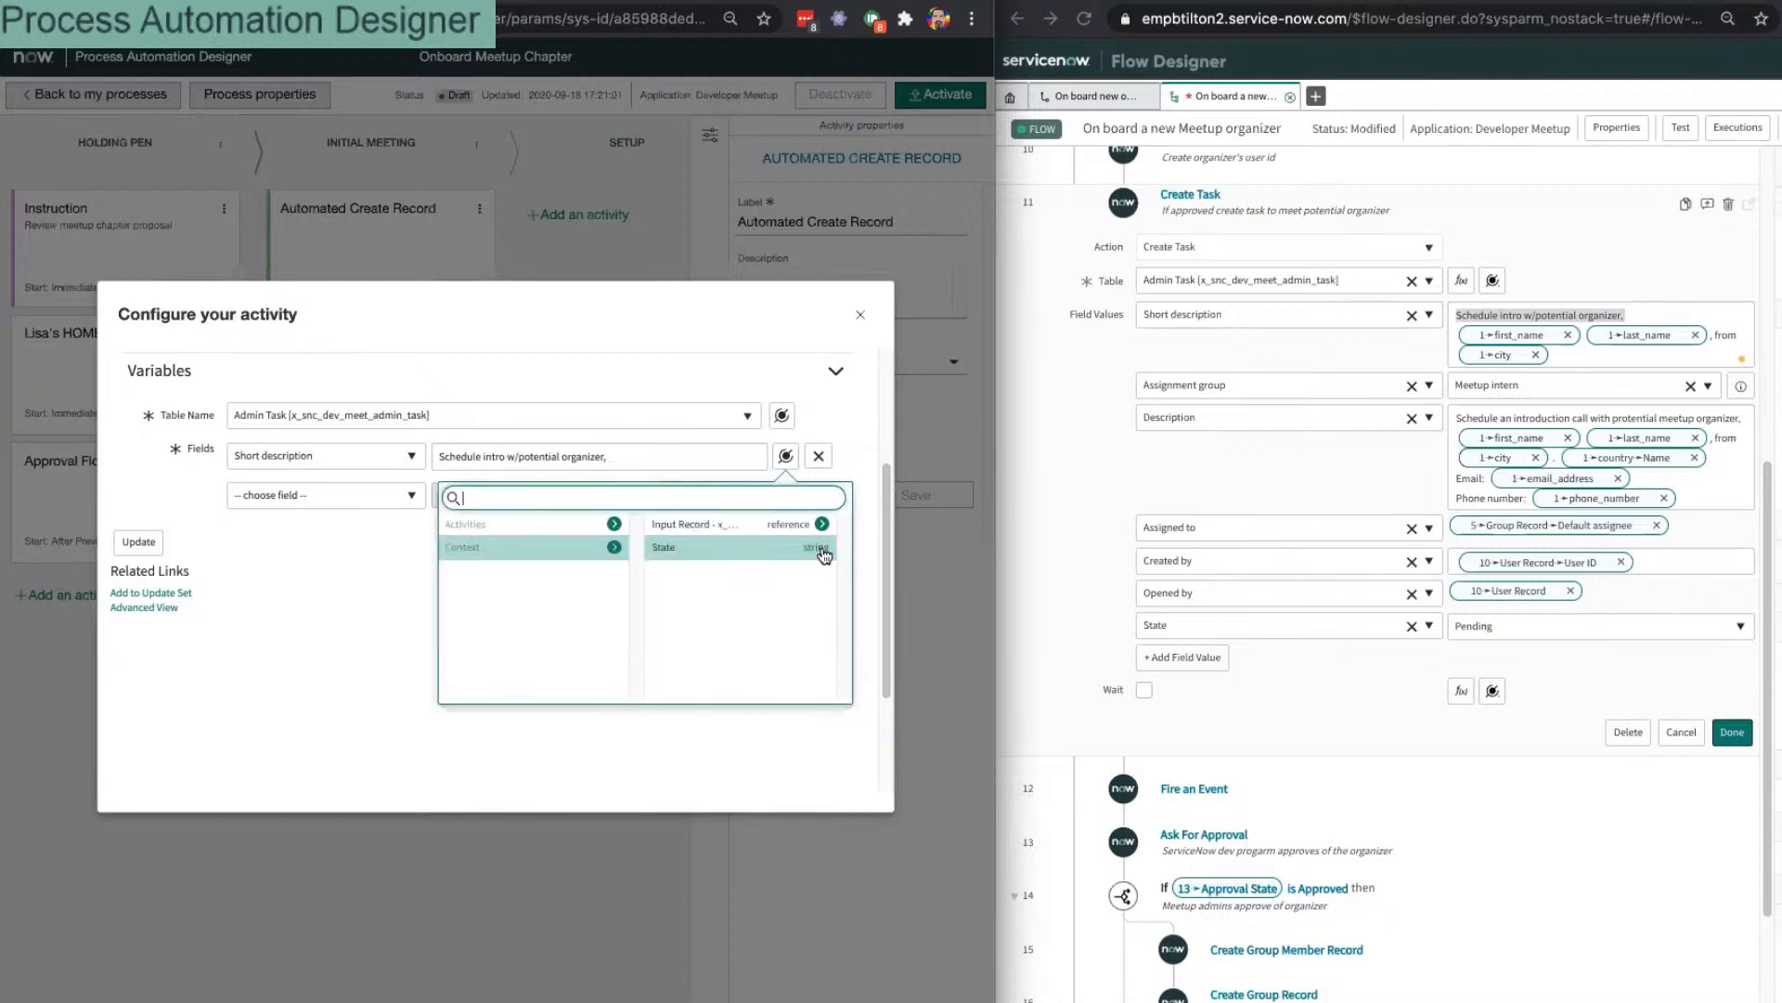
pyautogui.click(822, 525)
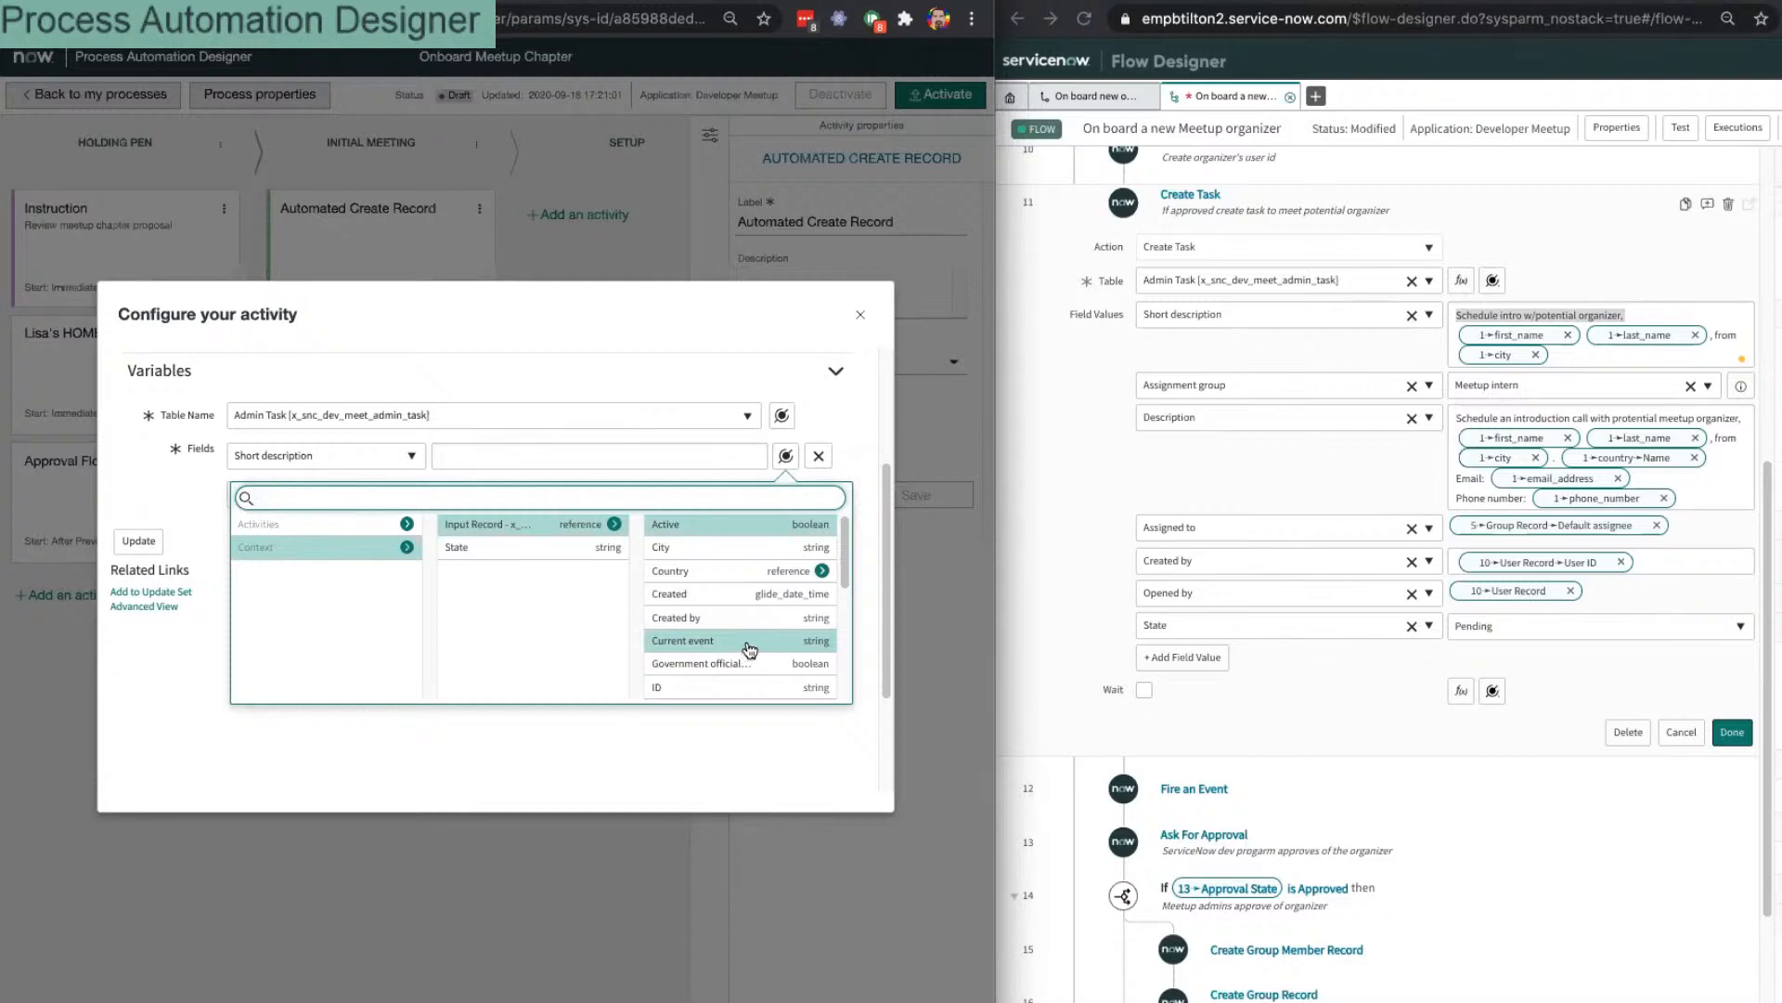
pyautogui.click(736, 549)
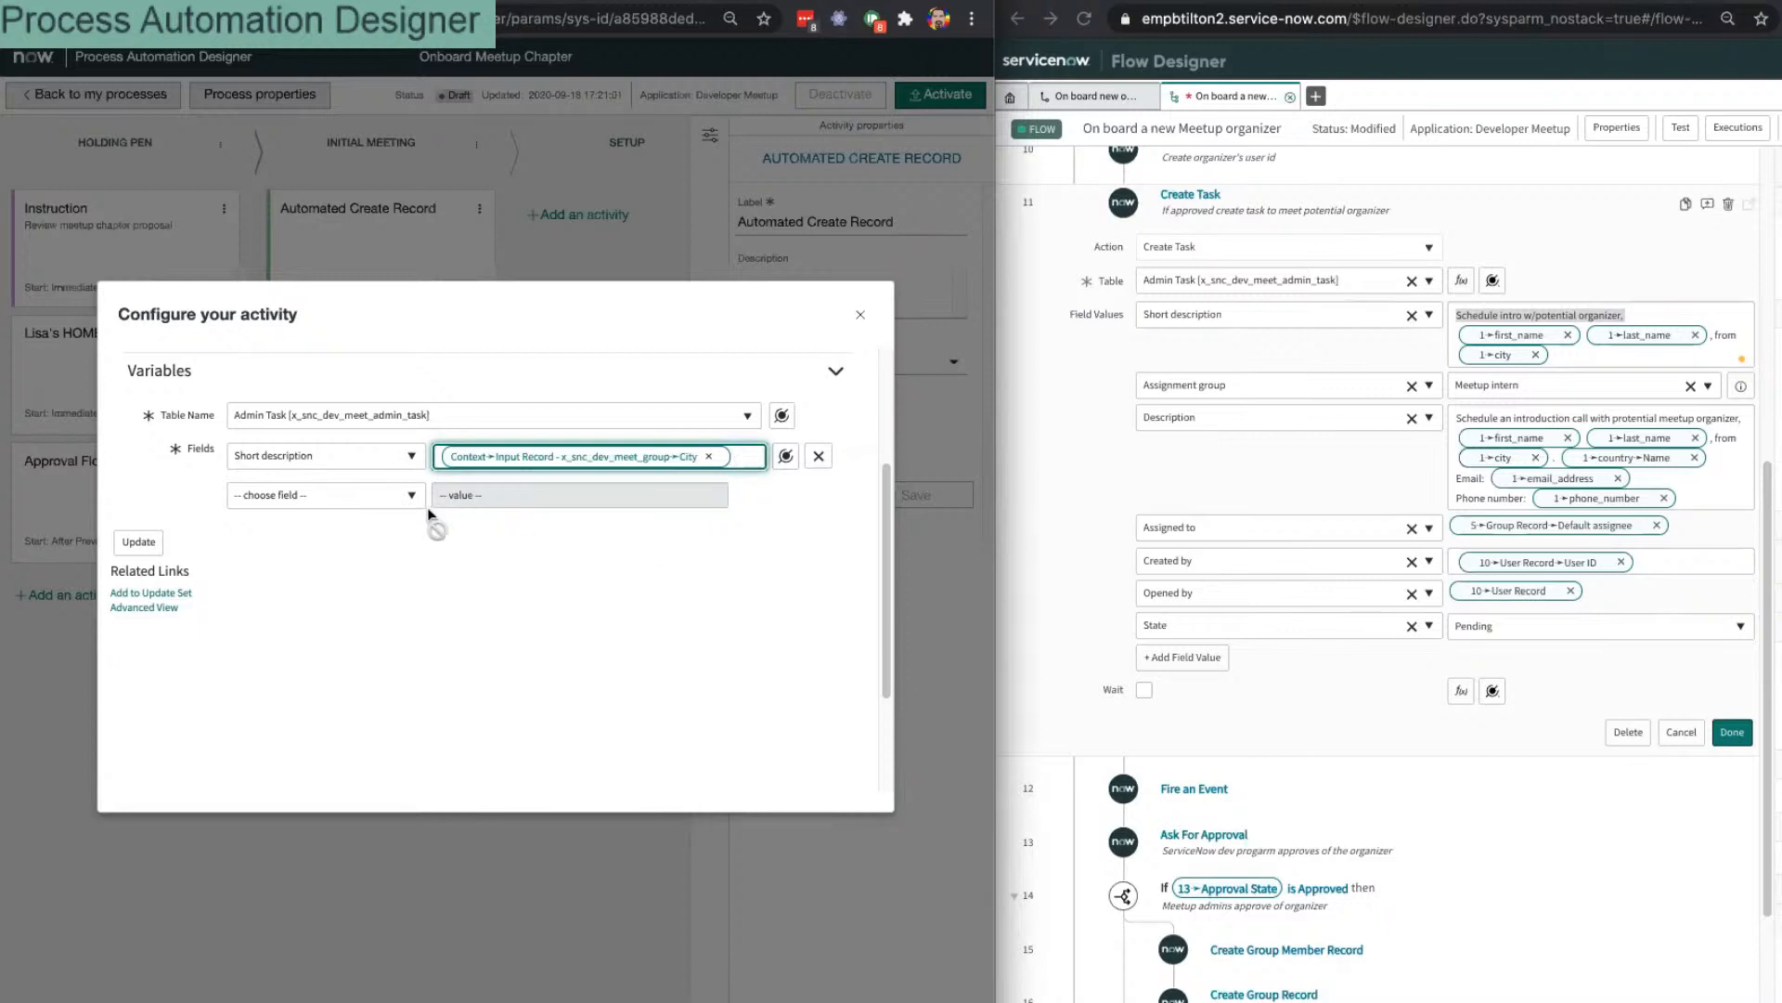
# Step: Add the Assignment group field and set it to Meetup intern
pyautogui.click(309, 499)
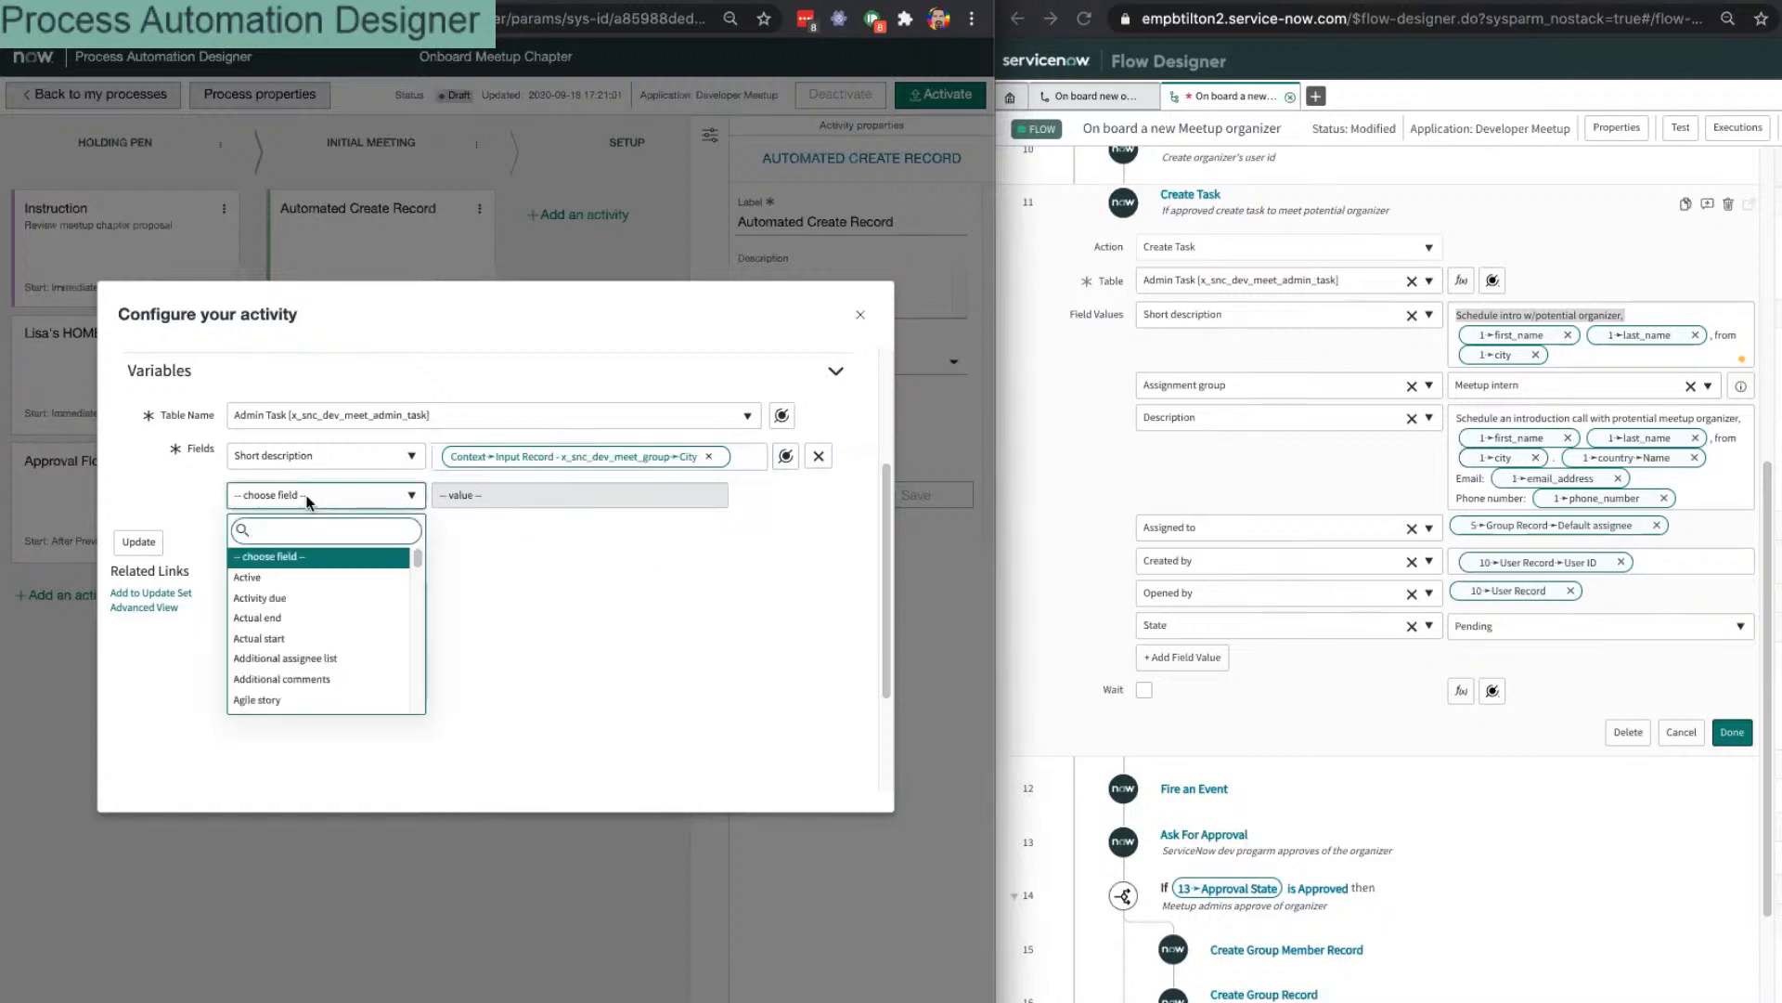
pyautogui.write('assi')
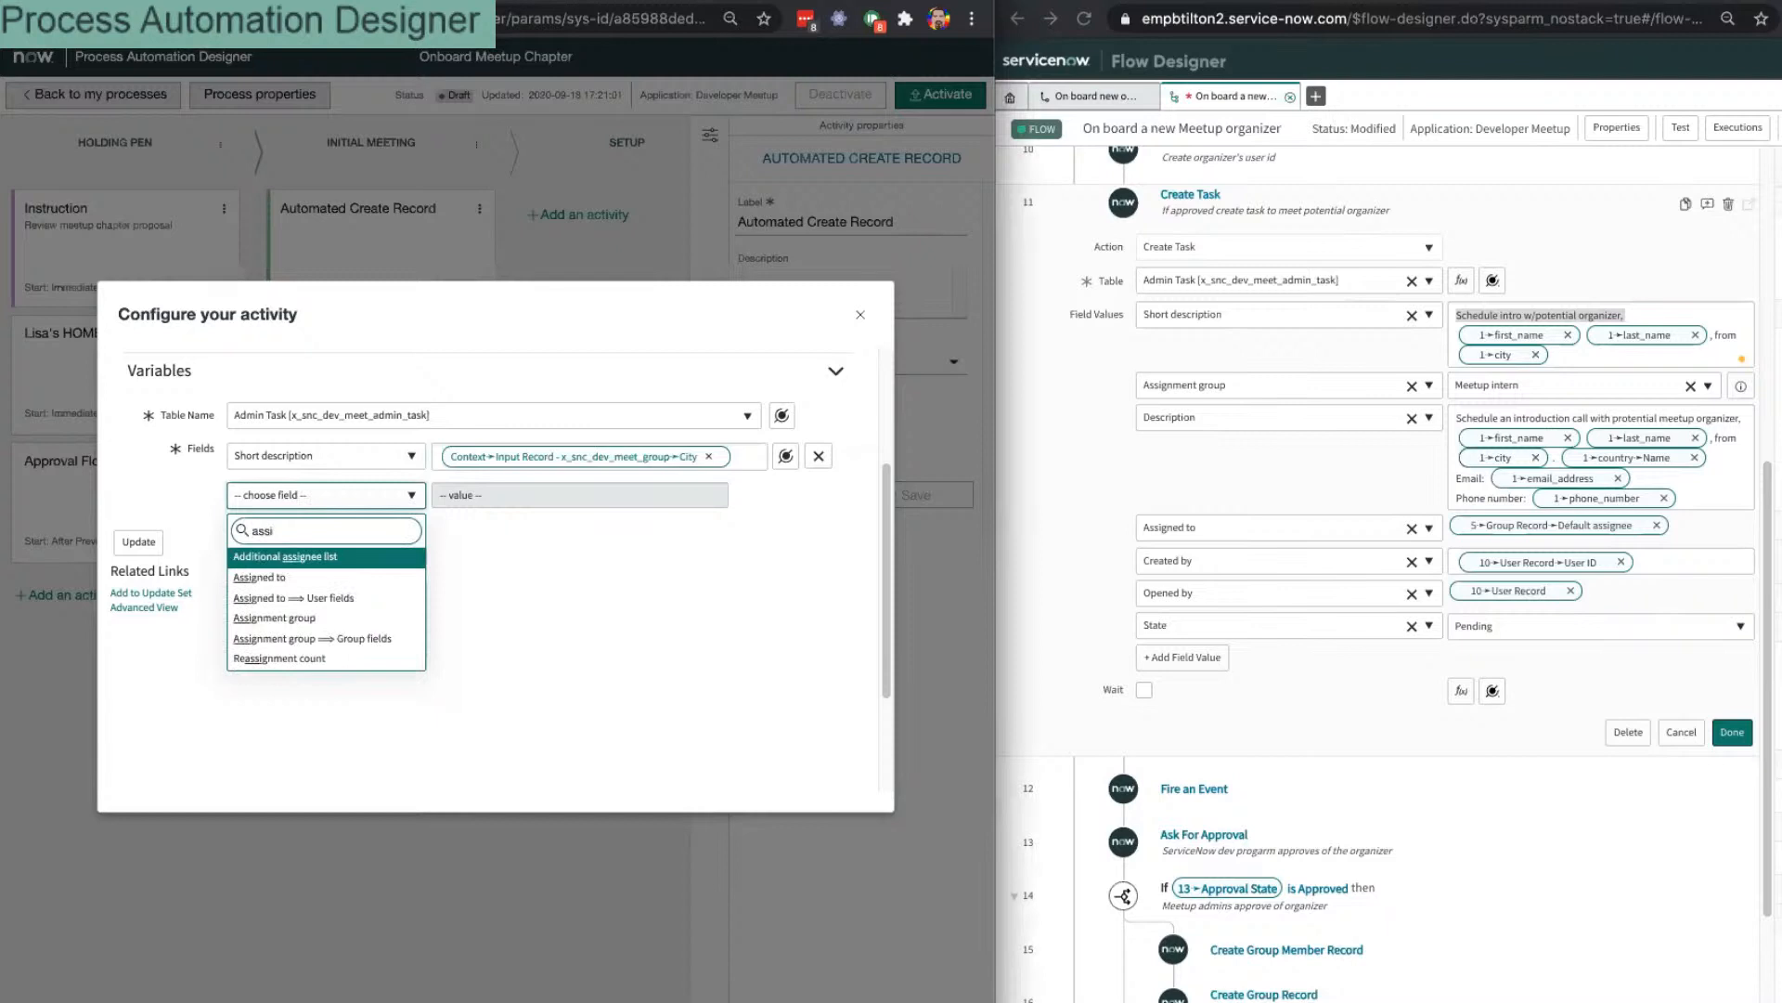
pyautogui.press('Down')
pyautogui.press('Down')
pyautogui.press('Down')
pyautogui.press('Return')
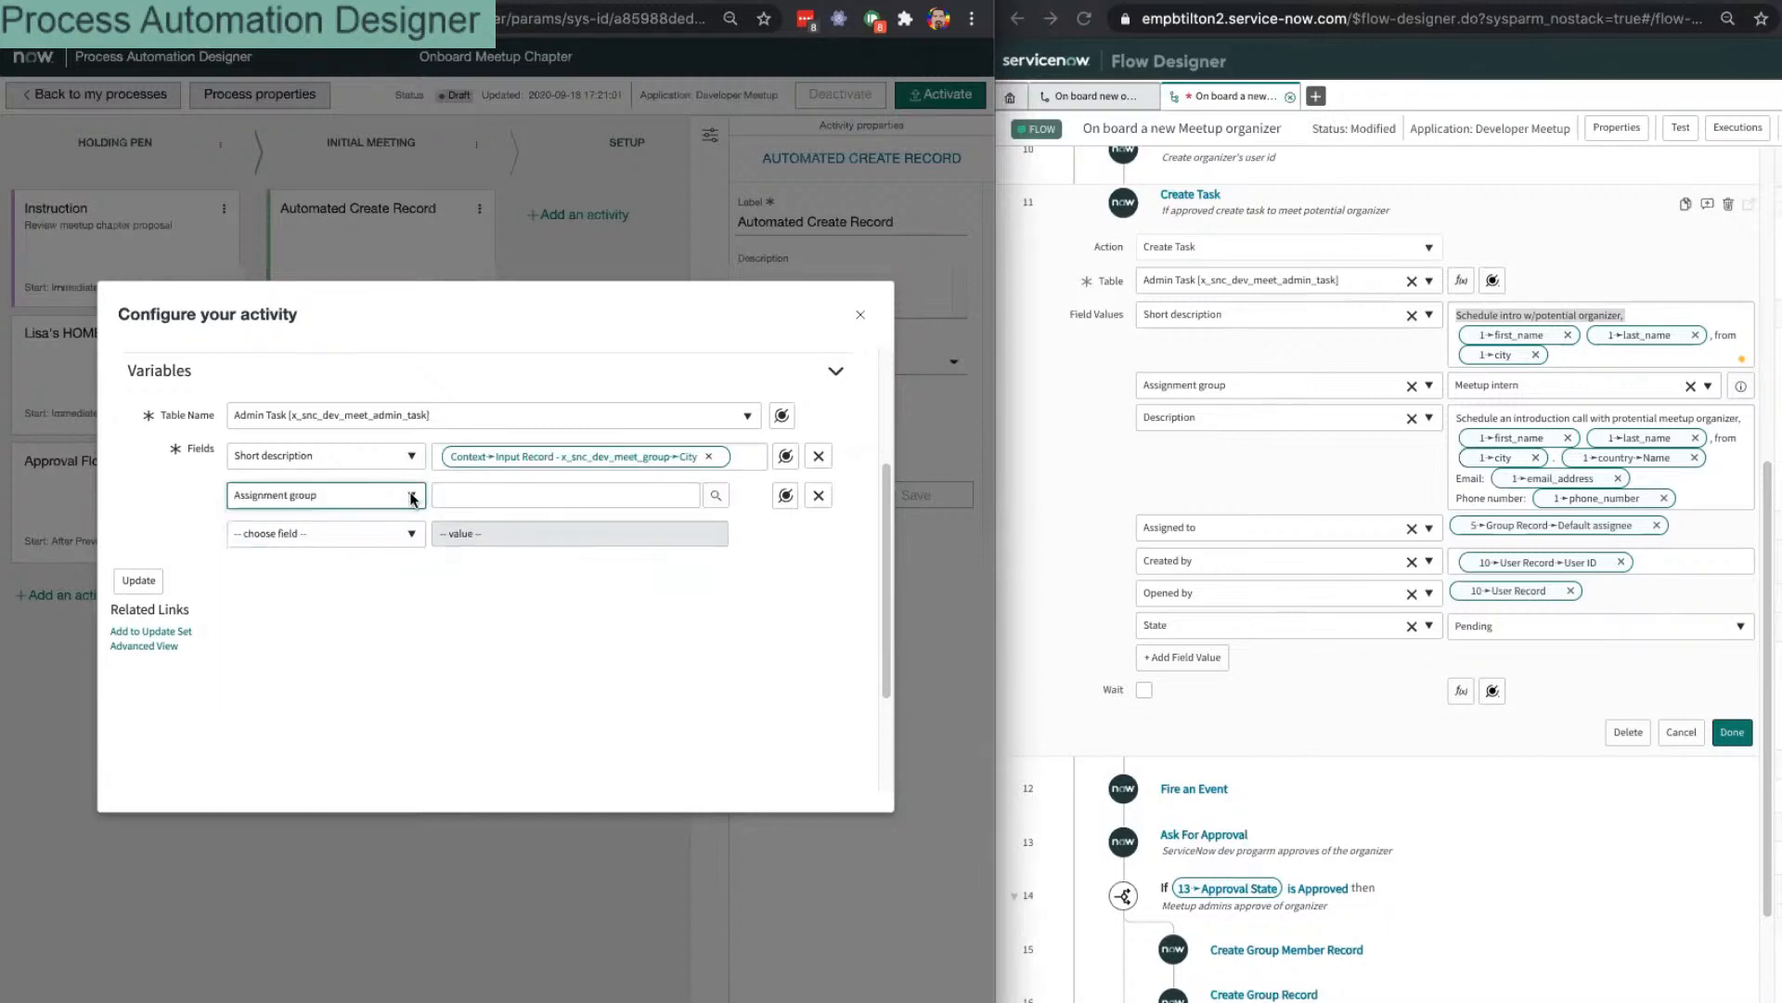
pyautogui.click(561, 494)
pyautogui.write('mee')
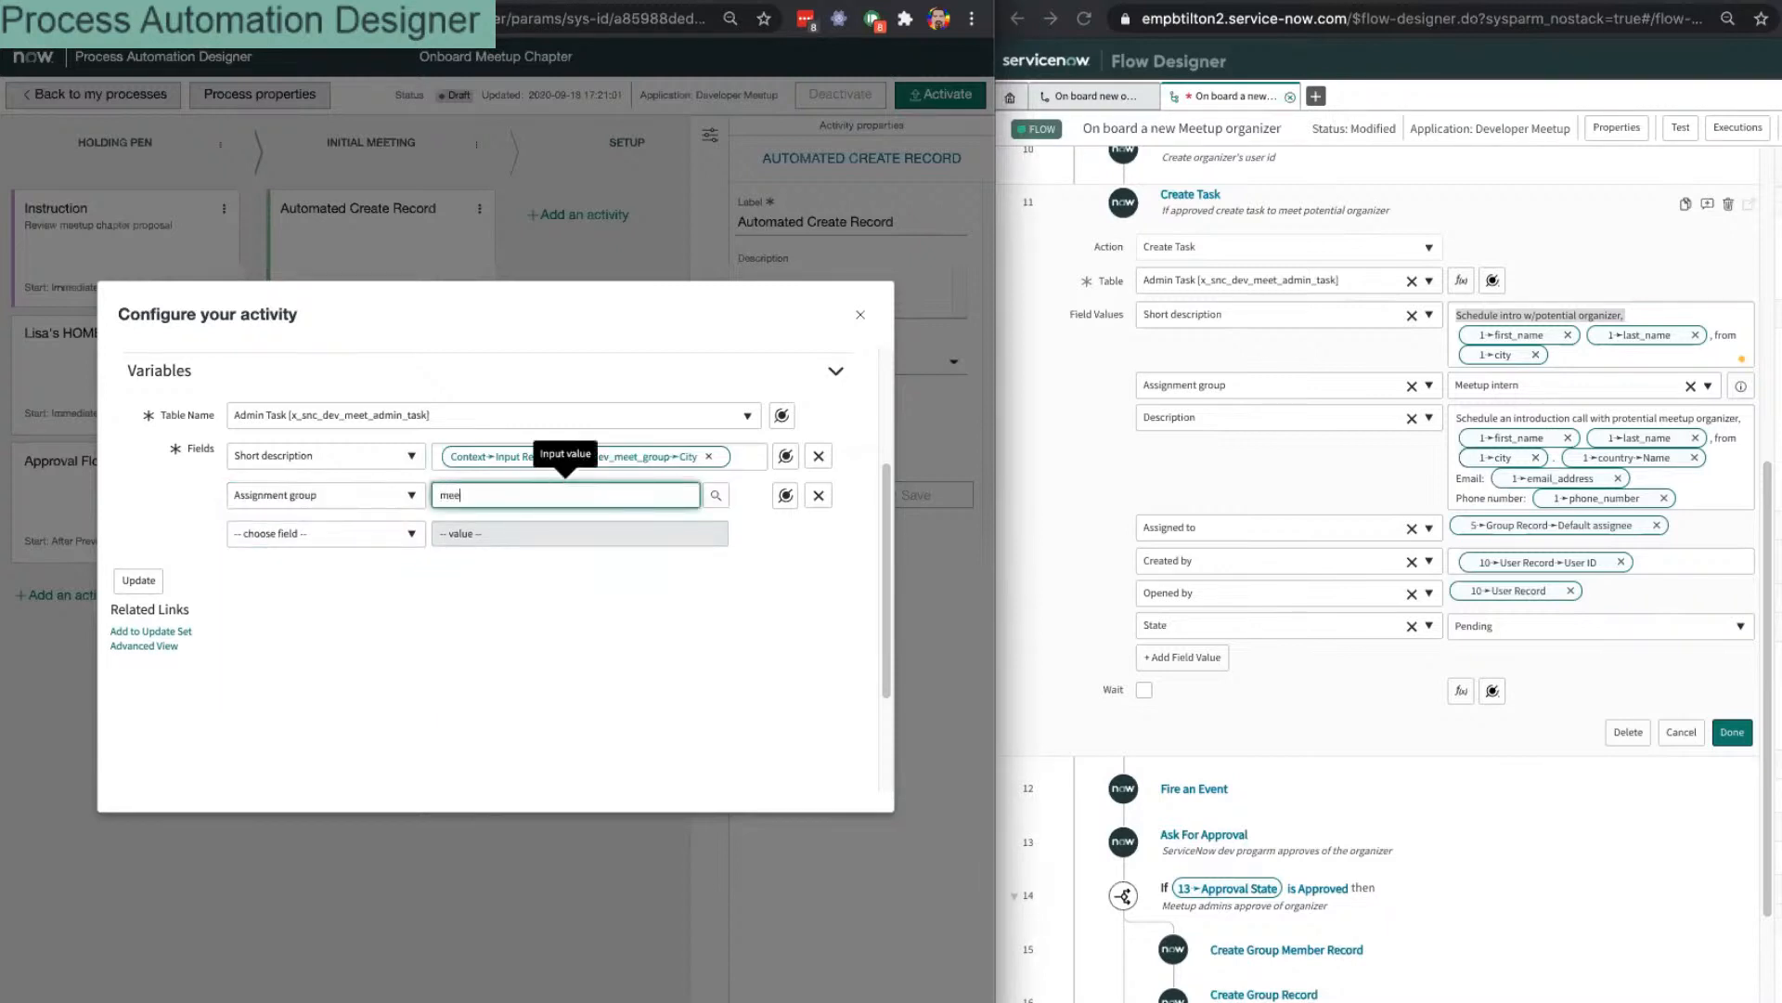
pyautogui.press('Down')
pyautogui.press('Down')
pyautogui.press('Down')
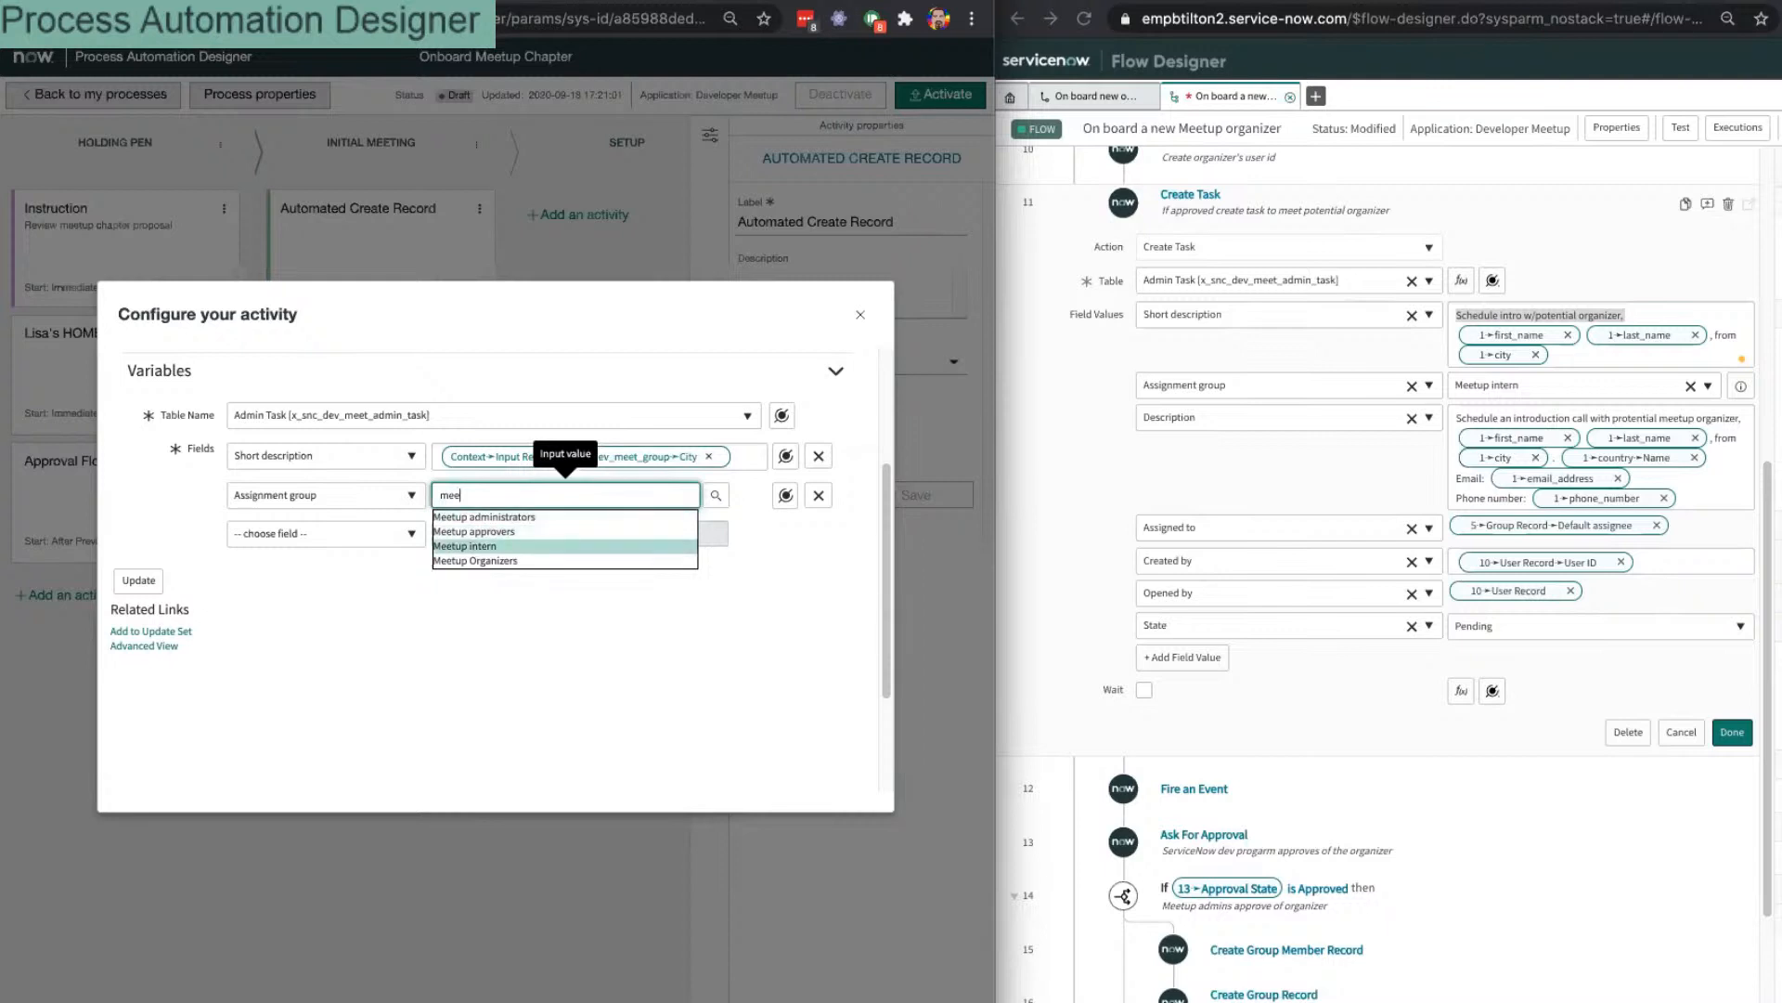
pyautogui.press('Return')
# Step: Add an empty Description field to the activity
pyautogui.click(359, 537)
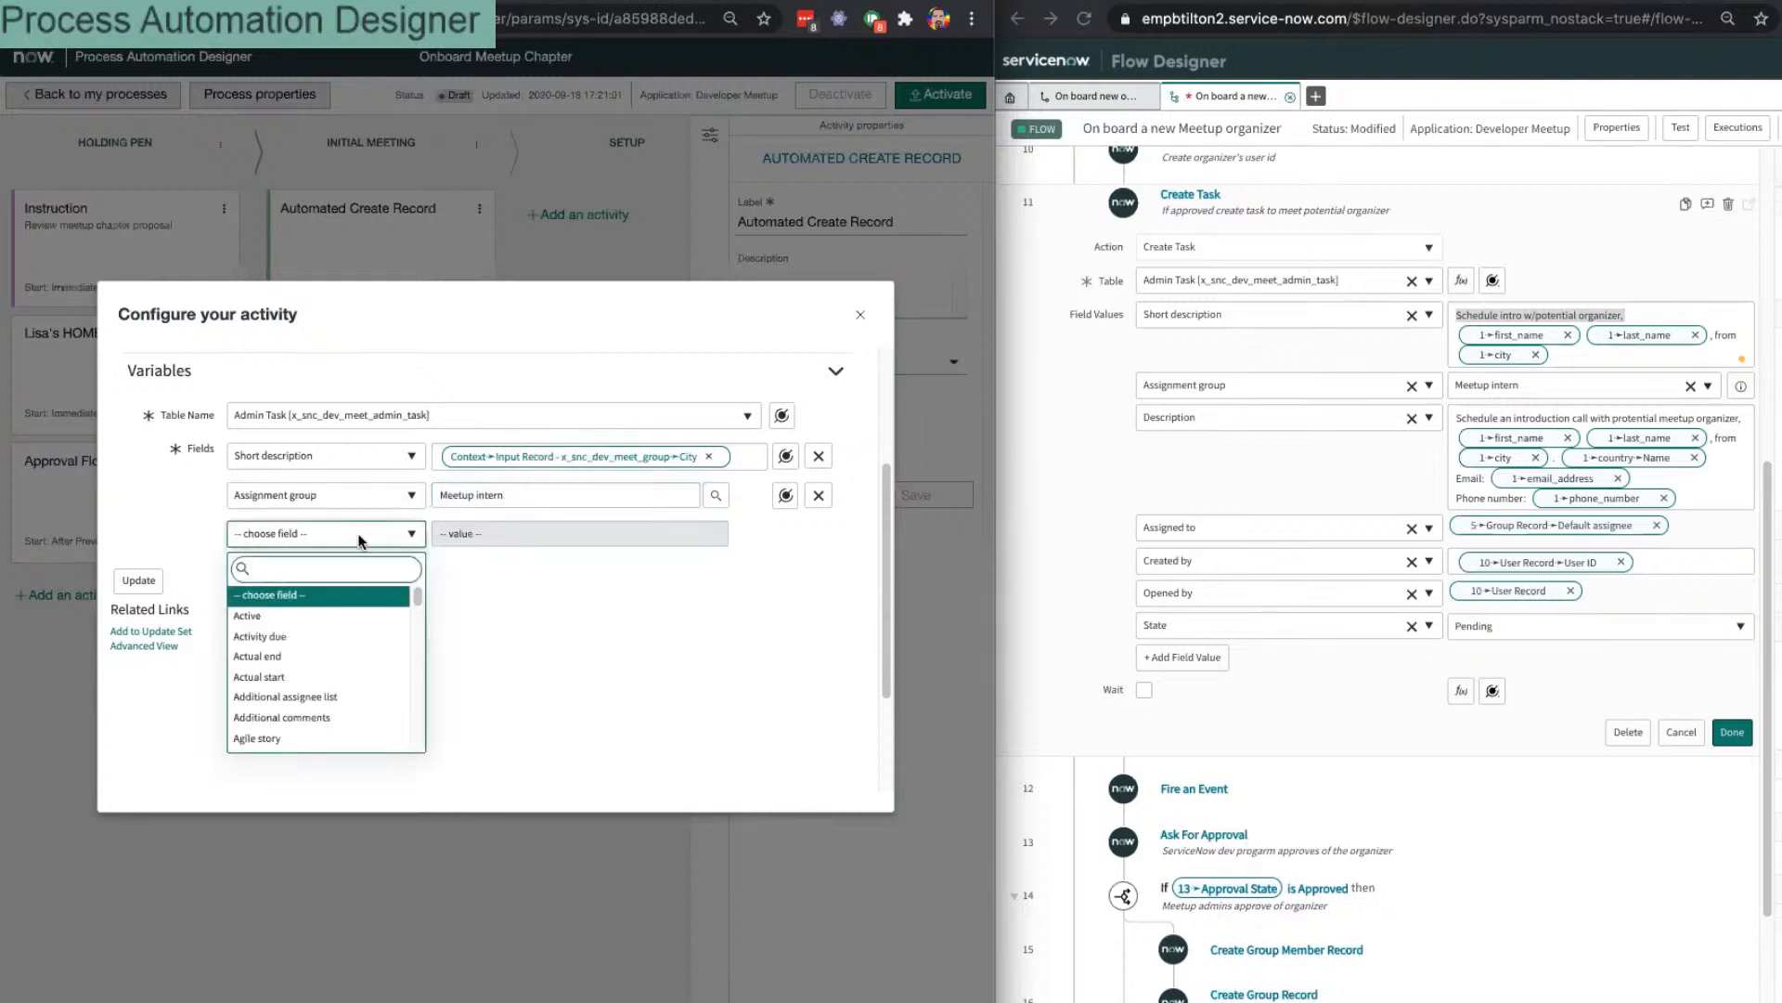
pyautogui.write('Desc')
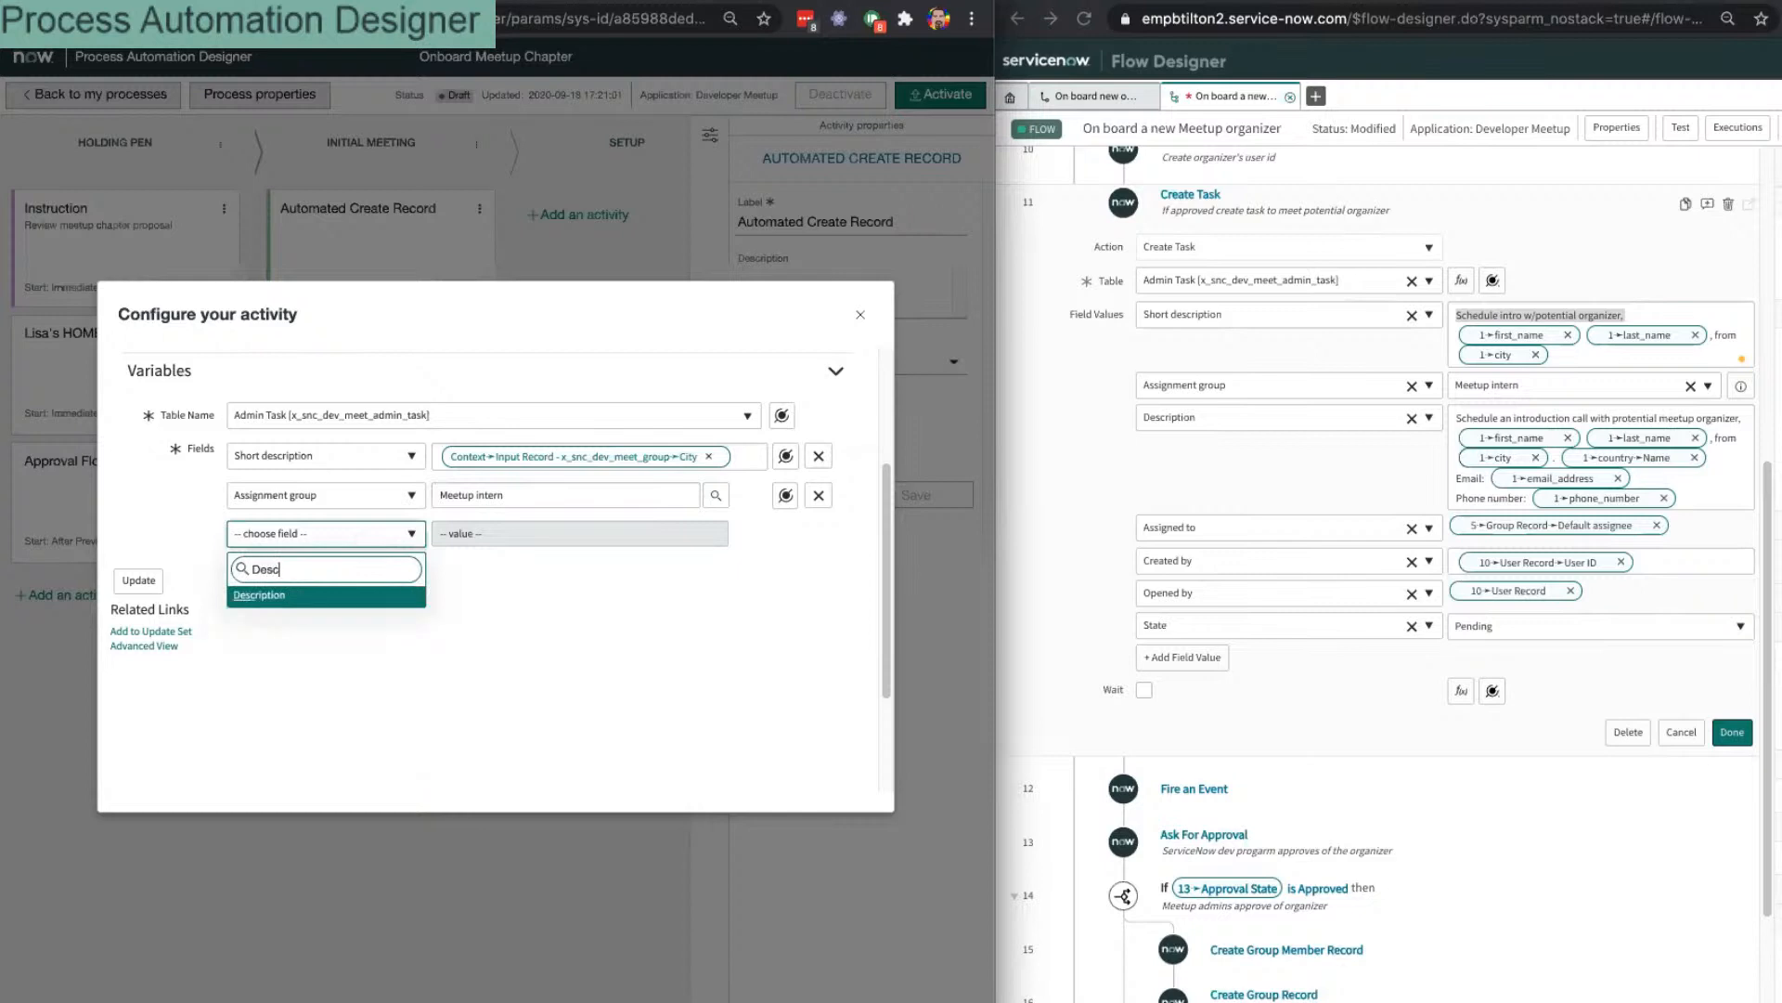
pyautogui.press('Return')
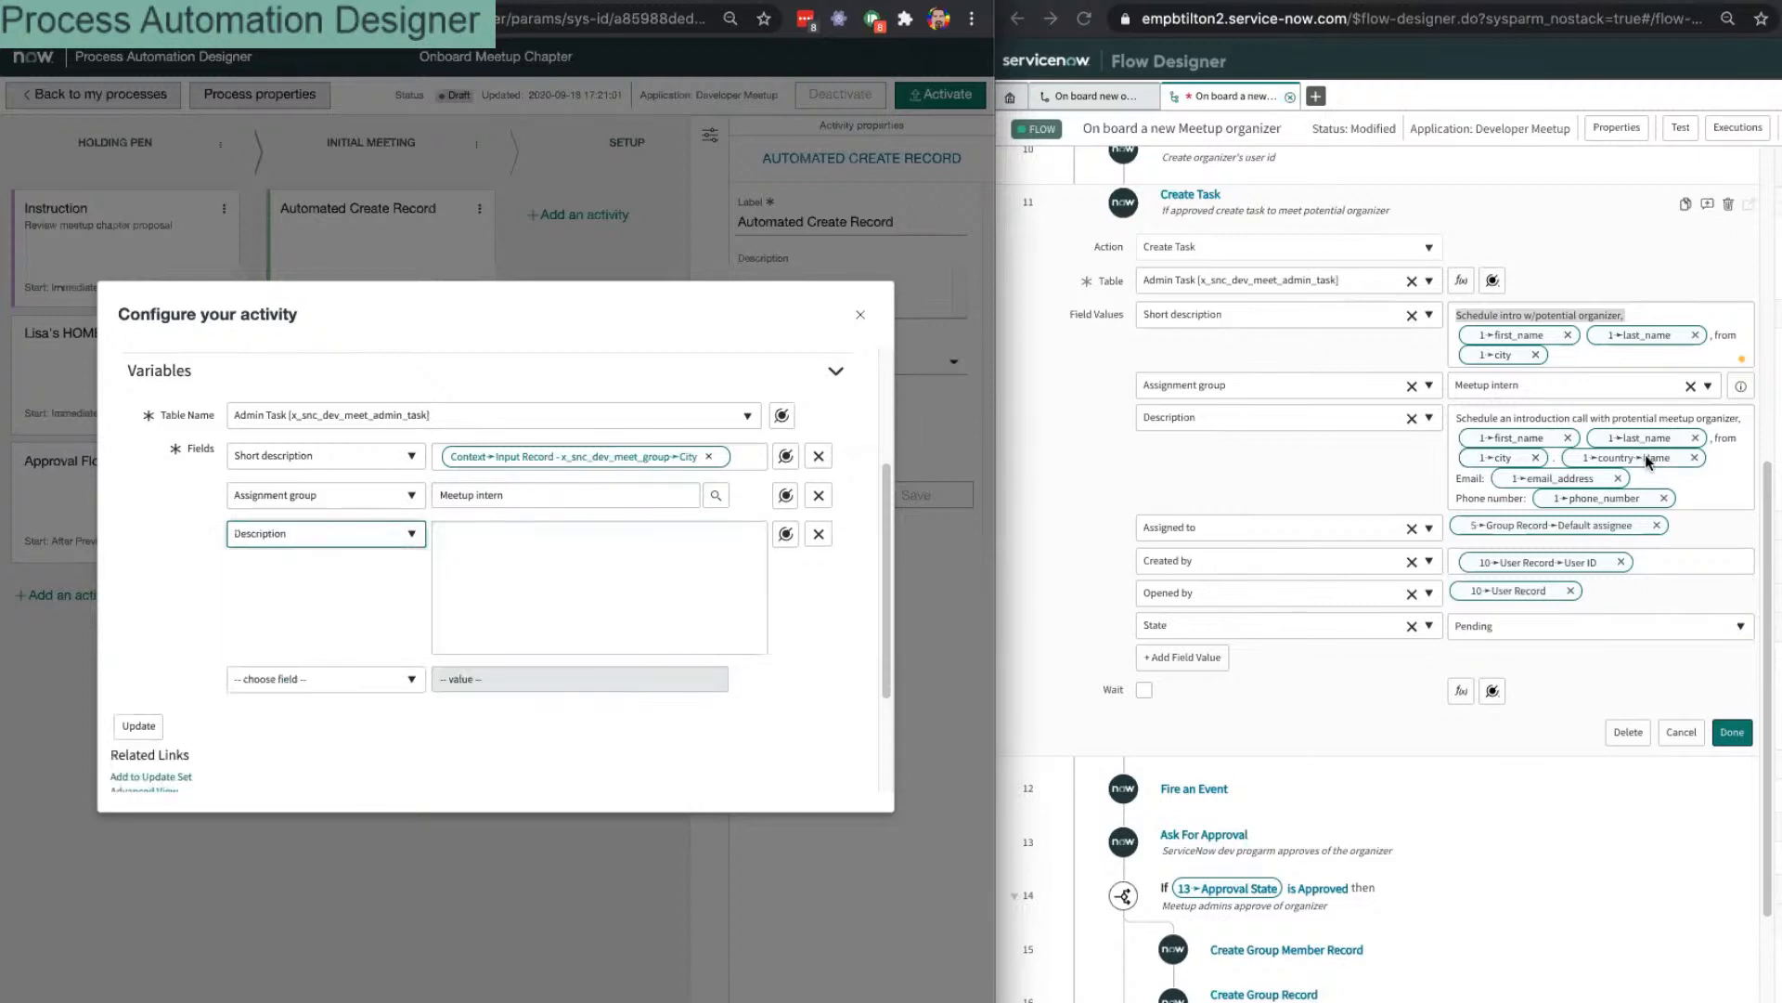
# Step: Paste the flow's description text into Description and correct 'protestial' to 'potential'
pyautogui.moveTo(1706, 496); pyautogui.dragTo(1461, 409)
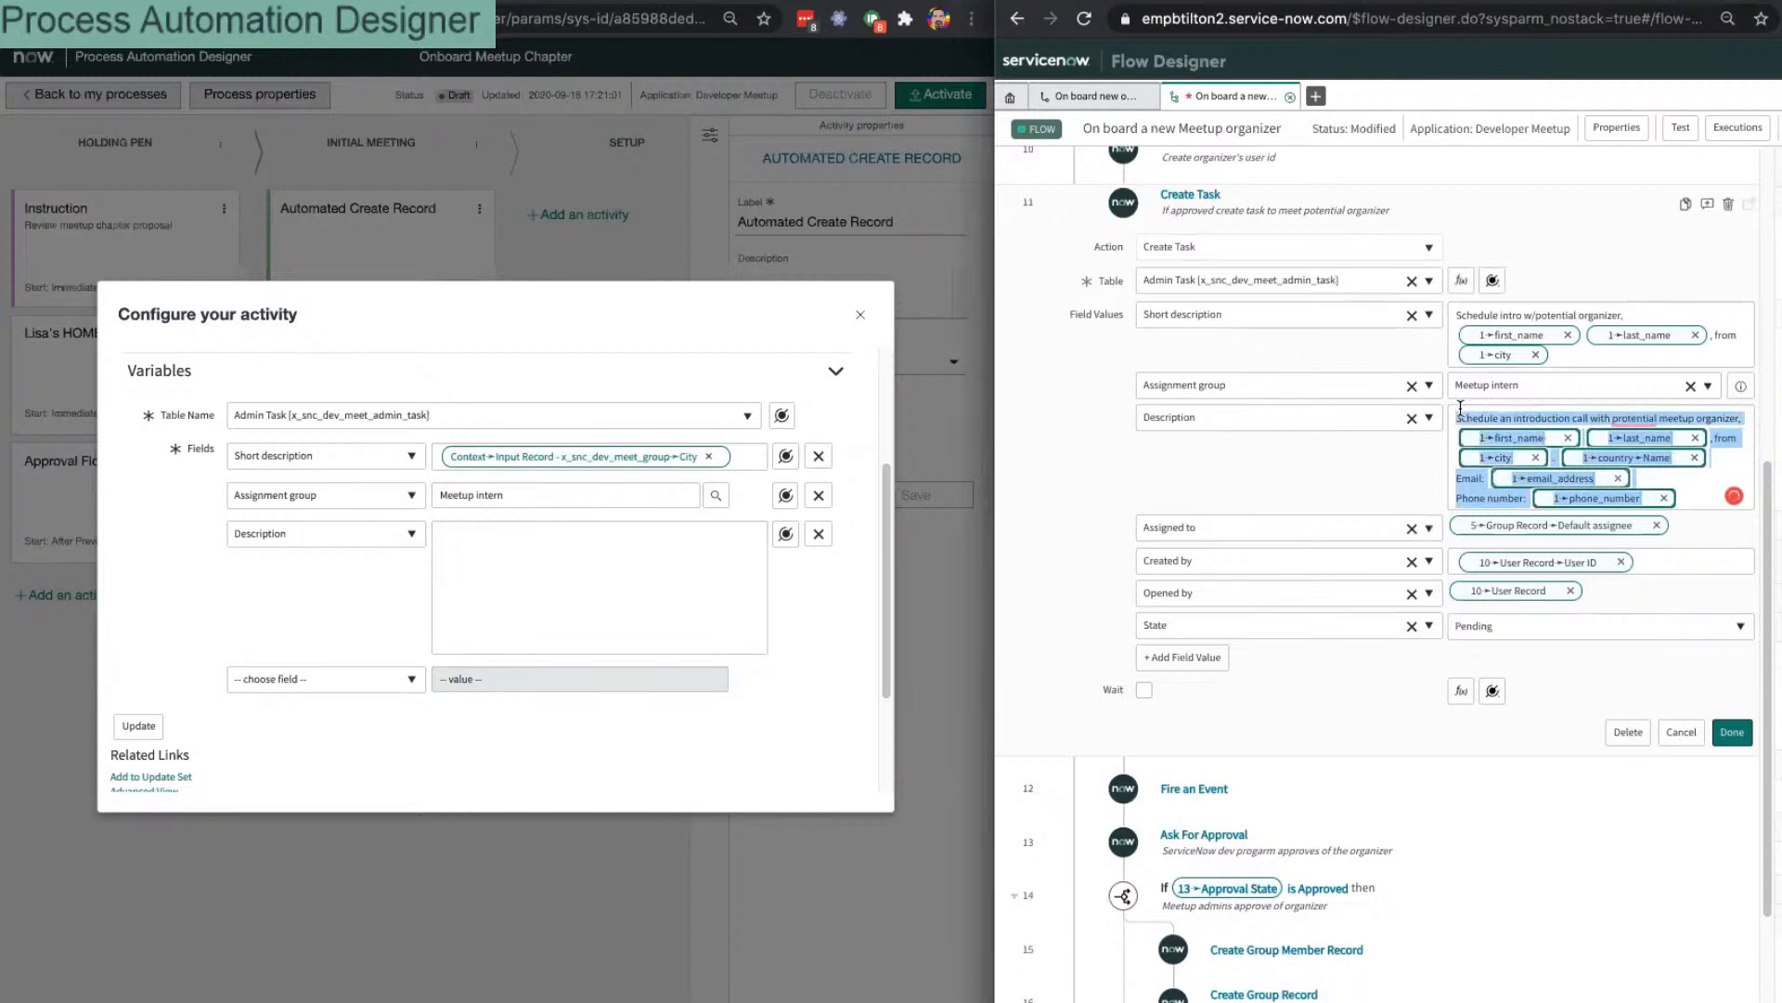
pyautogui.click(483, 550)
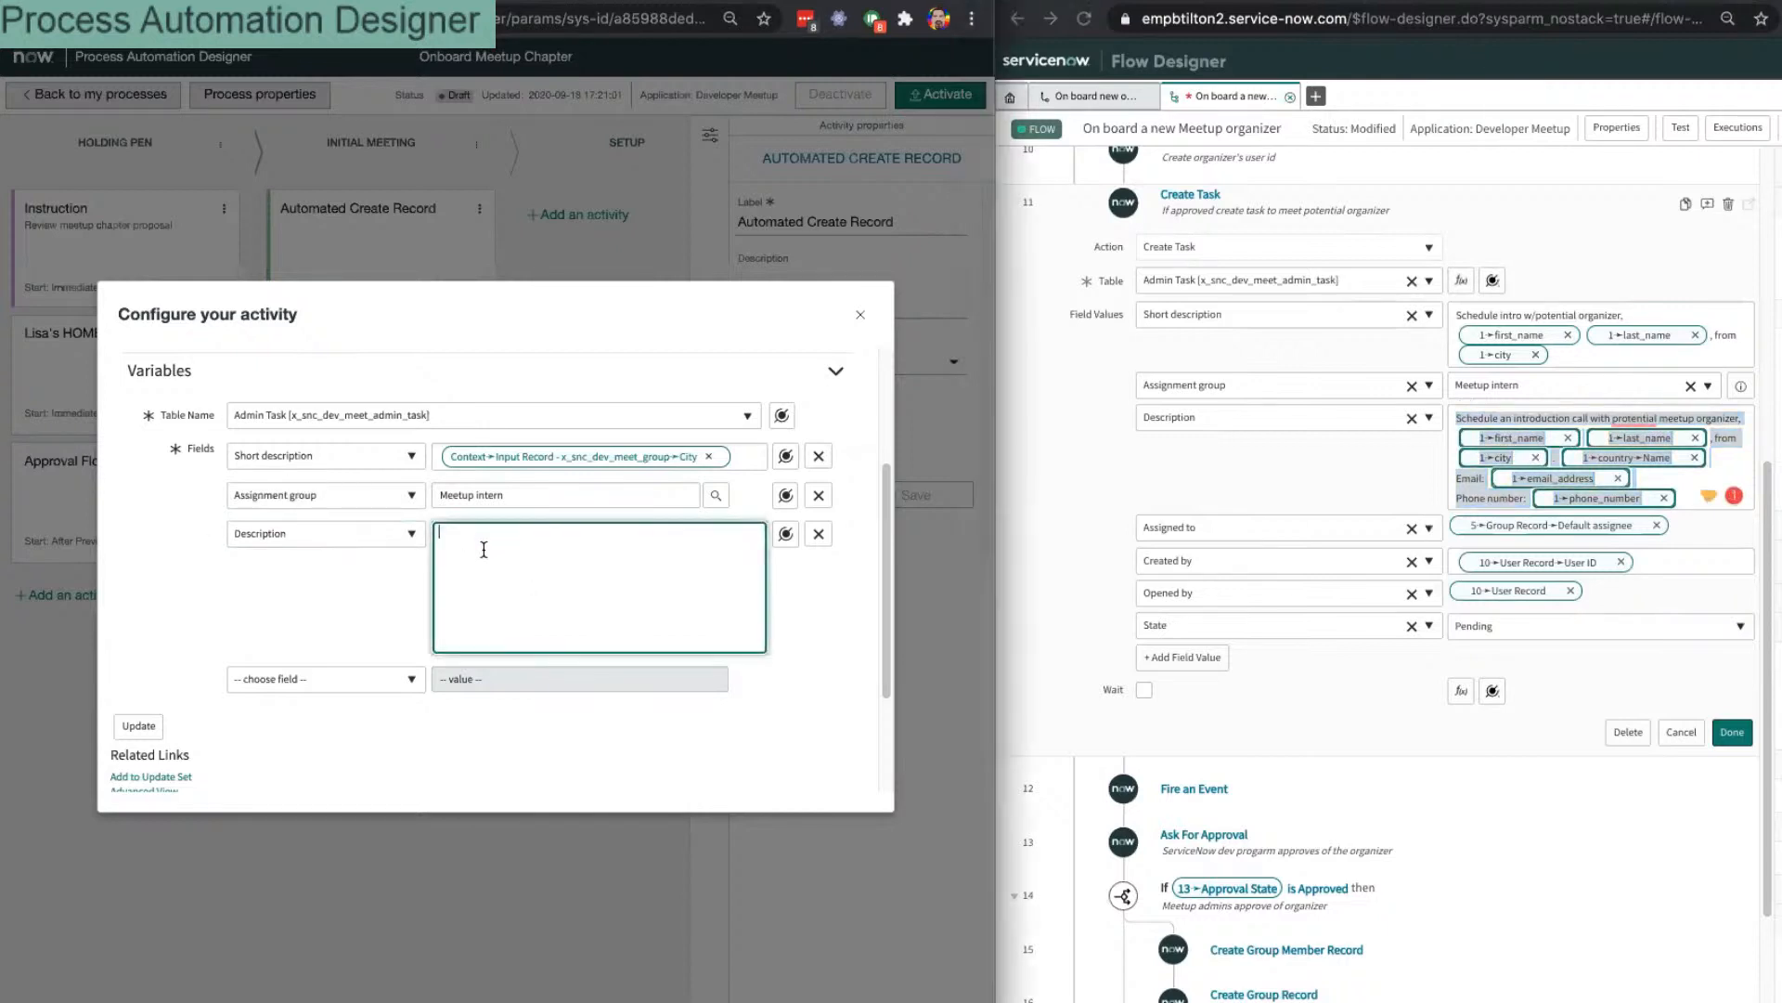
pyautogui.write('Schedule an introduction call with protential meetup organizer, , from . Email: Phone number:')
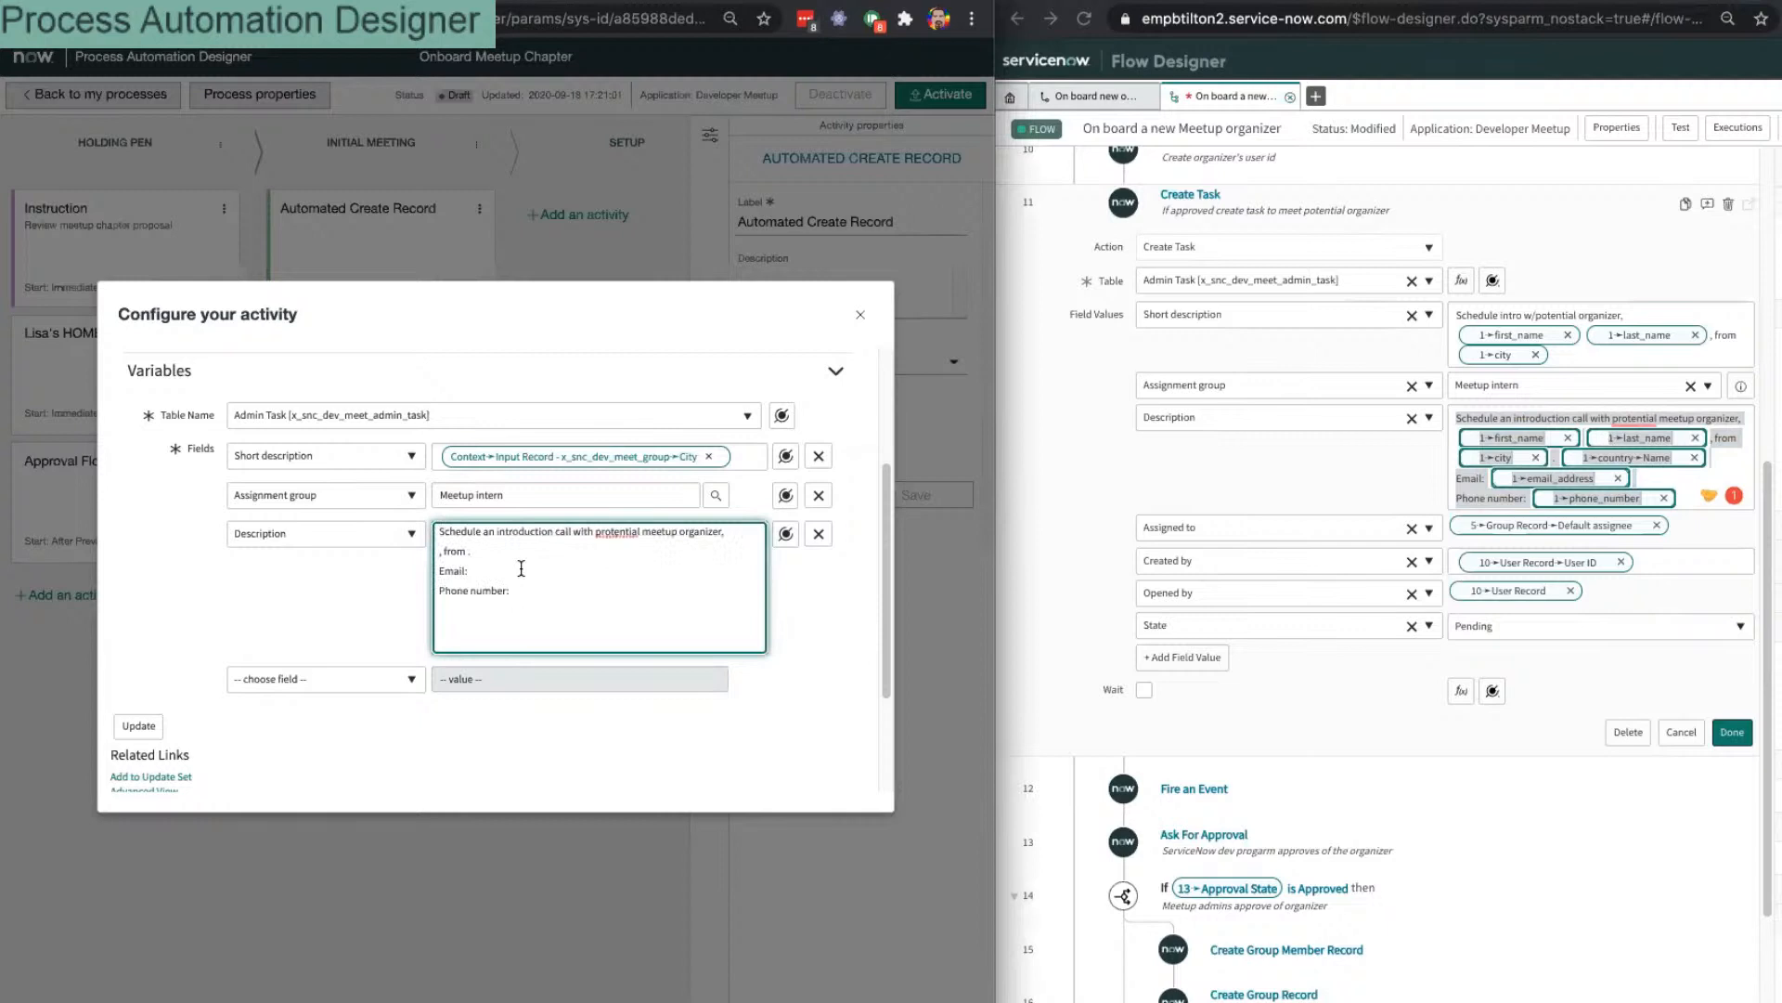
pyautogui.rightClick(621, 527)
pyautogui.click(645, 532)
pyautogui.click(529, 554)
# Step: Insert the Context > Input Record > City data pill into Description
pyautogui.click(786, 536)
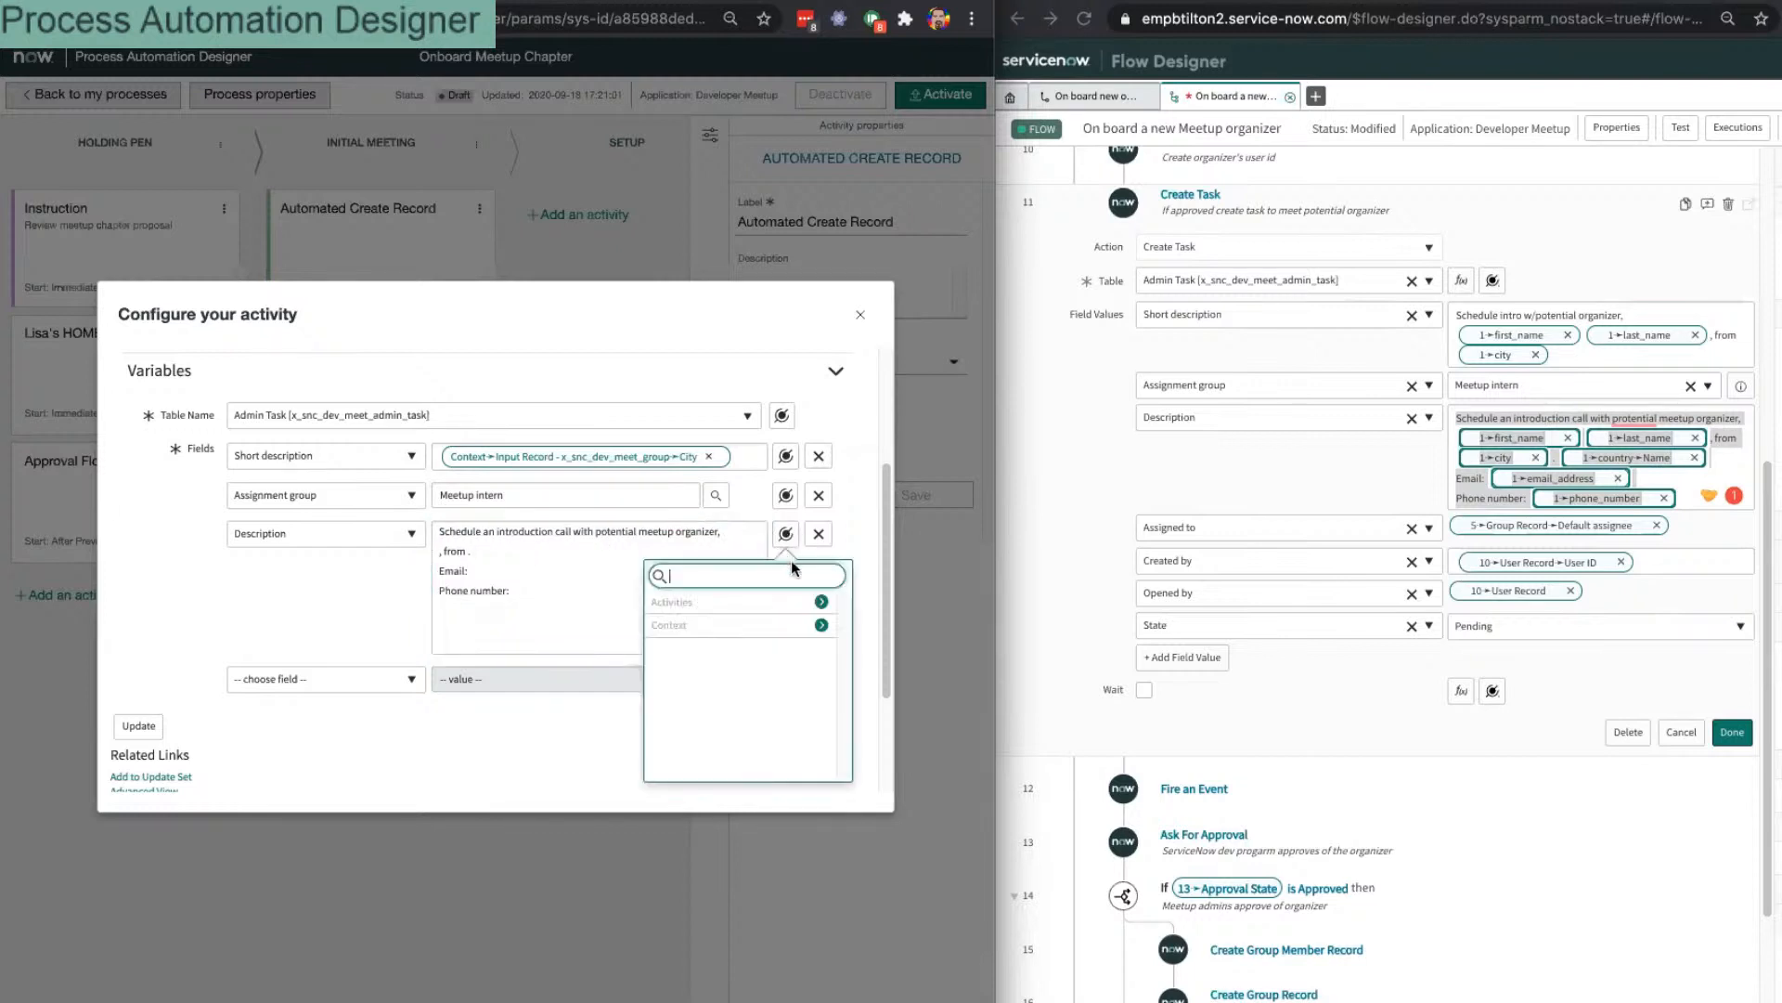
pyautogui.click(821, 602)
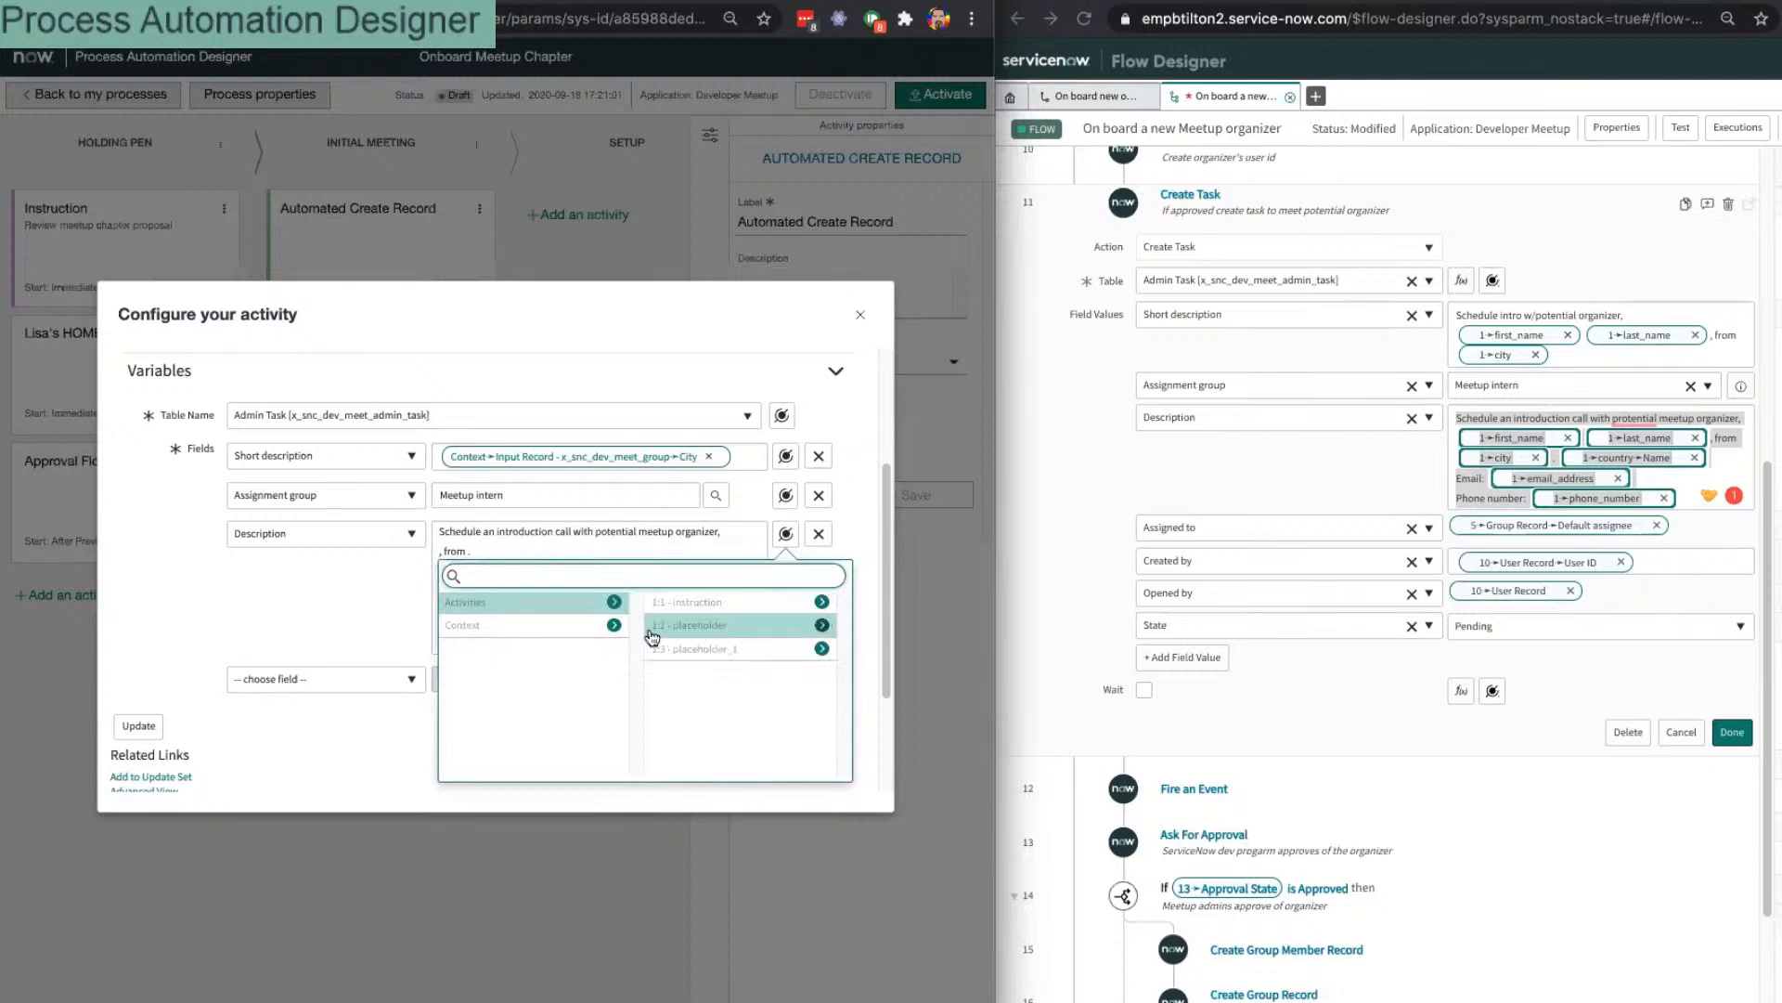
pyautogui.click(613, 625)
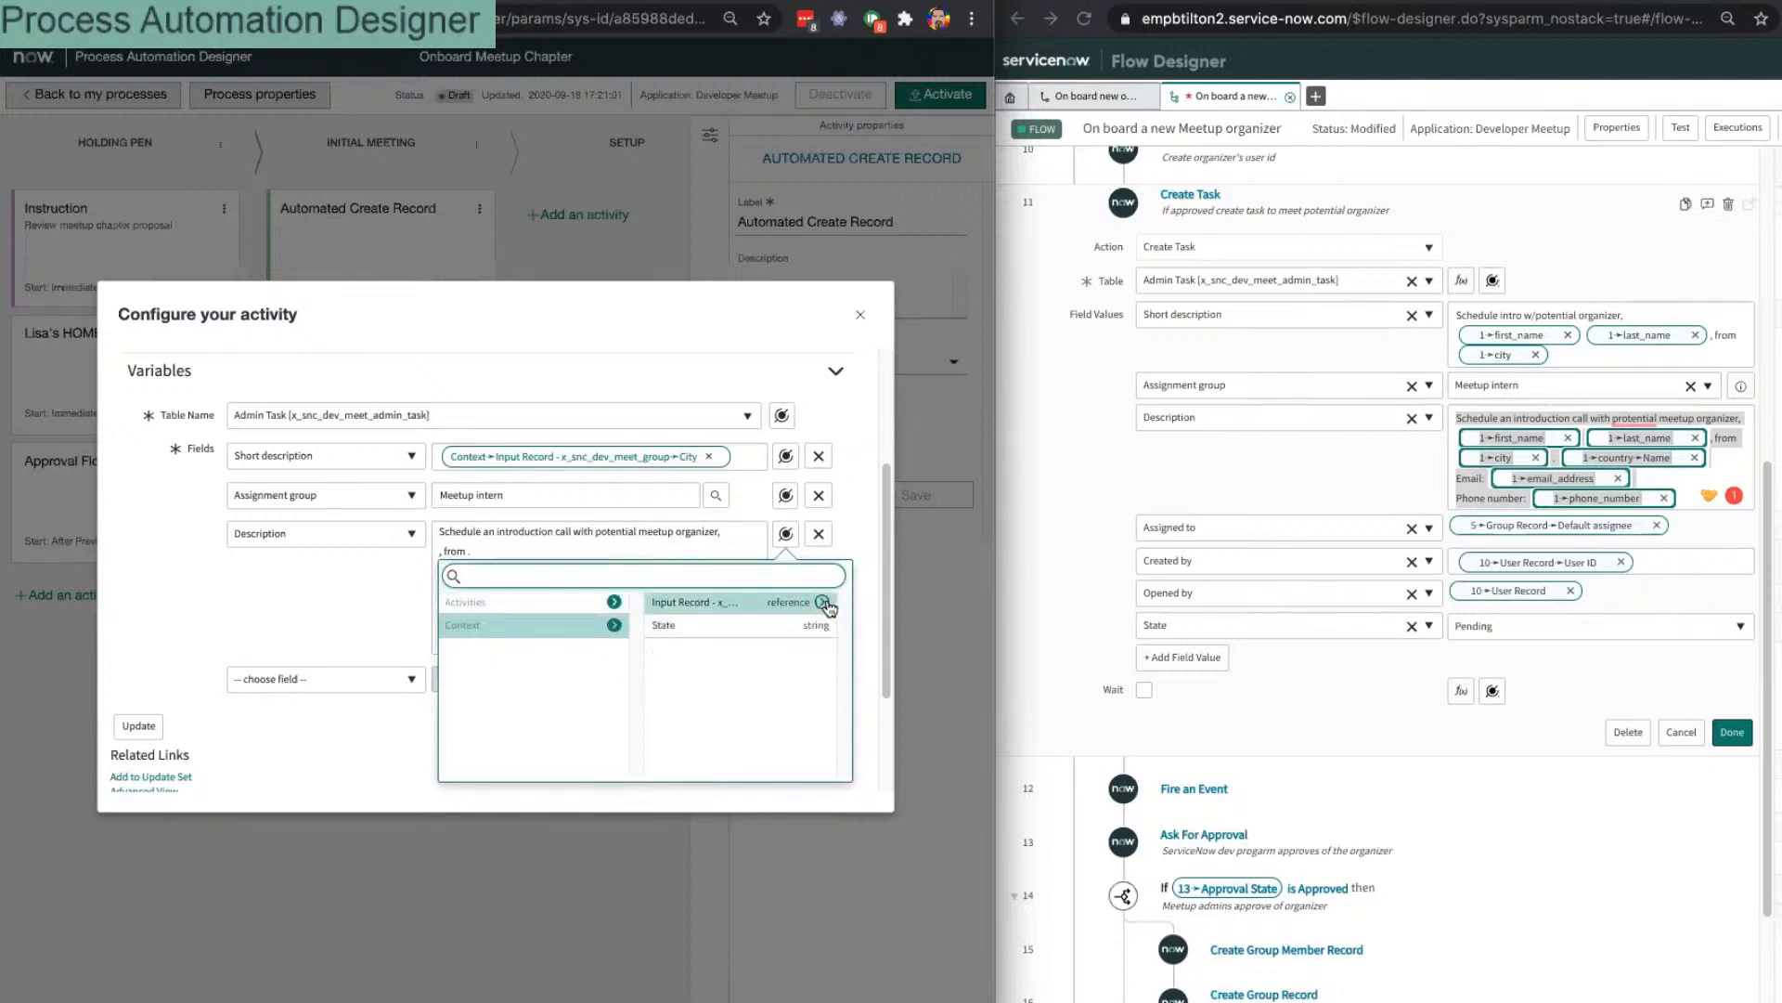
pyautogui.click(823, 602)
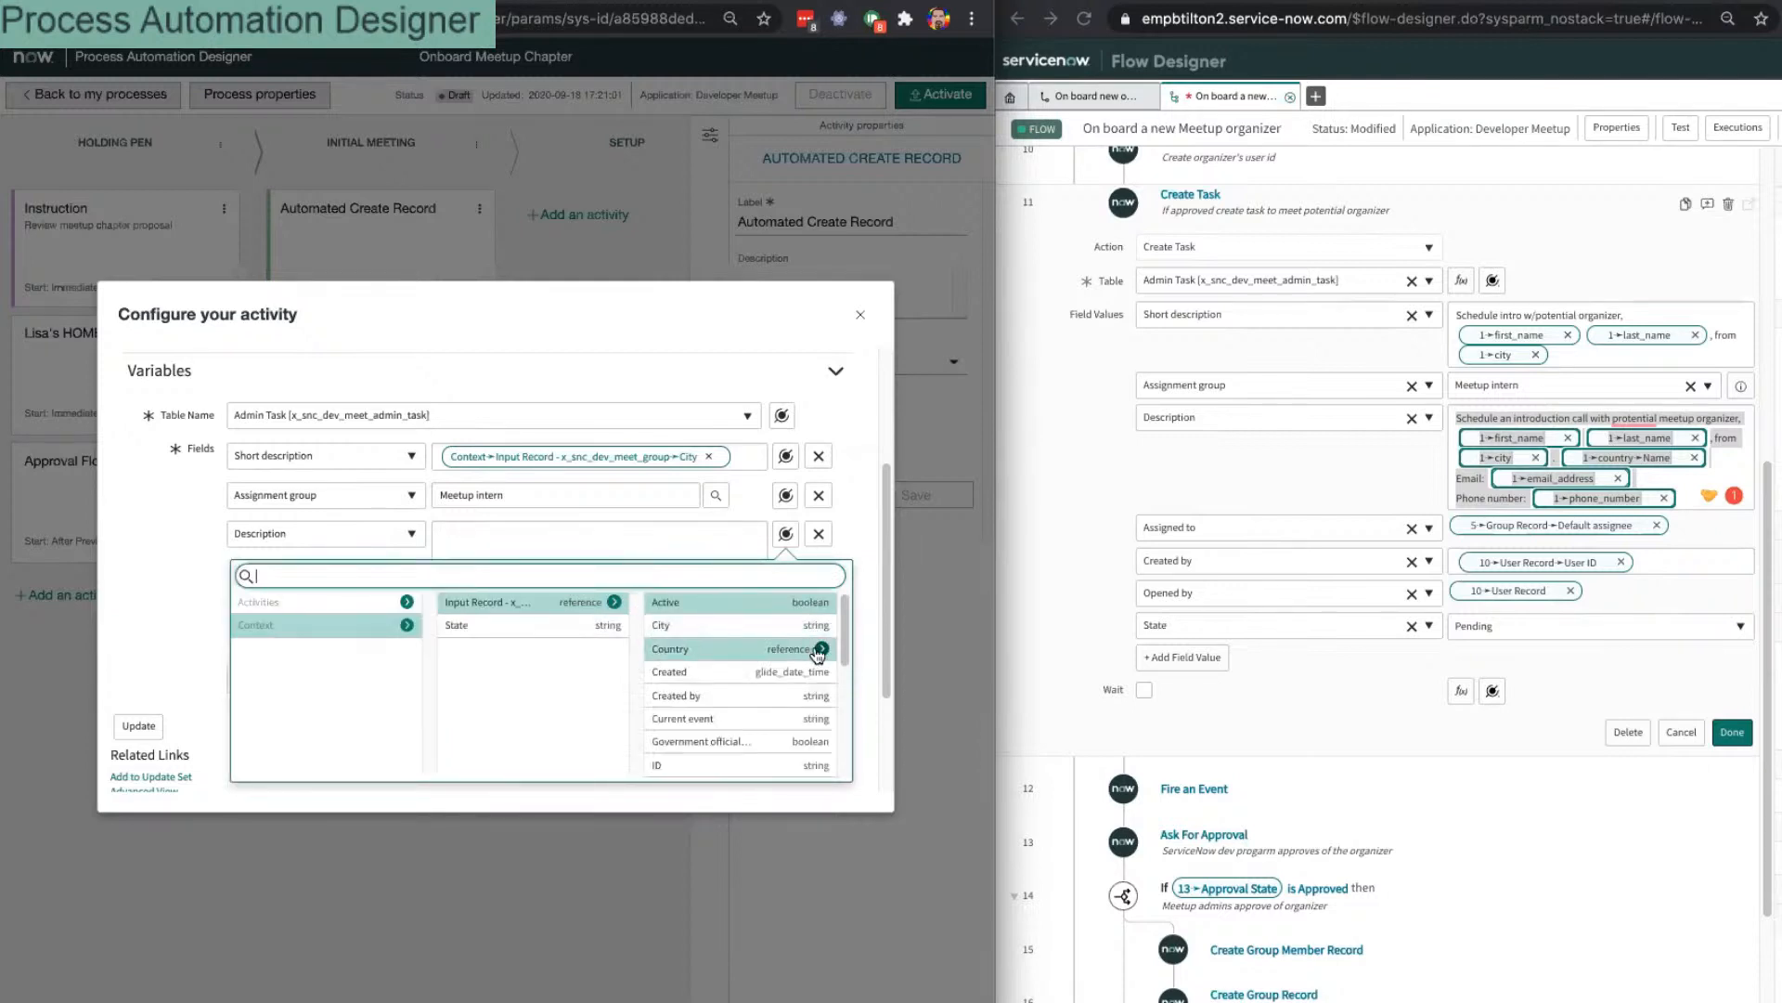
pyautogui.click(784, 626)
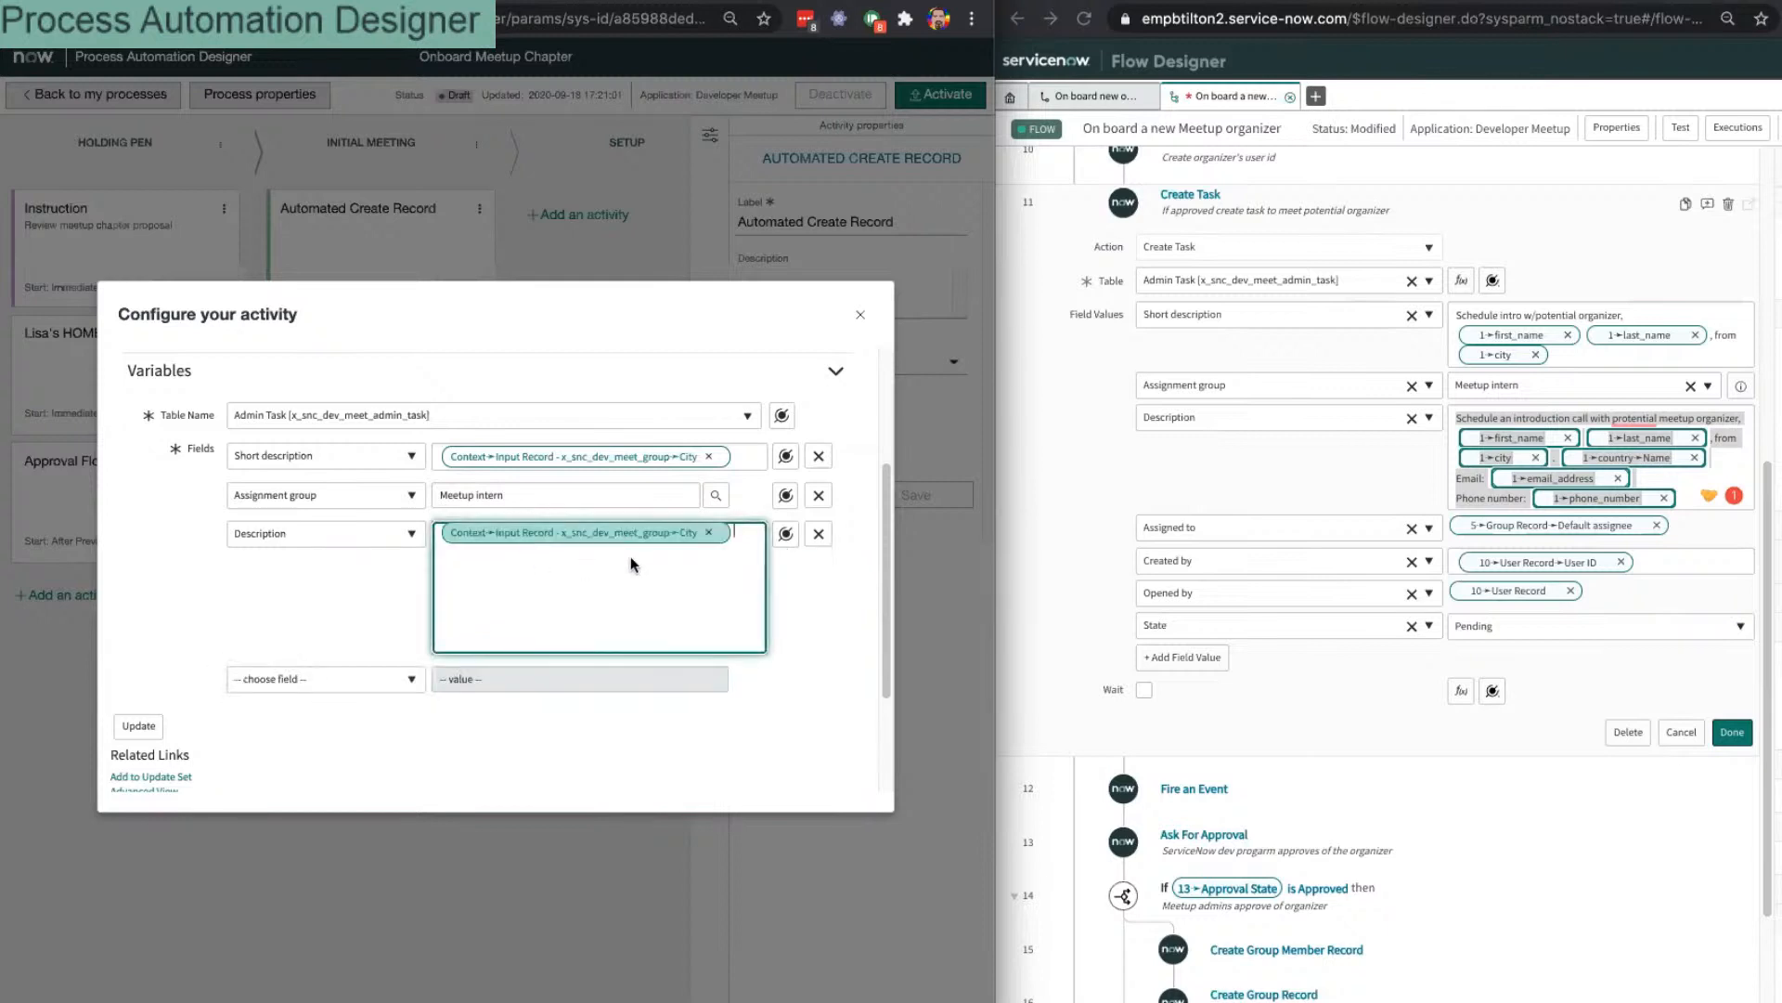
pyautogui.scroll(3, 649, 554)
pyautogui.scroll(-4, 642, 567)
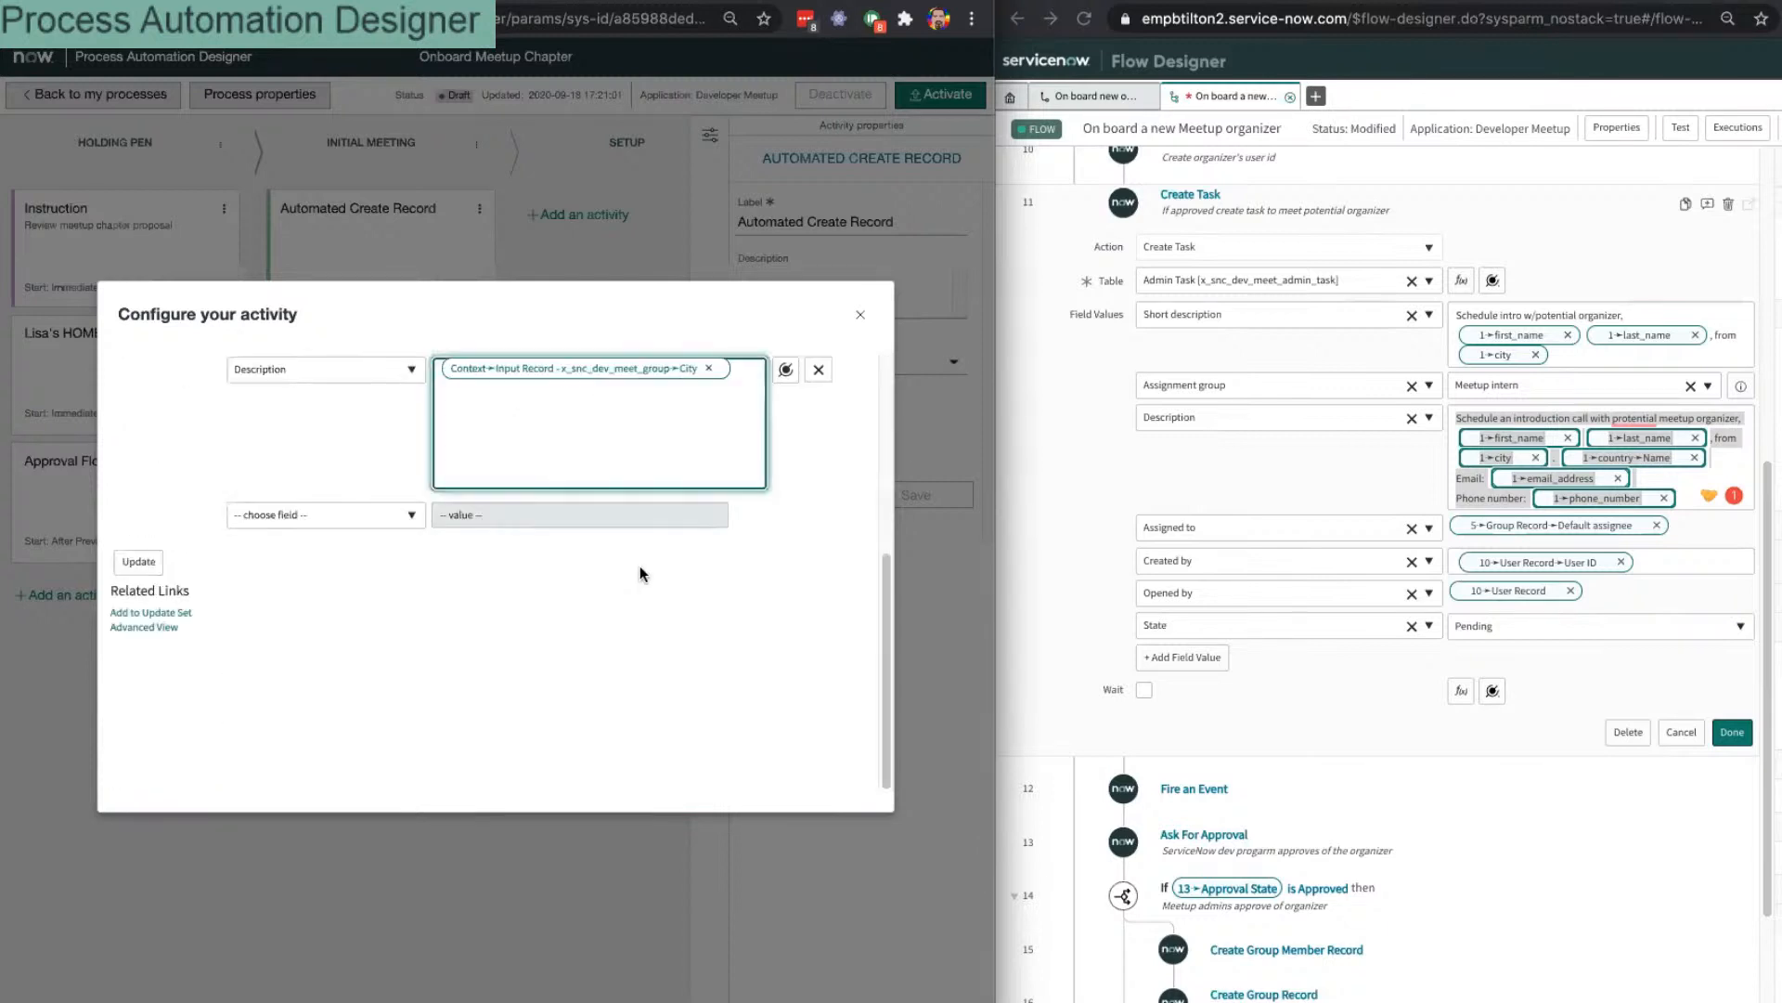
pyautogui.click(557, 438)
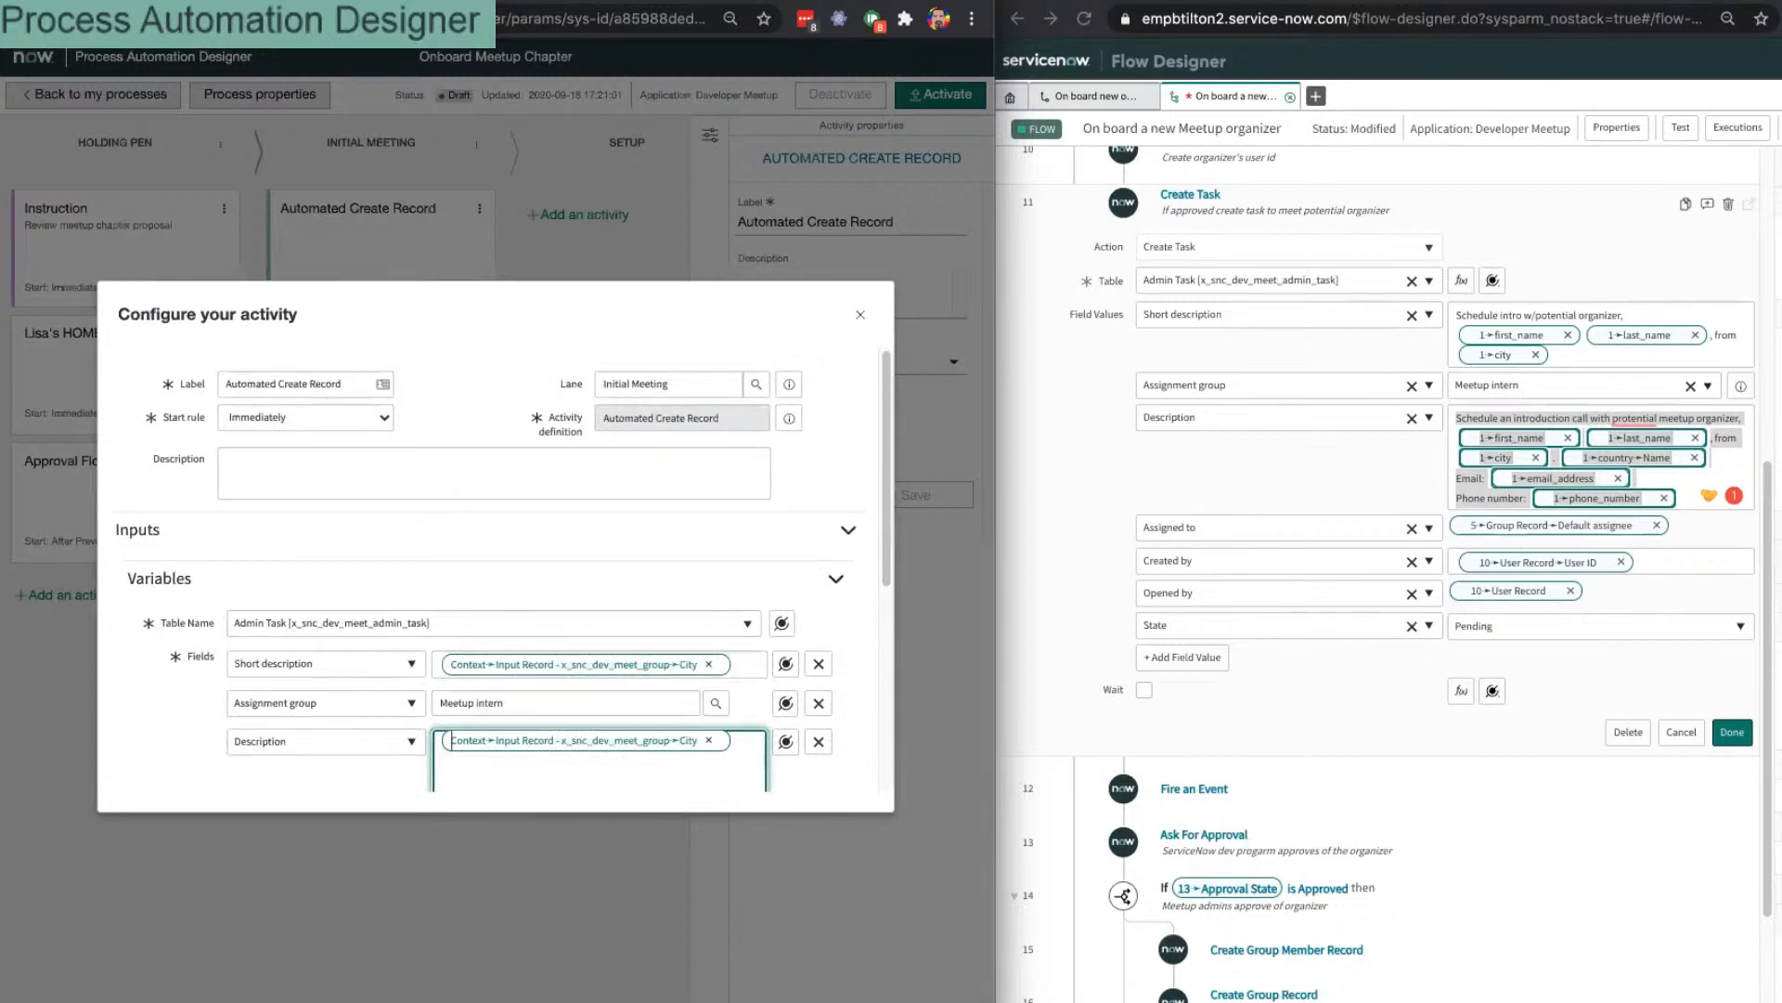
# Step: Remove the City pill from Description and start typing the scheduling sentence
pyautogui.press('BackSpace')
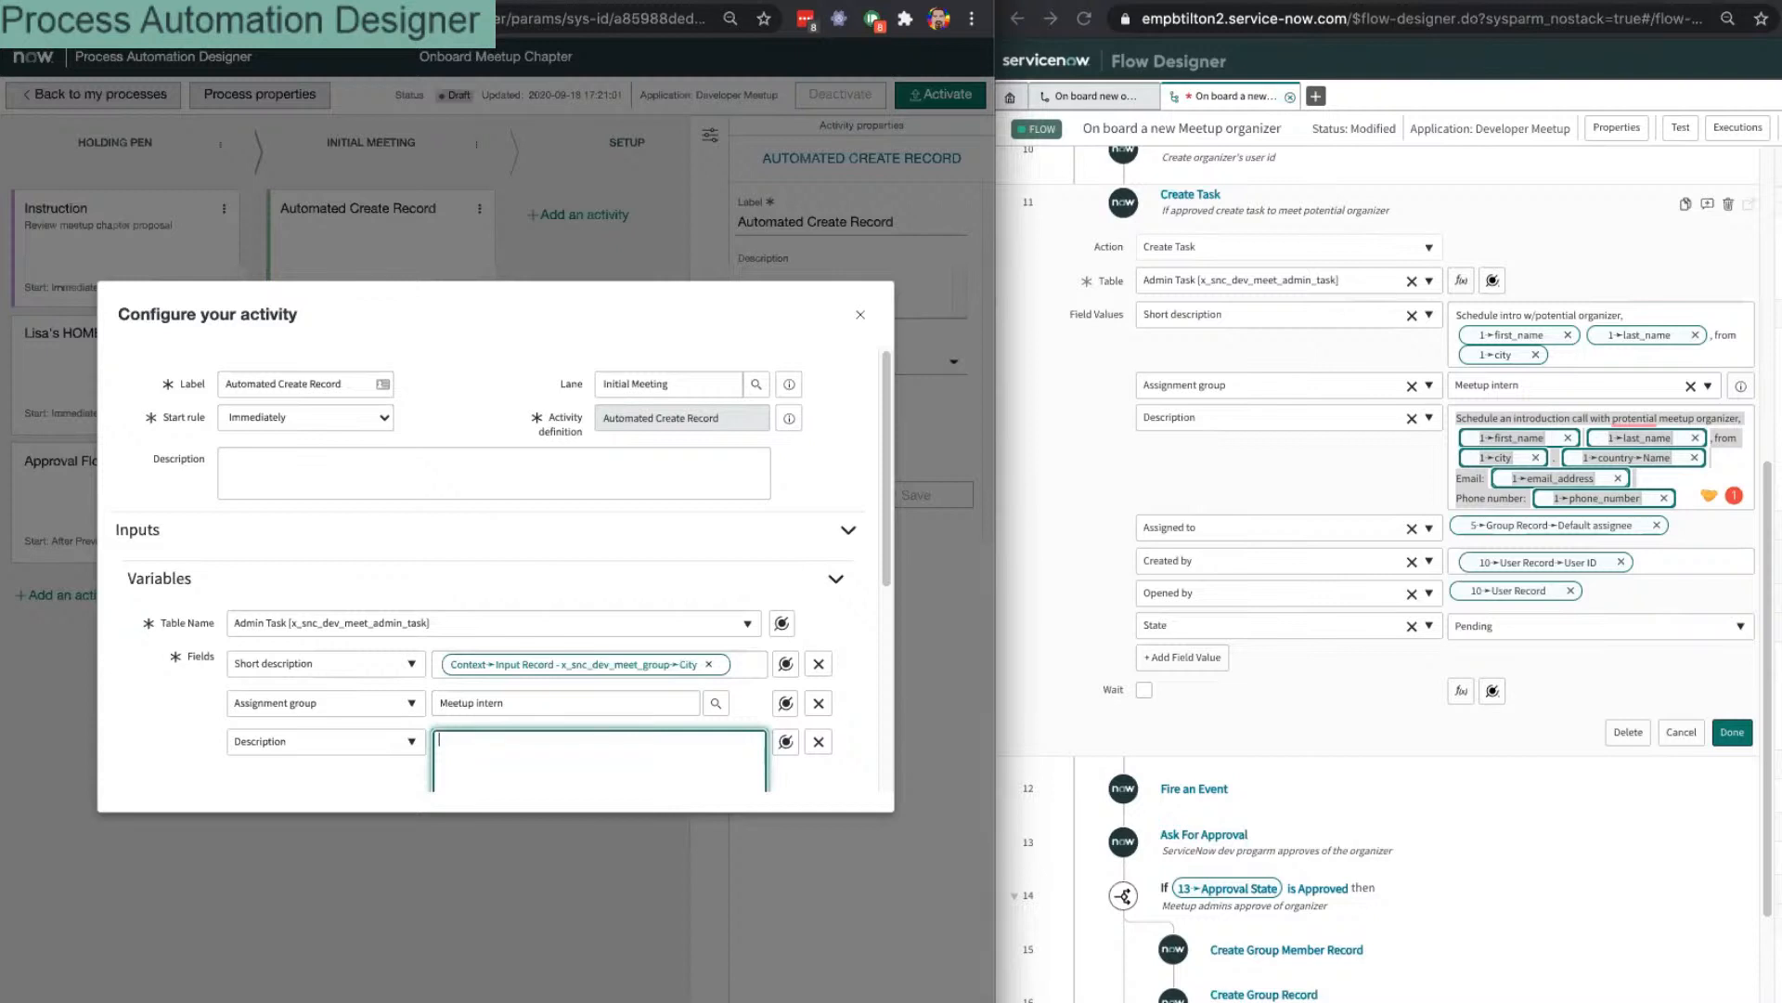
pyautogui.press('super+Tab')
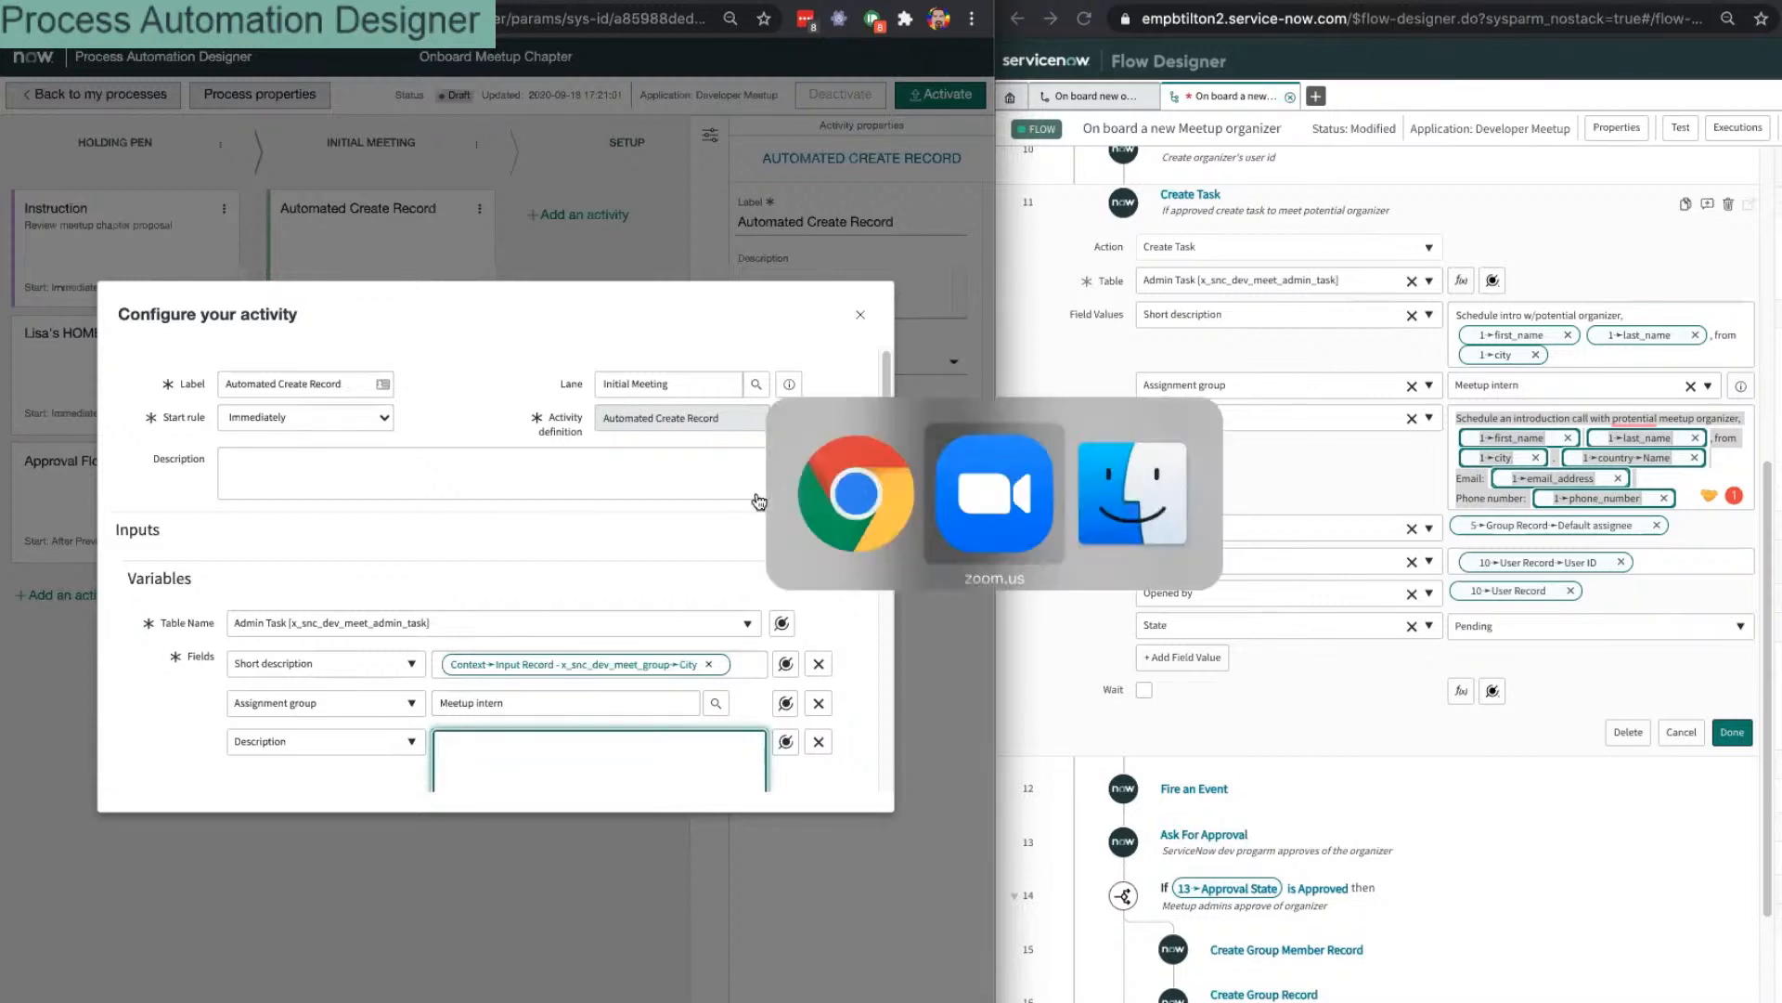
pyautogui.press('super+shift+Tab')
pyautogui.scroll(-5, 631, 668)
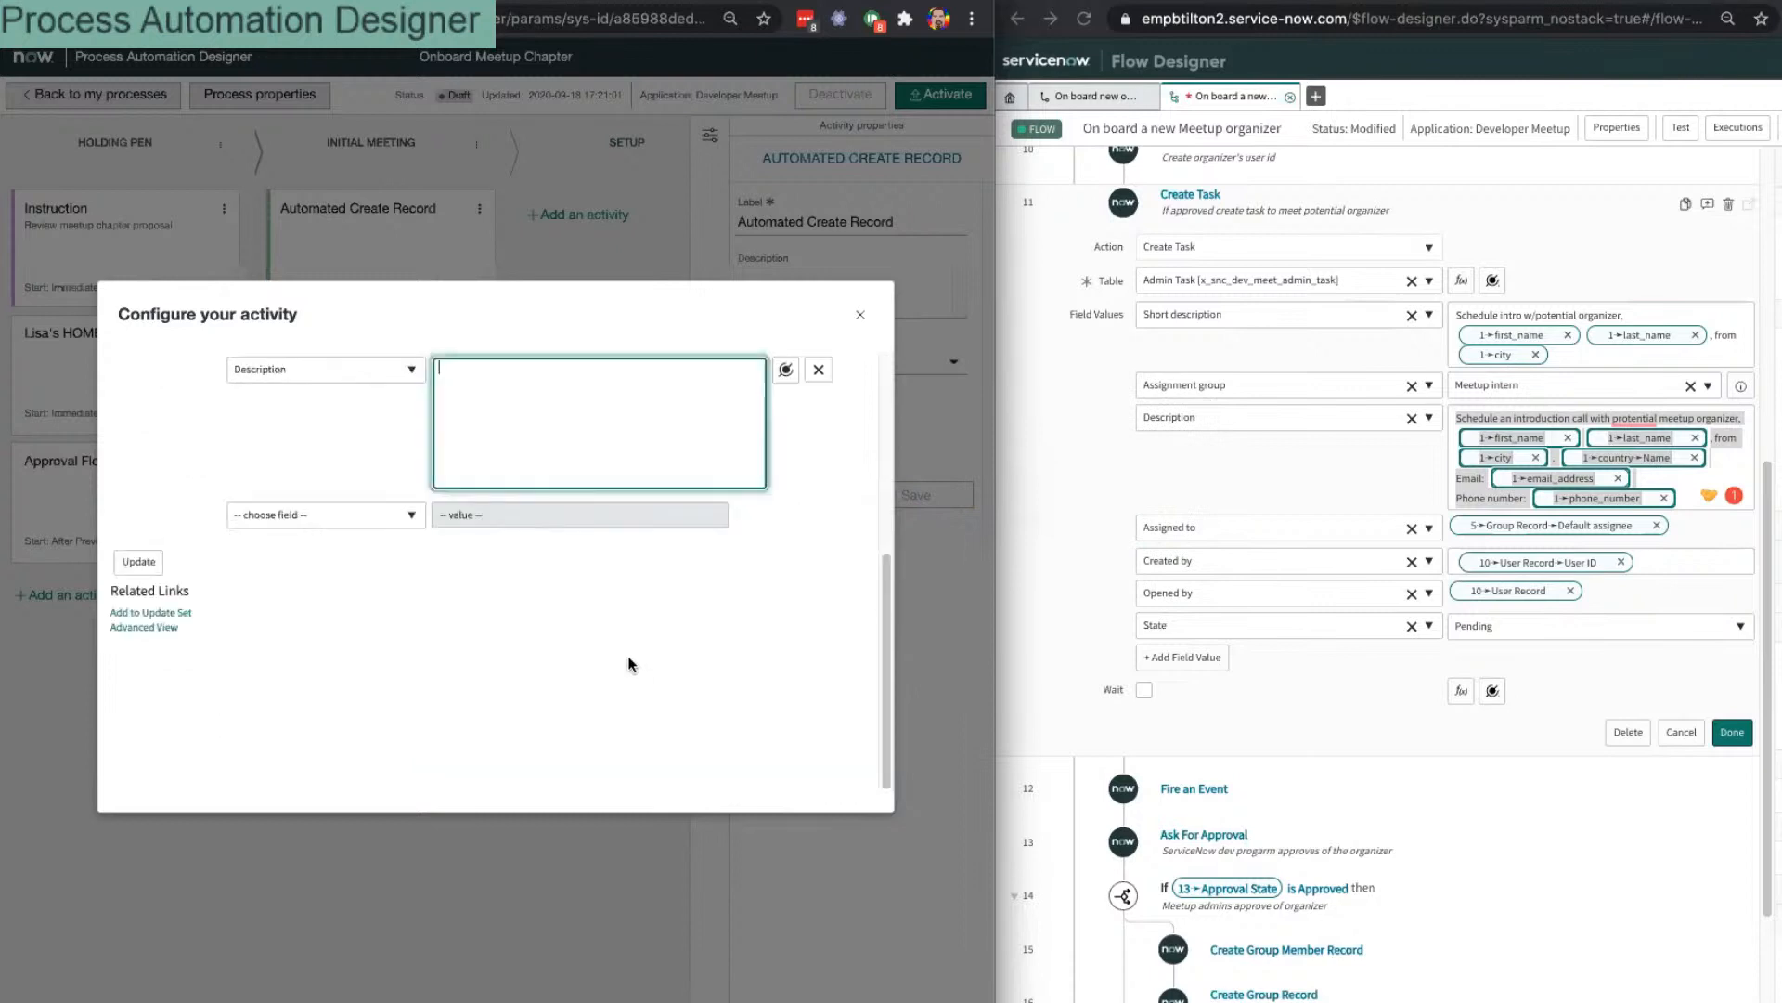
pyautogui.scroll(1, 489, 454)
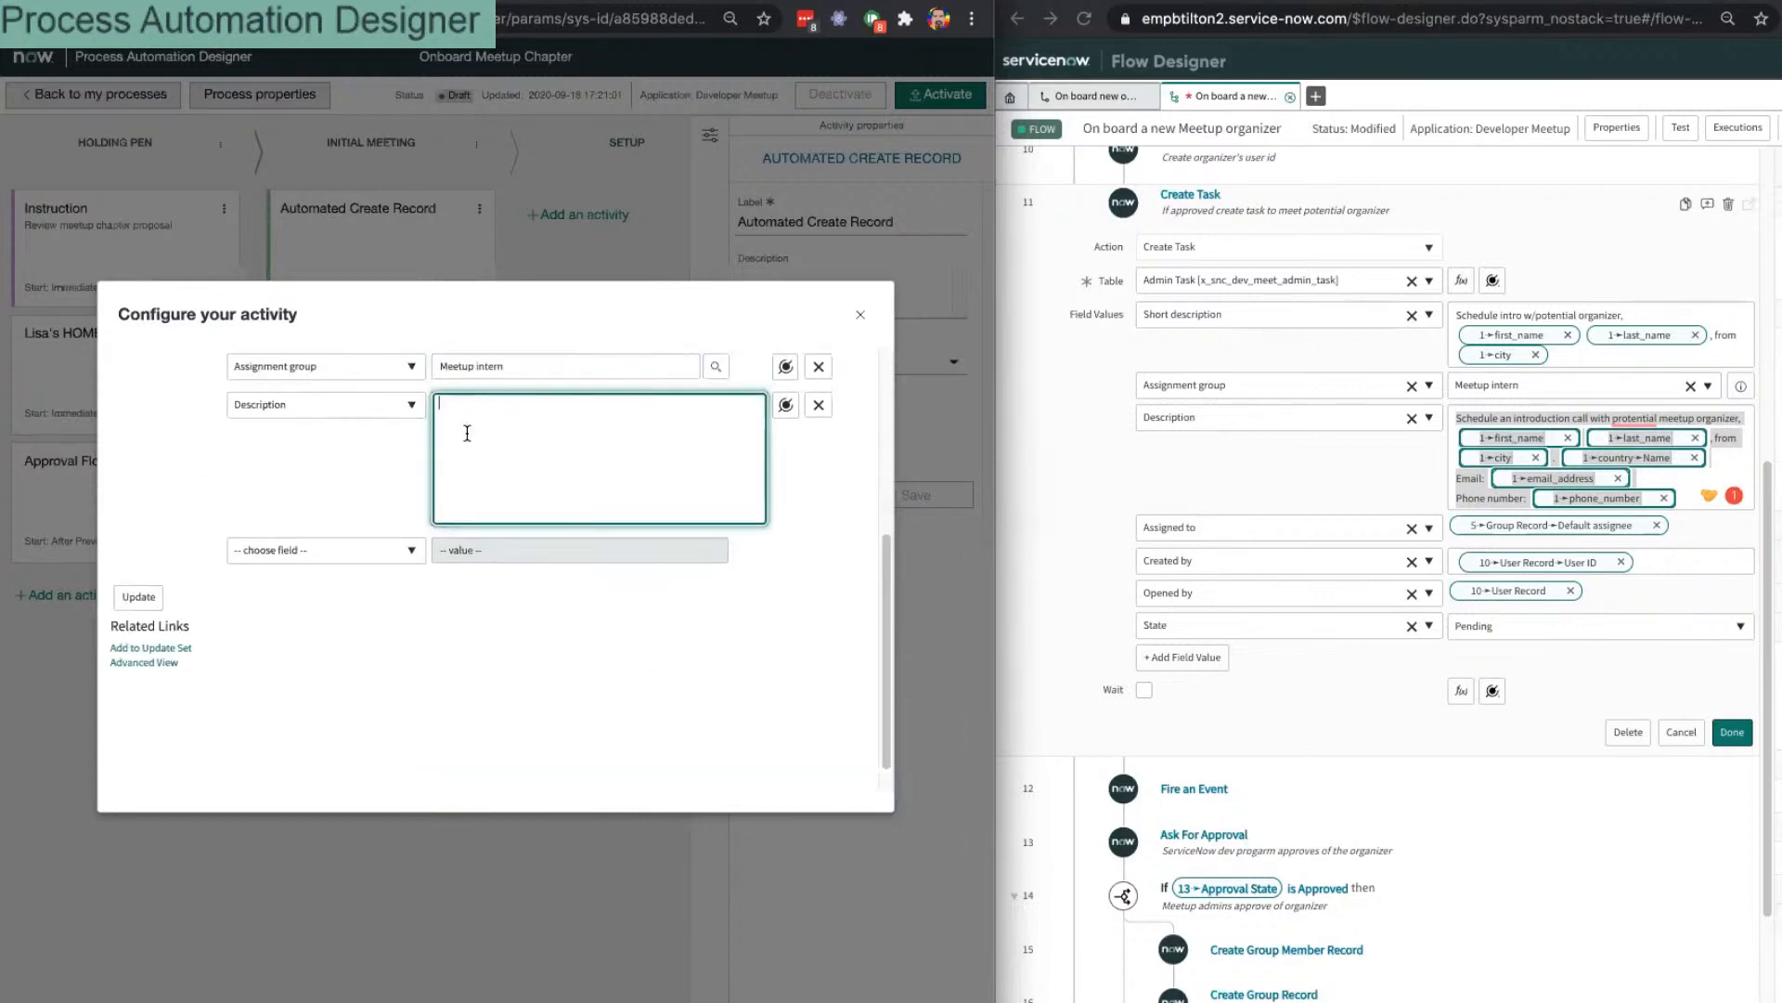
pyautogui.write('Schedule an')
# Step: Add an empty Assigned to field to the activity's field values
pyautogui.click(346, 550)
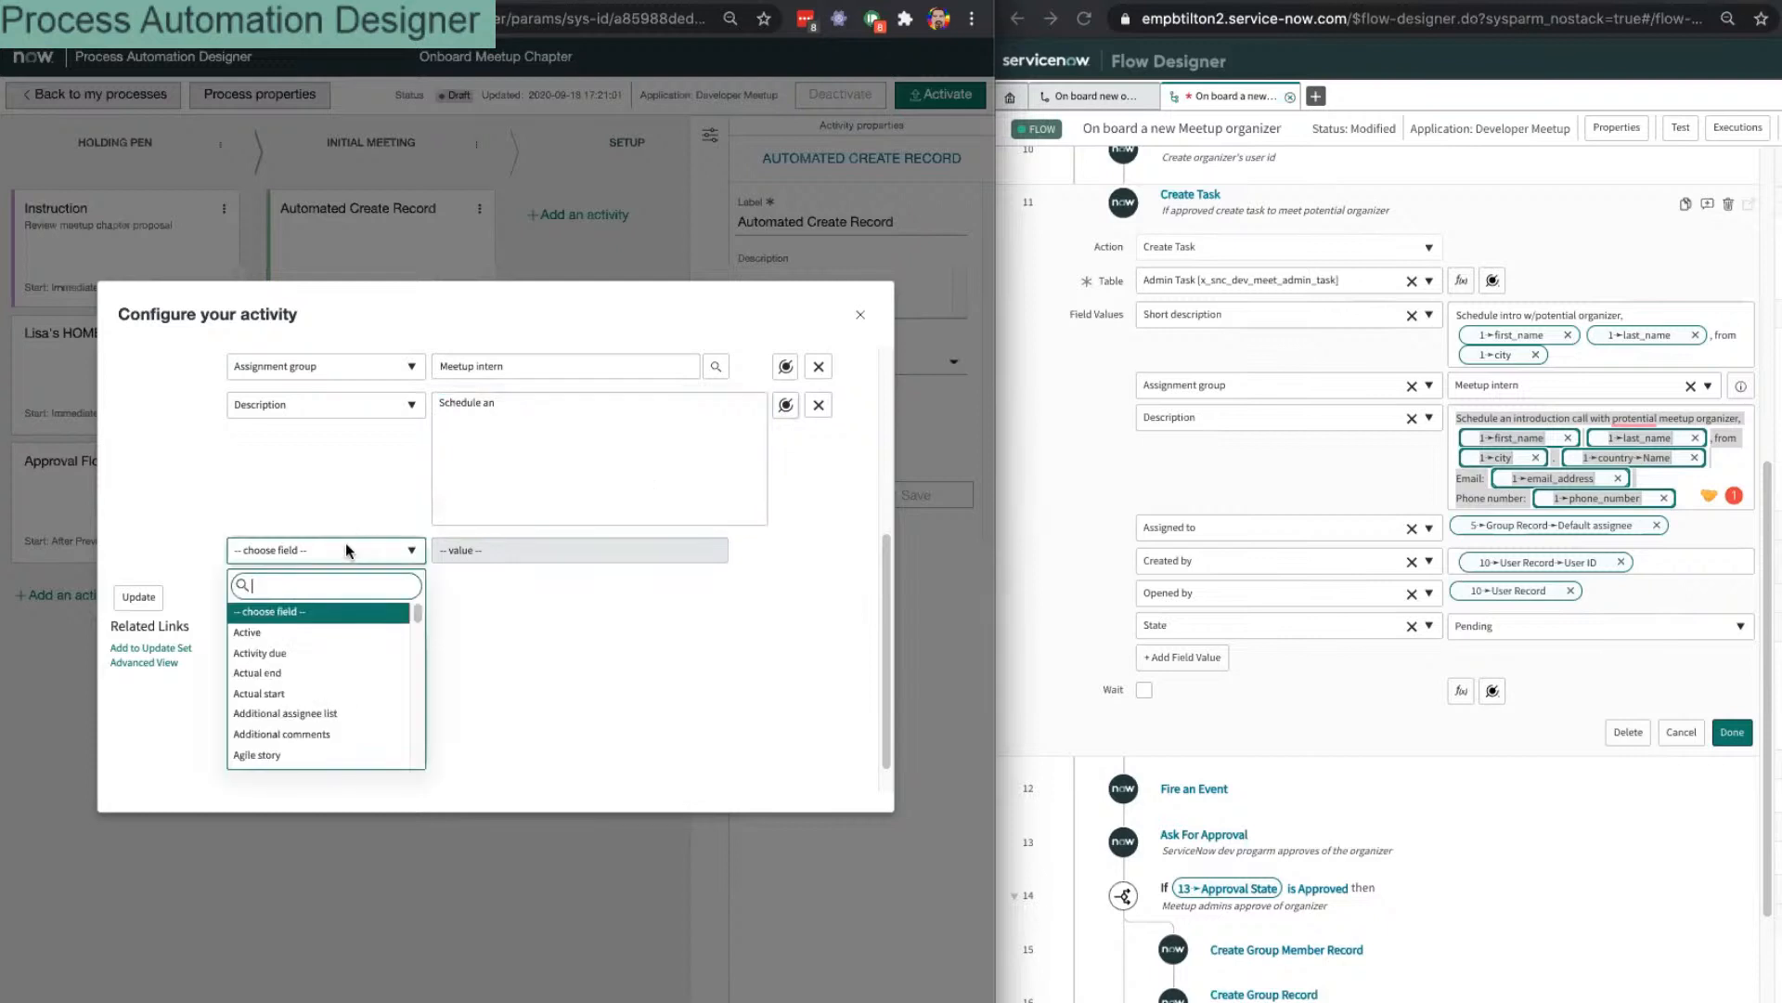
pyautogui.write('ass')
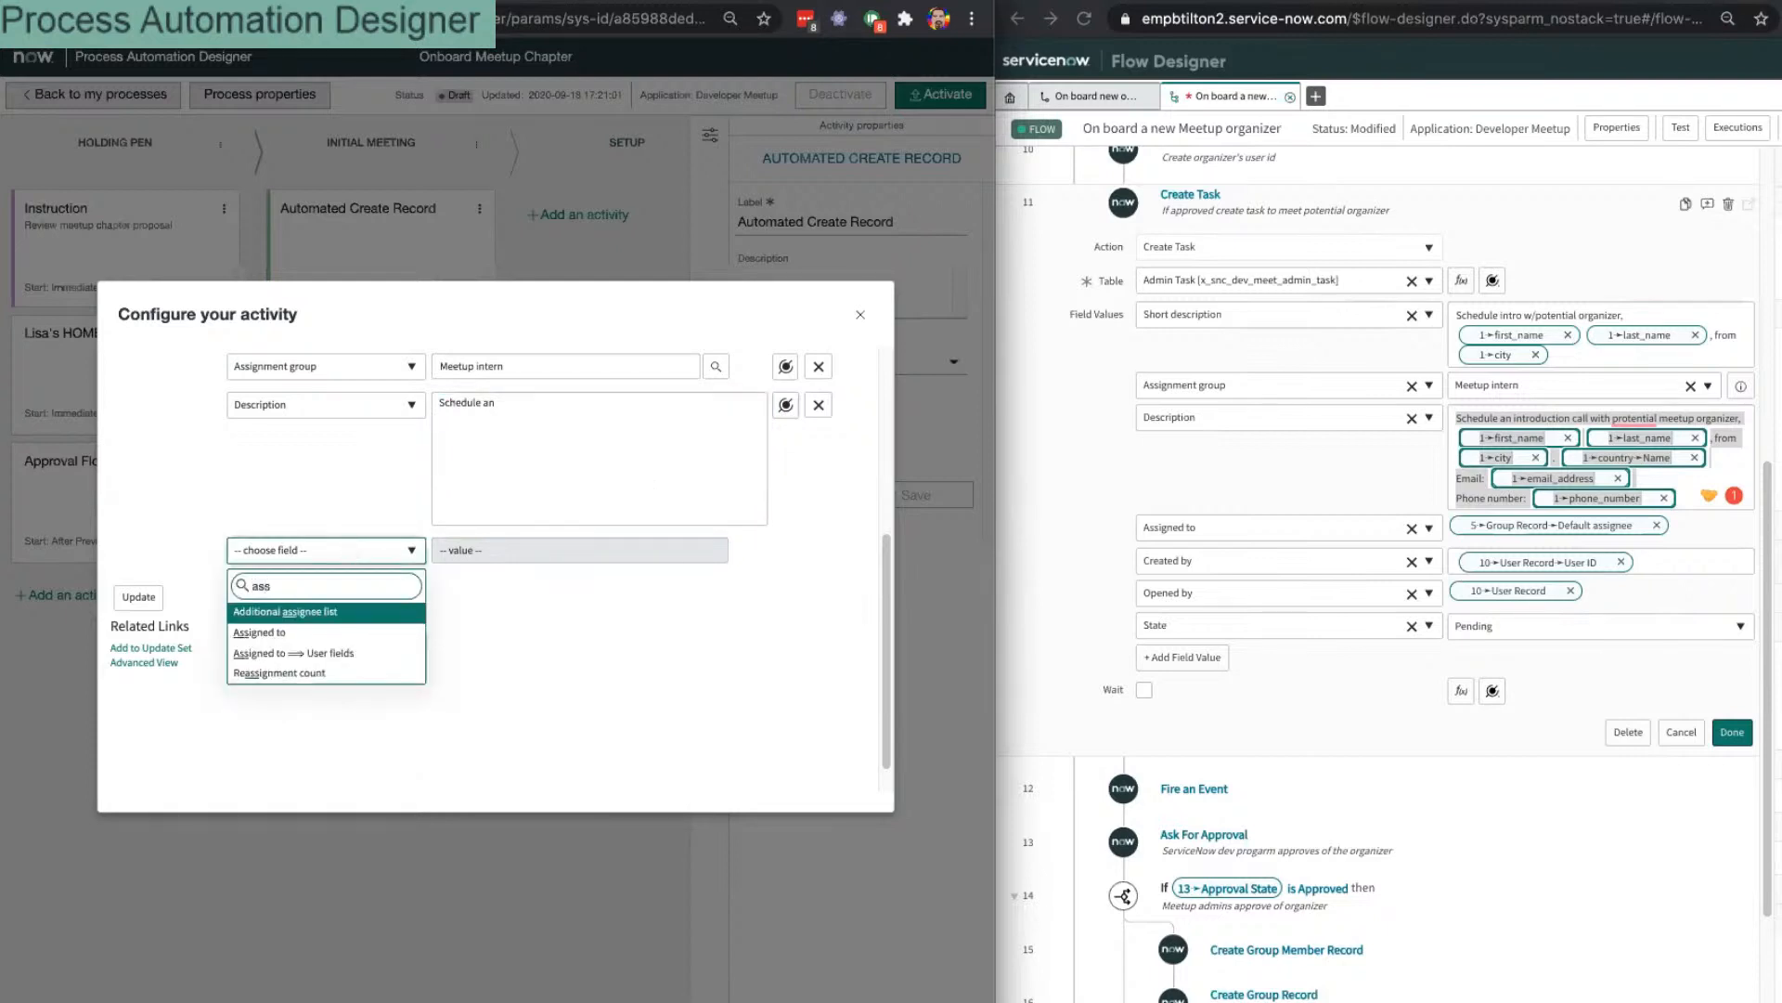
pyautogui.press('Down')
pyautogui.press('Return')
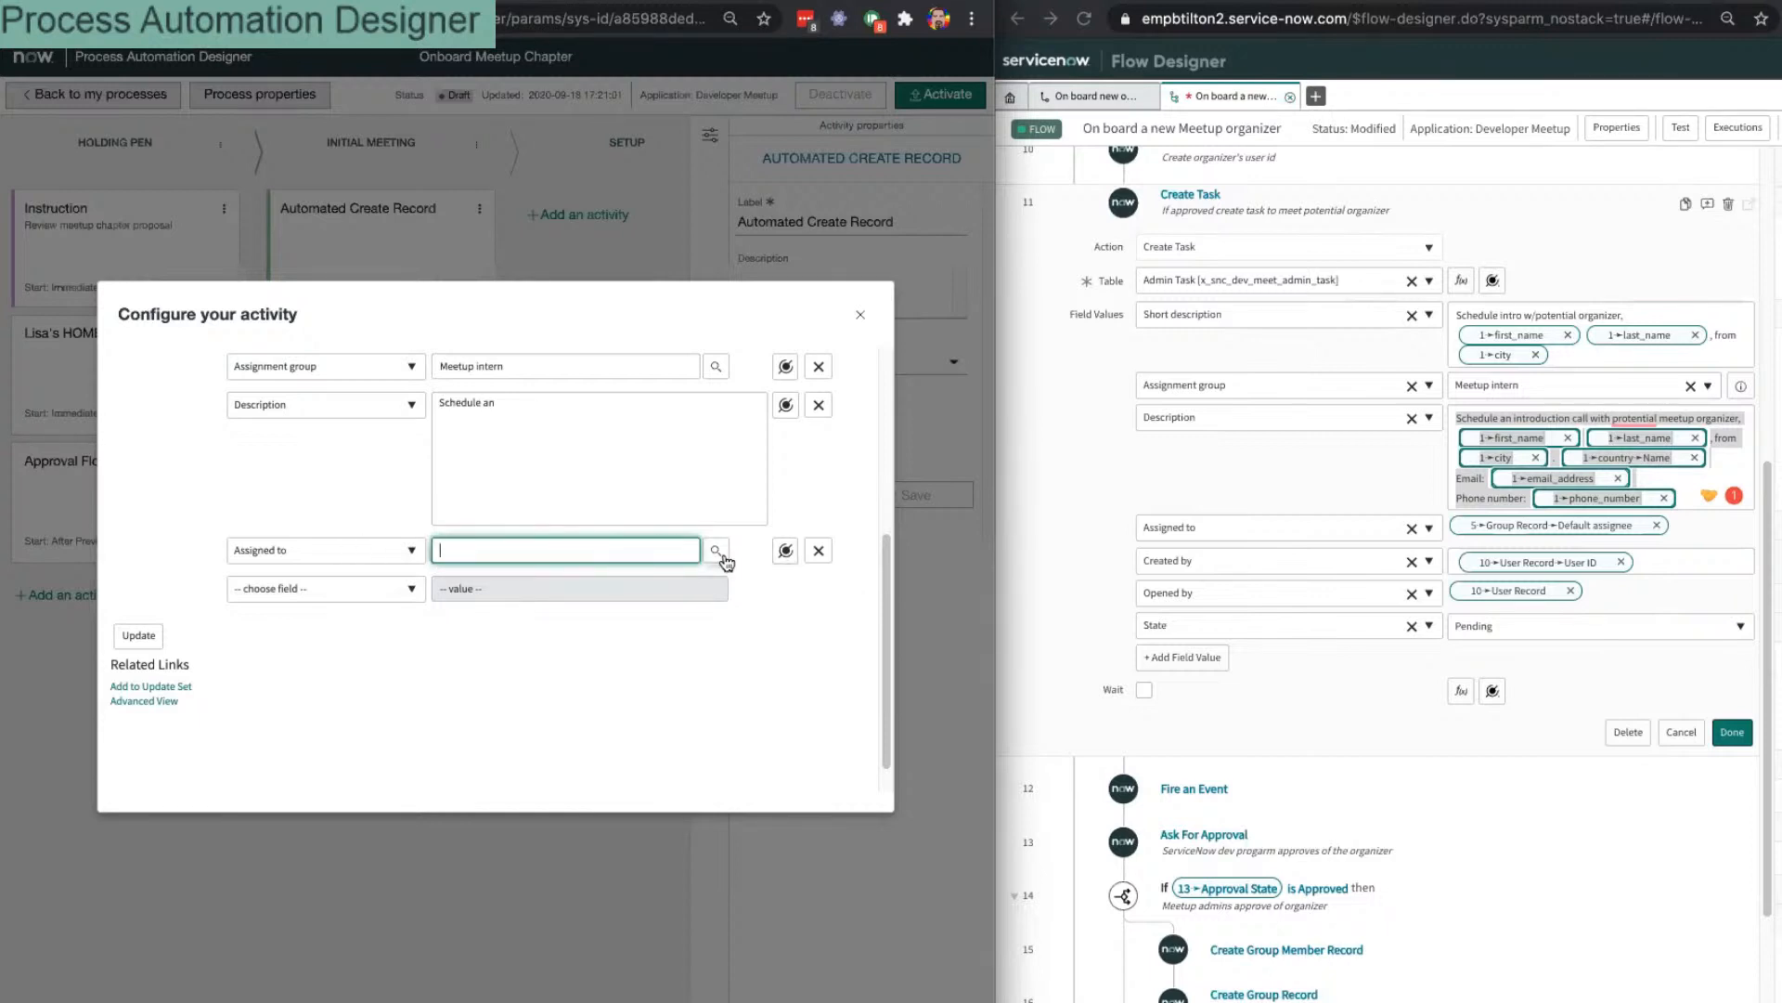
pyautogui.scroll(4, 1383, 475)
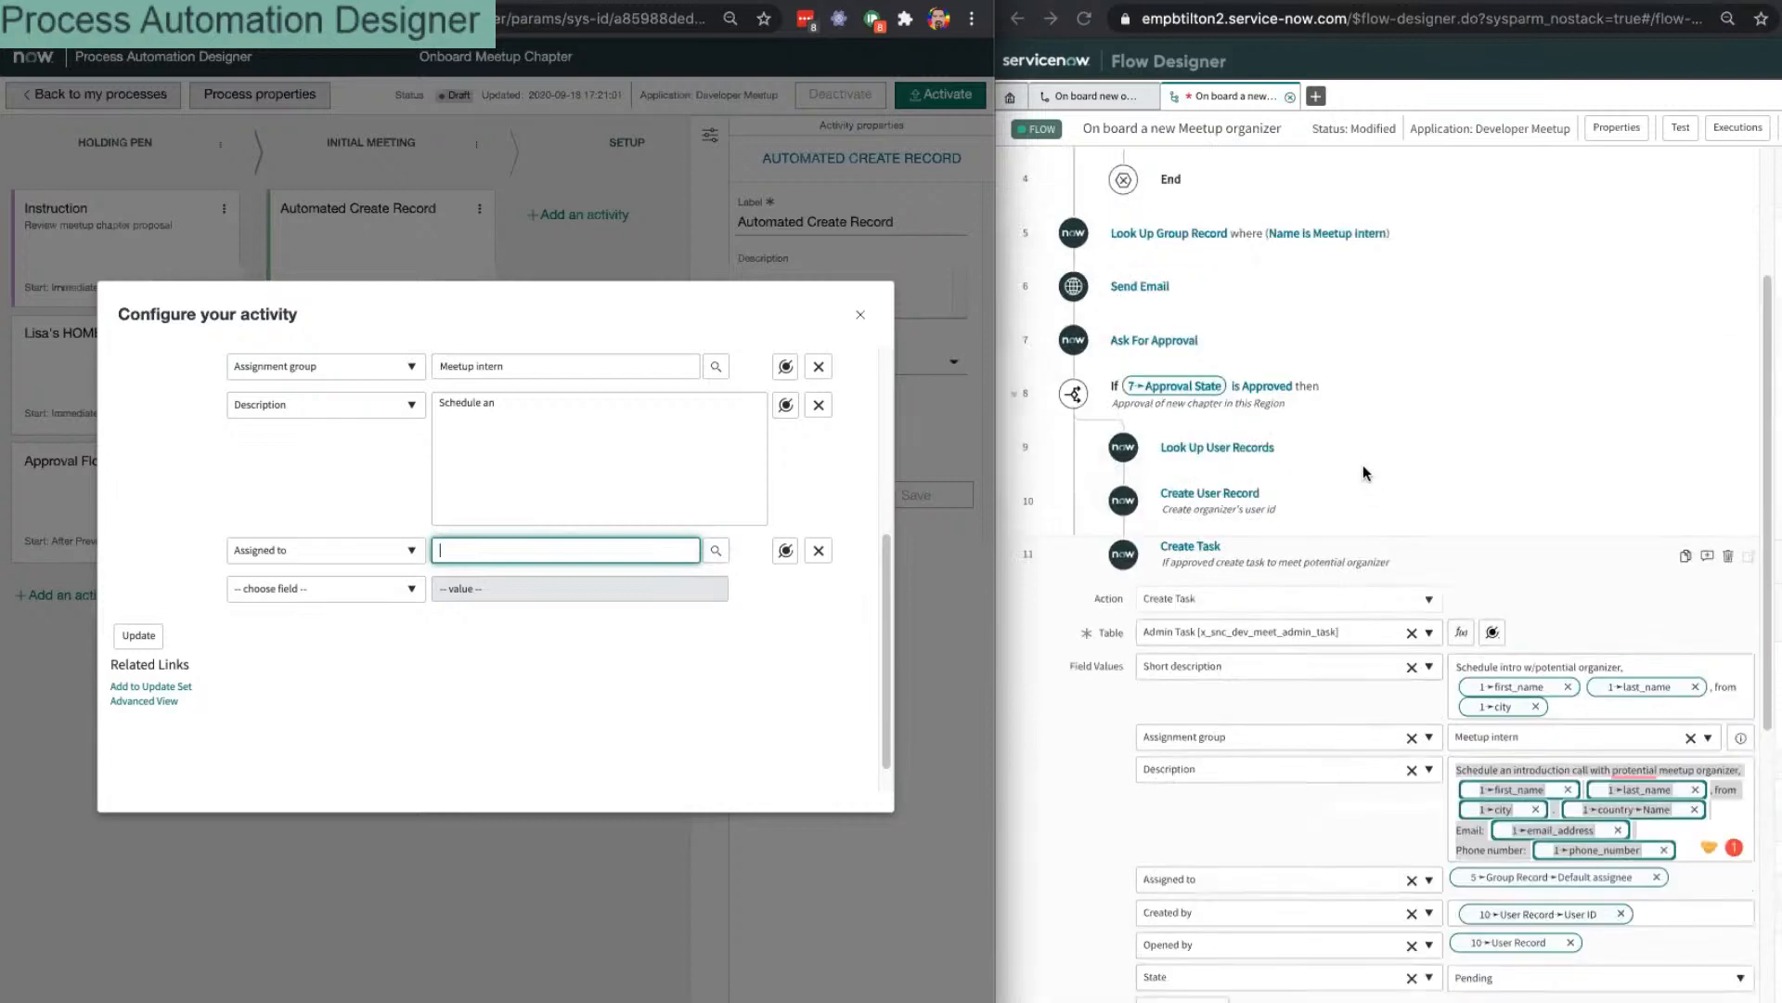
pyautogui.scroll(2, 1337, 418)
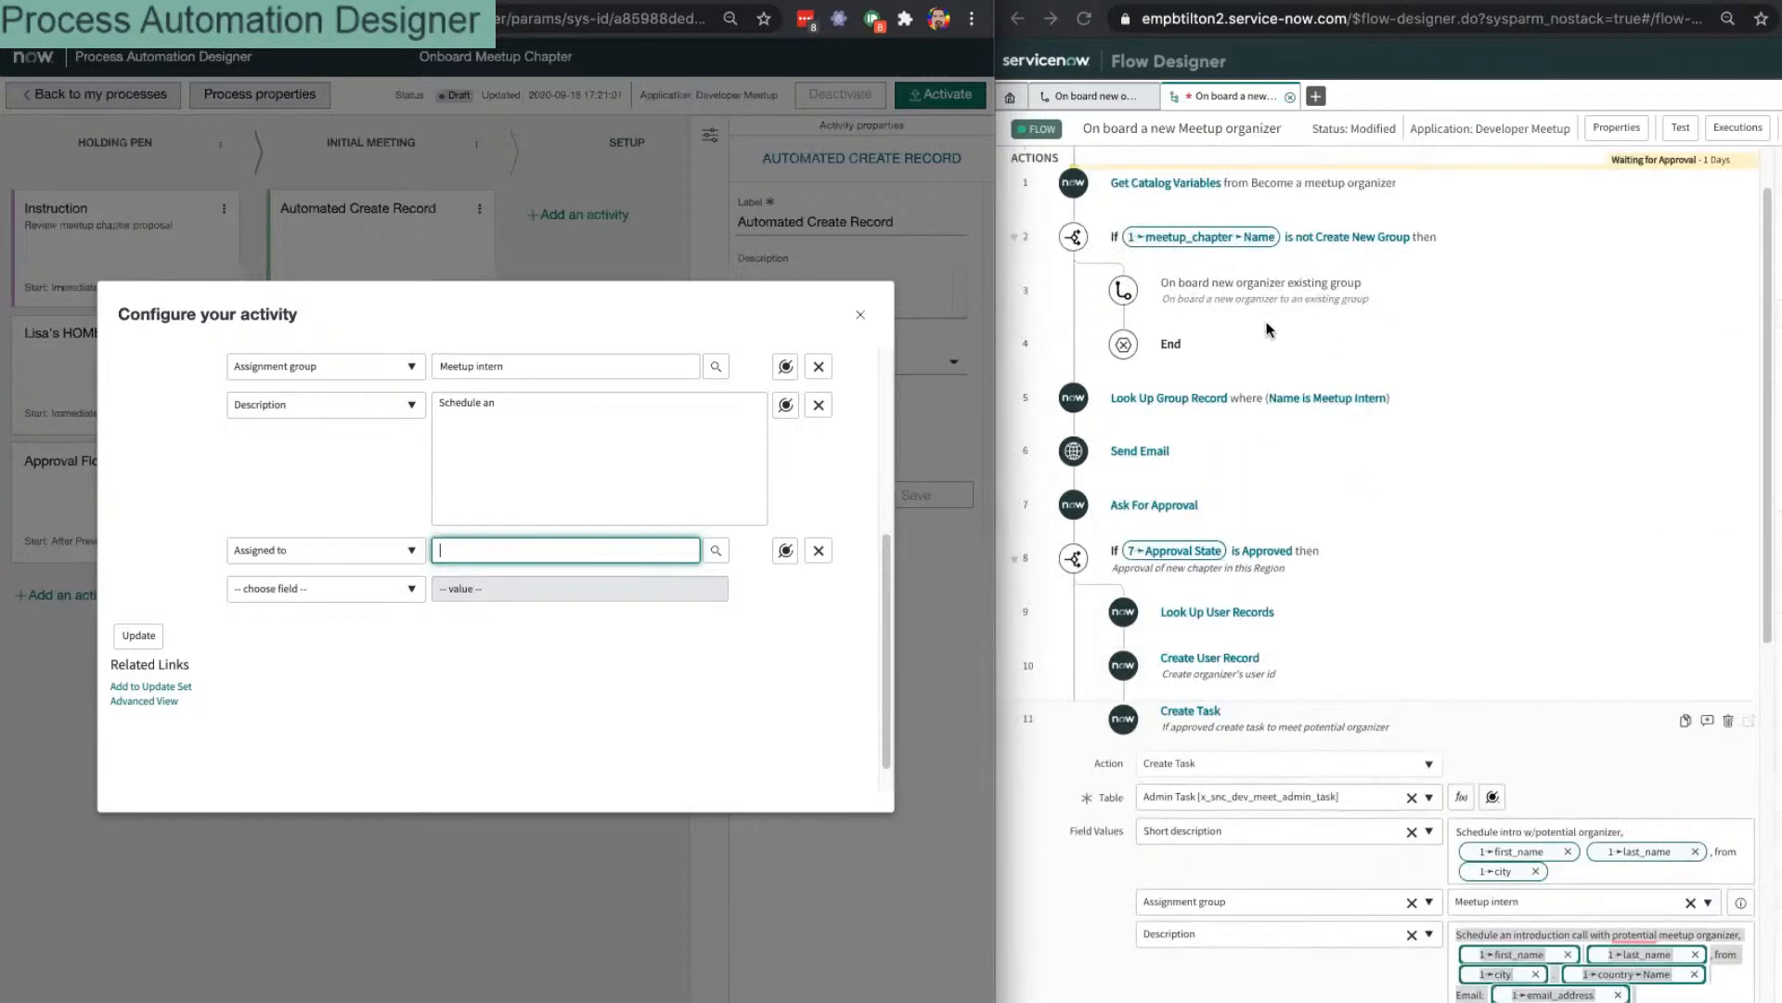
pyautogui.scroll(-1, 1263, 418)
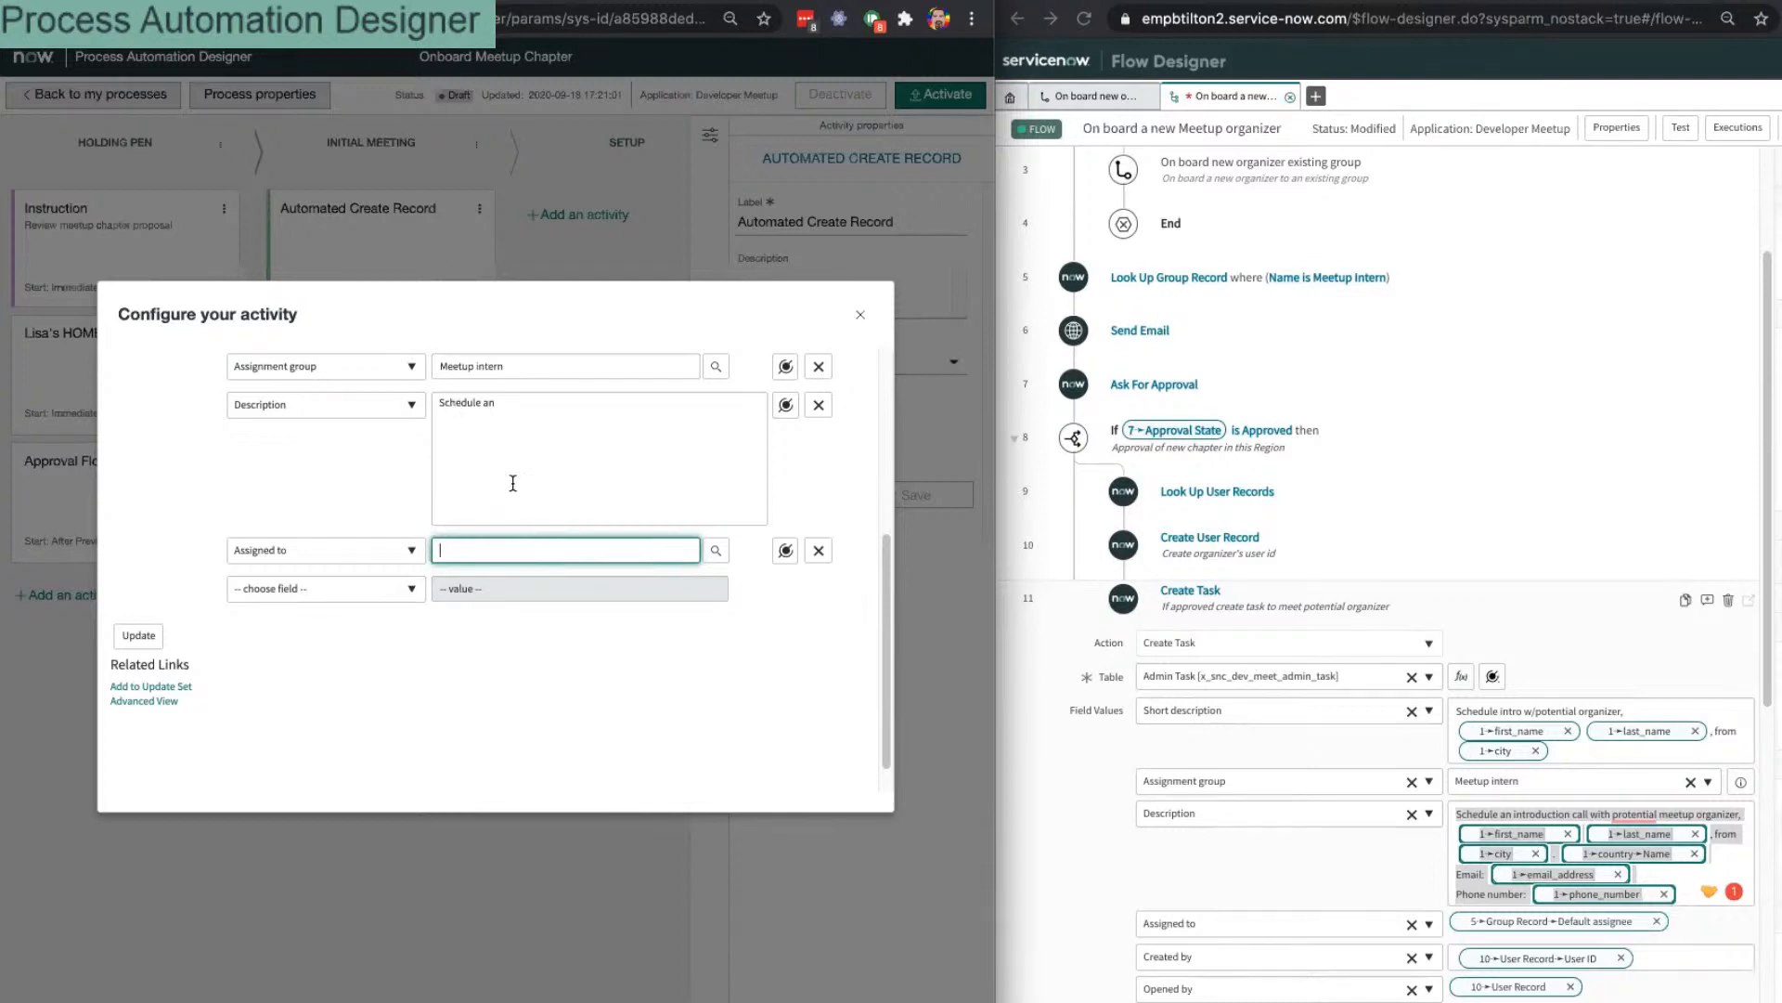
# Step: Save the Create Record activity with Update, then add a Look Up Records activity under Holding Pen
pyautogui.click(141, 639)
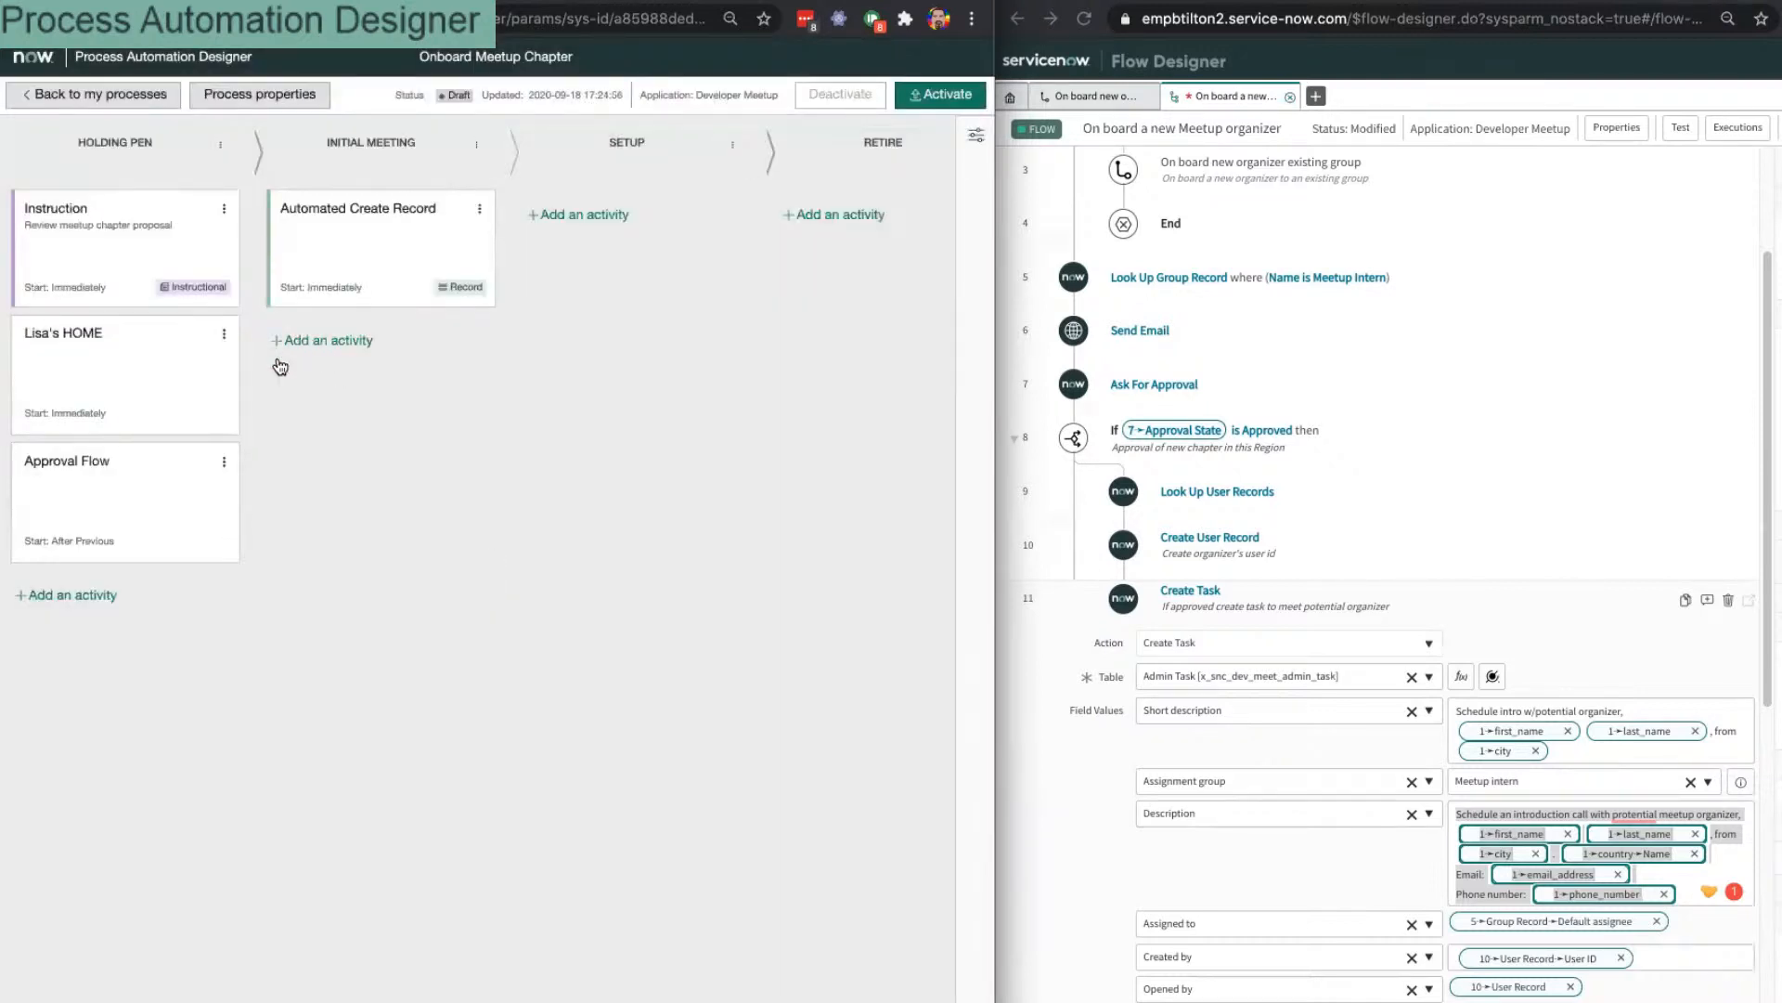
pyautogui.click(65, 594)
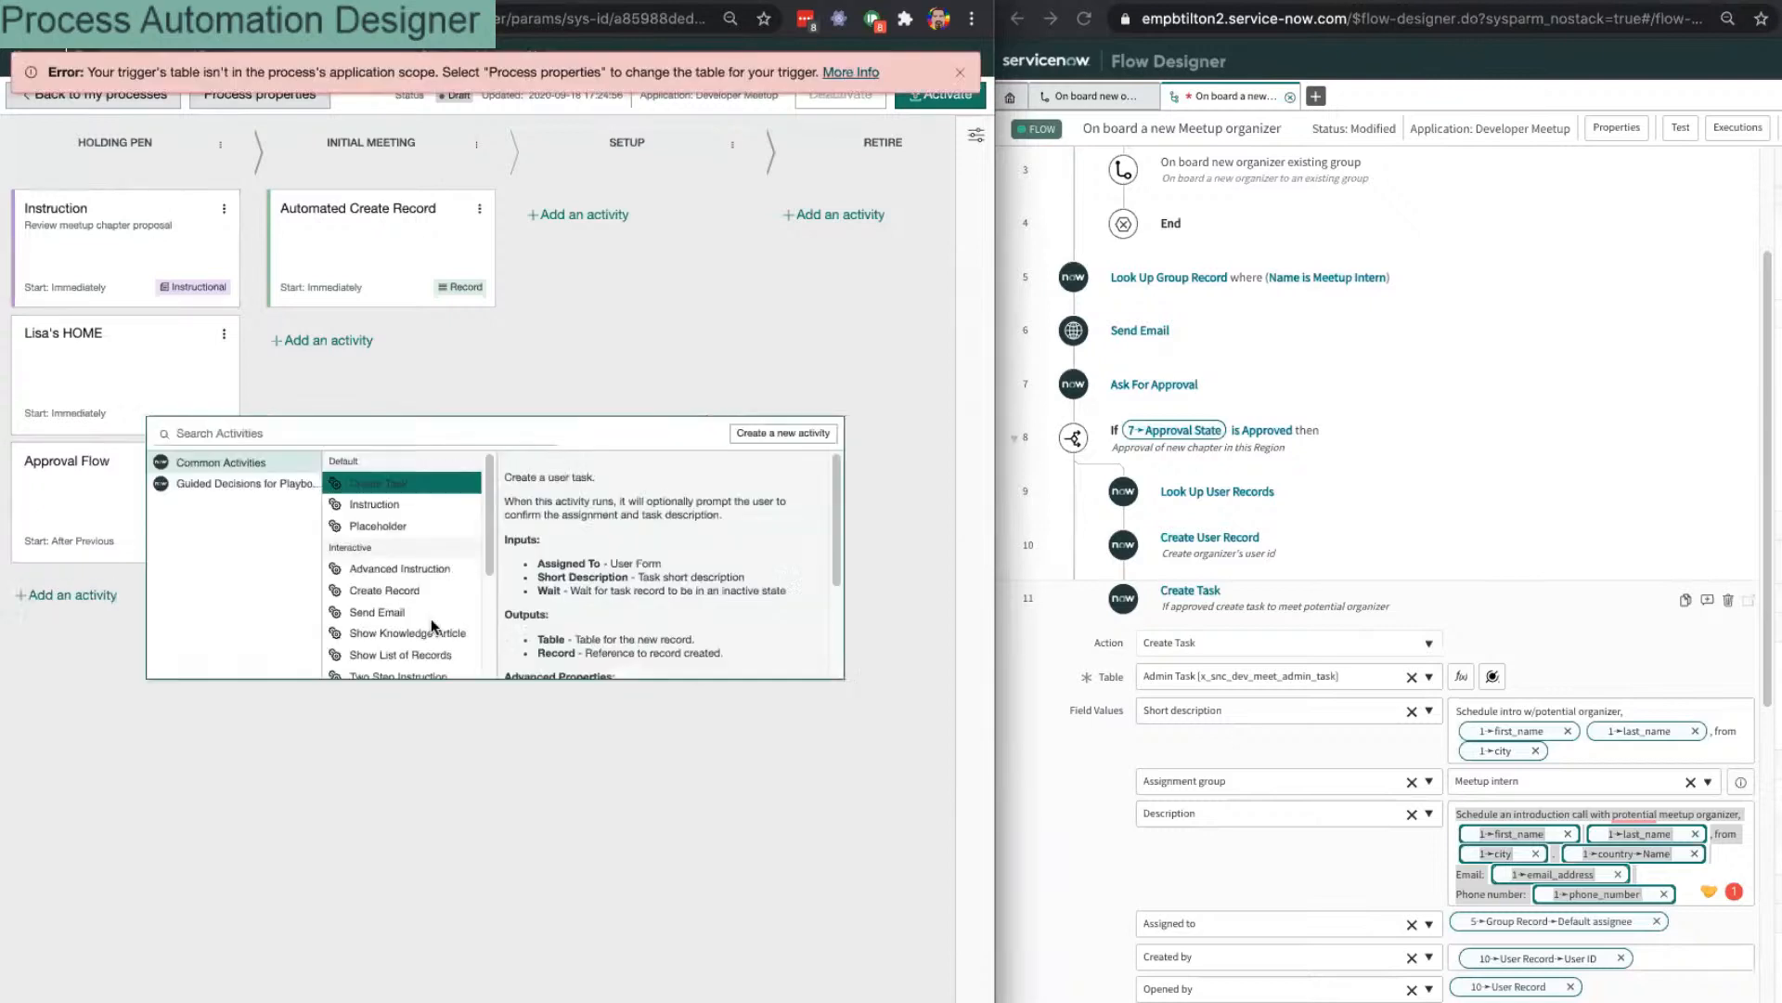
pyautogui.scroll(-2, 464, 573)
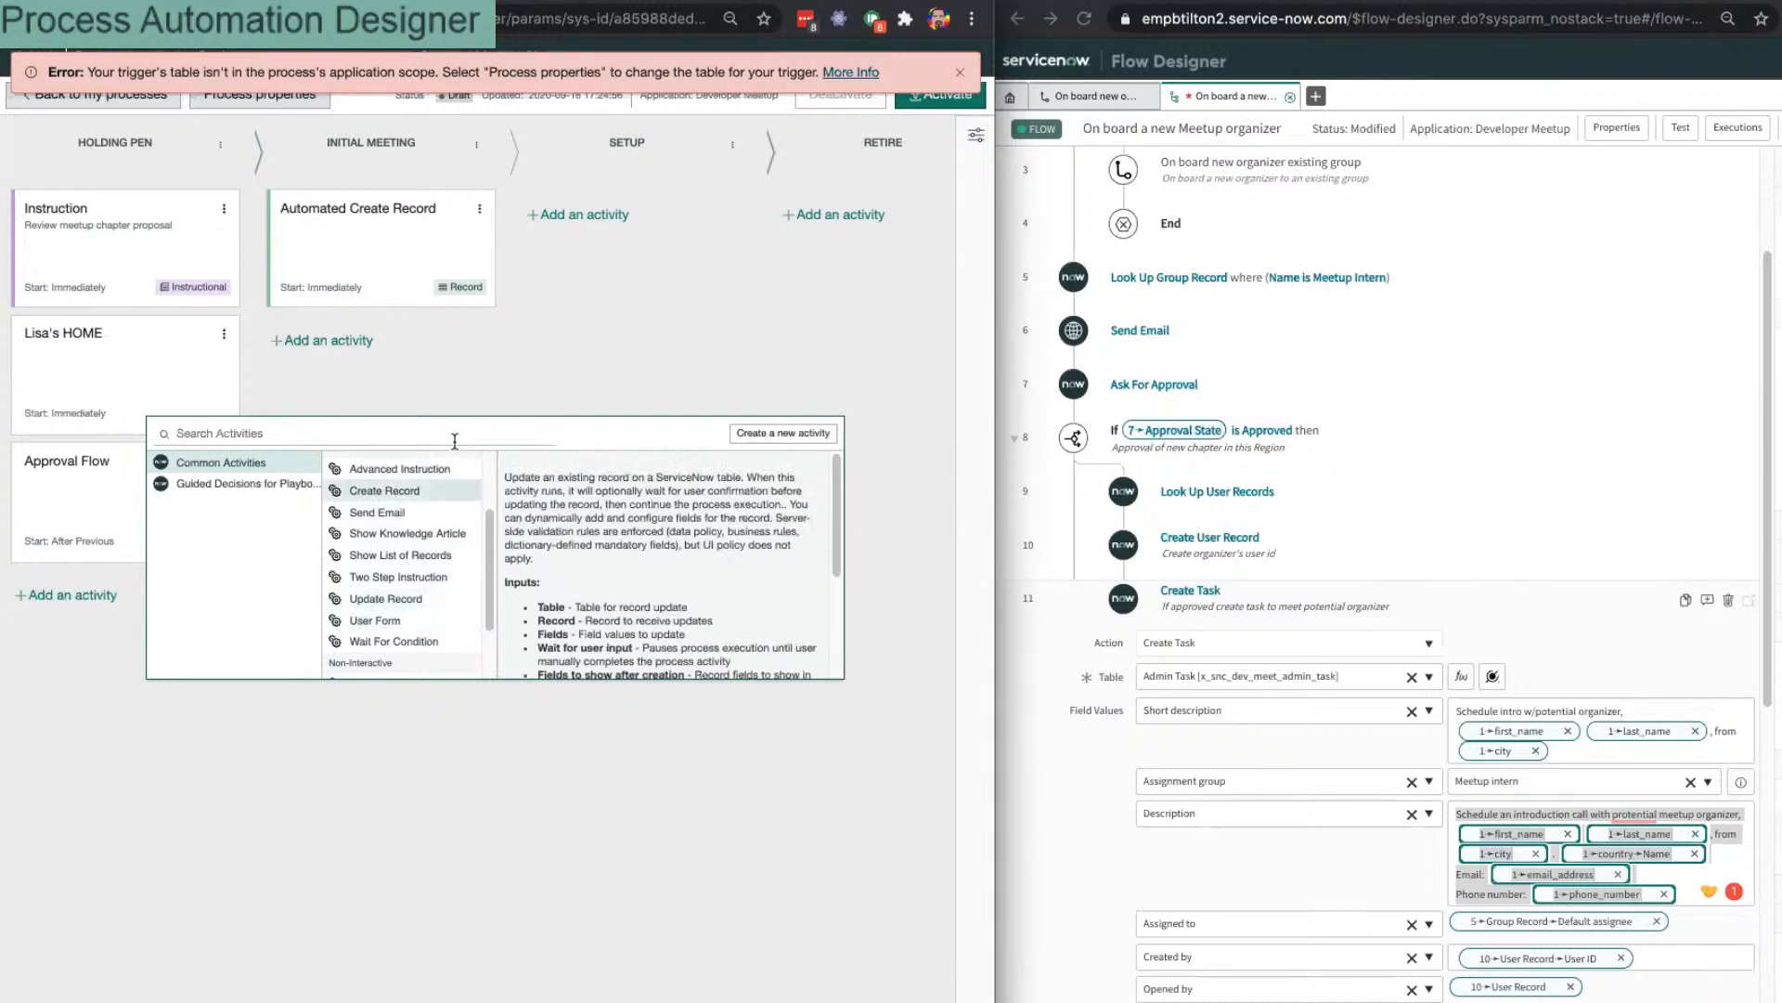
pyautogui.click(422, 425)
pyautogui.write('look')
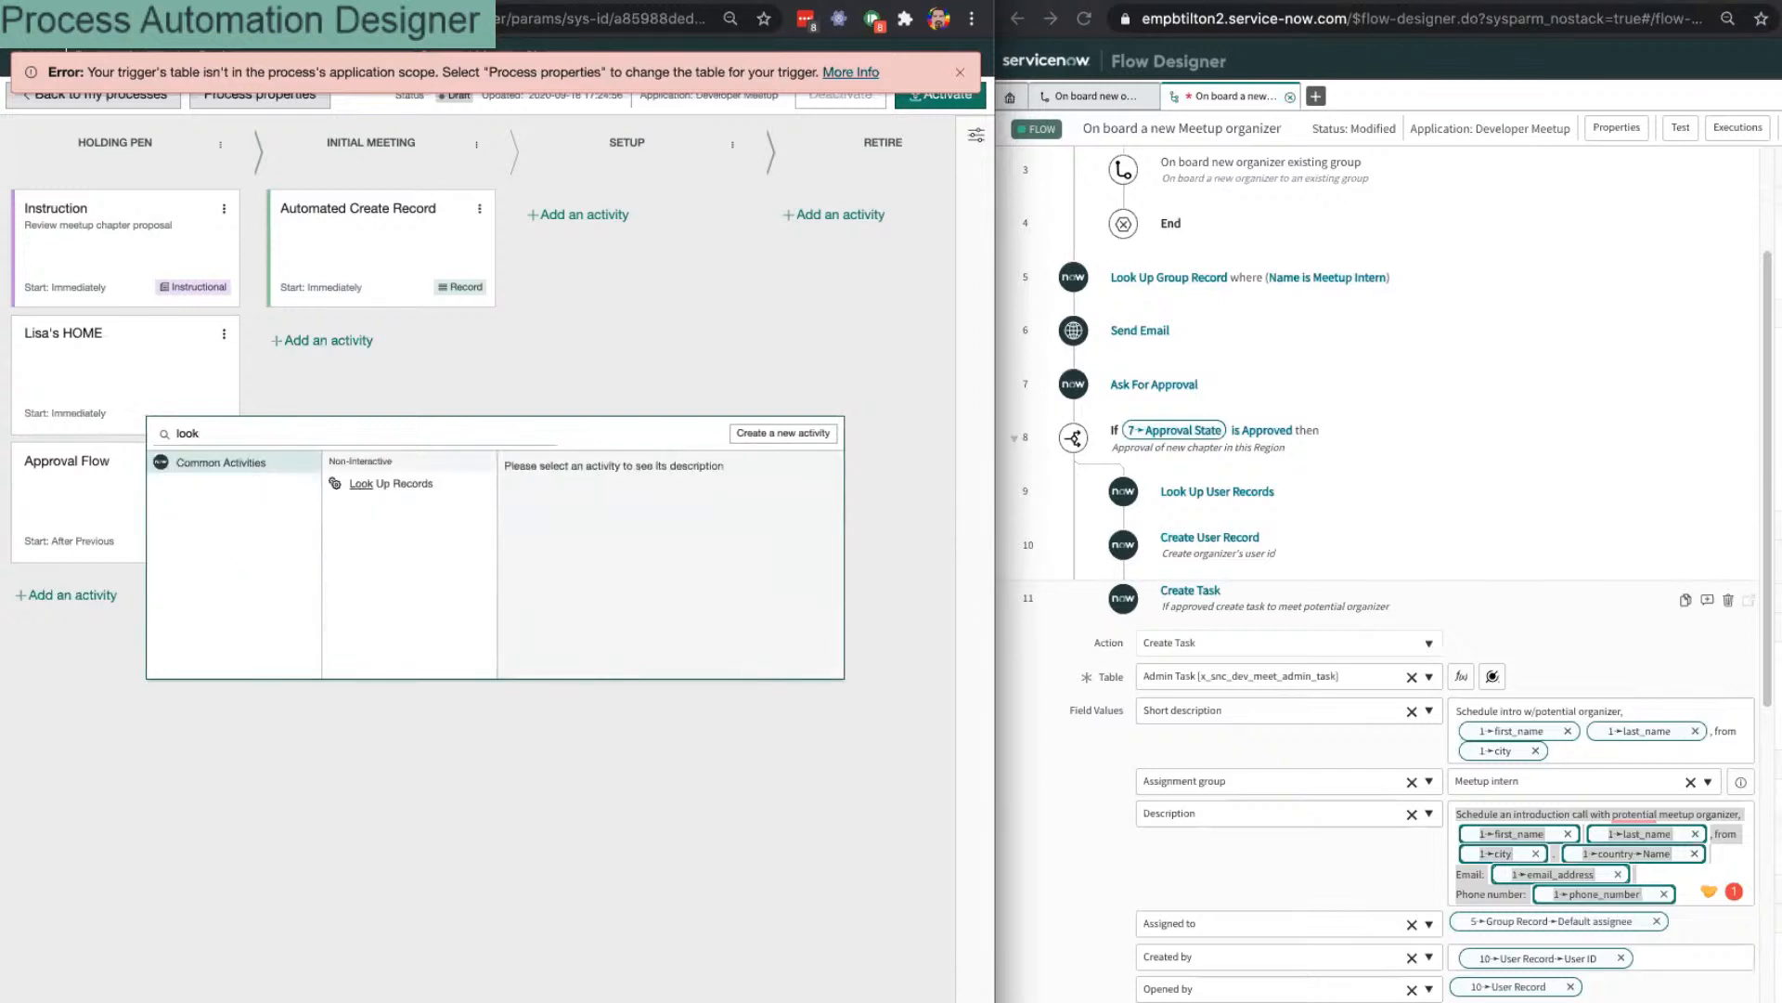
pyautogui.click(416, 490)
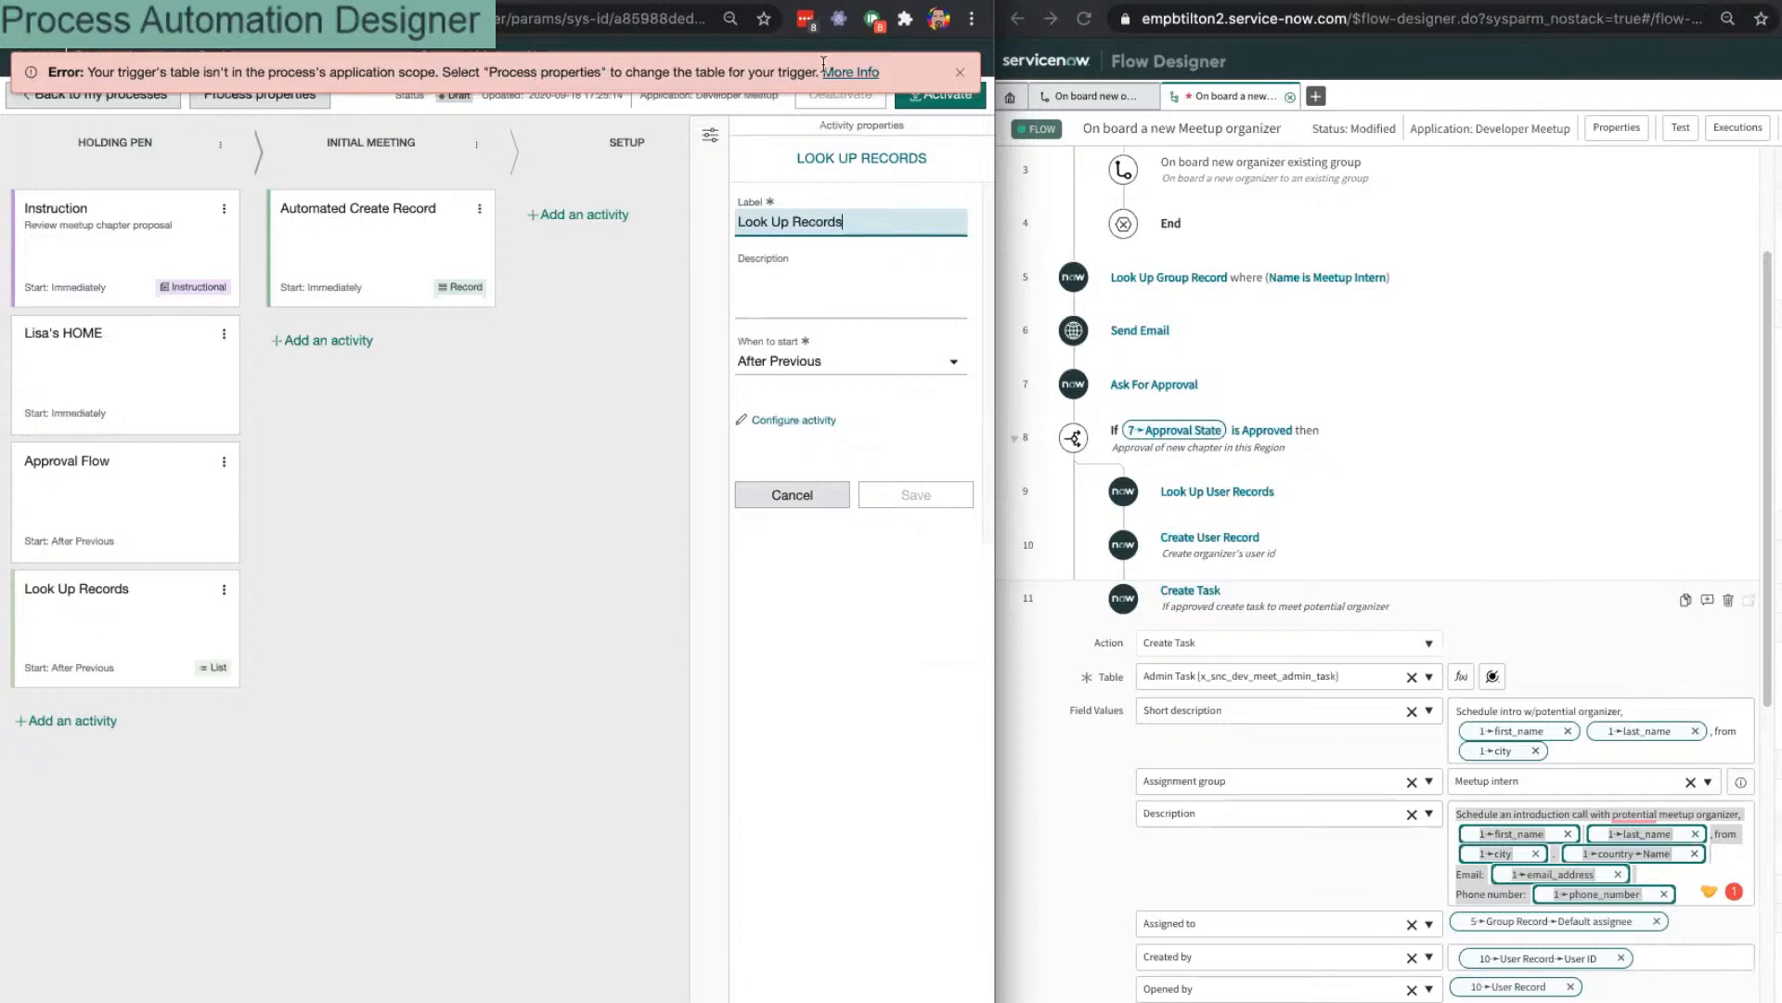
# Step: Dismiss the trigger-table scope error banner and switch to the Trigger Connector record tab
pyautogui.tripleClick(120, 67)
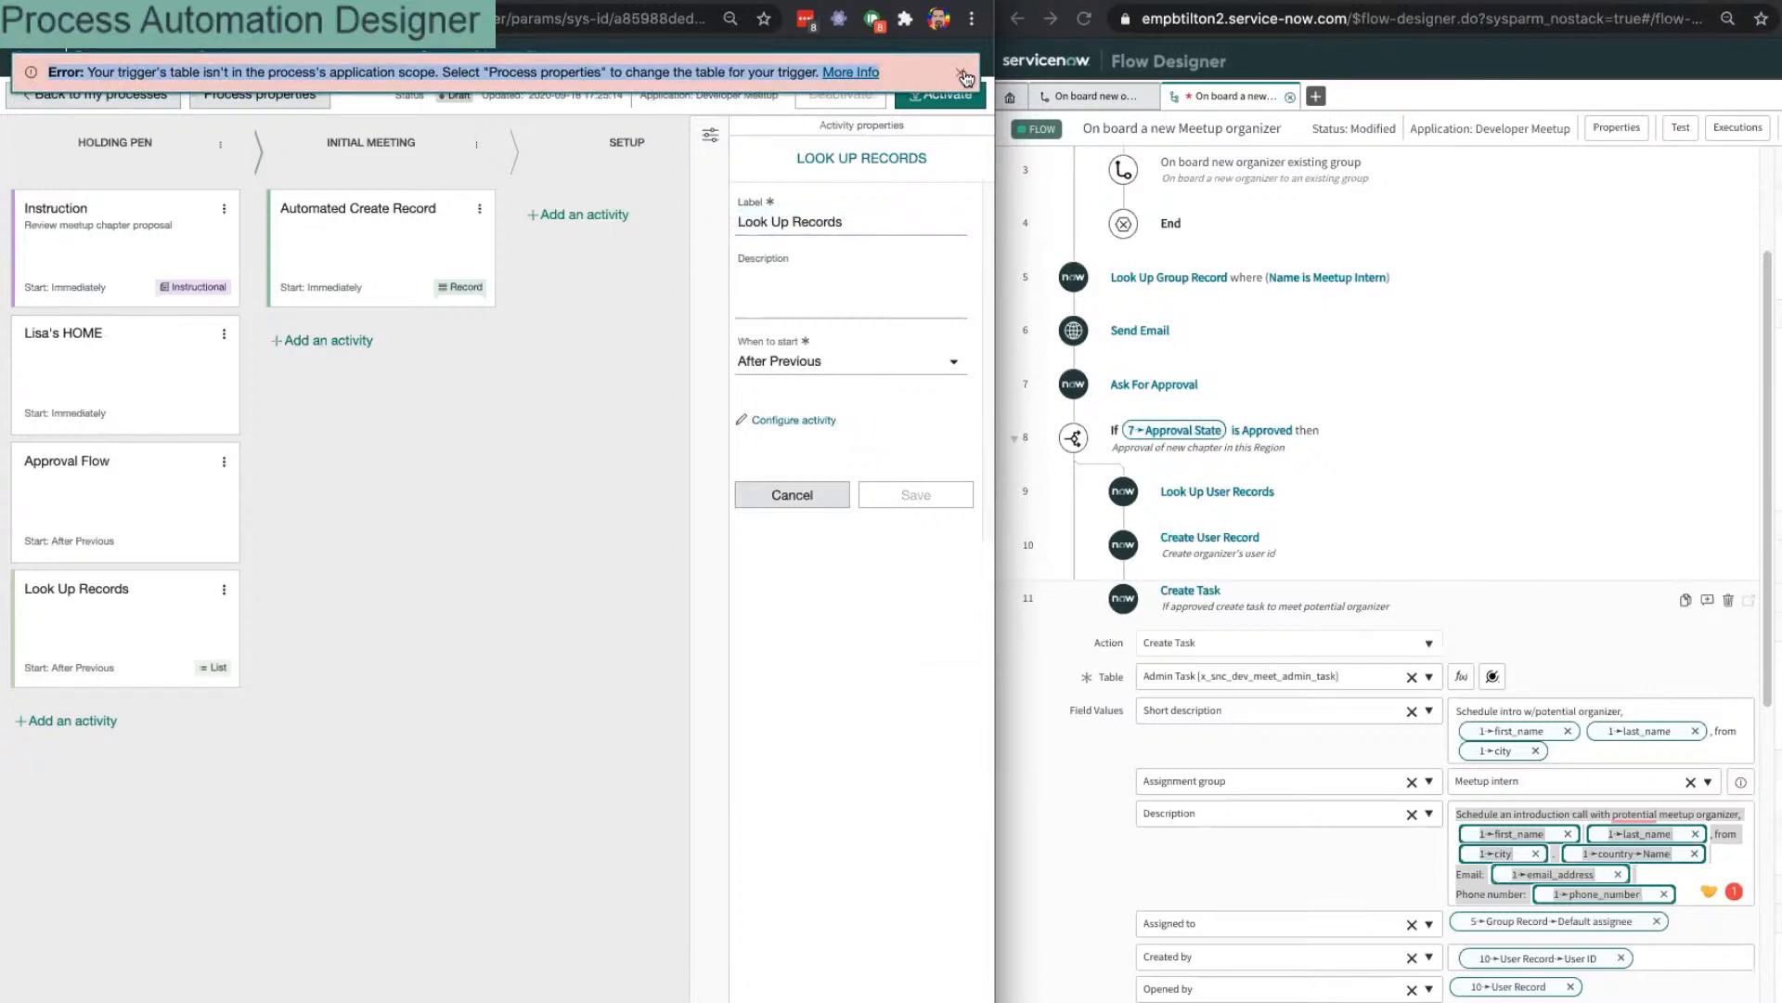
pyautogui.click(962, 74)
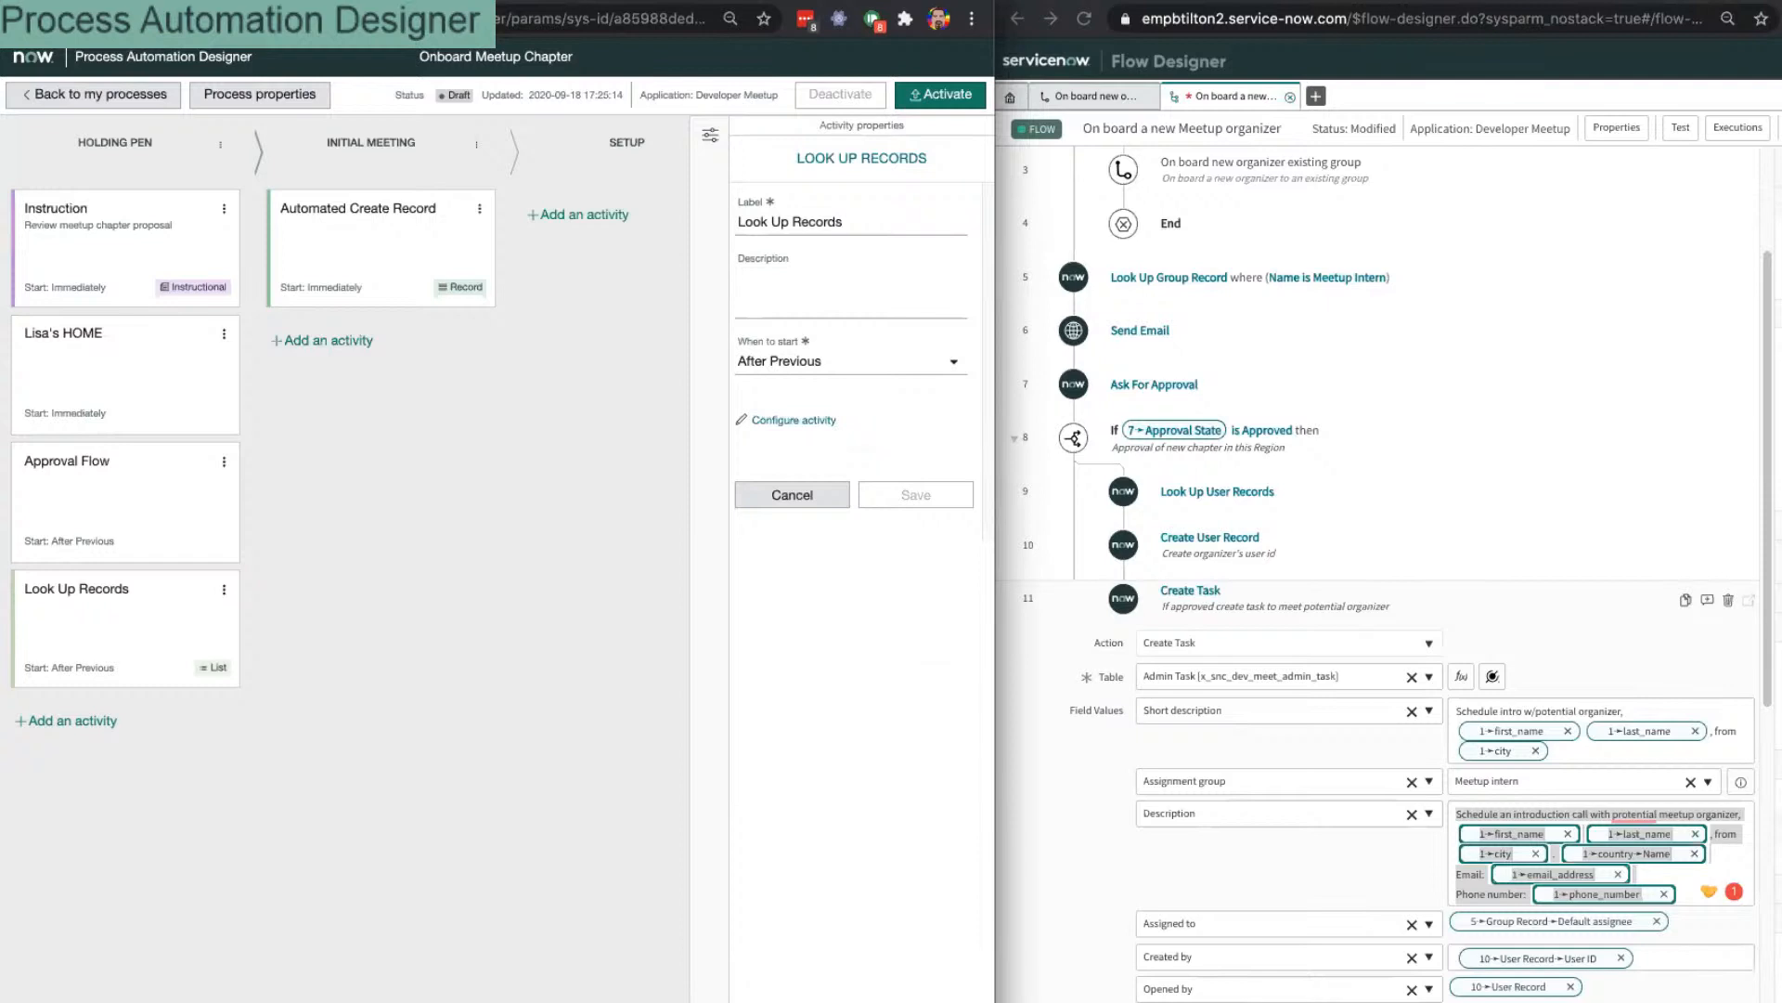
pyautogui.click(608, 0)
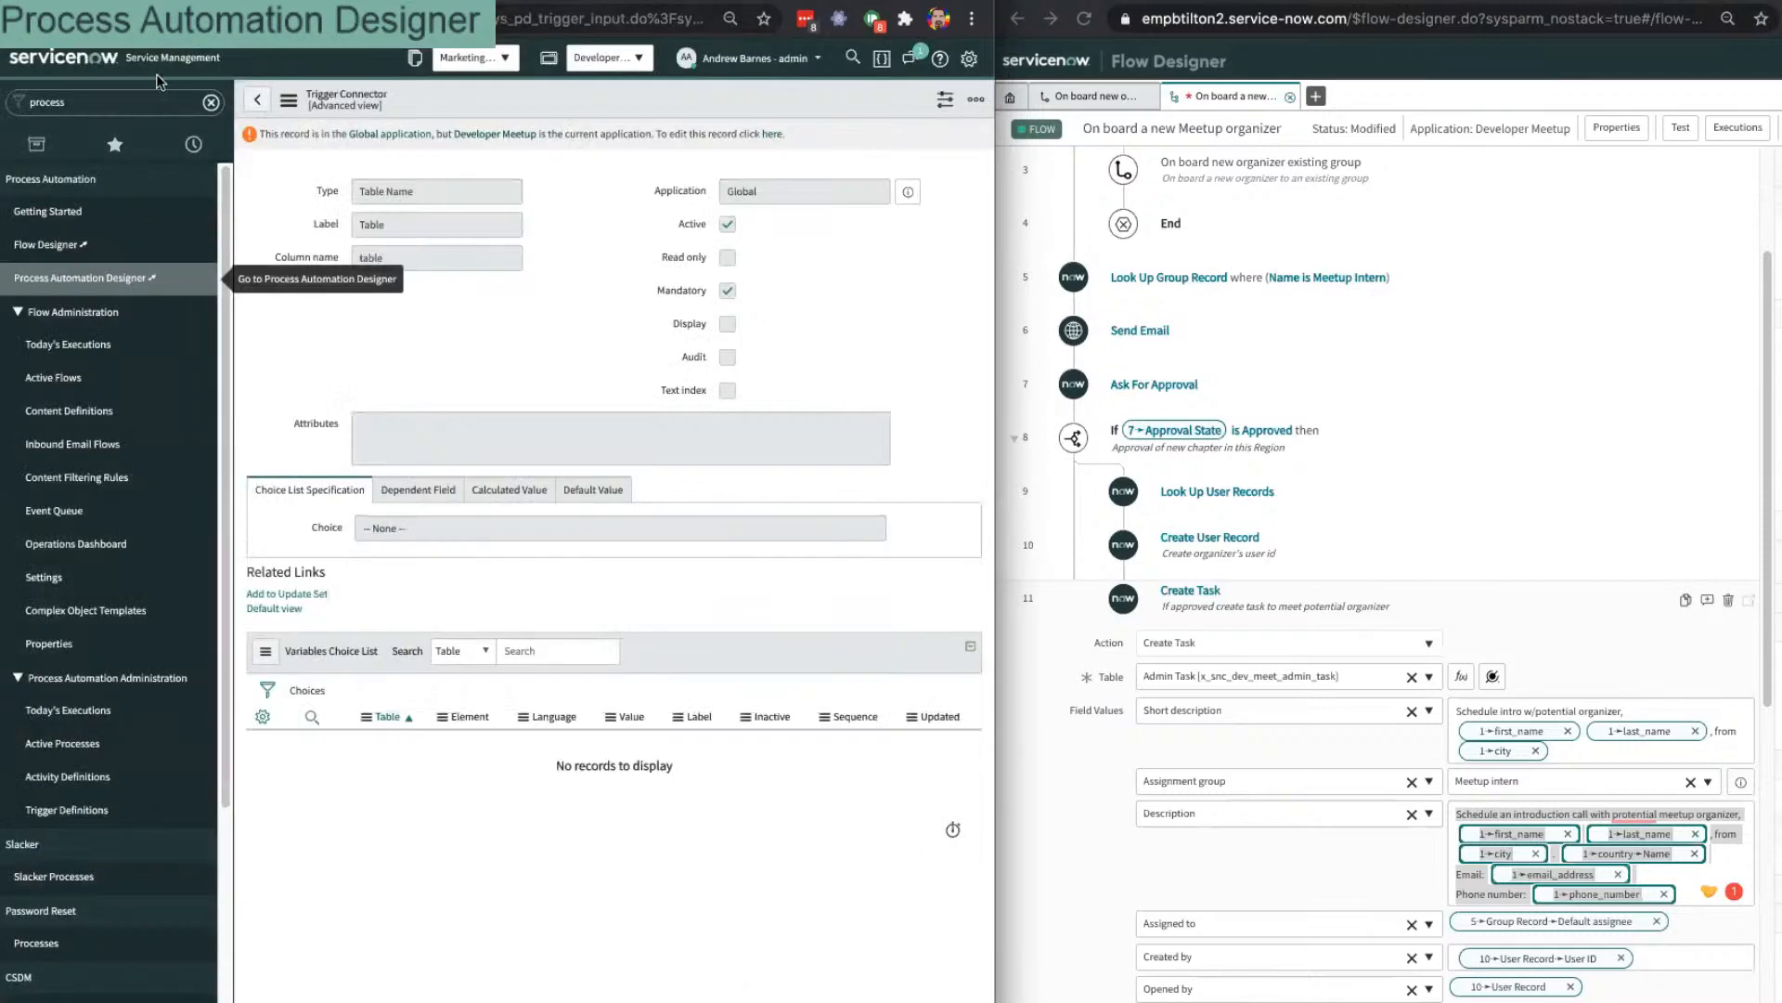
# Step: Switch the current application scope to Developer Meetup through the application picker
pyautogui.click(608, 55)
pyautogui.write('meetup')
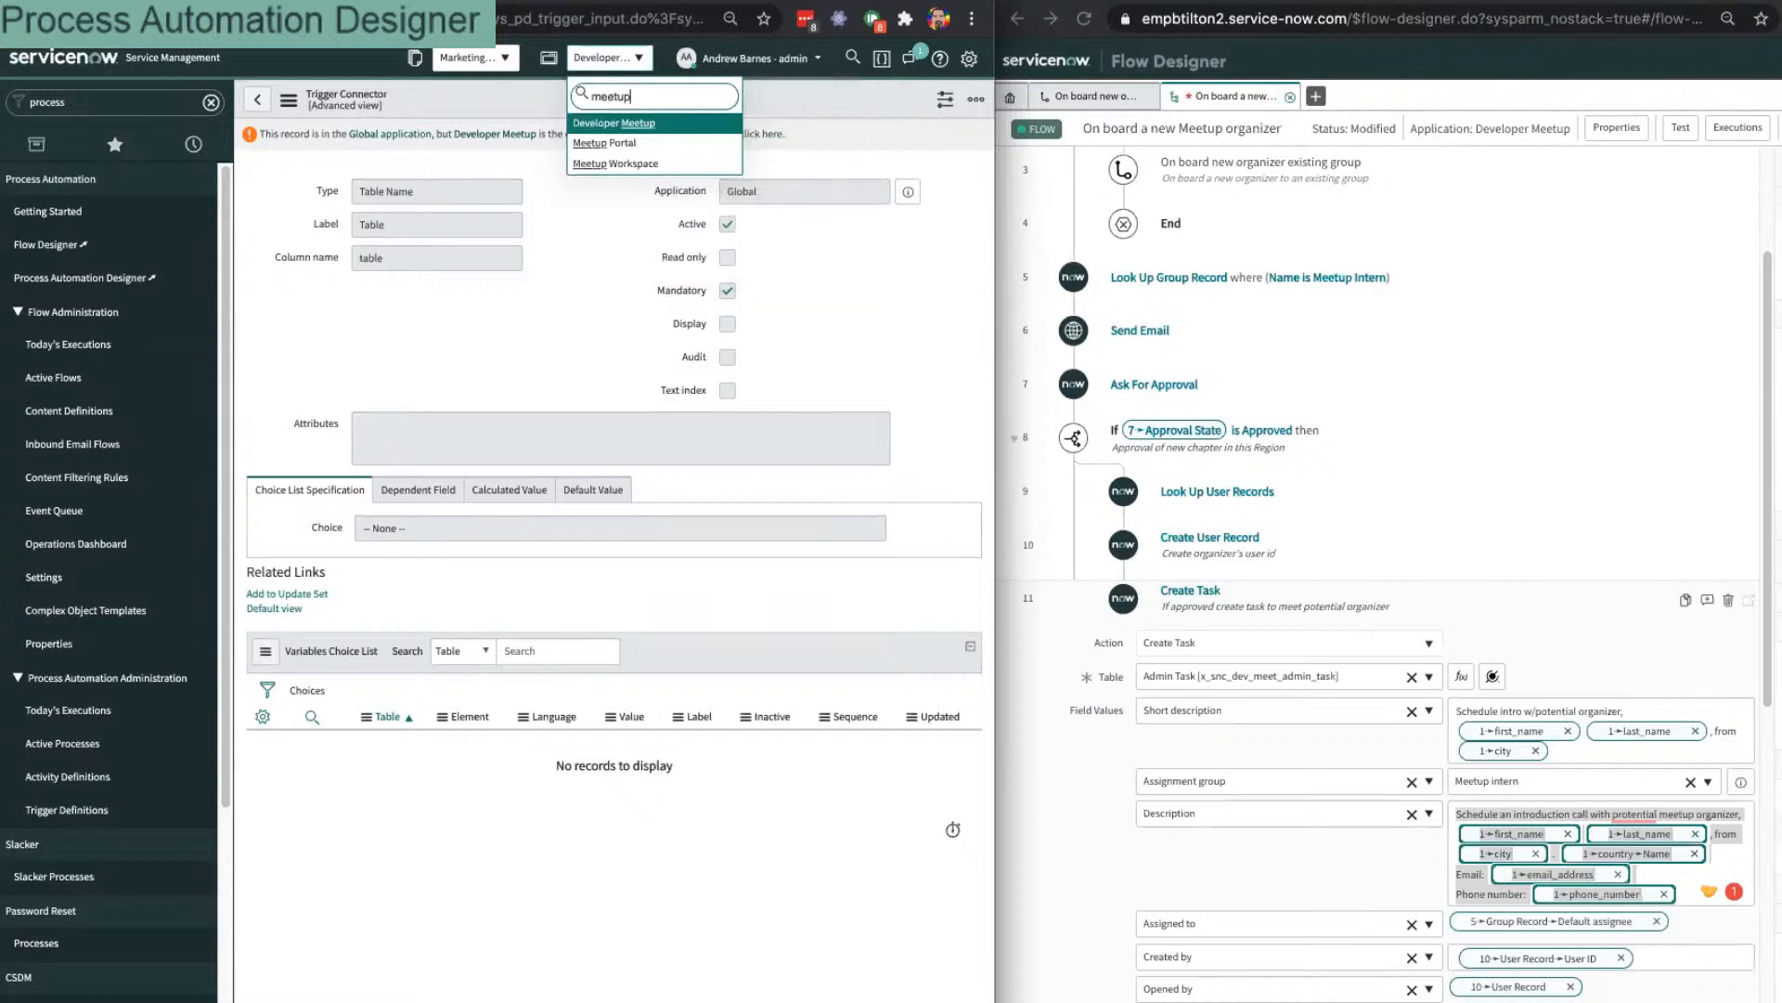
pyautogui.press('Down')
pyautogui.press('Down')
pyautogui.press('Up')
pyautogui.press('Up')
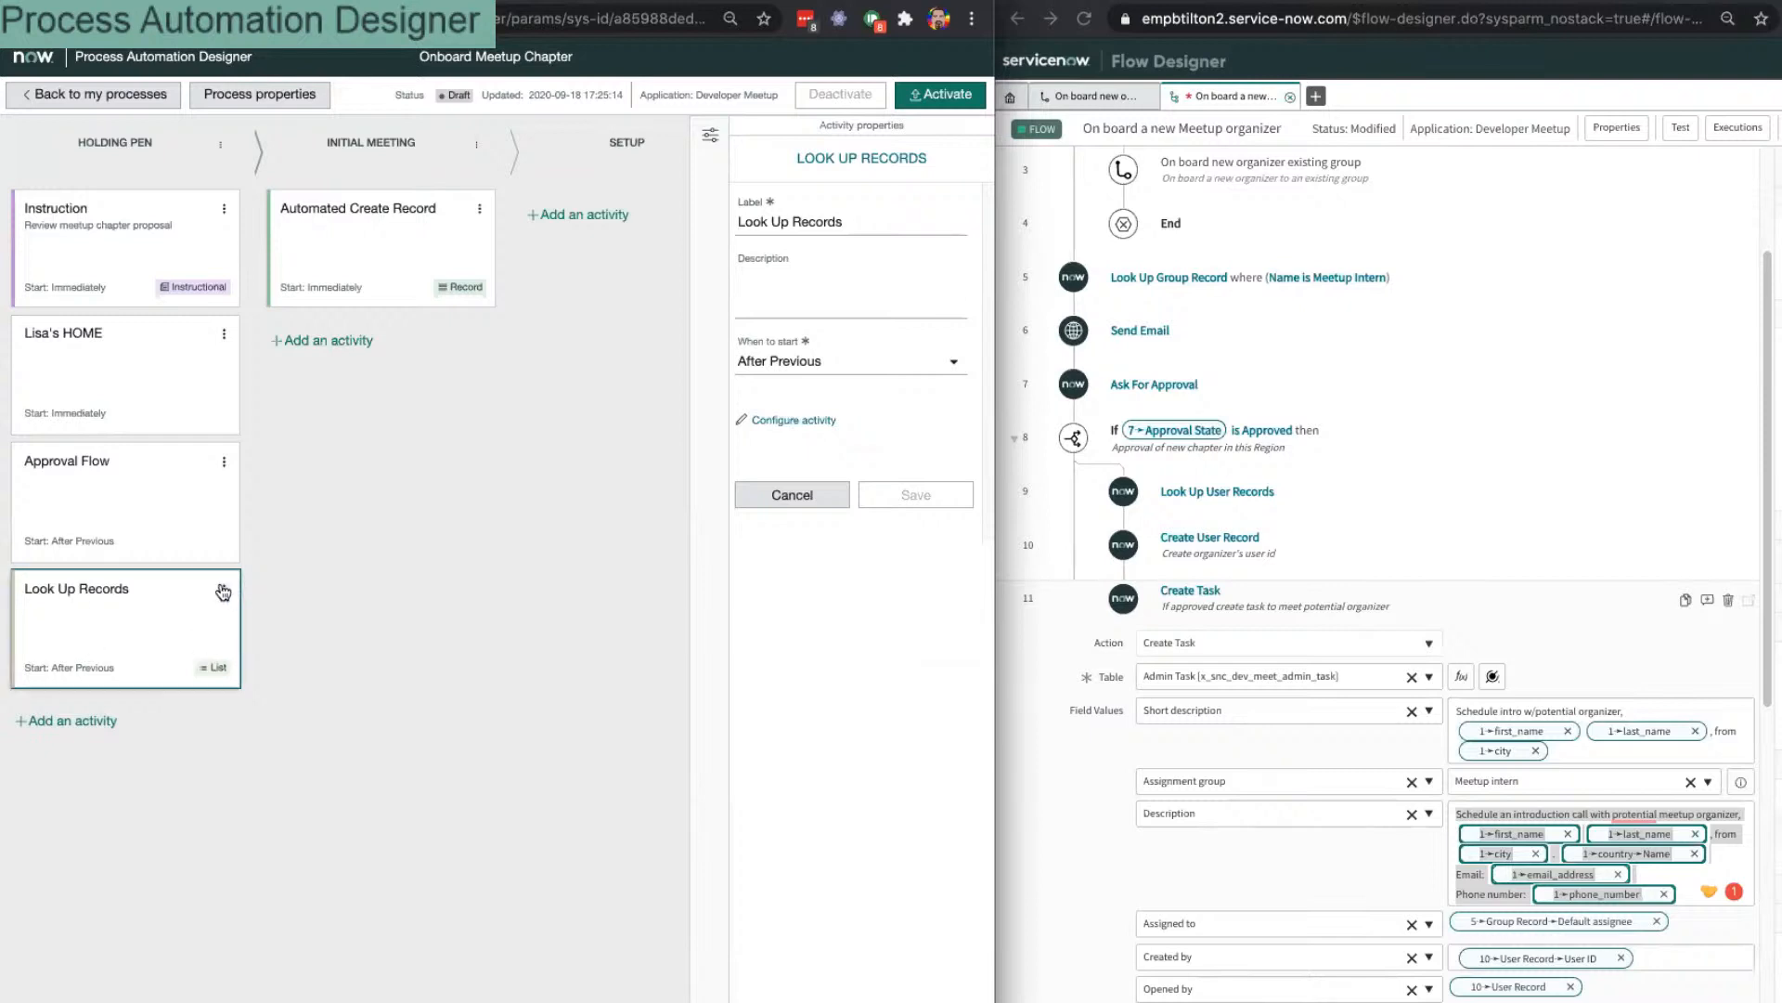
# Step: Open the Look Up Records configuration and set its table to Group [sys_user_group]
pyautogui.click(223, 590)
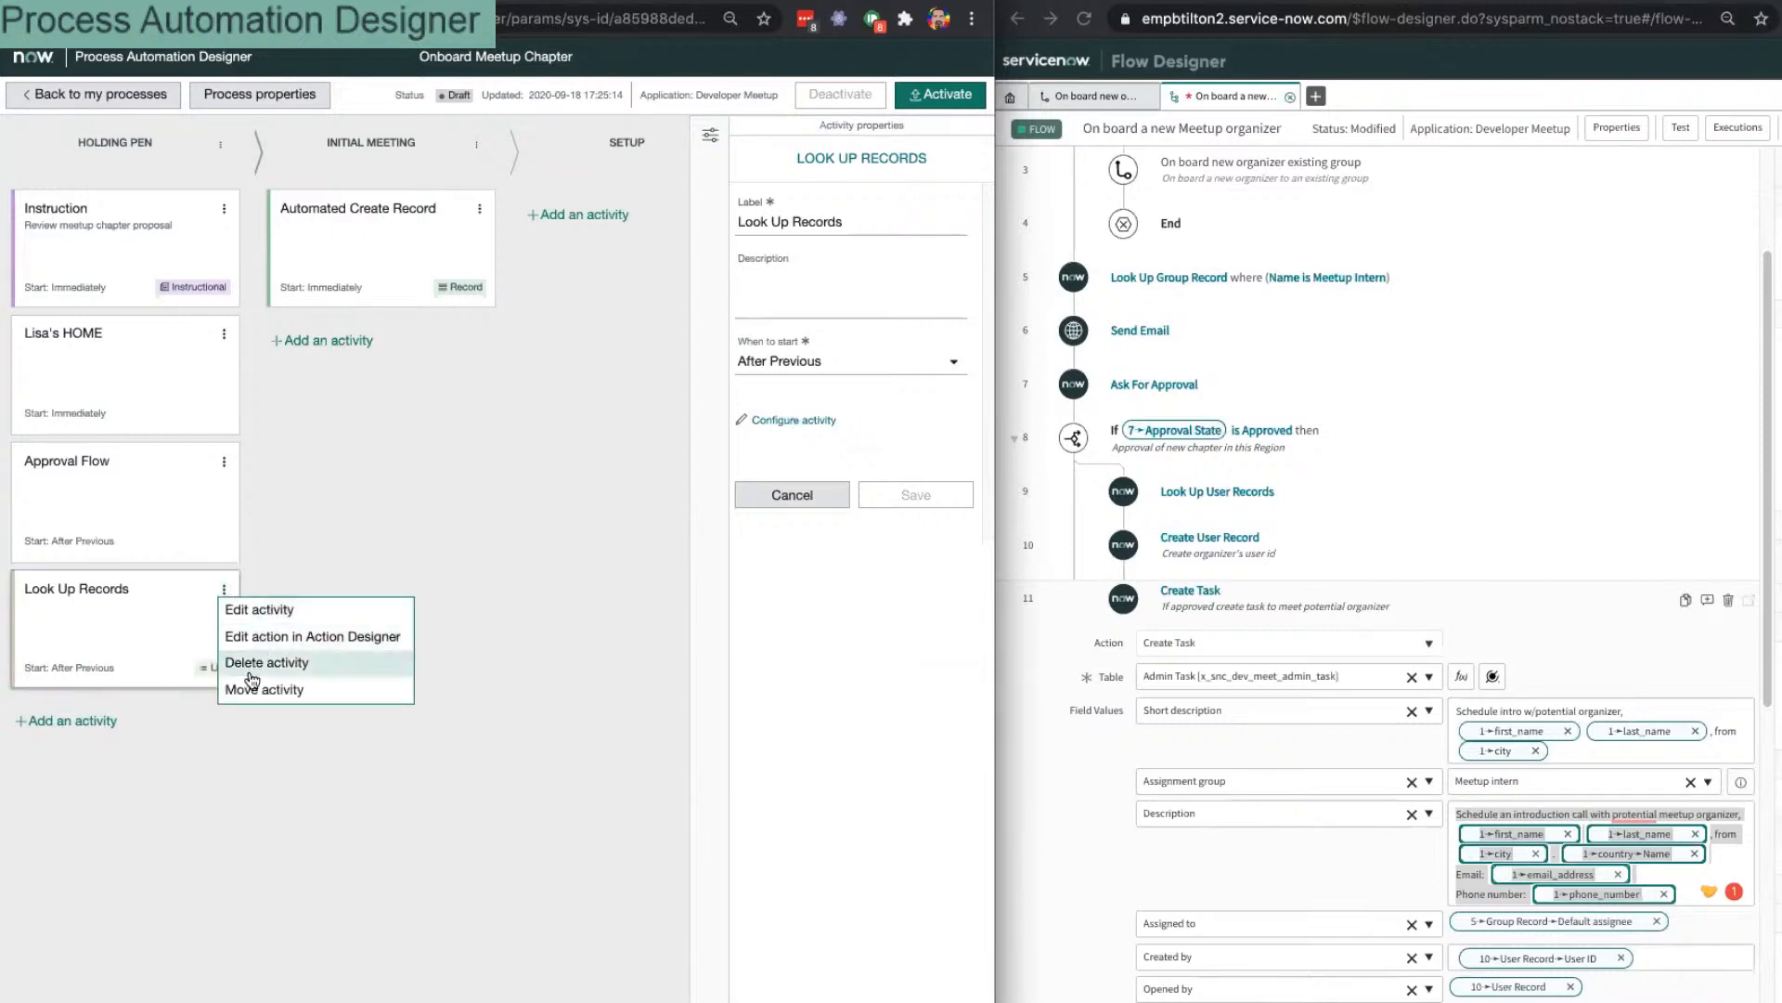
pyautogui.click(883, 465)
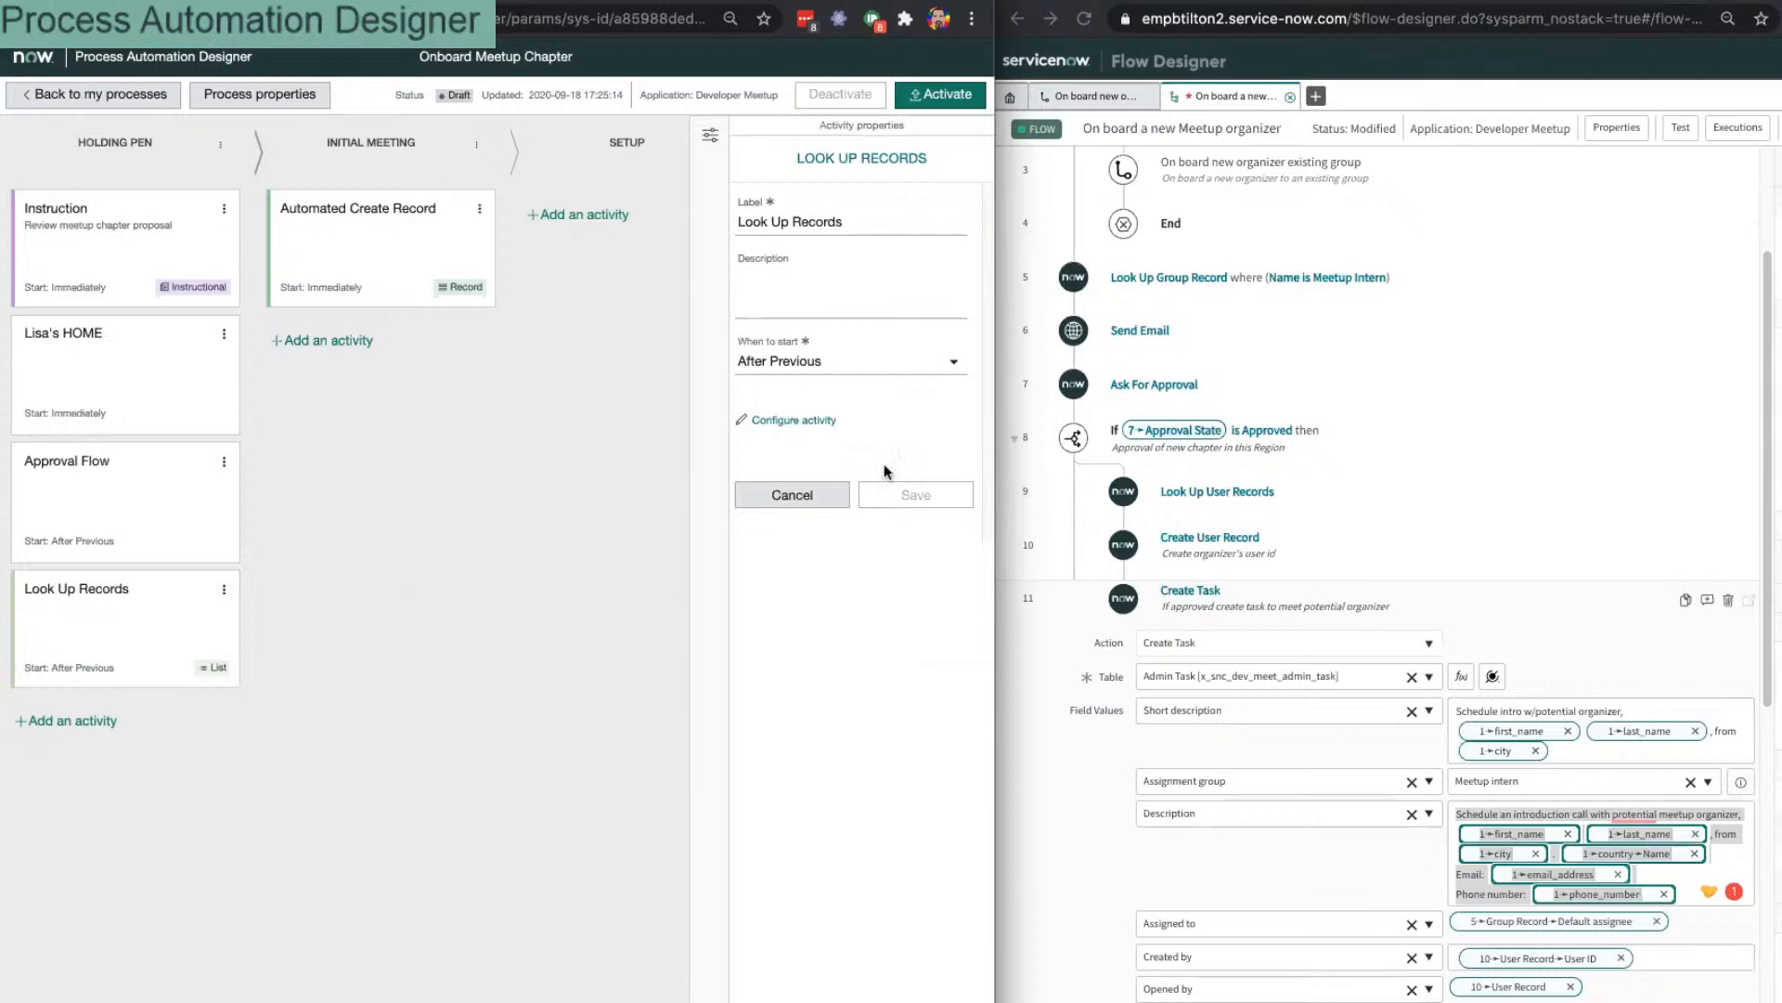
pyautogui.click(800, 423)
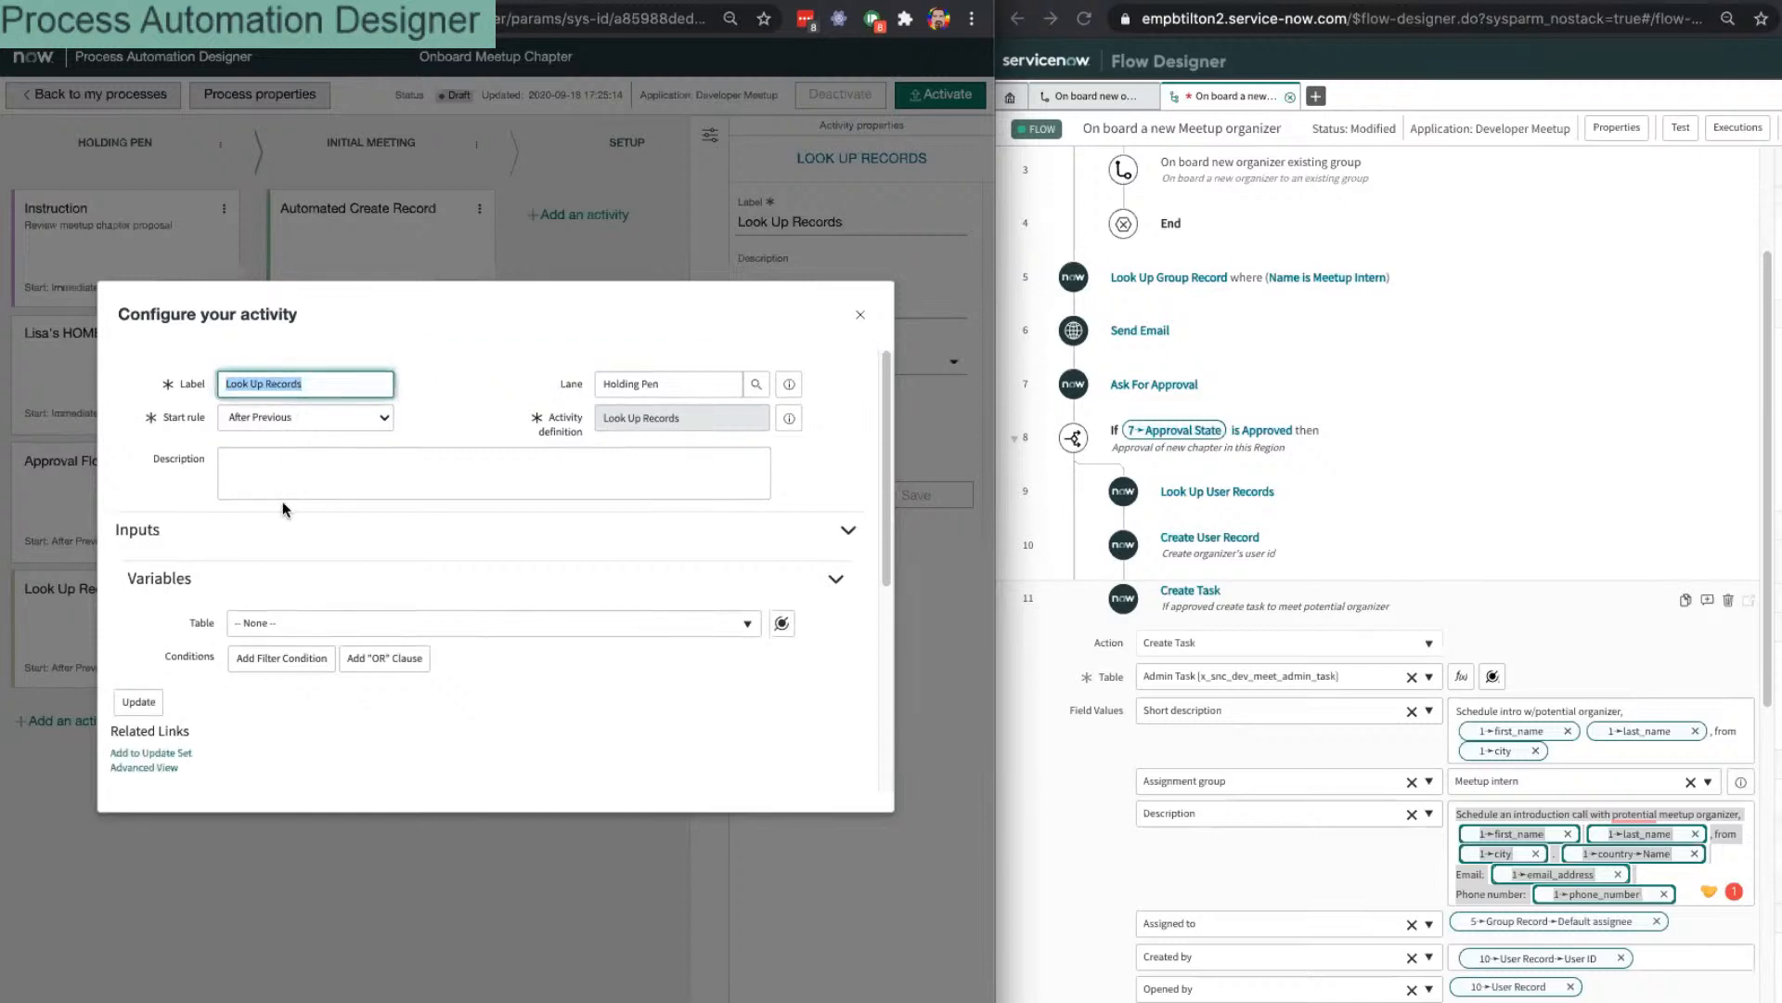
pyautogui.click(312, 622)
pyautogui.write('group')
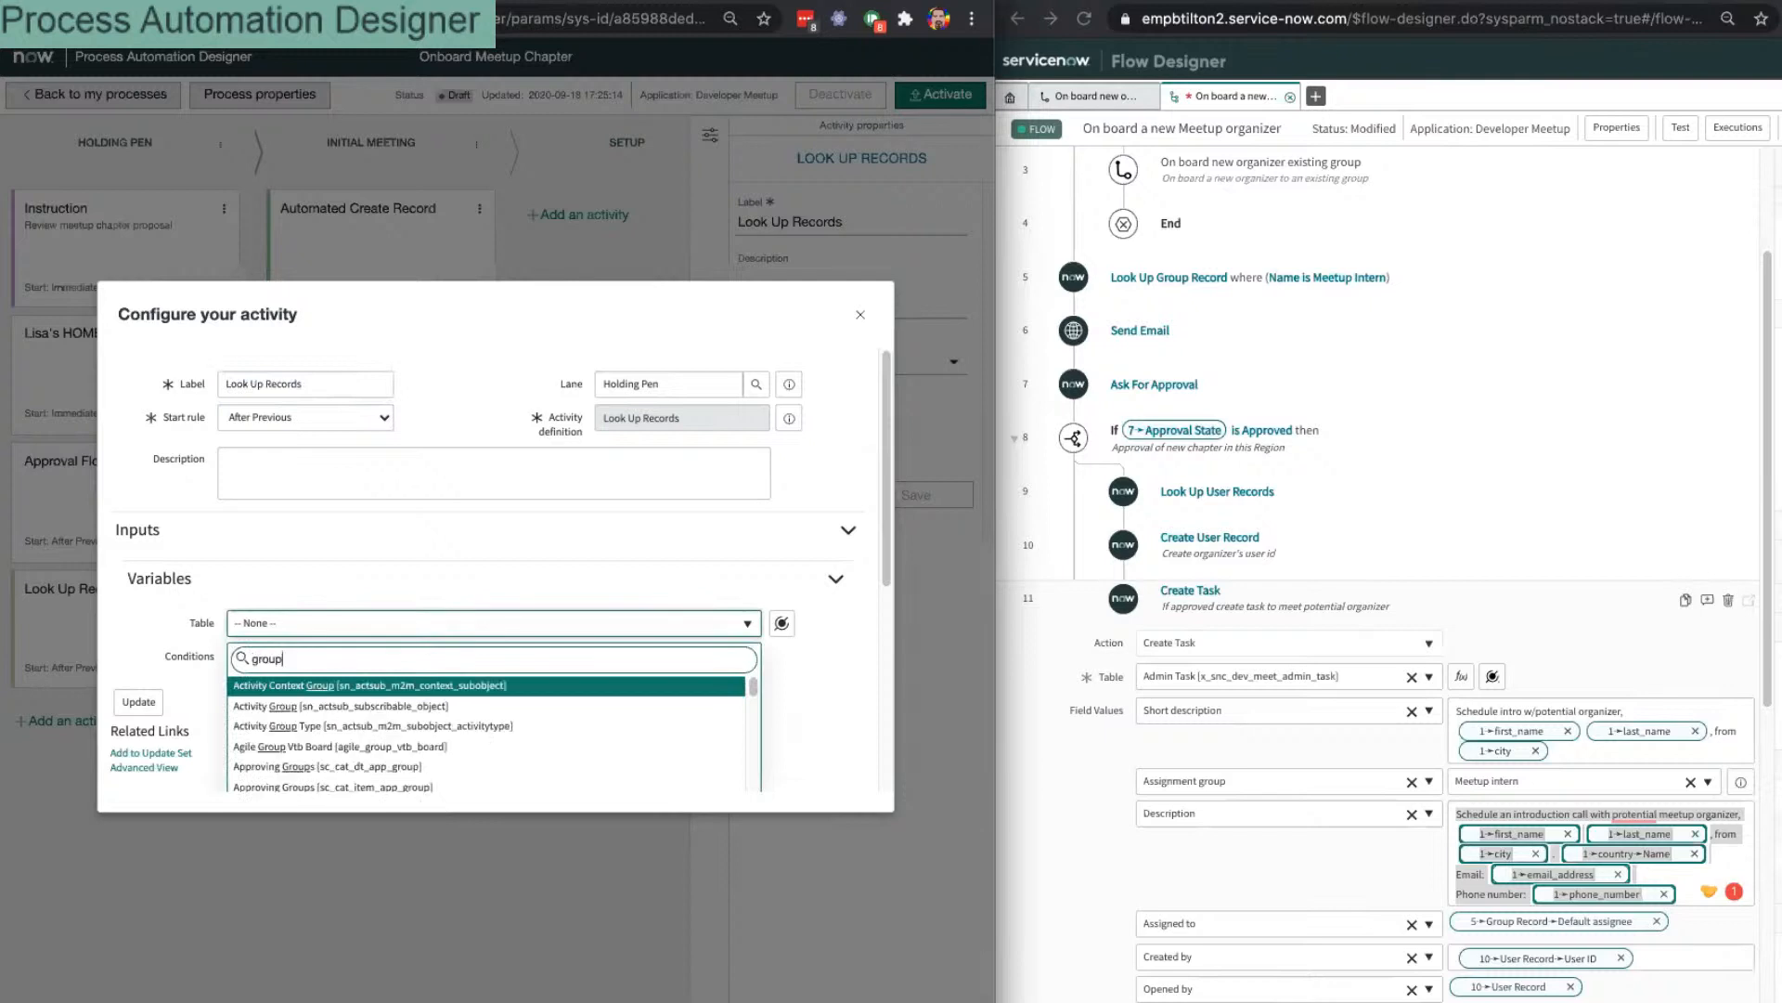
pyautogui.scroll(-5, 431, 754)
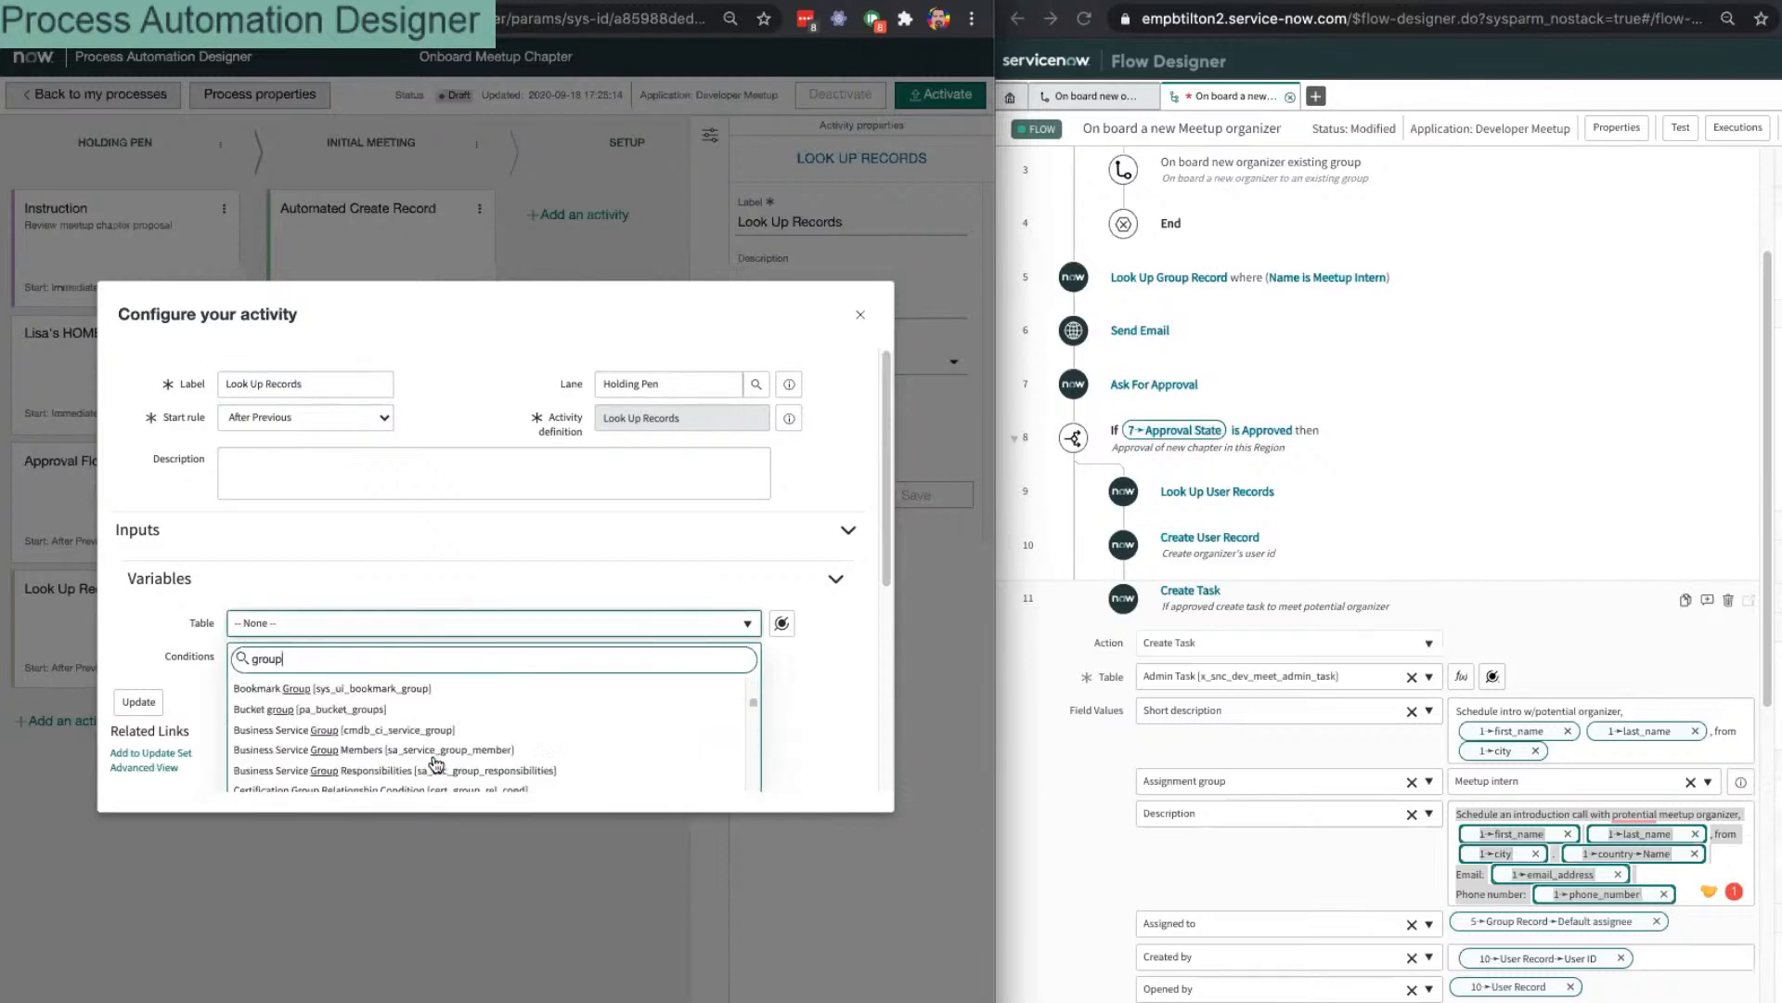
pyautogui.scroll(-5, 433, 756)
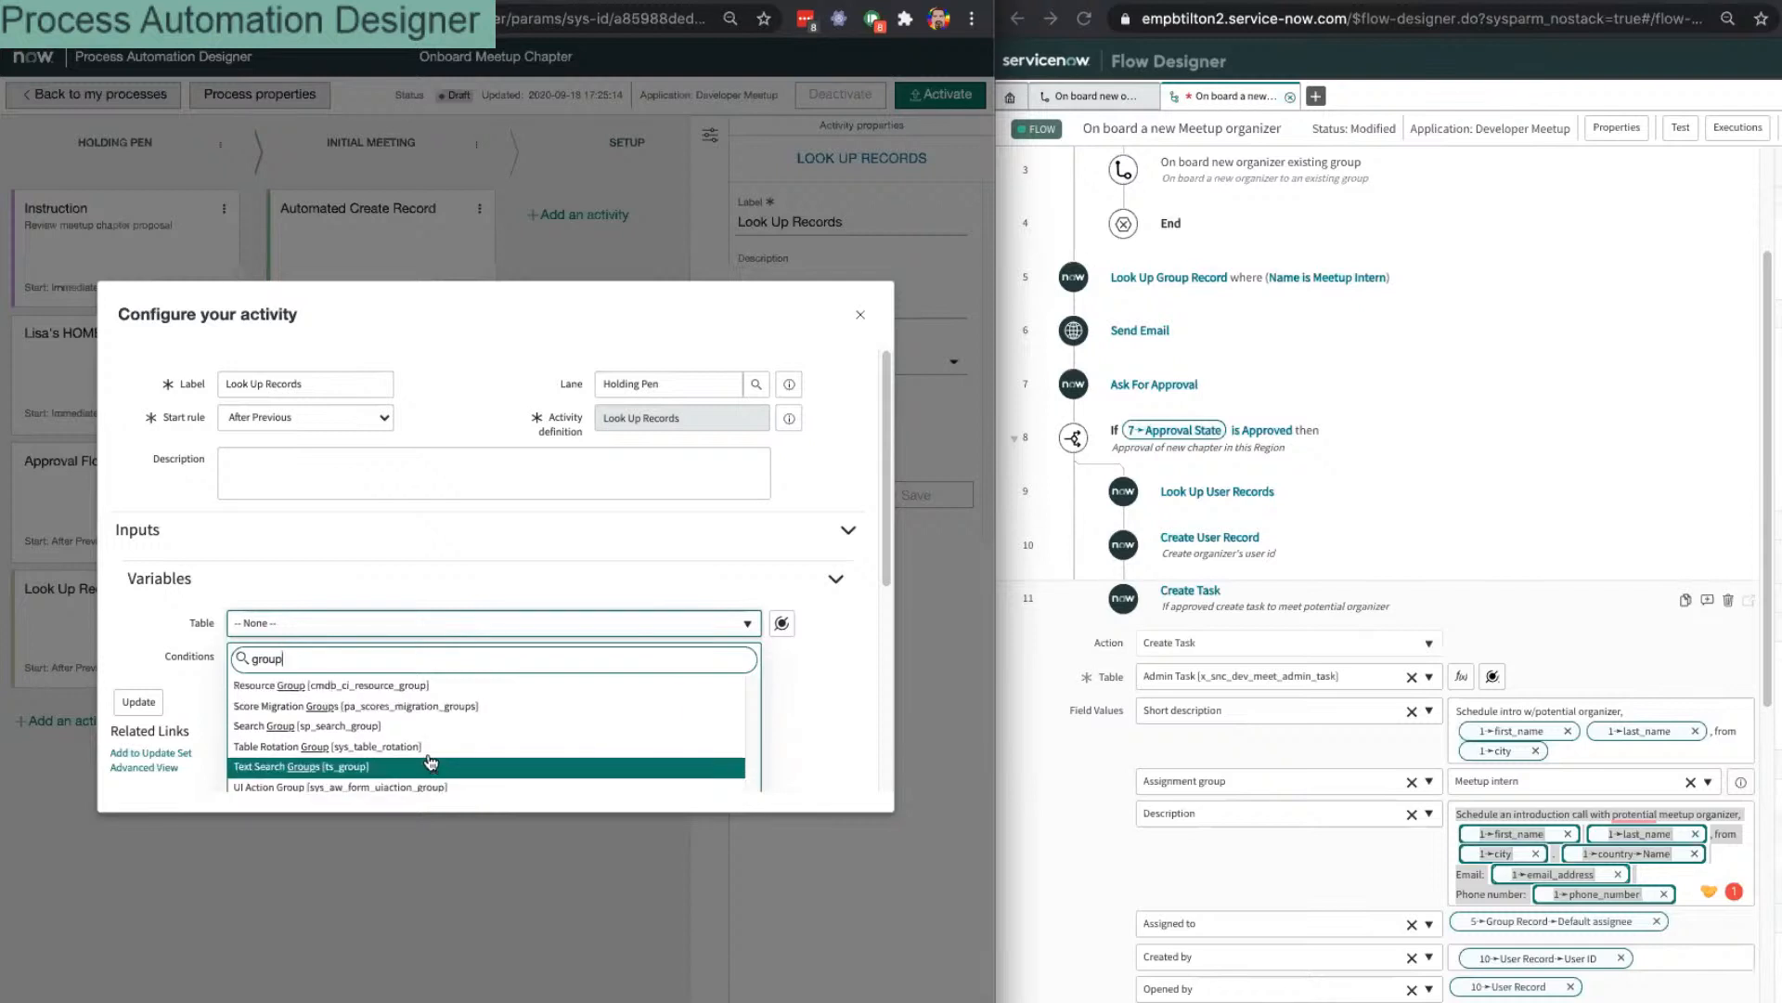
pyautogui.scroll(-5, 432, 756)
pyautogui.scroll(3, 390, 717)
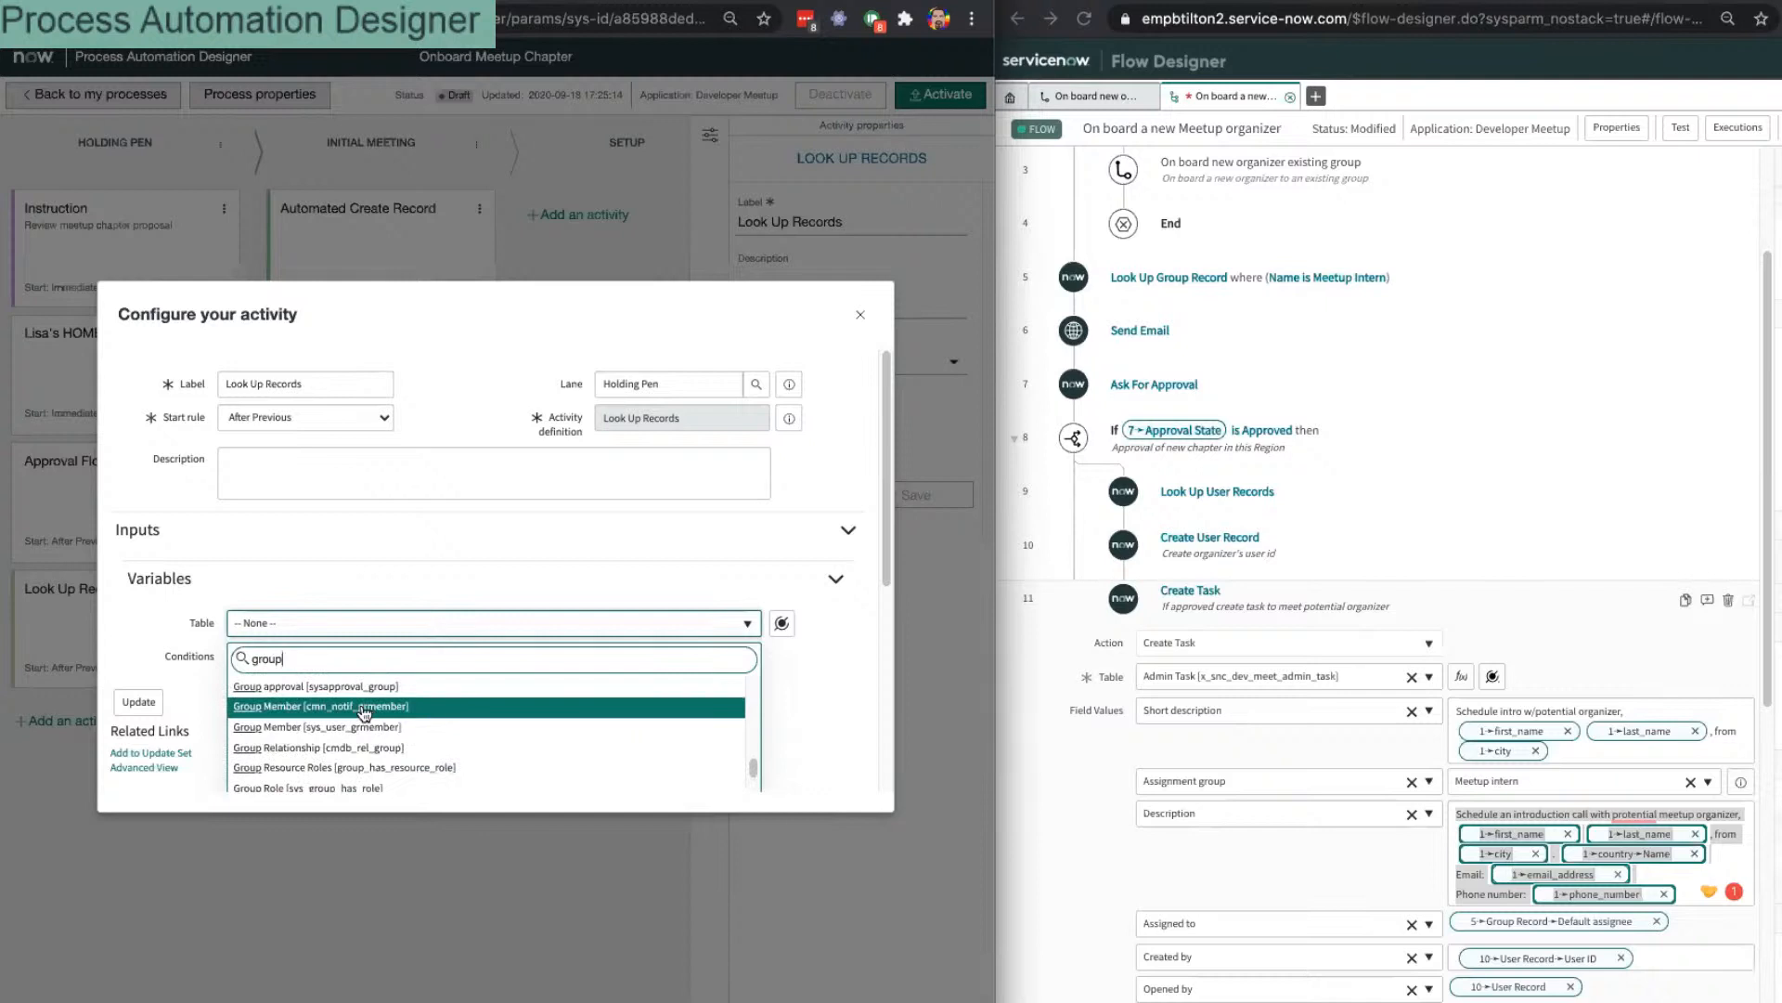
pyautogui.scroll(2, 353, 705)
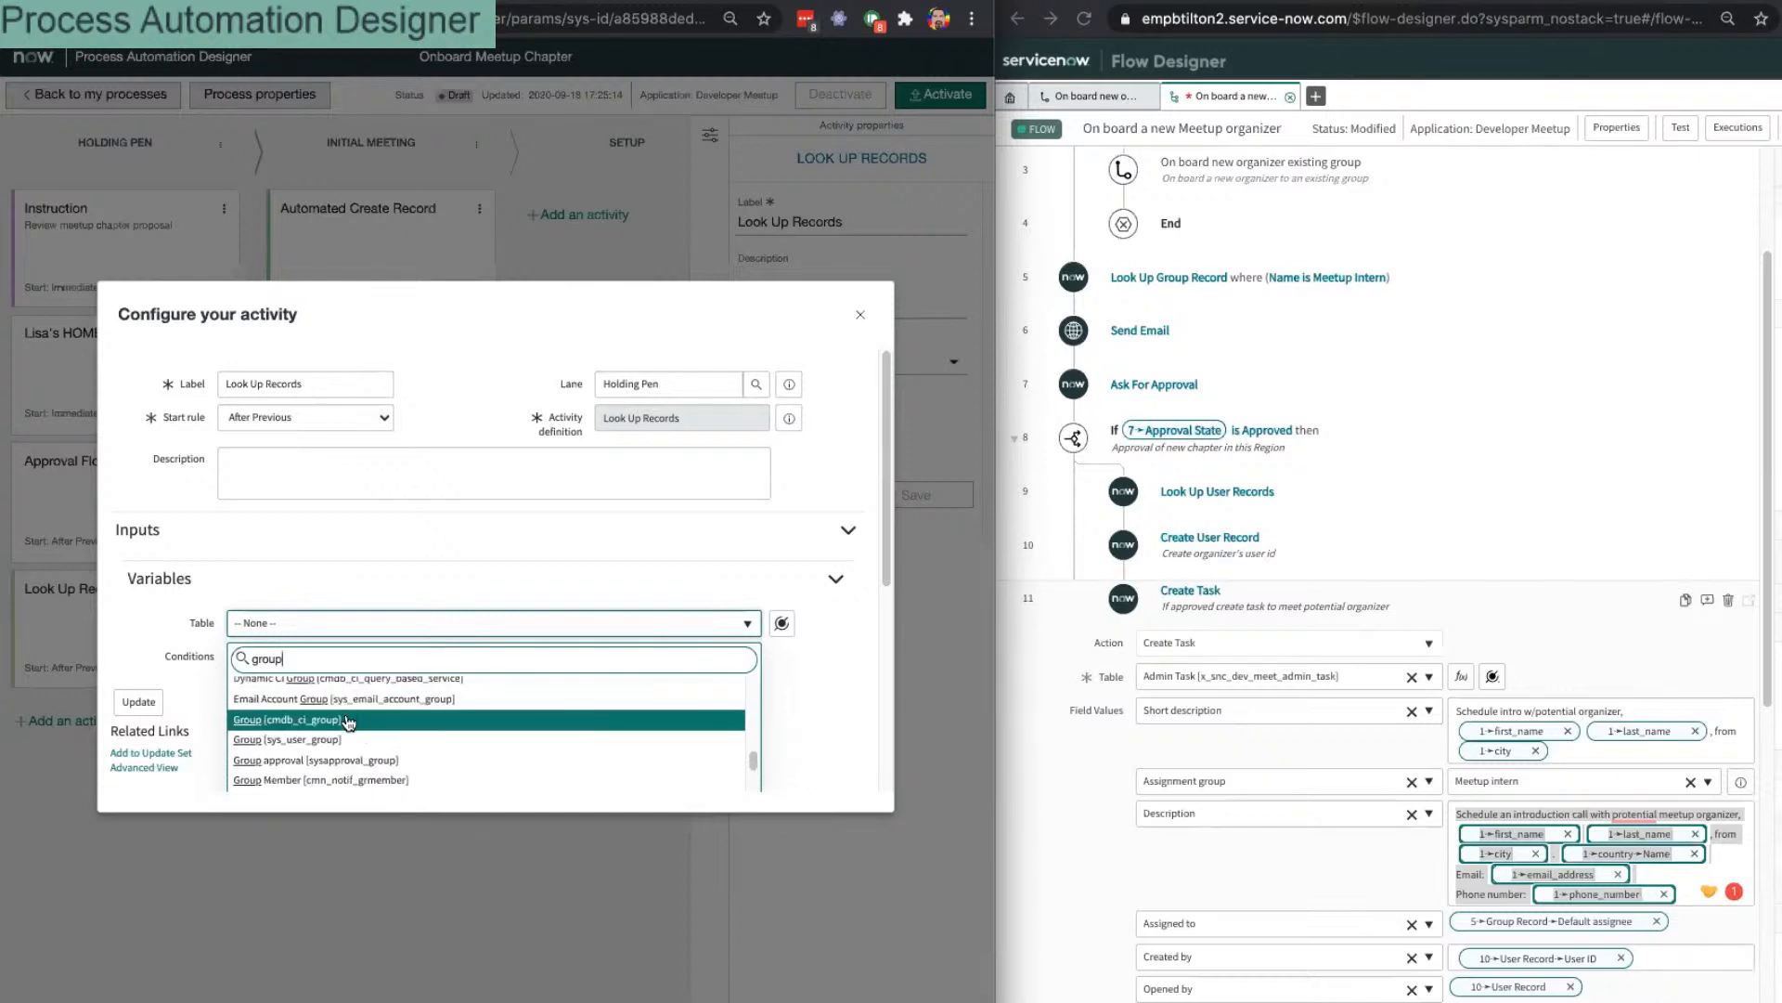
pyautogui.click(433, 738)
# Step: Add a filter condition where Name contains 'meetup intern' and save with Update
pyautogui.click(301, 658)
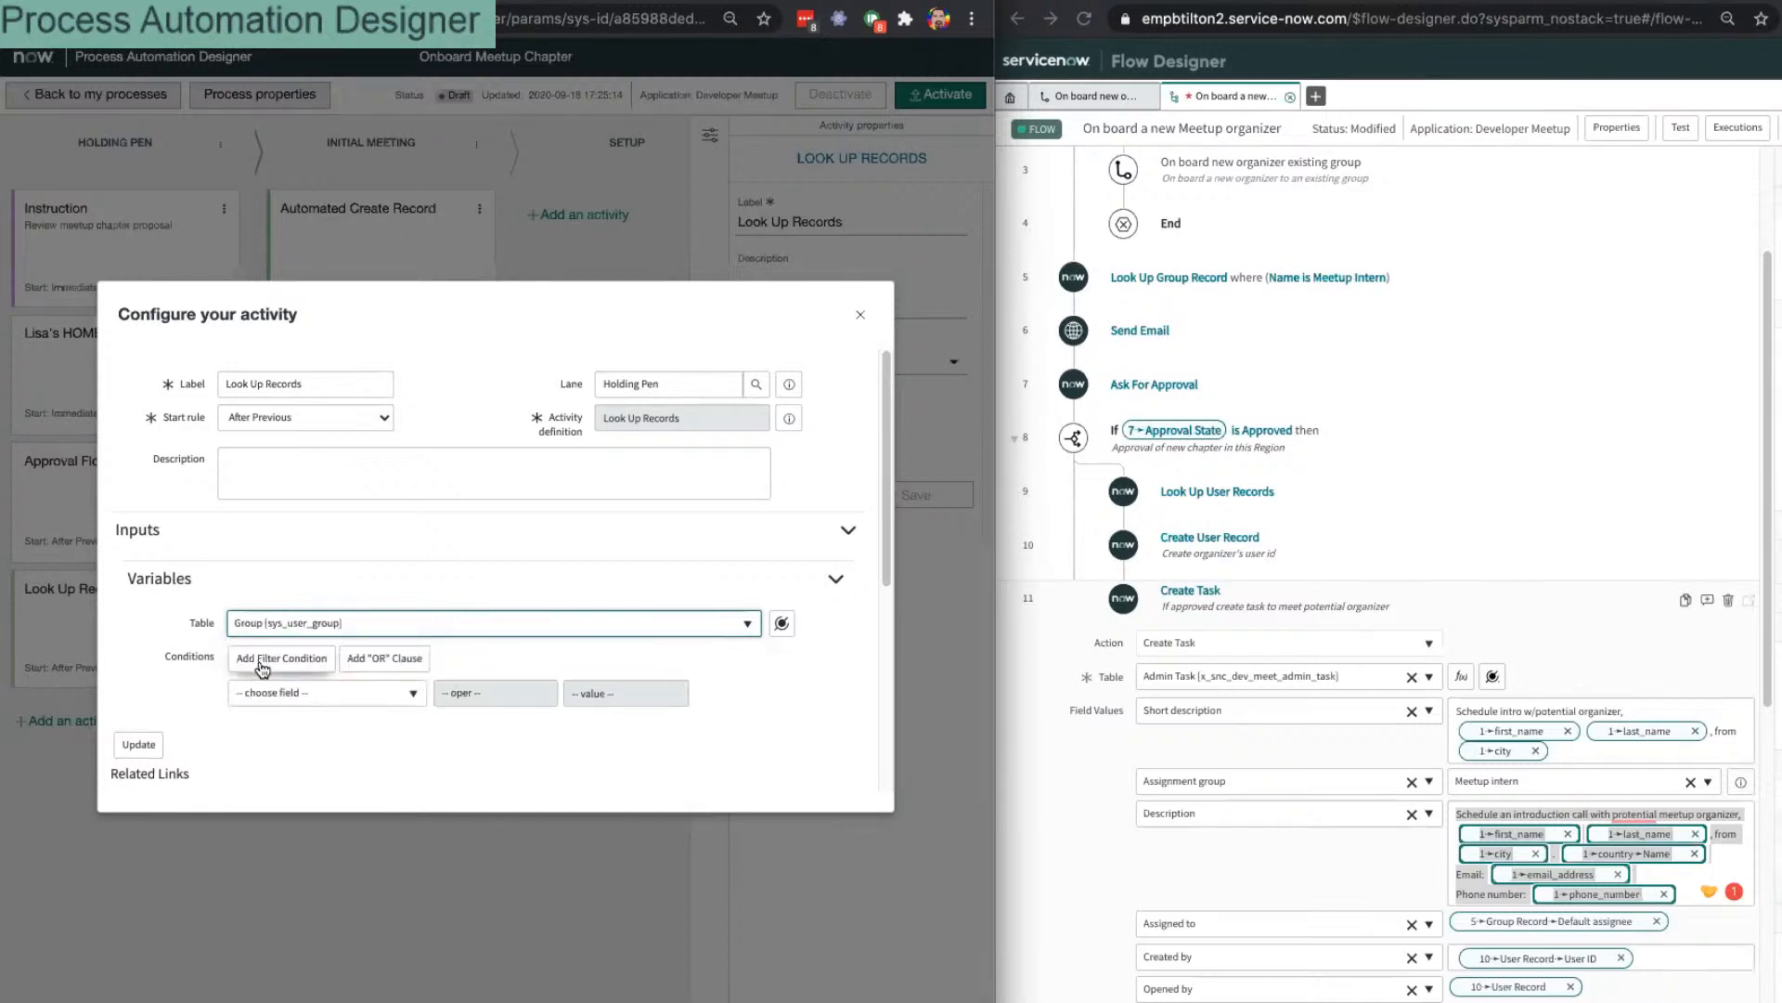
pyautogui.click(310, 694)
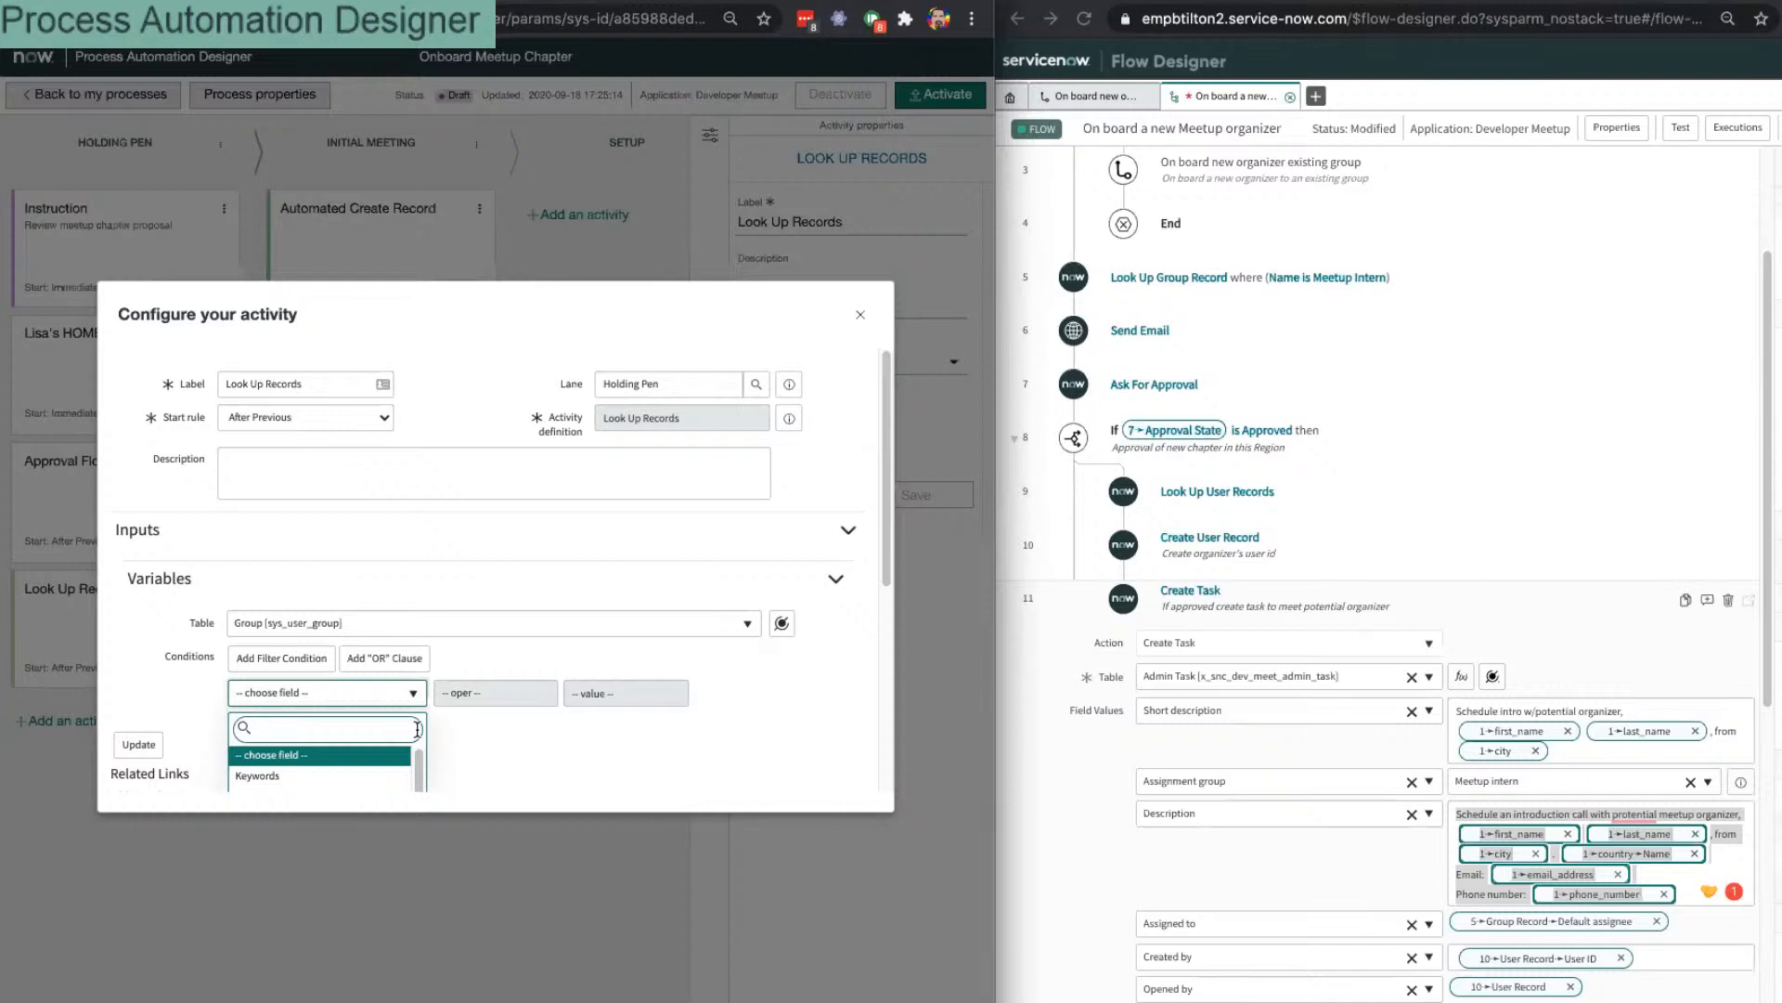
pyautogui.write('name')
pyautogui.press('Return')
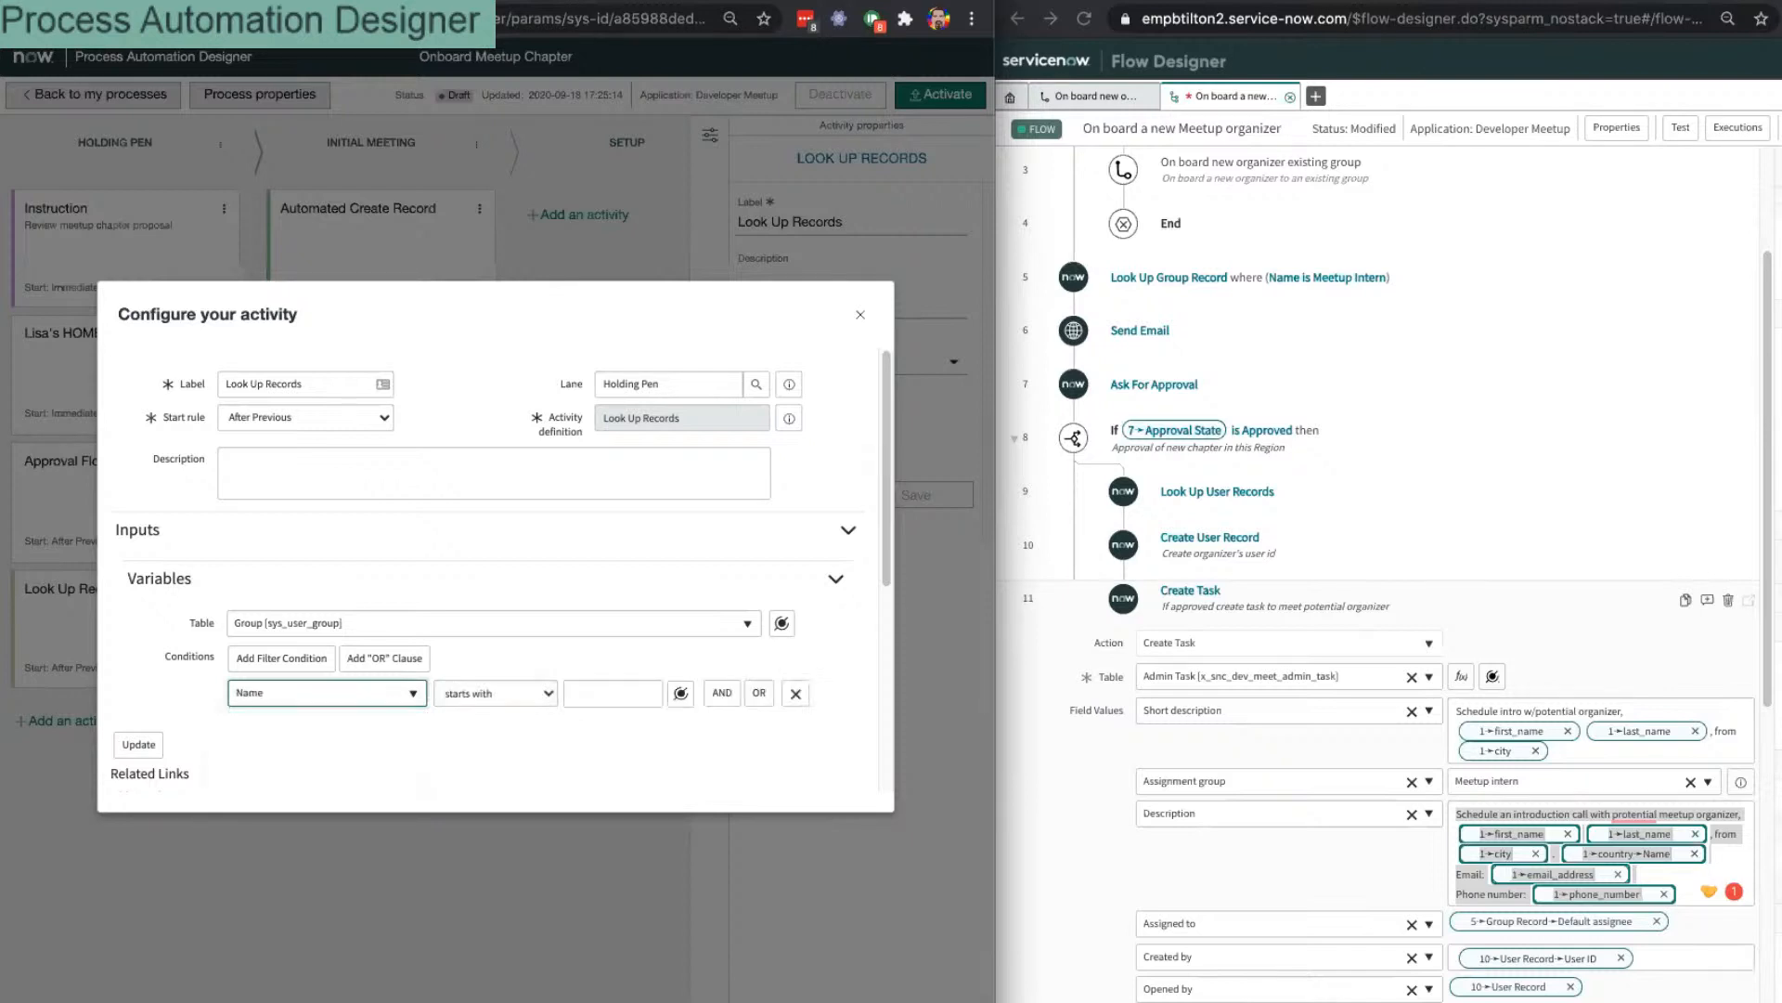
pyautogui.press('Tab')
pyautogui.press('c')
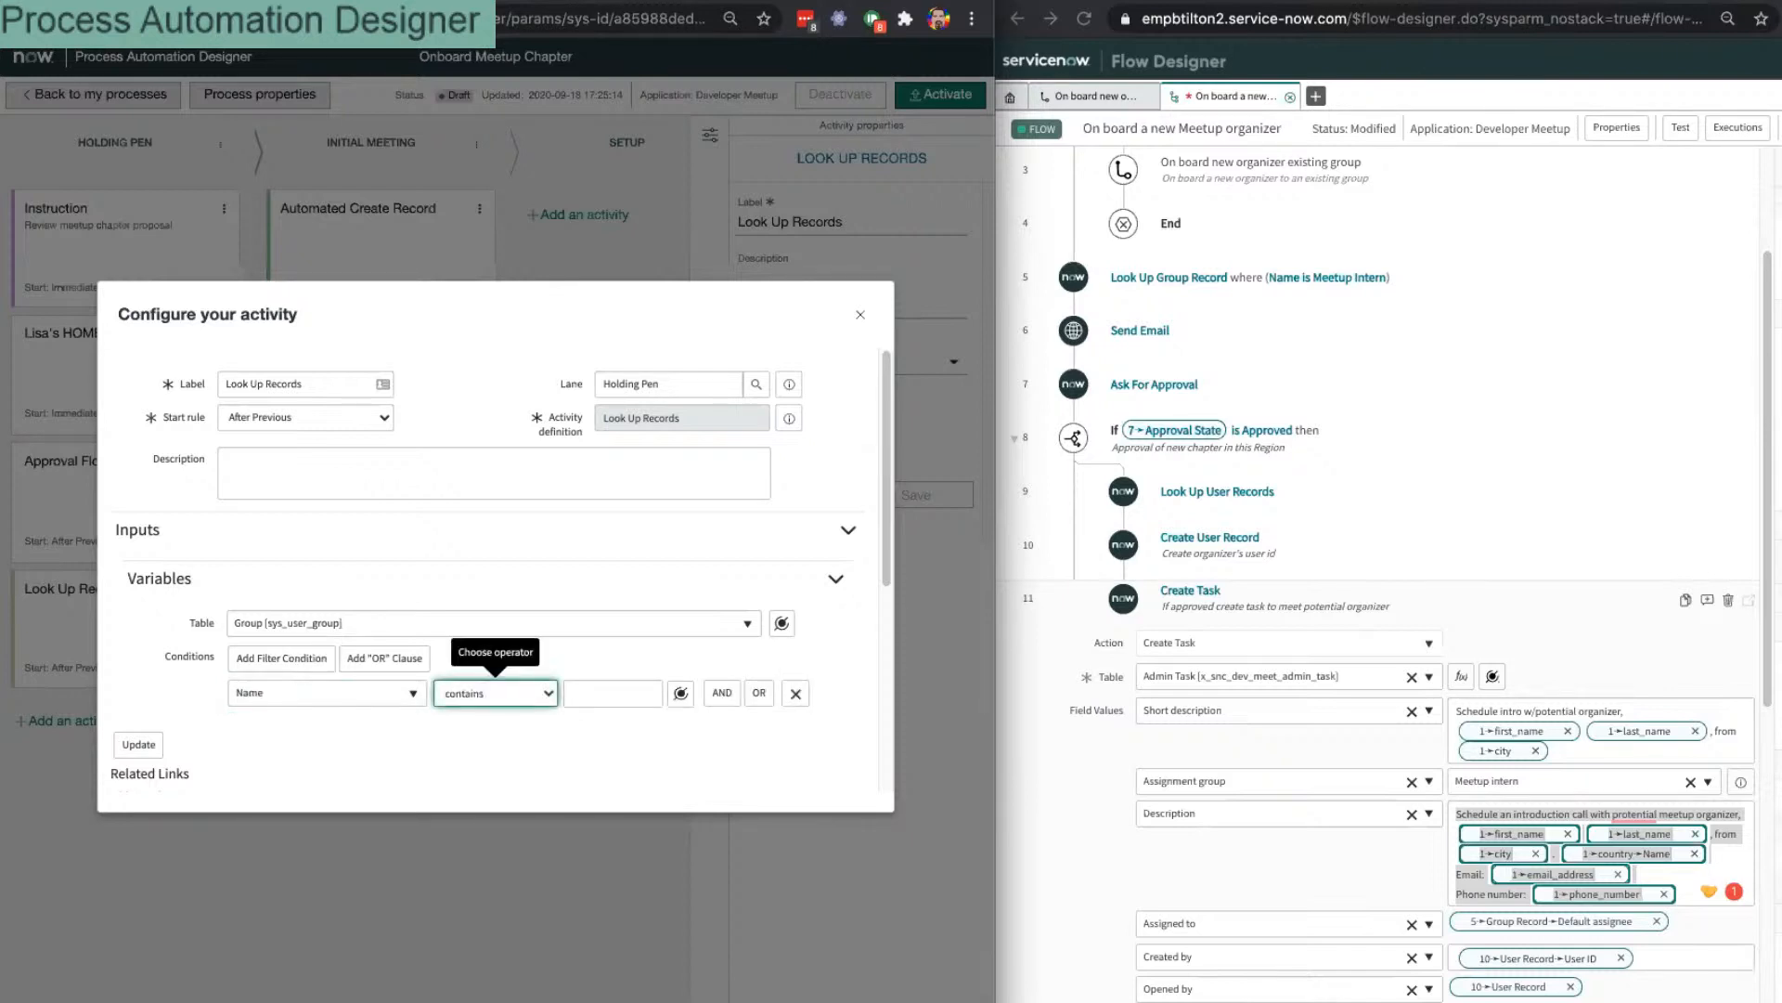
pyautogui.press('Tab')
pyautogui.write('int')
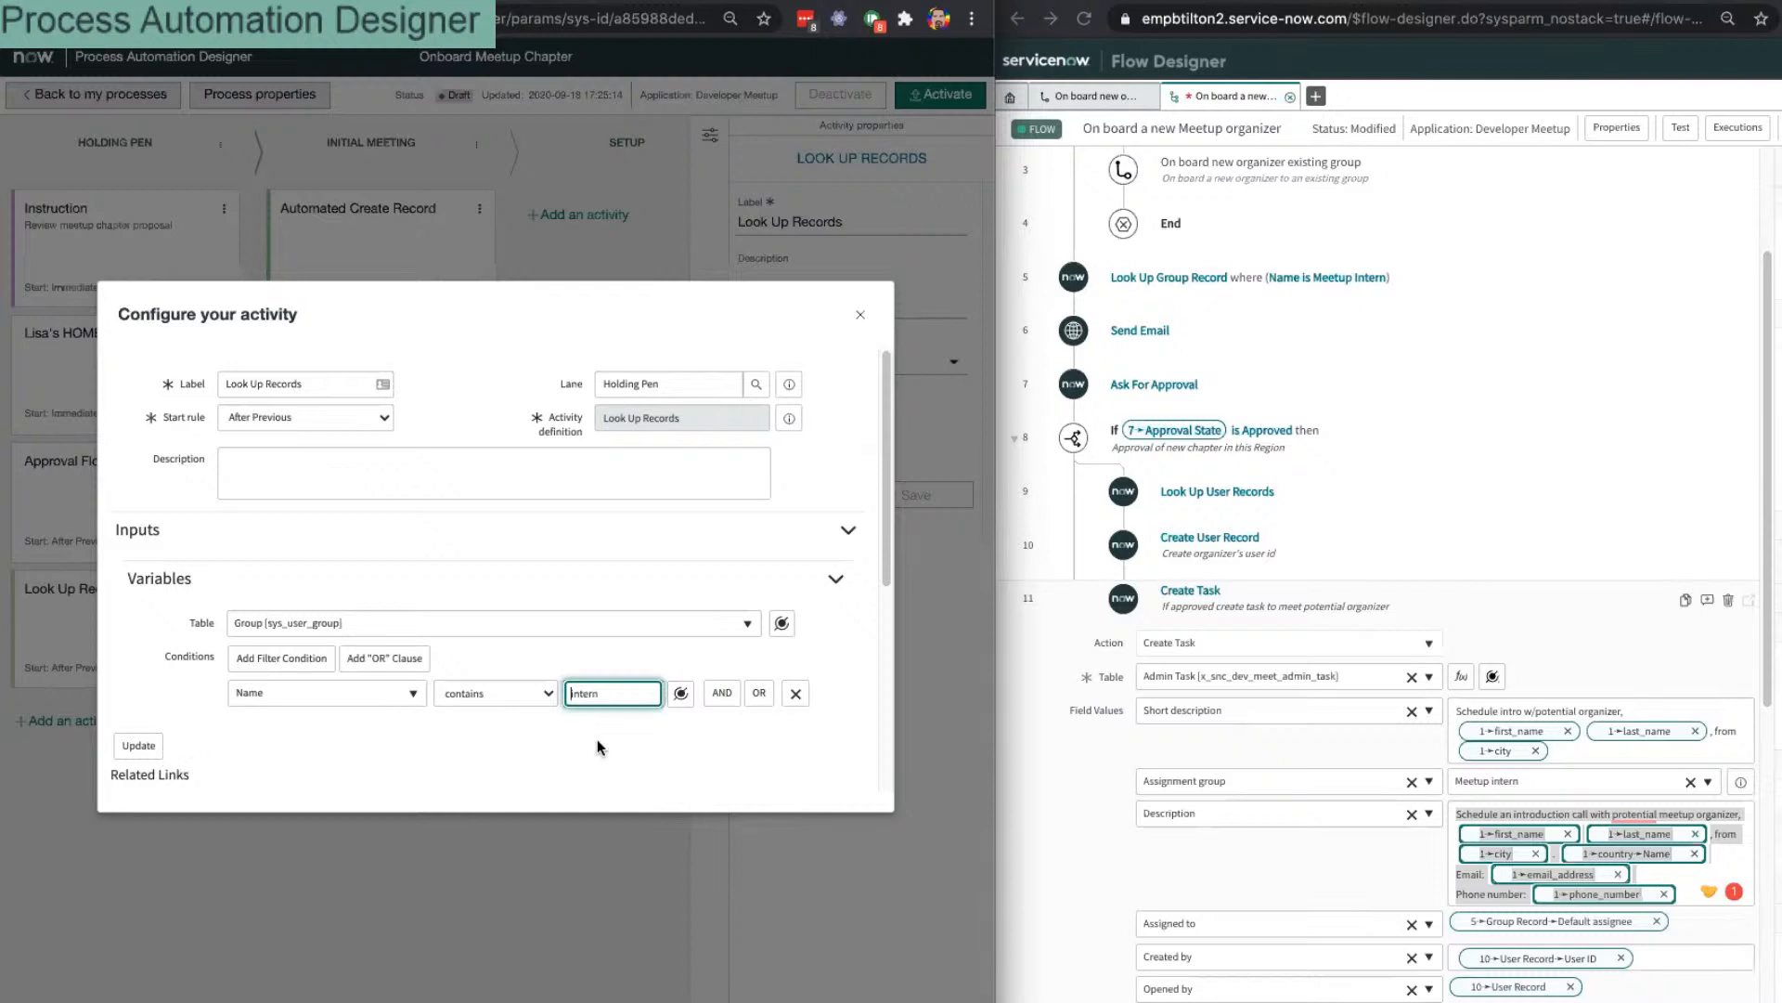
pyautogui.write('meetup')
pyautogui.click(139, 745)
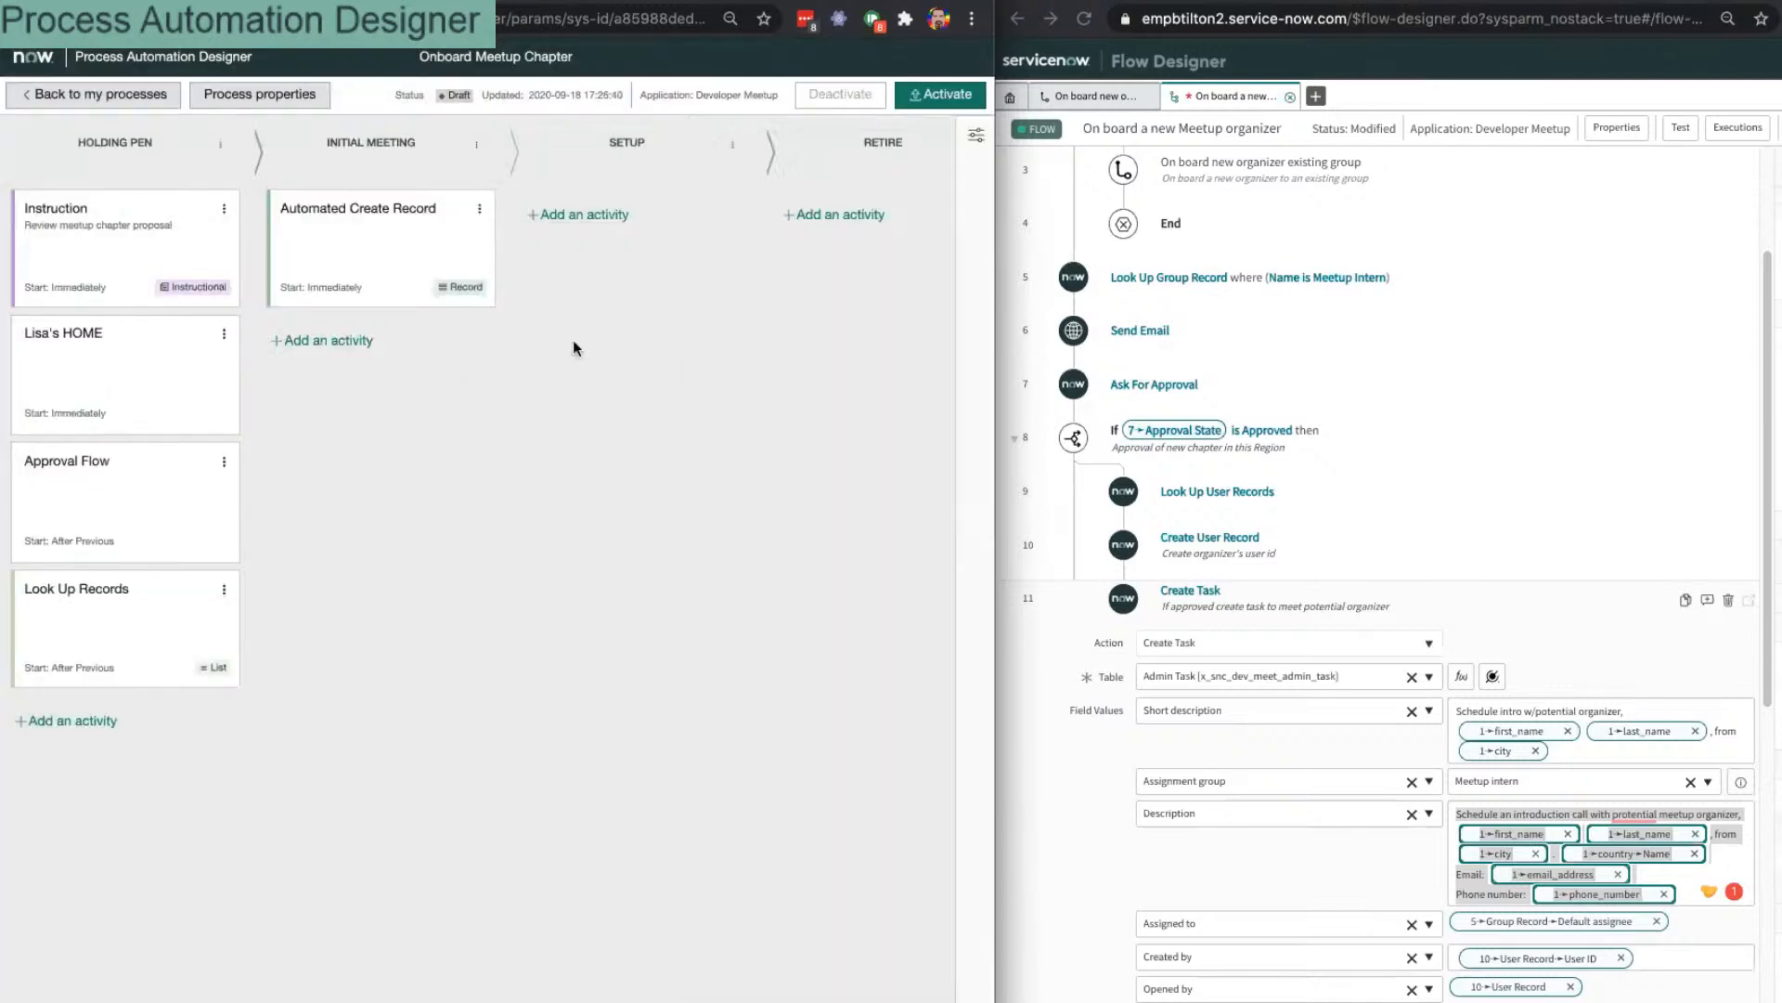
# Step: Check the Look Up Records outputs offered for the Automated Create Record's Assigned to, then close without changes
pyautogui.click(375, 244)
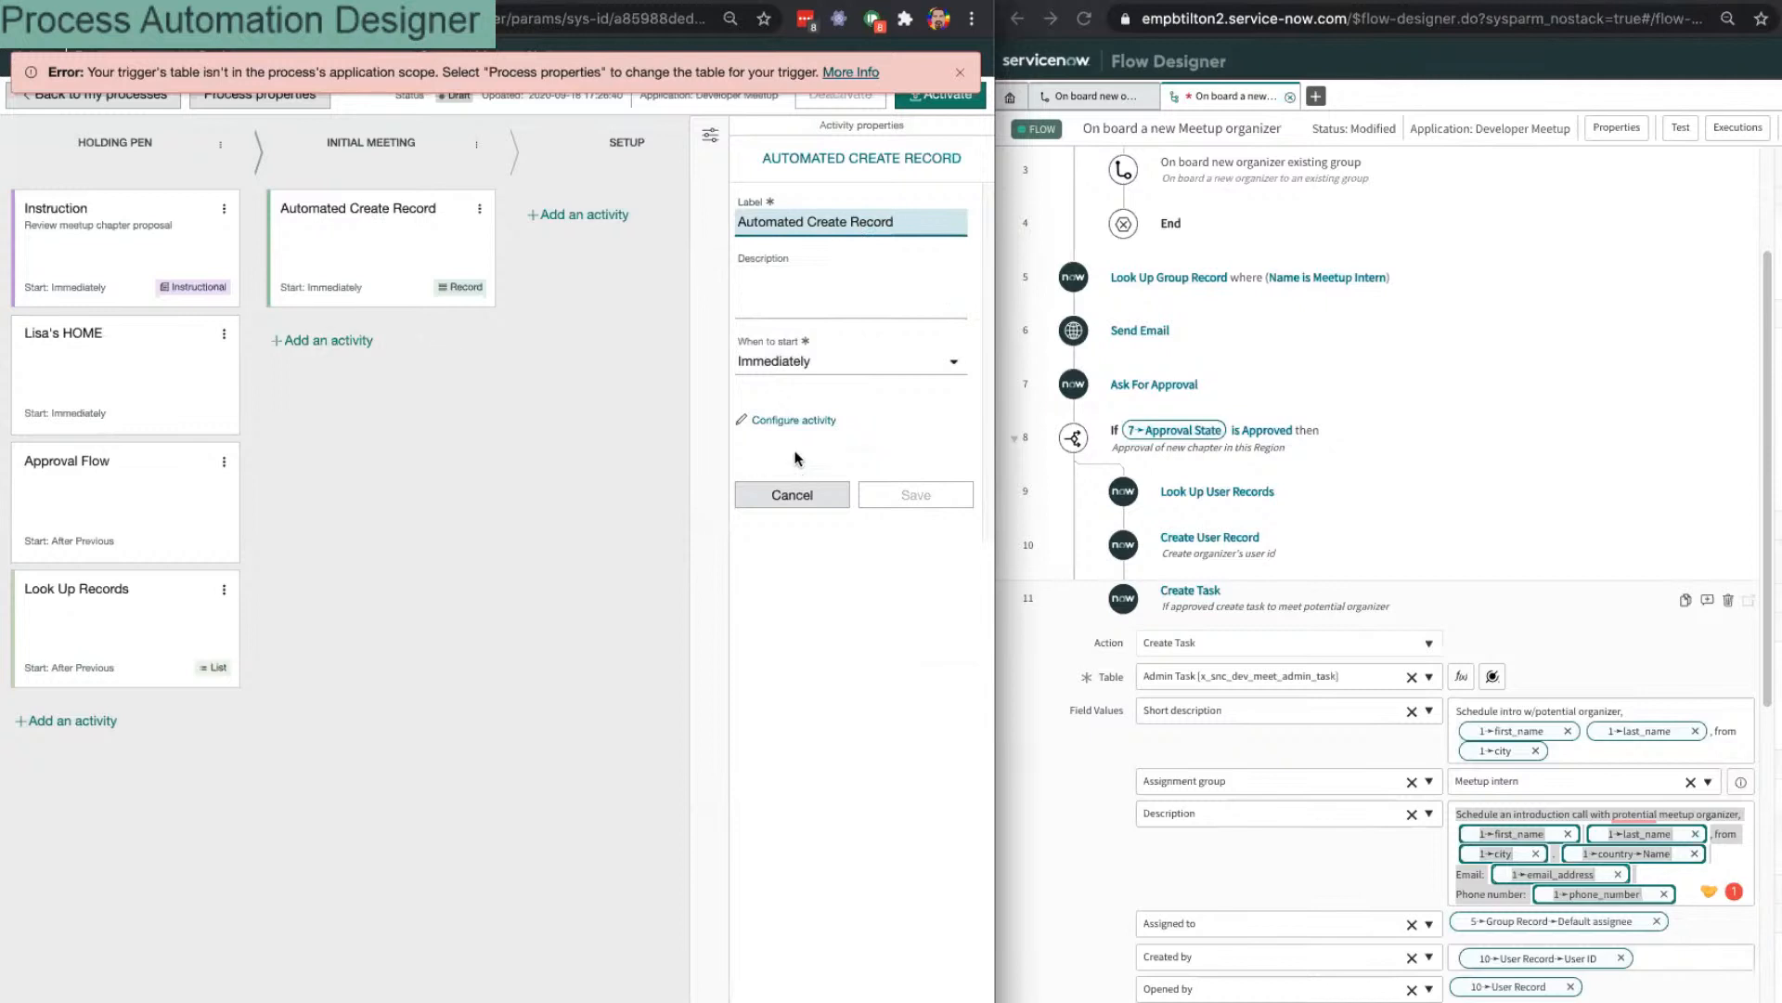
pyautogui.click(794, 419)
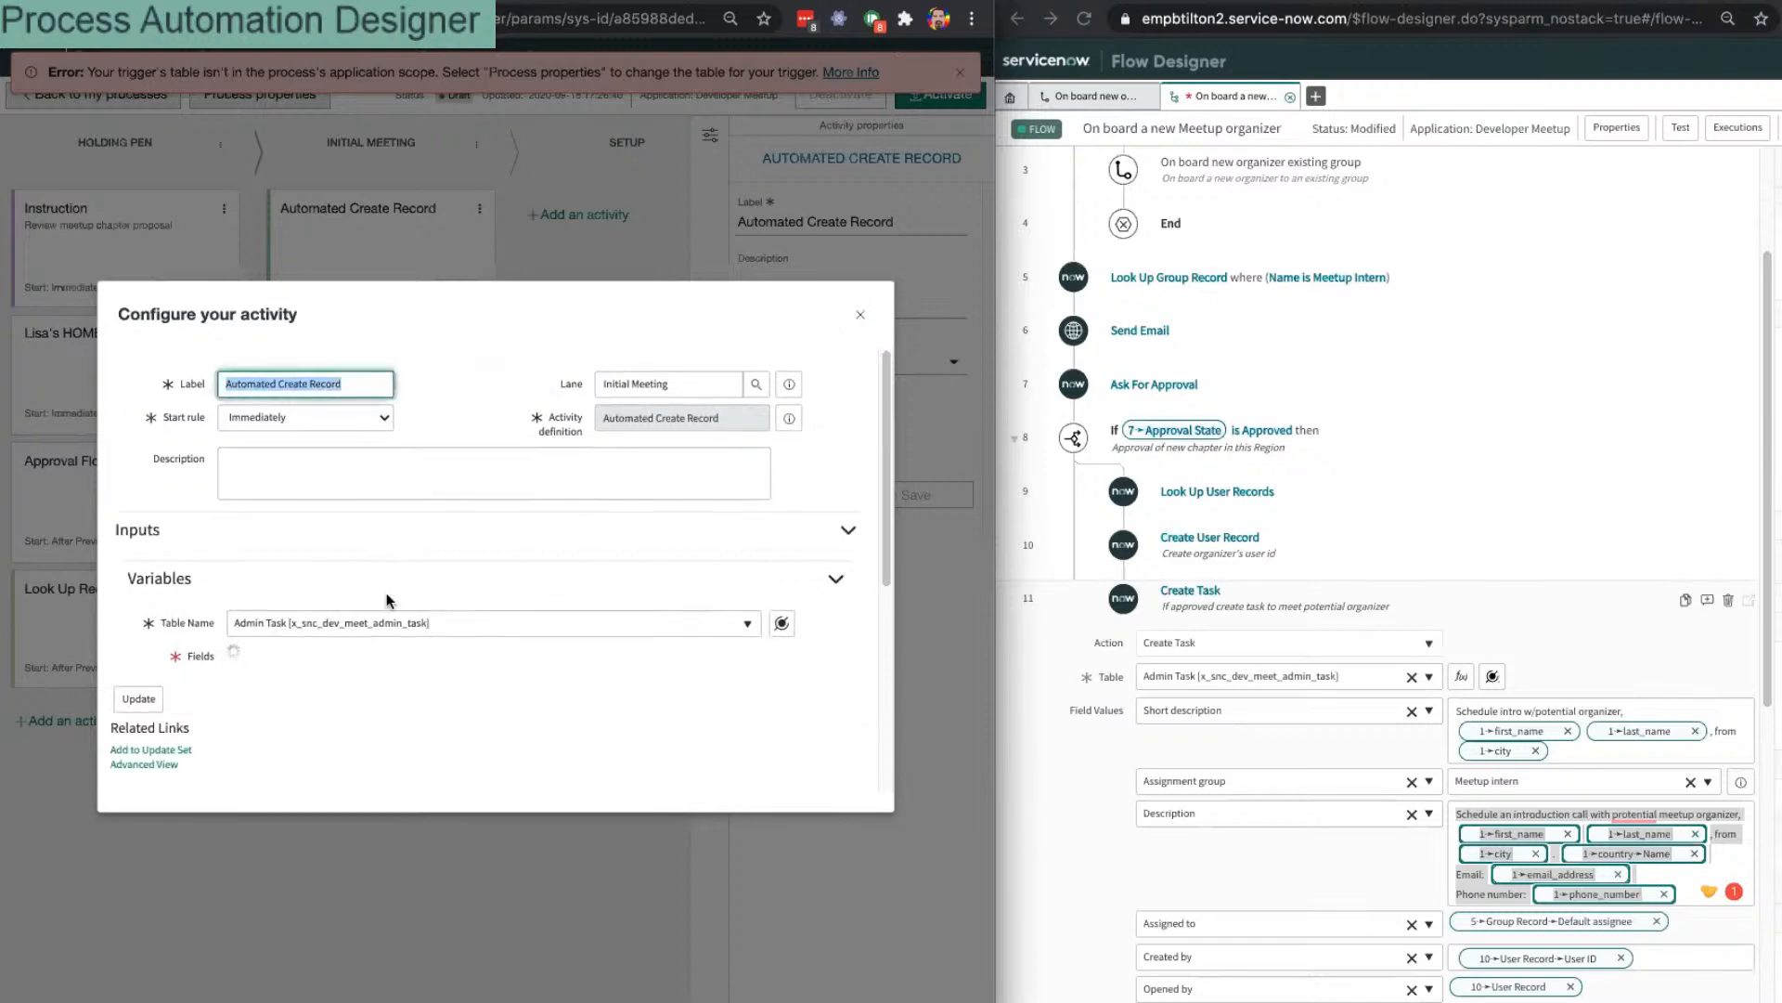
pyautogui.scroll(-4, 387, 594)
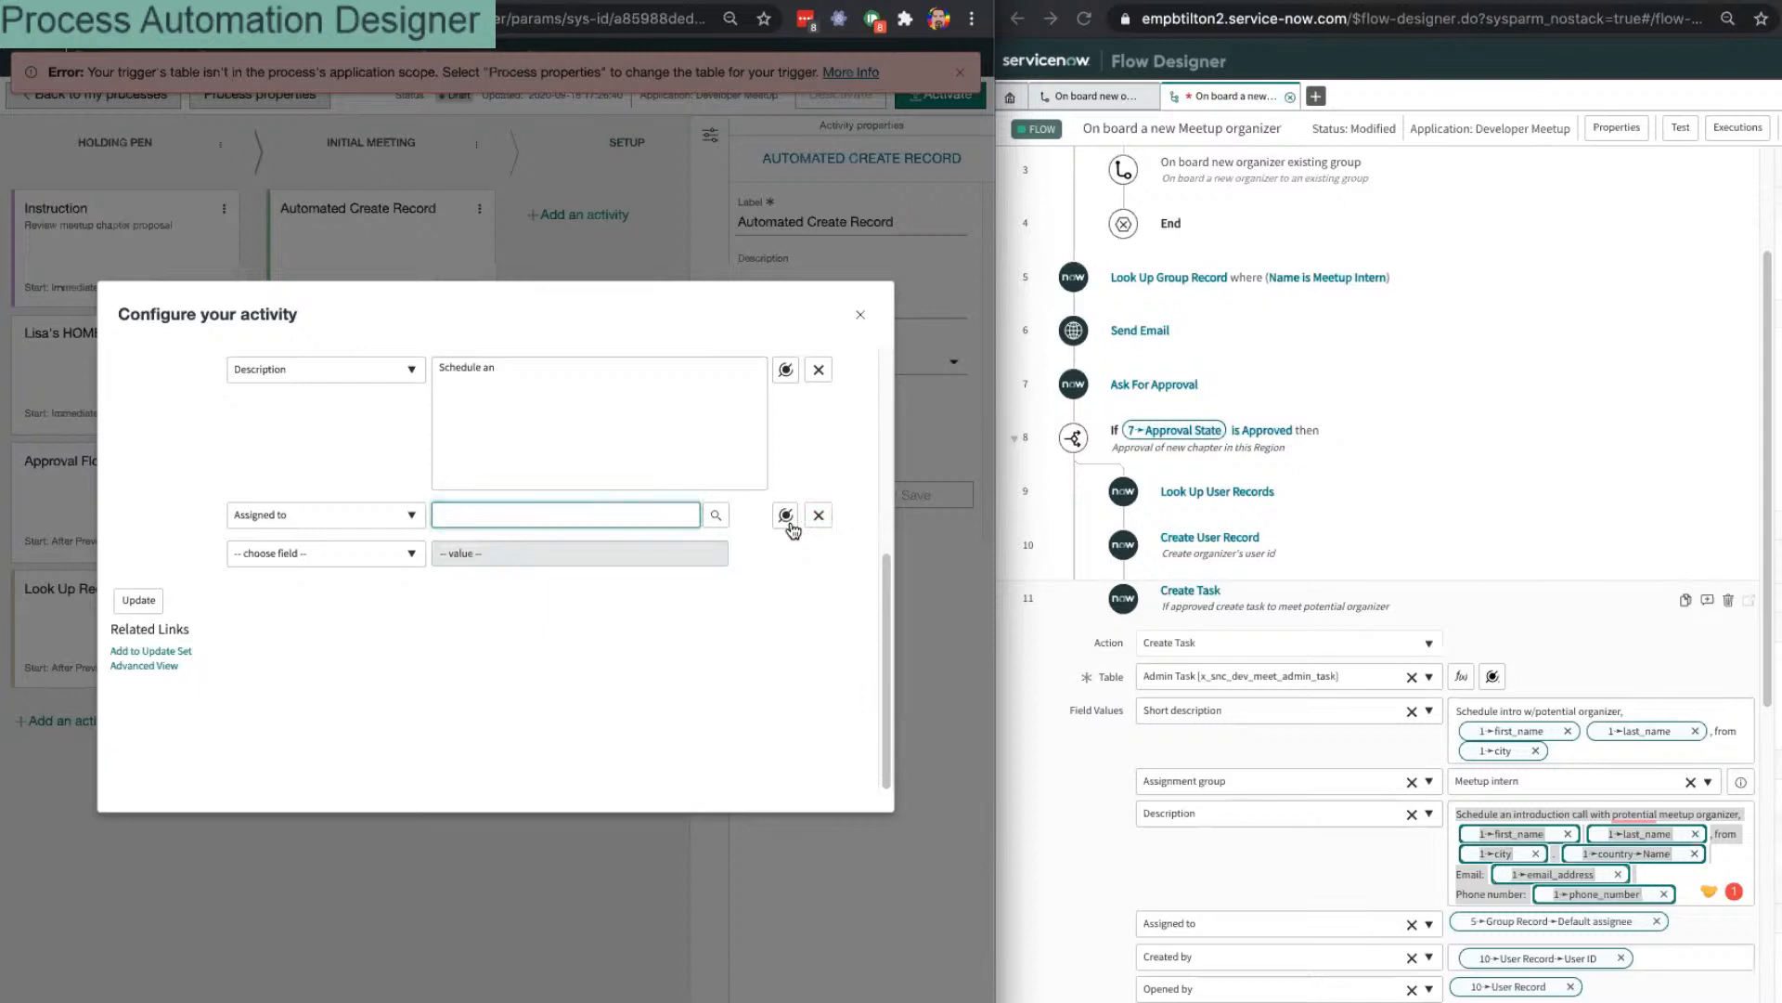
pyautogui.click(786, 514)
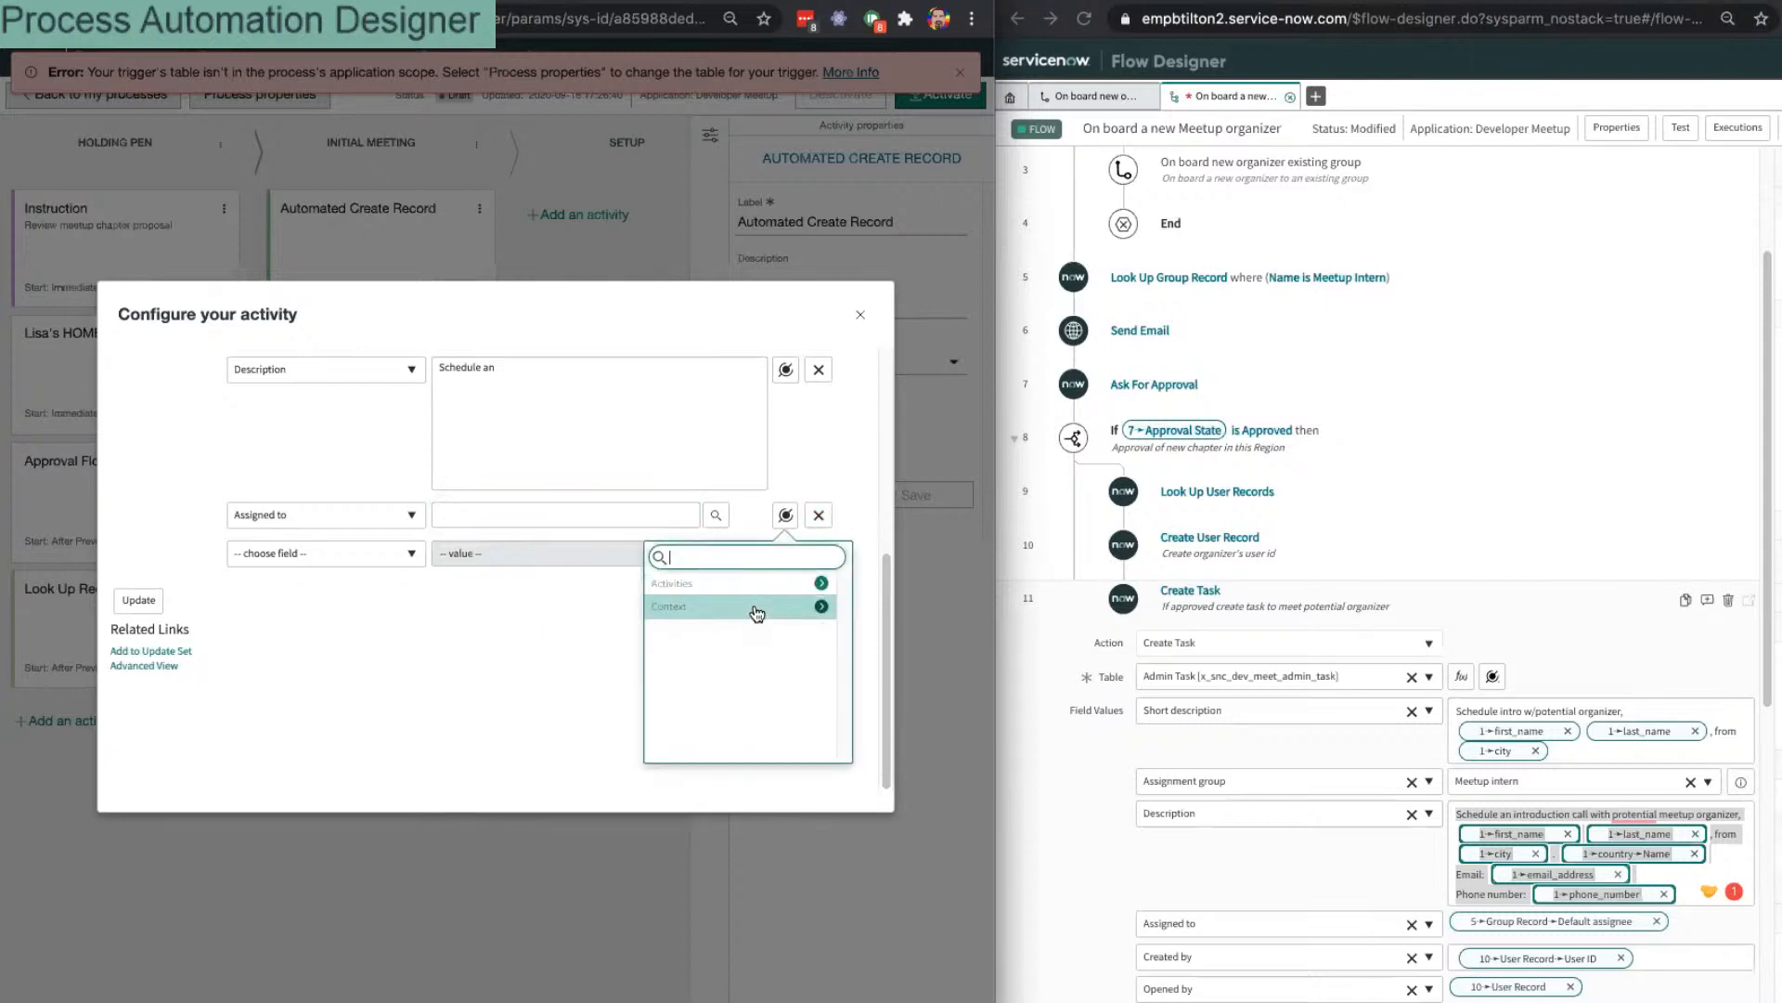
pyautogui.click(821, 583)
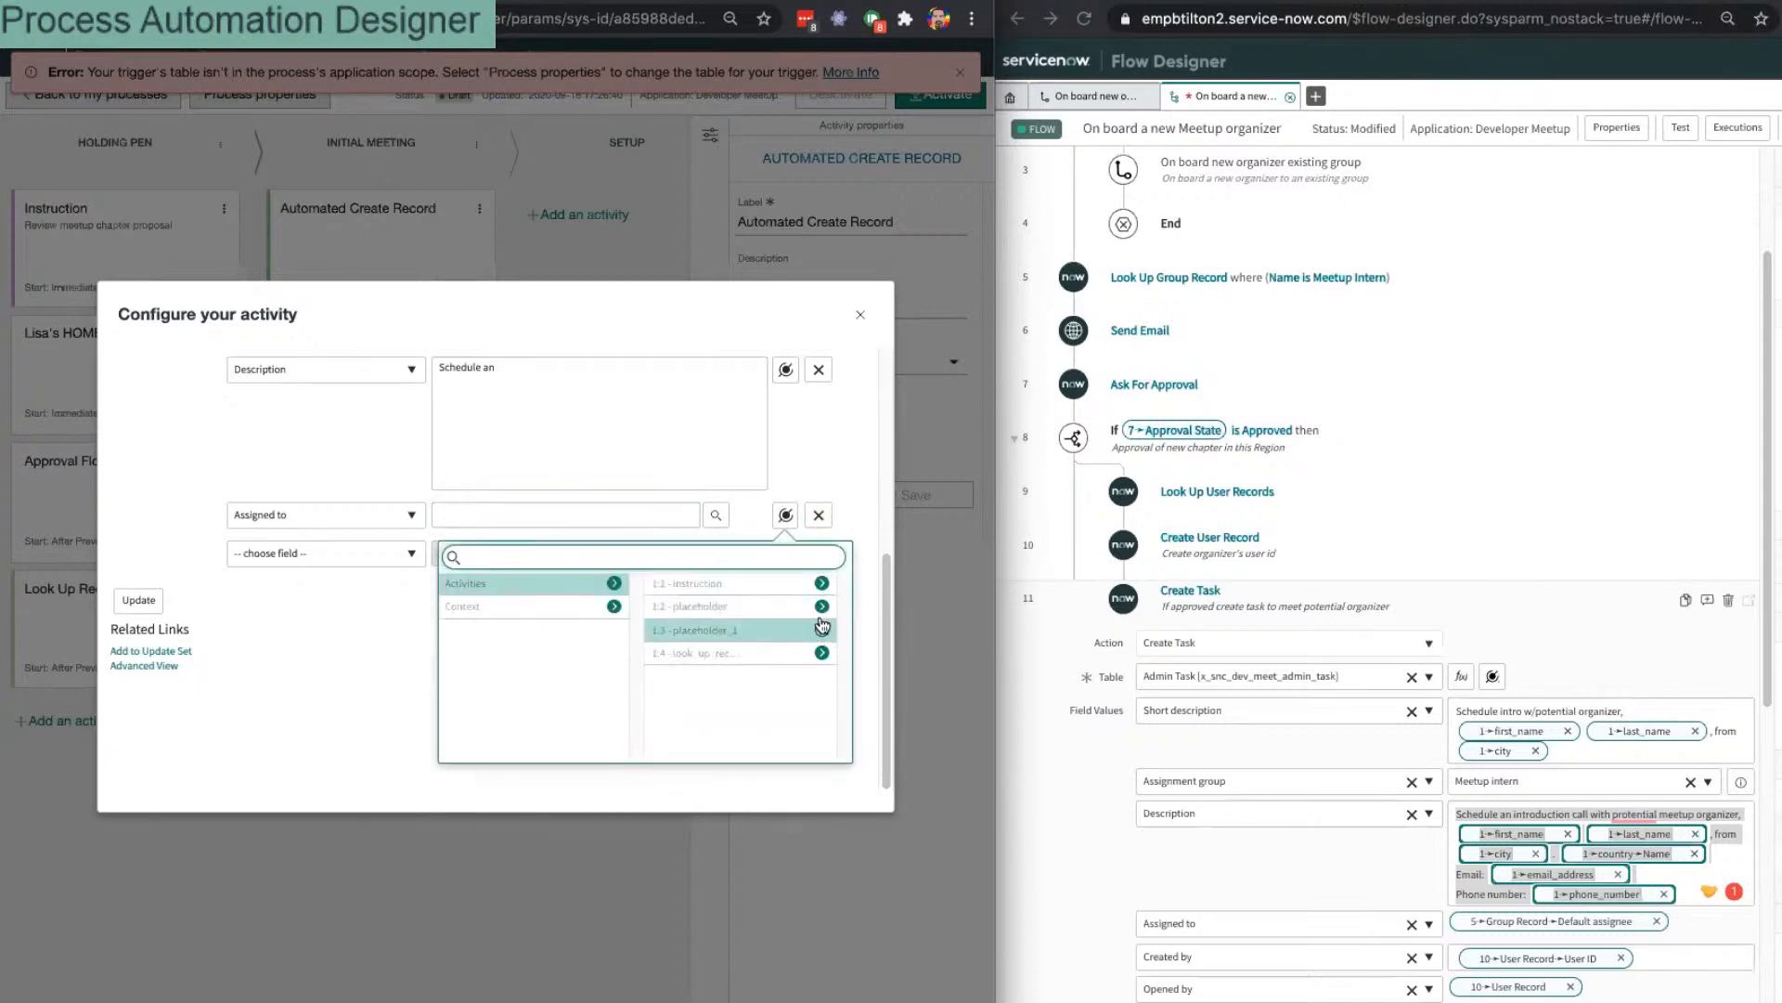
pyautogui.click(822, 653)
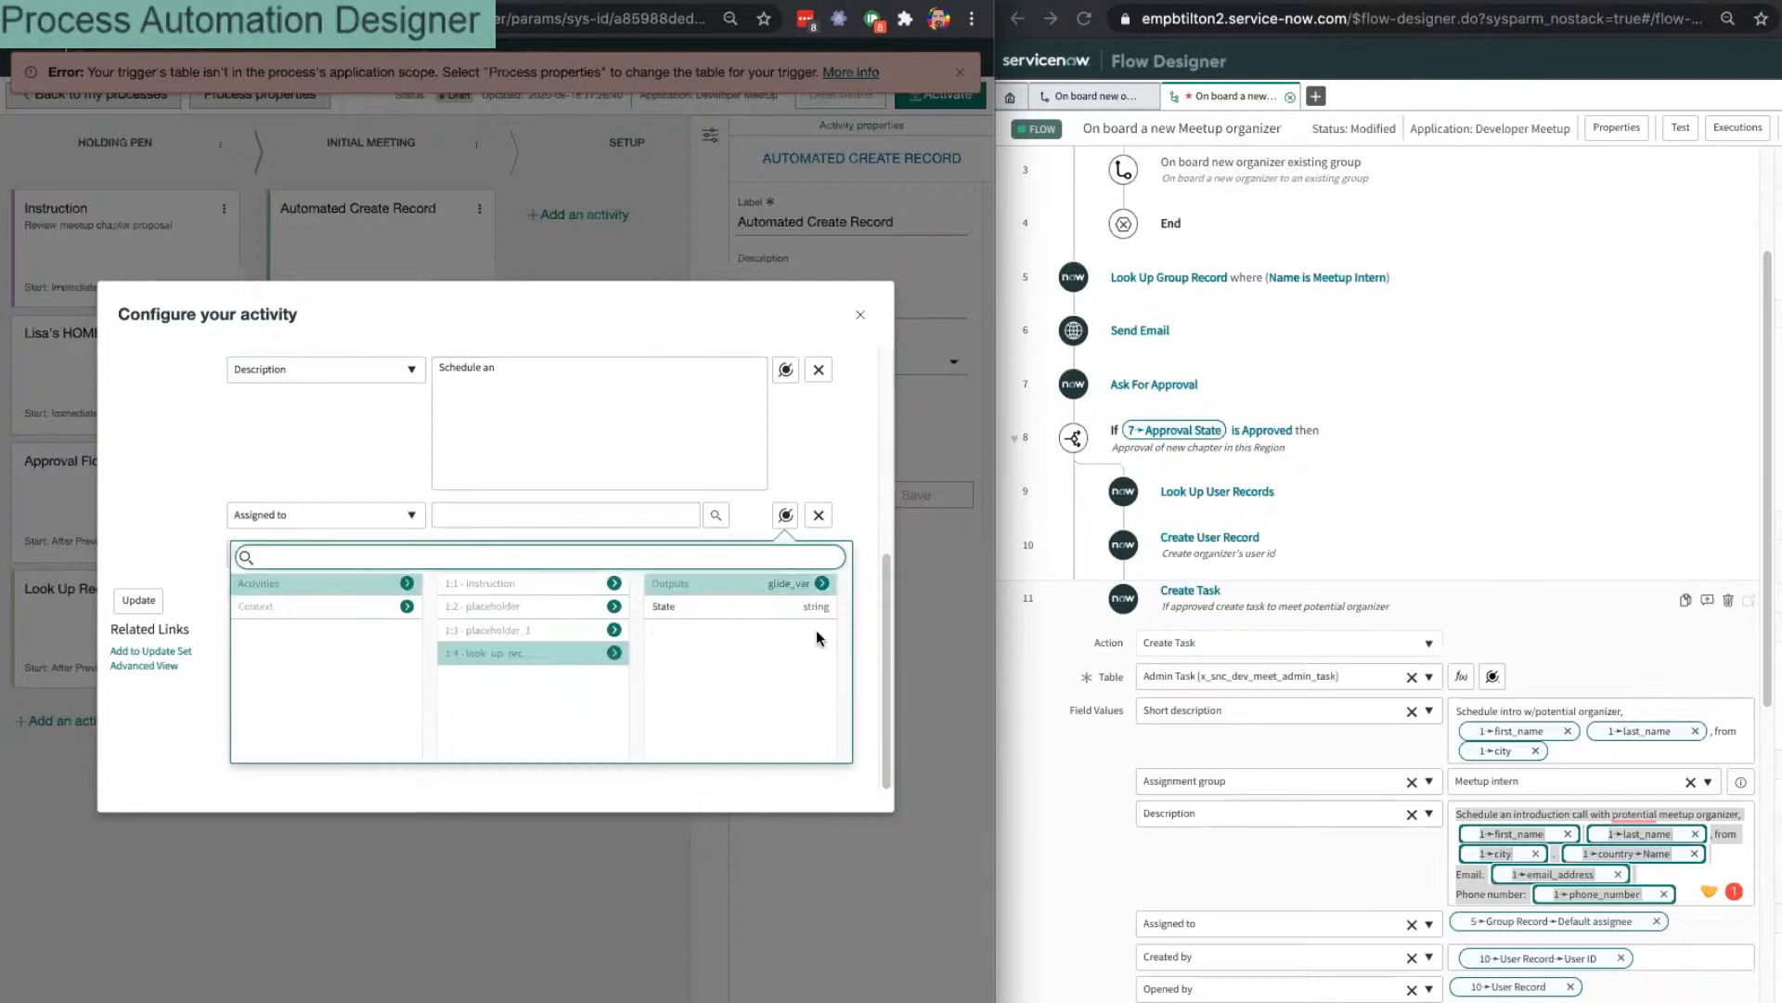
pyautogui.click(819, 583)
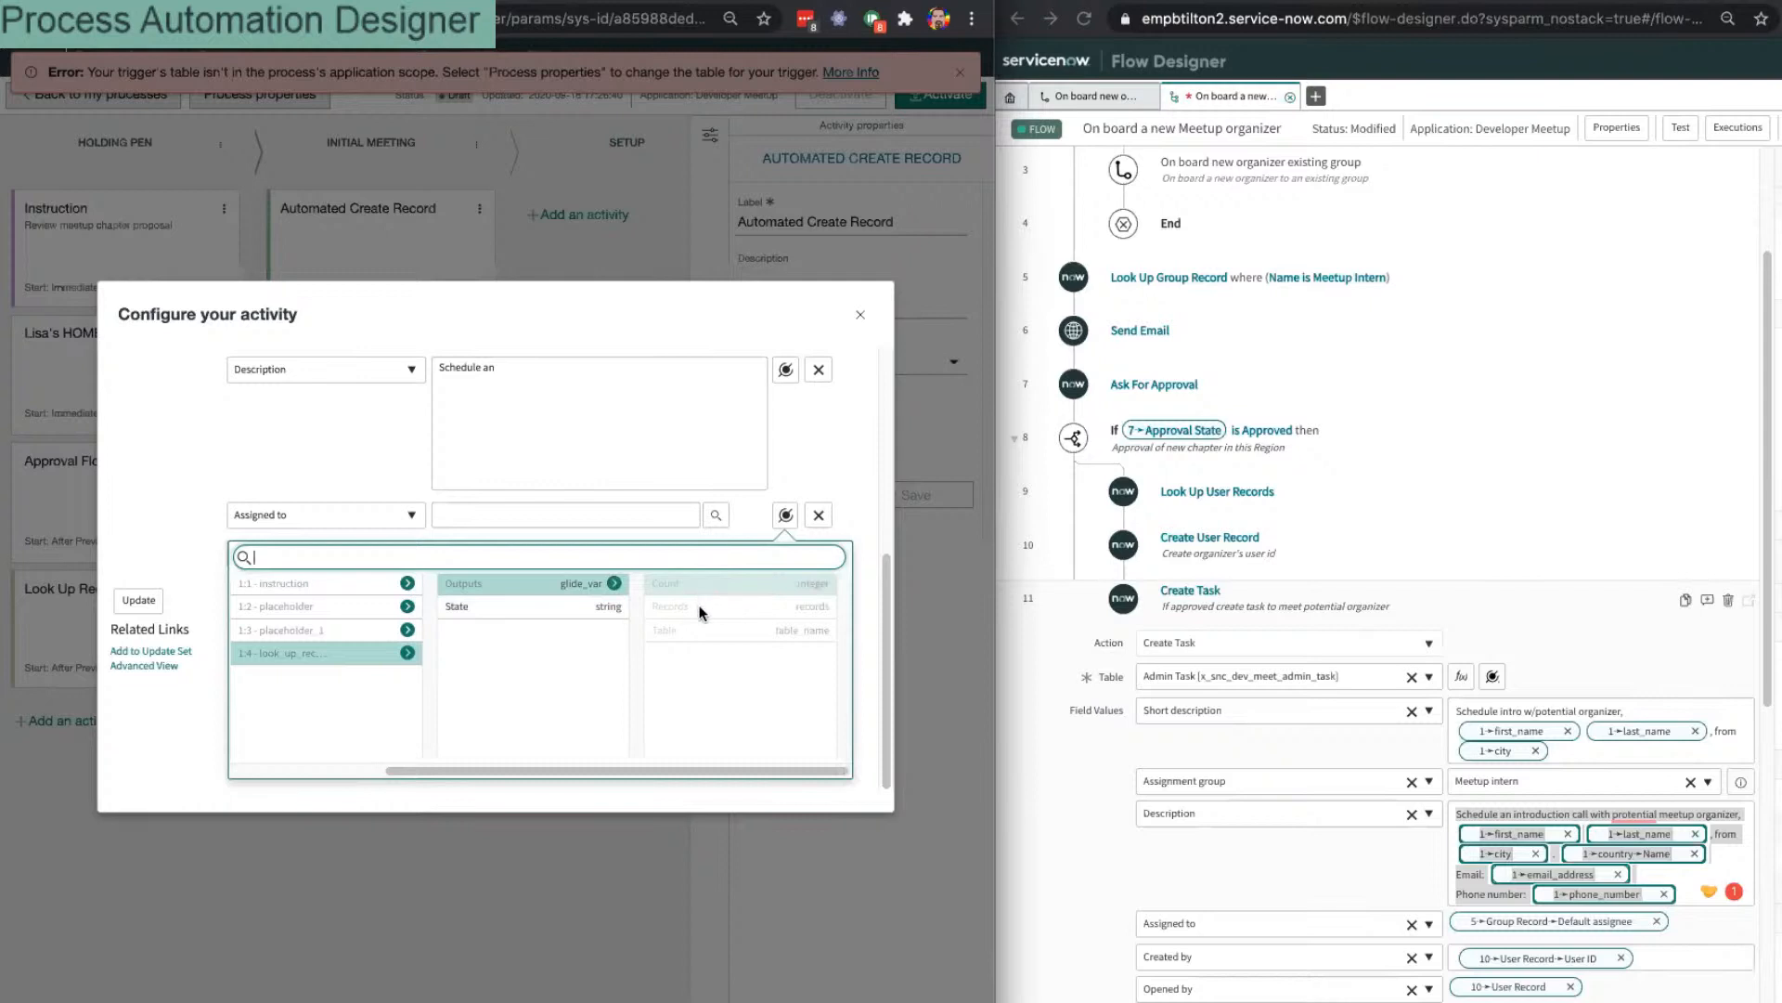
pyautogui.click(861, 314)
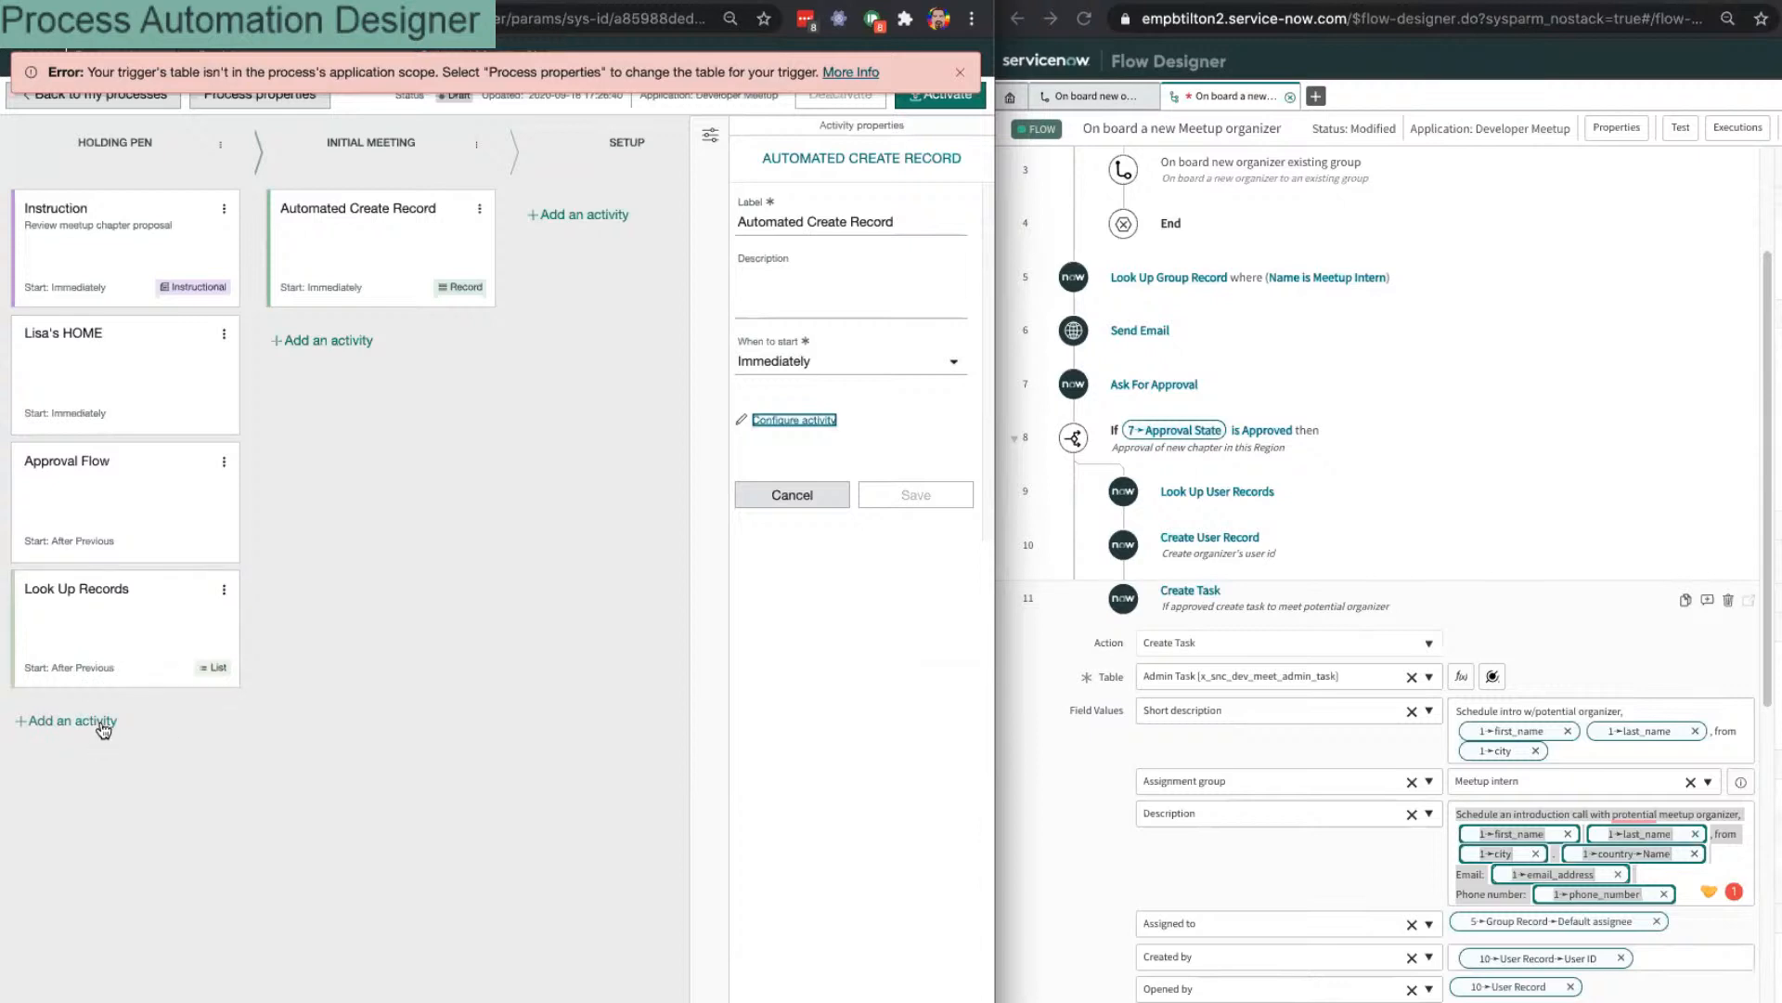
pyautogui.click(102, 724)
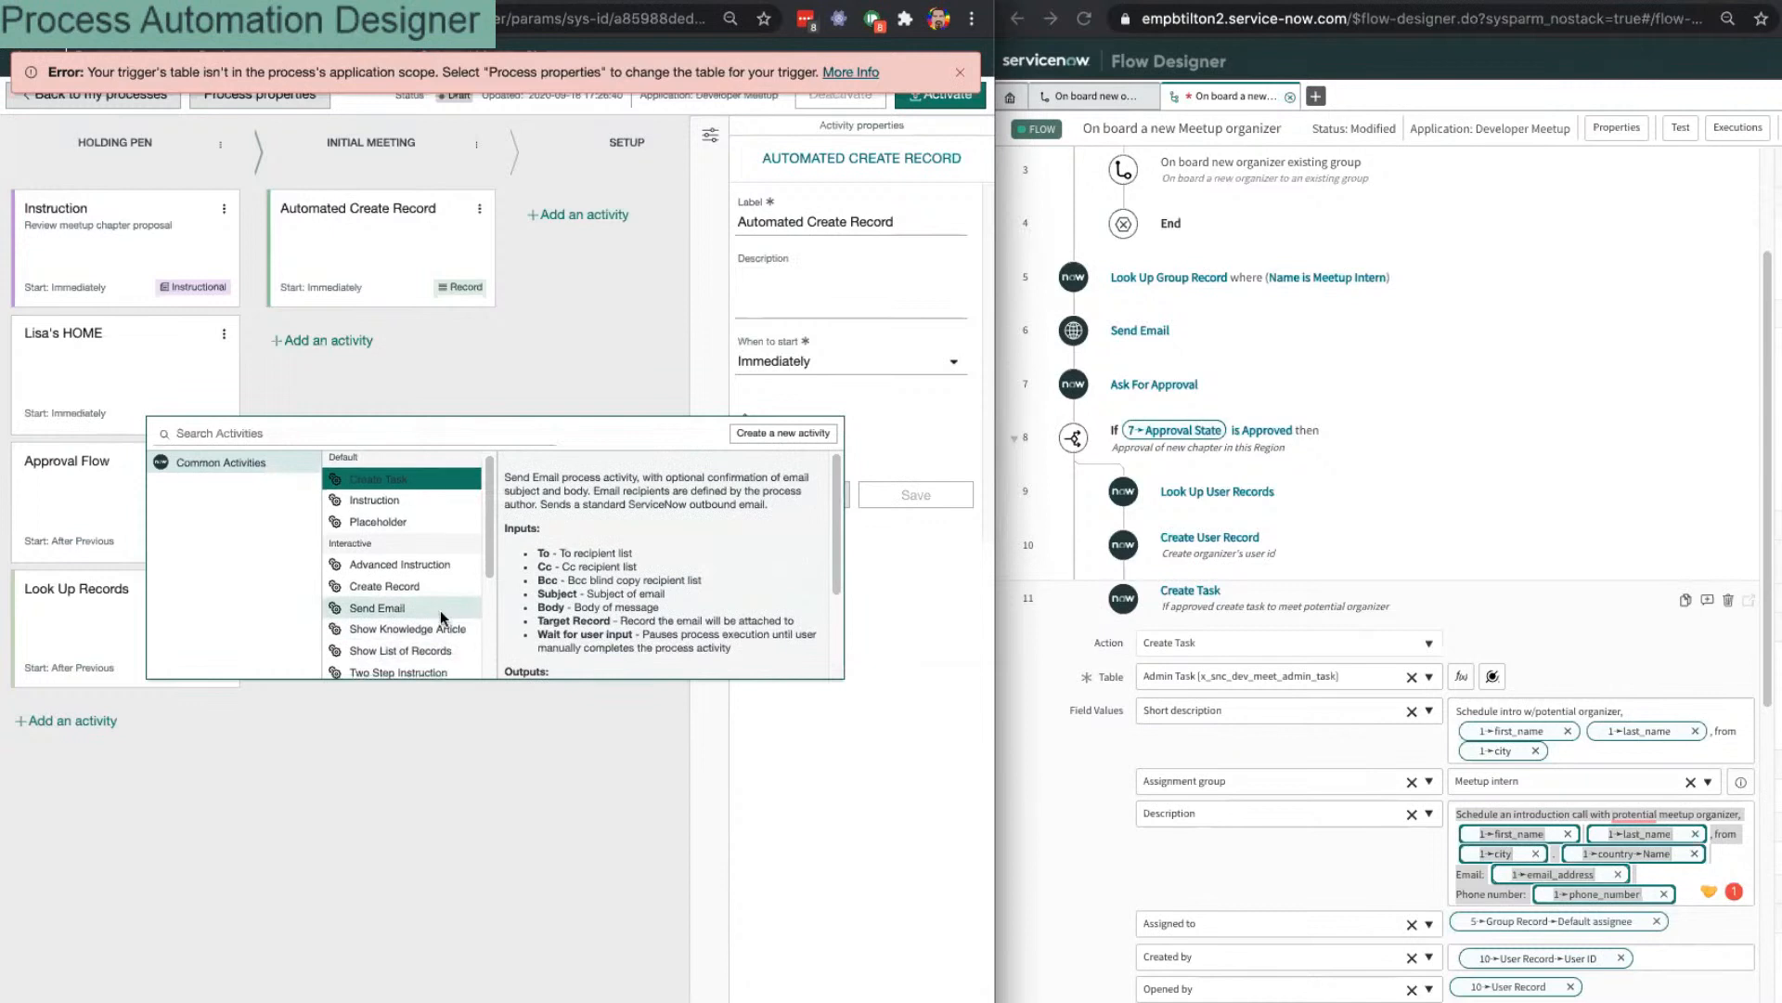
pyautogui.scroll(-3, 443, 616)
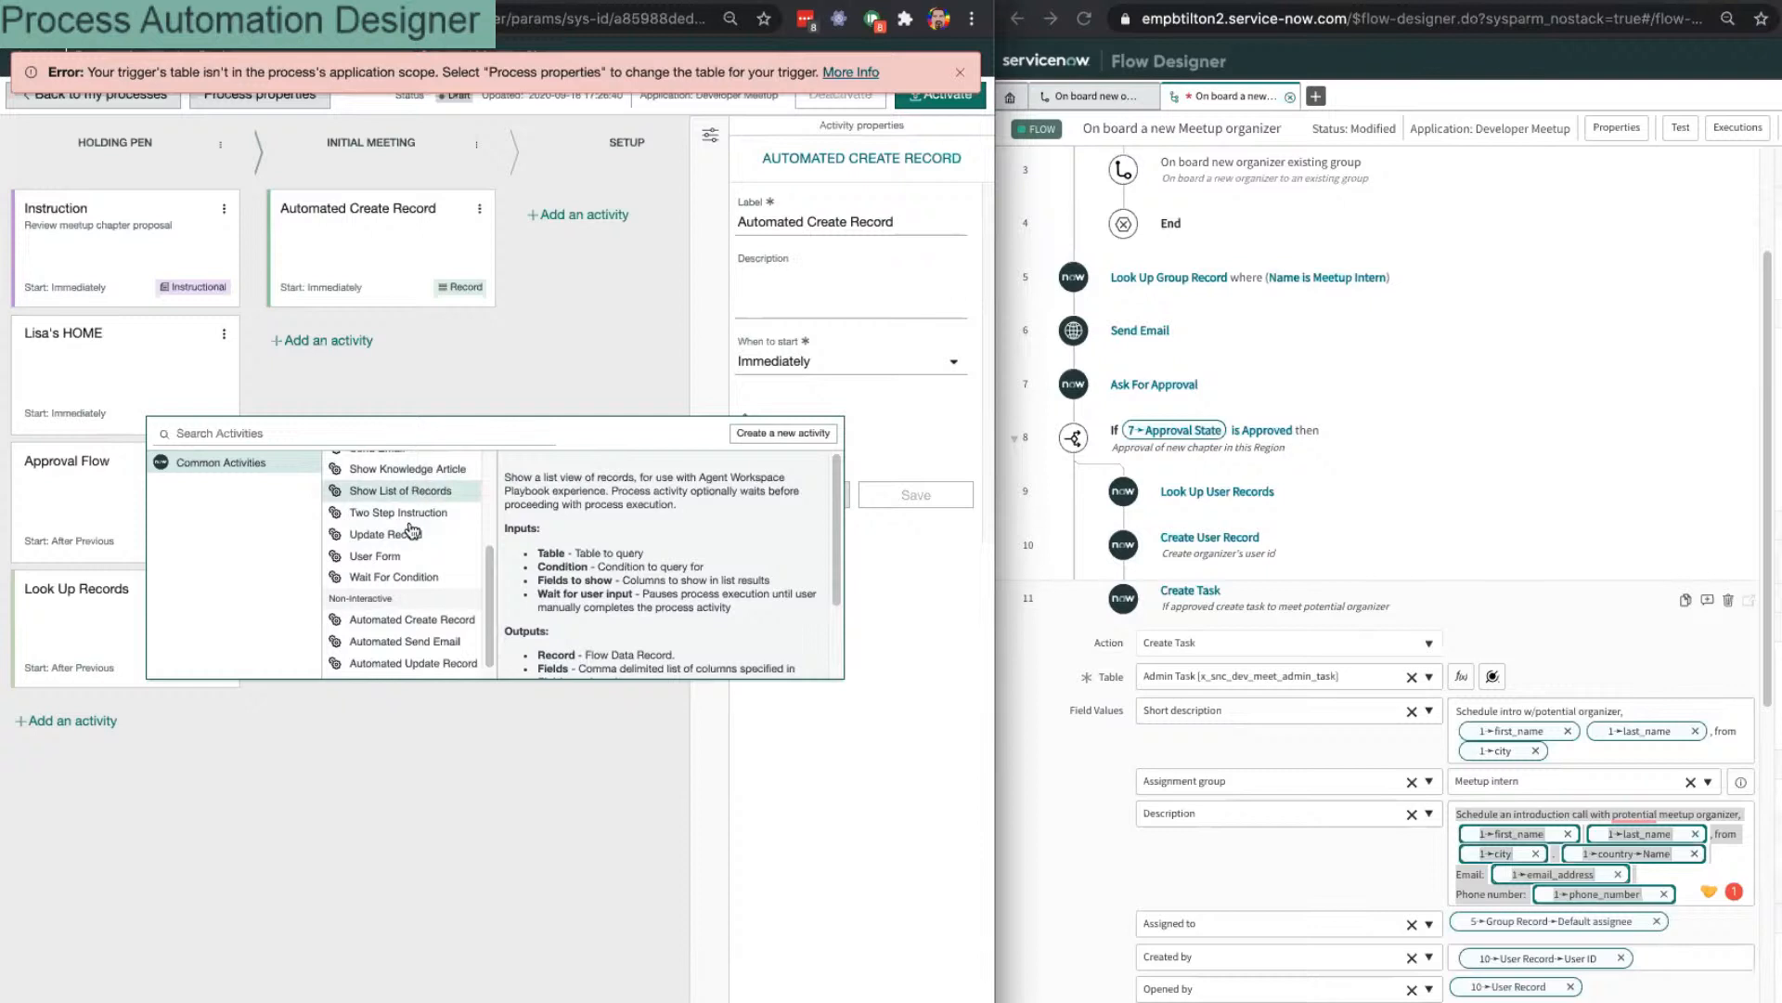
pyautogui.scroll(-1, 413, 599)
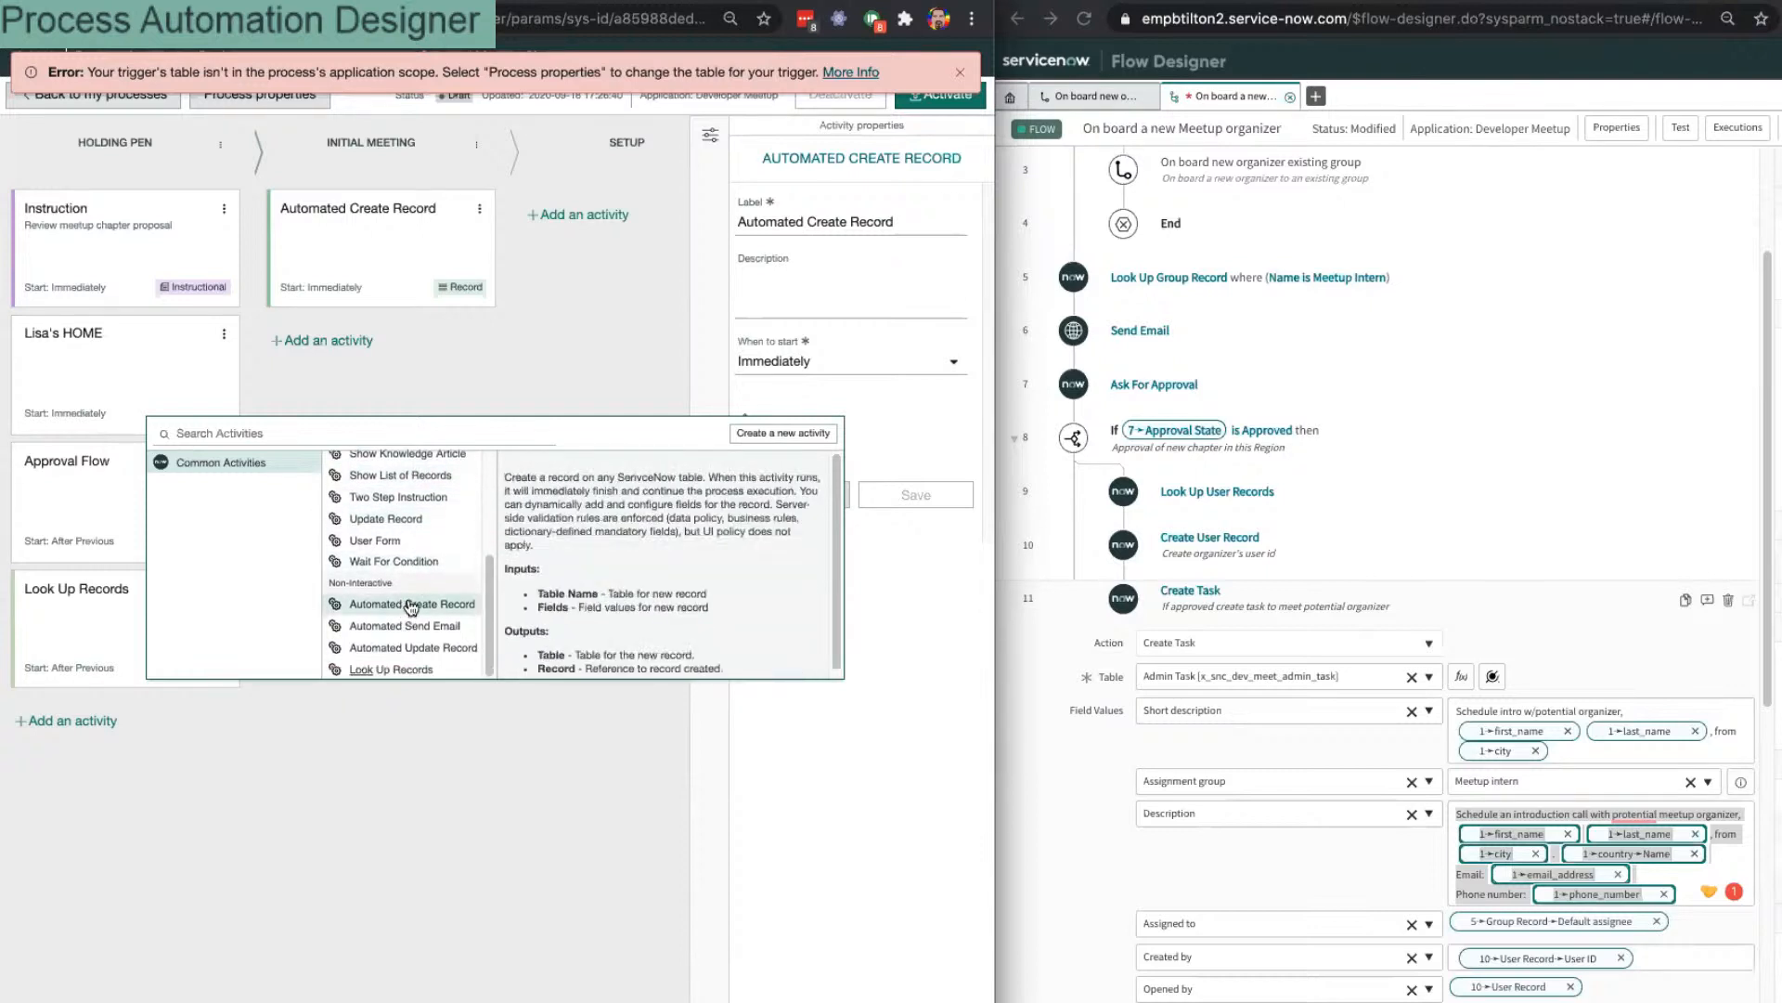
pyautogui.scroll(5, 413, 598)
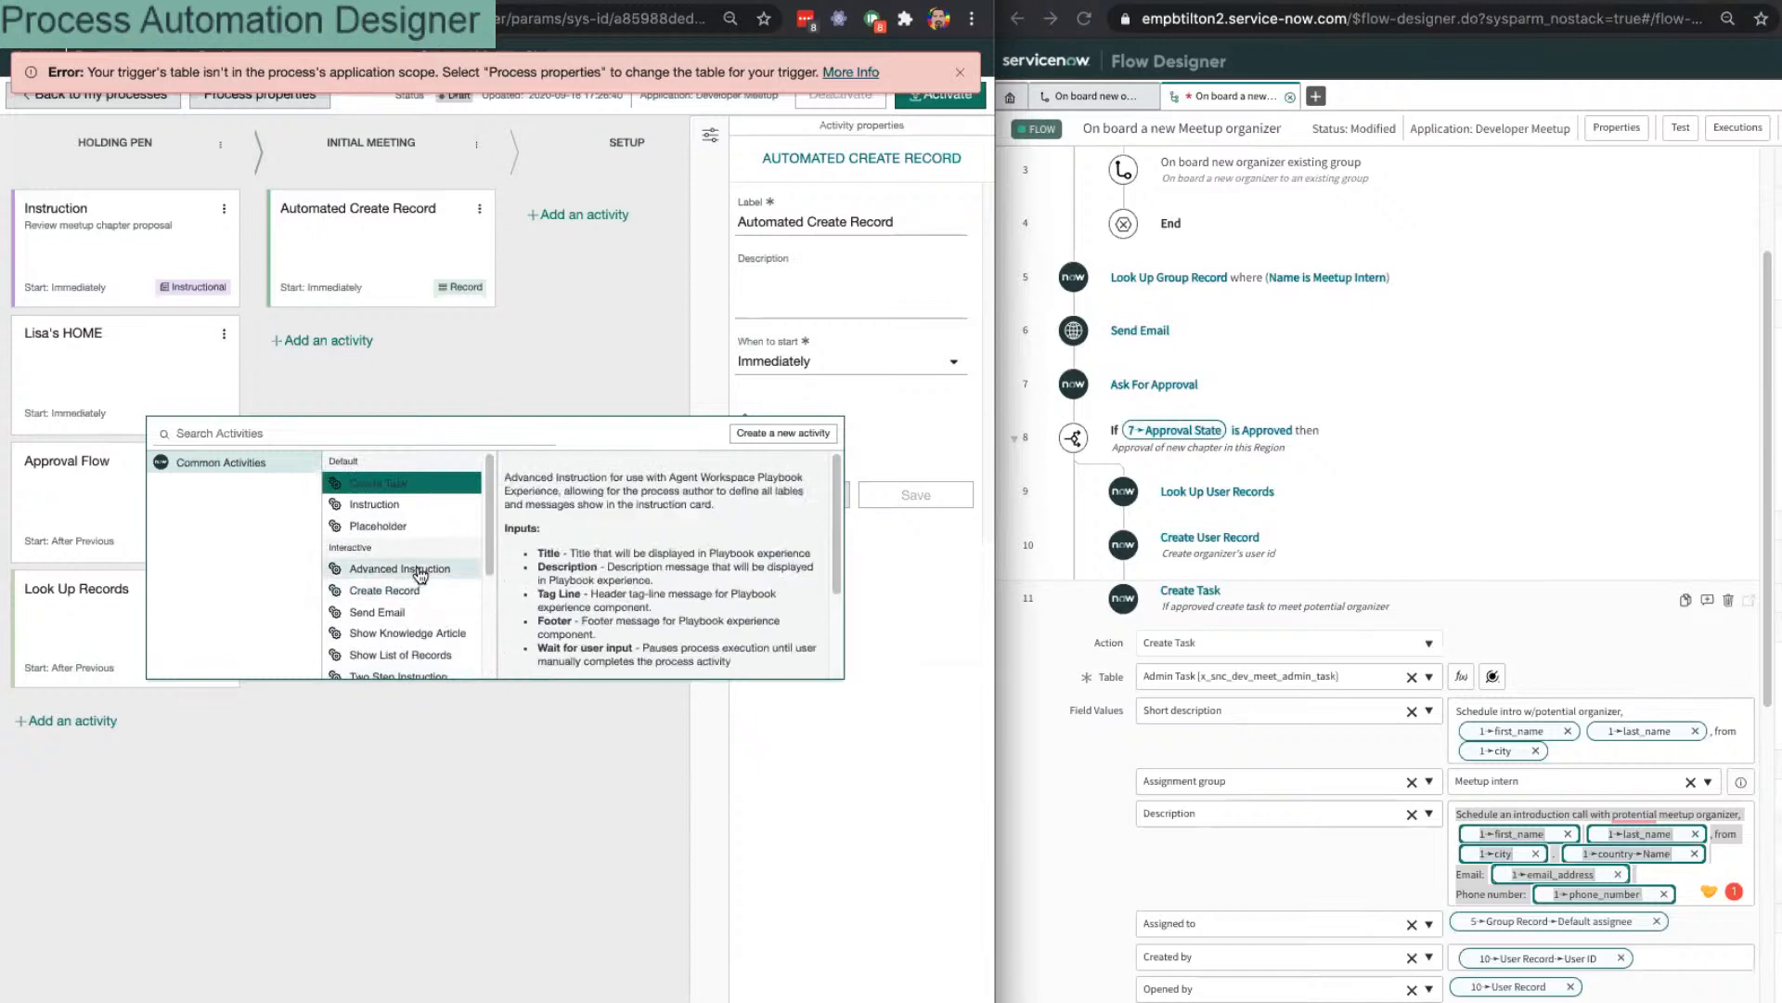
pyautogui.scroll(-5, 420, 576)
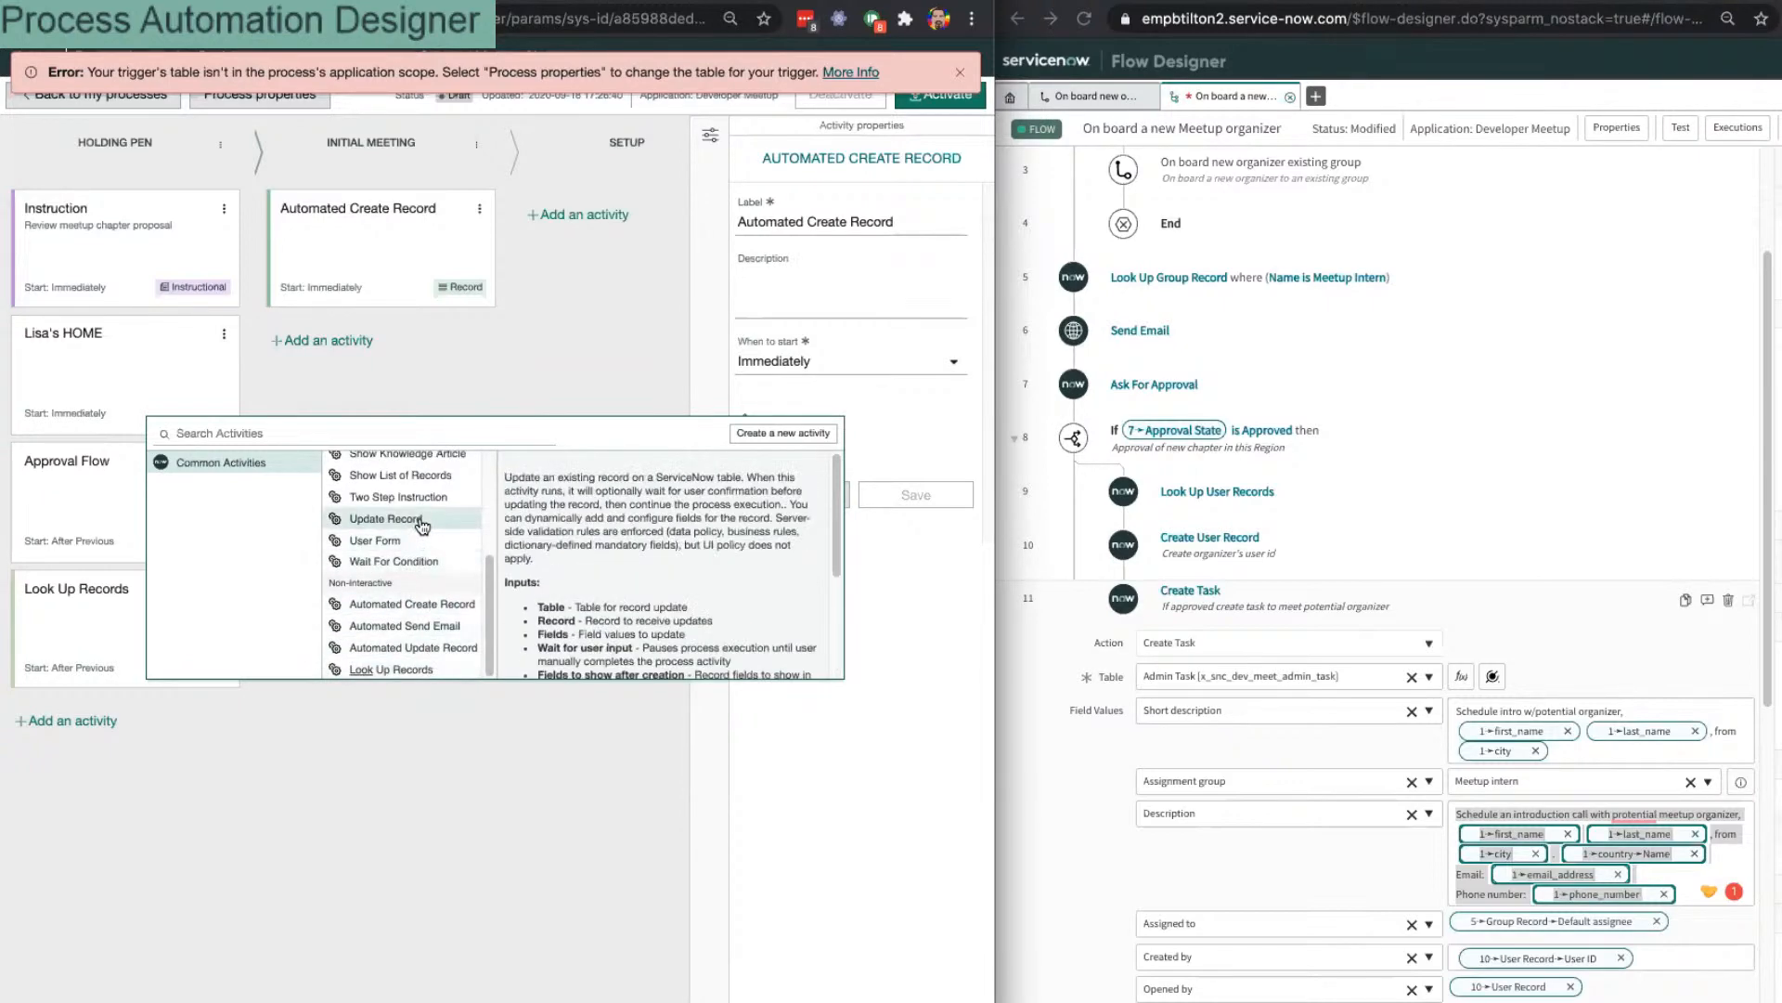
pyautogui.scroll(3, 419, 527)
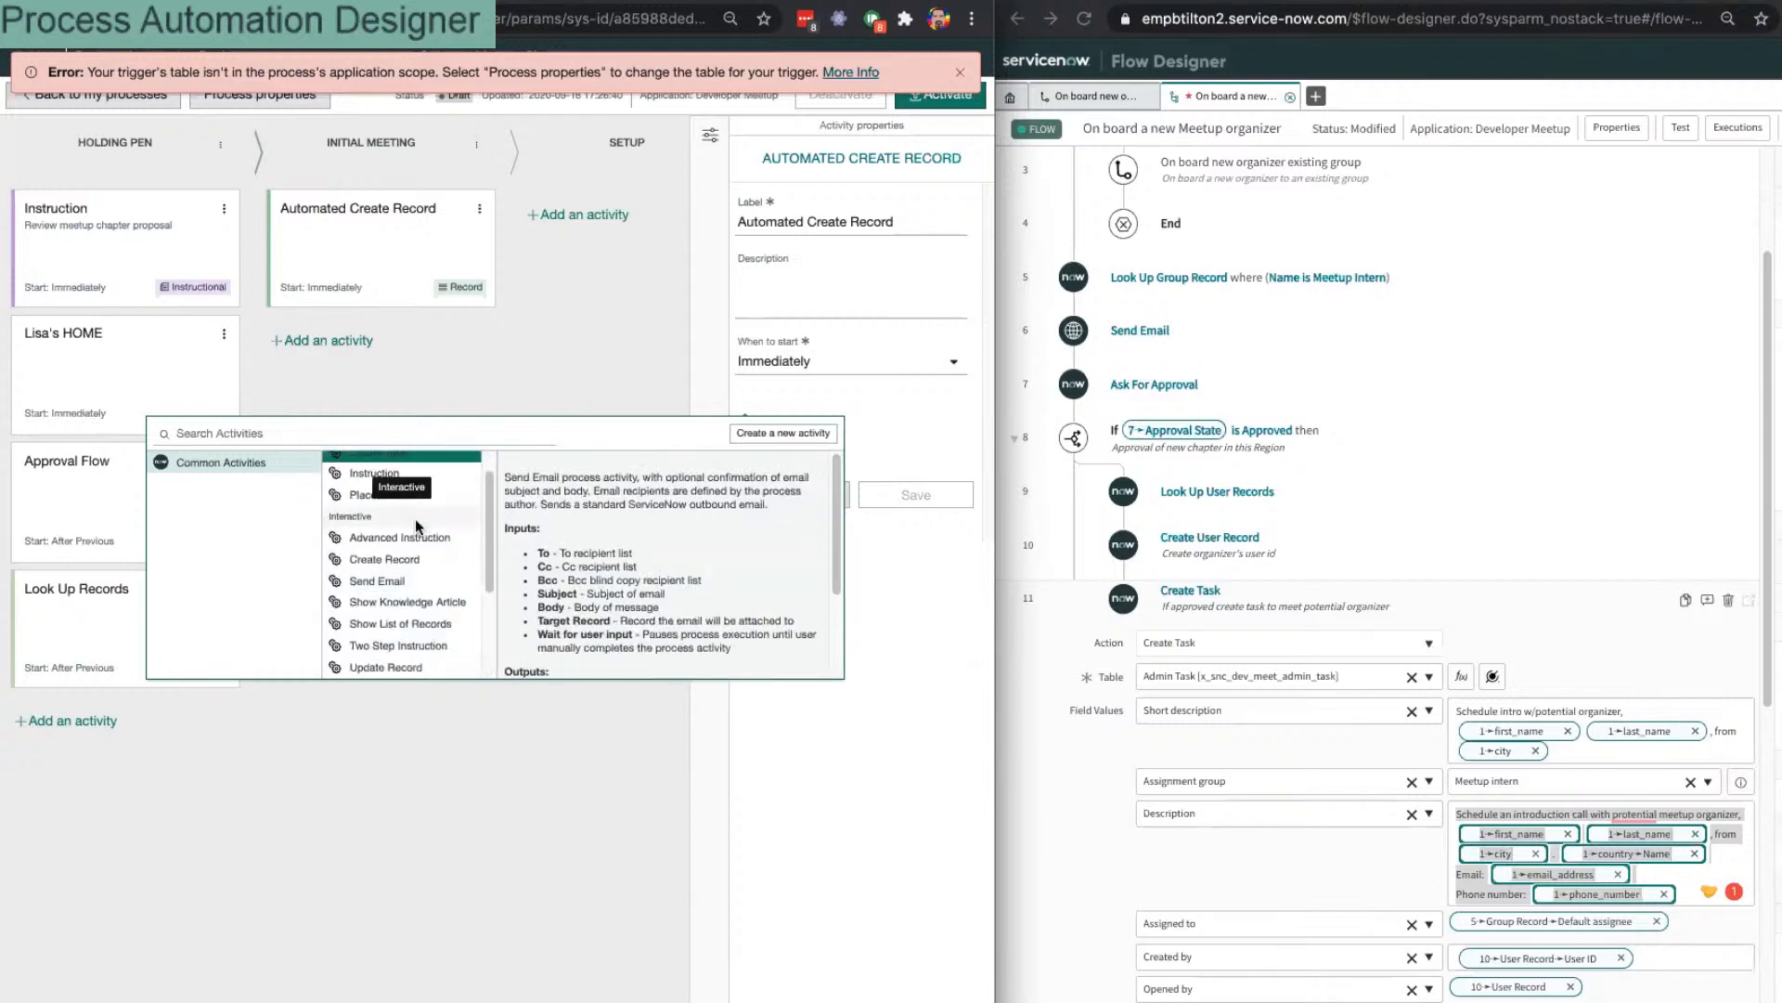
pyautogui.scroll(1, 416, 526)
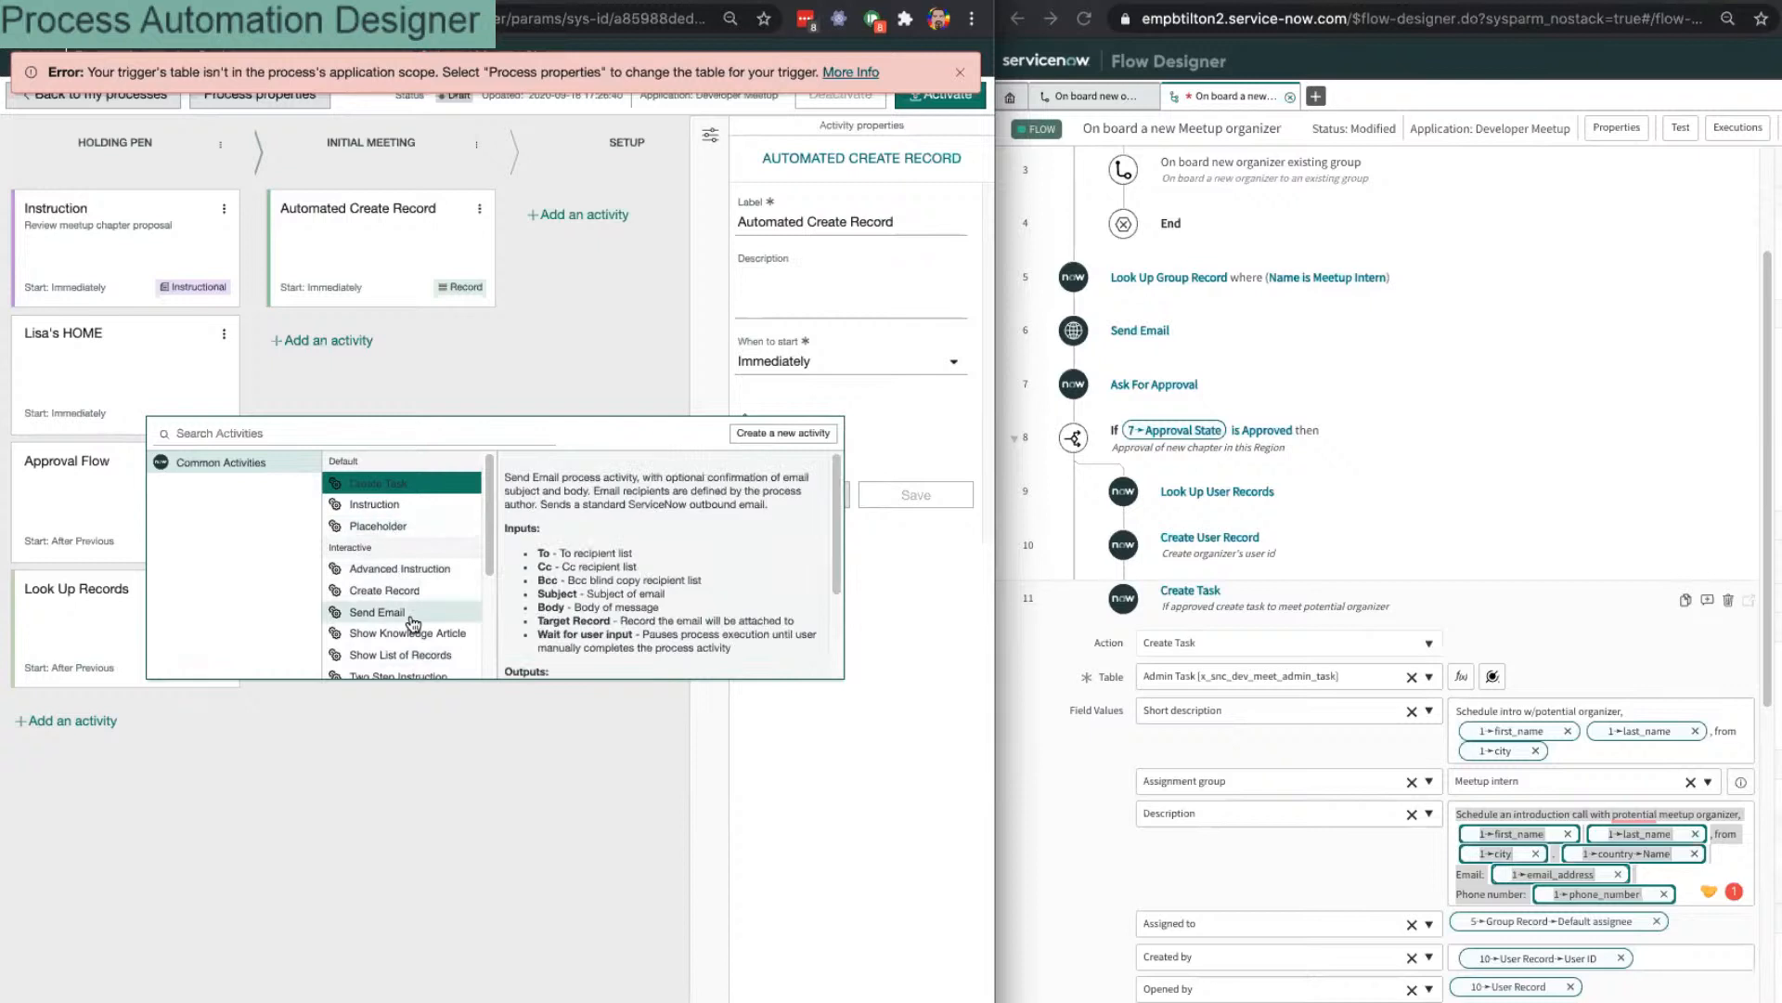
pyautogui.scroll(-3, 418, 641)
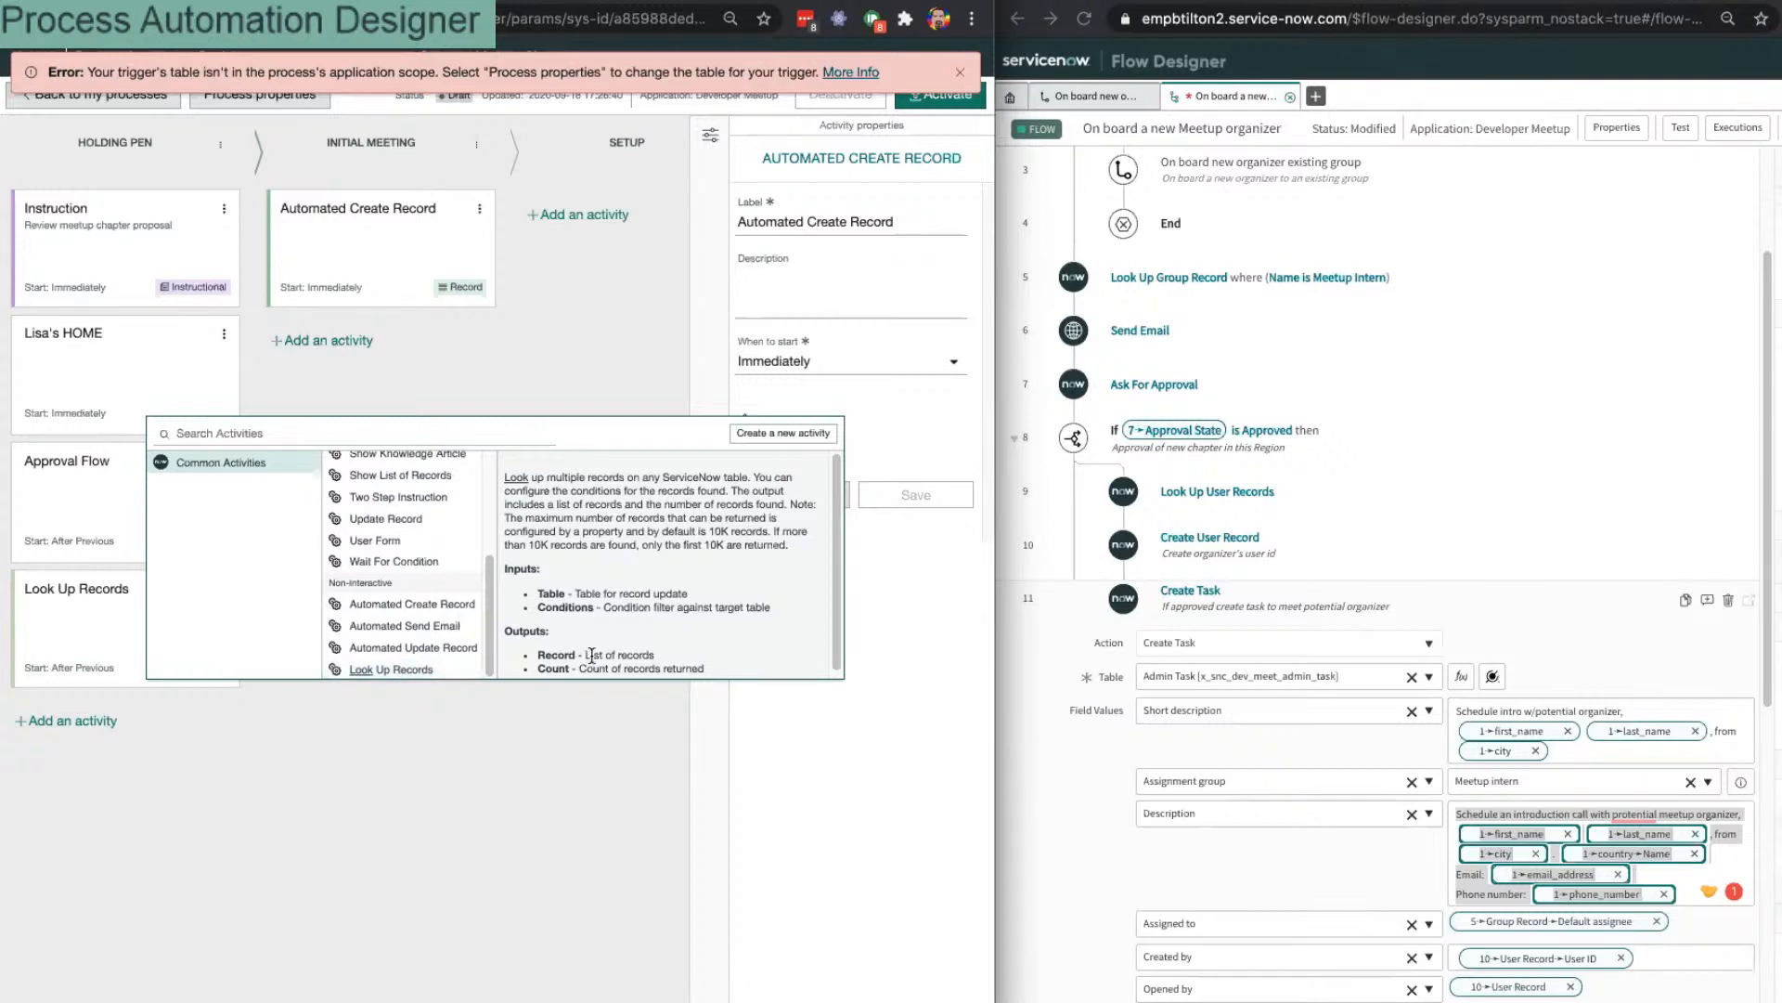
pyautogui.scroll(-1, 588, 659)
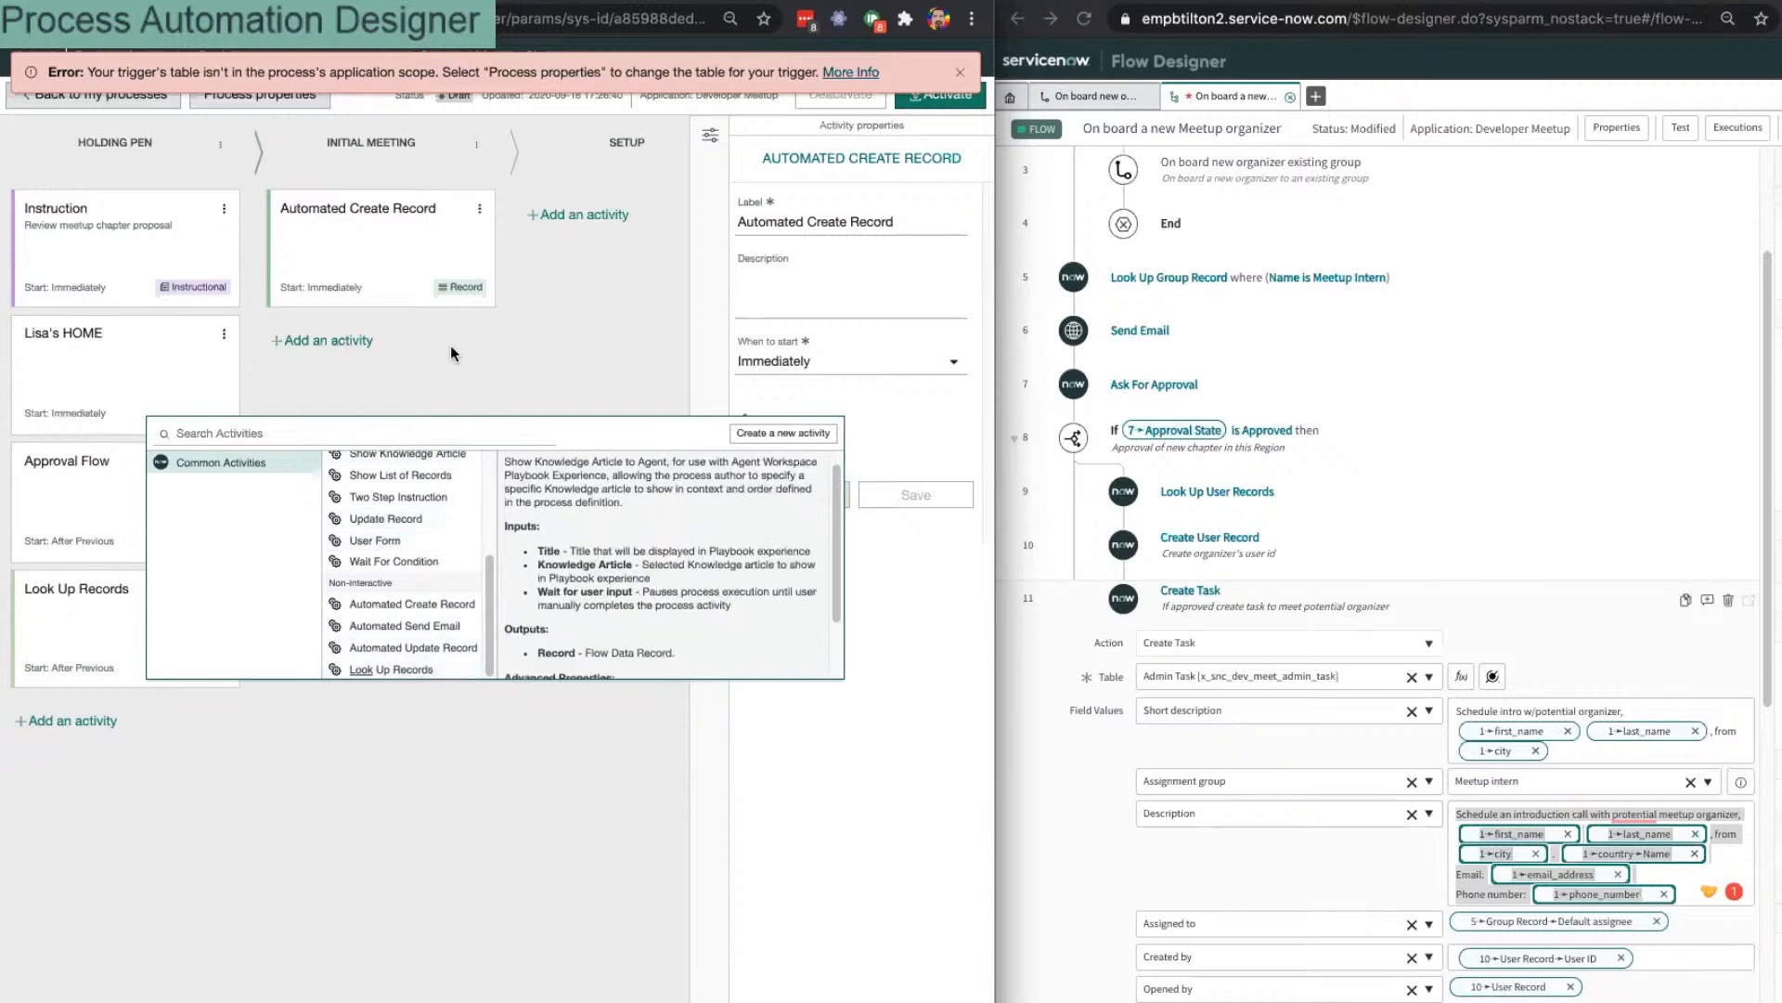
pyautogui.press('Escape')
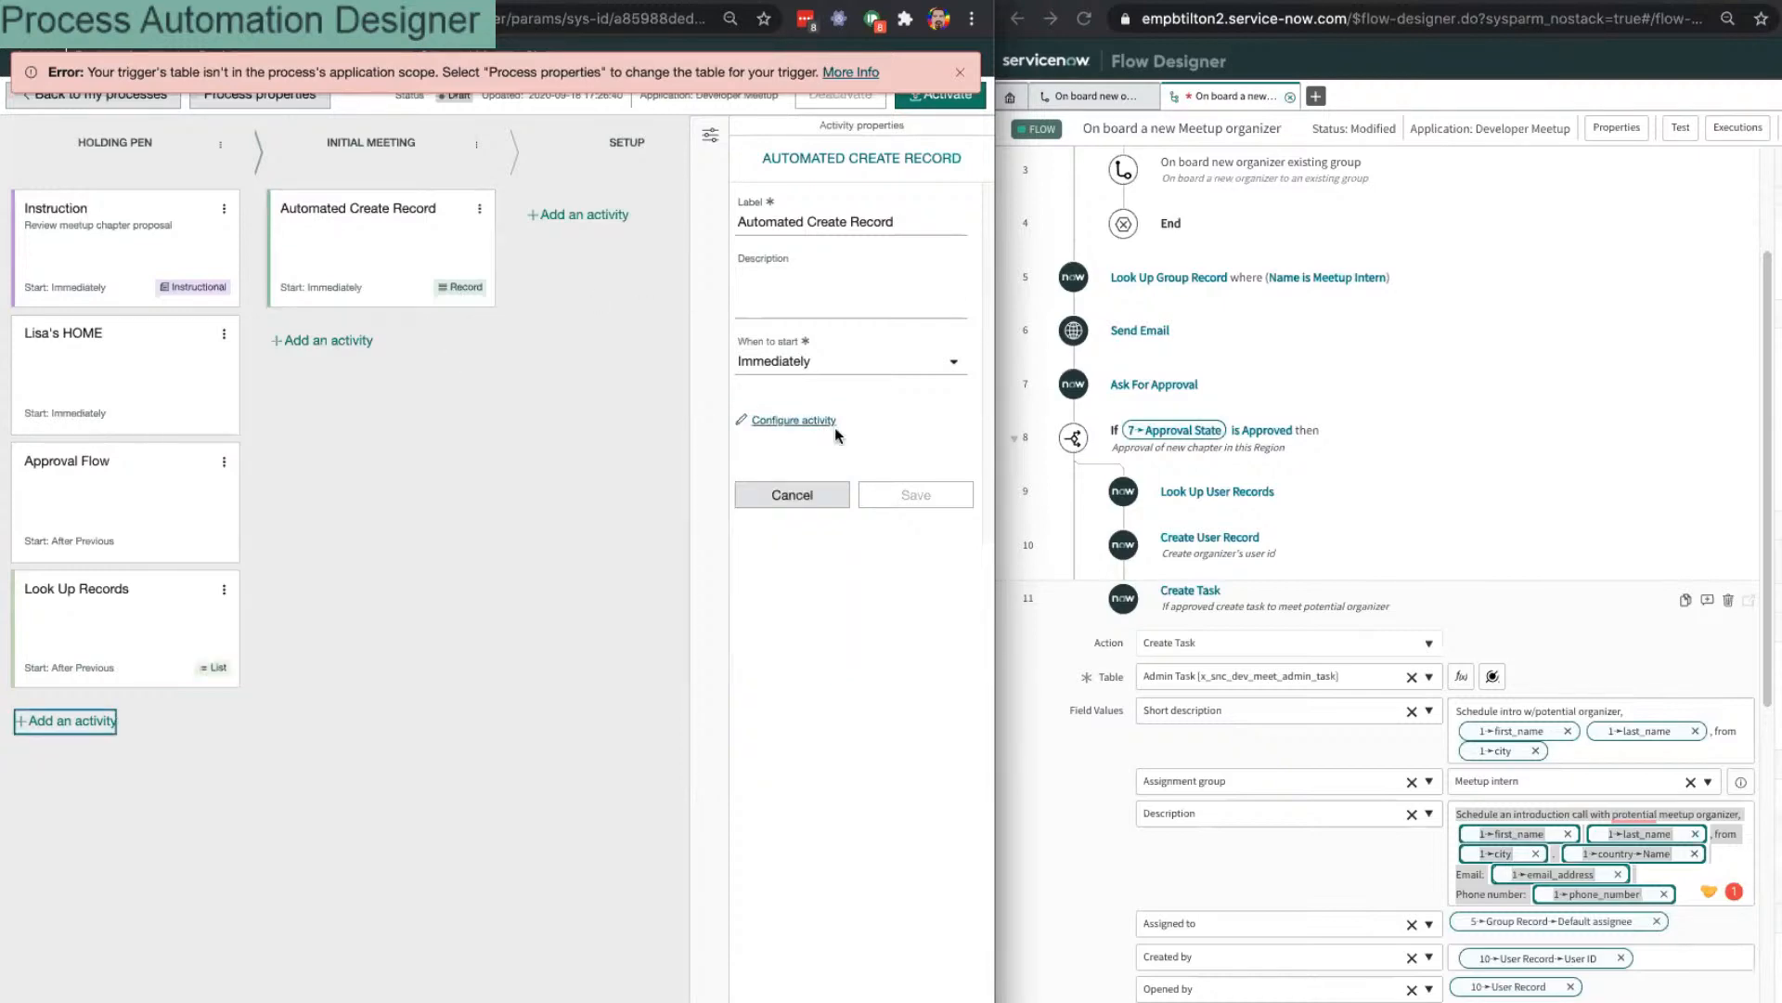
# Step: Reopen Automated Create Record's configuration and browse Activities > look_up_records > Outputs for Assigned to
pyautogui.click(794, 421)
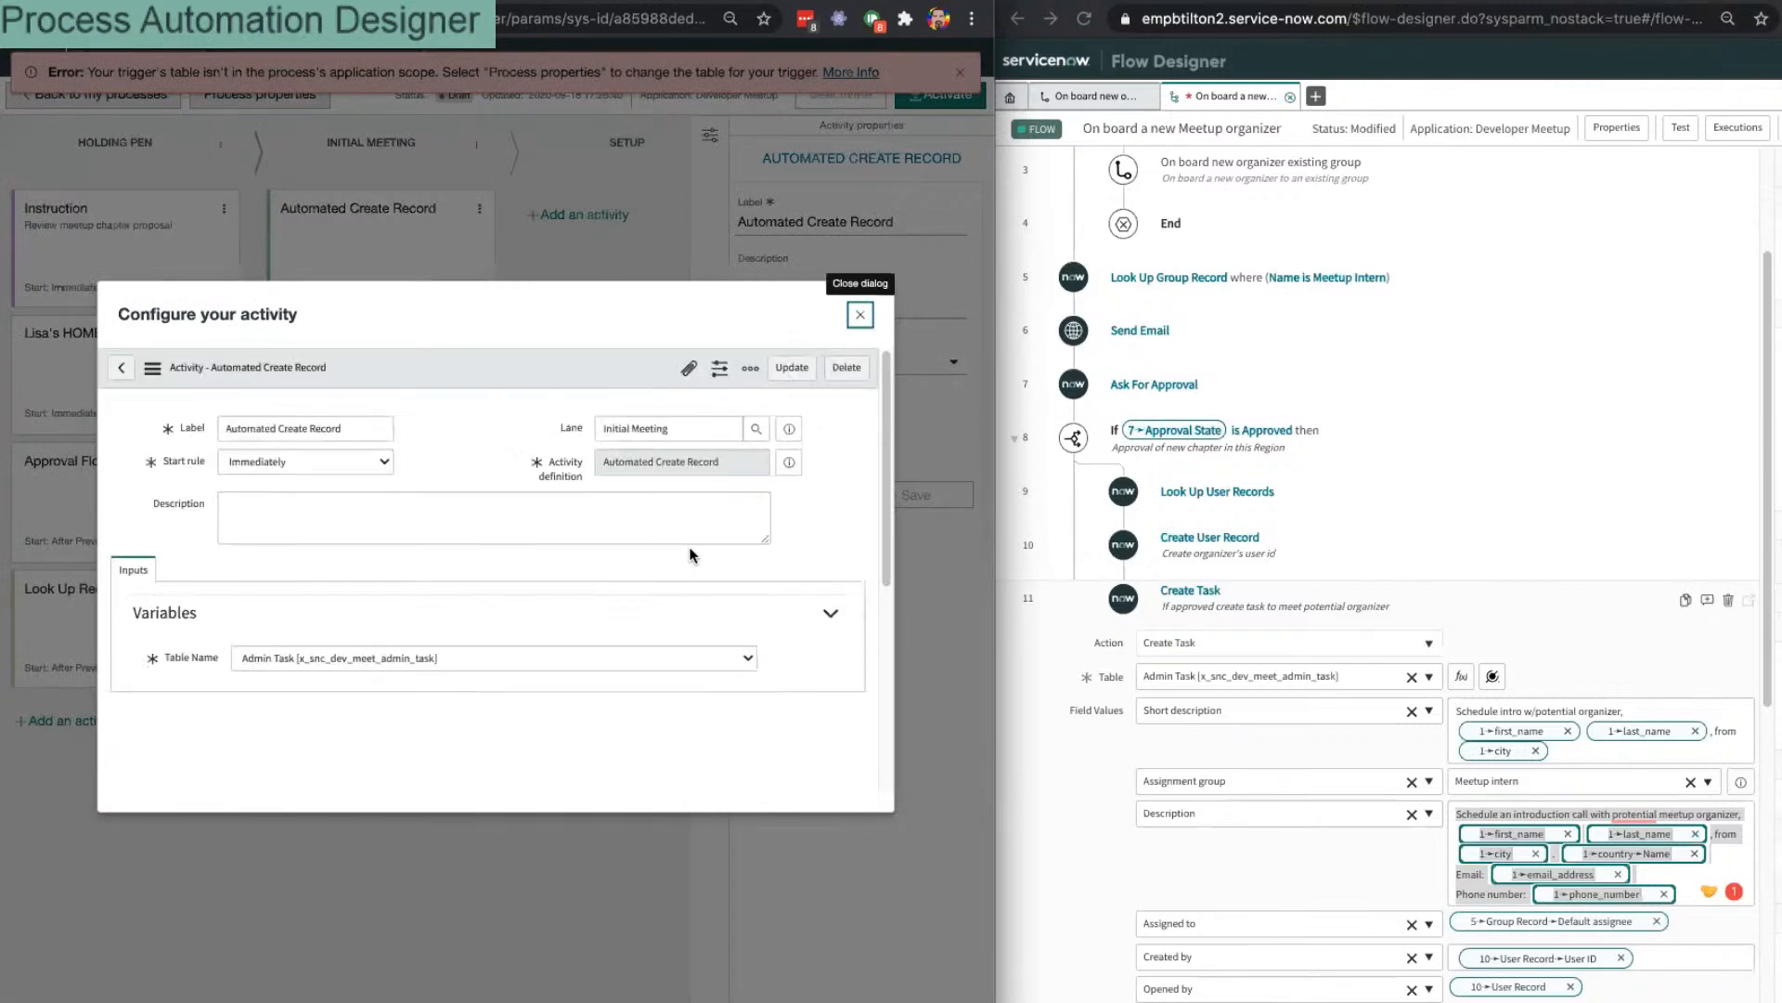
pyautogui.scroll(-5, 690, 555)
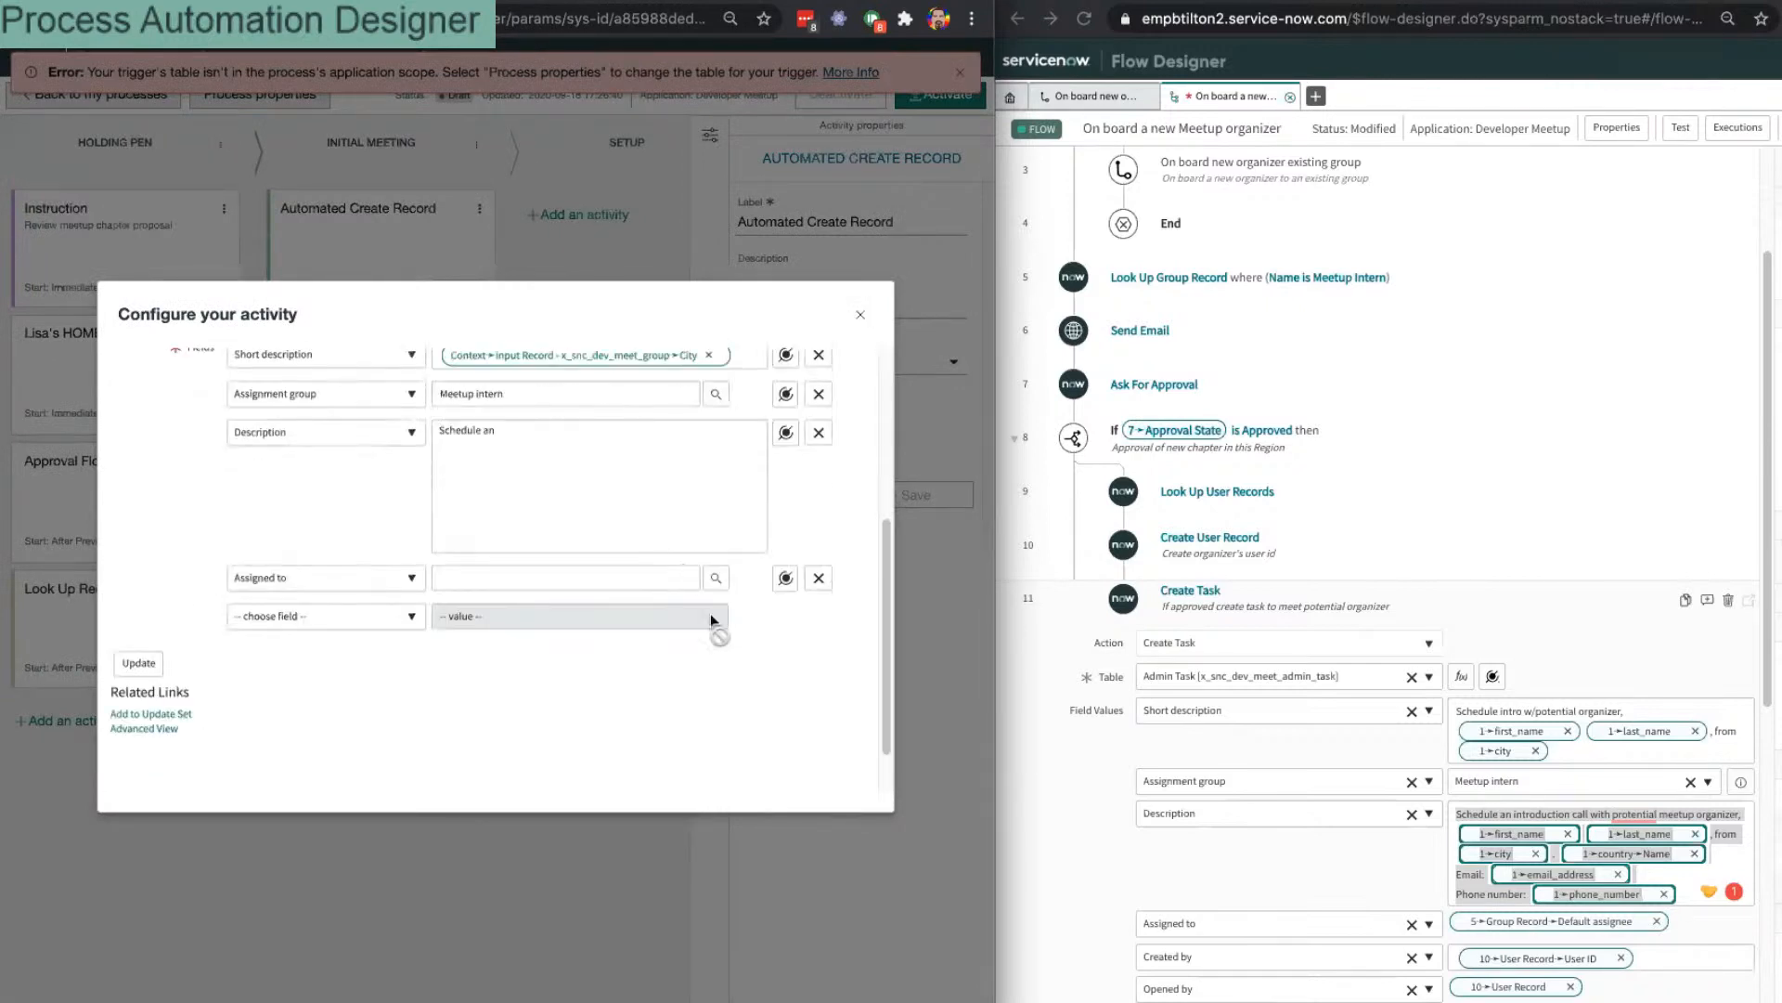
pyautogui.click(785, 578)
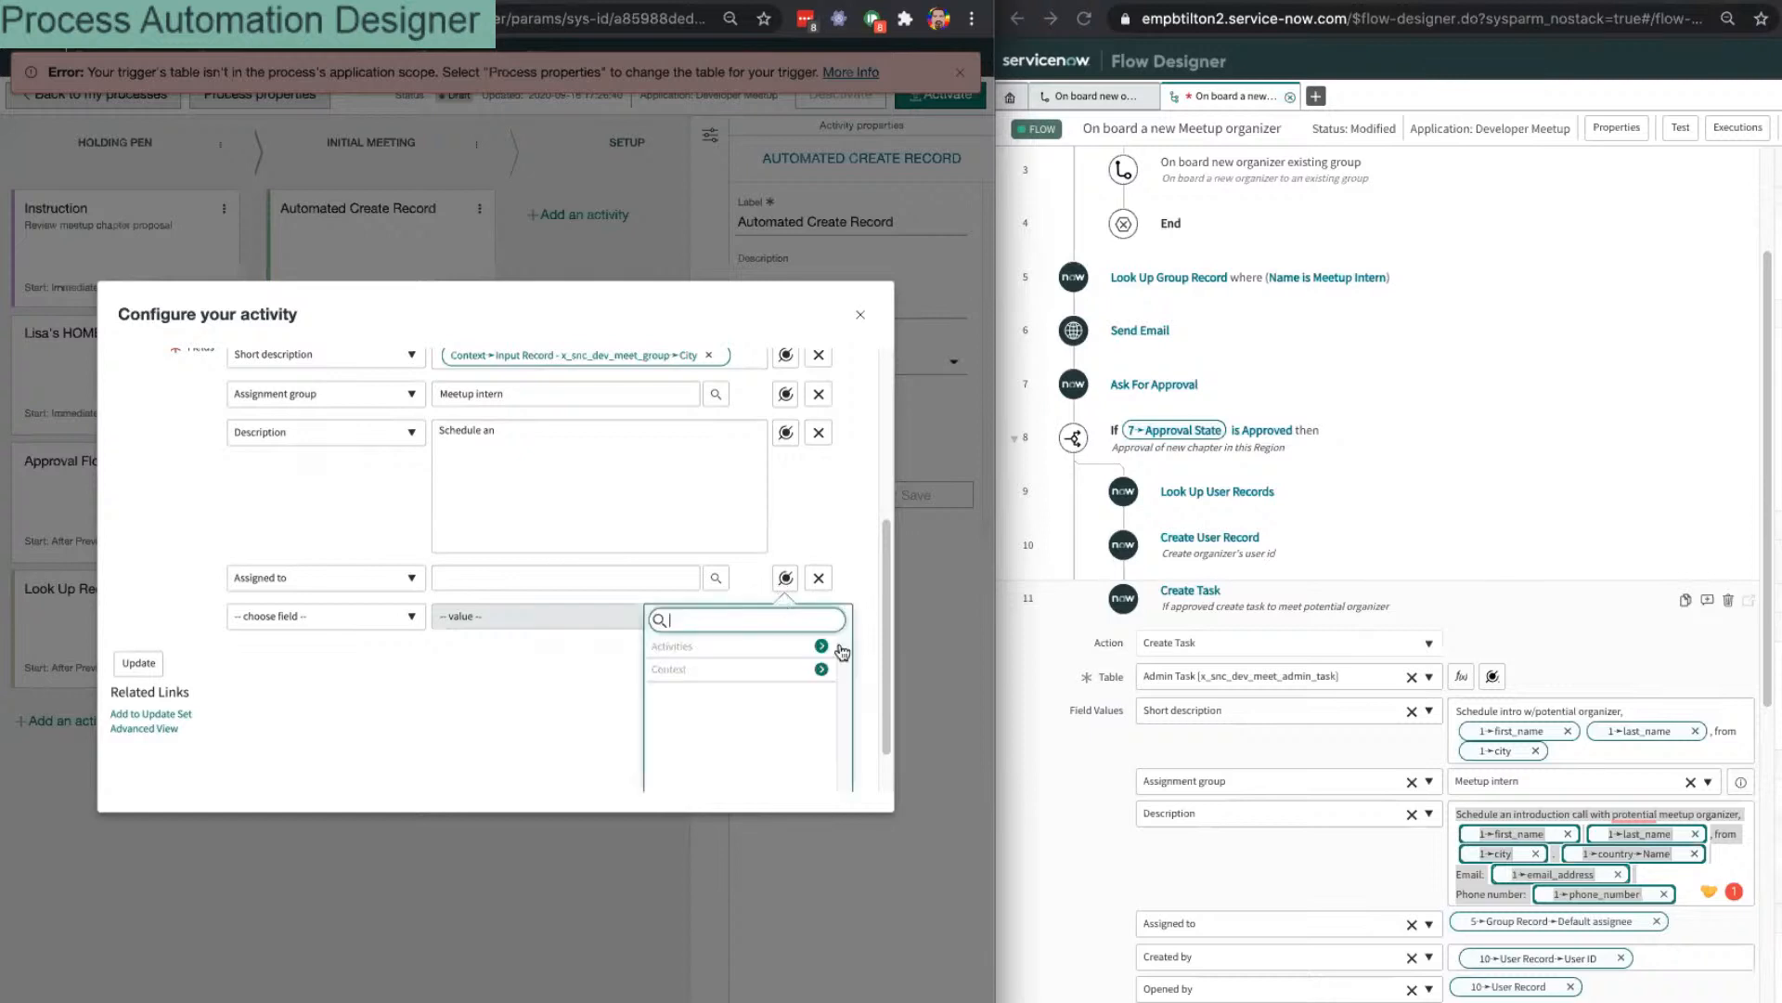
pyautogui.click(821, 669)
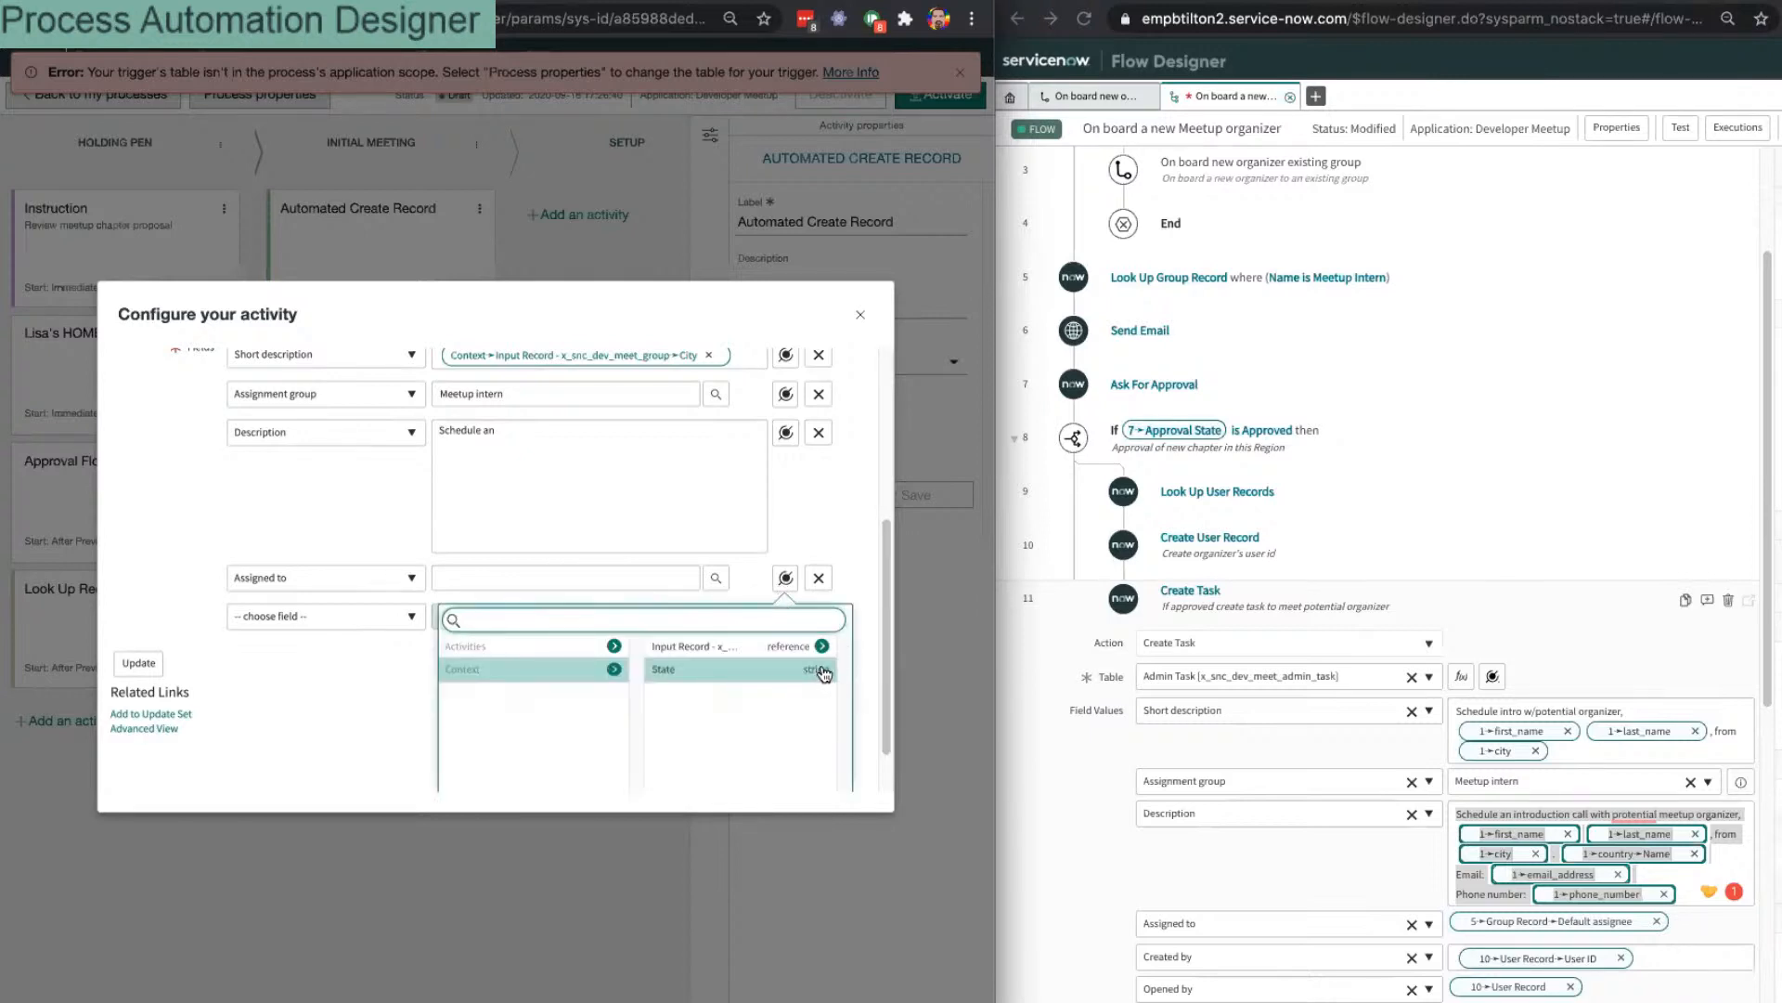
pyautogui.click(614, 647)
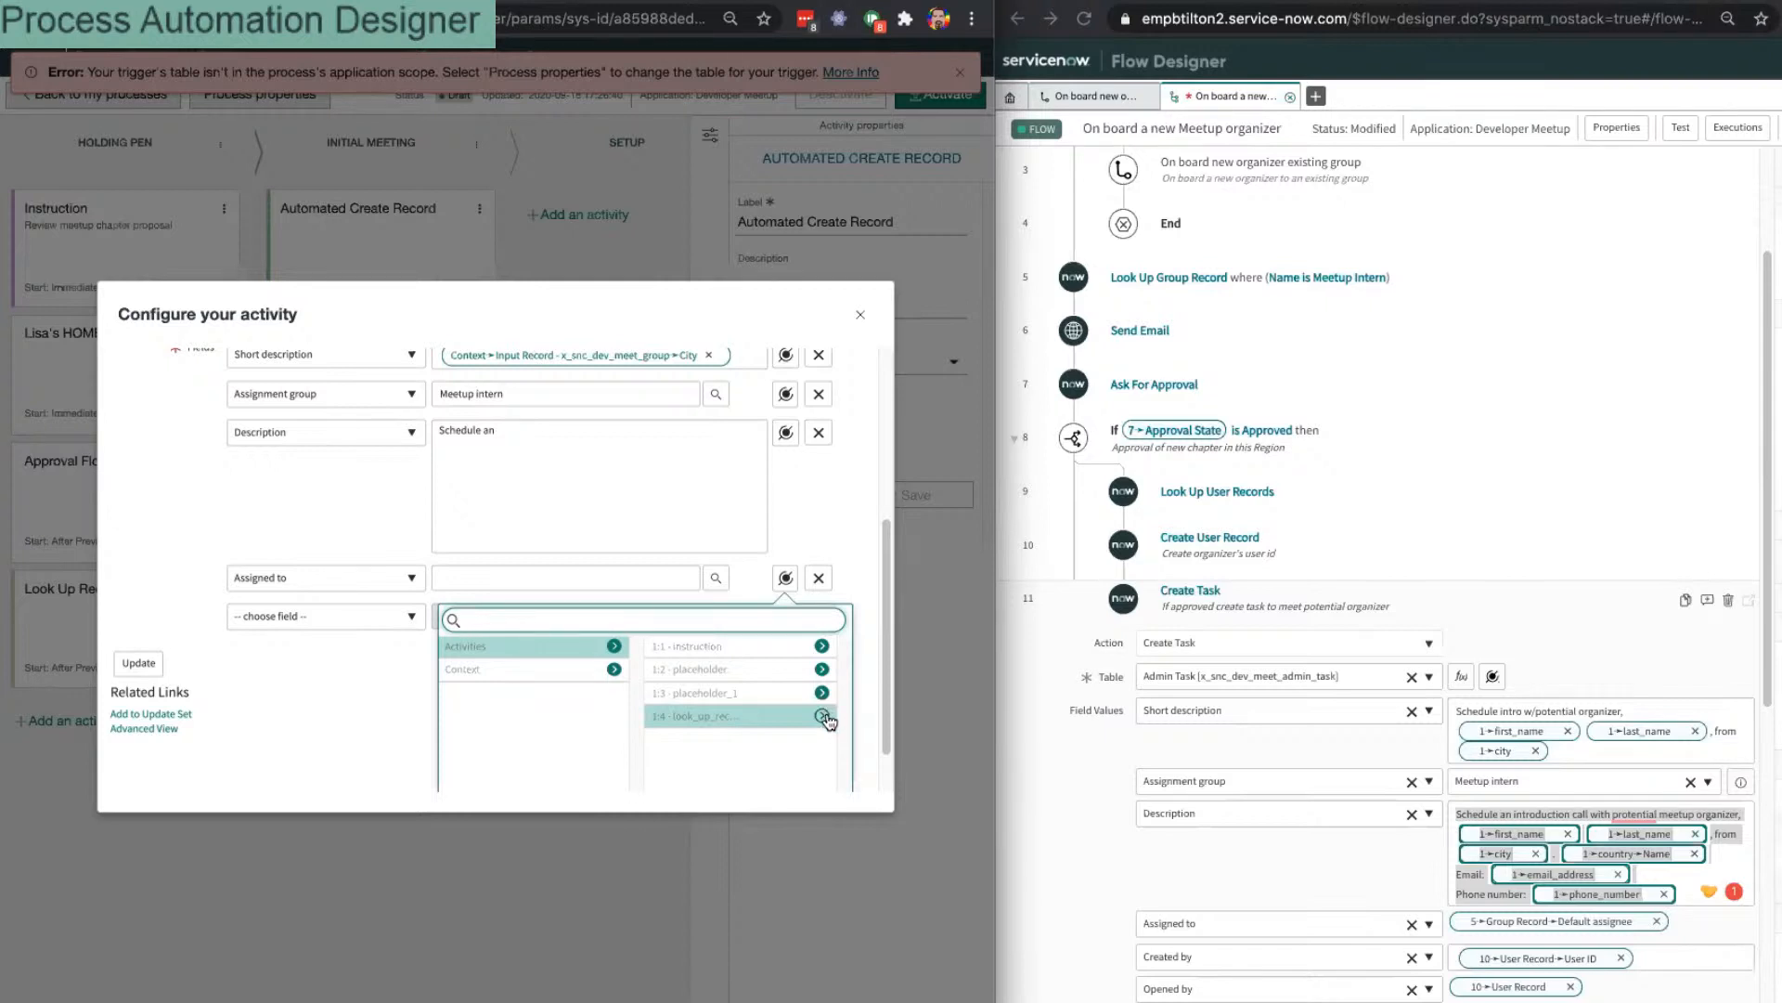
pyautogui.click(823, 715)
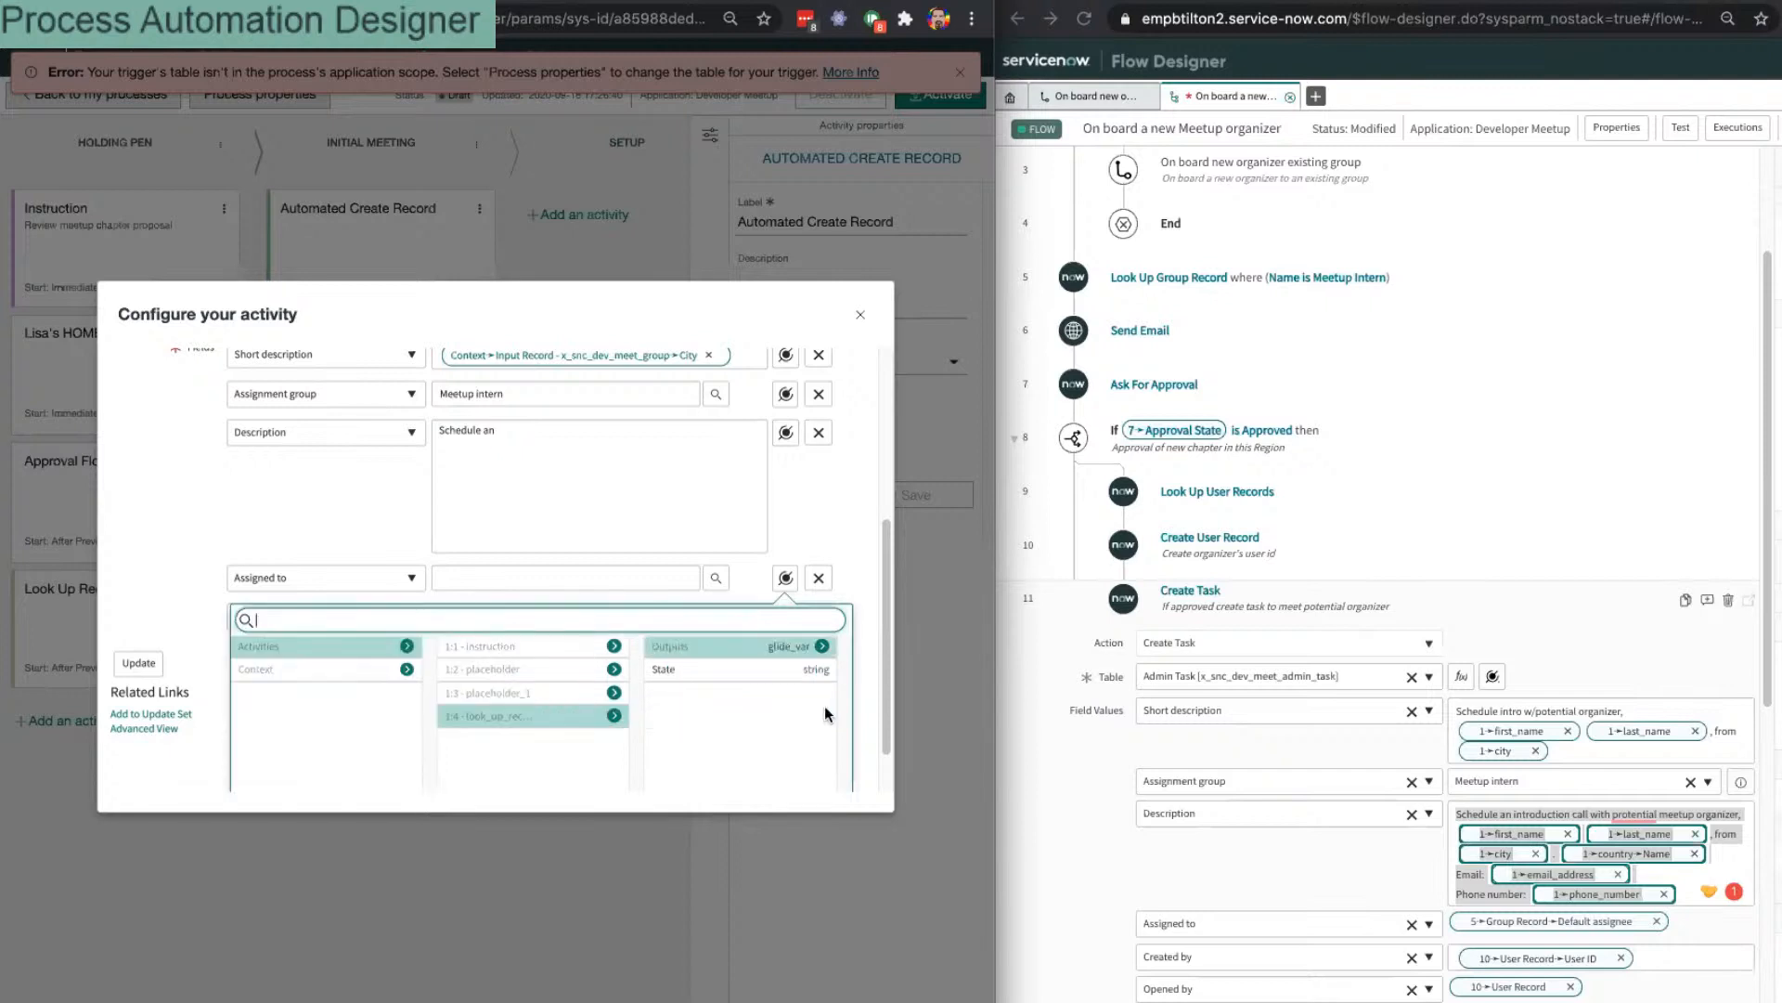
pyautogui.click(822, 647)
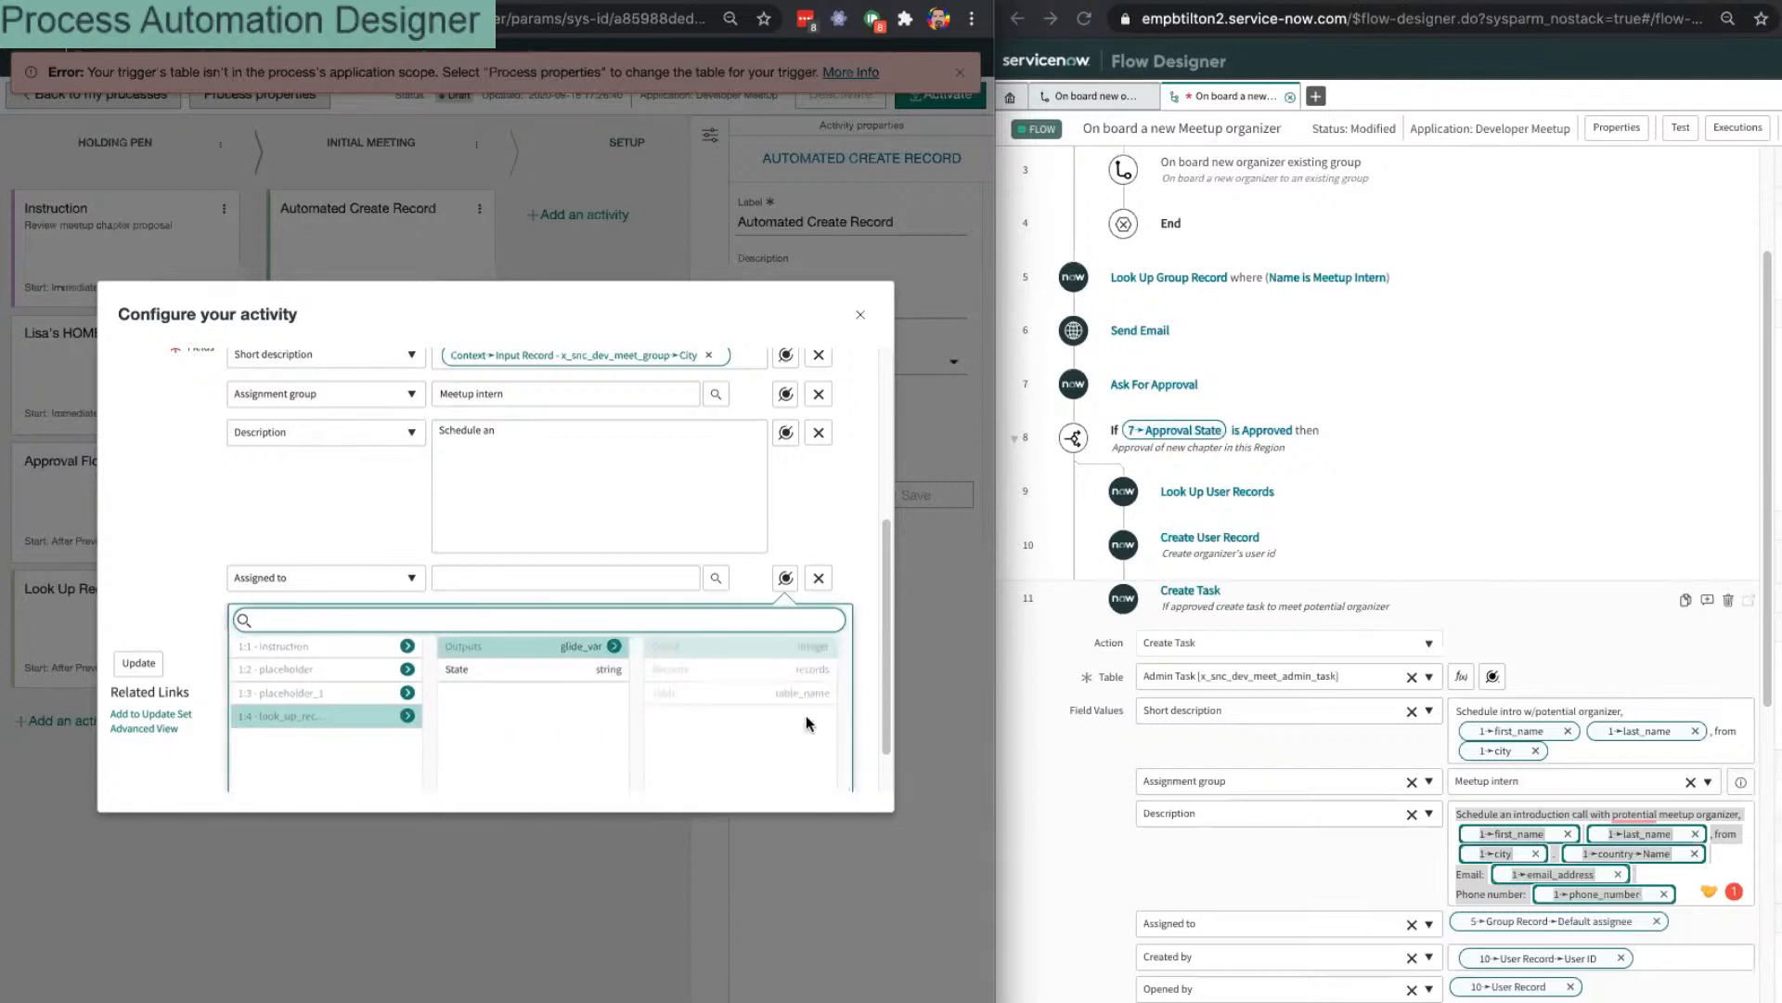